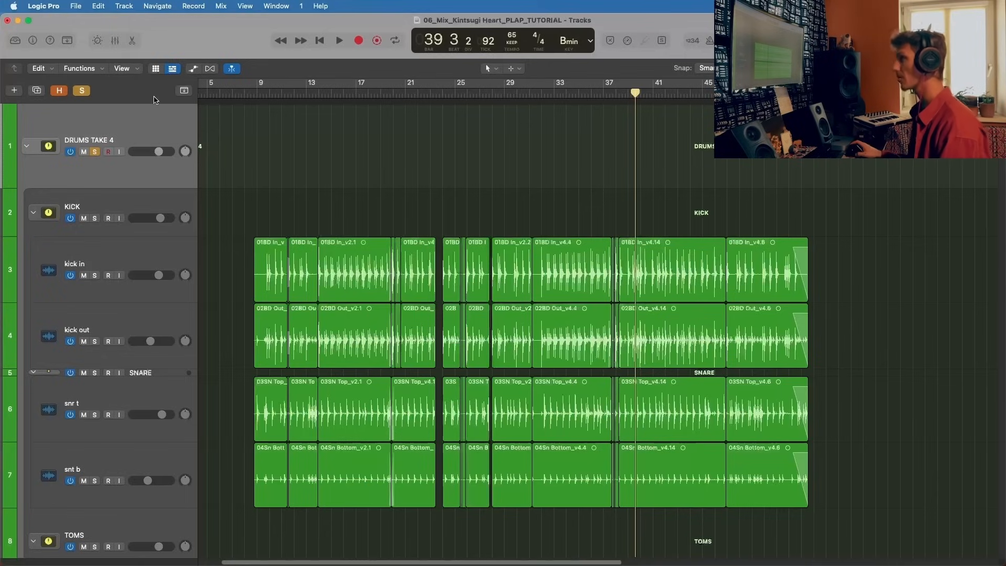
Step: Move the playhead to bar 11
scroll(147, 133, "down", 5)
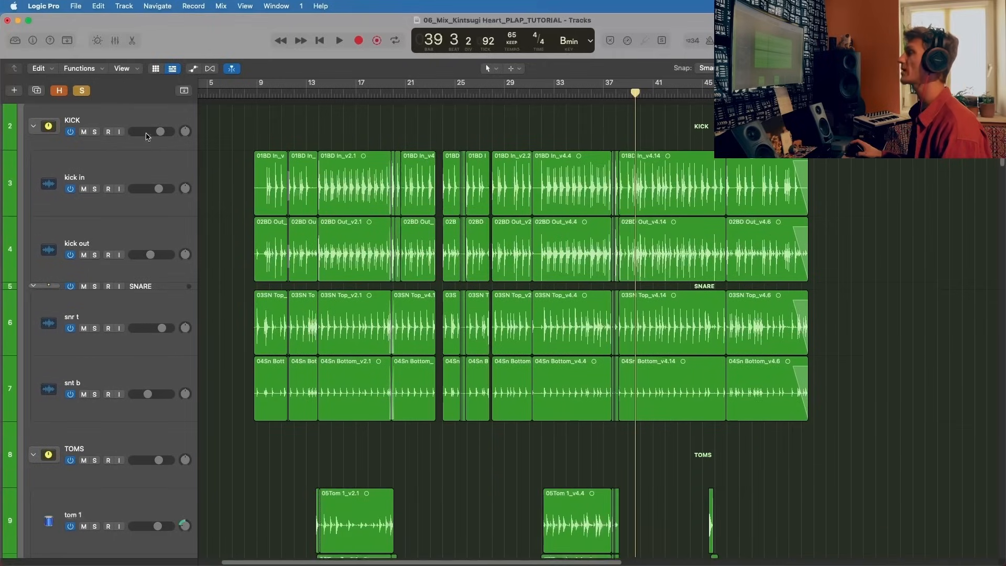
scroll(146, 136, "up", 5)
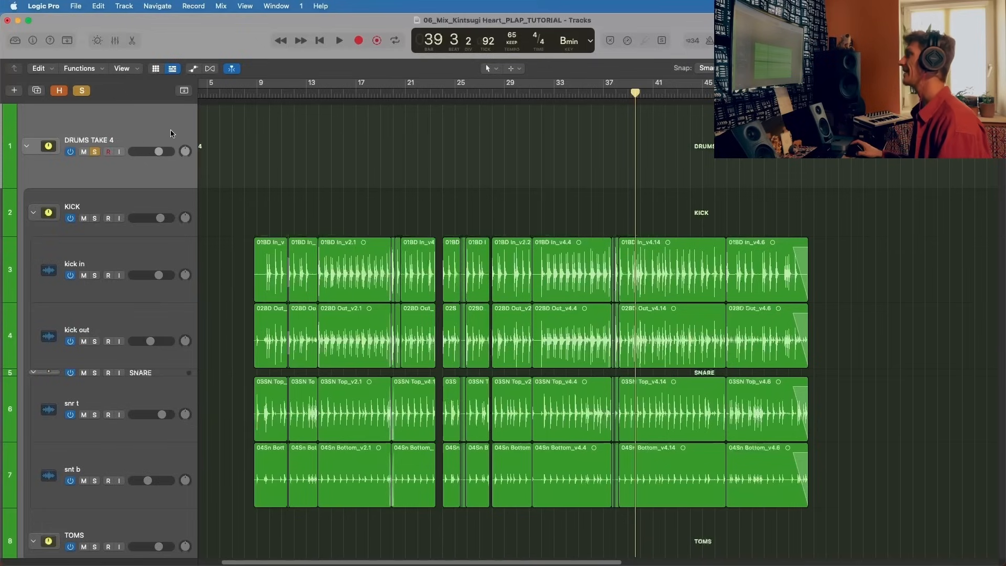
scroll(170, 133, "down", 1)
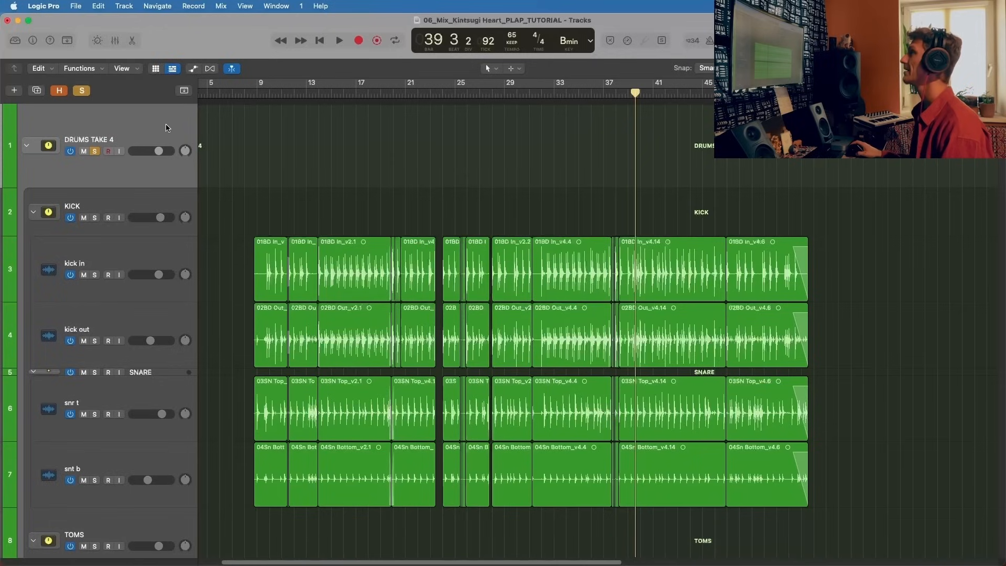
left_click(282, 96)
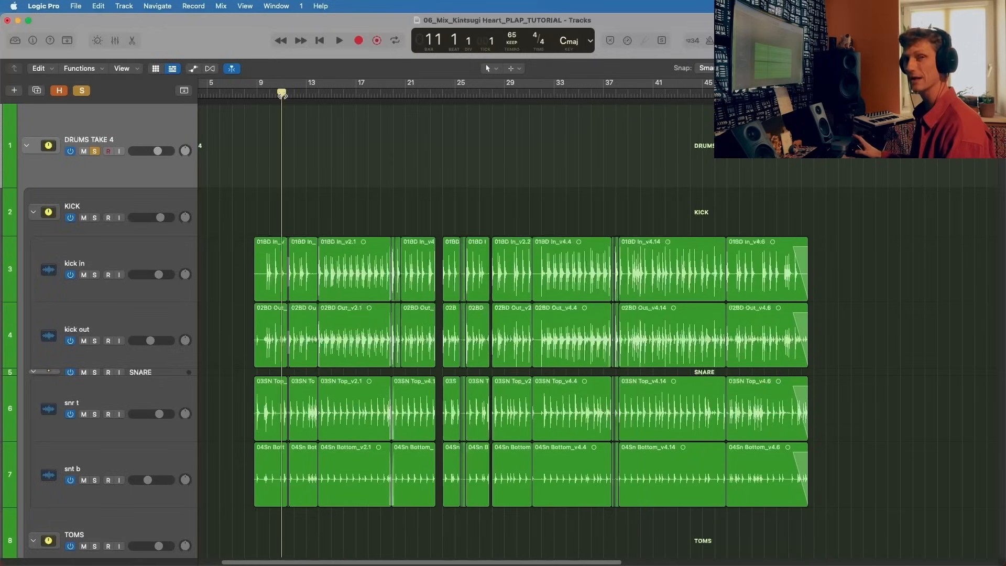
Step: Show the mixer and inspect the SSLComp plug-in on the Stereo Out channel, closing its window again
key("x")
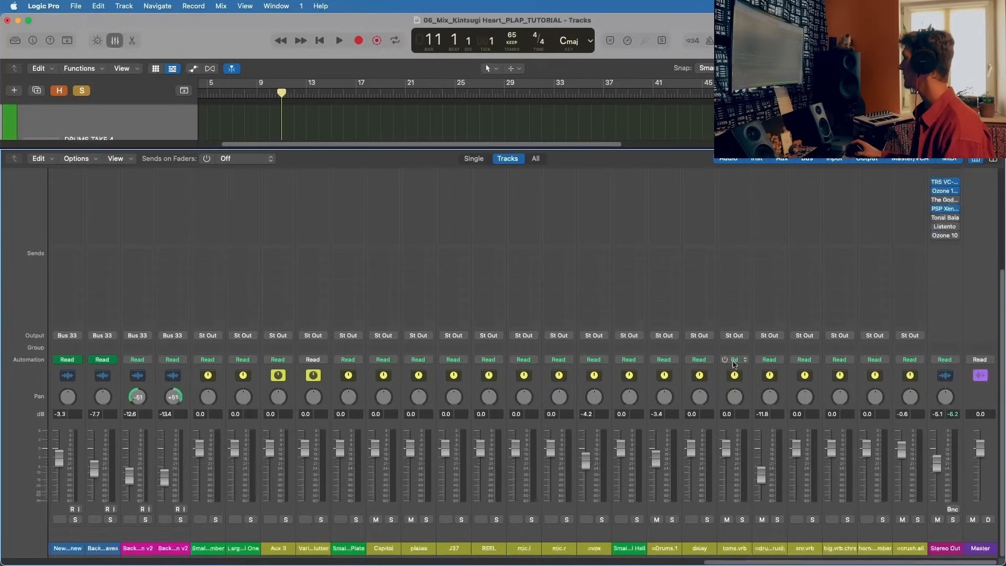
scroll(953, 225, "up", 3)
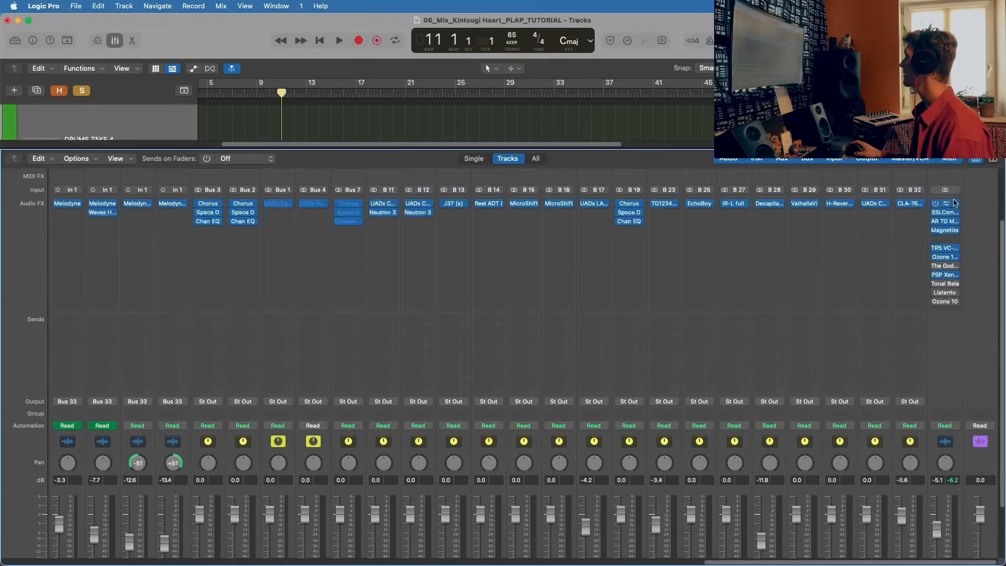
scroll(943, 235, "down", 3)
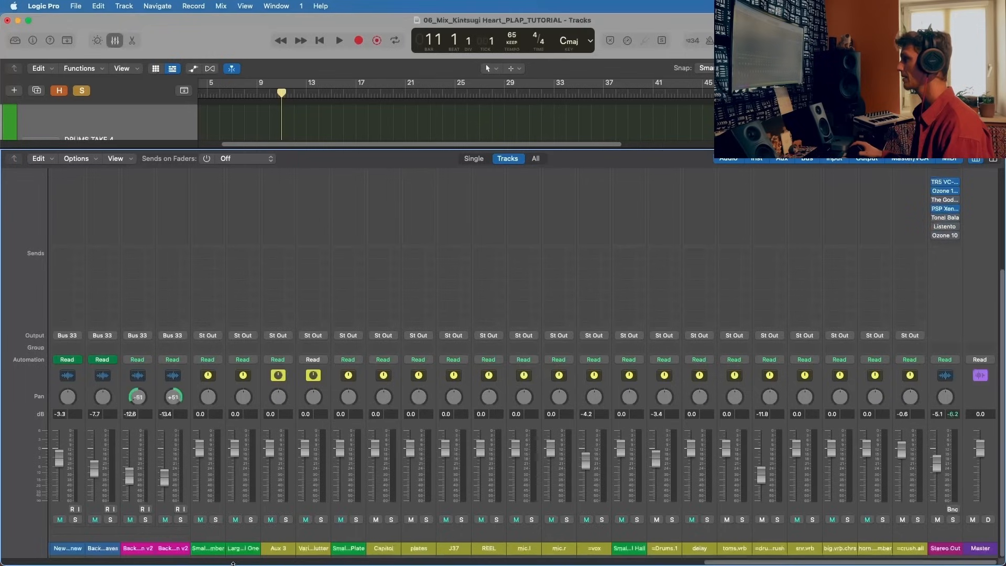
scroll(967, 297, "up", 5)
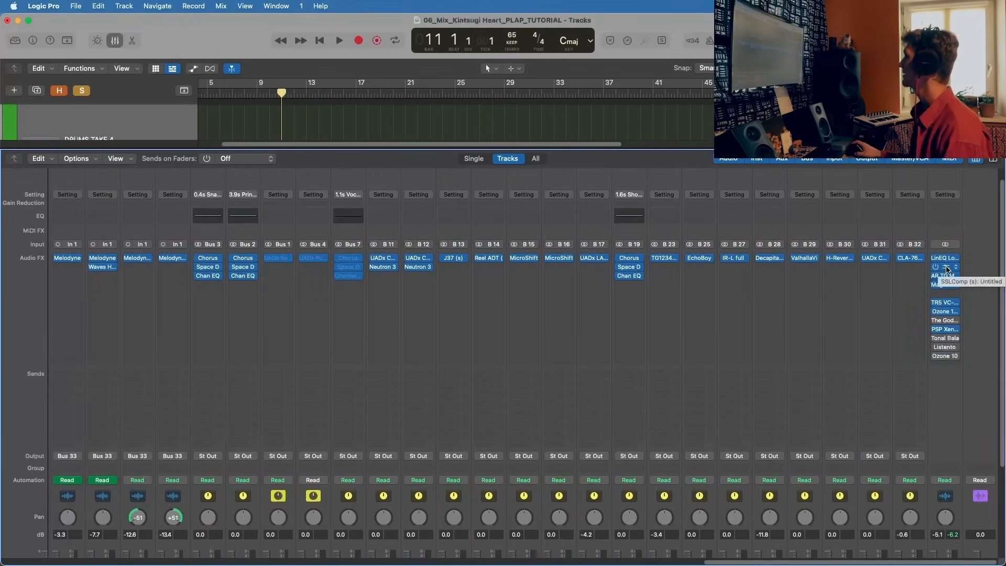
left_click(947, 268)
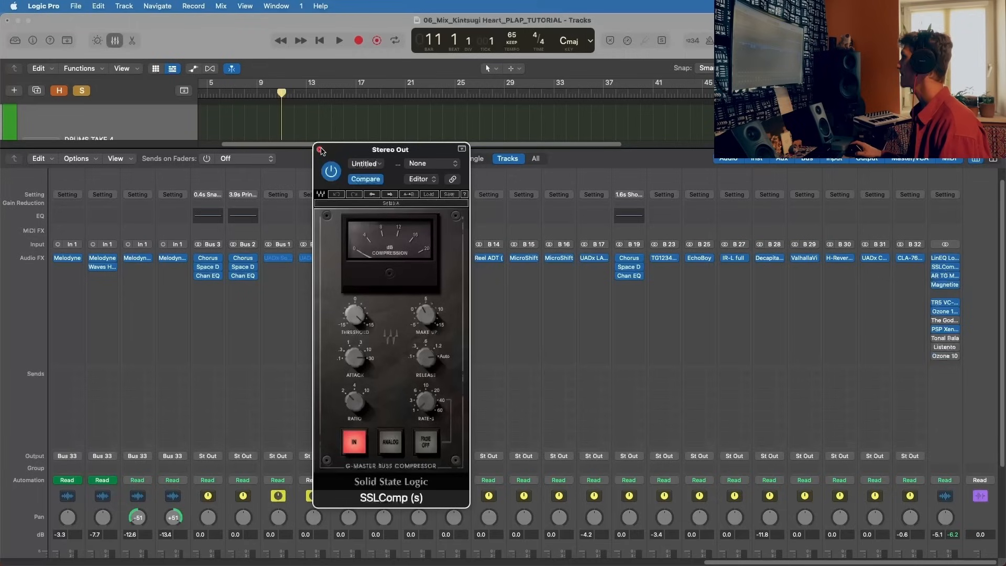
left_click(320, 150)
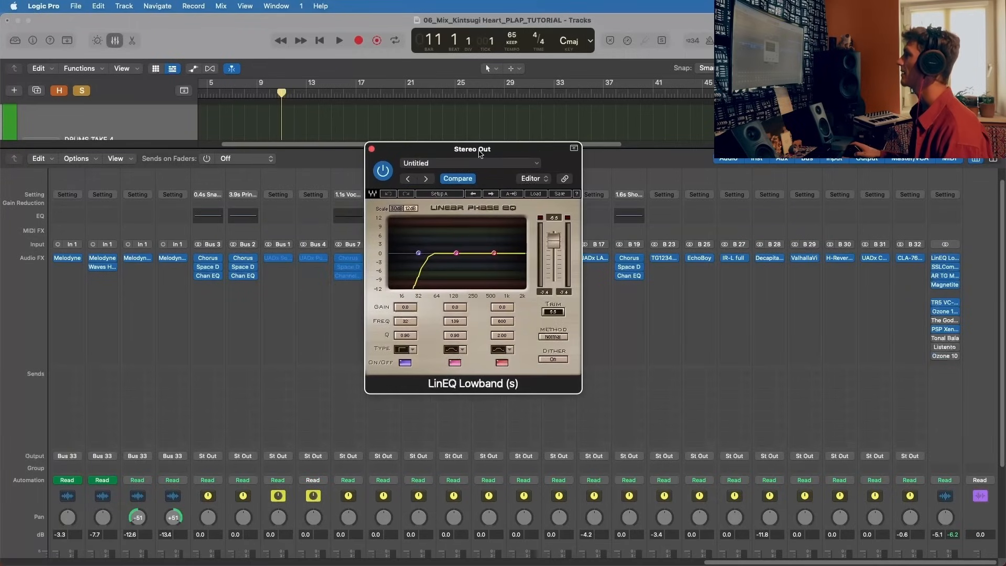
Step: Review the LinEQ Lowband and SSLComp settings on the Stereo Out channel, closing each plug-in window
left_click_drag(483, 151, 506, 147)
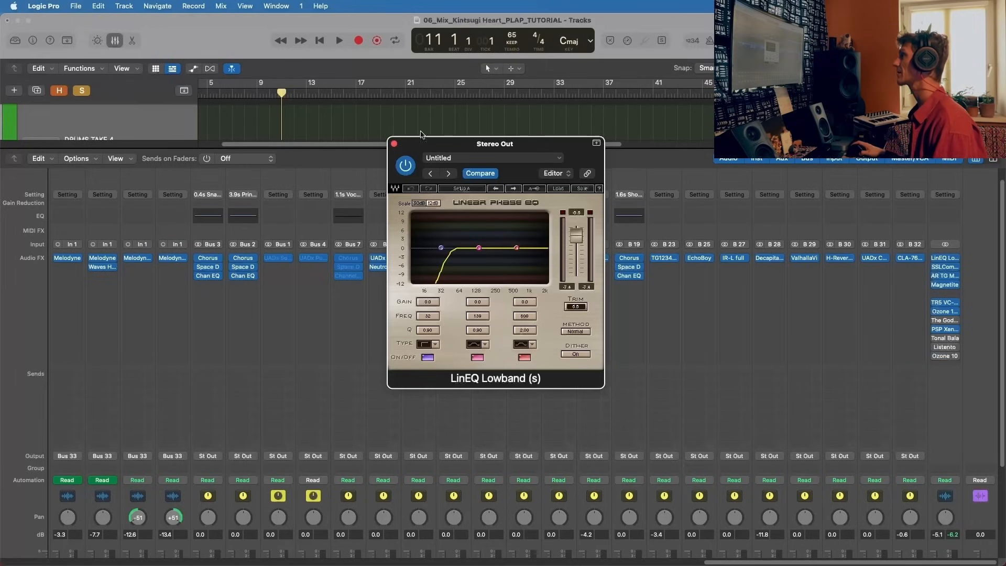
left_click(394, 143)
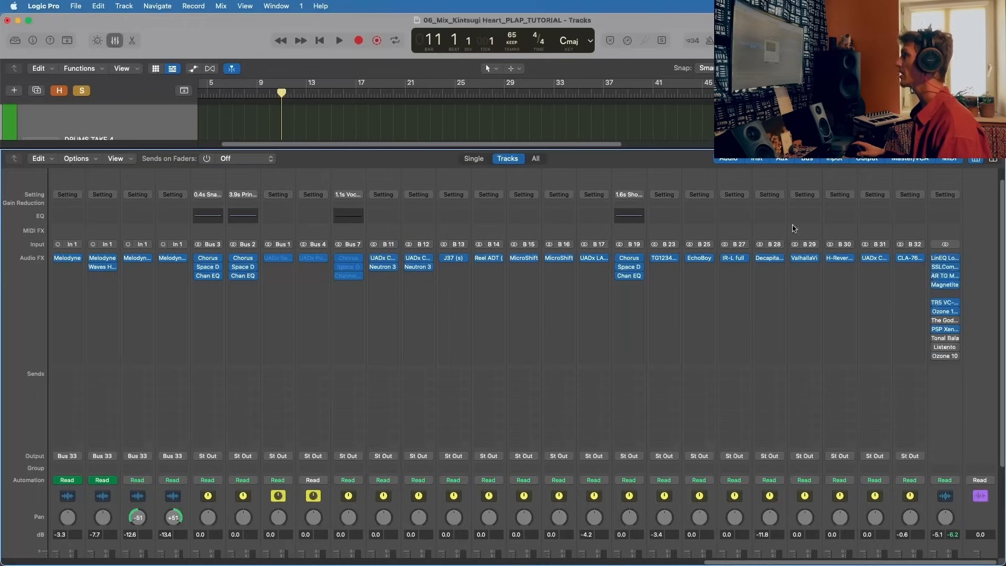
left_click(945, 267)
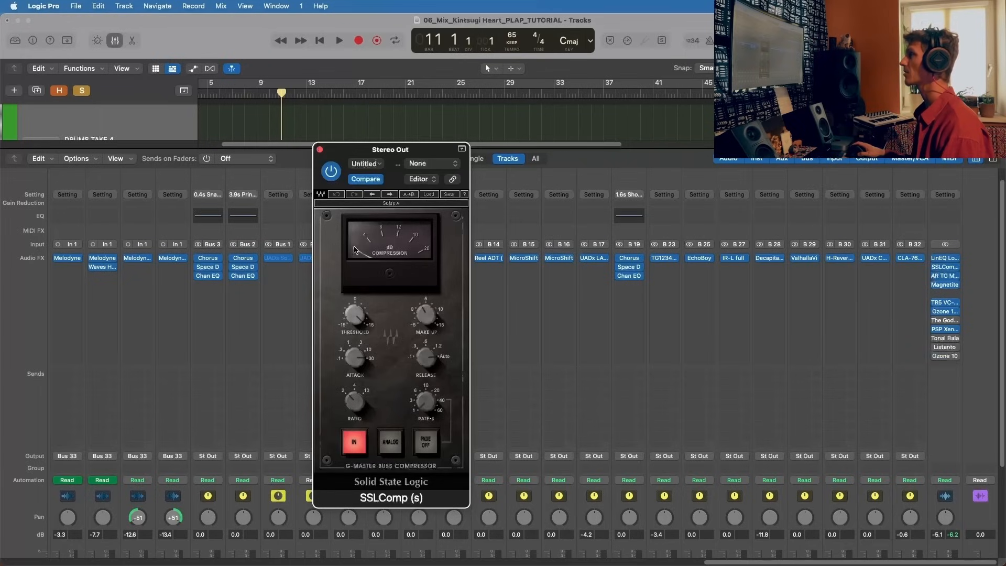
left_click(319, 149)
Step: Review the AR TG Mastering and Magnetite settings on the Stereo Out channel, closing each plug-in window
left_click(946, 276)
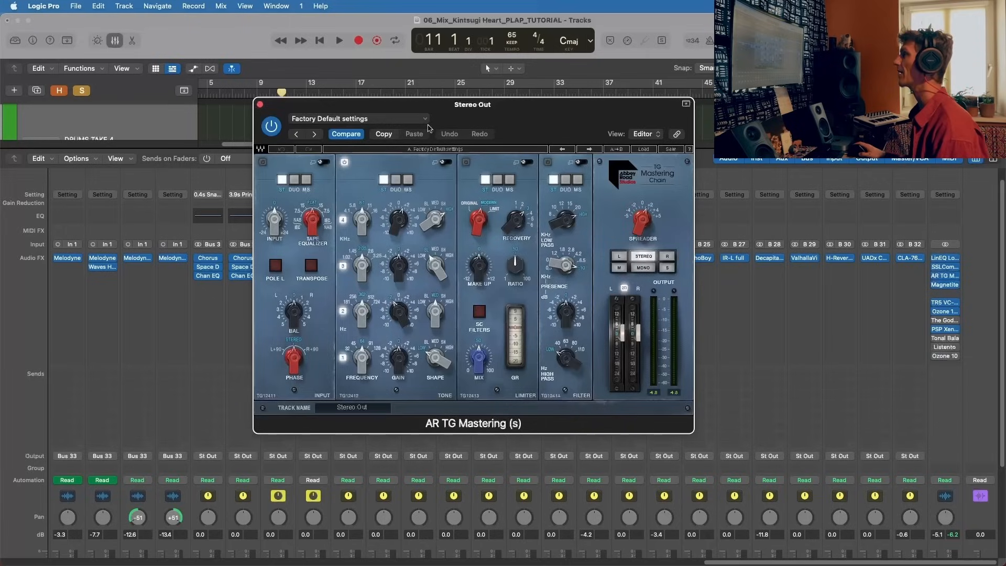
left_click(260, 105)
left_click(946, 286)
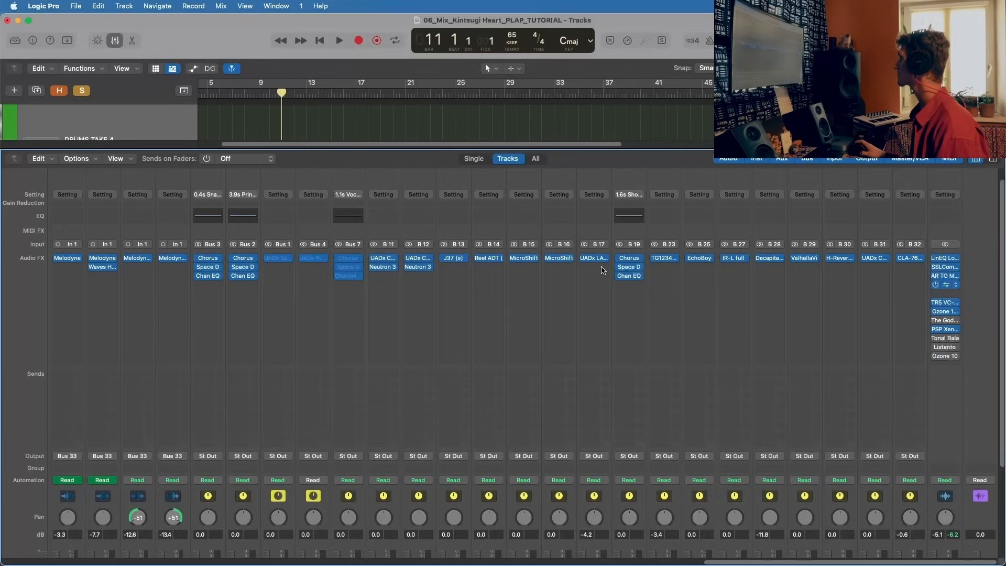
left_click_drag(438, 151, 410, 137)
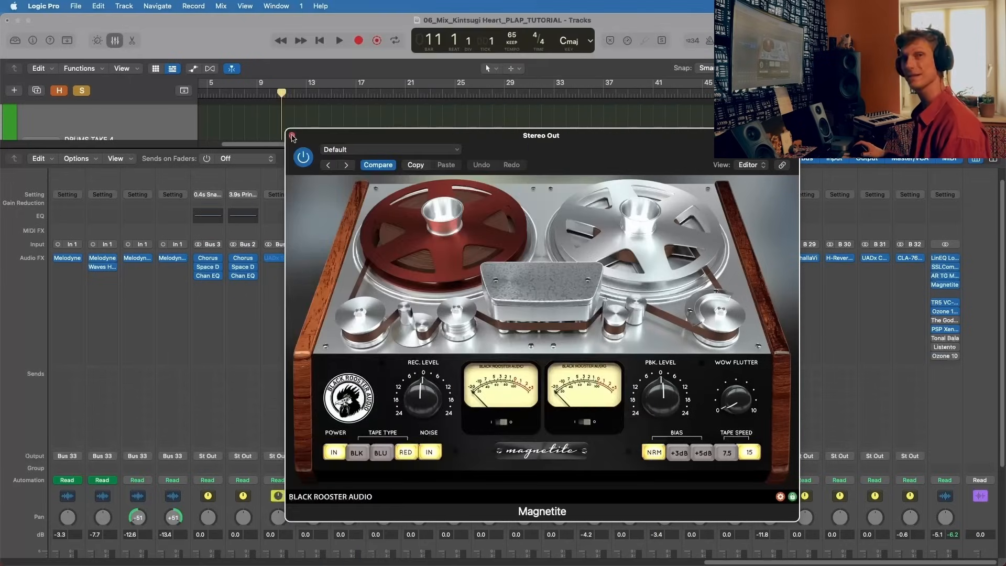
left_click(292, 136)
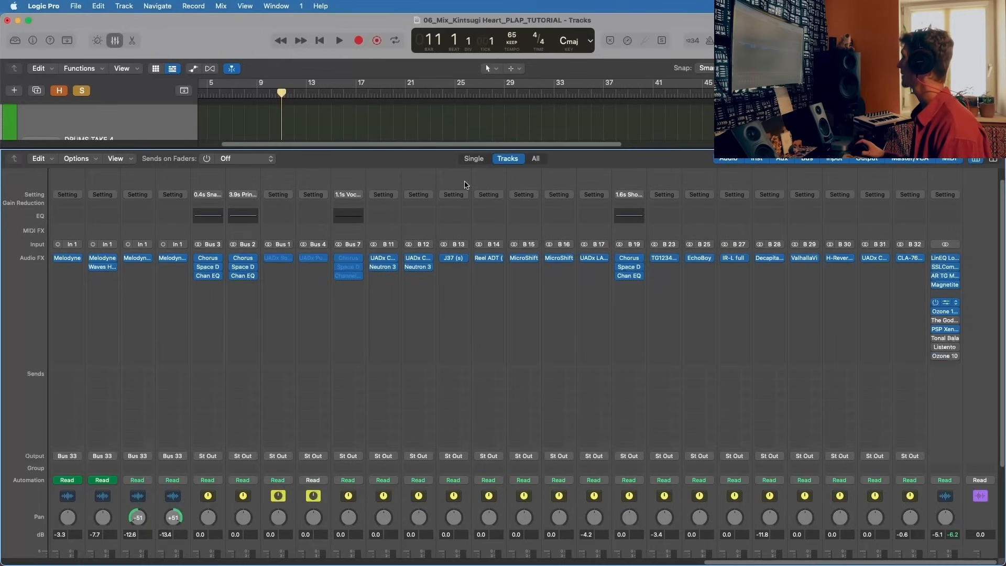
Step: Review the TR5 VC-670 and Ozone 10 Vintage Limiter settings on the Stereo Out channel, closing each window
left_click_drag(642, 148, 541, 131)
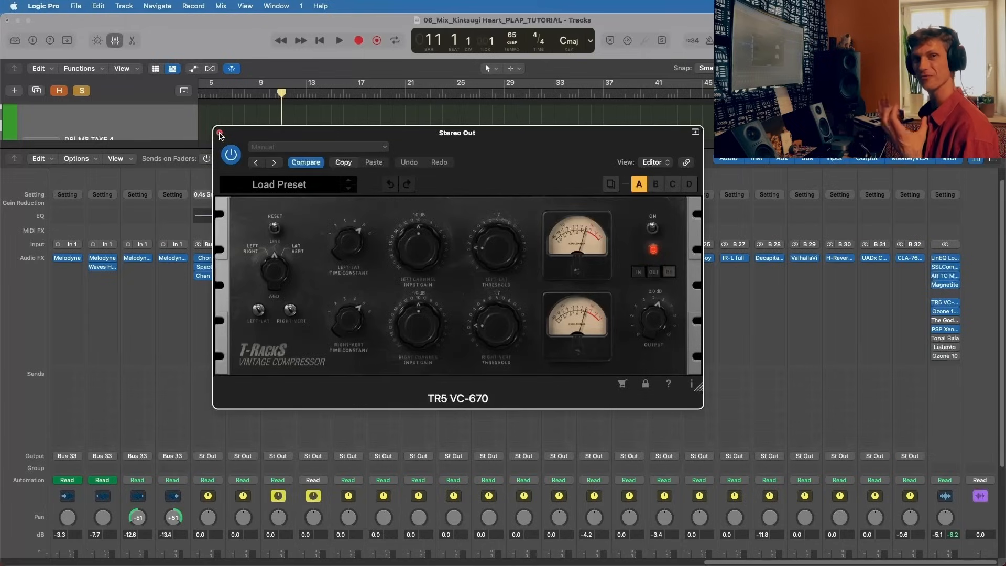
left_click(219, 133)
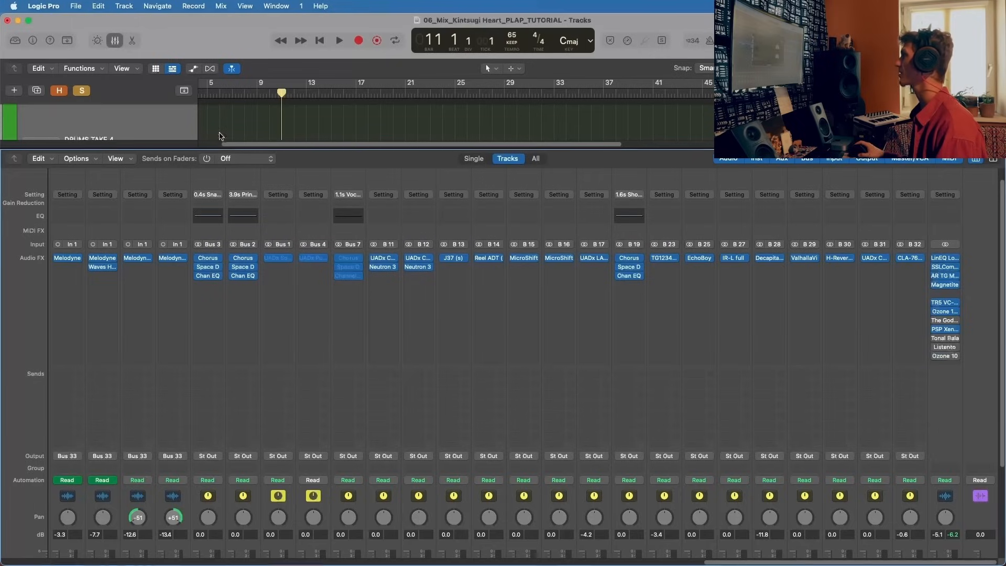
left_click(944, 311)
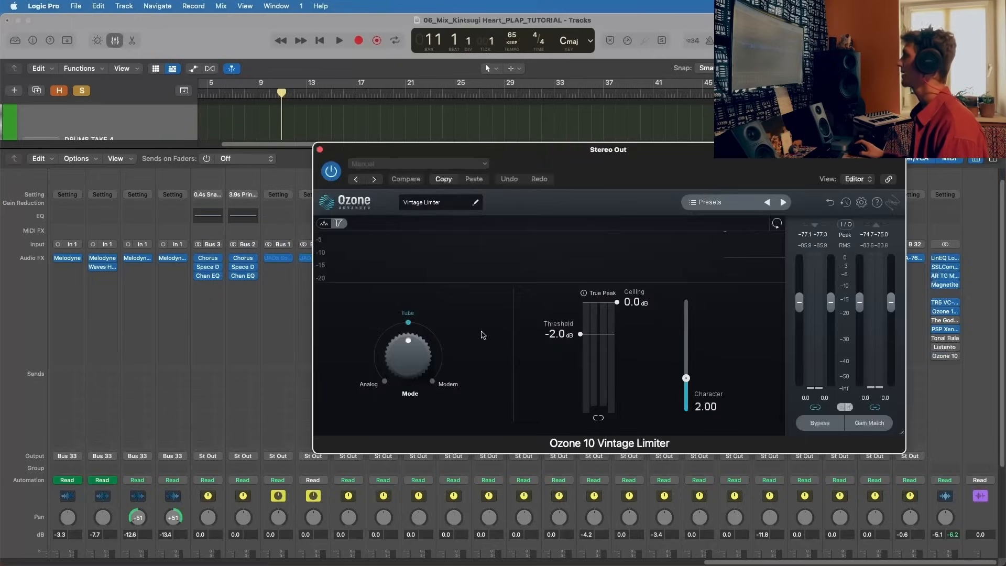
left_click_drag(573, 151, 312, 117)
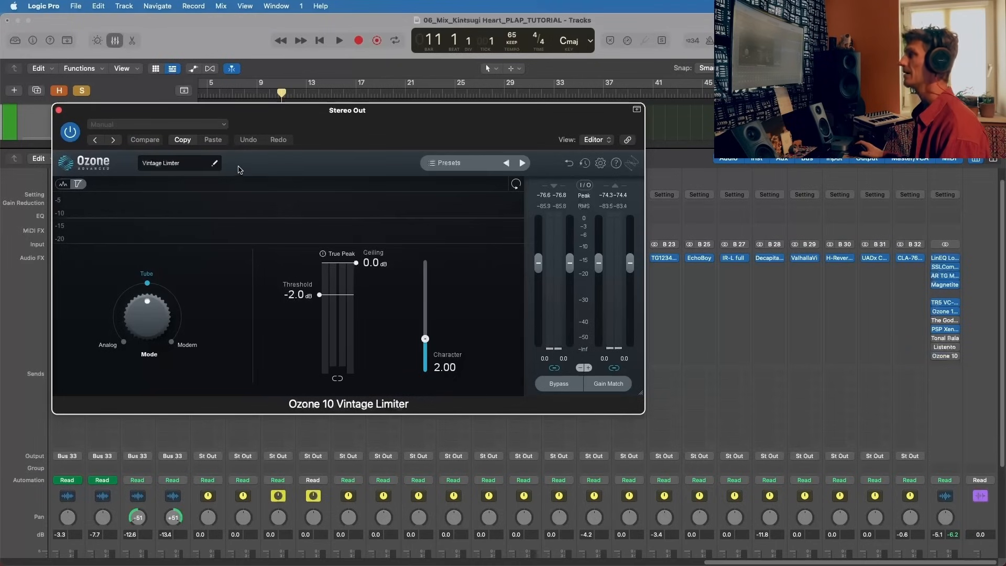
left_click(59, 110)
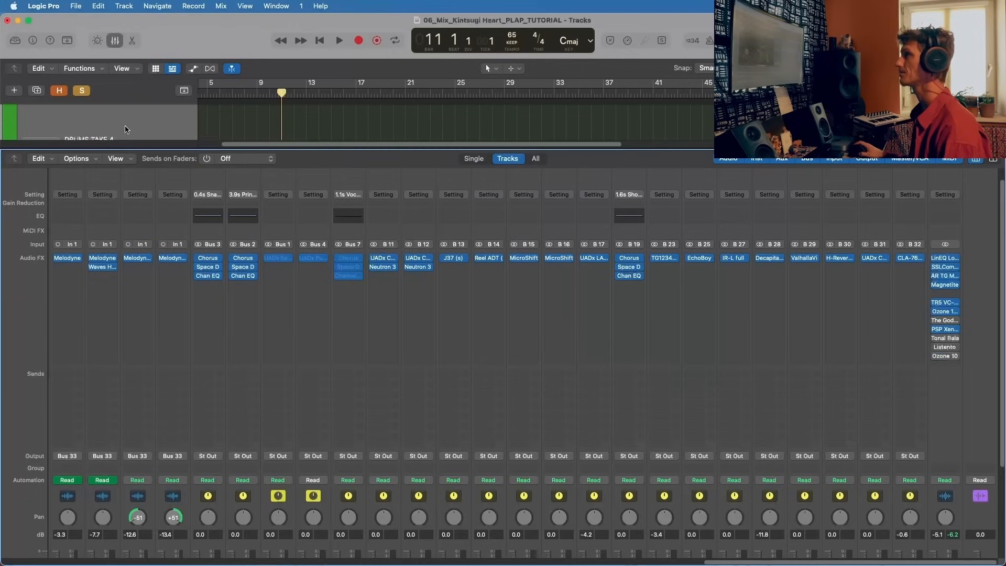
Step: Review The God Particle and PSP Xenon settings on the Stereo Out channel, closing each plug-in window
left_click(945, 320)
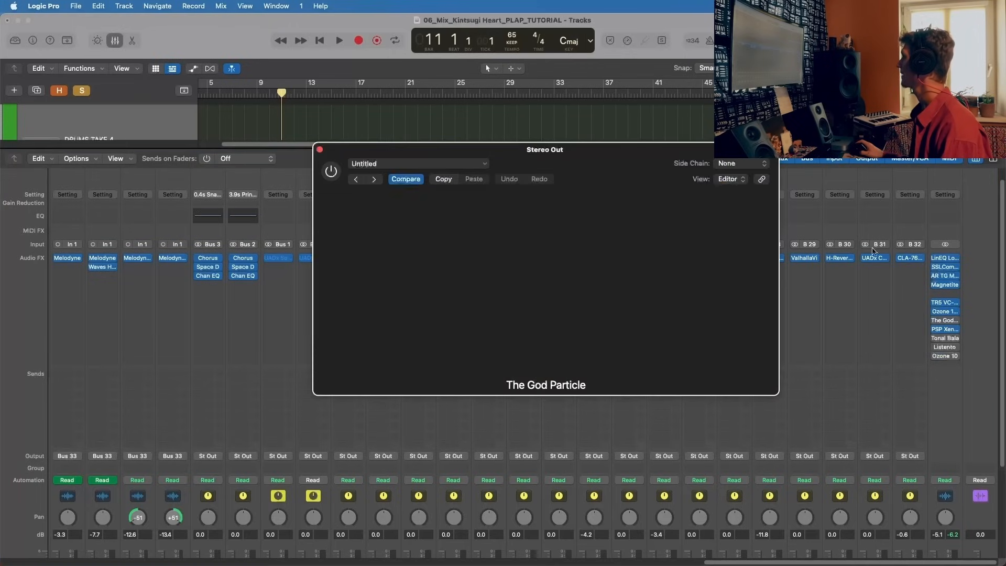
left_click_drag(504, 149, 332, 109)
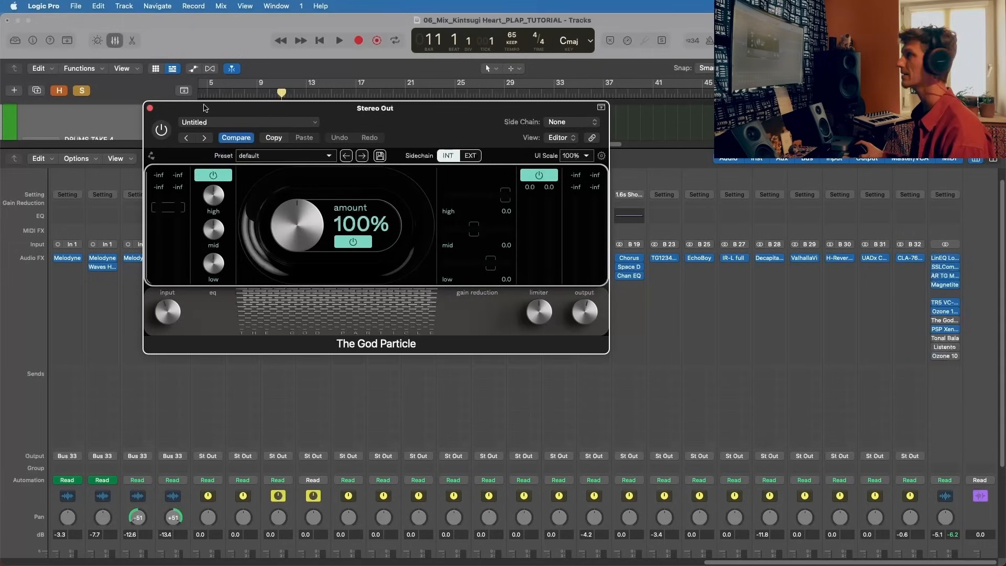
left_click(150, 108)
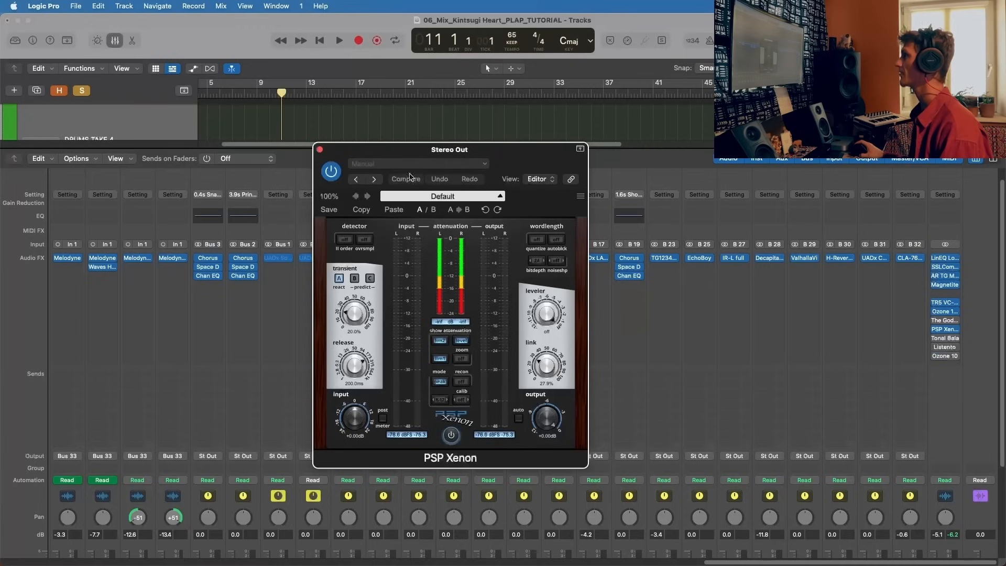
left_click_drag(401, 152, 316, 102)
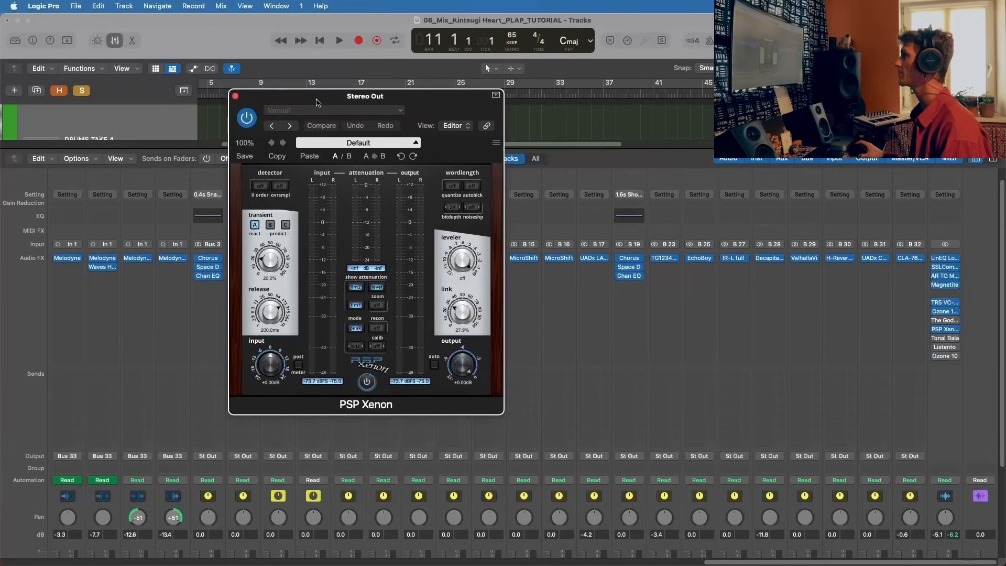
left_click(236, 96)
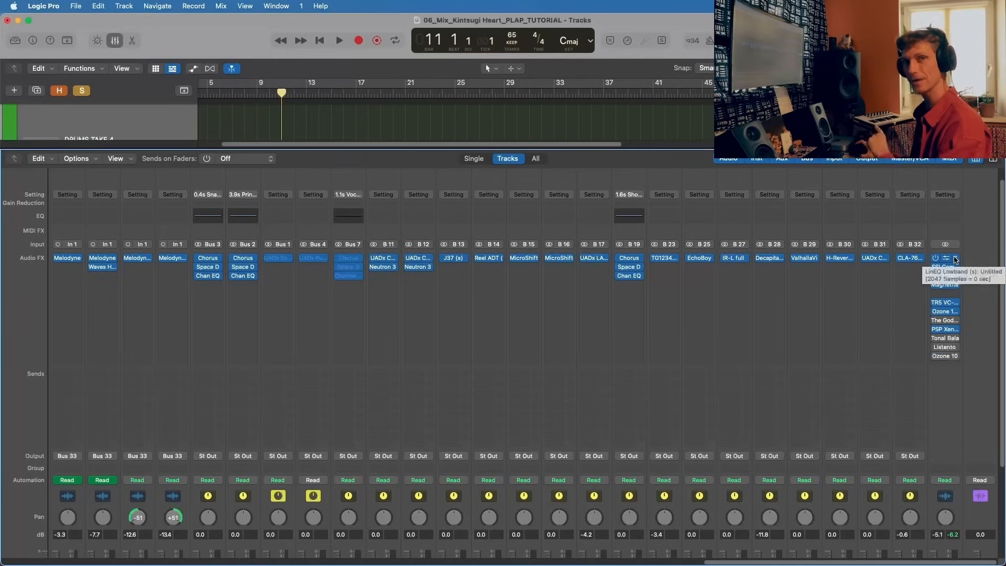
Step: Hide the mixer and play the soloed drums from bar 11
key("x")
left_click(254, 92)
left_click(281, 93)
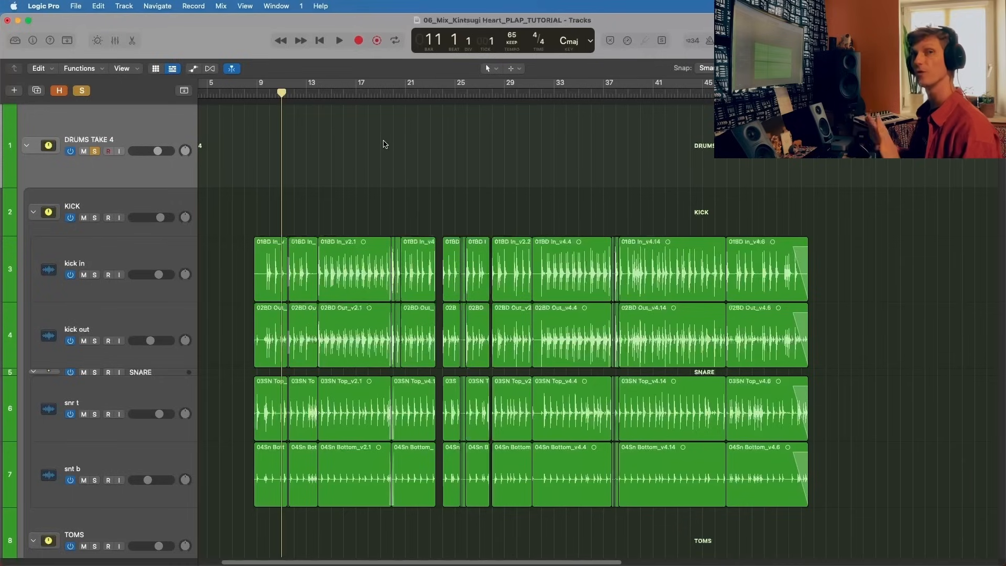
key("space")
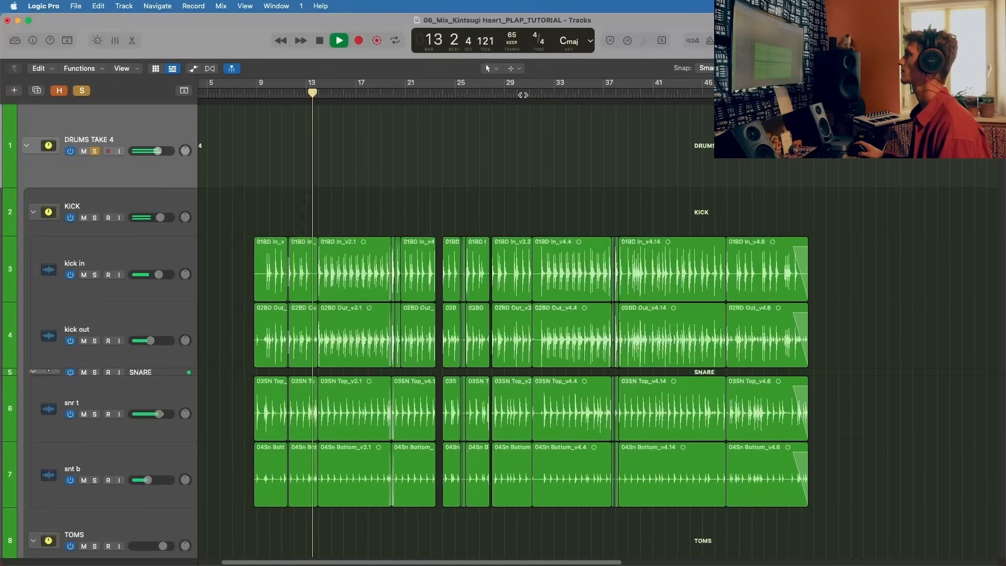
Step: Show the global tracks with the song's arrangement sections and stop playback at bar 17
key("g")
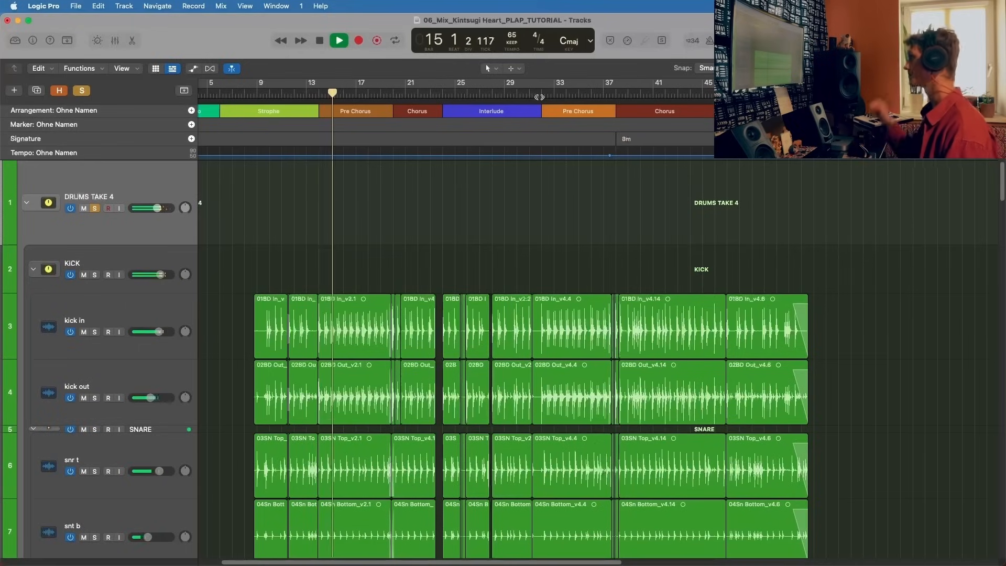
scroll(586, 175, "left", 3)
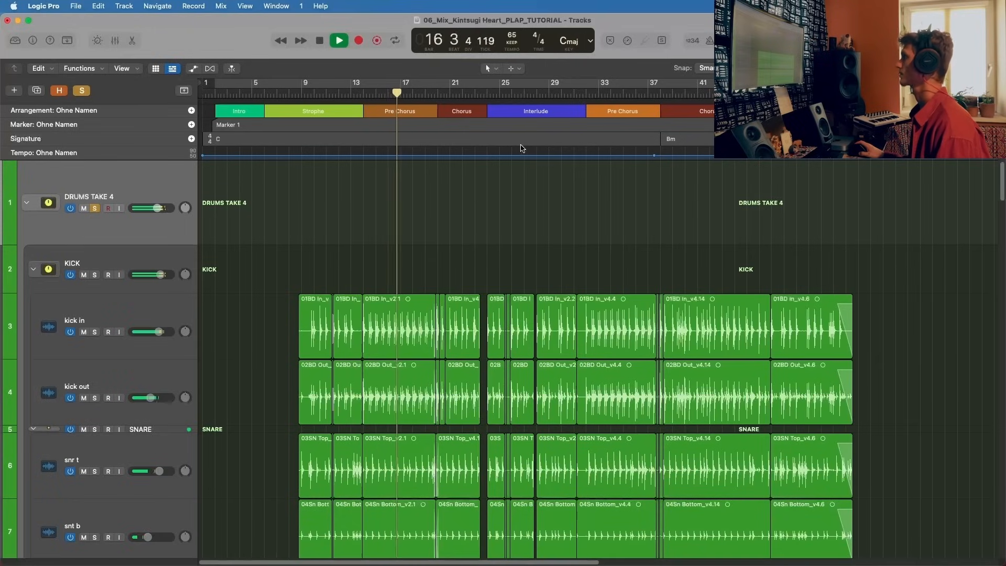
key("space")
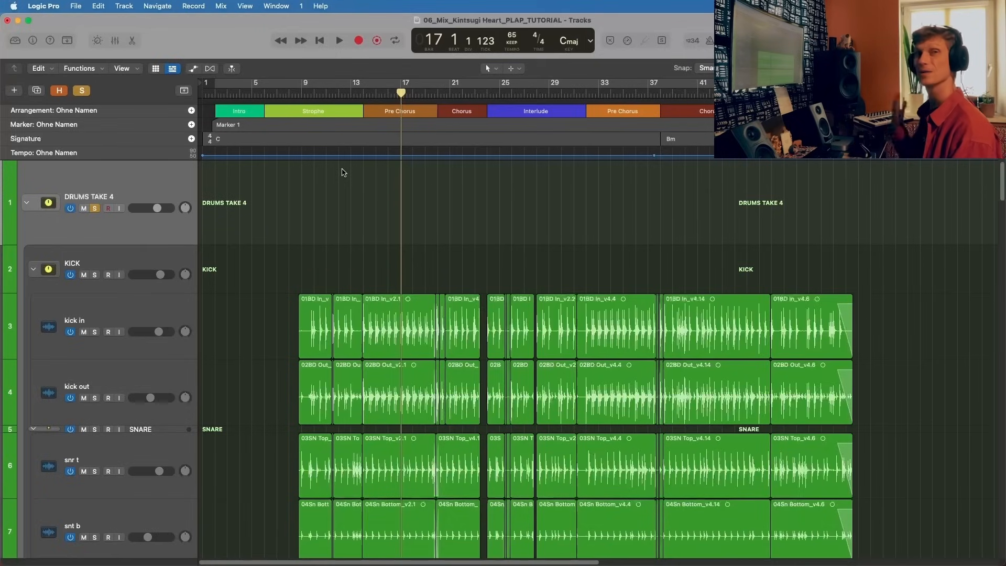
Step: Examine the volume automation of the DRUMS TAKE 4 track enlarged to fill the view, then return to the regions
key("a")
key("z")
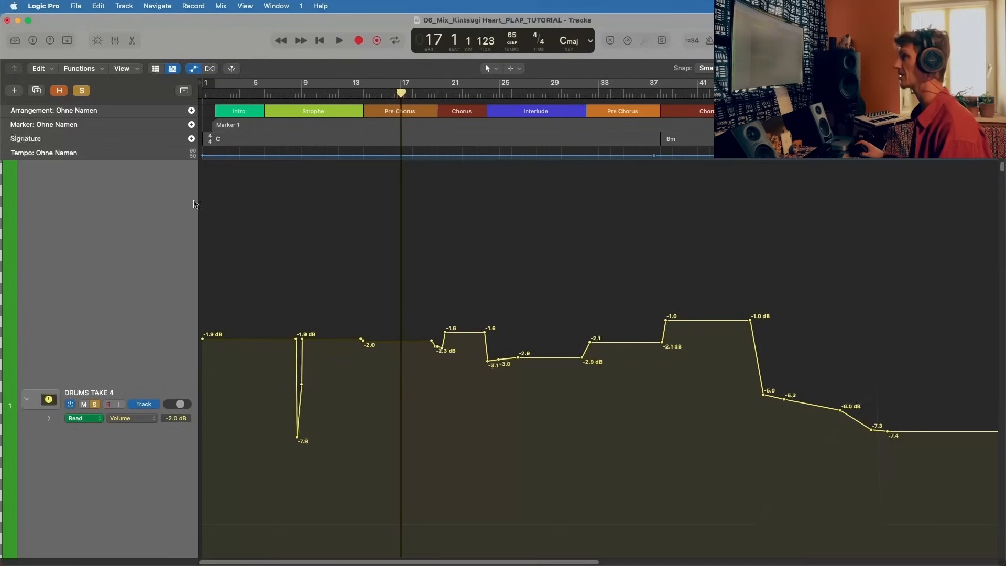
key("a")
key("z")
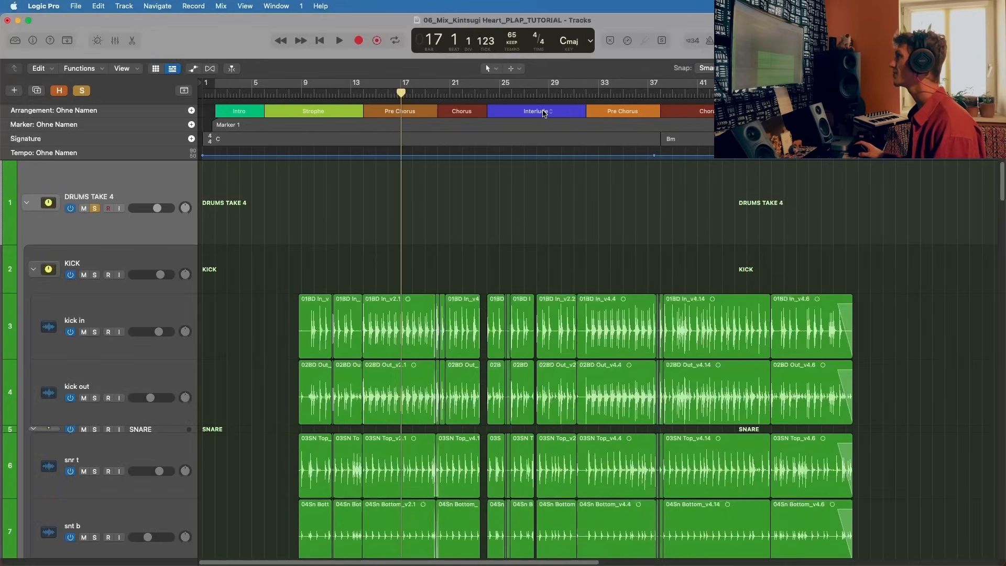
Step: Change the Interlude arrangement marker to Bridge
left_click(543, 112)
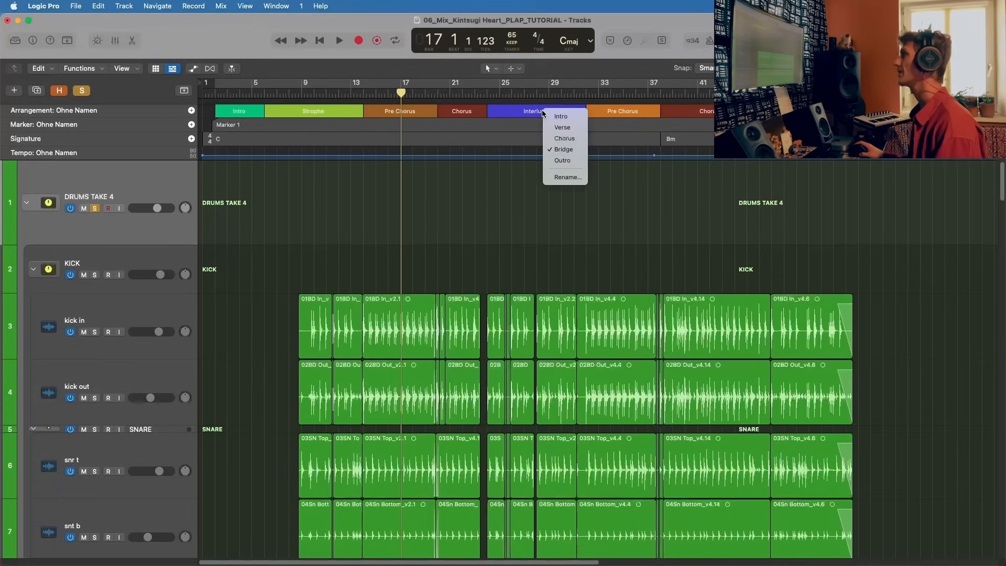
left_click(563, 149)
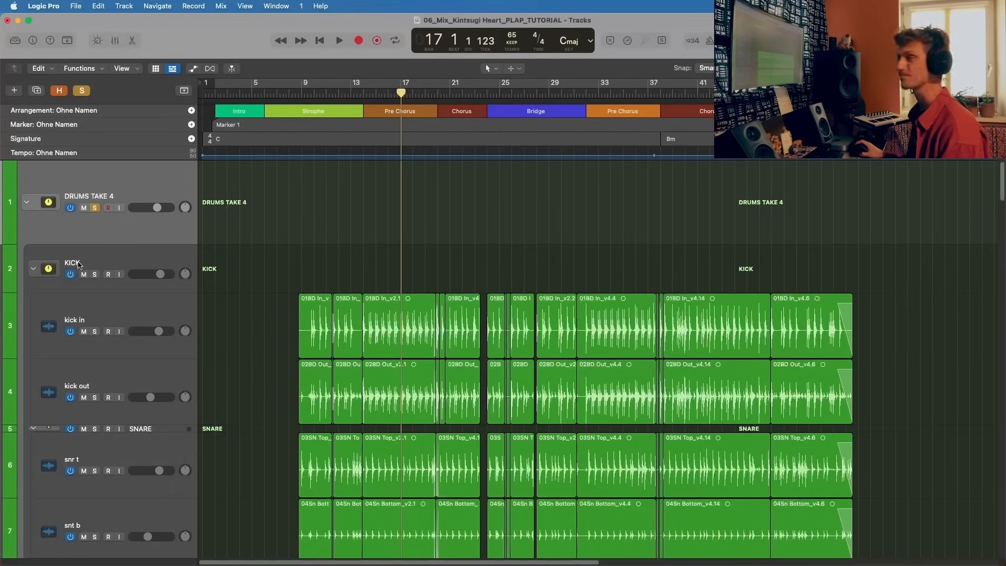
Step: Collapse and reopen the DRUMS TAKE 4 stack and look through its kick and snare tracks
left_click(26, 202)
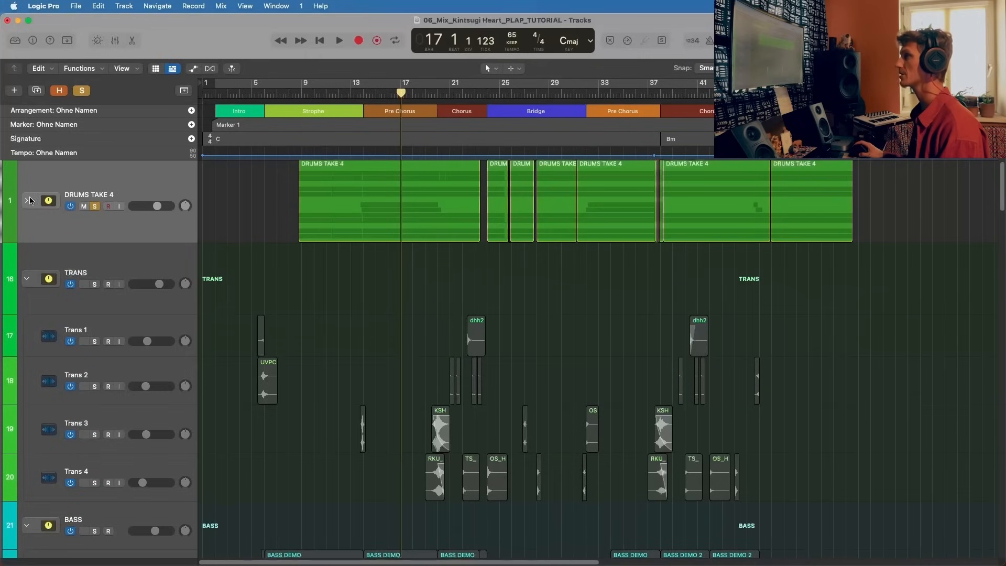
left_click(26, 200)
scroll(96, 191, "down", 5)
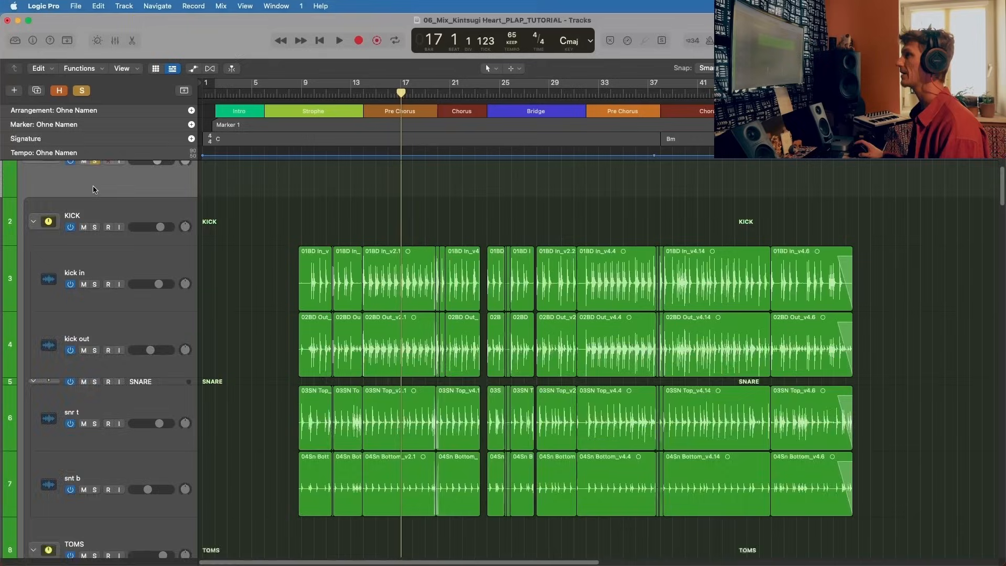
scroll(96, 191, "down", 1)
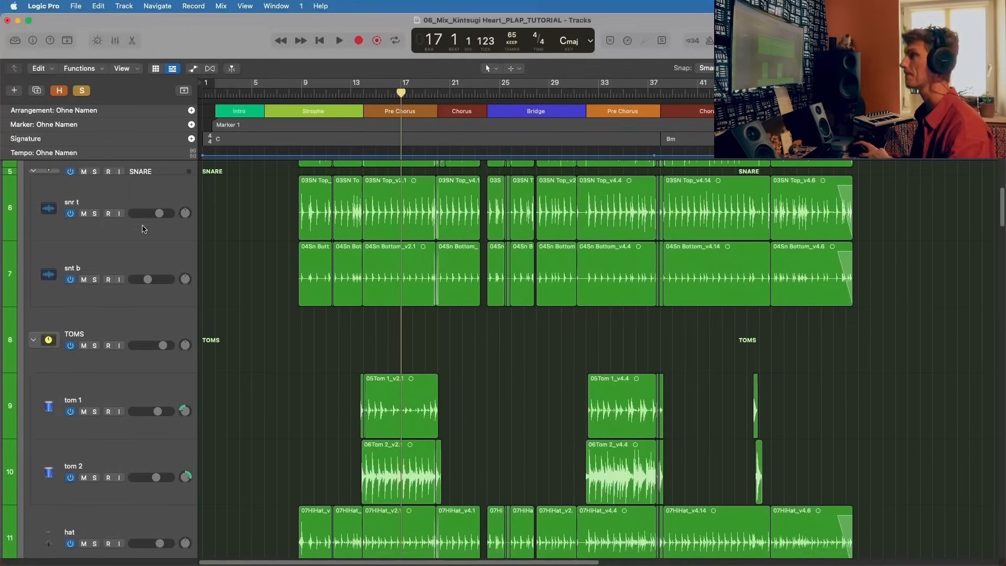
Step: Collapse the TRANS track stack below the drums and select the BASS stack
scroll(141, 229, "down", 10)
scroll(142, 230, "down", 6)
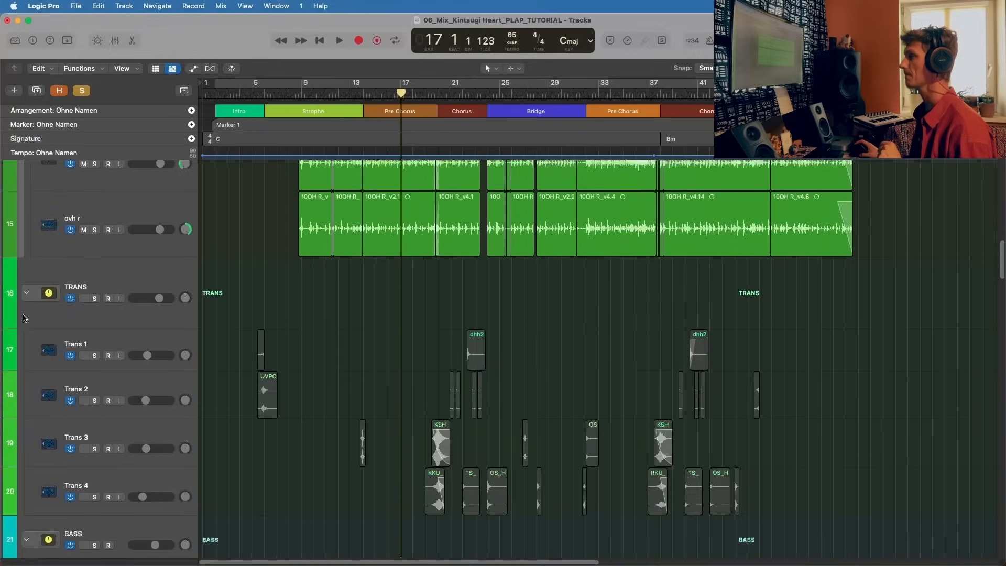
left_click(27, 292)
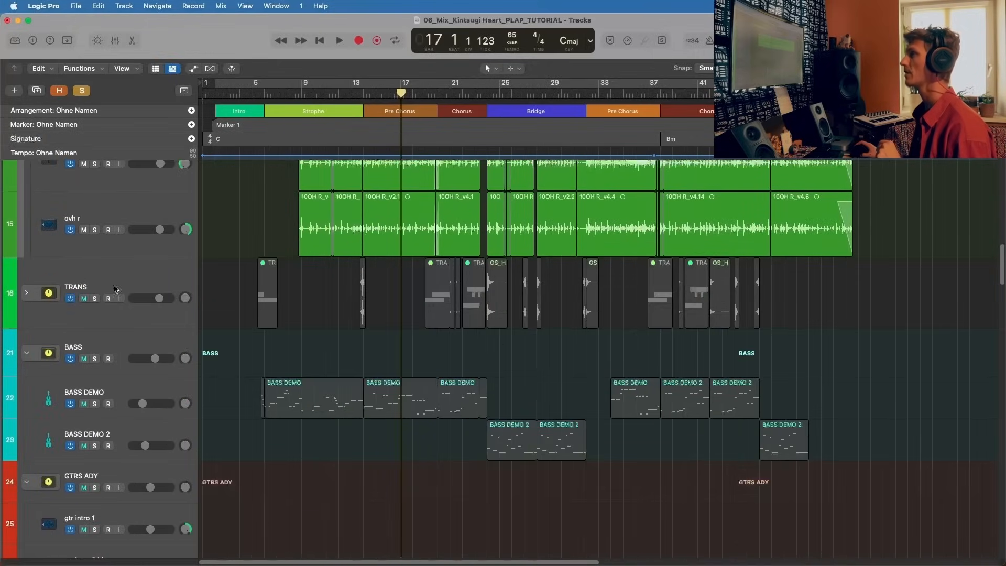
left_click(122, 335)
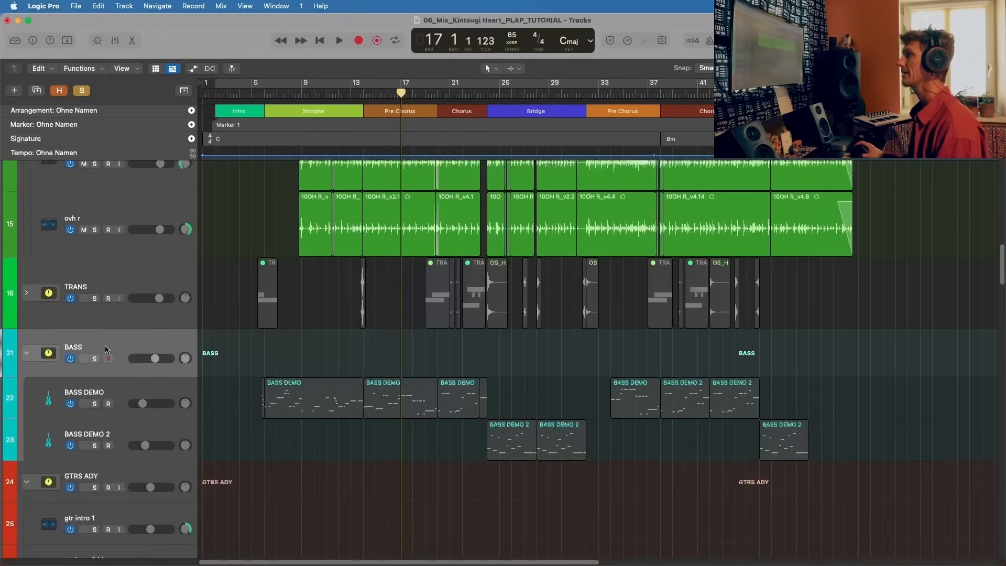
Step: Select the GTRS ADY stack and look through its intro, verse, pre-chorus and chorus guitar tracks
scroll(108, 348, "down", 2)
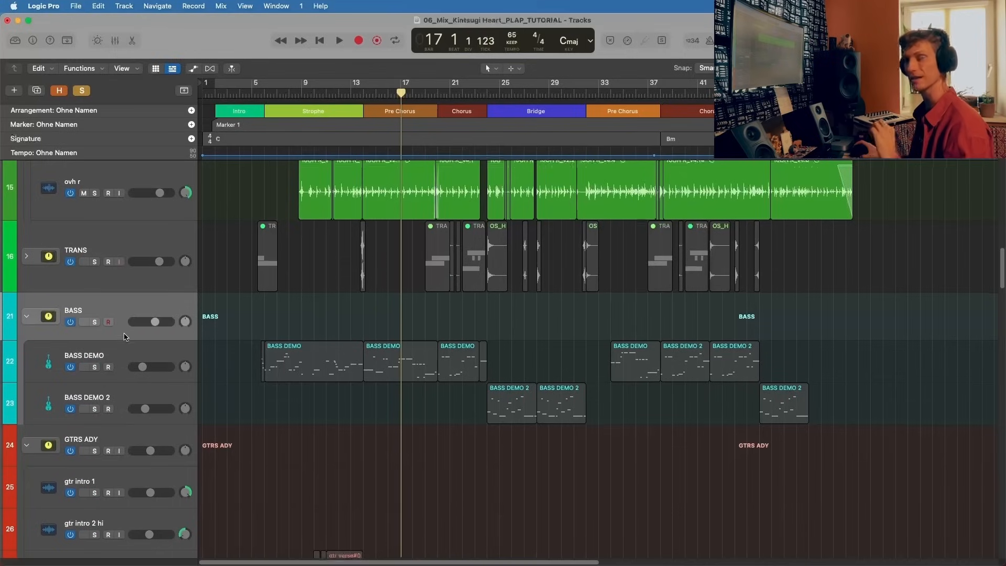
scroll(125, 336, "down", 1)
left_click(138, 407)
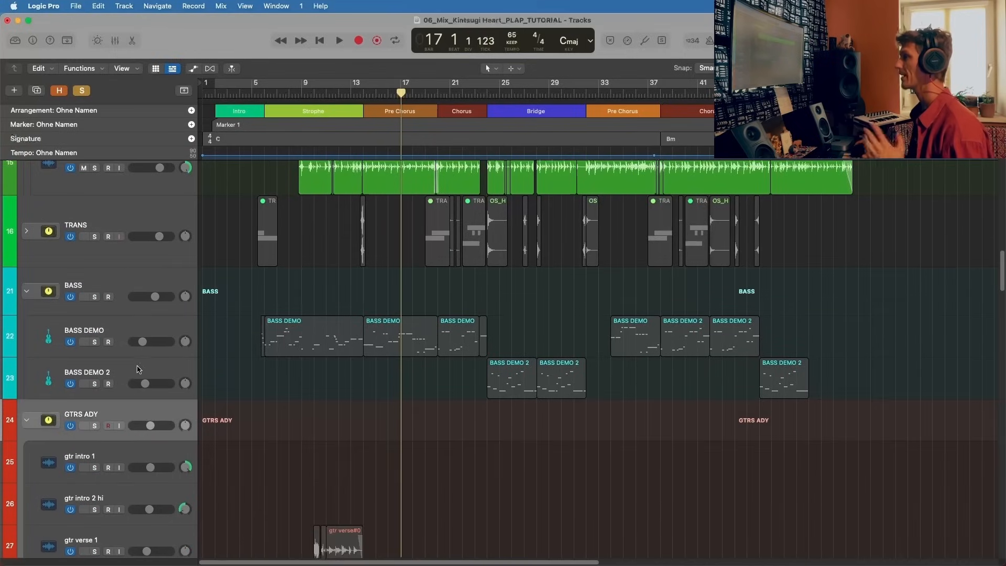
scroll(139, 369, "down", 5)
scroll(125, 341, "up", 1)
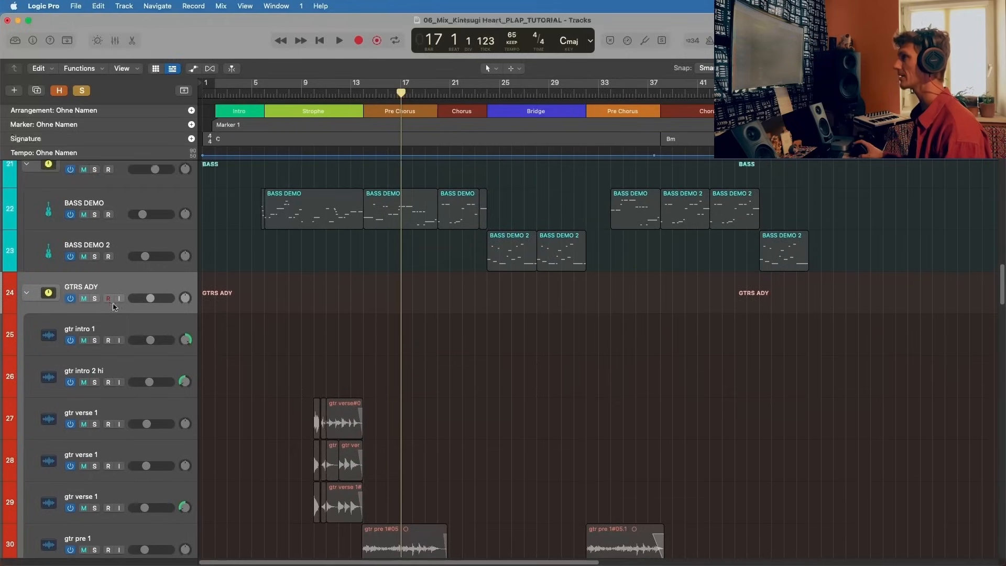
scroll(65, 370, "down", 8)
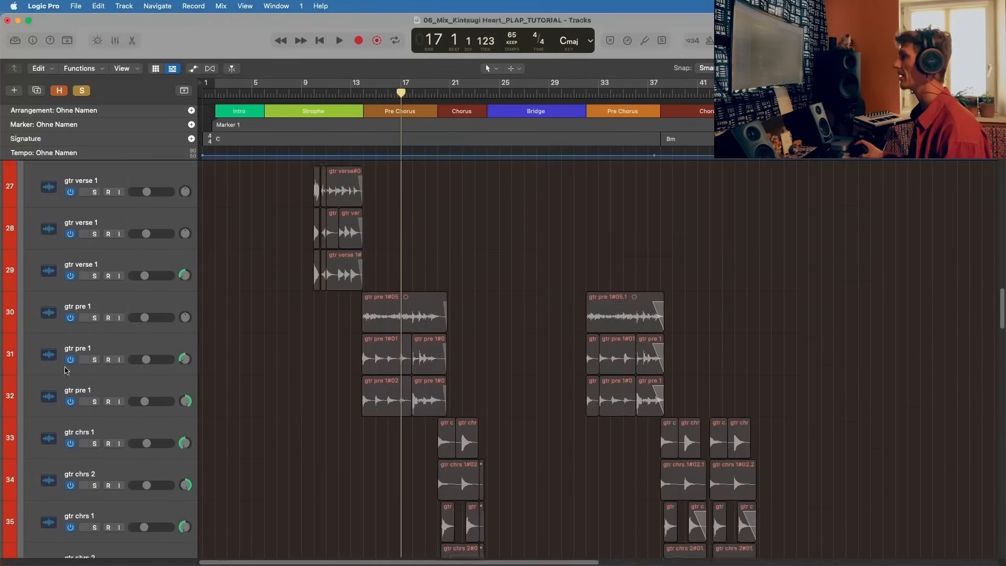
Step: Select the GTR Joerg track below the interlude guitars to review its regions
scroll(110, 356, "down", 12)
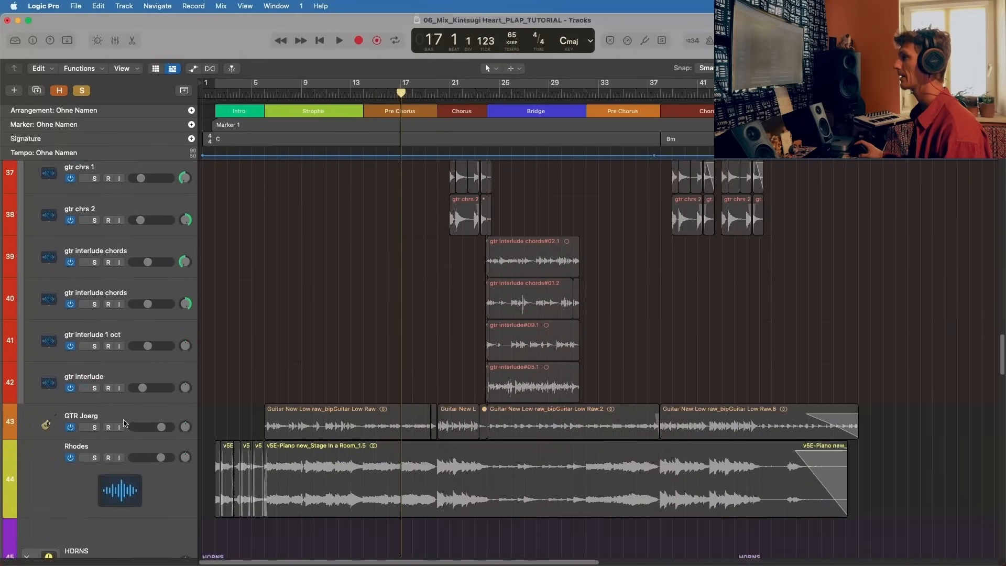
left_click(124, 423)
scroll(131, 413, "down", 2)
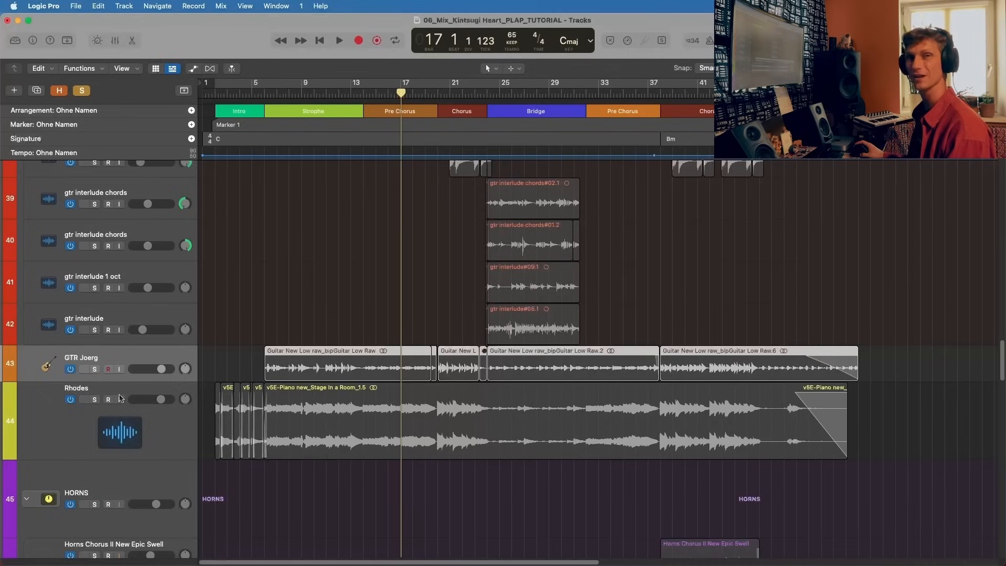
scroll(171, 361, "down", 1)
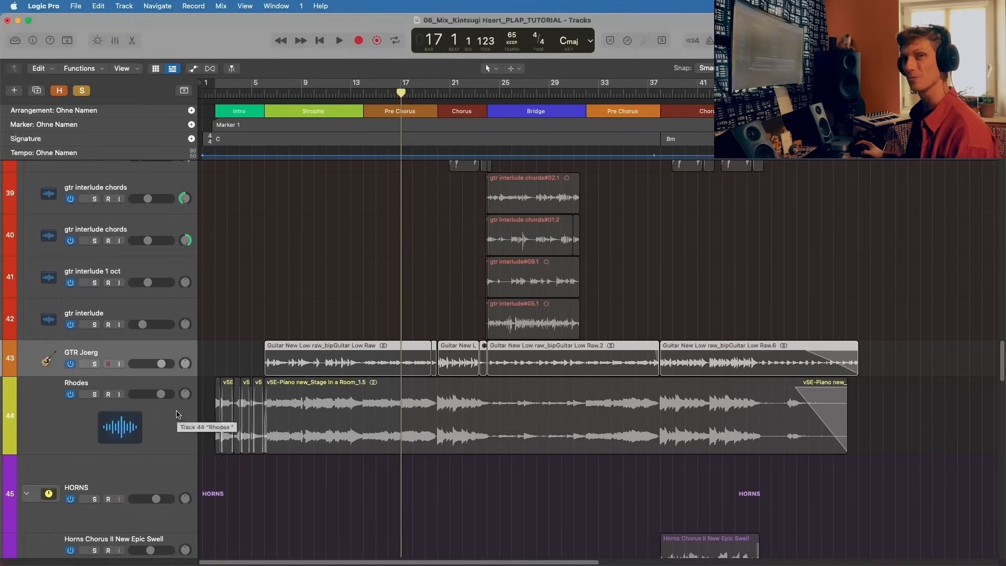
Step: Solo the Rhodes track briefly and turn its solo off again
left_click(177, 414)
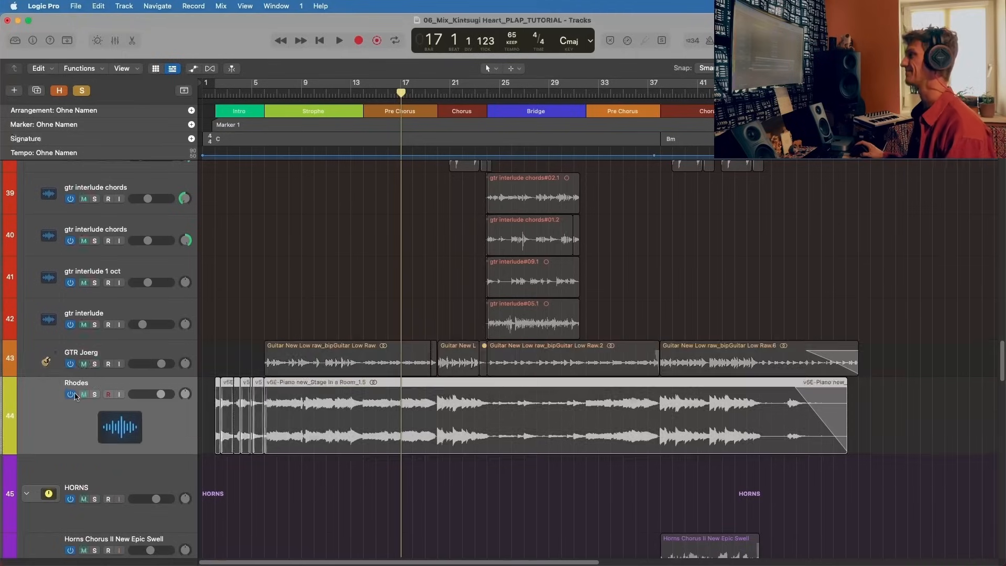
left_click(95, 395)
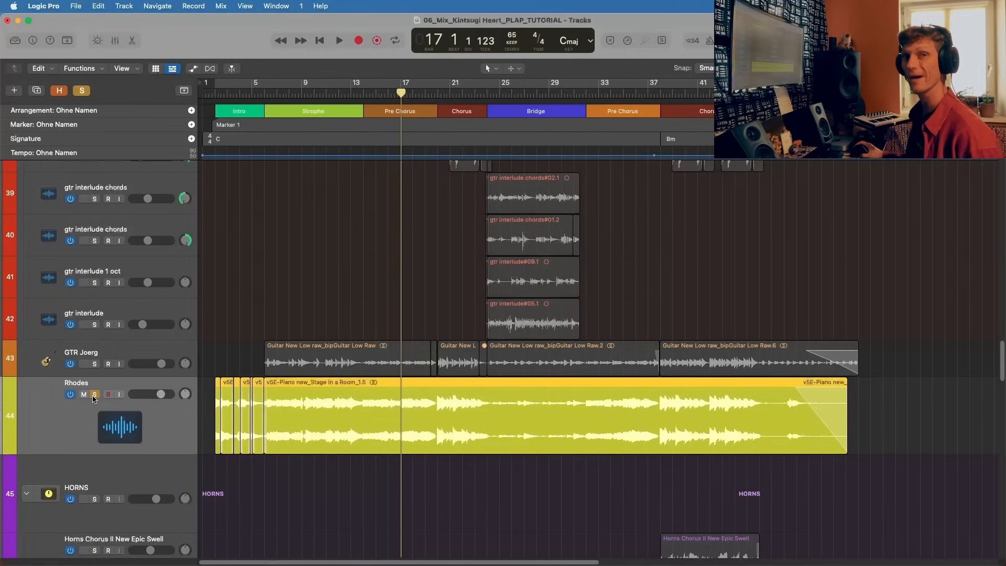
left_click(95, 395)
Step: Look through the HORNS stack and the Mallet track, and select the tape hiss track
scroll(131, 386, "down", 8)
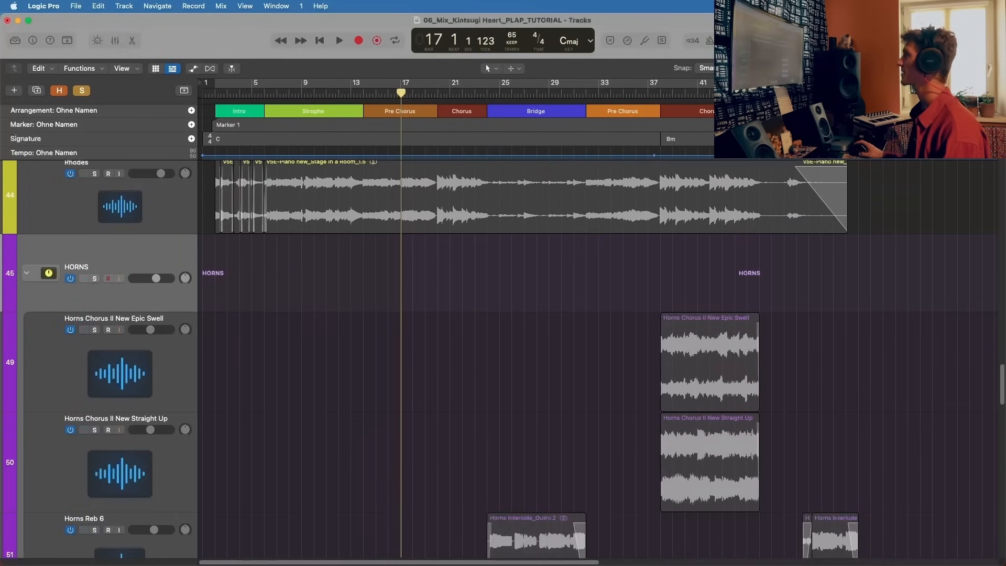
scroll(153, 370, "down", 2)
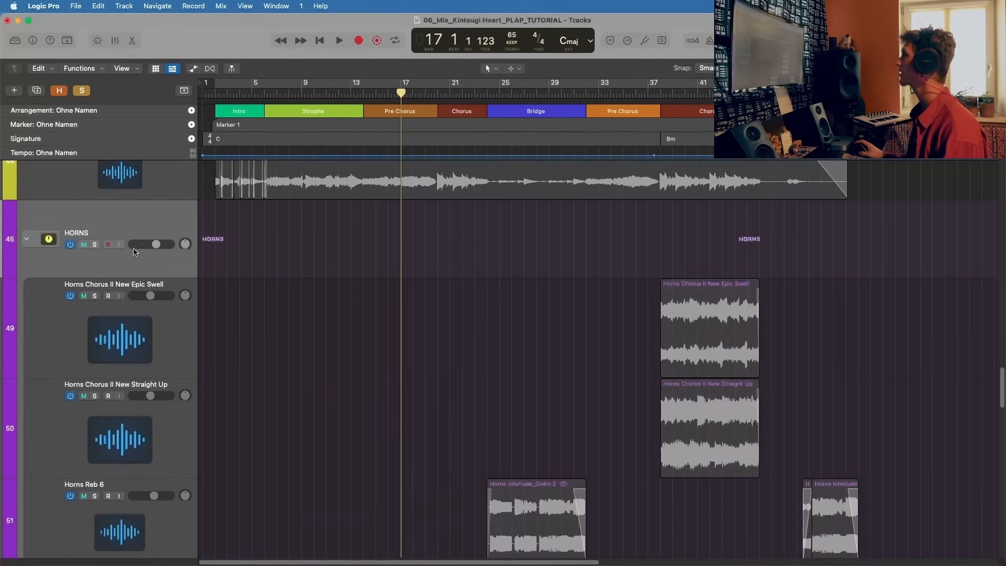
scroll(136, 209, "down", 1)
scroll(129, 202, "down", 10)
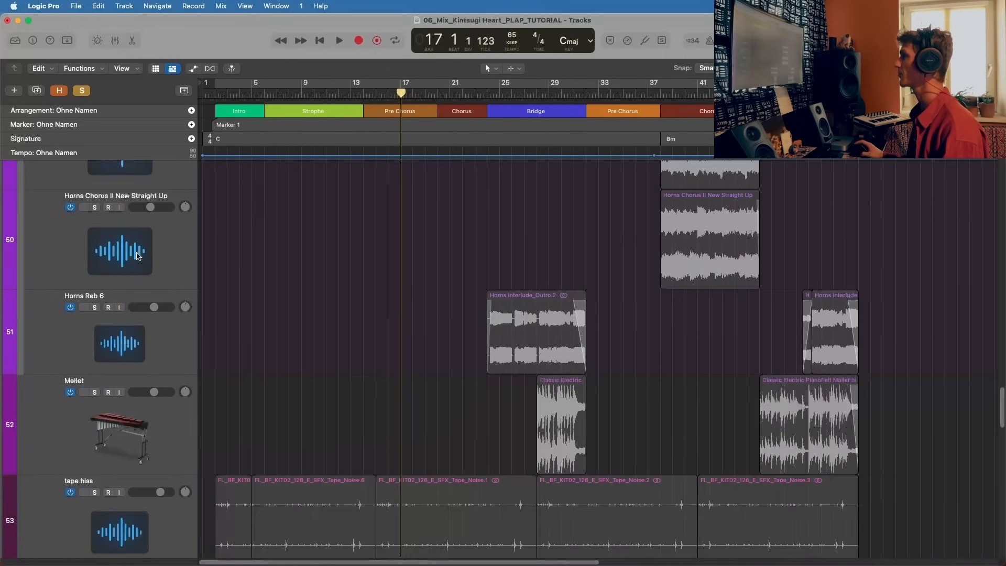
scroll(160, 419, "down", 3)
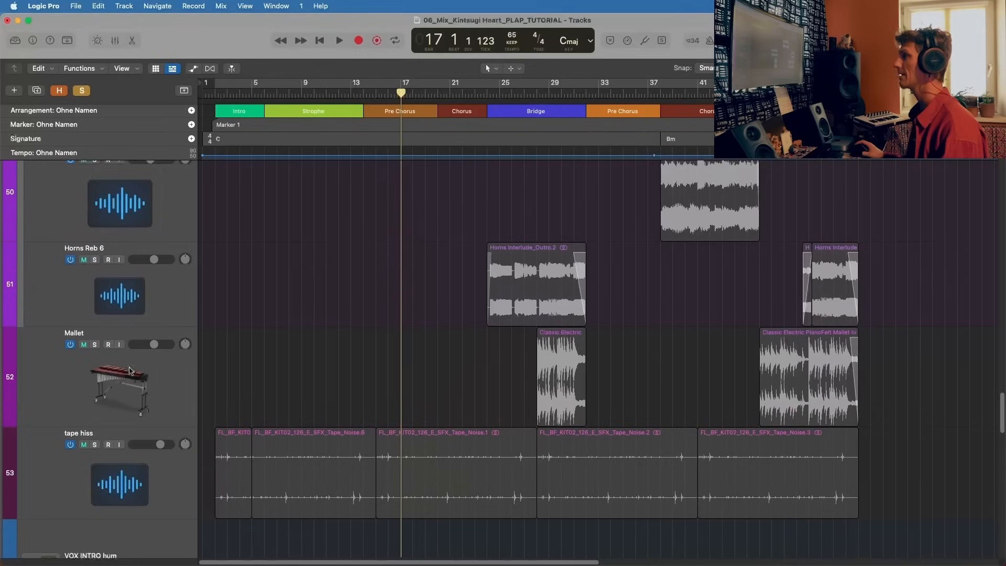
scroll(180, 429, "down", 2)
left_click(179, 454)
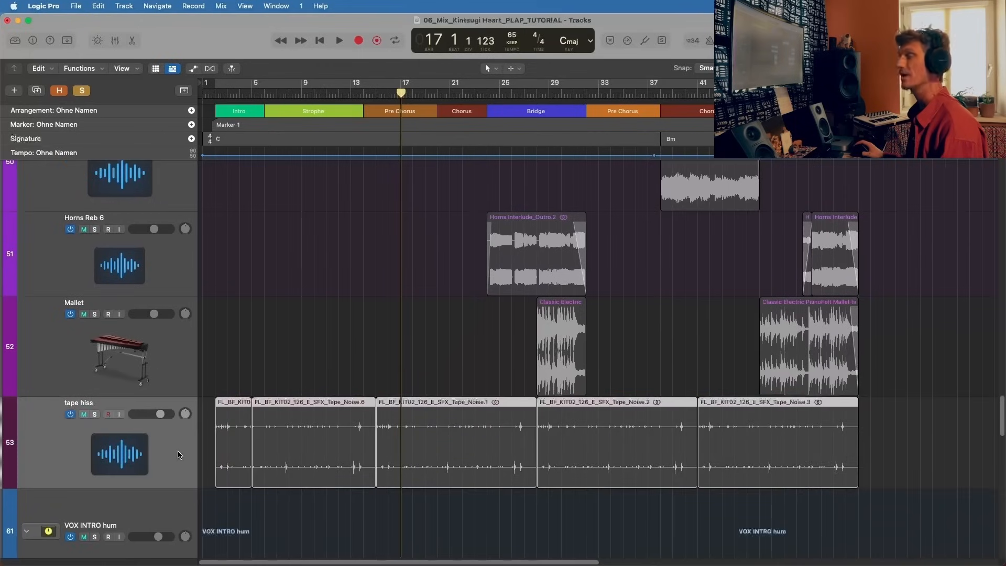
Step: Look through the vocal stacks from VOX INTRO hum and VOX.FINAL down to the BCK.VOX backing vocals
scroll(179, 454, "down", 7)
scroll(79, 366, "down", 20)
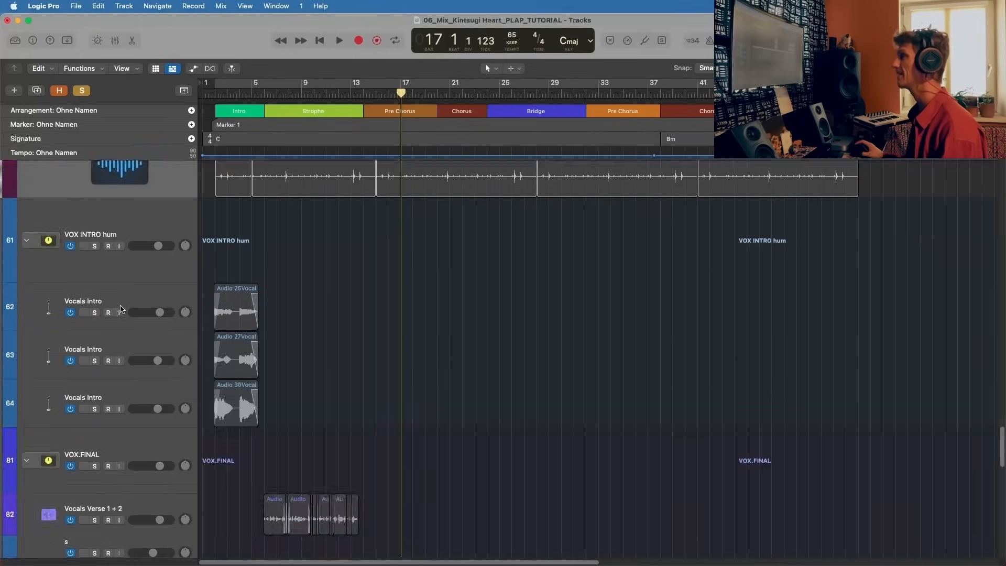
scroll(156, 210, "down", 10)
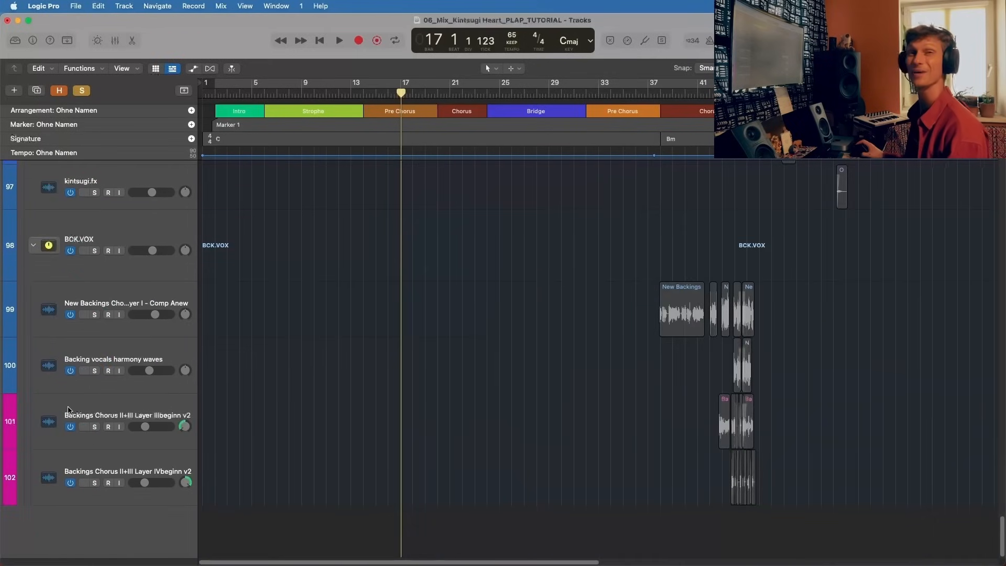
Step: Return to the DRUMS TAKE 4 stack at the start of the track list, select it, and collapse and reopen it
scroll(68, 409, "up", 20)
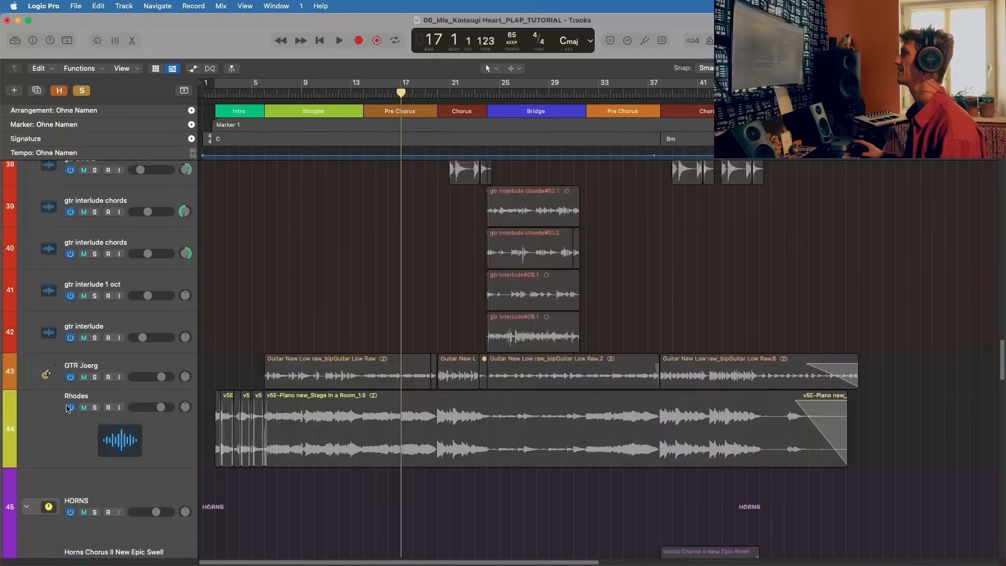
scroll(67, 408, "up", 3)
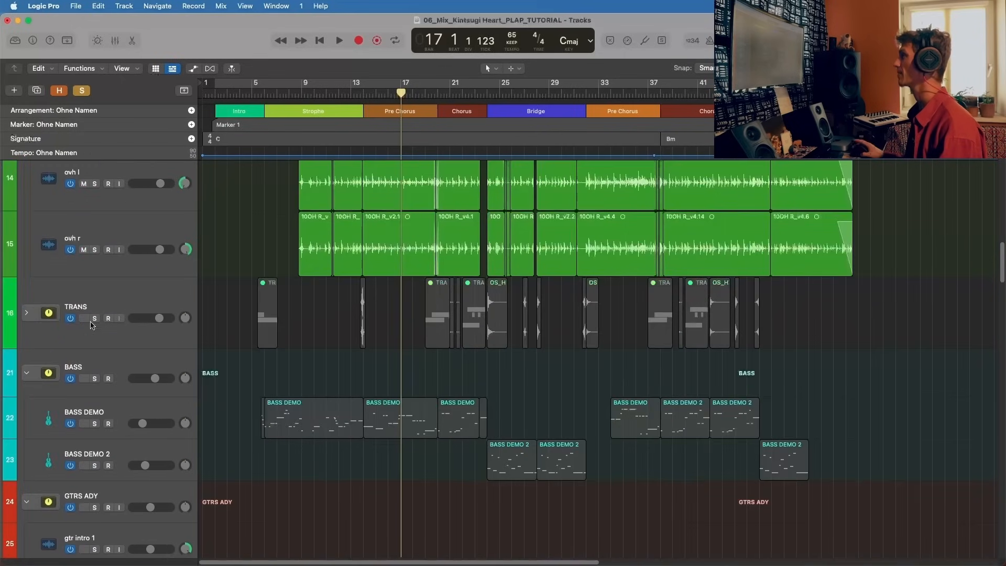
left_click(27, 372)
scroll(113, 369, "up", 10)
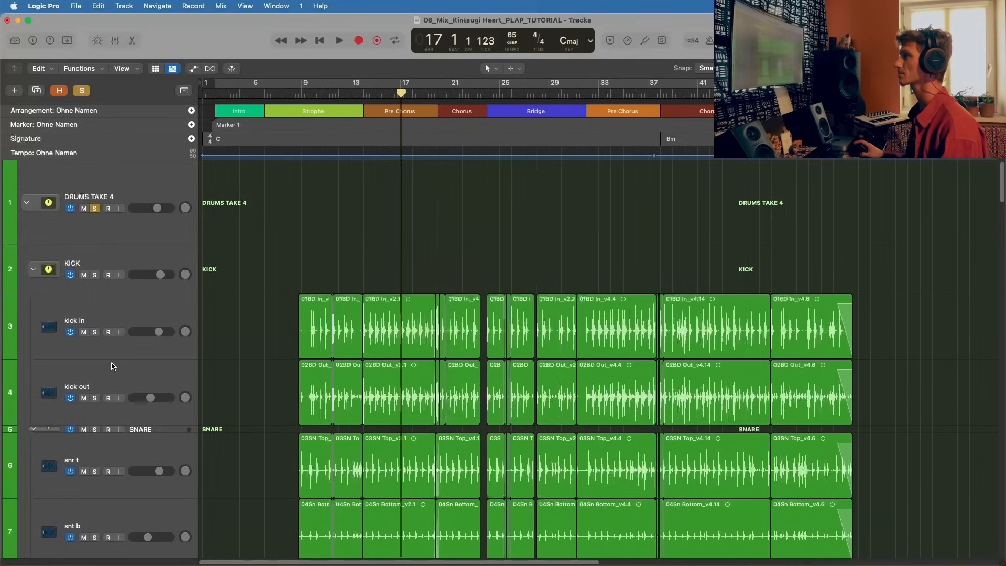
left_click(41, 186)
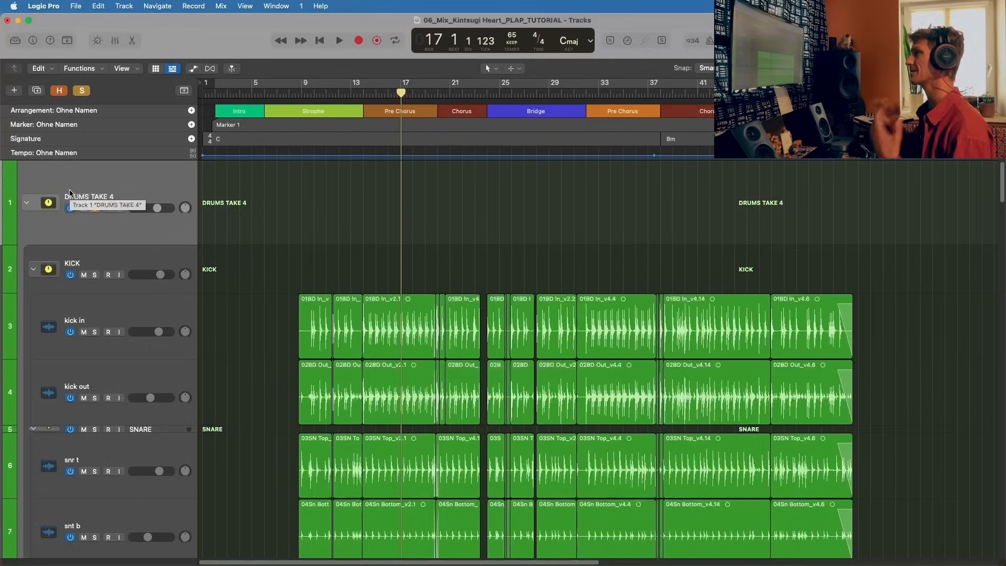
left_click(28, 205)
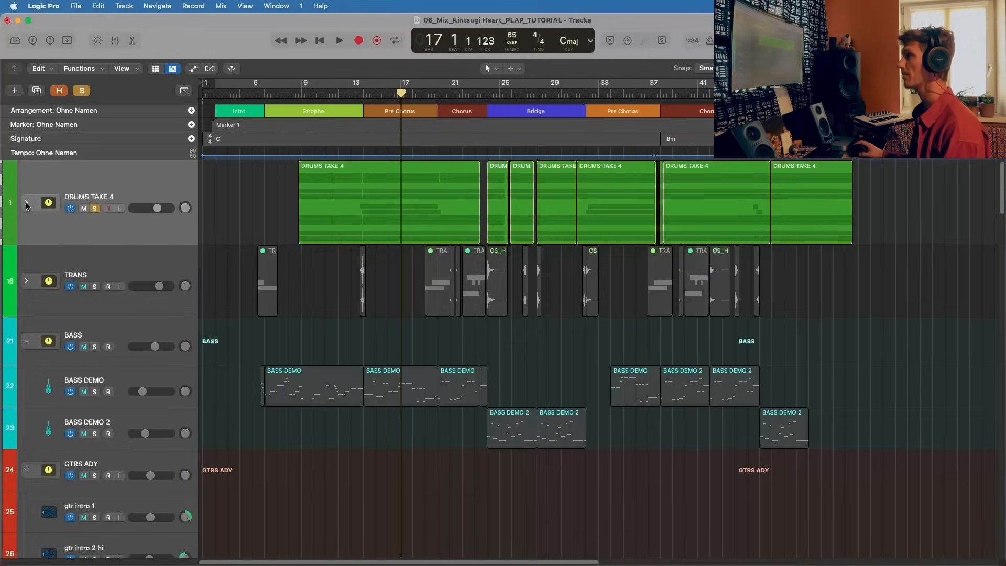
left_click(27, 205)
Step: Collapse the KICK, SNARE and TOMS sub-stacks inside the DRUMS TAKE 4 stack
left_click(37, 269)
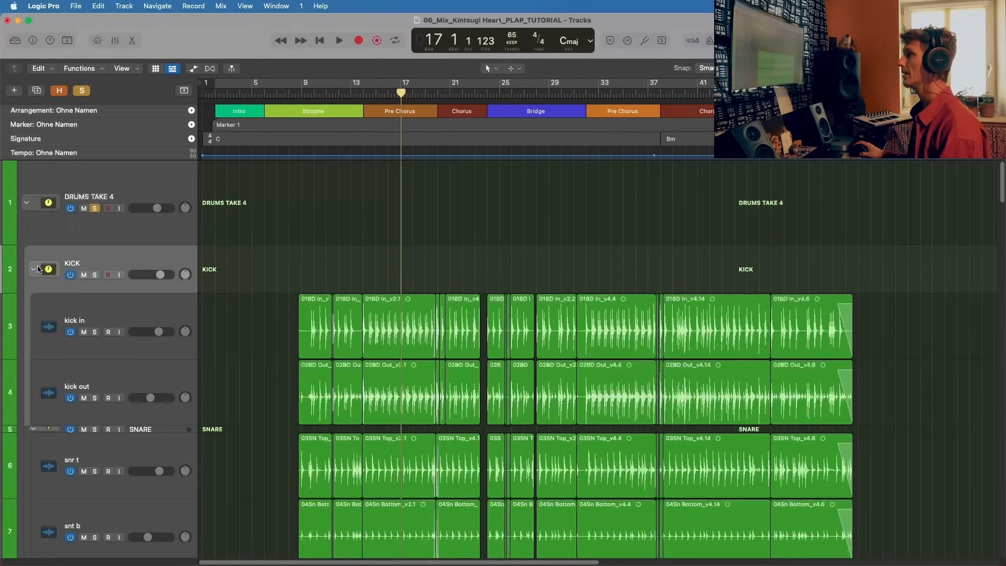
left_click(33, 268)
left_click(33, 297)
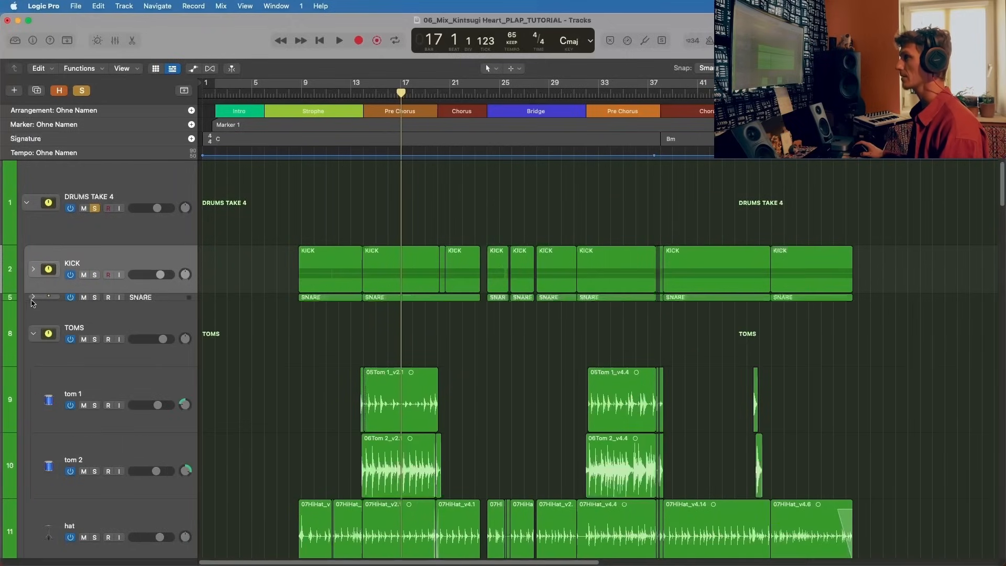
left_click(31, 333)
Step: Collapse the OVH sub-stack and reopen it to show the ovh l and ovh r tracks
scroll(63, 408, "down", 1)
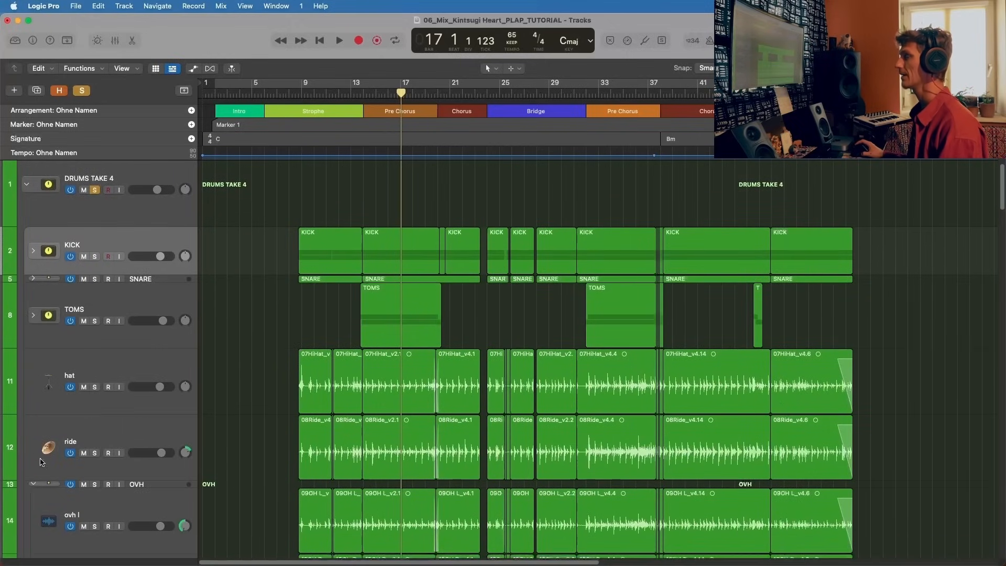
left_click(34, 485)
scroll(36, 479, "down", 4)
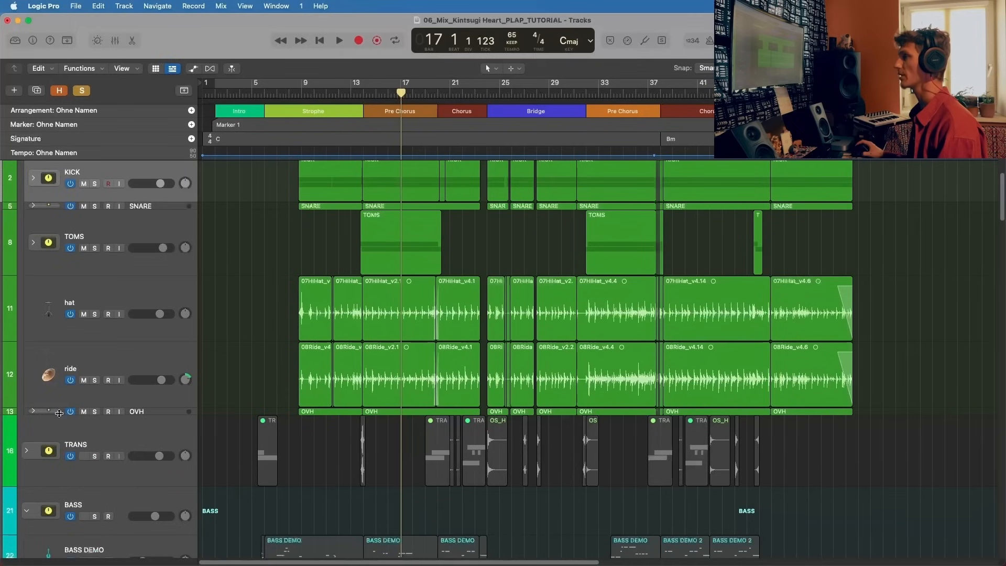
left_click(33, 411)
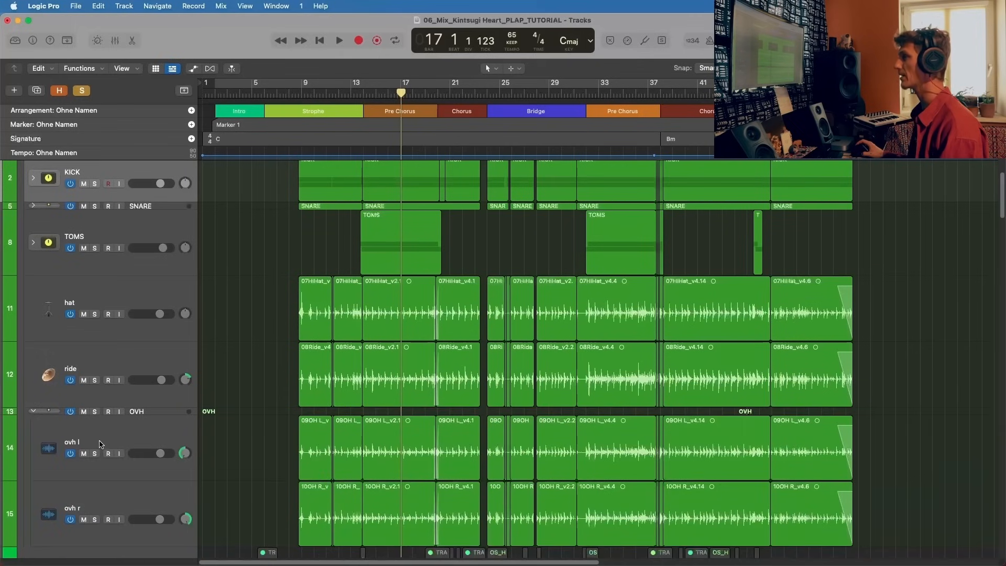
Step: Select the ride, hat and tom 1 tracks in turn, expanding the TOMS sub-stack to reach tom 1
scroll(99, 383, "up", 1)
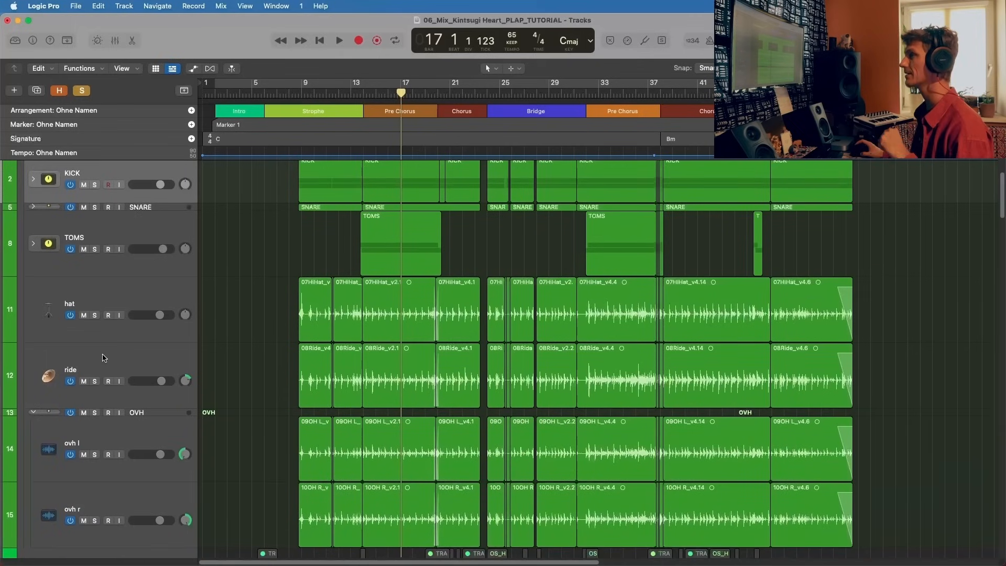
left_click(102, 358)
left_click(107, 303)
scroll(105, 309, "up", 4)
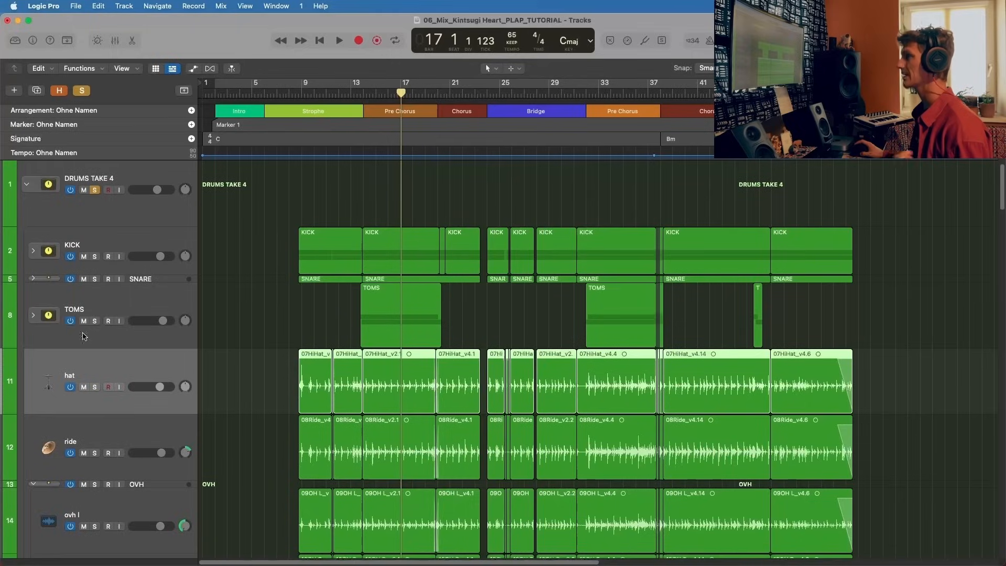
left_click(32, 314)
left_click(139, 380)
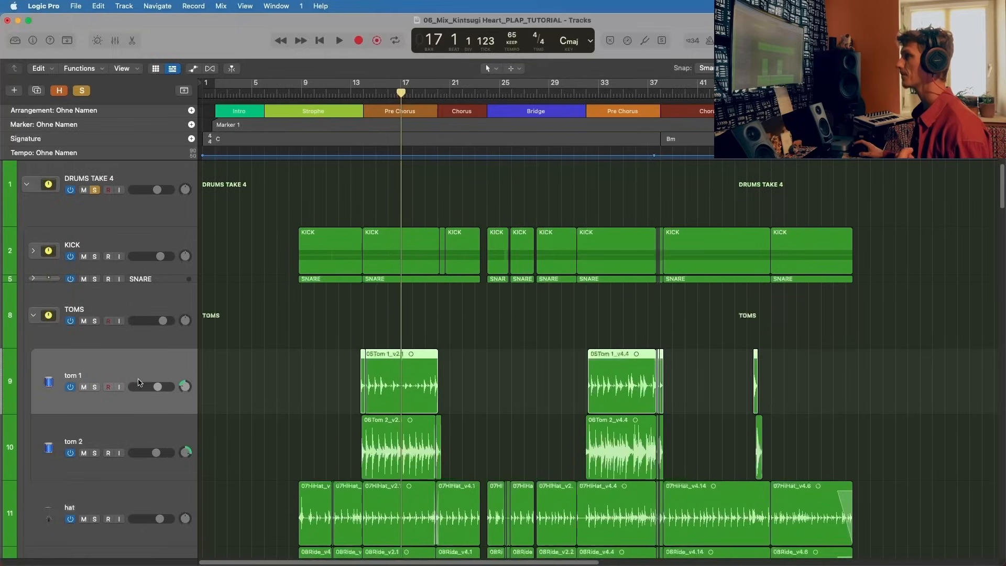
Step: Select the tom 2 track and its parent TOMS sub-stack
left_click(130, 434)
scroll(121, 414, "up", 1)
left_click(120, 322)
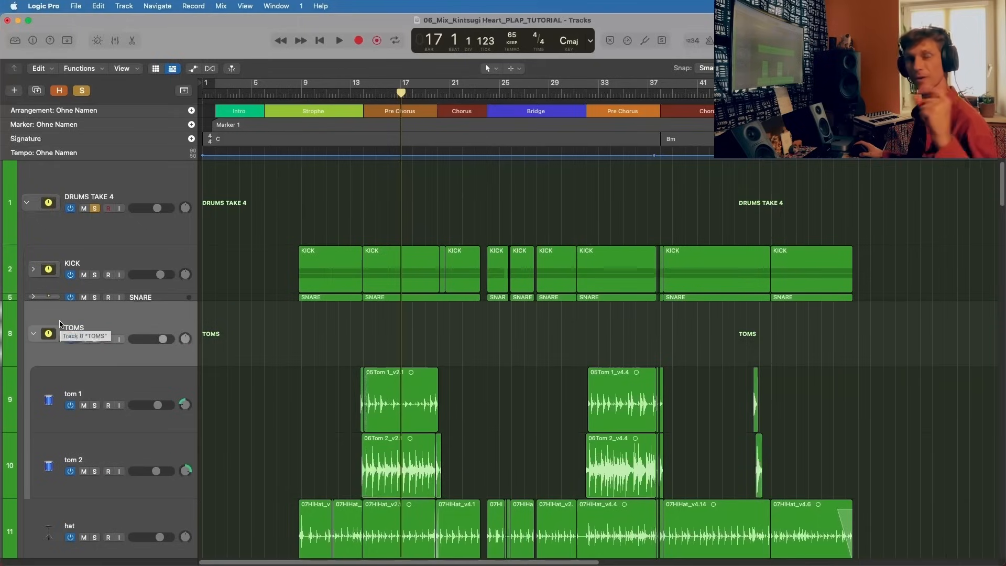
Step: Expand the SNARE and KICK sub-stacks and select snr t, snt b, kick in and kick out in turn
left_click(33, 296)
left_click(161, 323)
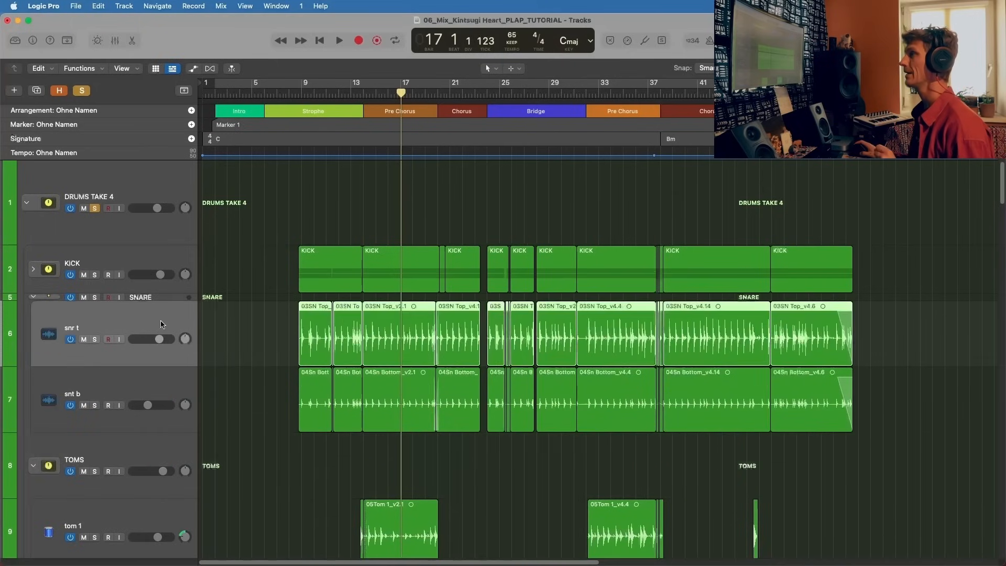
left_click(132, 386)
left_click(33, 270)
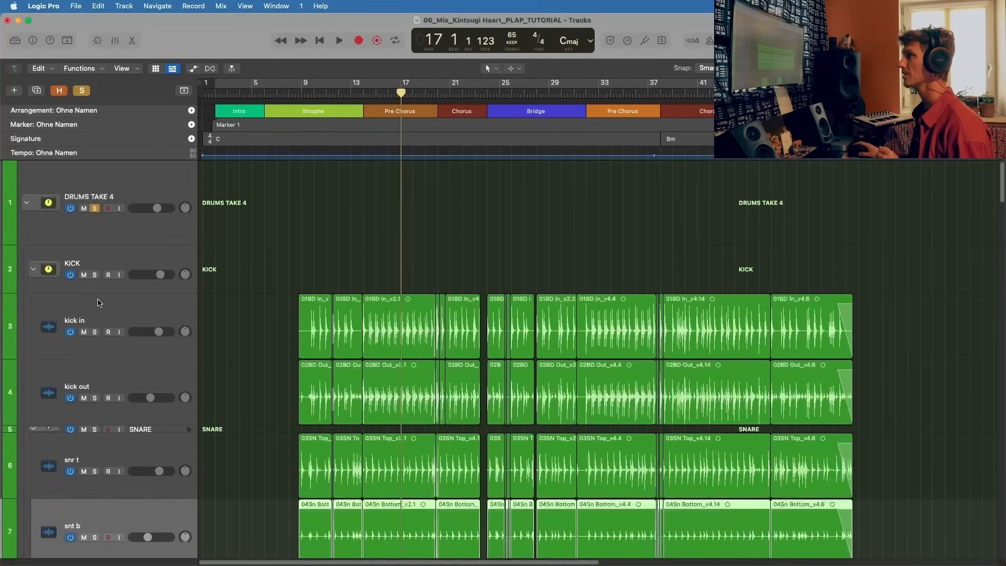
left_click(100, 303)
left_click(135, 378)
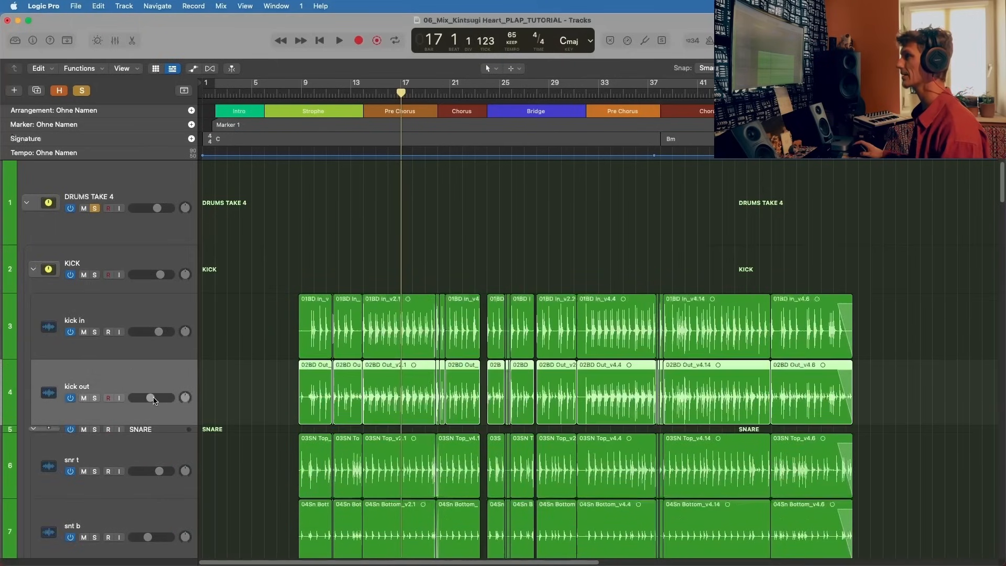
Step: Select the KICK sub-stack and solo it together with the kick in and kick out tracks
left_click(90, 262)
left_click(94, 275)
left_click(95, 332)
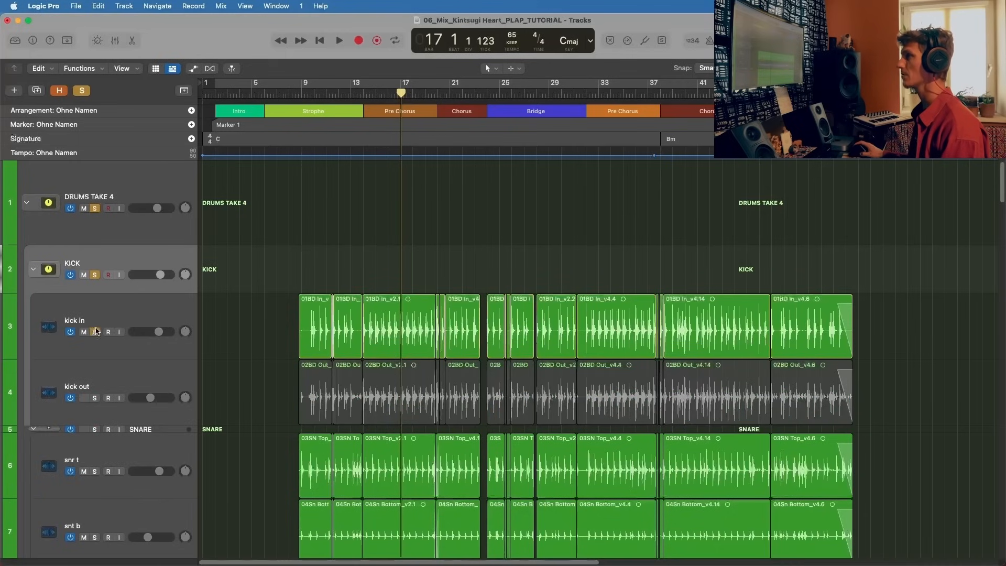
left_click(94, 397)
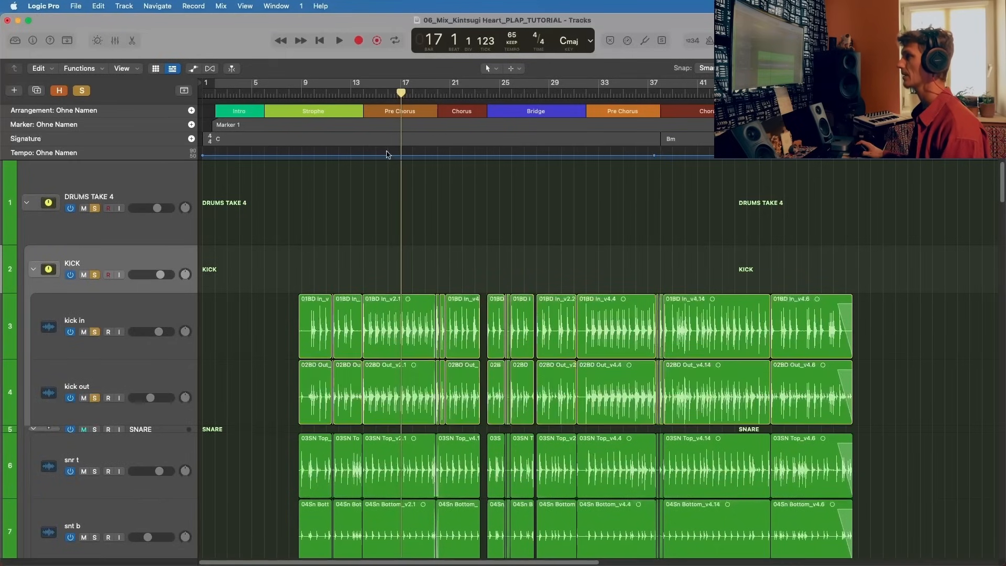
Step: Play the kick tracks with kick in and kick out selected, unsolo DRUMS TAKE 4 to isolate them, and stop playback
key("space")
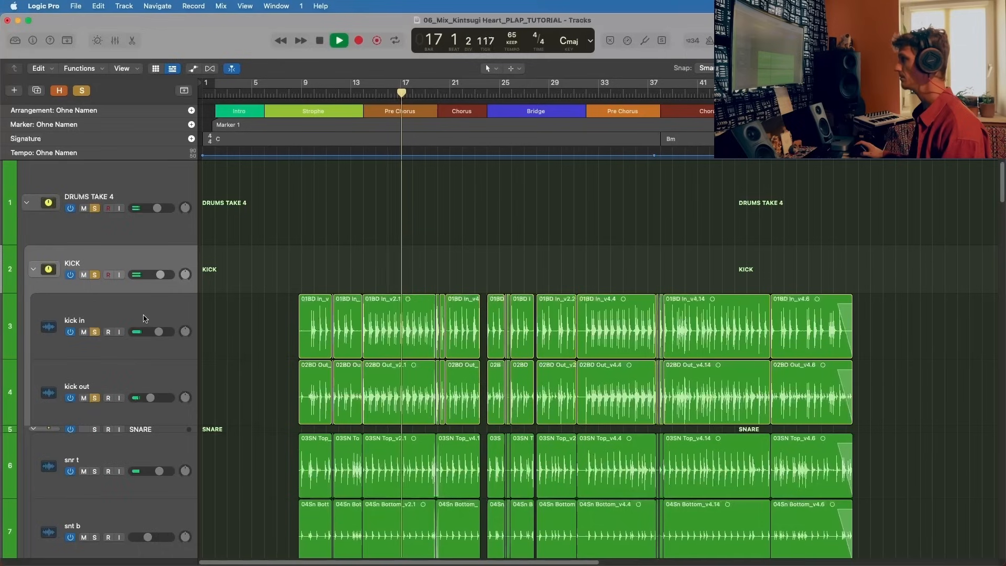
left_click(126, 321)
left_click(126, 388, "shift")
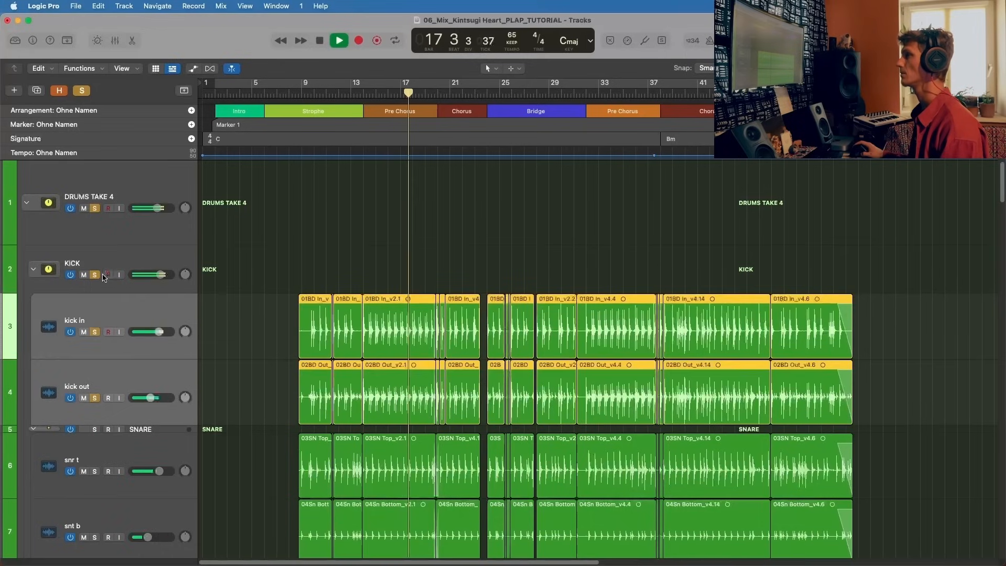
left_click(94, 208)
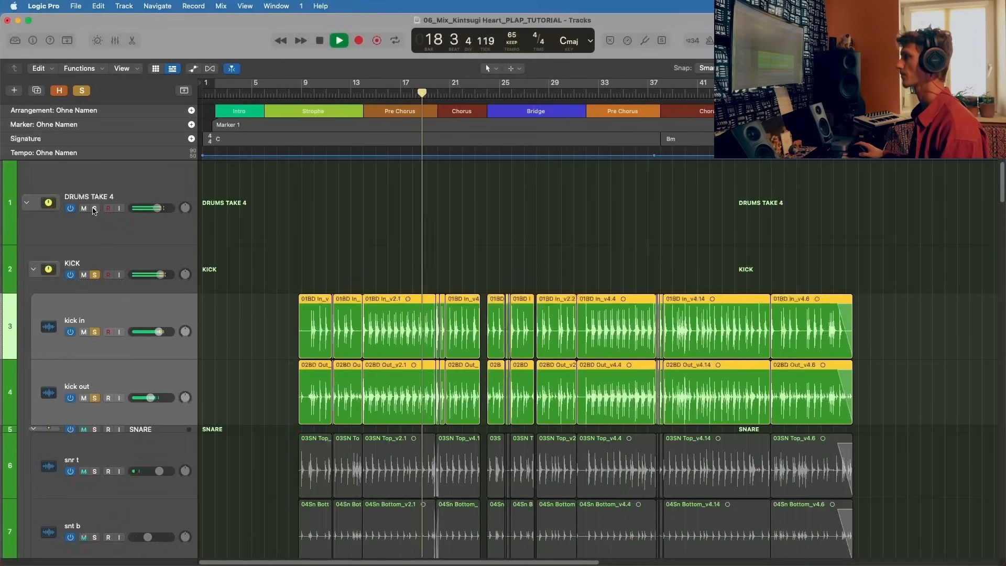
key("space")
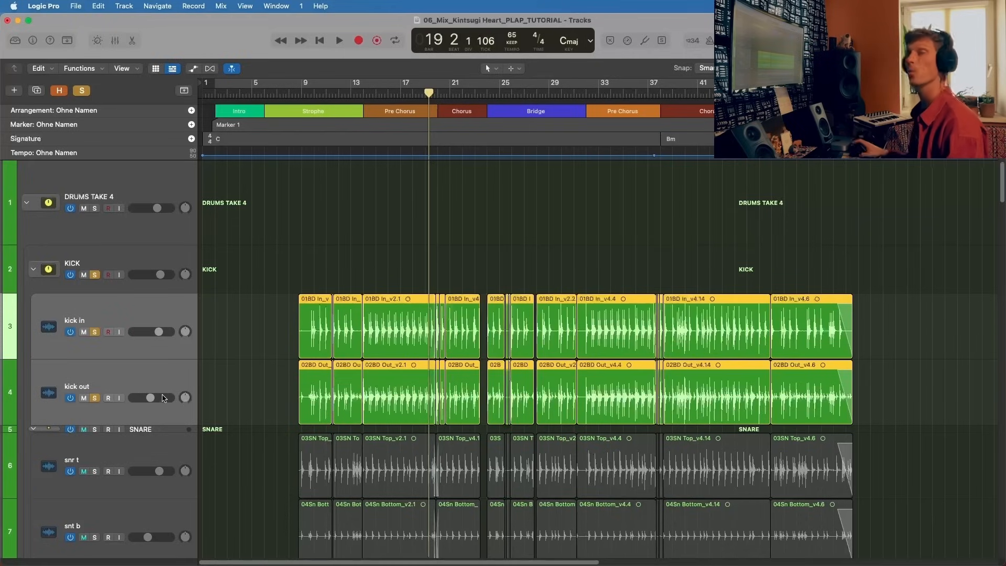
Step: Open the mixer at the kick in and kick out channels, enlarge it, and play the soloed kick
key("x")
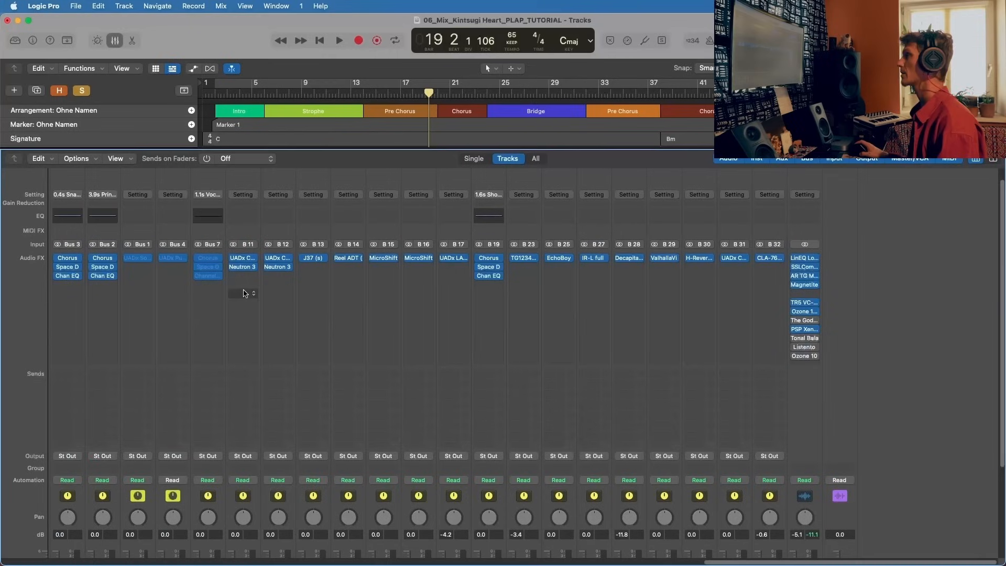
scroll(243, 294, "left", 15)
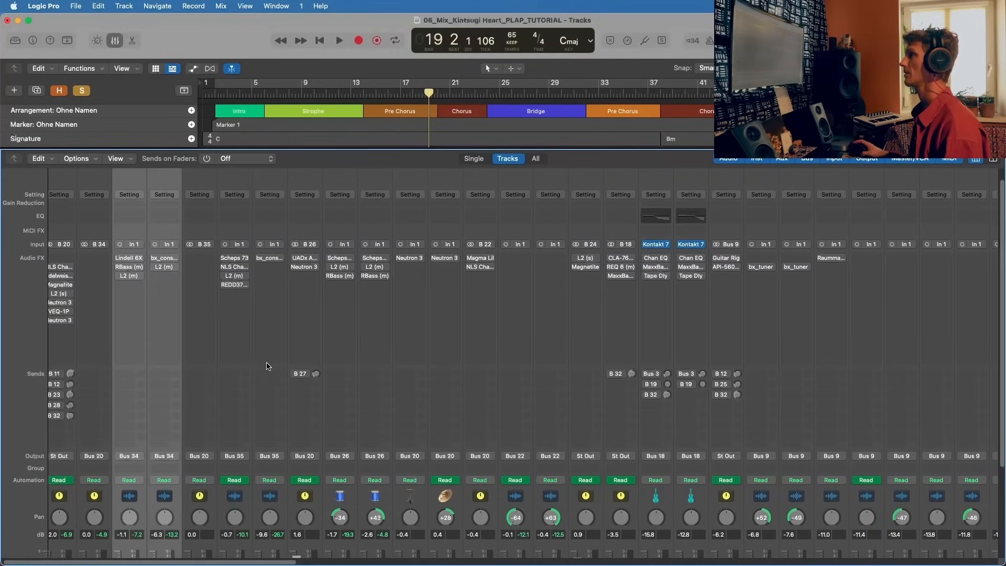
scroll(207, 333, "down", 5)
key("space")
left_click_drag(106, 149, 129, 143)
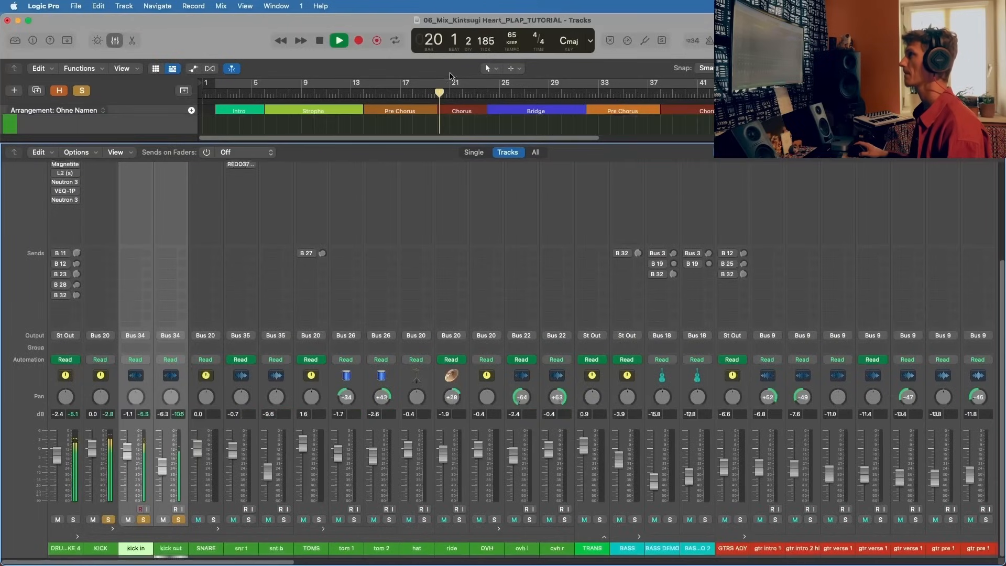
scroll(173, 210, "up", 5)
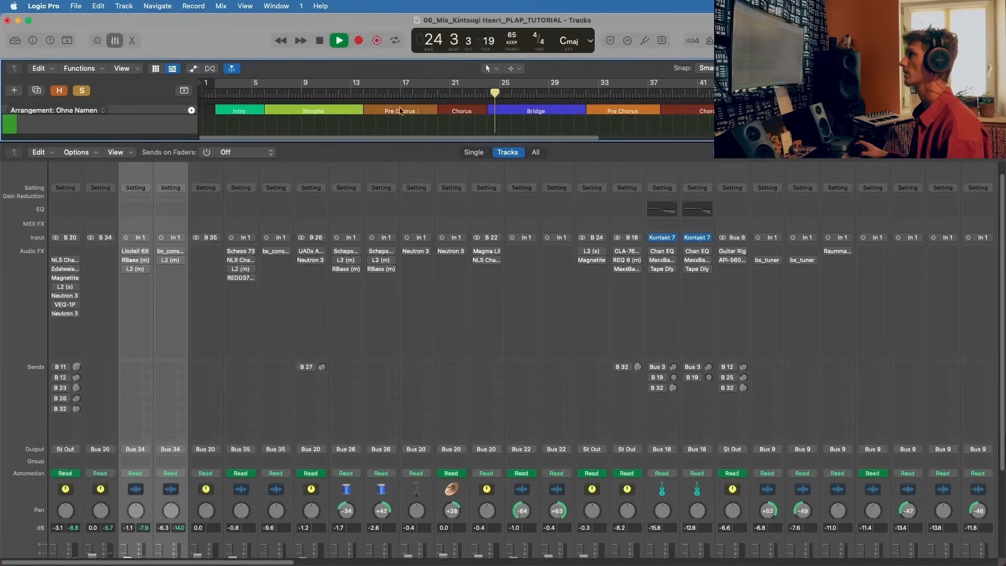
Step: Replay the soloed kick from about bar 21 in the first Chorus while viewing its channel strips, and stop playback
left_click(452, 94)
scroll(115, 304, "up", 2)
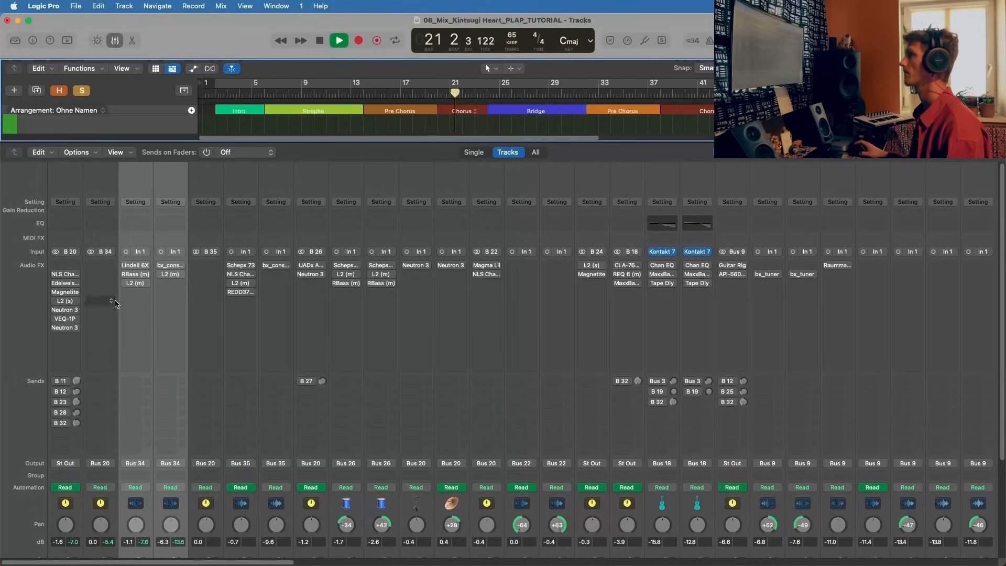
scroll(130, 433, "down", 5)
key("space")
Step: Check the plug-in slots of the kick channels and select the KICK sub-stack's channel strip in the mixer
scroll(120, 373, "up", 4)
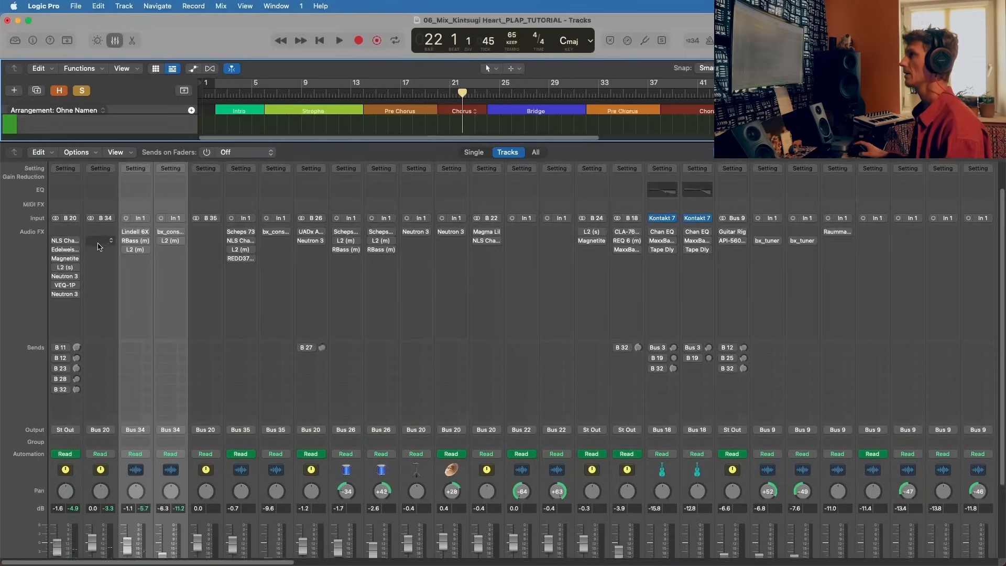
scroll(104, 398, "down", 4)
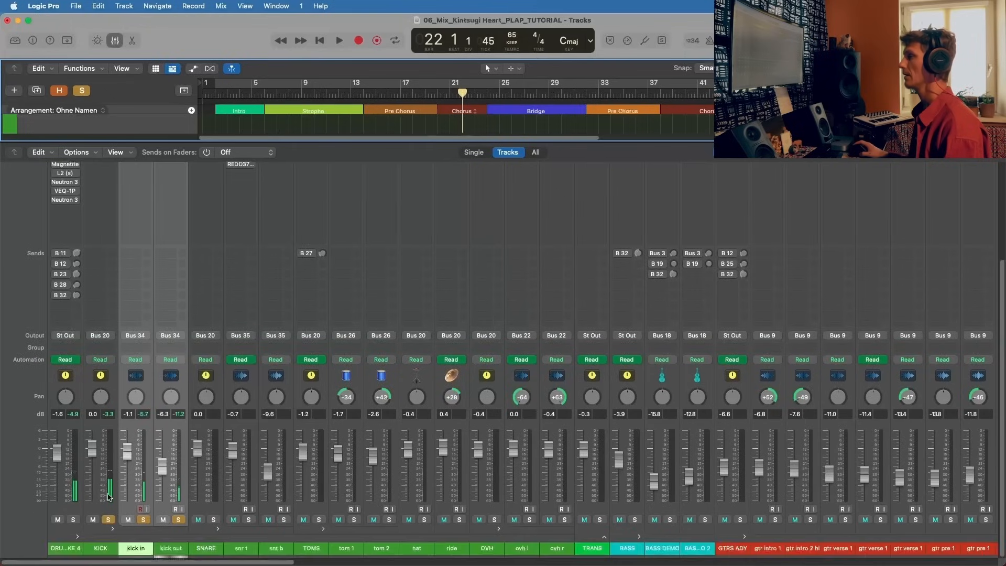
left_click(110, 548)
scroll(106, 314, "up", 5)
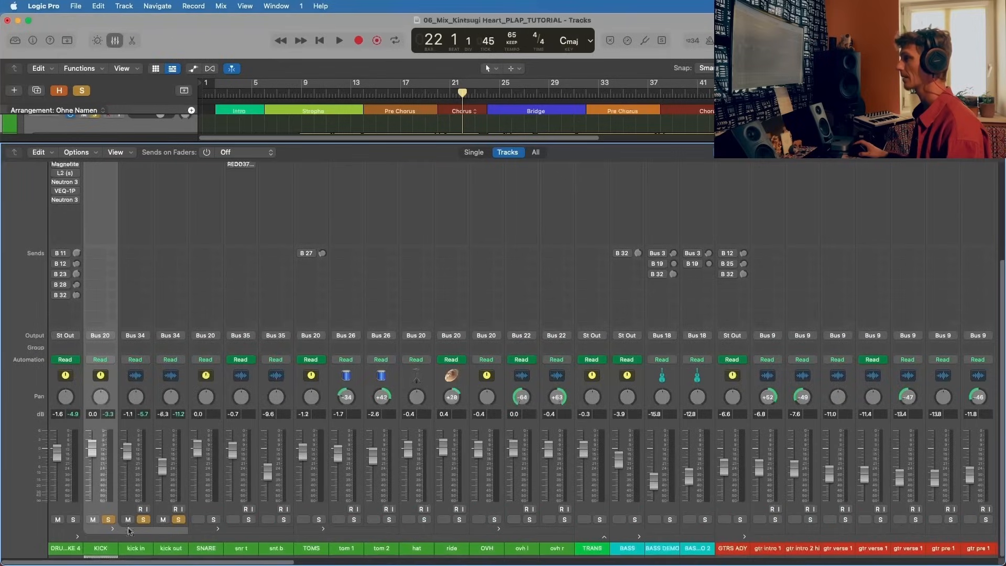
Step: Unsolo kick out, play kick in alone with its Lindell 6X-500 plug-in open, and stop playback
scroll(131, 338, "up", 5)
scroll(194, 404, "down", 3)
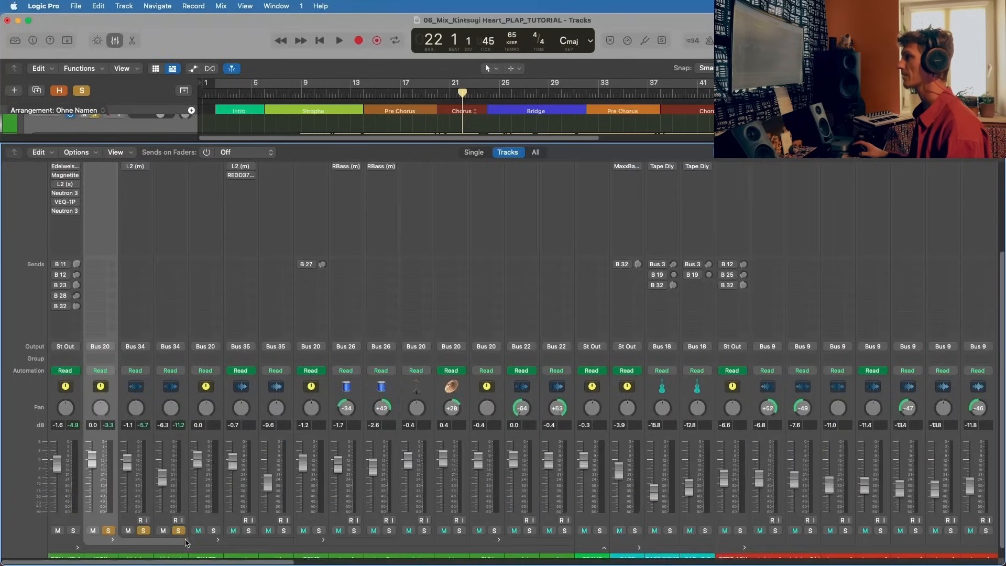
key("space")
scroll(157, 317, "up", 5)
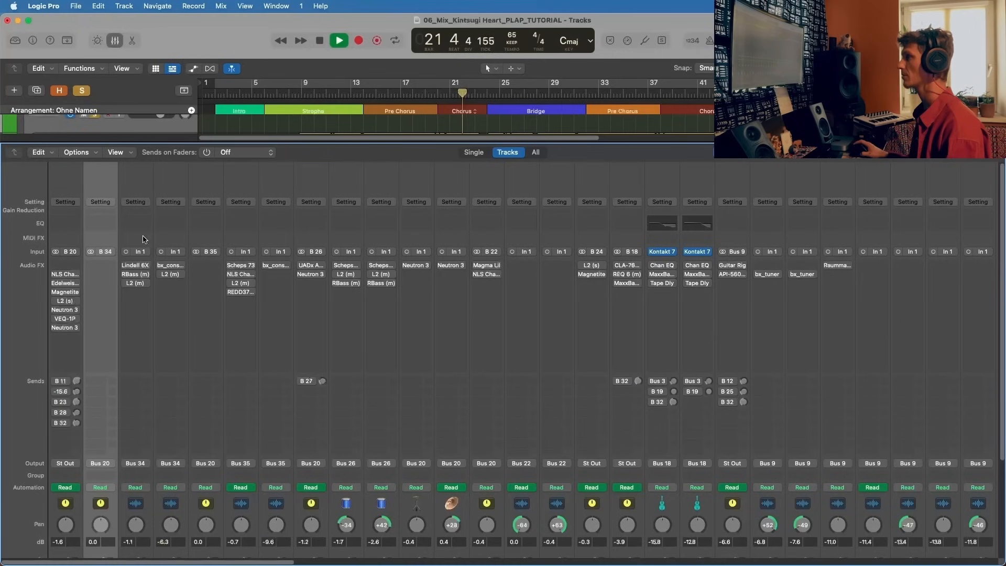
left_click(129, 266)
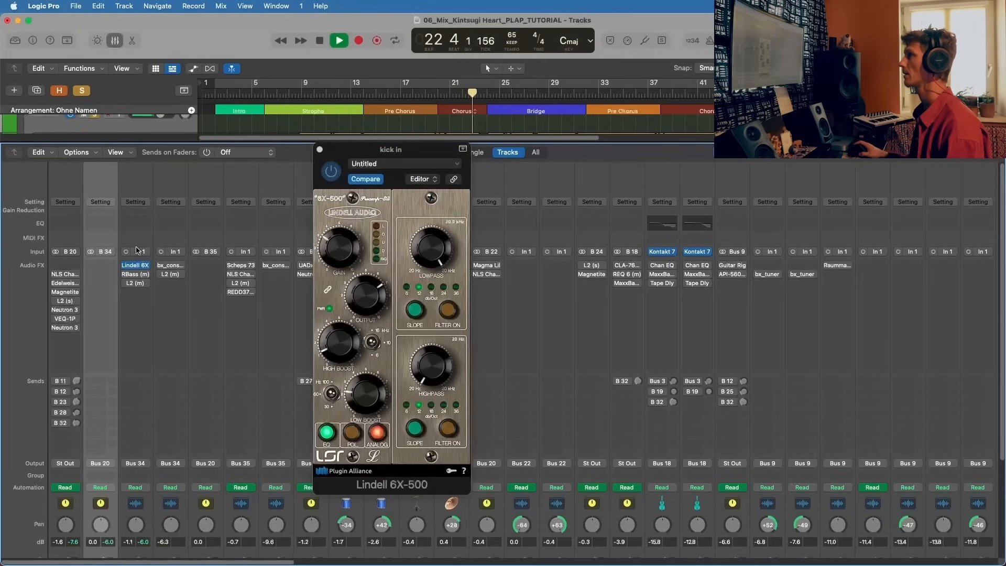
left_click_drag(372, 153, 460, 106)
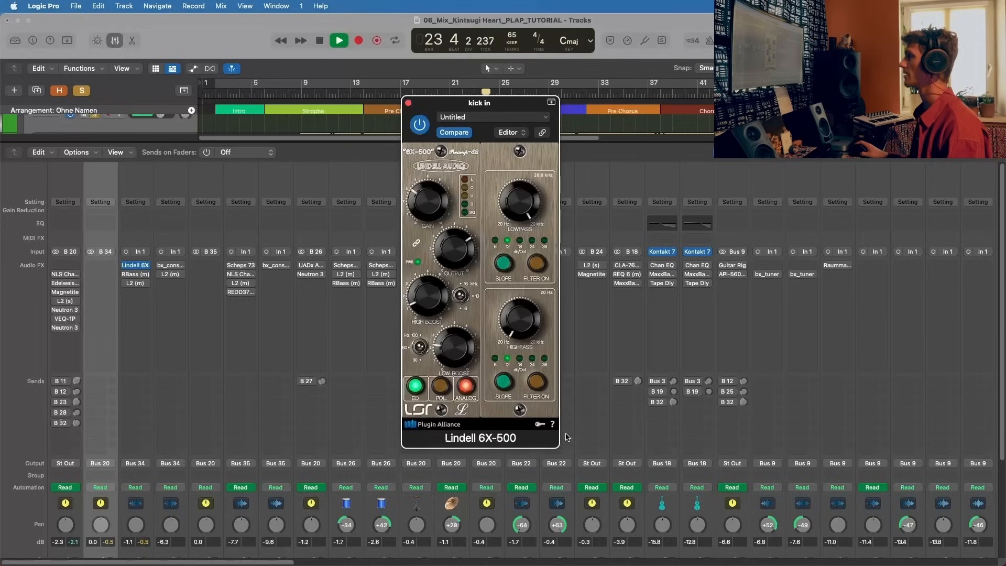
key("space")
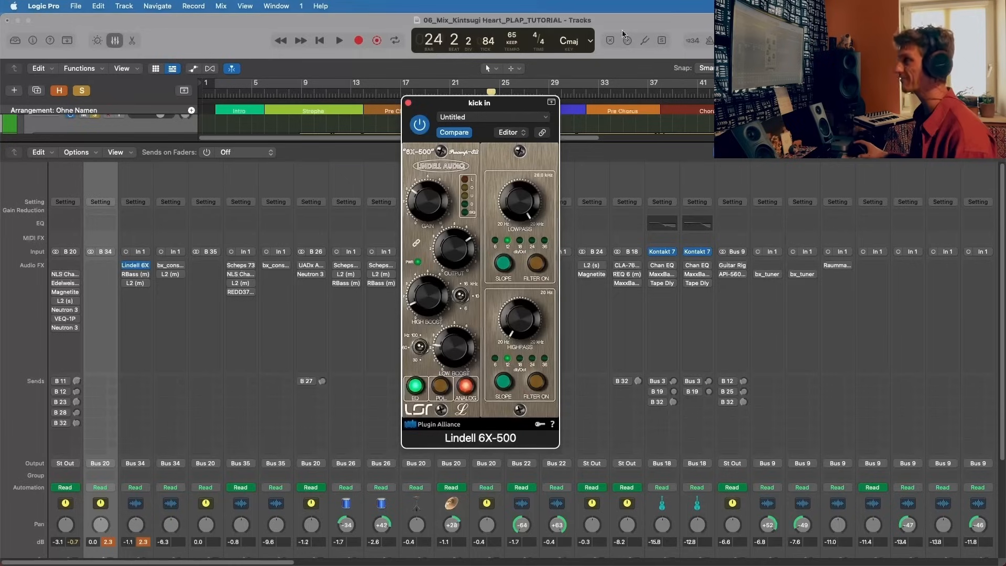
Step: Play kick in while bypassing and re-enabling the Lindell 6X-500 to compare the sound
left_click_drag(488, 103, 499, 98)
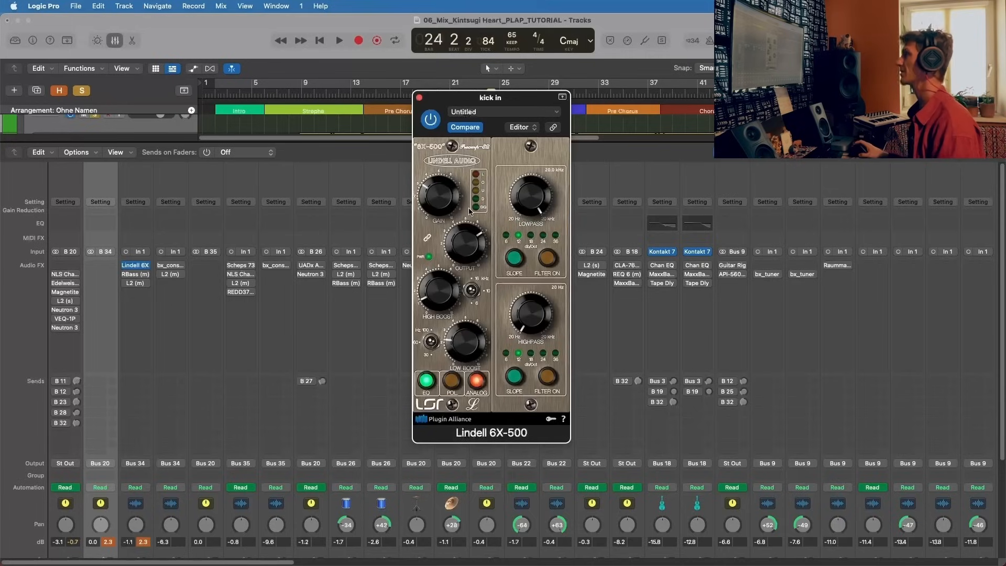
key("space")
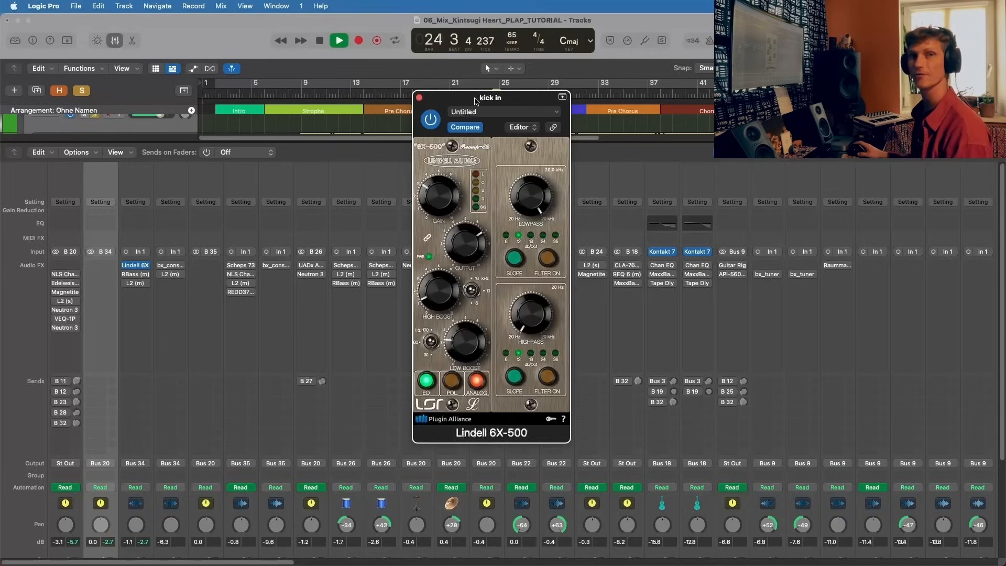
left_click_drag(449, 102, 448, 97)
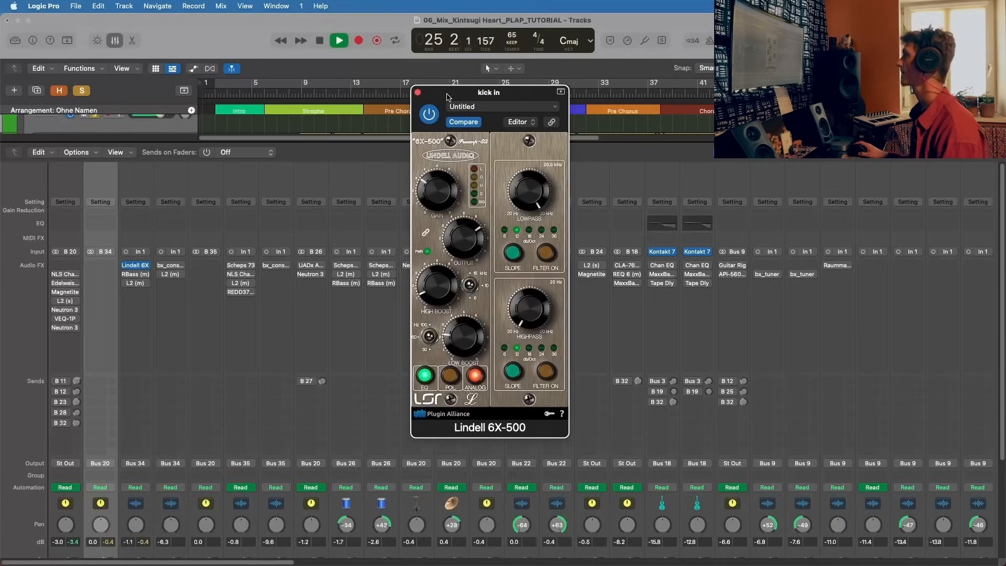
left_click(429, 114)
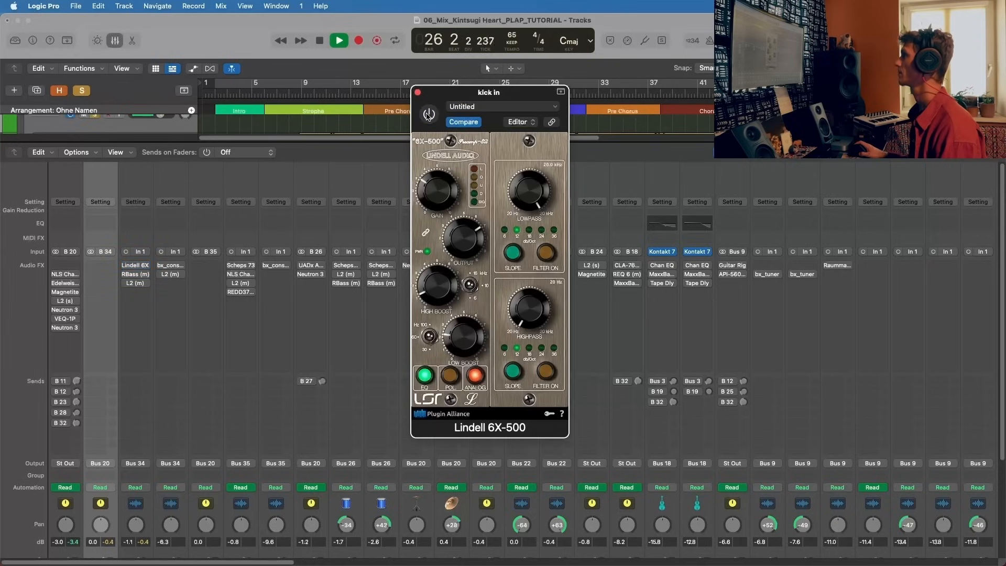
left_click(429, 115)
left_click_drag(443, 99, 448, 96)
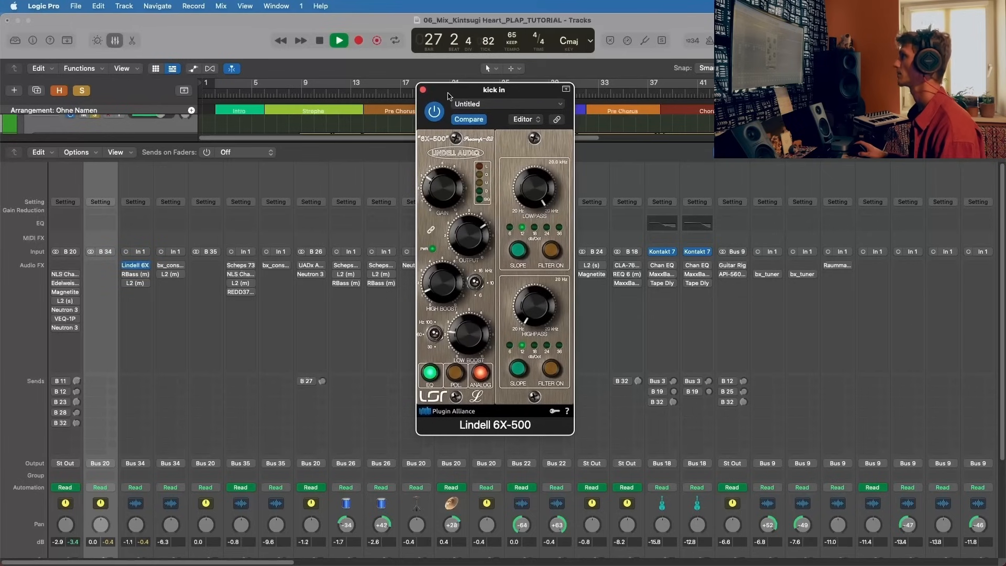
Step: Check the kick channels' levels in the mixer with the Lindell 6X-500 active, and stop playback
scroll(186, 384, "down", 5)
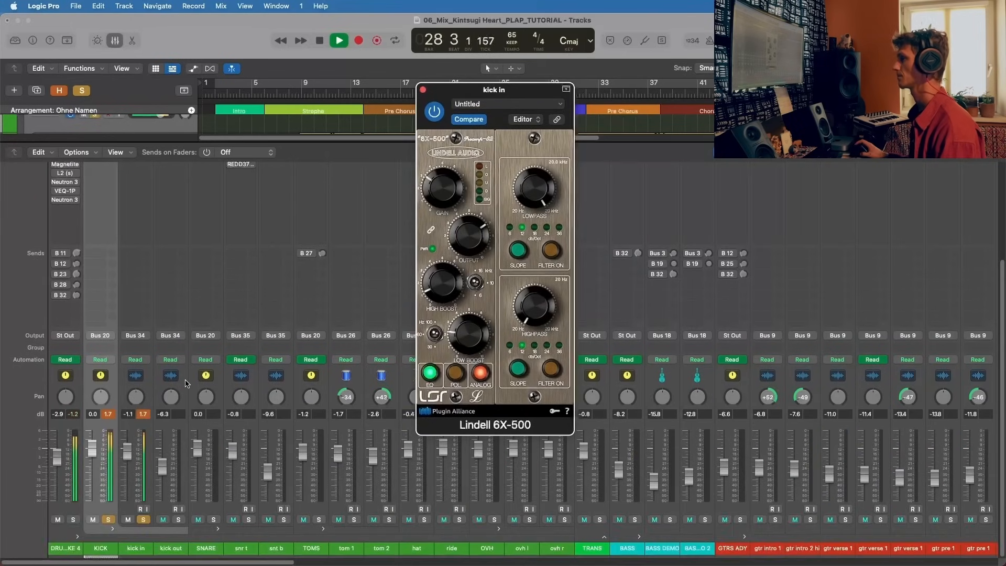
scroll(186, 384, "up", 5)
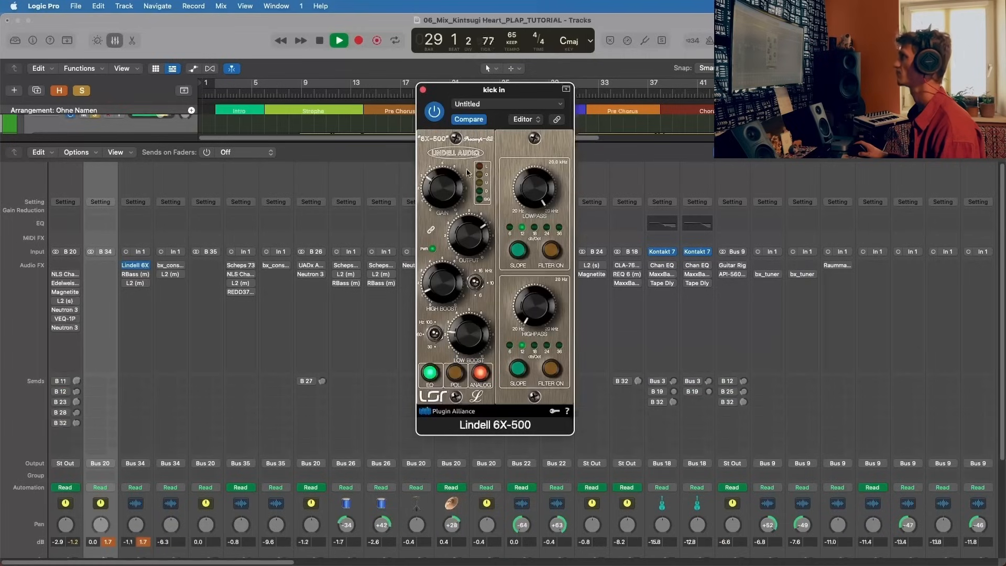
key("space")
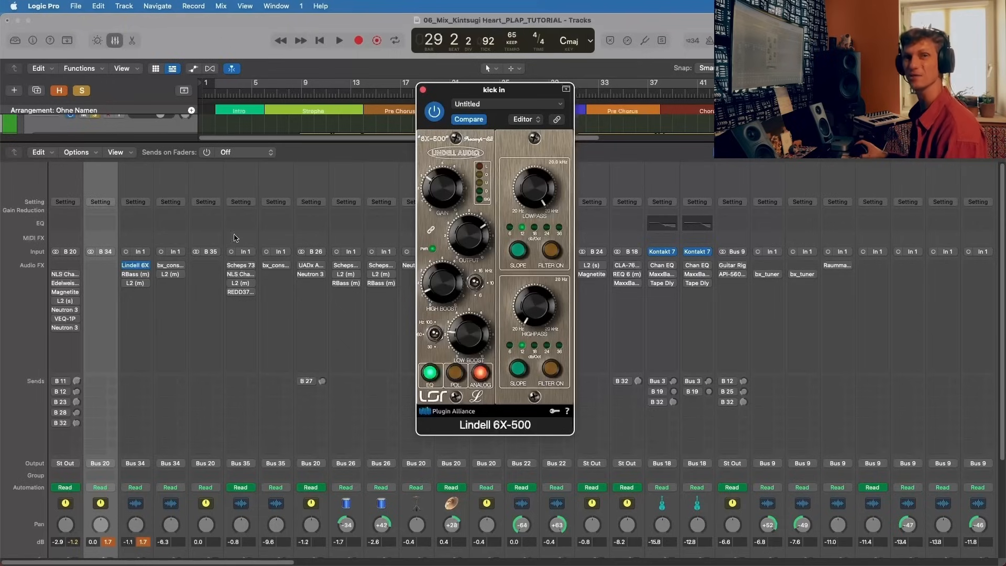
Step: Open the RBass plug-in on kick in and close the Lindell 6X-500 window
left_click(135, 274)
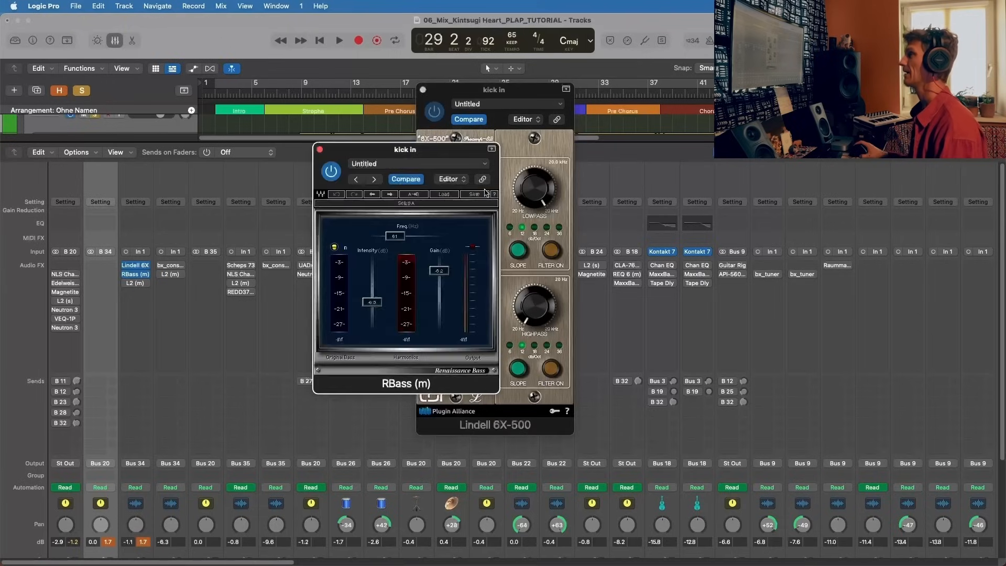
left_click_drag(524, 89, 719, 103)
left_click(618, 103)
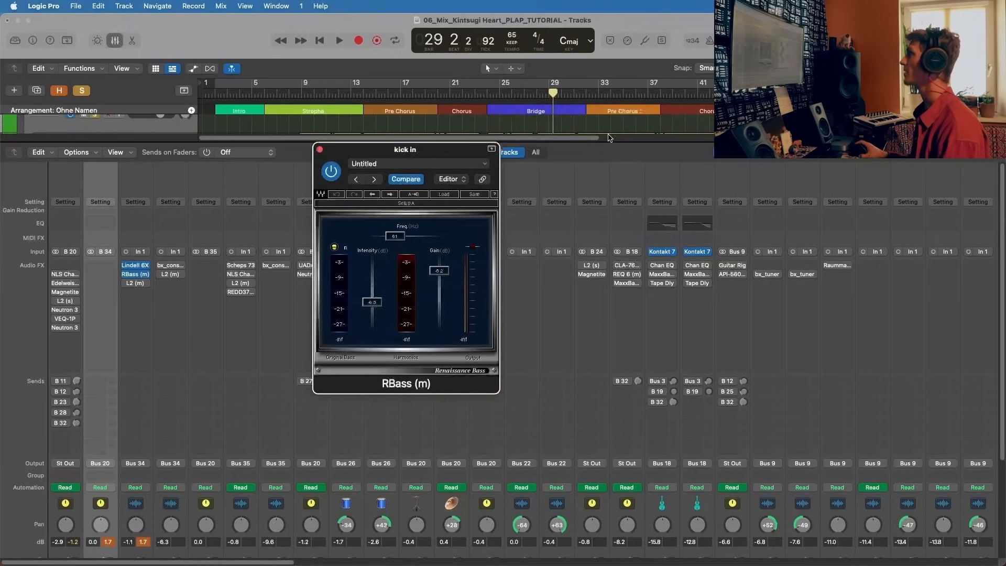
Step: Play kick in through RBass and bypass the plug-in to hear the difference
key("space")
mouse_move(127, 277)
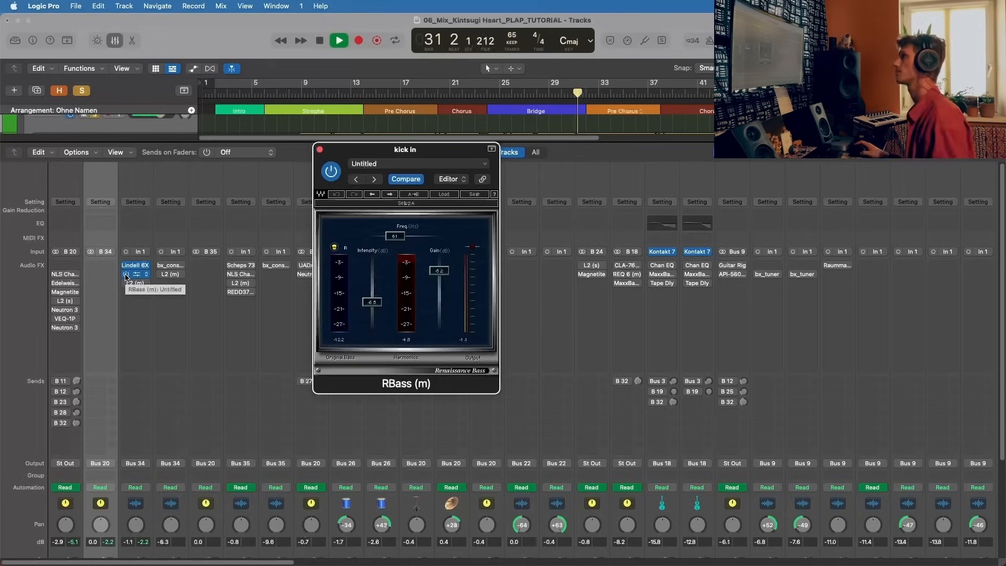
left_click(330, 173)
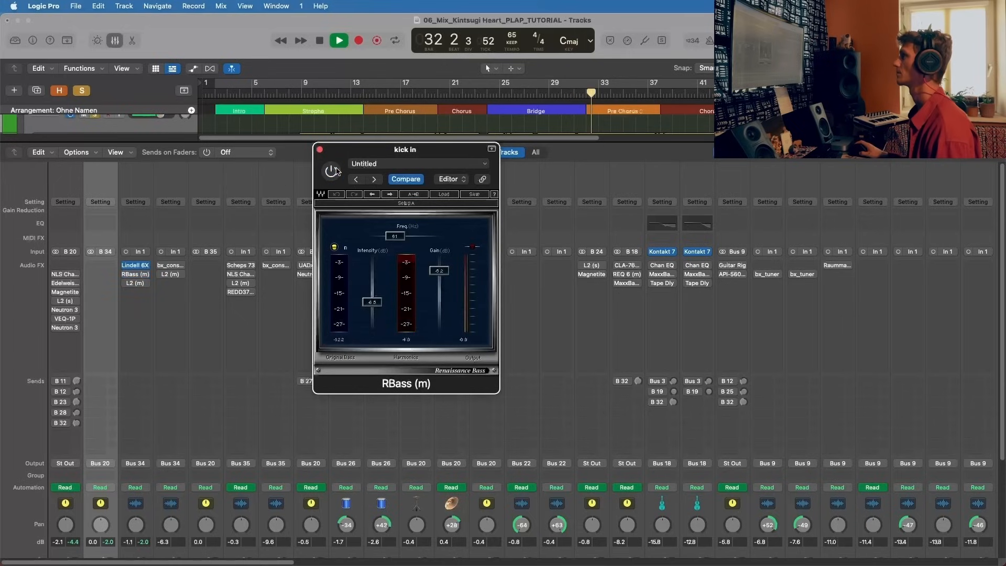
Step: Re-enable RBass on kick in during playback, stop the song and close the plug-in window
left_click(331, 170)
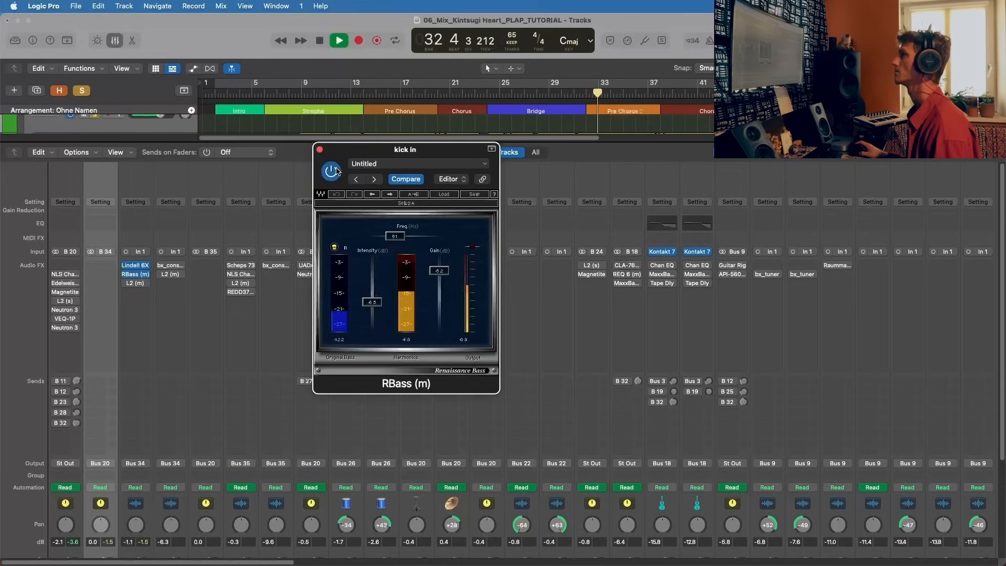
key("space")
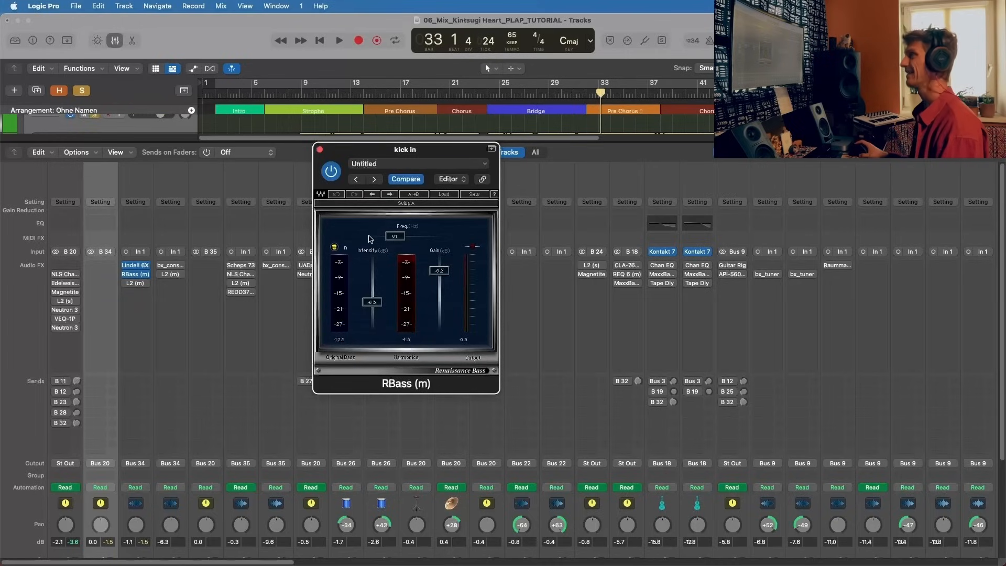
left_click_drag(370, 154, 392, 151)
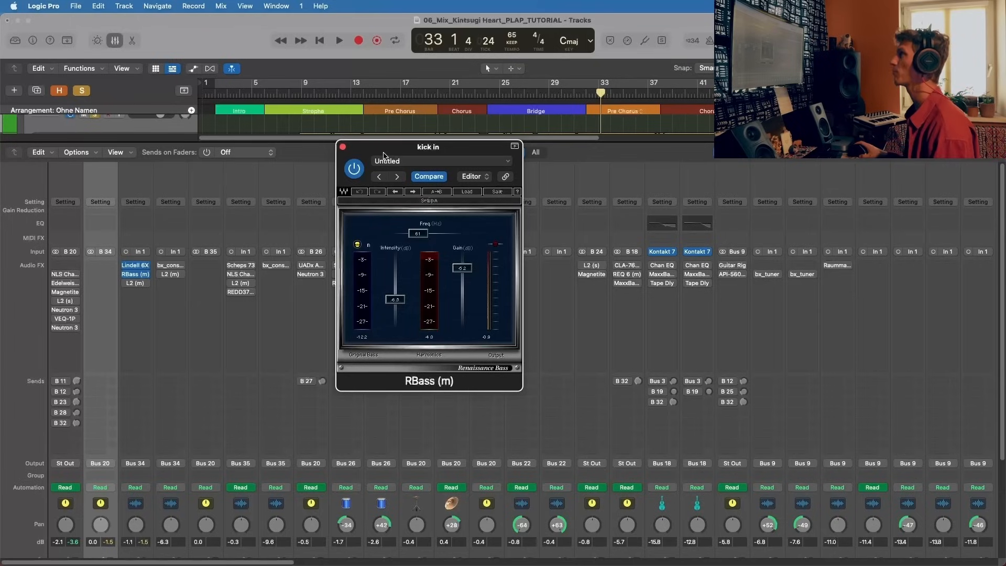
left_click_drag(385, 156, 388, 155)
left_click(345, 145)
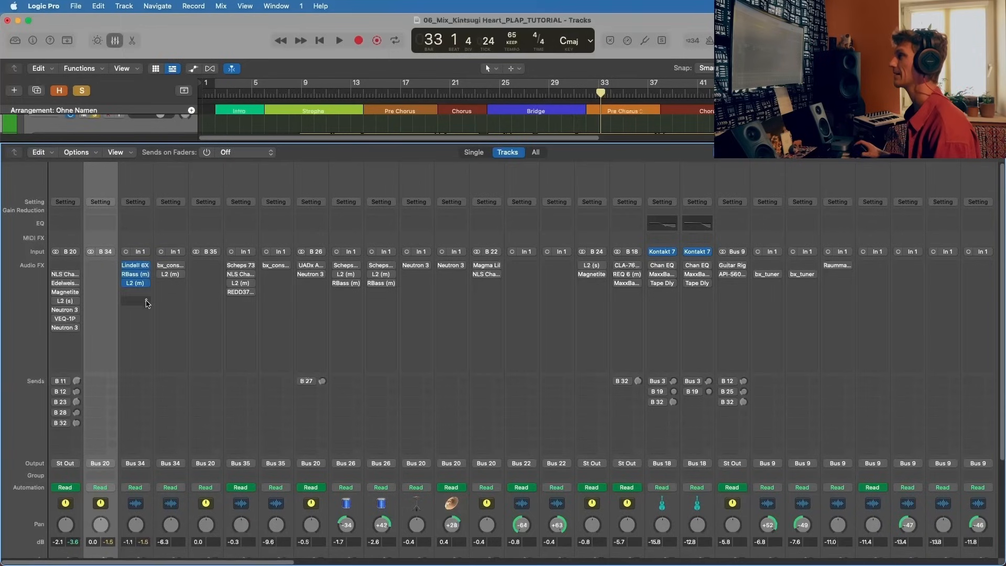
Step: Open and activate the L2 limiter on kick in, play it briefly, stop playback and close the plug-in
left_click(140, 284)
key("space")
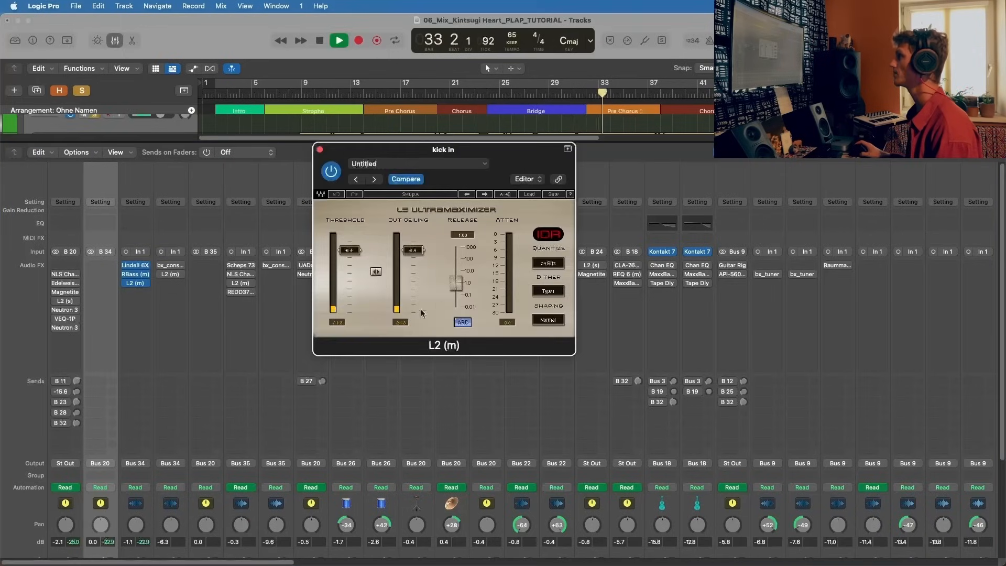
key("space")
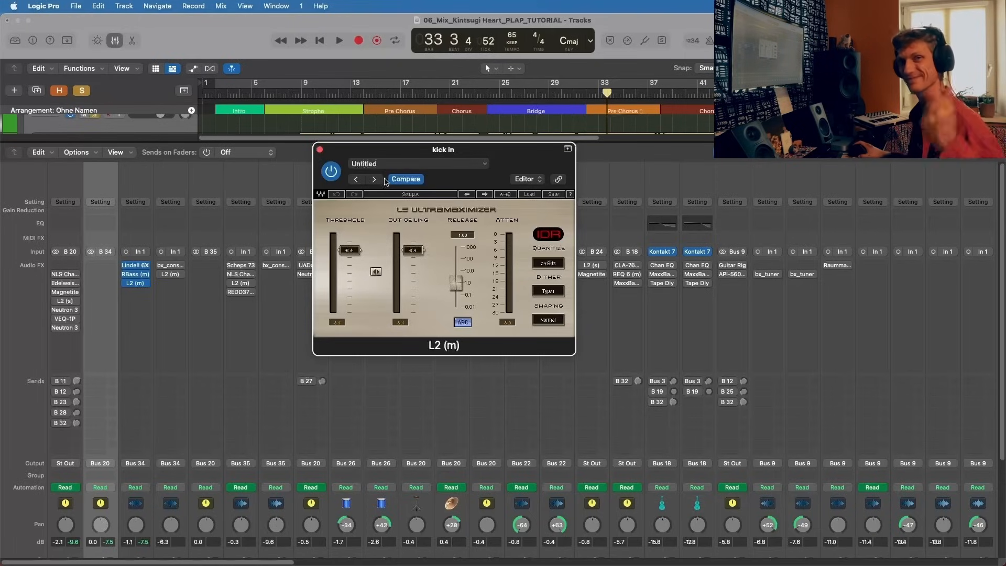
left_click(319, 149)
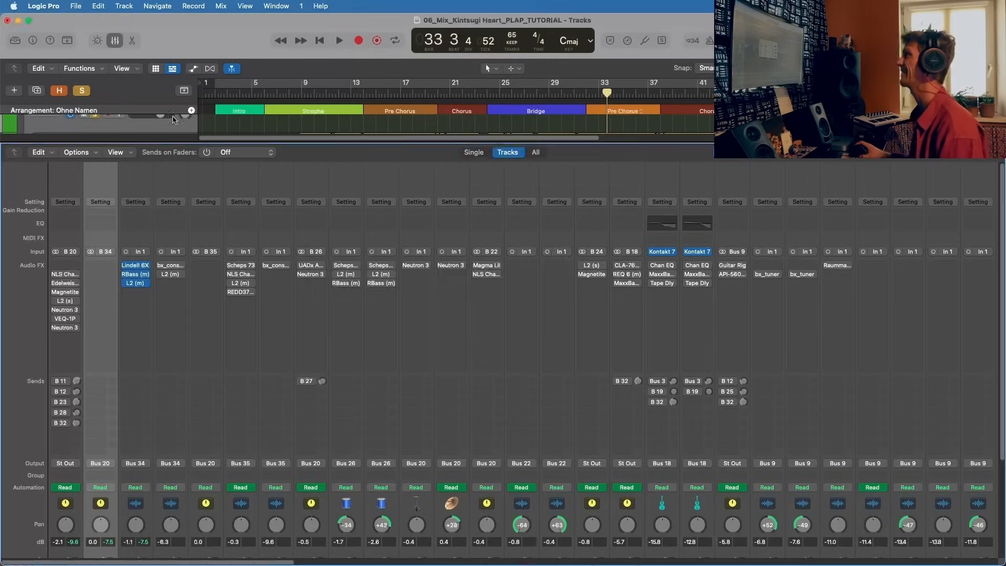
Step: Solo kick out together with kick in and play both kick tracks while checking their levels in the mixer
scroll(181, 322, "down", 5)
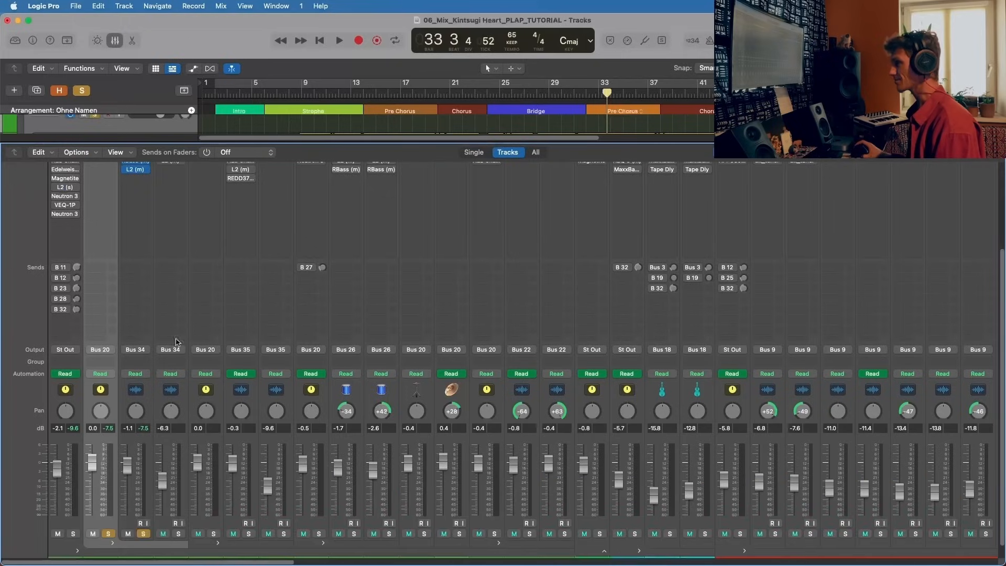
scroll(153, 260, "up", 5)
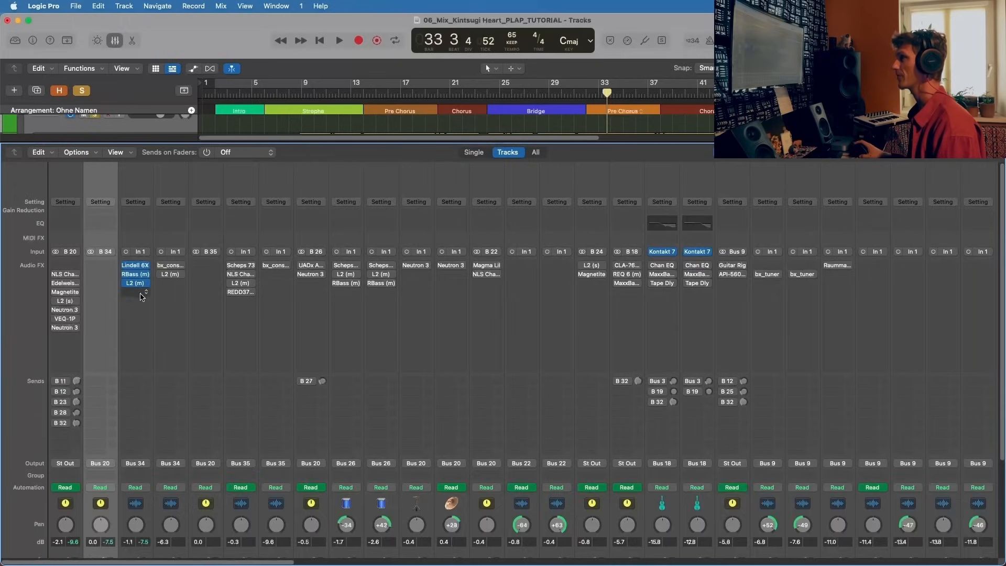
scroll(130, 461, "down", 5)
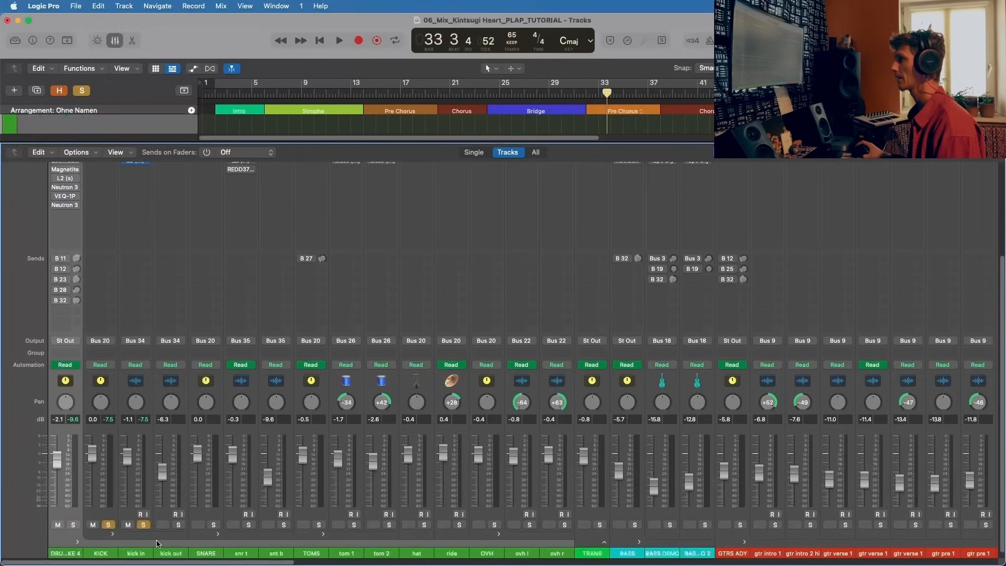
left_click(137, 180)
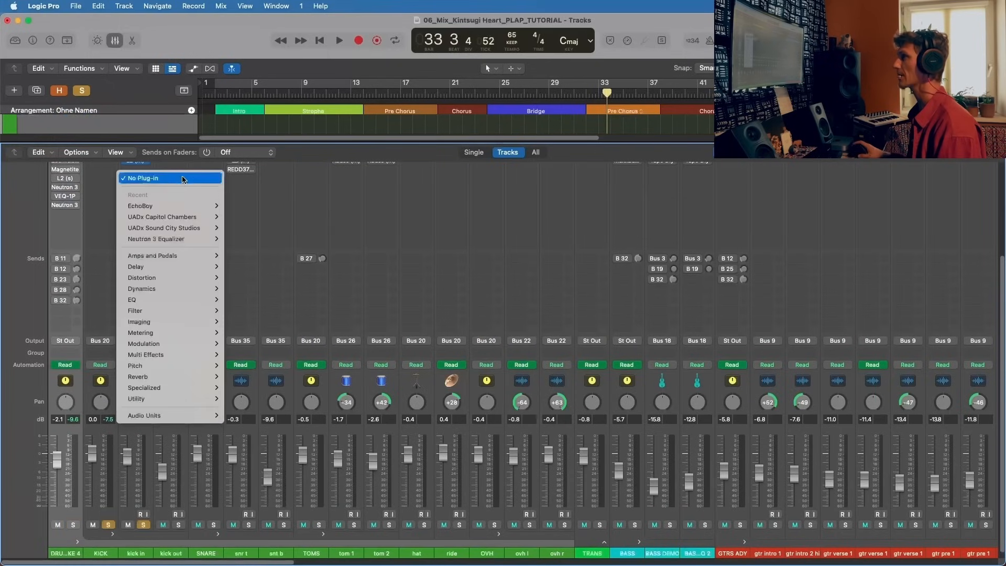
left_click(180, 166)
left_click(177, 524)
key("space")
scroll(202, 185, "up", 5)
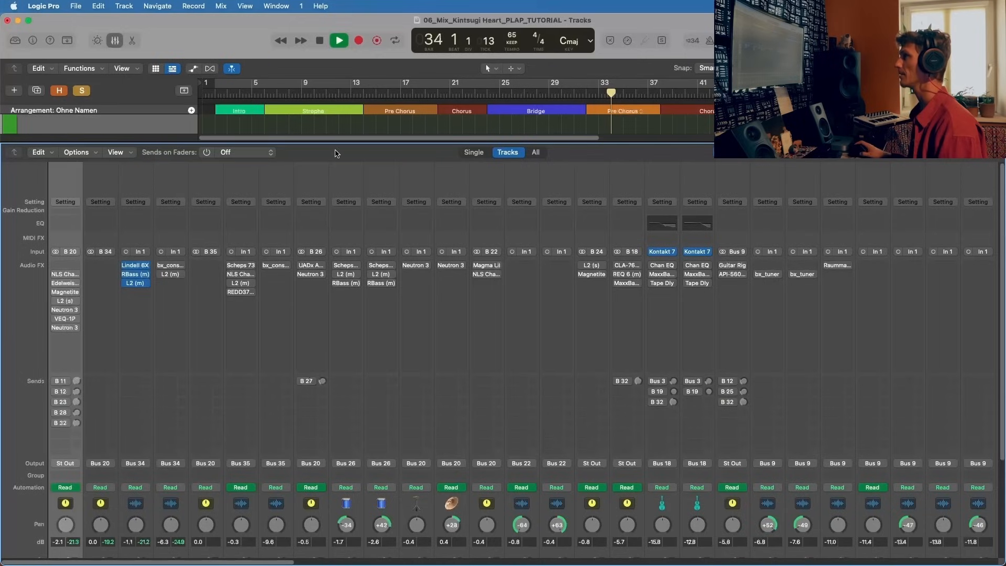
scroll(175, 265, "down", 5)
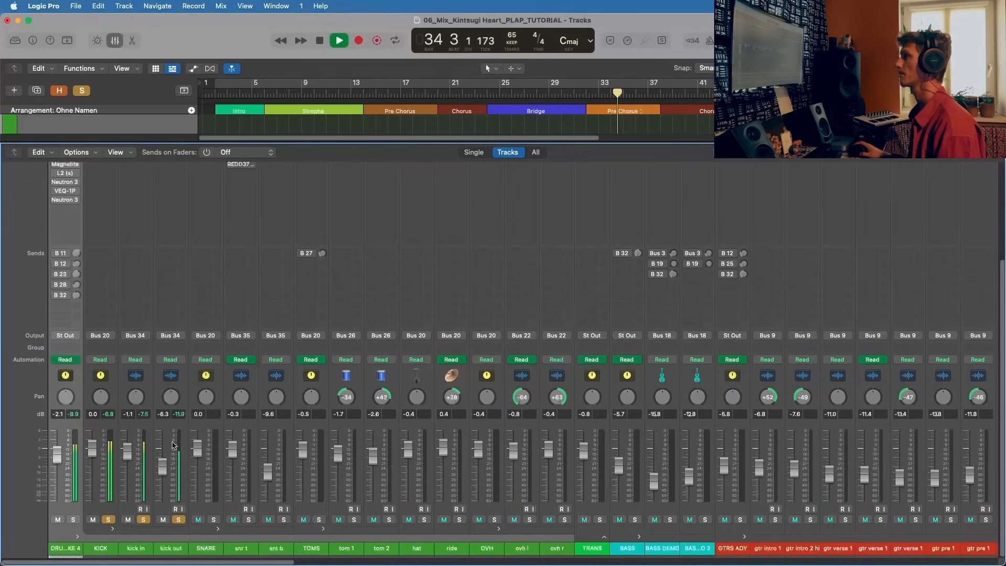
Step: Toggle the solo of kick out off and back on to compare kick in alone with both kick tracks
left_click(179, 519)
key("space")
left_click(179, 520)
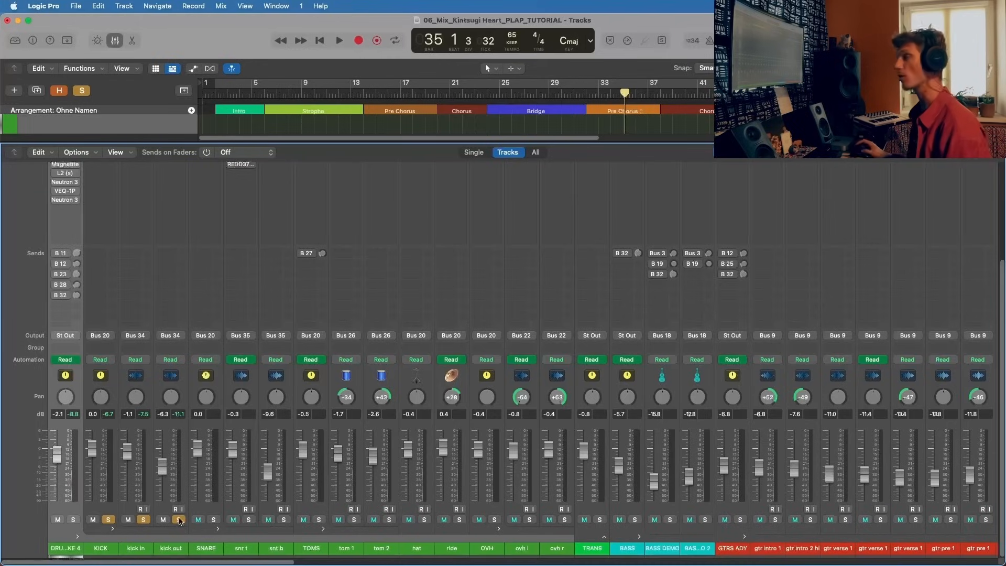
key("space")
Step: Open and activate the bx_console SSL 4000 E on kick out, move its window aside, and stop playback after listening
scroll(175, 516, "up", 2)
scroll(174, 516, "up", 8)
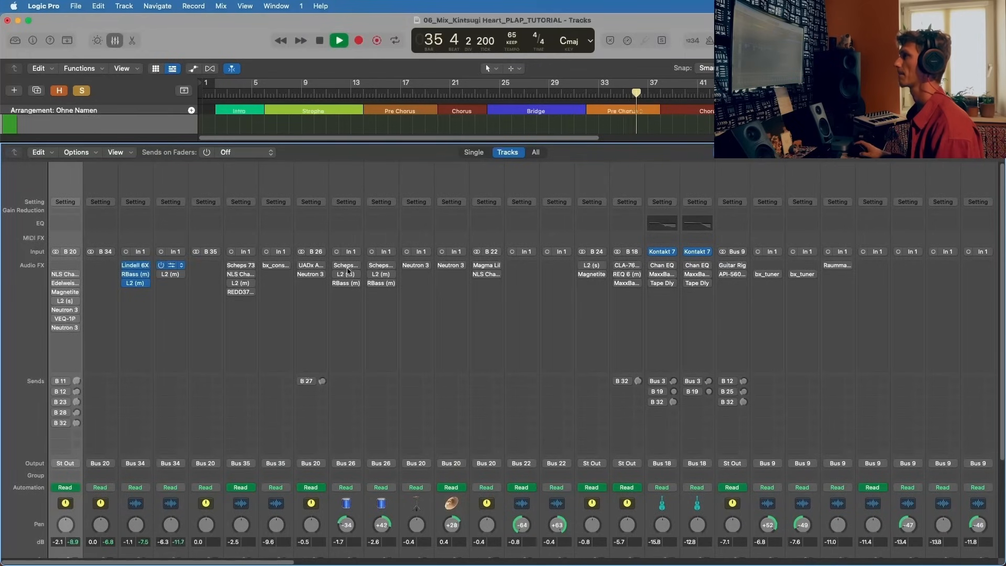
left_click(164, 267)
left_click_drag(433, 93, 512, 77)
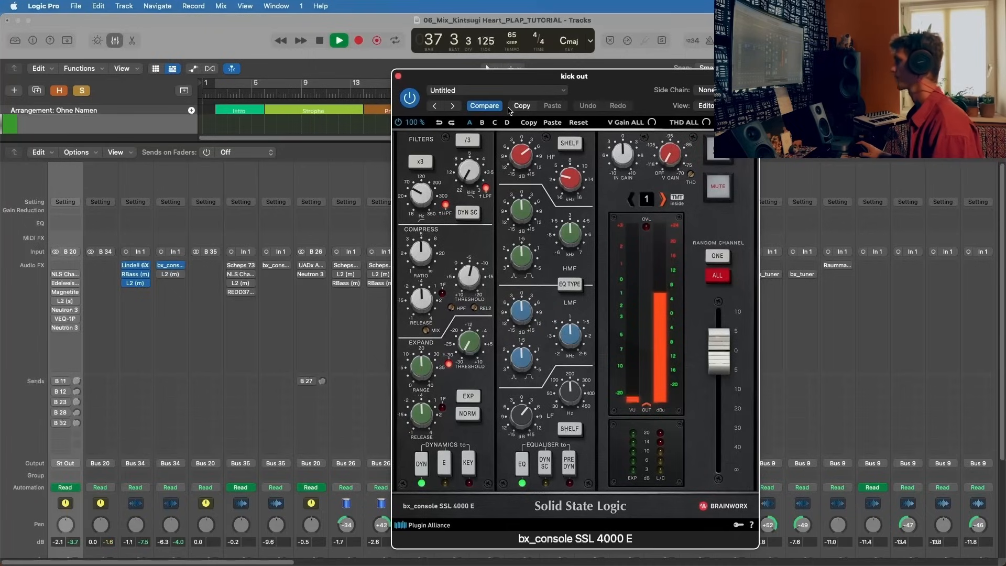
key("space")
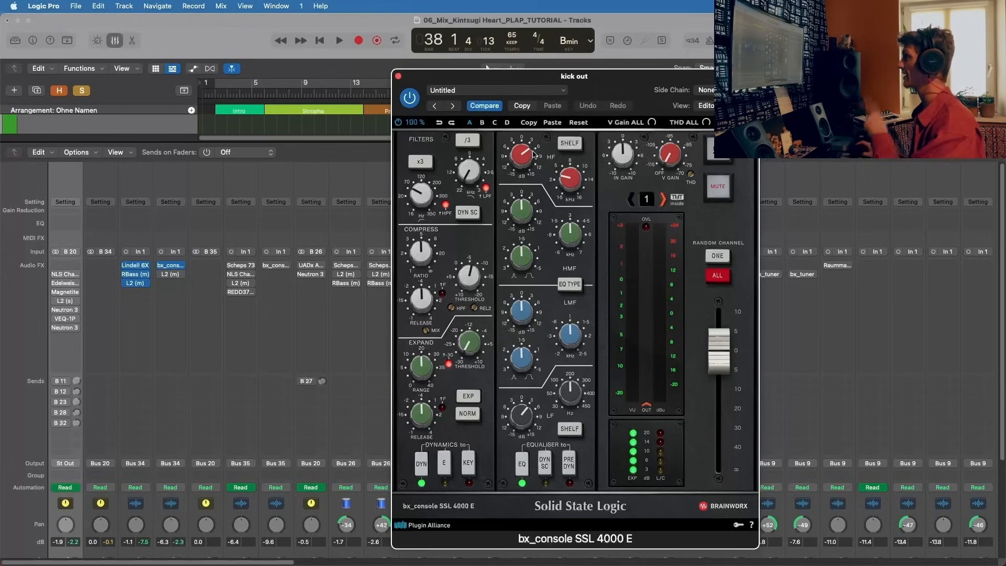
Step: Check the HF gain, HF frequency and LF frequency settings in the equaliser of the bx_console SSL 4000 E
left_click_drag(528, 154, 528, 152)
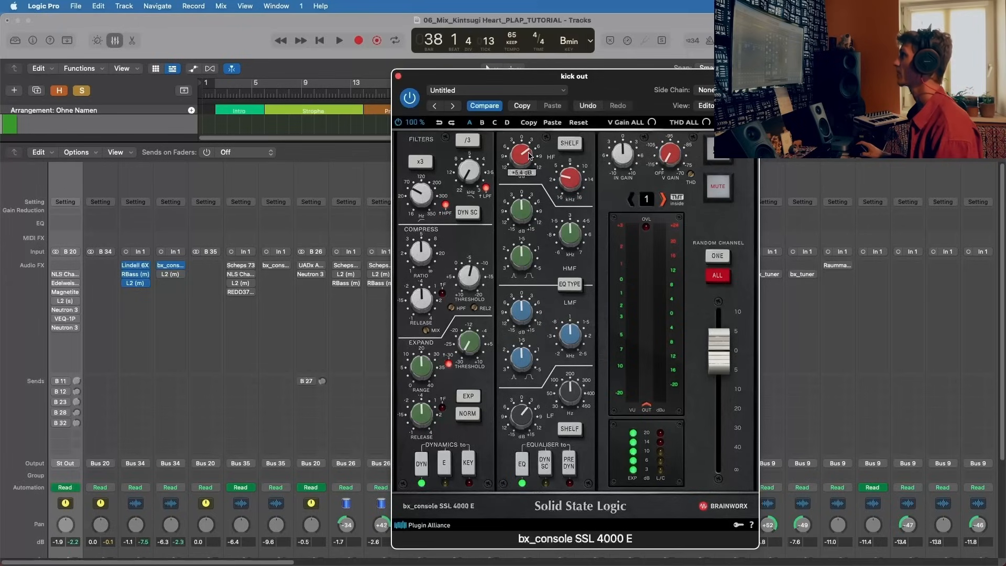
left_click(570, 185)
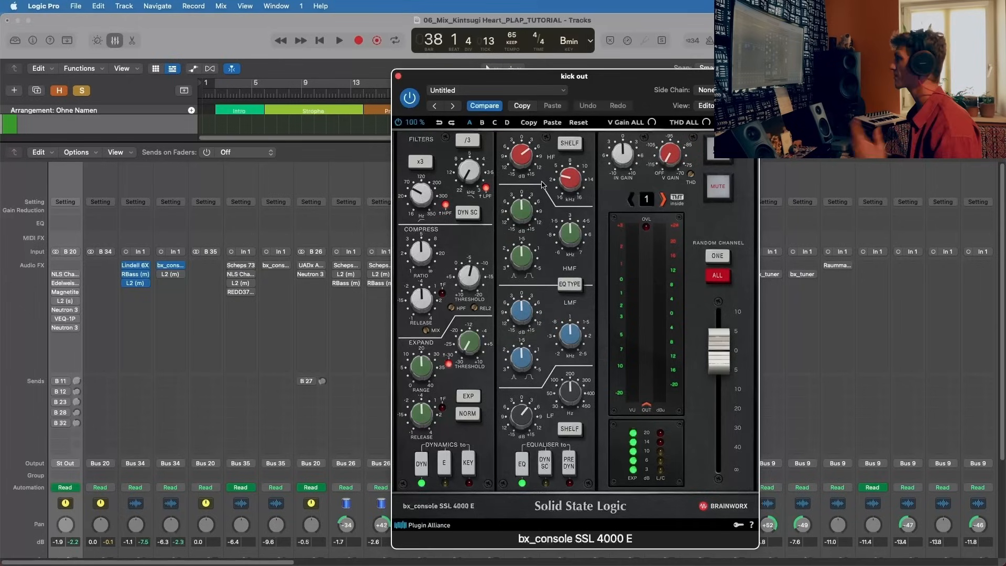
left_click(570, 391)
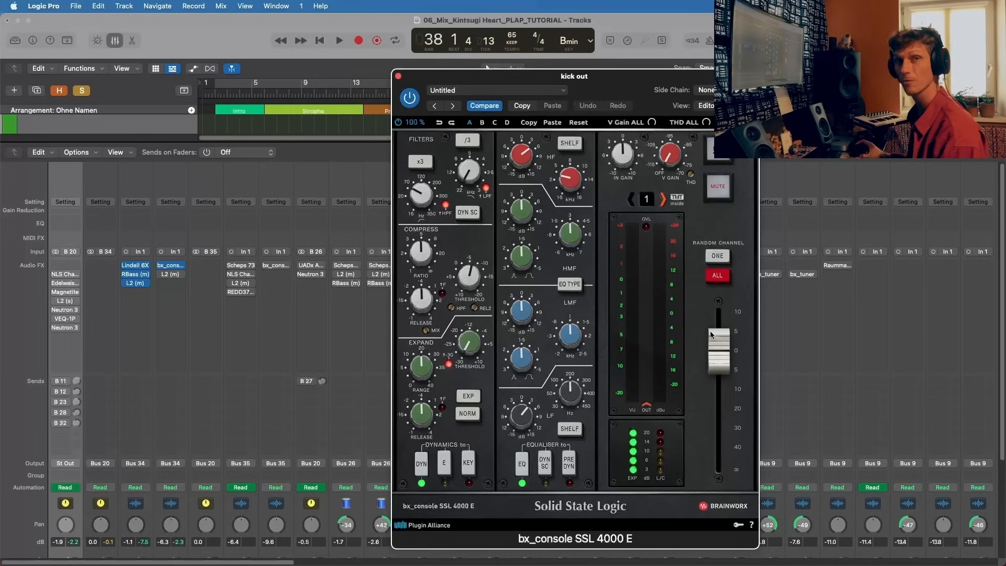
Step: Play kick out while bypassing and re-enabling the bx_console SSL 4000 E, and close the plug-in window
key("space")
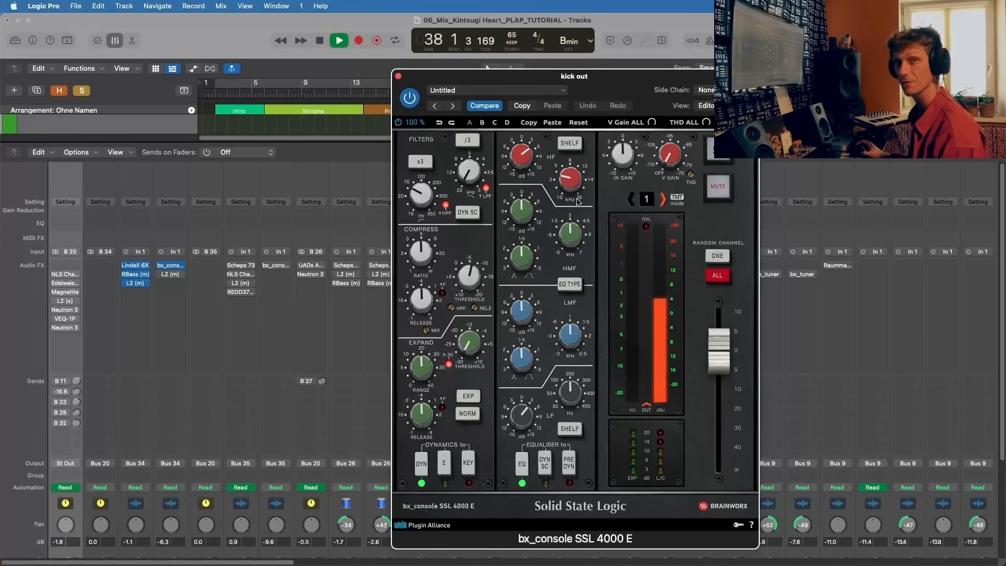
left_click(409, 99)
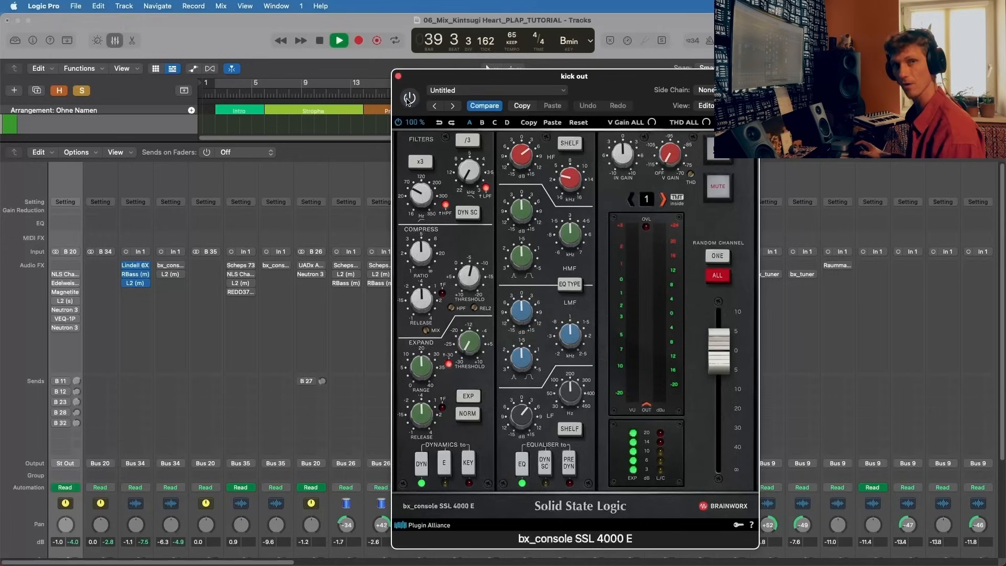
left_click(409, 98)
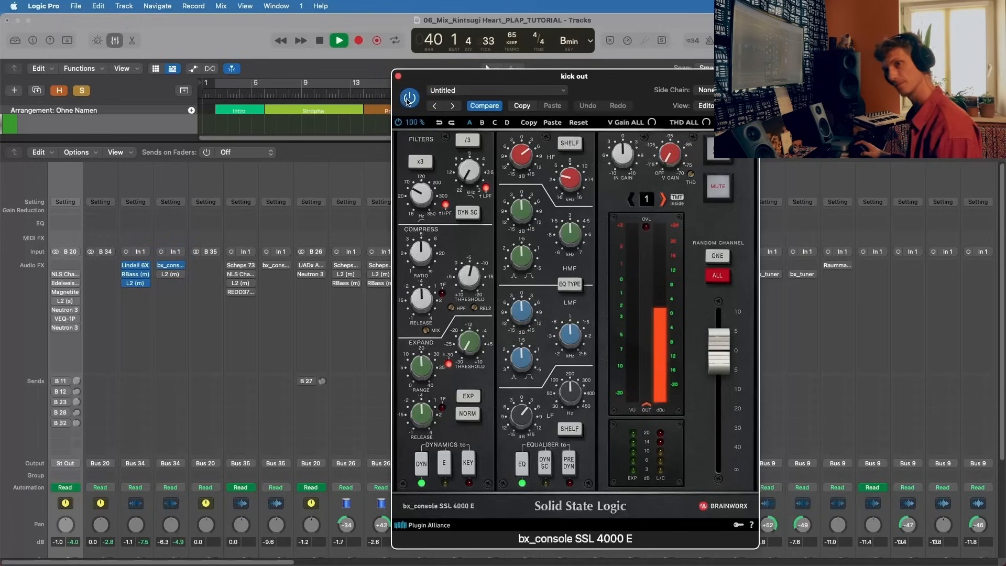
left_click(398, 76)
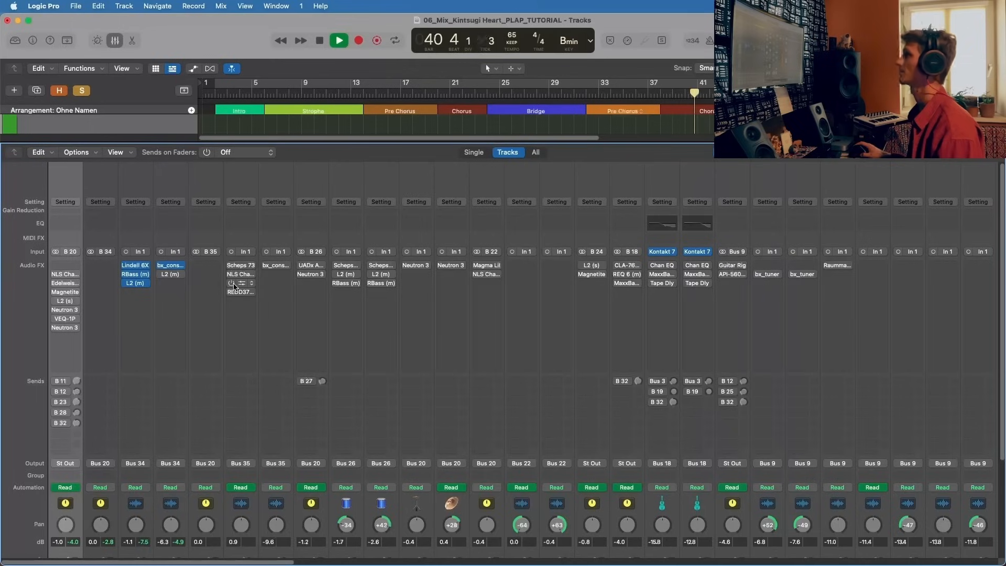
Step: Open and activate the L2 limiter on kick out, stop playback, review its threshold and ceiling, and close it
left_click(173, 275)
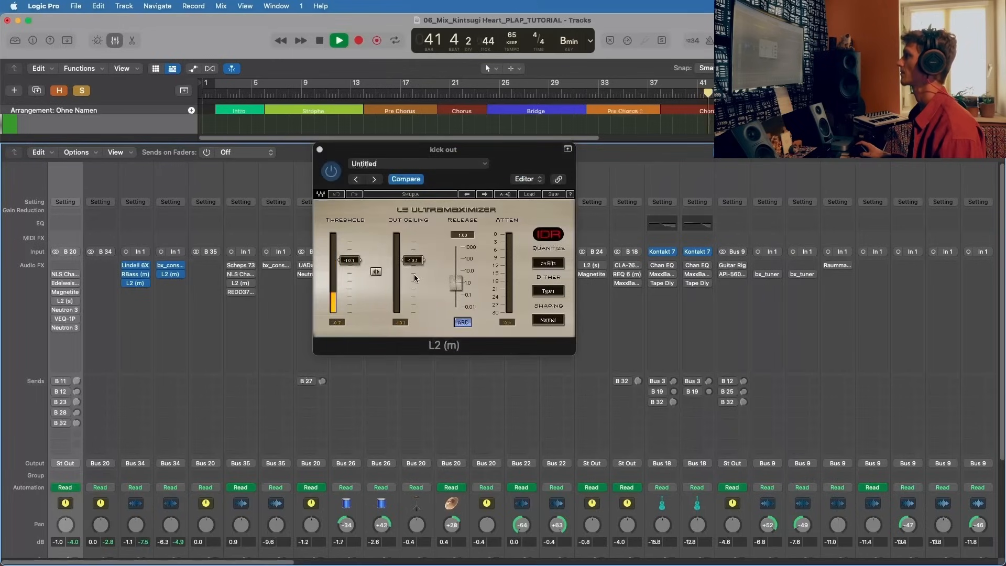
key("space")
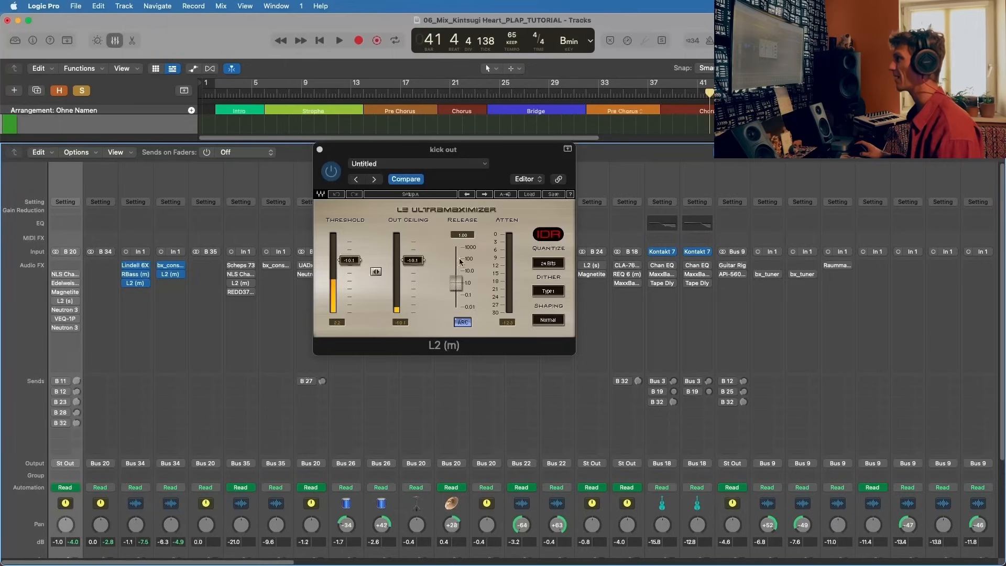
left_click_drag(374, 156, 525, 181)
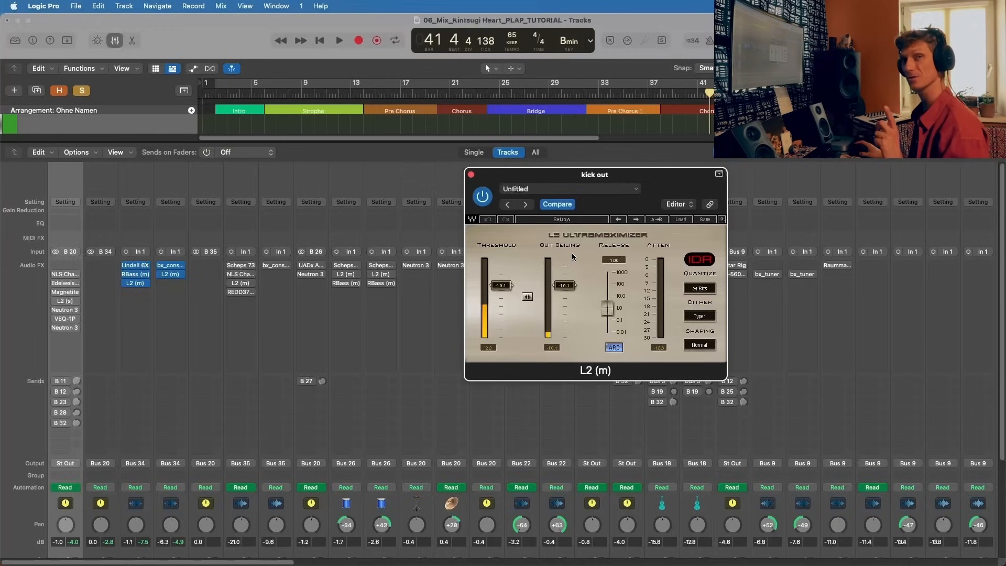
left_click(471, 173)
Step: Solo the two tracks inside the SNARE stack and take the KICK stack and kick in out of solo
scroll(184, 367, "down", 5)
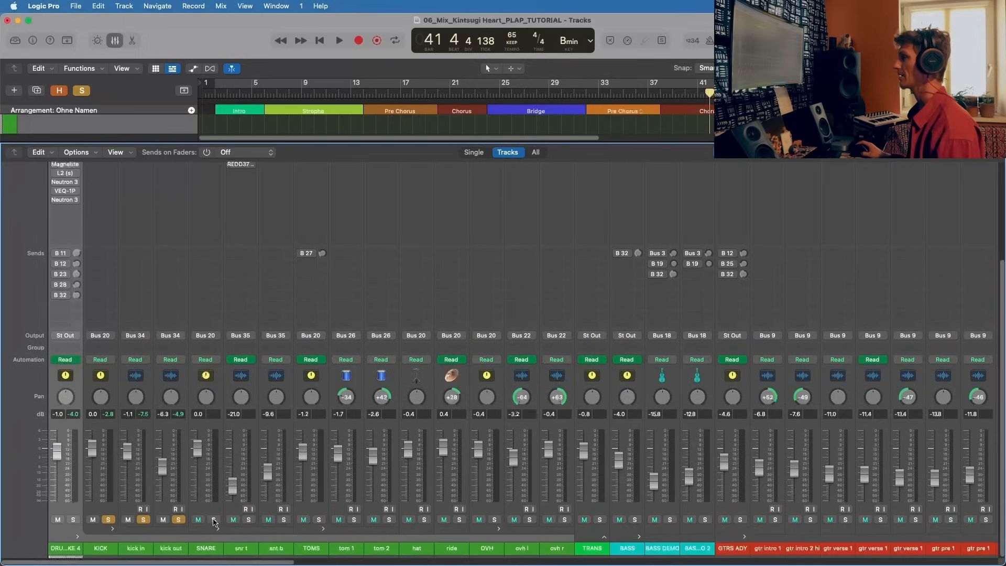
scroll(121, 293, "up", 5)
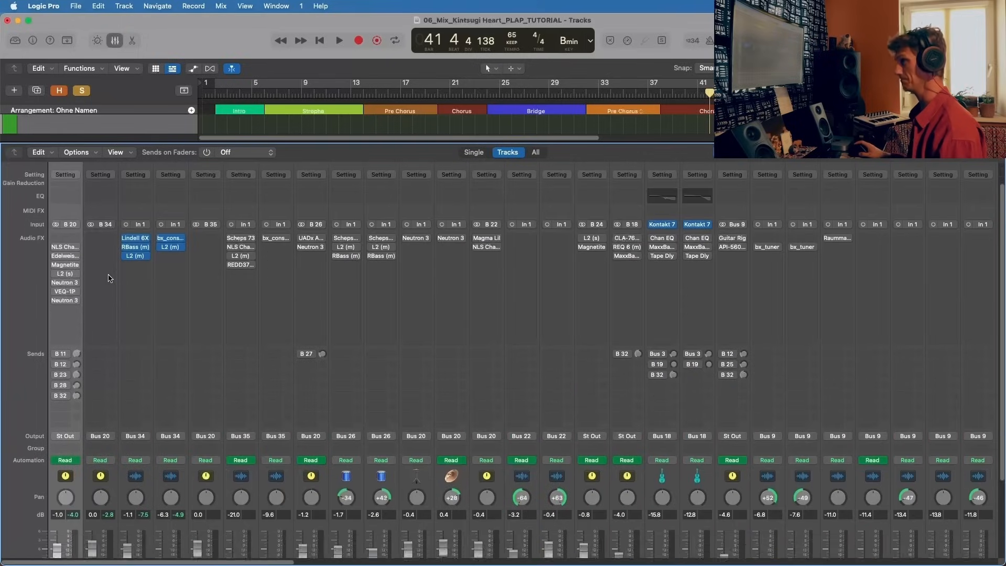
scroll(110, 272, "down", 5)
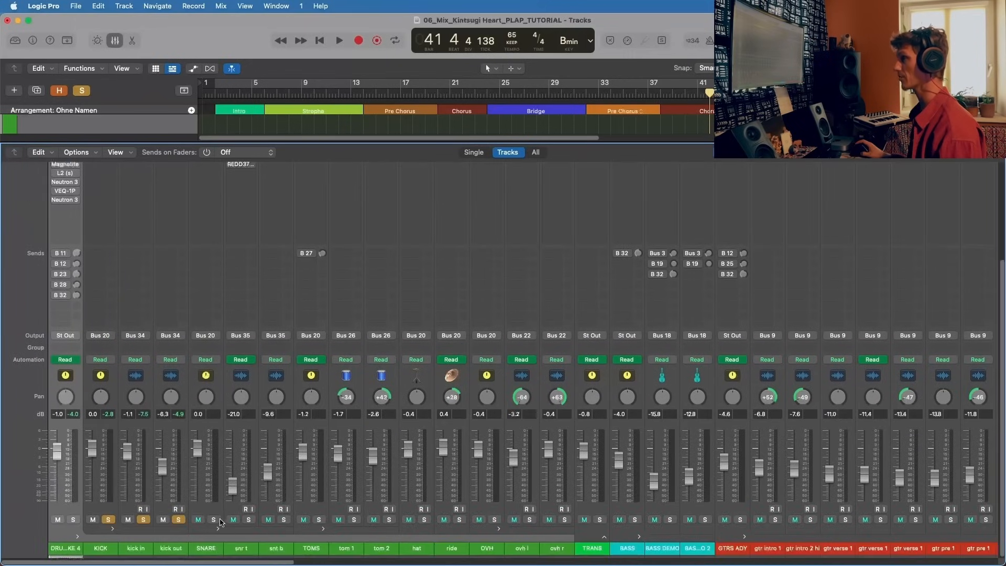
scroll(220, 471, "up", 5)
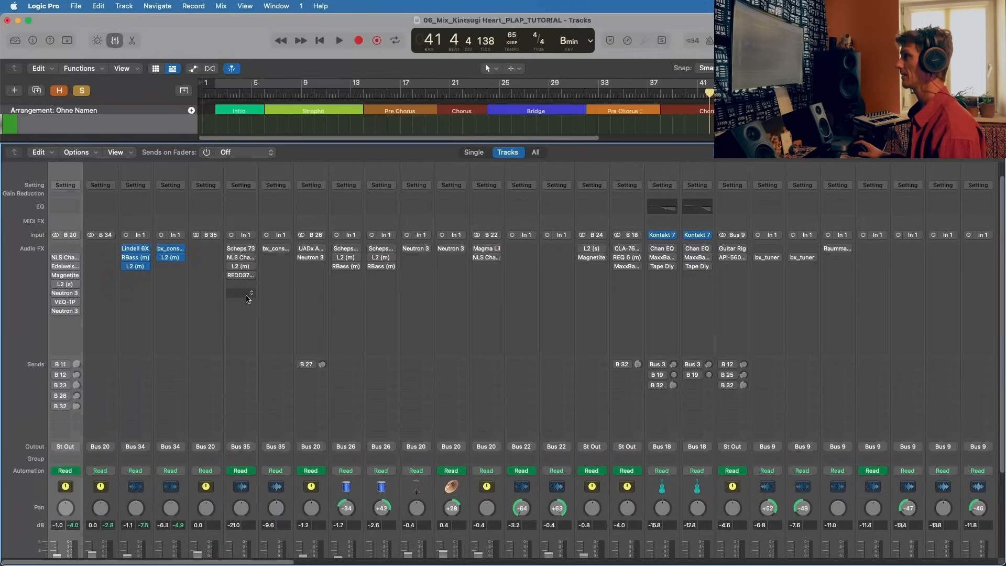
scroll(258, 321, "down", 5)
left_click(249, 519)
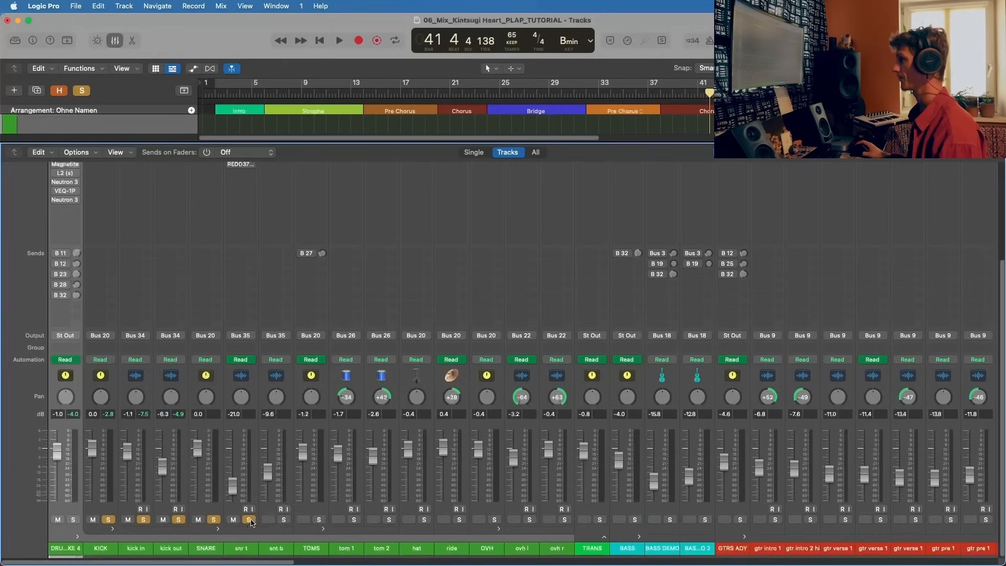
left_click(283, 519)
left_click(143, 519)
left_click(108, 519)
Step: Play the soloed snare tracks with their plug-ins in view, and stop playback
scroll(247, 349, "up", 5)
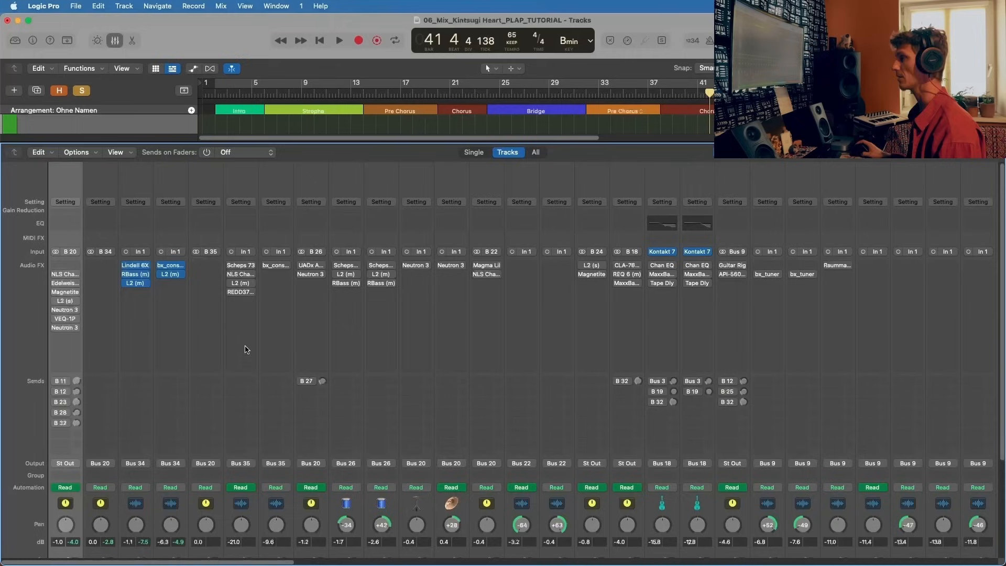
key("space")
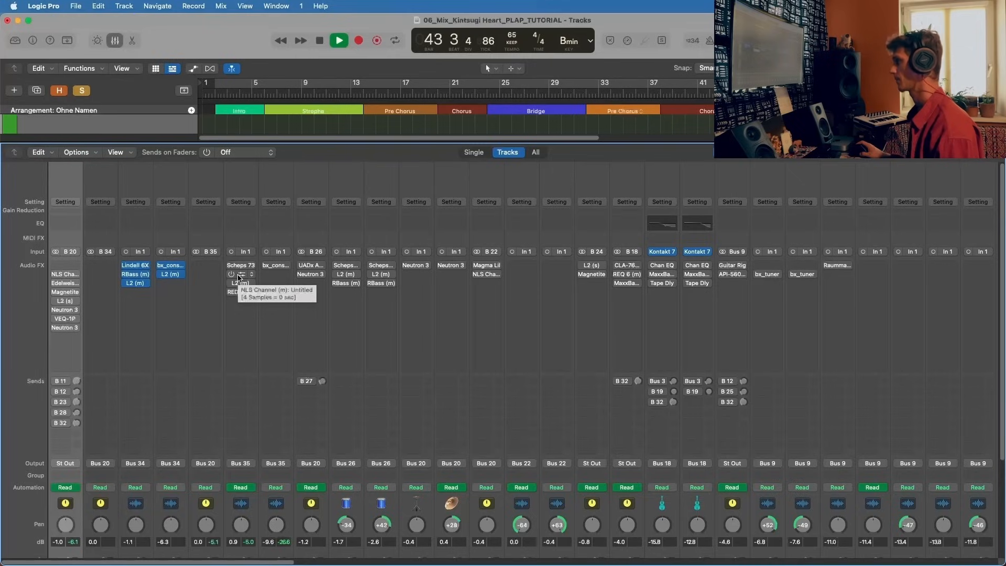
key("space")
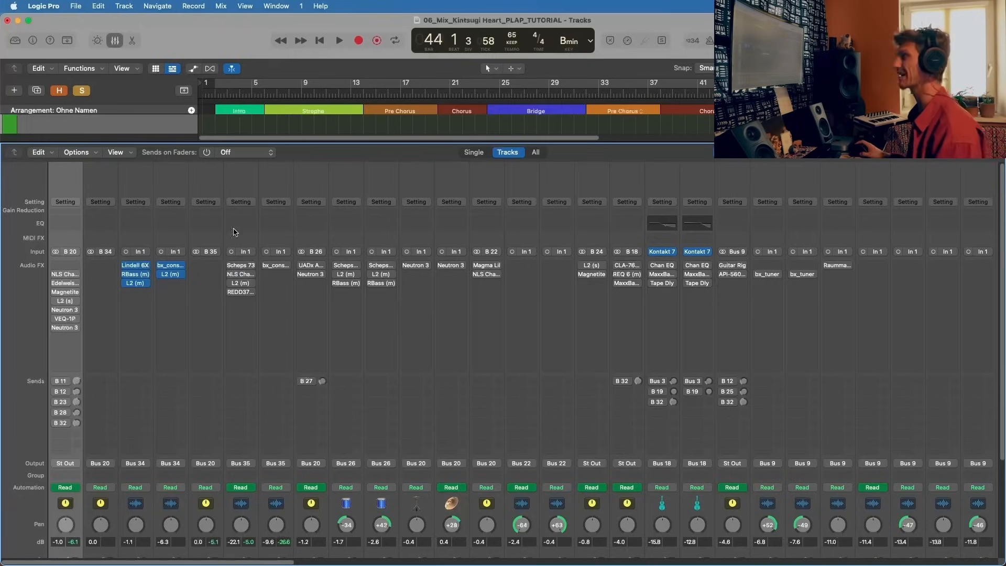
Step: Start playback in the Chorus at bar 21 and loop that Chorus with a cycle range
left_click(457, 94)
key("space")
left_click_drag(447, 85, 488, 85)
Step: Open and activate Scheps 73 on snr t, stop playback, and examine its high, mid and low EQ settings
left_click(241, 265)
key("space")
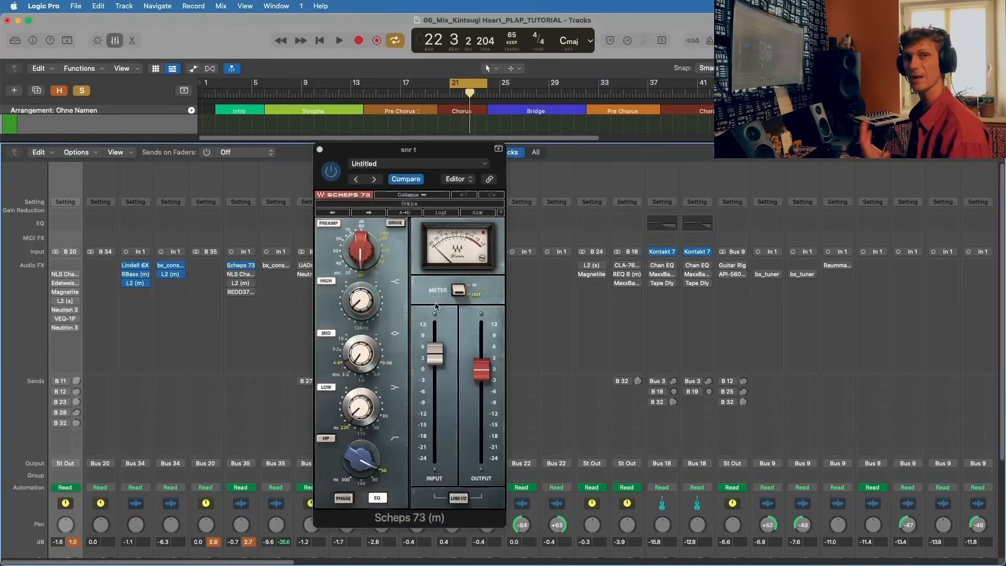
left_click_drag(421, 159, 725, 169)
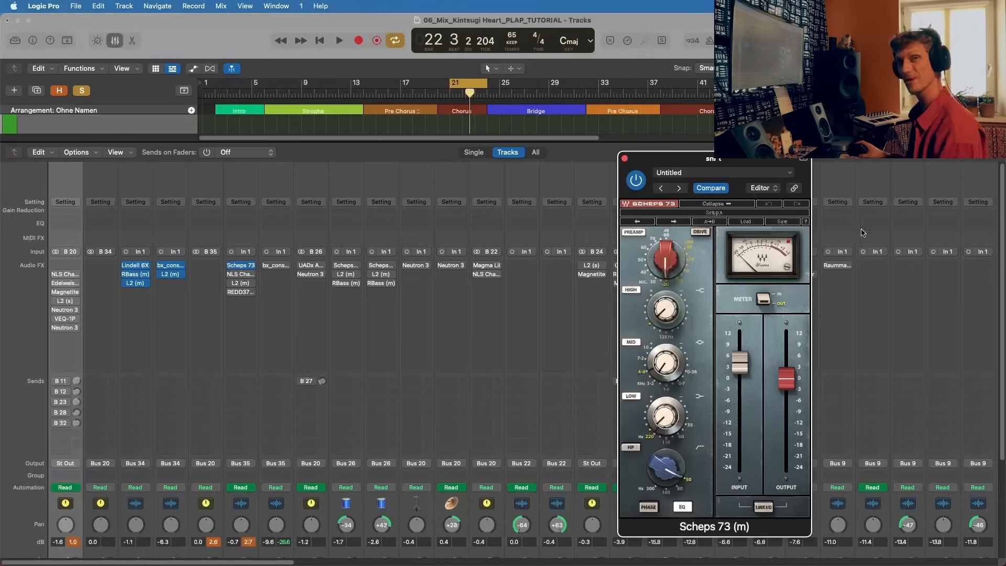
left_click(666, 309)
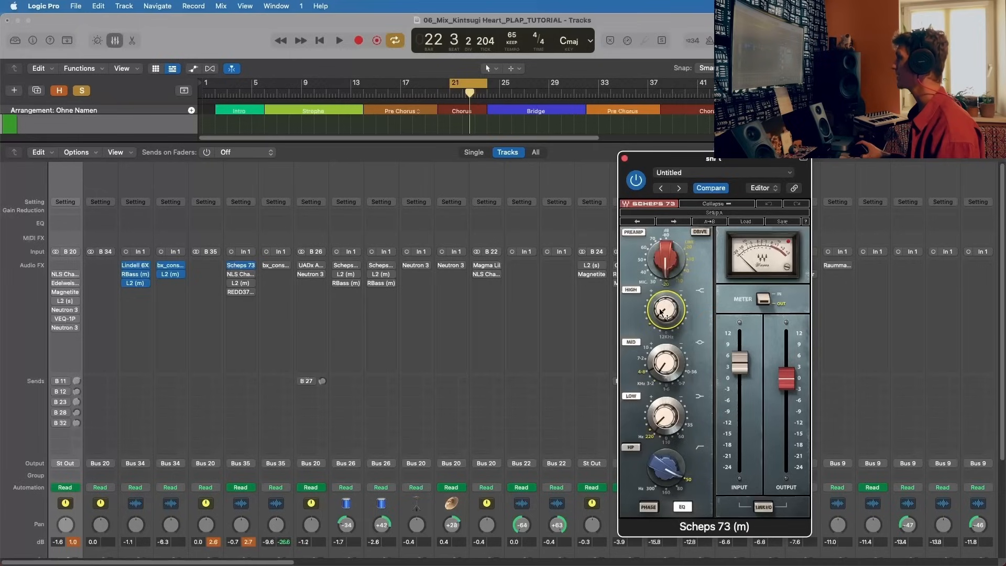
left_click(664, 418)
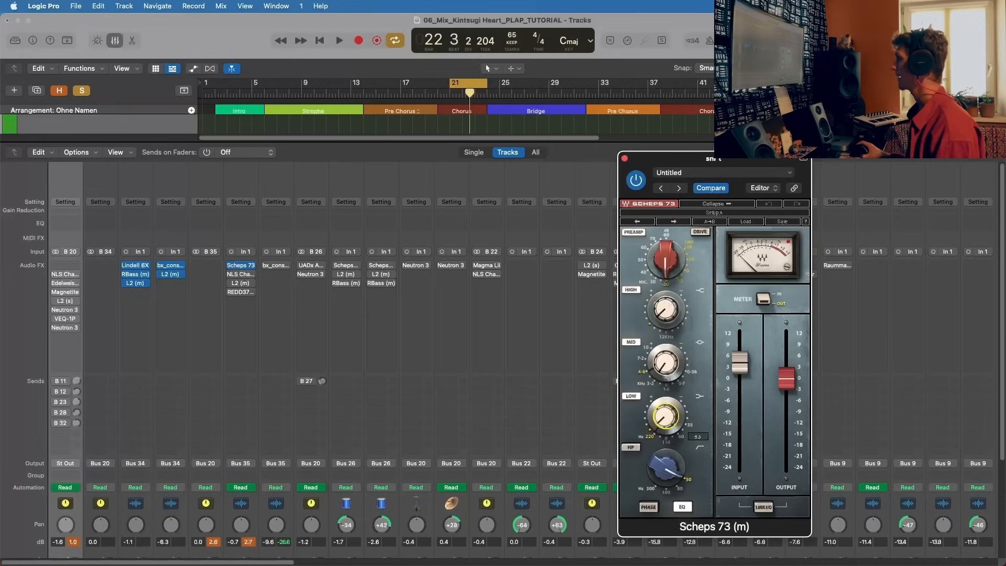
left_click(666, 364)
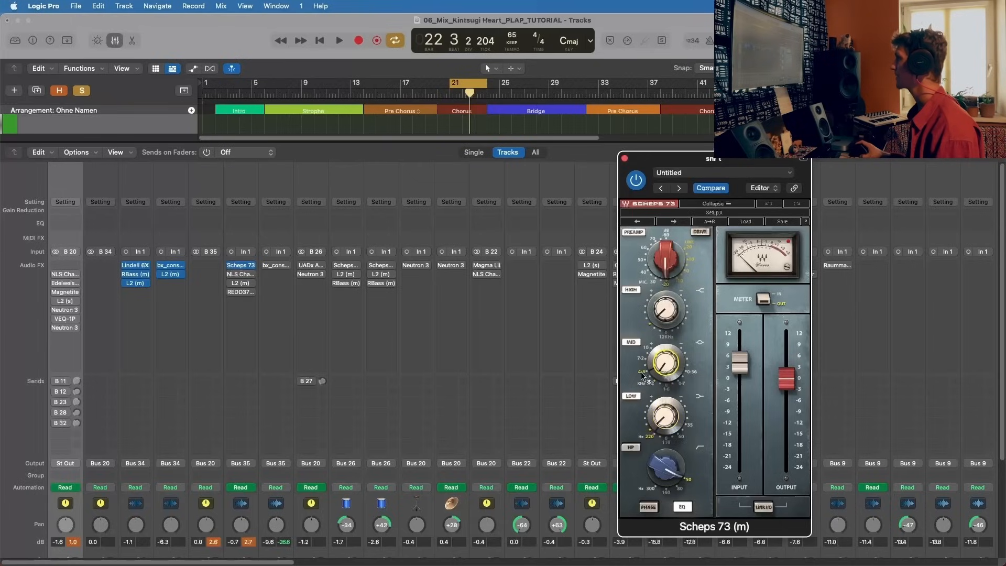
mouse_move(645, 372)
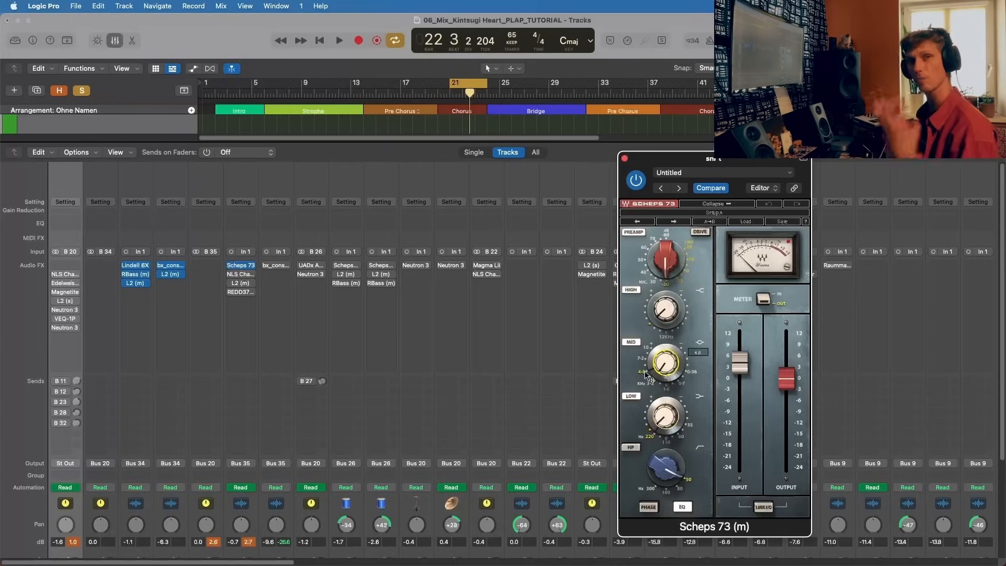
left_click(665, 416)
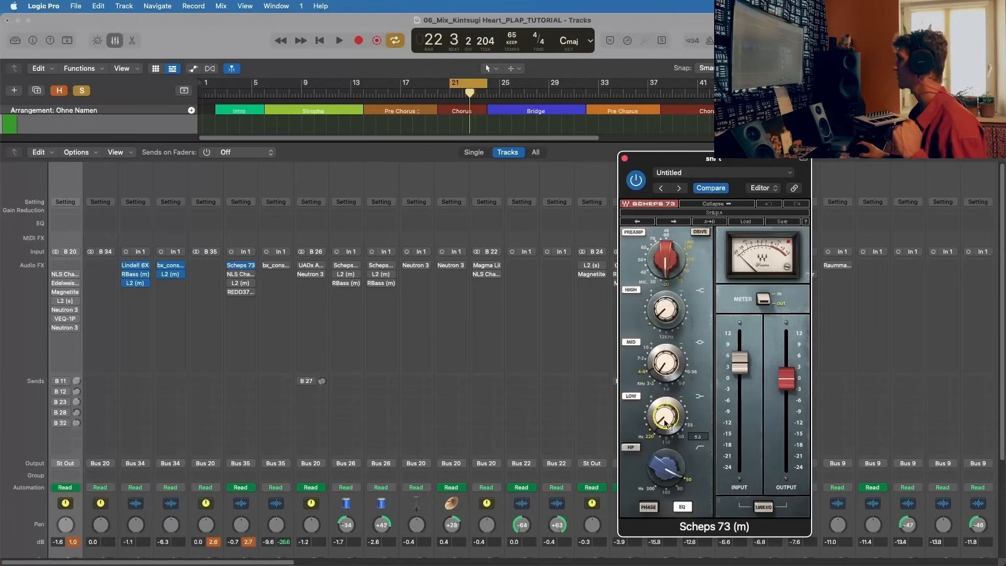
Step: Play the looped snares while bypassing and re-enabling Scheps 73, stop playback, and close the plug-in
key("space")
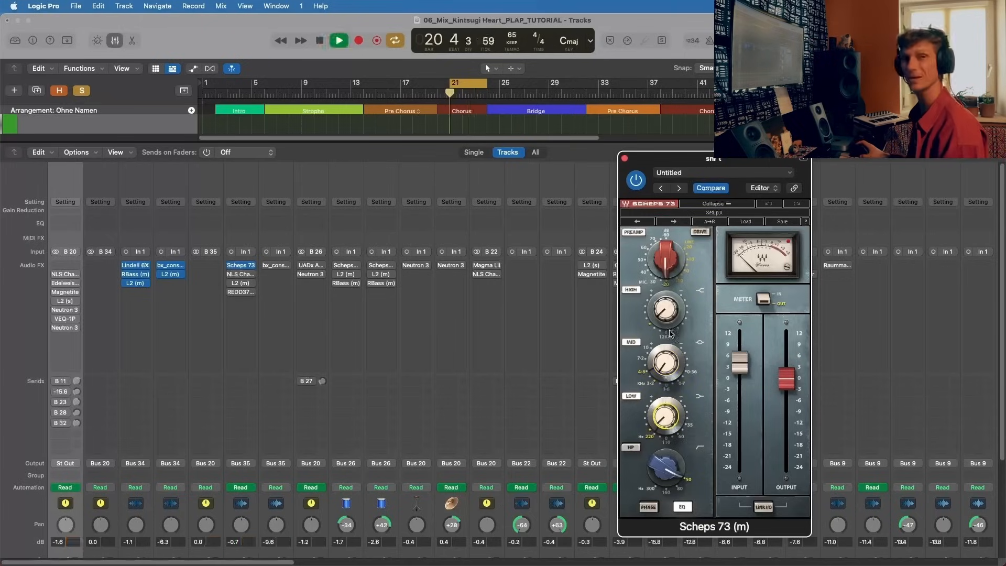
left_click(635, 180)
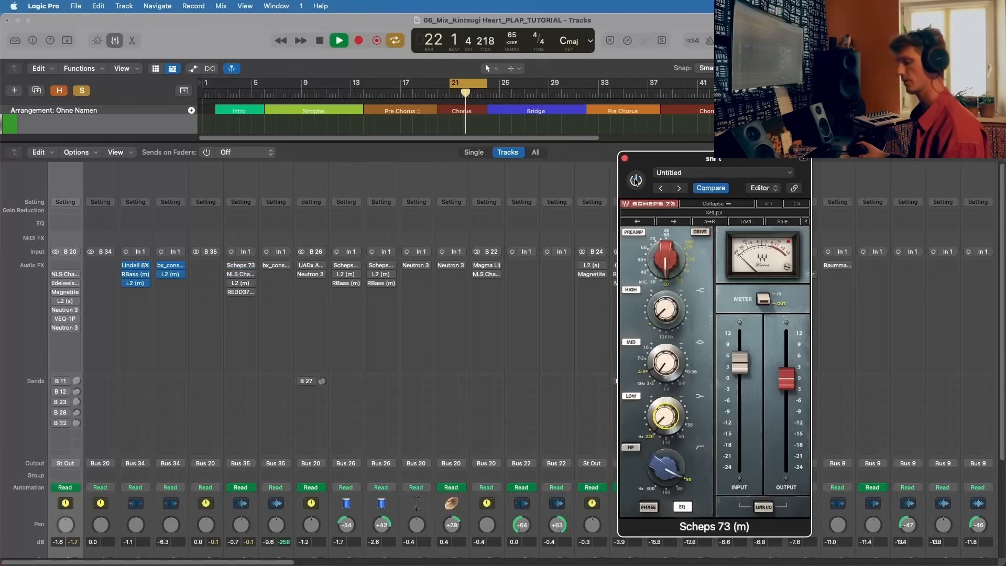
left_click(635, 180)
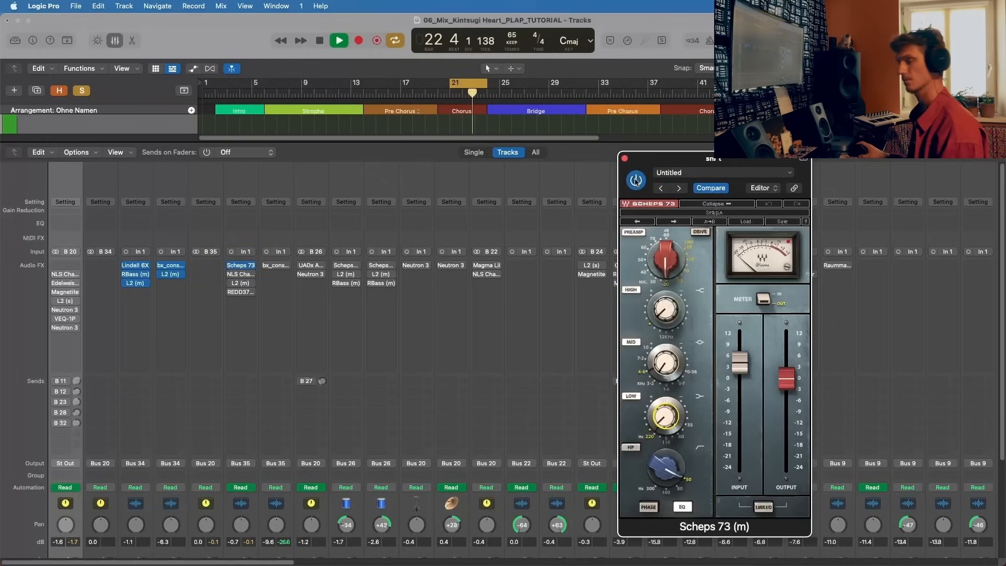
key("space")
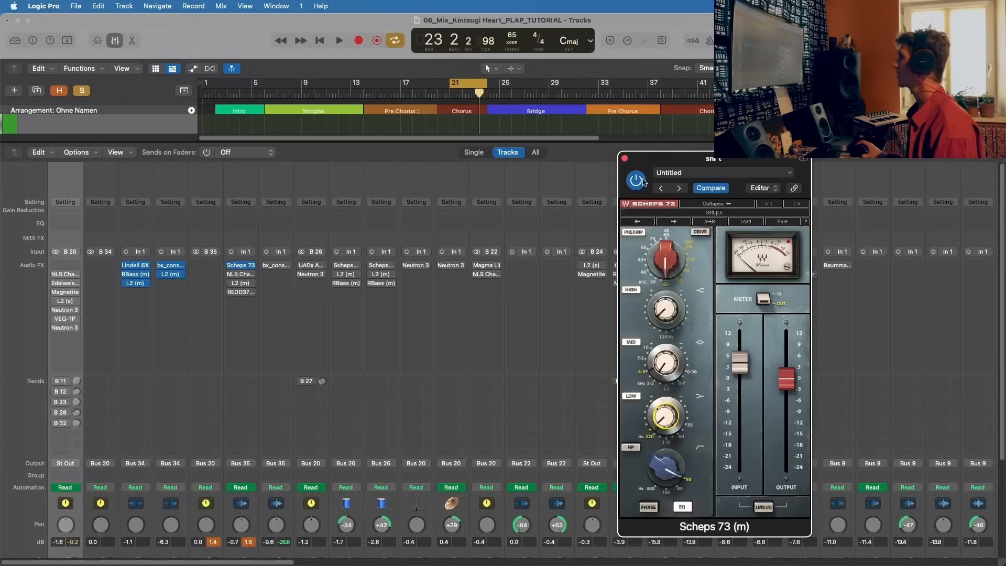
left_click(624, 158)
Step: Open and activate NLS Channel on snr t, switch its console to MIKE and back to NEVO, and check the drive
left_click(240, 274)
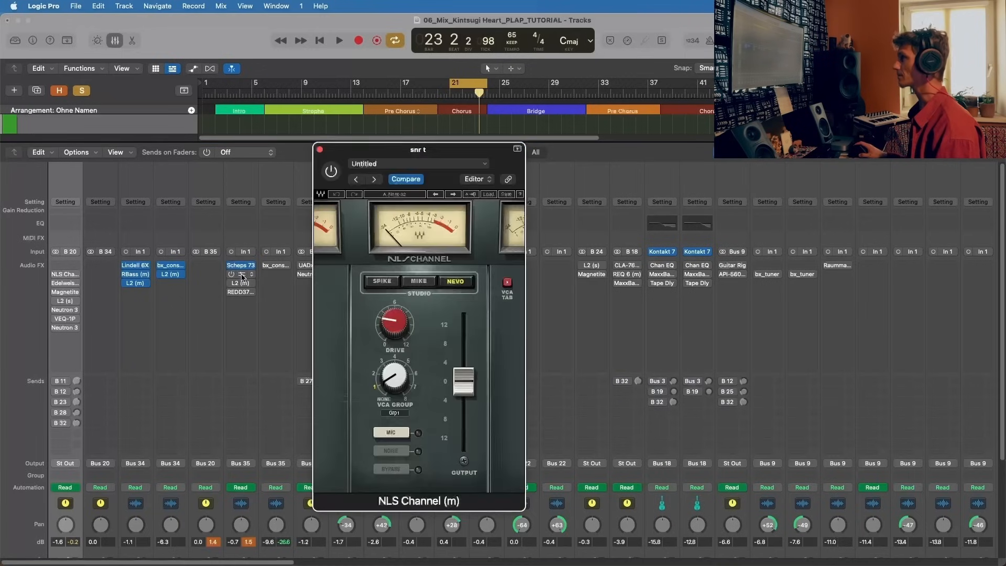
left_click_drag(450, 149, 499, 147)
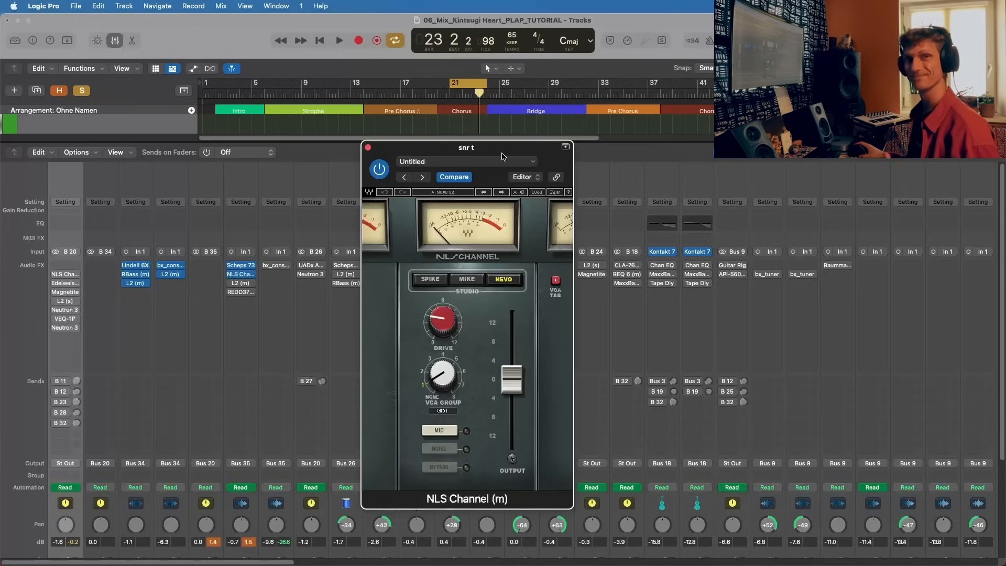
left_click_drag(501, 156, 511, 152)
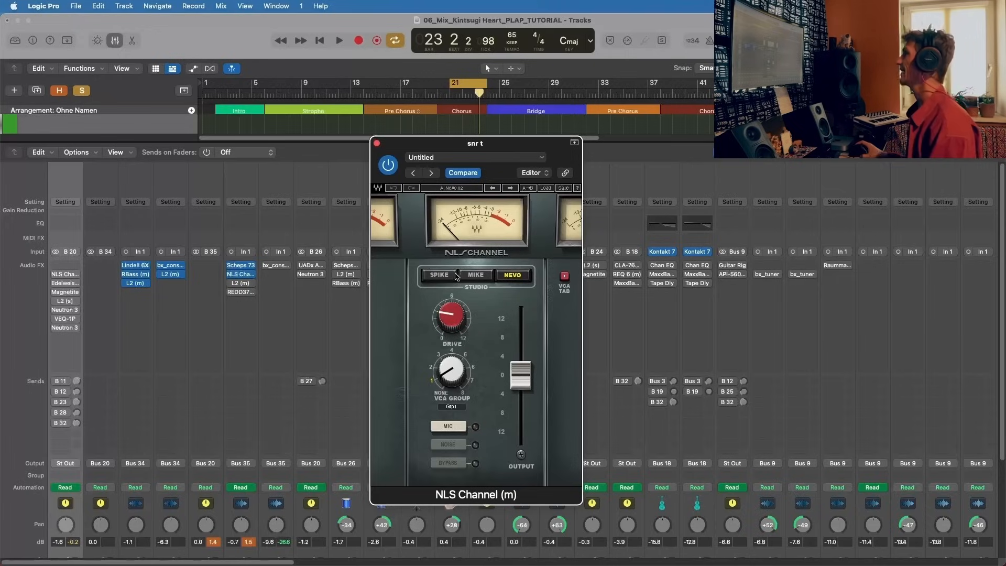
left_click(476, 274)
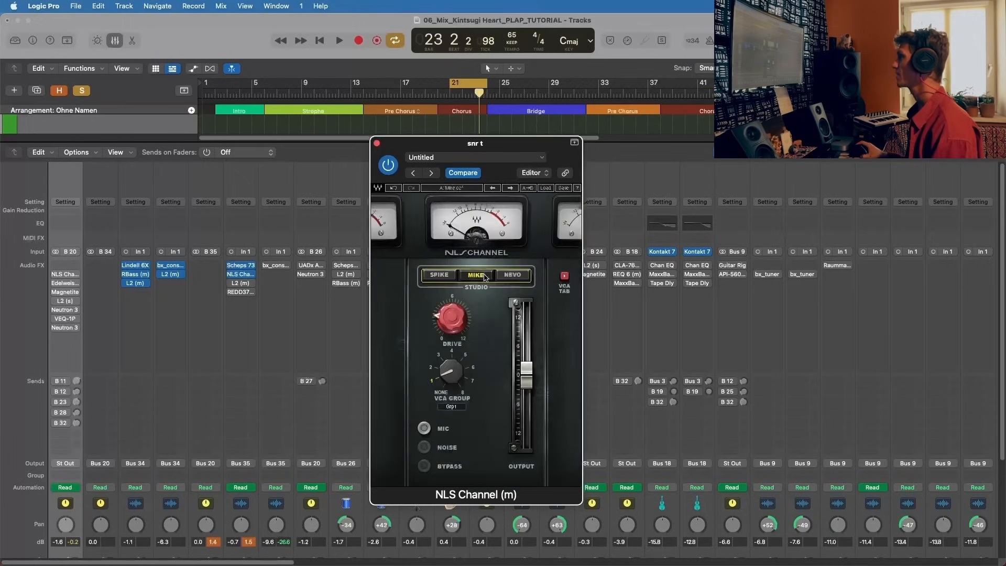
left_click(512, 275)
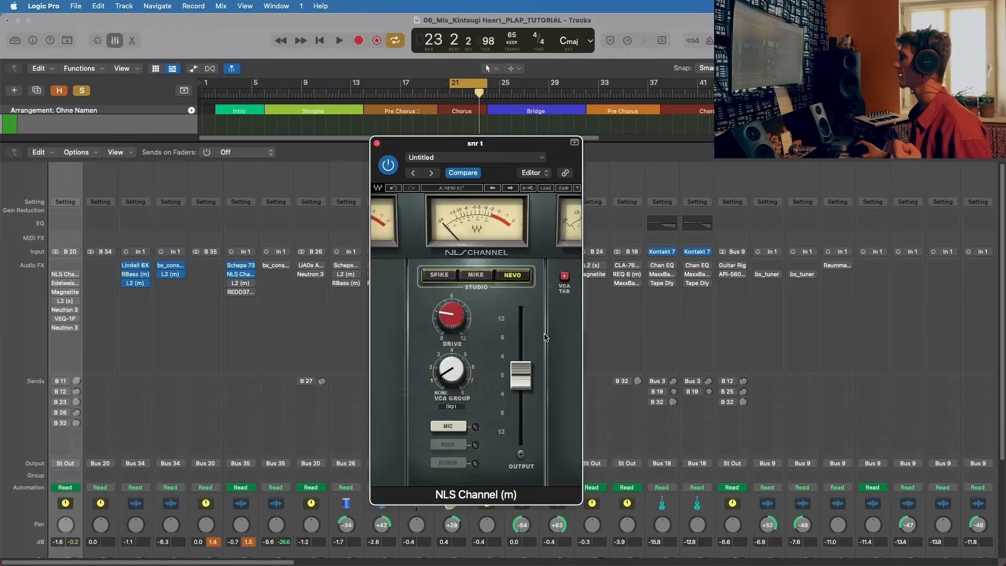
left_click(450, 316)
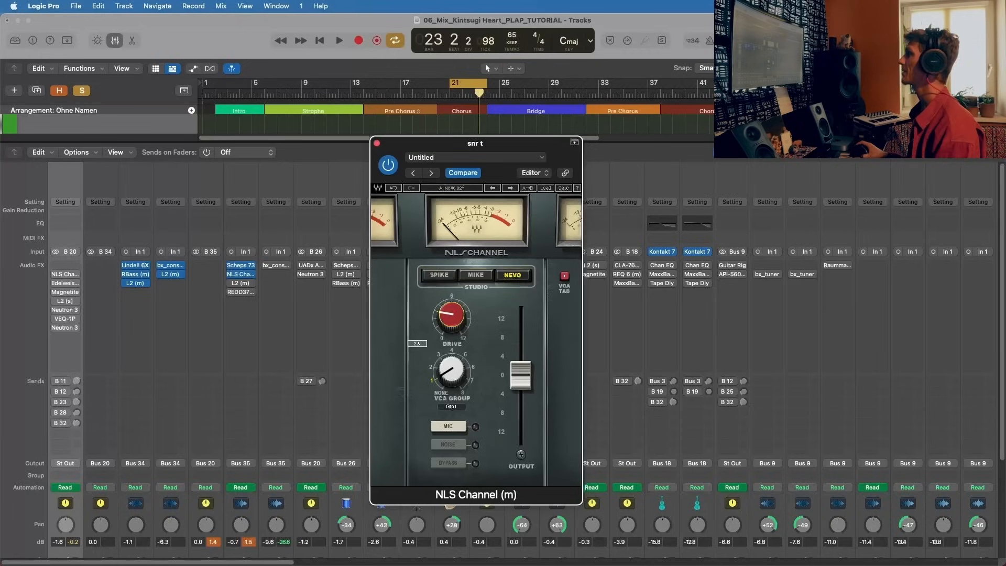
Step: Play the snares while bypassing and re-enabling NLS Channel, stop playback, and close the plug-in
key("space")
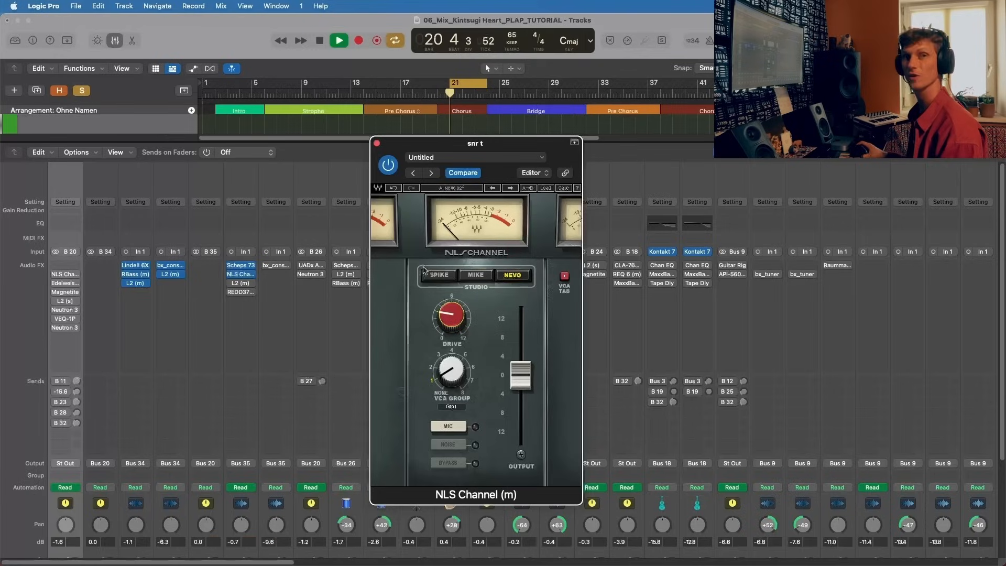
left_click(388, 165)
left_click(388, 165)
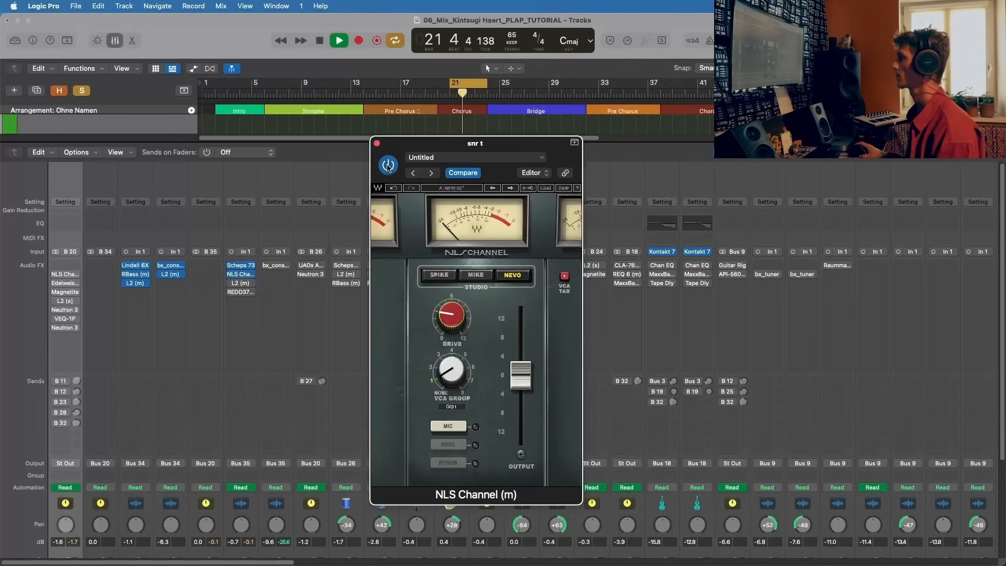
key("space")
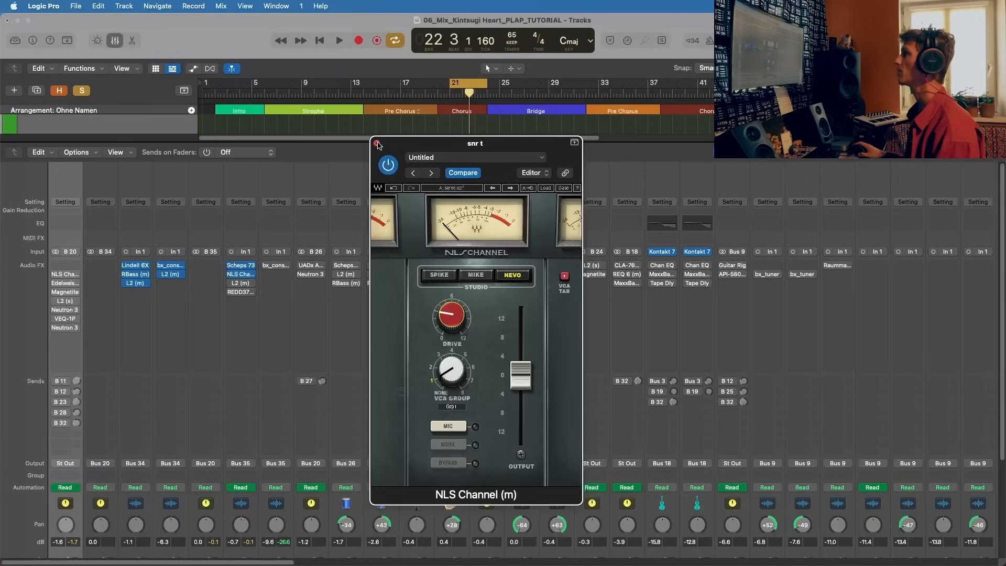
left_click(376, 143)
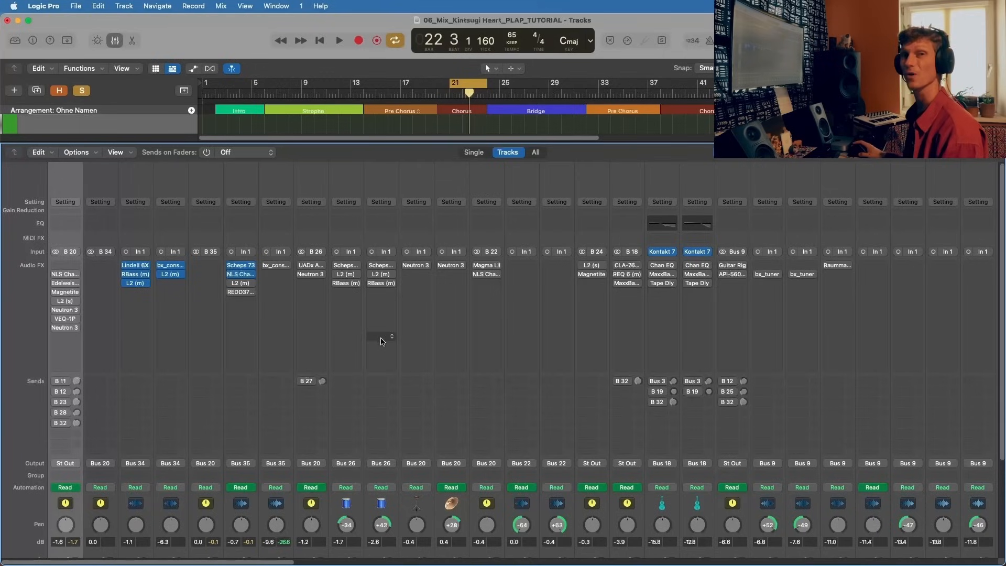
Step: Open and activate the L2 limiter on snr t, play the snares through it, review its threshold and ceiling, and close it
left_click(237, 285)
key("space")
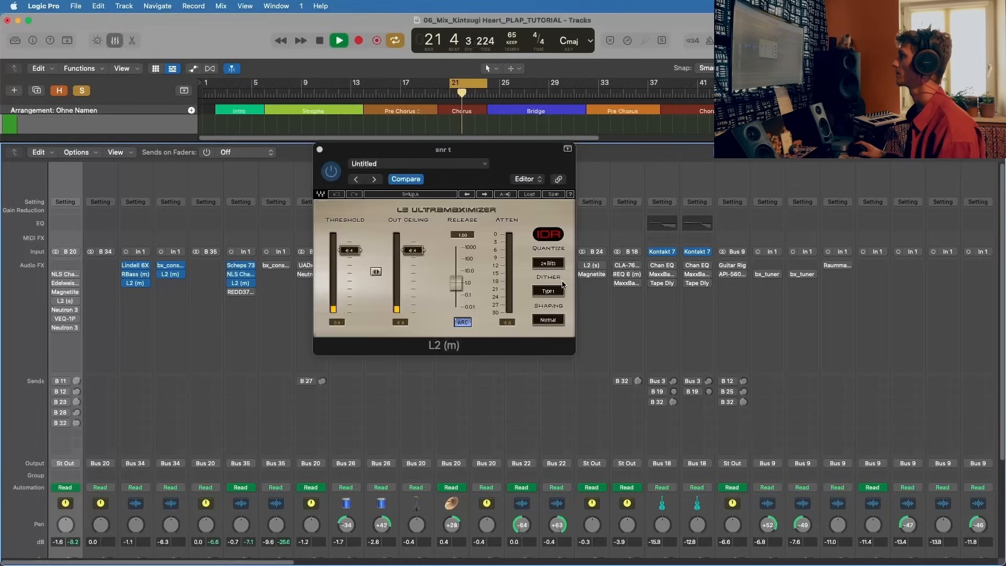
key("space")
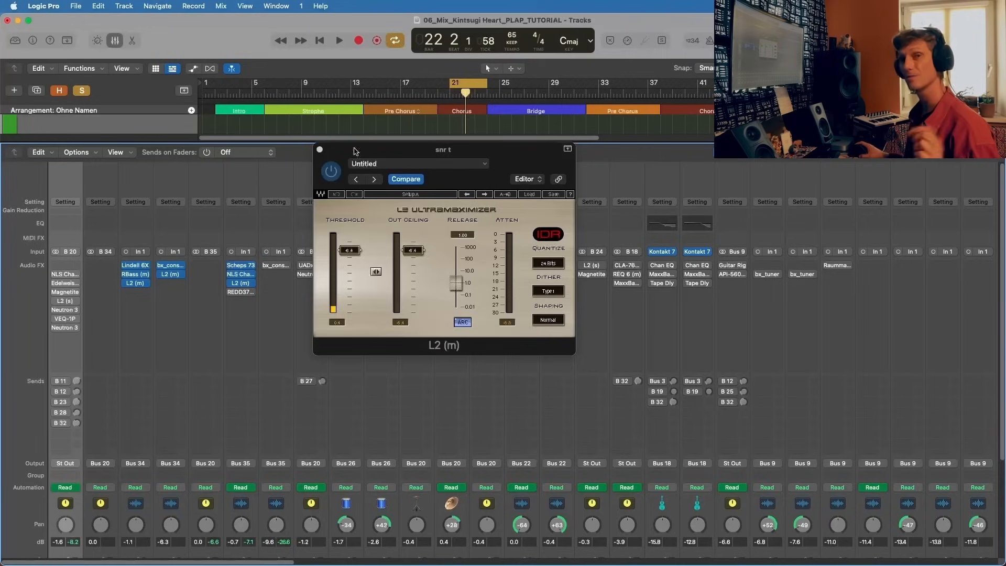
left_click(319, 150)
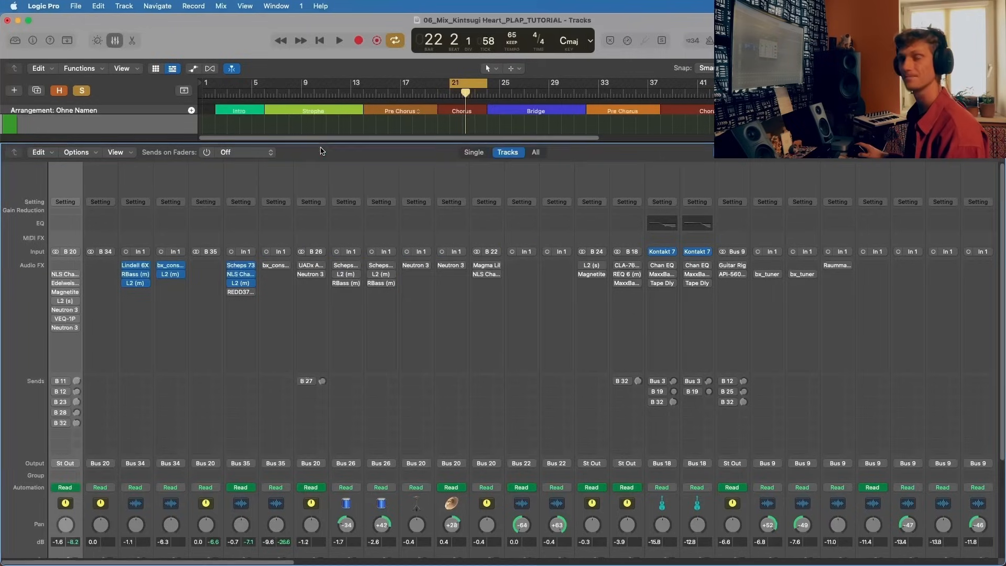
left_click(240, 283)
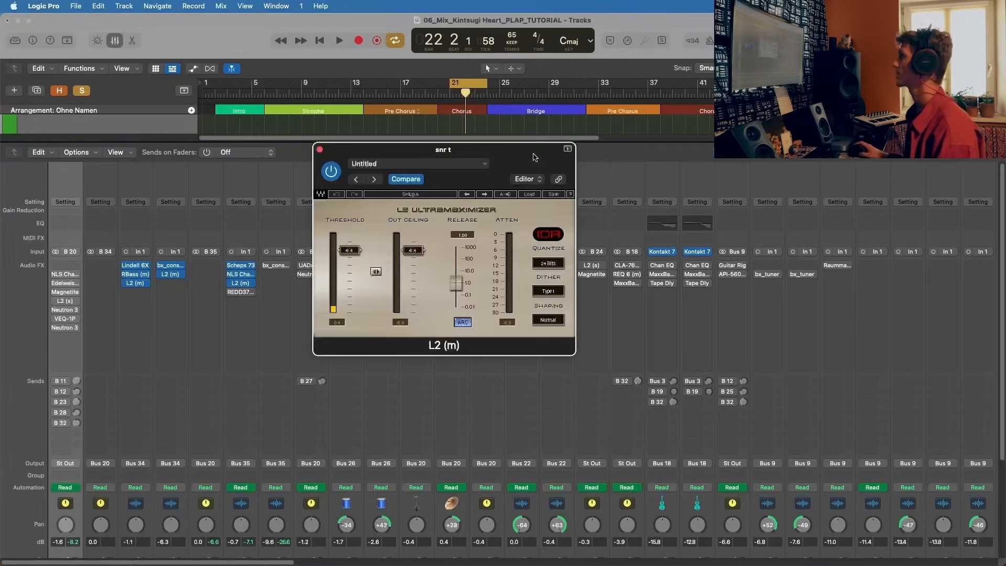
left_click_drag(534, 157, 547, 152)
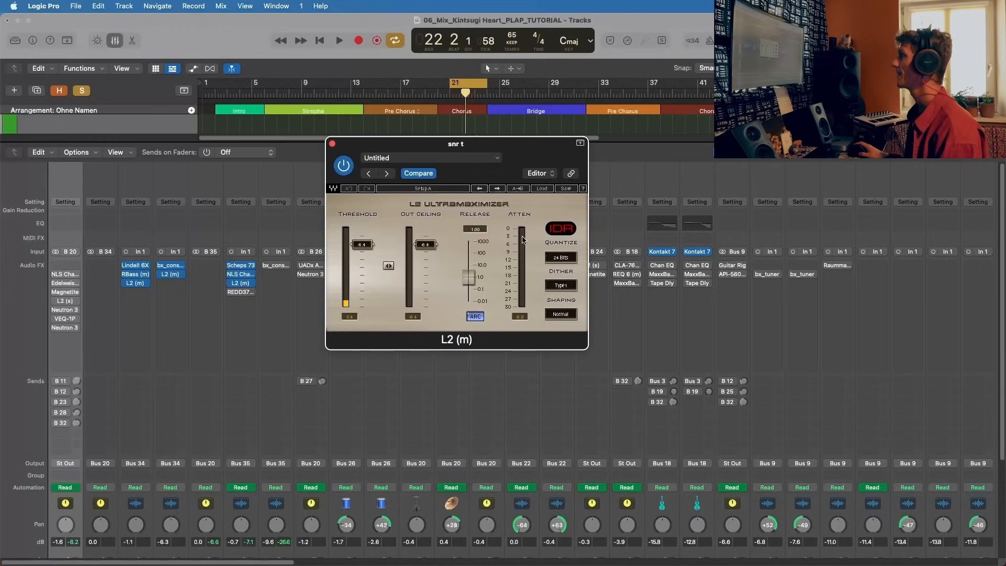
left_click(332, 144)
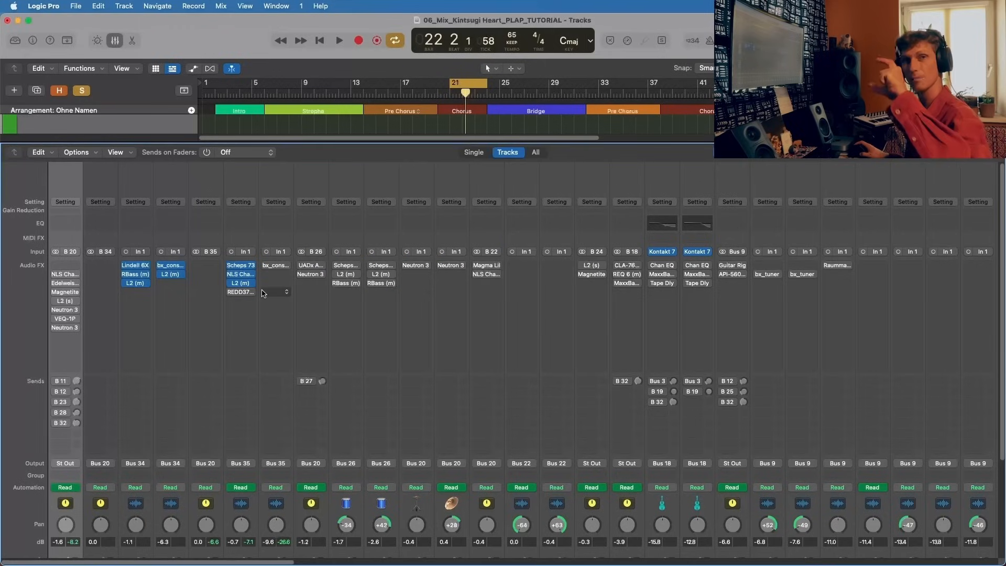
Step: Open and activate REDD37-51 on snr t and check its low tone setting
left_click(234, 292)
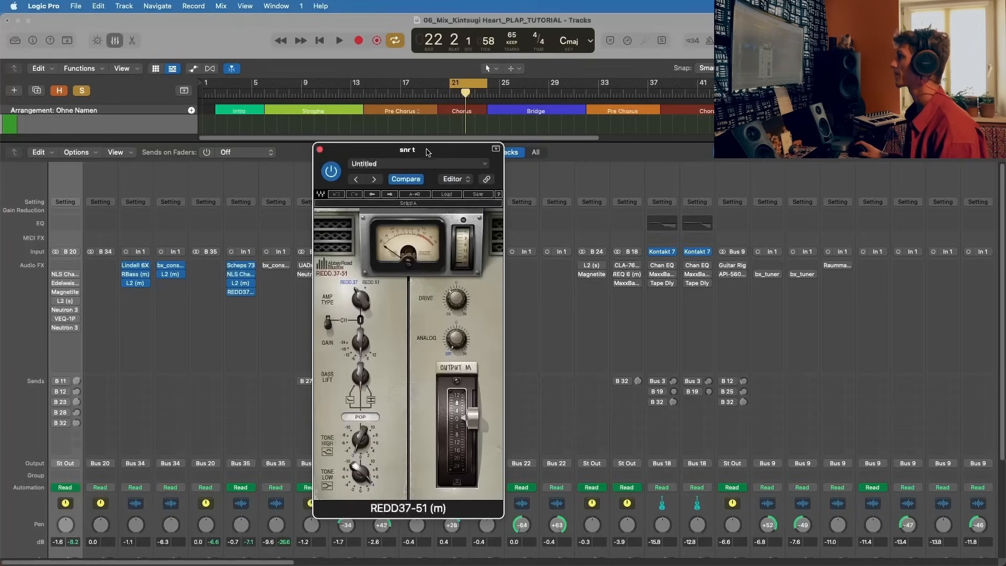
left_click_drag(427, 152, 555, 112)
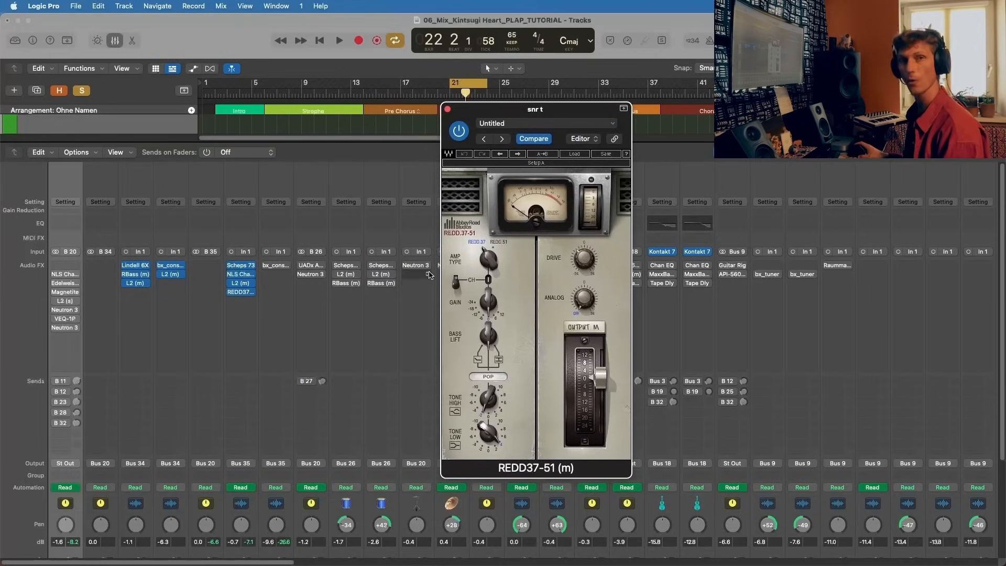
left_click_drag(538, 110, 422, 63)
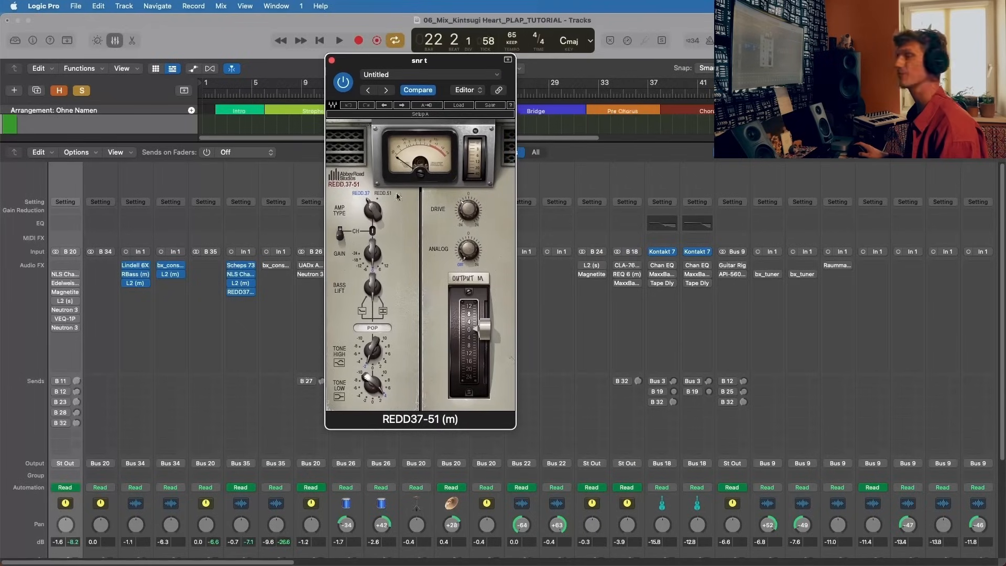
mouse_move(370, 383)
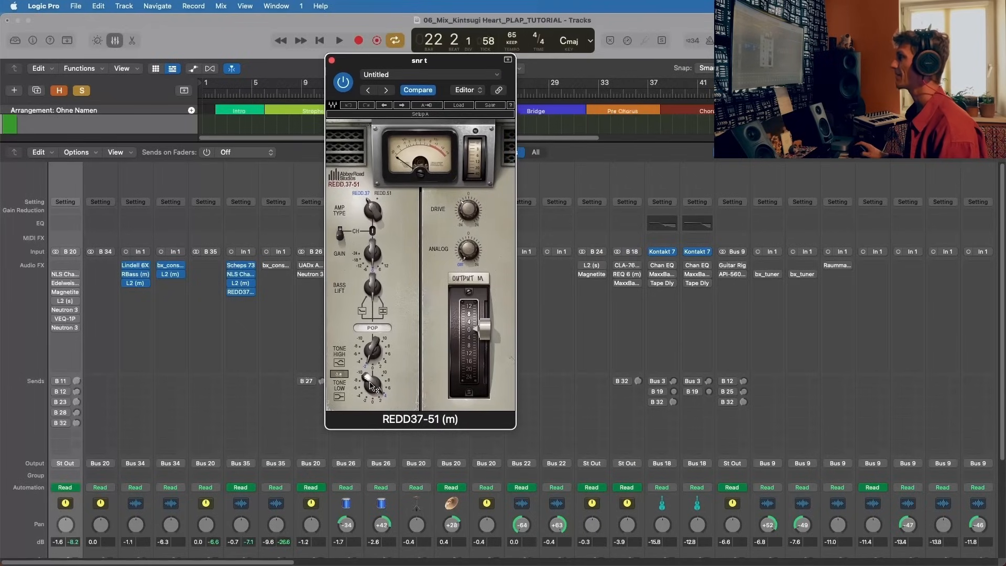
Step: Play the snares while bypassing and re-enabling REDD37-51, with the mixer faders in view
key("space")
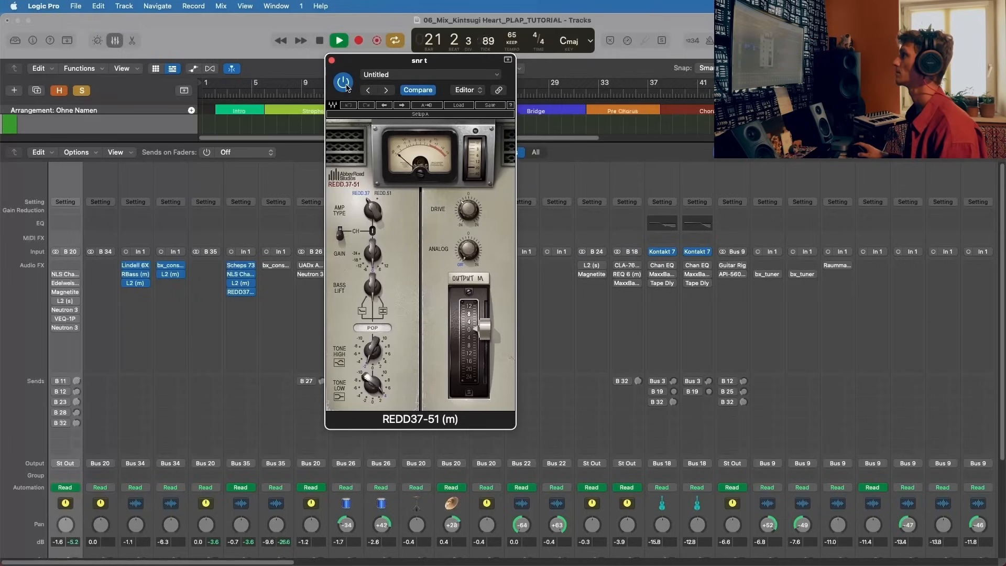
scroll(127, 523, "down", 5)
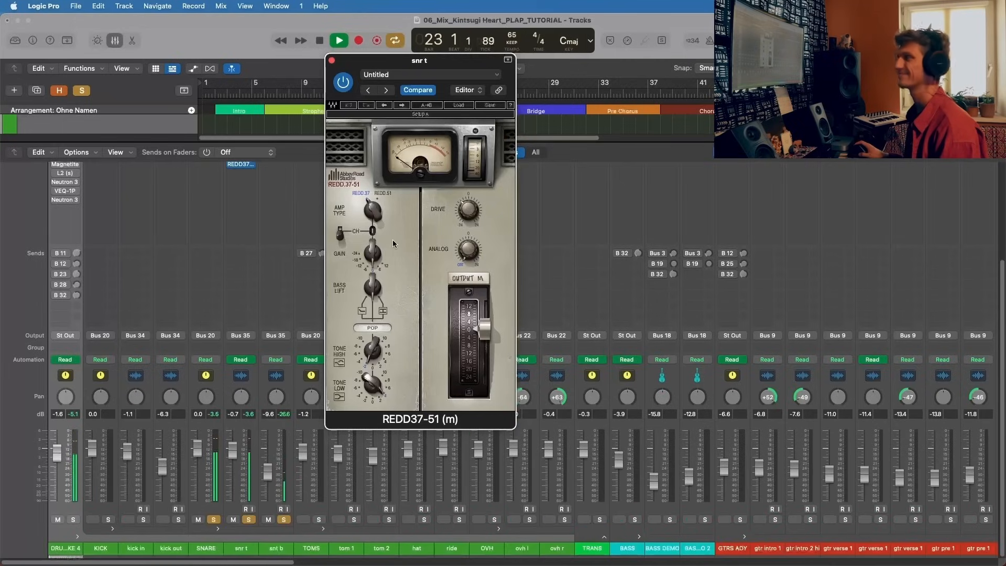
left_click(345, 84)
left_click_drag(369, 57, 571, 56)
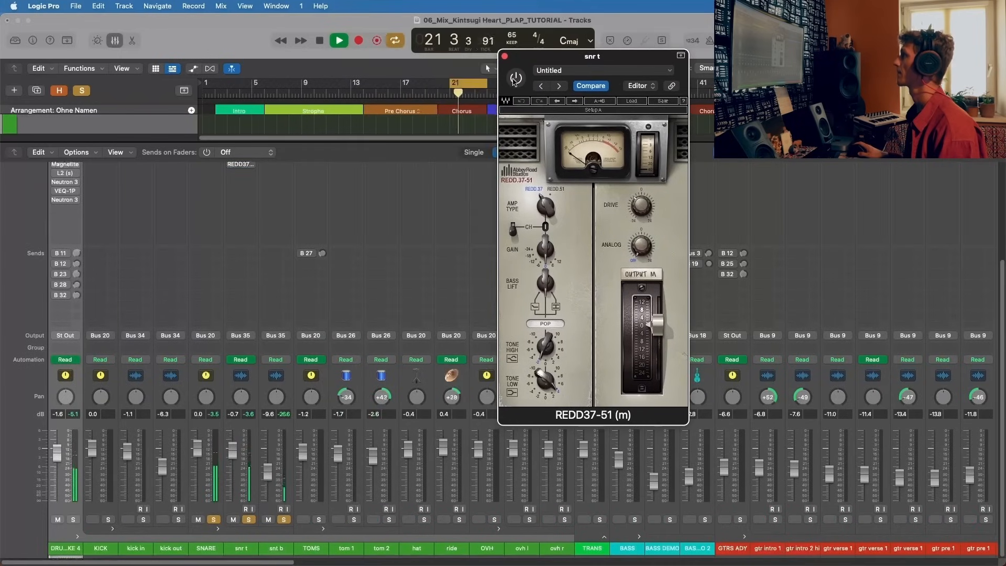
left_click(515, 78)
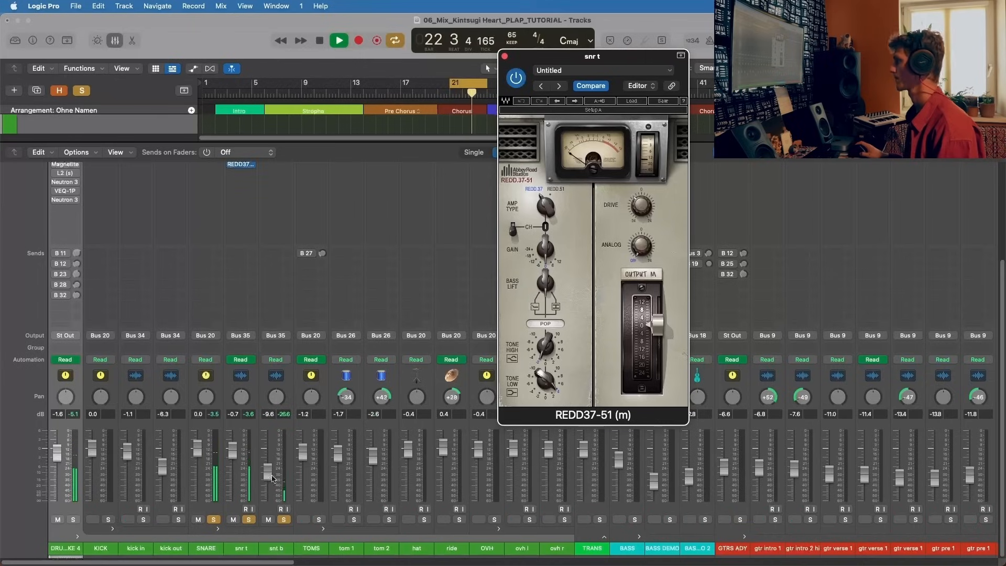
Step: Solo KICK alongside the snares and play the looped chorus, closing the REDD37-51 window and stopping playback
left_click(109, 519)
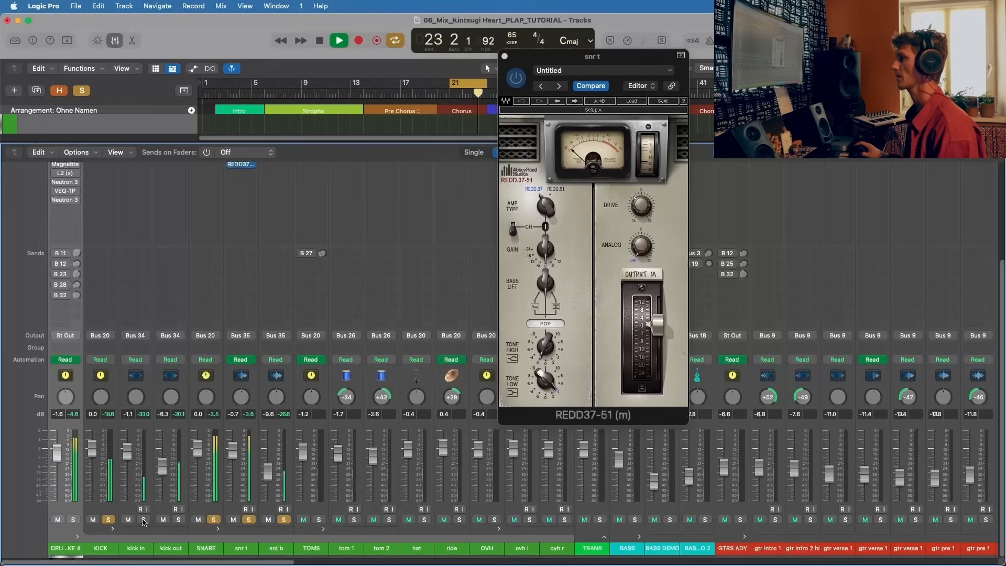
left_click(453, 81)
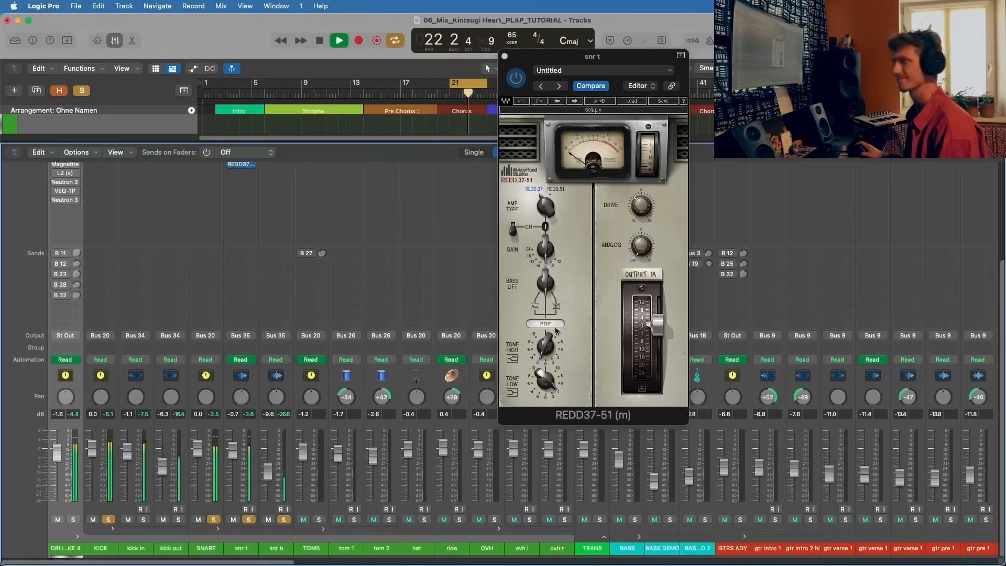
key("space")
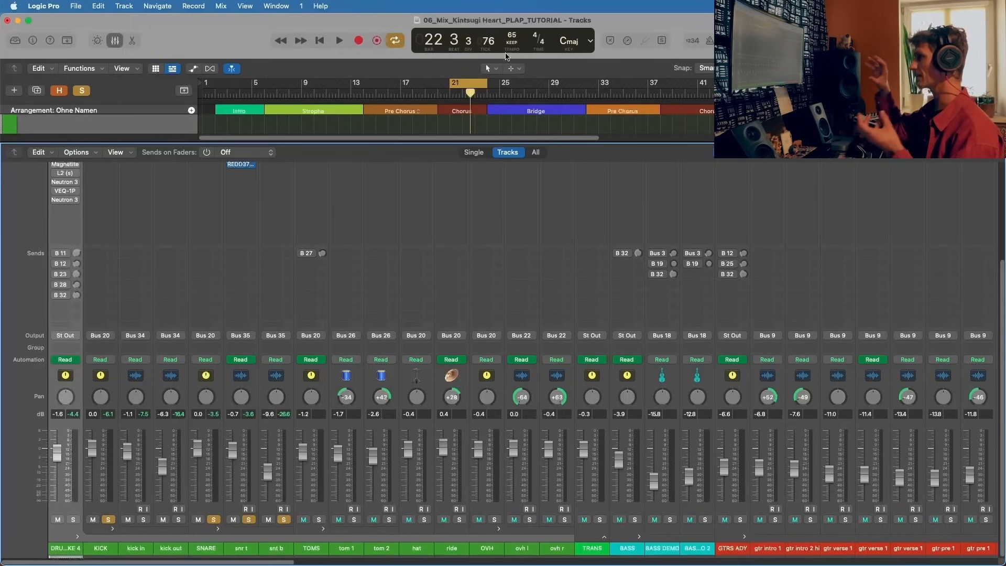
key("space")
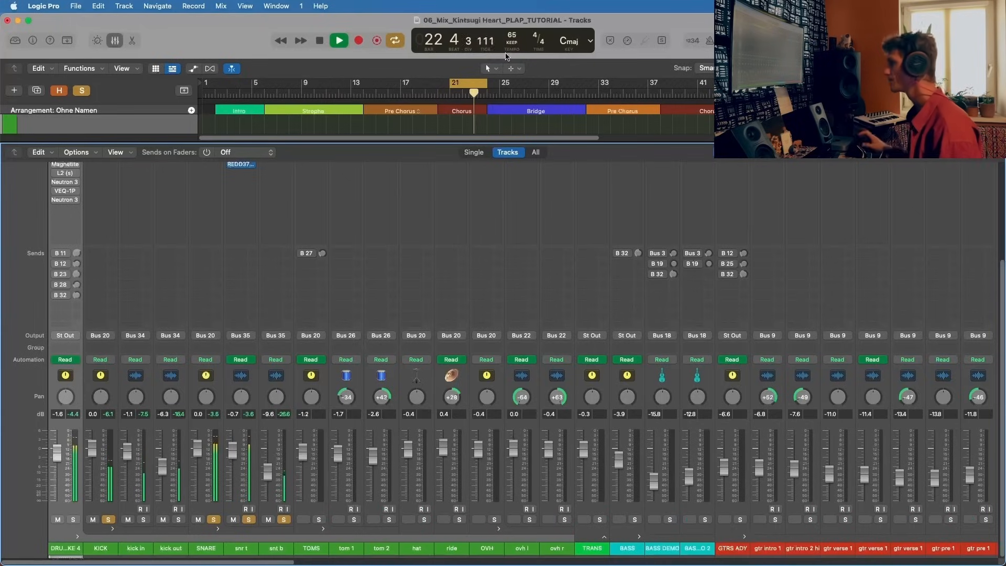
key("space")
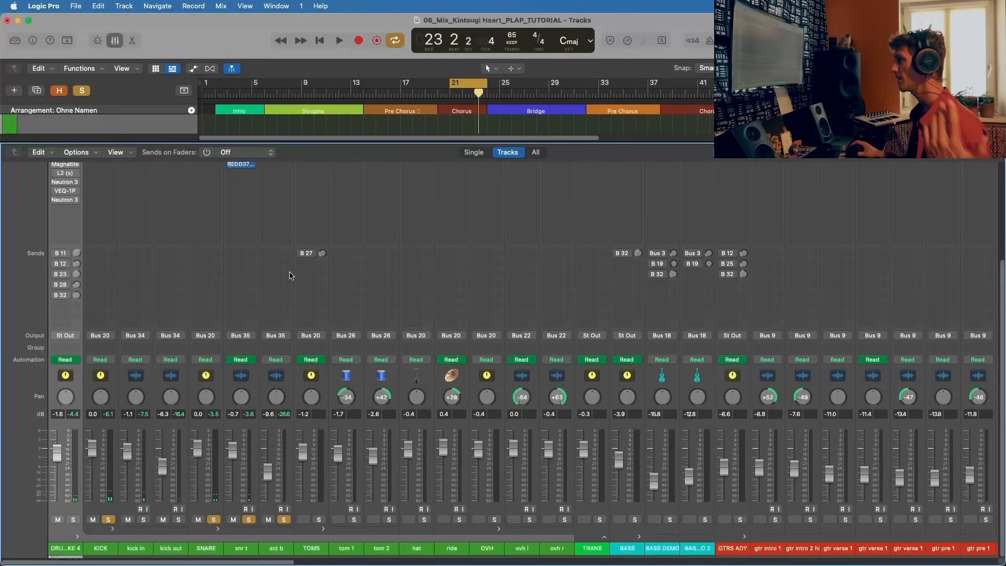
Step: Open and activate bx_console SSL 4000 E on snt b, play it briefly, check its high-frequency EQ settings, and close it
scroll(291, 276, "up", 3)
scroll(274, 525, "down", 3)
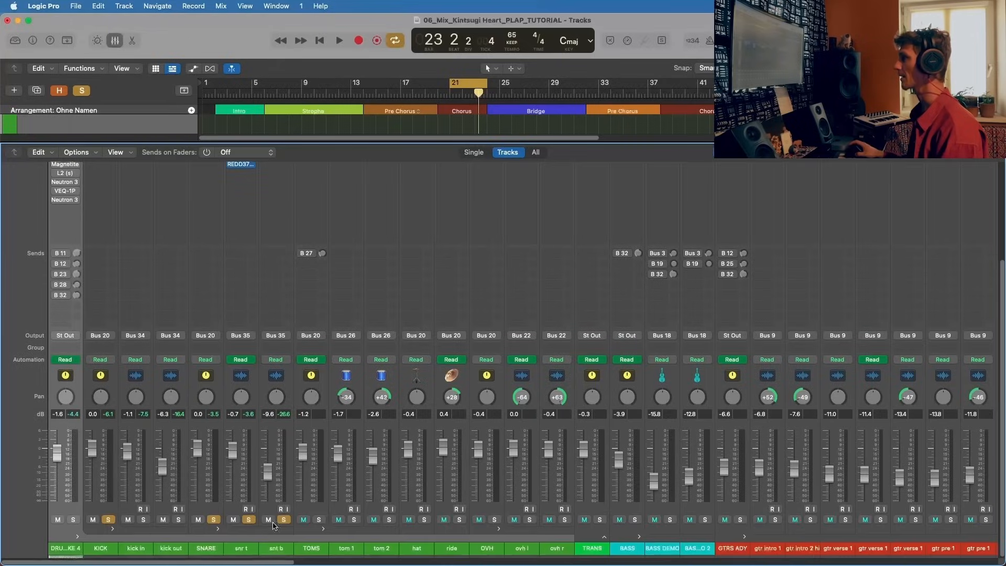
scroll(261, 283, "up", 3)
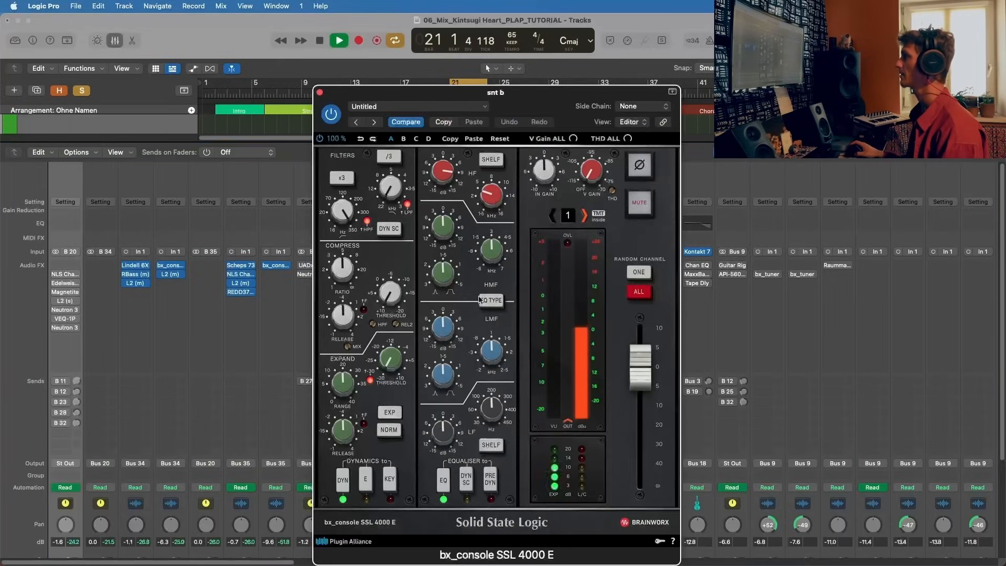
key("space")
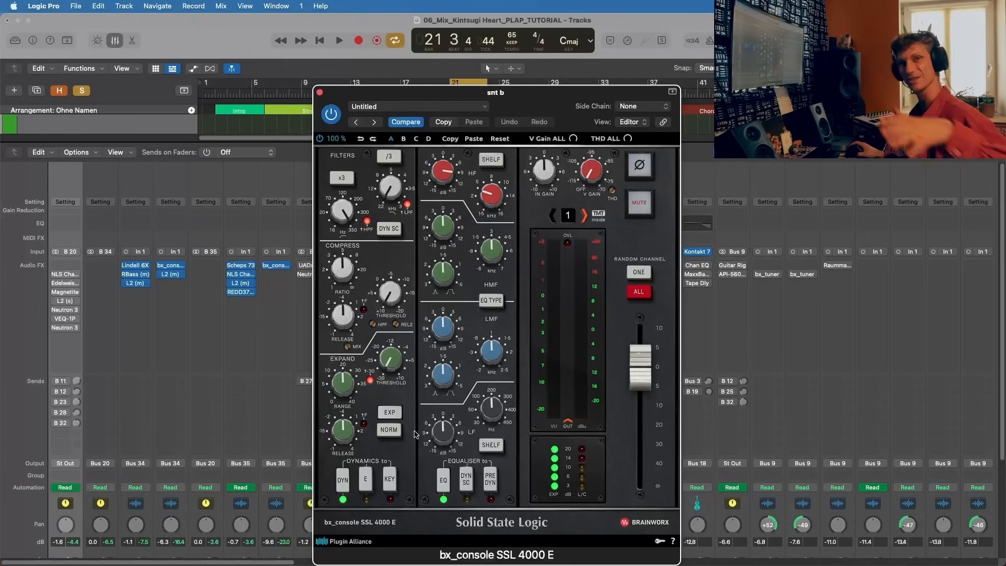
left_click(491, 192)
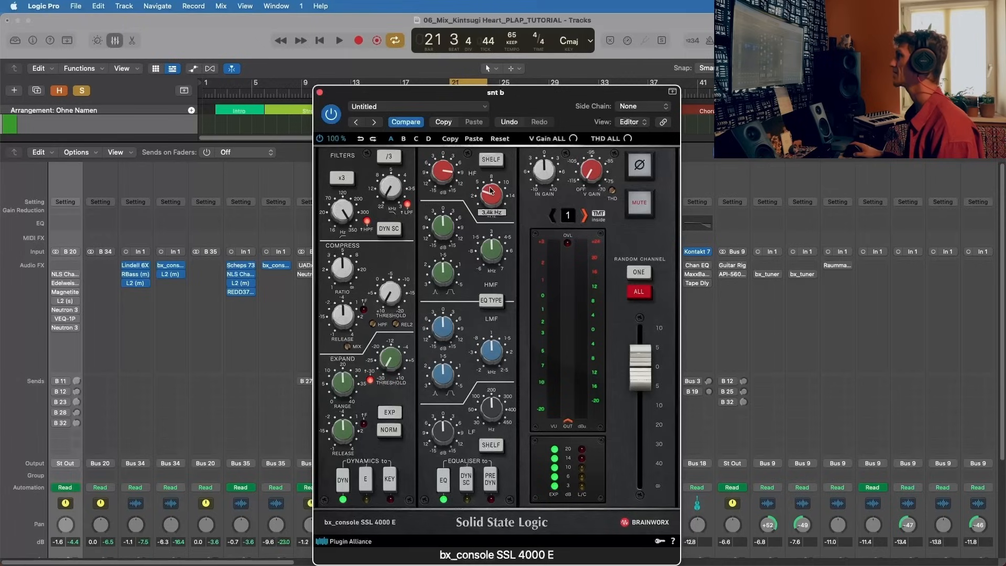
mouse_move(436, 174)
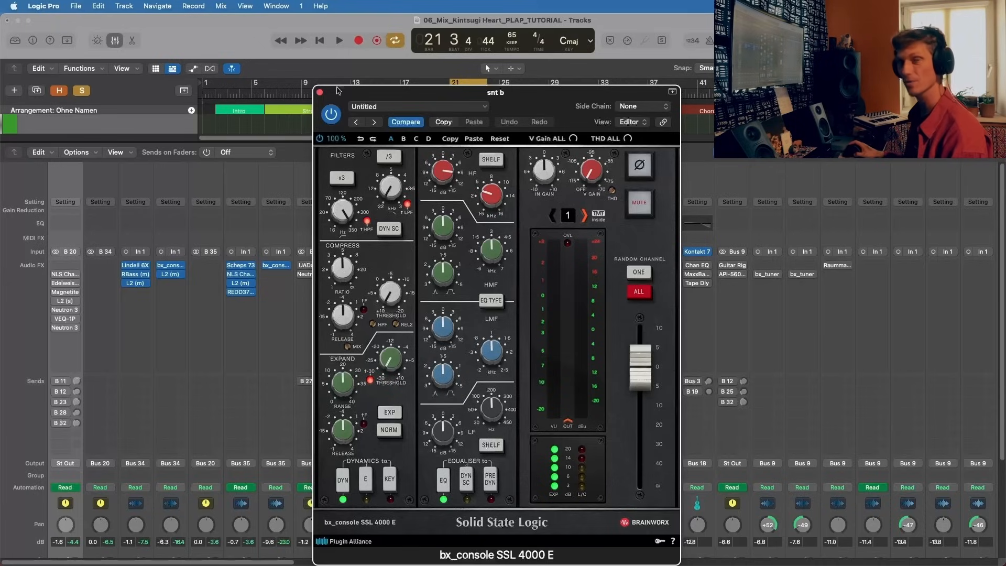
left_click(320, 92)
Step: Play the kick and snares together with the mixer faders in view, and stop playback
scroll(379, 550, "down", 5)
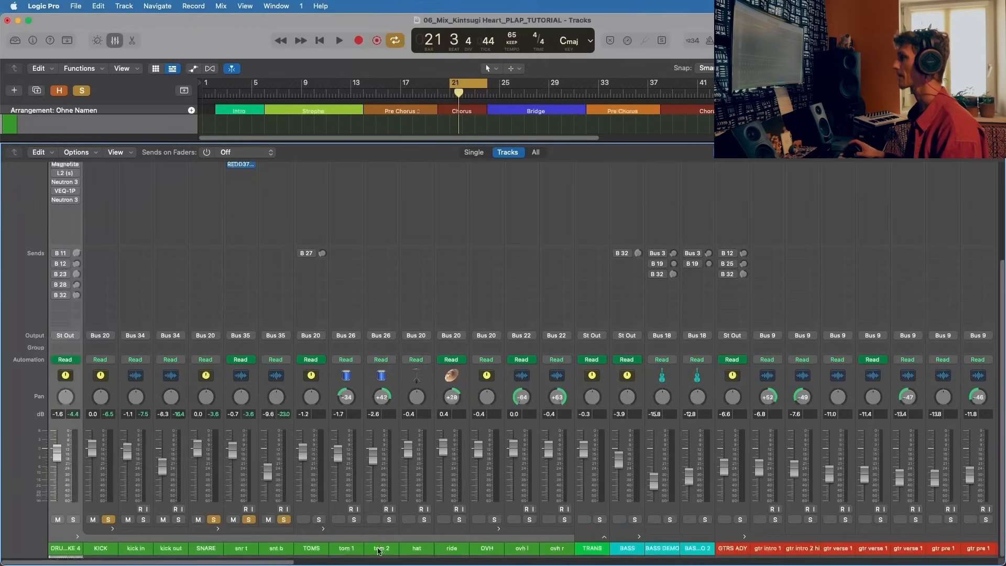
key("space")
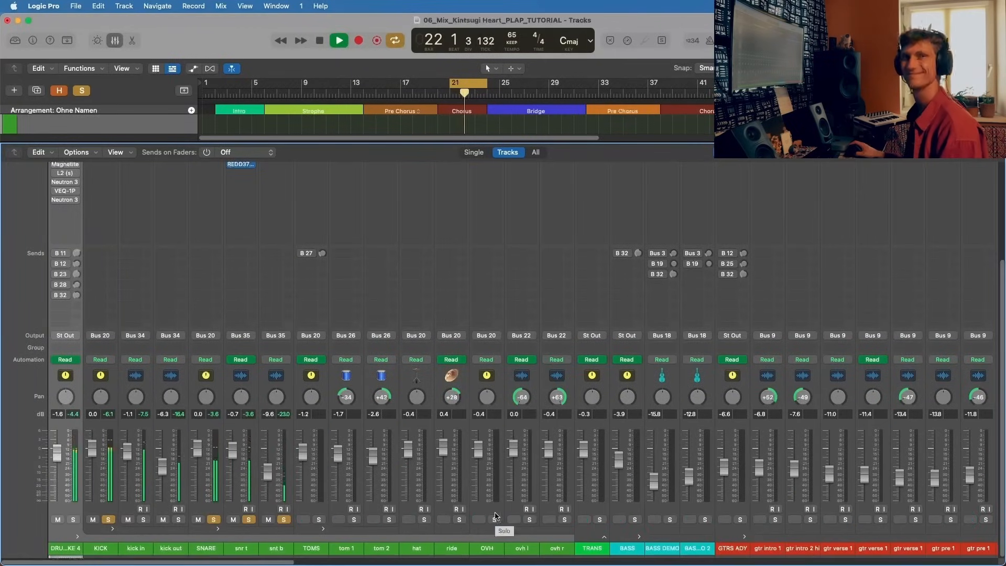
key("space")
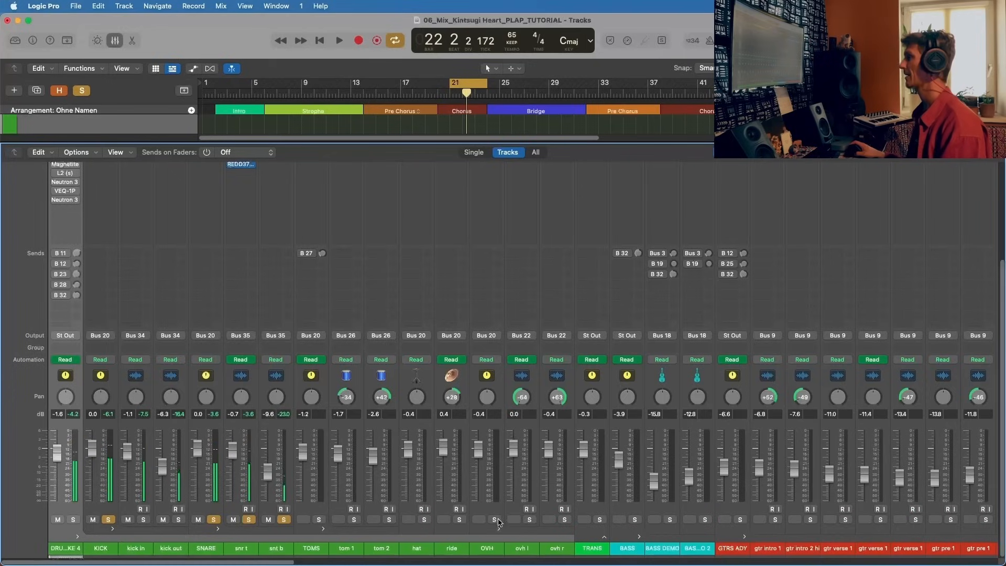
Step: Solo OVH alongside the kick and snares, play the chorus while viewing its plug-in slots and fader, and stop playback
left_click(497, 519)
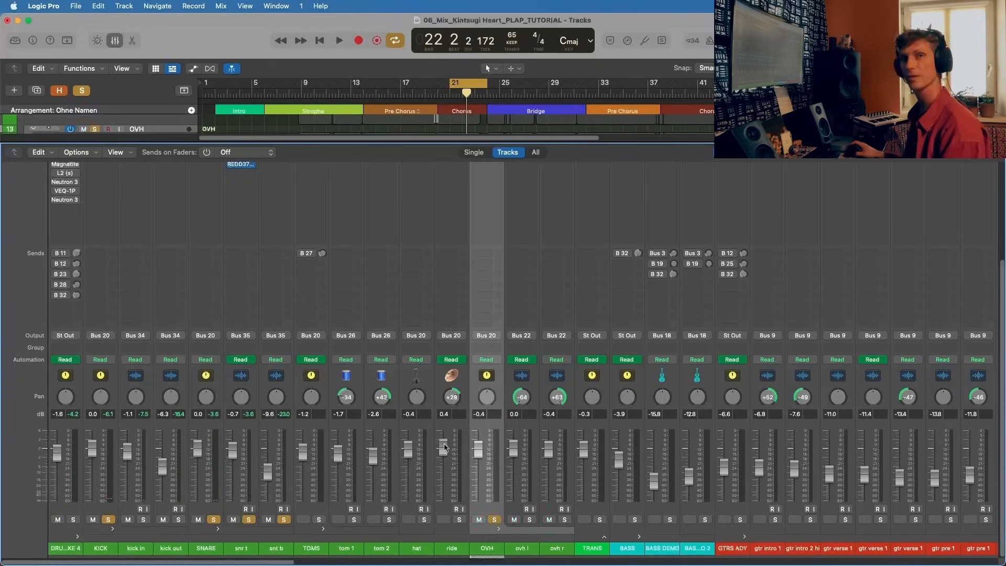
scroll(504, 272, "up", 5)
key("space")
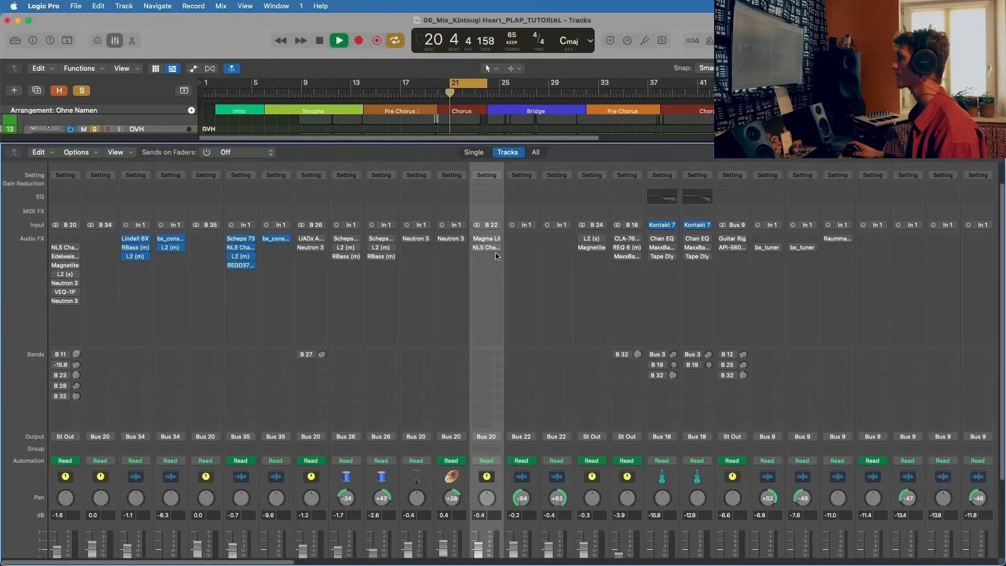
scroll(496, 255, "down", 5)
scroll(496, 255, "up", 5)
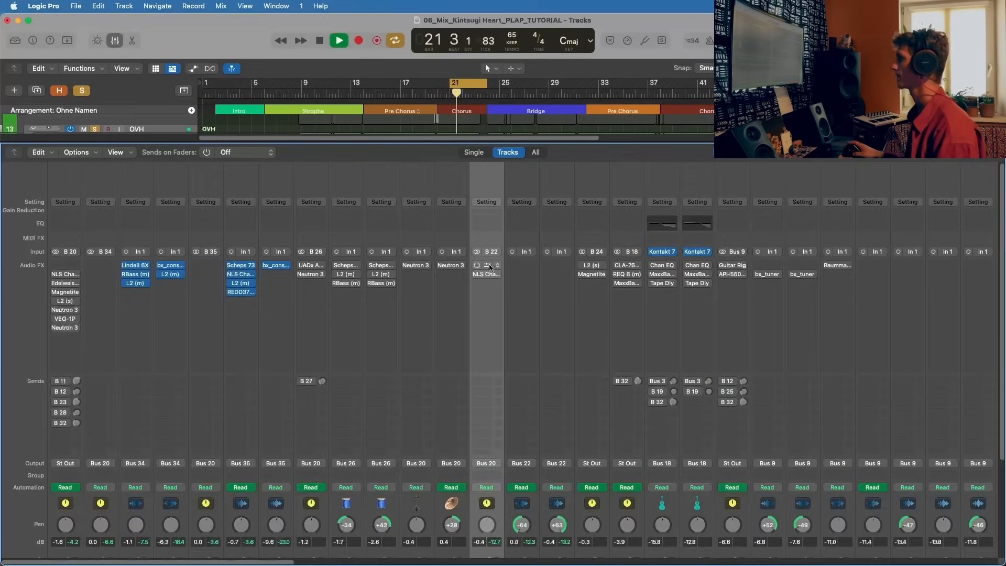
scroll(496, 255, "down", 5)
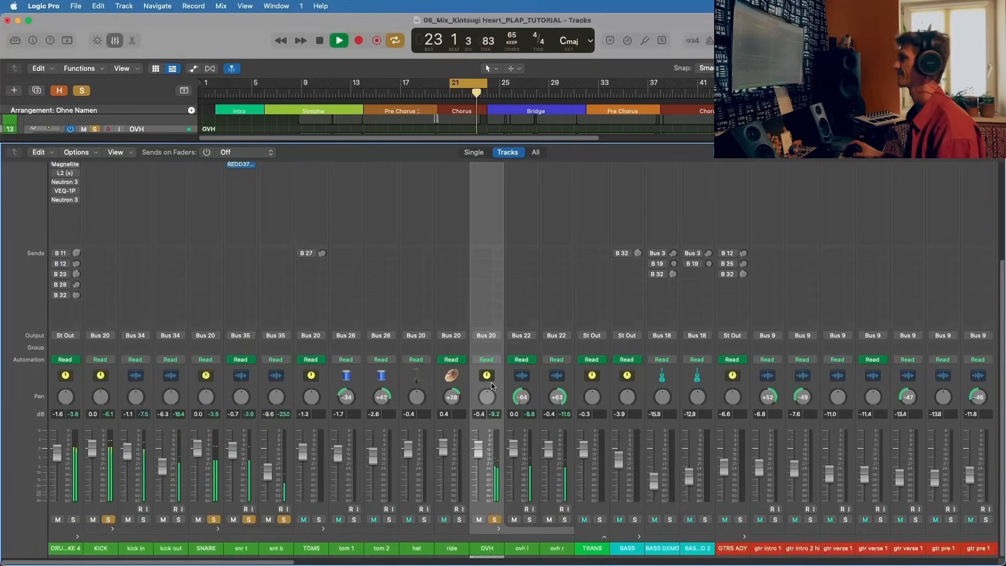
key("space")
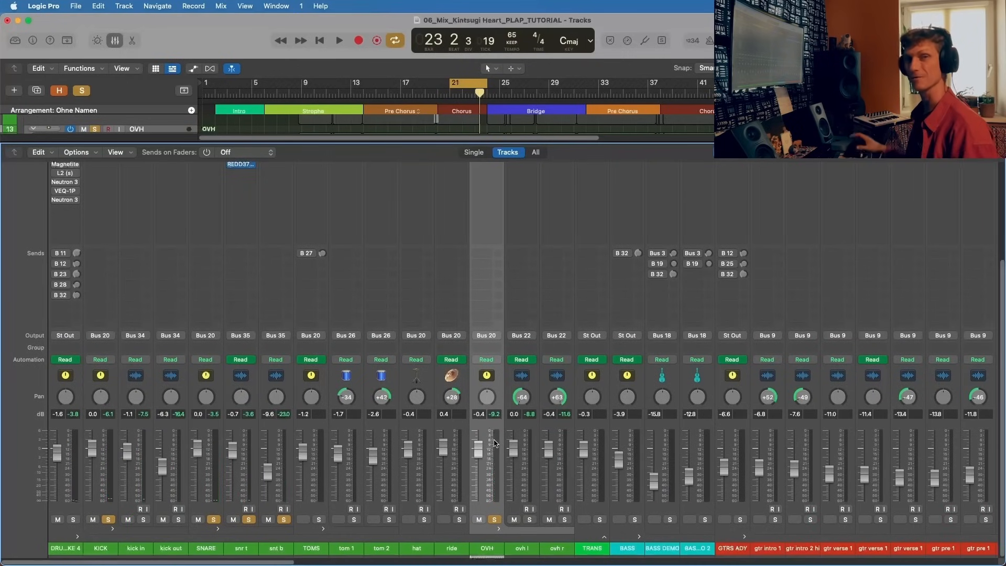
Step: Open and activate Magma Lil Tube (m) on OVH, close its window, and play the soloed drums briefly
scroll(454, 341, "up", 5)
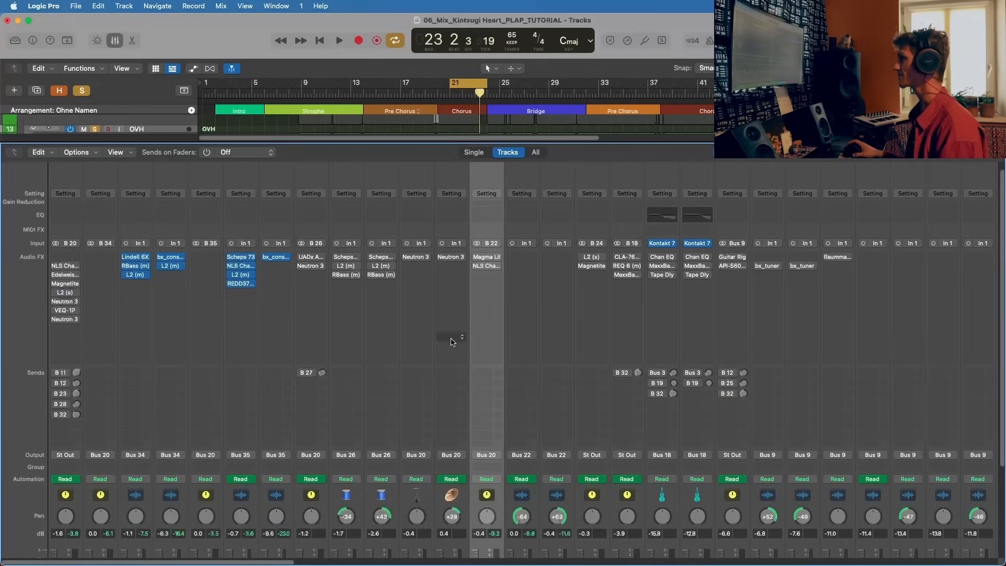
left_click(490, 258)
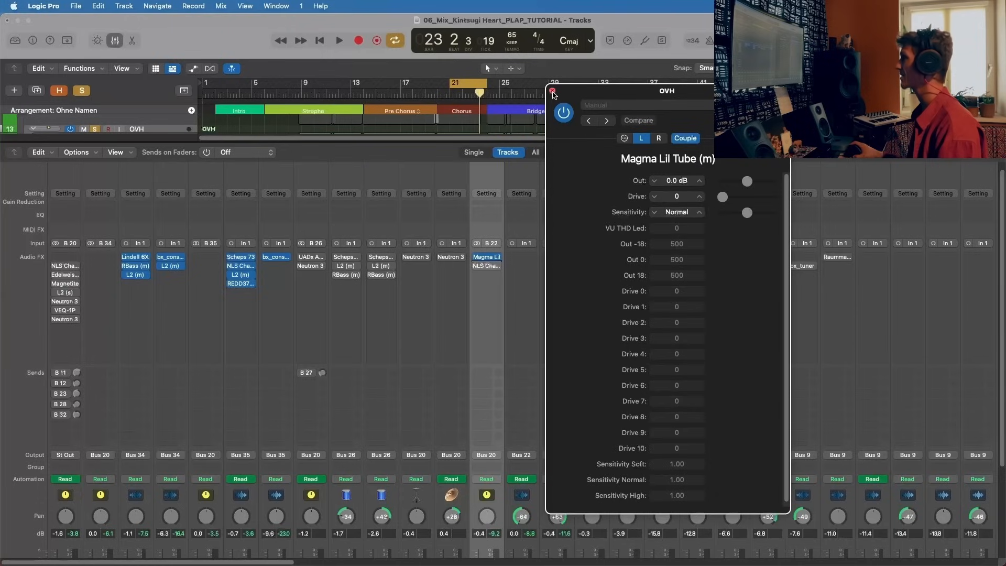
left_click(552, 92)
key("space")
scroll(490, 266, "down", 4)
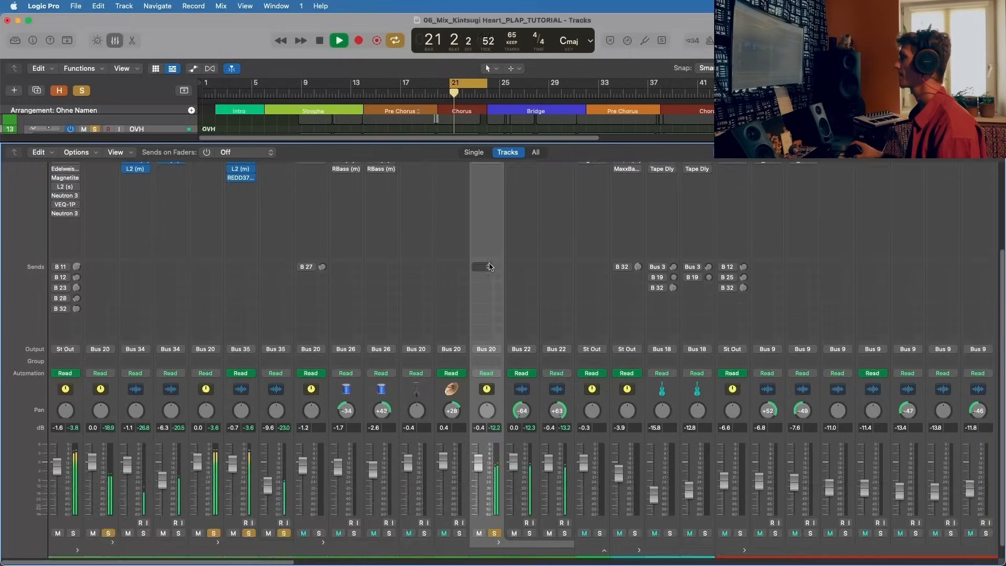
scroll(490, 266, "up", 3)
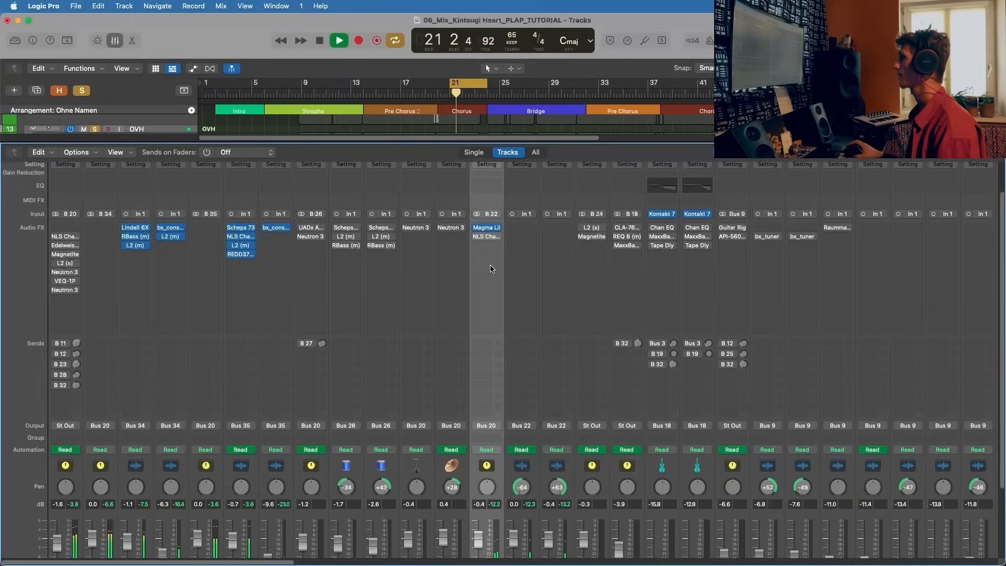
key("space")
Step: Insert the Waves Magma Lil Tube (s) on OVH, bypass the mono instance, and place the stereo one above it
left_click(488, 229)
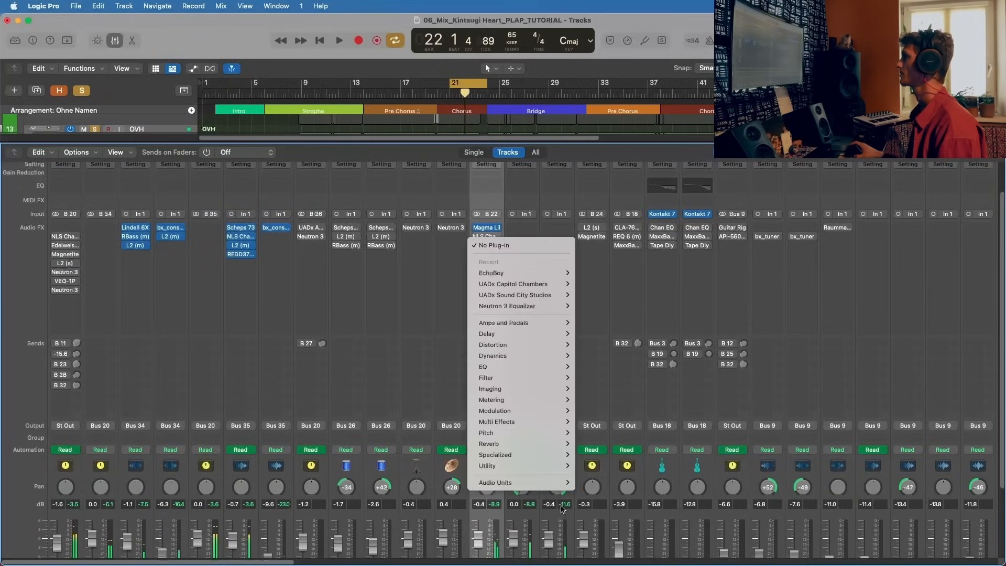
mouse_move(524, 483)
mouse_move(607, 532)
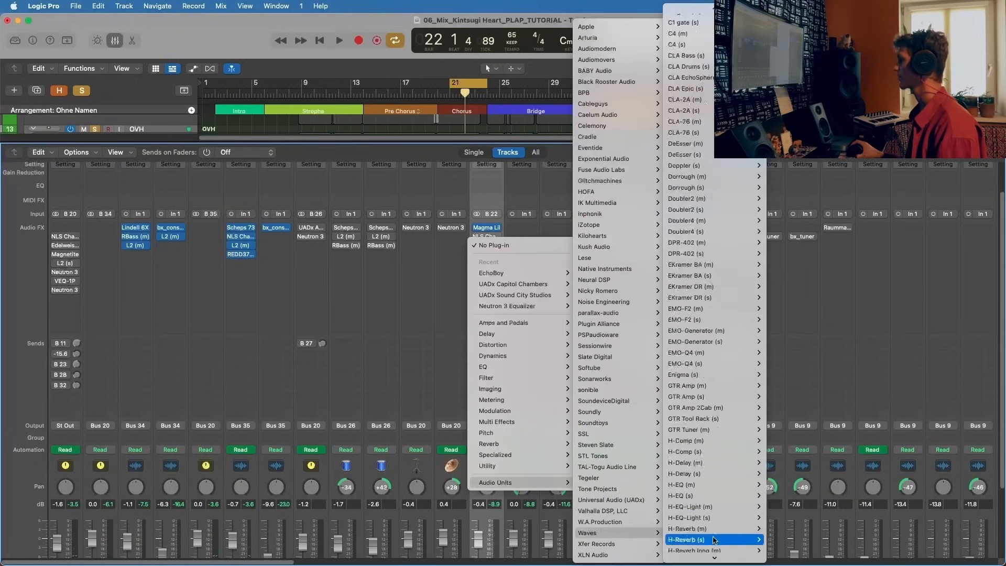
scroll(714, 252, "down", 15)
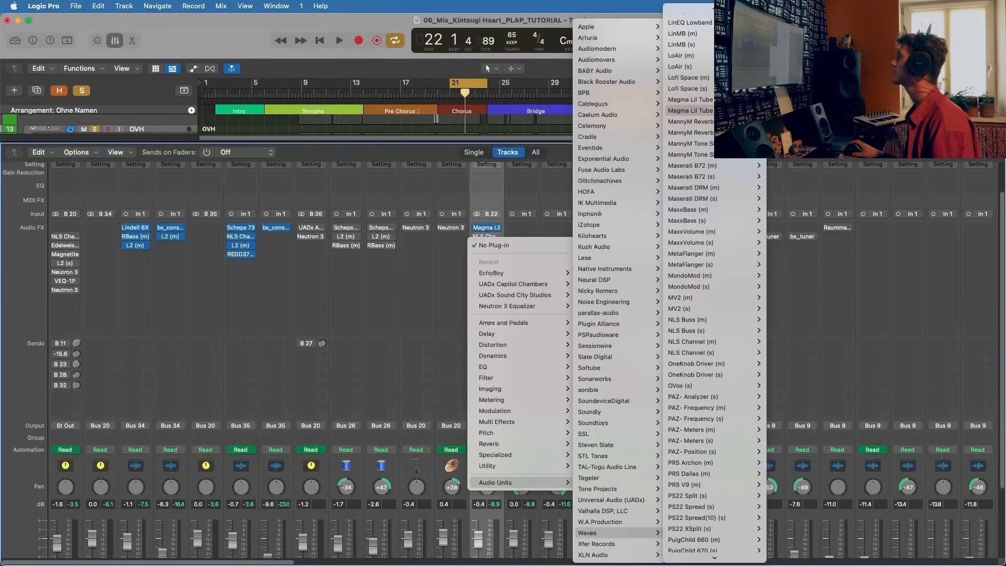
left_click(734, 110)
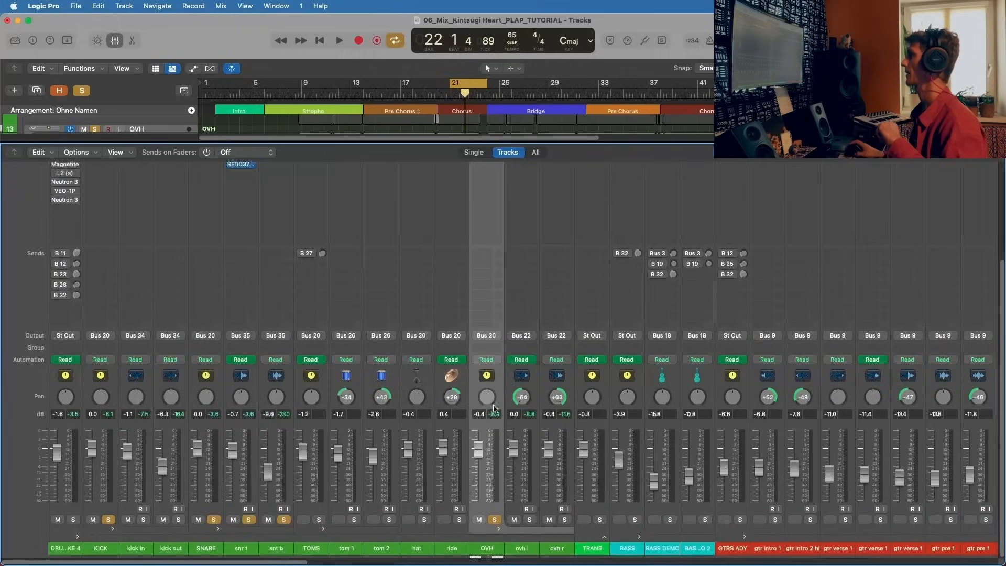
left_click(477, 265)
left_click_drag(487, 283, 491, 266)
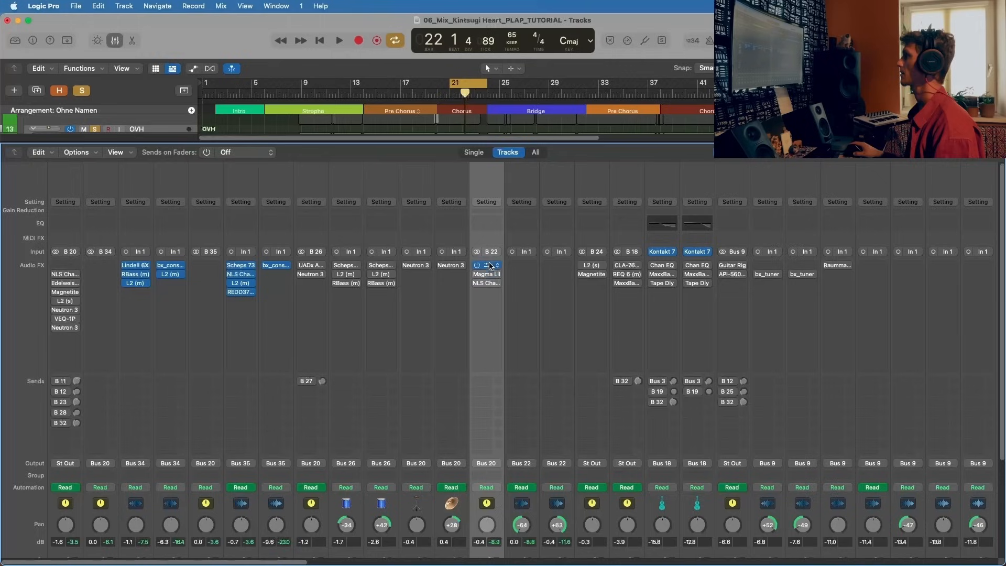
Step: Open Magma Lil Tube (s) on OVH, raise its drive to about 3.5 during playback, and close it
left_click(485, 268)
key("space")
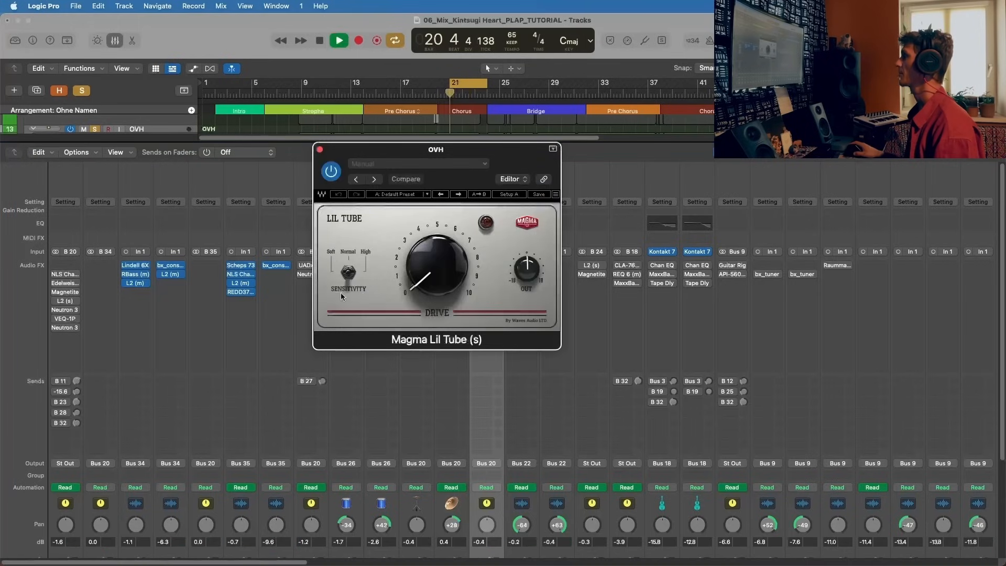
left_click_drag(436, 265, 436, 245)
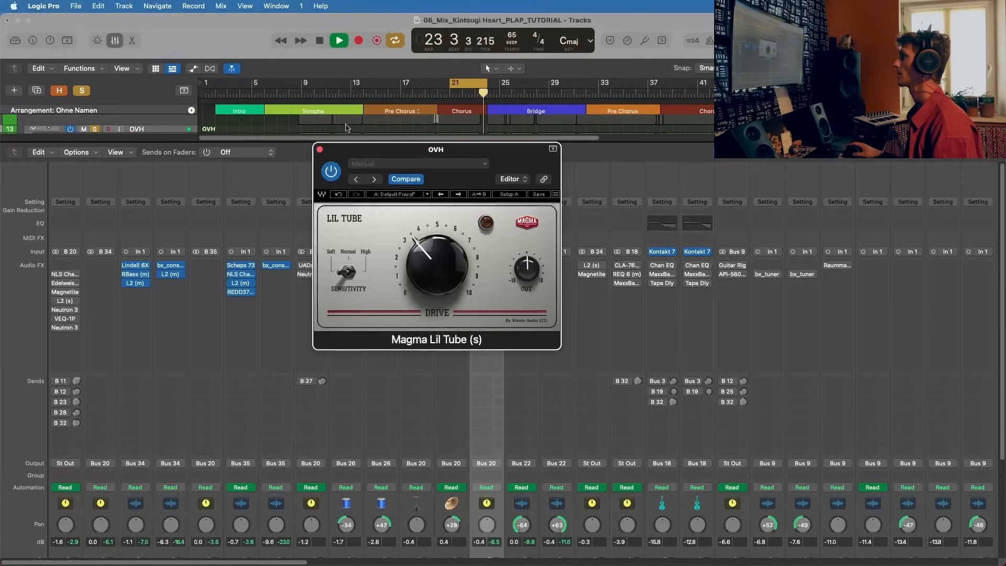
left_click(320, 150)
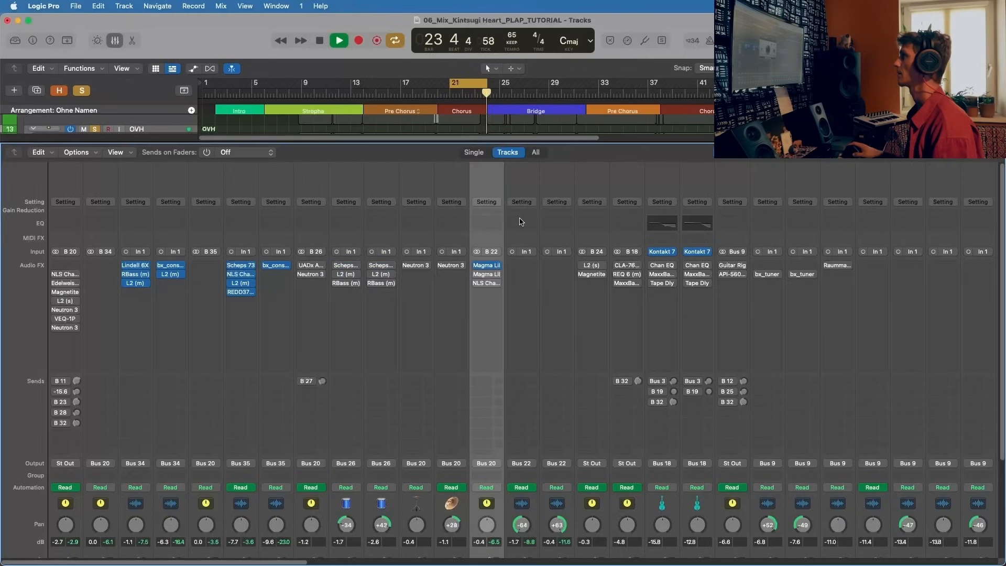
Step: Shorten the cycle range to end at about bar 23, and review the Magma Lil Tube (s) drive setting on OVH with playback stopped
left_click_drag(487, 84, 478, 85)
left_click(487, 265)
key("space")
left_click_drag(421, 150, 378, 150)
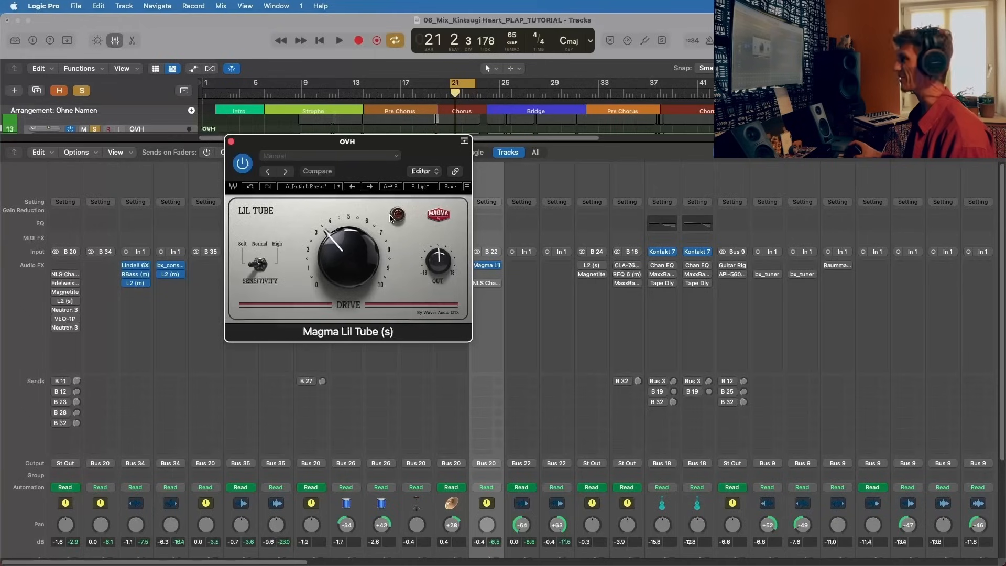
left_click_drag(359, 146, 394, 152)
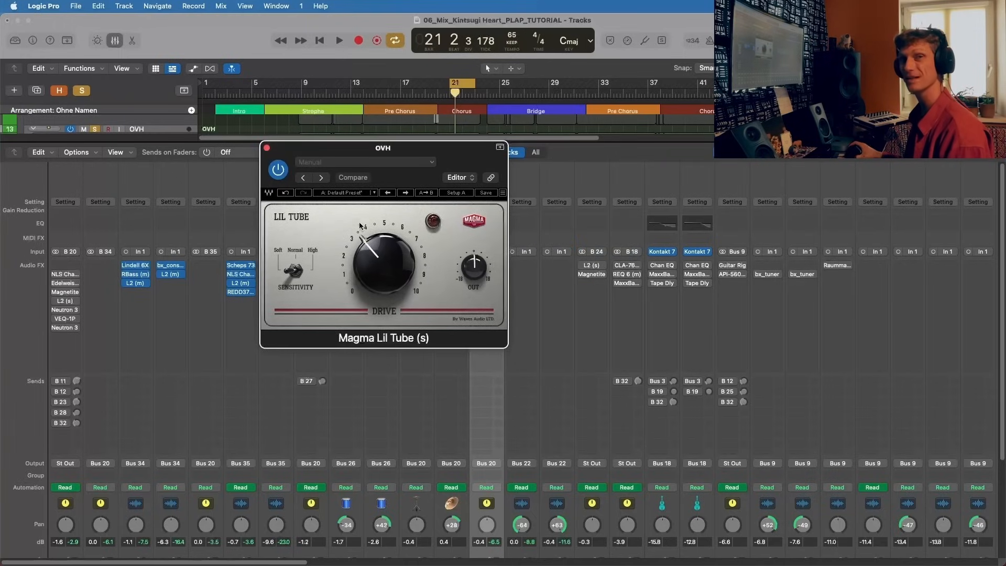
left_click(267, 146)
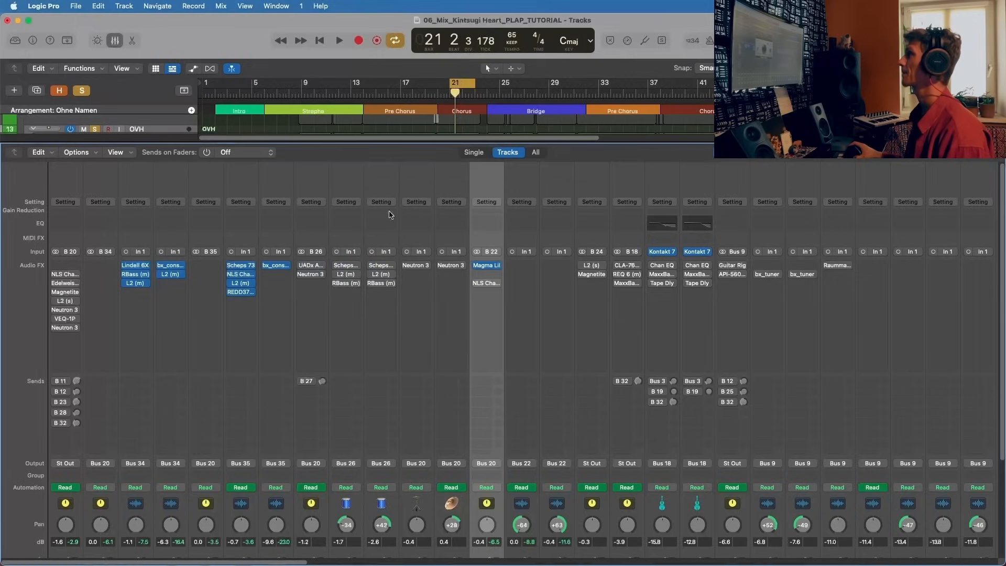
Step: Move NLS Channel (s) on OVH directly below Magma Lil Tube (s), open it, and activate it
left_click_drag(486, 275, 487, 274)
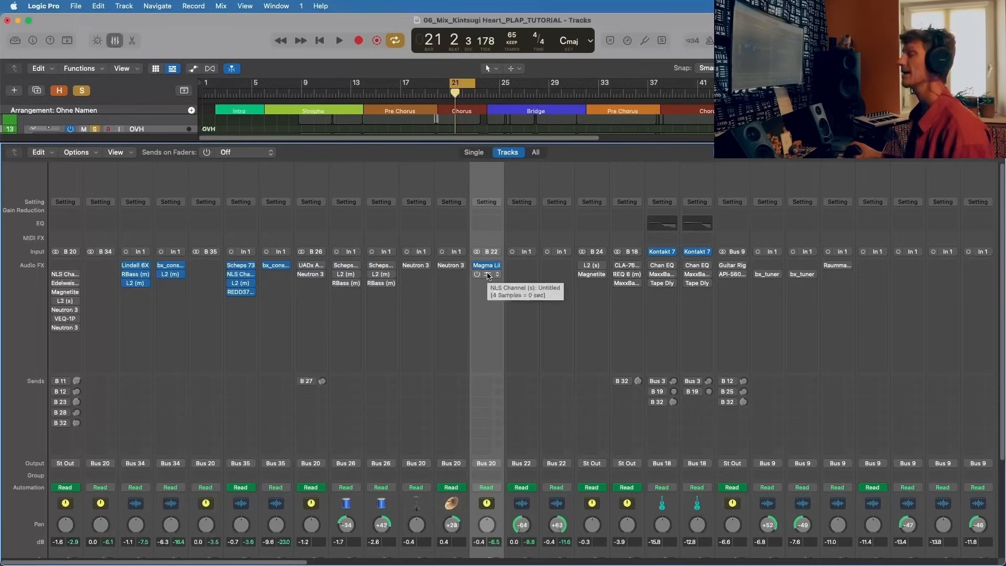
left_click(488, 276)
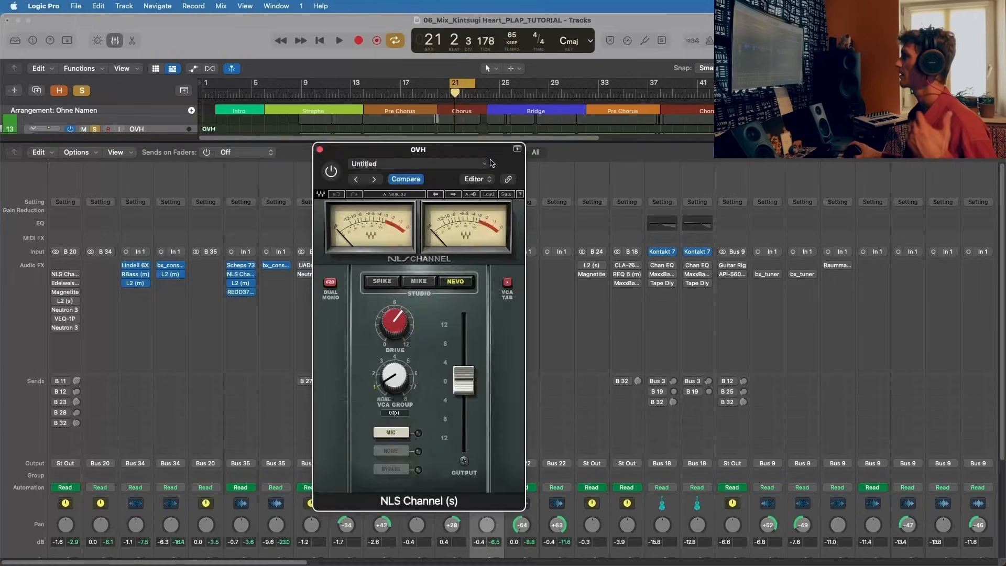
left_click(483, 276)
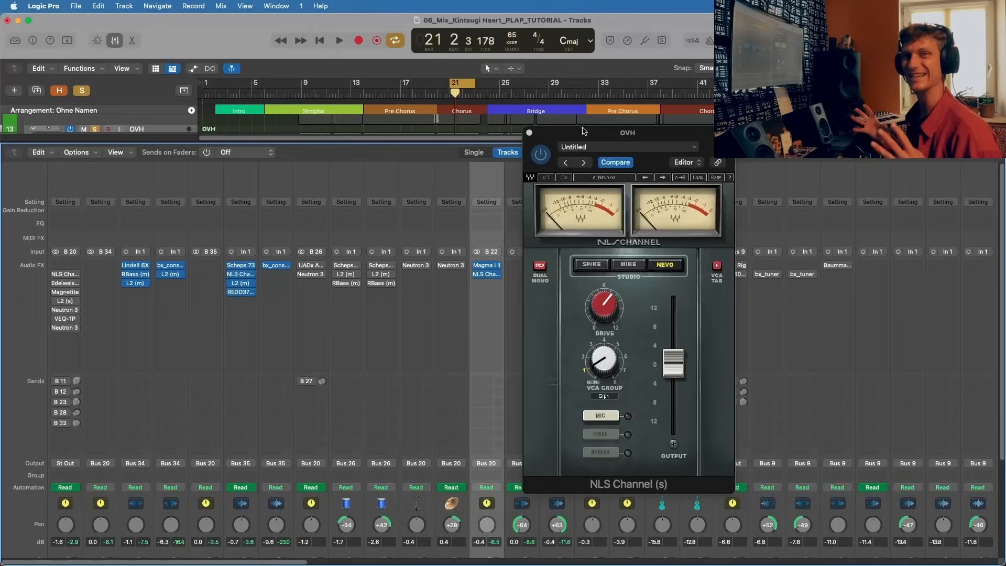
Step: Play the soloed drums, compare NLS Channel (s) on OVH bypassed and active, stop playback, and close its window
key("space")
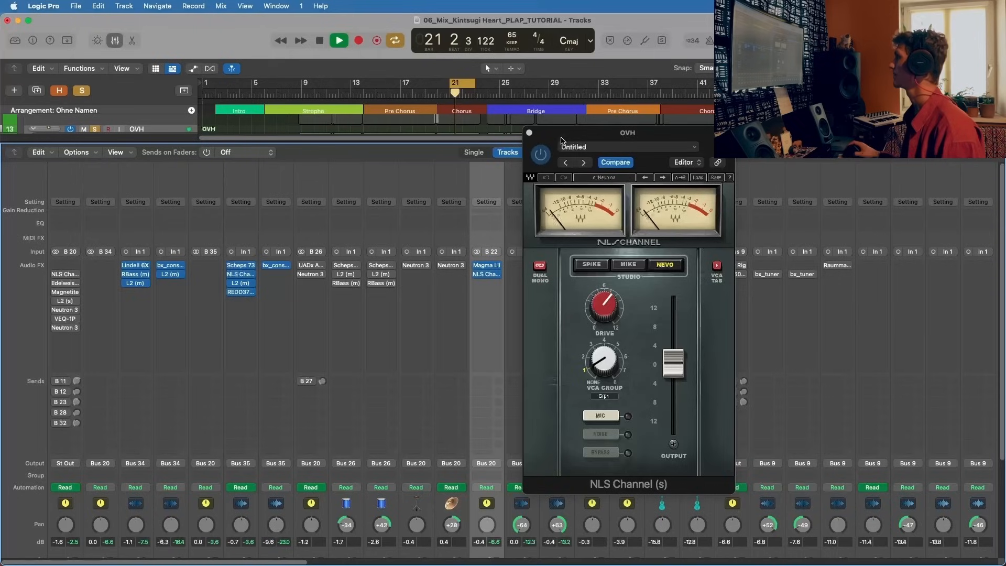
left_click_drag(543, 134, 554, 128)
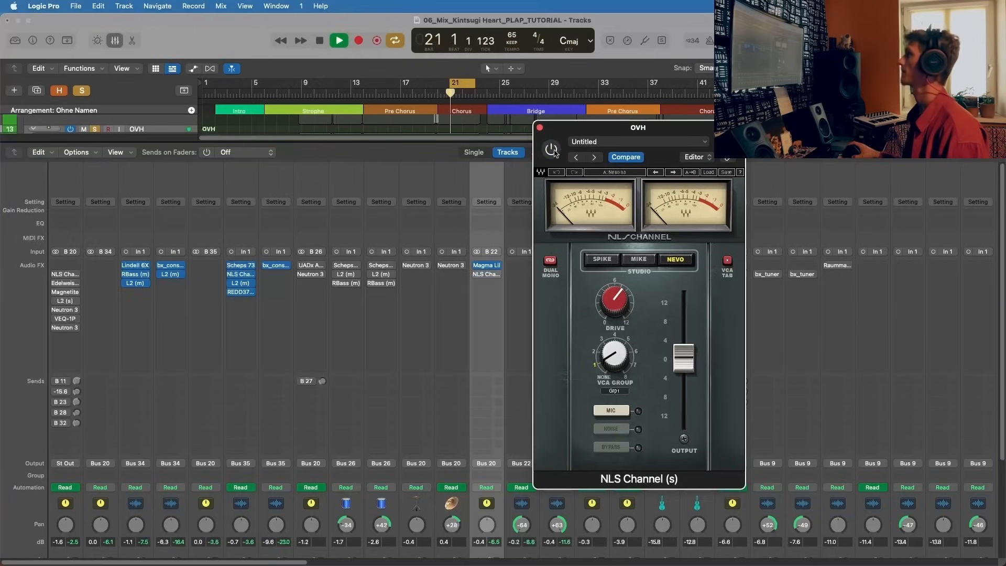
left_click(554, 151)
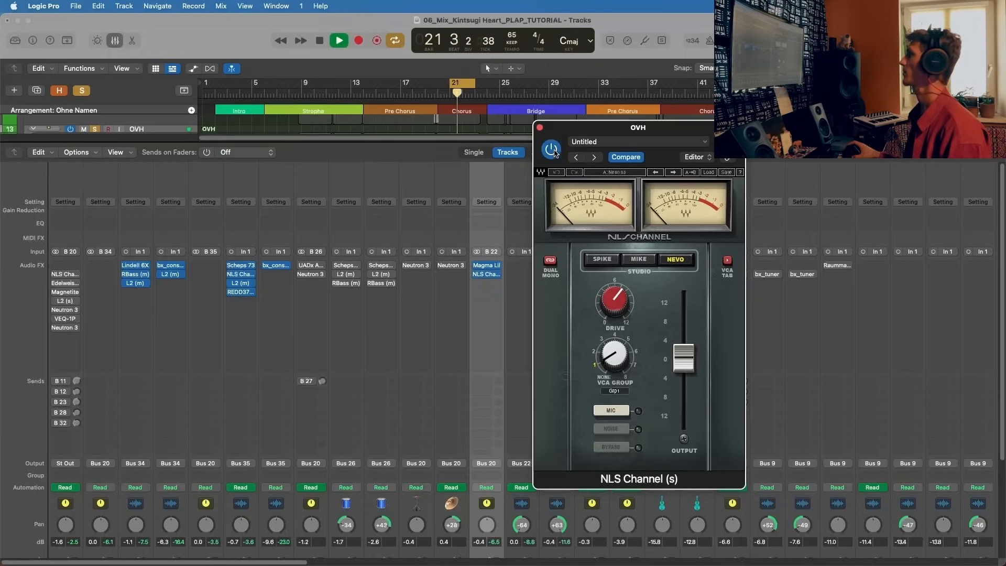
key("space")
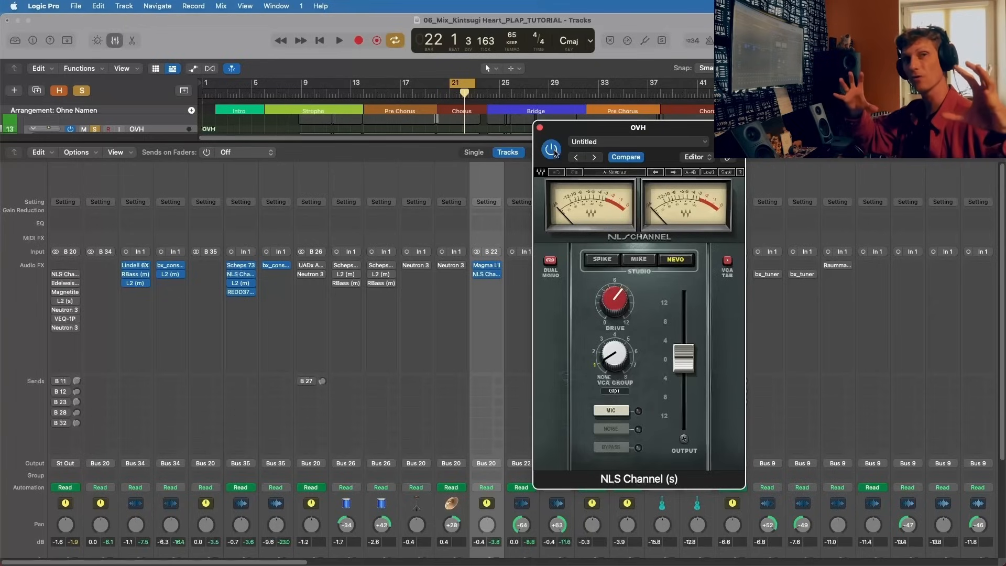
left_click(540, 129)
Step: Turn off the solos on the kick and snare channels, leaving only OVH soloed
scroll(321, 336, "down", 5)
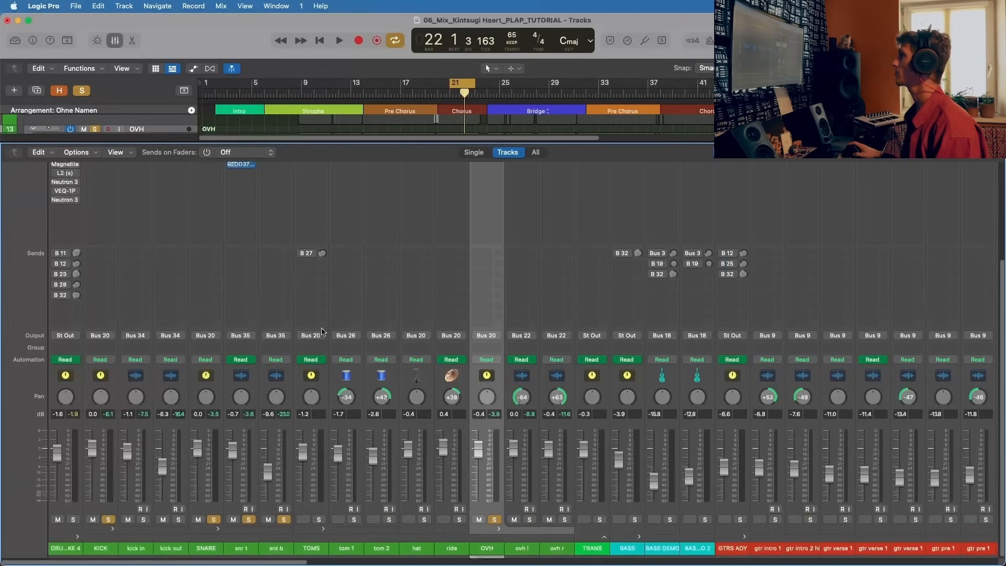
left_click(249, 519)
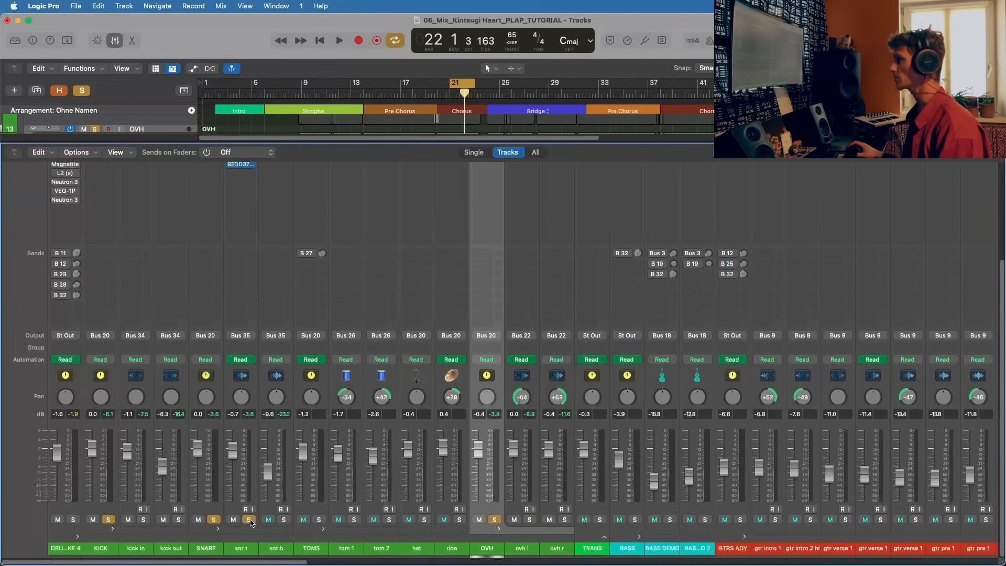
left_click(107, 519)
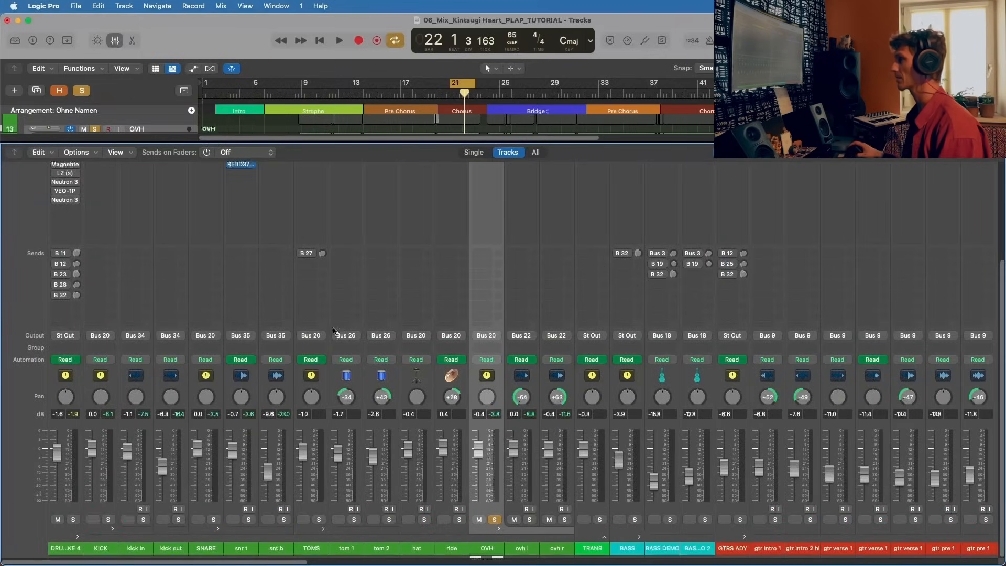
Step: Play OVH alone and compare it with Magma Lil Tube (s) and NLS Channel (s) both bypassed and both active
key("space")
scroll(512, 317, "up", 5)
mouse_move(478, 266)
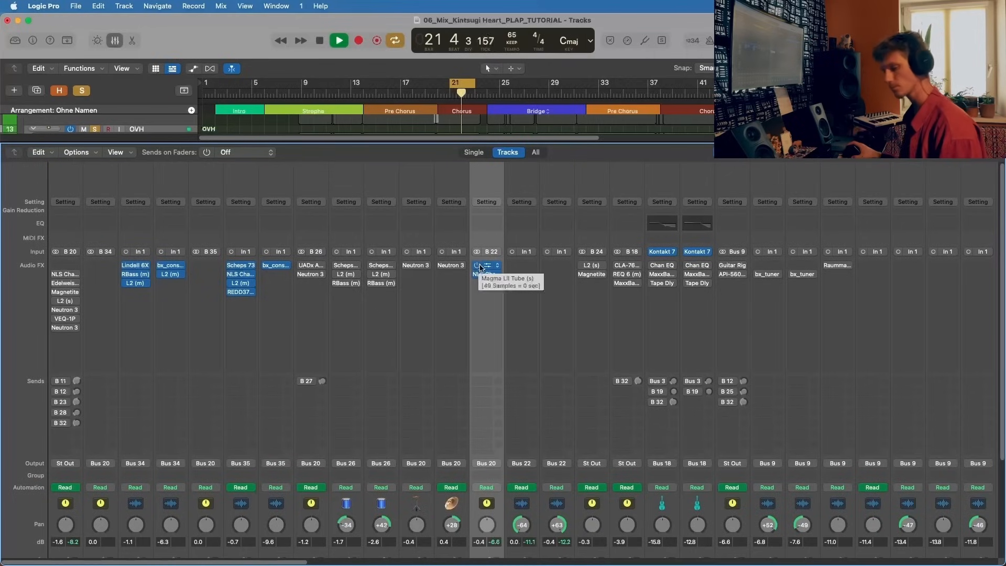
left_click(478, 265)
left_click(478, 274)
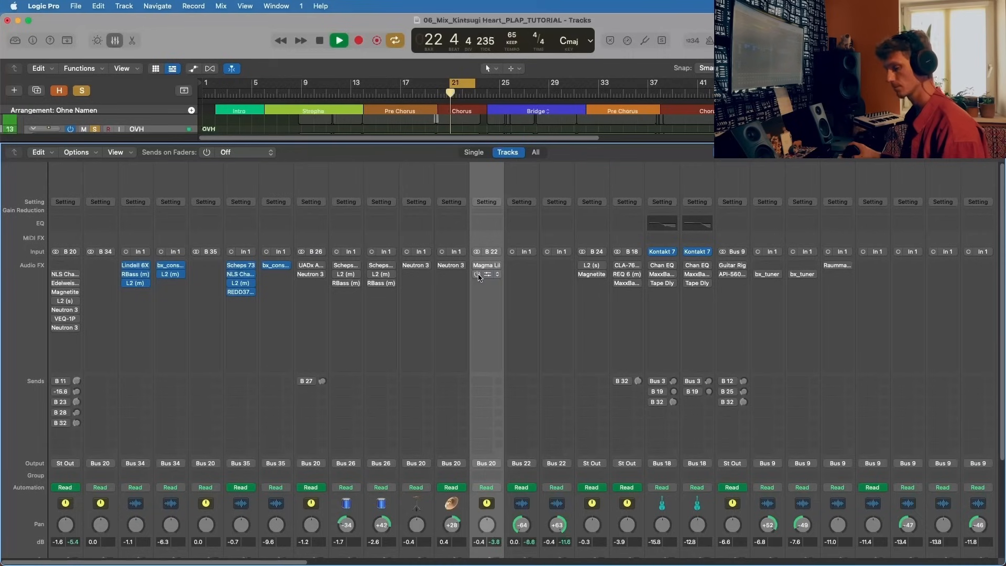
left_click(477, 274)
left_click(478, 265)
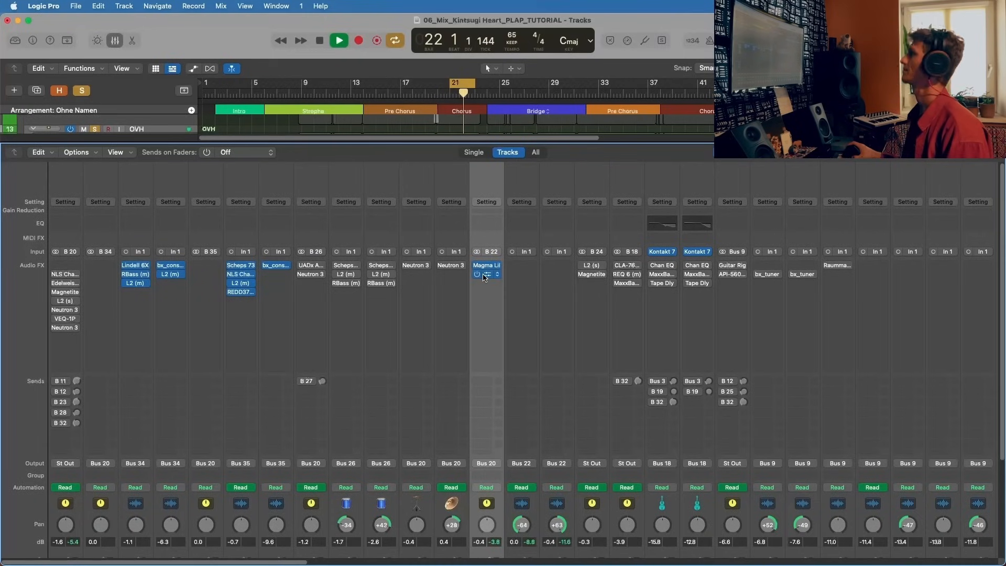
left_click(485, 275)
left_click(541, 132)
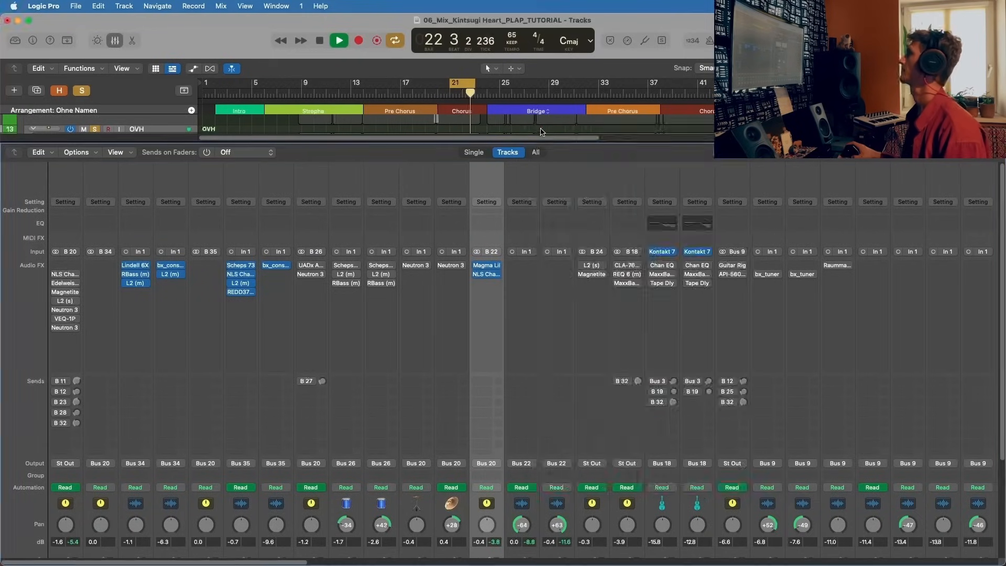
key("space")
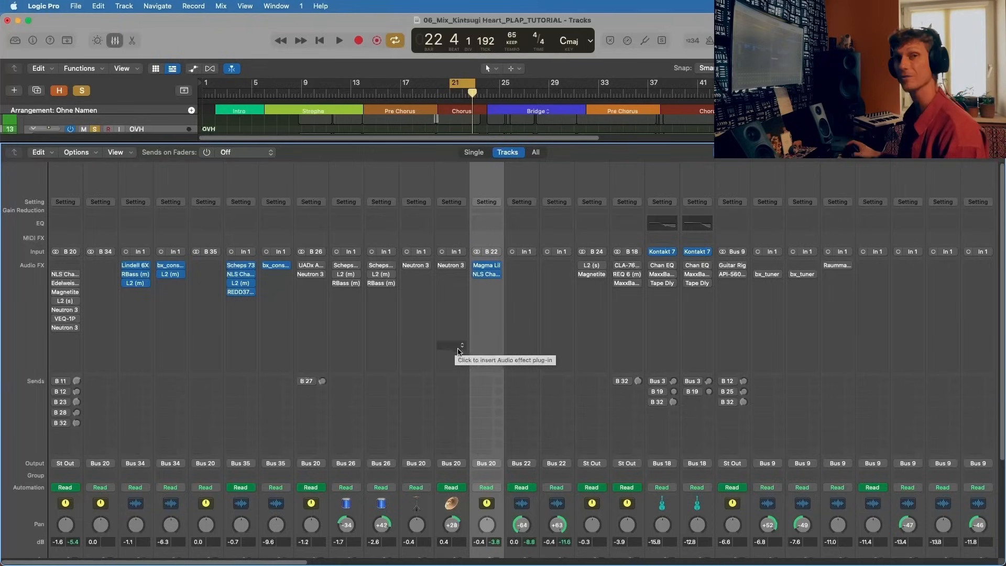
Step: Solo KICK and SNARE again alongside OVH, and start playback
scroll(438, 318, "down", 5)
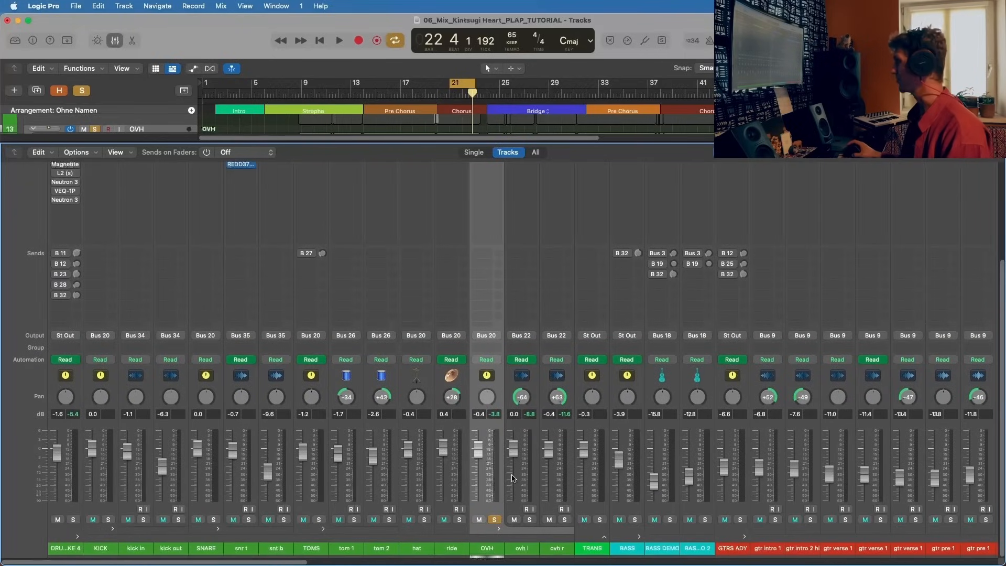
left_click(108, 520)
left_click(213, 519)
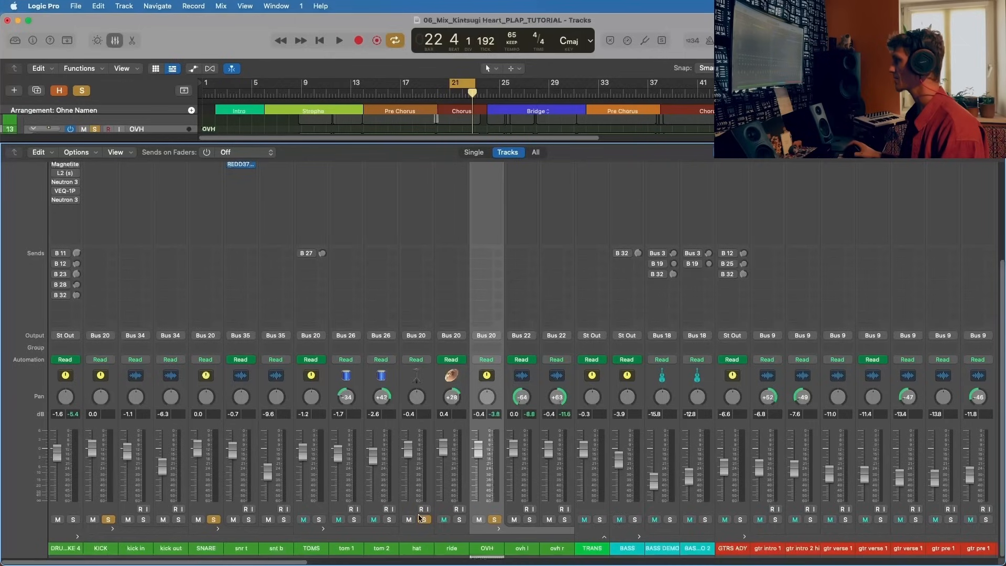
key("space")
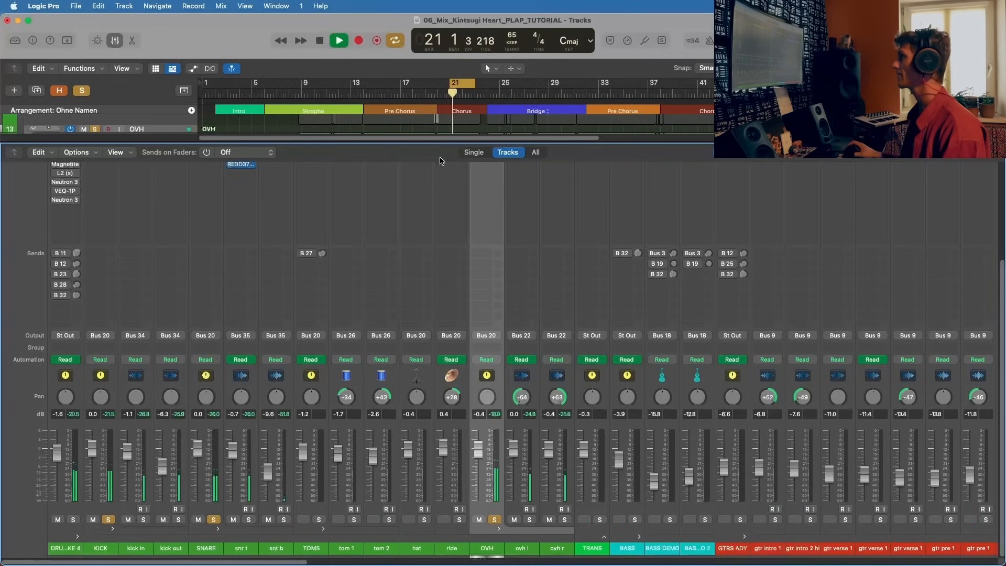
Step: Enlarge the tracks area above the mixer to show the hat regions, and solo the hat channel during playback
left_click_drag(438, 147, 432, 295)
scroll(152, 197, "down", 9)
scroll(151, 205, "up", 10)
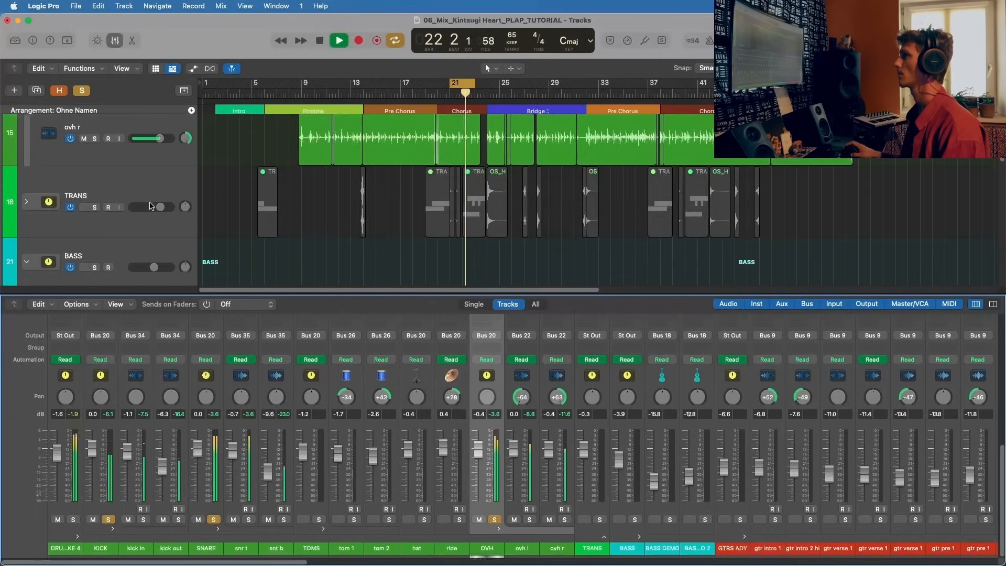
scroll(151, 205, "up", 3)
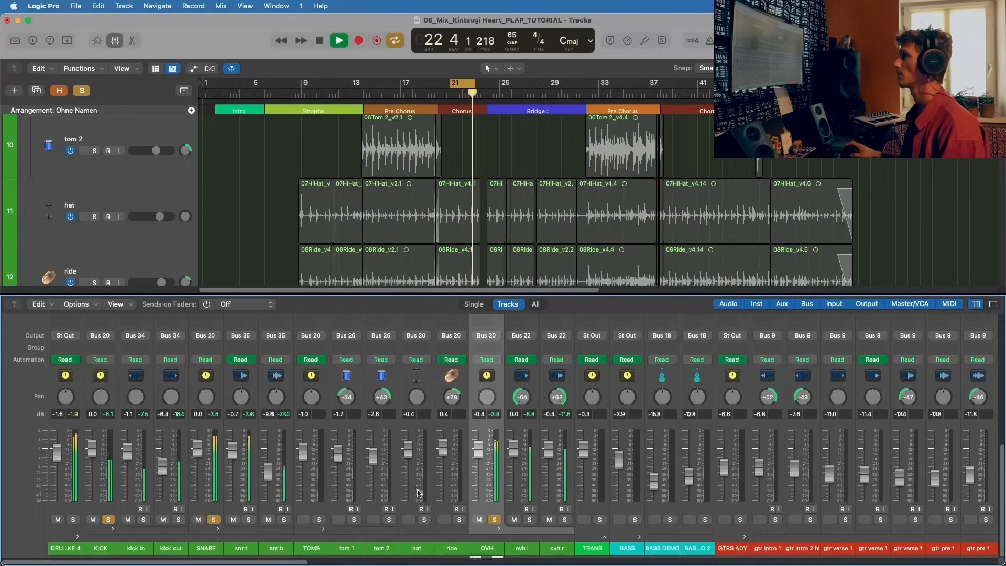
left_click(425, 519)
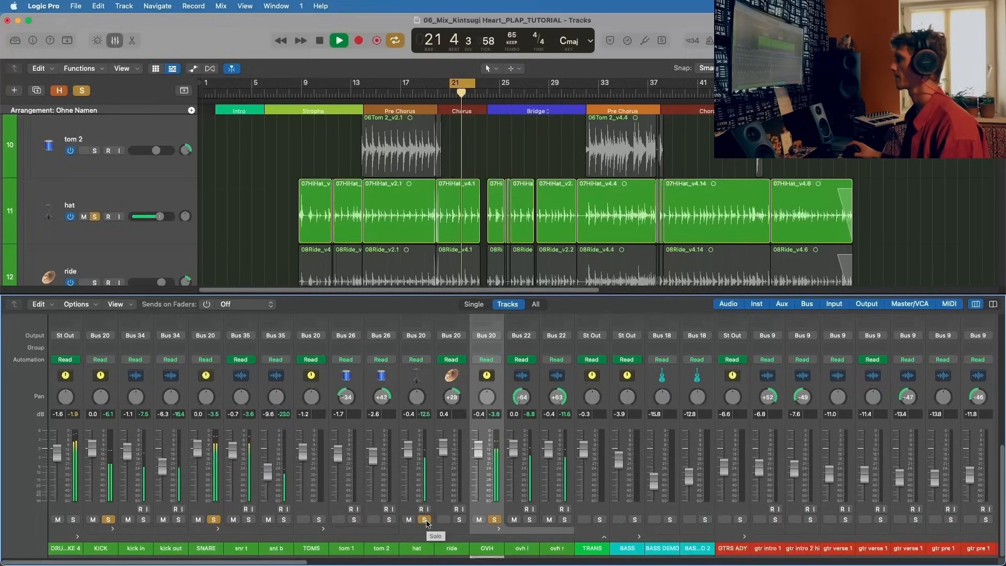
Step: Activate and open the Neutron 3 Equalizer on the hat channel, and stop playback
scroll(418, 410, "up", 2)
scroll(418, 410, "up", 5)
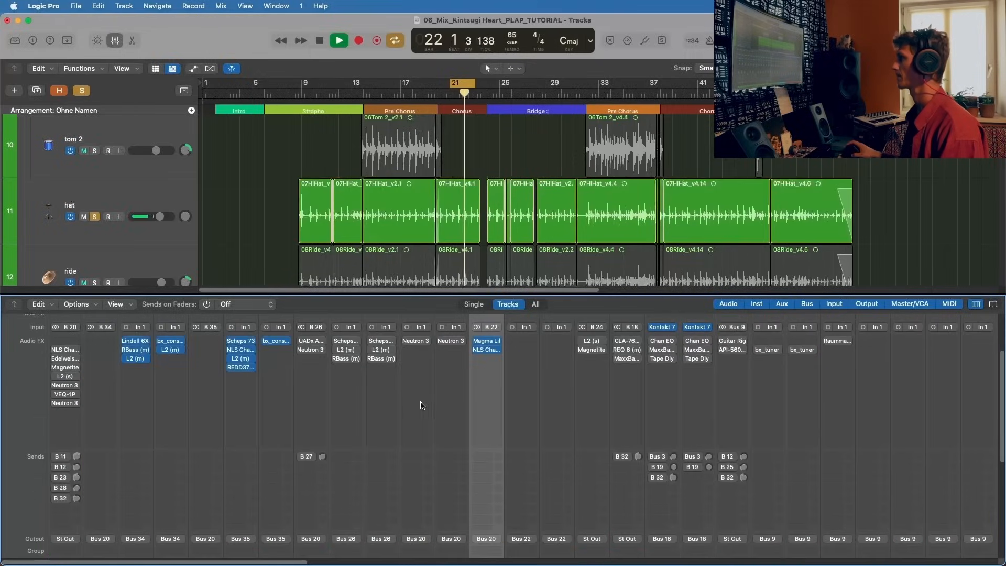
left_click(419, 342)
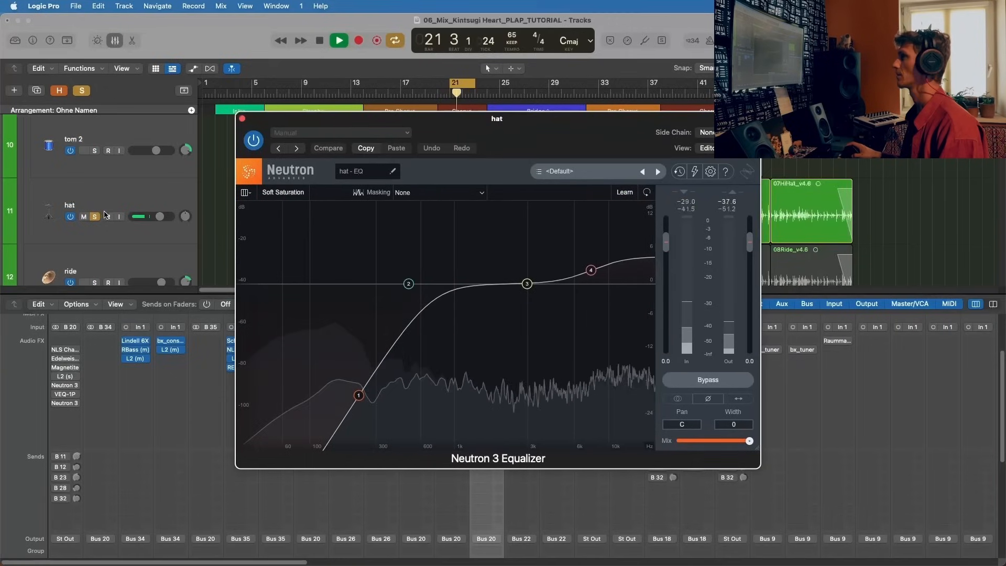
key("space")
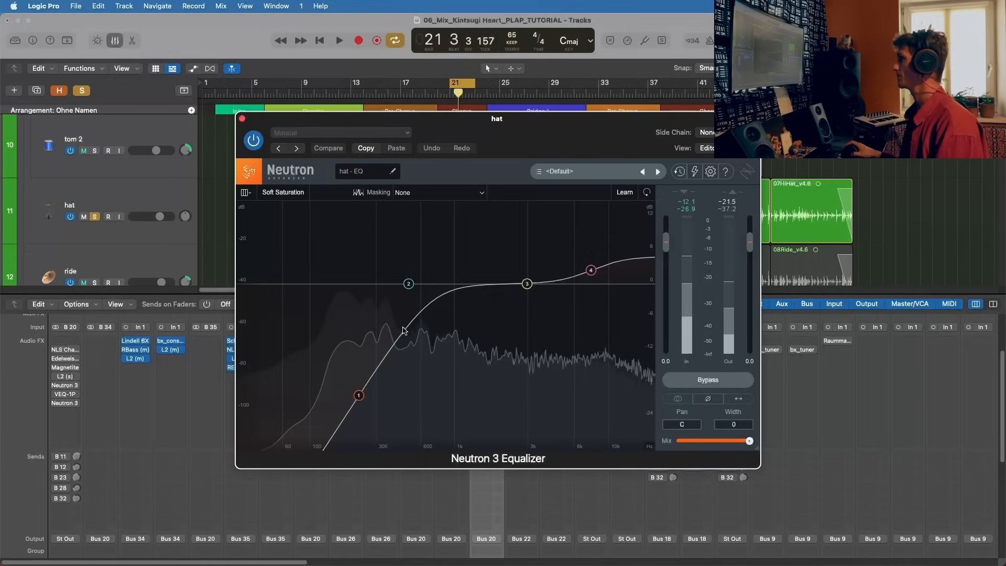
Step: Examine the low-shelf and high-shelf bands of the hat's Neutron 3 Equalizer, and close its window
left_click(359, 396)
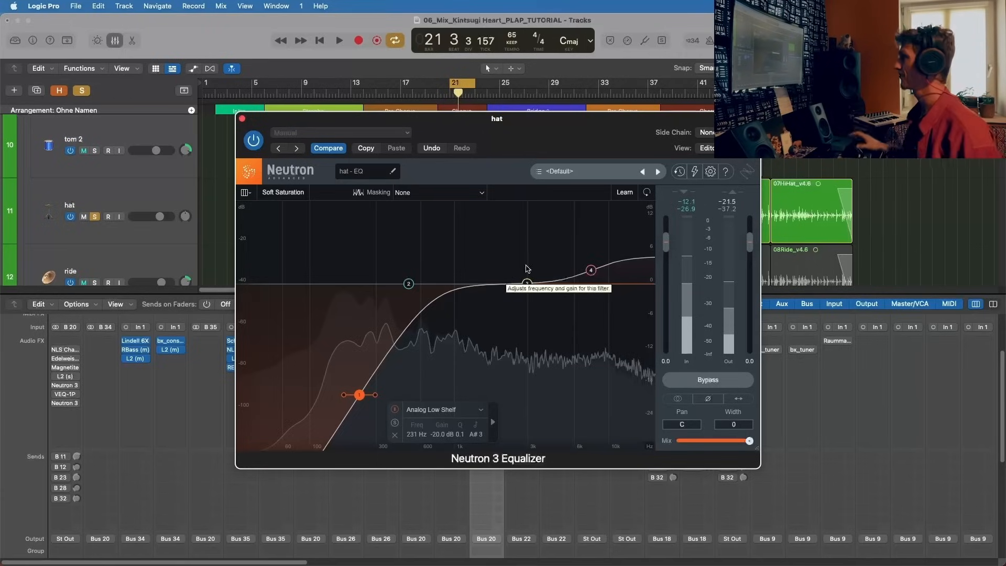
left_click(590, 271)
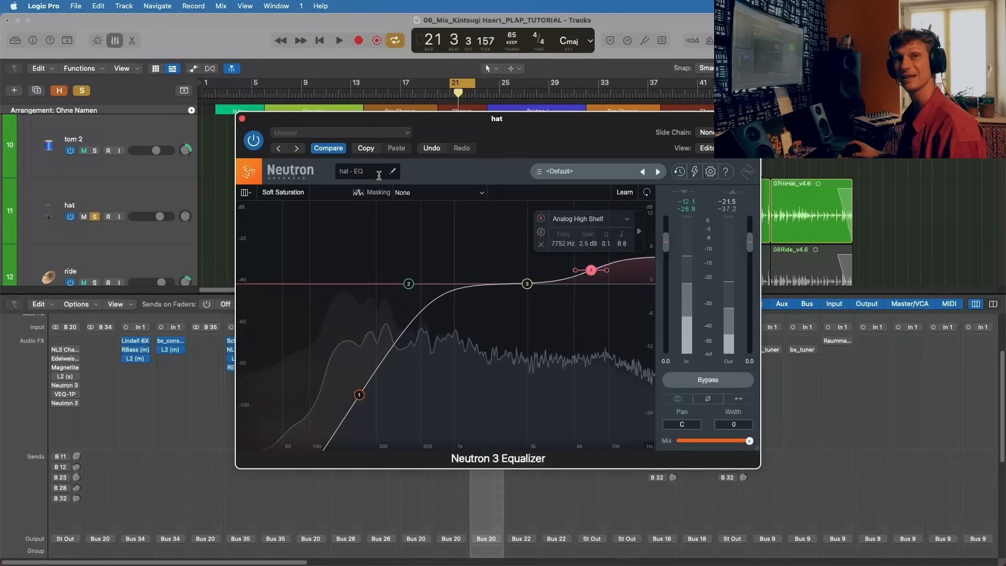
left_click(241, 117)
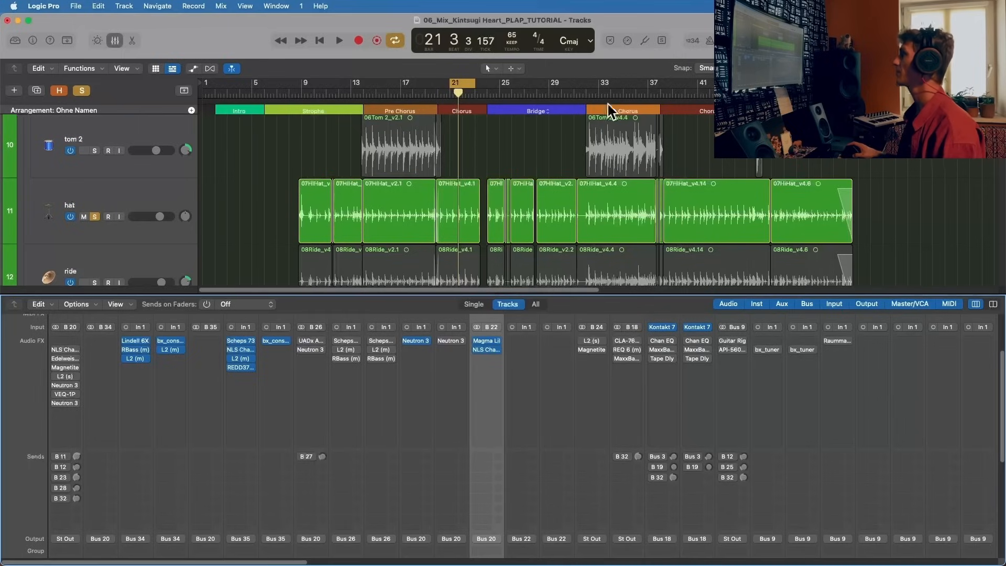
Step: Turn off cycle mode, audition the soloed drums with hat from bar 33, about bar 40 and about bar 47, and stop playback
left_click(603, 87)
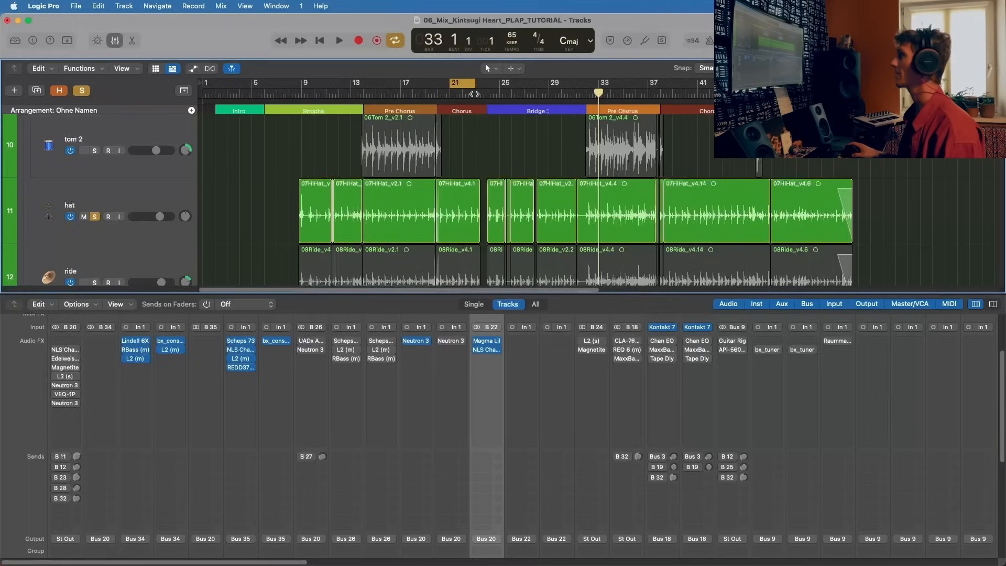
key("c")
key("space")
left_click(690, 94)
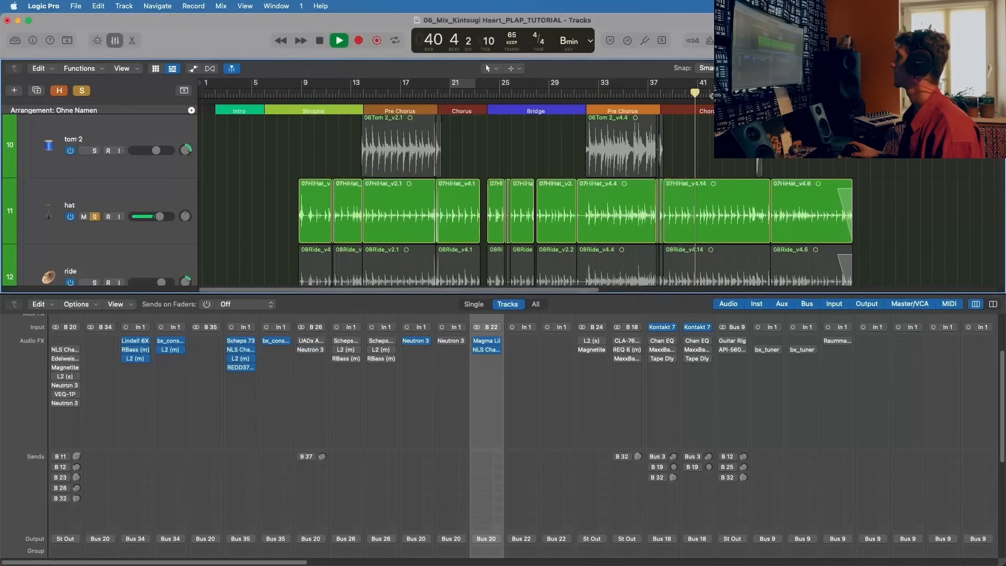
left_click(769, 95)
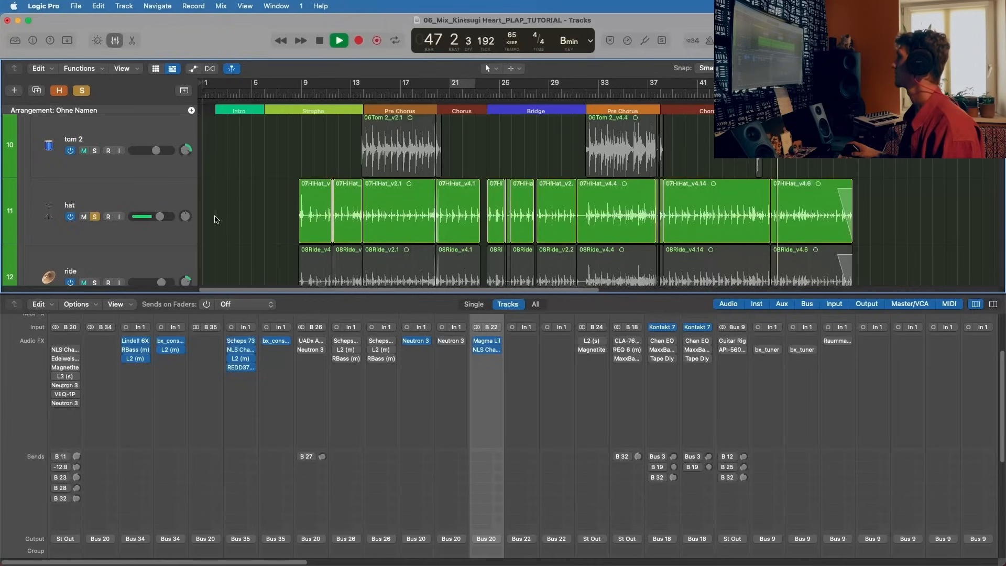
mouse_move(407, 343)
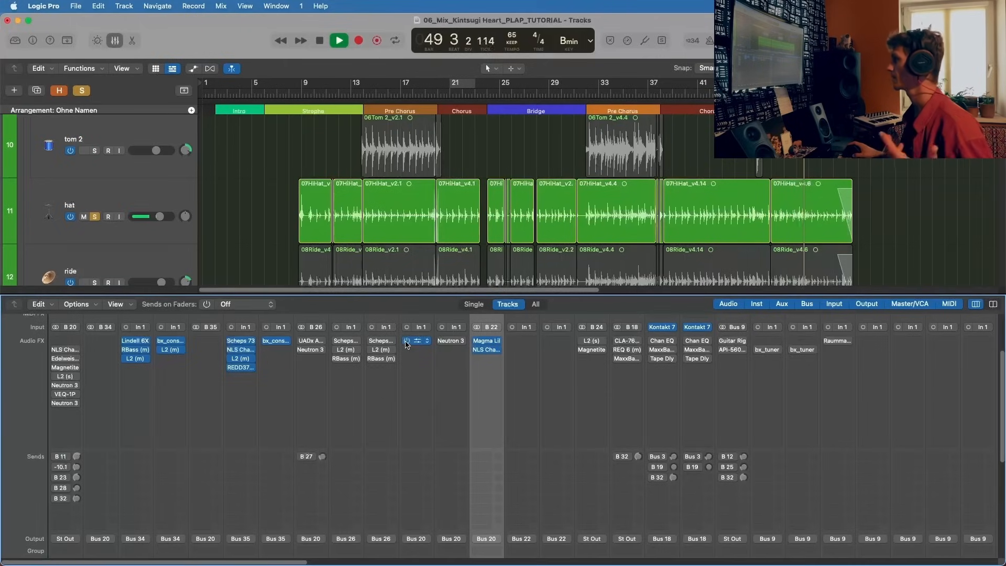
key("space")
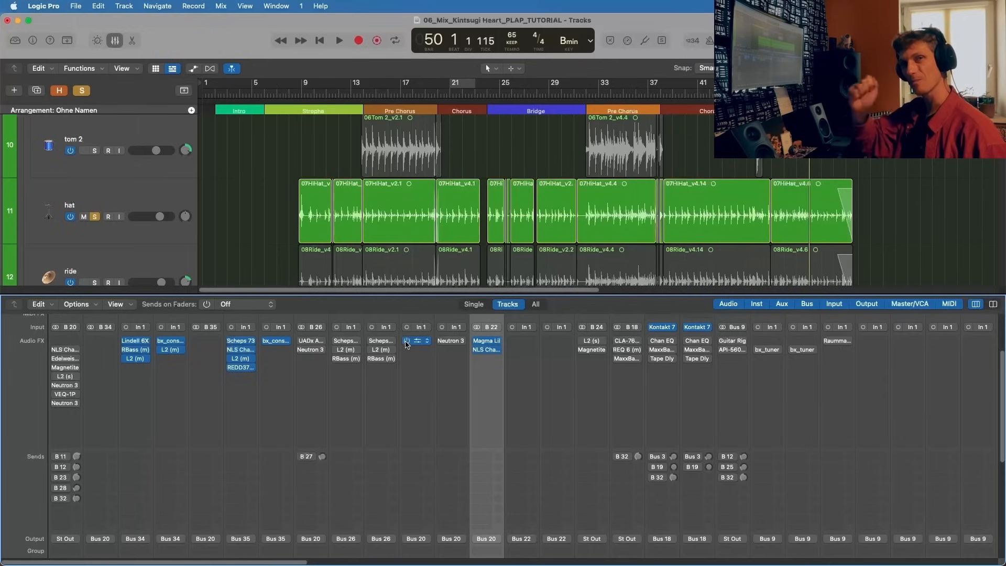
key("space")
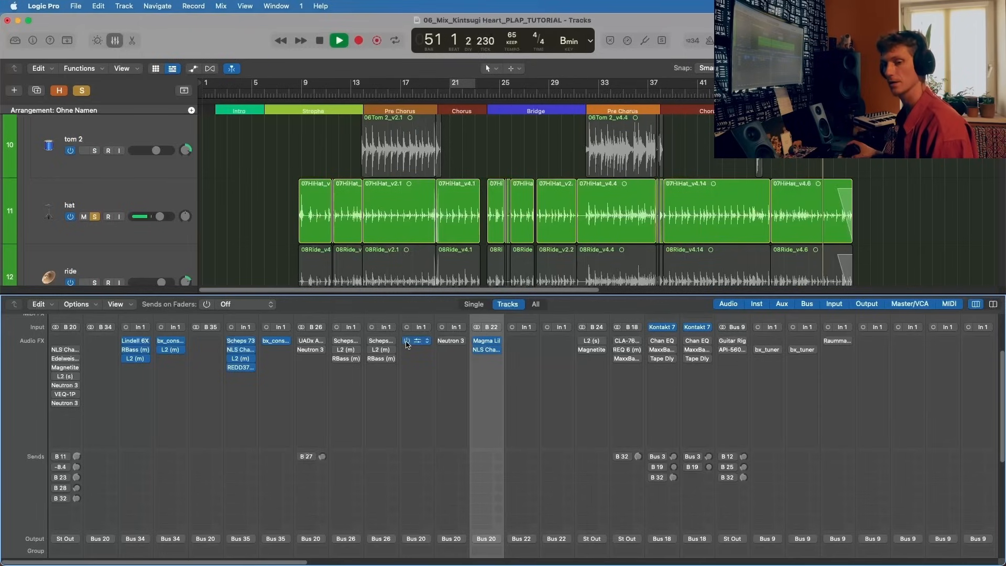
key("space")
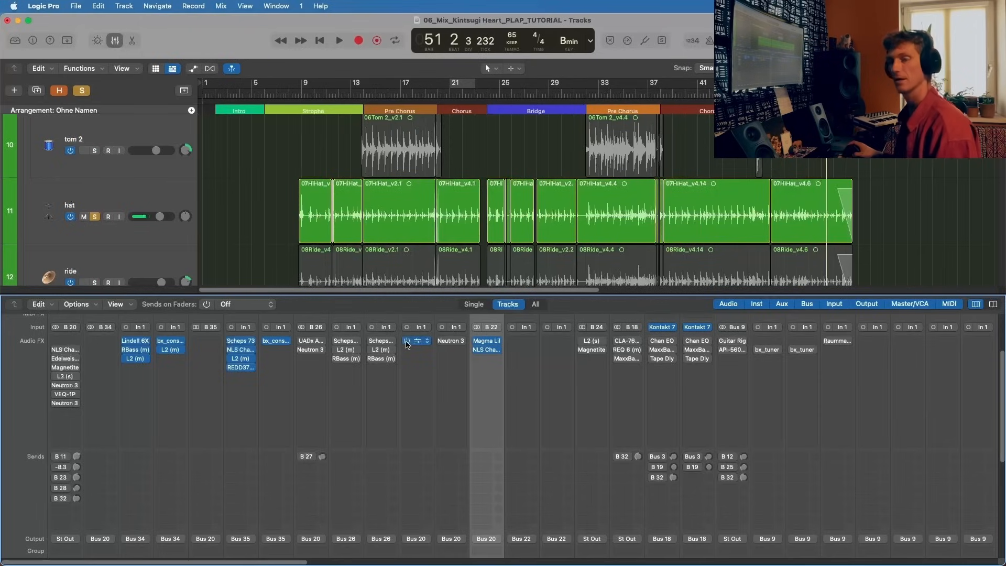
scroll(444, 318, "down", 10)
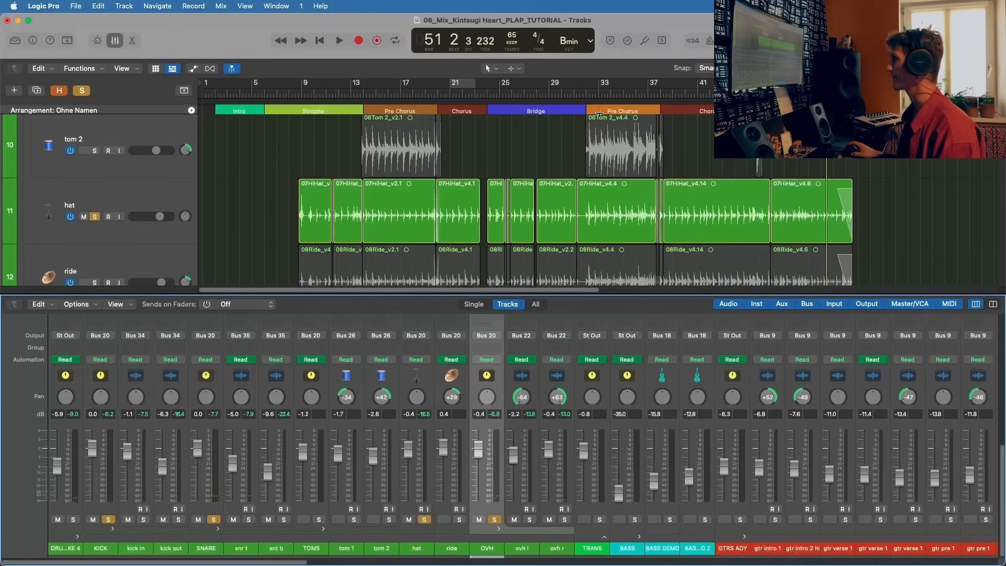
Step: Solo the ride channel and audition it with the other soloed drums from bar 33 and about bar 29
left_click(605, 93)
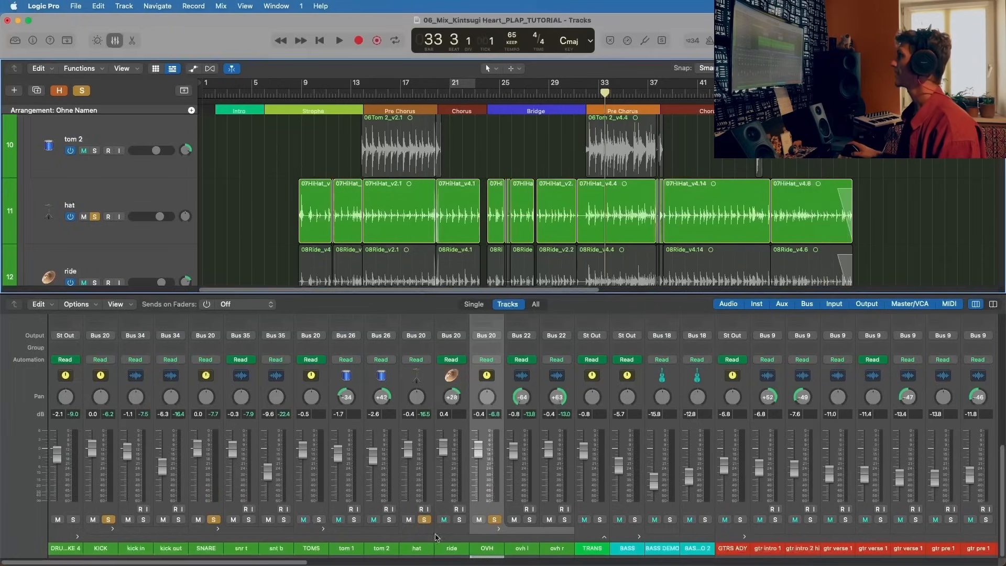
left_click(459, 520)
key("space")
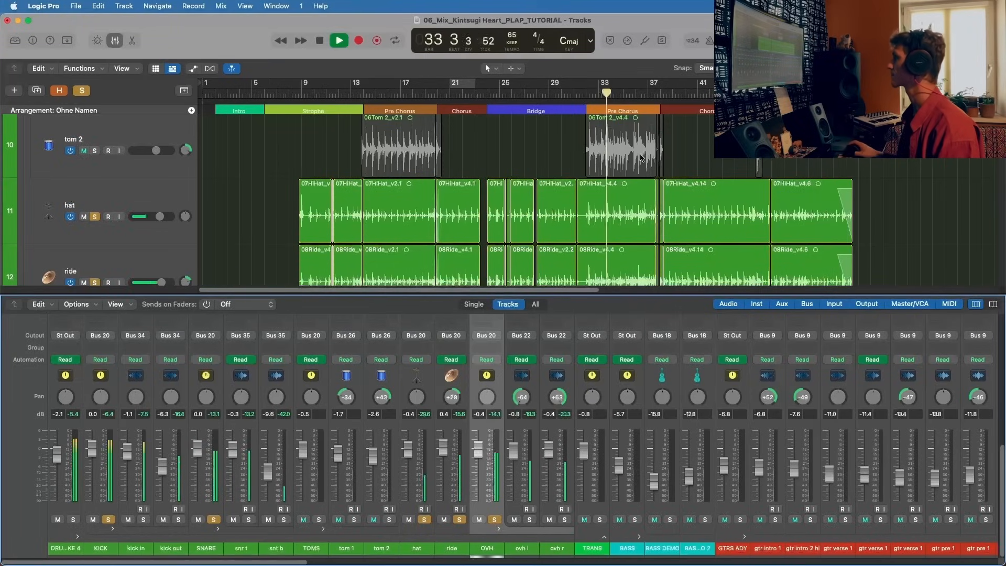
left_click(550, 95)
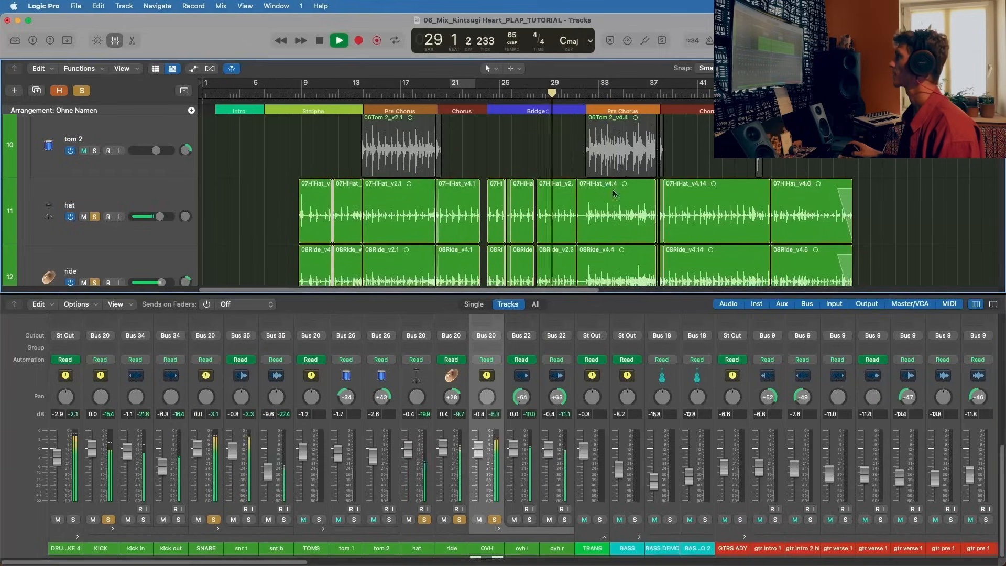
Step: Compare the drums with and without the ride by toggling its solo, replaying from about bar 29, and stop playback with it soloed
left_click(460, 519)
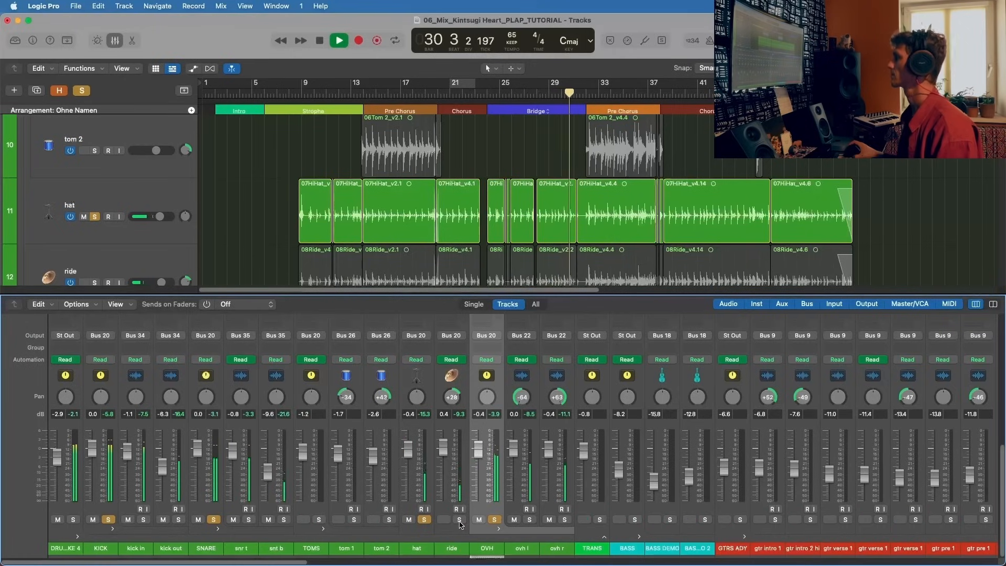
left_click(459, 520)
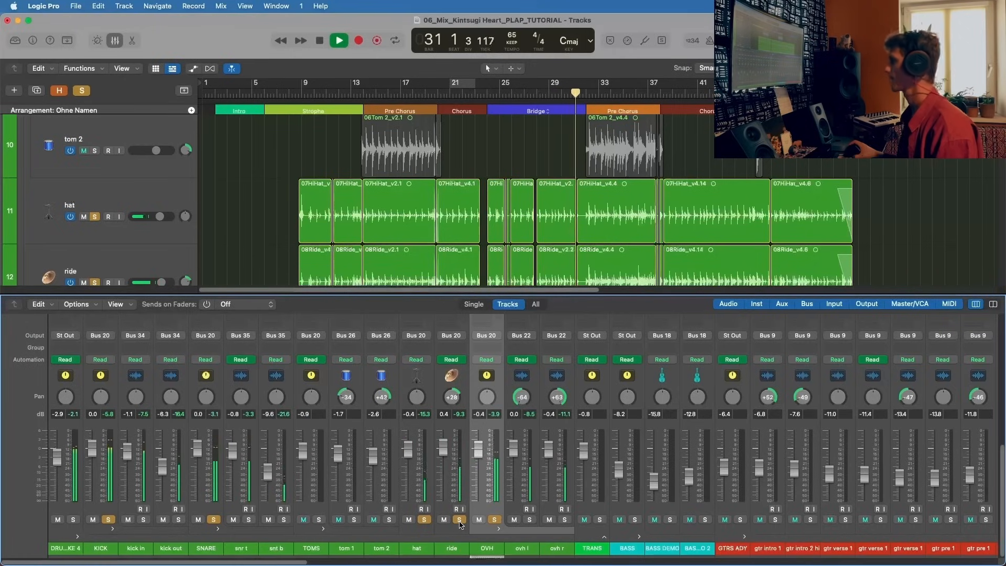
left_click(459, 520)
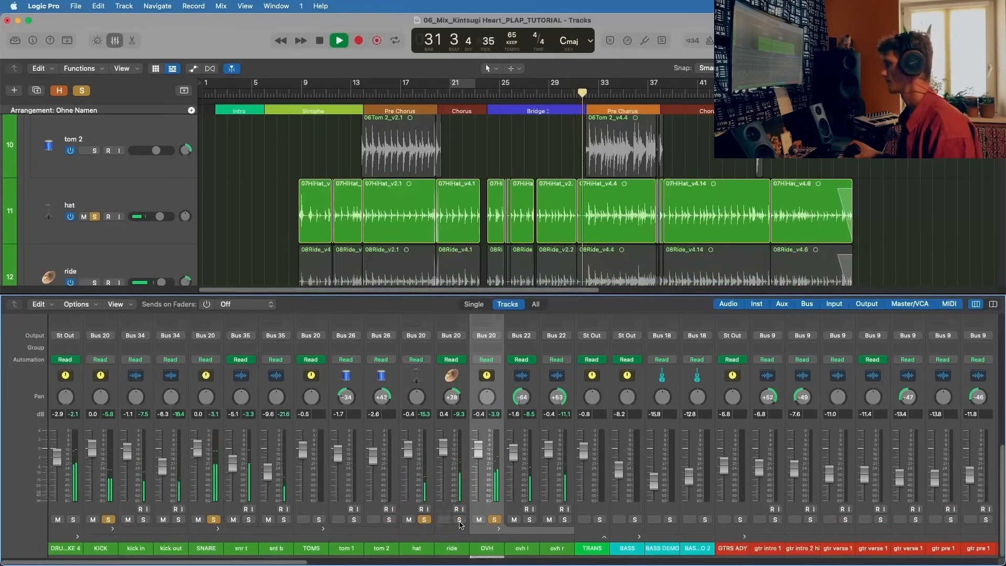
left_click(551, 96)
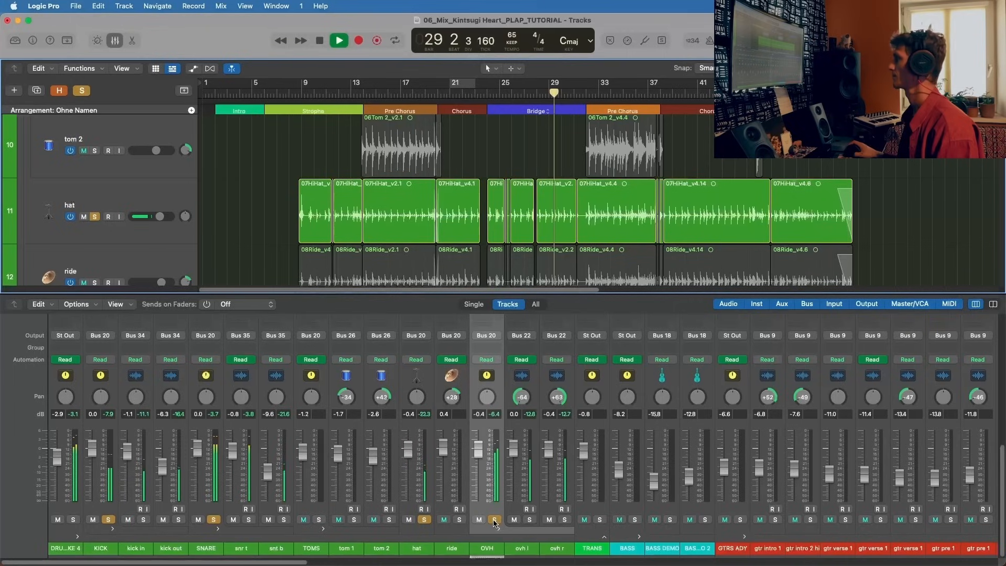
left_click(459, 520)
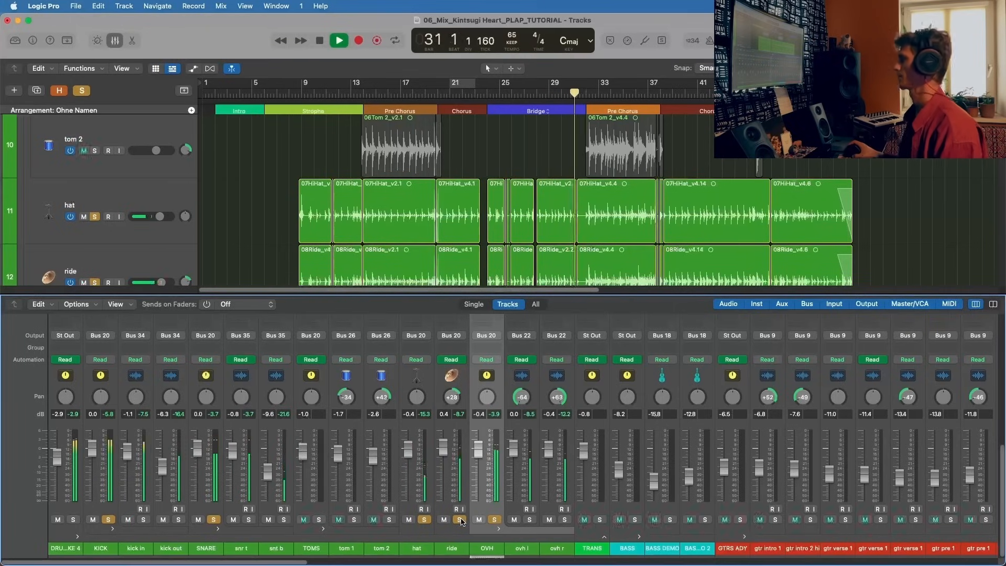
key("space")
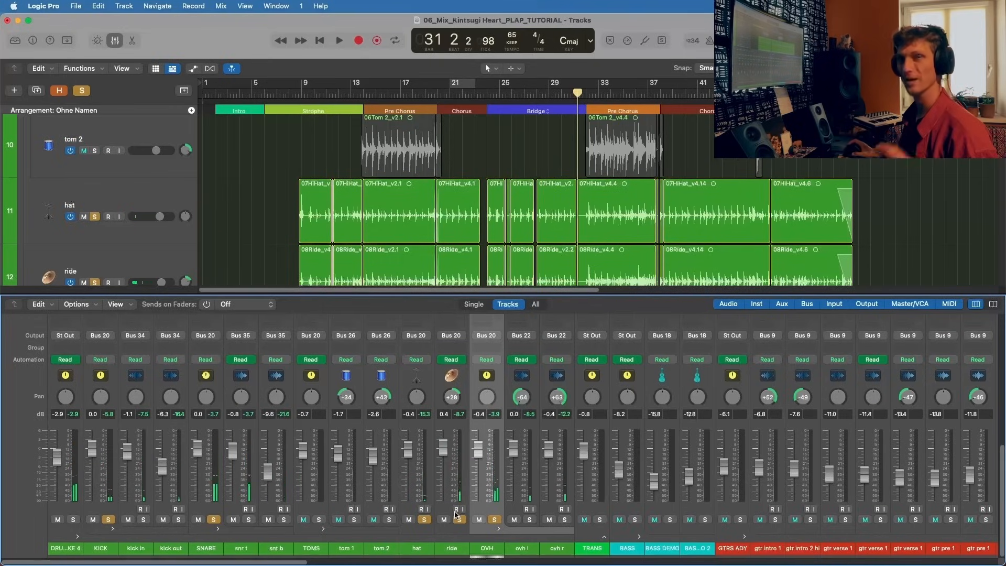
Step: Check the ride and overhead panning, and activate and open the Neutron 3 Equalizer on the ride channel
scroll(449, 436, "up", 2)
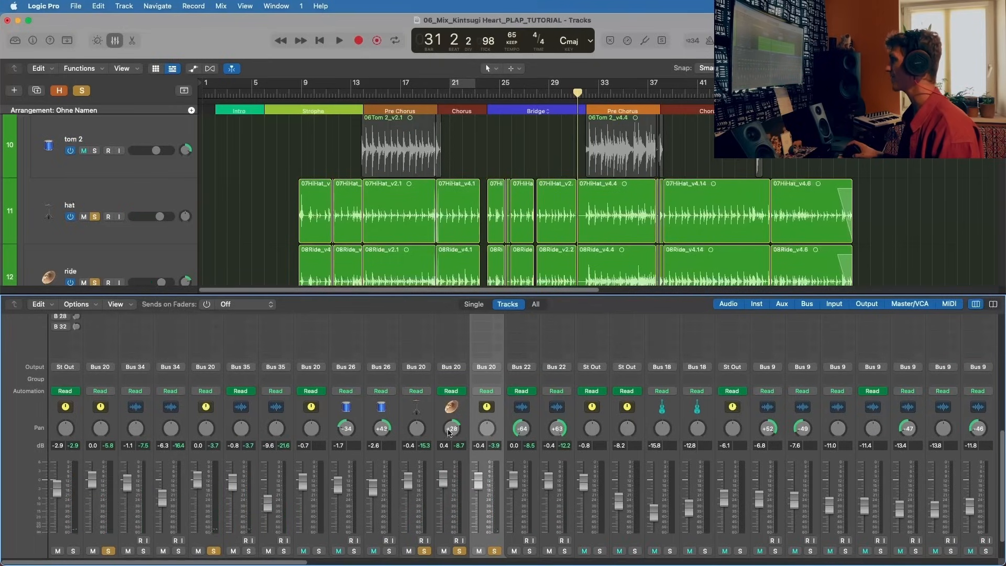
scroll(454, 433, "down", 2)
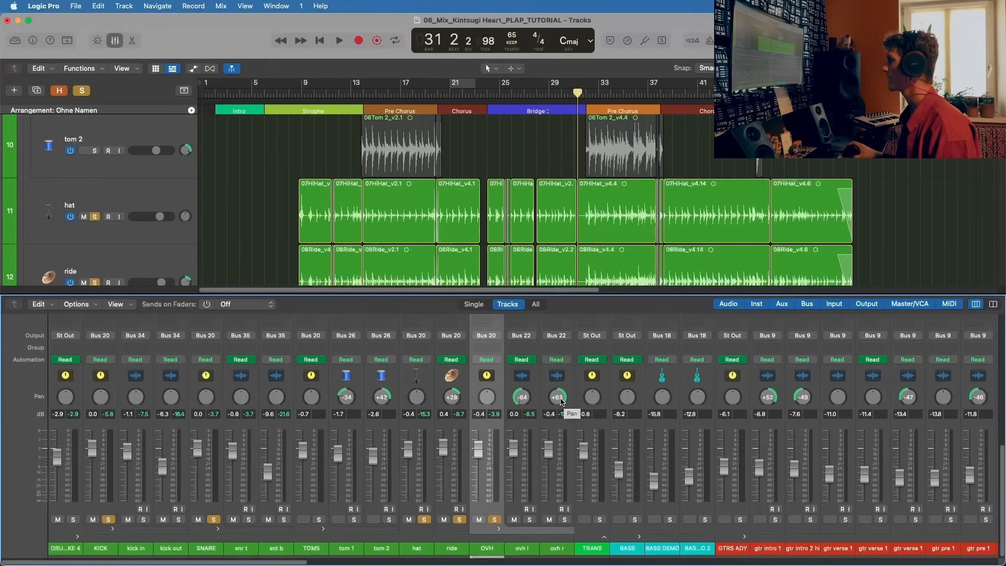
scroll(492, 443, "up", 3)
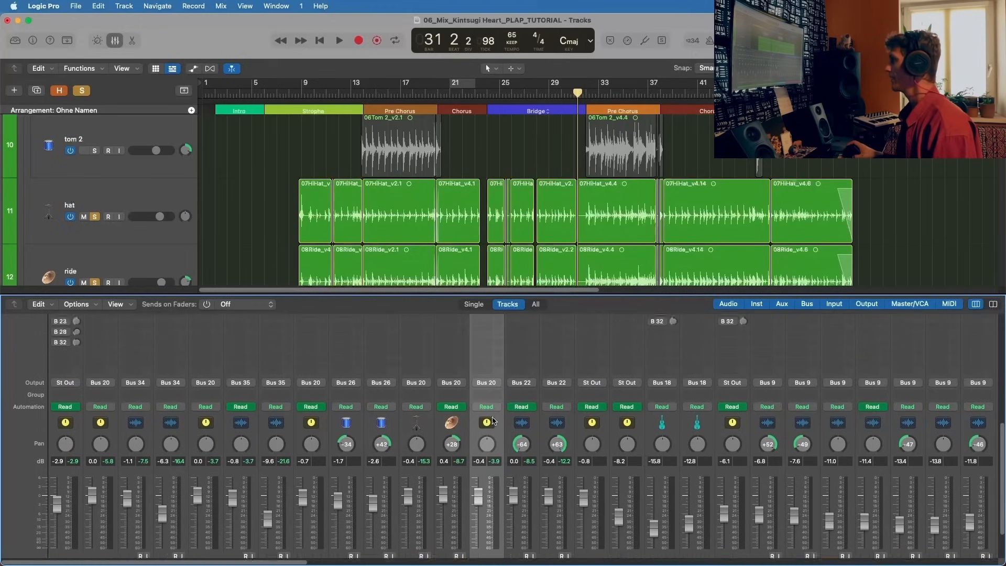
scroll(492, 420, "up", 9)
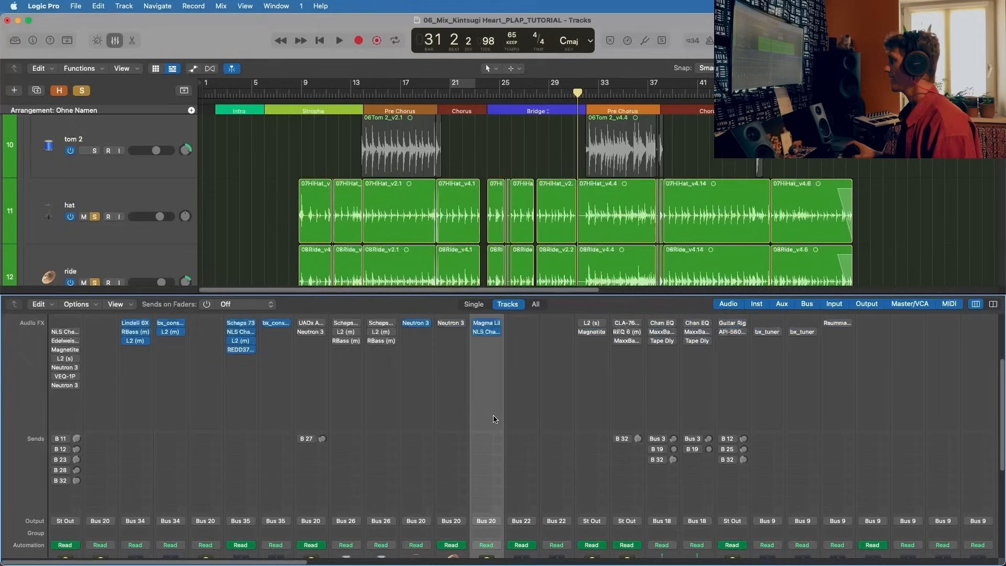
left_click(453, 330)
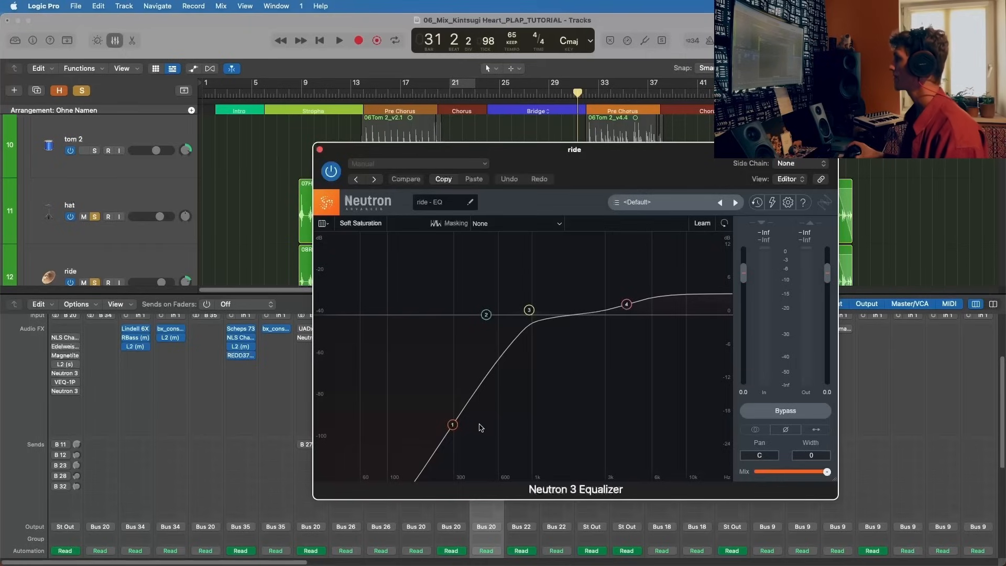
Step: Examine the low-shelf and high-shelf bands of the ride's Neutron 3 Equalizer, play it briefly, and close its window
left_click(453, 426)
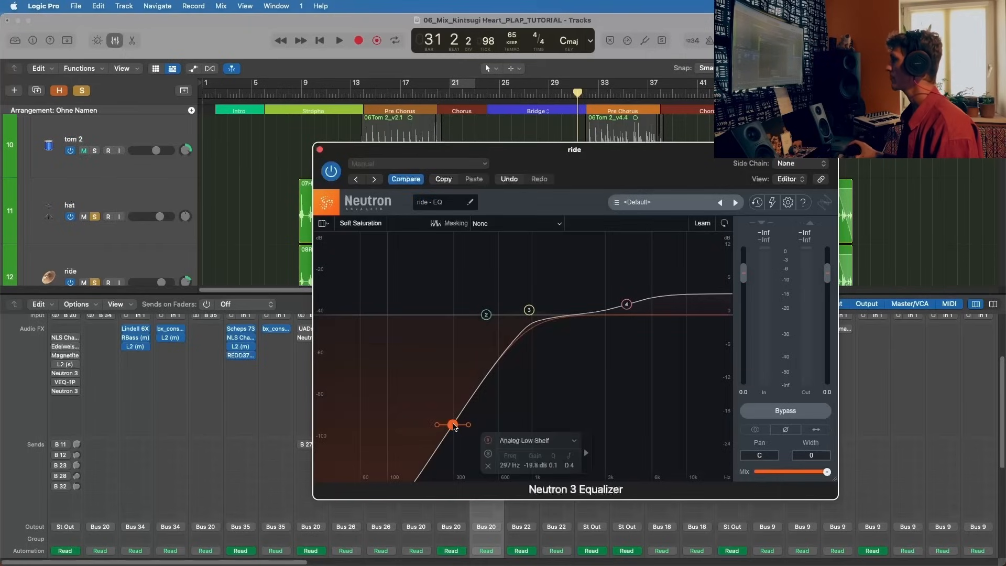
left_click(626, 305)
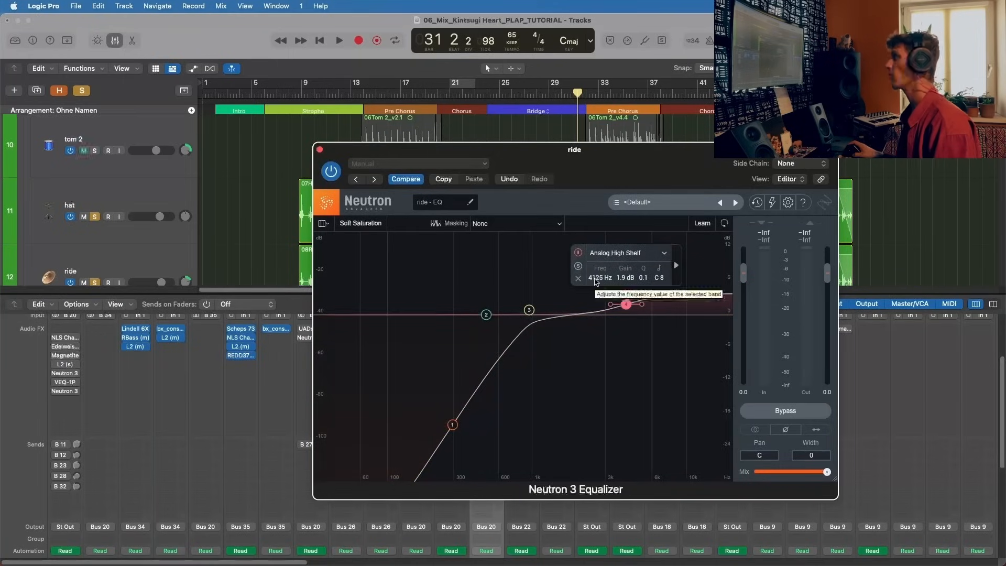
key("space")
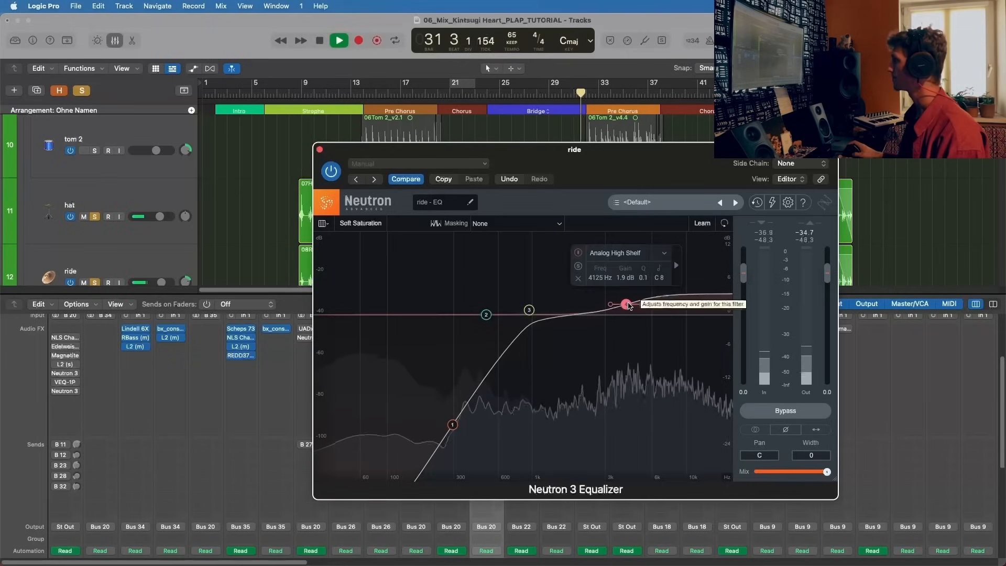
key("space")
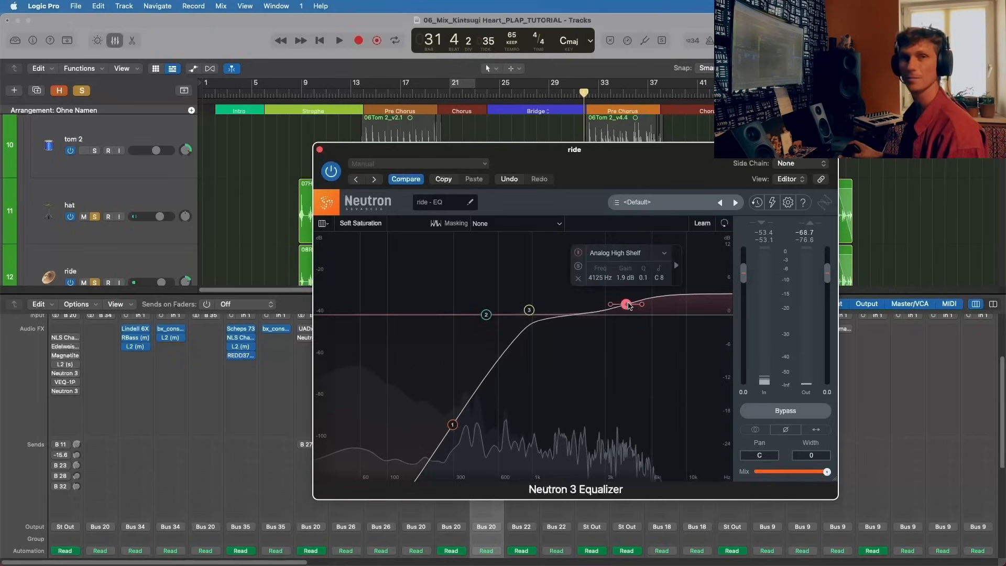
left_click(319, 150)
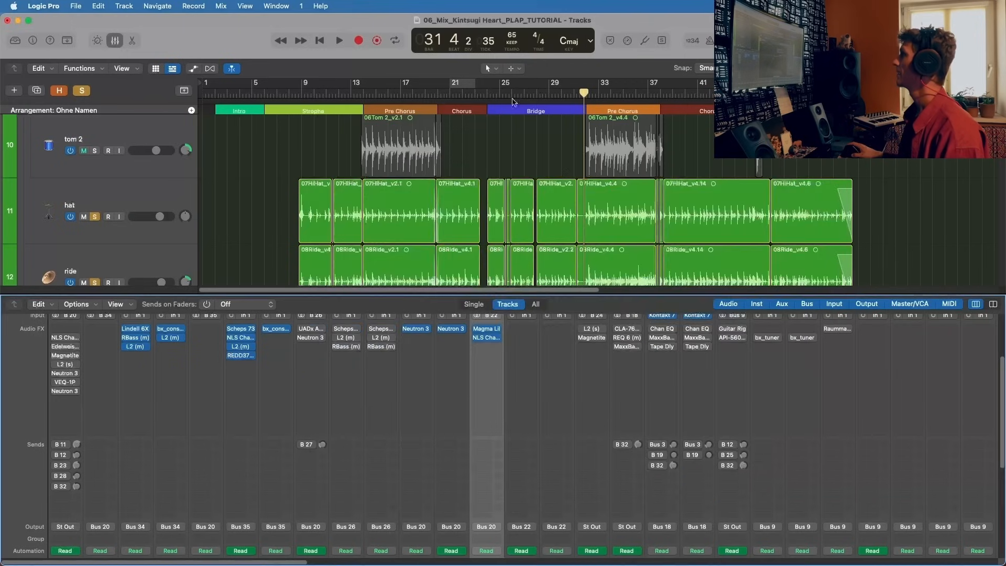
Step: Play the drums from about bar 28 and unsolo the kick, snare and overhead channels, leaving only hat and ride soloed
left_click(534, 94)
key("space")
scroll(497, 529, "down", 5)
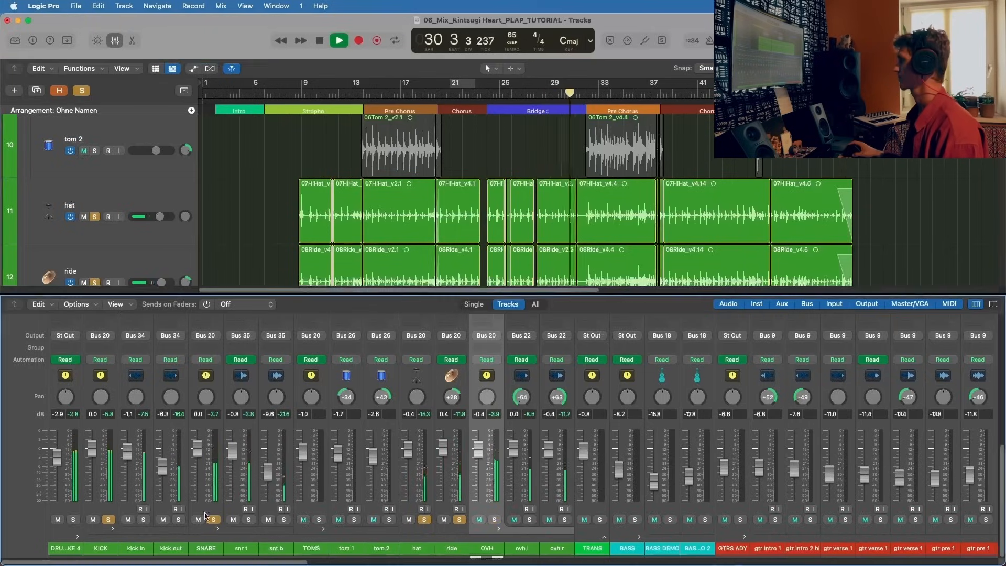
left_click(108, 519)
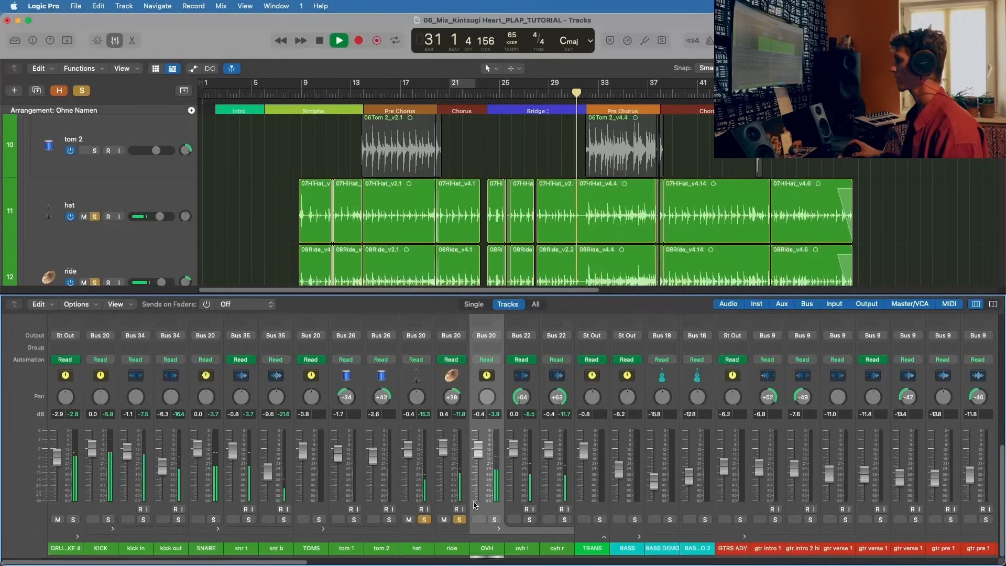
Step: Bypass the Neutron 3 Equalizers on the hat and ride channels during playback to compare the sound
scroll(468, 387, "up", 10)
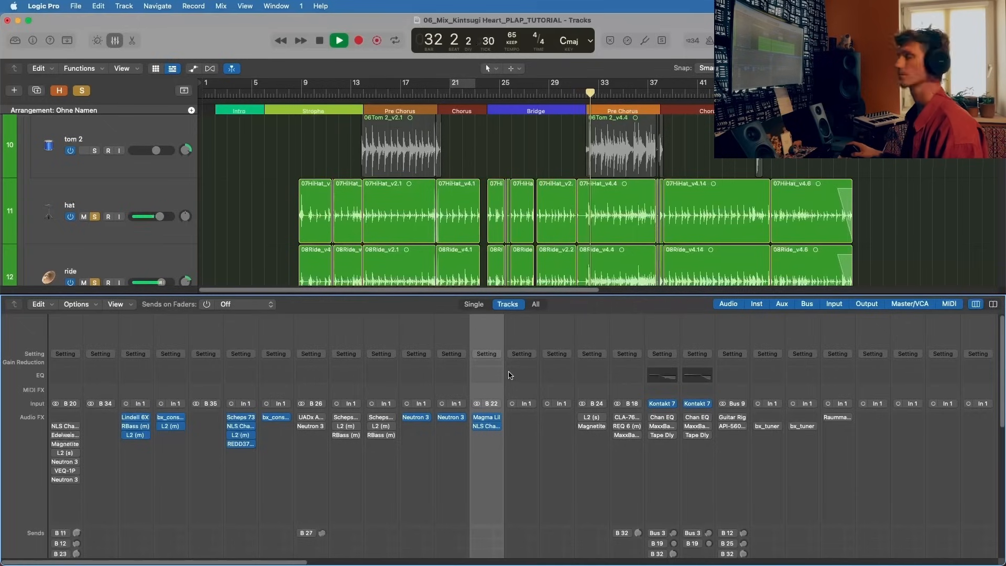
scroll(472, 461, "down", 1)
left_click(407, 417)
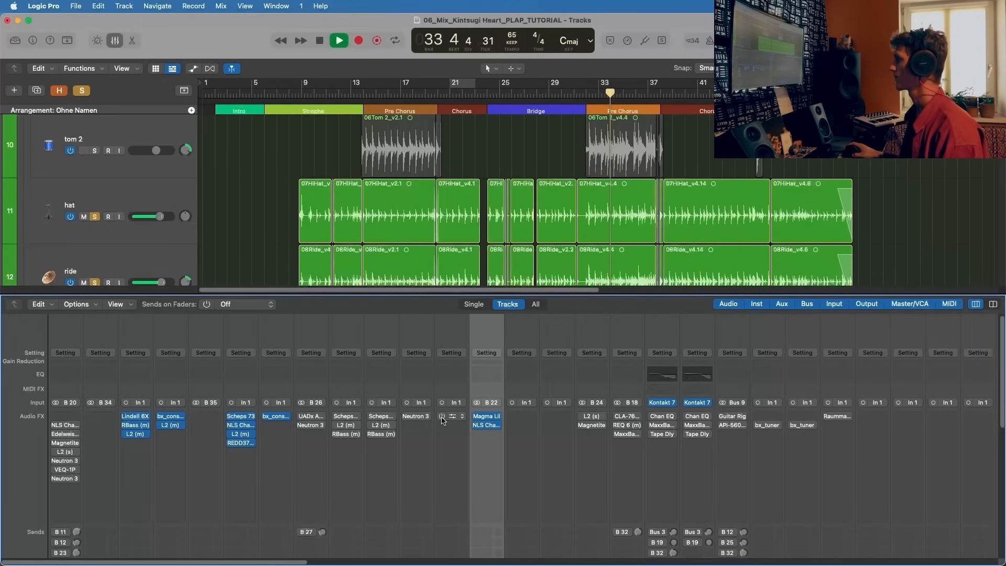
Step: Stop playback and turn off solo on the ride and hat channels
scroll(442, 419, "down", 5)
key("space")
left_click(459, 534)
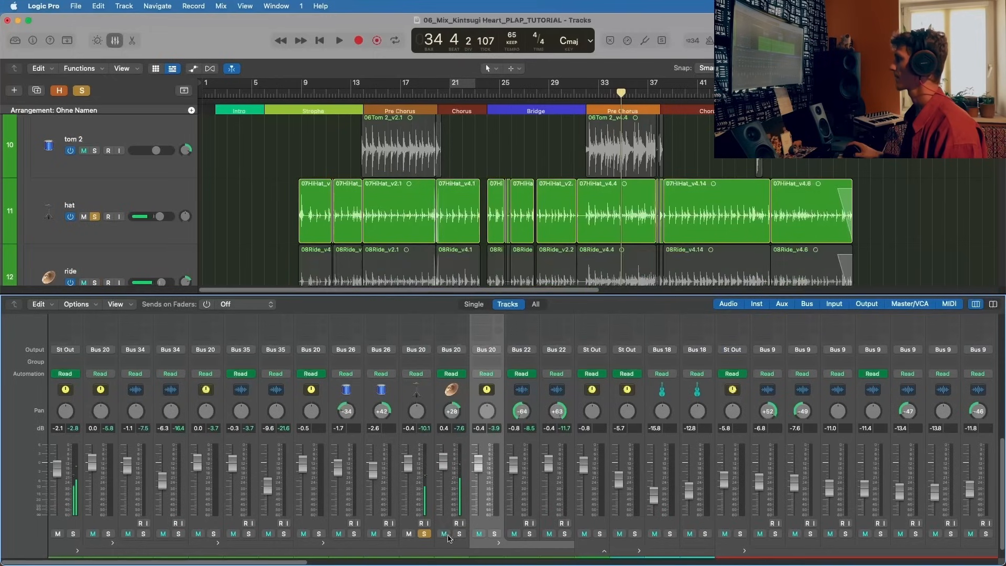
left_click(424, 533)
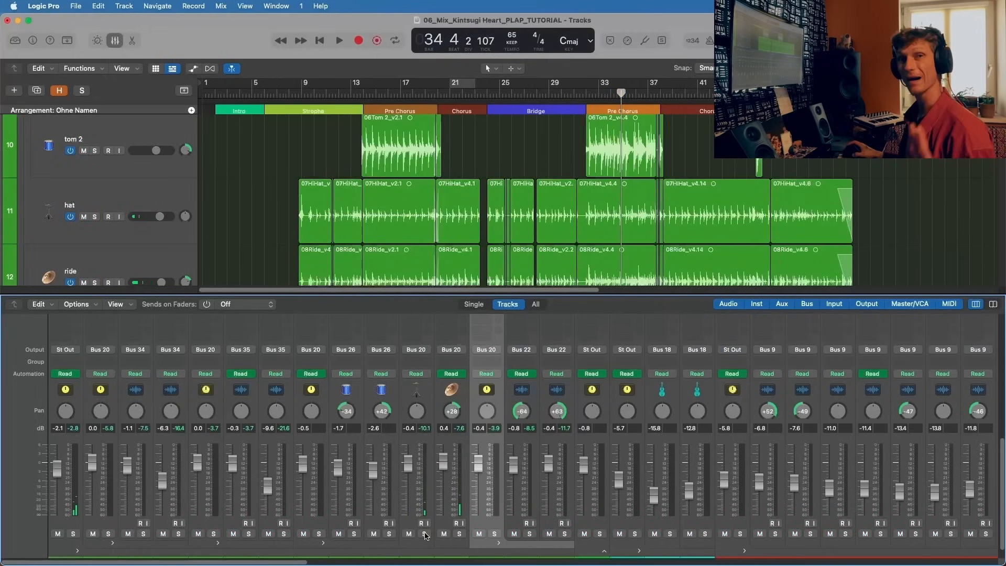
Step: Reopen the hat channel's Neutron 3 Equalizer to review its curve, and close the window
scroll(475, 385, "down", 1)
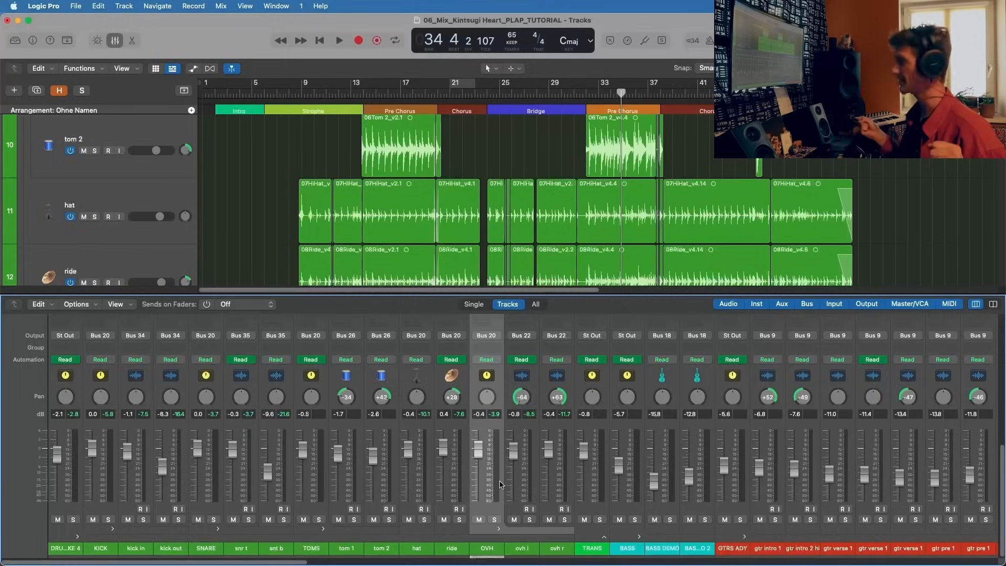
scroll(444, 386, "up", 5)
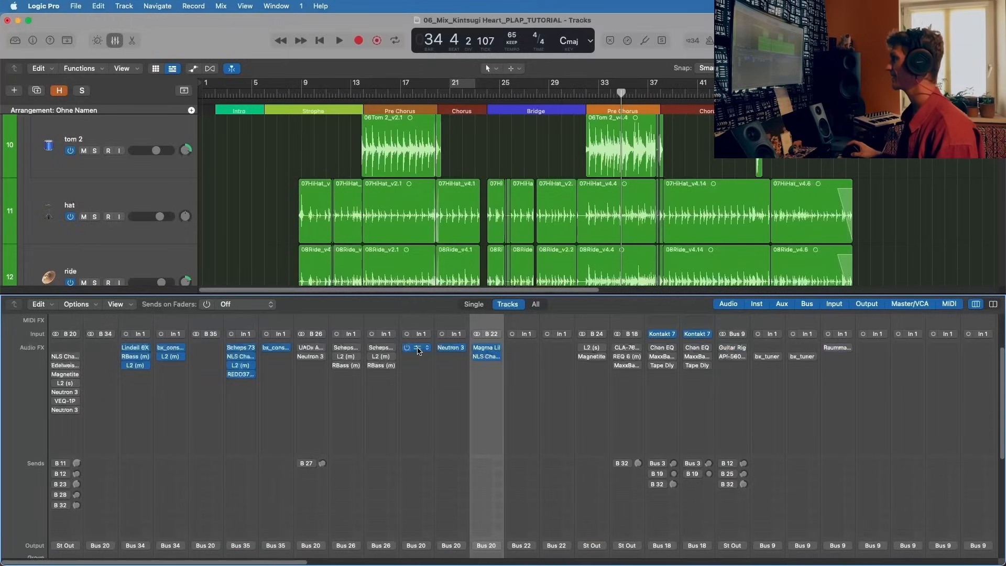
left_click(418, 350)
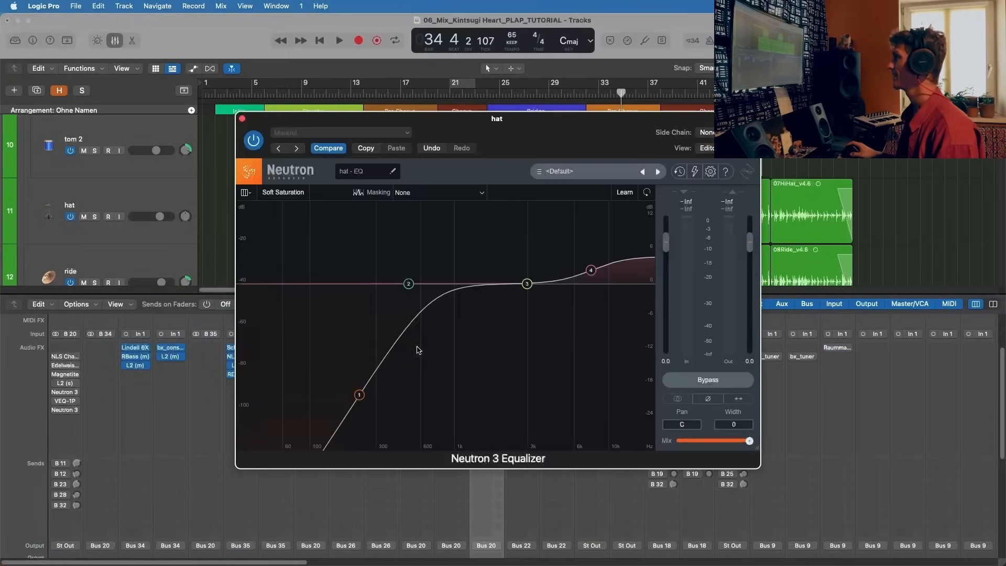
left_click(242, 120)
Step: Solo the TOMS channel, audition tom 1 and tom 2 from about bar 33 in the second Pre Chorus, and stop playback
scroll(370, 431, "down", 5)
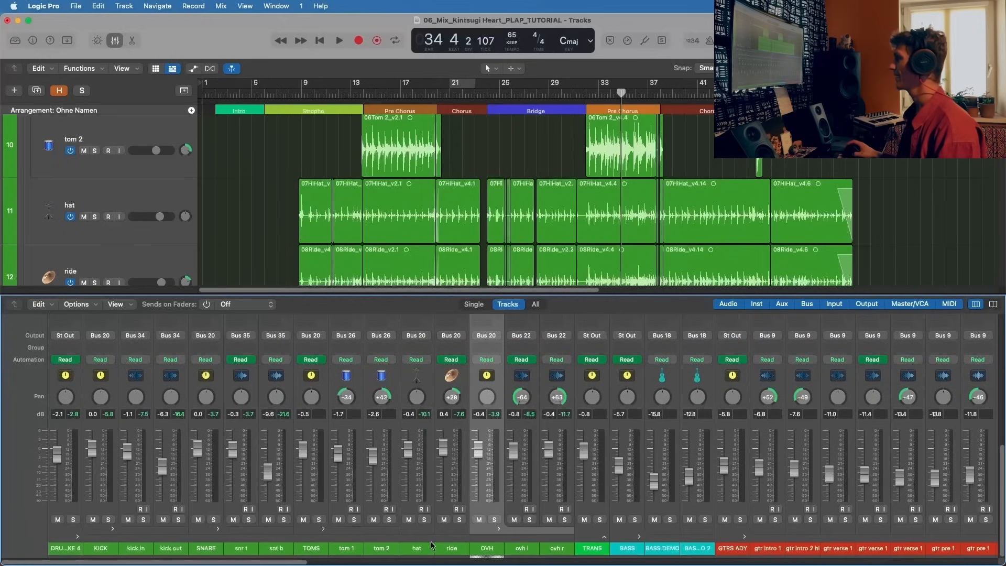
left_click(318, 519)
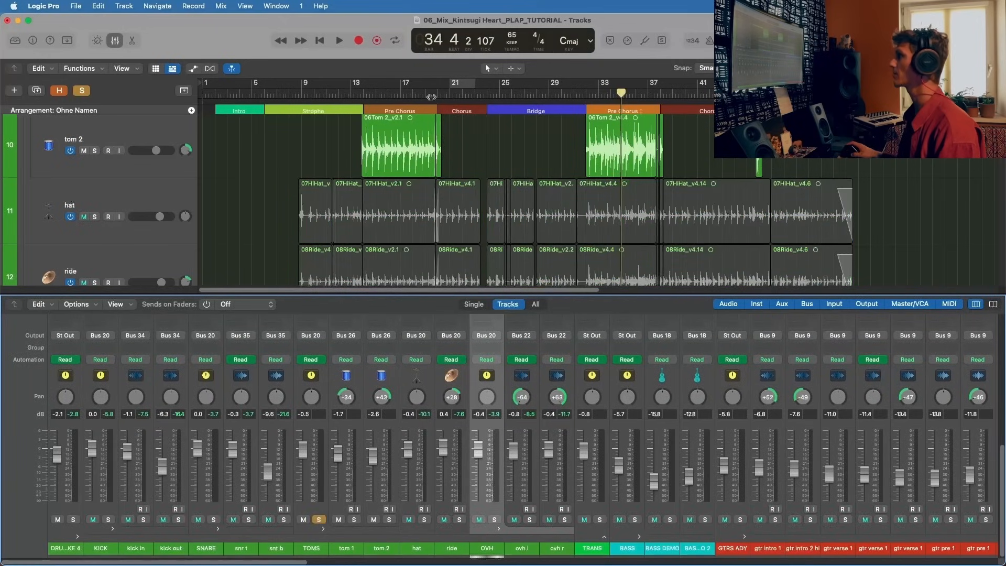
scroll(5, 275, "up", 3)
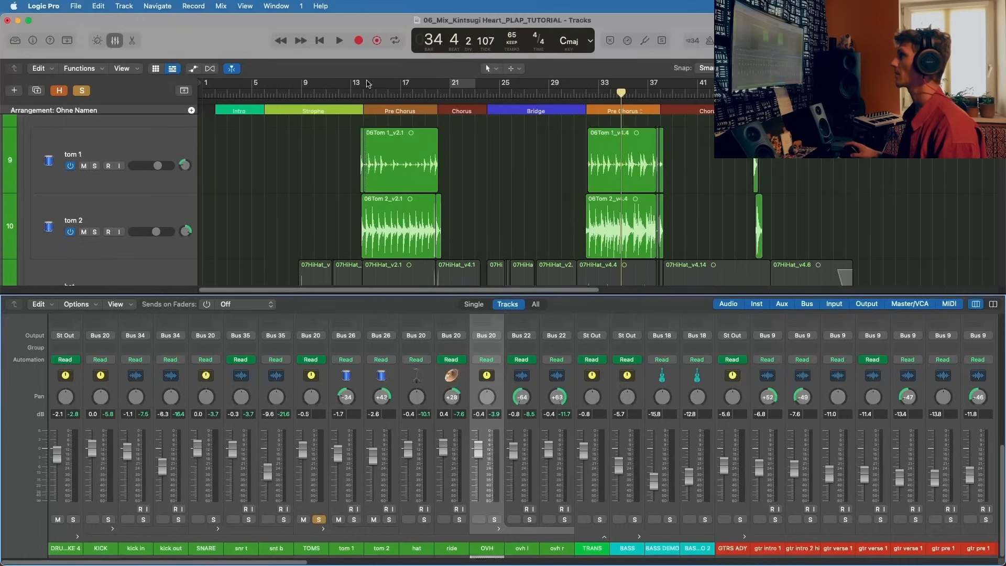
left_click(376, 97)
left_click(595, 94)
key("space")
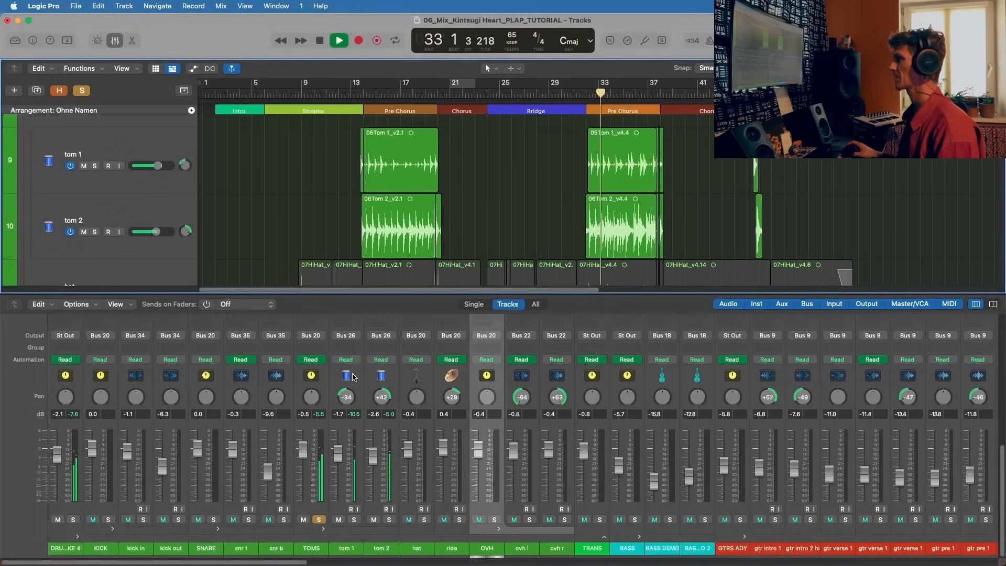
scroll(350, 373, "up", 10)
key("space")
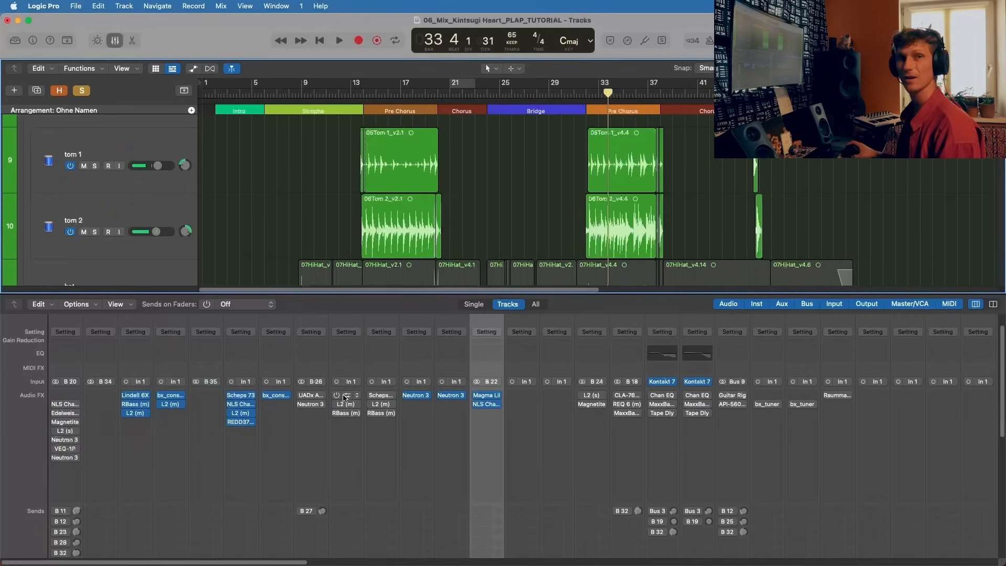
Step: Activate and open the Scheps Omni Channel on tom 1, move its window clear of the tom regions, and start playback
left_click(347, 402)
left_click(335, 399)
left_click(336, 397)
left_click(347, 397)
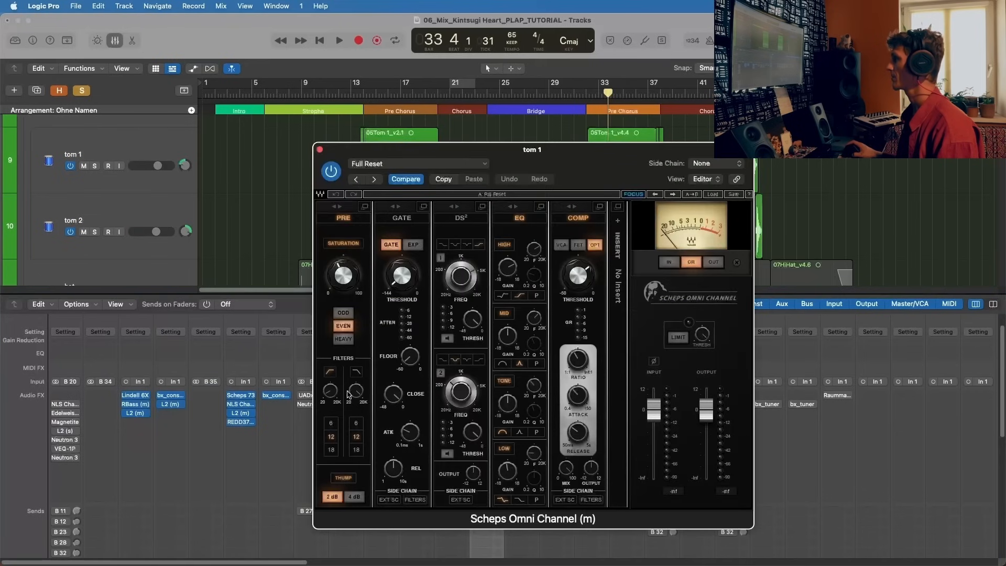
left_click_drag(461, 150, 318, 164)
key("space")
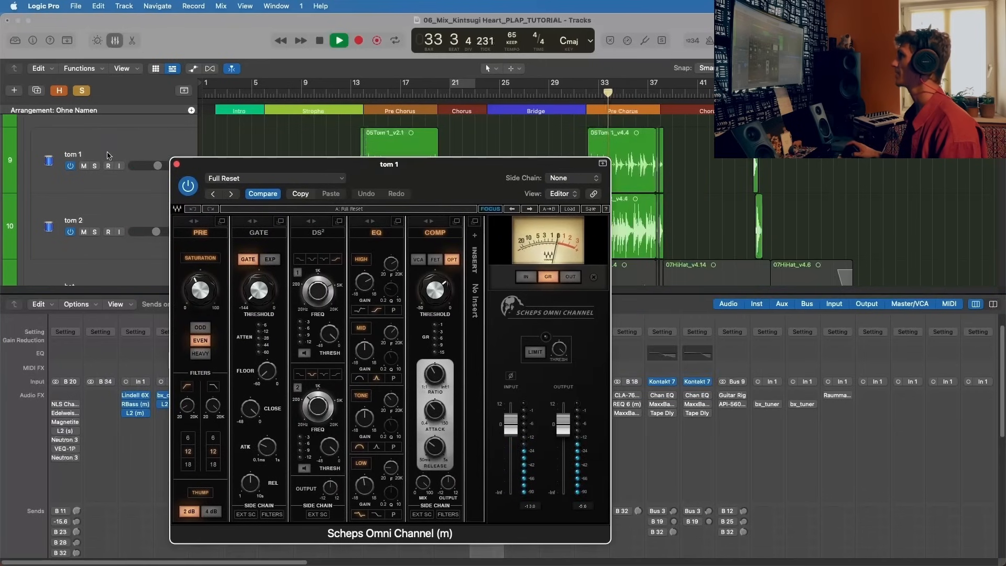
Step: Solo tom 1, clear the plug-in window from the timeline, and loop playback over about bars 33 to 36 in the second Pre Chorus
left_click(95, 165)
left_click_drag(433, 189, 681, 100)
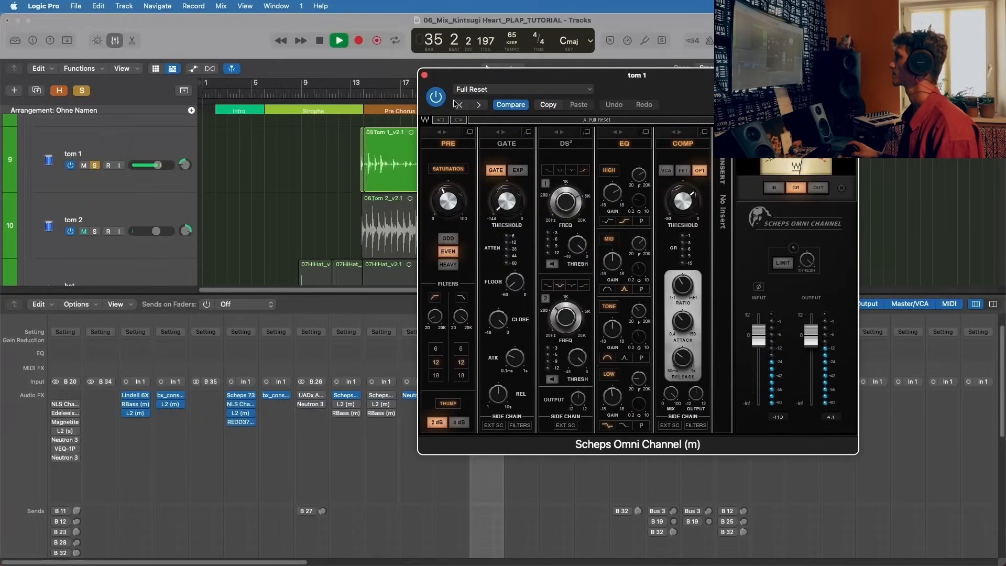
left_click_drag(450, 79, 460, 290)
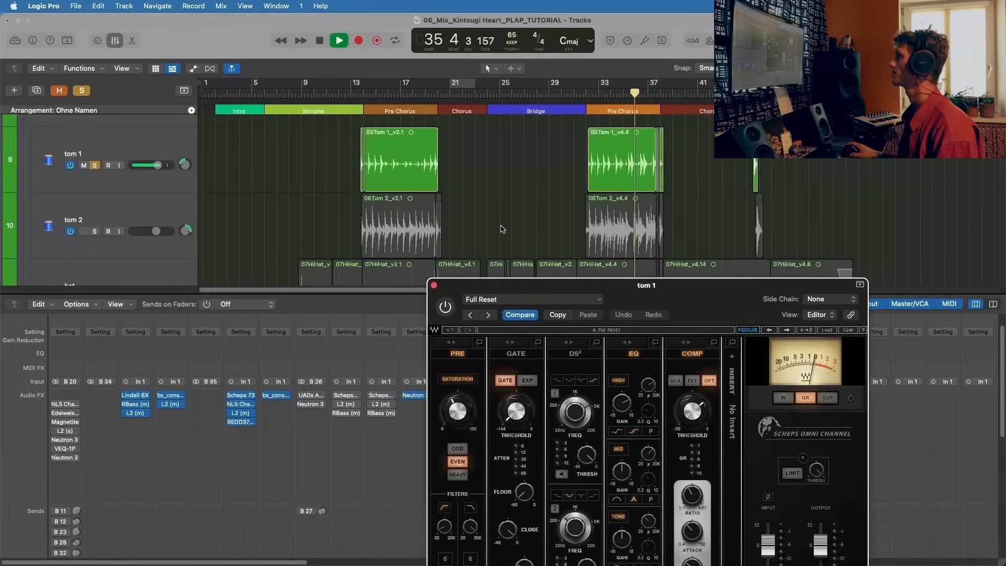
left_click_drag(599, 89, 636, 87)
key("space")
Step: Reposition tom 1's Scheps Omni Channel window for viewing, audition the loop, stop playback, and inspect the high-pass filter in the PRE section
left_click_drag(659, 285, 542, 168)
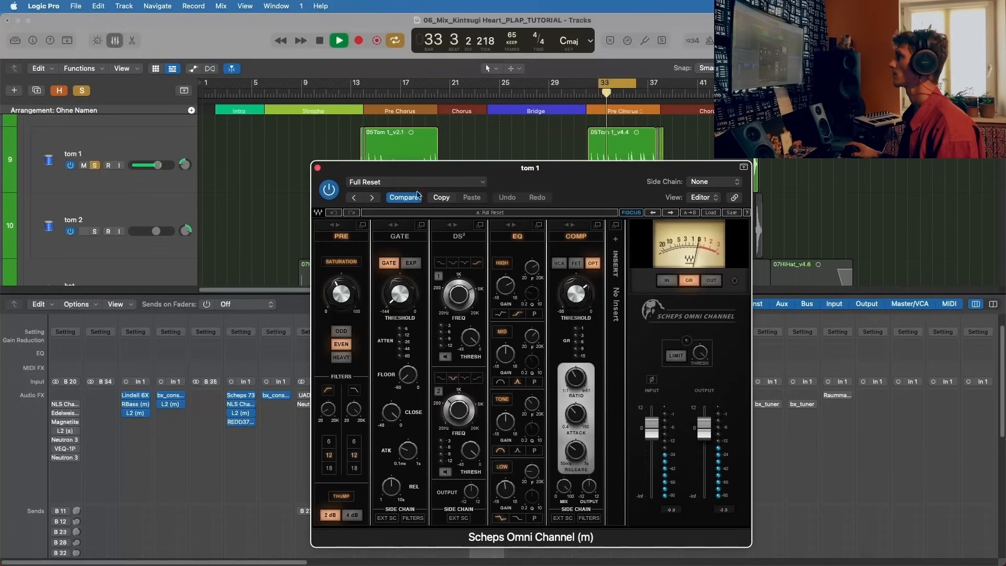
left_click_drag(456, 170, 456, 99)
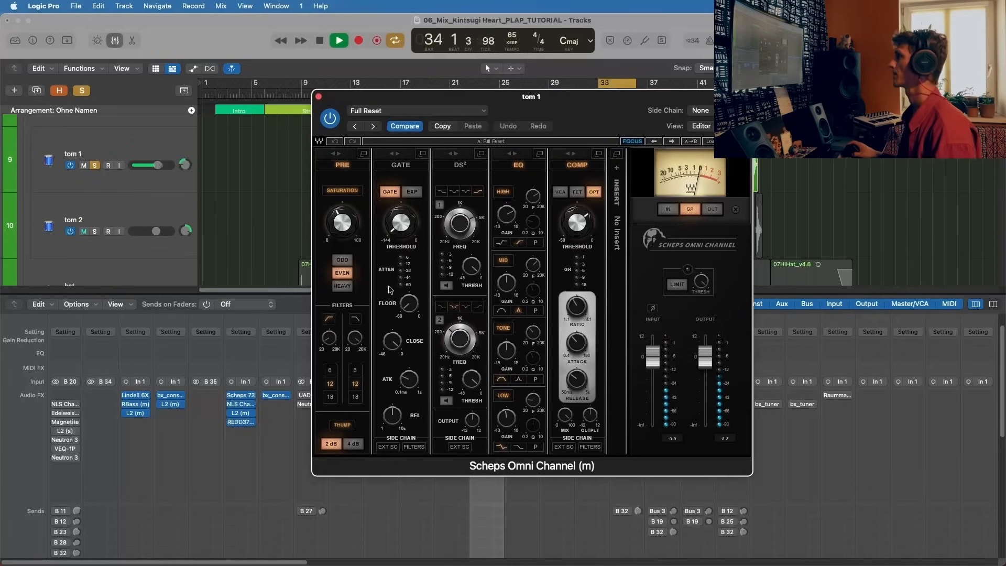
key("space")
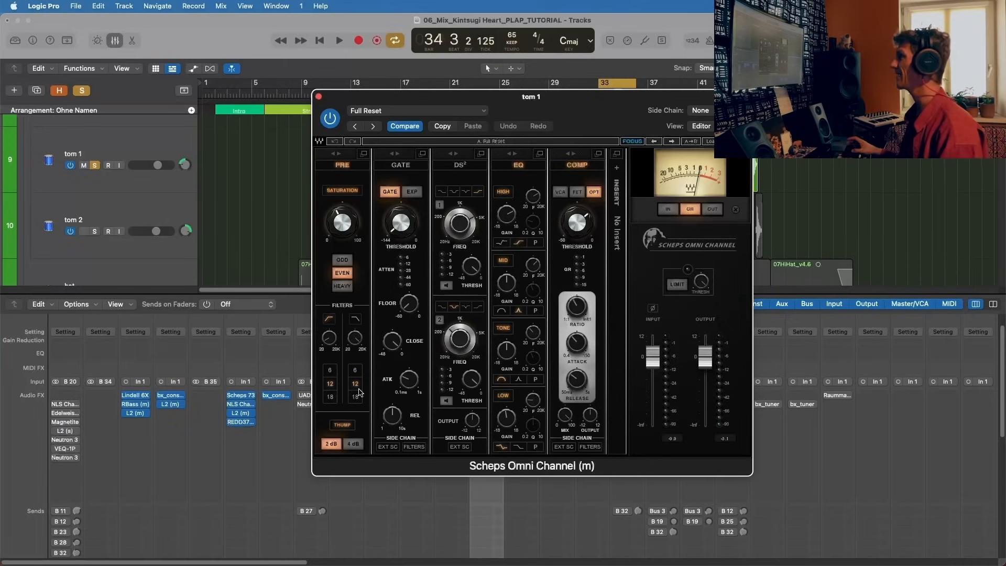
left_click_drag(333, 343, 332, 346)
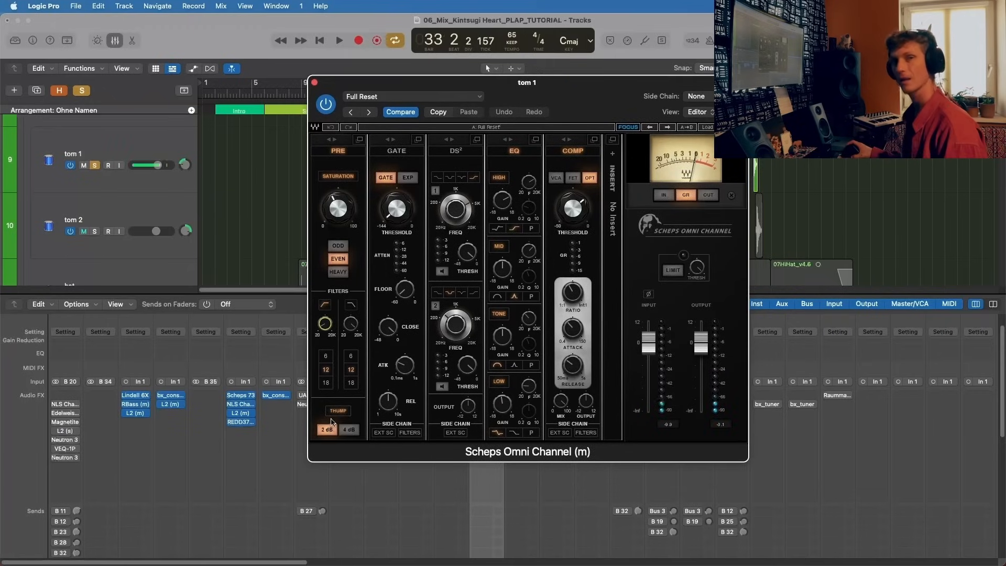
Step: Compare the looped tom 1 with the 2 dB Thump switched off and on, stop playback, and leave Thump enabled
left_click(338, 411)
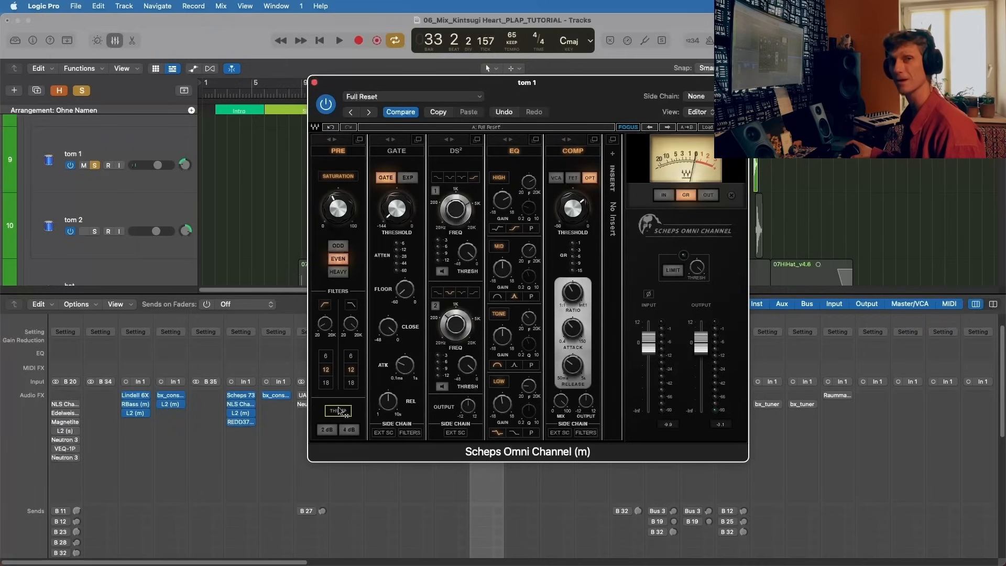
key("space")
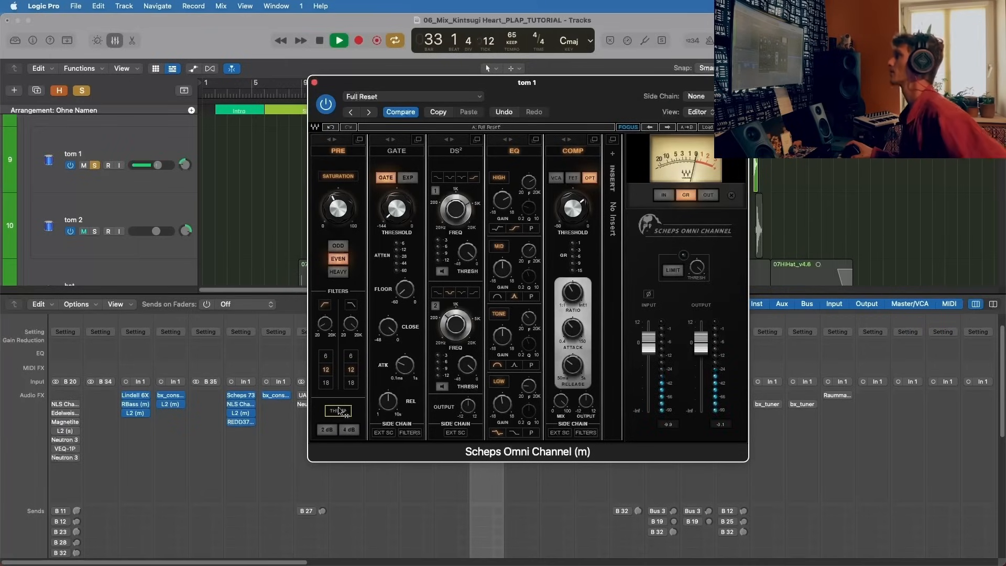
left_click(342, 412)
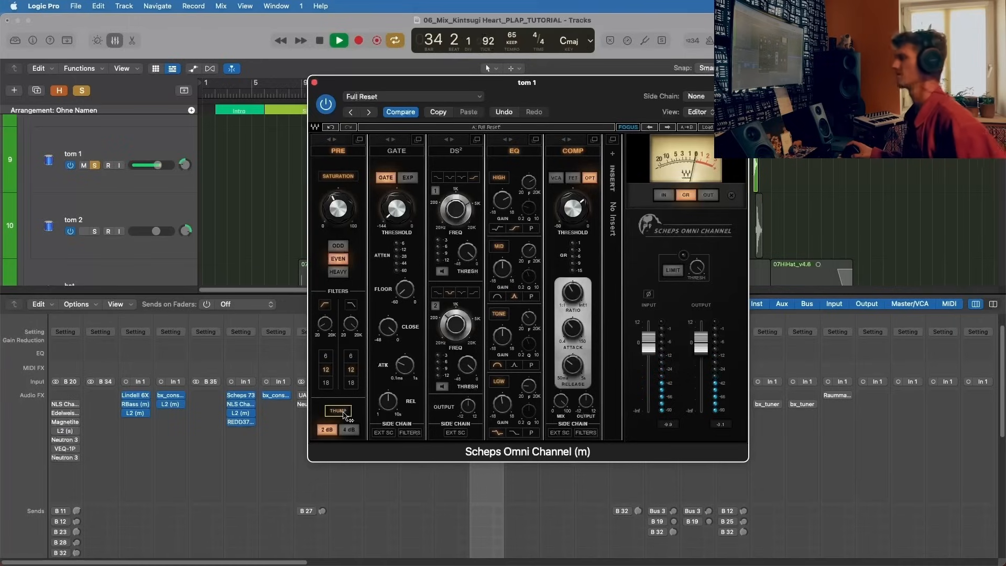
key("space")
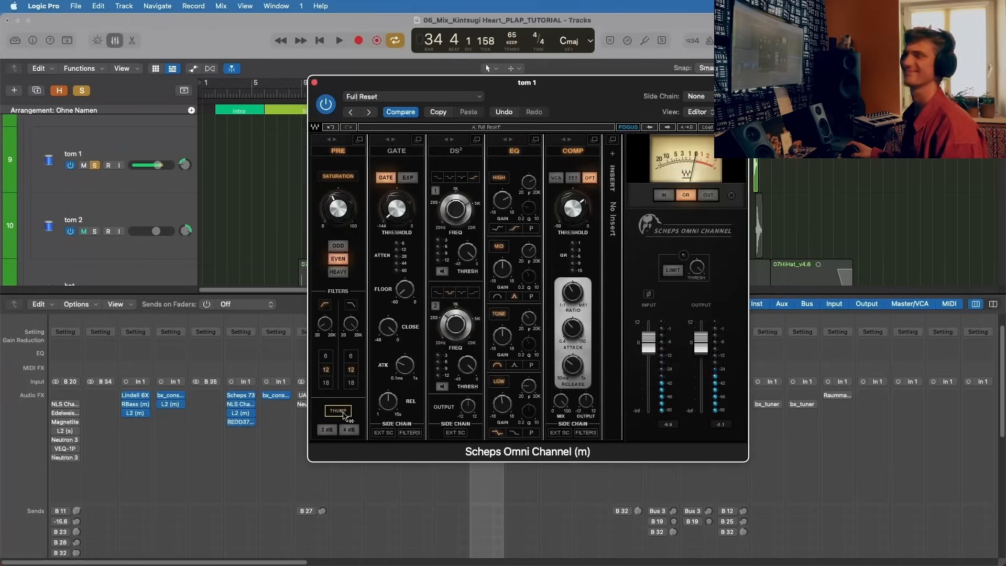
left_click(343, 414)
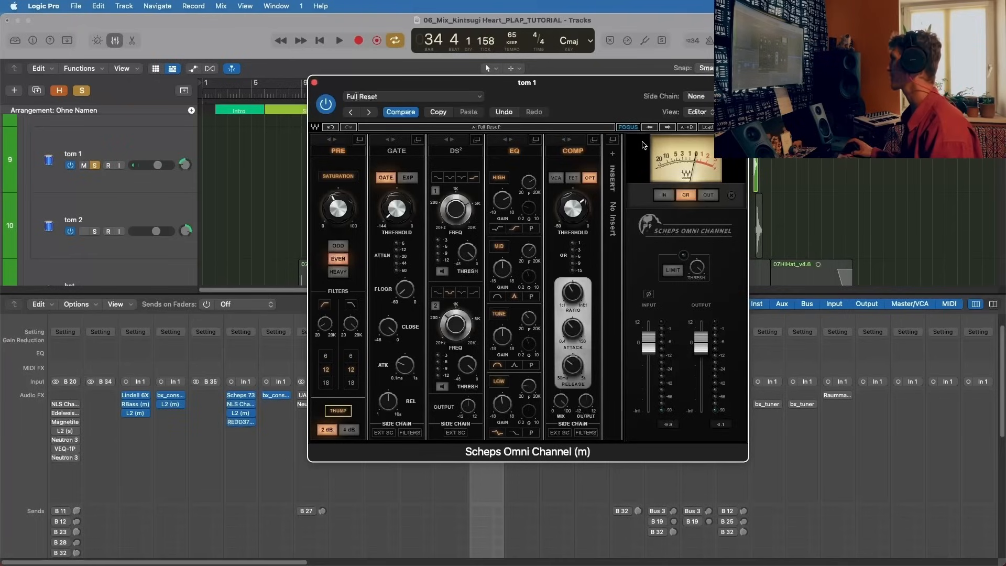
Step: Move the Scheps Omni Channel window clear of the webcam area and examine the gain and frequency of the EQ's LOW band
left_click_drag(571, 91, 498, 72)
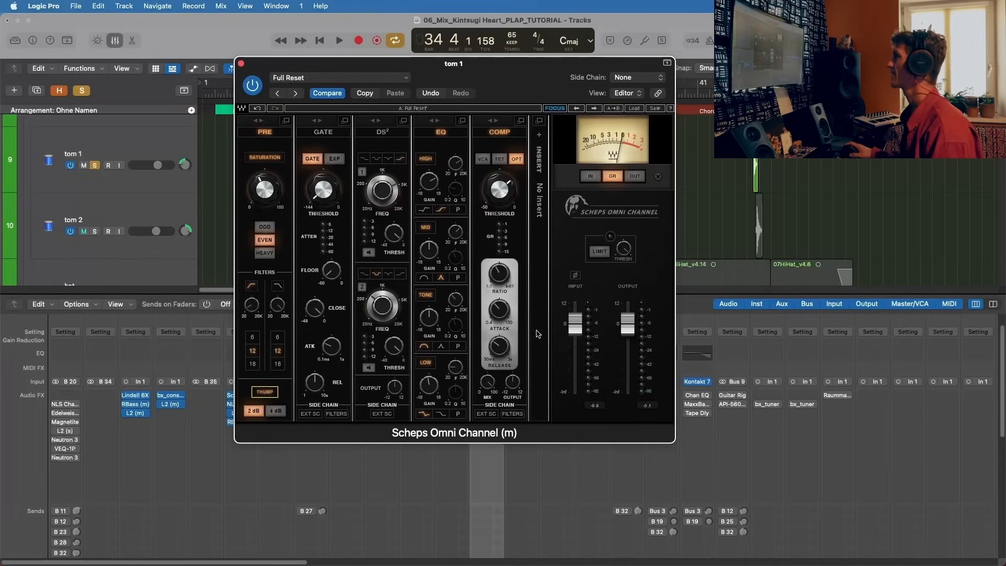
left_click_drag(429, 385, 429, 390)
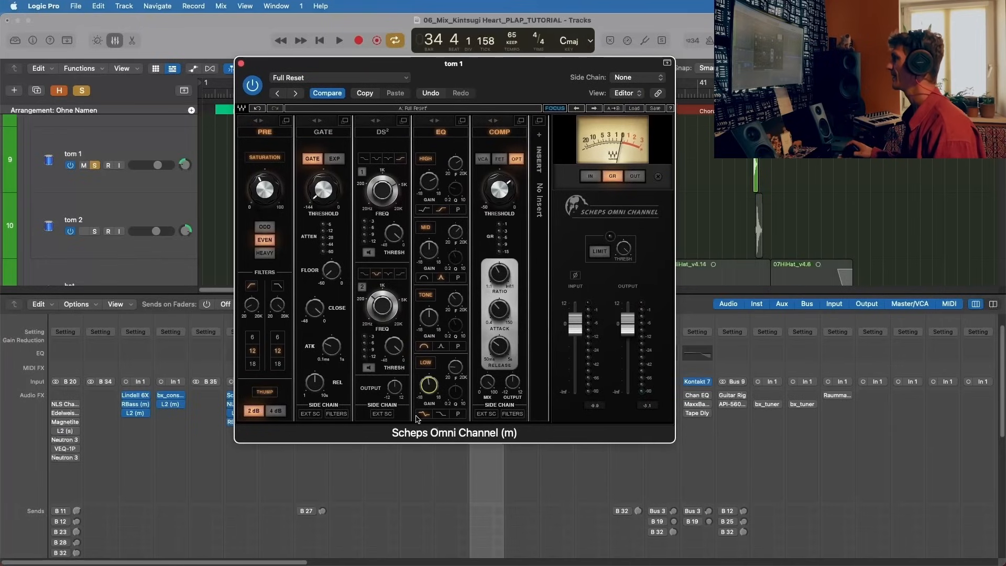
left_click_drag(455, 367, 455, 366)
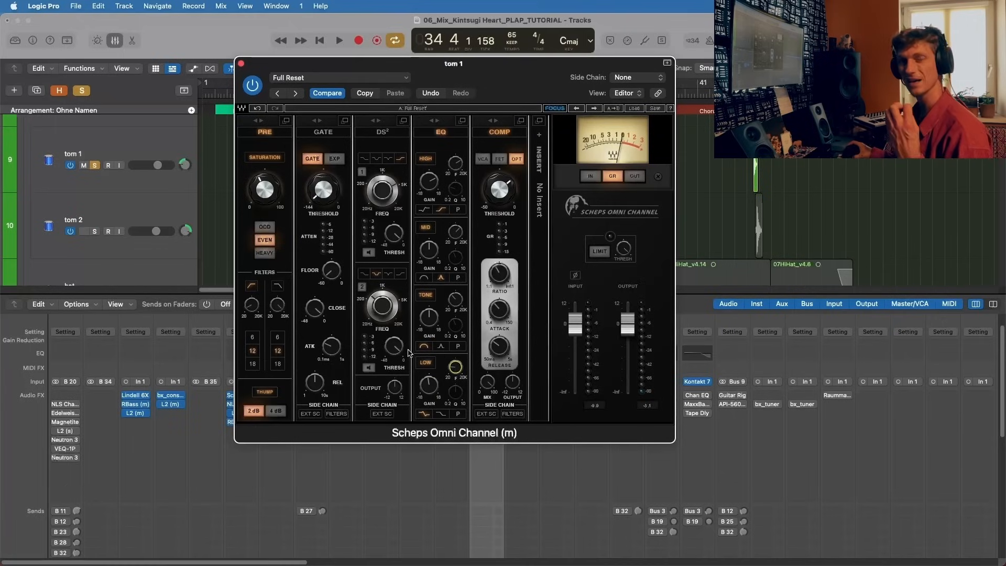
mouse_move(405, 353)
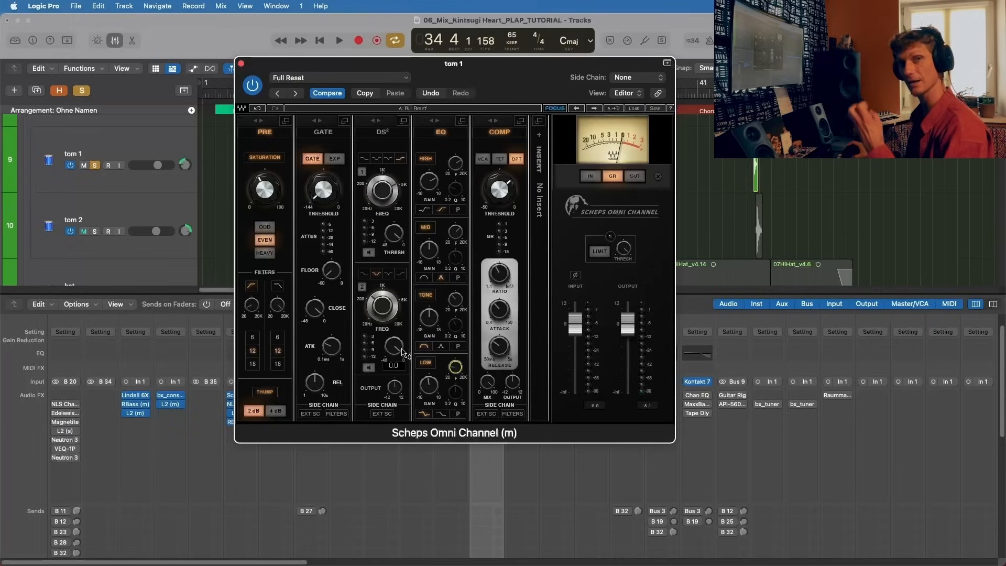
left_click_drag(429, 385, 428, 388)
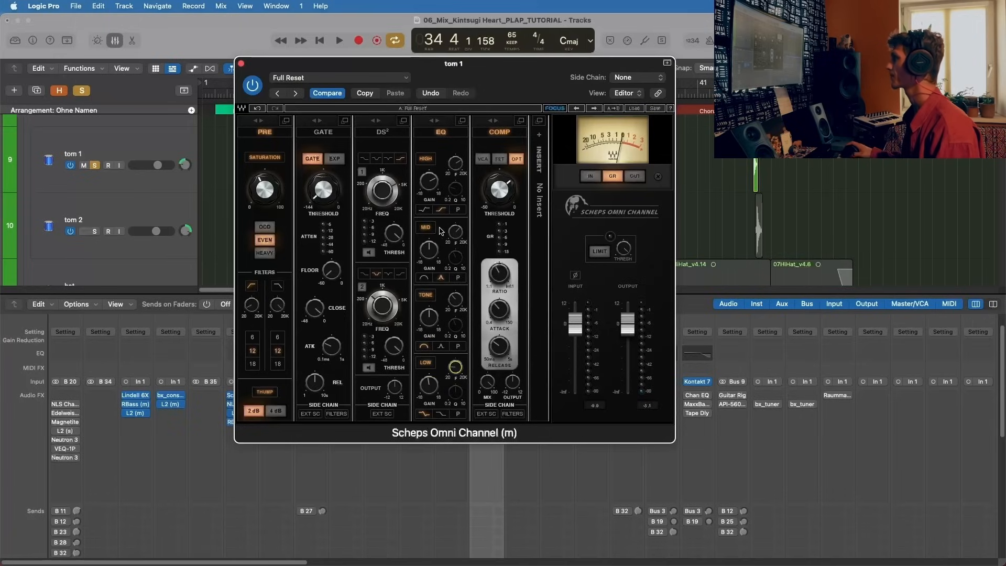
Step: Examine the frequency and gain of the EQ's HIGH band, and audition the looped tom 1 before stopping playback
left_click(457, 165)
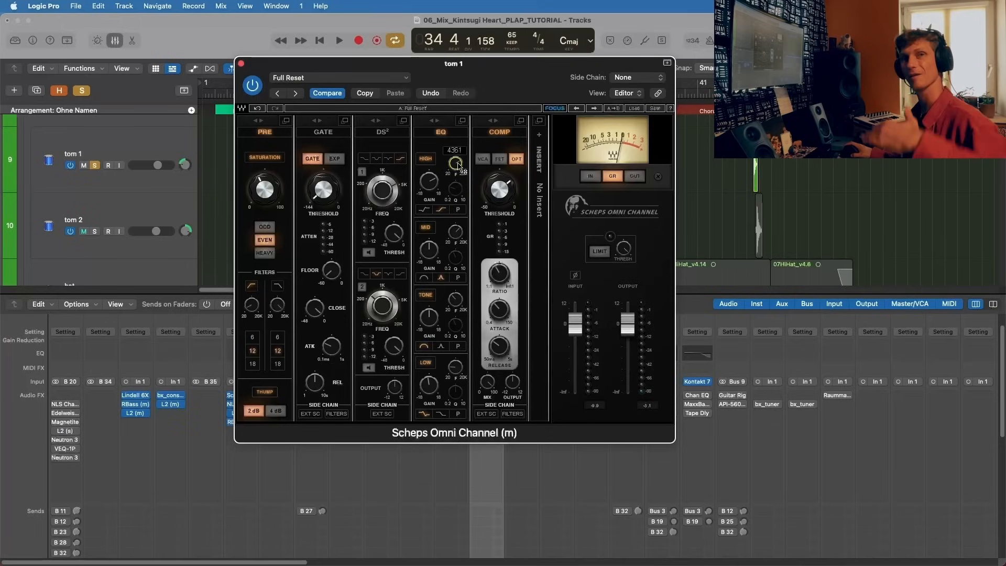
left_click_drag(429, 181, 428, 170)
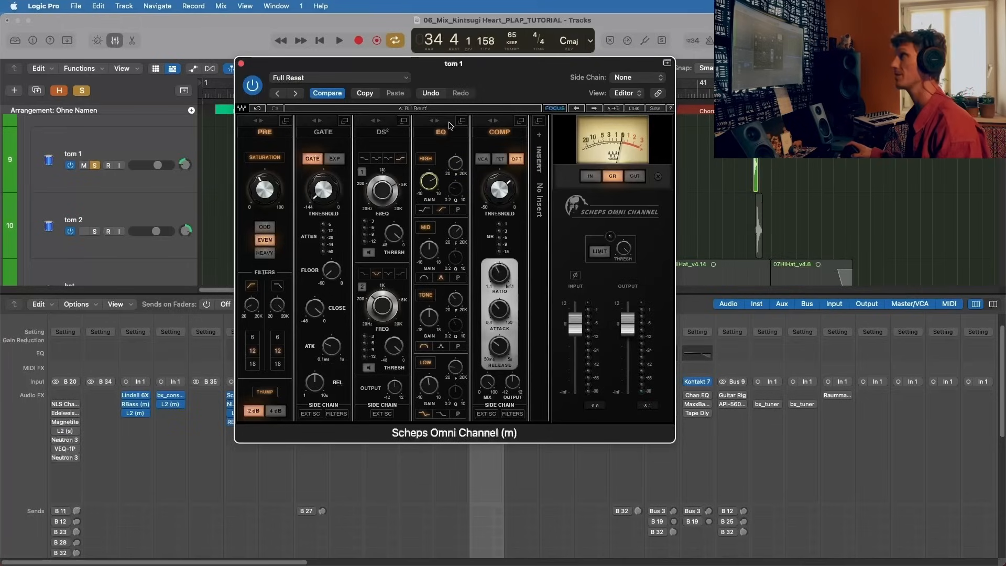
key("space")
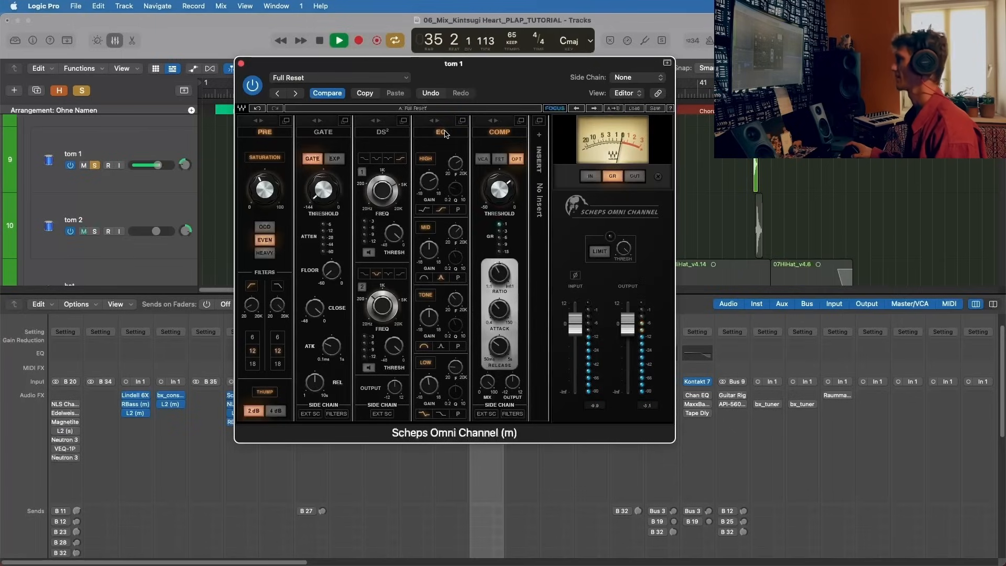
key("space")
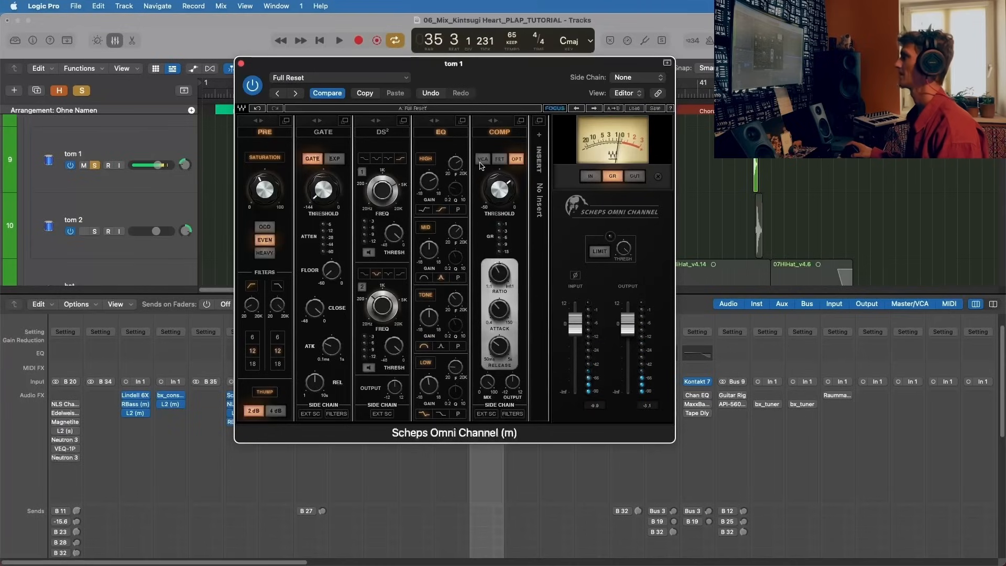
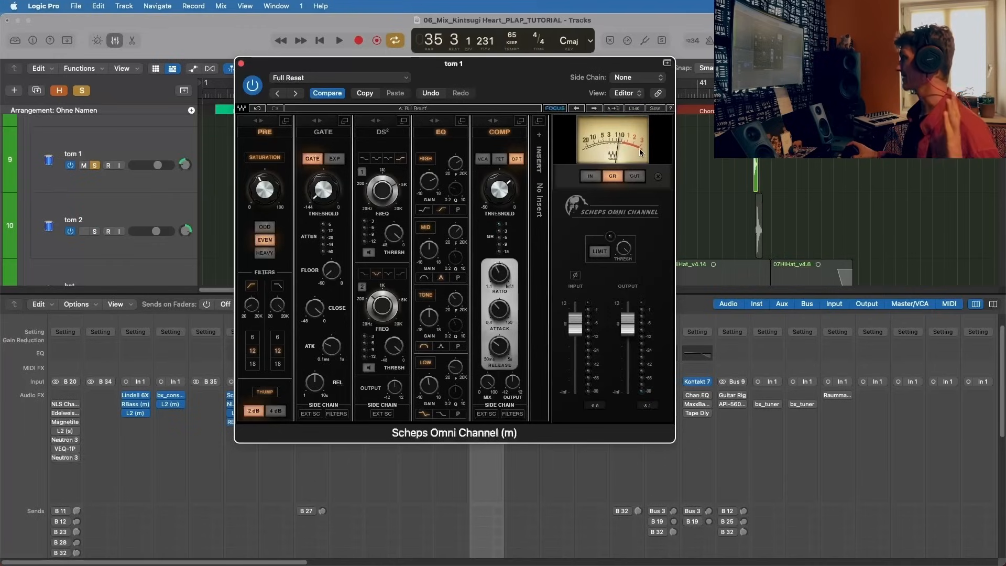
Step: Audition the looped tom 1 through Scheps Omni Channel, stop playback, and close the plug-in window
key("space")
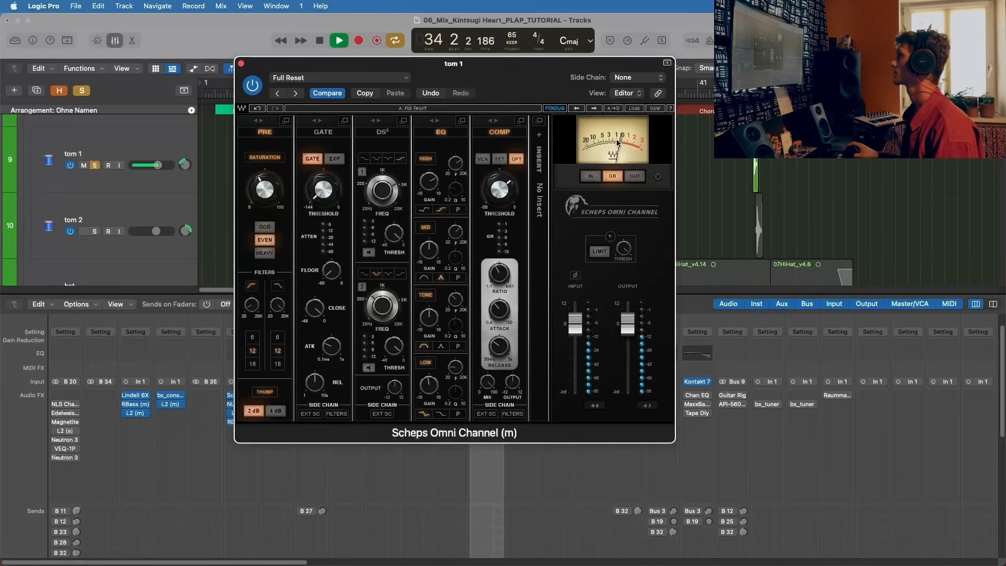
key("space")
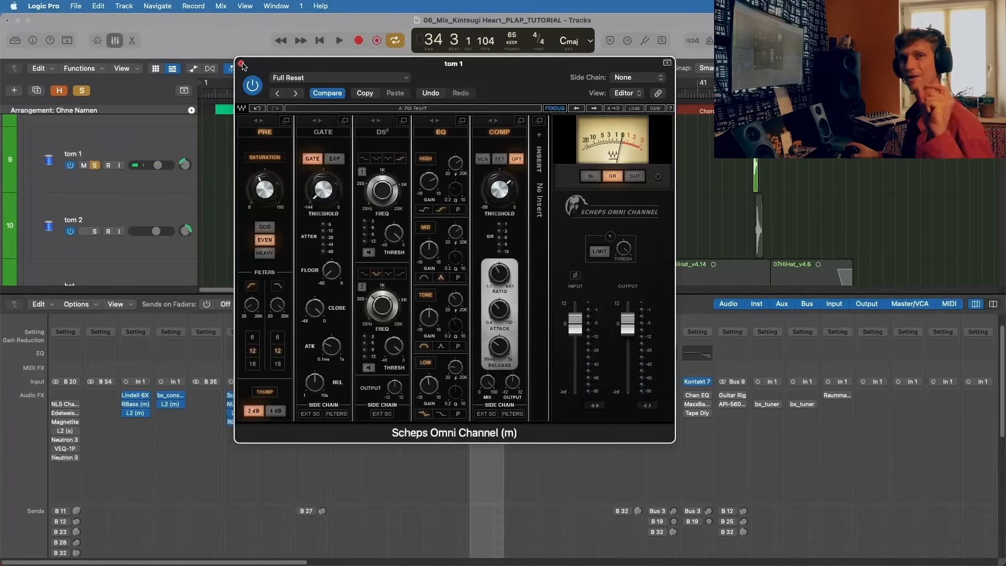
left_click(241, 64)
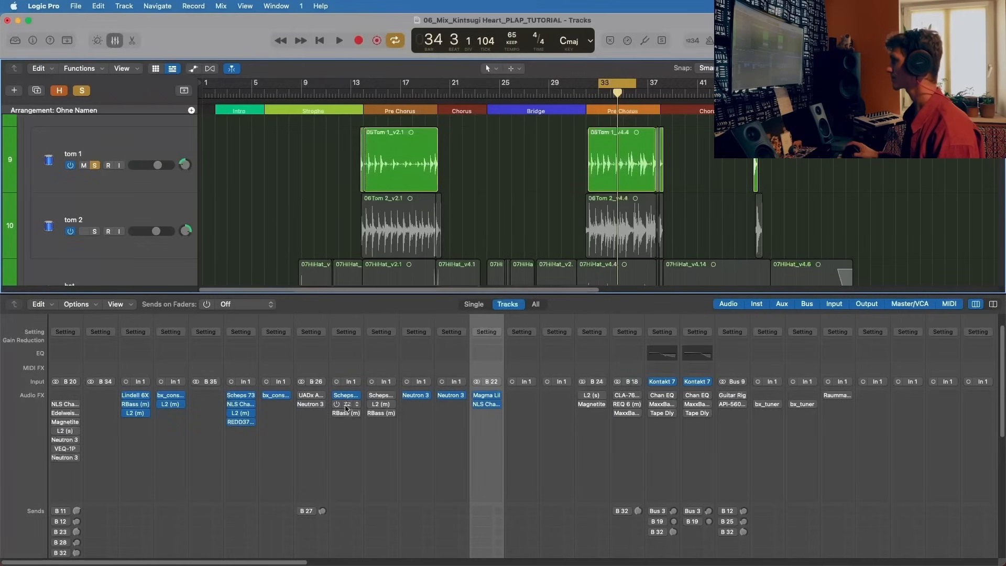
Step: Activate the L2 limiter on tom 1, audition the loop through it, stop playback, and close its window
left_click(347, 405)
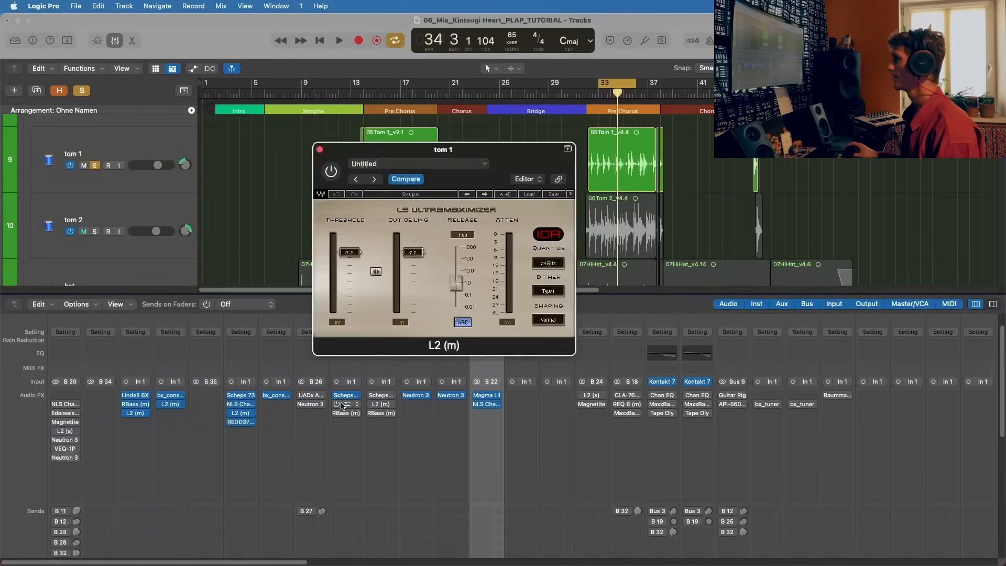
key("space")
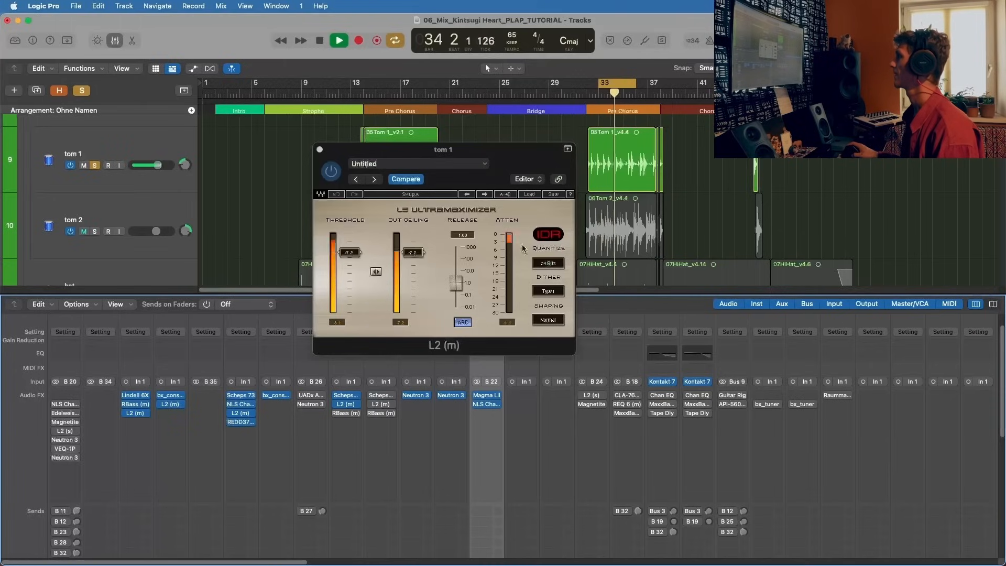
key("space")
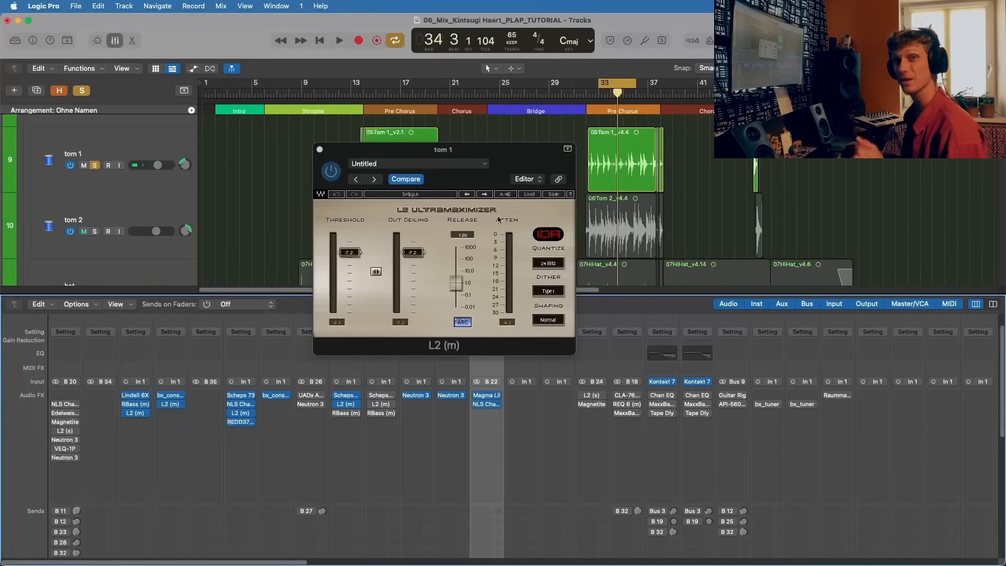
left_click(320, 150)
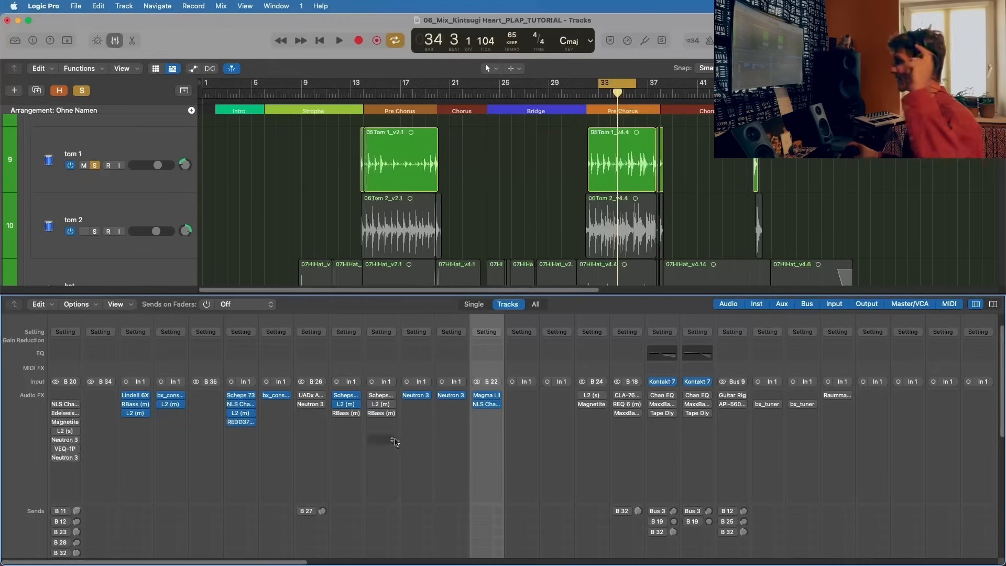
Step: Activate RBass on tom 1, compare the loop with it bypassed and active, and close its window with the plug-in left on
left_click(345, 413)
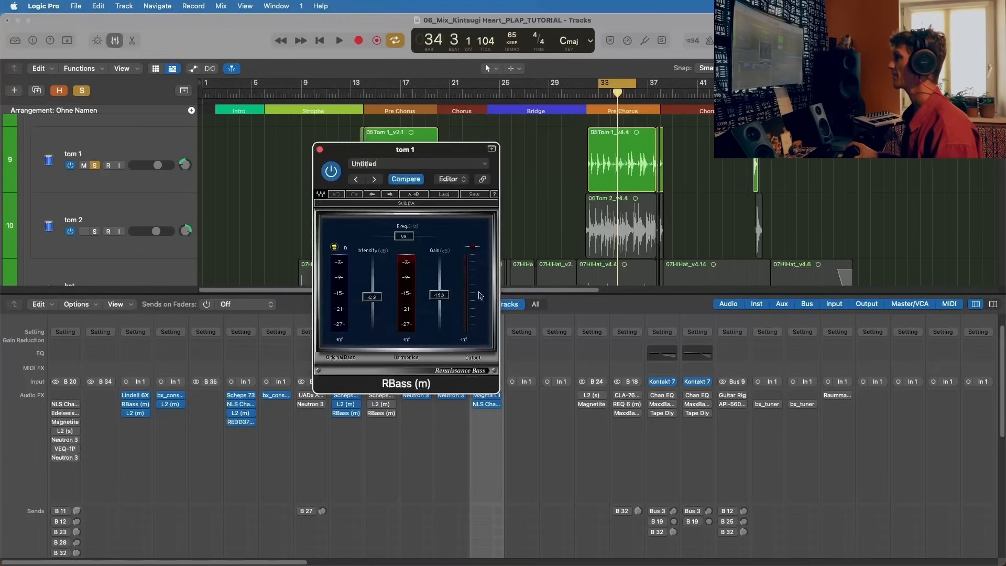
left_click_drag(440, 154, 397, 145)
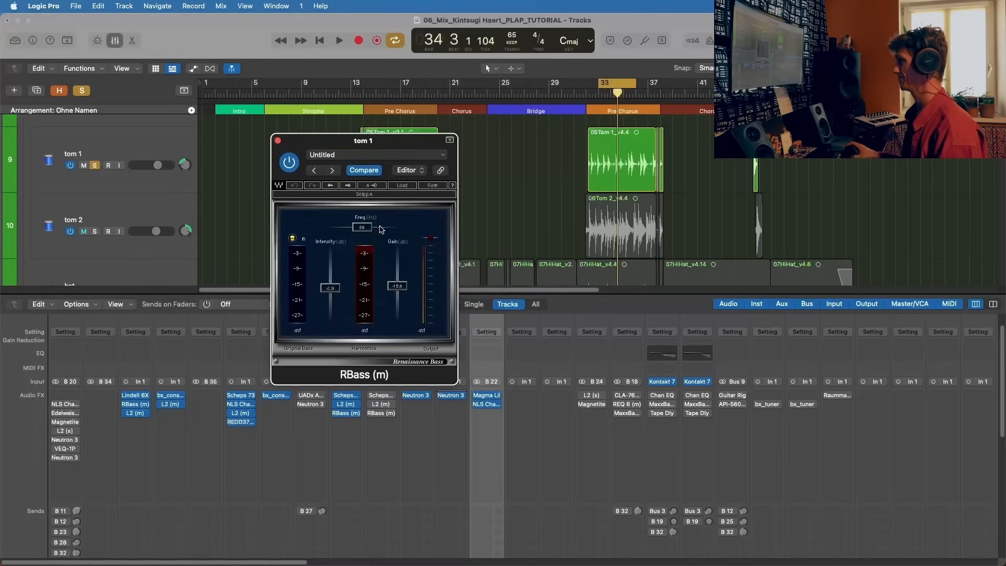
key("space")
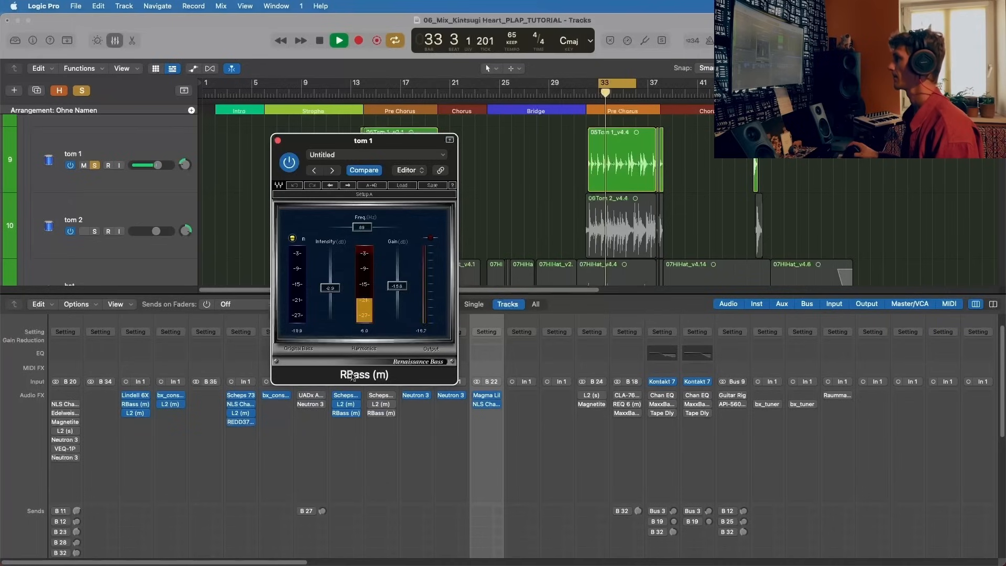
left_click(337, 413)
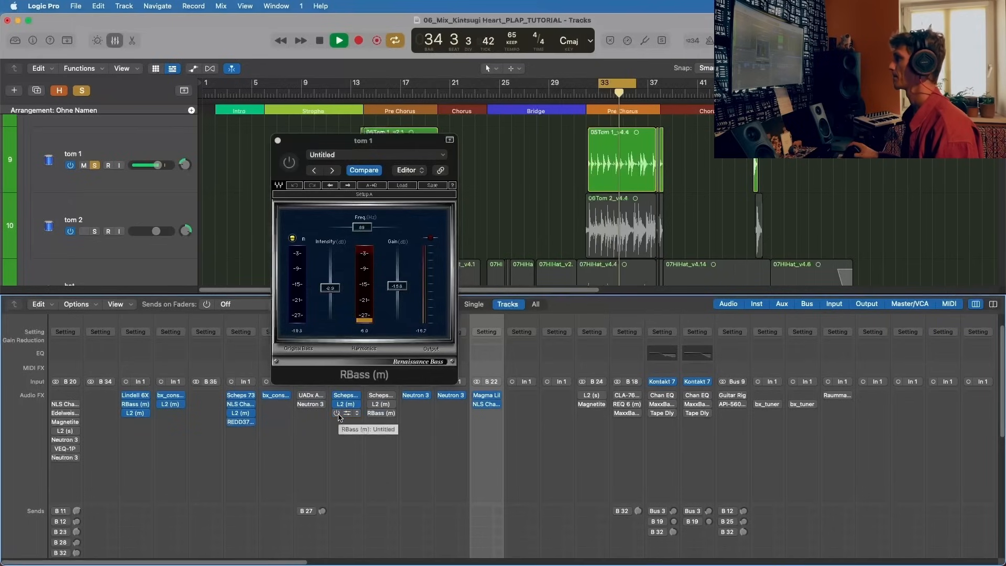
left_click(337, 413)
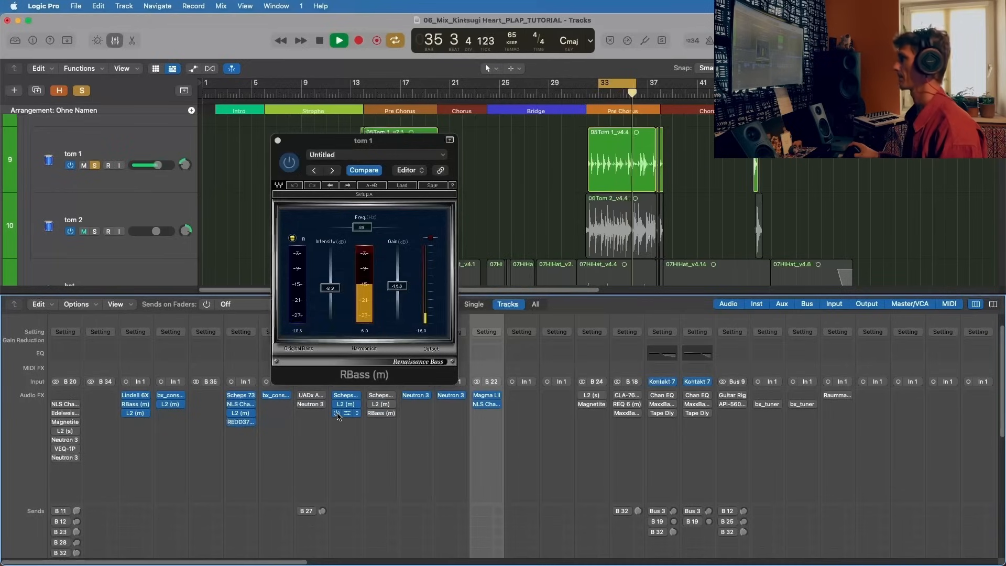
key("space")
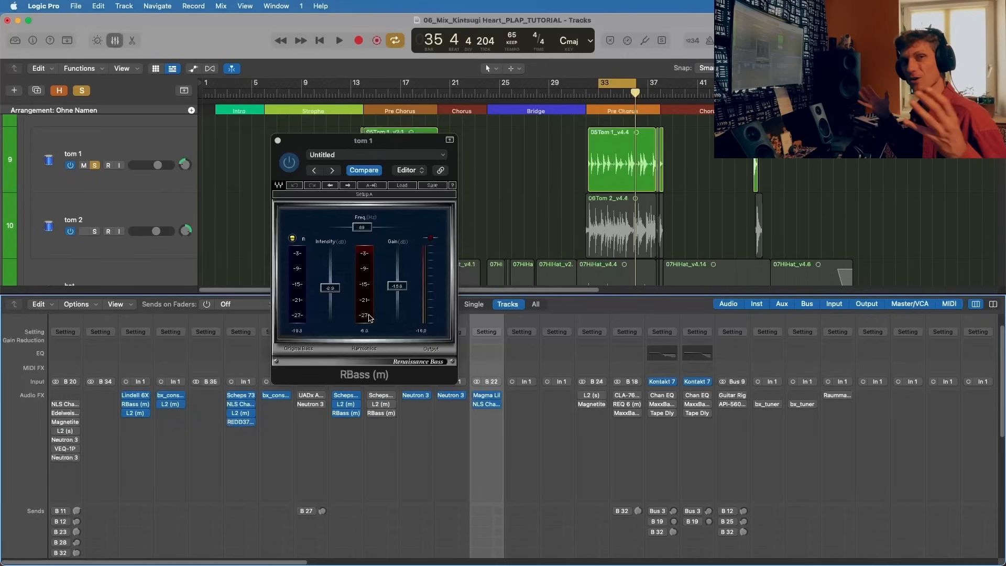
left_click(278, 140)
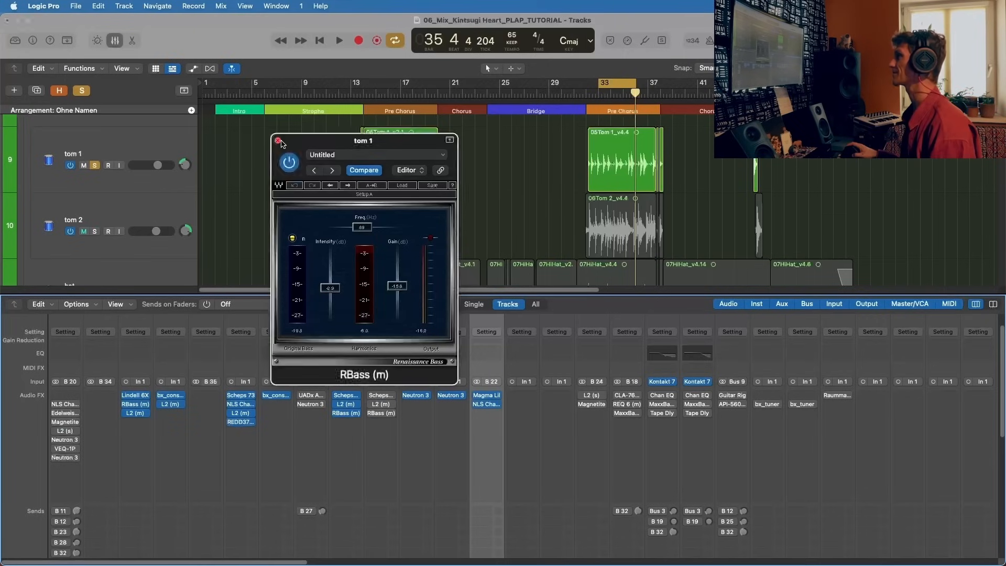
Step: Play the loop with the overhead, kick and snare buses soloed alongside tom 1
scroll(387, 236, "down", 10)
scroll(514, 424, "down", 8)
left_click(494, 519)
key("space")
left_click(355, 519)
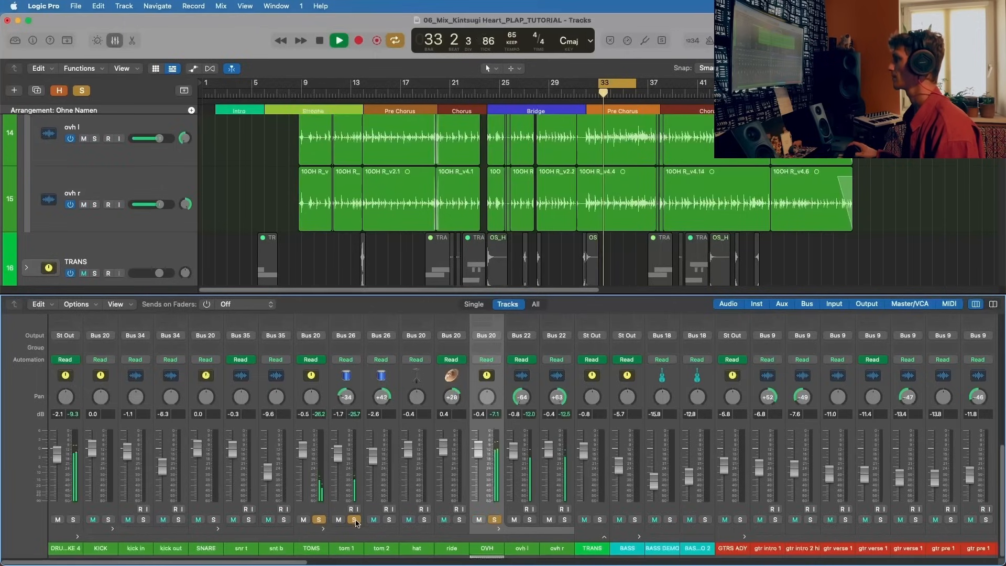
left_click(109, 520)
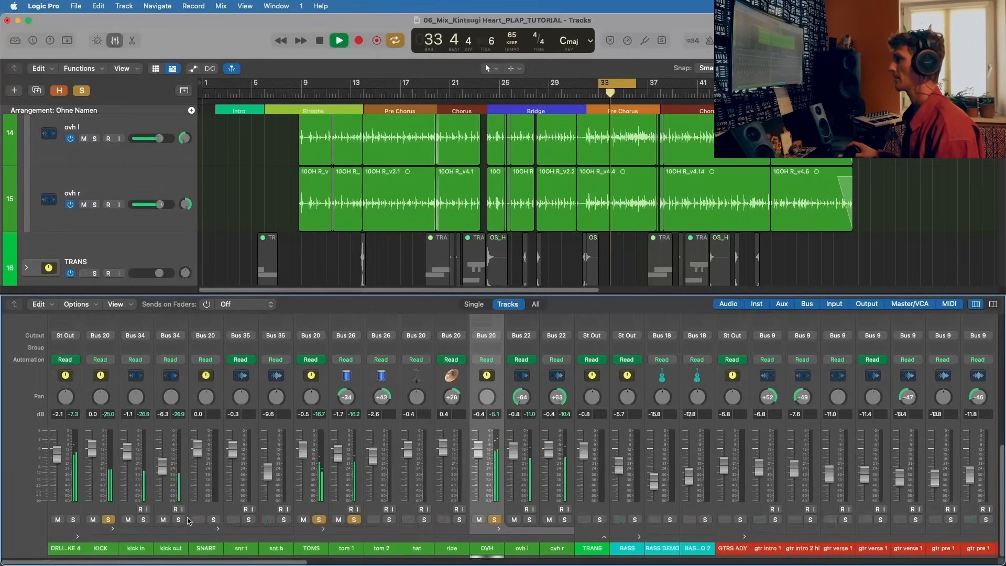
left_click(213, 520)
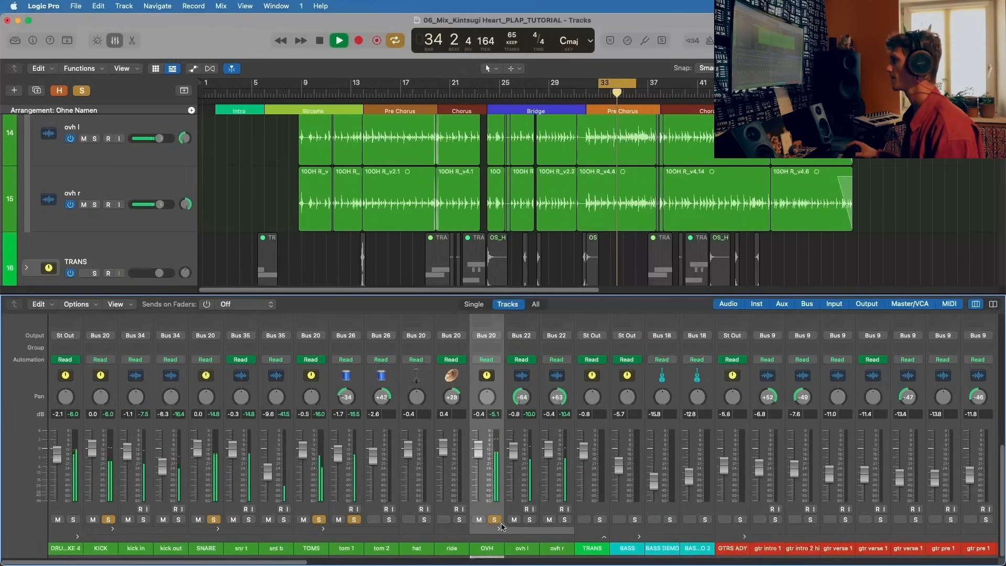
Step: Release tom 1's solo, compare the drum loop with the TOMS bus solo off and on, and stop playback
left_click(354, 519)
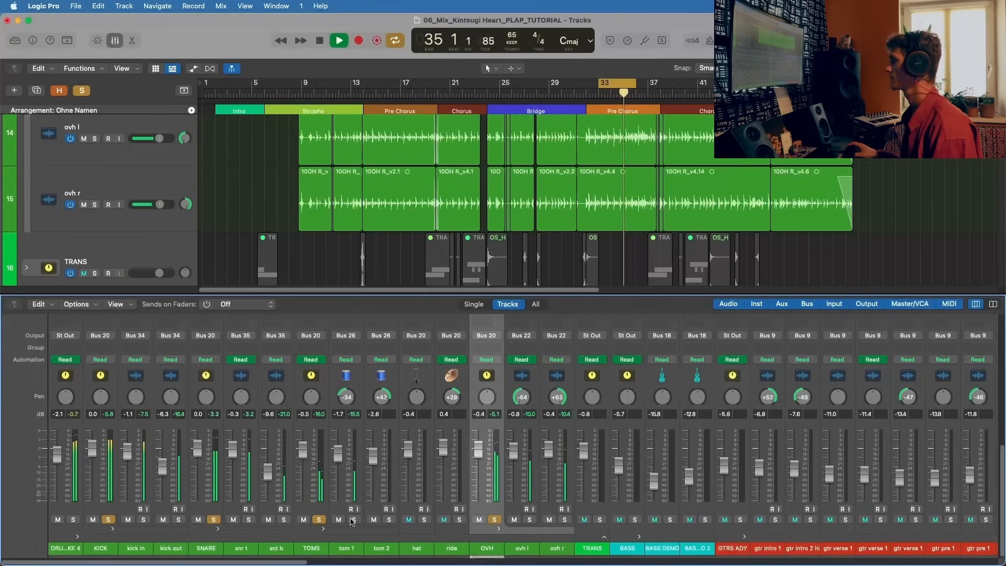
left_click(318, 519)
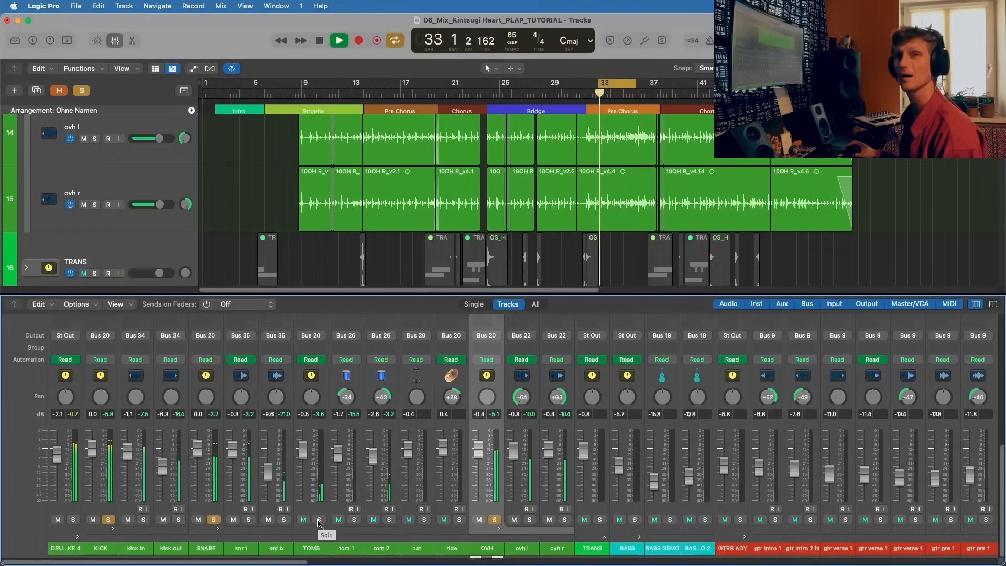
left_click(318, 519)
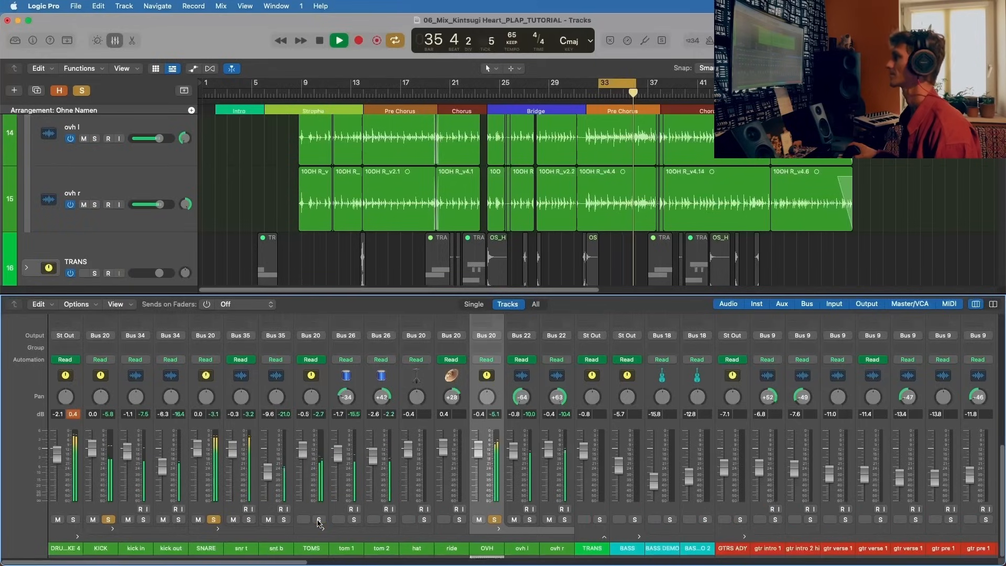
key("space")
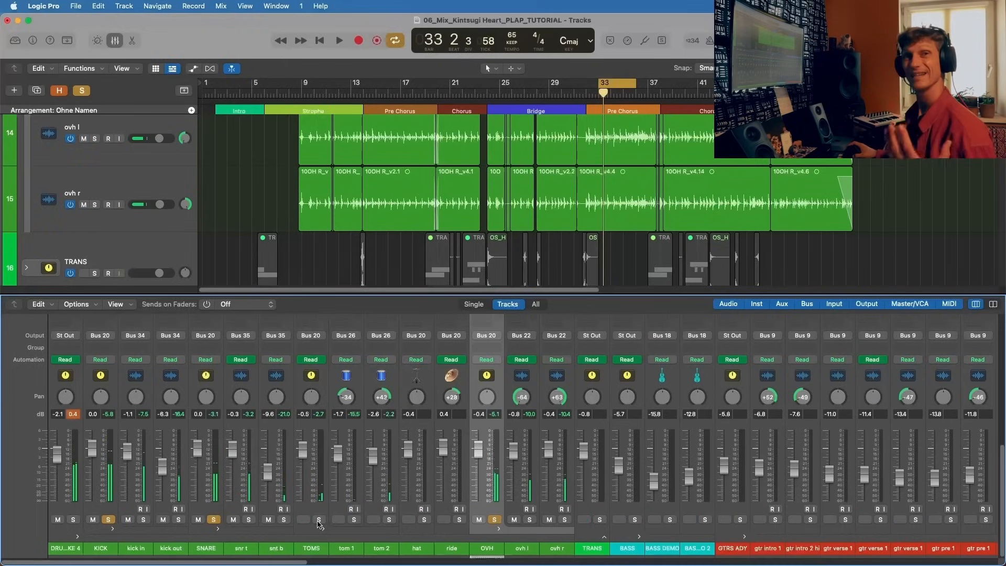
Step: Leave only the TOMS bus soloed, activate and open Scheps Omni Channel on tom 2, and reposition its window
left_click(214, 519)
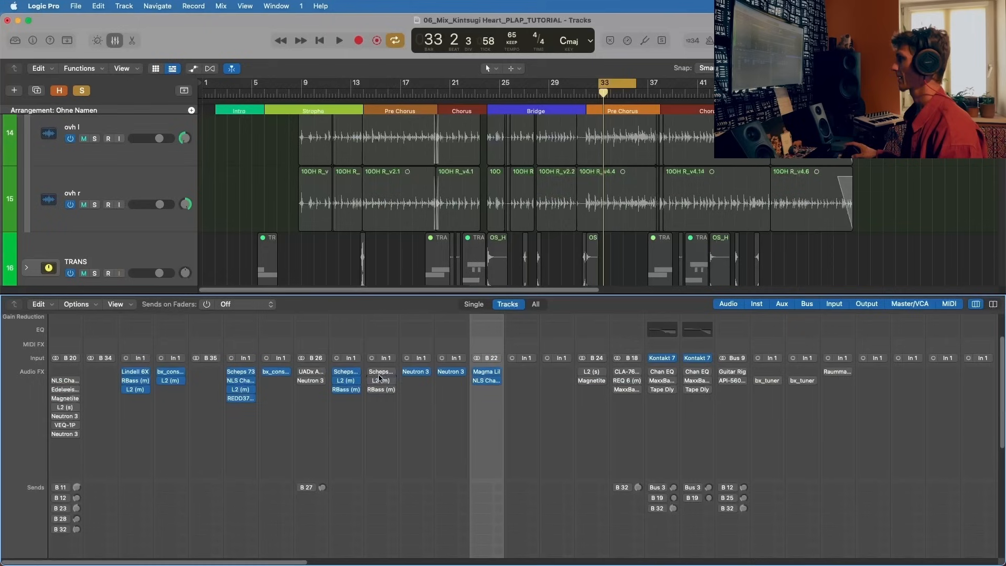
left_click(380, 373)
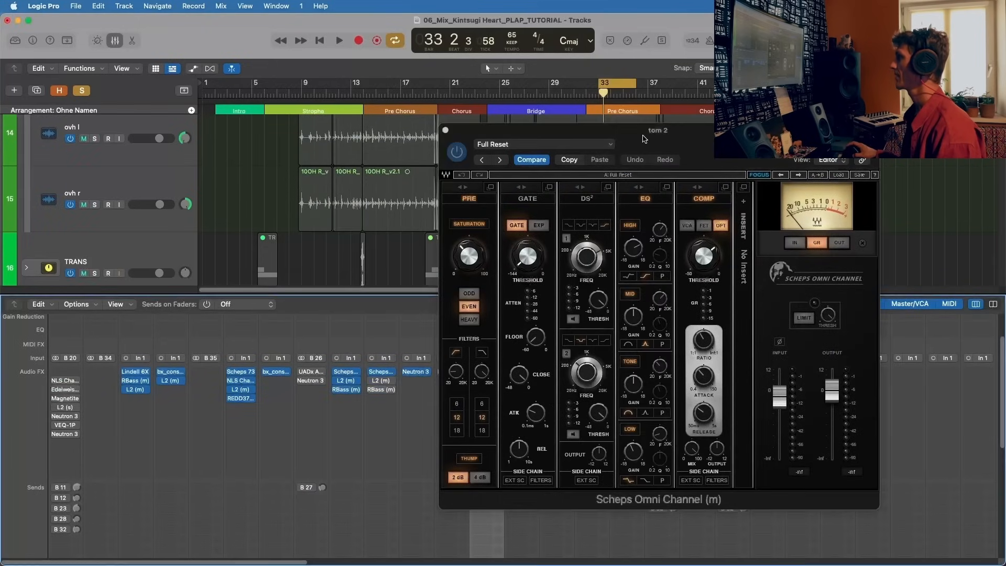
left_click_drag(641, 142, 382, 125)
Step: Audition the looped toms while examining tom 2's saturation and the HIGH and LOW EQ gains, and stop playback
left_click_drag(211, 238, 211, 246)
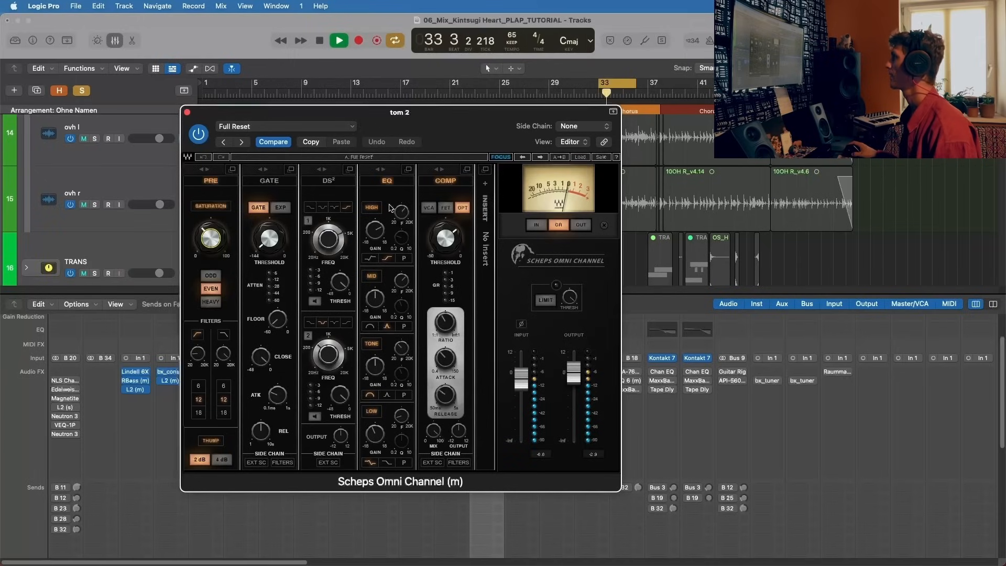
left_click_drag(376, 232, 381, 275)
mouse_move(381, 433)
left_mouse_down()
mouse_move(385, 426)
mouse_move(380, 436)
left_mouse_up()
key("space")
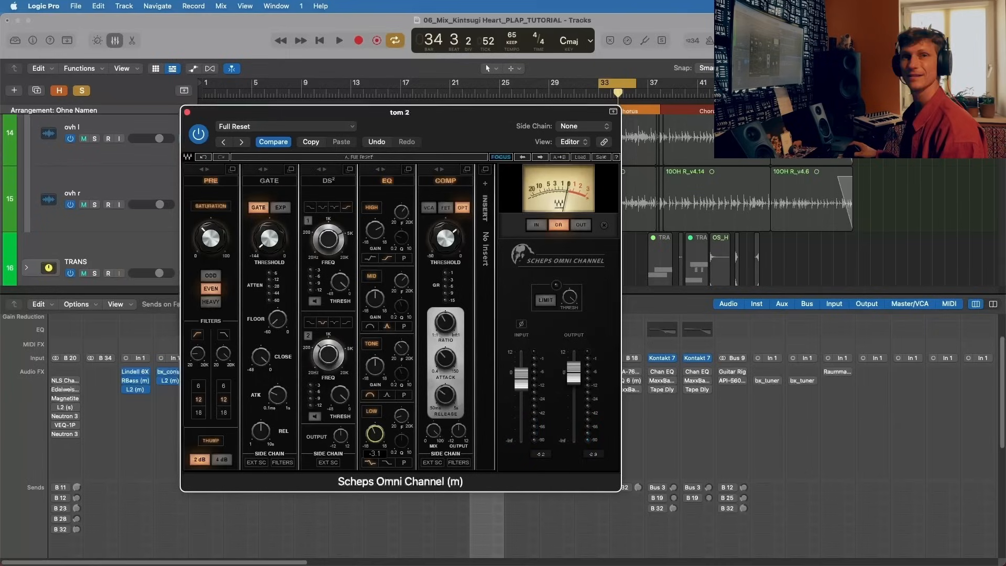
Step: Examine the LOW band's frequency and gain and the HIGH band's frequency in tom 2's Scheps Omni Channel EQ
left_click_drag(399, 417, 391, 419)
mouse_move(373, 439)
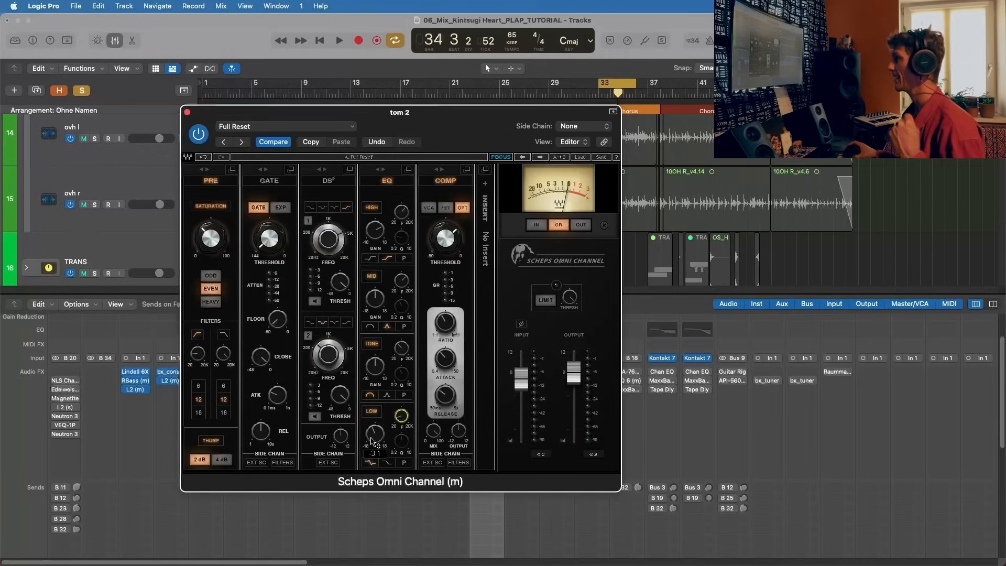
left_click(373, 439)
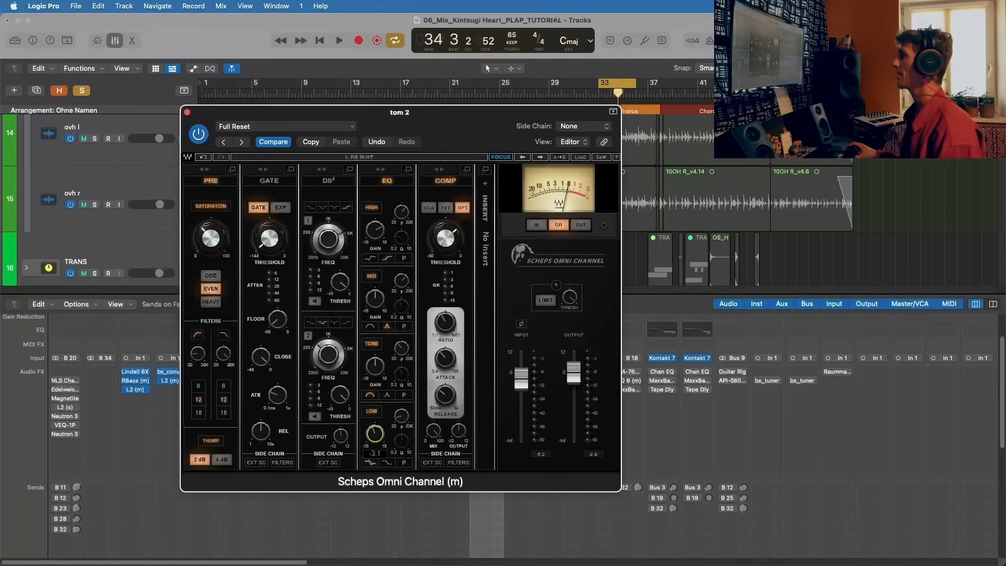
left_click(405, 214)
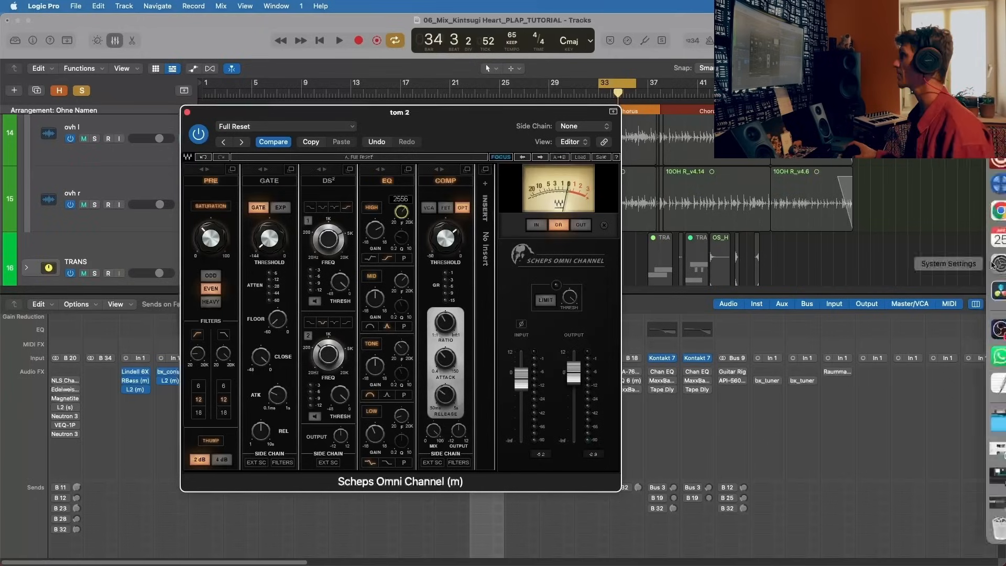
Step: Reposition tom 2's Scheps Omni Channel window, audition the looped toms through it, and close the plug-in
left_click_drag(425, 117, 371, 88)
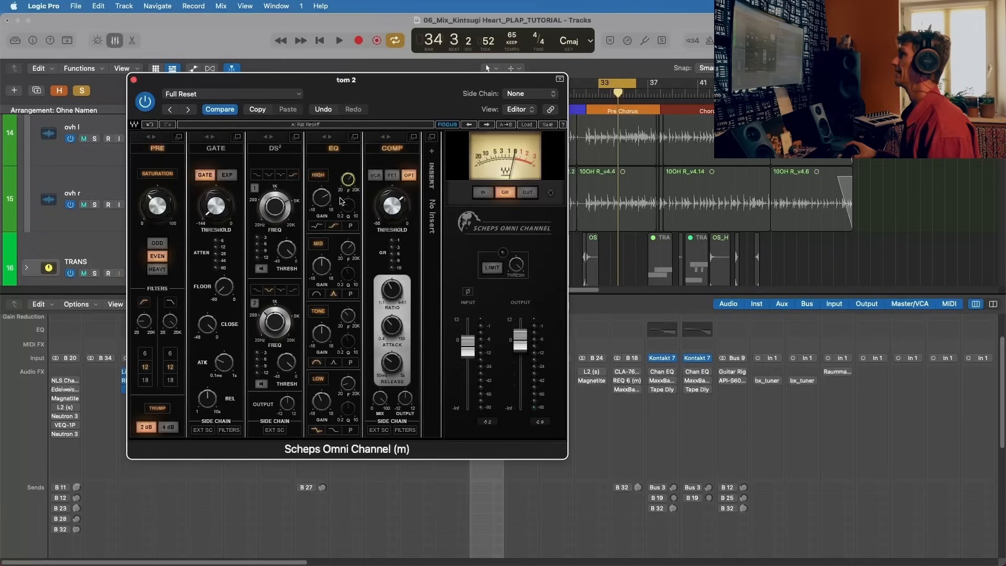
key("space")
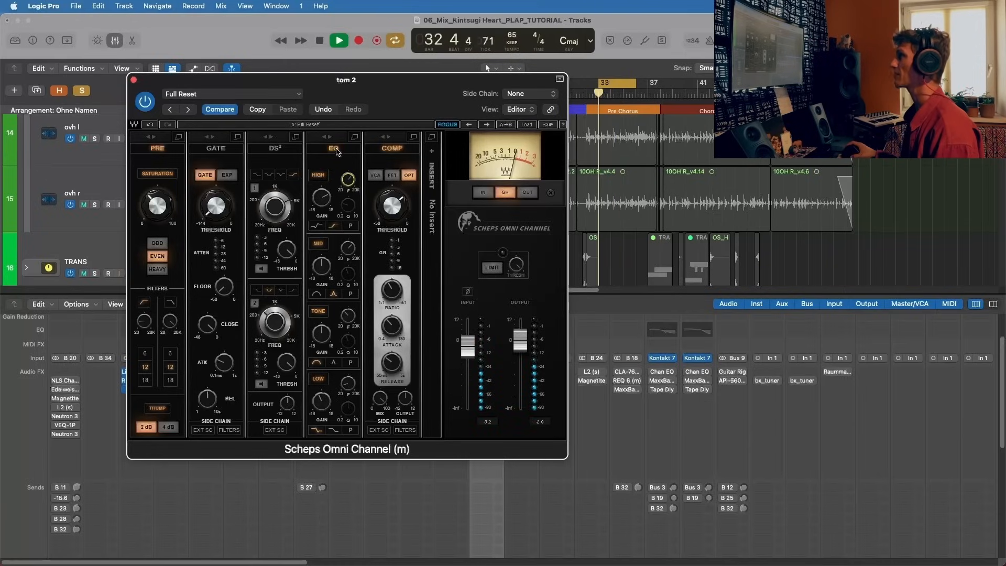
left_click_drag(369, 79, 575, 78)
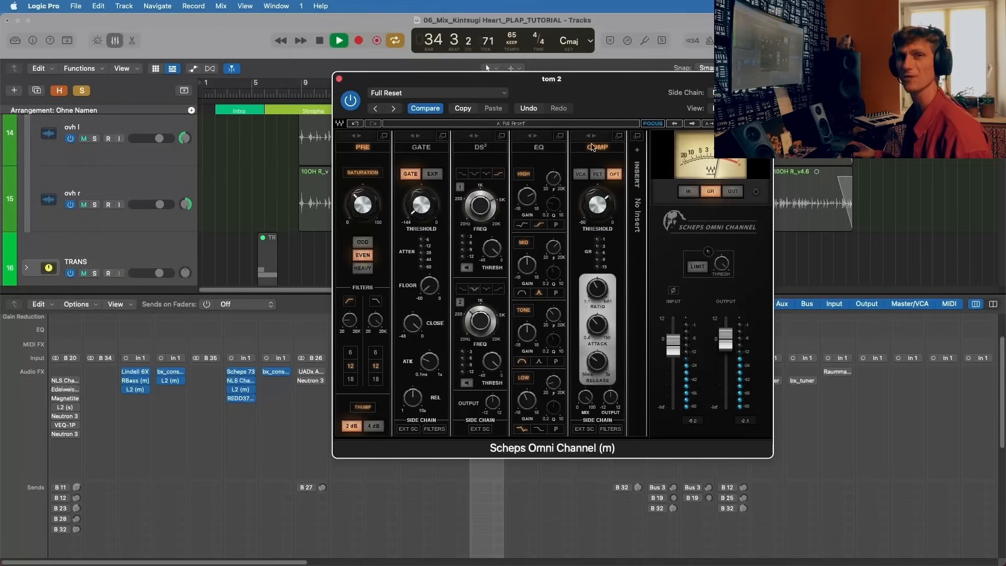
left_click(339, 78)
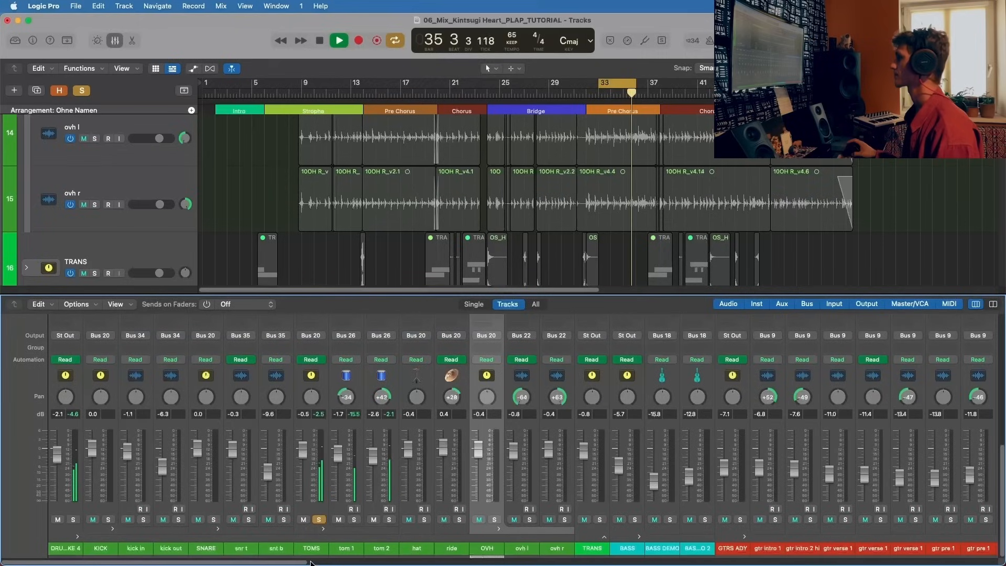
Step: Solo the KICK, SNARE, OVH, hat and ride channels together with TOMS to hear the full drum kit in the loop
left_click(107, 520)
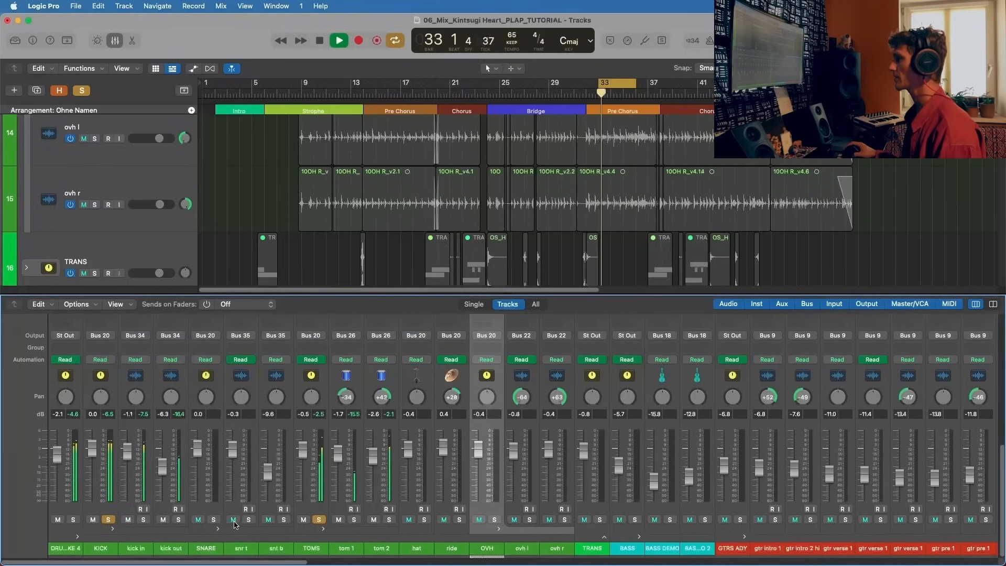
left_click(214, 519)
left_click(494, 519)
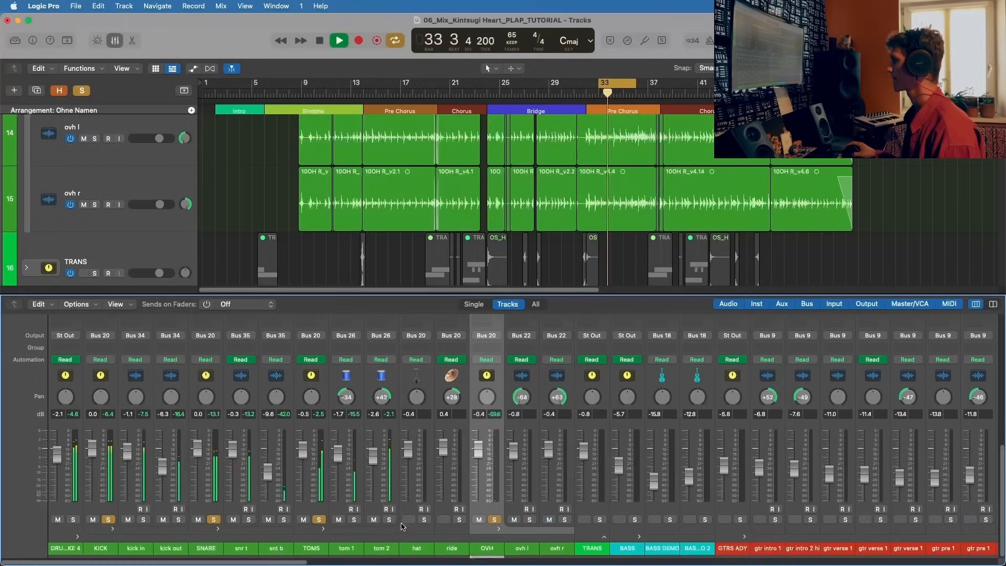
left_click(424, 520)
left_click(459, 519)
scroll(396, 456, "up", 2)
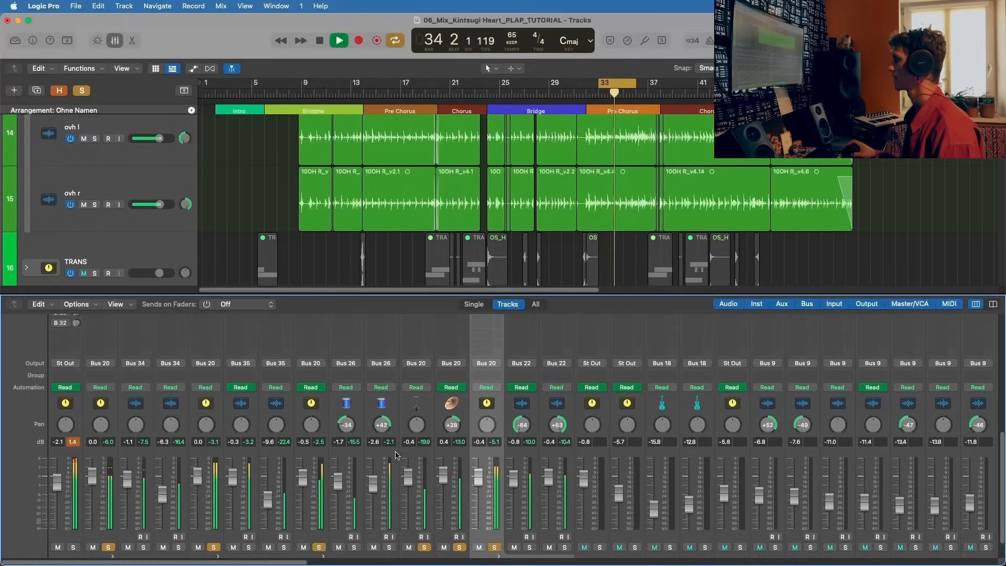
Step: Activate tom 2's L2 and RBass plug-ins, audition them in the looped full kit, stop playback and close both windows
scroll(397, 456, "up", 10)
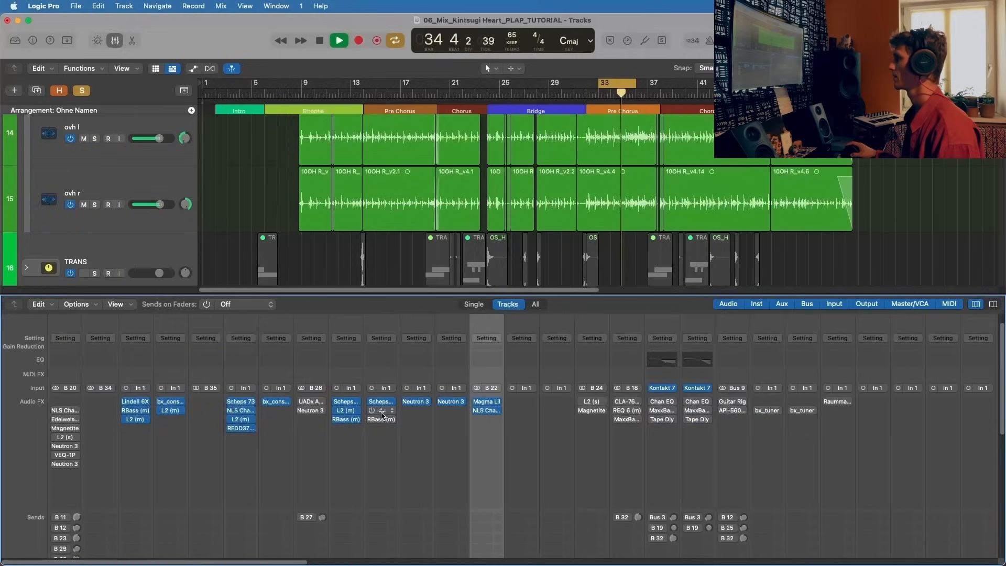
left_click(382, 411)
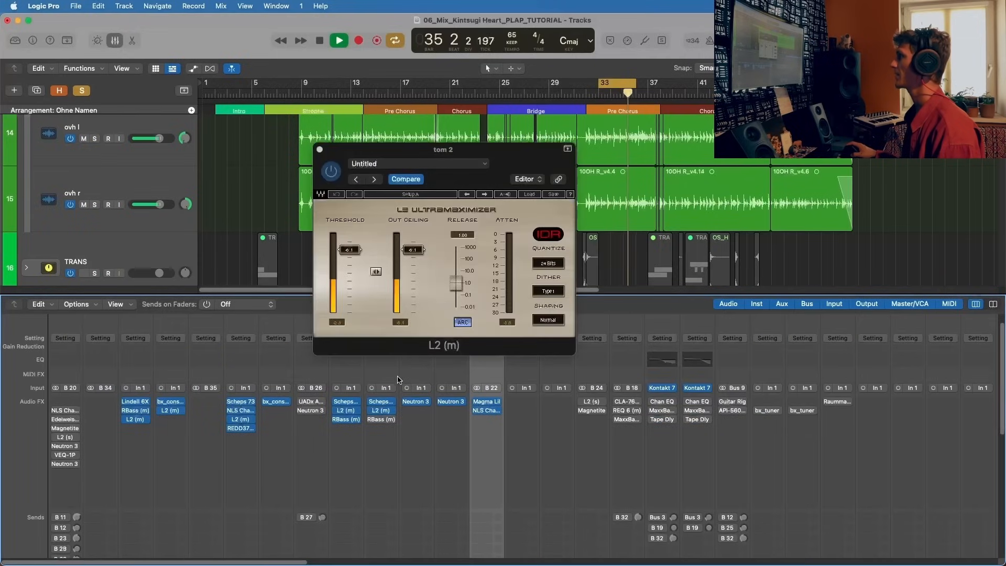
left_click(374, 419)
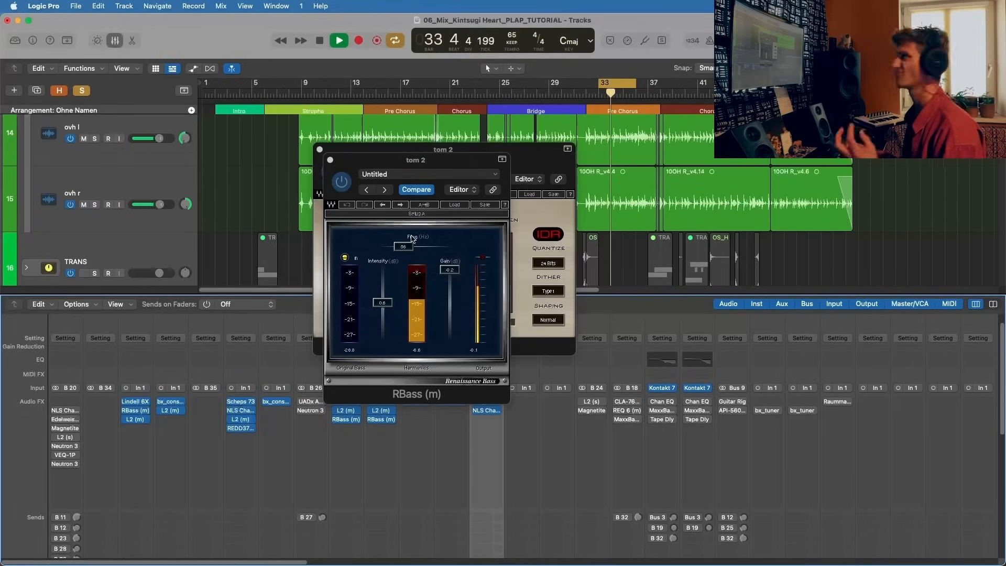
key("space")
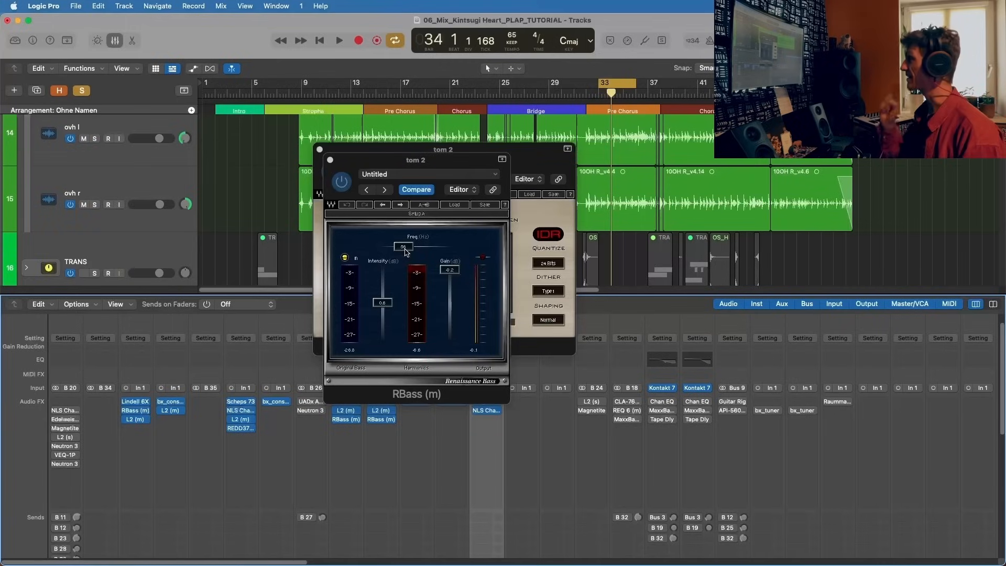
left_click(330, 159)
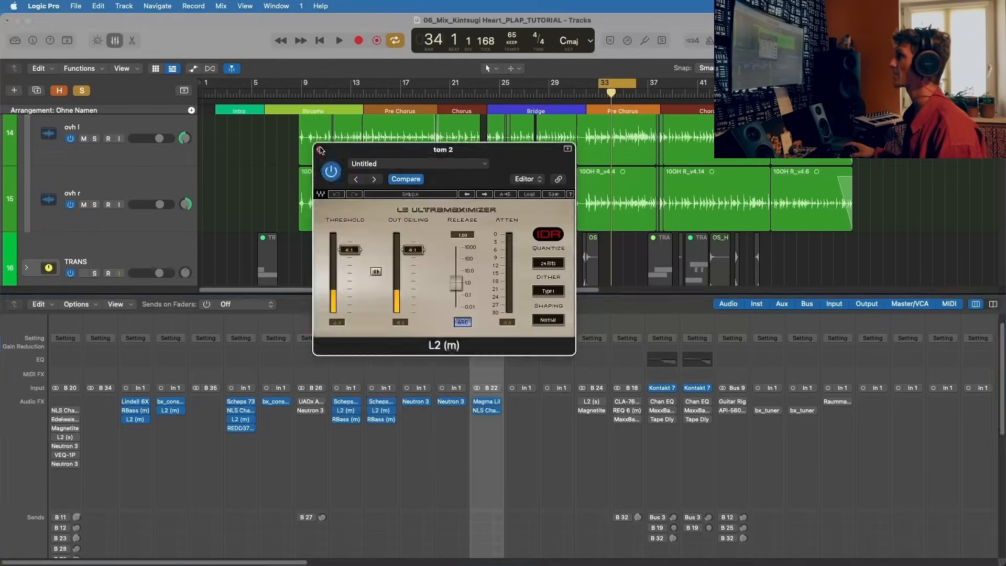
left_click(320, 149)
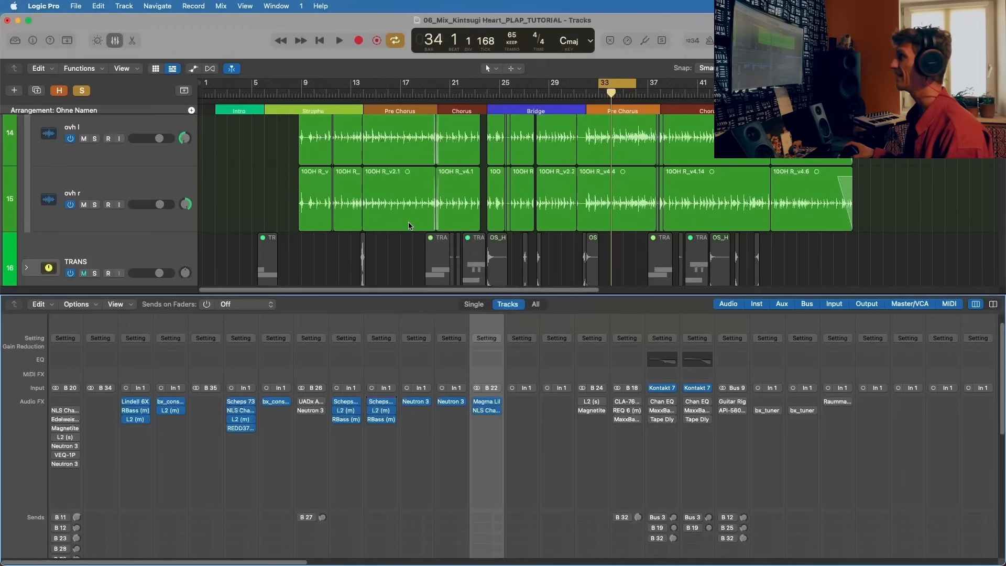
Step: Activate the UADx API Vision Channel Strip on TOMS and audition the looped kit while examining its LMF band
scroll(330, 429, "down", 5)
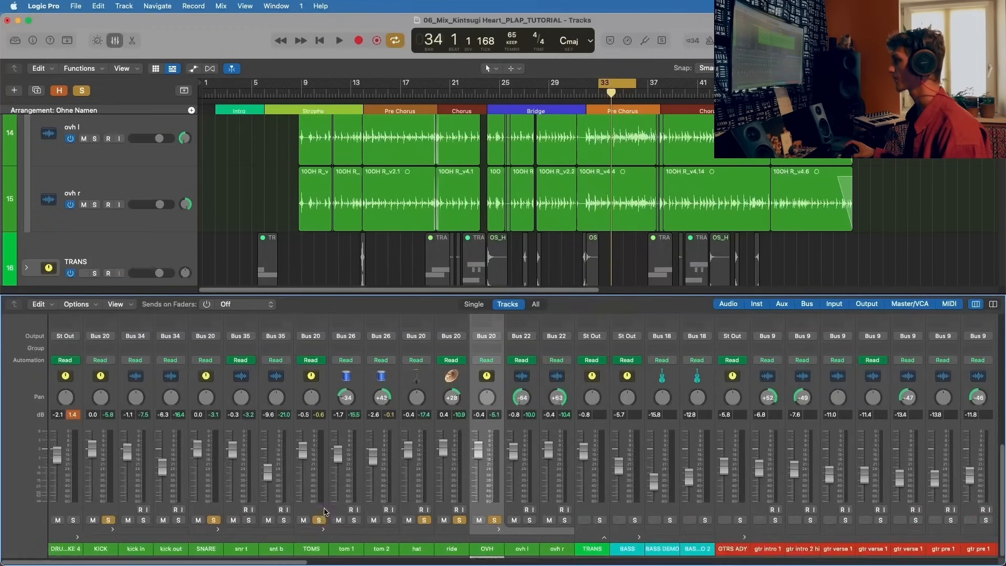
scroll(324, 512, "up", 5)
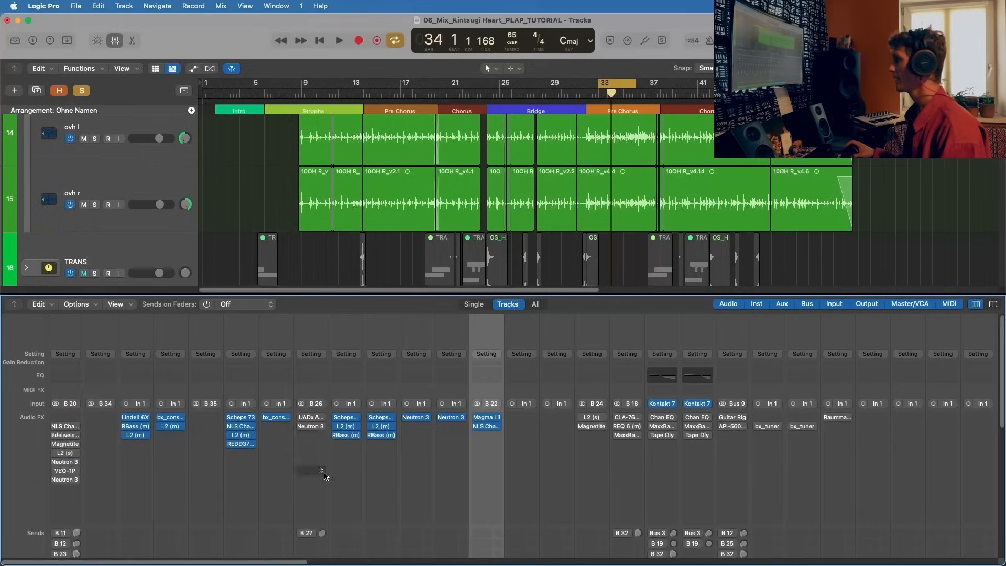
left_click(315, 420)
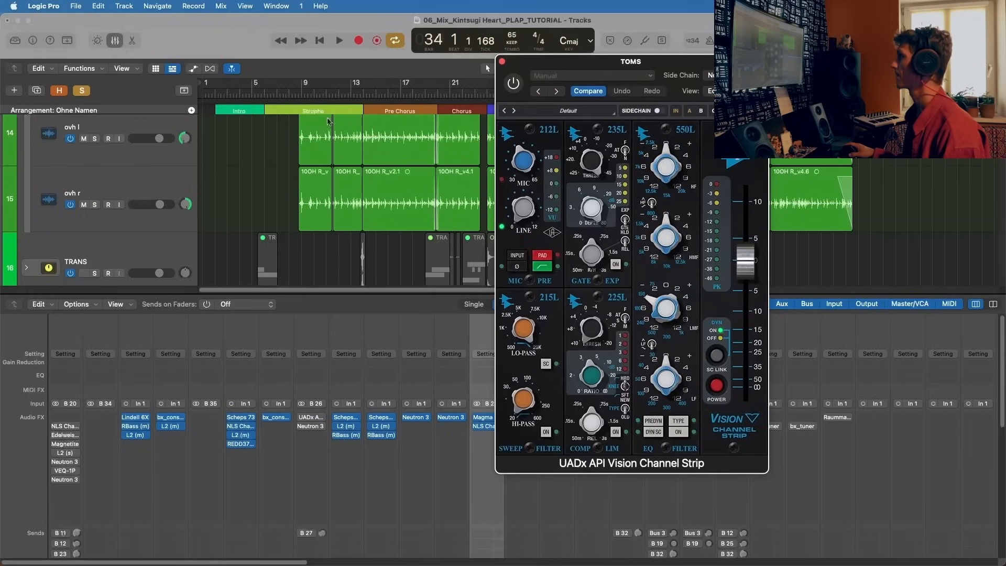
key("space")
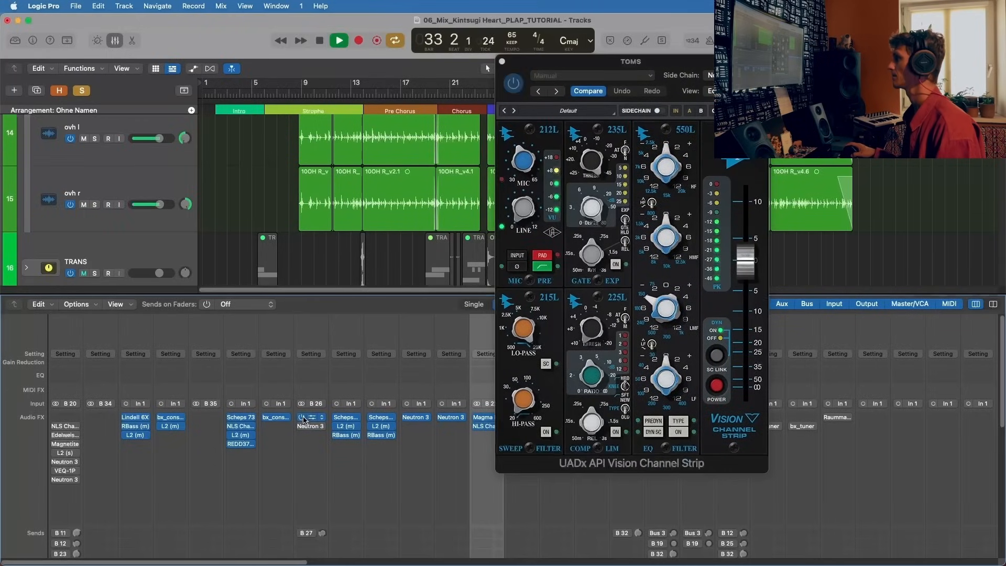
left_click_drag(598, 66, 408, 59)
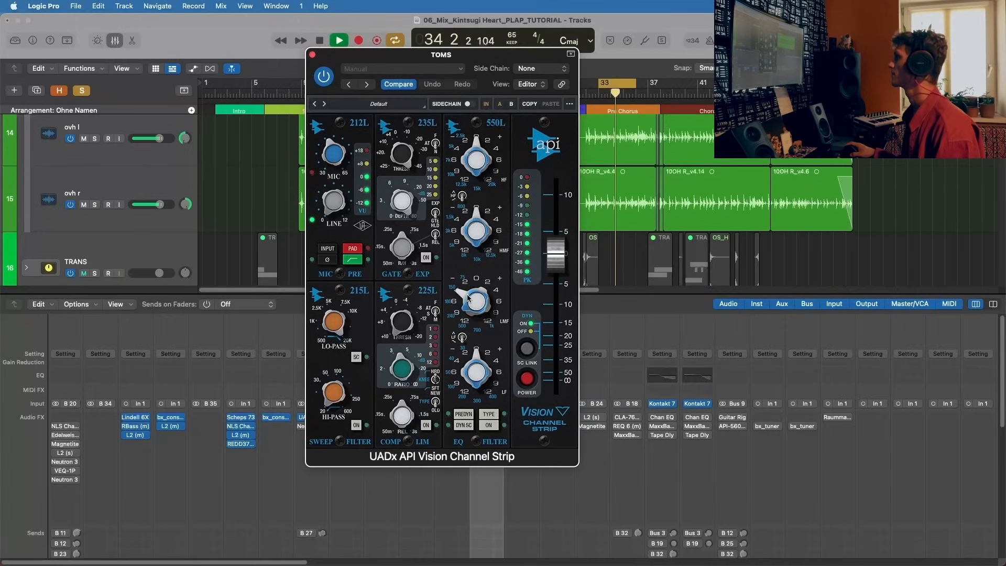
left_click_drag(464, 295, 464, 298)
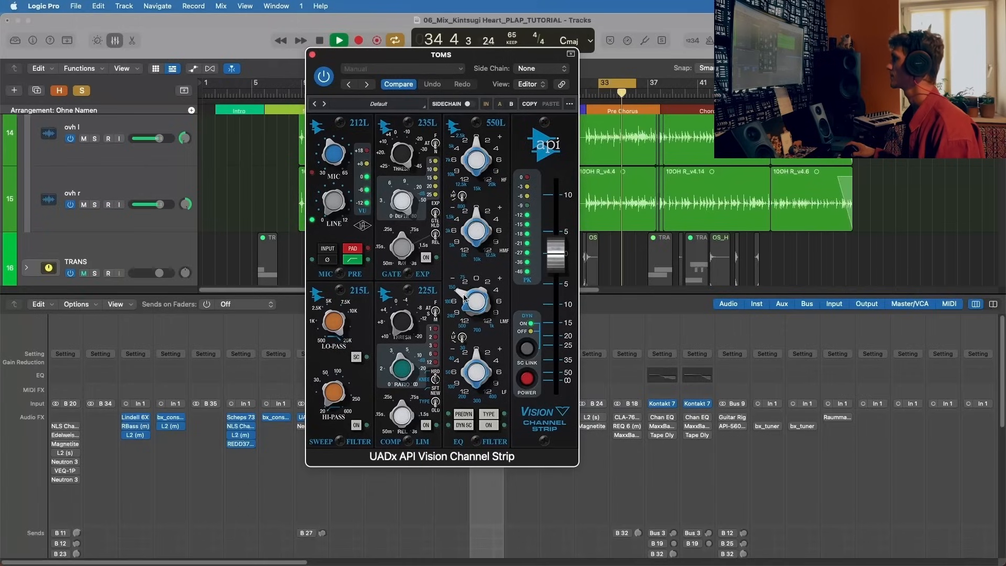
key("space")
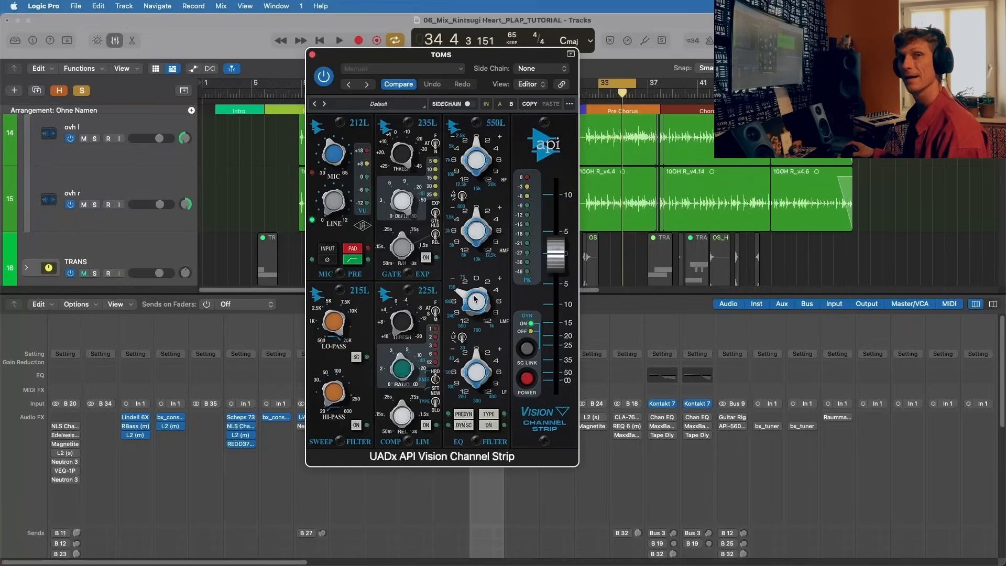
Step: Compare the looped kit with the TOMS API Vision Channel Strip bypassed and active, then close the plug-in and stop playback
key("space")
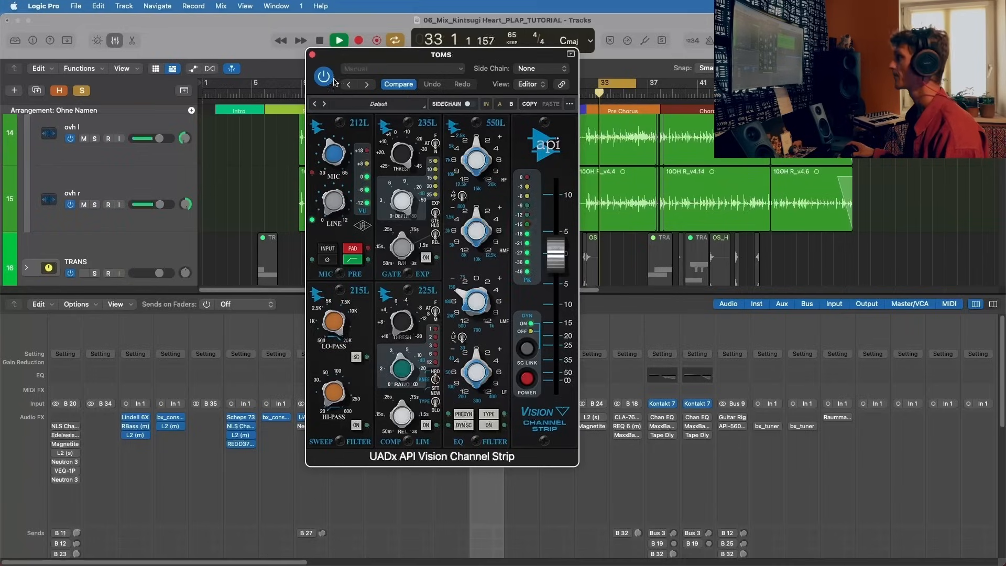
left_click_drag(342, 57, 367, 58)
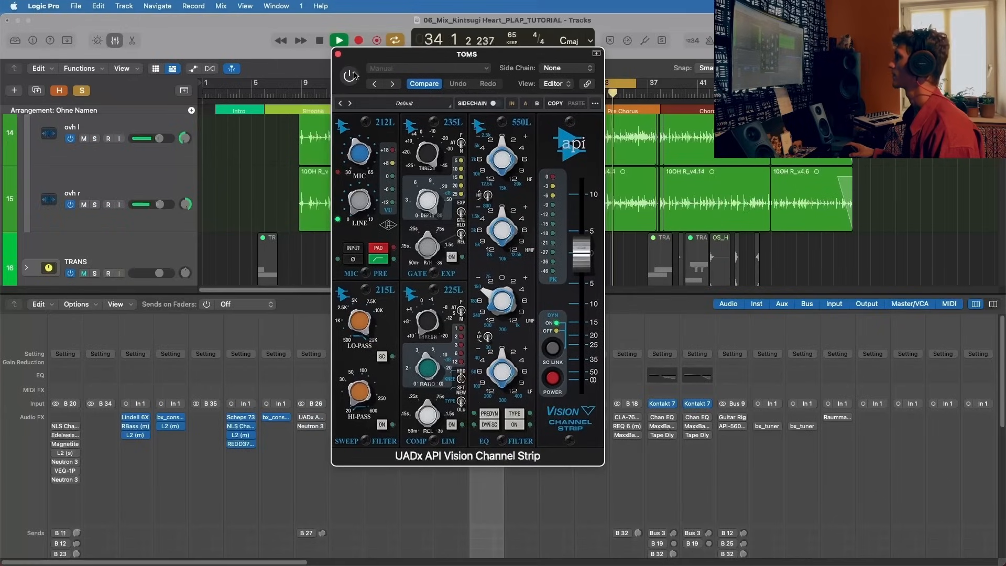
left_click(354, 76)
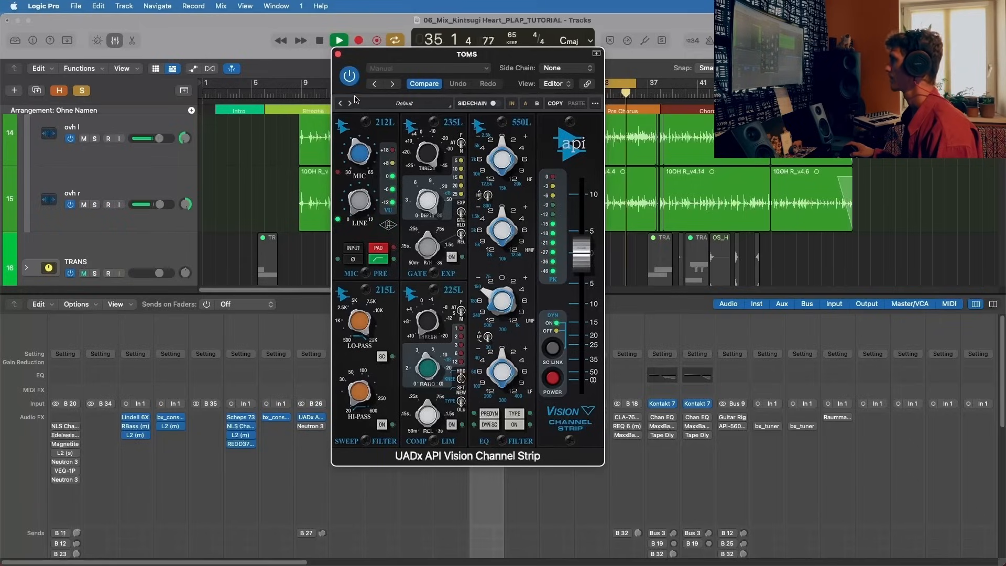
left_click(337, 54)
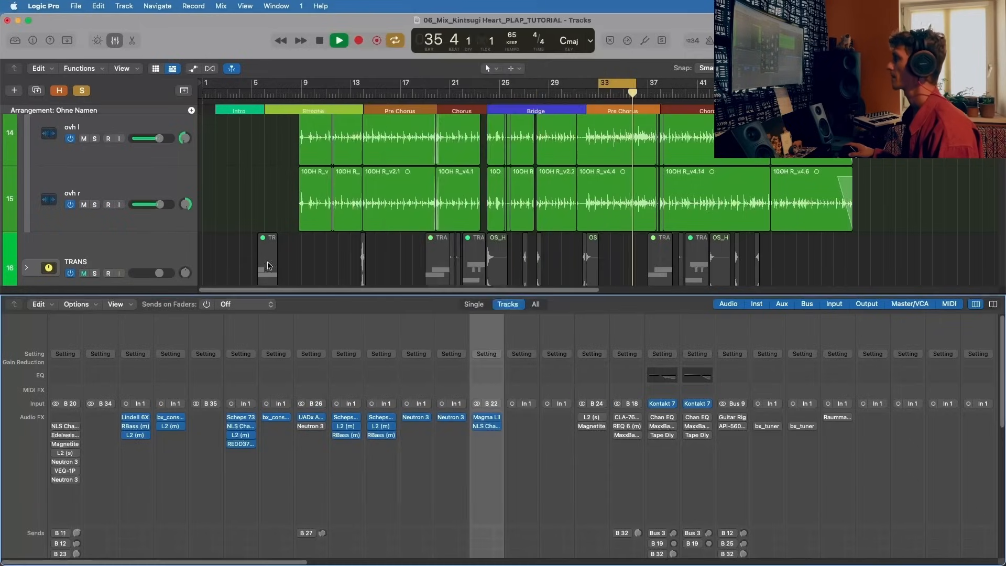
key("space")
Step: Reopen the TOMS API Vision Channel Strip, repeat the bypass comparison in the loop, stop playback and close it
left_click(312, 418)
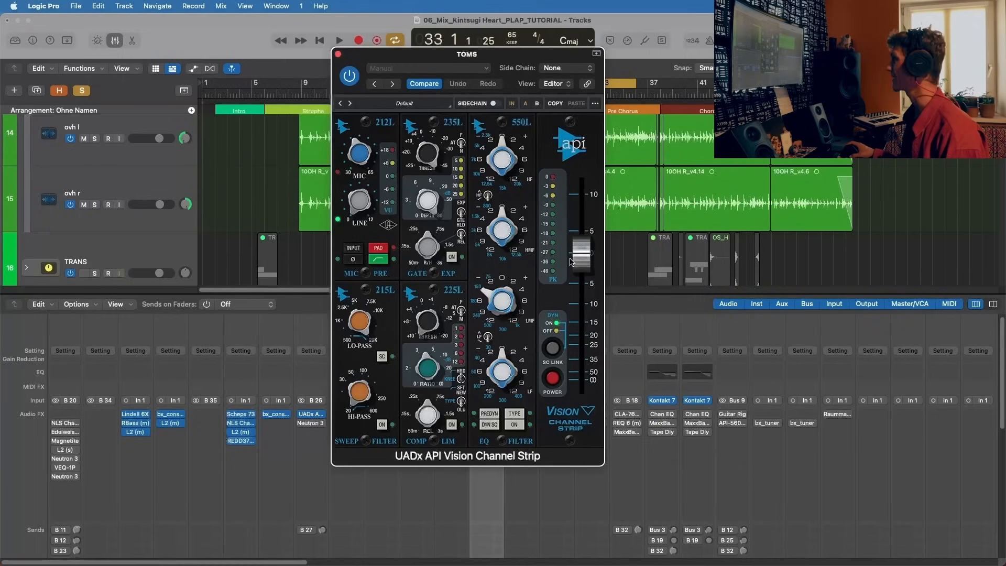
key("space")
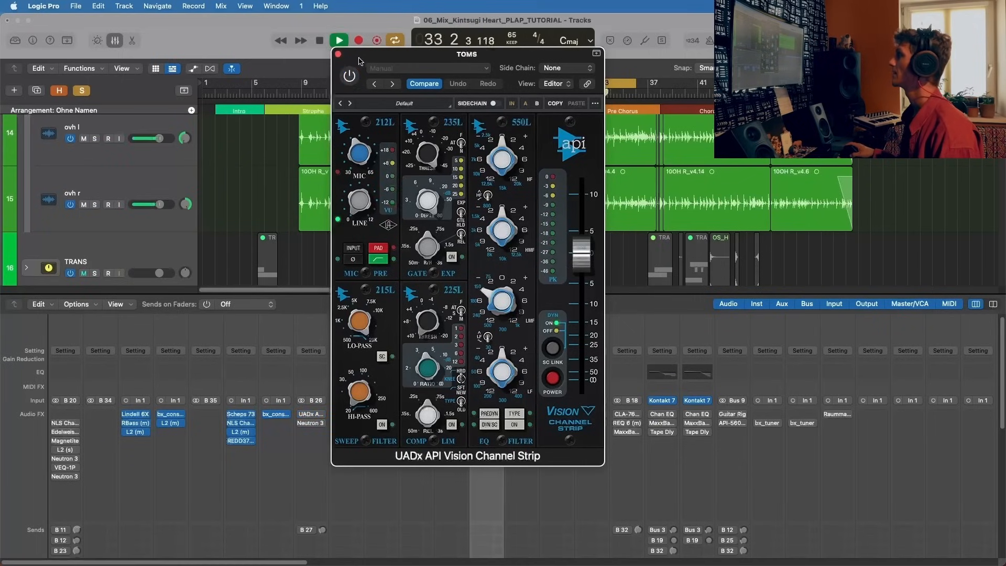
left_click_drag(359, 60, 362, 57)
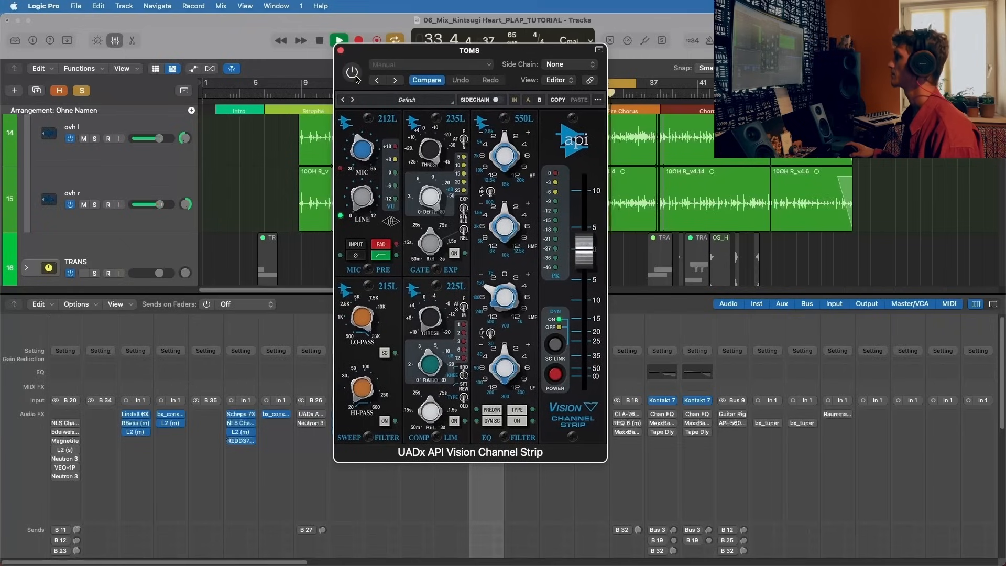
left_click(356, 74)
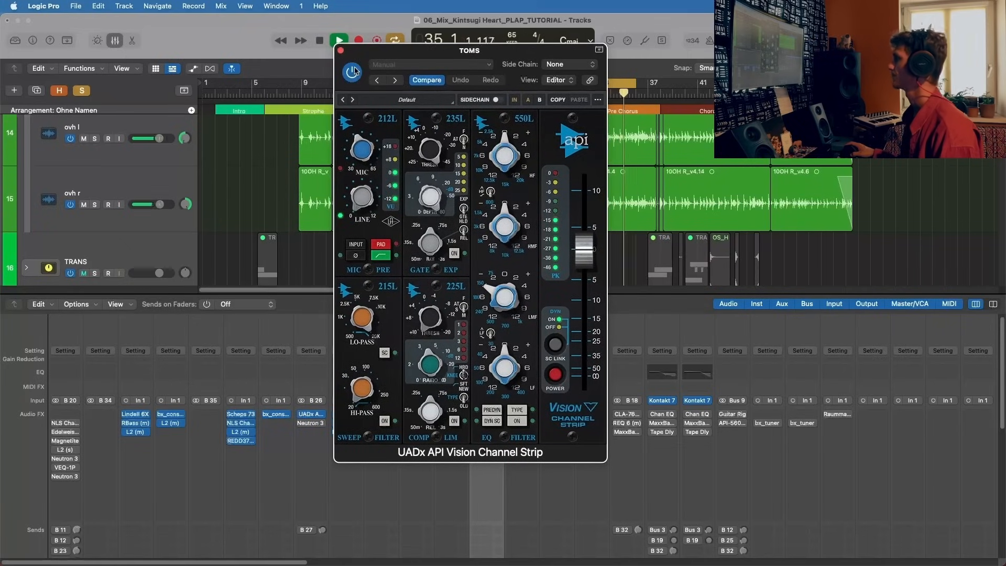
key("space")
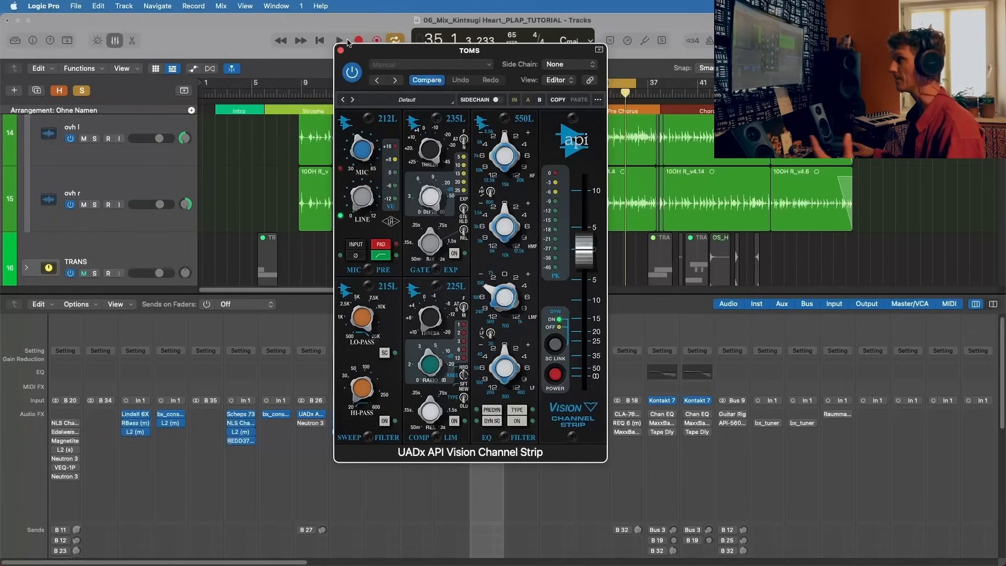
left_click(340, 50)
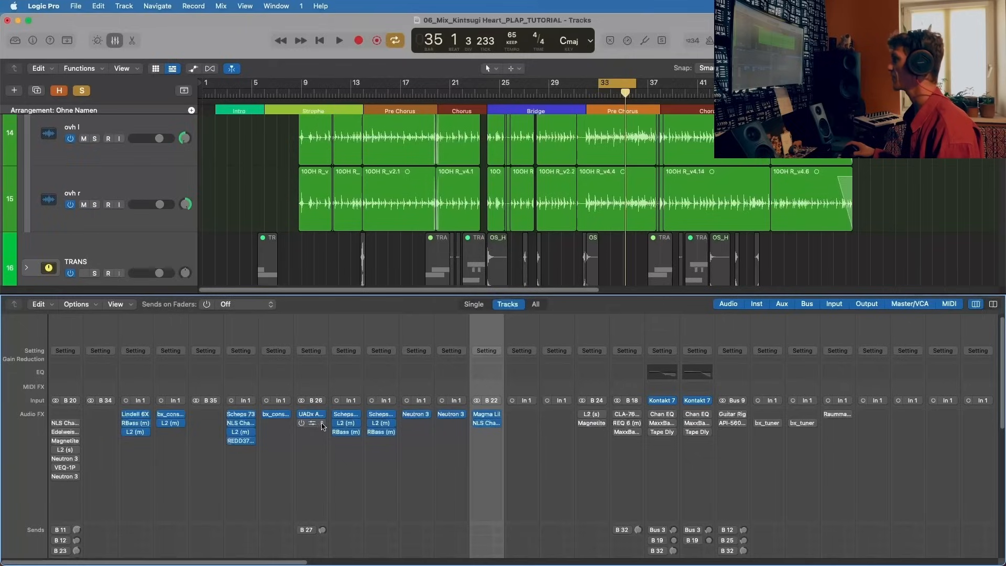
Step: Activate the Neutron 3 Equalizer on TOMS, reposition its window and play the looped kit through it
left_click(304, 423)
left_click_drag(507, 155, 362, 68)
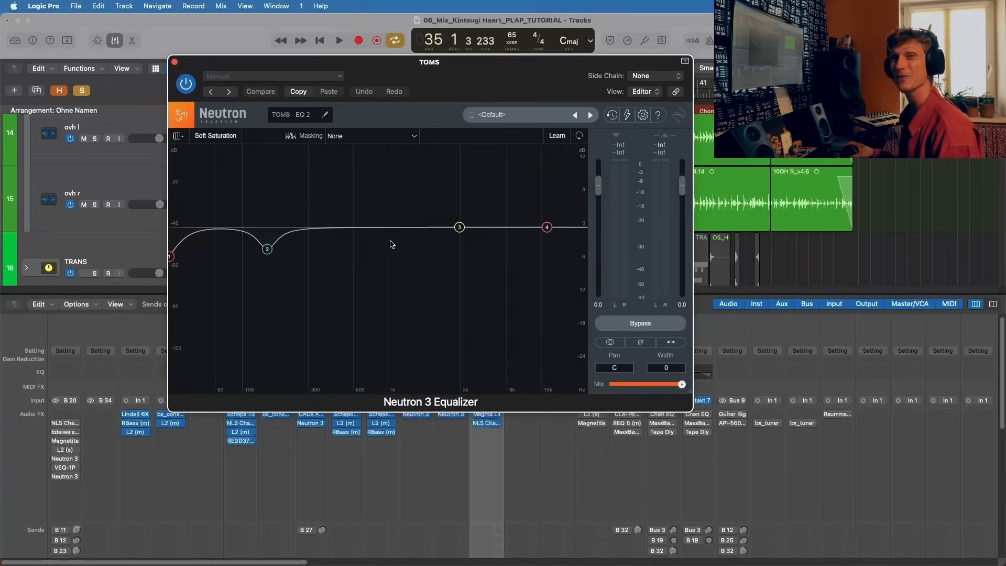
left_click_drag(391, 64, 407, 62)
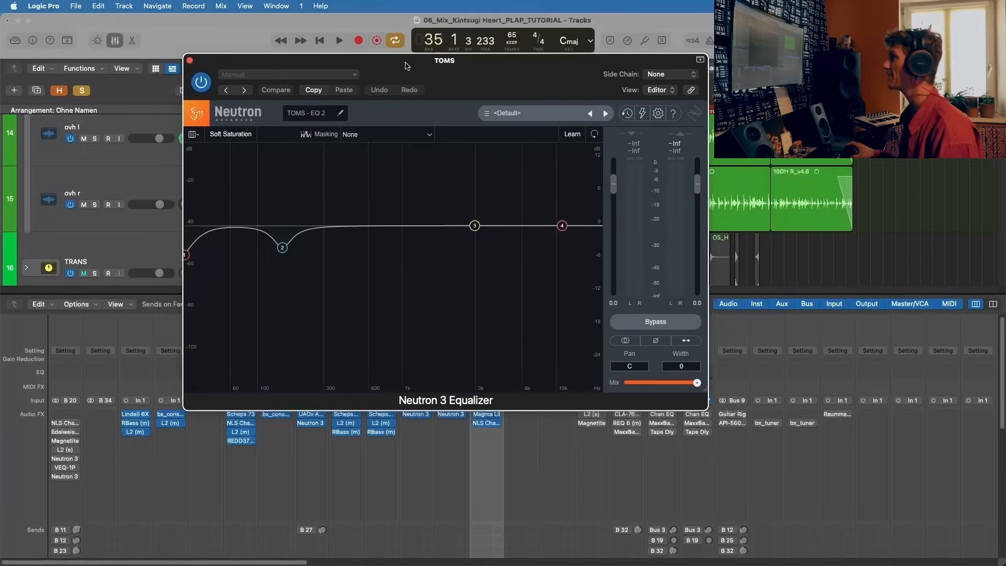
key("space")
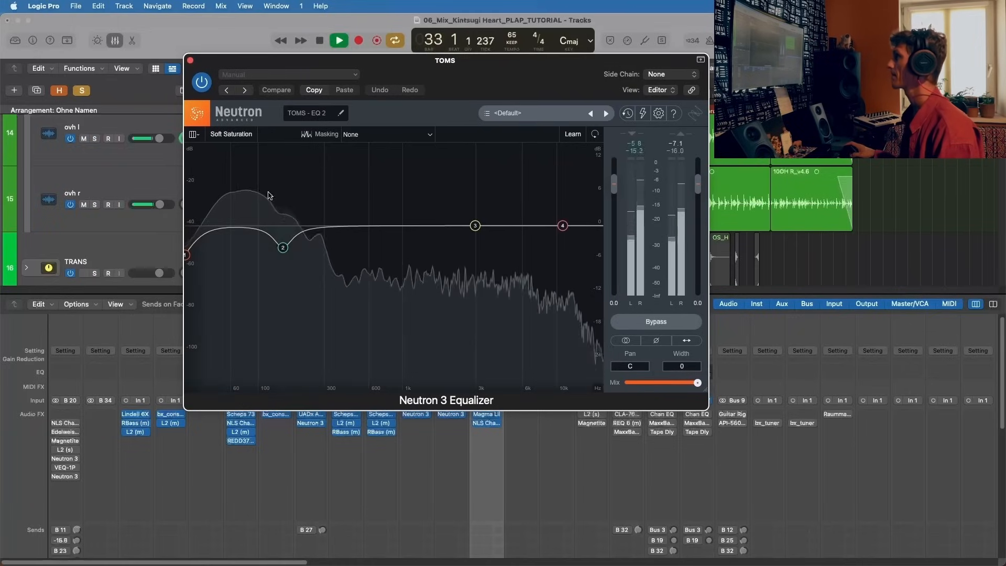
scroll(131, 234, "up", 1)
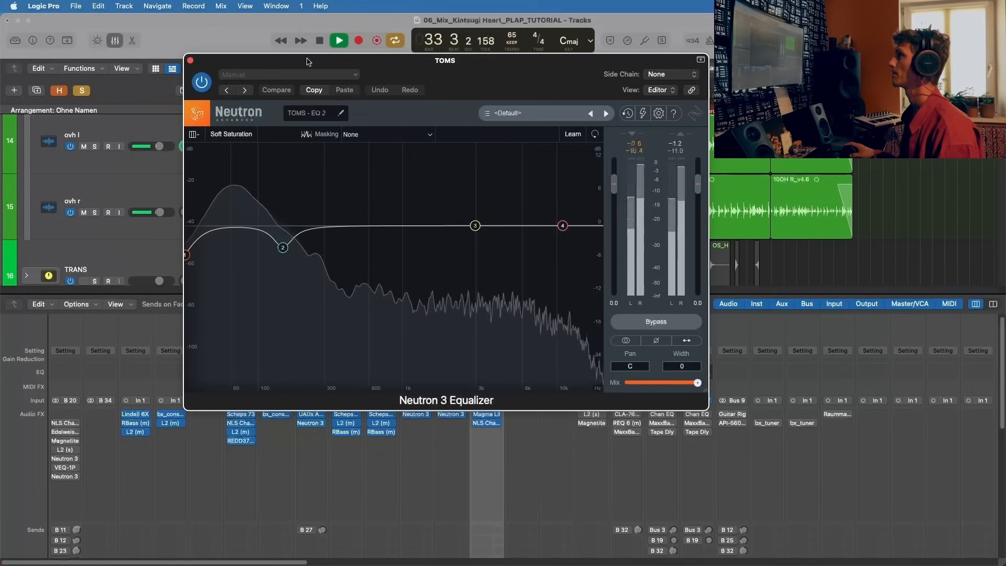
left_click_drag(308, 61, 541, 56)
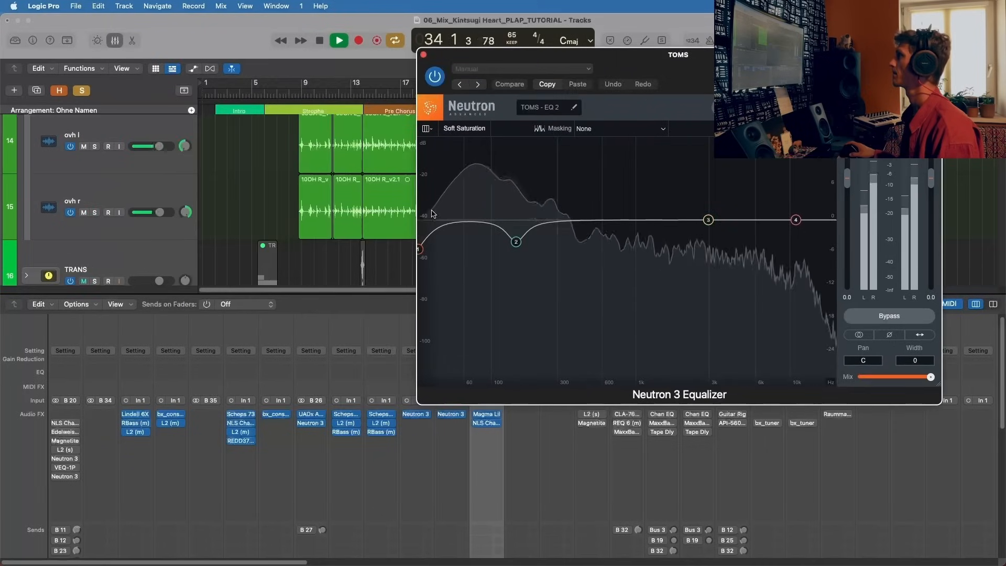
Step: Examine the low-shelf band 1 and bell band 2 settings in the TOMS Neutron 3 Equalizer, stop playback and close it
left_click(420, 250)
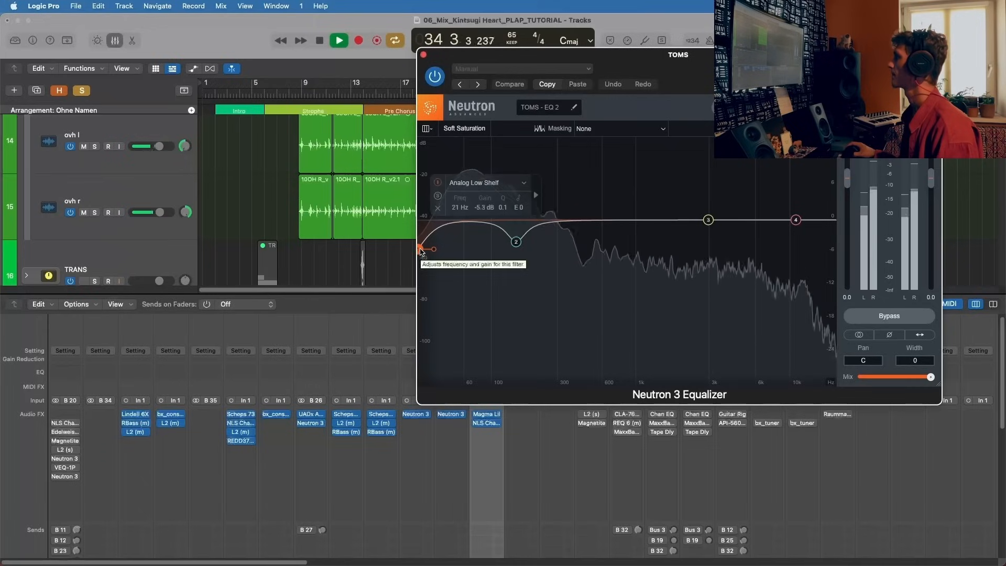
left_click(516, 243)
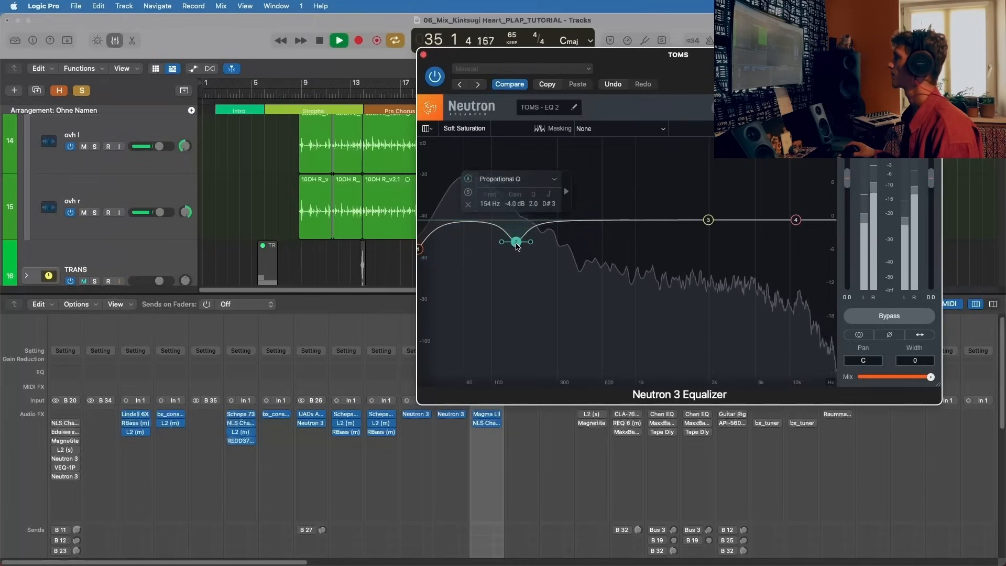
key("space")
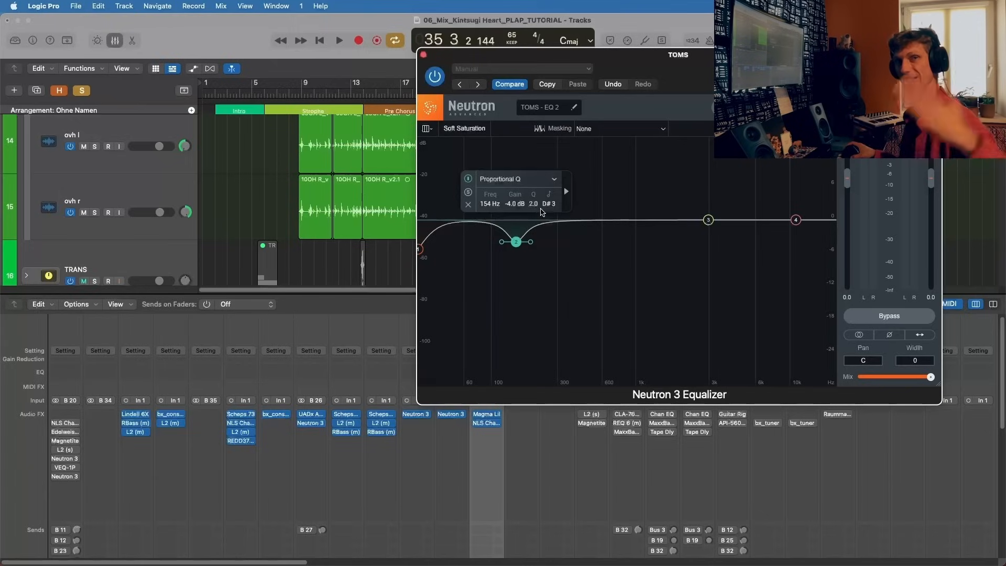
left_click(419, 249)
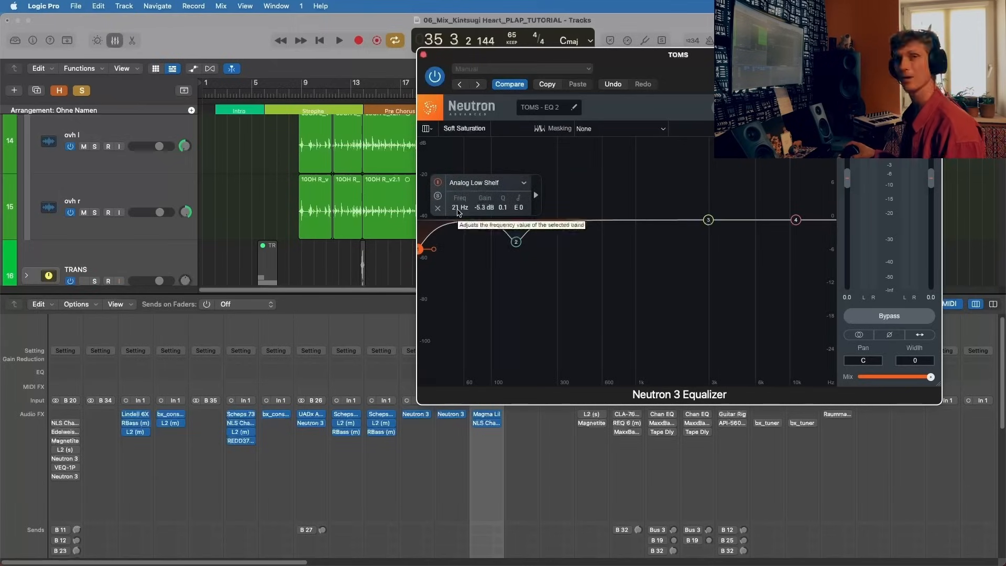
left_click(423, 55)
Step: Move the loop range to bar 38 at the start of the chorus after the Pre Chorus and play the soloed kit there
scroll(316, 524, "down", 10)
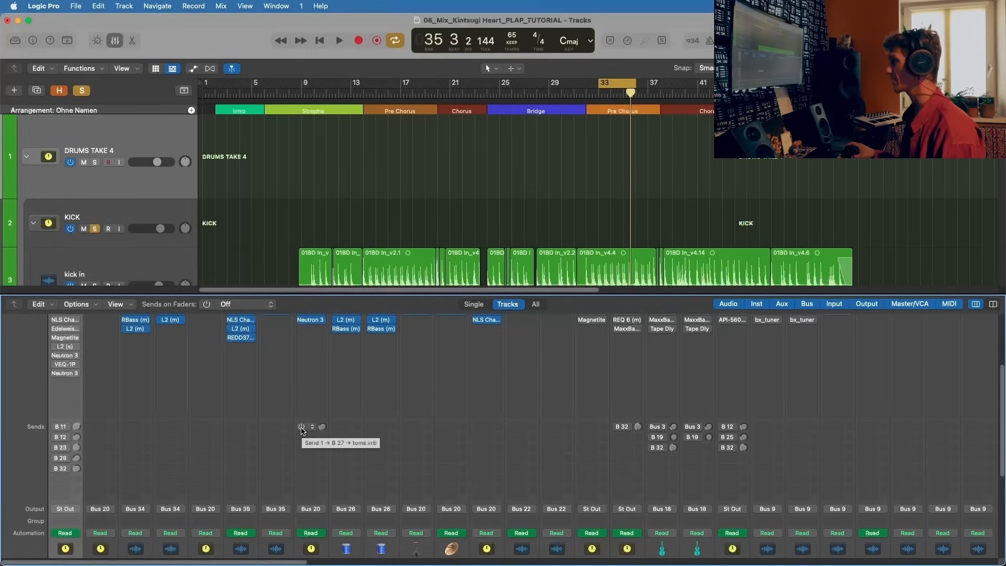
scroll(302, 430, "up", 4)
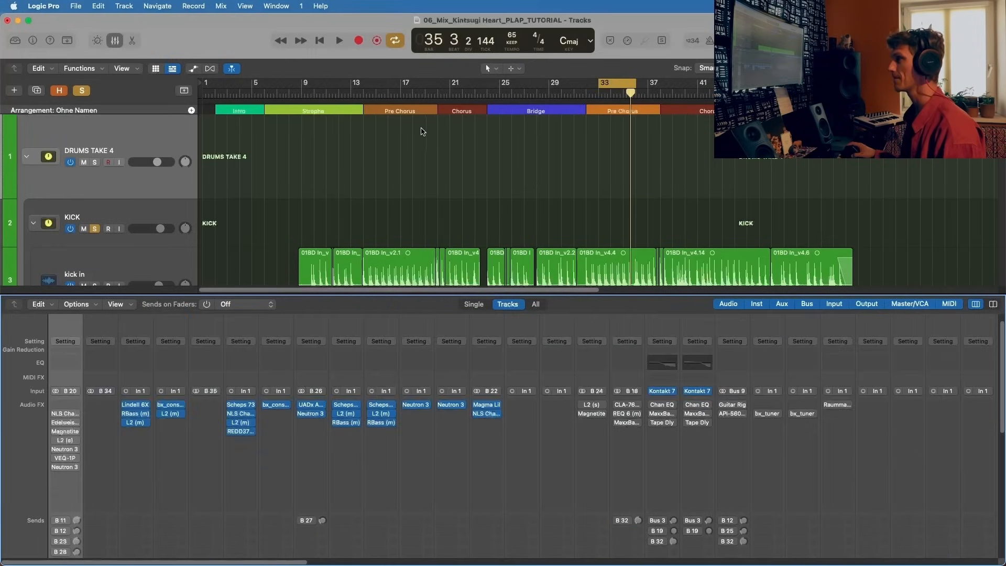
left_click_drag(624, 85, 687, 85)
left_click(660, 97)
key("space")
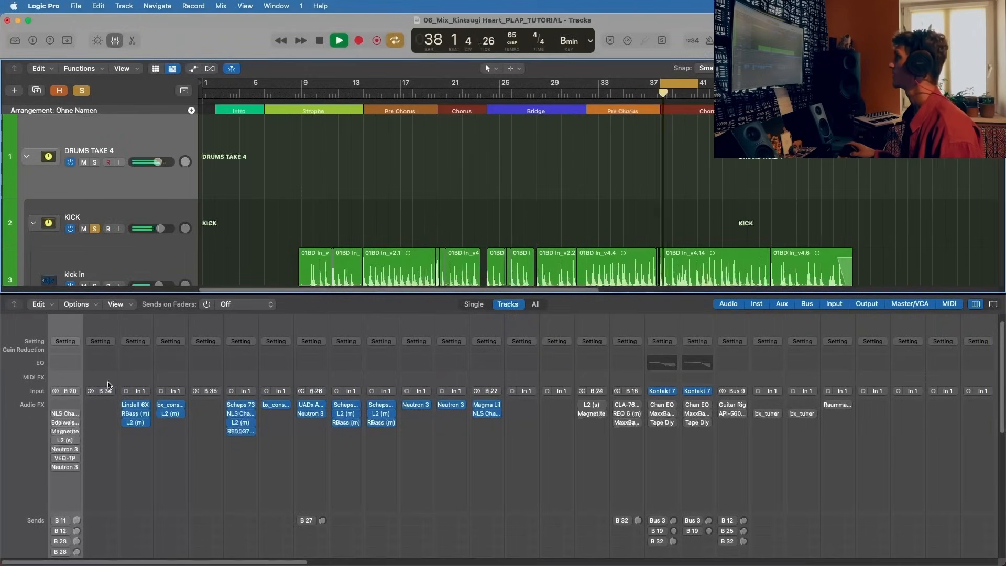
Step: Activate the NLS Channel on the DRUMS TAKE 4 bus, stop playback, reposition the plug-in window and view its Spike drive settings
left_click(65, 413)
key("space")
left_click_drag(375, 150, 482, 123)
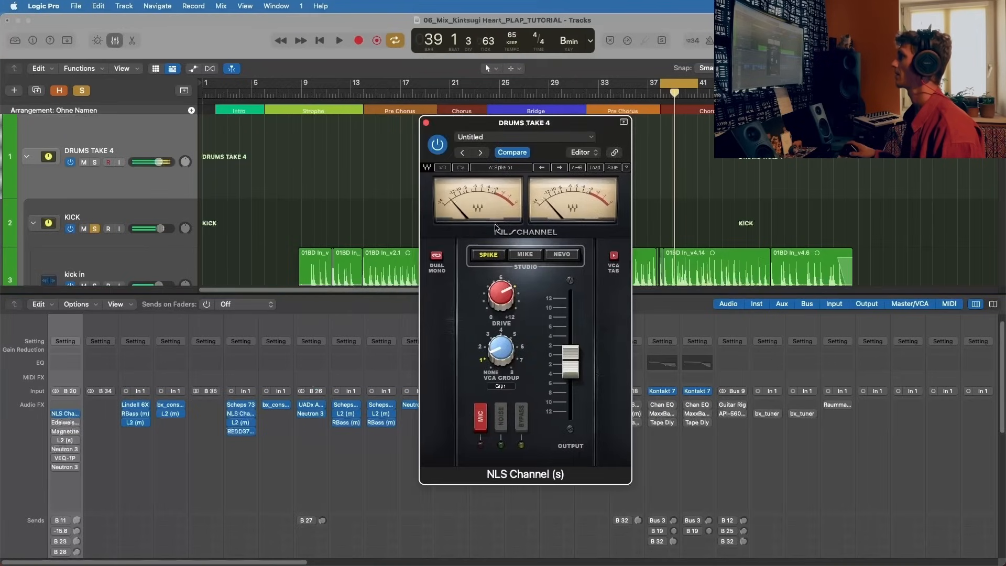
mouse_move(508, 287)
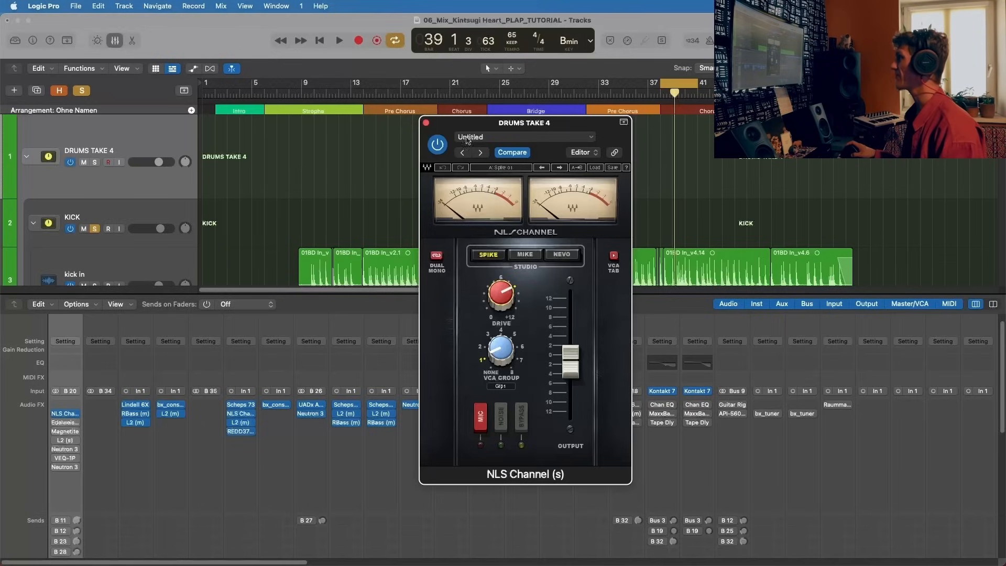
Step: Compare the drum bus with the NLS Channel bypassed and active in the loop, close its window and stop playback
key("space")
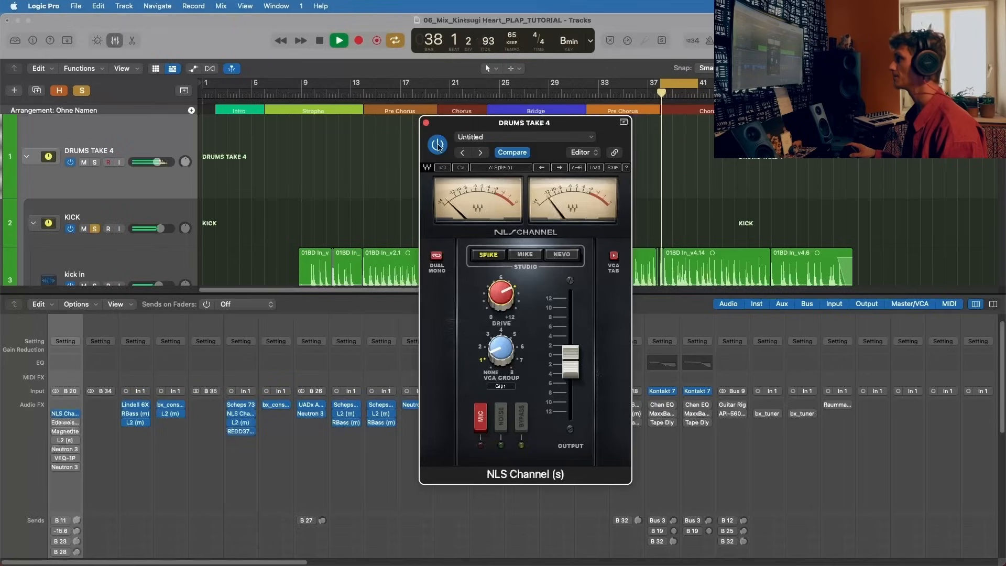
left_click(438, 146)
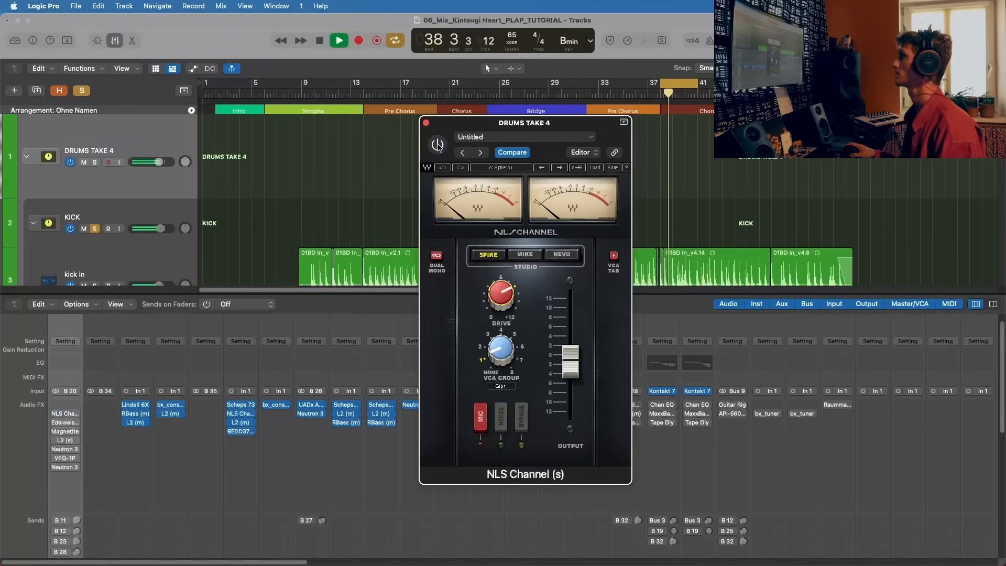
left_click(438, 146)
left_click(426, 123)
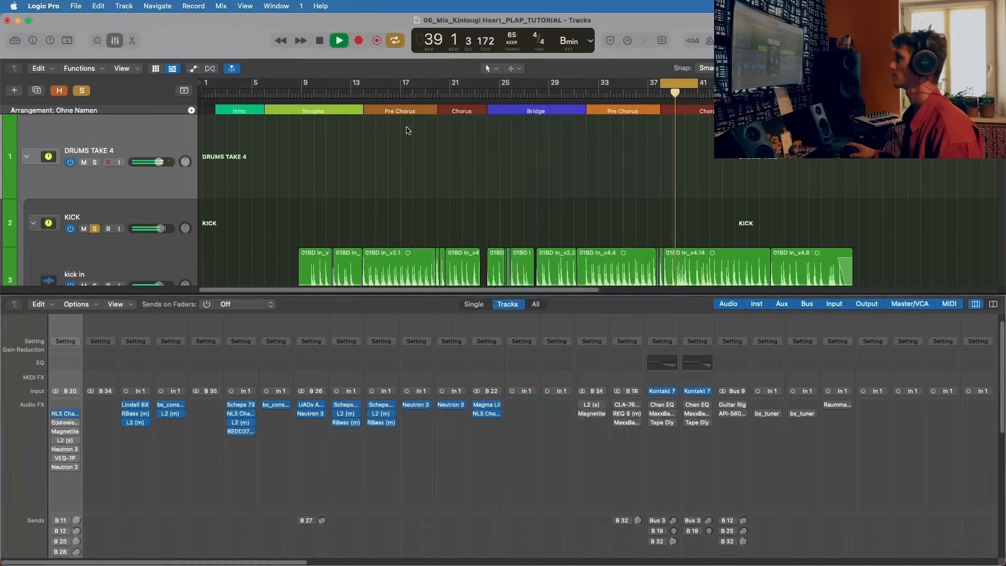
key("space")
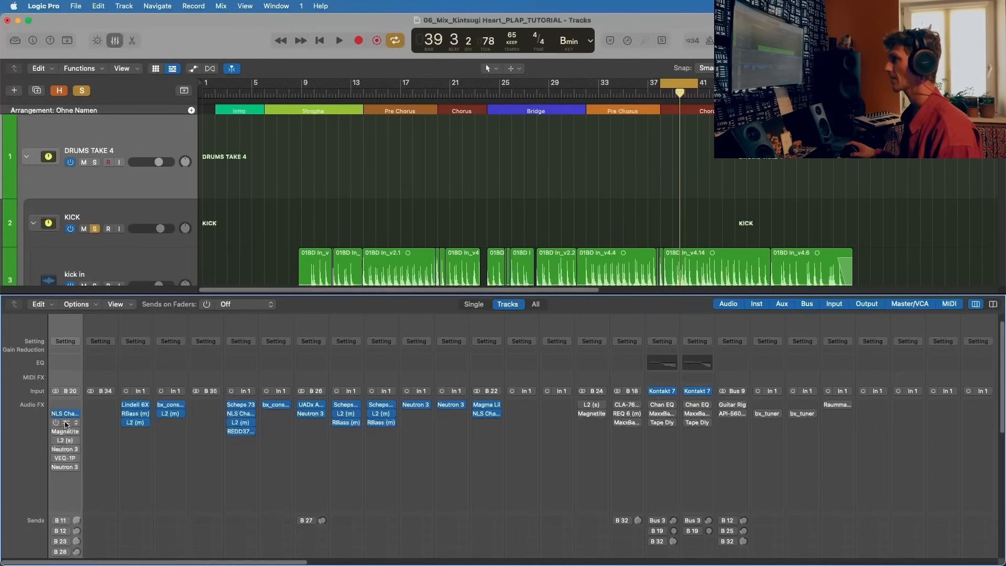
Step: Activate Edelweiss72 on DRUMS TAKE 4, review its equalizer section, close it and briefly play the looped drums
left_click(64, 423)
left_click_drag(501, 148, 323, 39)
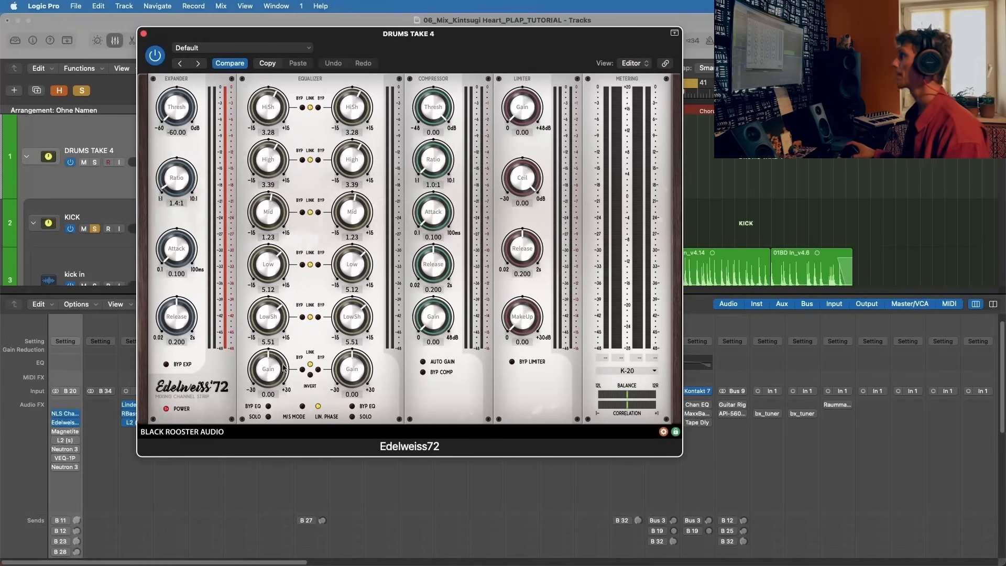
left_click(276, 322)
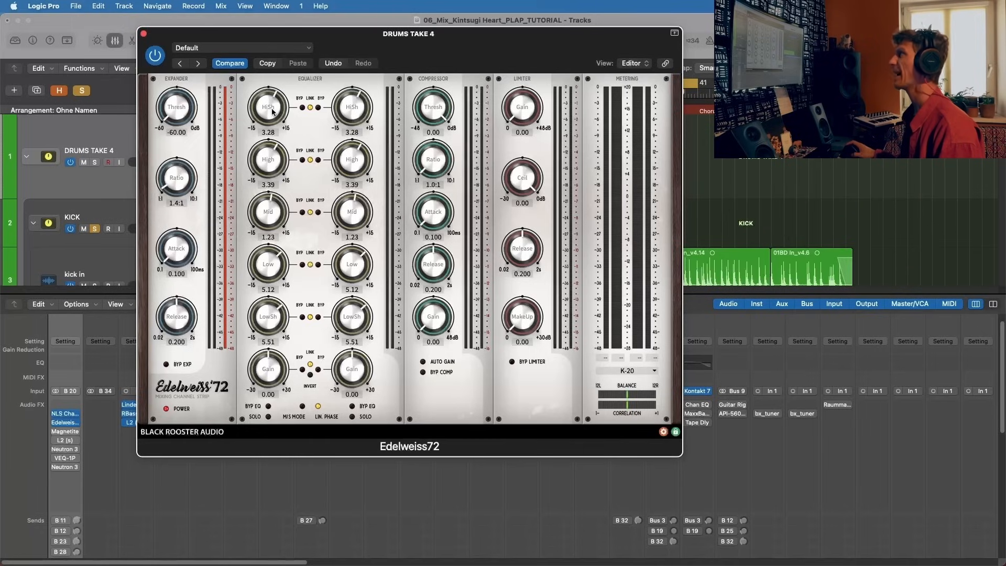
left_click(143, 35)
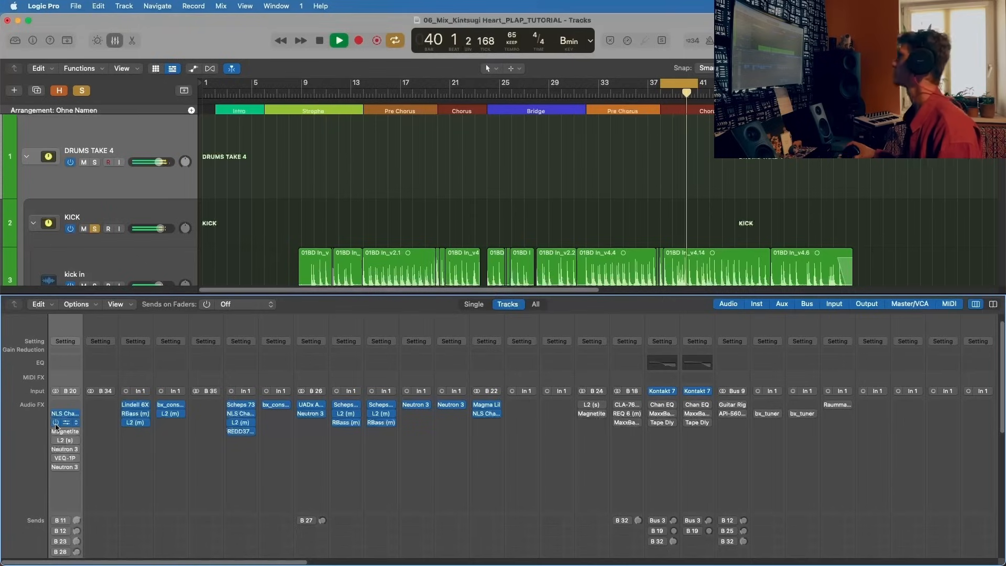
key("space")
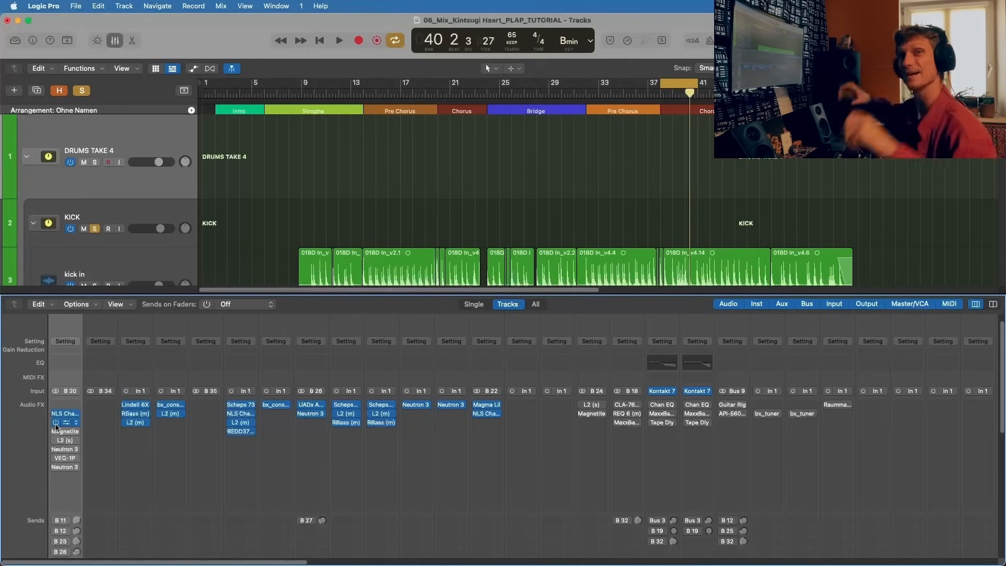
Step: Activate the Magnetite tape plug-in on DRUMS TAKE 4, open it and reposition its window
left_click(56, 431)
left_click(66, 431)
left_click_drag(475, 153, 400, 112)
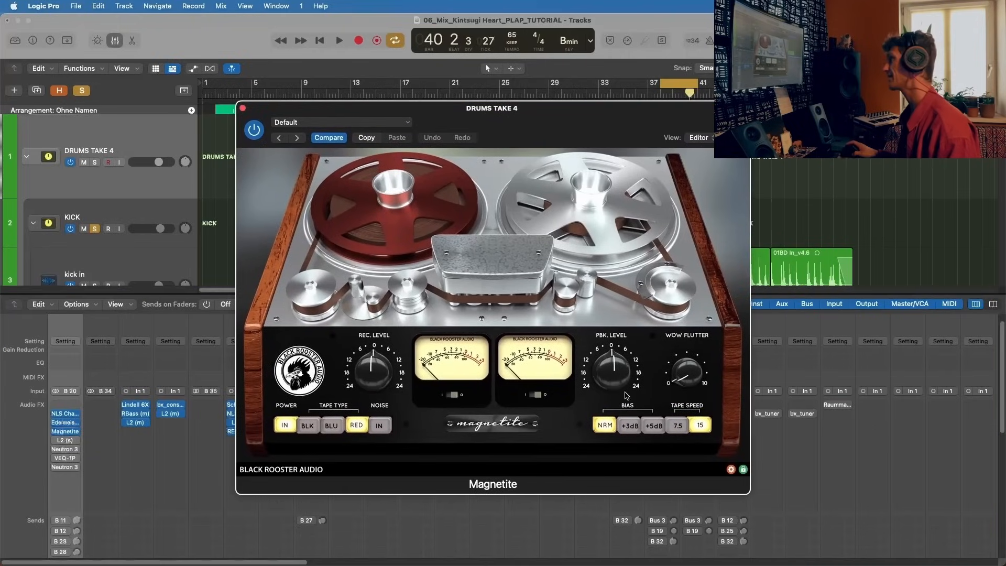
left_click_drag(524, 107, 452, 80)
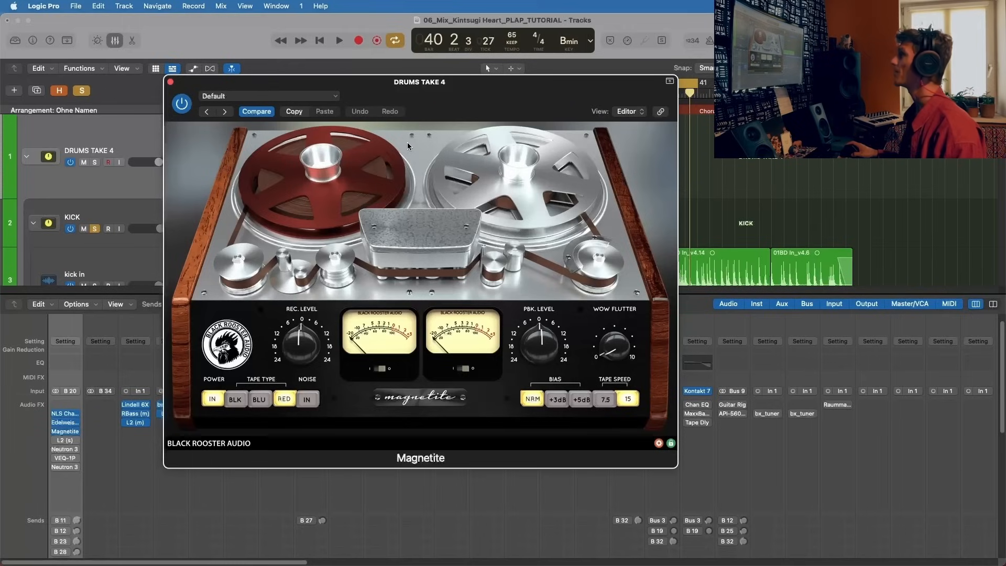
Step: Play the loop, compare the drum bus with Magnetite bypassed and active, reposition the window and stop playback
key("space")
left_click_drag(218, 84, 382, 112)
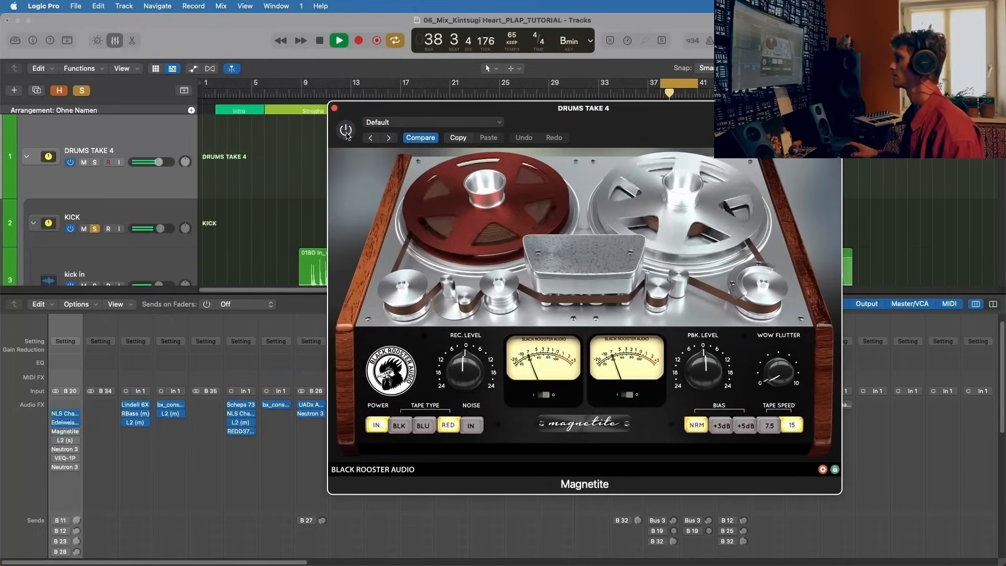
left_click(345, 130)
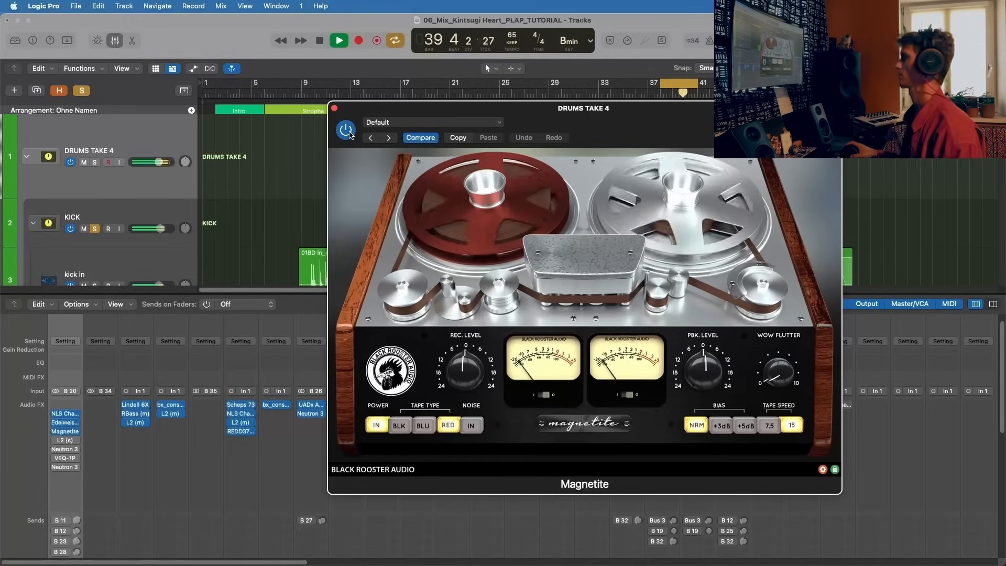
left_click(347, 131)
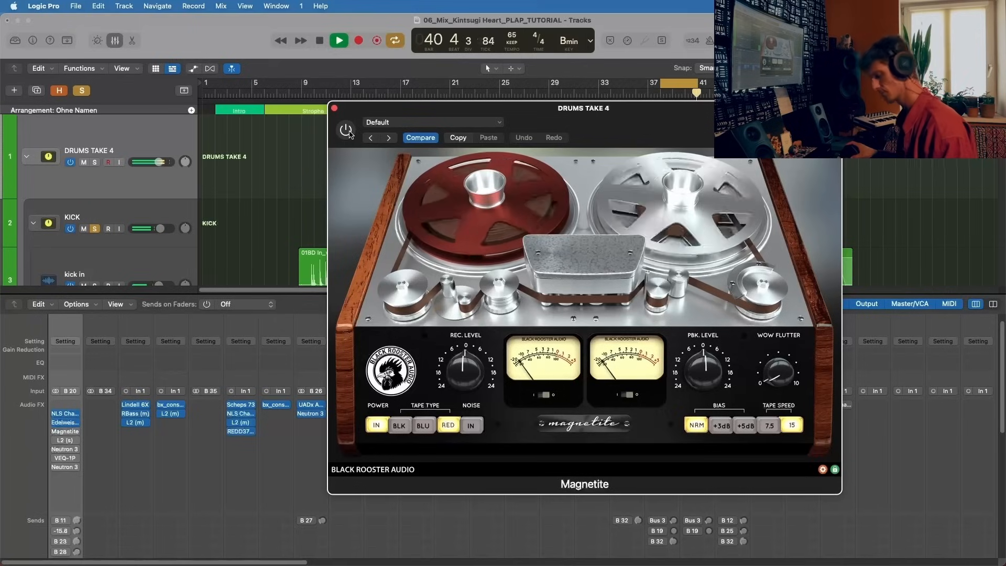
left_click(346, 131)
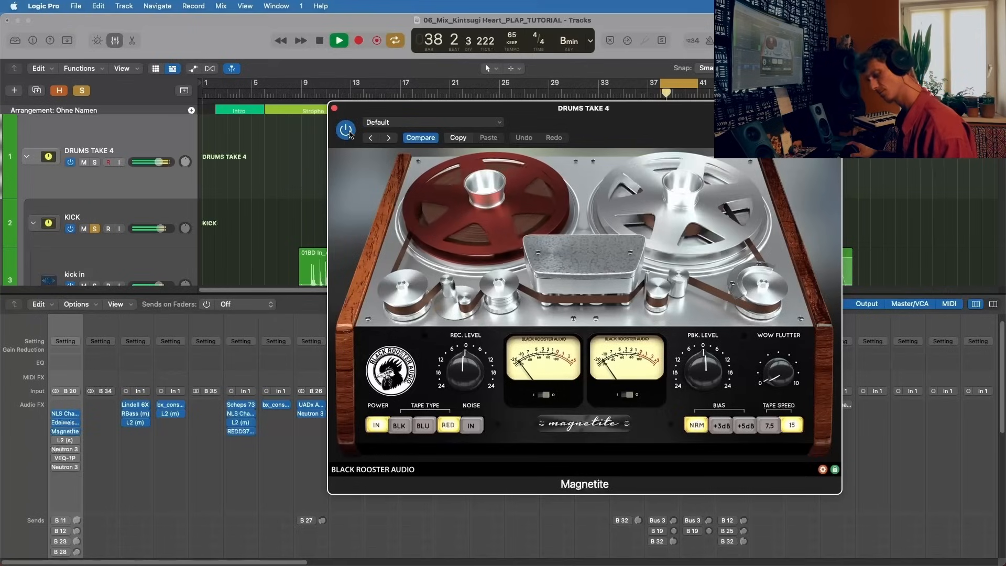
left_click_drag(368, 138, 390, 150)
key("space")
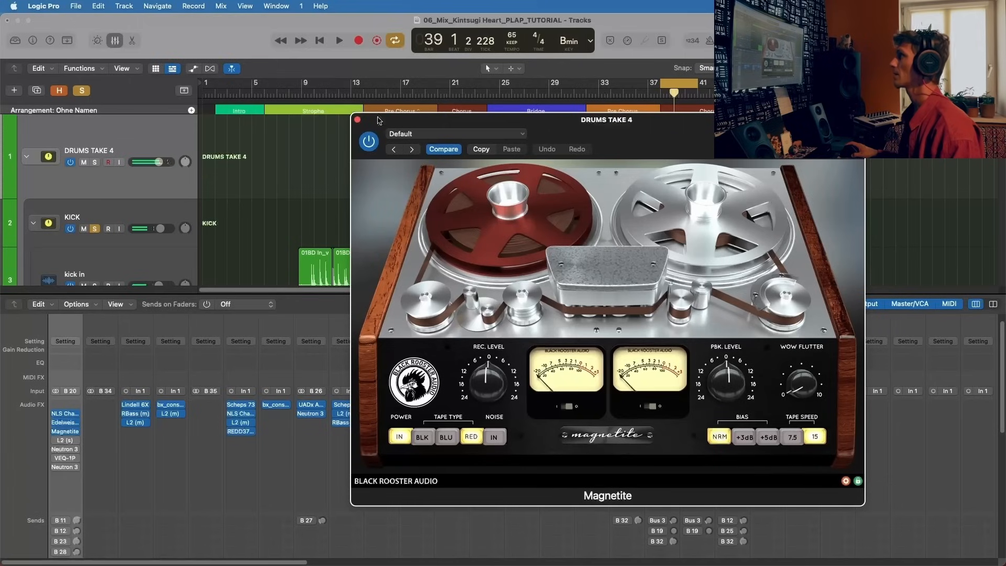
Step: Toggle Magnetite's bypass repeatedly with playback stopped, leave it active and reposition its window
left_click(367, 144)
left_click(369, 146)
left_click(370, 147)
left_click(369, 146)
left_click_drag(391, 129, 336, 100)
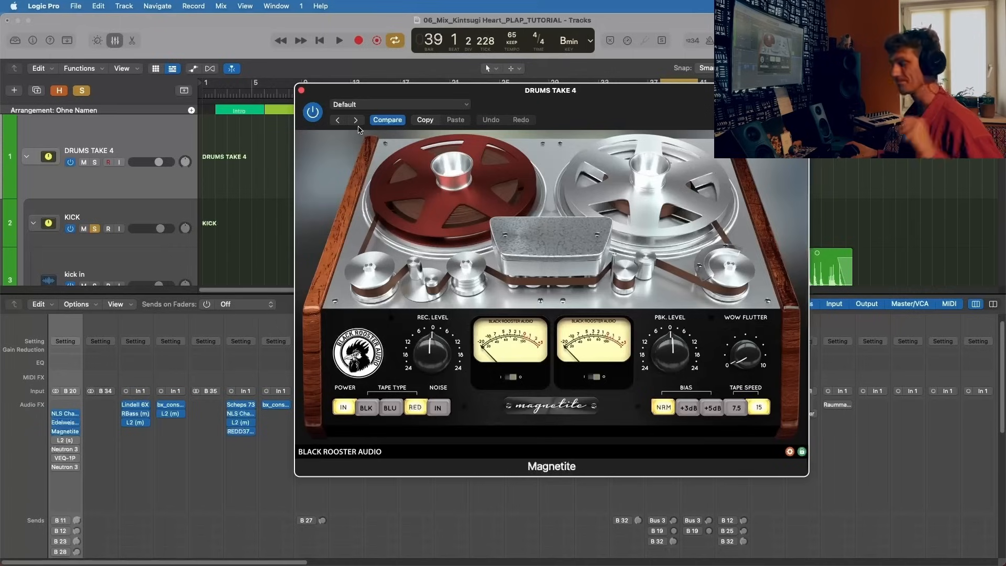
Step: Repeat the Magnetite bypass comparison in the playing loop, leave it active, stop playback and close the plug-in
key("space")
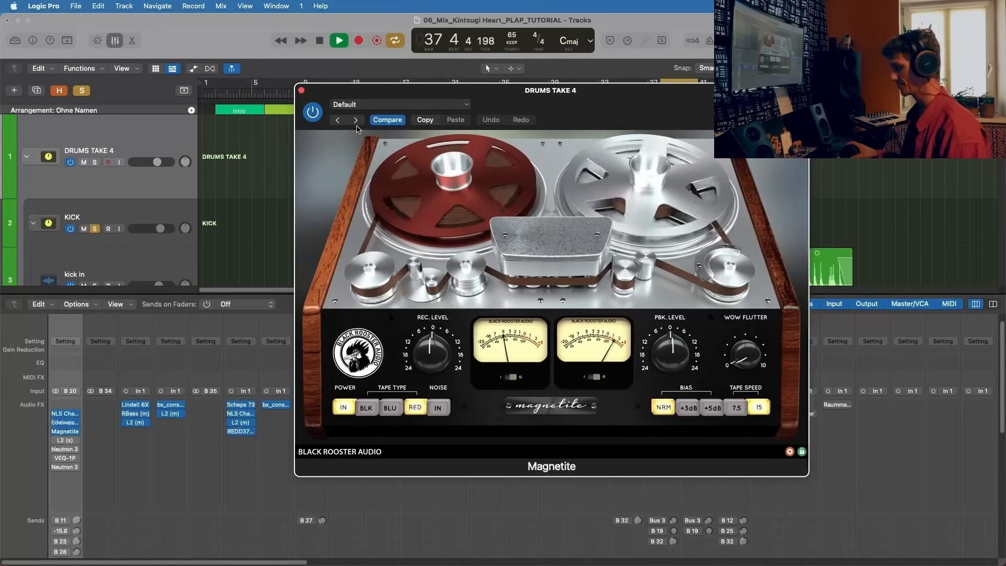
left_click(318, 118)
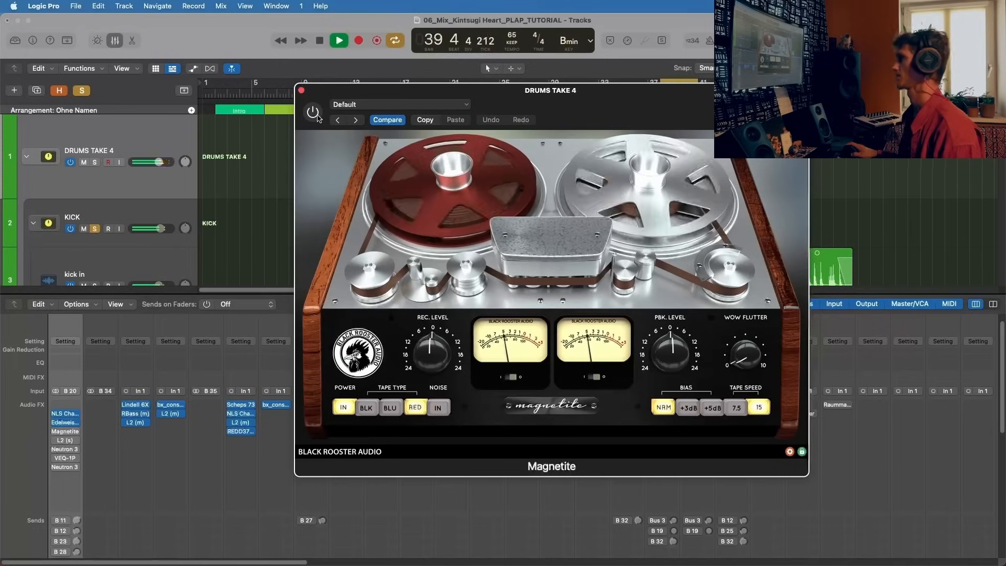
left_click(313, 112)
key("space")
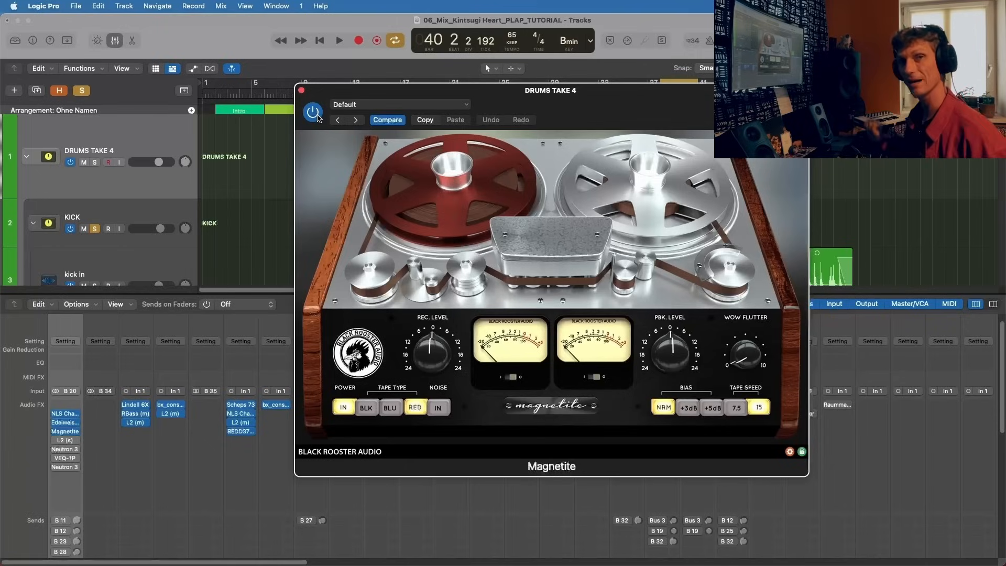
left_click(302, 91)
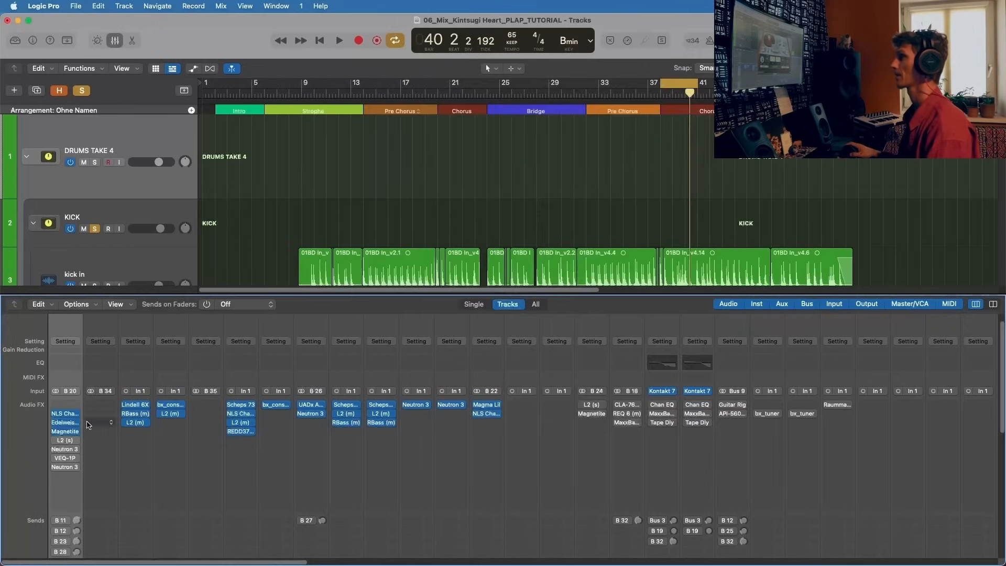
Step: Activate the L2 Ultramaximizer on DRUMS TAKE 4, play the looped drums through it, stop playback and close it
left_click(66, 440)
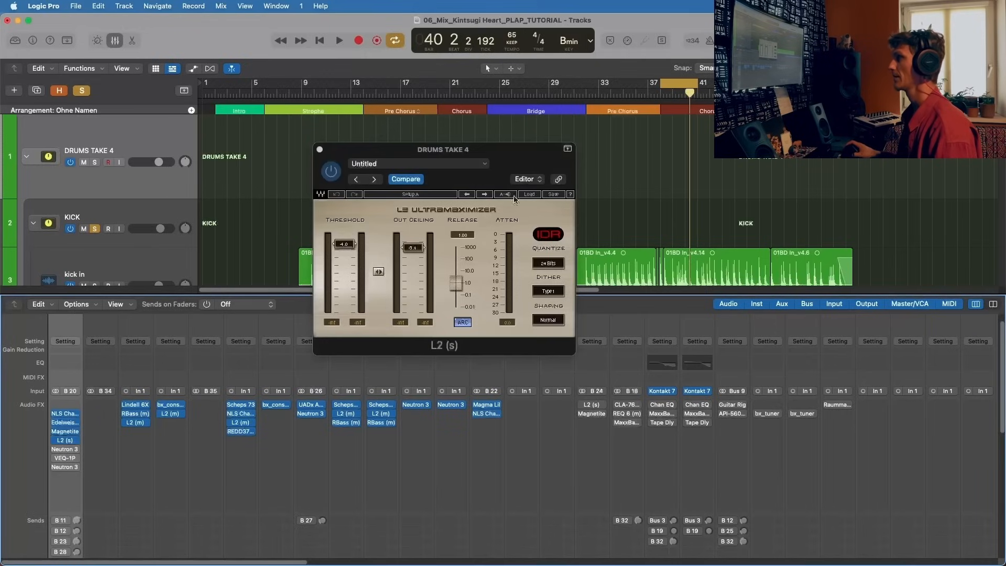
key("space")
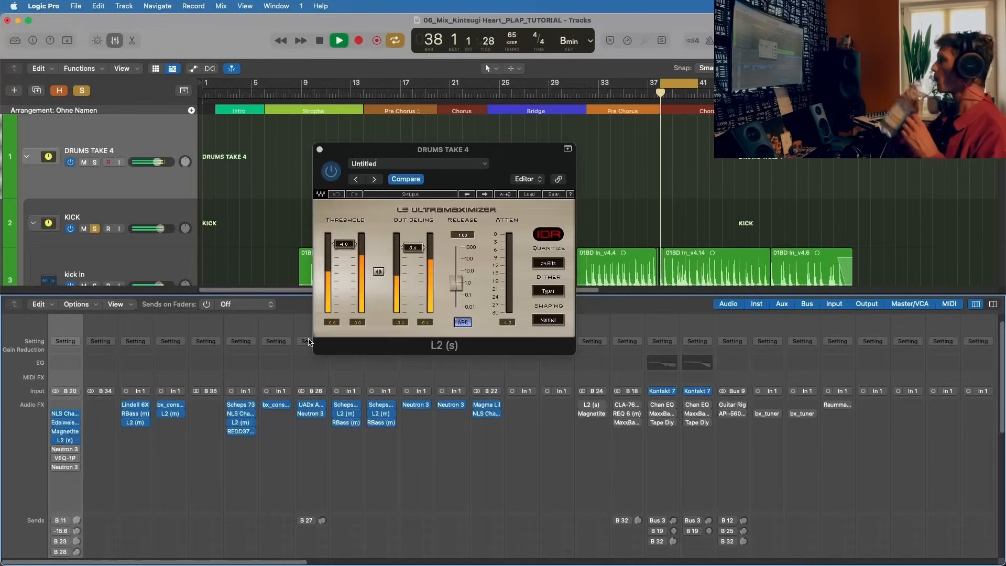
key("space")
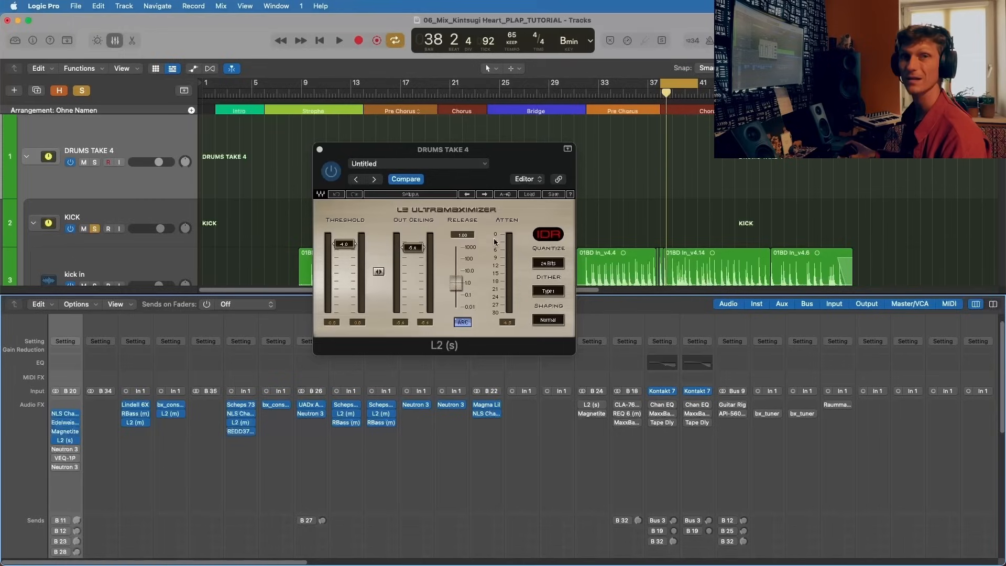
left_click(320, 150)
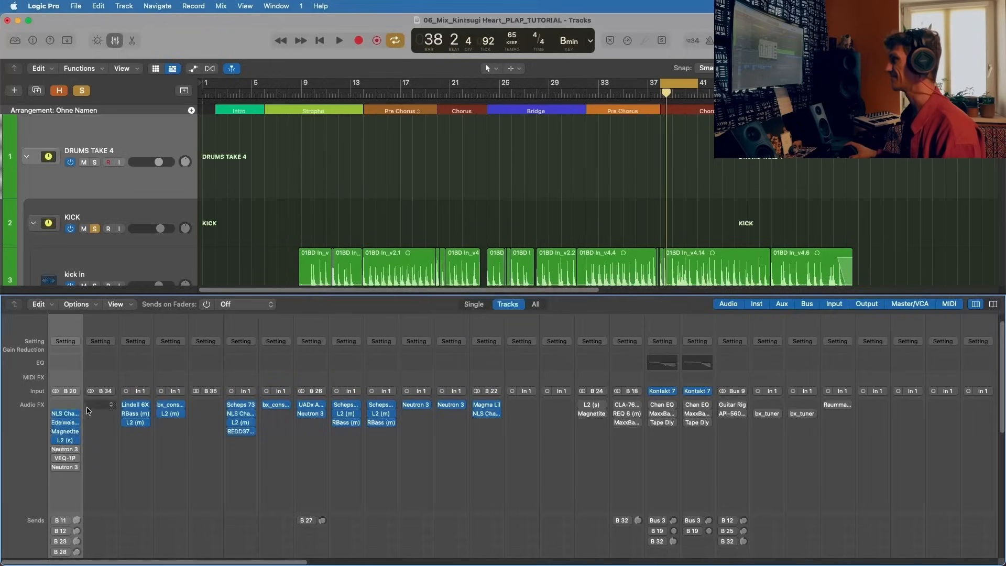
Step: Activate the first Neutron 3 Equalizer on DRUMS TAKE 4, reposition its window and compare it bypassed and active in the loop
left_click(65, 453)
left_click_drag(538, 149, 438, 75)
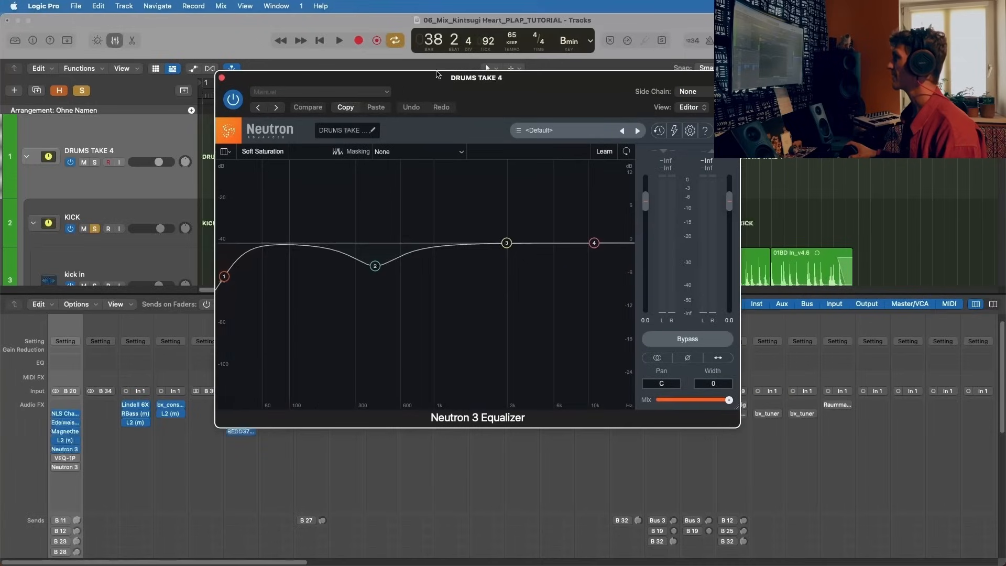
key("space")
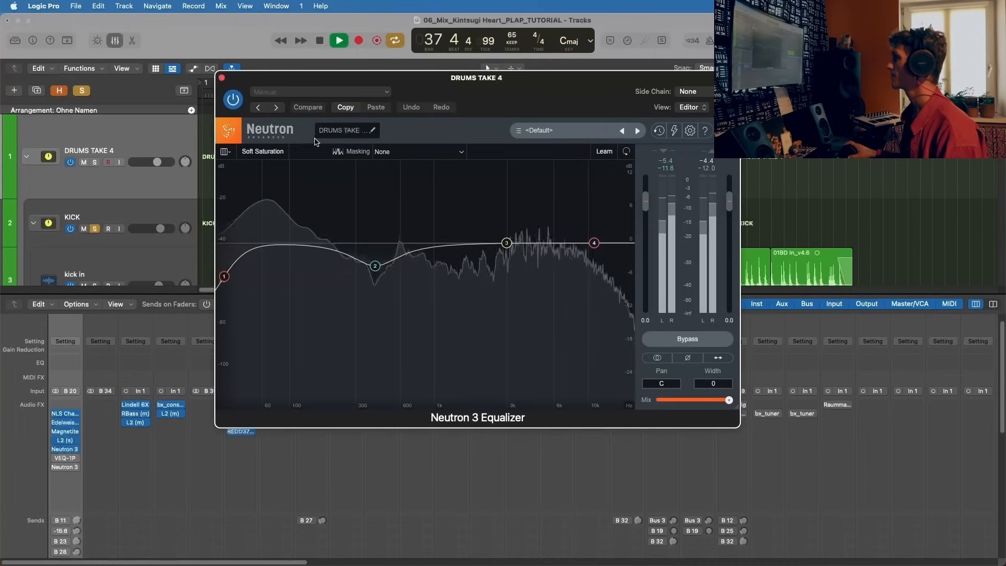
left_click(233, 100)
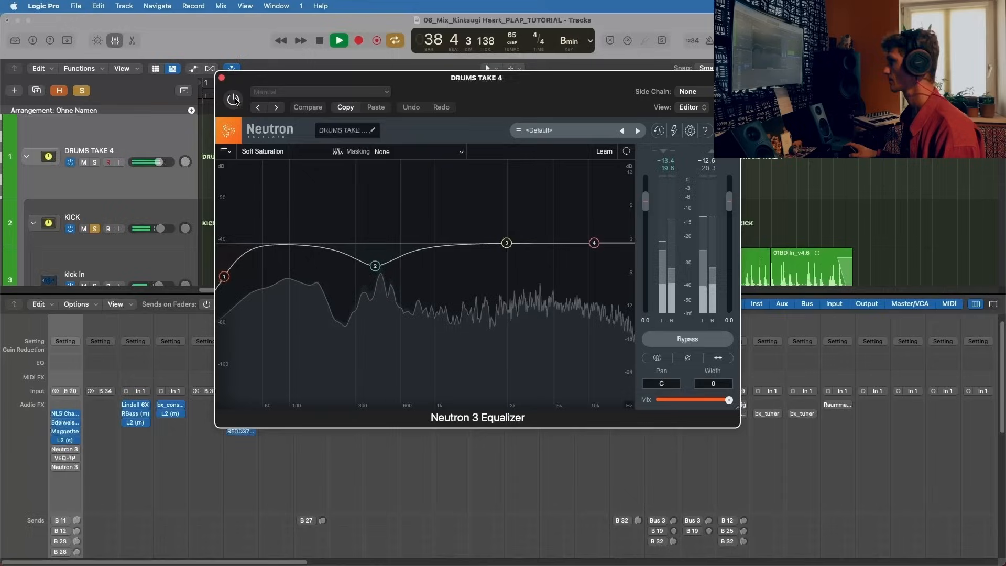
left_click(233, 100)
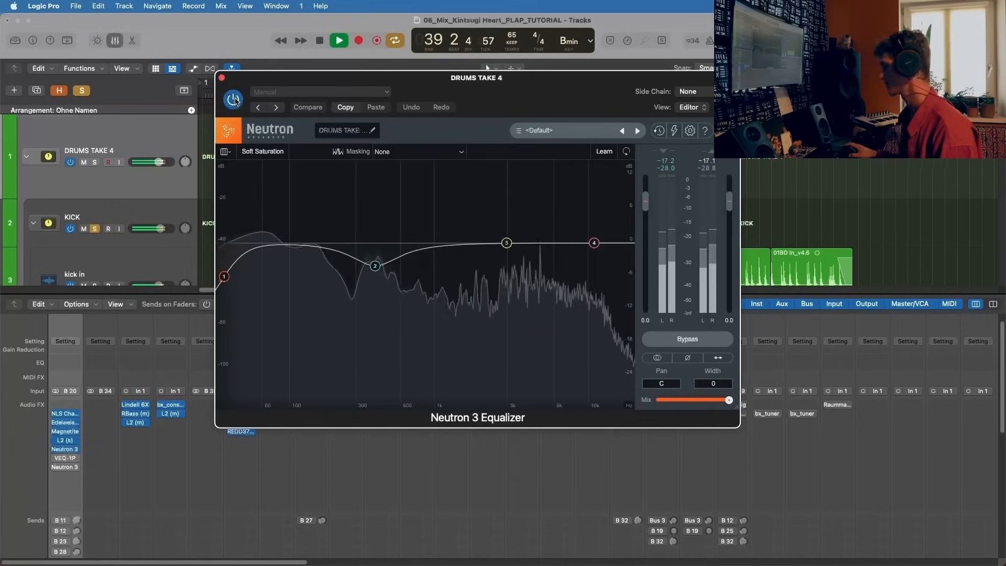
Step: Examine the Proportional Q cut of band 2 in the drum bus Neutron 3 Equalizer while starting and stopping the loop
left_click(375, 266)
key("space")
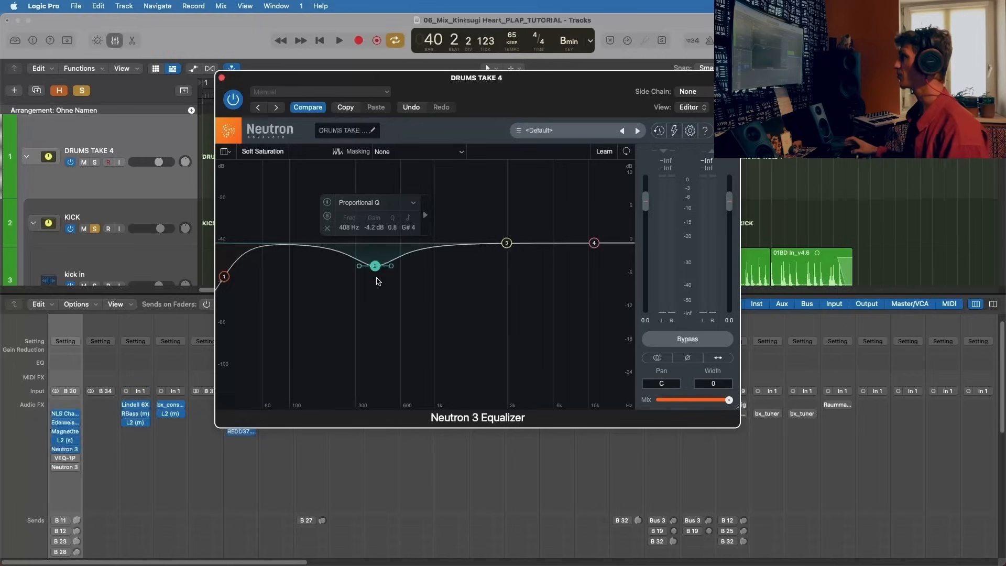
key("space")
left_click_drag(374, 358, 374, 220)
key("space")
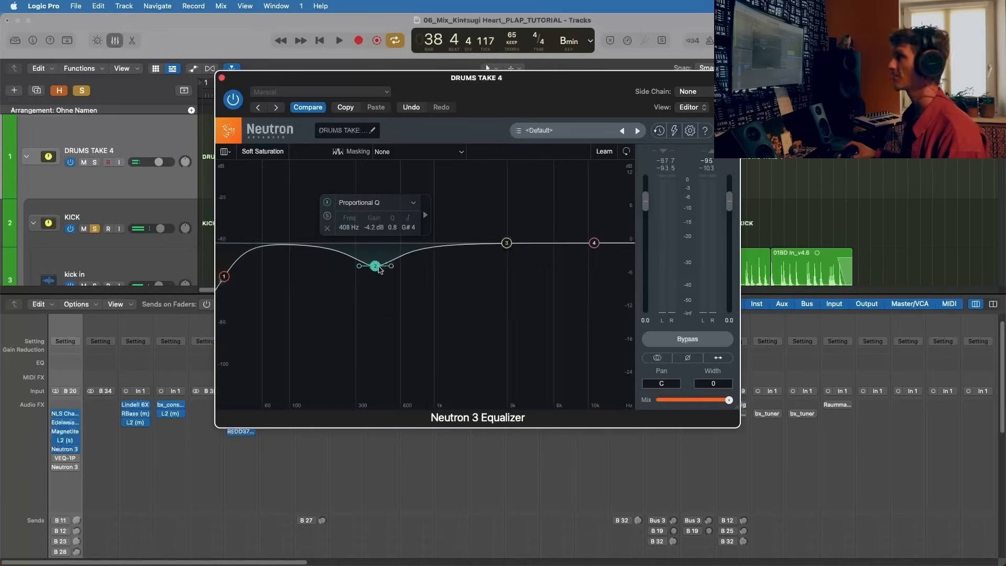
Step: Review the Analog Low Shelf settings of band 1, return to band 2 and close the Neutron 3 Equalizer
left_click(225, 276)
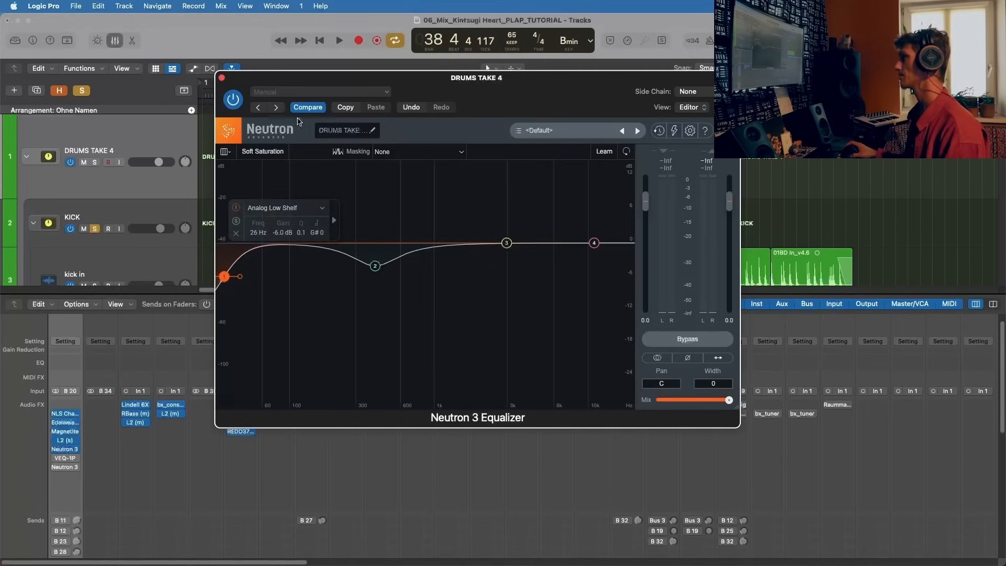
left_click(375, 266)
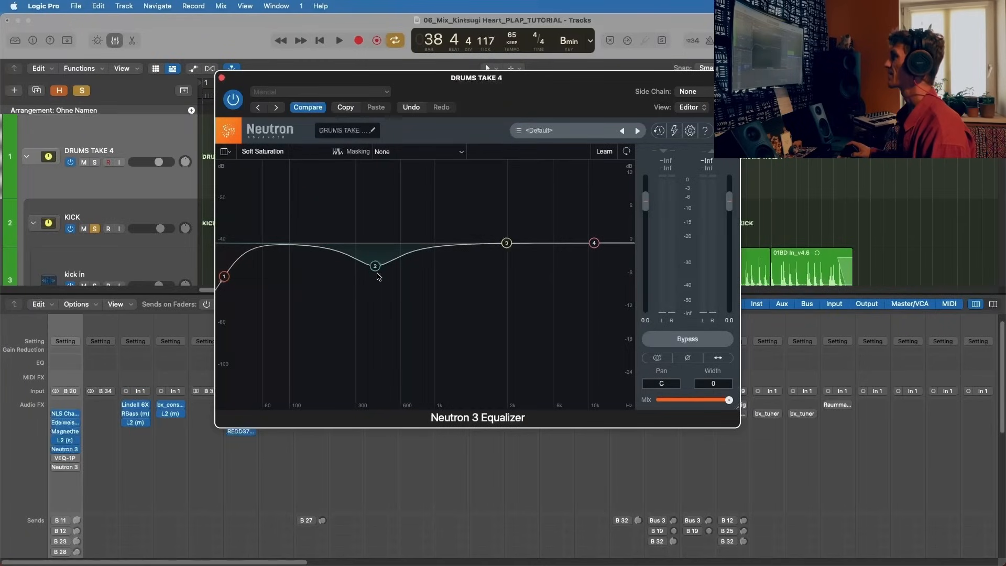
left_click(221, 77)
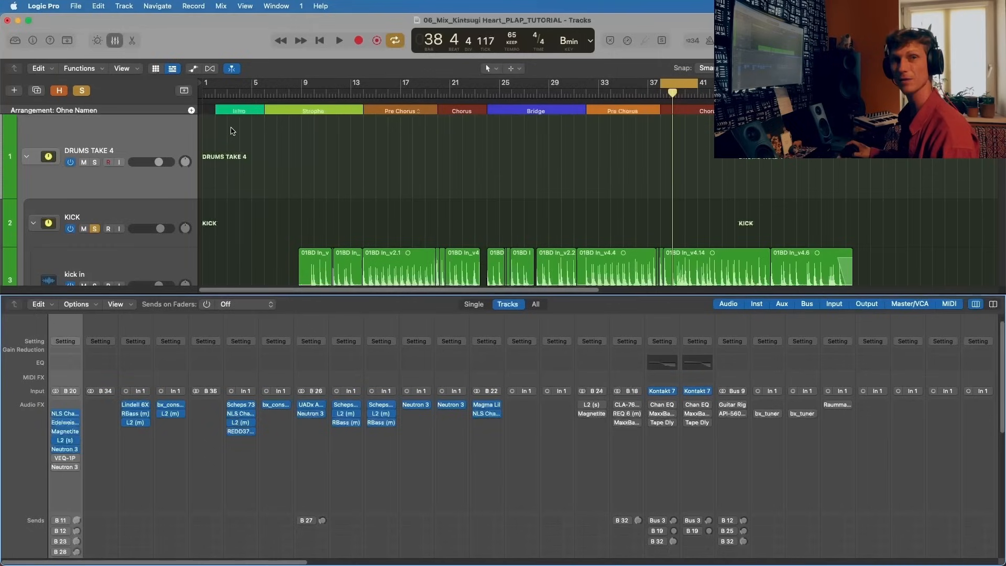
Step: Activate the VEQ-1P program equalizer on DRUMS TAKE 4 and position its window above the mixer
left_click(66, 459)
left_click_drag(499, 158, 285, 93)
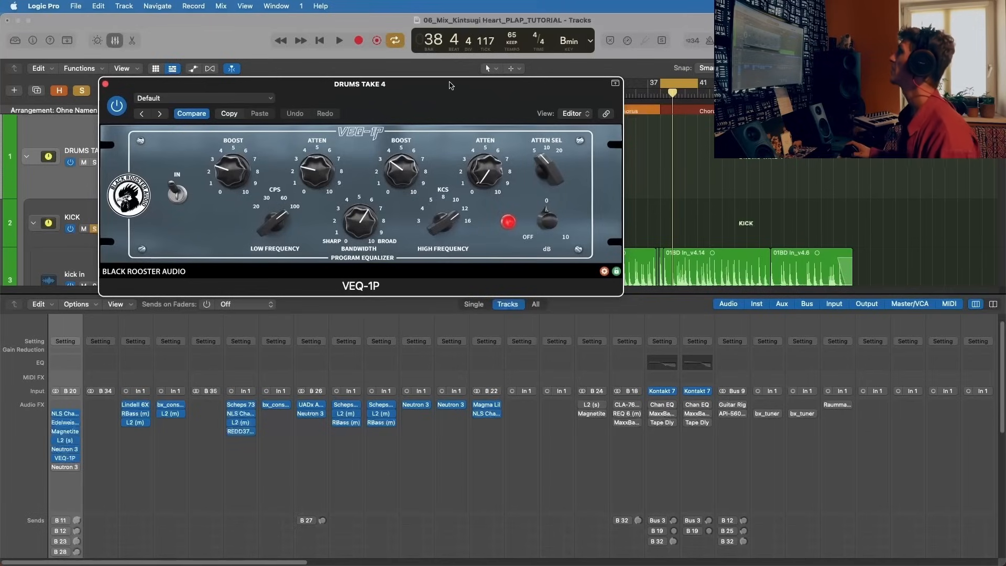
left_click_drag(449, 83, 479, 82)
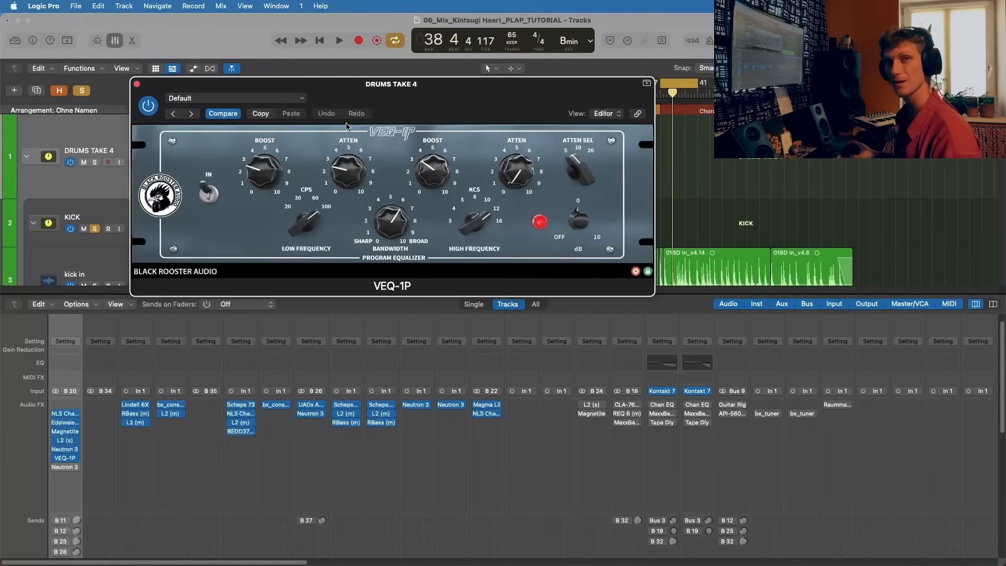
left_click_drag(467, 84, 485, 80)
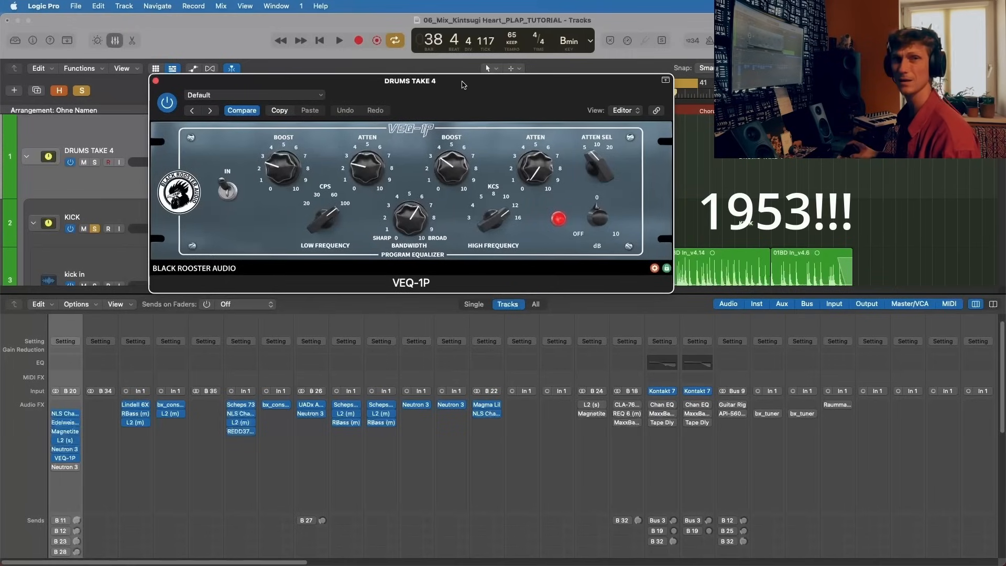
left_click_drag(484, 81, 478, 80)
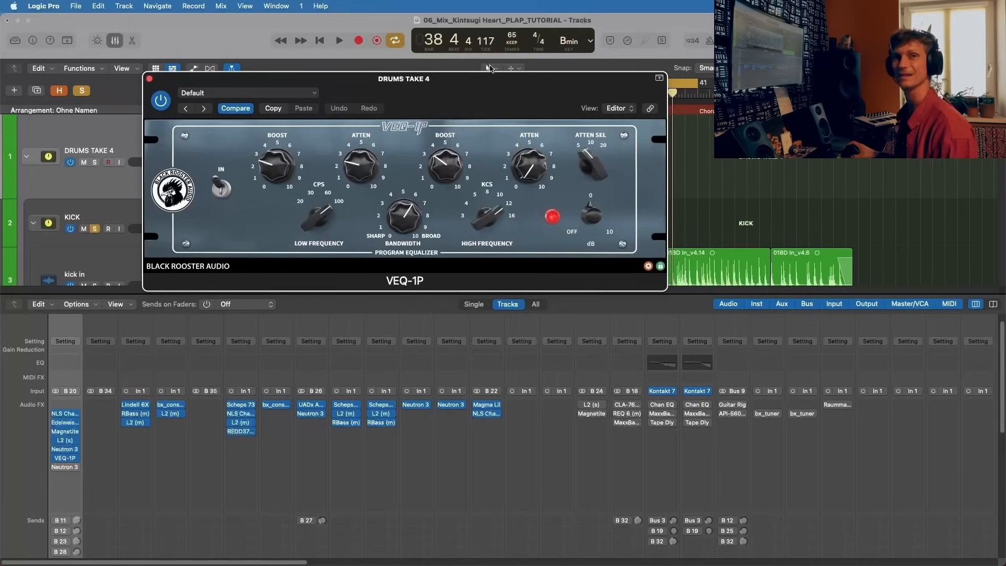
left_click_drag(452, 81, 464, 83)
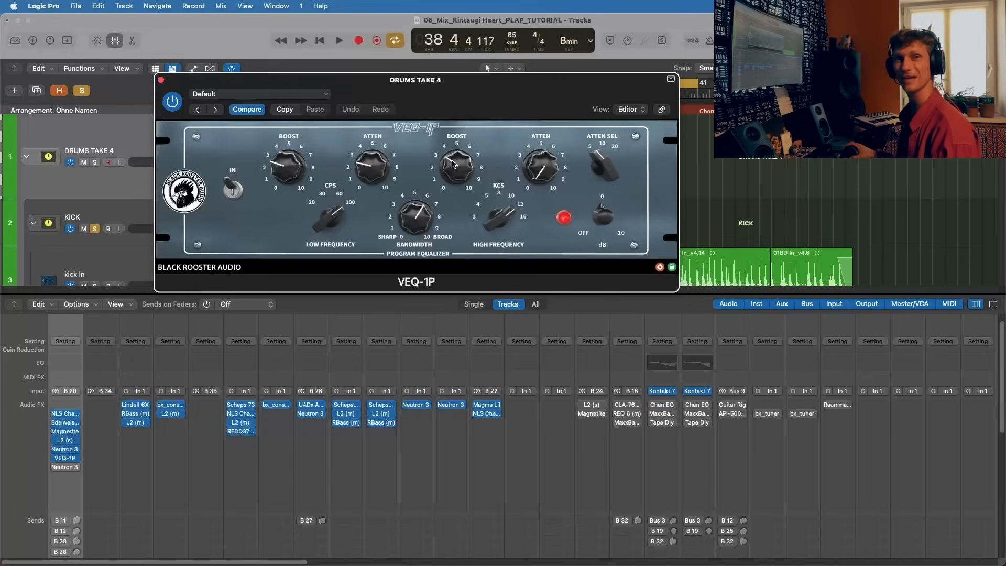
Step: Compare the VEQ-1P active and bypassed on the looped drums, leave it active and move its window down
key("space")
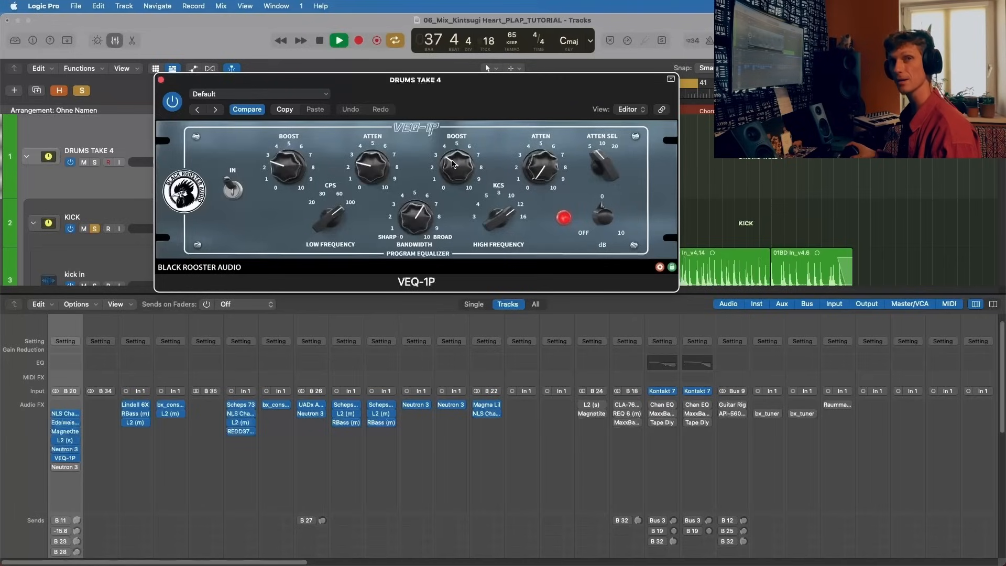
left_click(179, 103)
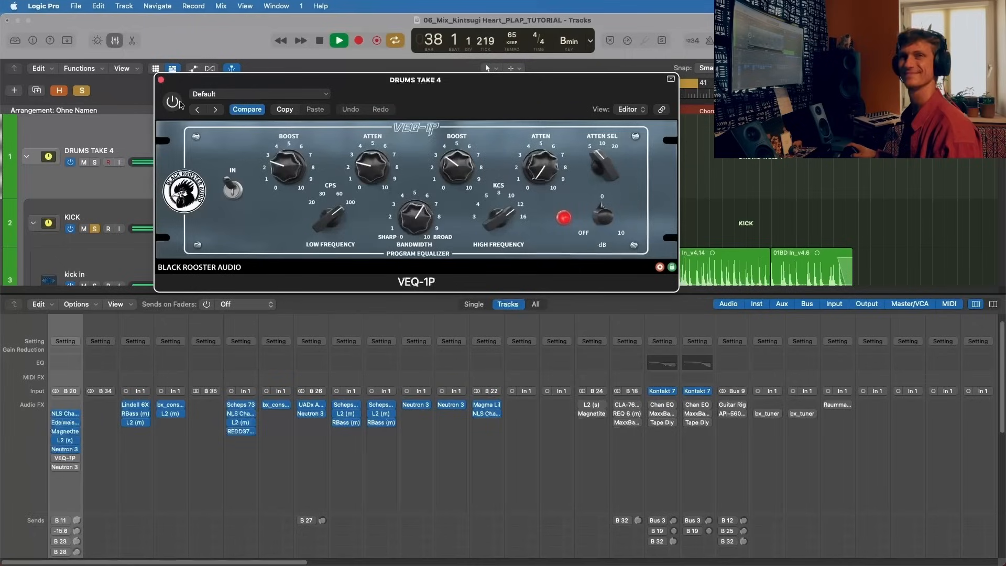
left_click(179, 103)
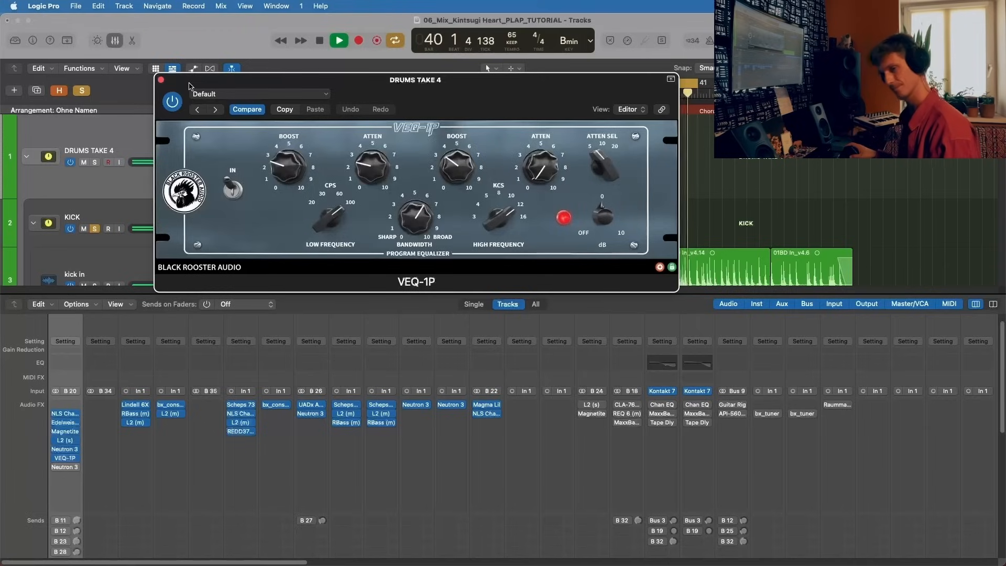
key("space")
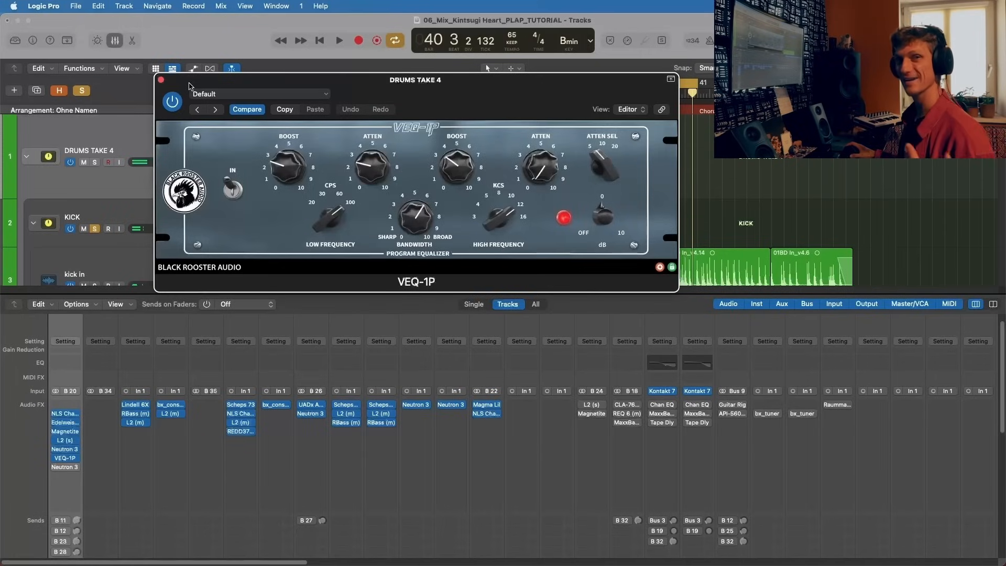
left_click_drag(418, 80, 344, 189)
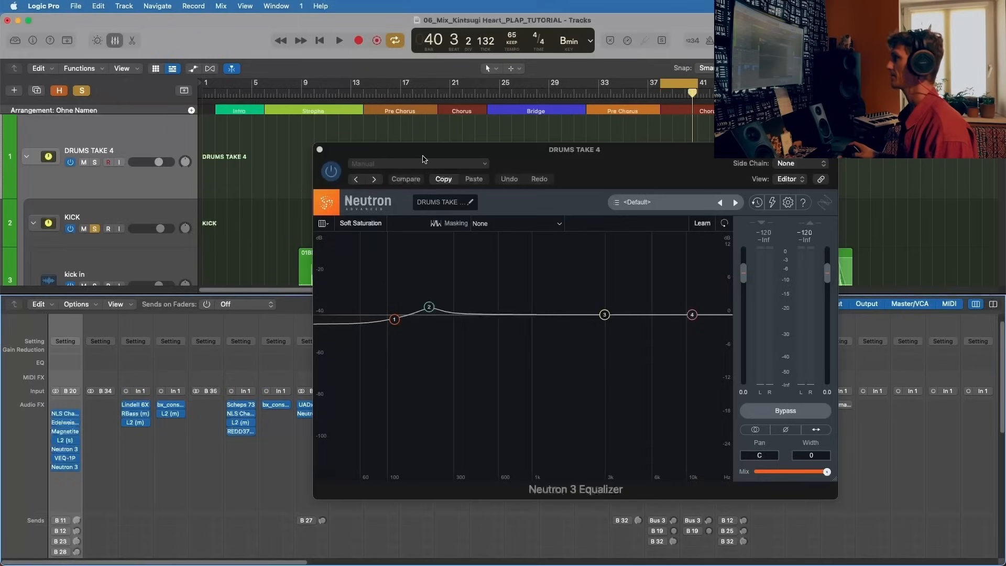
Step: Activate the second Neutron 3 Equalizer on DRUMS TAKE 4, reposition its window and inspect bands 2 and 1
left_click_drag(422, 156, 301, 101)
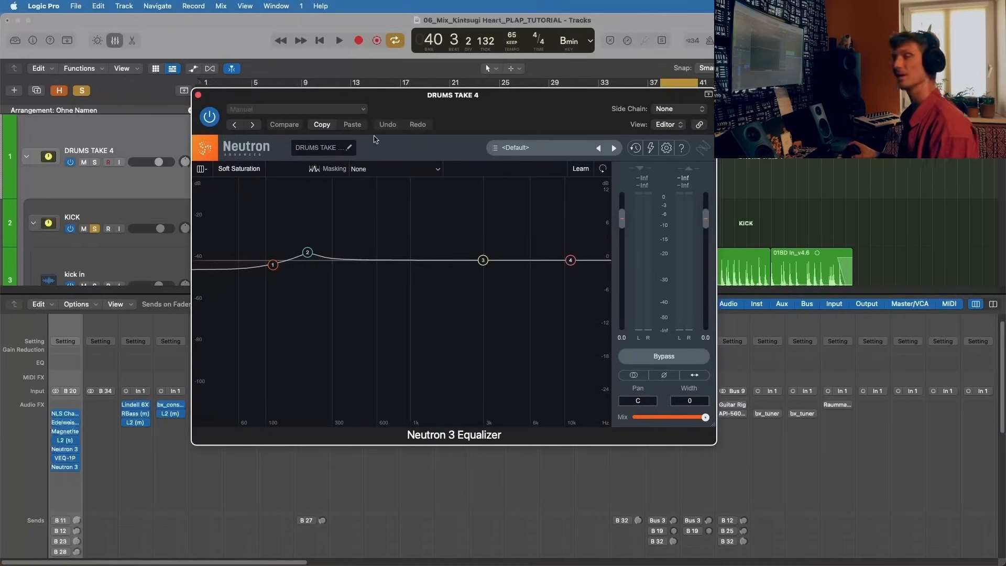
left_click(308, 254)
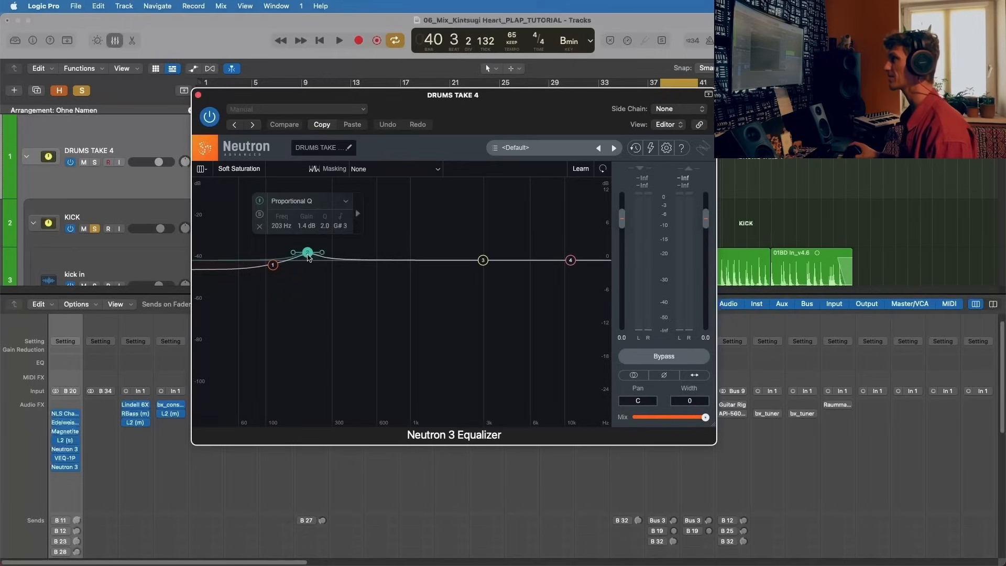
left_click(307, 254)
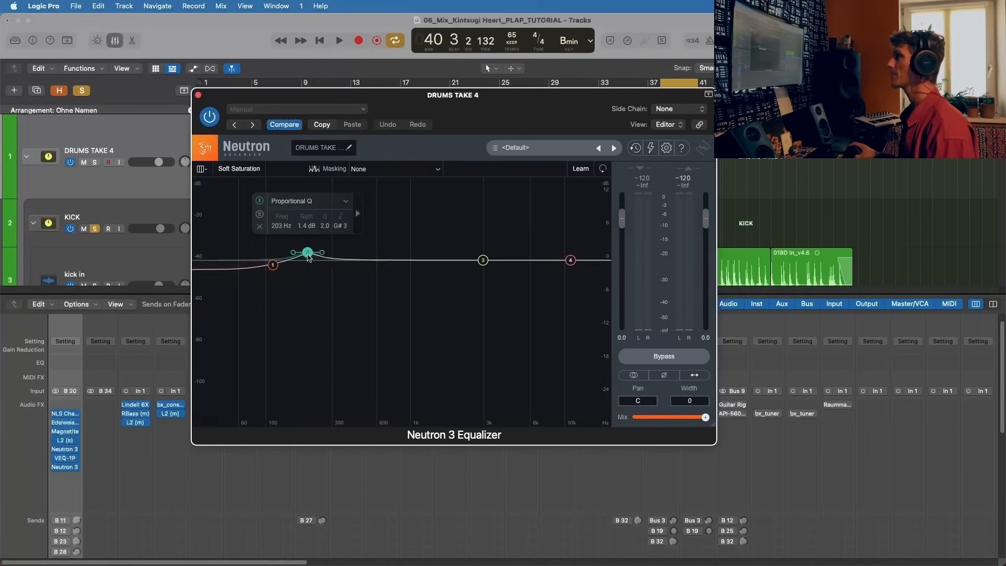
left_click(273, 265)
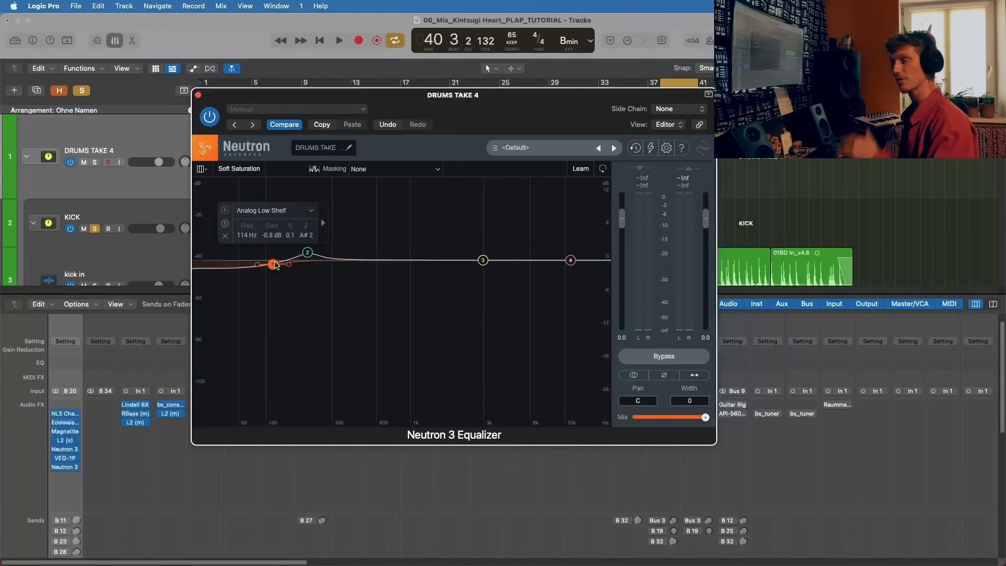
Step: Compare the second Neutron 3 Equalizer active and bypassed on the looped drums, ending with it active during playback
key("space")
left_click_drag(260, 103, 345, 84)
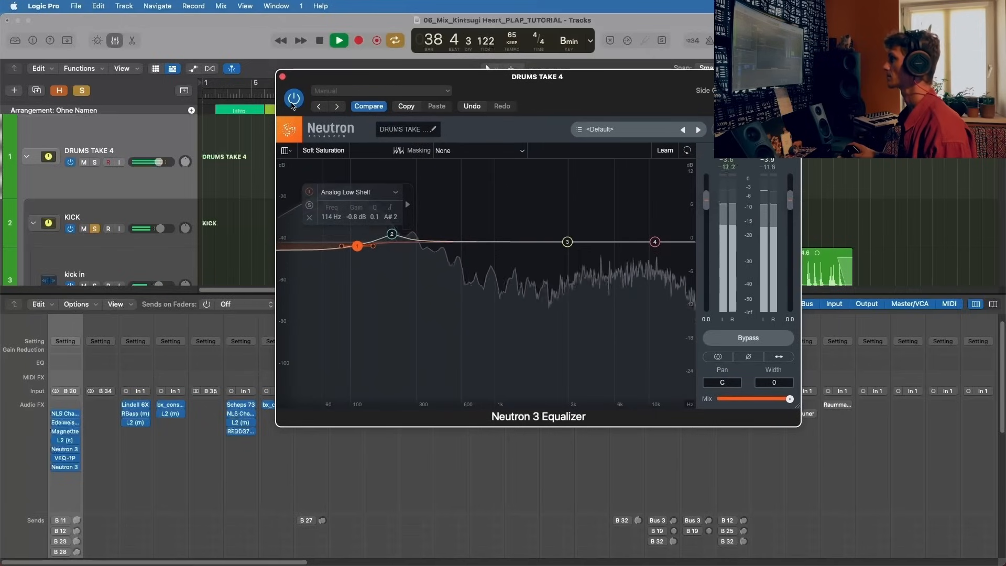
left_click(293, 99)
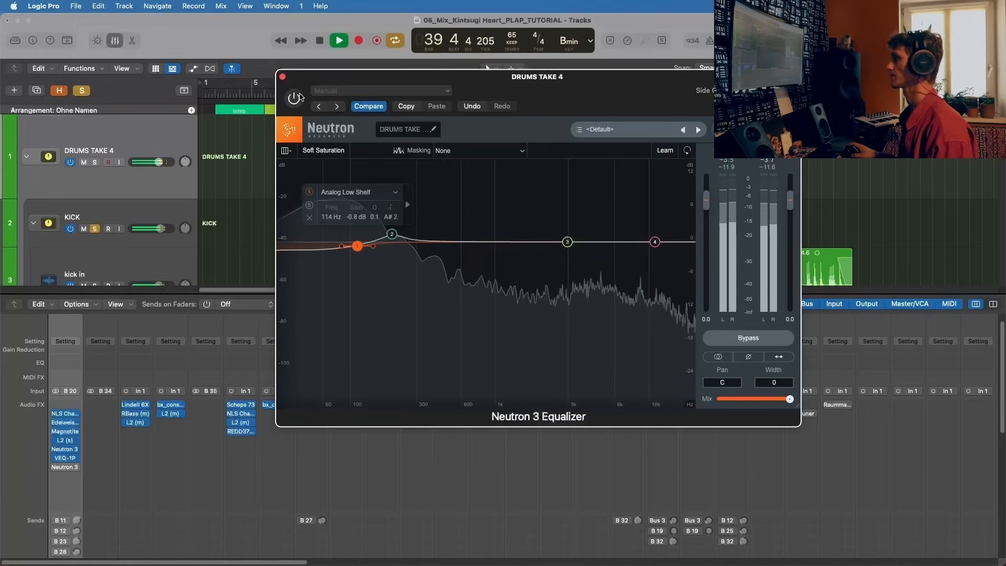
key("space")
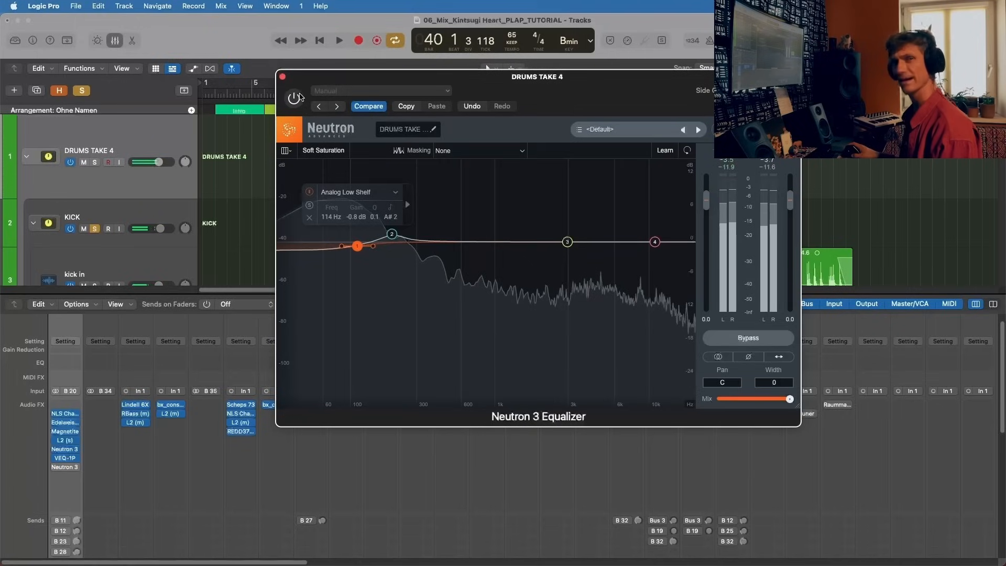
left_click(295, 98)
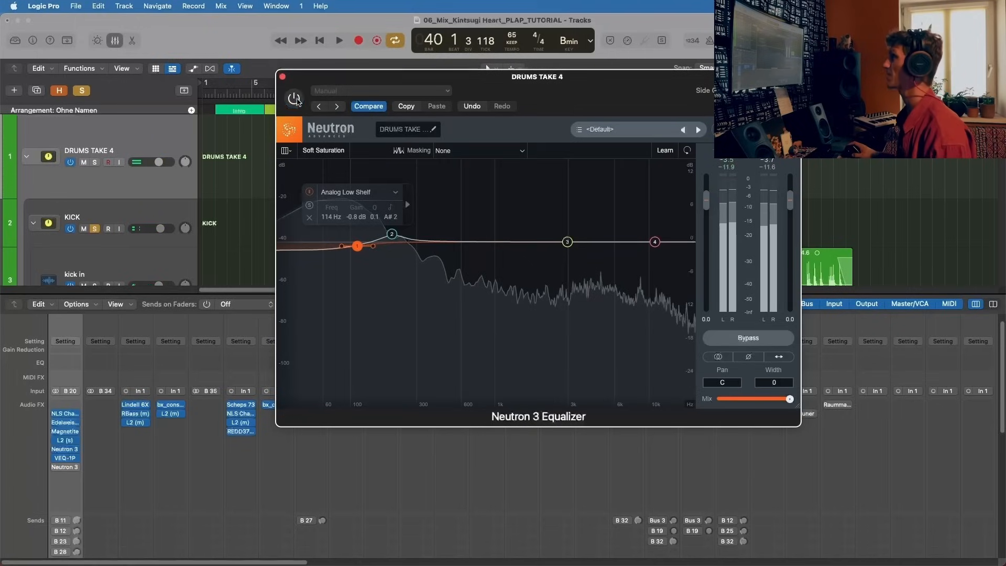
key("space")
left_click_drag(313, 92, 244, 75)
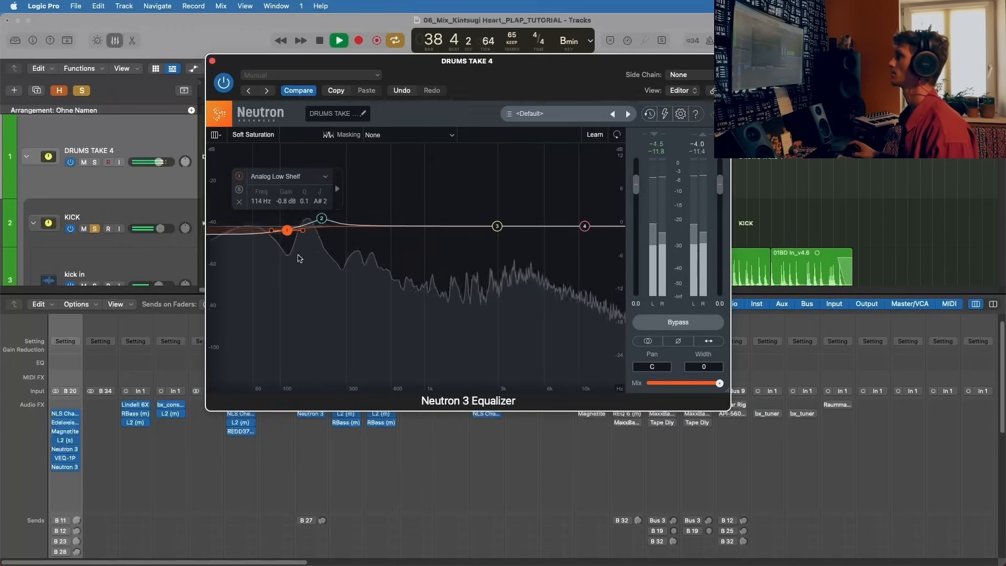
Step: Listen while viewing the Proportional Q boost of band 2, stop playback and review band 1's Analog Low Shelf
left_click(323, 219)
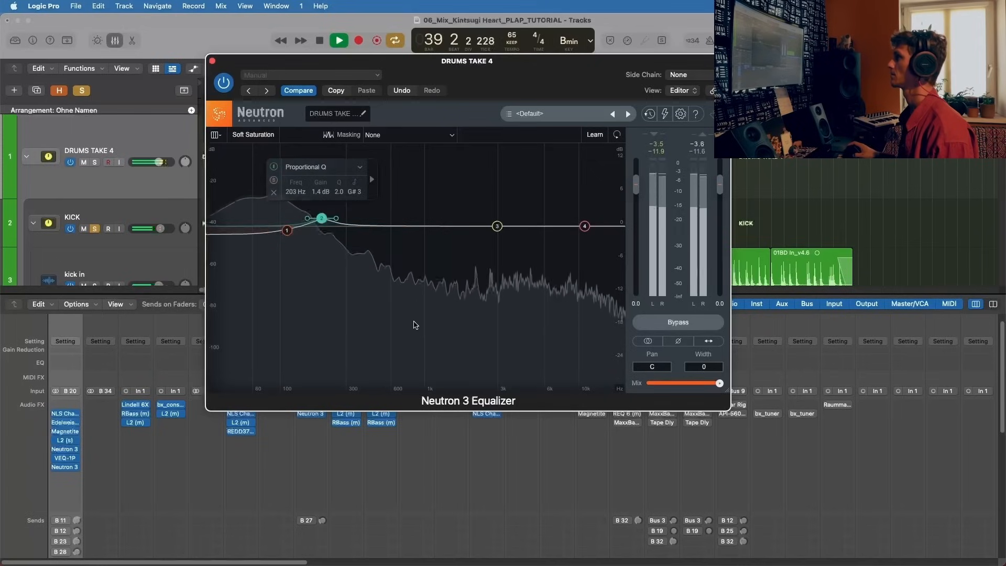
key("space")
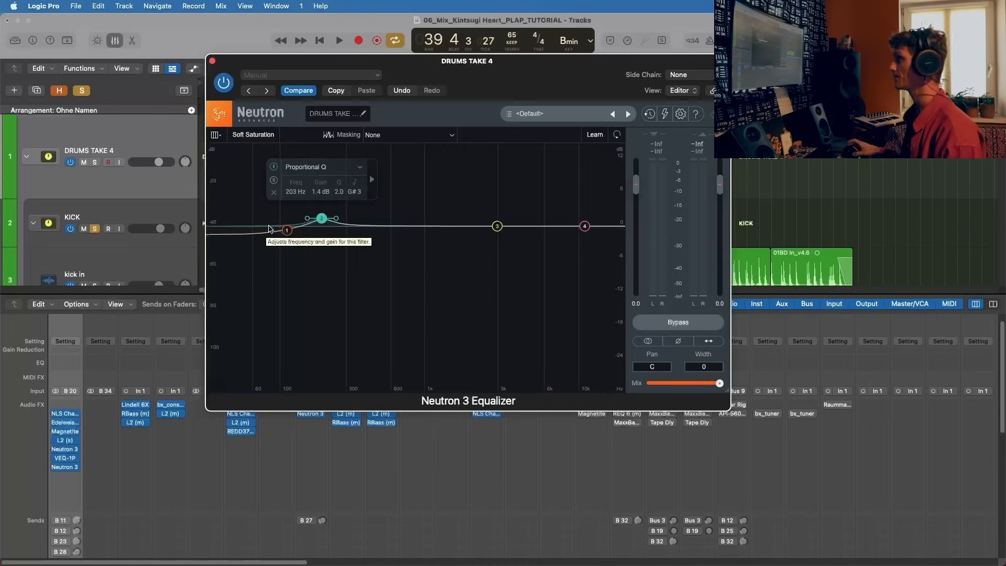
left_click(286, 230)
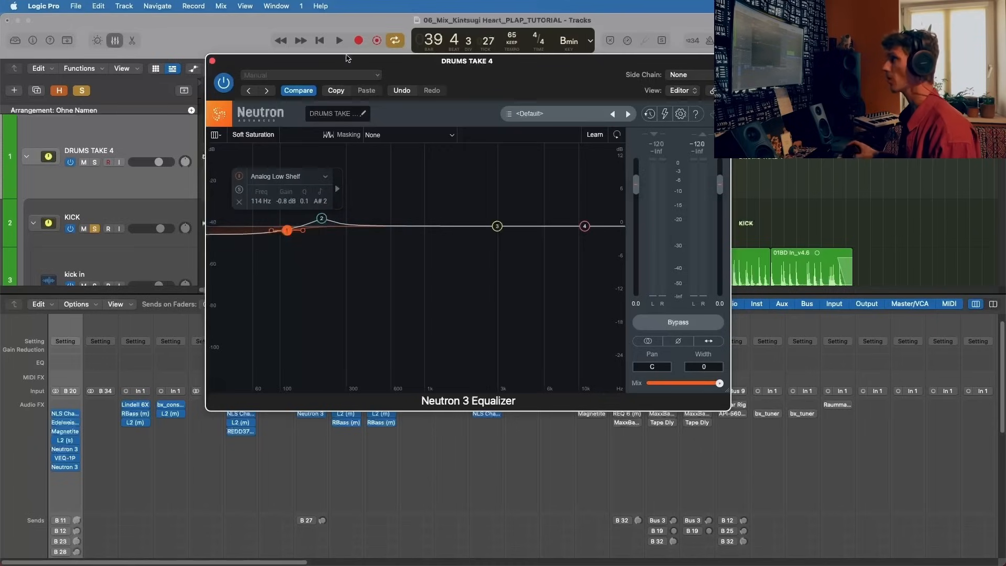
Step: Move the cycle range to the Pre Chorus around bar 33 and play it with the Neutron 3 Equalizer in view
left_click_drag(347, 60, 616, 157)
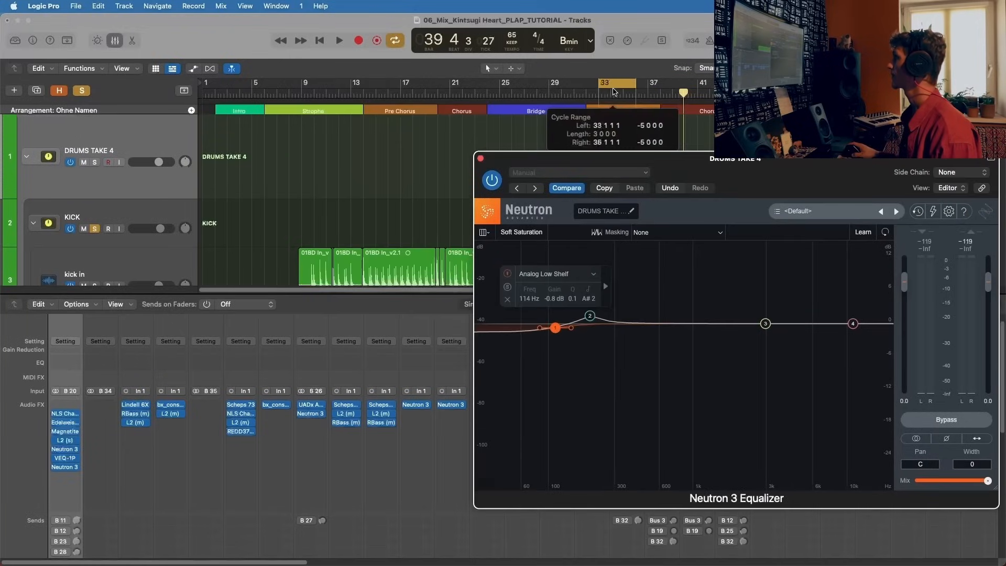
left_click_drag(620, 93, 607, 93)
key("space")
left_click_drag(673, 166, 498, 82)
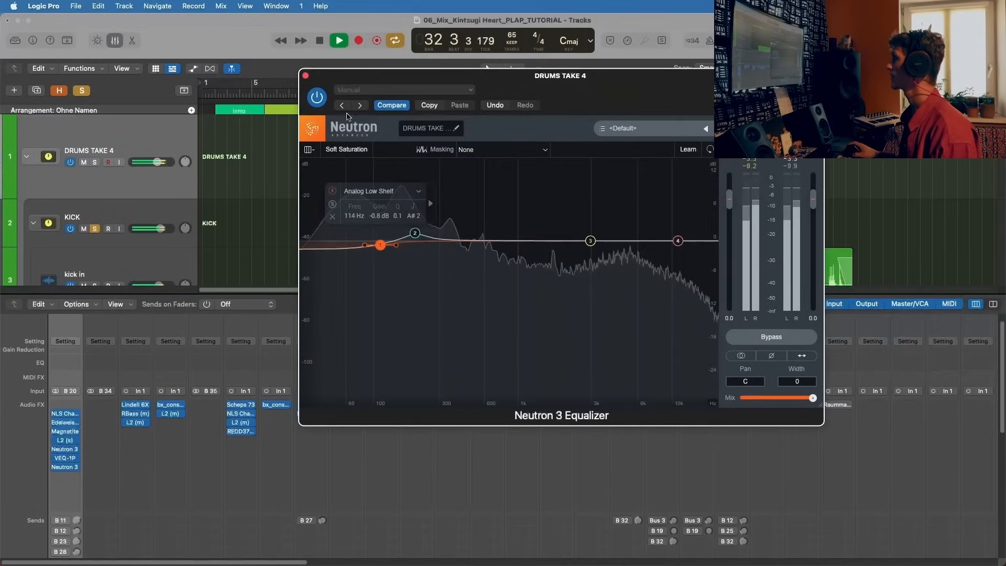
Step: Compare the Neutron 3 Equalizer bypassed and active in the Pre Chorus loop, leave it active, close it and stop playback
left_click(317, 98)
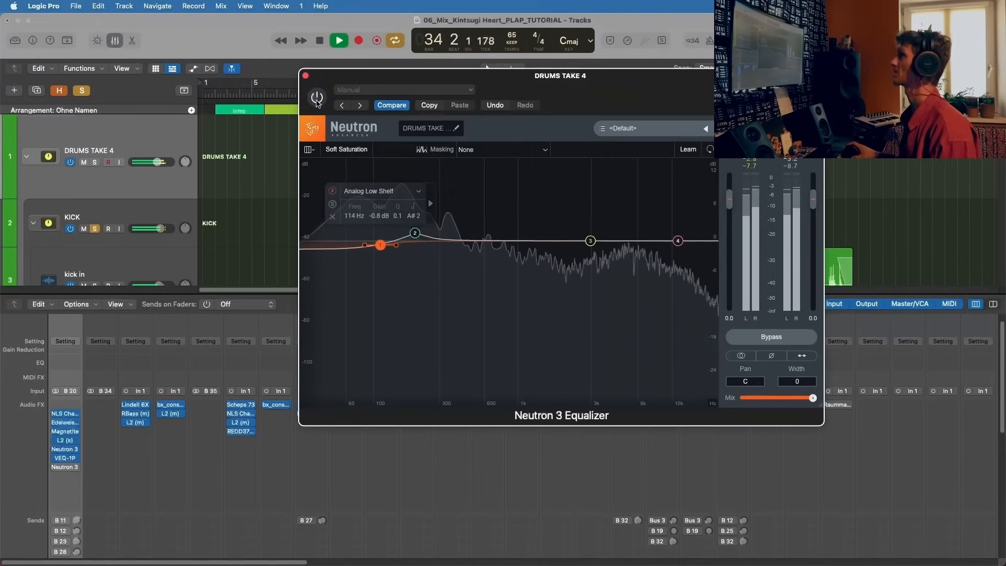
key("space")
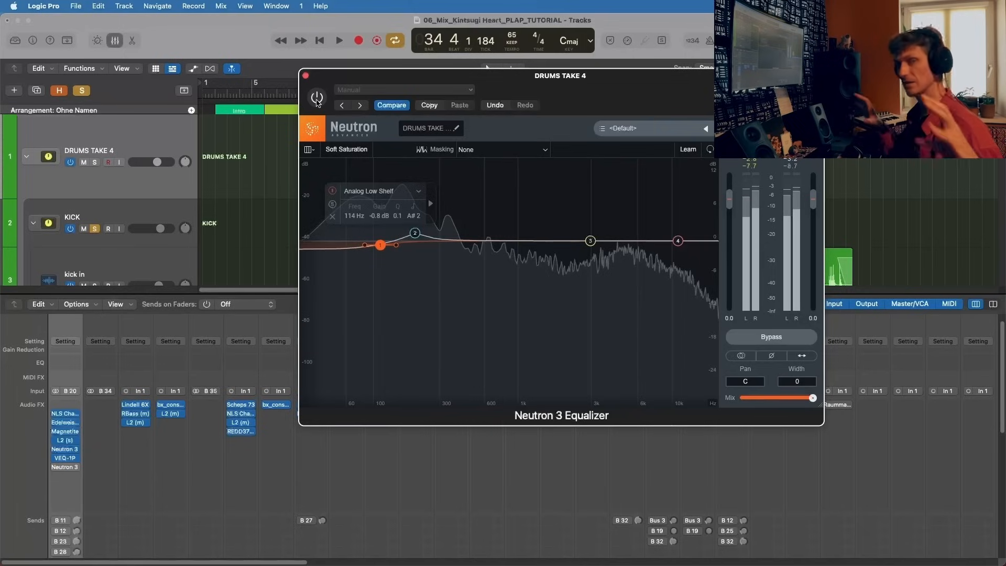
key("space")
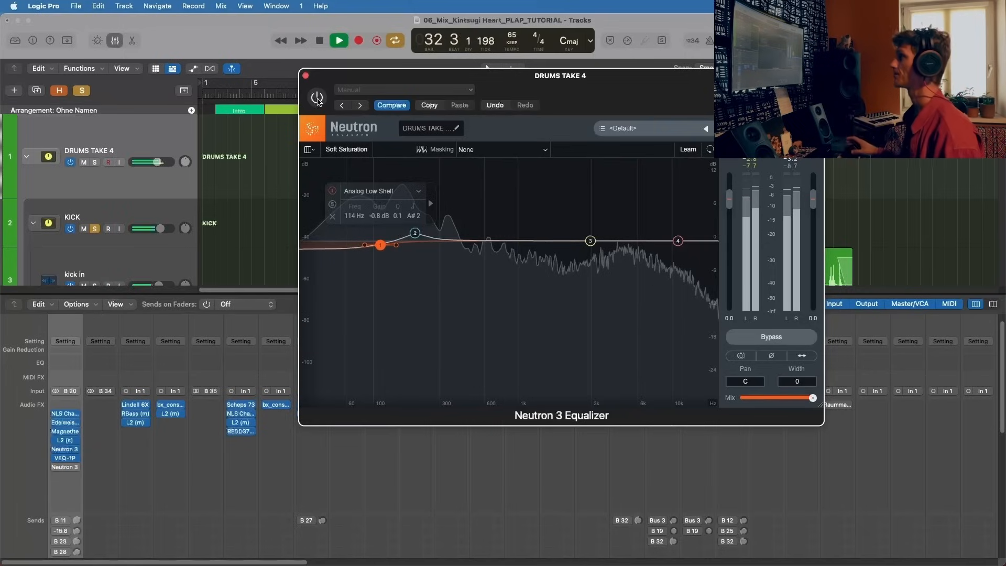
left_click_drag(326, 83, 391, 50)
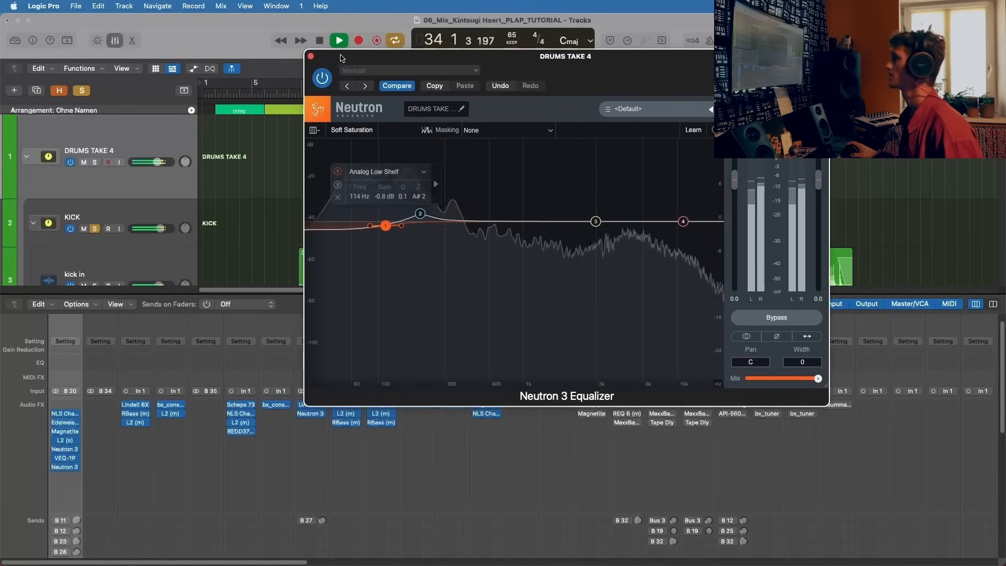
left_click(310, 56)
key("space")
Step: Check the first send of DRUMS TAKE 4 and keep its destination at Bus 11 → Capitol
mouse_move(59, 496)
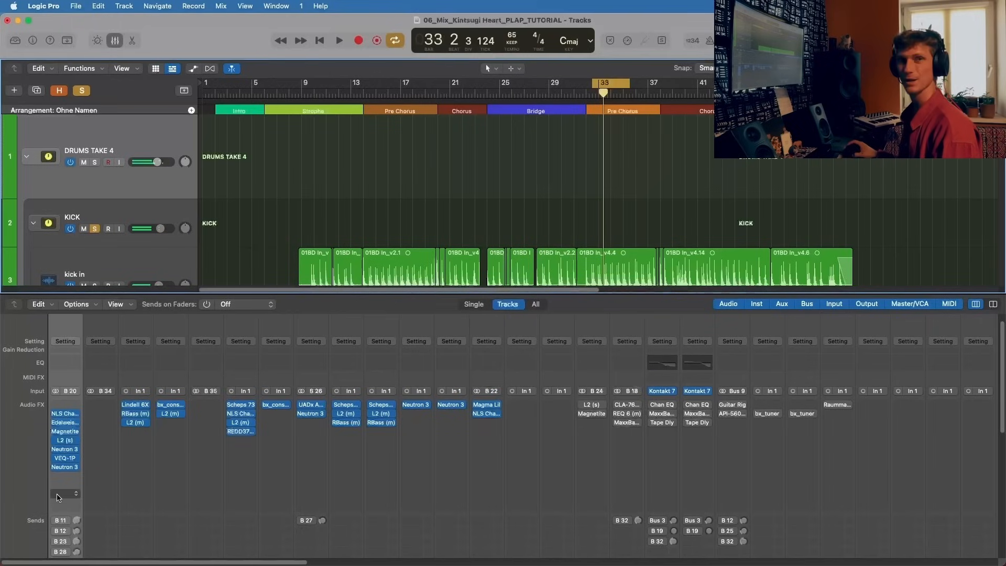
scroll(57, 497, "down", 4)
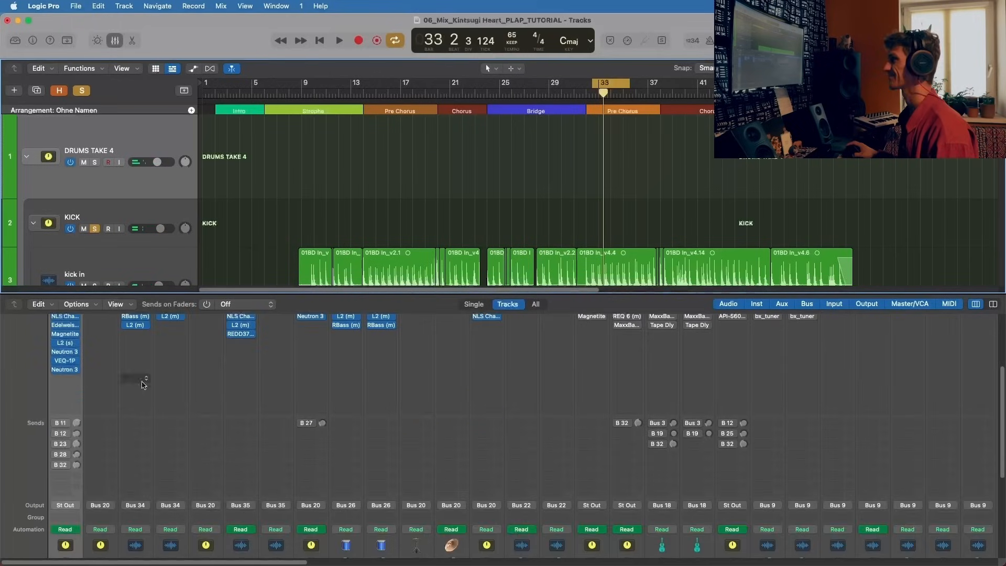
left_click(63, 406)
left_click(87, 386)
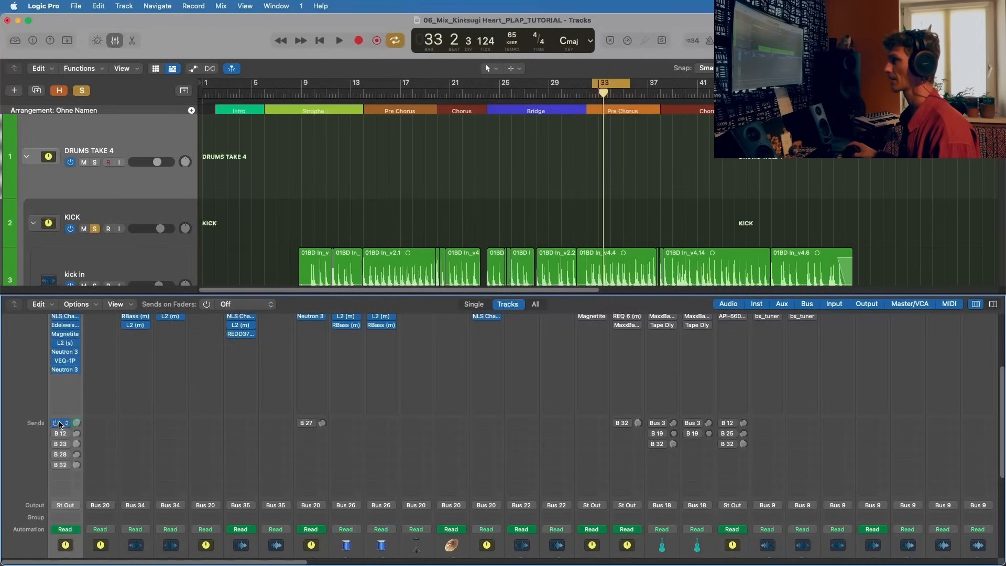
left_click(62, 423)
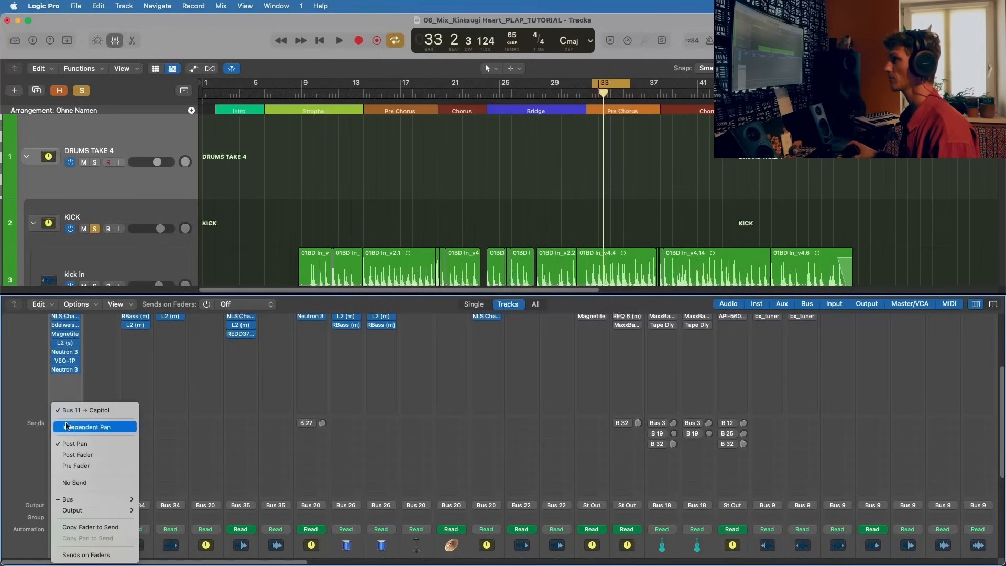
left_click(94, 410)
Step: Locate the Capitol aux channel in the mixer and open its UADx Capitol Chambers plug-in
scroll(307, 473, "down", 5)
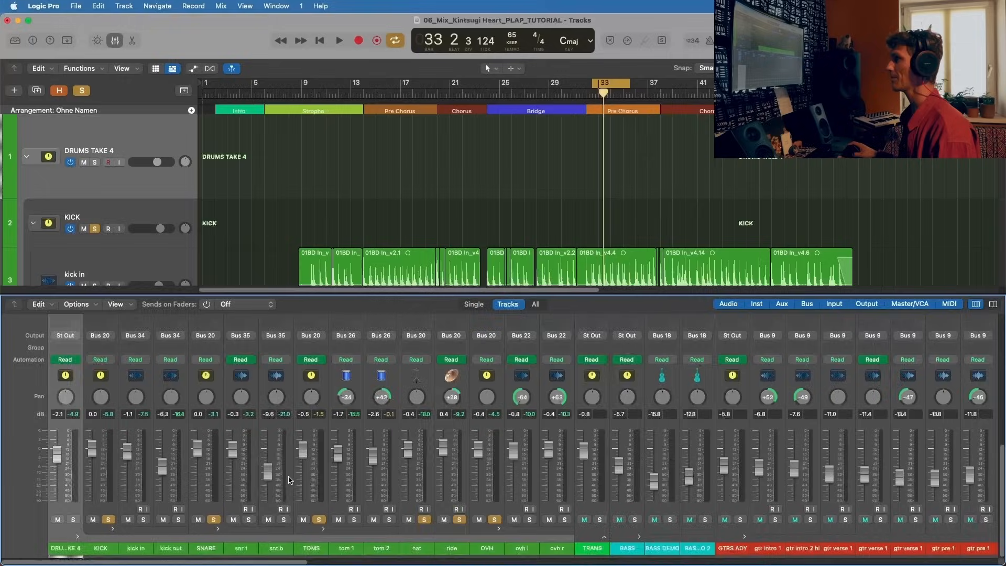
scroll(306, 473, "right", 10)
scroll(306, 473, "right", 15)
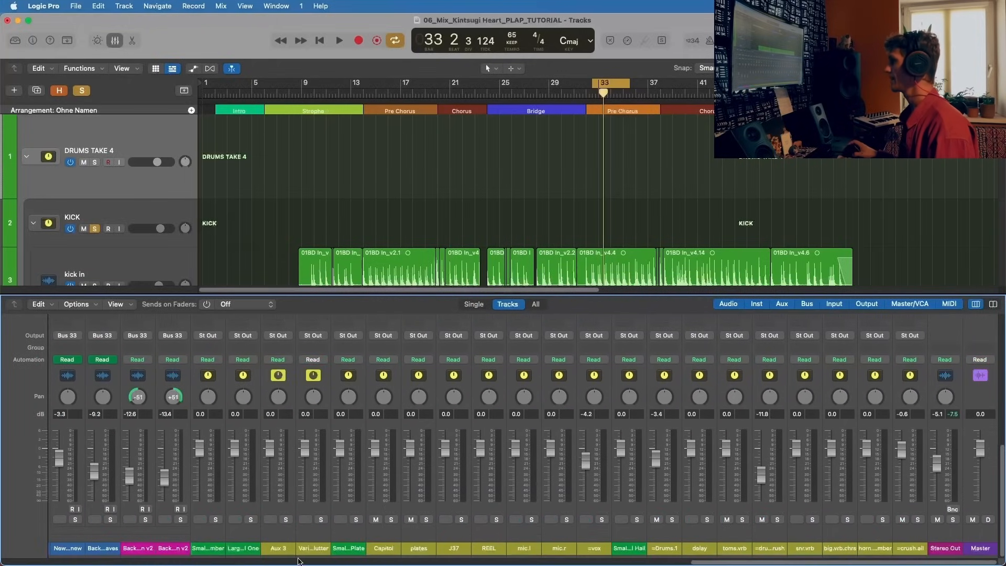
left_click(394, 537)
scroll(392, 445, "up", 5)
left_click(392, 417)
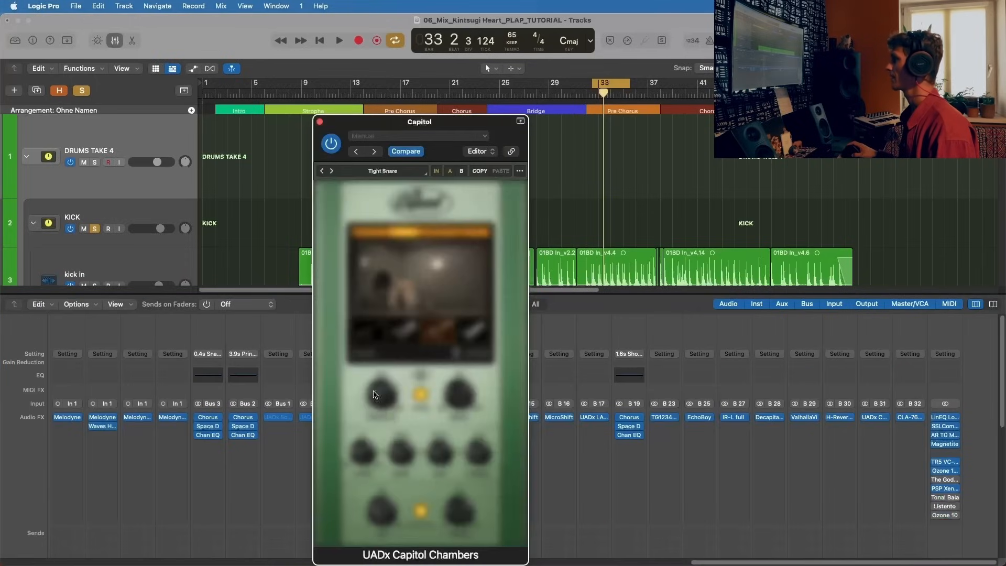
Step: Examine the Capitol aux's UADx Capitol Chambers settings while playing the Pre Chorus loop, and close the plug-in
left_click_drag(498, 114, 509, 71)
key("space")
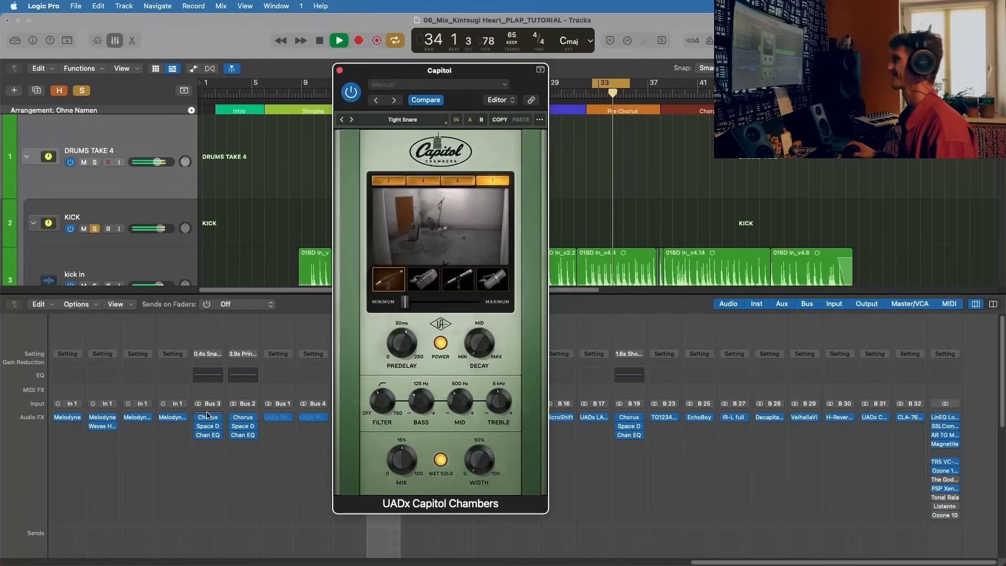
key("space")
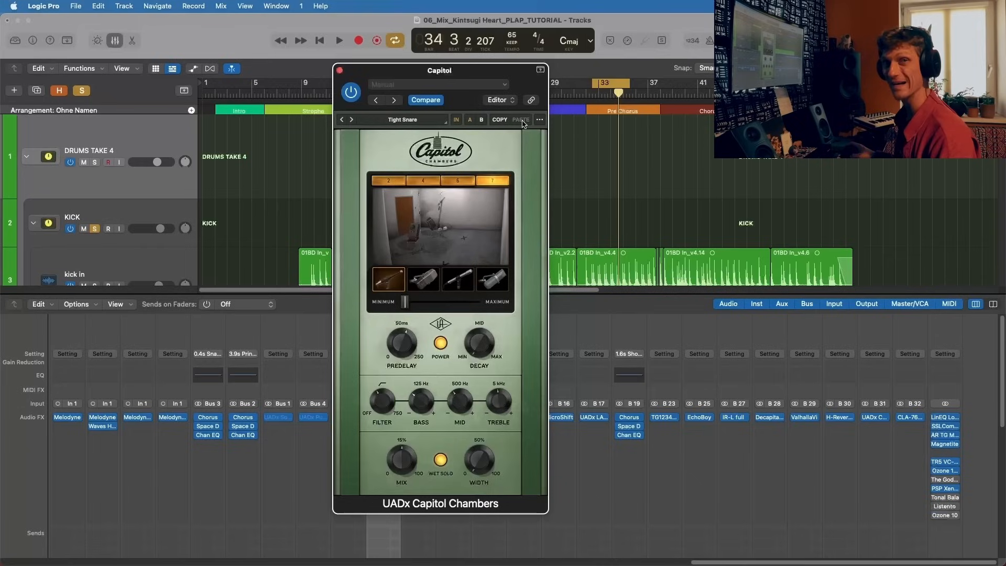
key("space")
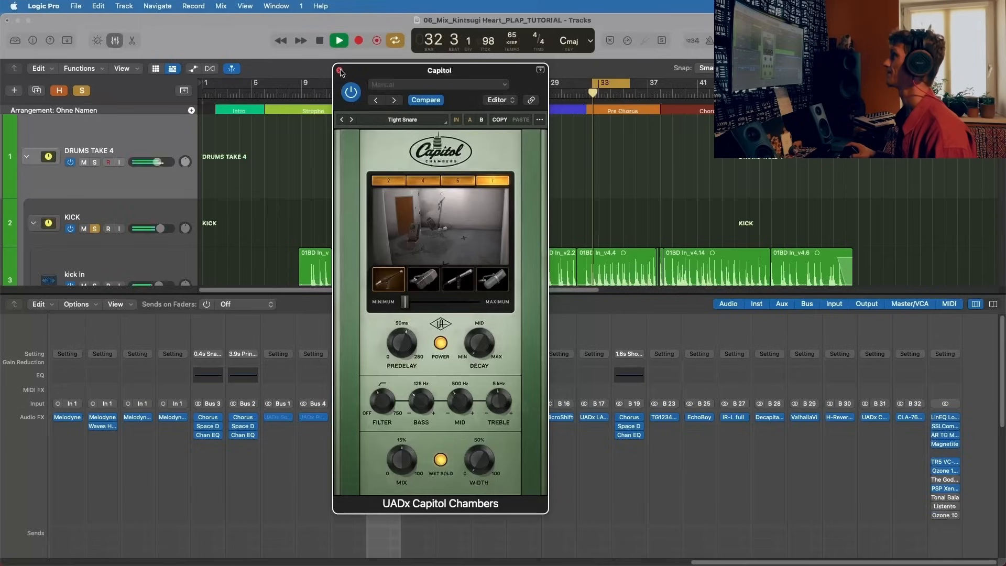
key("super+w")
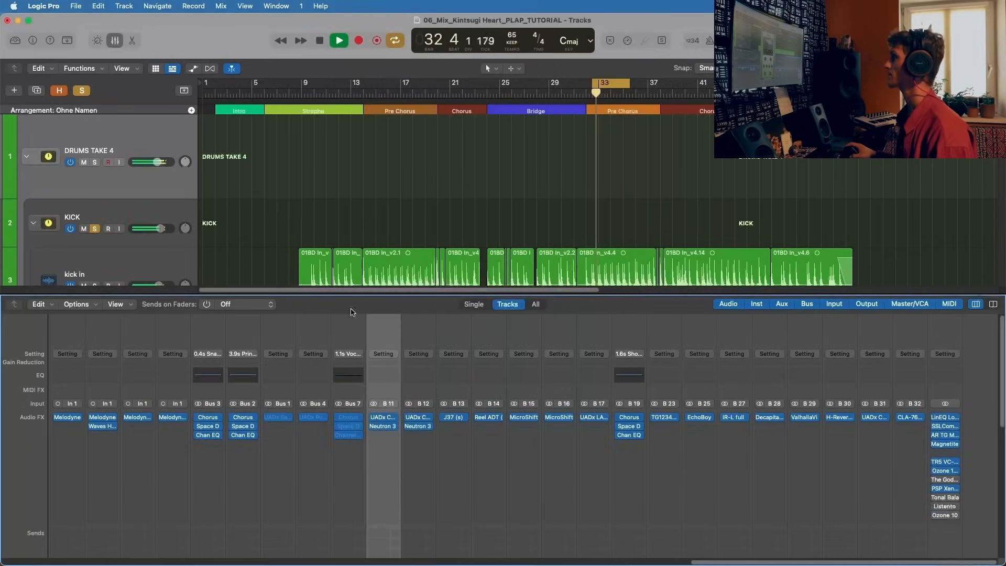
Step: Examine the bands of the Capitol aux's Neutron 3 Equalizer with playback stopped, add a 0.0 dB Proportional Q band at 1645 Hz, and close it
left_click(383, 426)
key("space")
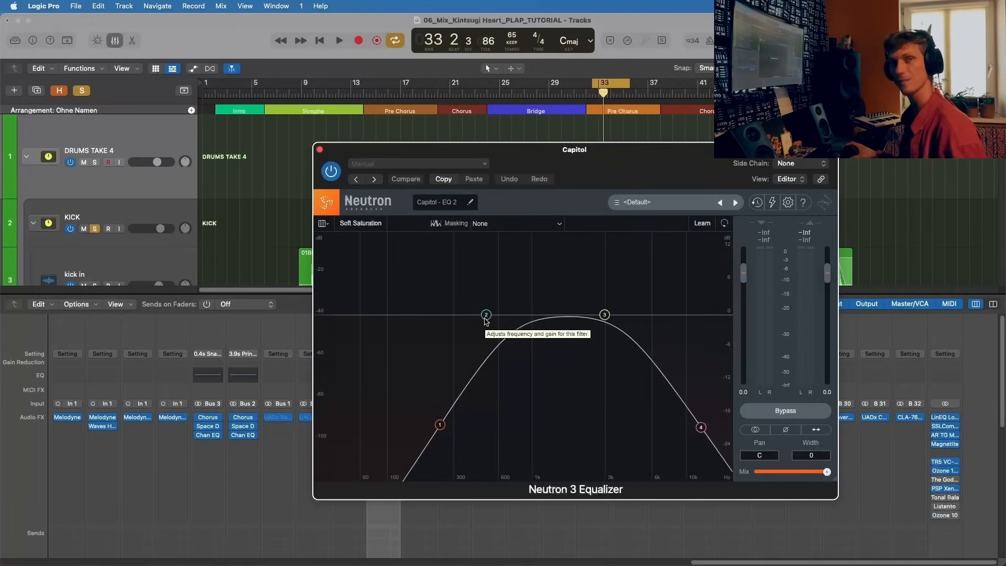
left_click(605, 315)
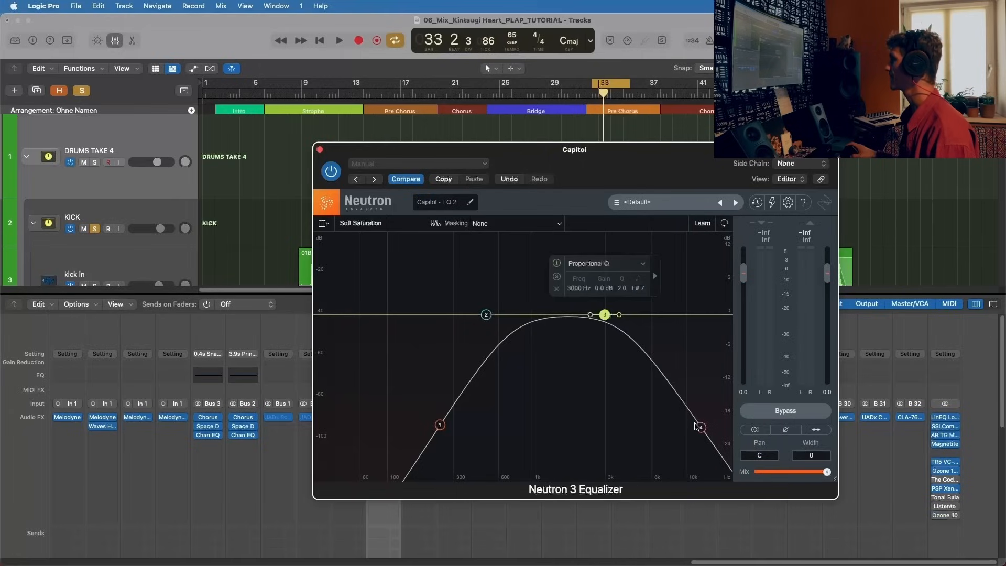
left_click(699, 426)
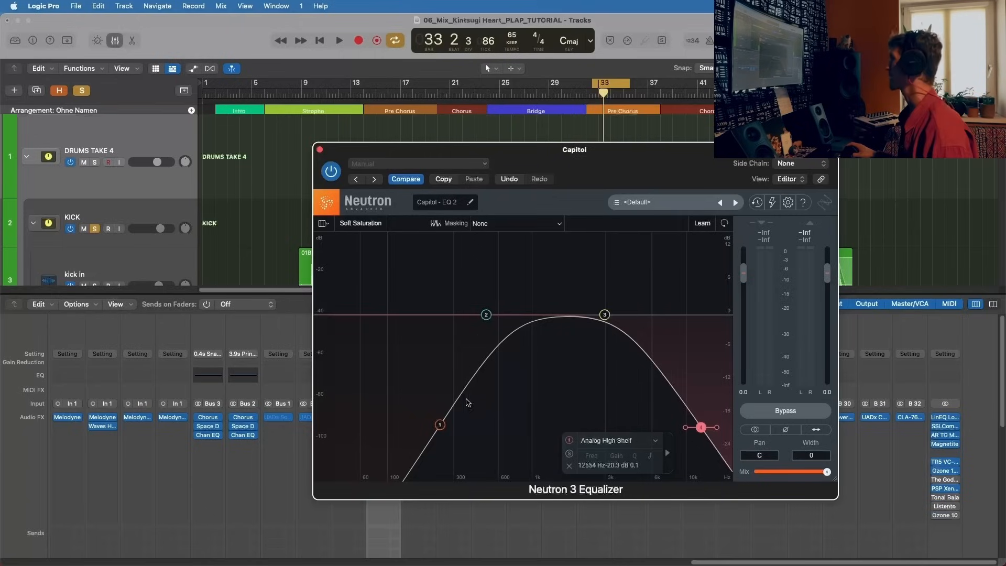
left_click(440, 425)
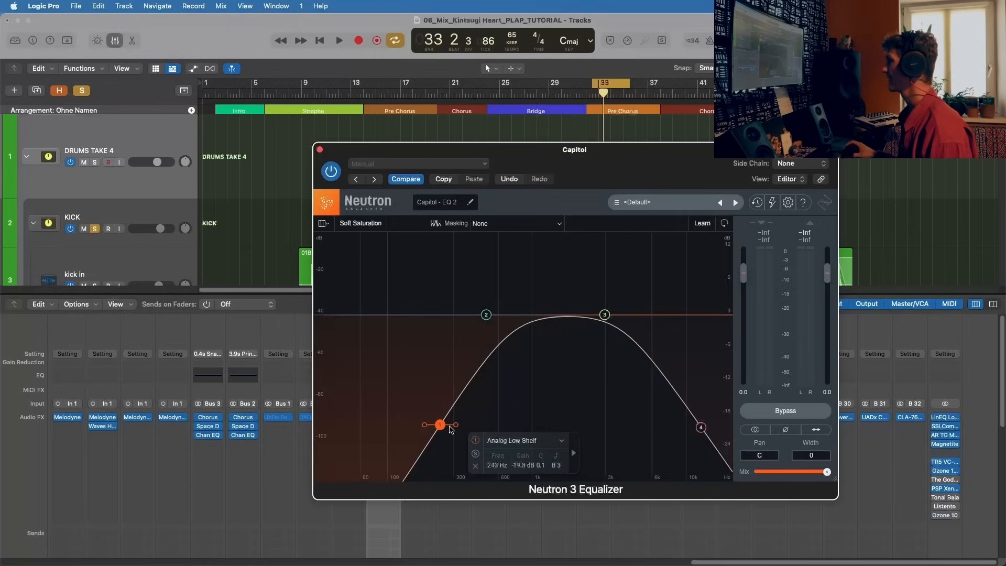
left_click(486, 314)
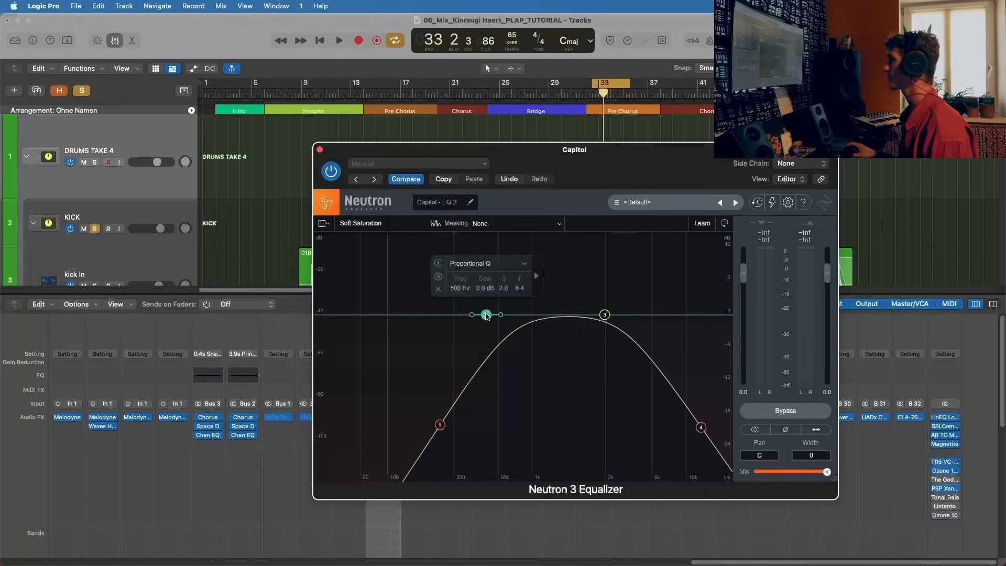
left_click(573, 316)
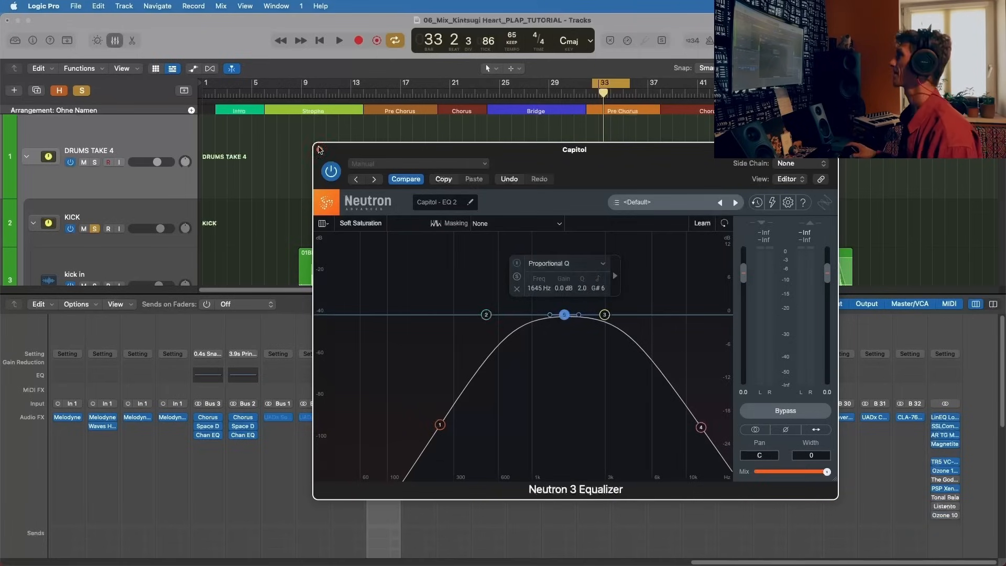
left_click(319, 149)
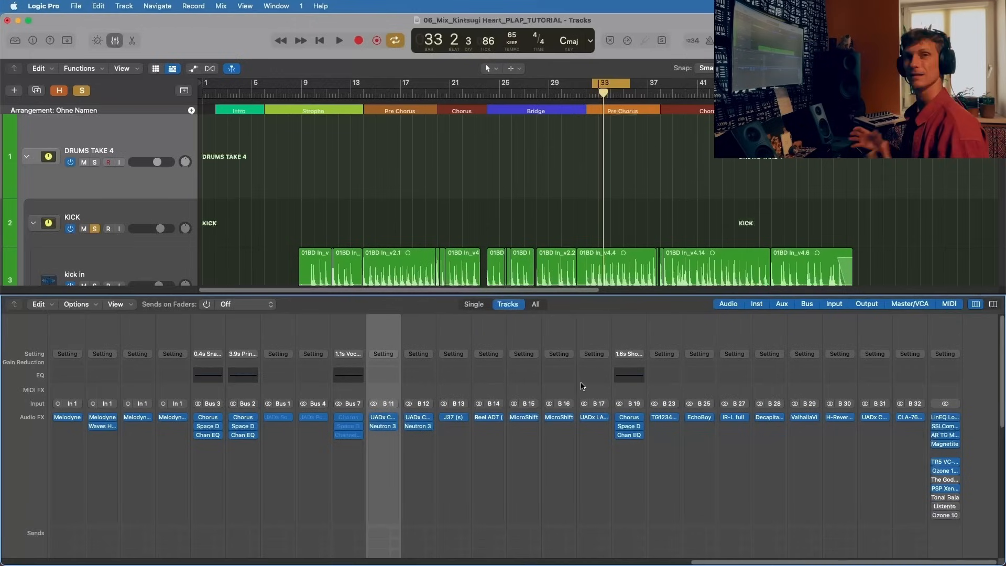
Step: Play the Pre Chorus loop, check the Capitol aux's level, and solo the DRUMS TAKE 4 channel
key("space")
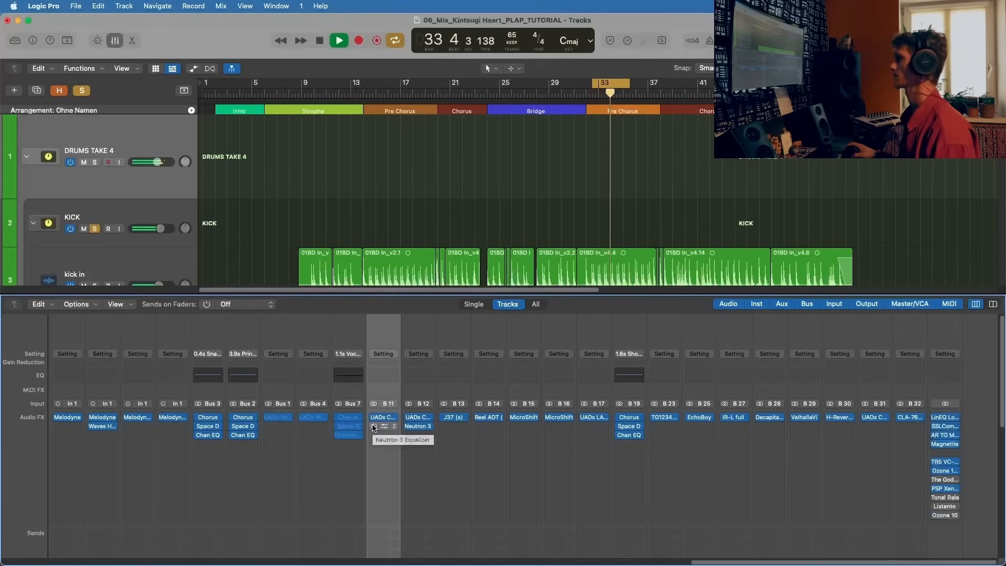
scroll(375, 435, "down", 5)
scroll(376, 461, "down", 2)
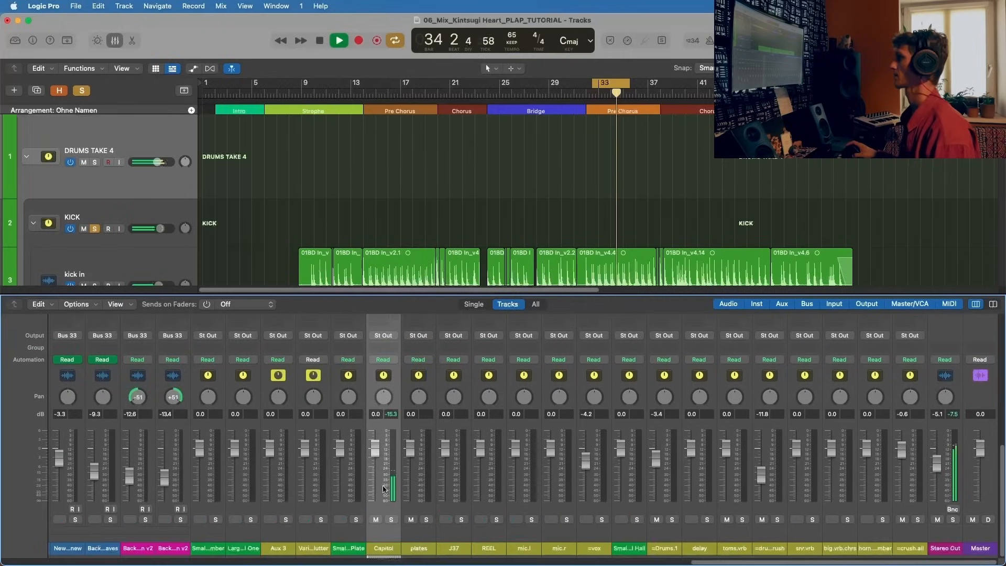
scroll(379, 487, "left", 10)
scroll(382, 504, "left", 10)
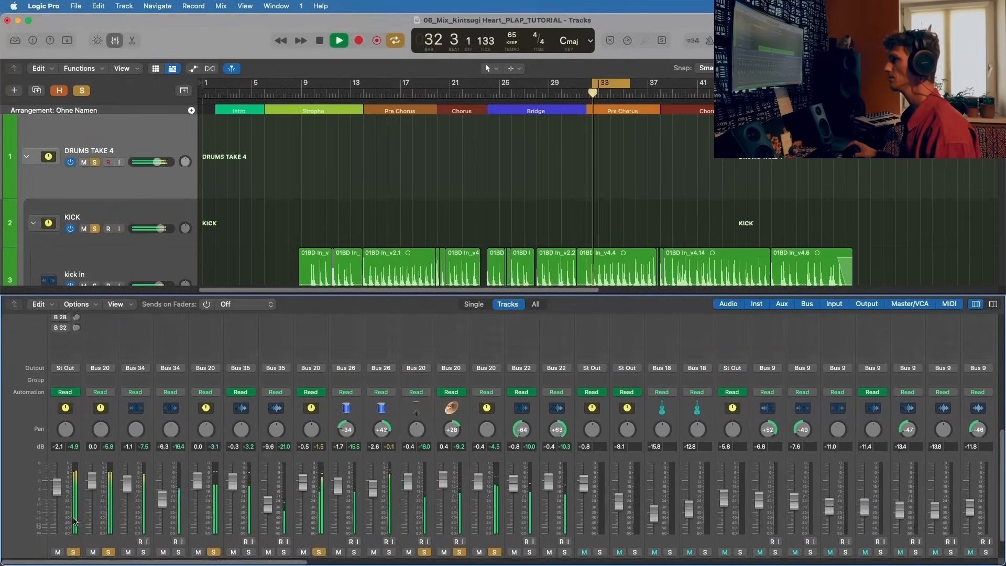
Step: Stop playback and activate the second send of DRUMS TAKE 4, routed to Bus 12 → plates
scroll(68, 498, "up", 8)
key("space")
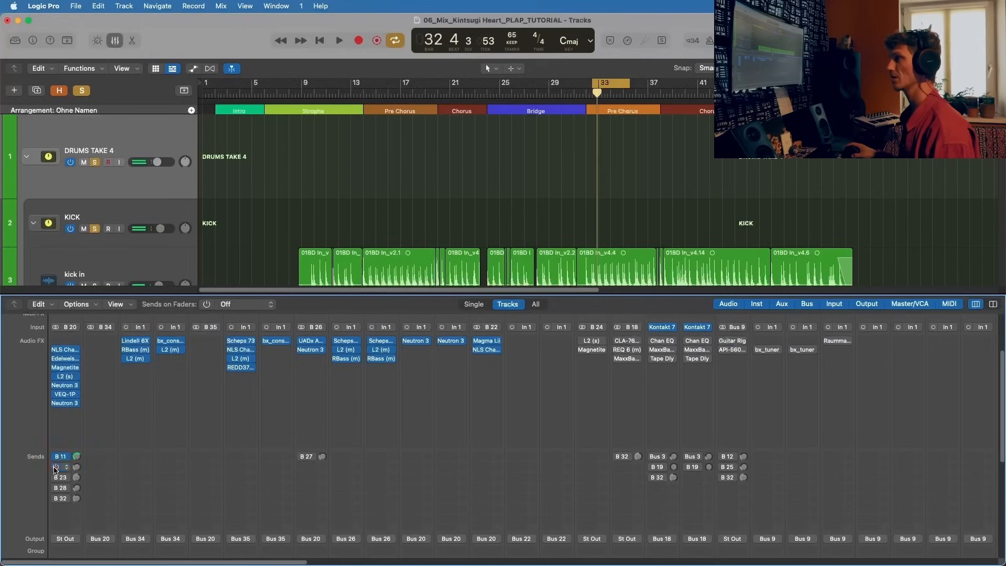
left_click(63, 470)
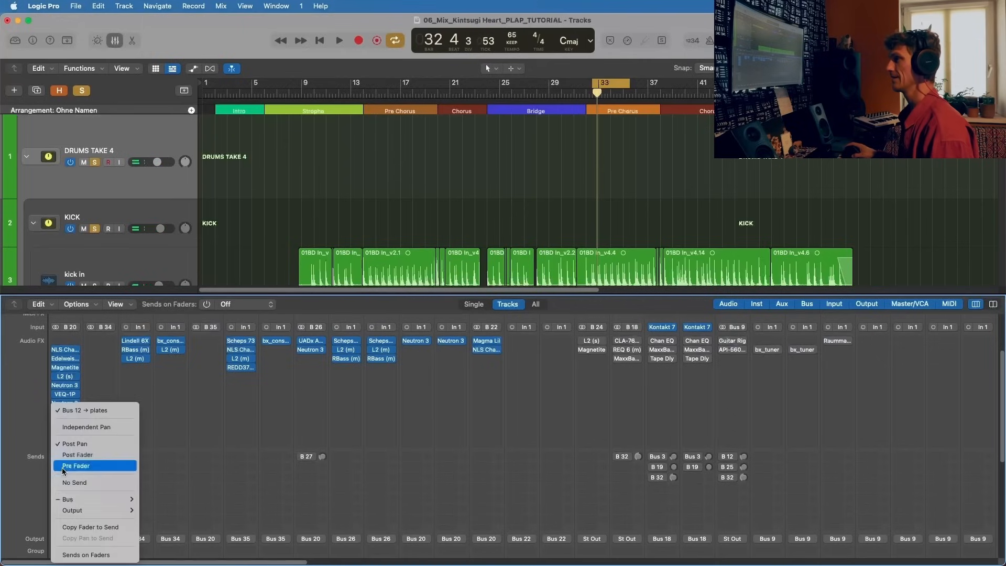
left_click(102, 412)
Step: Play the loop, locate the plates aux channel, and open its UADx Capitol Chambers plug-in, placed clear of the aux channels
key("space")
scroll(287, 406, "right", 15)
scroll(288, 419, "down", 6)
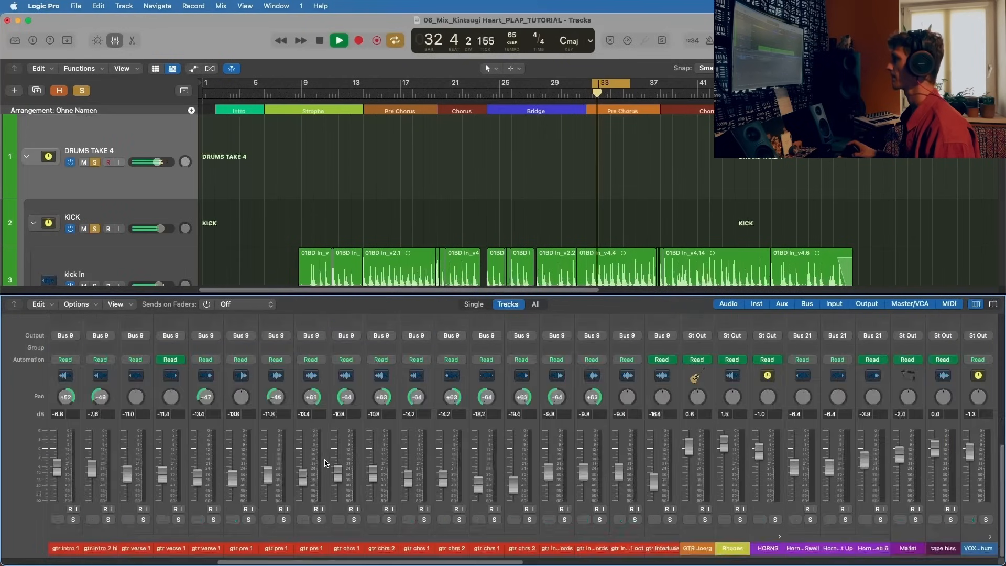
scroll(298, 454, "right", 10)
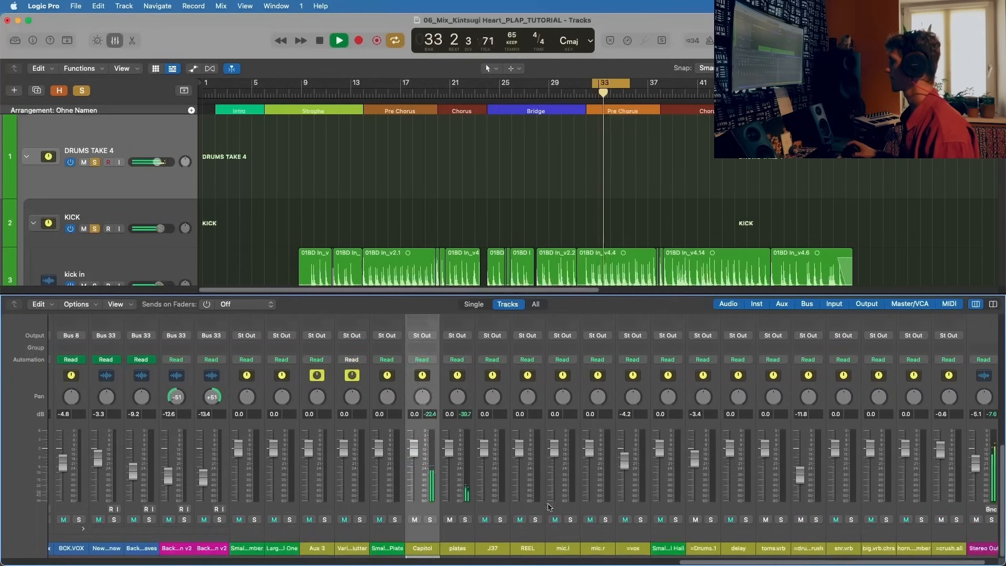
left_click(455, 537)
scroll(456, 537, "up", 6)
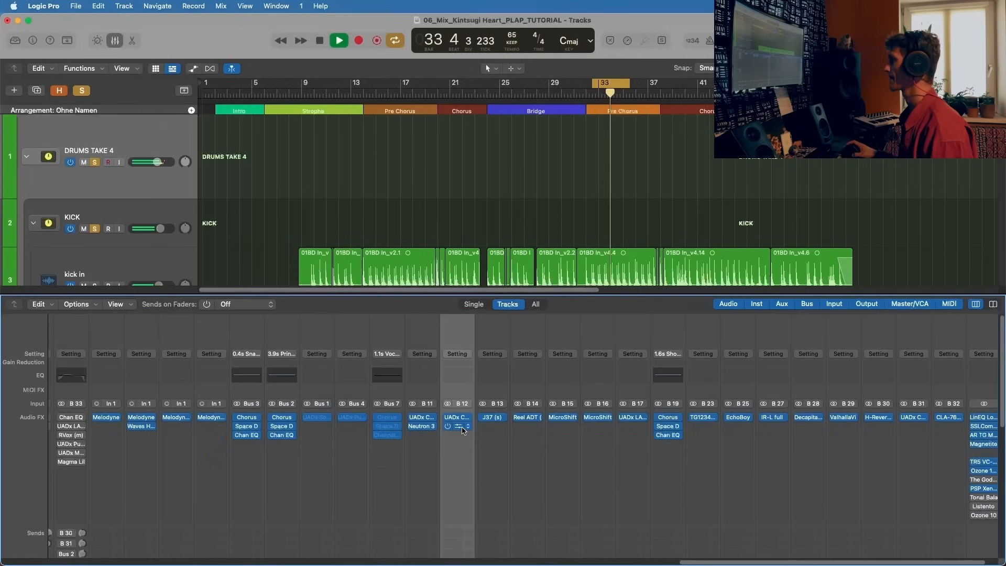
left_click(457, 417)
left_click_drag(463, 122, 310, 59)
Step: Mute the Capitol aux and listen to the plates reverb in the Pre Chorus loop, stopping playback at the end
scroll(460, 436, "down", 6)
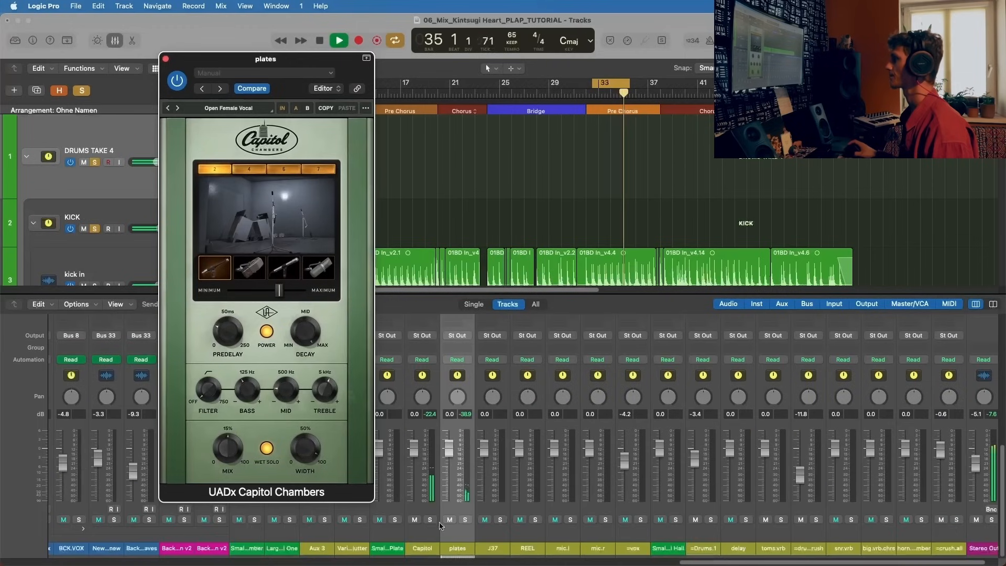
left_click(427, 543)
key("space")
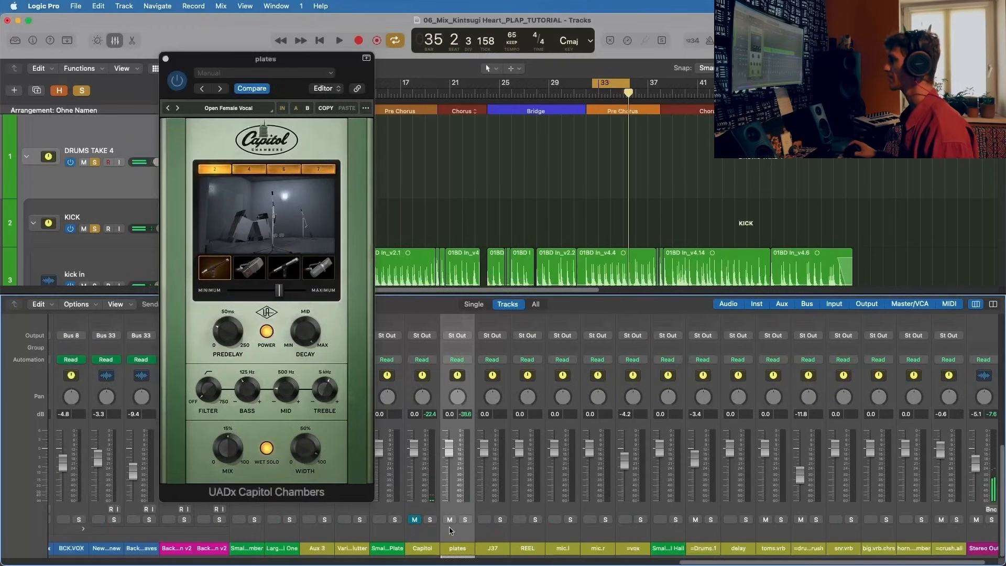
key("space")
left_click(465, 519)
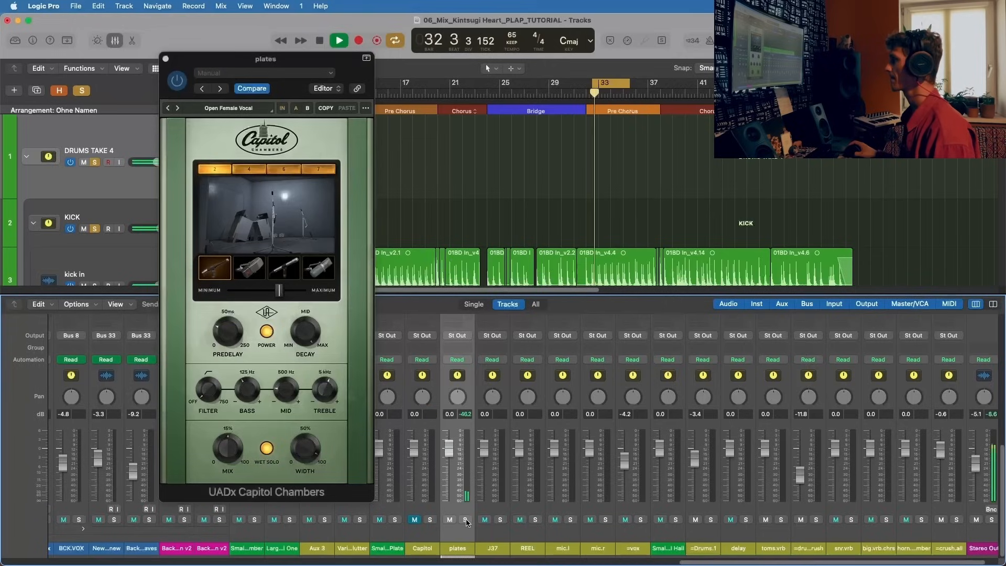
left_click(465, 519)
left_click(465, 519)
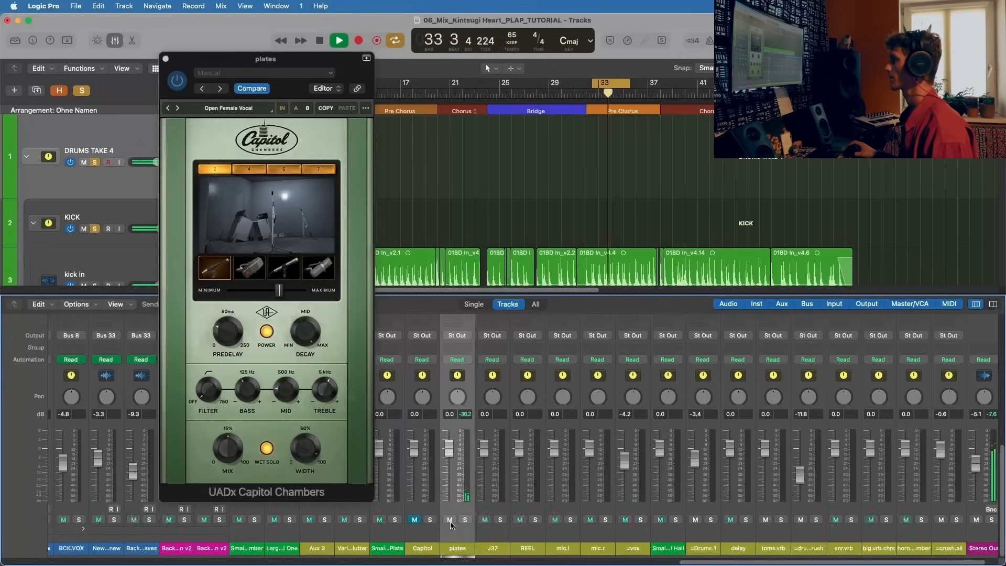
key("space")
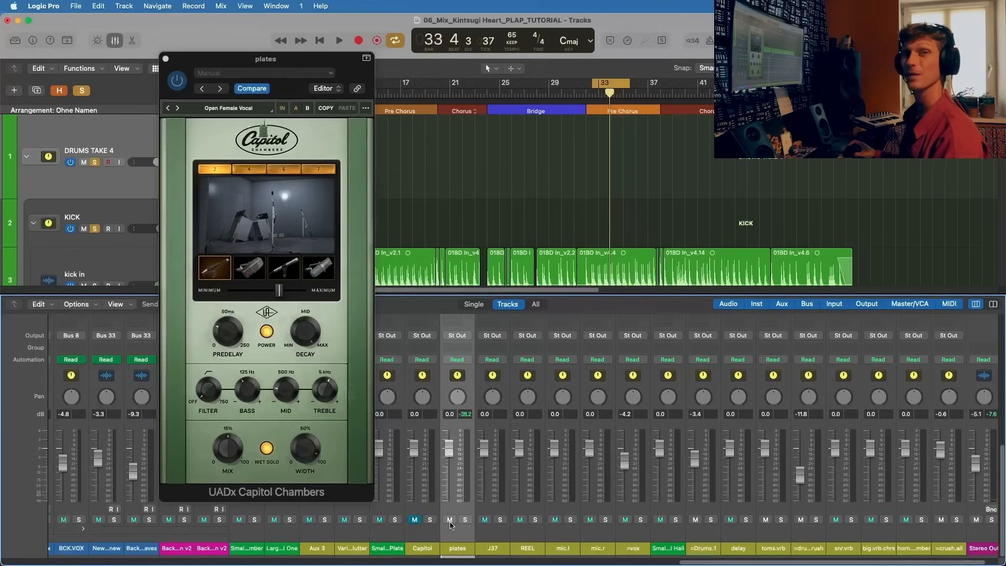
Step: Compare the plates aux muted and unmuted during playback, restore the Capitol aux, hide the plug-in, and stop playback
key("space")
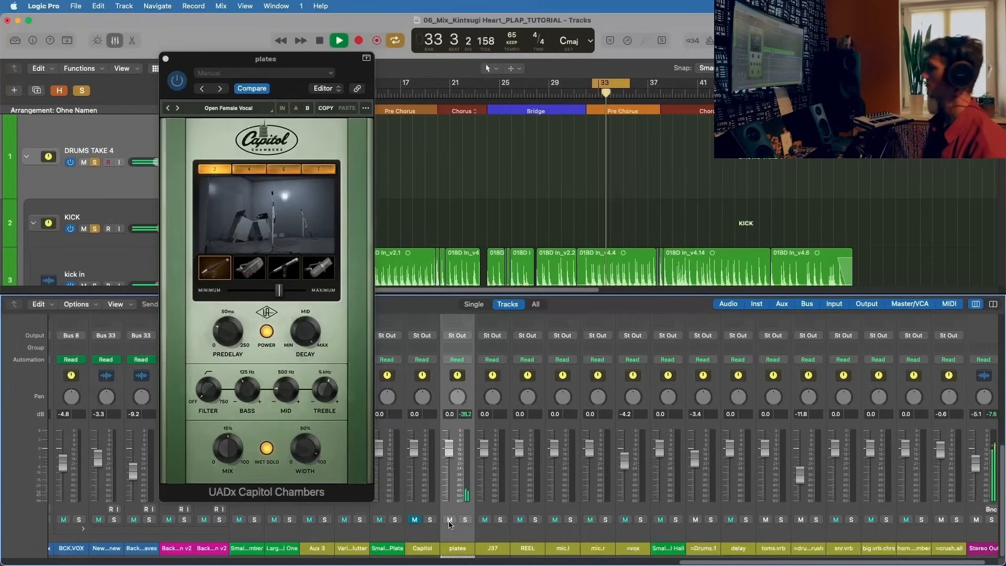
left_click(449, 519)
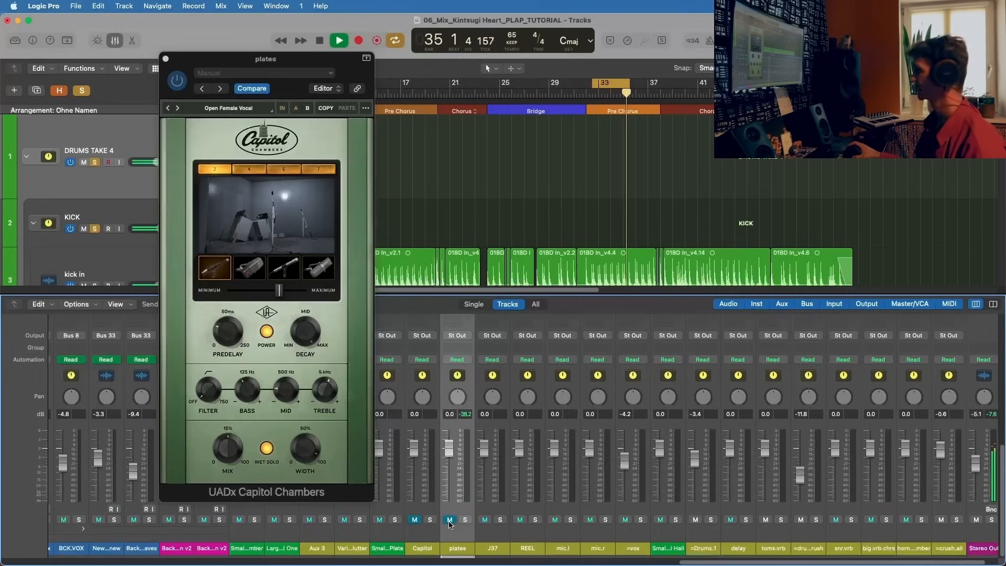
left_click(449, 519)
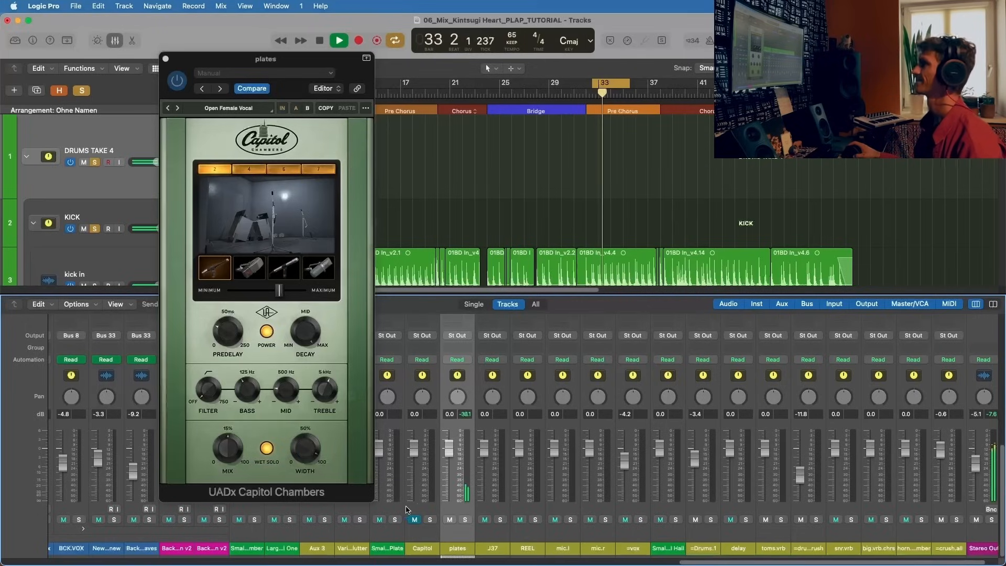
left_click(415, 519)
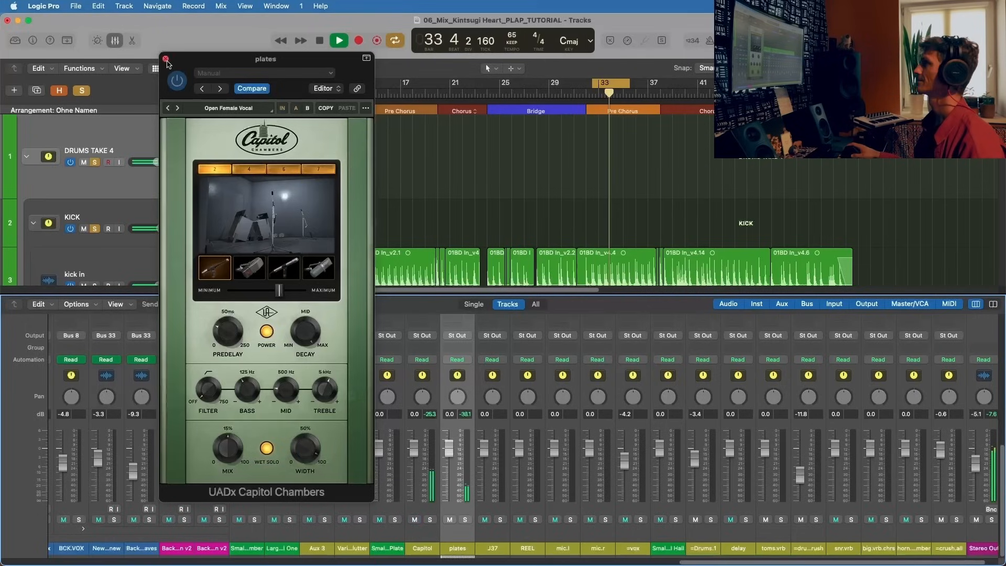
key("v")
key("space")
Step: Return to the sends of DRUMS TAKE 4 and activate its third send, routed to Bus 23 → =Drums.1
scroll(468, 520, "left", 5)
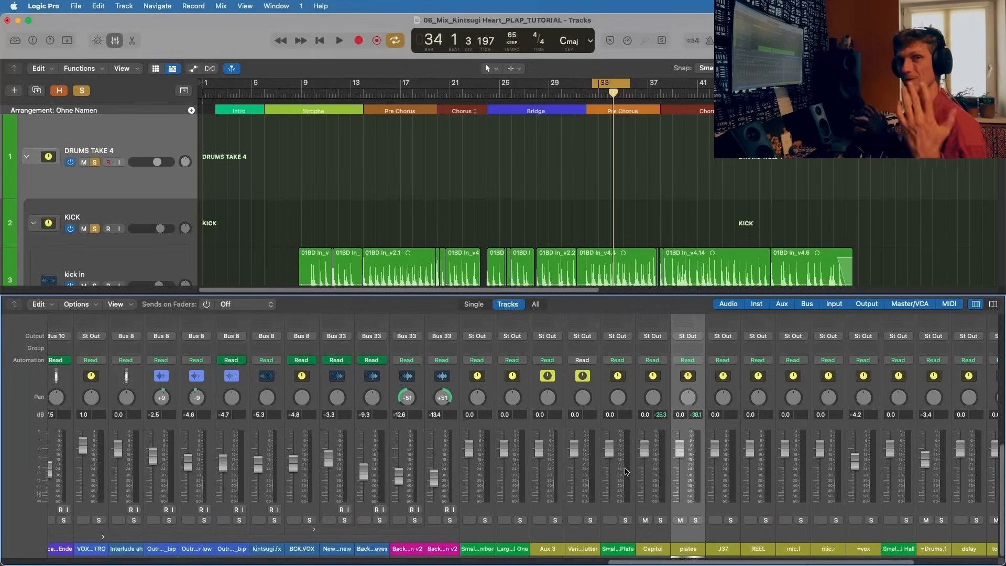
scroll(674, 536, "up", 10)
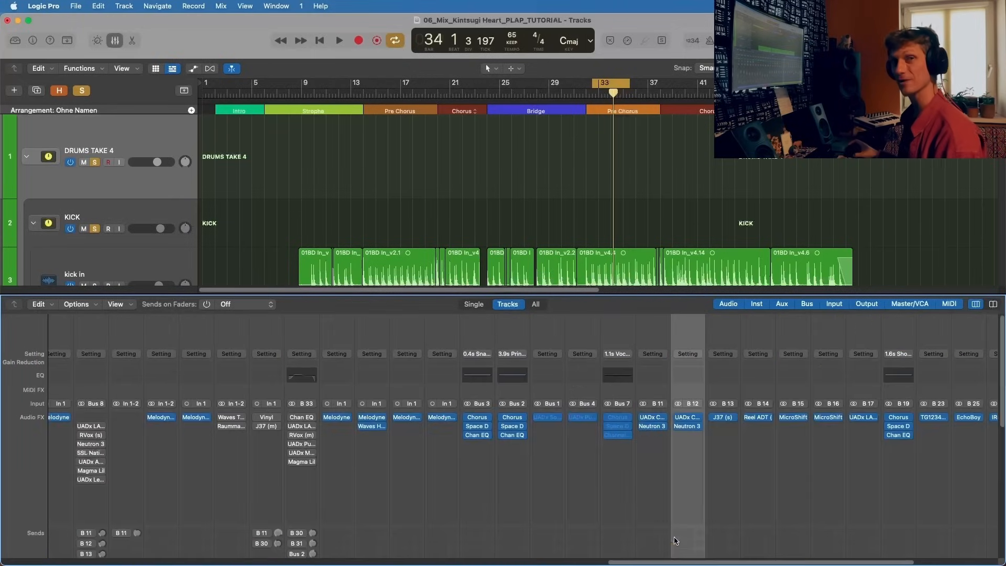
scroll(674, 536, "down", 10)
scroll(670, 537, "left", 10)
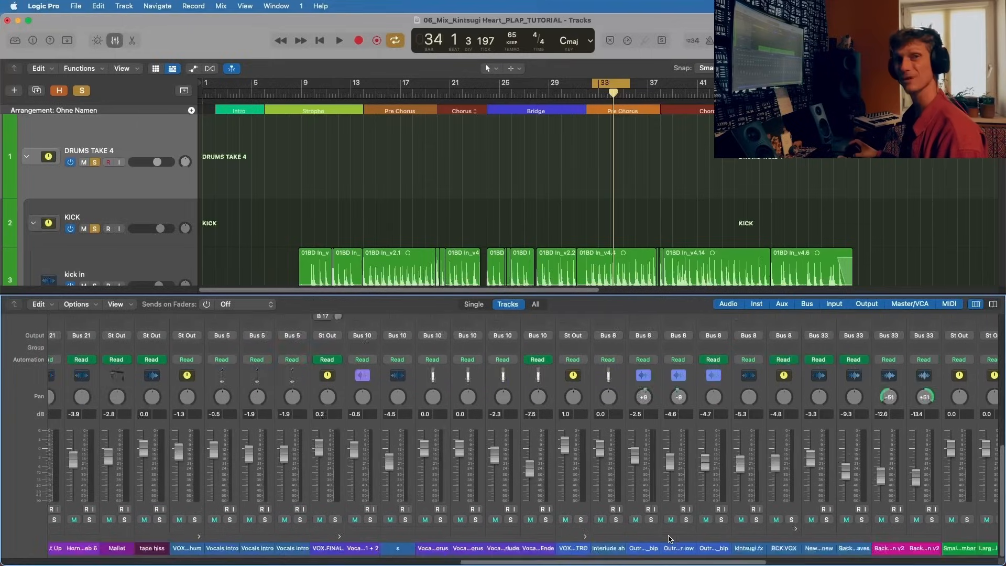
scroll(669, 538, "left", 10)
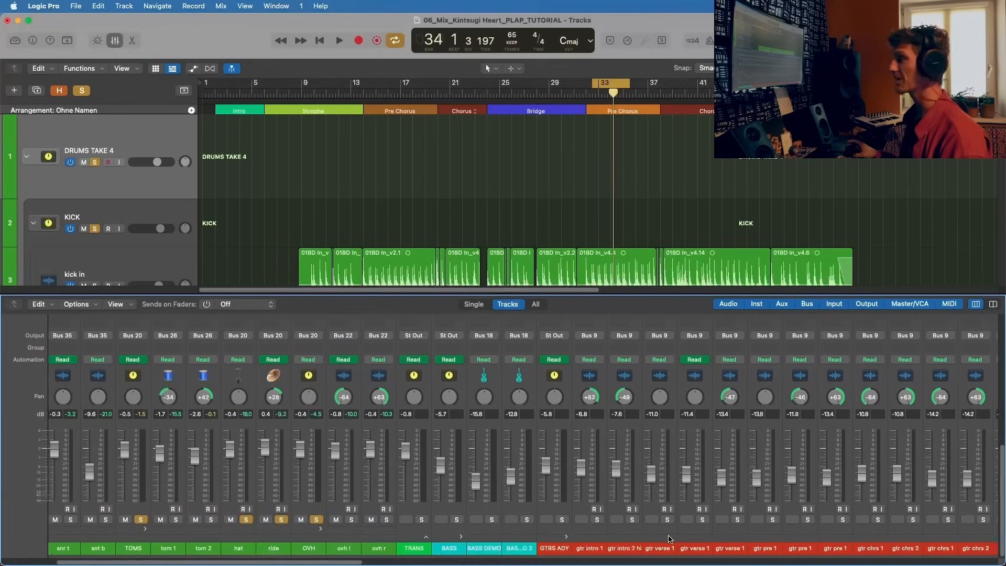
scroll(63, 435, "up", 5)
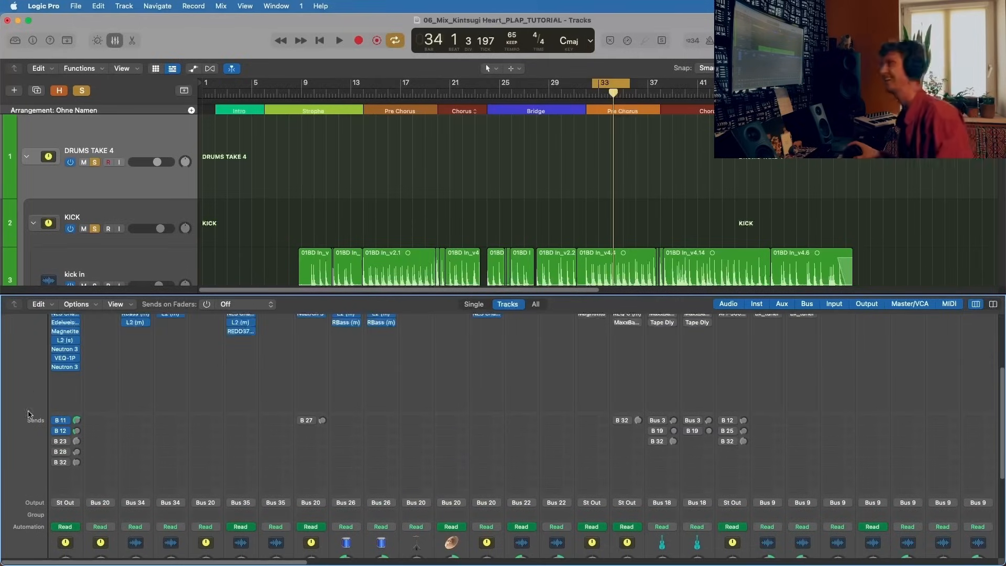
left_click(60, 441)
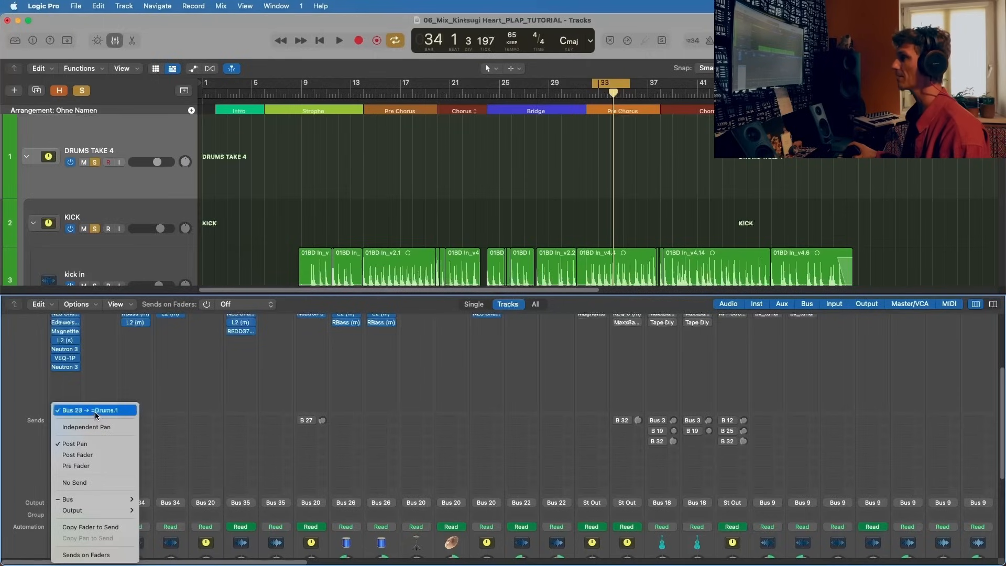
left_click(233, 384)
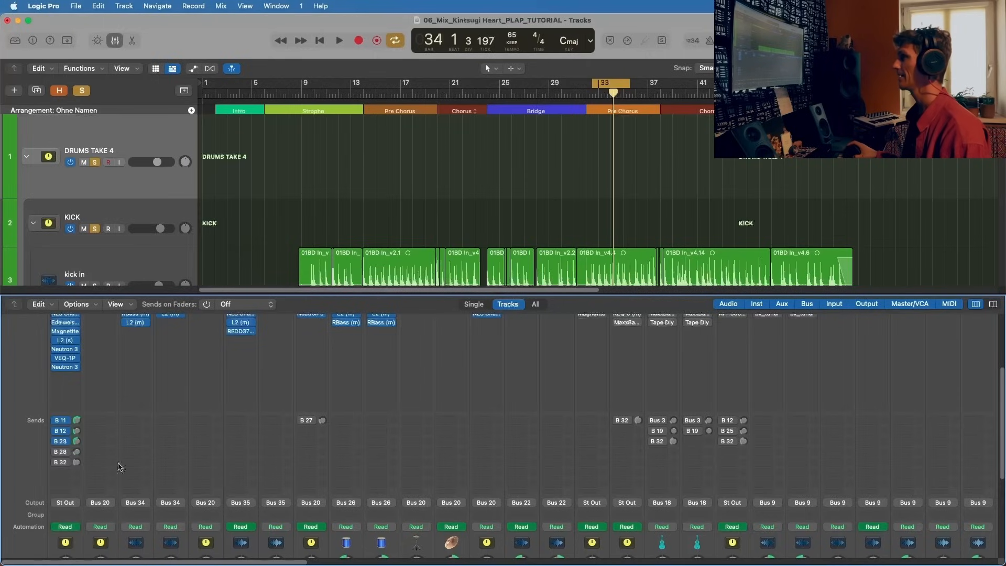
Step: Locate the =Drums.1 aux channel fed by Bus 23 and open its TG12345 plug-in
scroll(220, 443, "down", 5)
scroll(217, 442, "right", 15)
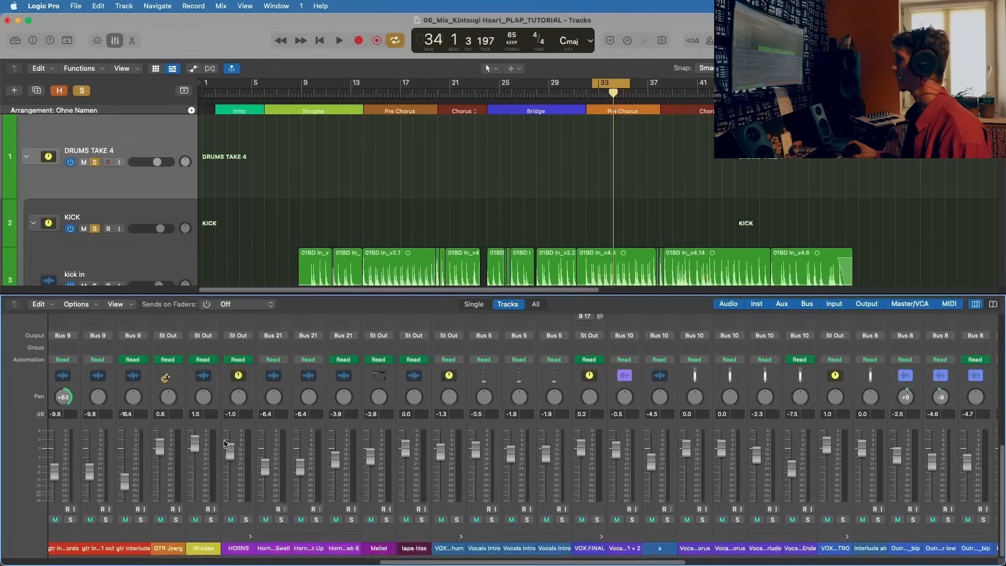
scroll(595, 521, "right", 15)
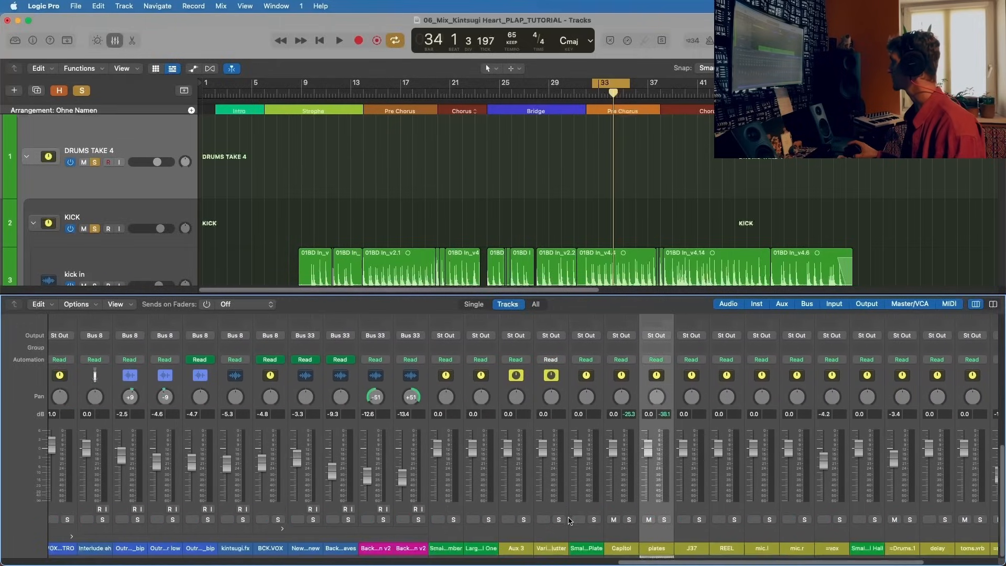
scroll(618, 519, "right", 1)
left_click(737, 533)
scroll(741, 445, "up", 5)
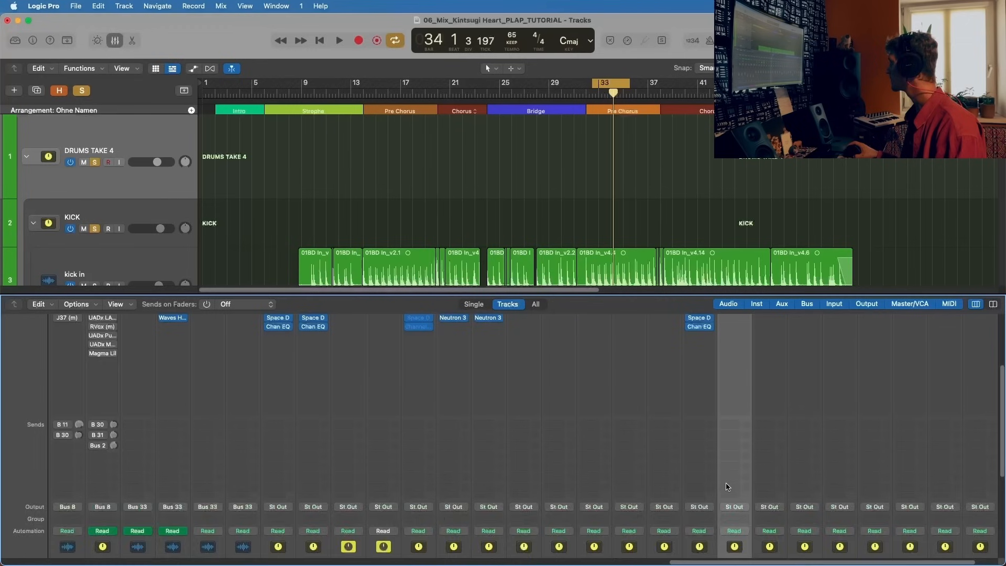
left_click(736, 359)
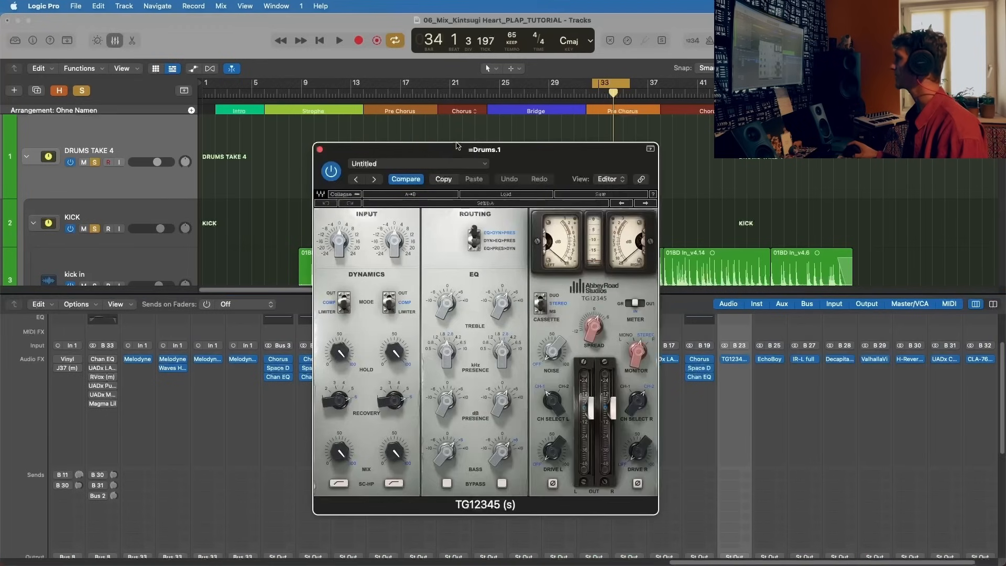
Step: Play the Pre Chorus loop, move the TG12345 window clear of the aux channels, and mute the Capitol and plates auxes
left_click_drag(346, 154, 177, 109)
key("space")
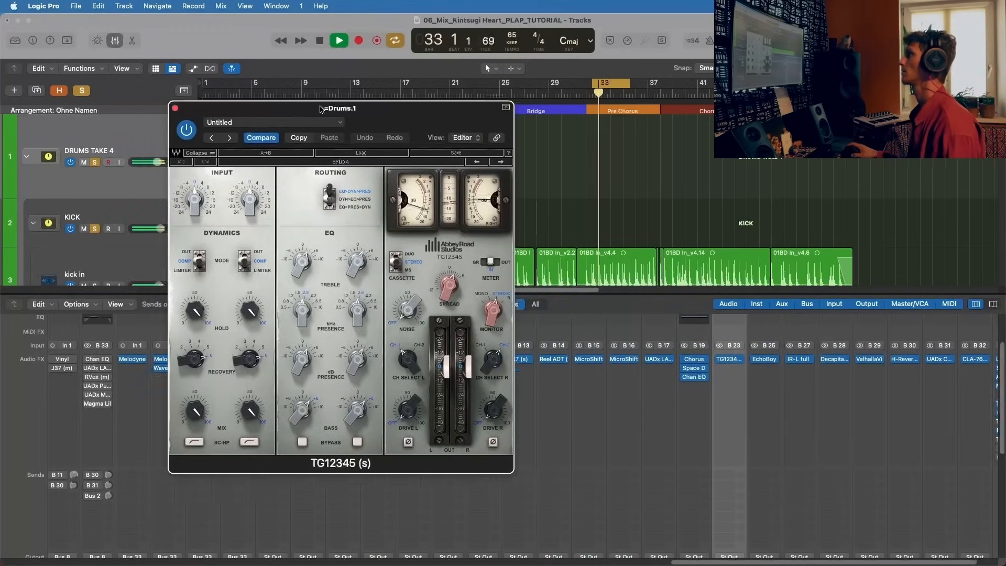
left_click_drag(325, 113, 884, 92)
scroll(446, 524, "down", 5)
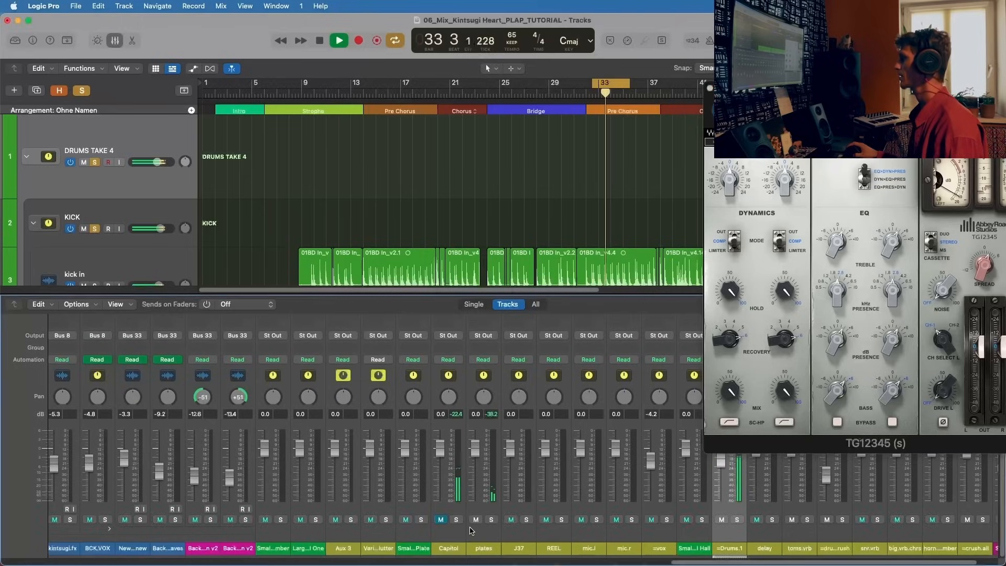
scroll(447, 529, "up", 5)
left_click_drag(859, 89, 410, 89)
scroll(732, 522, "down", 5)
Step: Compare the =Drums.1 aux muted and unmuted during playback, leave it unmuted, and stop playback
left_click(724, 520)
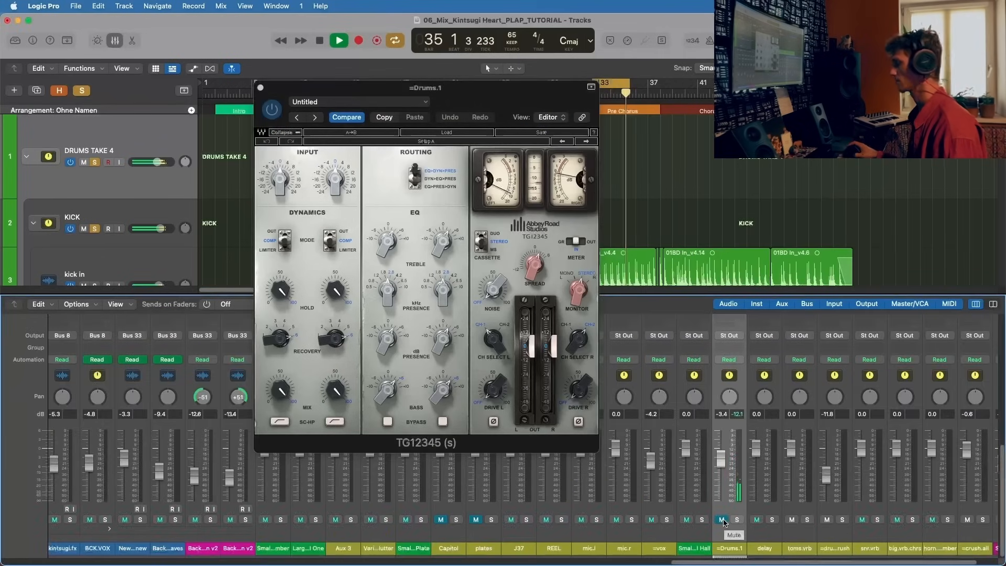
left_click(724, 520)
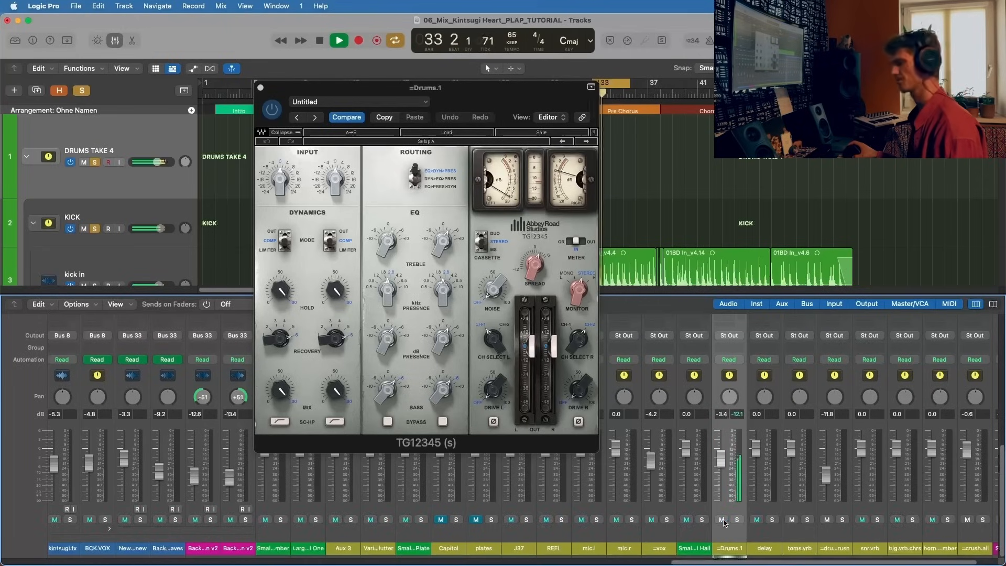
key("space")
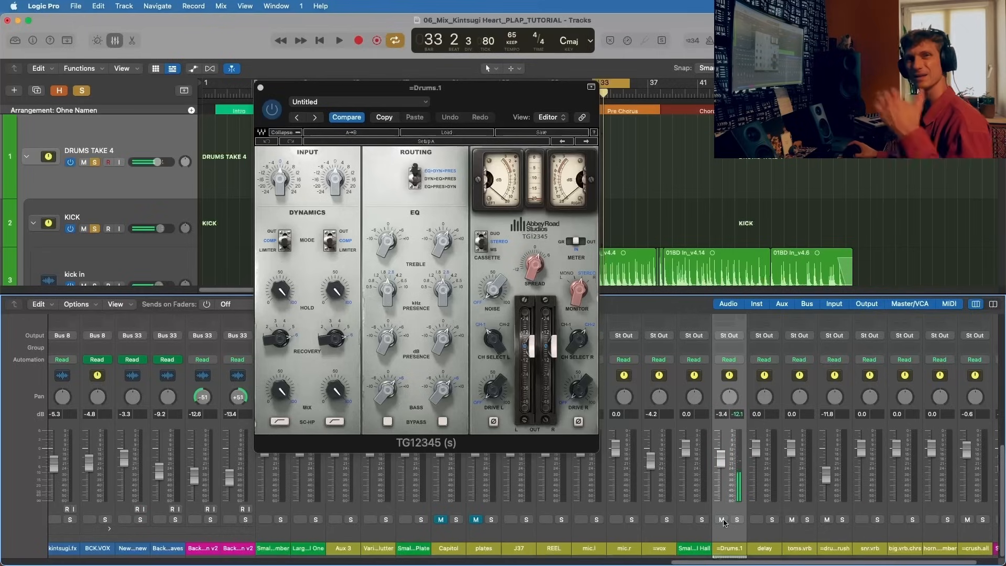
left_click(723, 521)
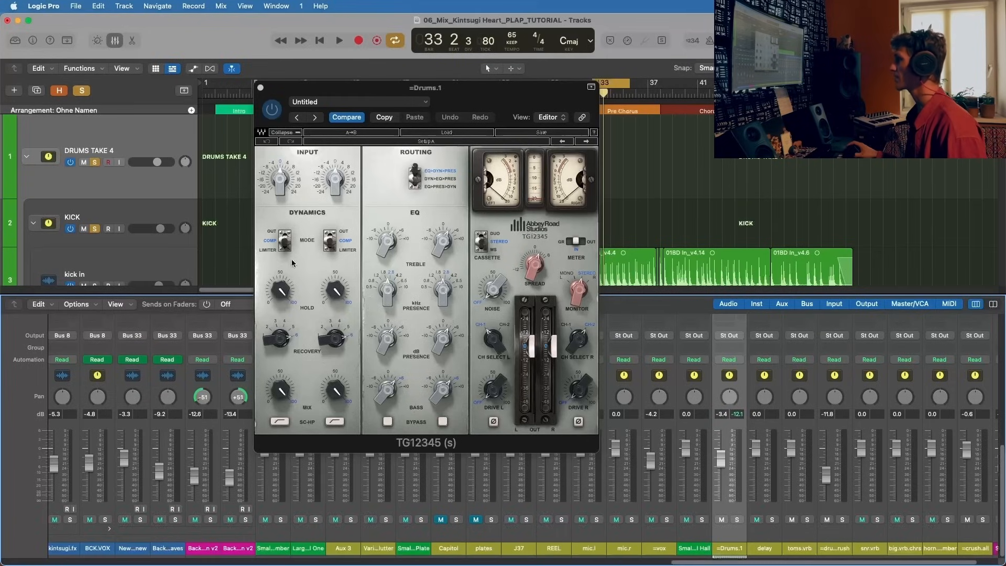
Step: Examine the treble, presence and bass EQ settings of the TG12345 on =Drums.1
left_click_drag(388, 242, 388, 238)
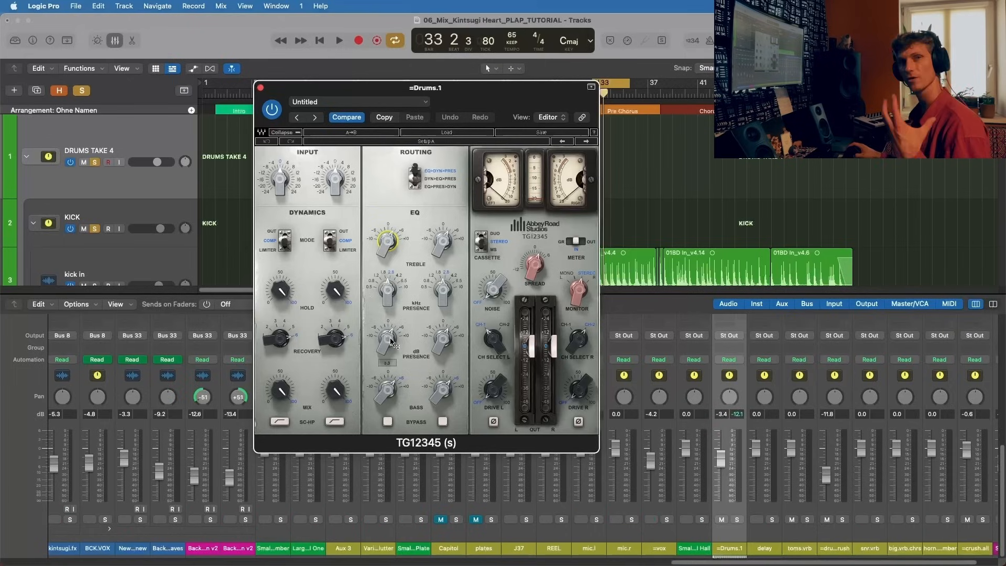
left_click_drag(391, 342, 390, 333)
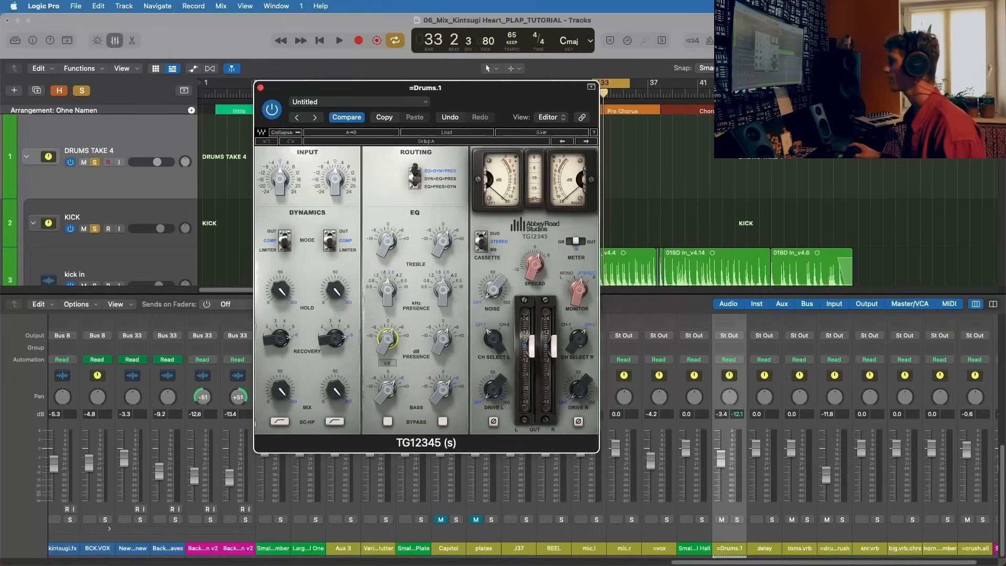
left_click_drag(390, 389, 390, 385)
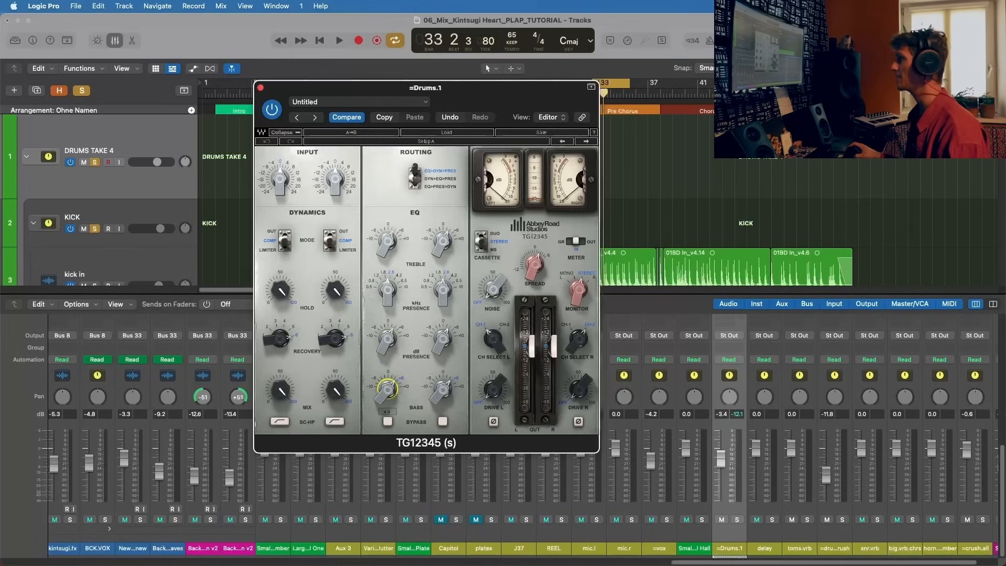
Step: Play the Pre Chorus loop in short passes to hear the TG12345 processing on the drums
key("space")
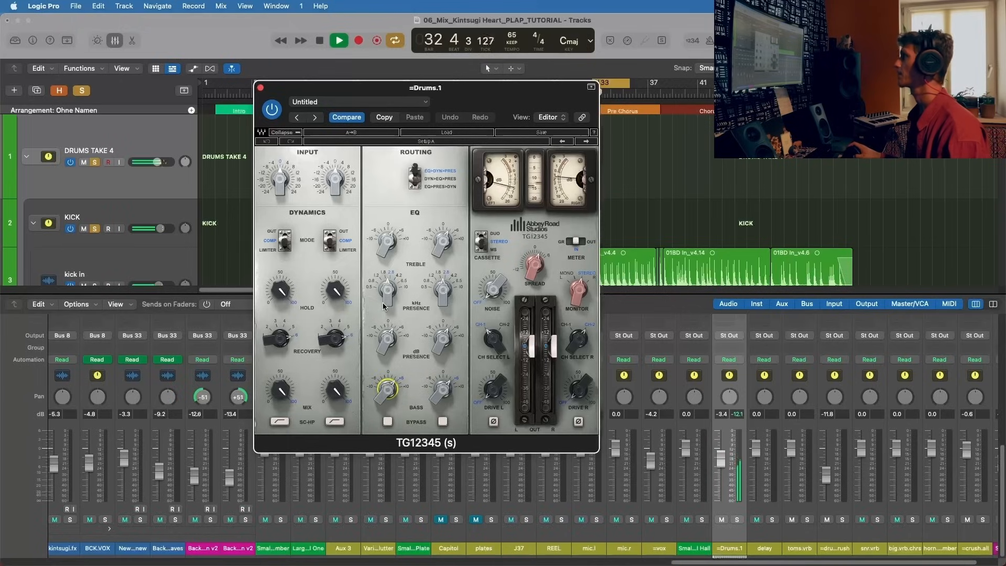
key("space")
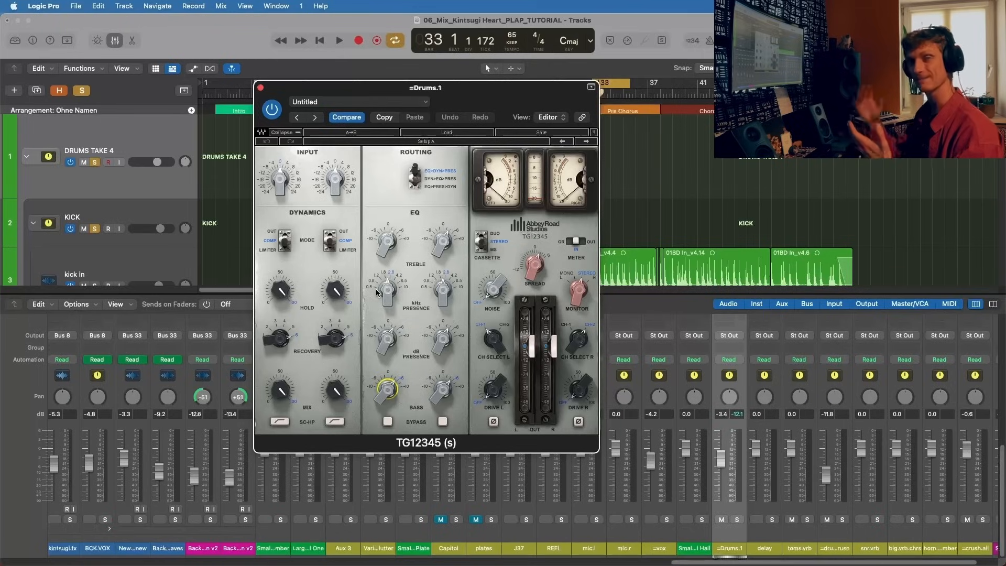
key("space")
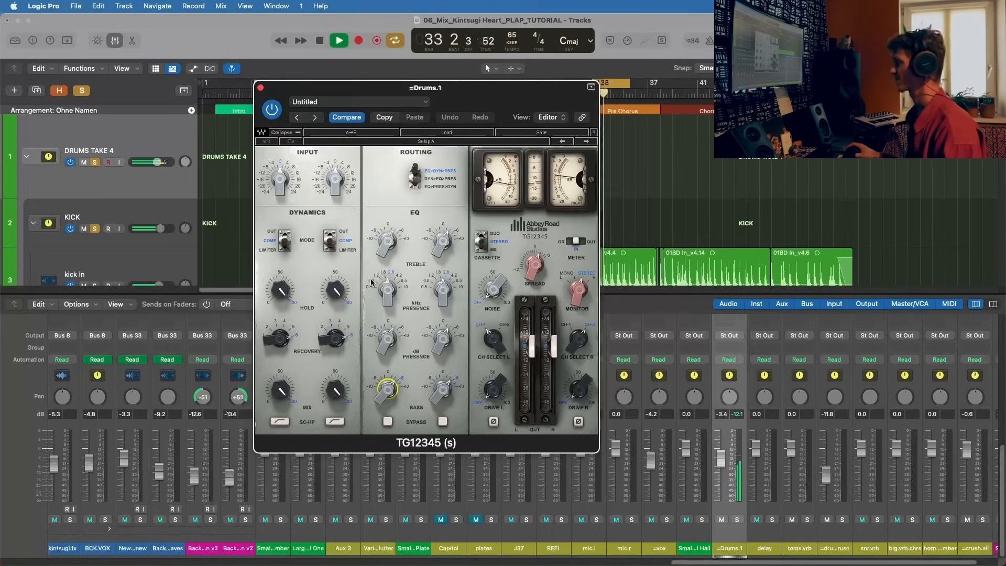
key("space")
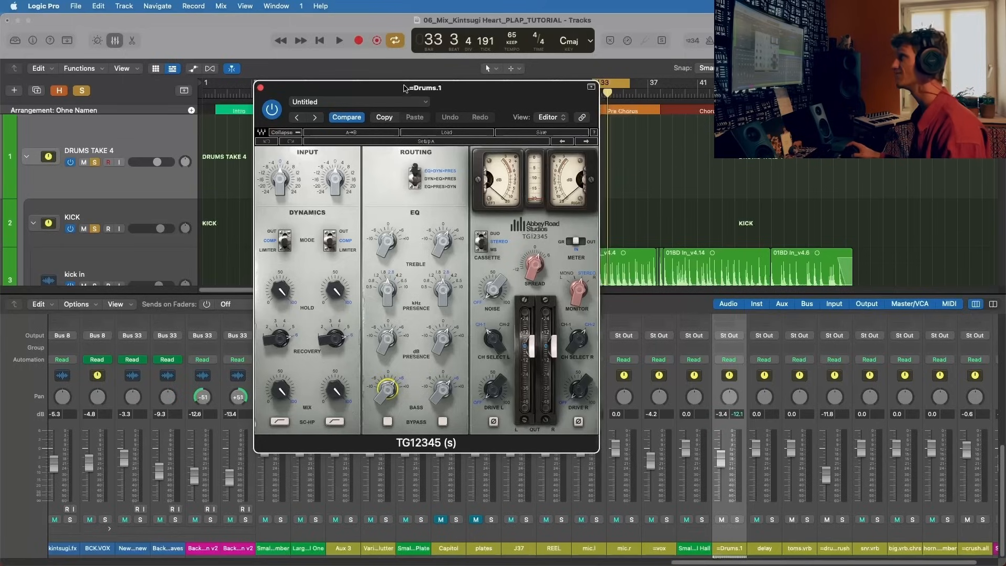
Step: Check the TG12345's Spread control and compare the plug-in bypassed and active during loop playback
left_click_drag(539, 268, 539, 262)
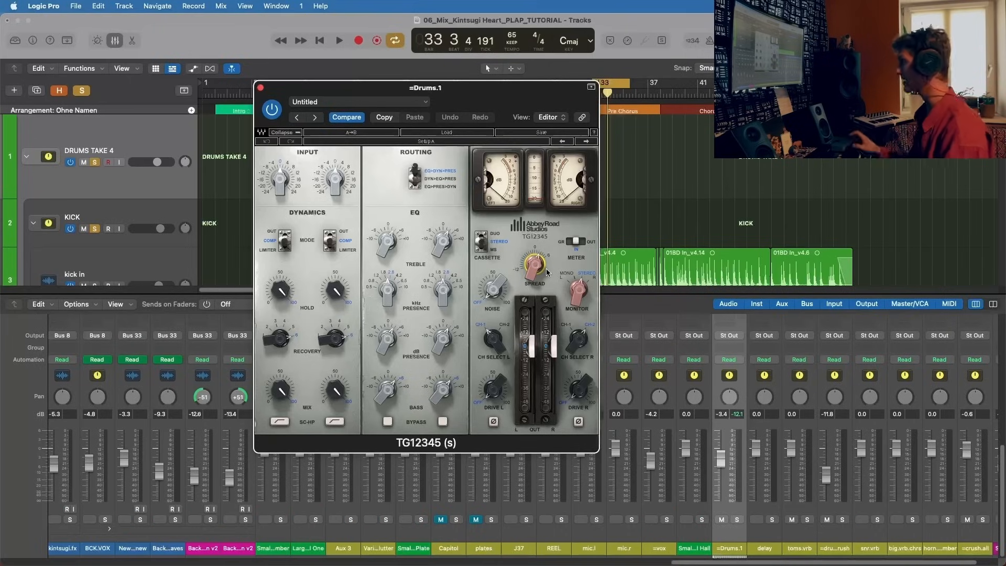
key("space")
left_click(272, 109)
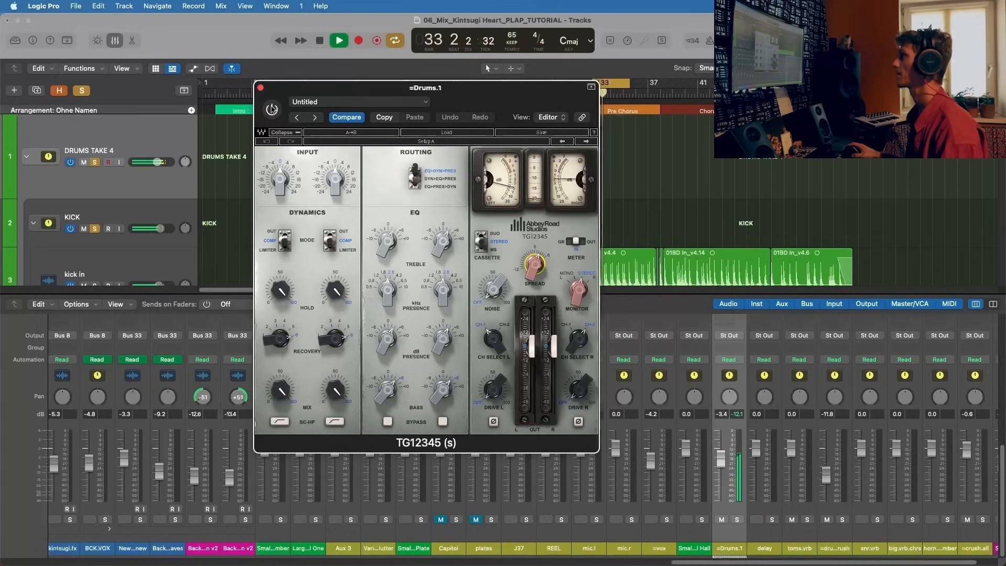
left_click(272, 109)
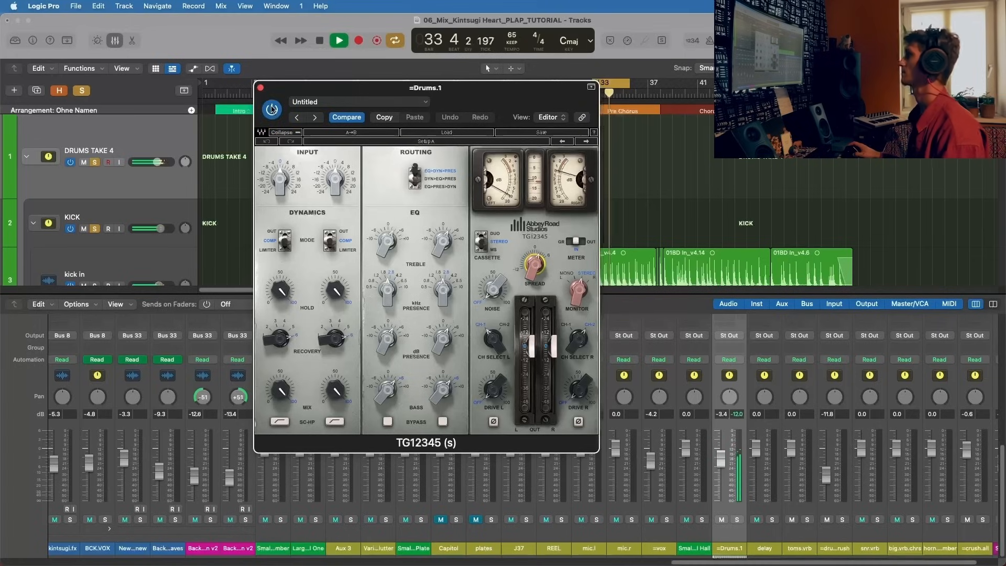
Step: Turn off cycle mode, restart playback near bar 41 in the last Chorus, and hide the TG12345 window
left_click_drag(288, 89, 119, 142)
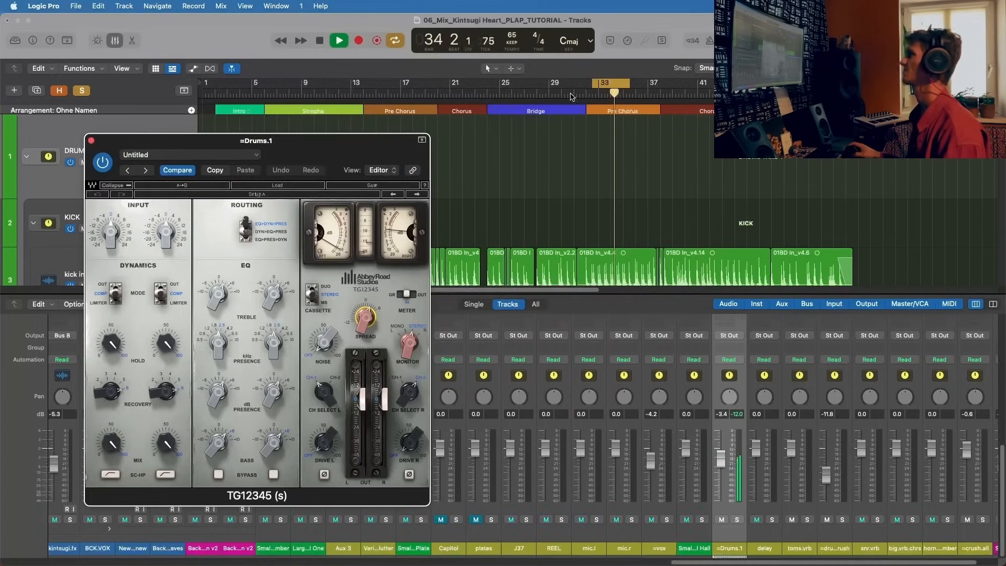
left_click(698, 84)
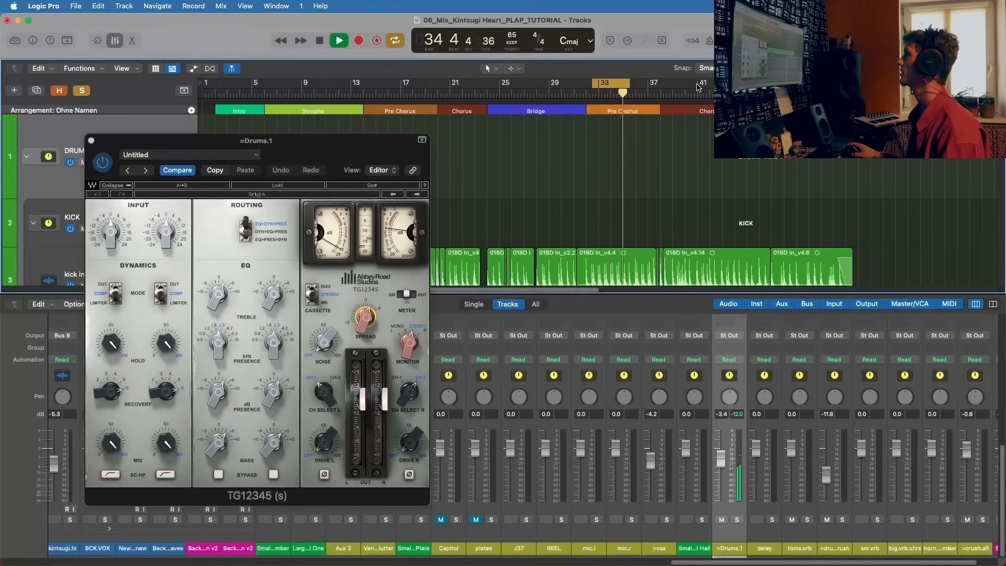
key("space")
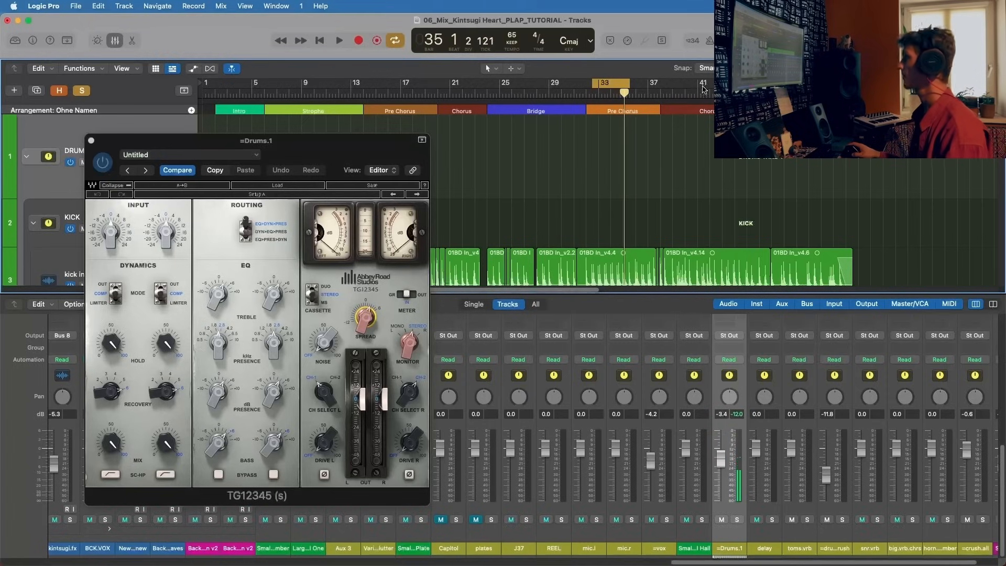
left_click(635, 89)
key("c")
left_click(697, 89)
key("space")
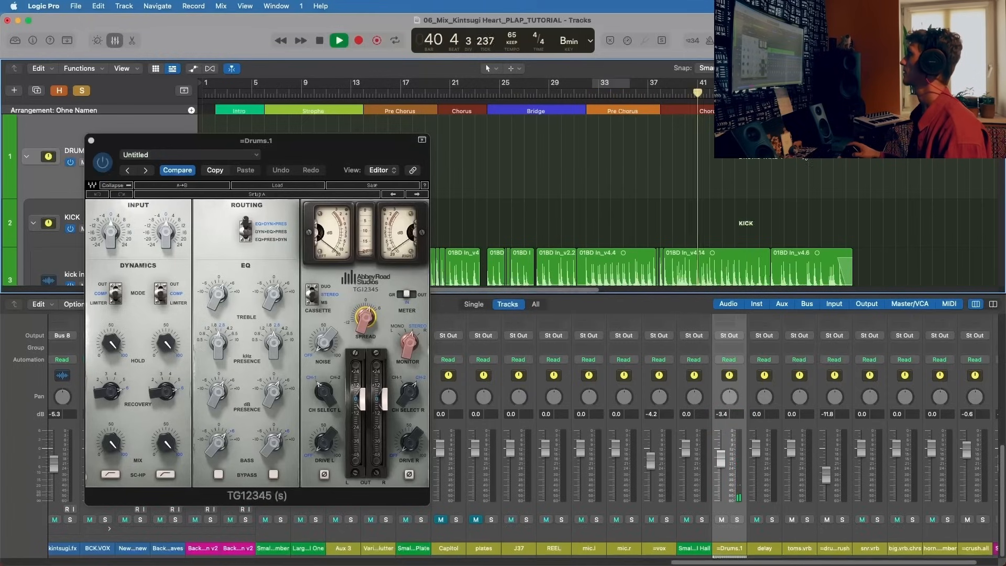
left_click_drag(354, 158, 501, 86)
left_click(239, 68)
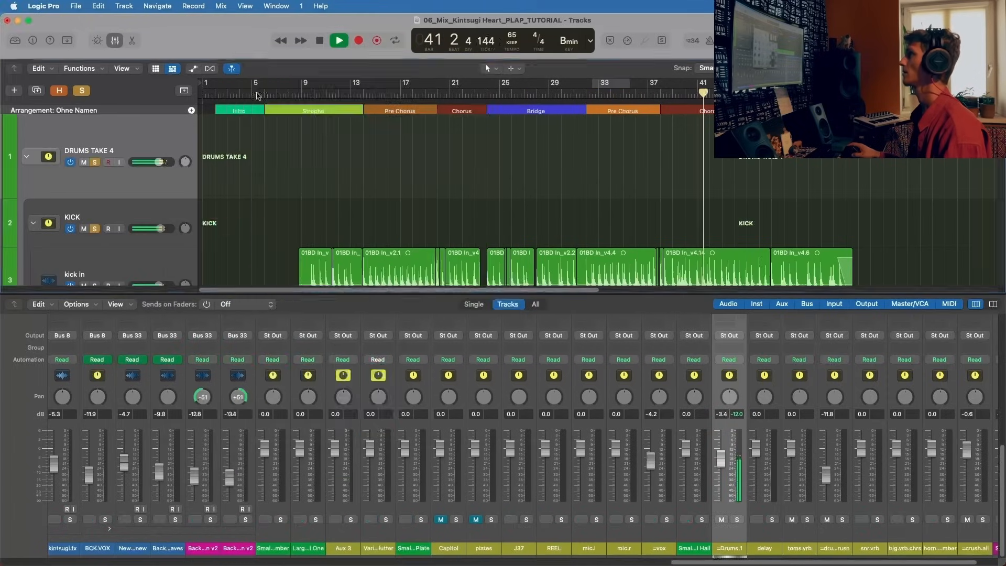
Step: Compare the Chorus with =Drums.1 muted and unmuted, briefly bring in the plates and Capitol auxes, and stop playback
left_click(722, 519)
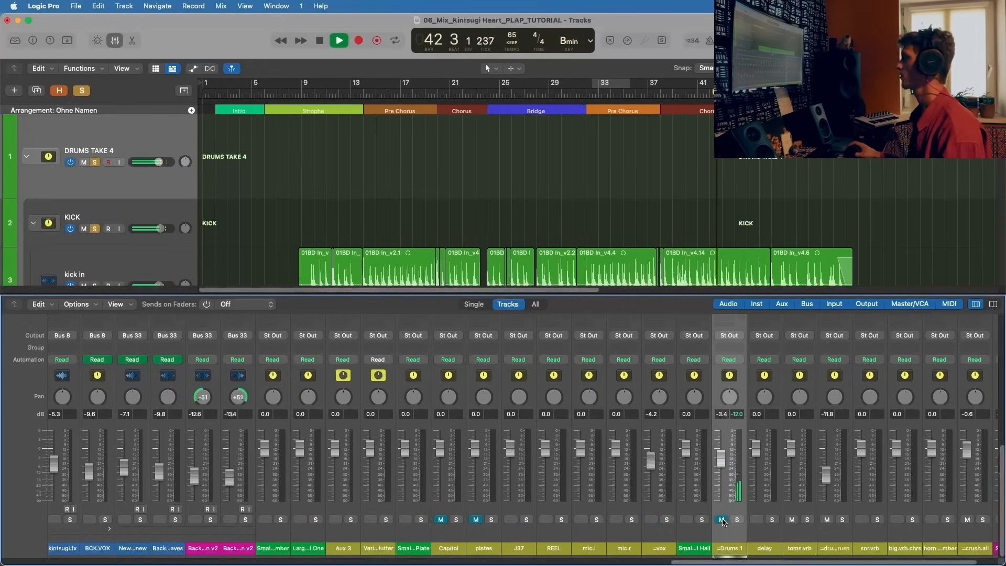
left_click(721, 520)
left_click(476, 521)
left_click(441, 520)
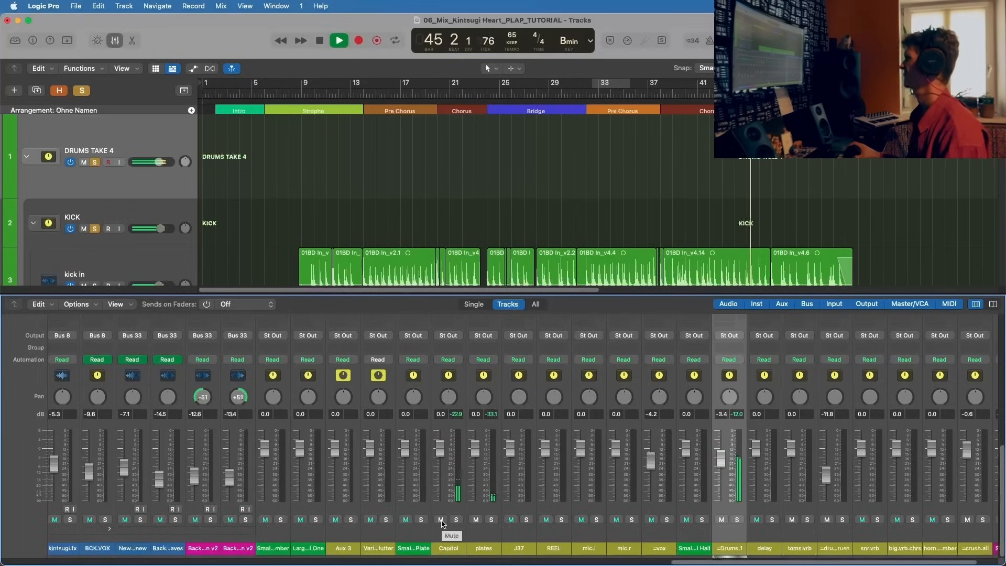
key("space")
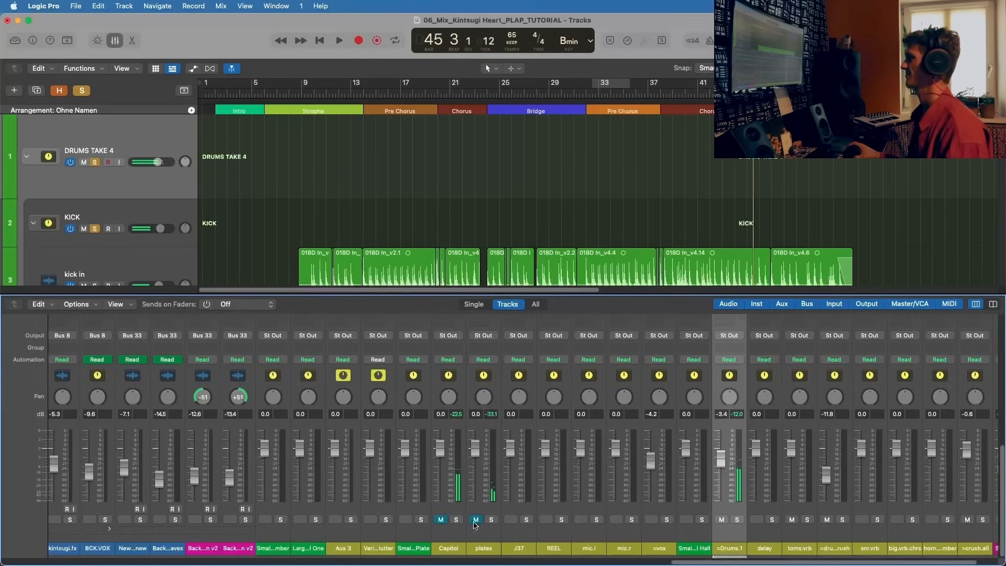
Step: Return to the sends of DRUMS TAKE 4 and activate its fourth send, routed to Bus 28 → =drums-crush
scroll(464, 526, "left", 15)
scroll(469, 527, "left", 20)
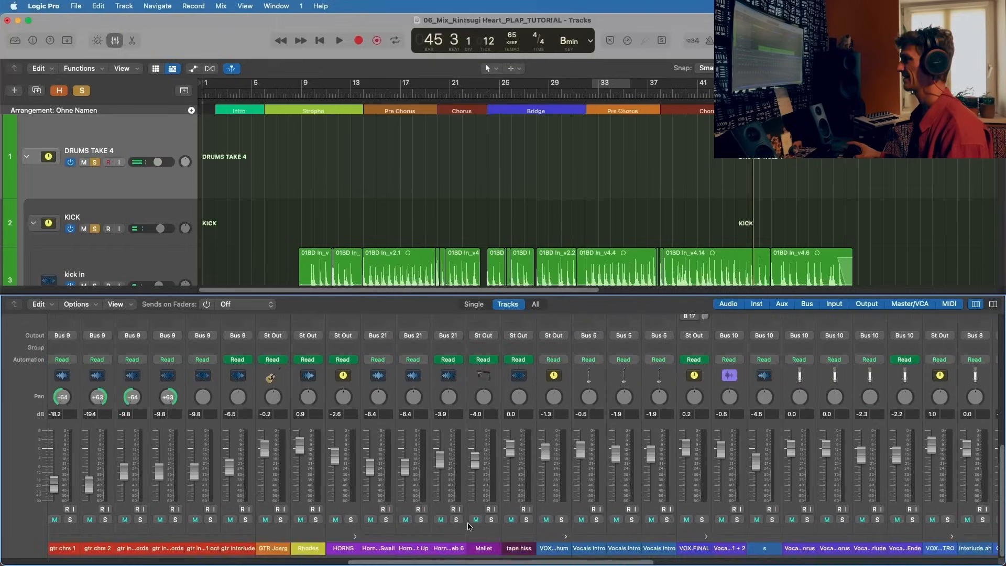
scroll(88, 457, "up", 10)
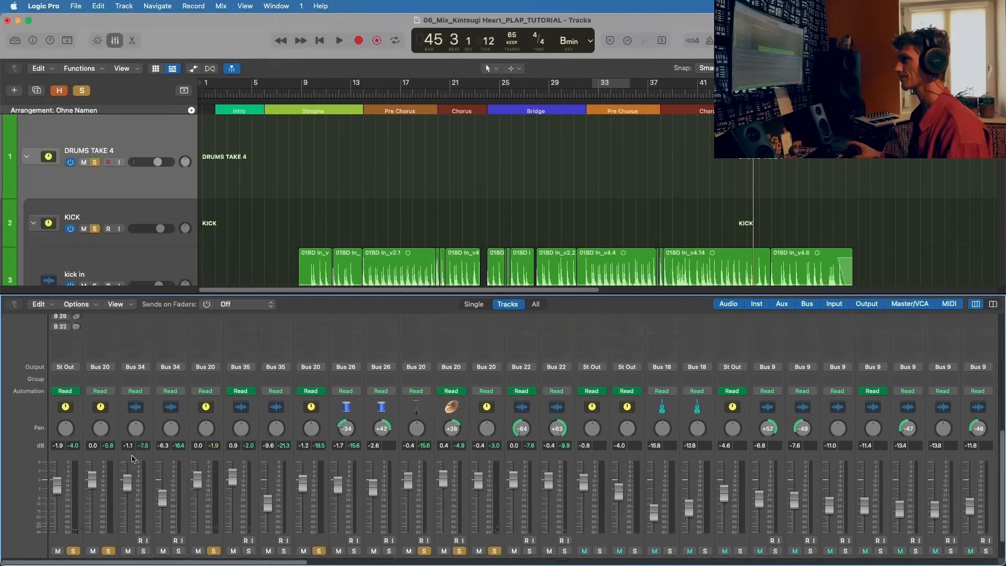
left_click(61, 489)
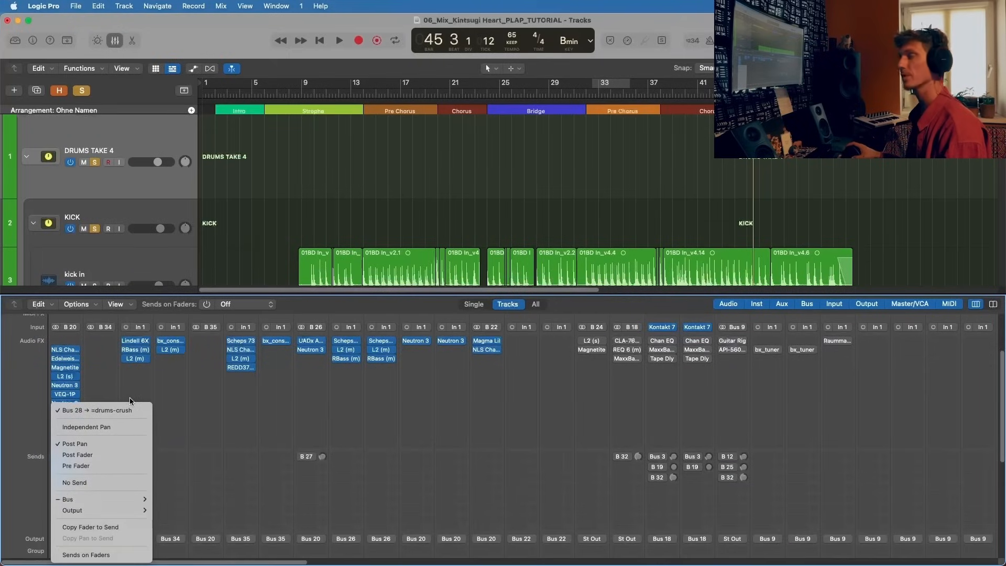
left_click(252, 408)
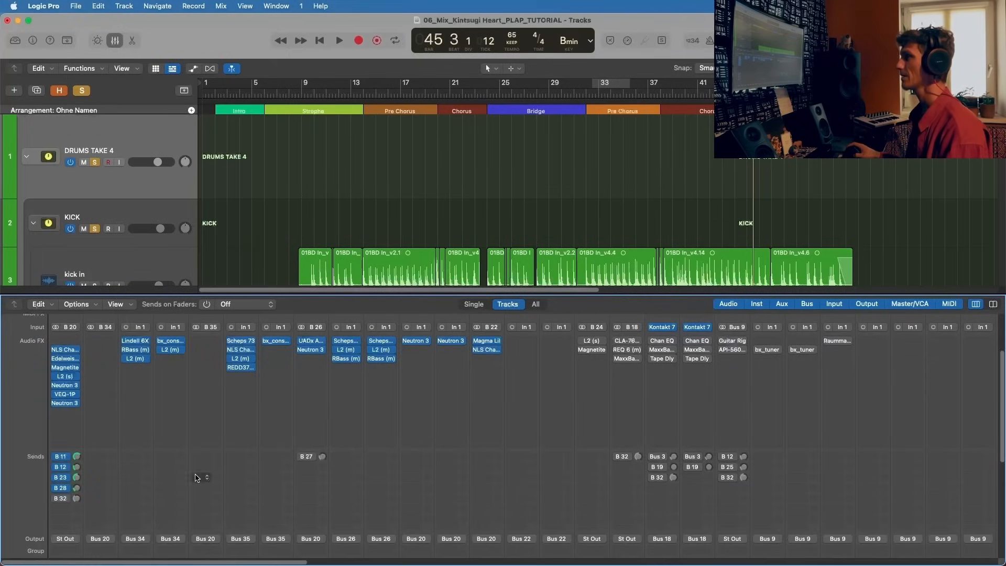
Step: Resume playback, select the =drums-crush aux channel strip and look at its insert slots
scroll(105, 478, "down", 1)
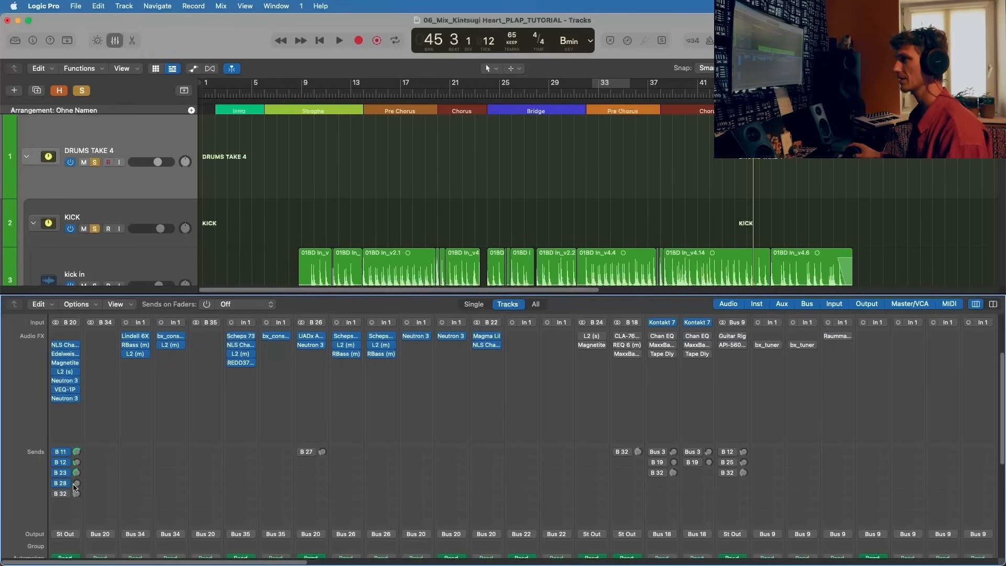
scroll(80, 486, "down", 10)
scroll(314, 472, "right", 15)
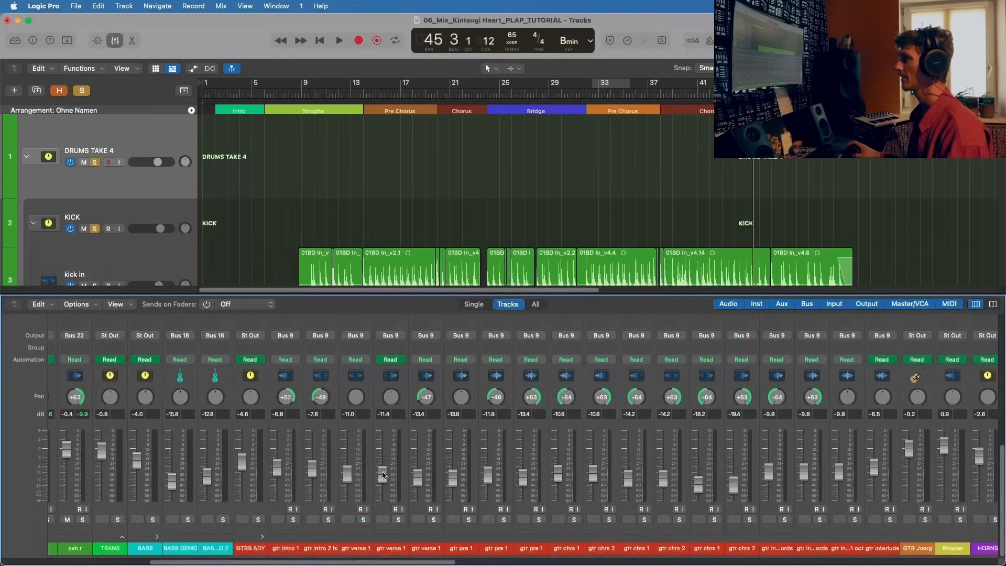
key("space")
scroll(403, 469, "right", 15)
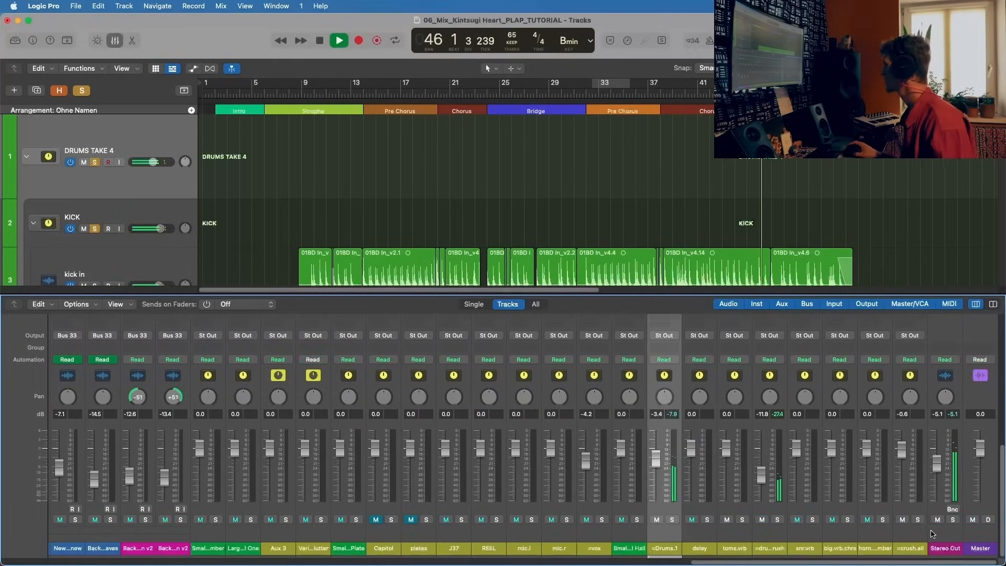
left_click(900, 535)
left_click(768, 422)
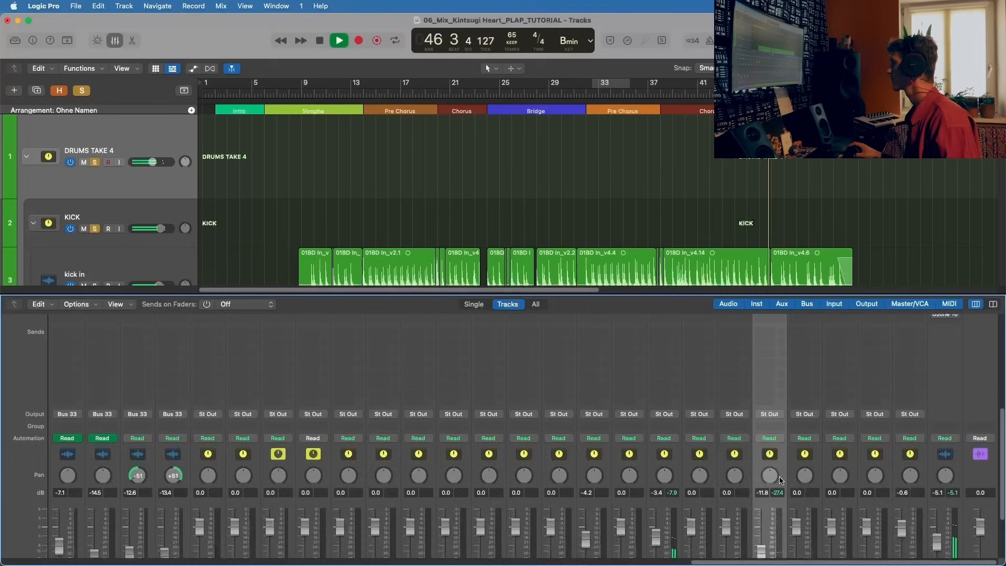
scroll(770, 419, "up", 10)
left_click(770, 417)
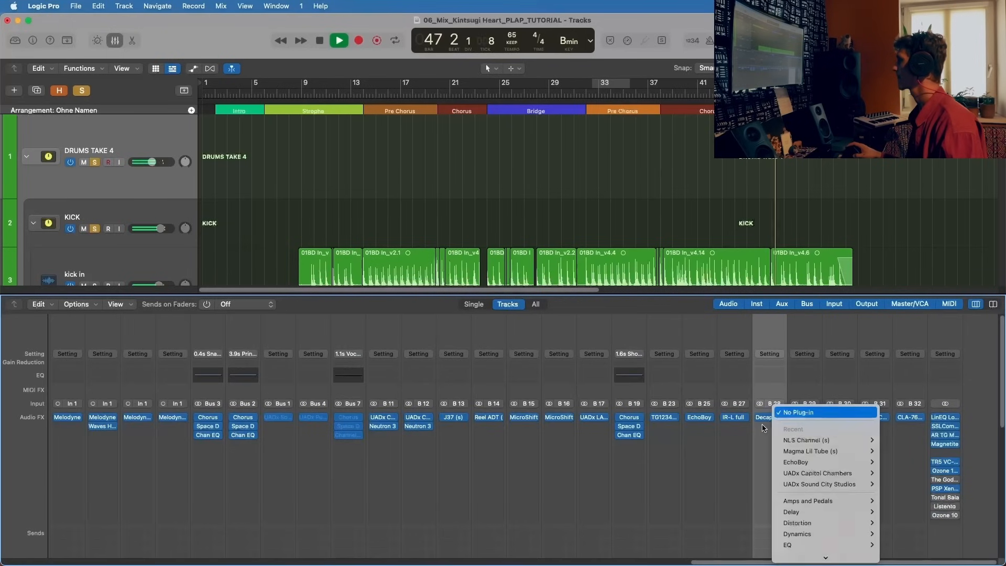
key("Escape")
Step: Toggle the solo of =drums-crush on and off, mute =Drums.1 to hear the crush without it, and stop playback
scroll(761, 511, "down", 10)
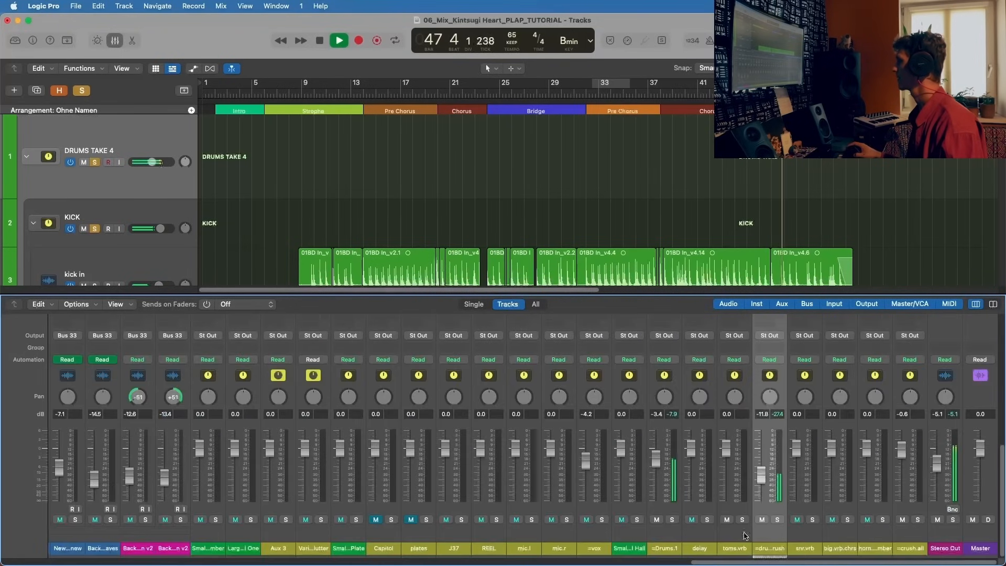
left_click(777, 519)
left_click(778, 519)
left_click(656, 519)
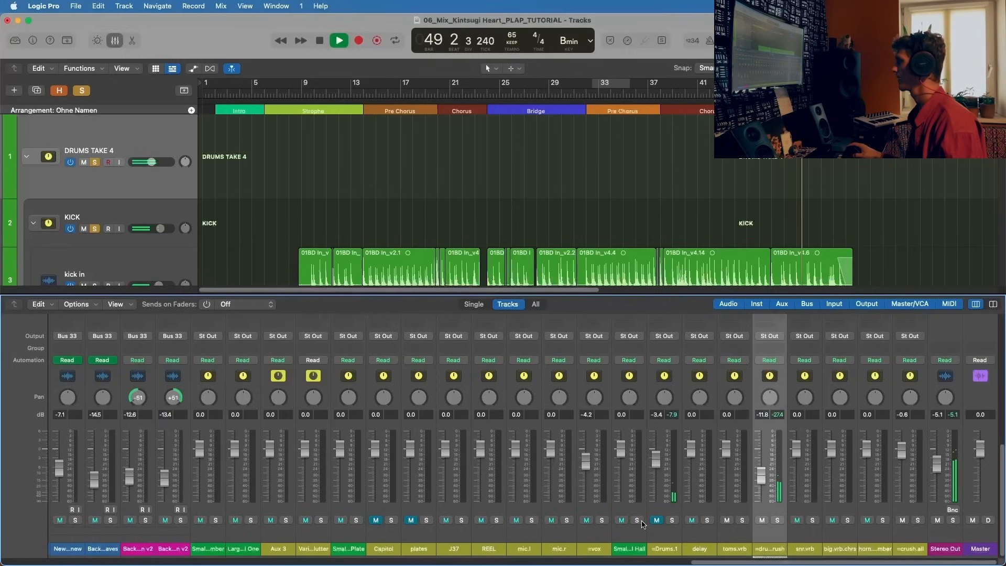
key("space")
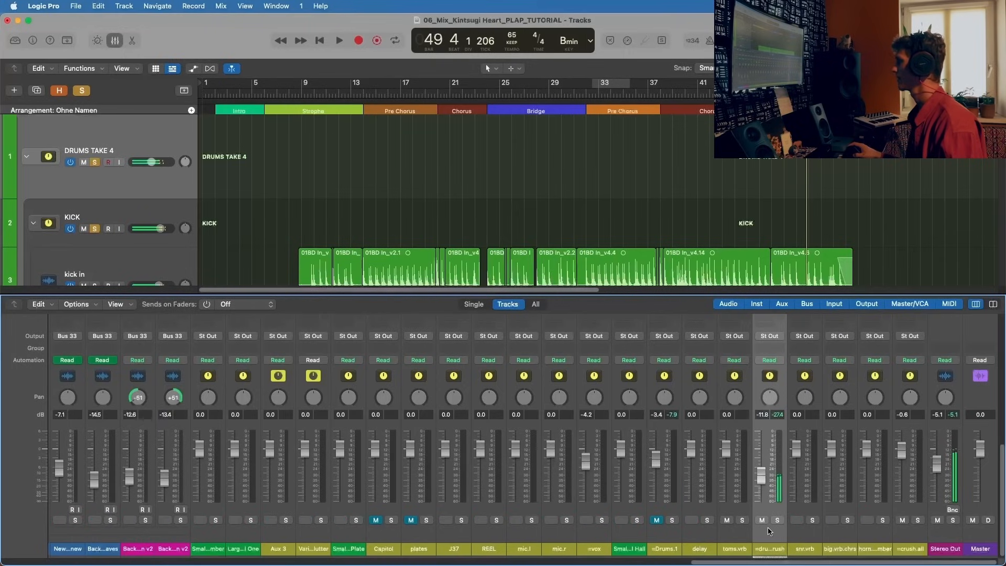
Step: Open the Decapitator plug-in on =drums-crush, reposition its window over the mixer and start playback
scroll(768, 527, "up", 5)
left_click(765, 375)
left_click(768, 376)
left_click(768, 375)
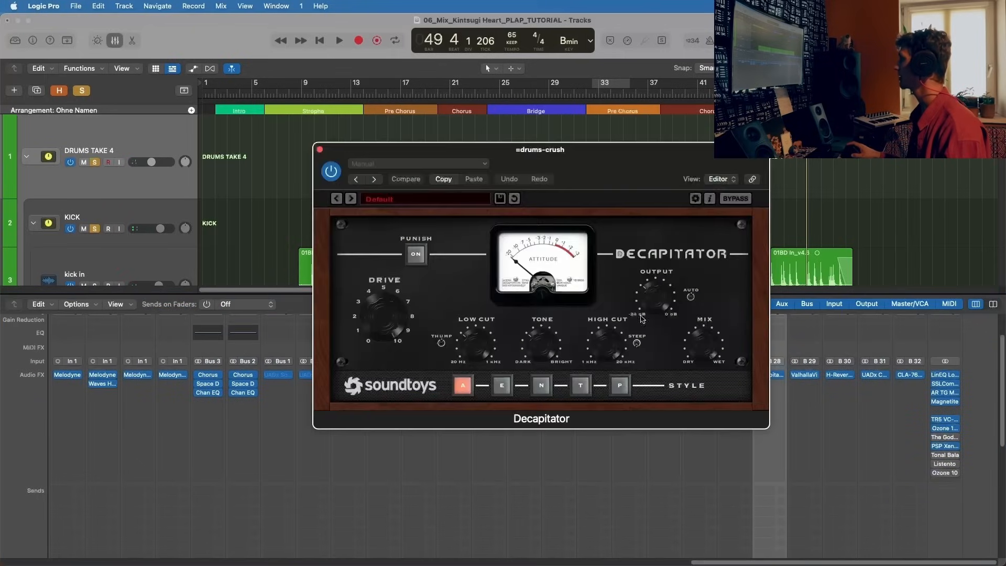
left_click_drag(526, 160, 271, 144)
key("space")
left_click_drag(240, 136, 520, 136)
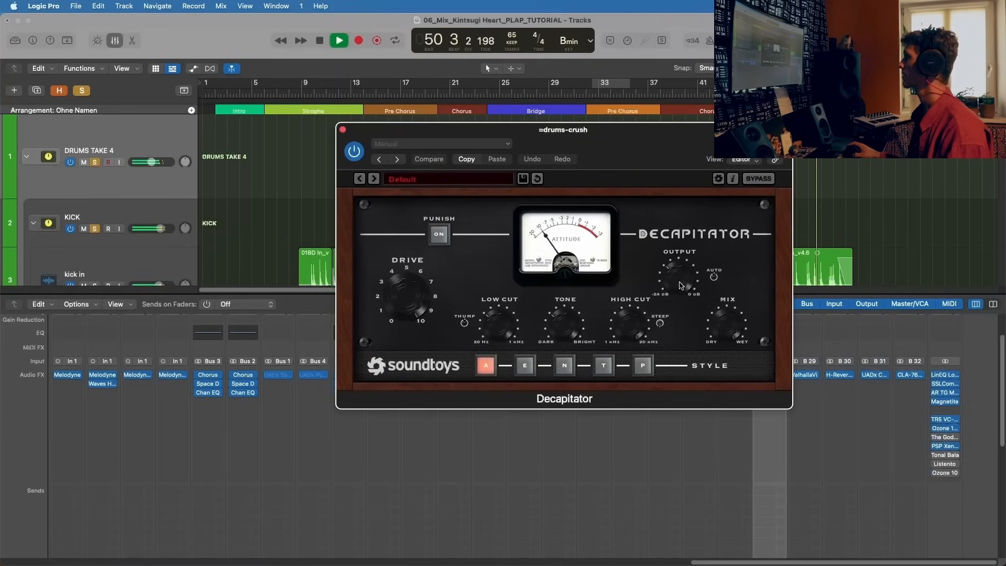
Step: Adjust the Decapitator's Output knob during playback, stop playback and close the plug-in window
left_click_drag(680, 280, 683, 258)
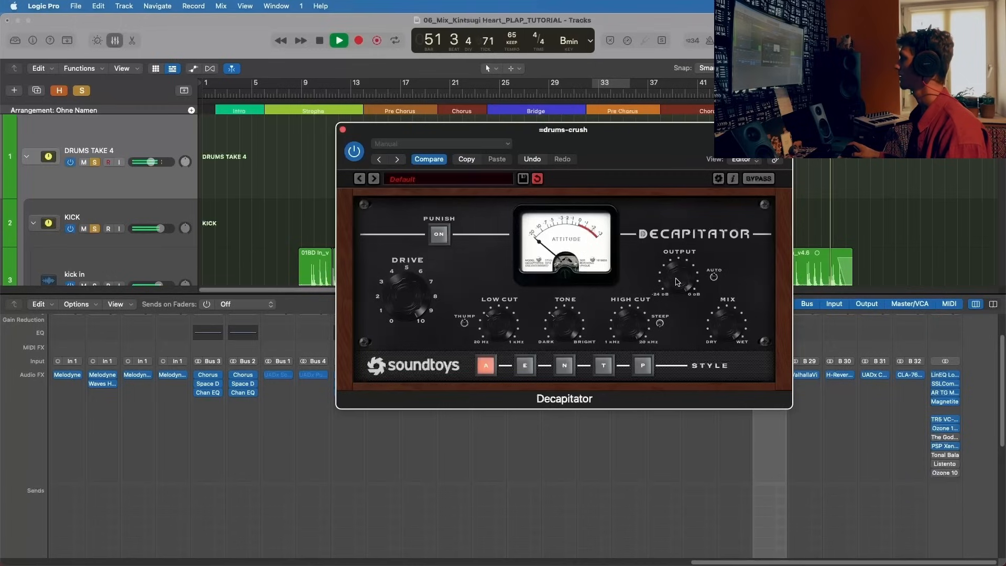
key("space")
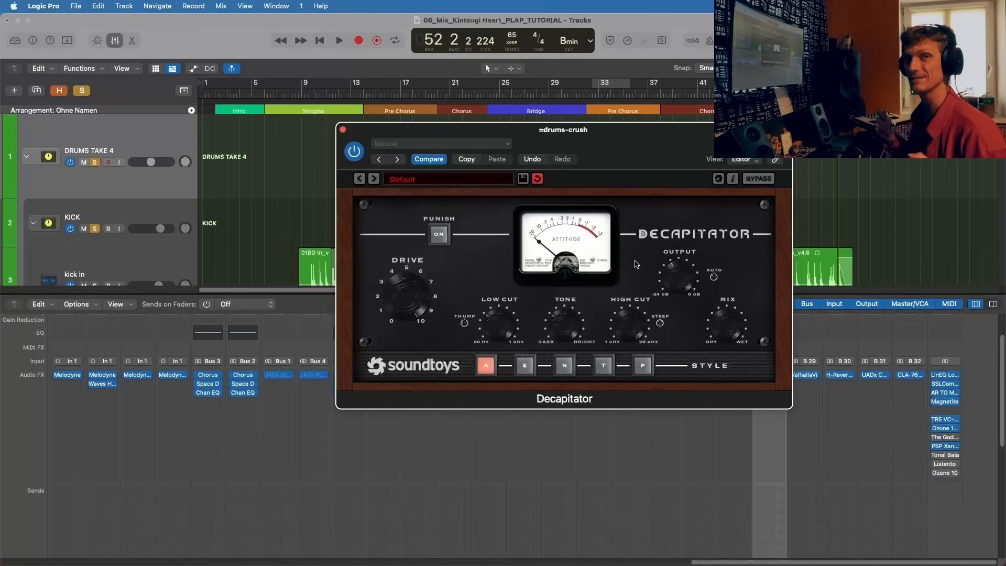
left_click(343, 129)
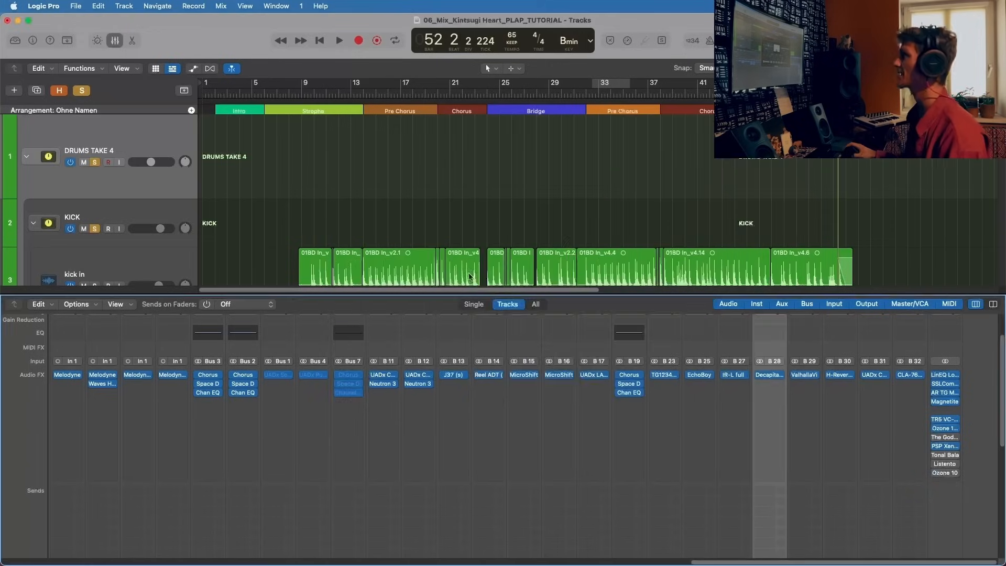
Step: Unmute the =Drums.1, Capitol and plates auxes and restart playback
scroll(746, 482, "down", 10)
left_click(656, 519)
left_click(377, 519)
key("space")
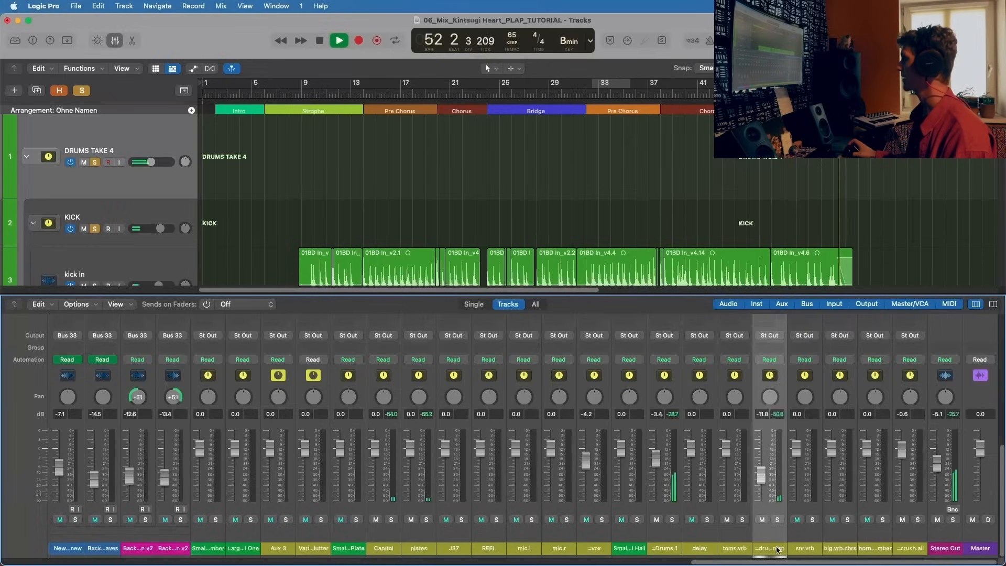
Step: Compare the drums with =drums-crush muted and unmuted, replaying the last Chorus from about bar 39, stop playback and toggle the plates mute
left_click(762, 519, "alt")
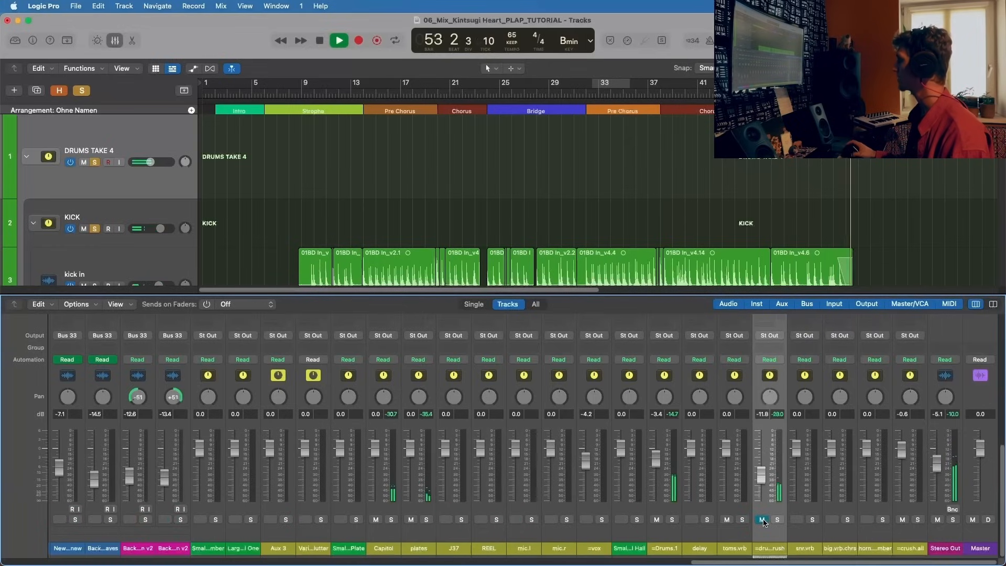
left_click(675, 82)
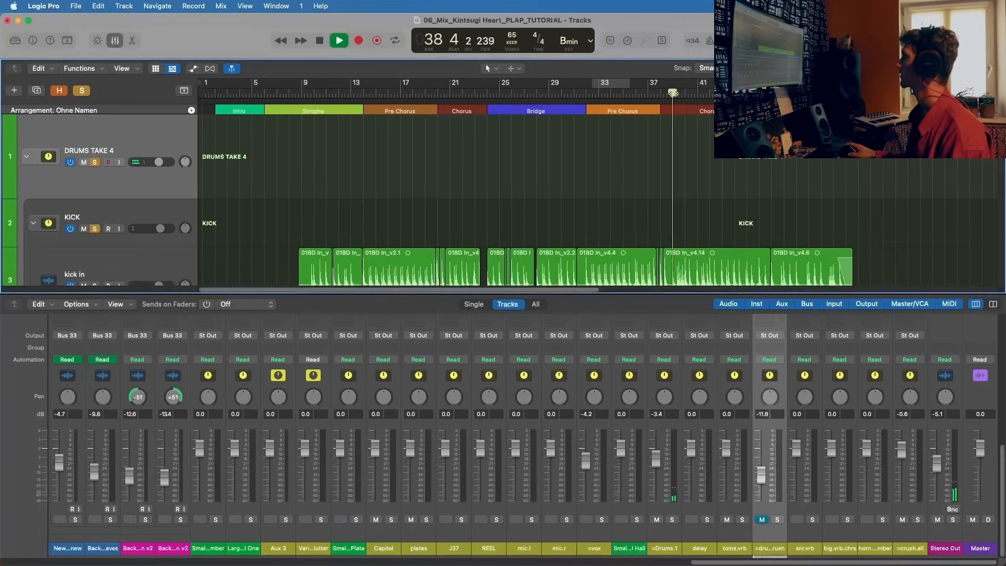
left_click(762, 519)
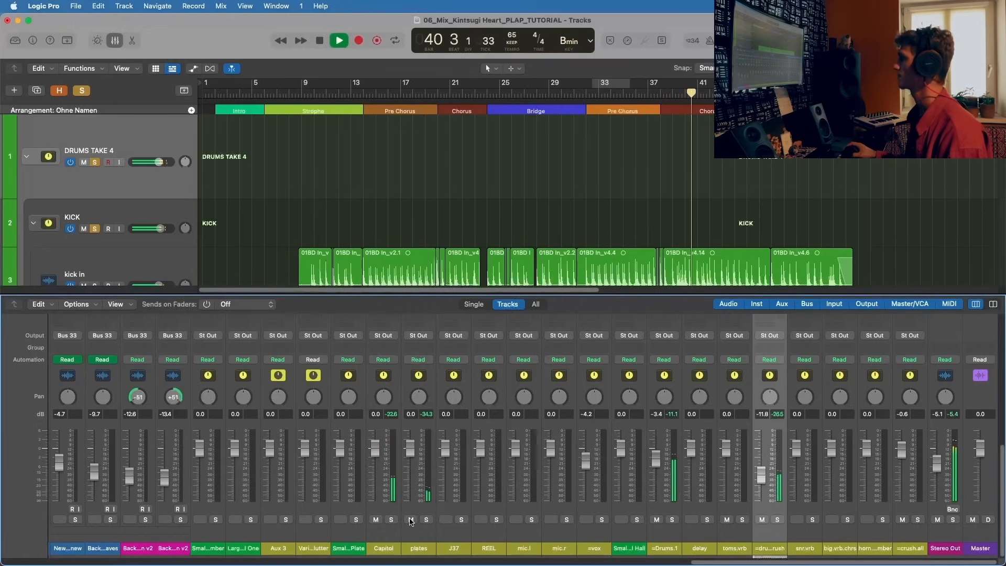
key("space")
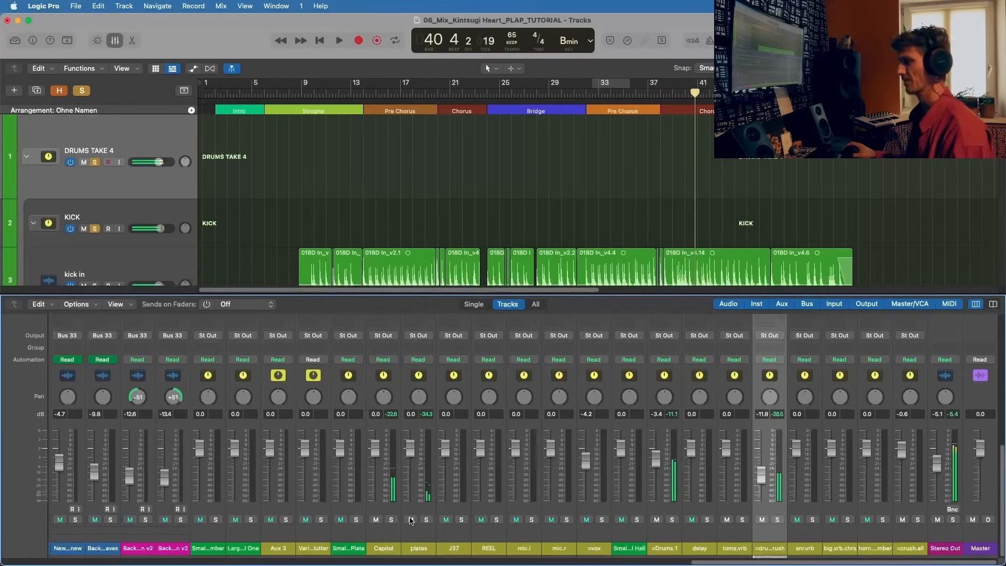
left_click(411, 519)
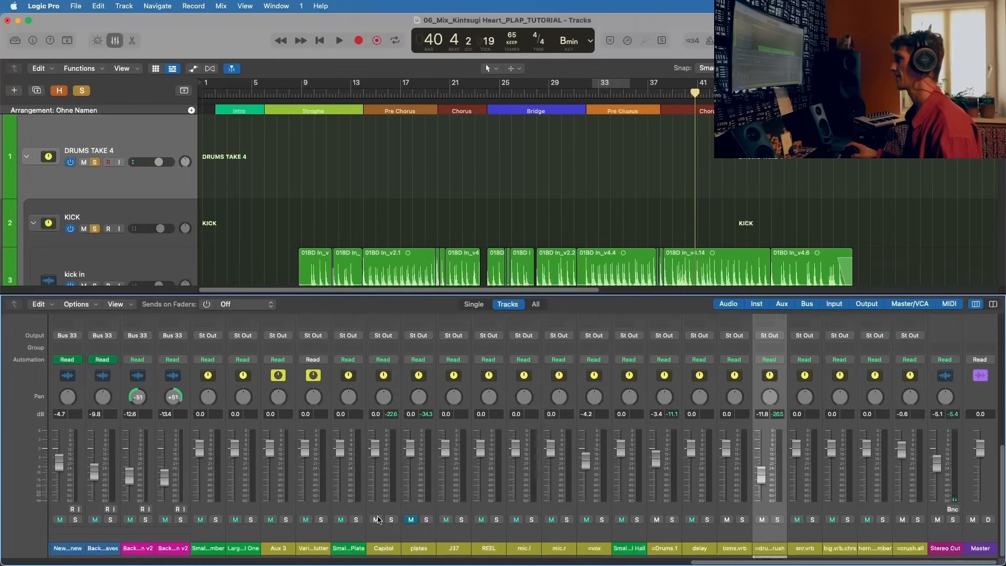
Step: Return to the sends of DRUMS TAKE 4 and activate its fifth send, routed to Bus 32 → =crush.all
scroll(414, 540, "left", 10)
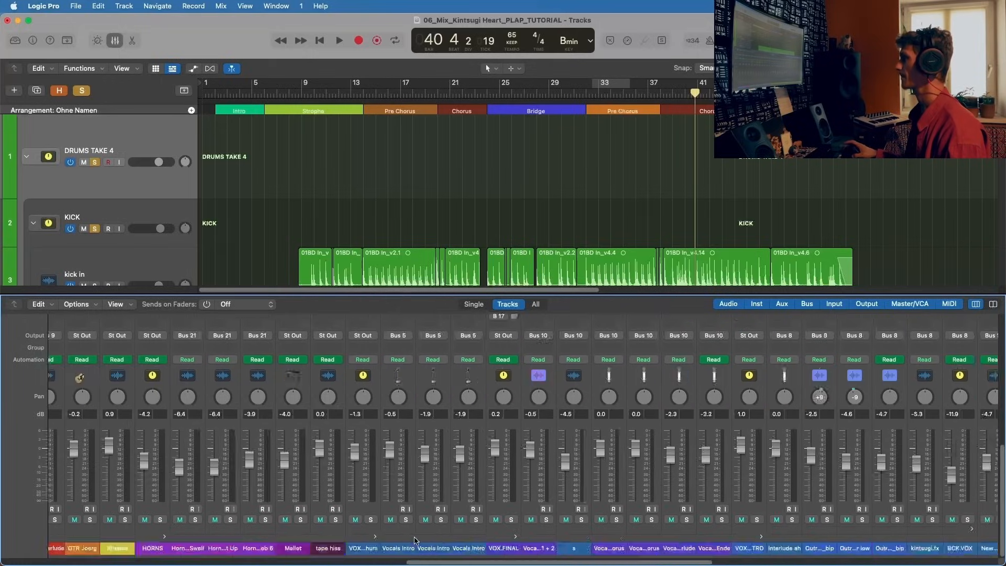
left_click_drag(421, 560, 1, 559)
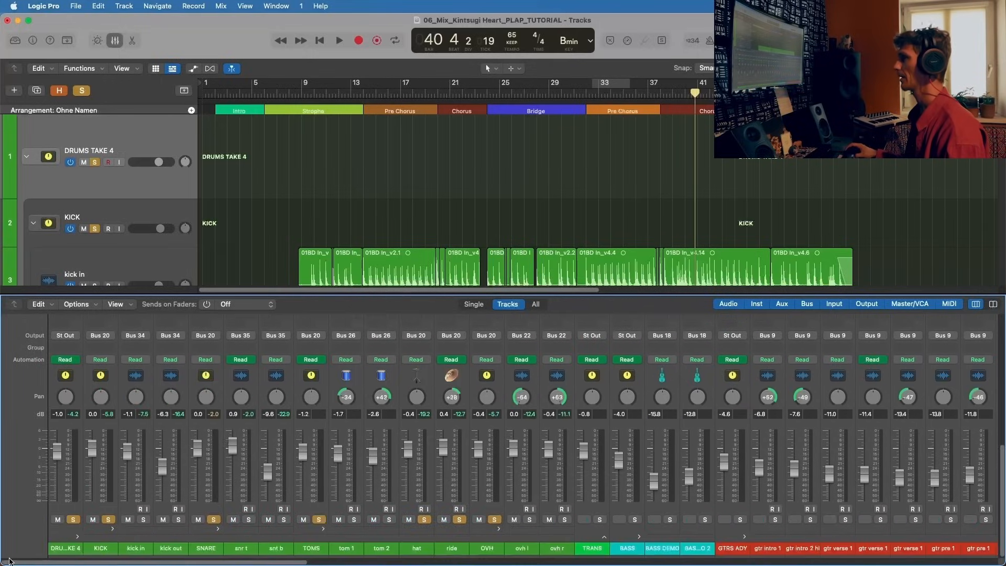
scroll(87, 457, "up", 5)
left_click(57, 428)
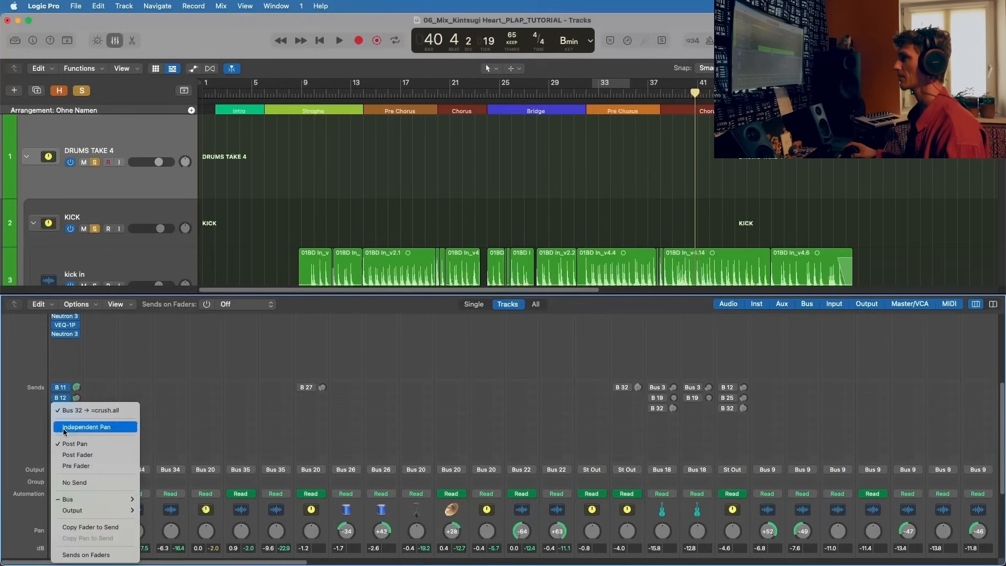
left_click(52, 428)
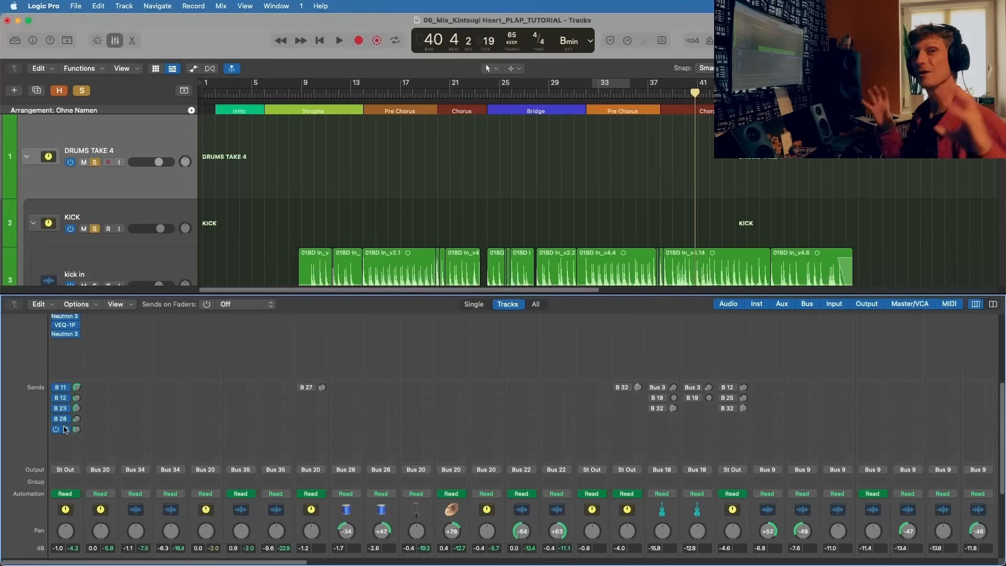
left_click(65, 429)
Step: Find the =crush.all aux, open its CLA-76 compressor and move the plug-in window clear of the mixer faders
scroll(141, 394, "down", 3)
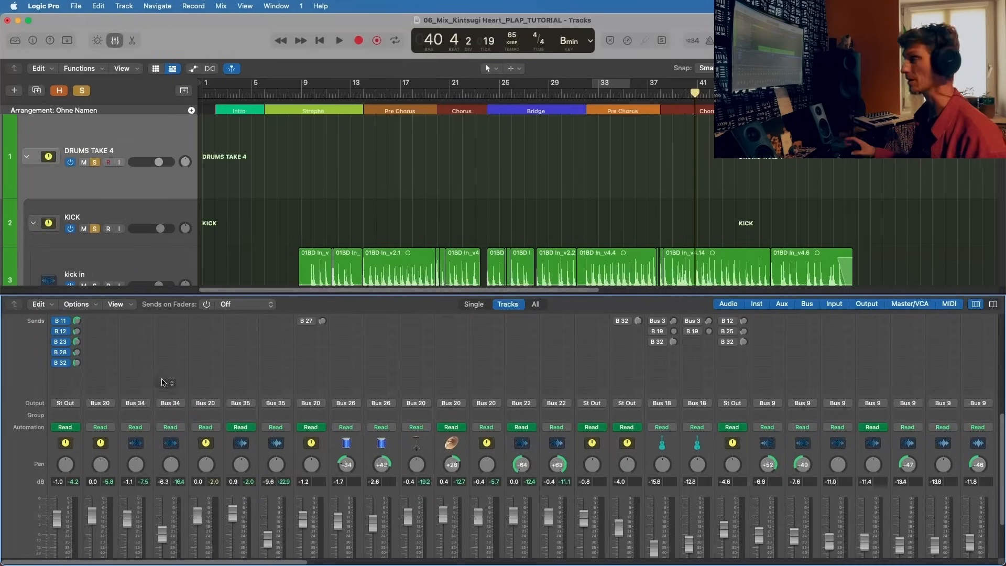
scroll(272, 335, "down", 3)
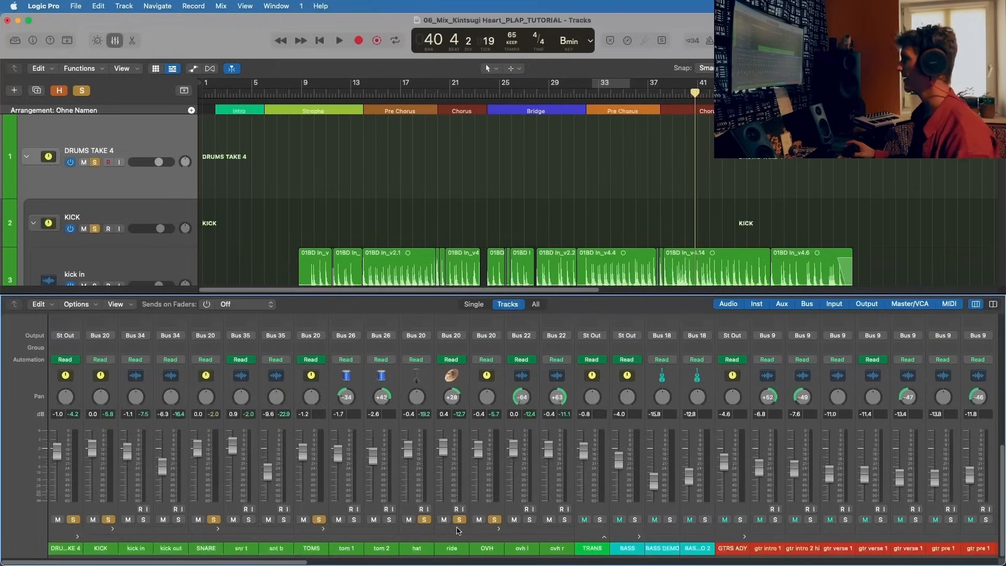
scroll(457, 530, "right", 15)
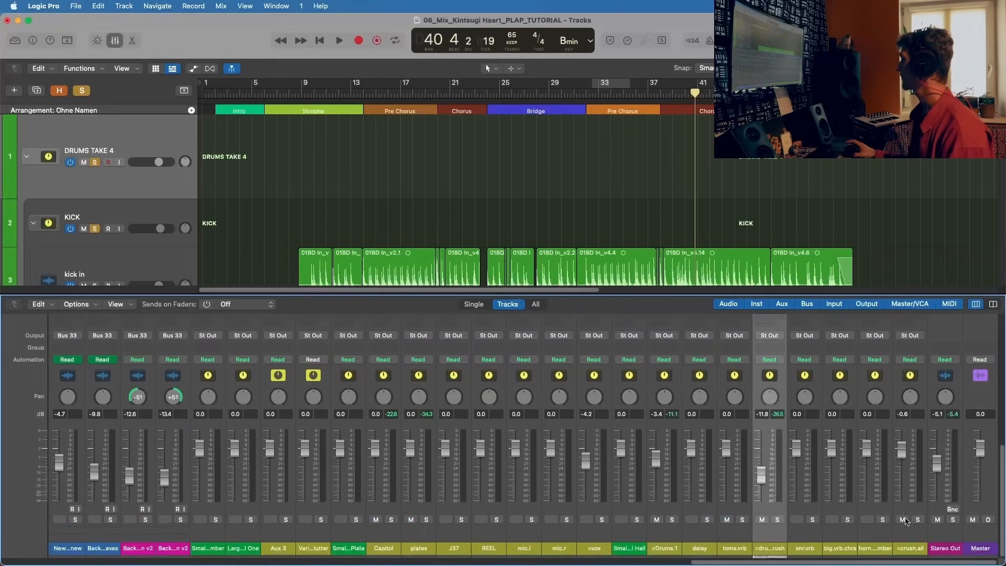
scroll(901, 400, "up", 10)
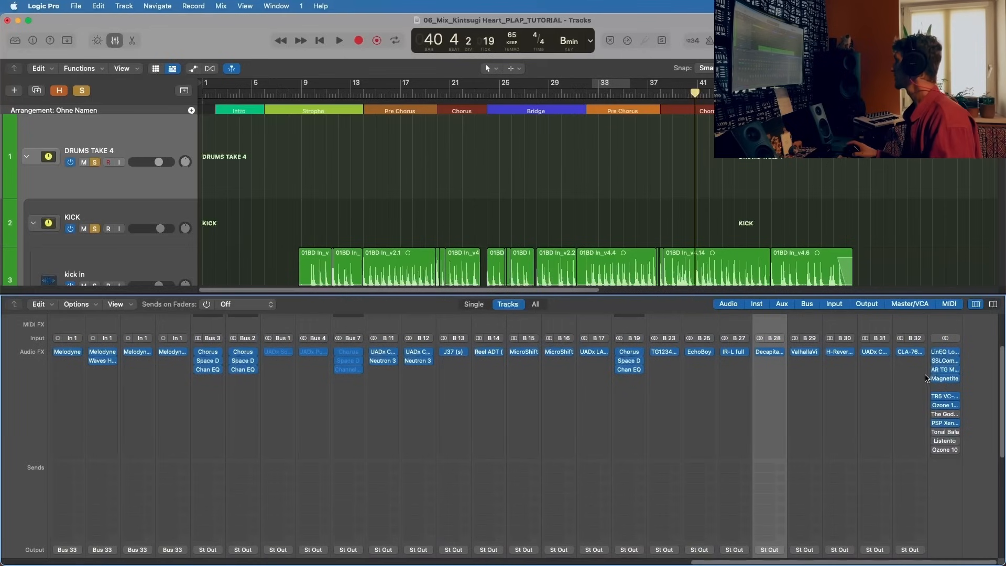
left_click(910, 351)
left_click_drag(533, 160, 385, 130)
Step: Play the Chorus, compare the drums with the =crush.all aux muted and unmuted, and stop playback
key("space")
scroll(507, 447, "down", 5)
scroll(507, 446, "down", 2)
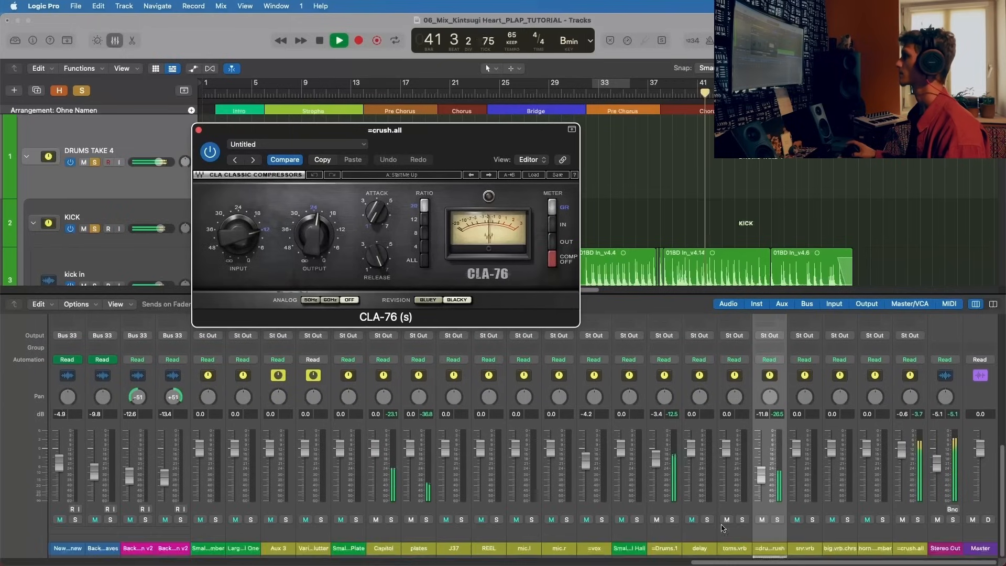
left_click(902, 519)
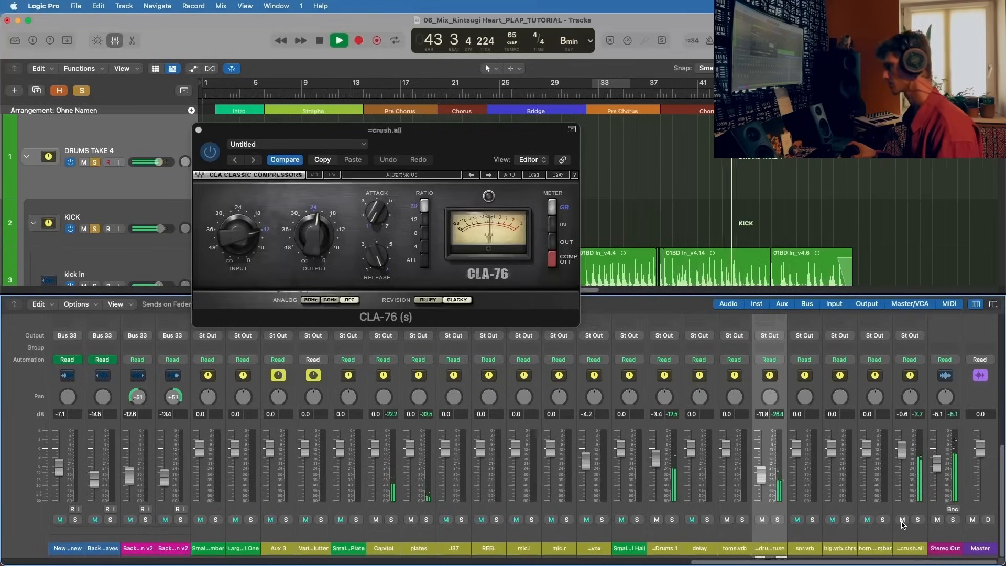
key("space")
Step: Examine the CLA-76's release, ratio and attack settings, listen to the drums briefly, close the plug-in window and stop playback
mouse_move(381, 262)
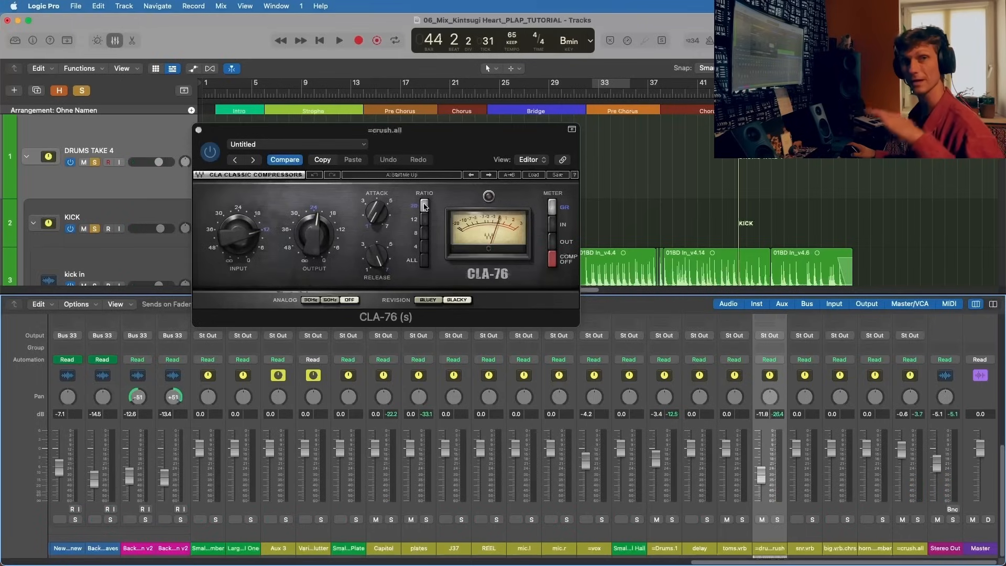
left_click(424, 206)
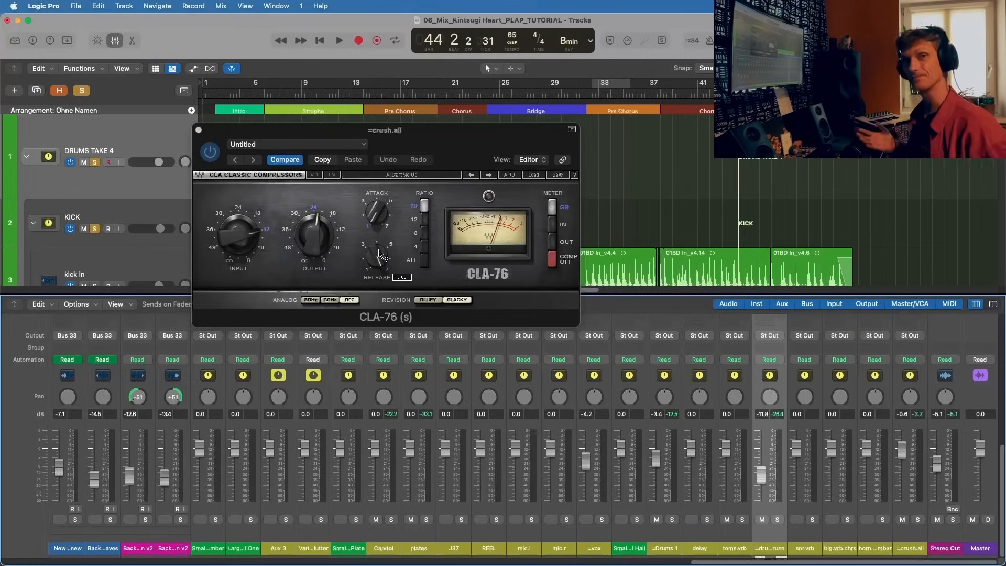
mouse_move(381, 213)
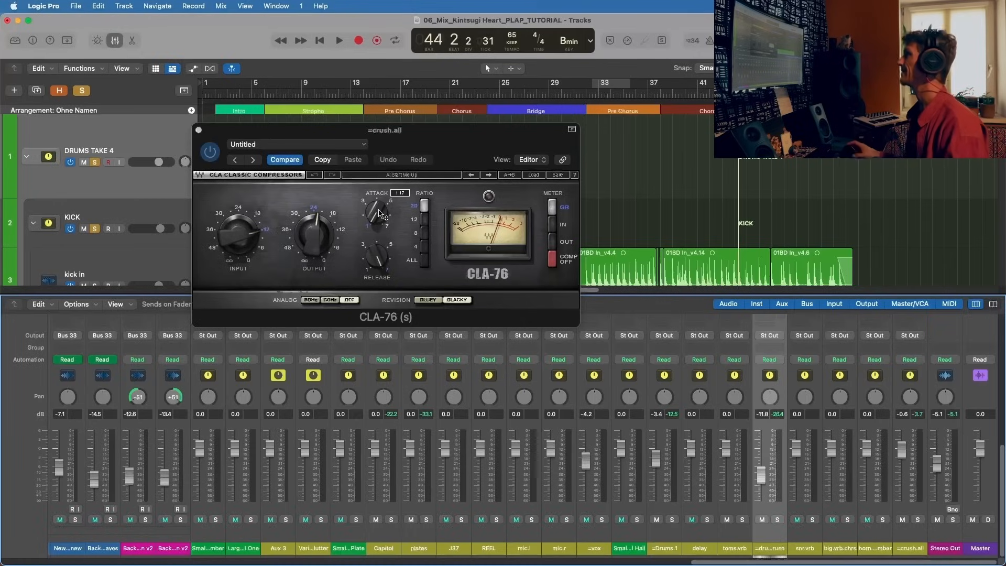
key("space")
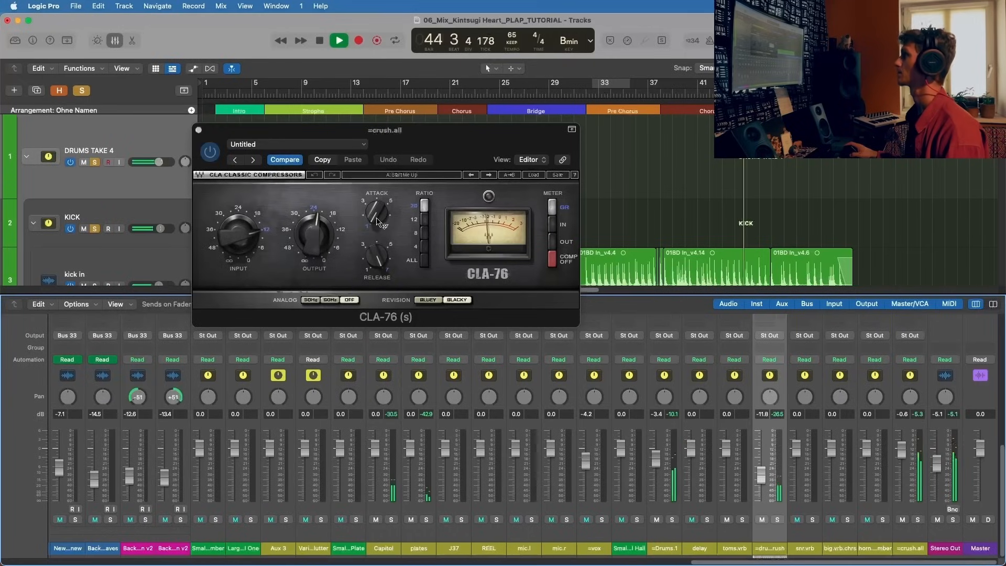
left_click(198, 129)
key("space")
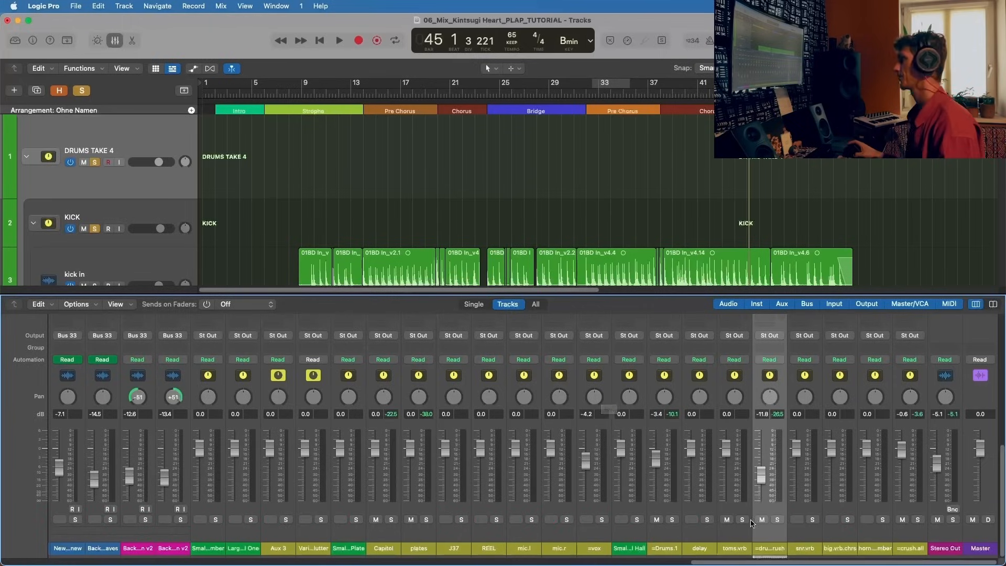
scroll(763, 508, "up", 10)
scroll(859, 447, "down", 10)
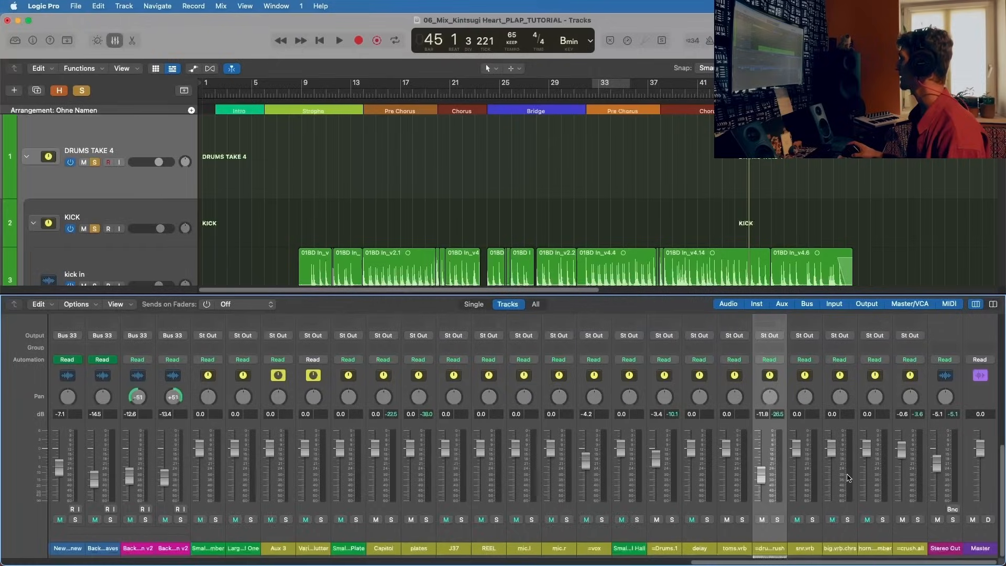
Step: Examine the =crush.all aux channel strip and look back over the drum channels' plug-ins and sends in the mixer
left_click(905, 537)
scroll(909, 399, "up", 10)
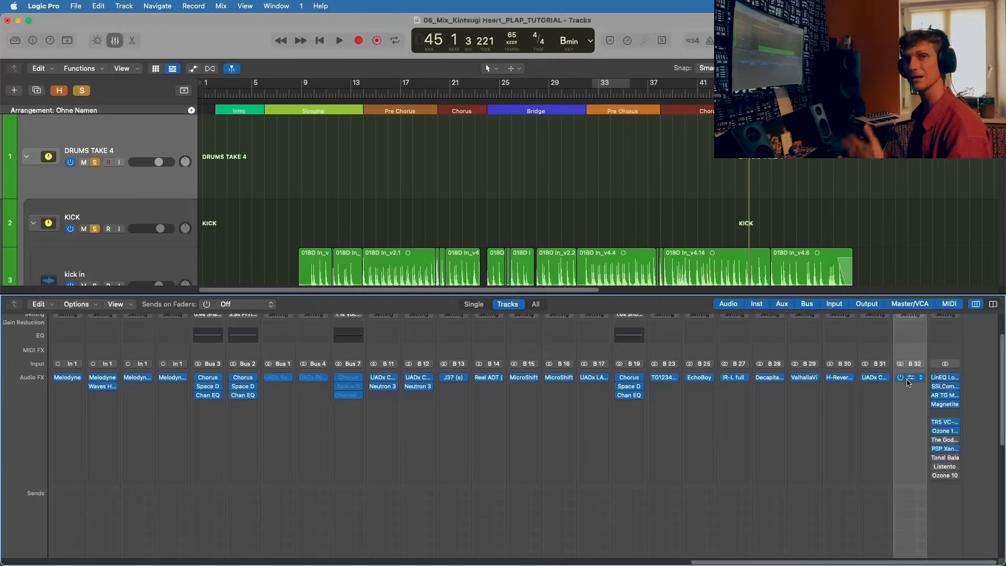
scroll(893, 449, "down", 8)
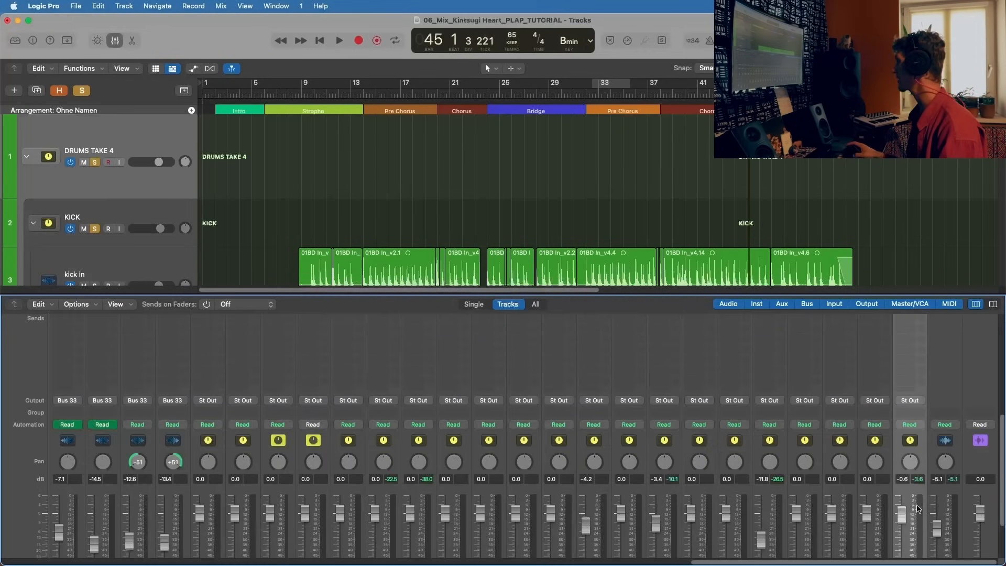
scroll(916, 509, "down", 3)
scroll(838, 524, "left", 10)
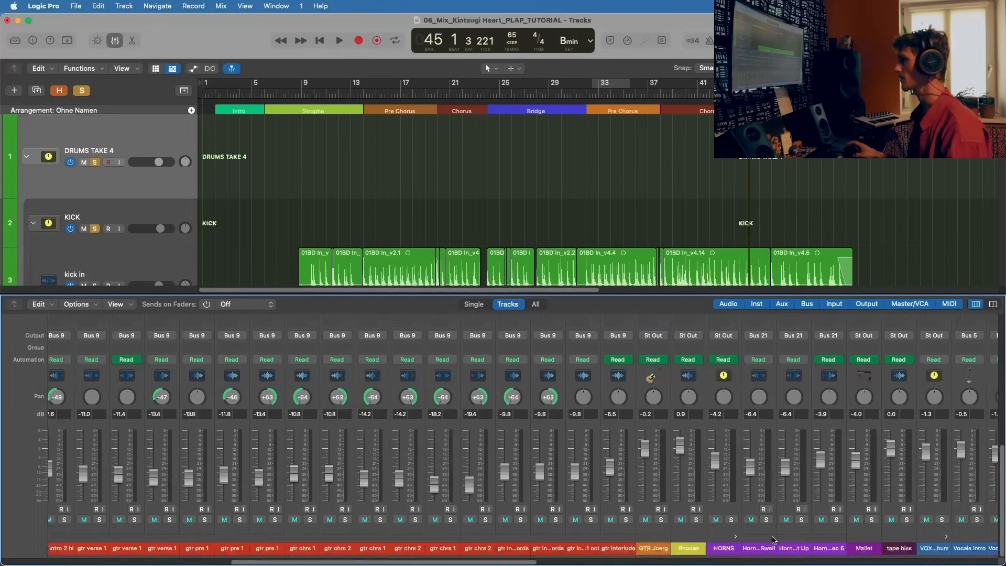
scroll(772, 540, "left", 10)
scroll(550, 529, "up", 6)
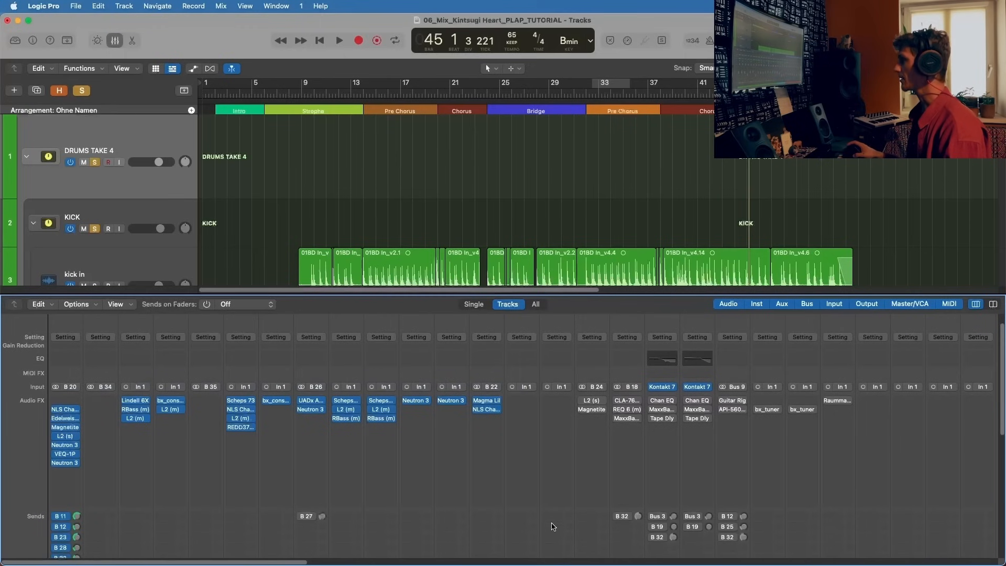
scroll(552, 471, "down", 3)
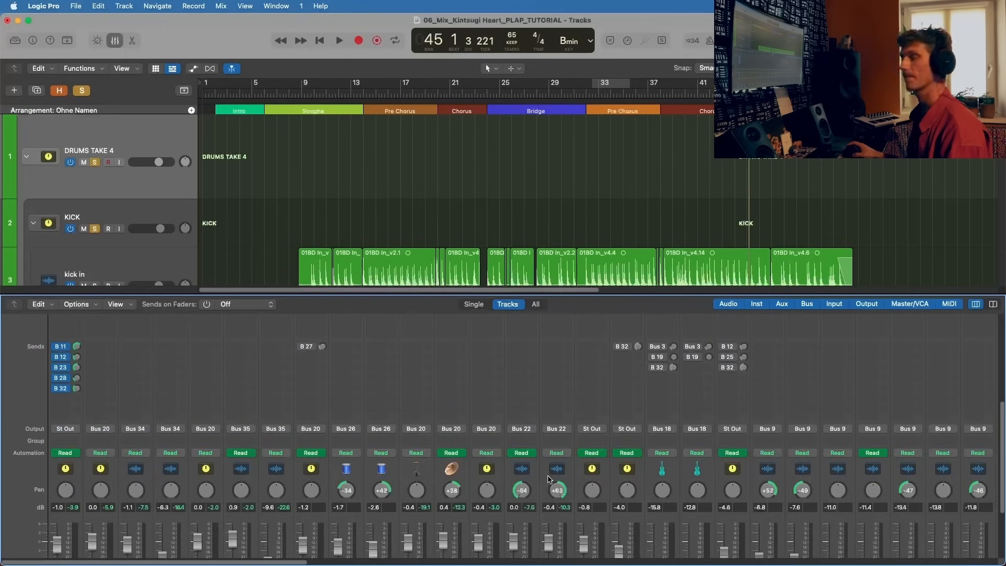
scroll(548, 479, "down", 4)
Step: Go to the BASS tracks in the arrangement and start playback just before the first BASS DEMO region in bar 5
scroll(87, 218, "down", 3)
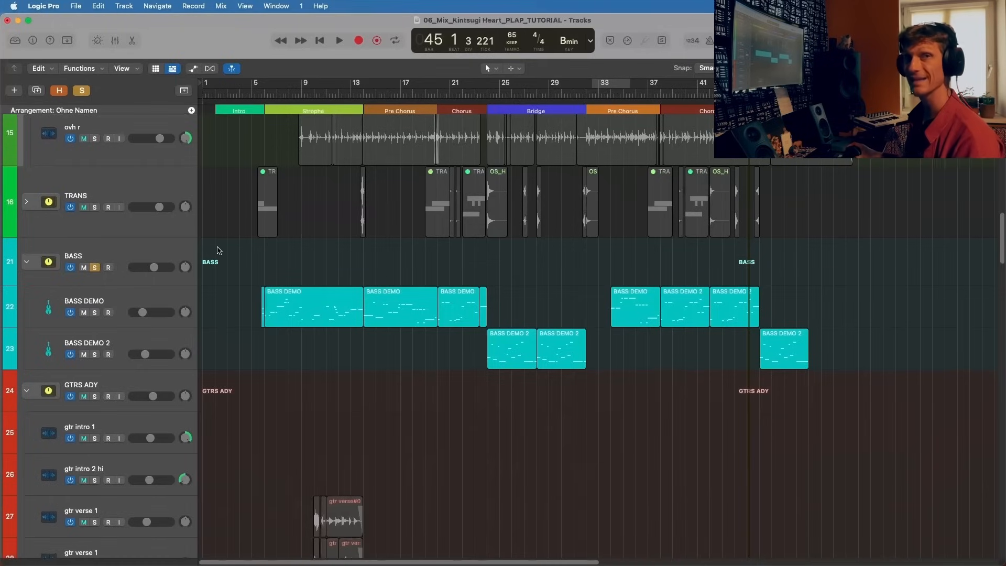
left_click(252, 94)
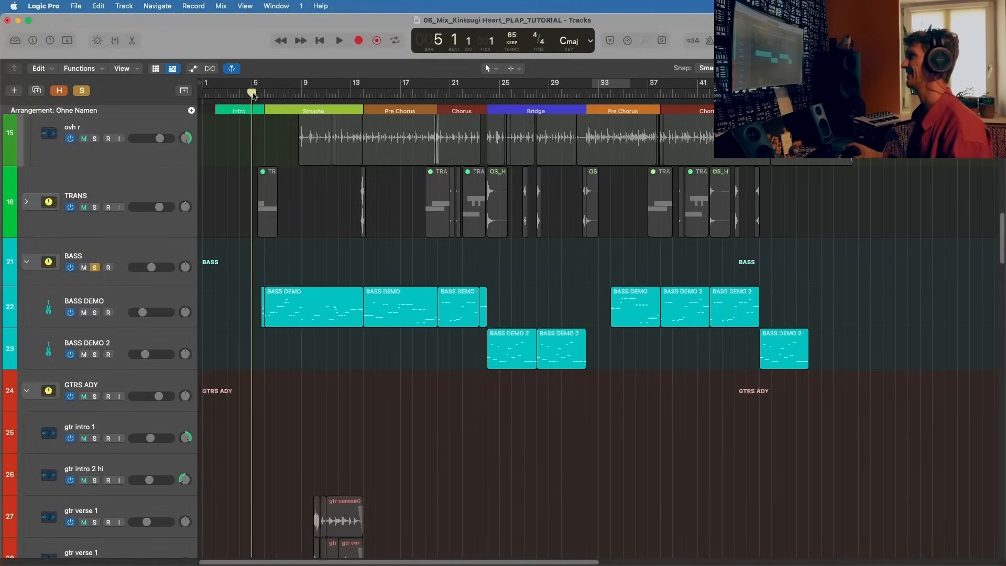
scroll(252, 95, "up", 2)
scroll(252, 93, "up", 3)
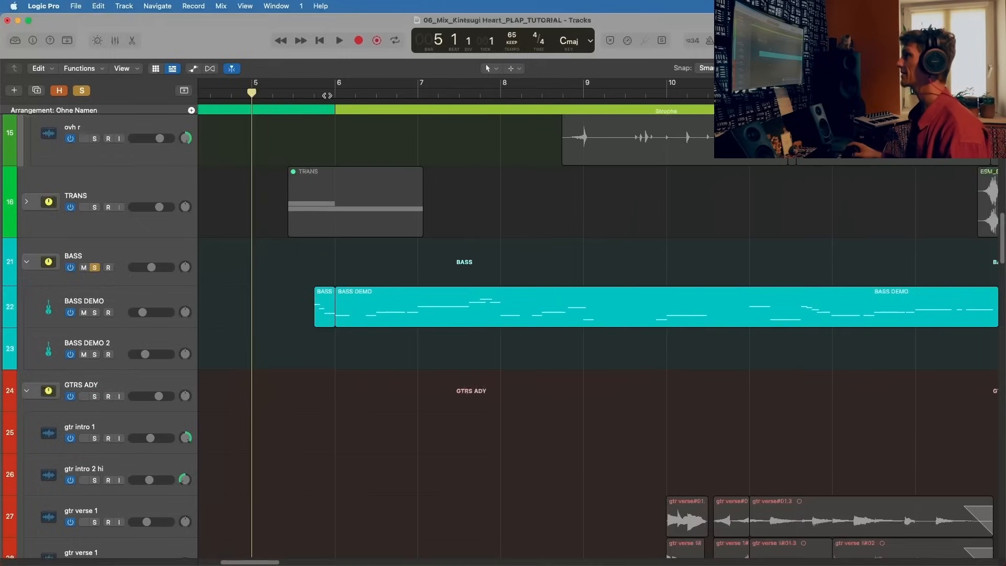
left_click(305, 94)
key("space")
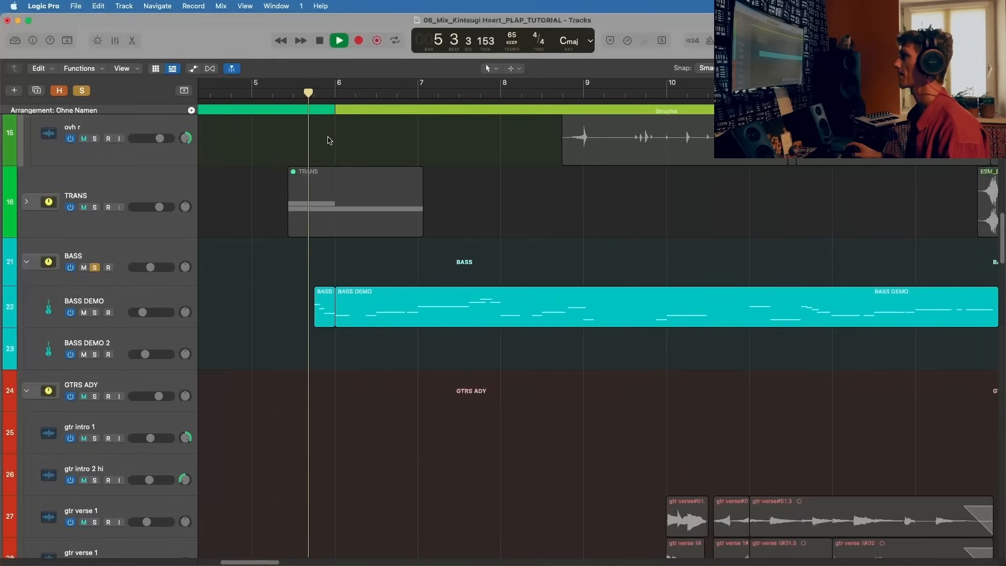
Step: Select the BASS track stack and show its channel strip with plug-ins and send in the mixer
left_click(264, 259)
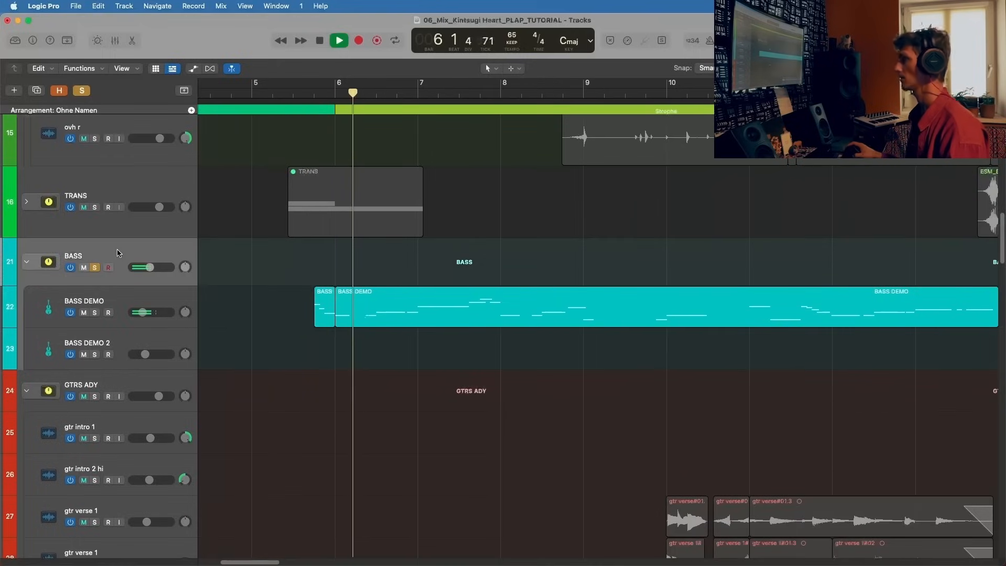
key("x")
scroll(516, 378, "up", 10)
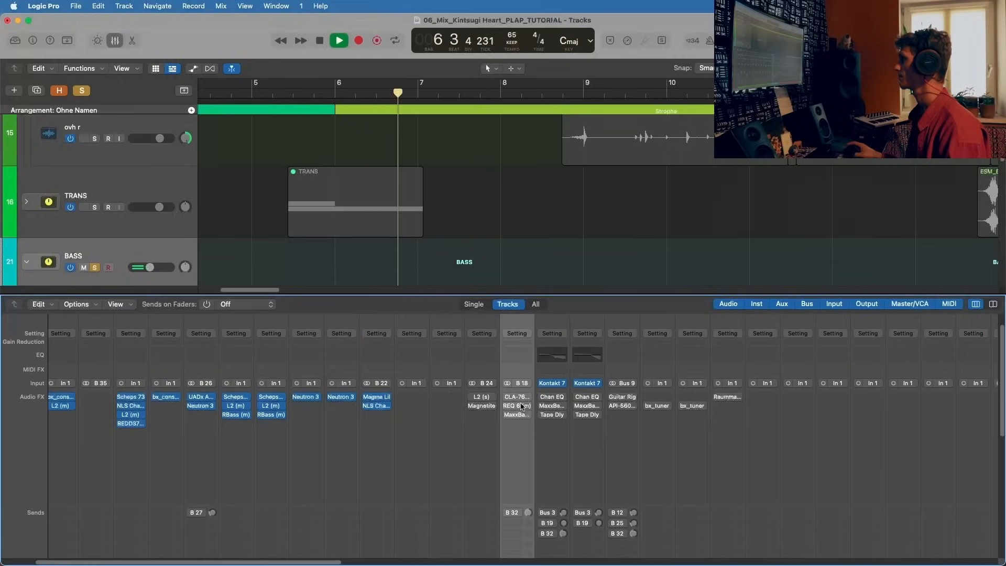
scroll(516, 378, "down", 3)
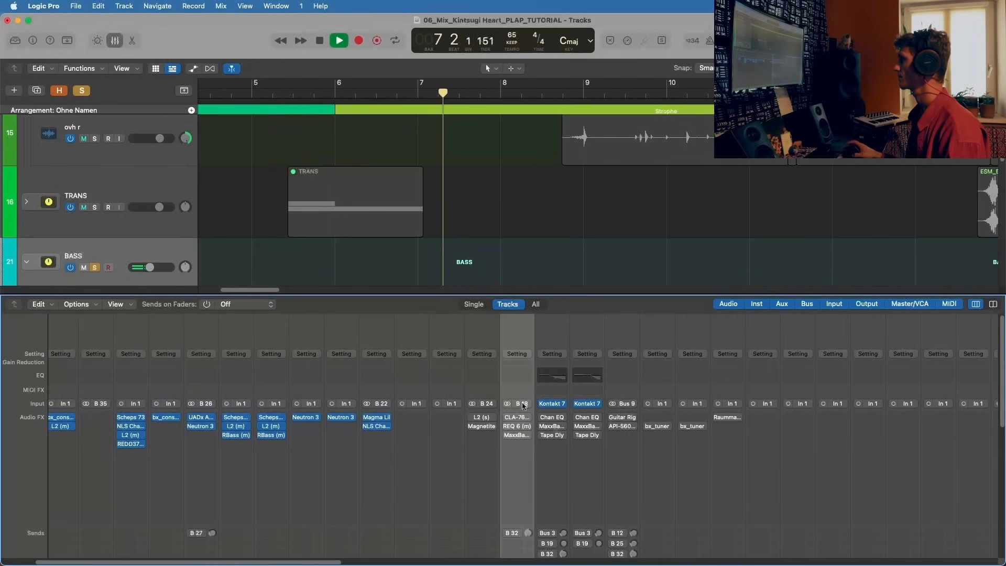
Step: Select the BASS DEMO channel in the mixer and stop playback
left_click(561, 411)
left_click(552, 387)
scroll(552, 387, "down", 8)
key("space")
left_click(560, 543)
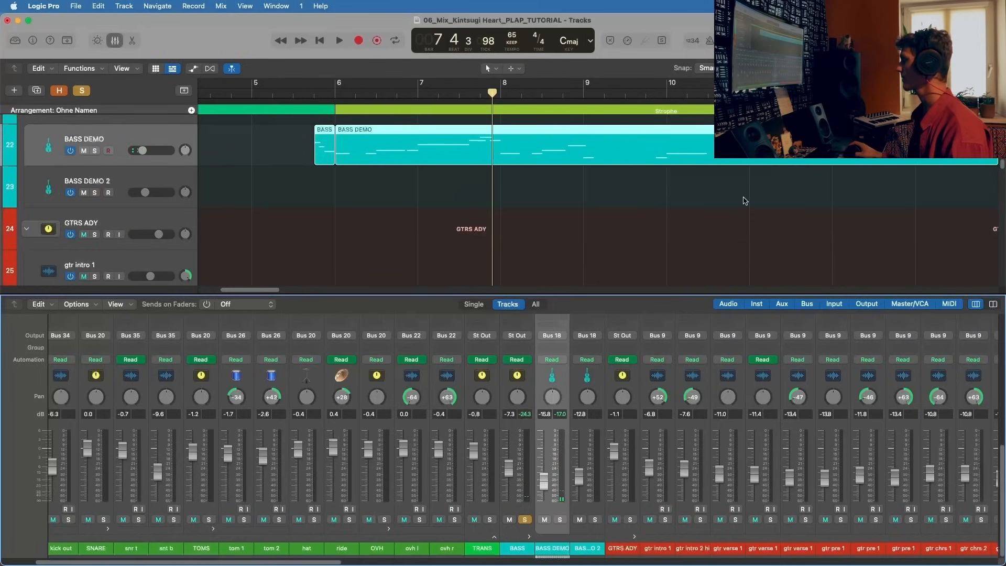
Step: Open the Kontakt 7 instrument from the mixer, examine the Scarbee Rickenbacker Bass, and close its window
scroll(743, 198, "down", 7)
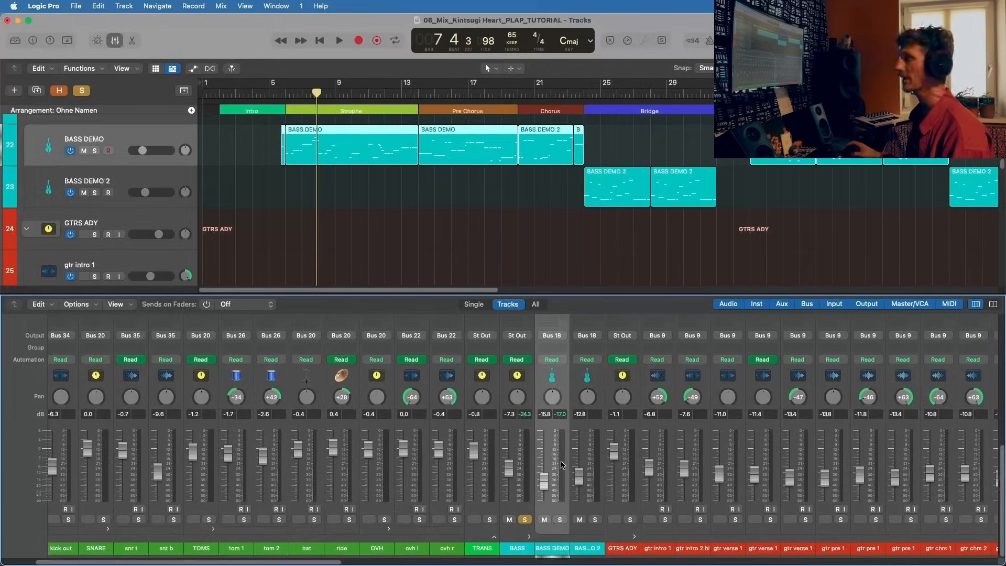
scroll(562, 465, "right", 1)
scroll(539, 425, "up", 5)
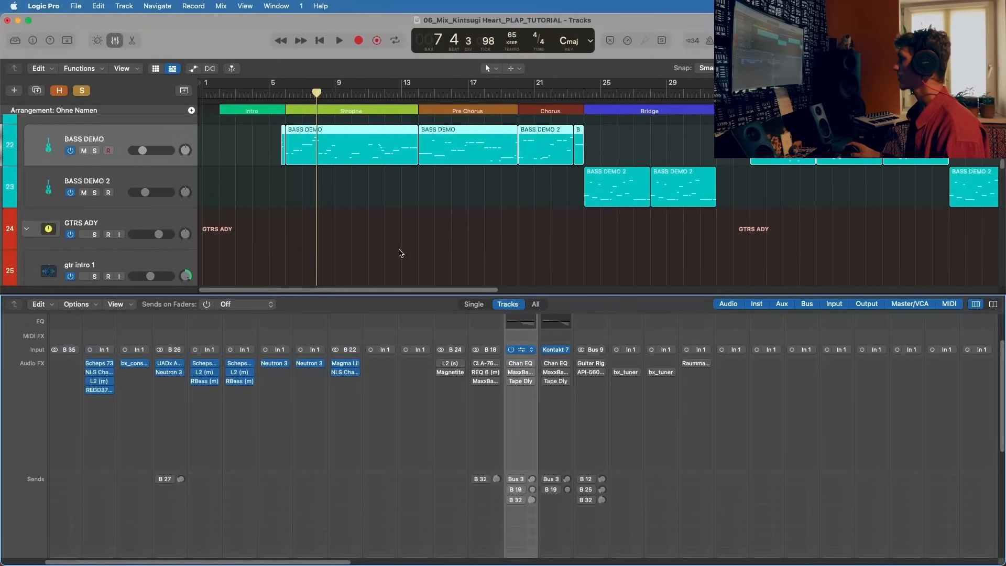
left_click(555, 349)
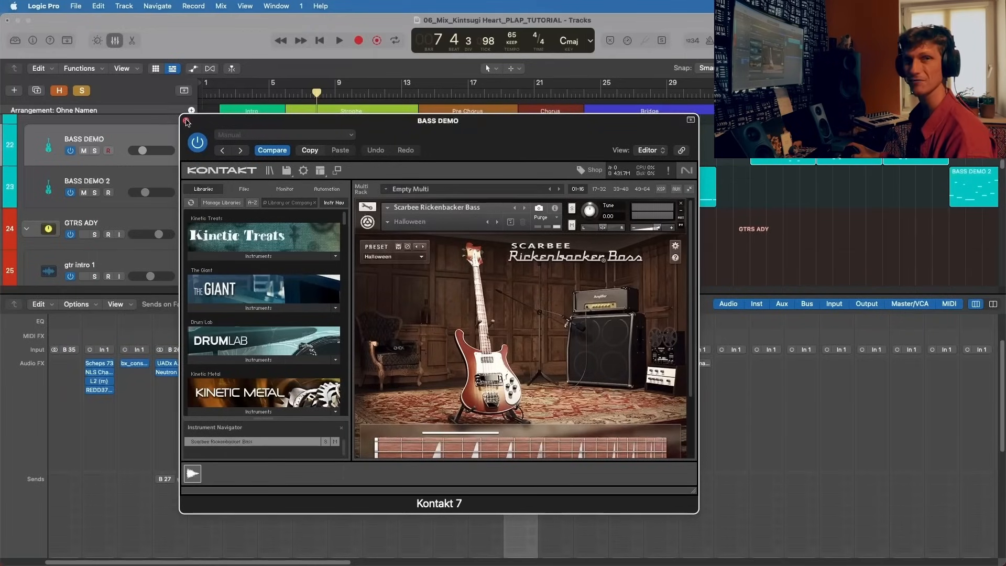
left_click(186, 121)
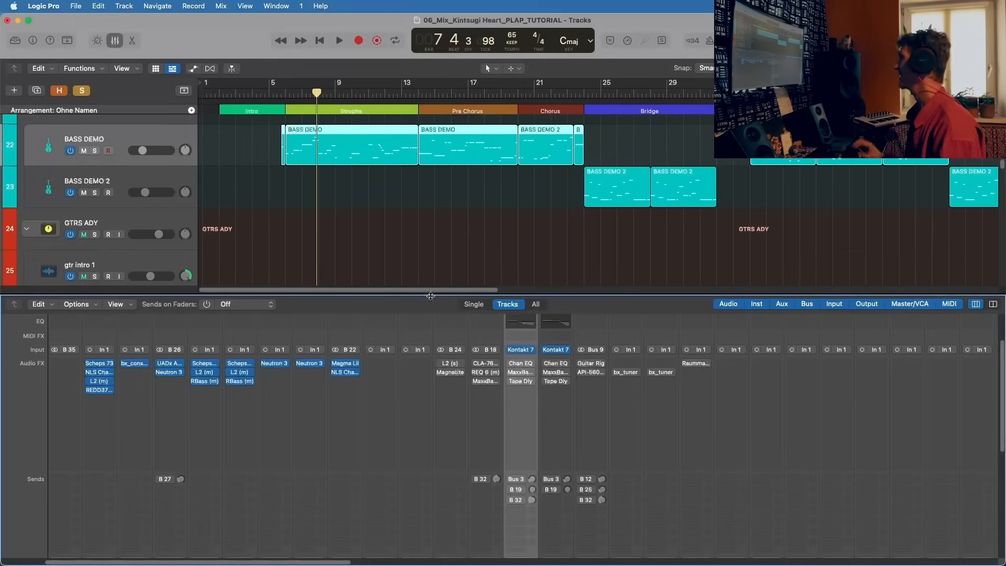
Step: Set the playhead to bar 5 beat 4, reopen BASS DEMO's Kontakt 7 to examine its Halloween preset, and close it
left_click(278, 93)
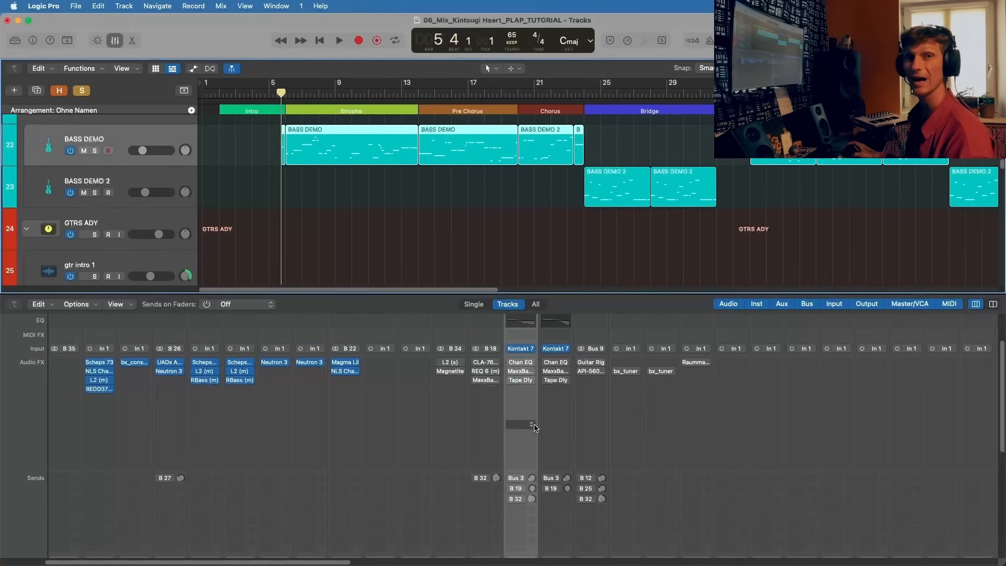
left_click(522, 348)
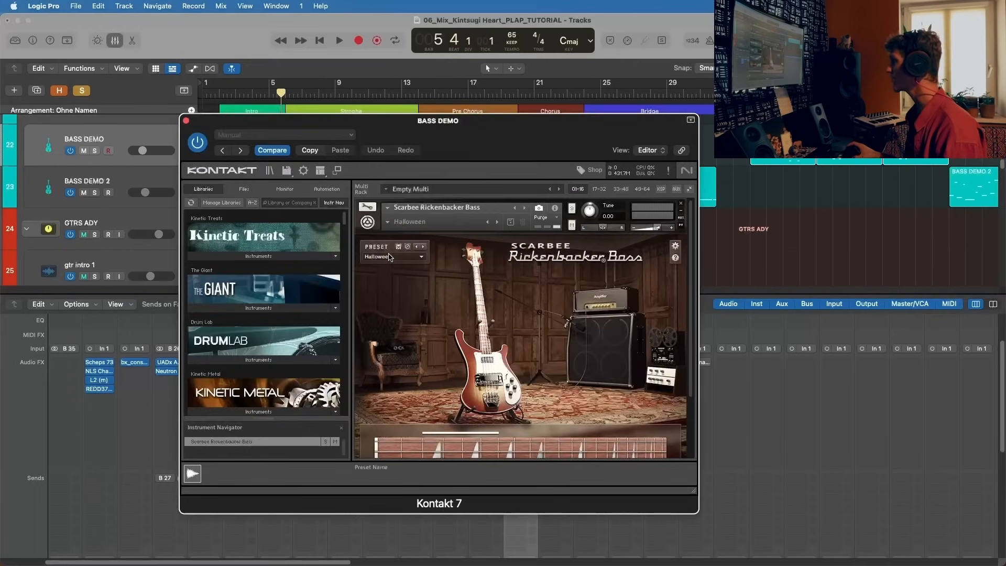
left_click(186, 121)
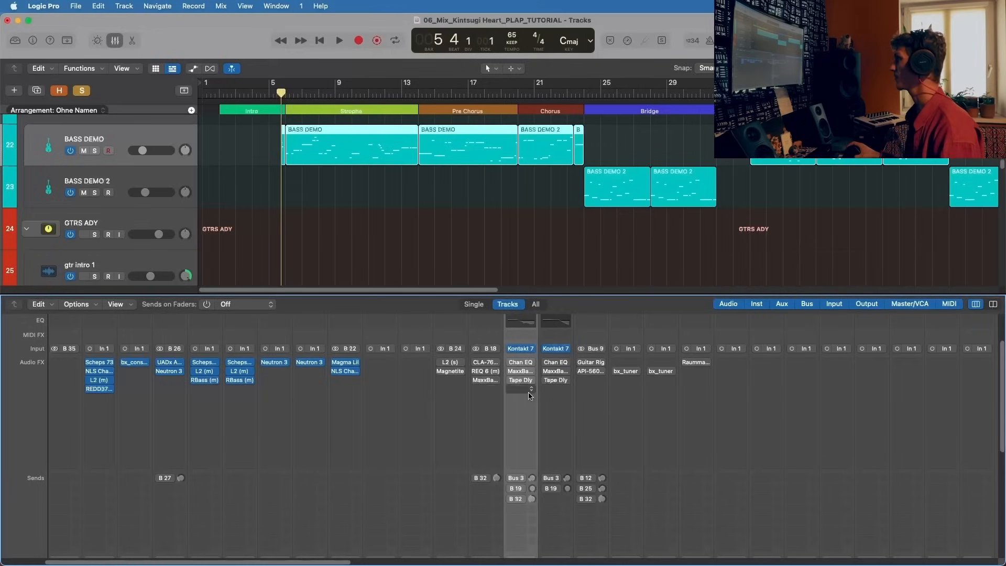
Step: Activate and open the Channel EQ on BASS DEMO, examine its curve during playback, and place its window above the mixer
left_click(520, 362)
left_click_drag(544, 157, 788, 134)
key("space")
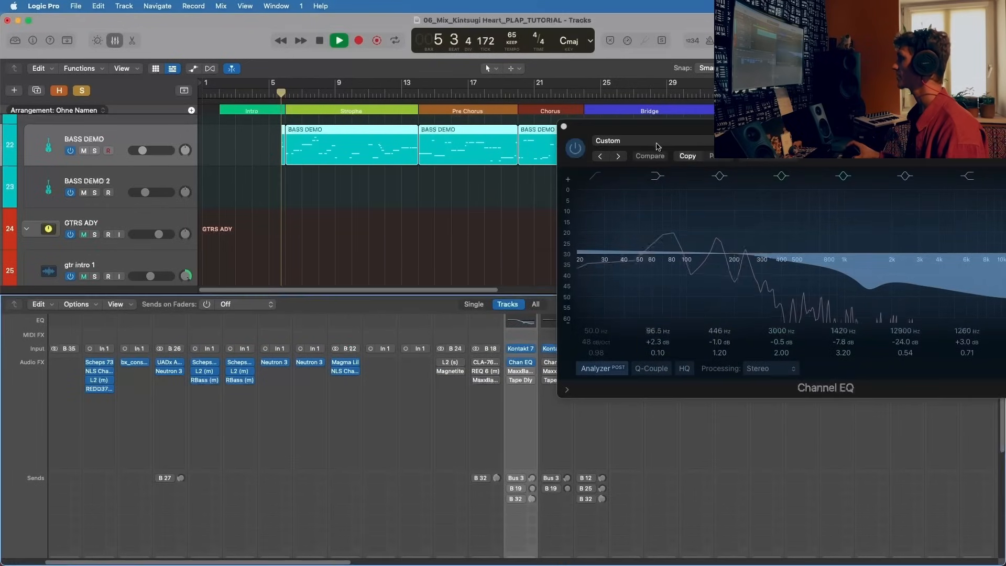
left_click_drag(657, 146, 147, 48)
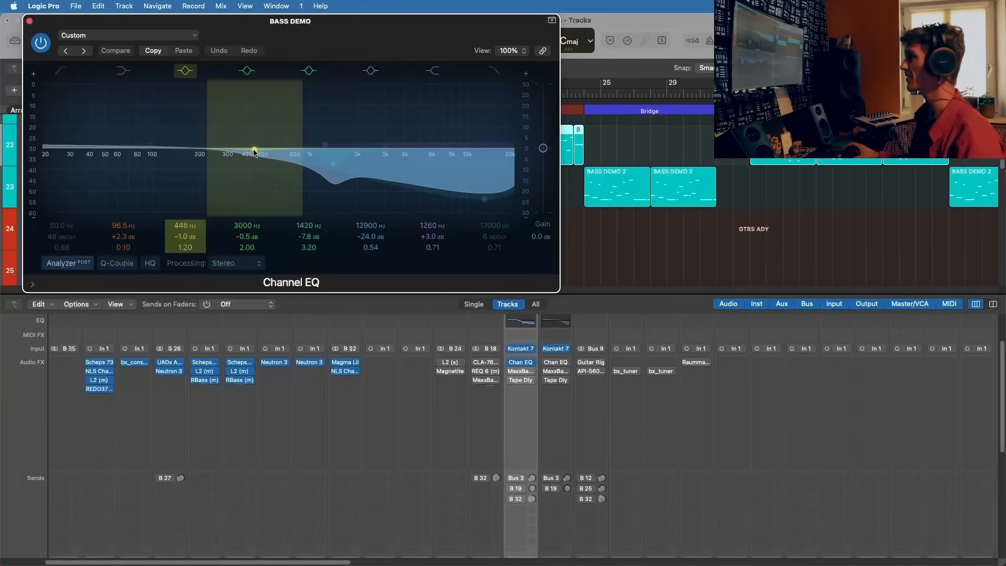
left_click_drag(233, 33, 331, 33)
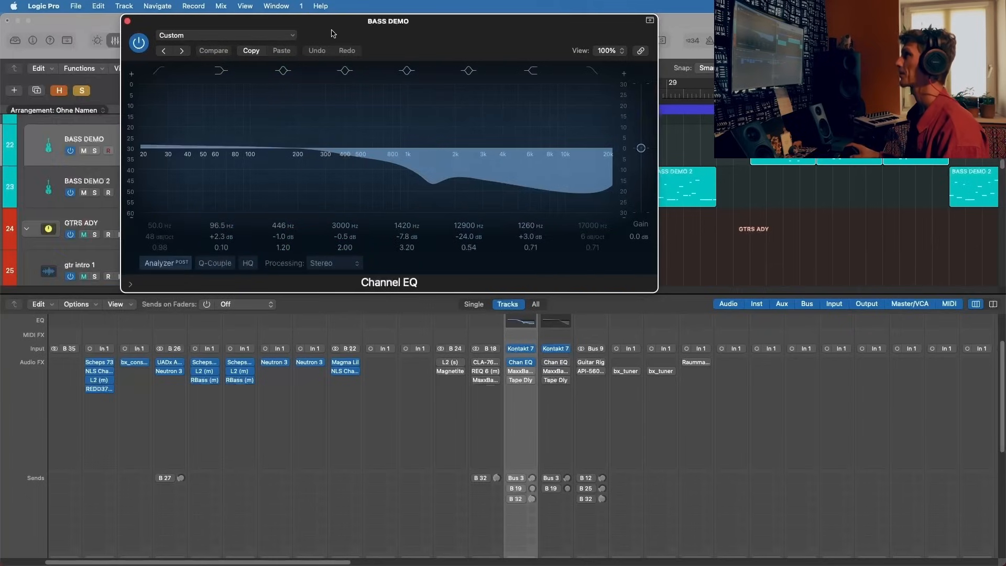
Step: Play the bass, compare it with BASS DEMO's Channel EQ bypassed and active, leave the EQ on and close its window
key("space")
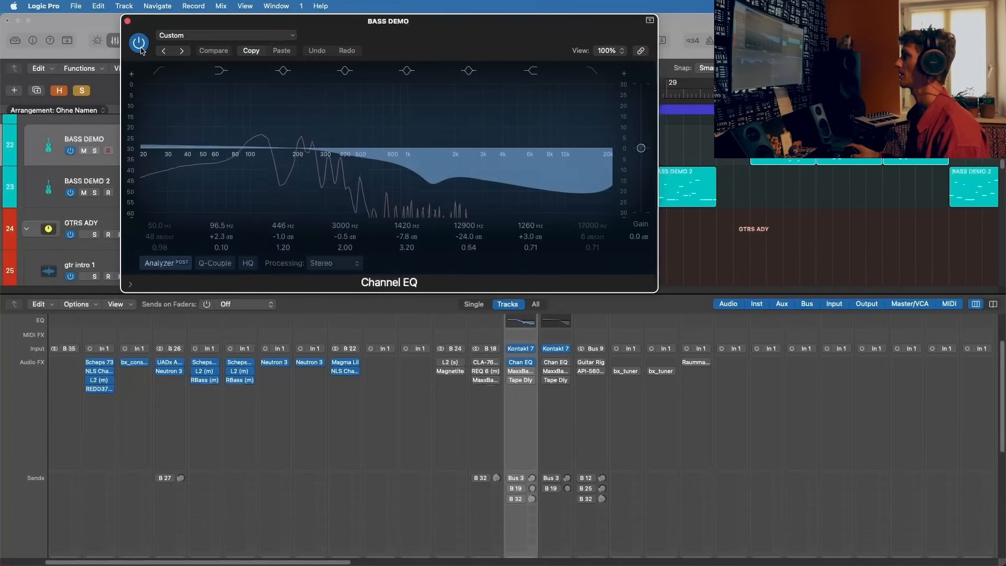
left_click(140, 48)
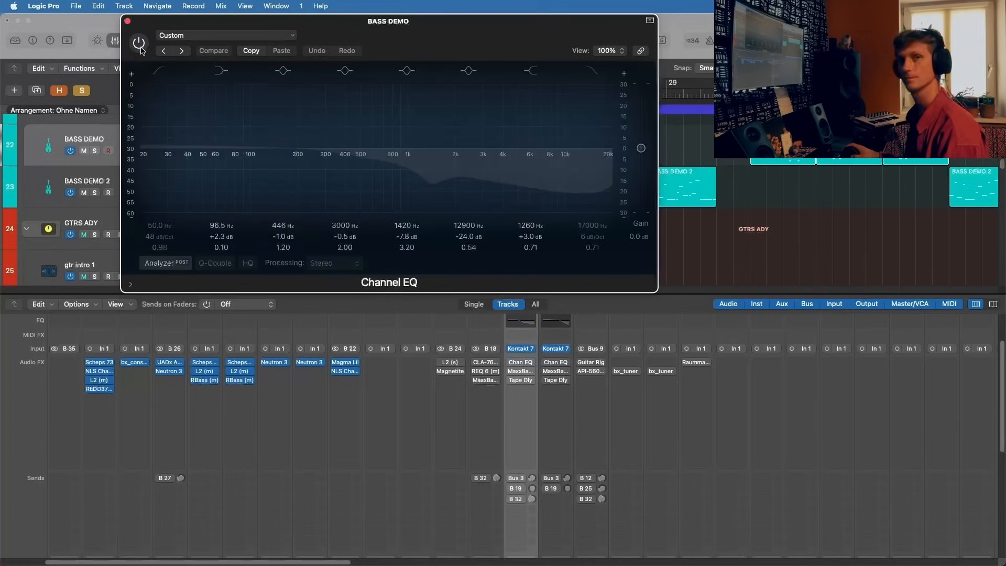
left_click(141, 48)
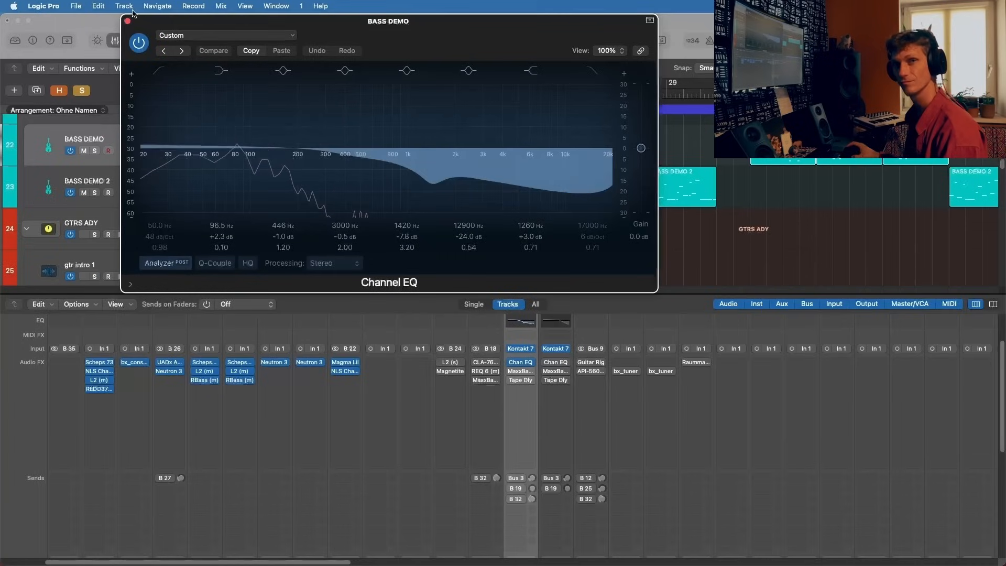
left_click(127, 21)
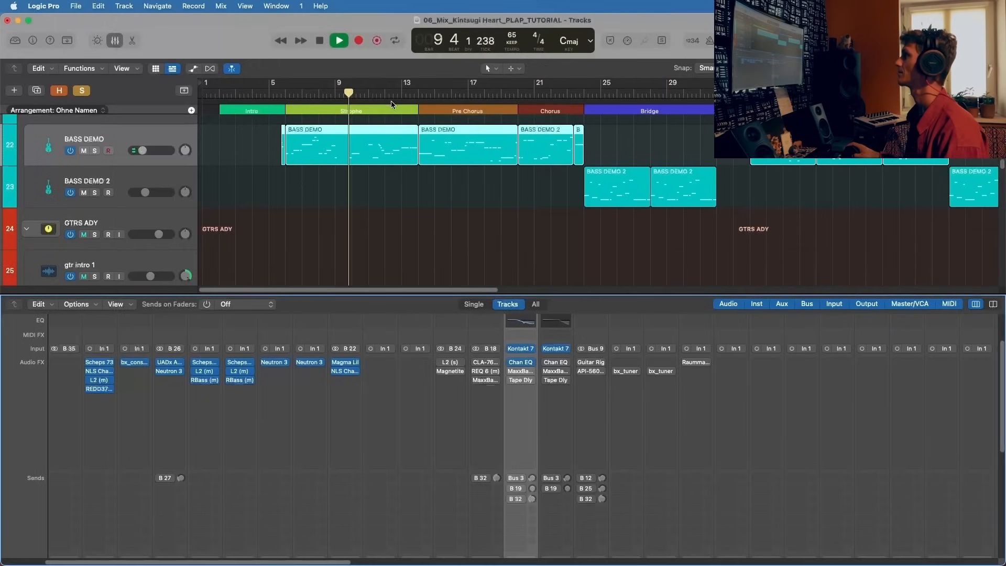
Step: Set a cycle range over about bars 11 to 12 in the Strophe, listen to the looped bass and stop playback
mouse_move(393, 92)
left_mouse_down()
mouse_move(368, 92)
mouse_move(402, 84)
mouse_move(372, 84)
left_mouse_up()
mouse_move(522, 373)
key("space")
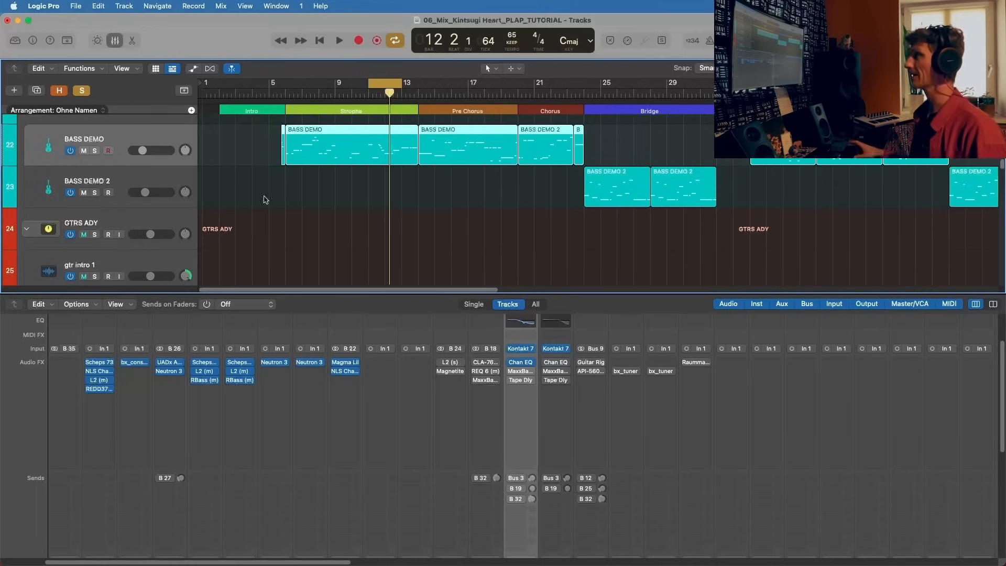
Step: Clear the selection of all BASS DEMO regions and select individual ones, ending with the region in the Strophe
double_click(85, 140)
left_click(115, 130)
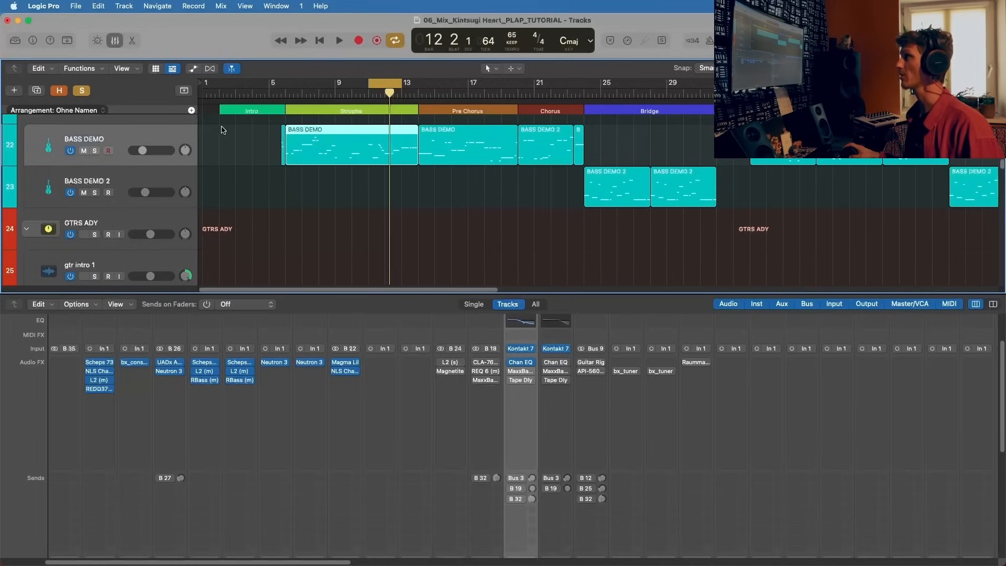
left_click(434, 132)
left_click(380, 129)
left_click(546, 131)
left_click(460, 130)
left_click(397, 130)
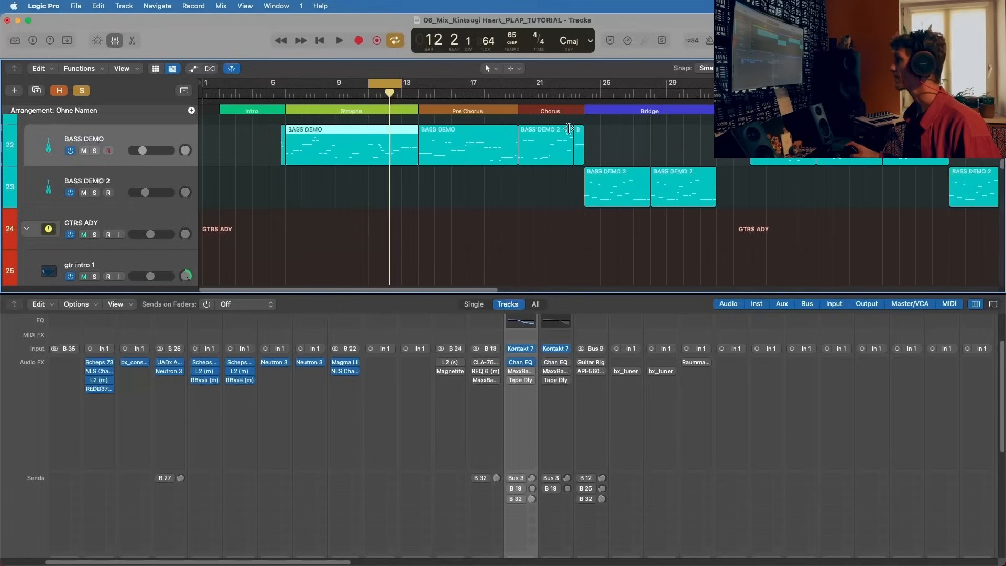
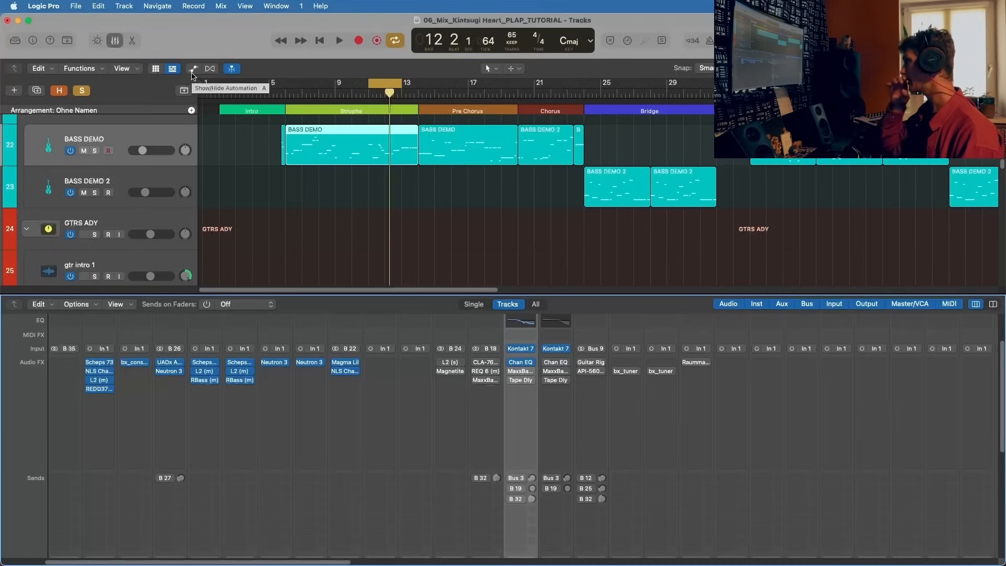
Step: Activate MaxxBass on BASS DEMO, compare it bypassed and active during playback, leave it on and close its window
left_click(520, 362)
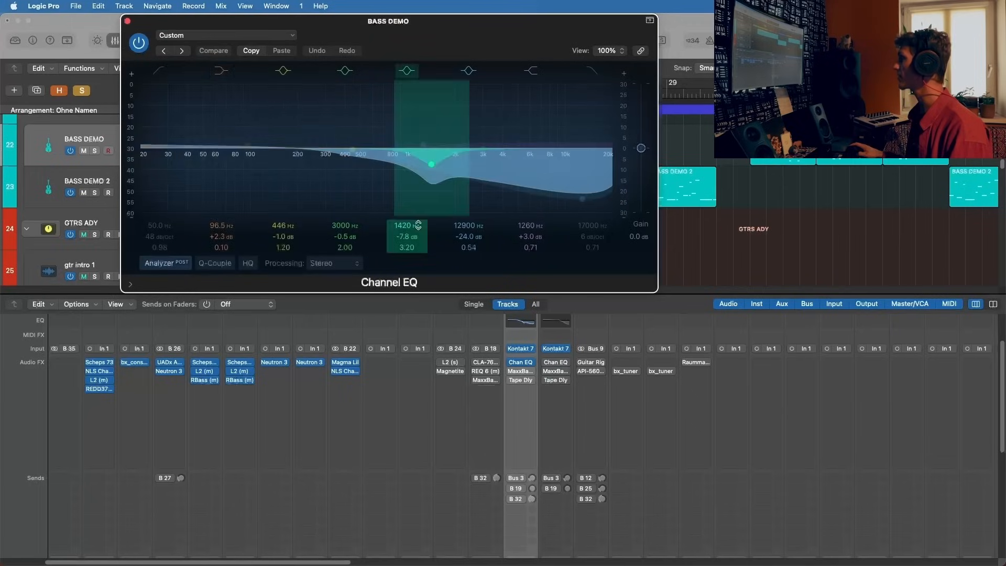
left_click(127, 21)
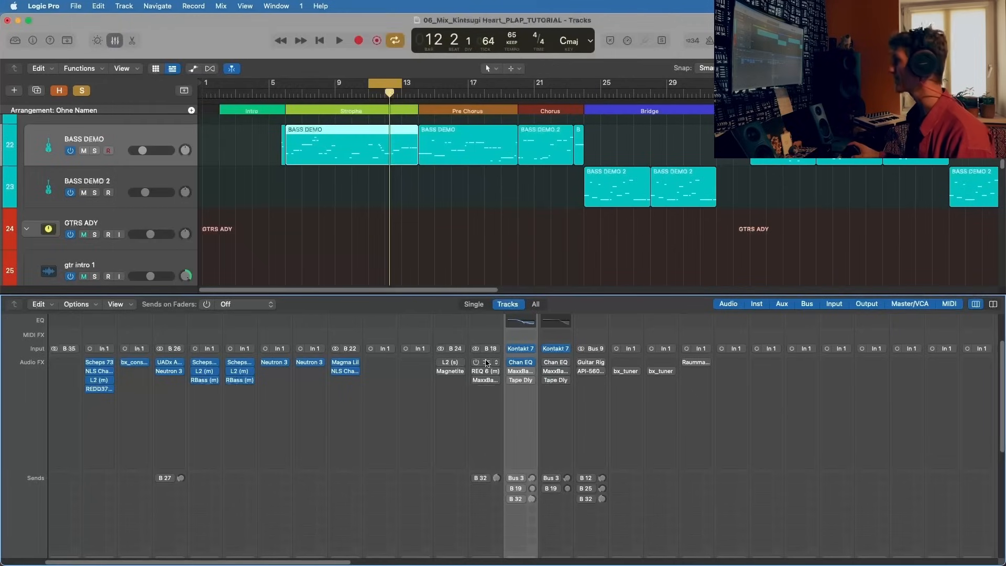
left_click(530, 370)
left_click_drag(461, 150, 330, 191)
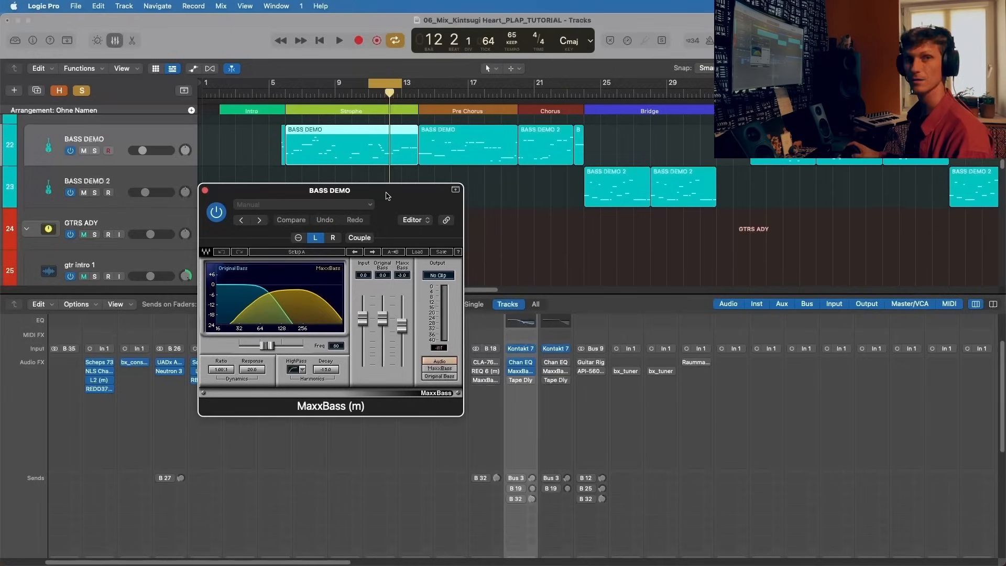
key("space")
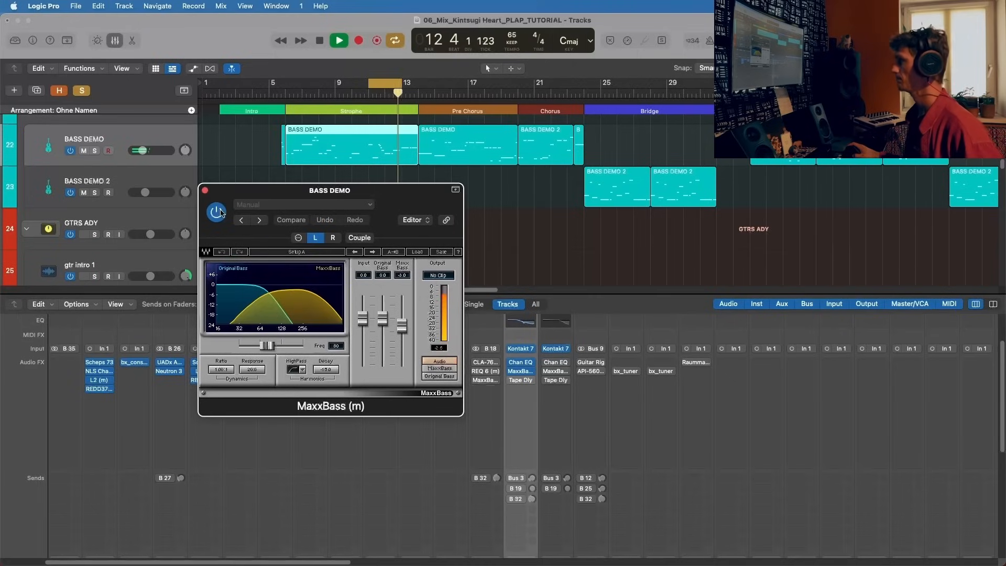
left_click(221, 212)
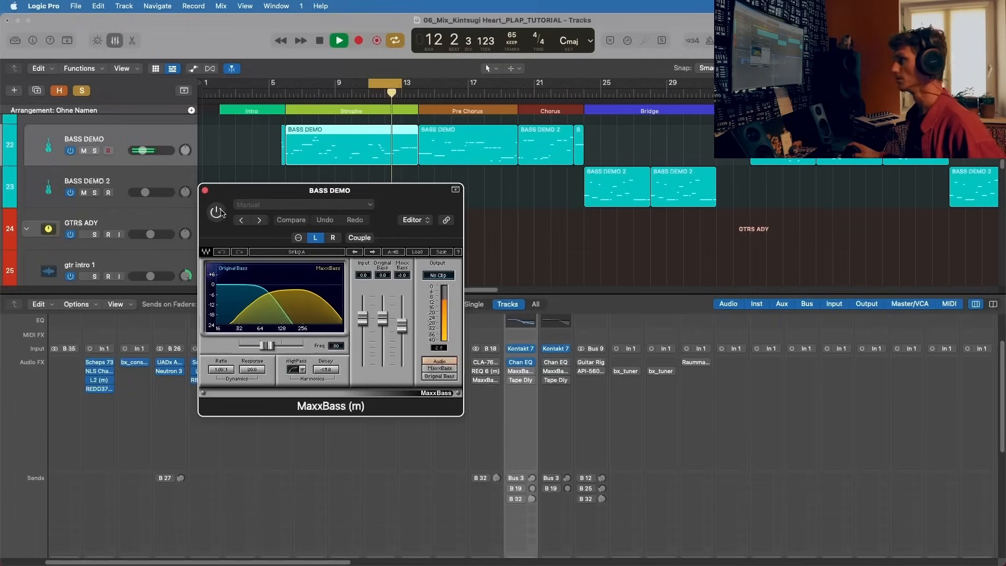
left_click(220, 212)
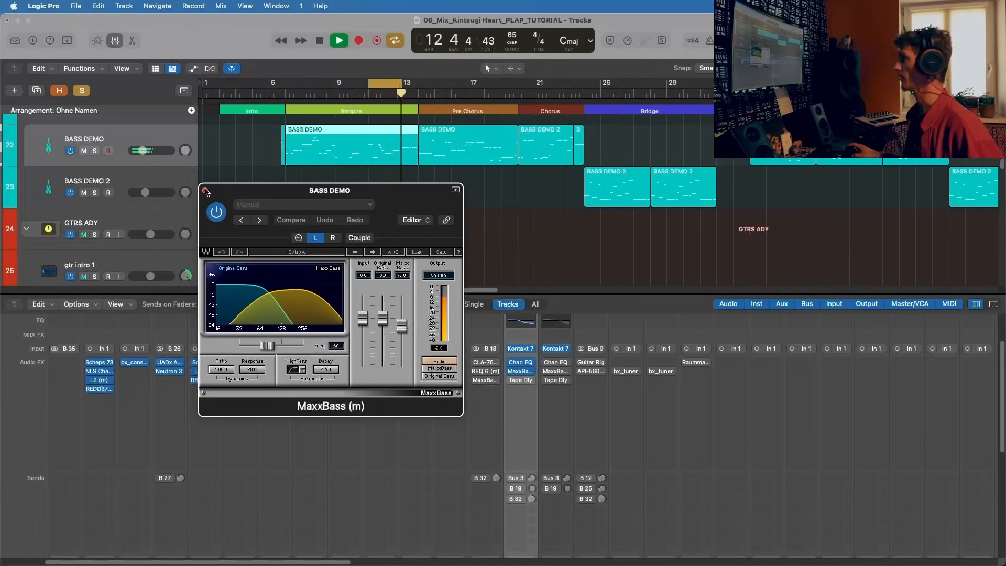
key("space")
left_click(205, 191)
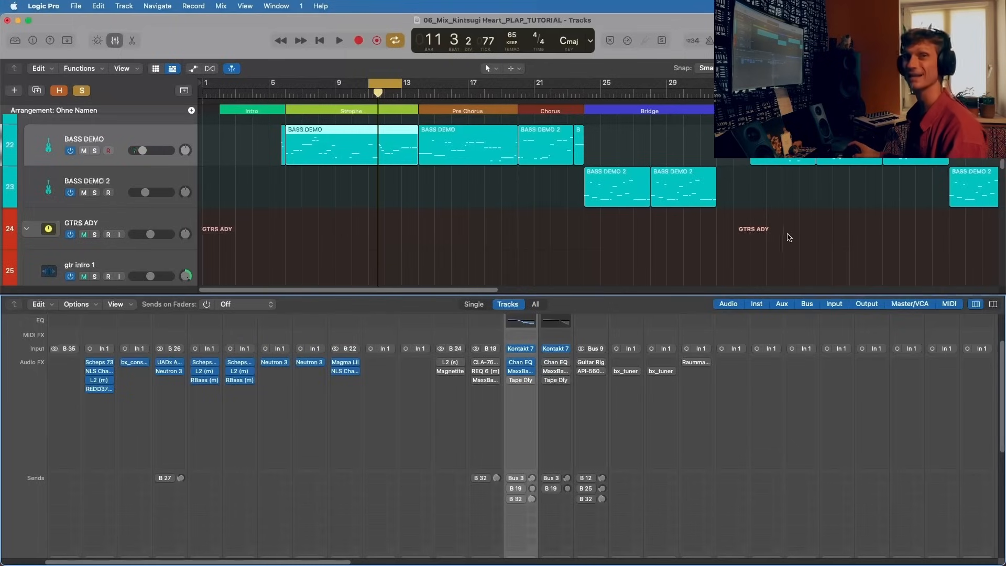
Step: Activate the Tape Delay on BASS DEMO, check its wet level at 0% during playback, and close its window
left_click(517, 383)
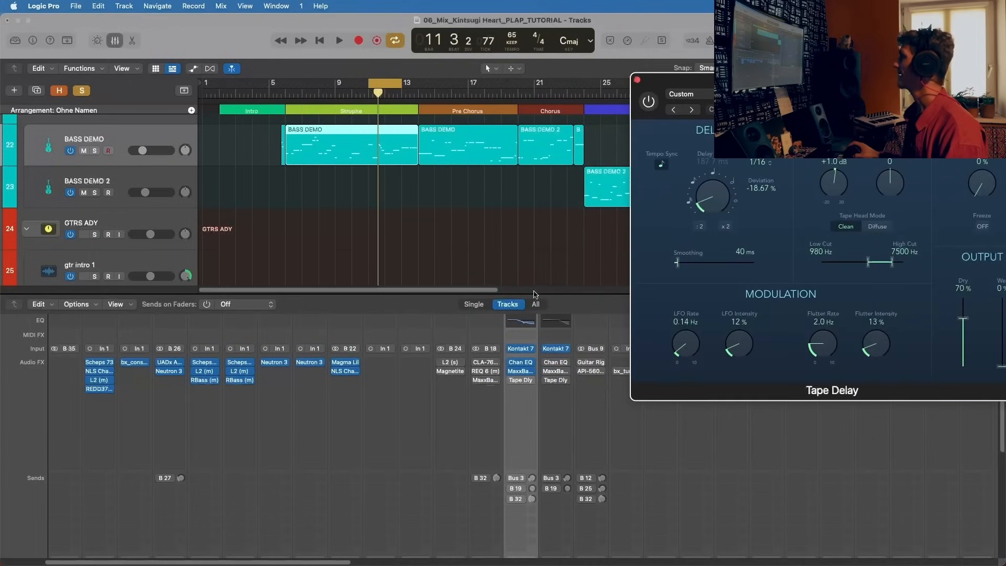
left_click(509, 379)
key("space")
left_click_drag(769, 84, 230, 224)
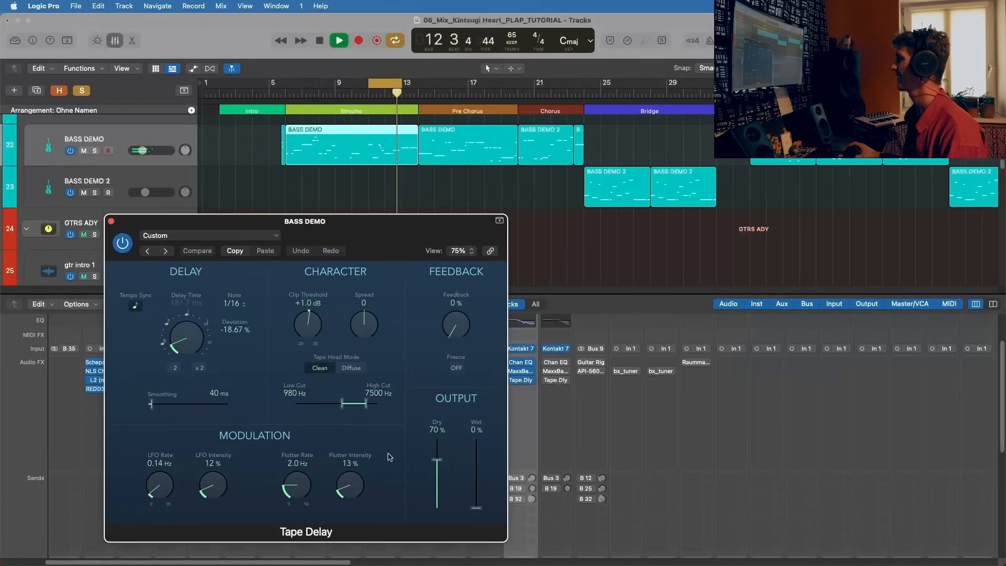
mouse_move(476, 507)
left_mouse_down()
mouse_move(480, 448)
mouse_move(478, 511)
left_mouse_up()
key("space")
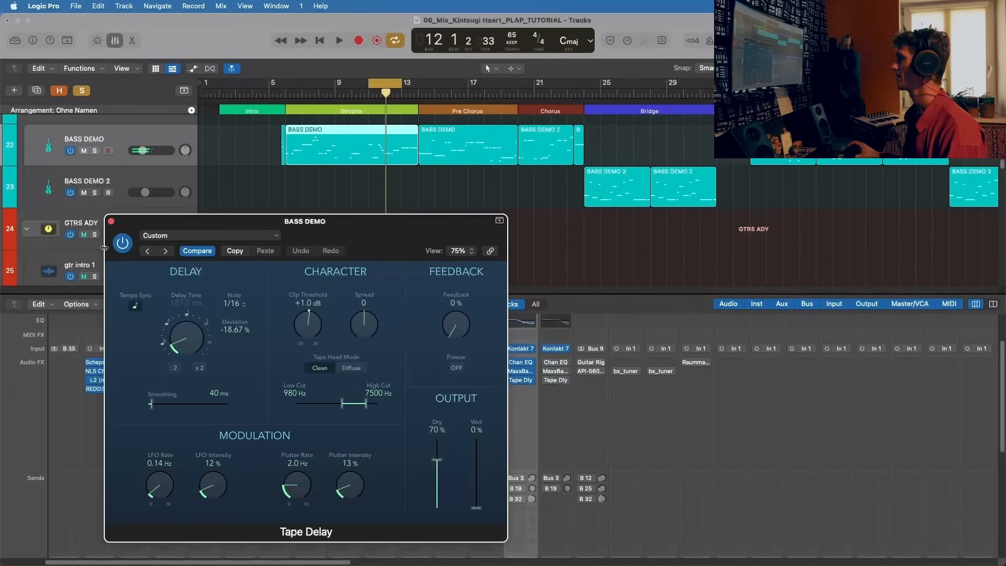
left_click(111, 222)
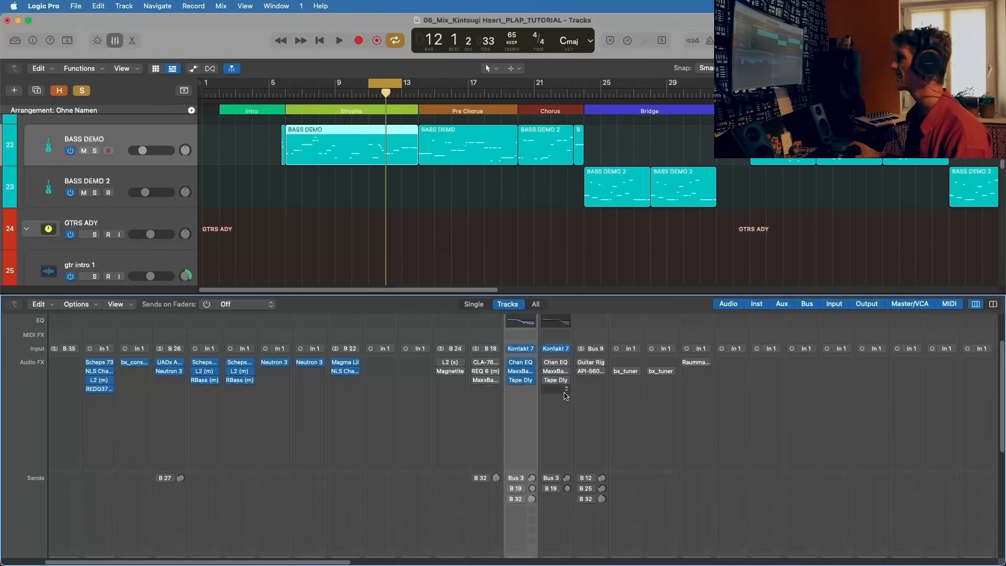
Step: Recheck the Tape Delay's settings on BASS DEMO and remove the plug-in from the channel
left_click(528, 388)
left_click(525, 381)
left_click(525, 380)
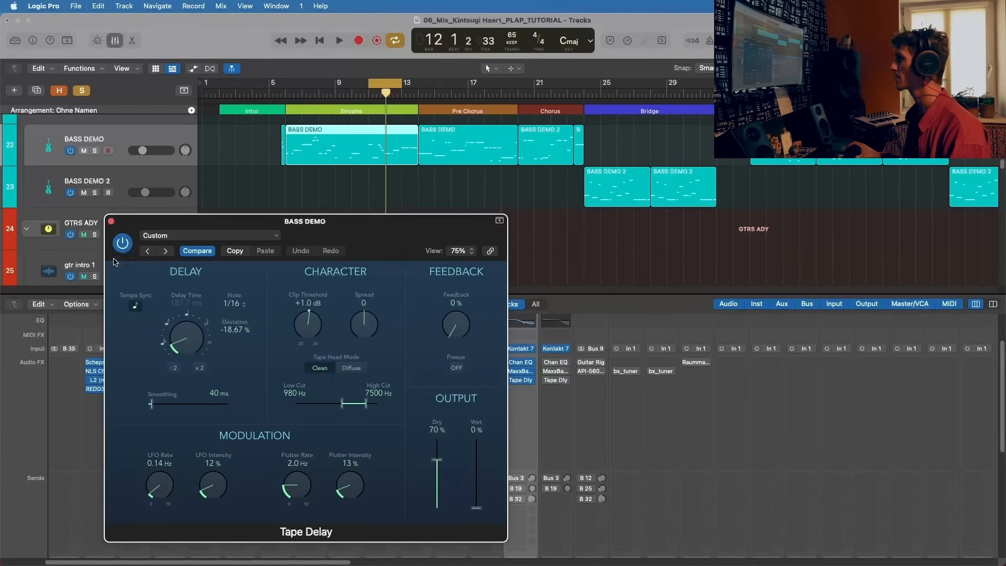
left_click(111, 221)
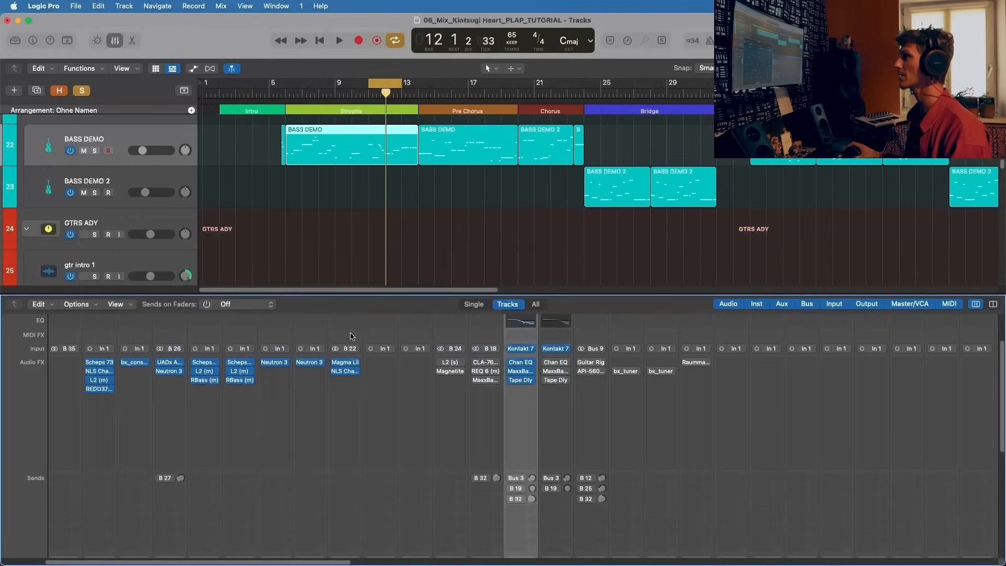
left_click(531, 381)
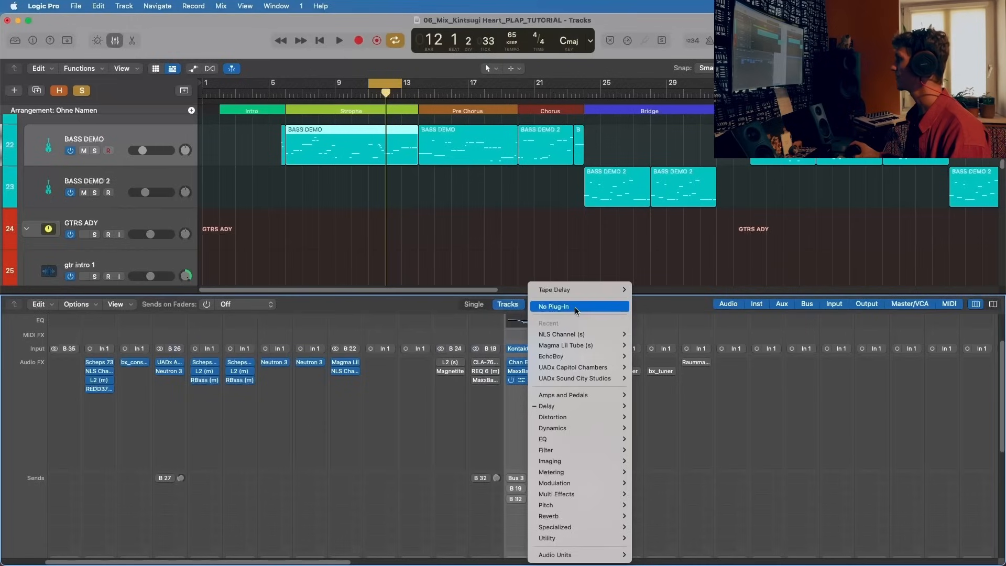
left_click(575, 308)
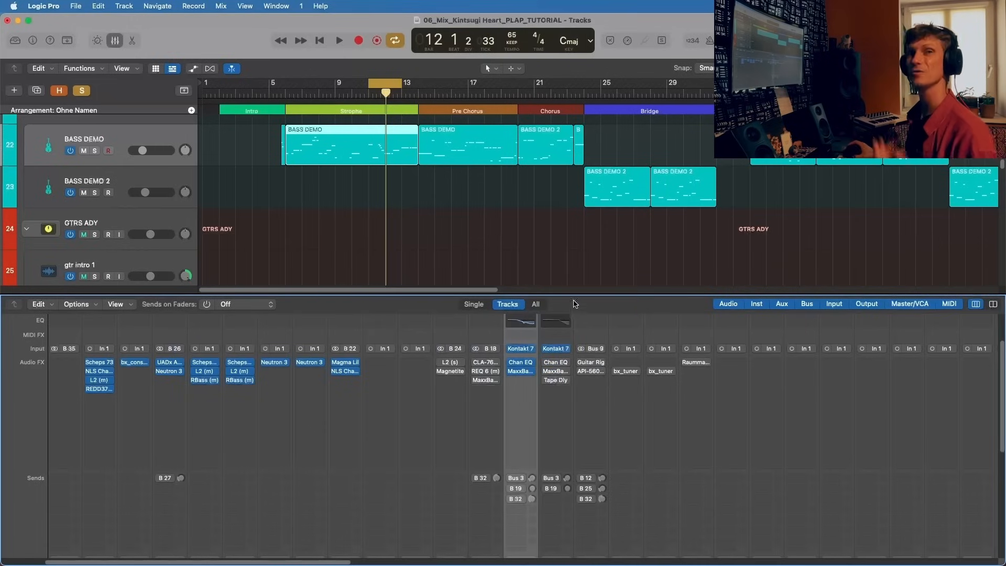
Step: Review the Channel EQ and MaxxBass settings on BASS DEMO and close both windows
left_click(520, 362)
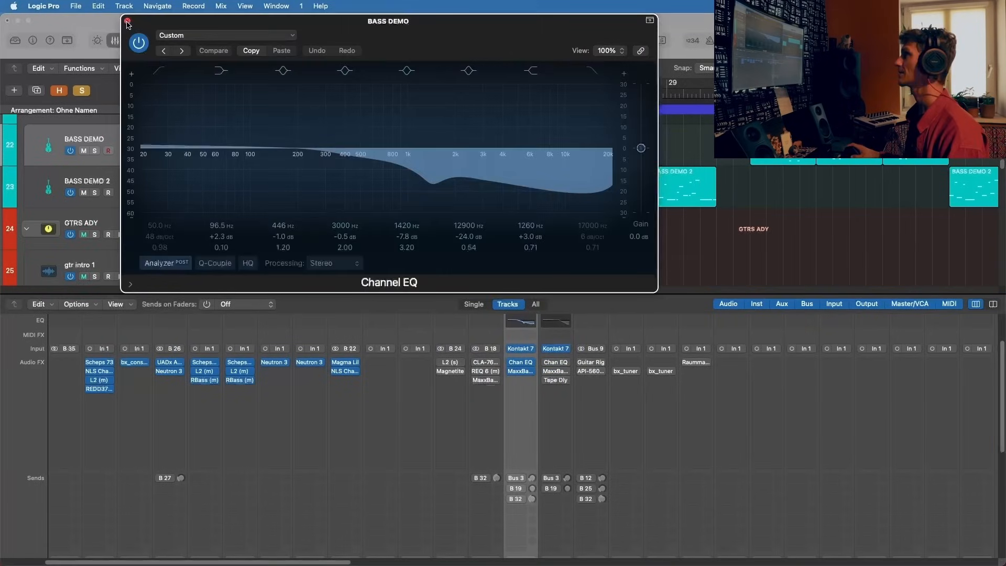
left_click(127, 22)
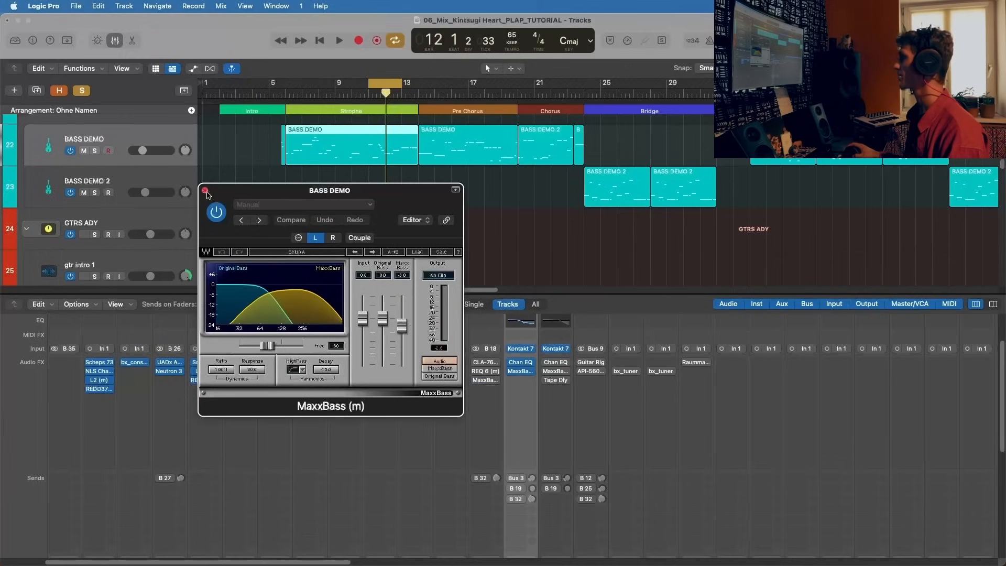
left_click(205, 190)
Step: Activate BASS DEMO's Bus 3 send to Small Room/0.4s Snare Chamber and play the bass to check that aux's level
left_click(511, 478)
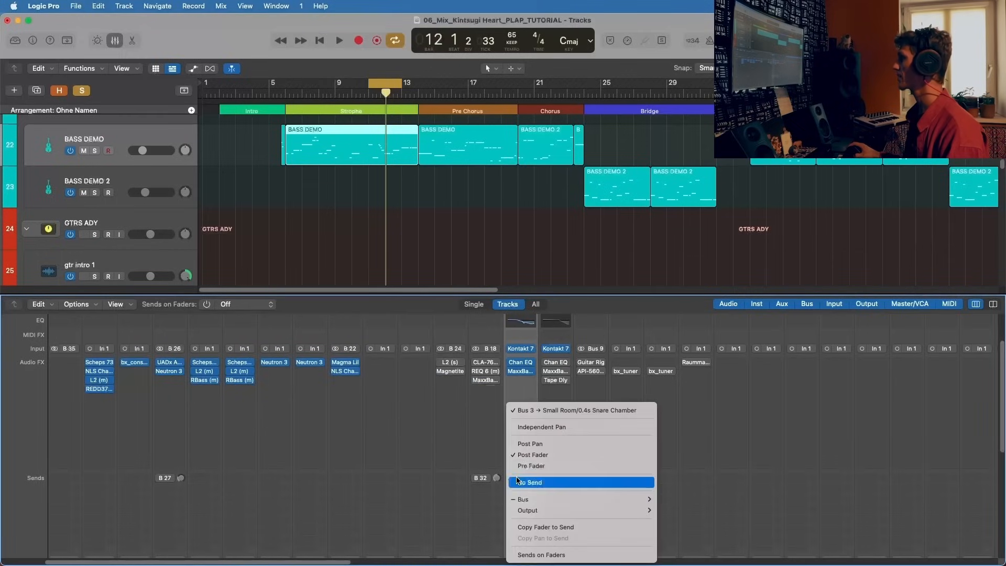
left_click(592, 413)
scroll(609, 464, "down", 5)
scroll(609, 464, "right", 5)
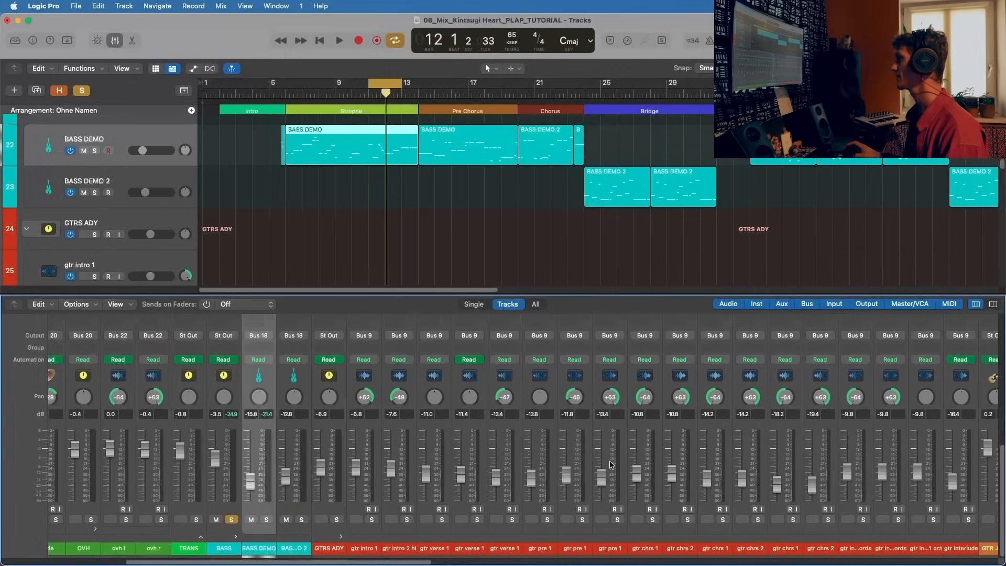
scroll(609, 464, "right", 5)
key("space")
scroll(609, 464, "right", 10)
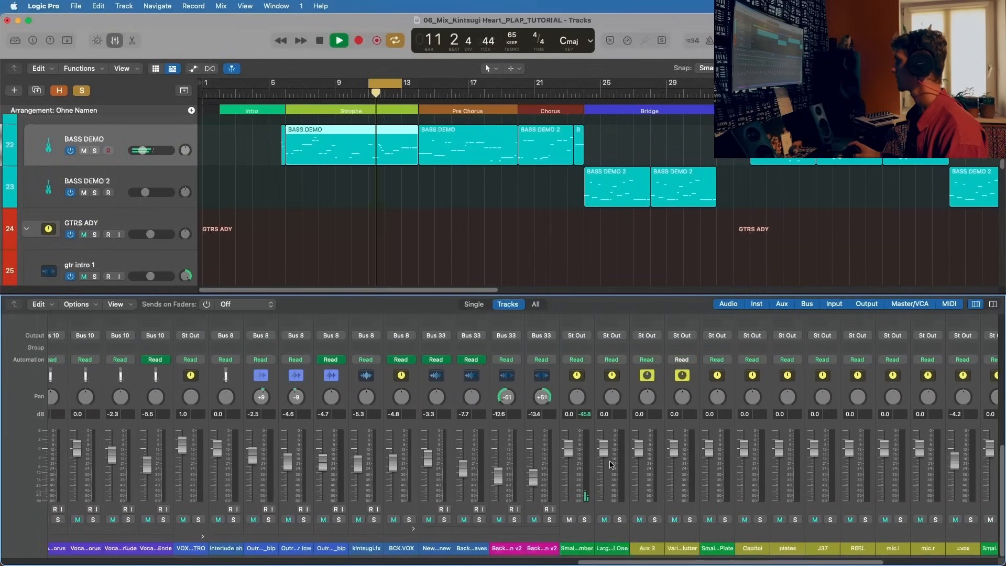
Step: Select the Small Room/0.4s Snare Chamber aux, examine its Chorus settings and level, and stop playback
left_click(585, 489)
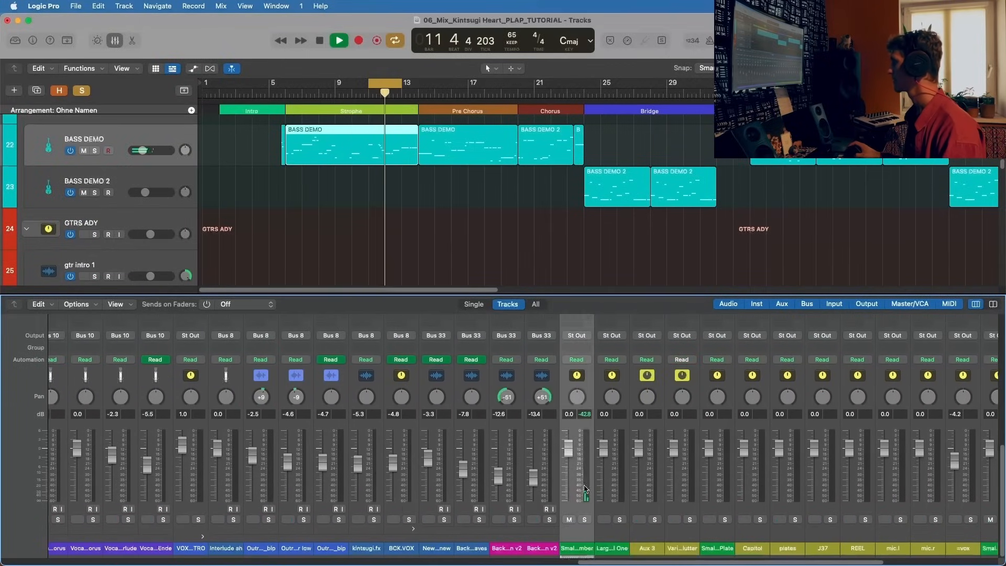
scroll(585, 489, "up", 5)
left_click(576, 417)
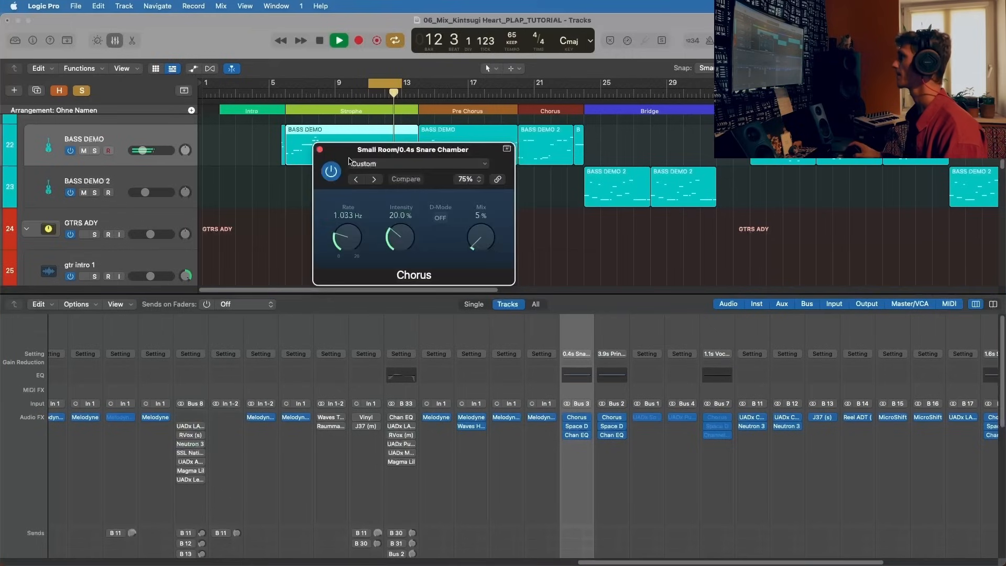
left_click(320, 150)
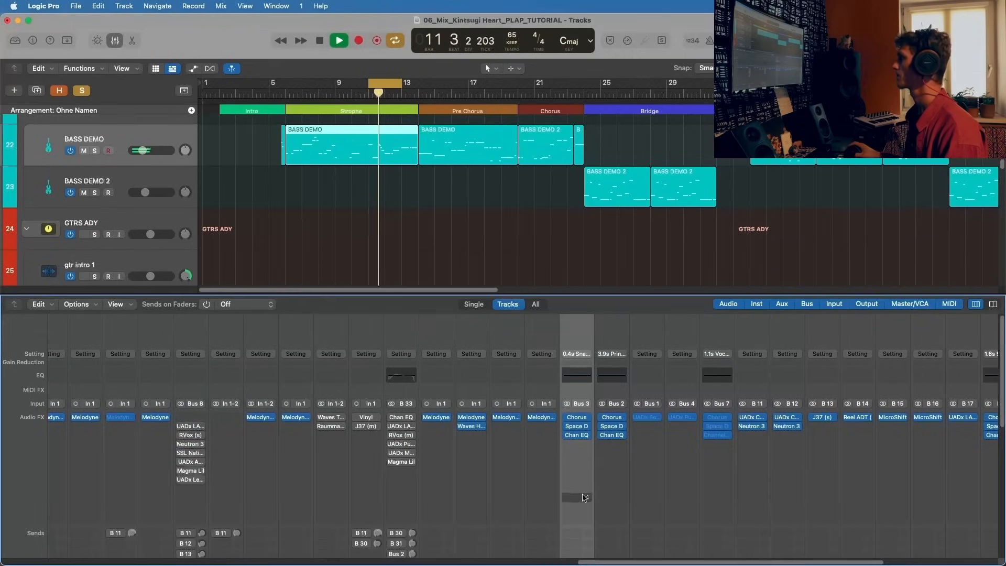
scroll(585, 498, "down", 5)
key("space")
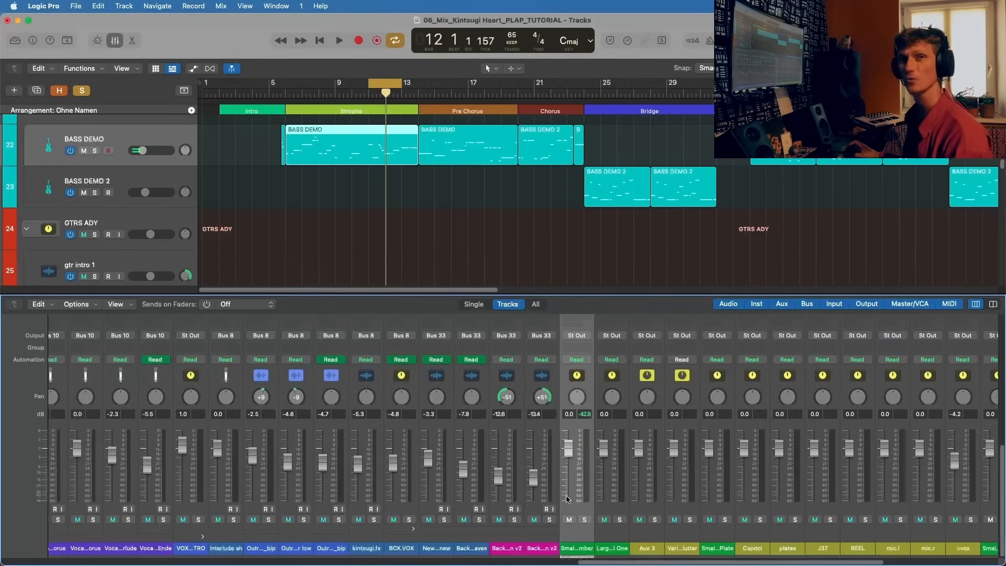
Step: Return to BASS DEMO's sends and activate the Bus 19 send to Small Hall/1.6s Short Vocal Hall
scroll(567, 499, "left", 15)
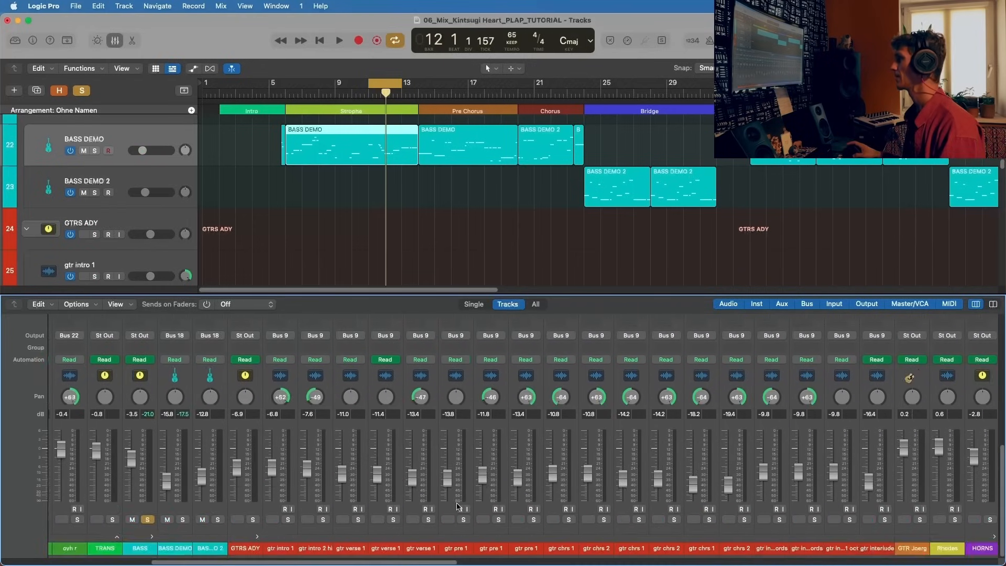
scroll(279, 395, "up", 5)
scroll(279, 395, "left", 4)
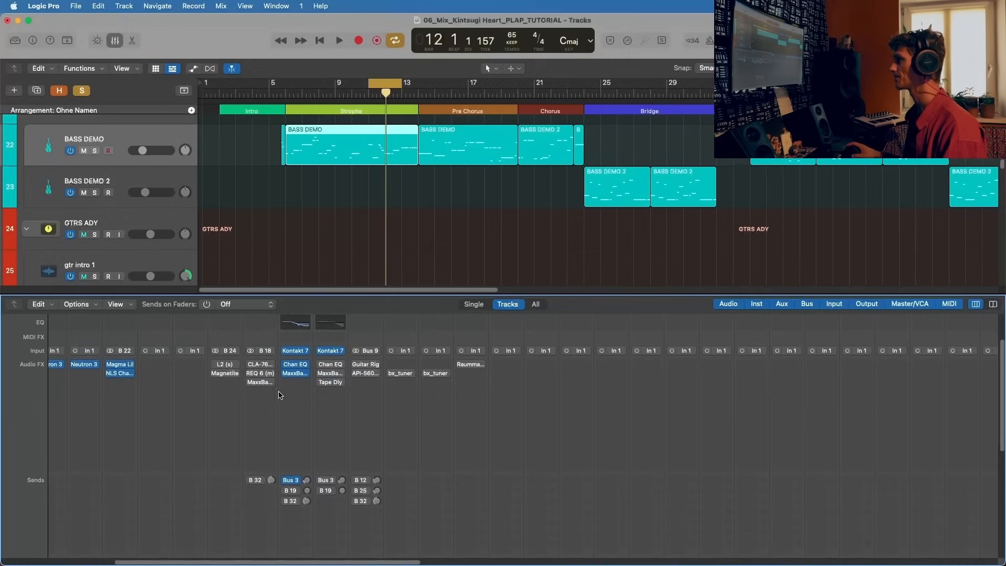
scroll(292, 427, "down", 1)
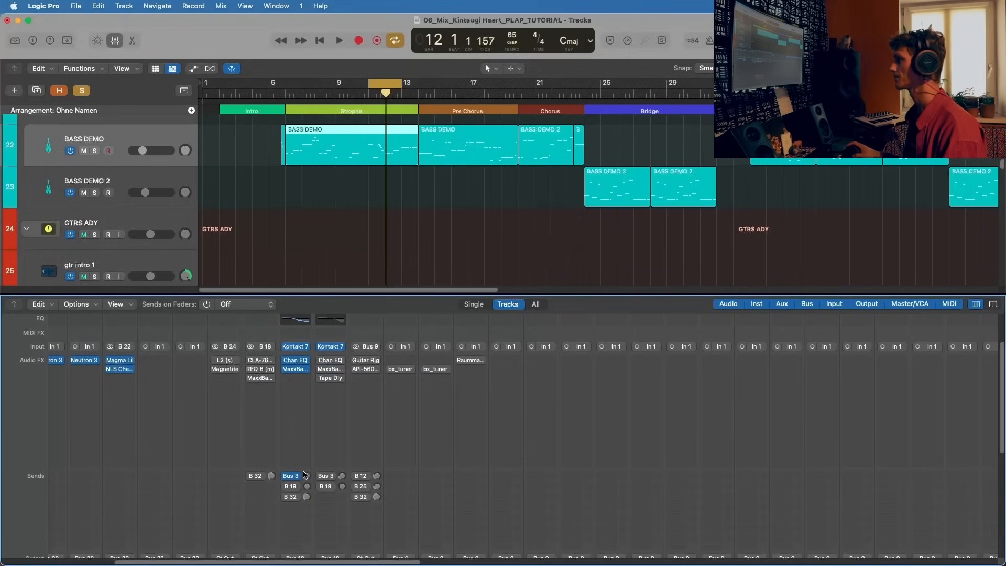
left_click(288, 491)
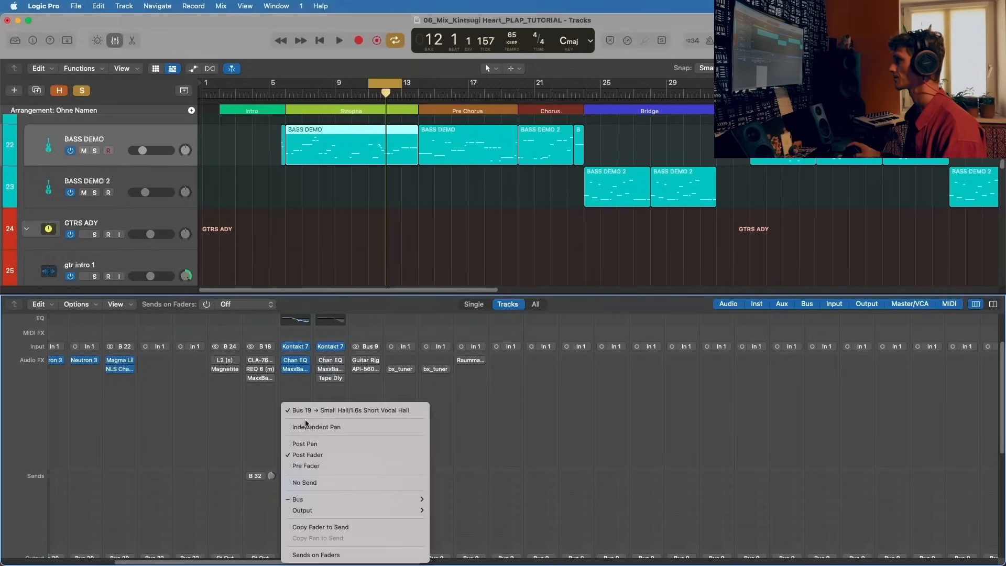
left_click(331, 414)
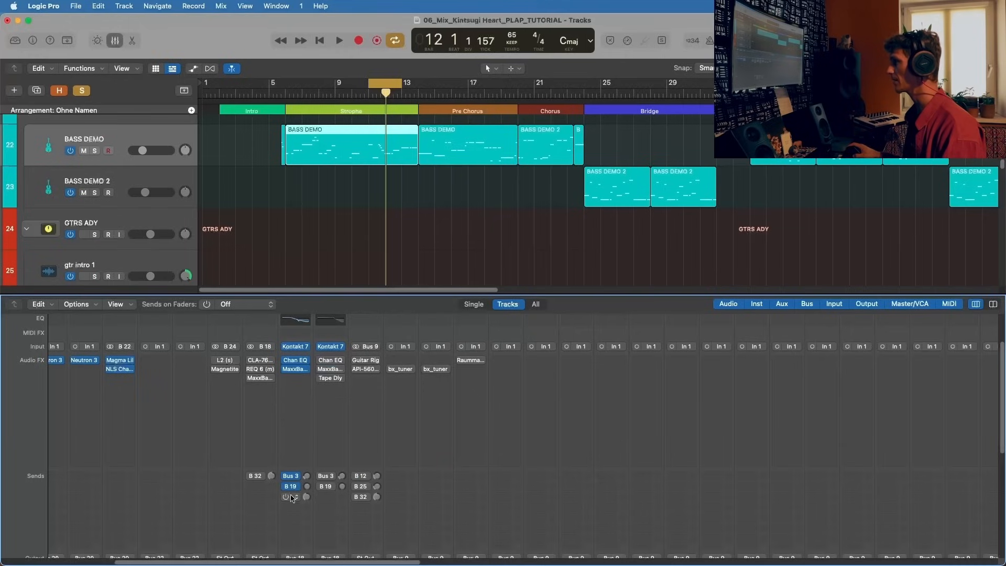
Step: Activate BASS DEMO's B 32 send and start playback of the looped bass
left_click(292, 500)
key("Escape")
key("space")
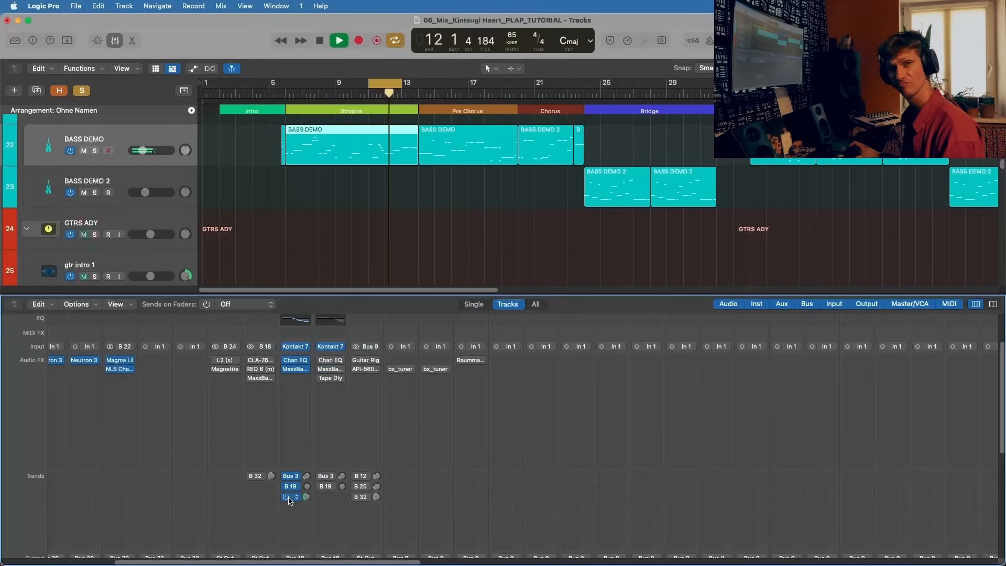
Step: Solo the drum bus alongside BASS during playback and return to the bass channels' plug-ins and sends
scroll(289, 500, "down", 10)
left_click(73, 520)
scroll(380, 451, "right", 1)
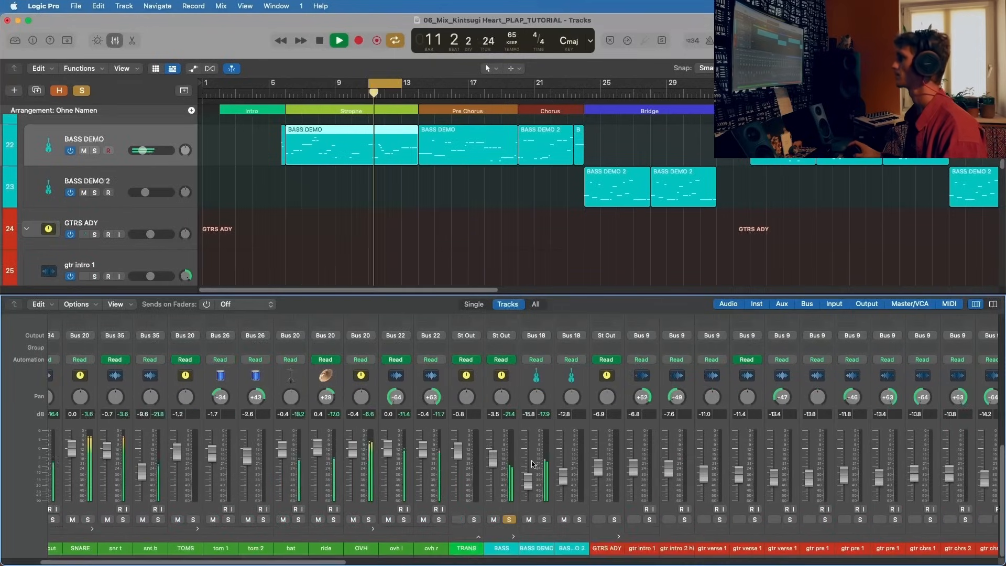
scroll(505, 432, "up", 10)
scroll(506, 430, "right", 1)
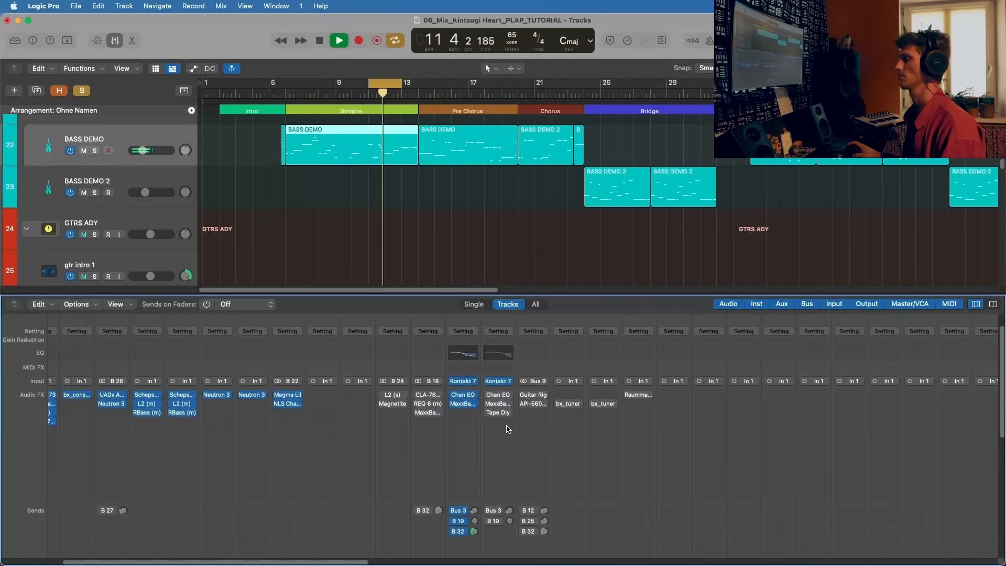
Step: Examine the drum and bass channels' levels, plug-ins and sends while both play together
scroll(471, 428, "down", 10)
scroll(464, 427, "right", 2)
scroll(464, 427, "down", 3)
scroll(465, 426, "up", 8)
scroll(464, 426, "left", 2)
scroll(464, 425, "left", 2)
scroll(463, 423, "up", 4)
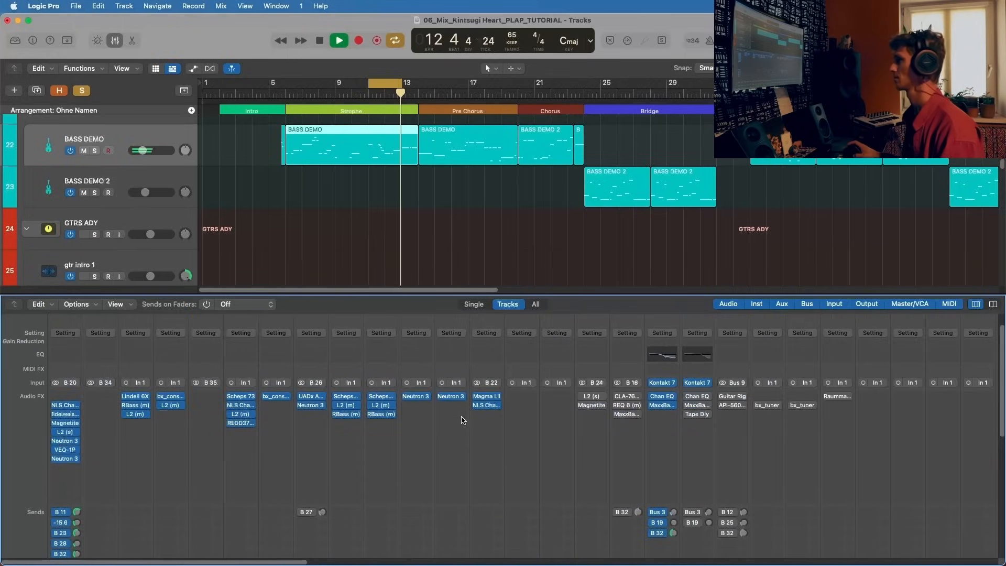
scroll(462, 420, "down", 6)
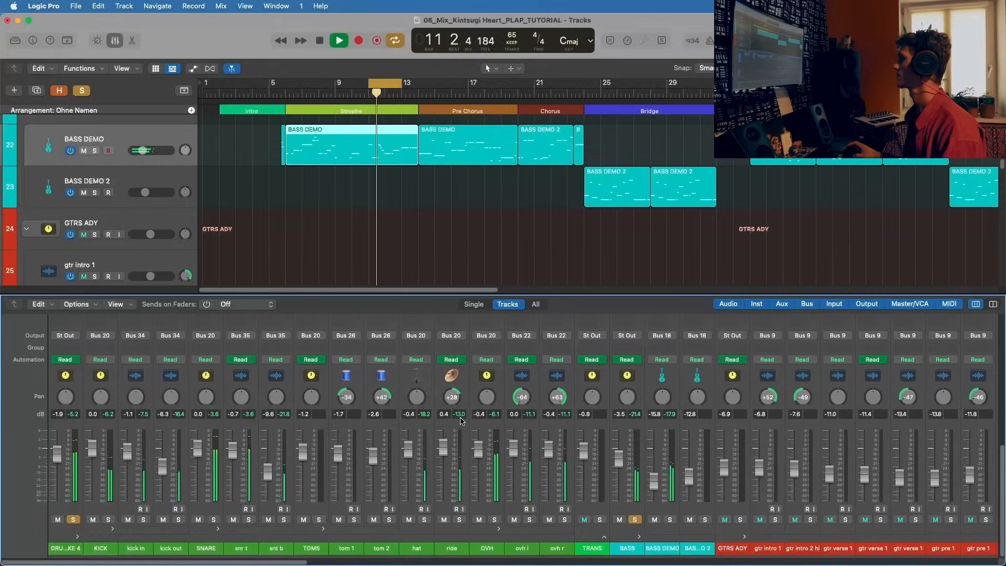
scroll(652, 486, "up", 6)
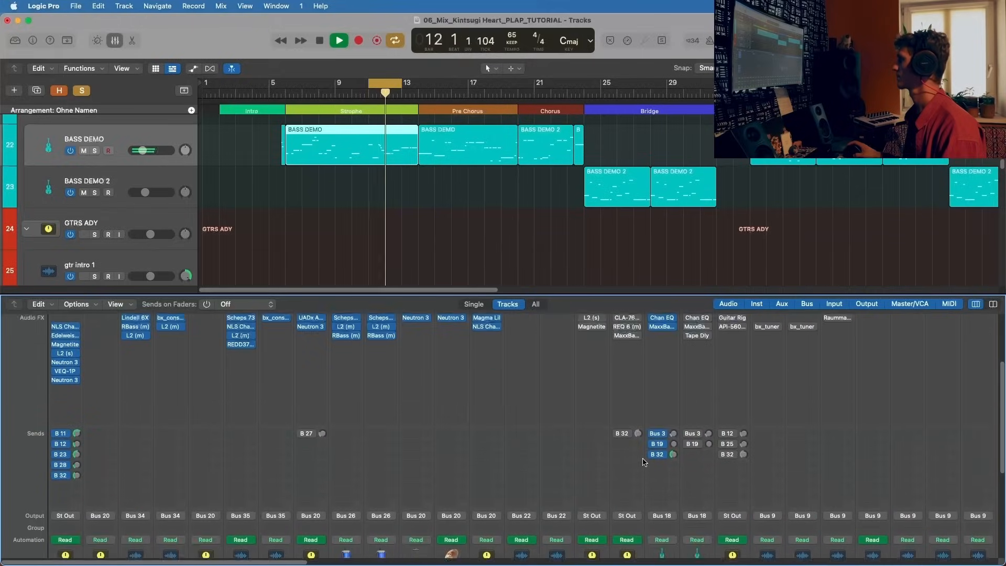
Step: Activate the CLA-76 compressor on the BASS bus and display its settings while the loop plays
key("space")
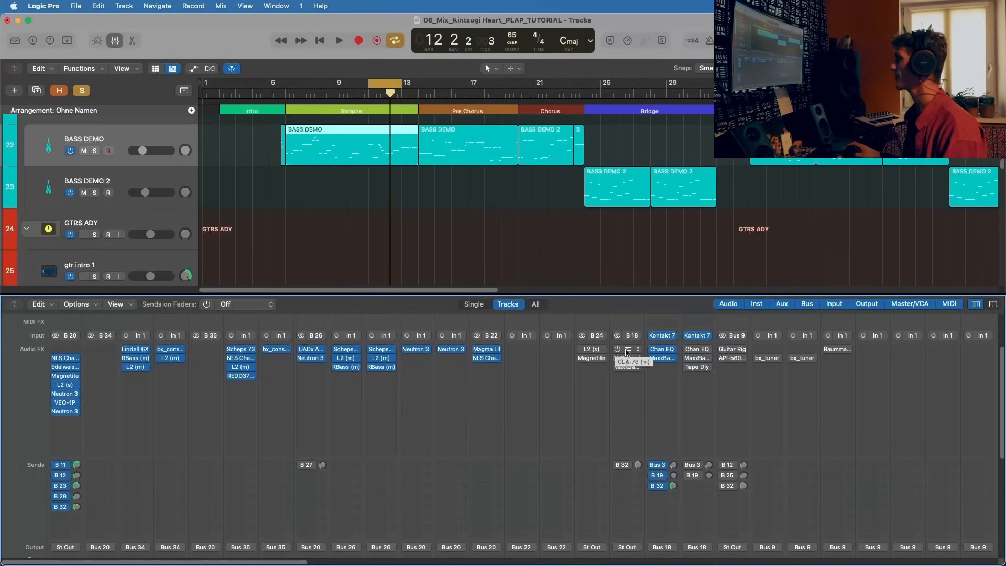
scroll(366, 427, "down", 6)
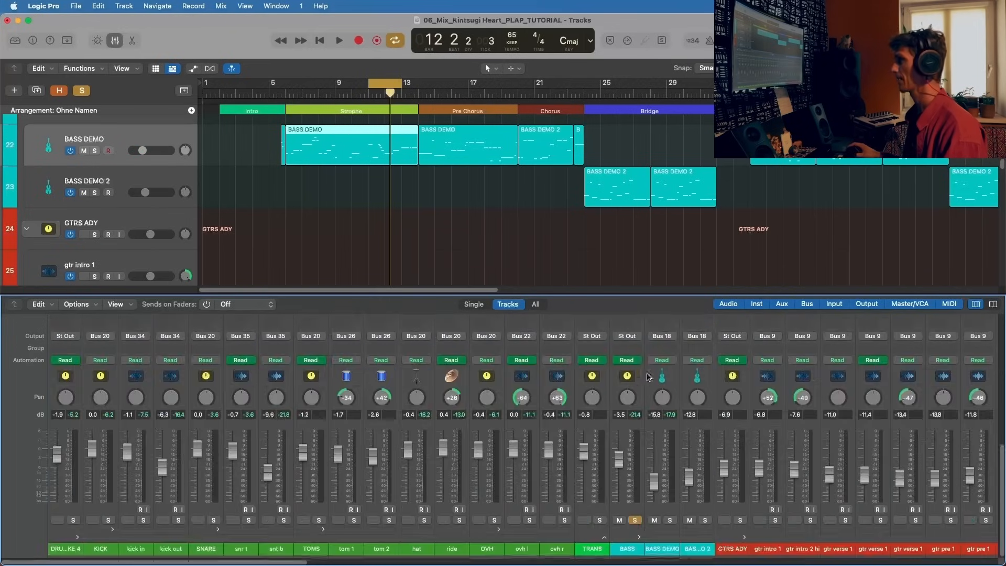
scroll(649, 376, "up", 6)
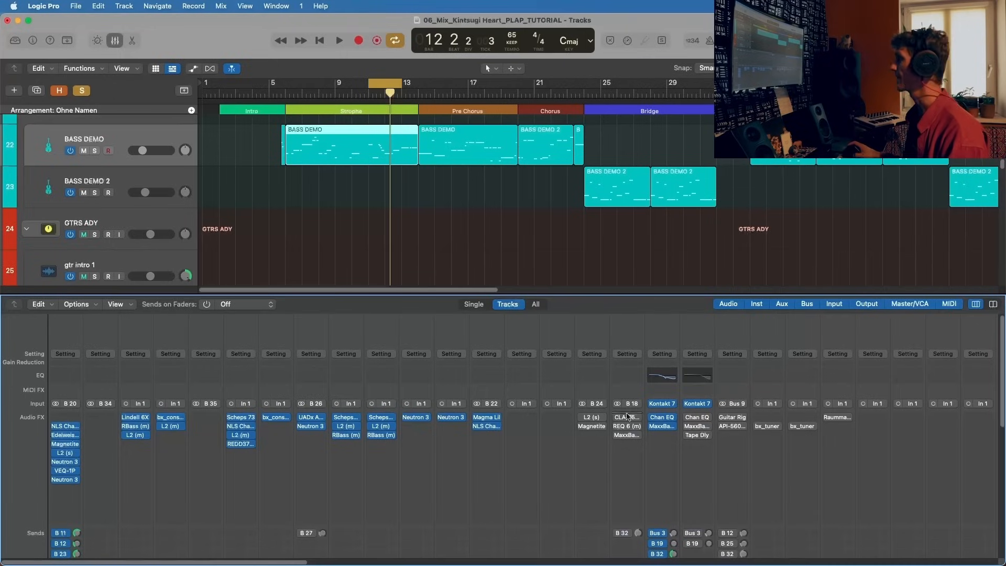
key("space")
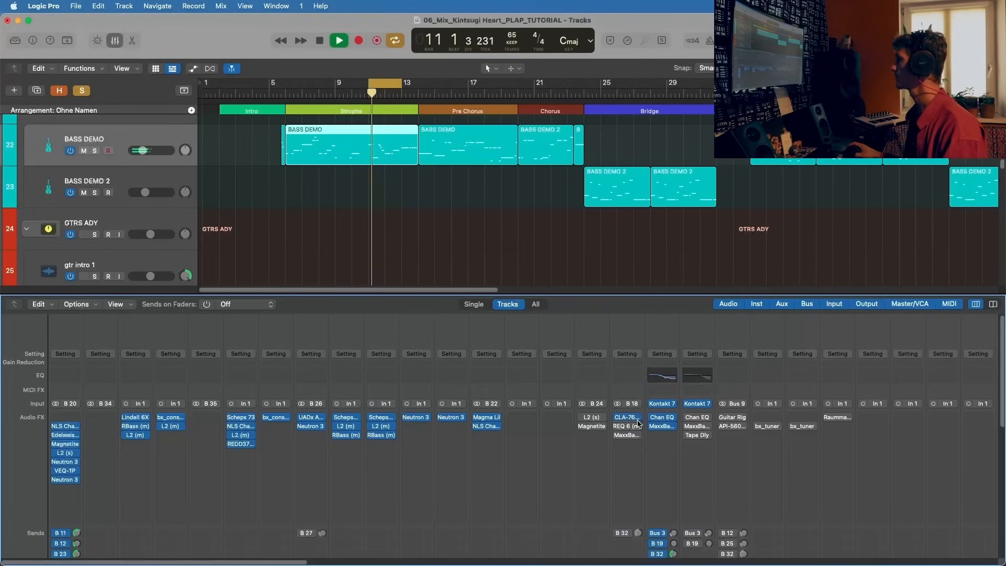
left_click(633, 417)
left_click_drag(568, 158, 338, 122)
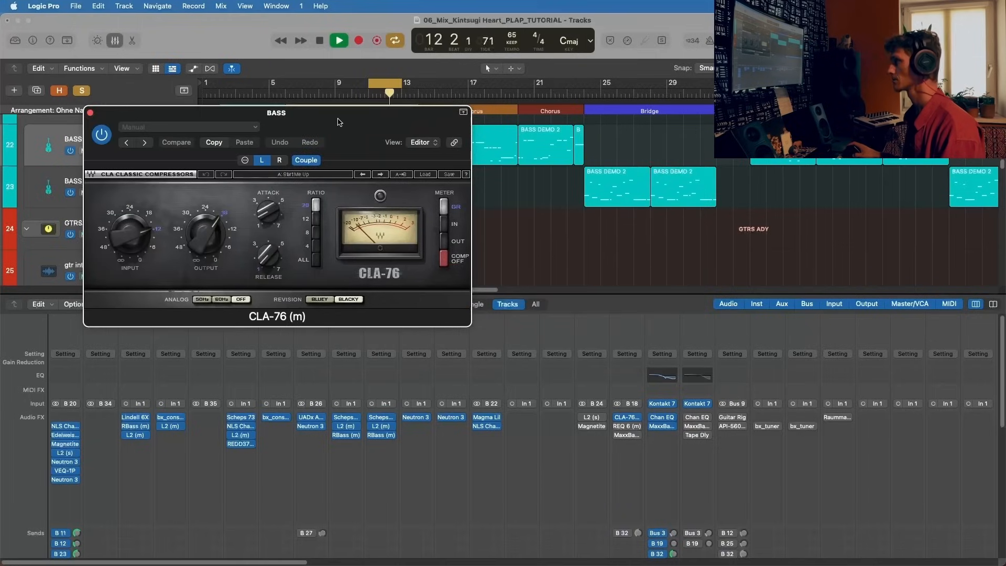
Step: Examine the CLA-76's release setting and compare the looped BASS with the compressor bypassed and active
key("space")
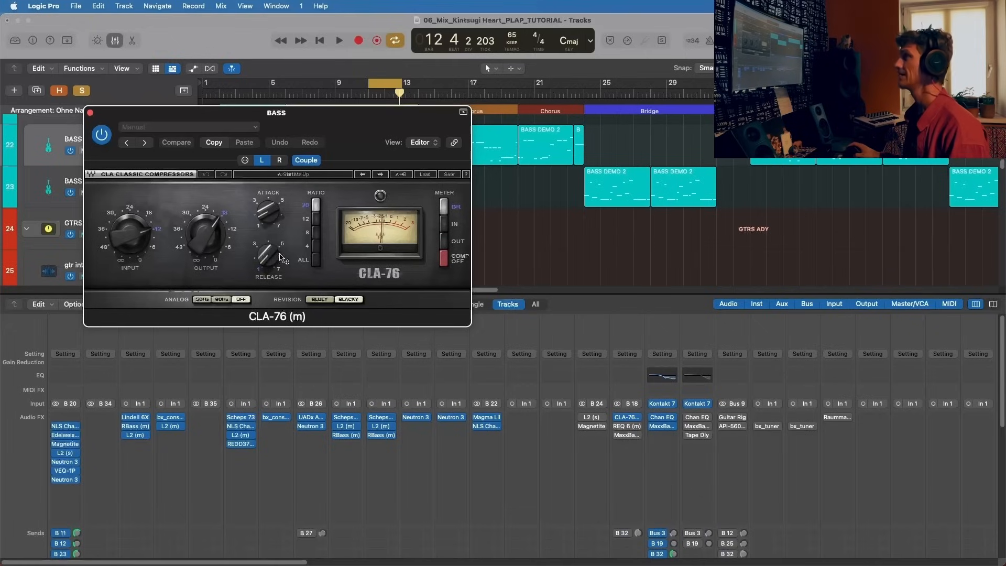
mouse_move(271, 260)
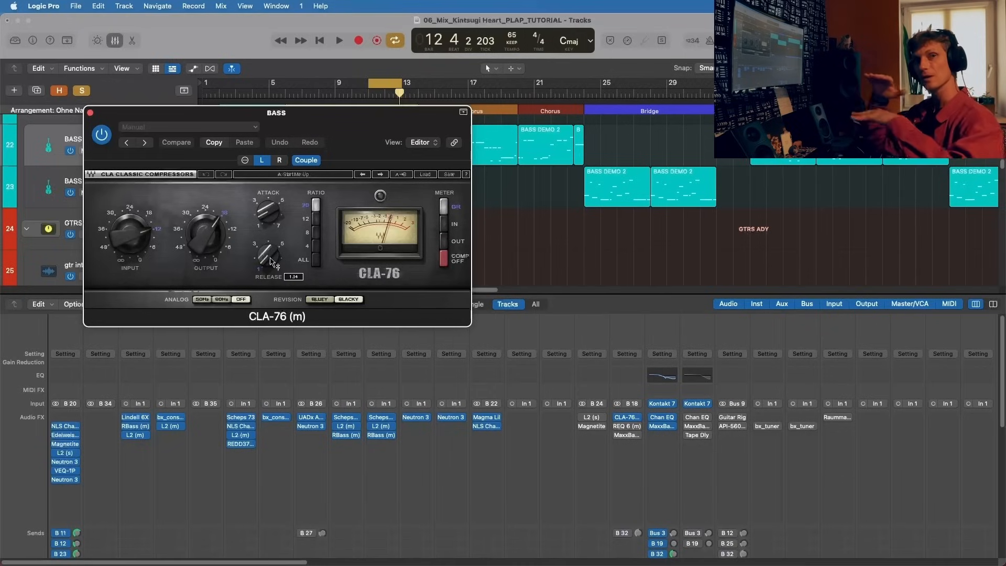
key("space")
key("space")
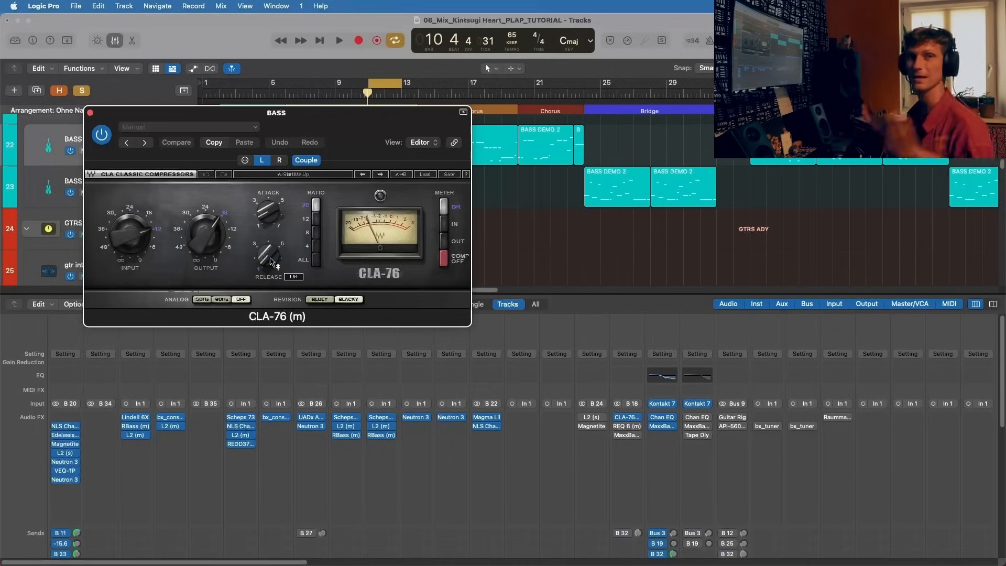
key("space")
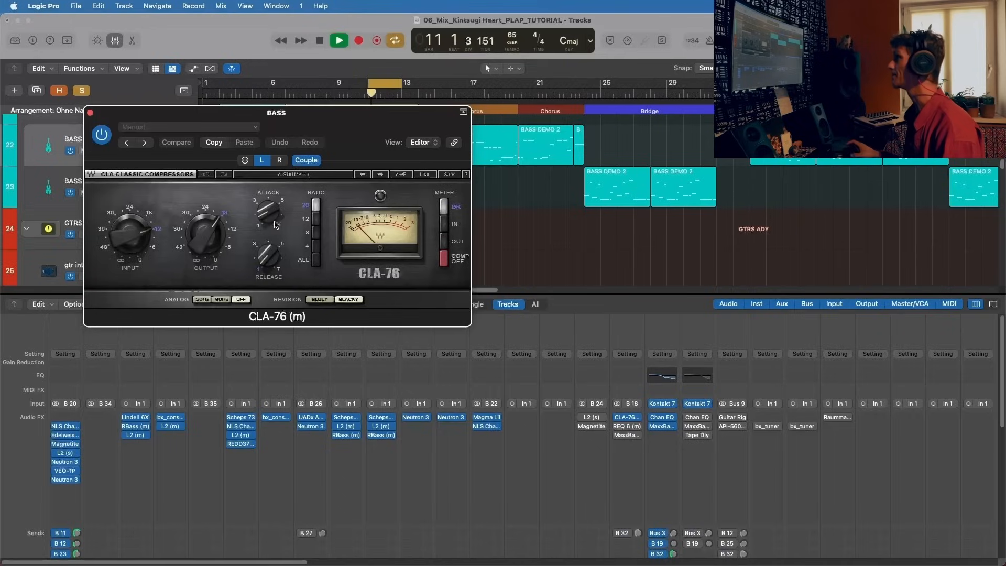
left_click(104, 137)
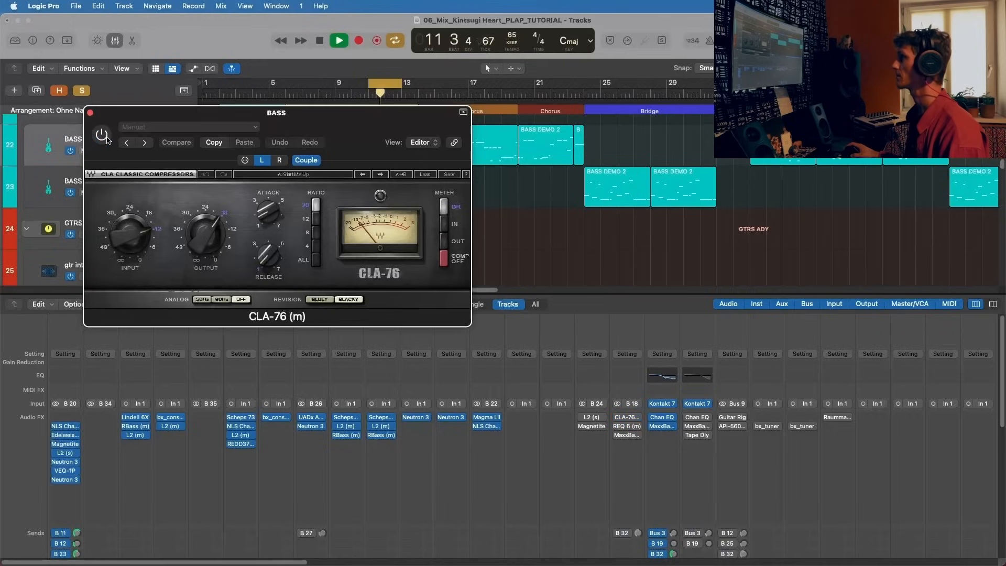
left_click(105, 137)
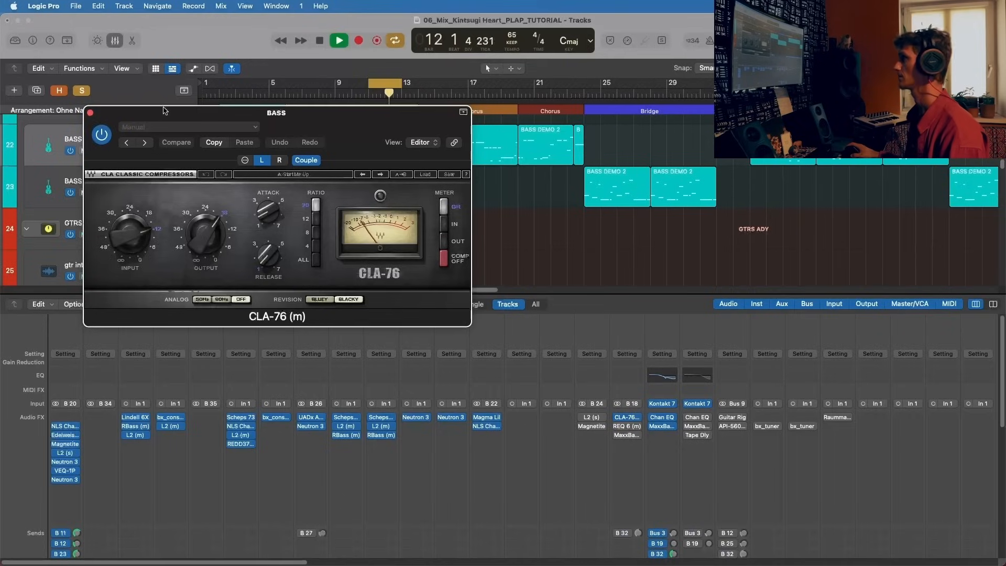
left_click_drag(164, 110, 166, 104)
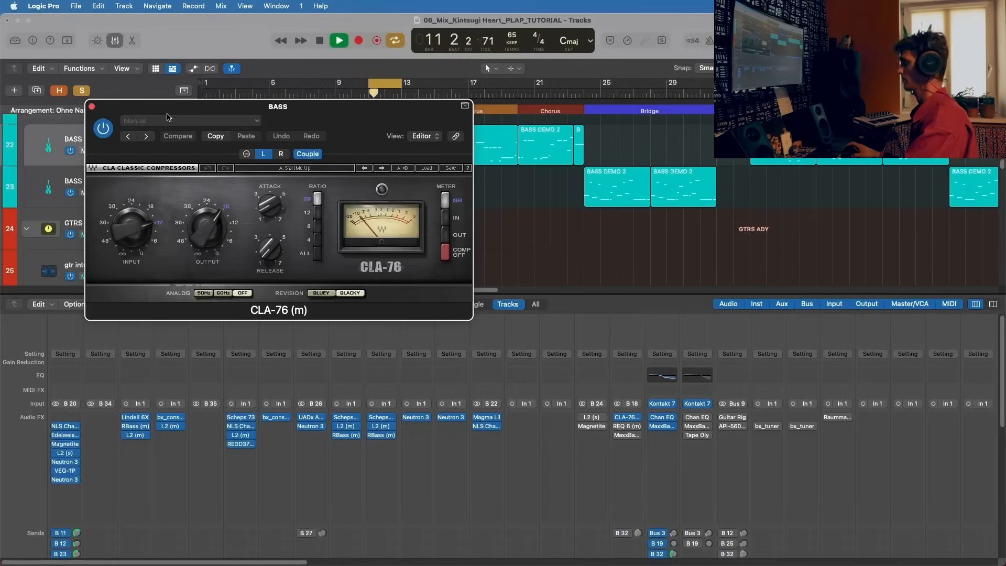
key("space")
left_click(104, 129)
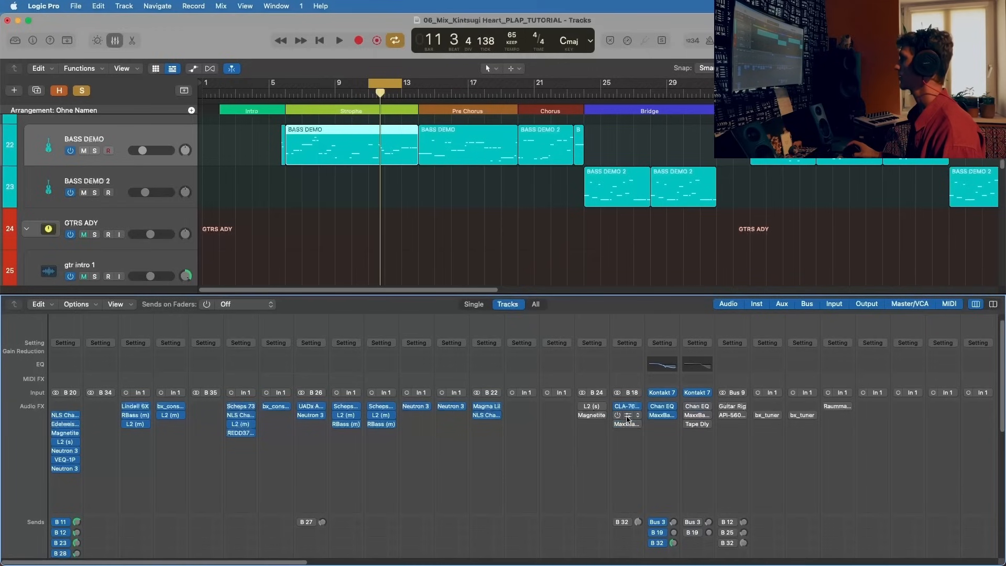
Step: Display the REQ 6 equalizer on the BASS bus and activate it during loop playback
left_click(628, 418)
key("space")
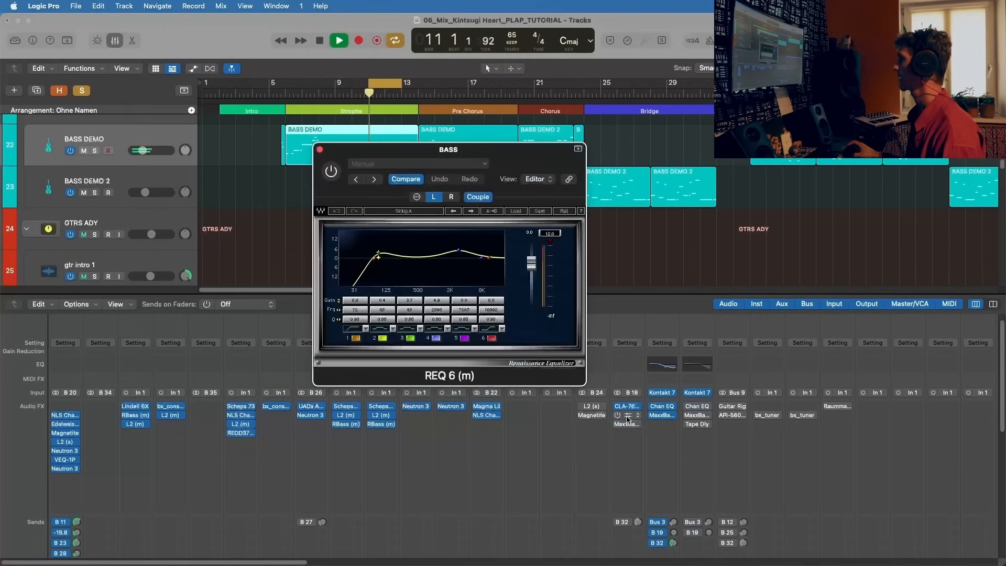
key("space")
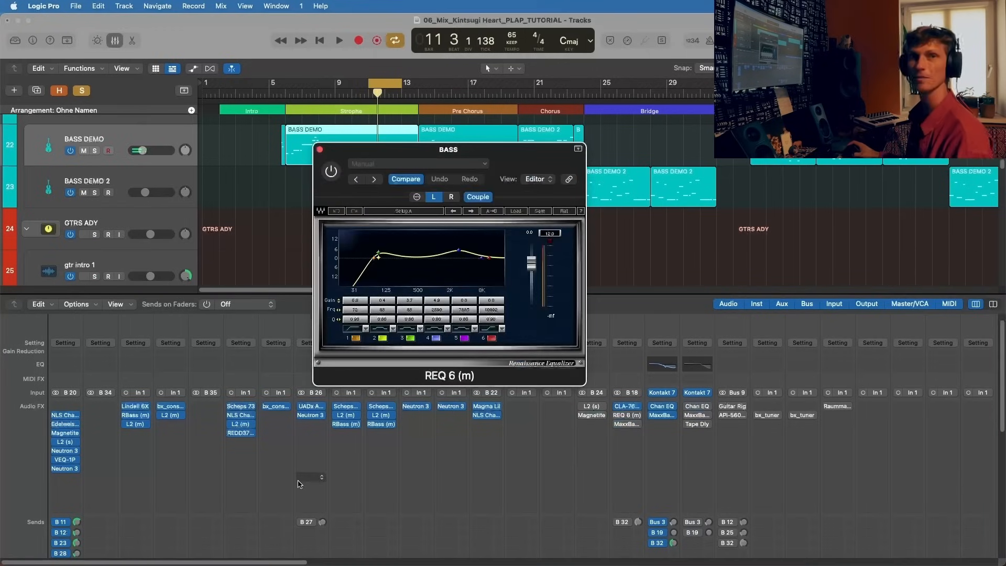
scroll(299, 478, "down", 5)
scroll(413, 473, "up", 5)
key("space")
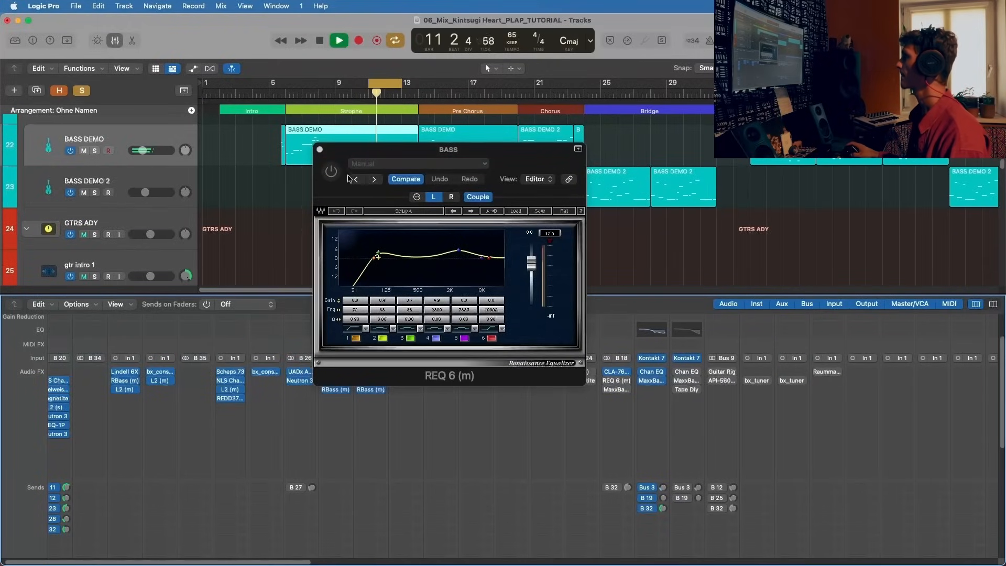
left_click_drag(345, 151, 198, 116)
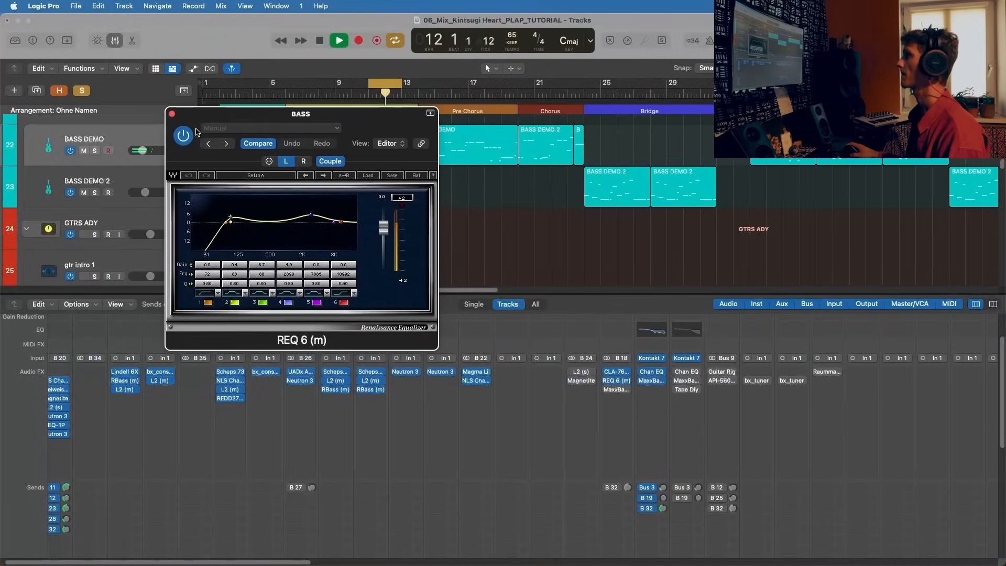
Step: Pause to check the gain of REQ 6's band 4 on BASS and resume the loop
key("space")
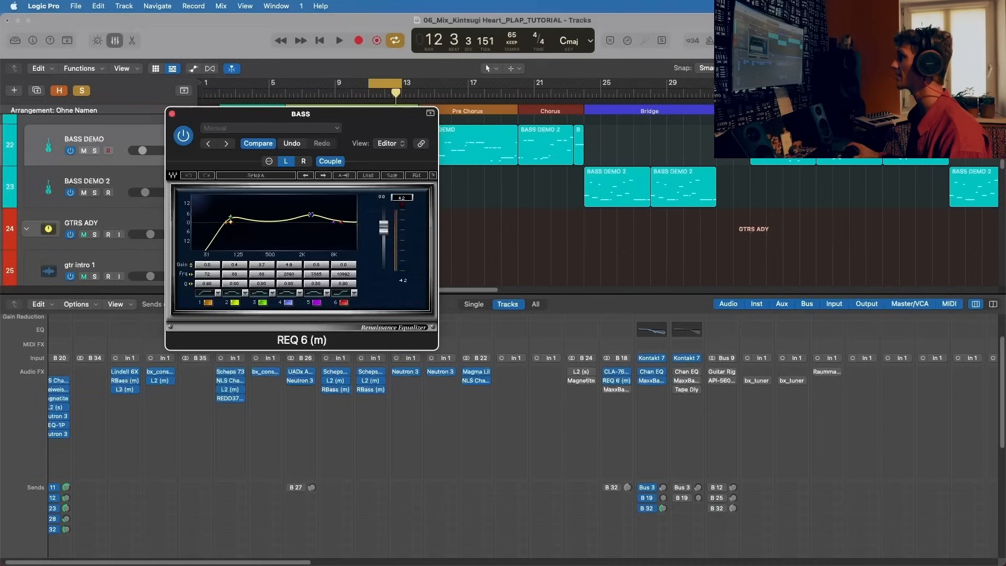
left_click(288, 264)
key("space")
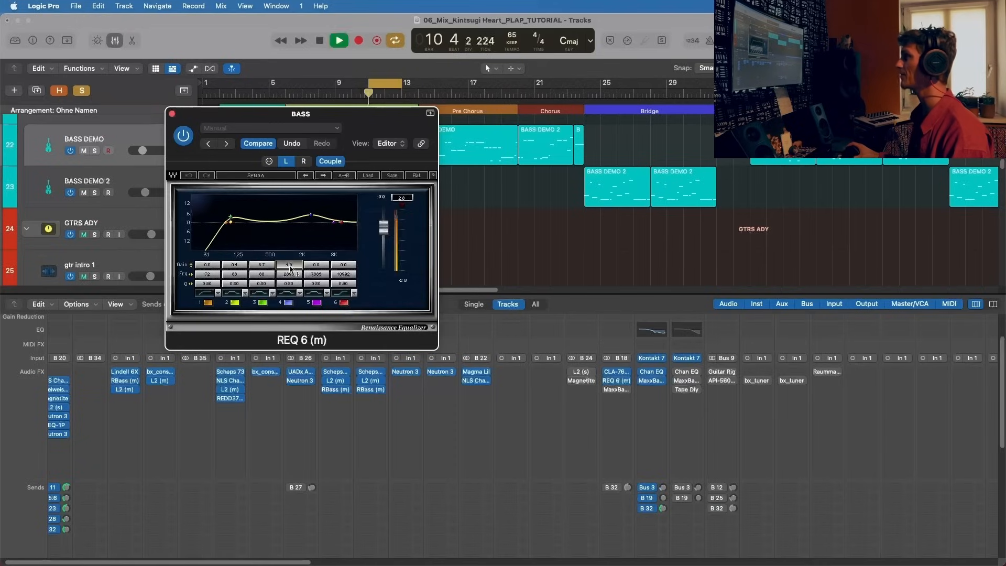
Step: Compare the looped BASS with REQ 6 bypassed and active, finishing with it active and its window closed
left_click_drag(198, 119, 547, 122)
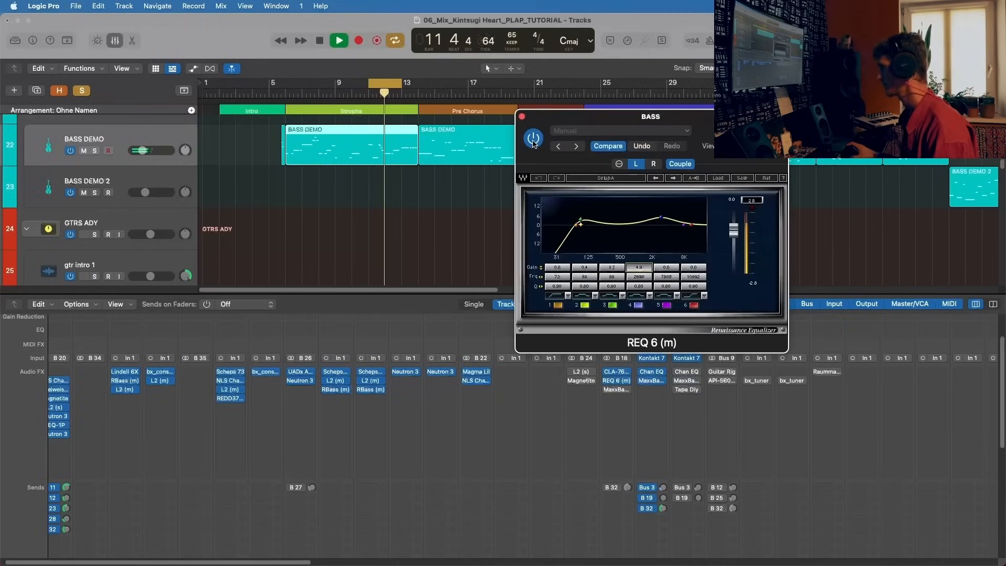
left_click(533, 139)
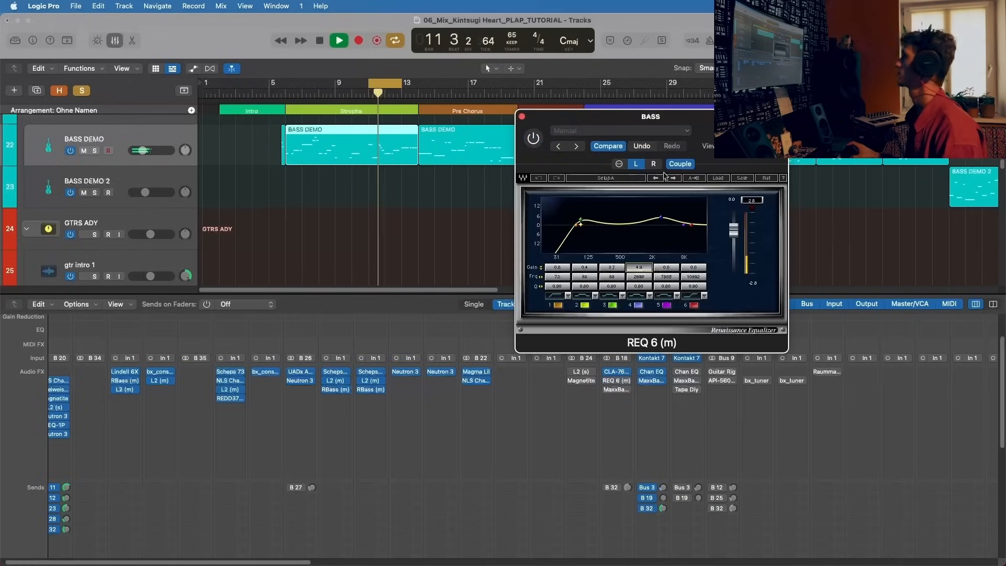
left_click(533, 142)
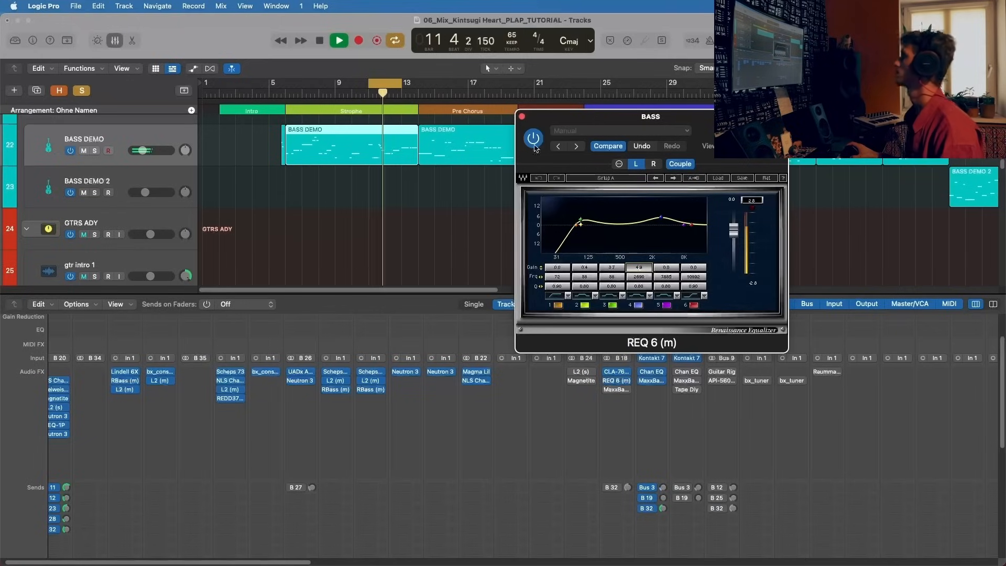
left_click(676, 164)
left_click(676, 164)
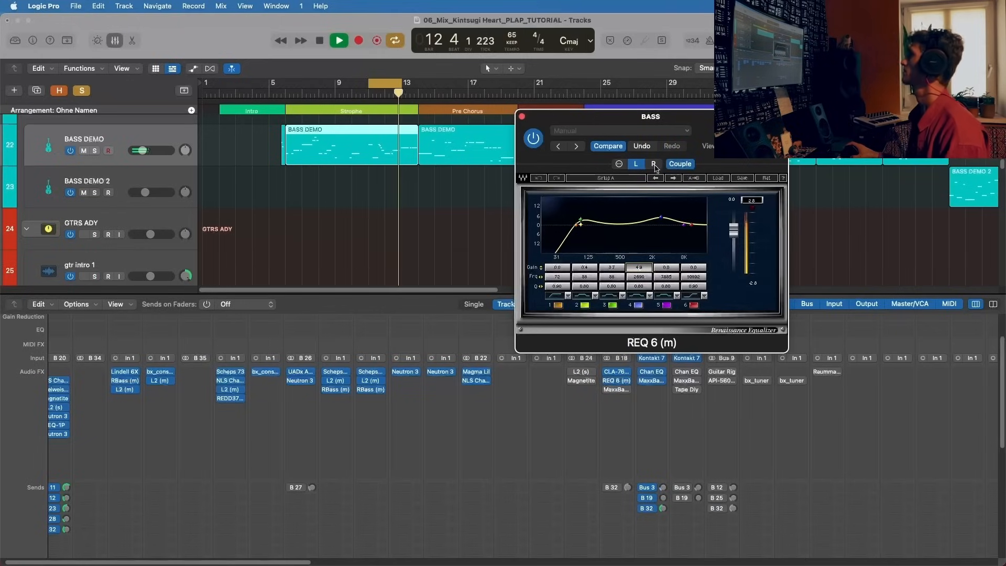
left_click(522, 116)
Step: Activate MaxxBass on the BASS bus and review its settings while the loop plays
key("space")
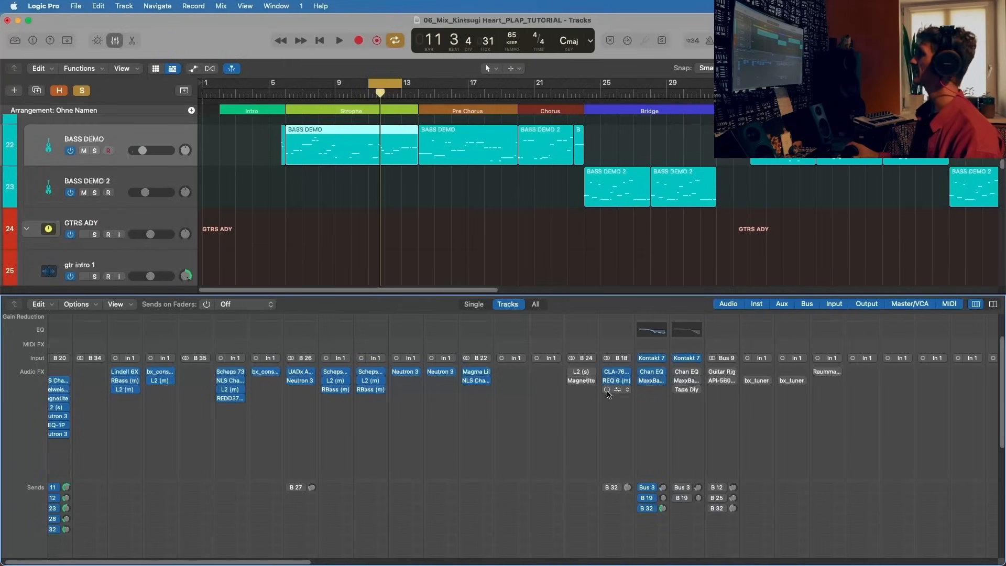
left_click(617, 389)
key("space")
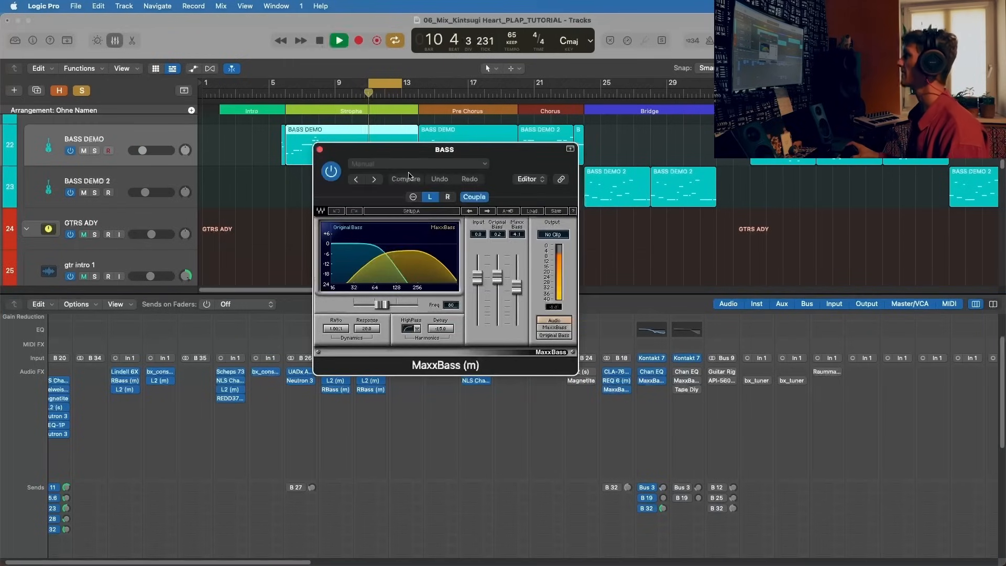
left_click_drag(406, 157, 298, 209)
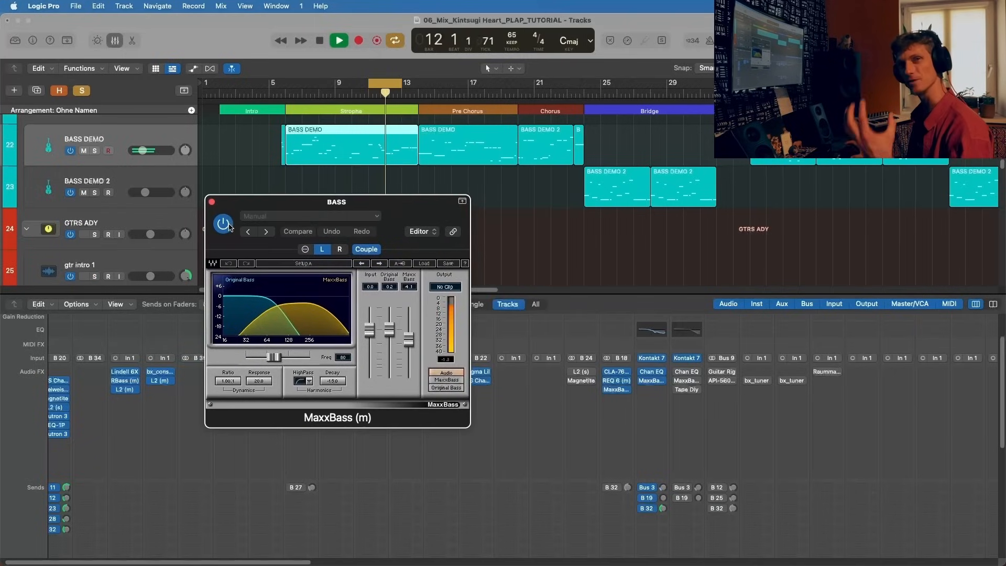
left_click(212, 203)
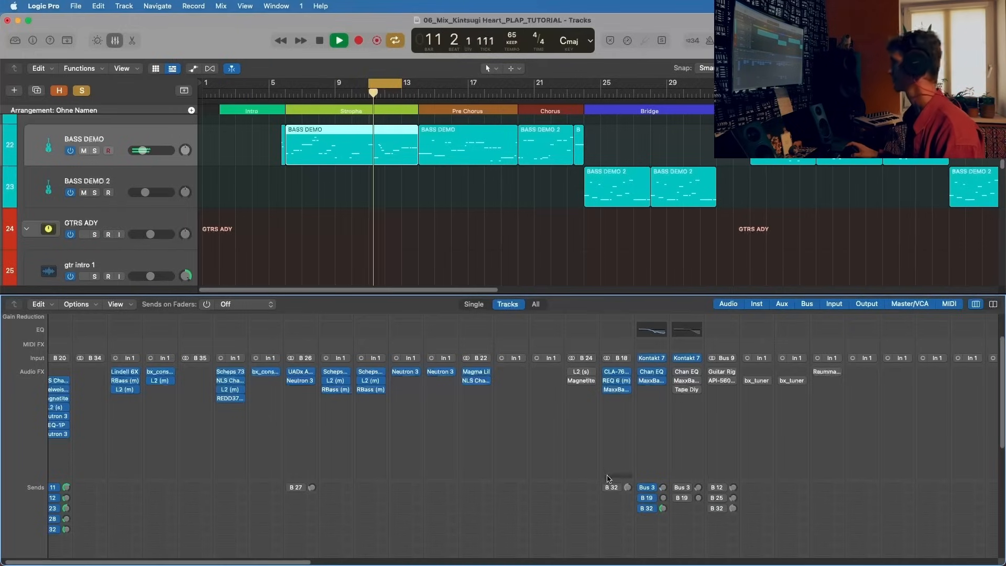
Step: Check the destination of BASS's Bus 32 send, =crush.all, and activate the send
left_click(614, 489)
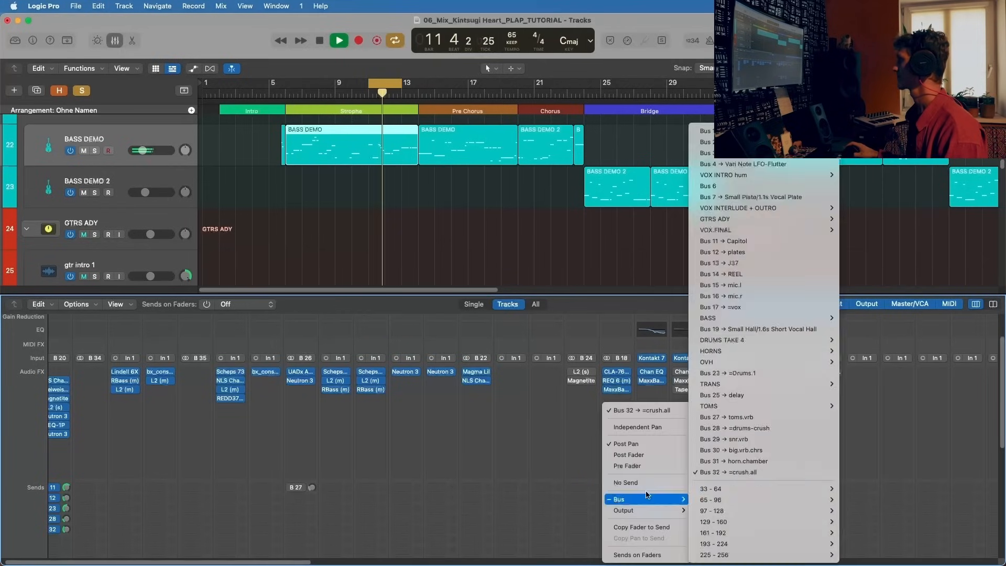
left_click(586, 418)
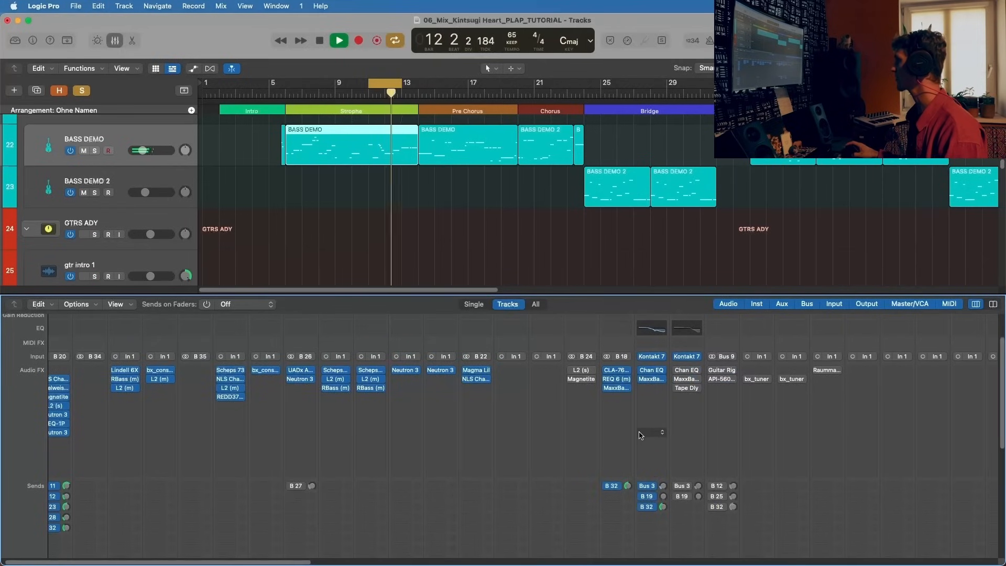
scroll(640, 435, "up", 3)
scroll(685, 447, "down", 10)
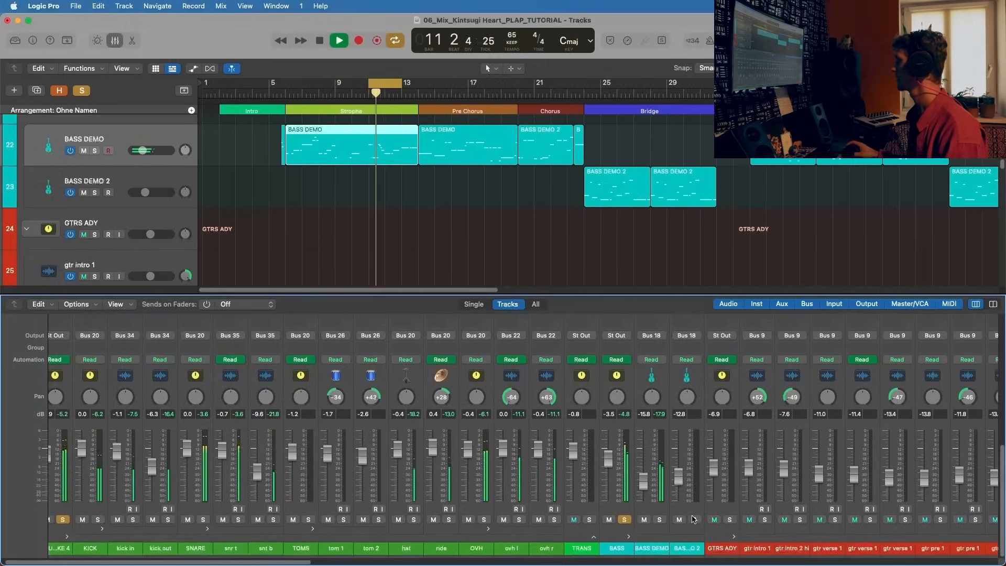
Step: Compare the loop with all the effect plug-ins on BASS and BASS DEMO bypassed and active, finishing with them all active
scroll(692, 524, "up", 10)
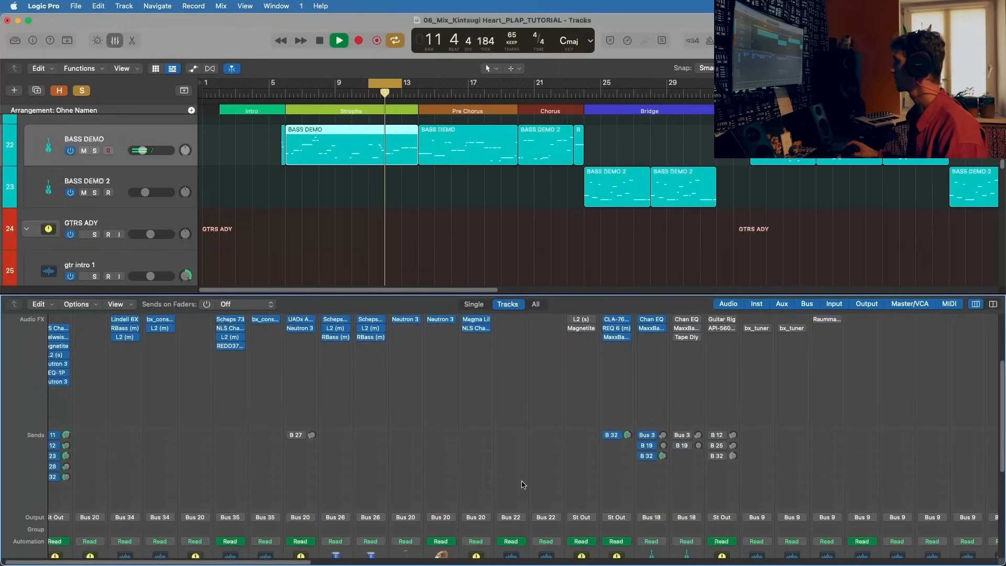
scroll(621, 468, "up", 2)
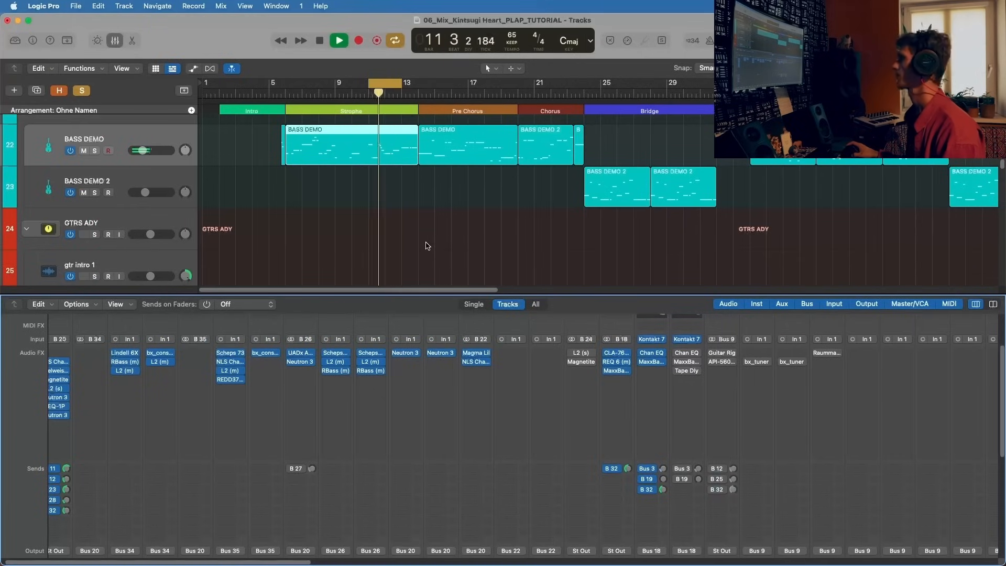
scroll(609, 369, "up", 1)
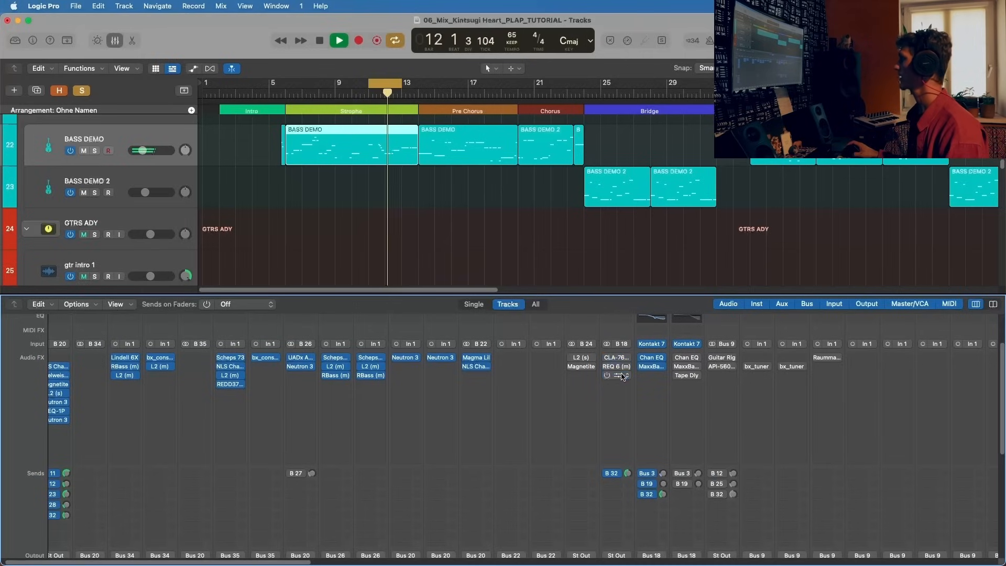
left_click(643, 357)
left_click(643, 373)
left_click(642, 373)
left_click(643, 368)
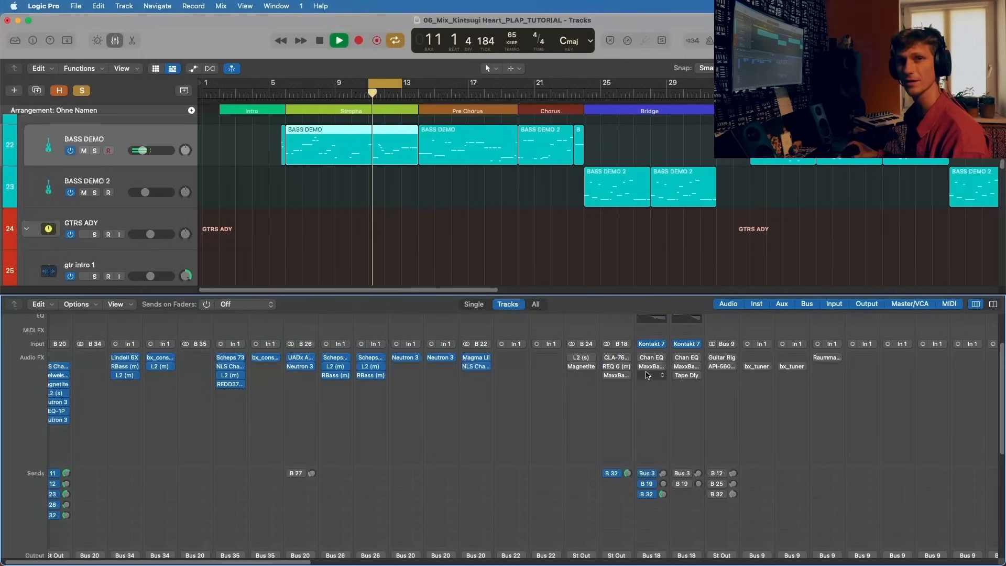
left_click(643, 367)
left_click(642, 359)
left_click(608, 358)
left_click(608, 368)
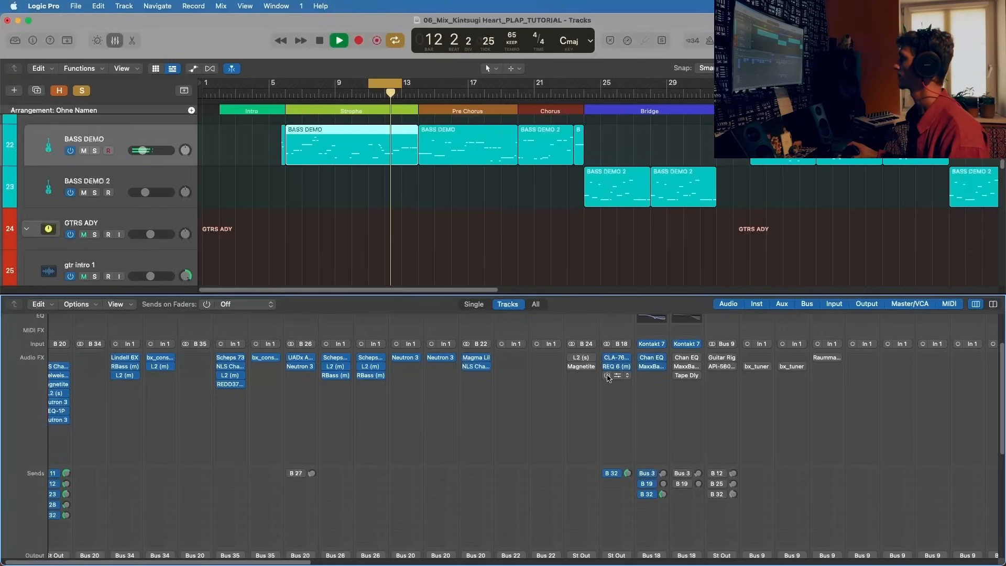
Step: Check the levels and sends of the BASS and BASS DEMO channels in the mixer and stop playback
scroll(595, 461, "down", 5)
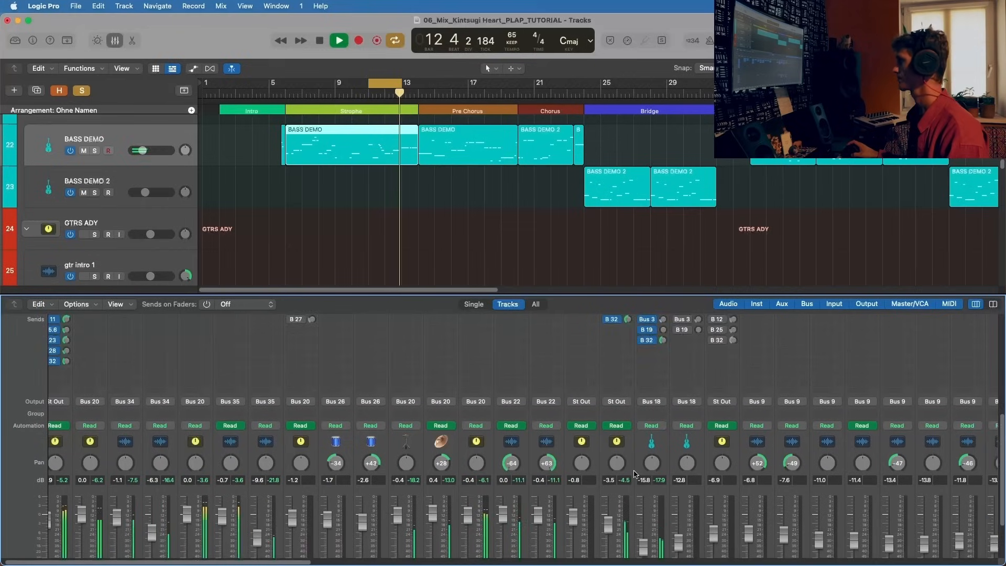
scroll(633, 474, "down", 3)
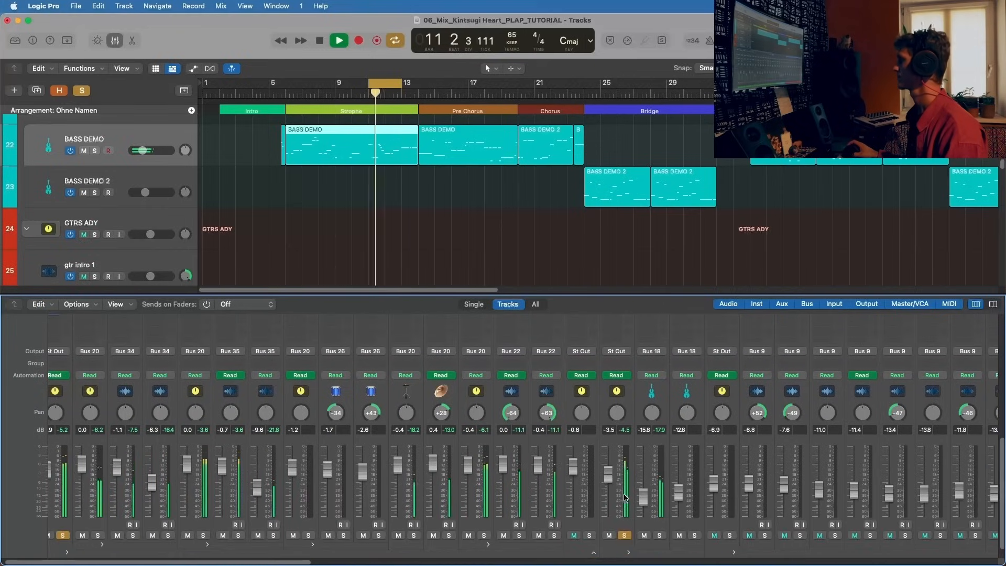
scroll(655, 487, "up", 3)
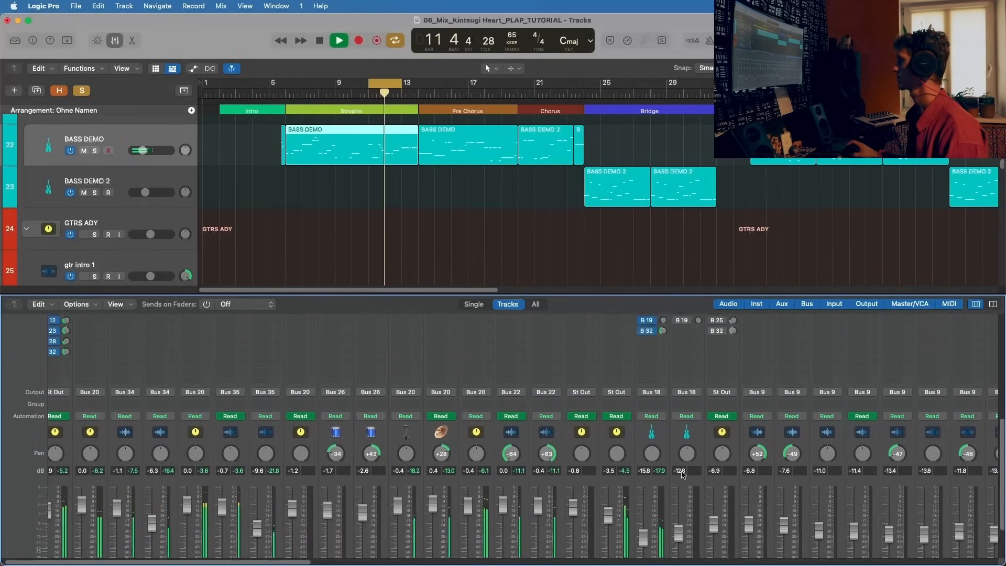
scroll(683, 474, "up", 8)
key("space")
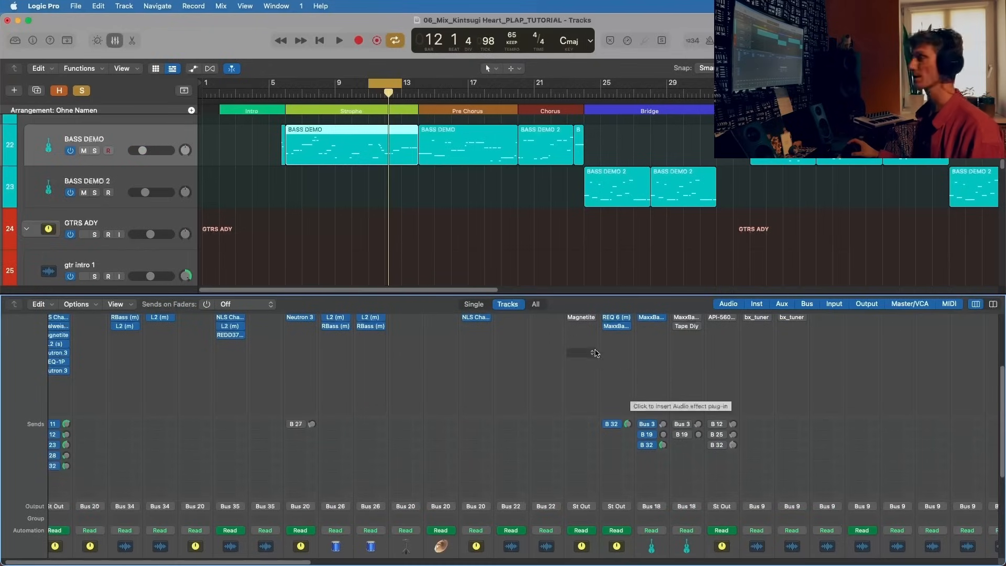
scroll(630, 394, "up", 8)
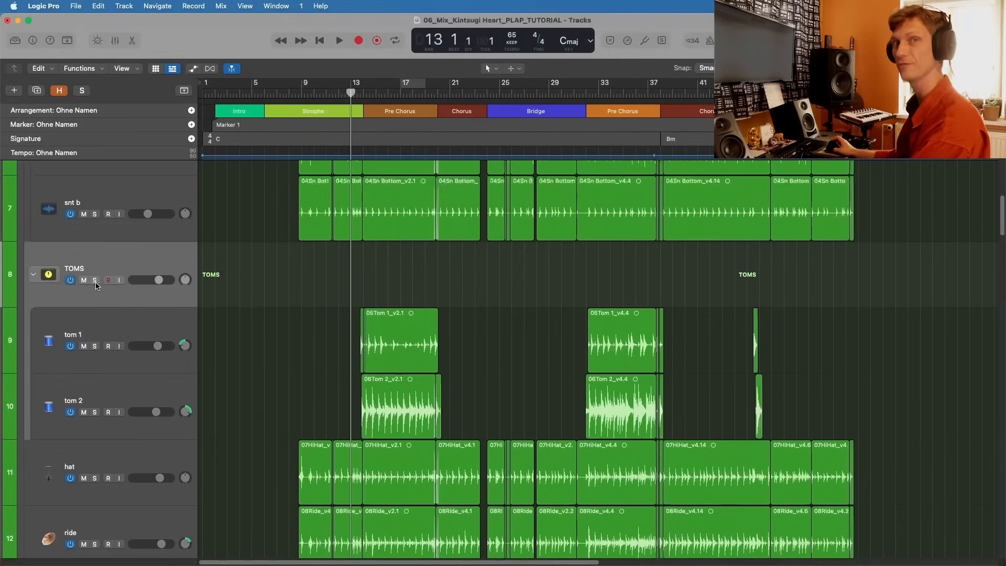
Step: Solo the TOMS stack and play it from the start of the first Pre Chorus
key("s")
left_click(363, 93)
key("space")
key("super+Right")
key("super+Right")
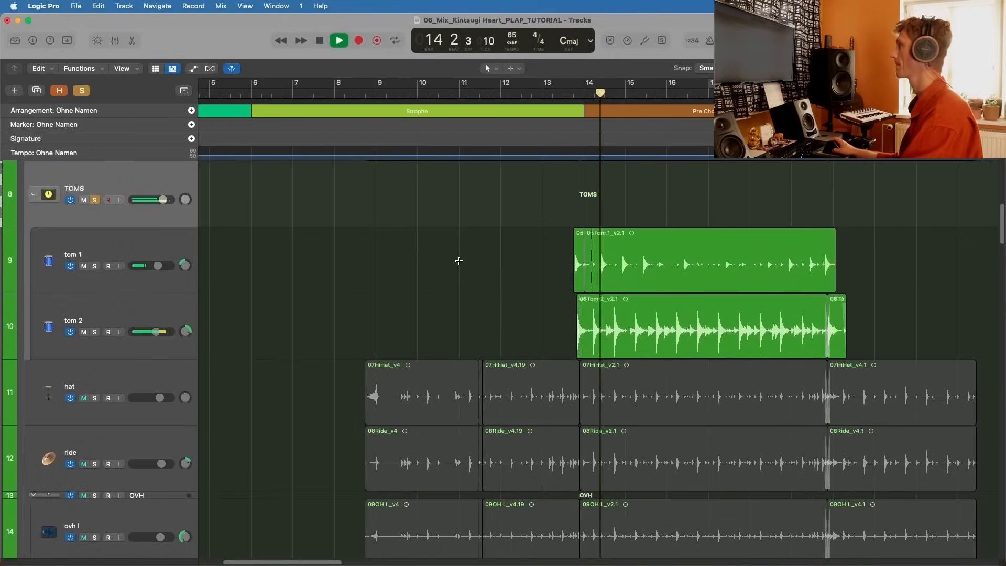
Step: Show the mixer, stop playback and check the destination of the TOMS channel's send
key("x")
scroll(557, 427, "down", 5)
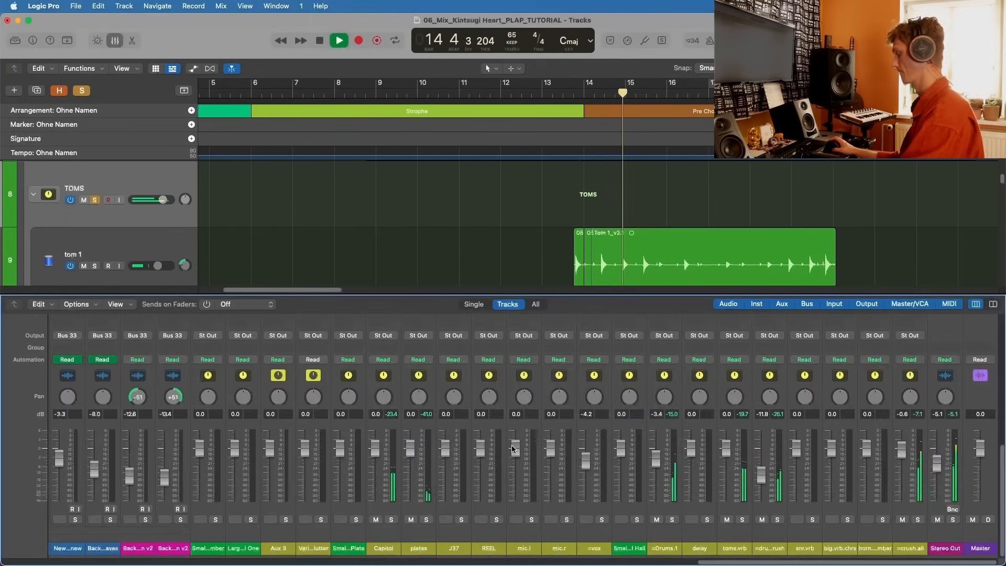
scroll(553, 403, "left", 10)
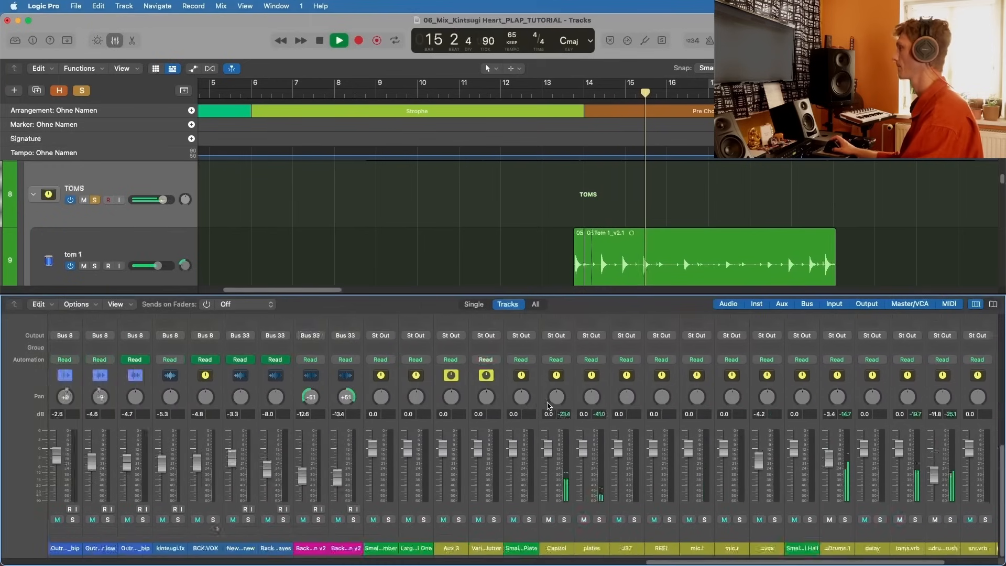
scroll(524, 419, "left", 15)
key("space")
scroll(436, 445, "left", 20)
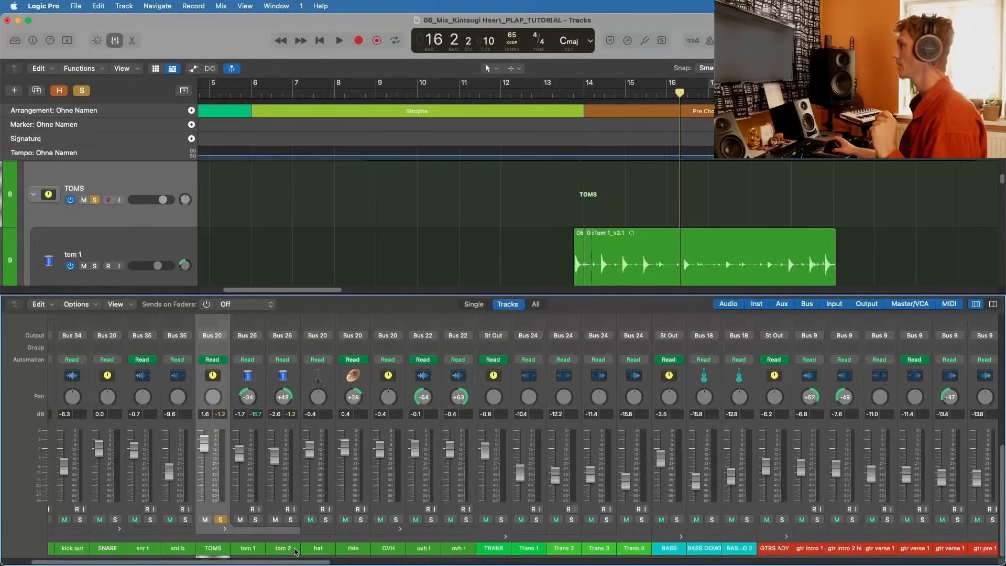
scroll(254, 453, "up", 5)
scroll(210, 485, "down", 5)
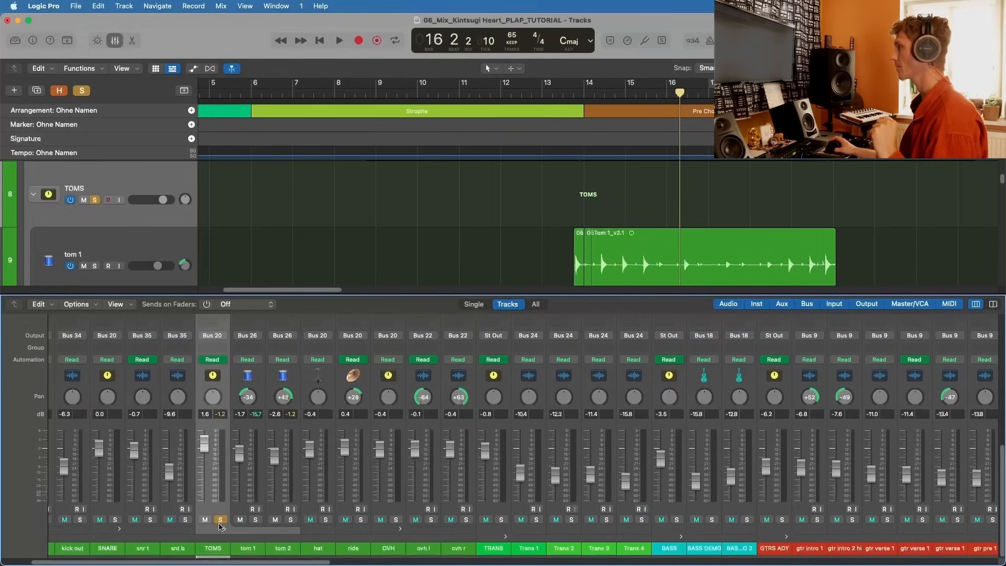
scroll(214, 508, "up", 6)
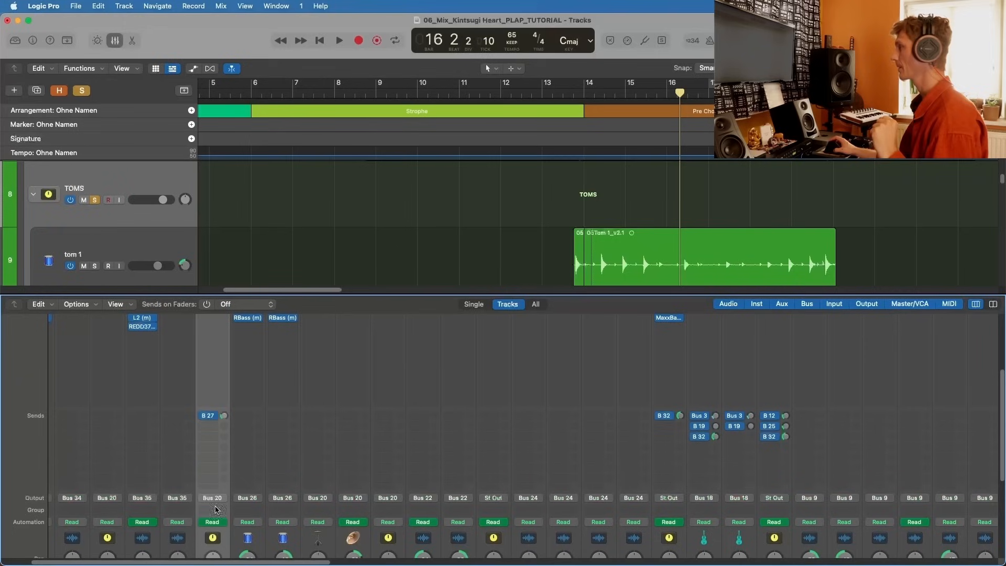
left_click(208, 417)
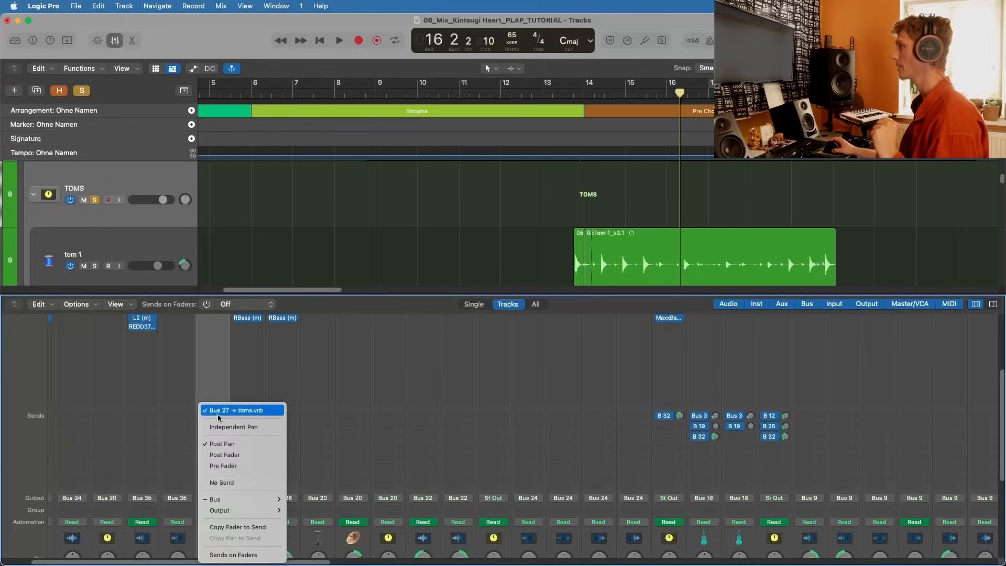
left_click(220, 411)
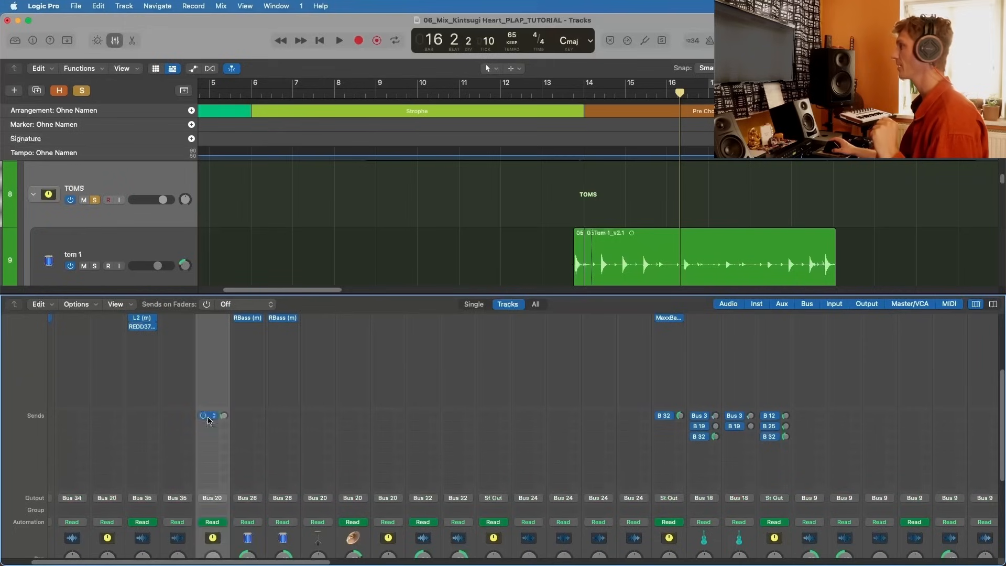
Step: Compare the soloed toms with the toms.vrb return muted and unmuted, finishing with it unmuted and playback stopped
scroll(210, 419, "down", 5)
scroll(472, 497, "right", 10)
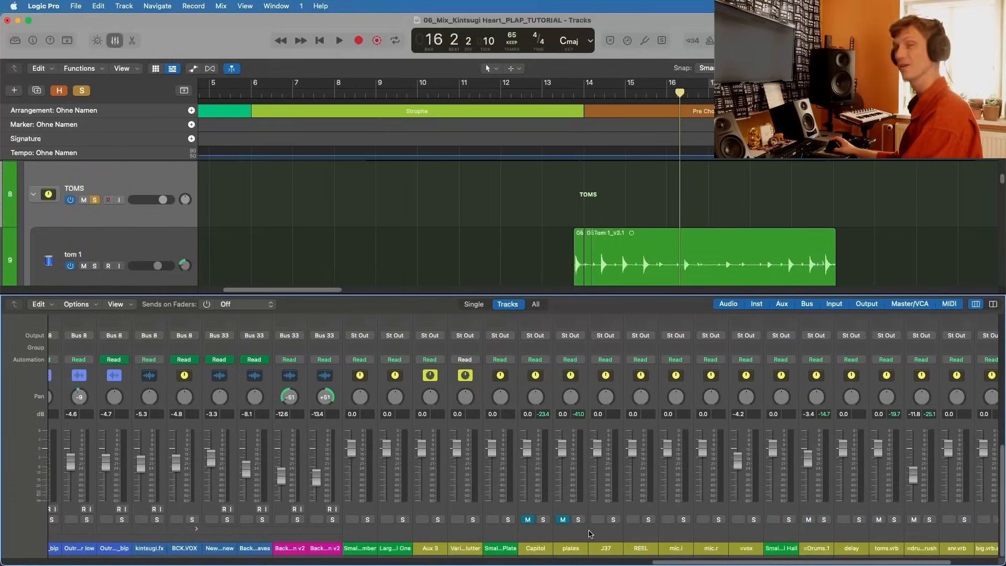
scroll(568, 534, "right", 1)
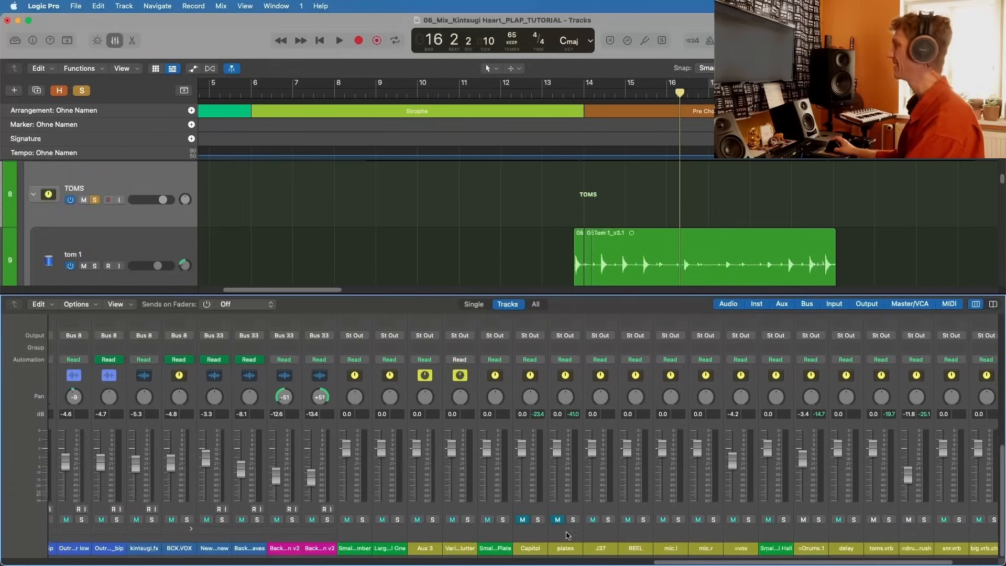
scroll(568, 534, "right", 5)
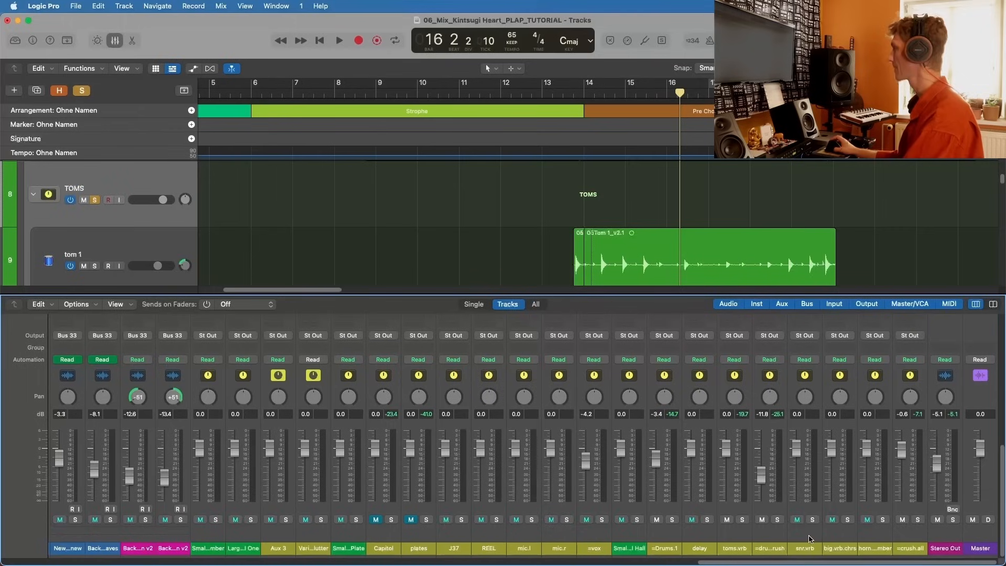
left_click(744, 530)
key("space")
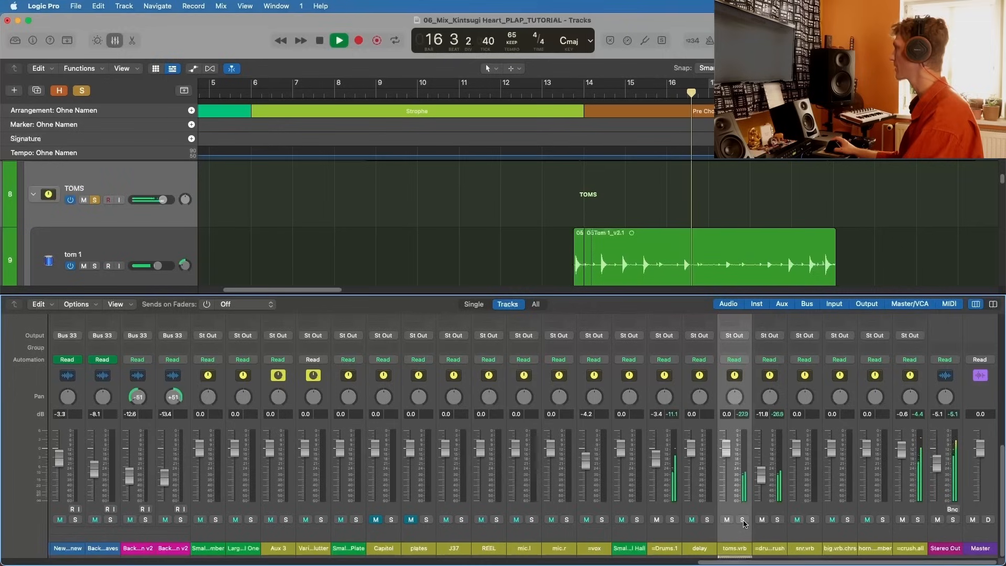
left_click(727, 519)
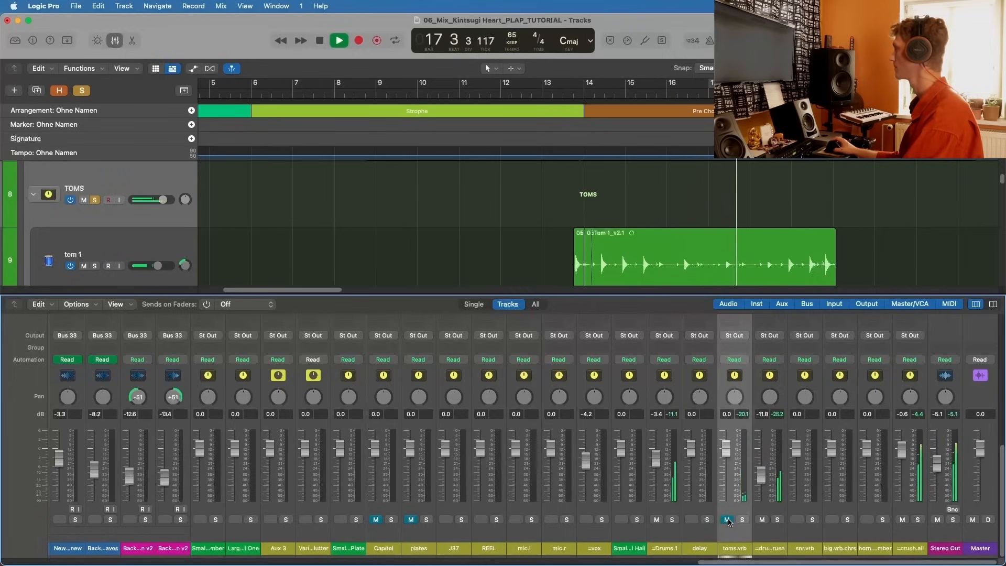
left_click(727, 520)
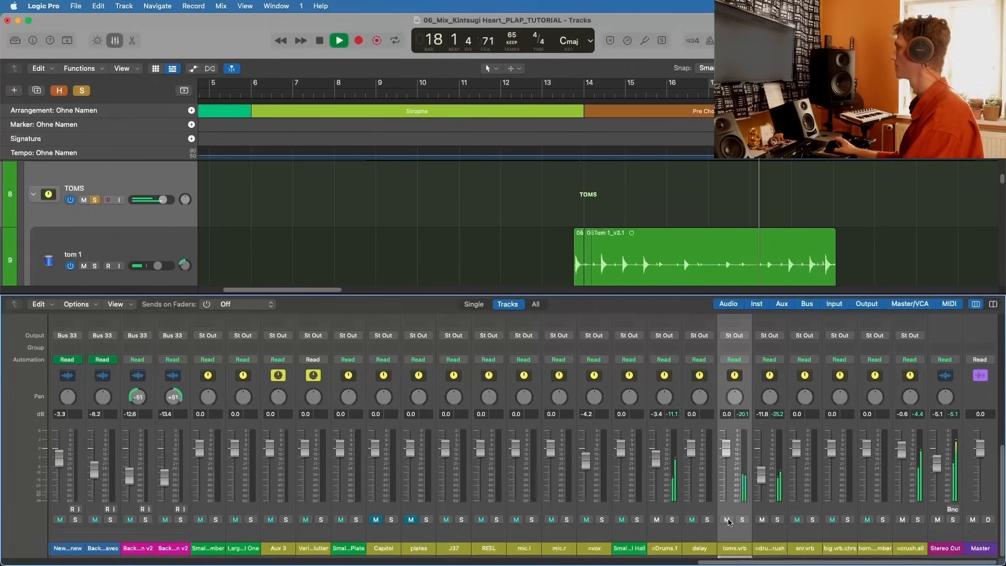
left_click(728, 519)
key("space")
left_click(728, 520)
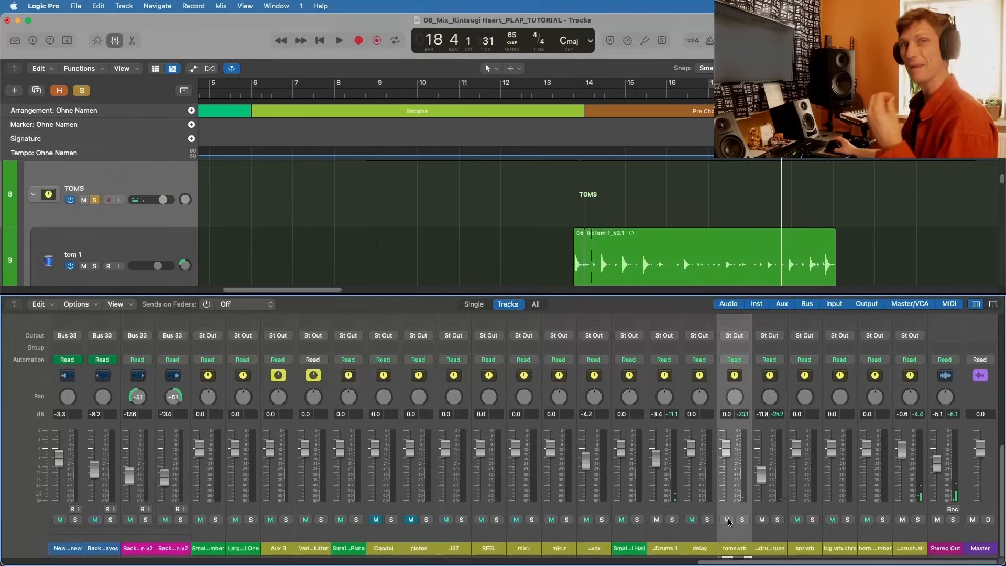
Step: Open IR-L full on toms.vrb, replay the toms from around bar 13 and move the plug-in window off the tom regions
scroll(739, 461, "up", 10)
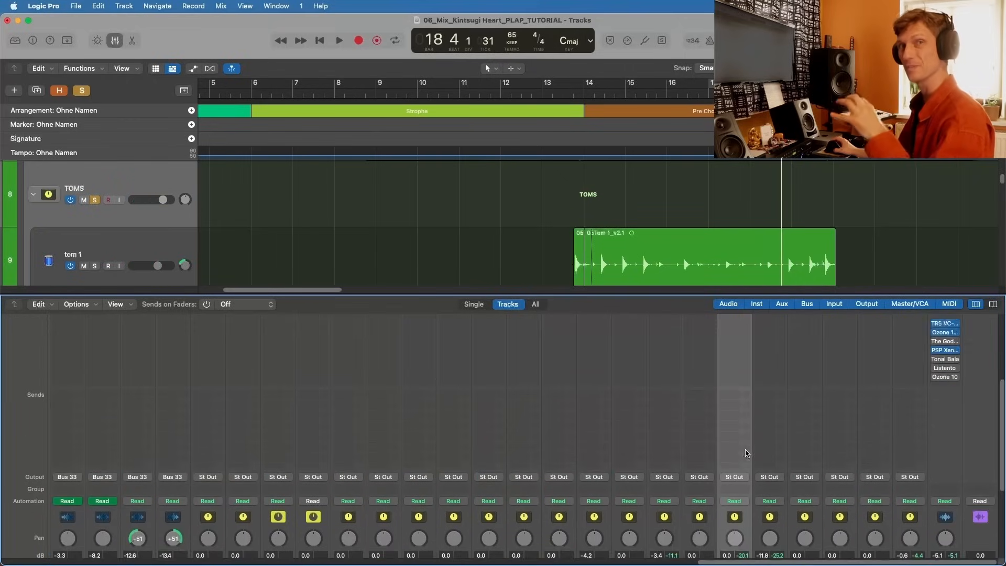
left_click(733, 417)
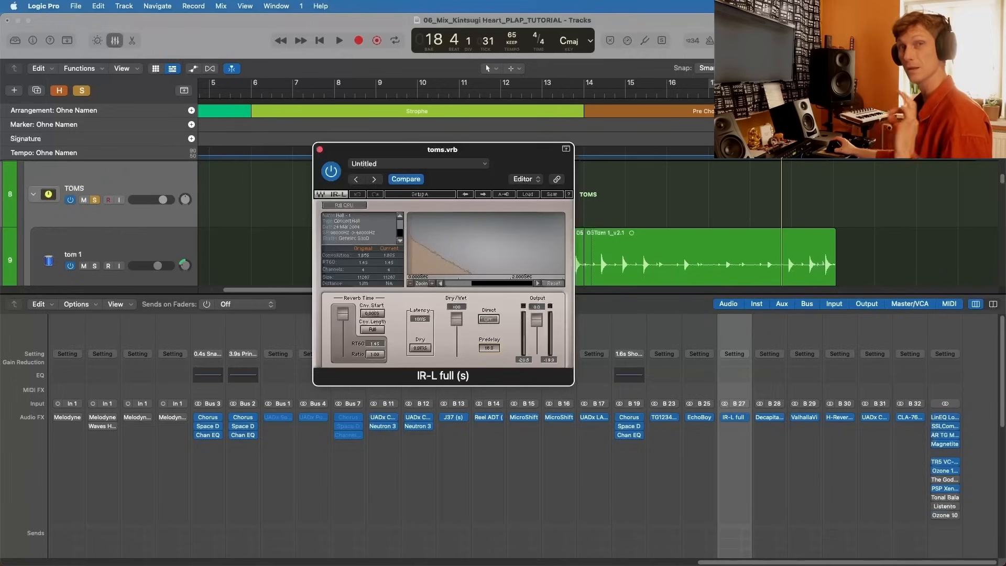
key("space")
left_click_drag(489, 347, 489, 349)
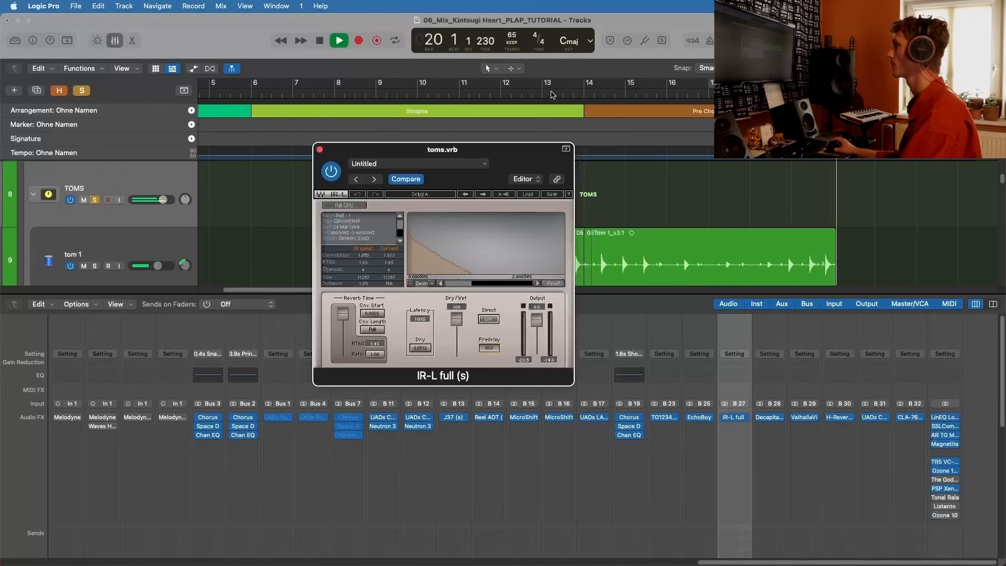
left_click(532, 94)
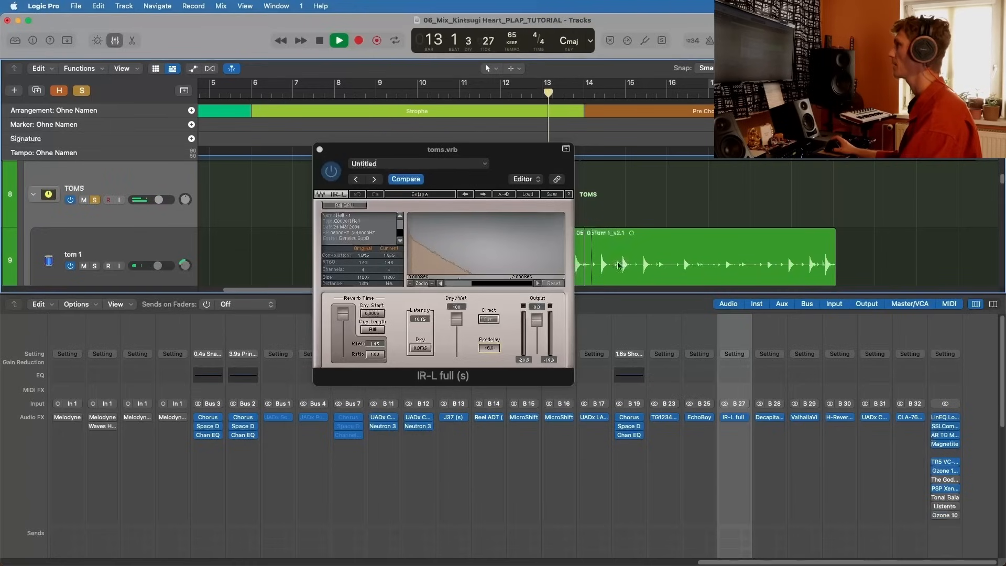
left_click_drag(524, 149, 316, 117)
scroll(578, 173, "down", 2)
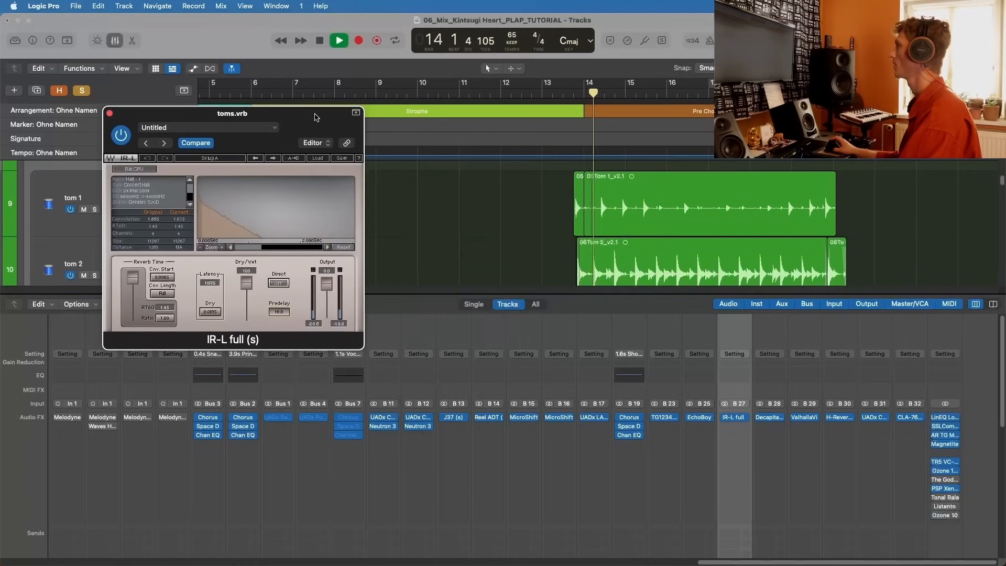
Step: Compare the toms with IR-L full bypassed and active, leaving it active, then stop playback and close its window
left_click(121, 135)
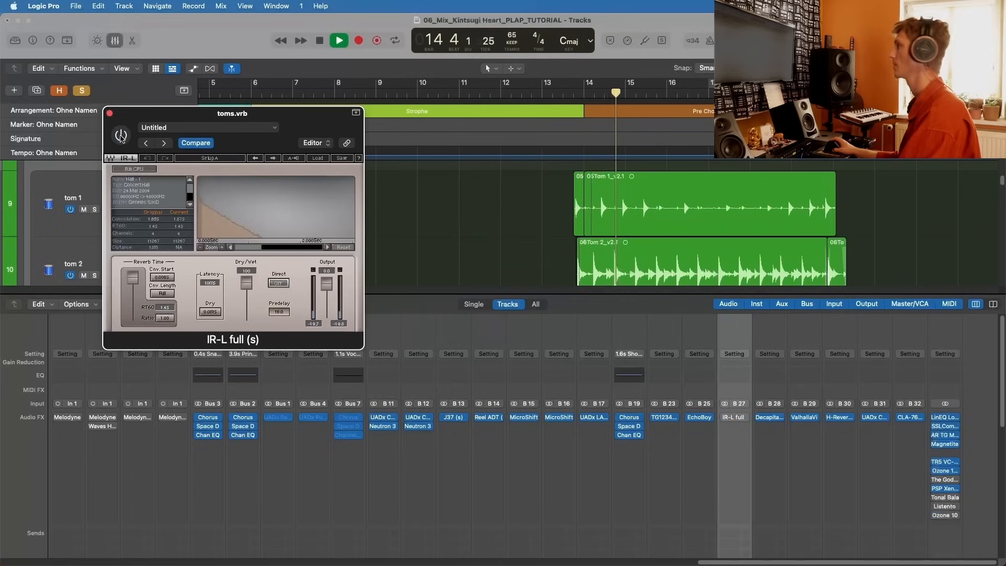
left_click(120, 135)
key("space")
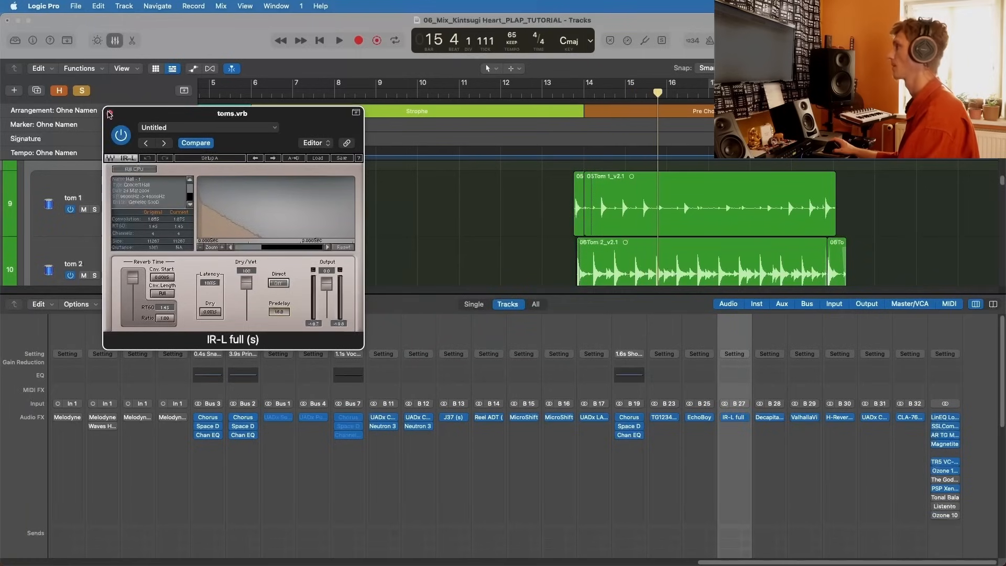
left_click(110, 113)
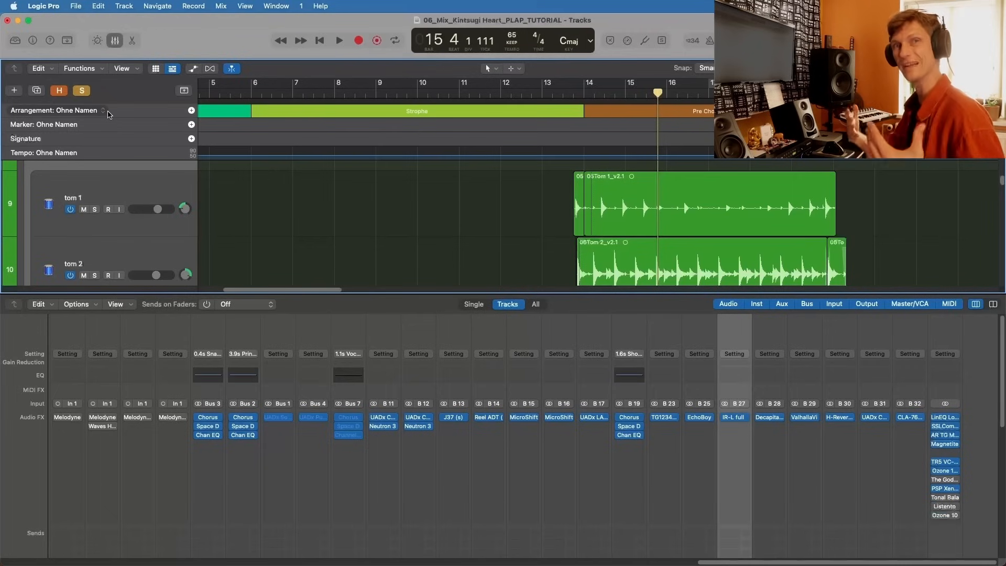
Step: Solo the TRANS stack, set the playhead to bar 5 and select the Trans 1 to Trans 4 tracks
scroll(725, 419, "down", 10)
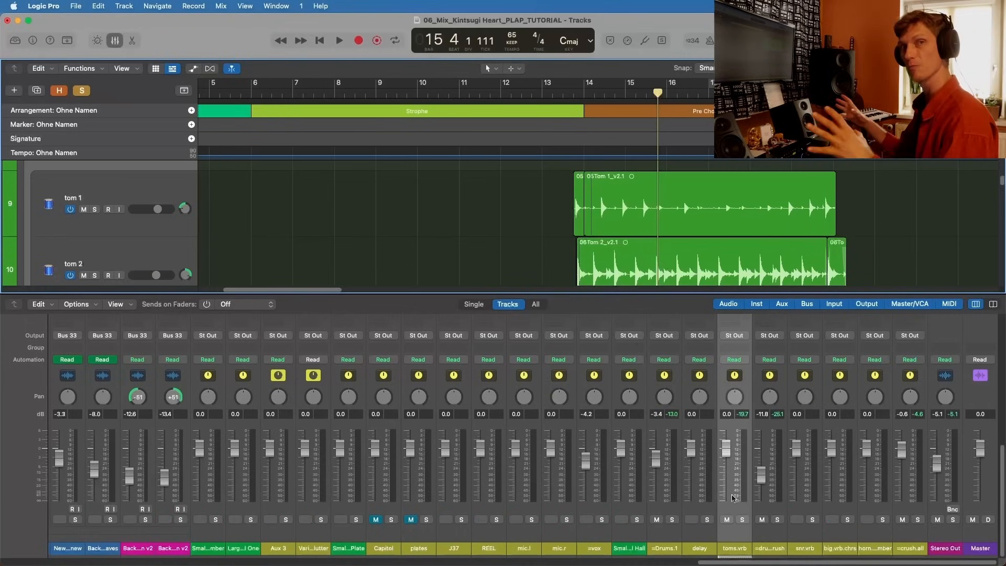
scroll(111, 312, "down", 2)
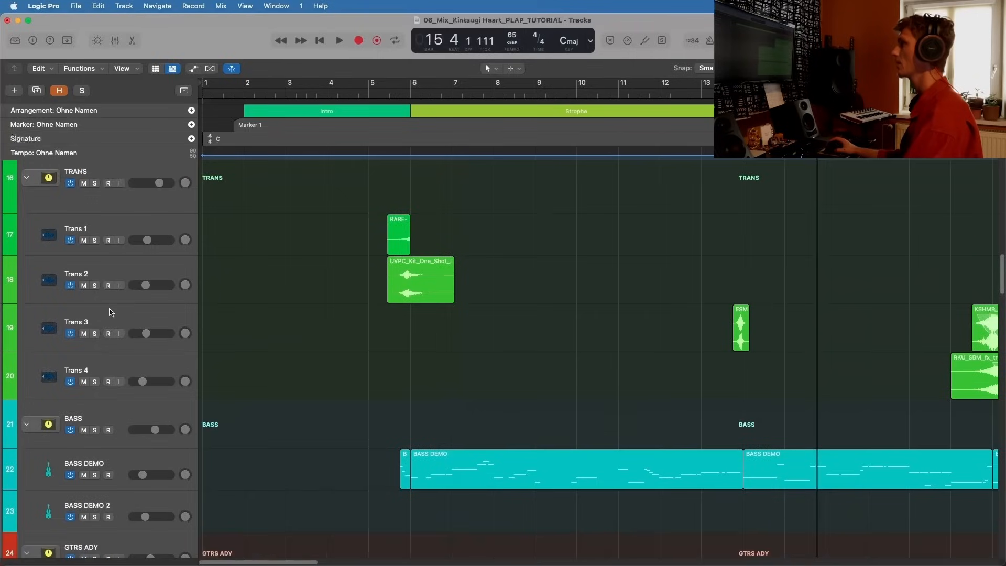
scroll(94, 256, "up", 1)
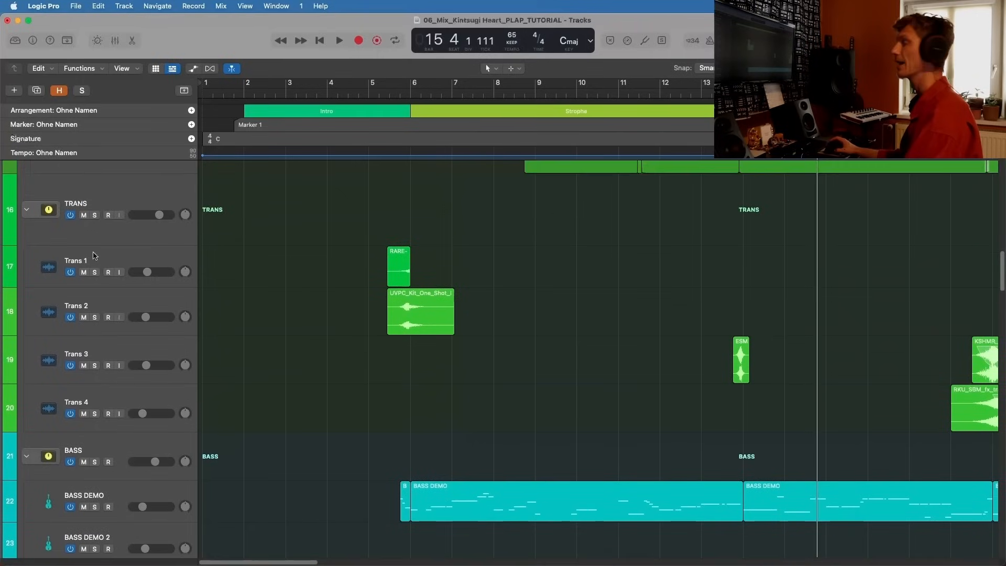
left_click(94, 214)
left_click(369, 96)
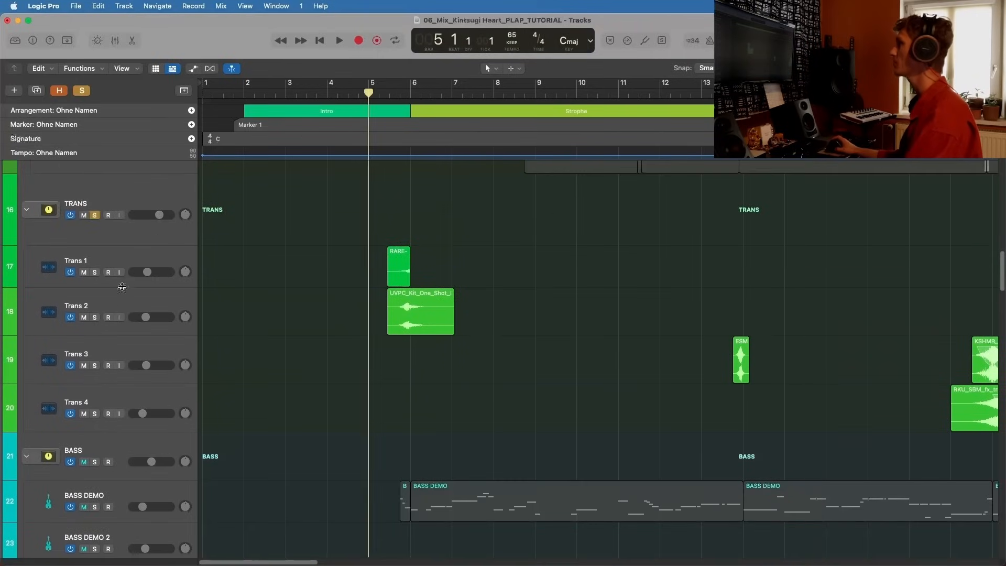
left_click(131, 270)
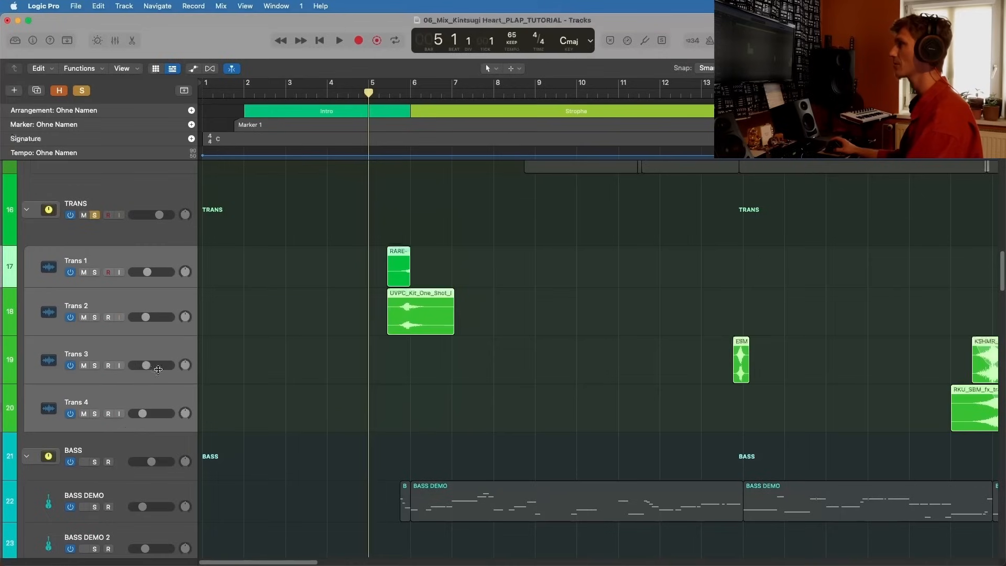
Step: Play the soloed transition effects from bar 5 into the Strophe section, then stop playback
key("super+Left")
scroll(494, 322, "right", 2)
scroll(617, 325, "left", 2)
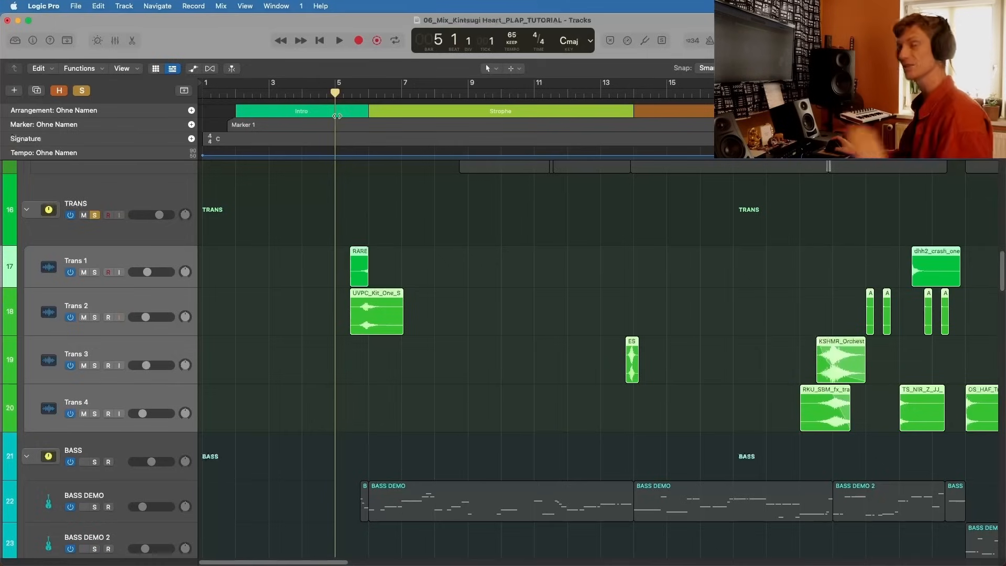
key("space")
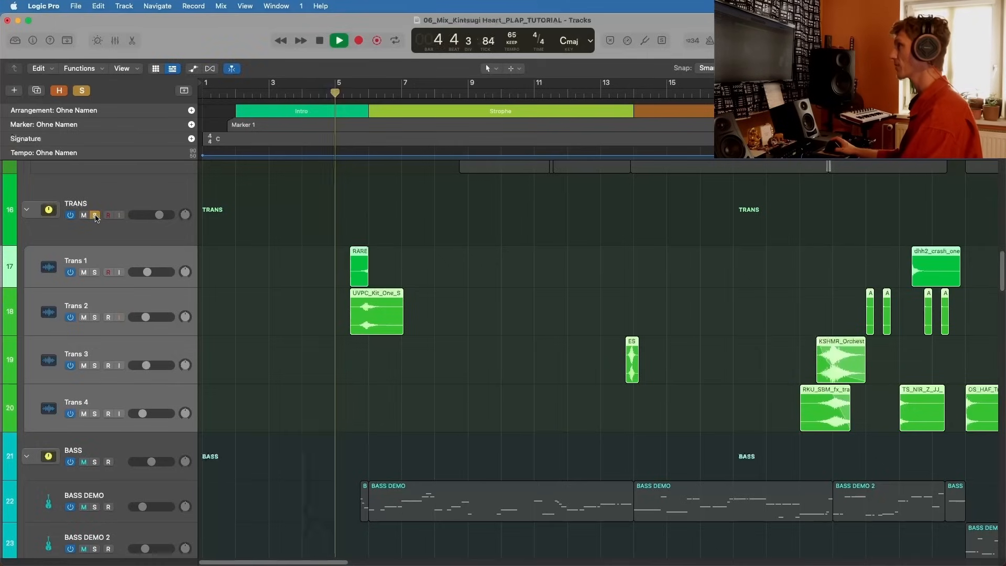
key("super+Right")
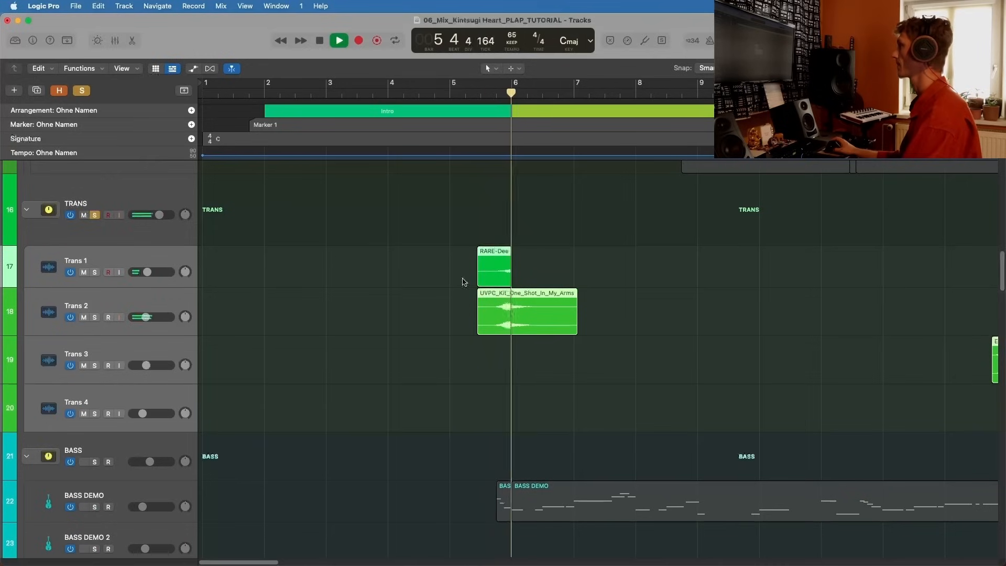
scroll(554, 296, "down", 1)
key("space")
Step: Unsolo TRANS and replay the transition from bar 5 within the full mix
left_click(94, 209)
left_click(454, 94)
key("space")
scroll(419, 276, "down", 1)
scroll(417, 276, "up", 1)
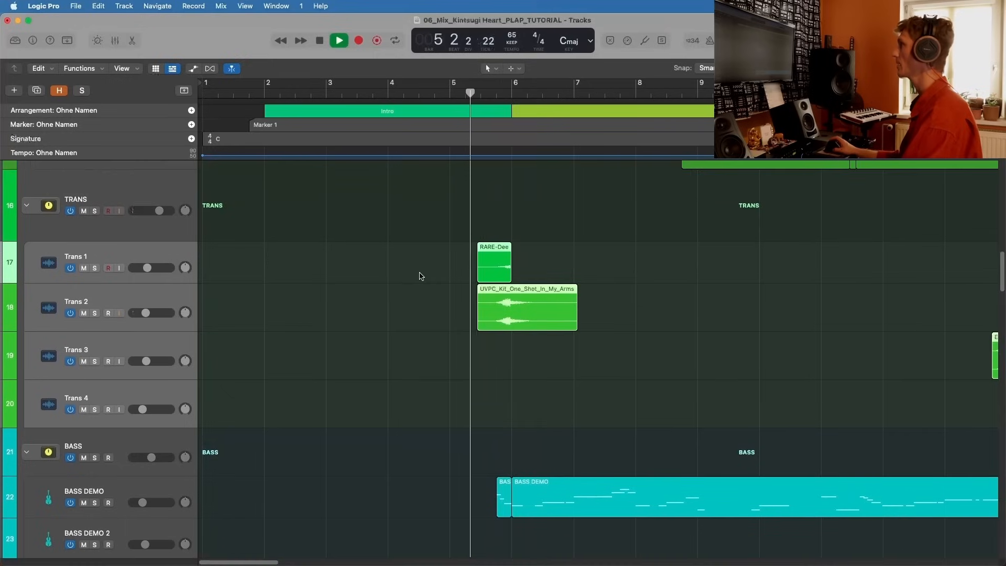
scroll(419, 274, "right", 2)
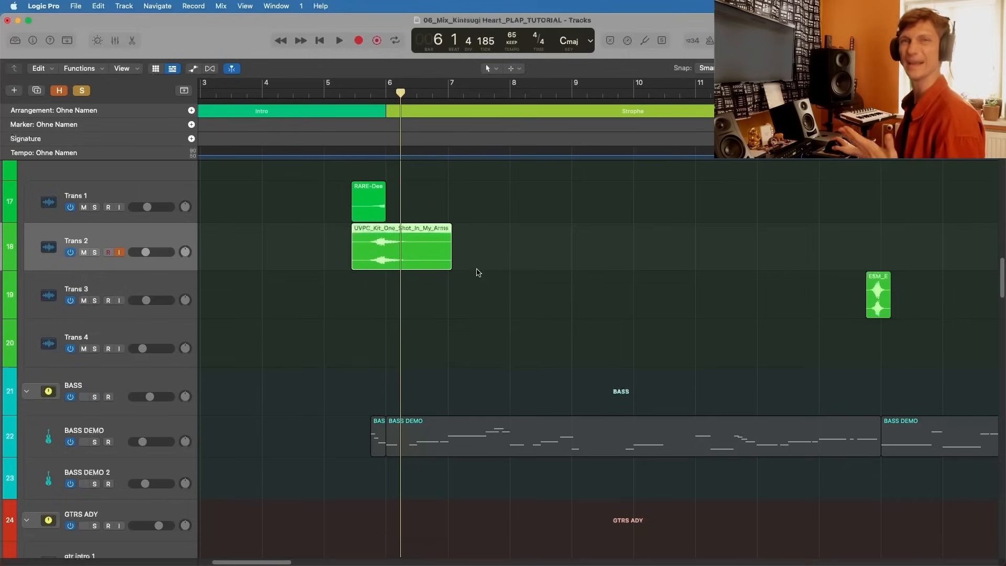
scroll(520, 238, "right", 5)
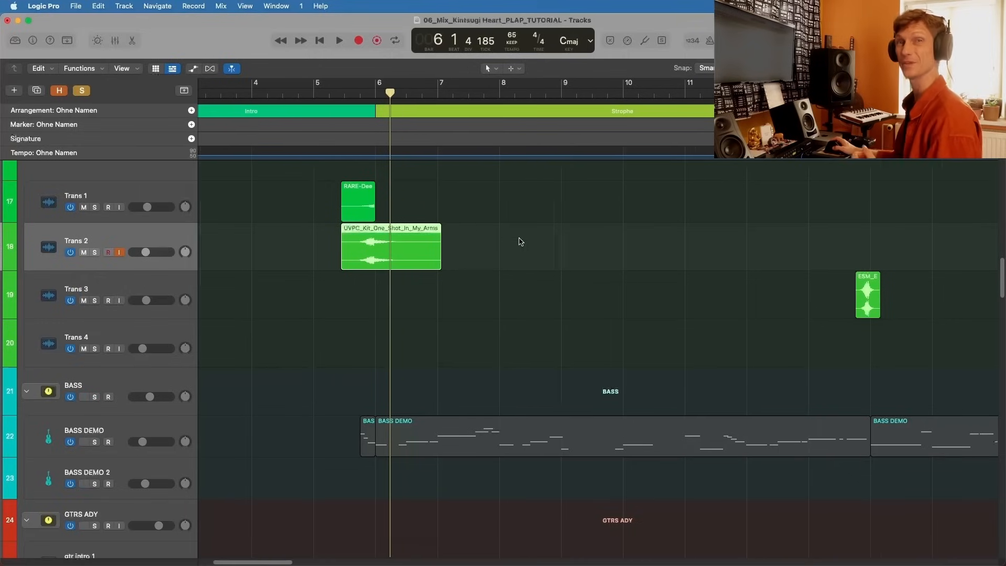
Step: Play the soloed Trans 3 effect from around bar 13 into the Pre Chorus, then stop playback
left_click(642, 93)
key("space")
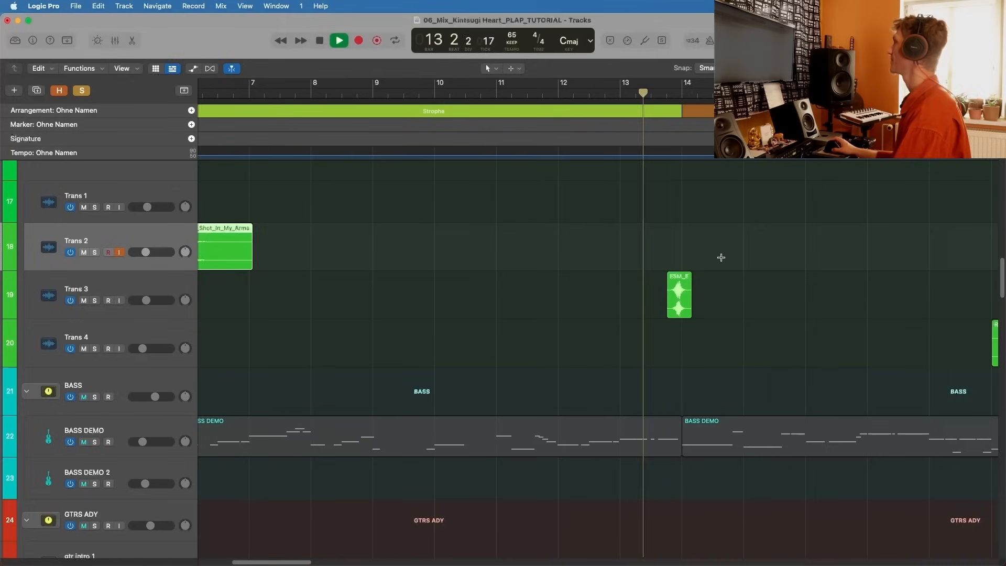
scroll(532, 231, "right", 1)
scroll(532, 231, "up", 3)
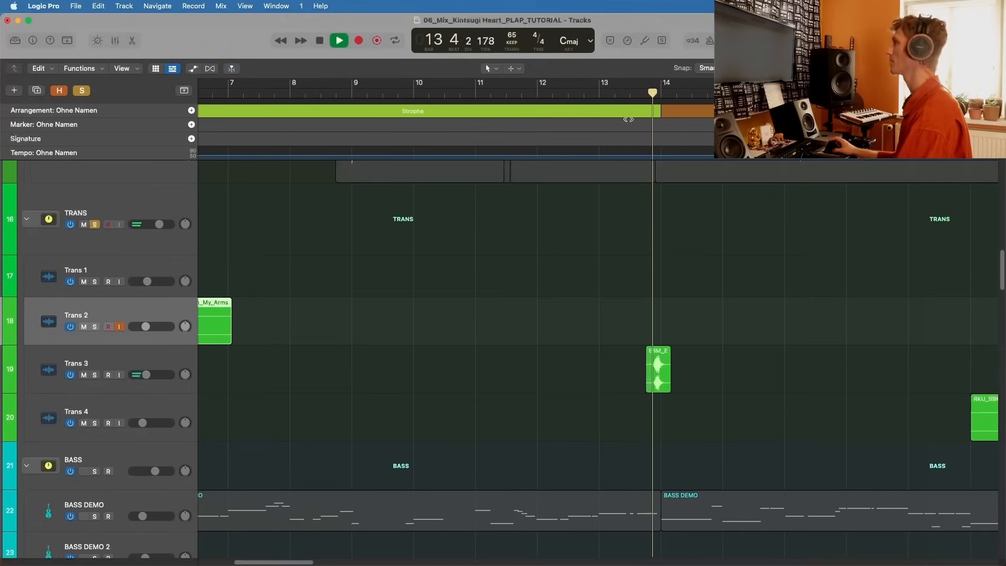
key("space")
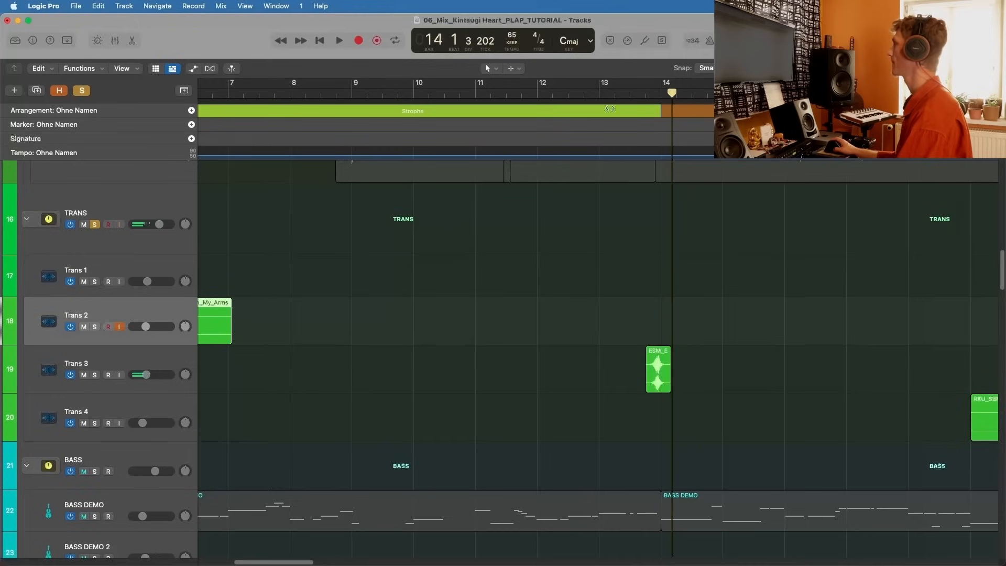
Step: Replay the soloed Trans 3 transition at bar 14 twice, stopping playback after each pass
scroll(606, 129, "left", 1)
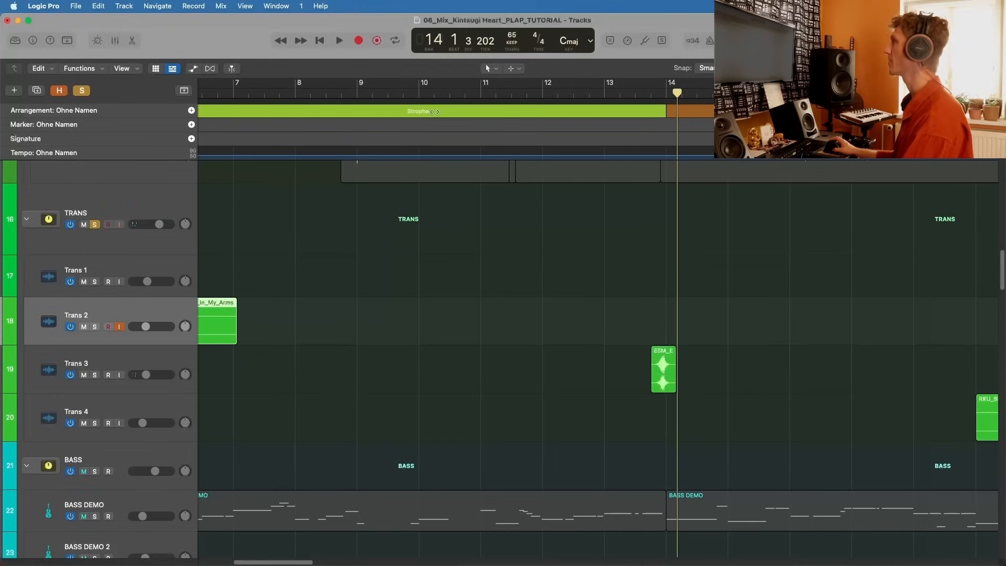
scroll(694, 231, "right", 3)
key("space")
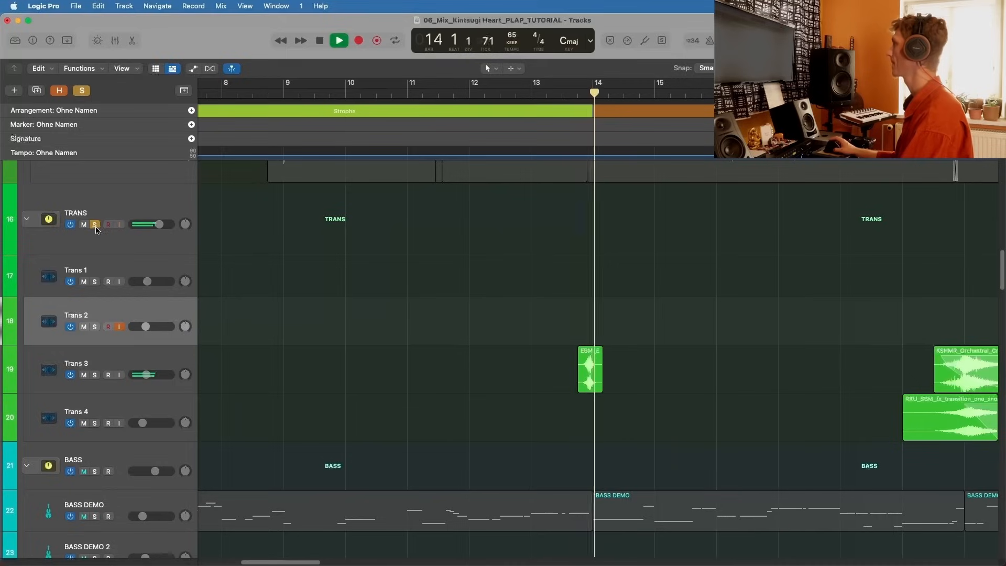
key("space")
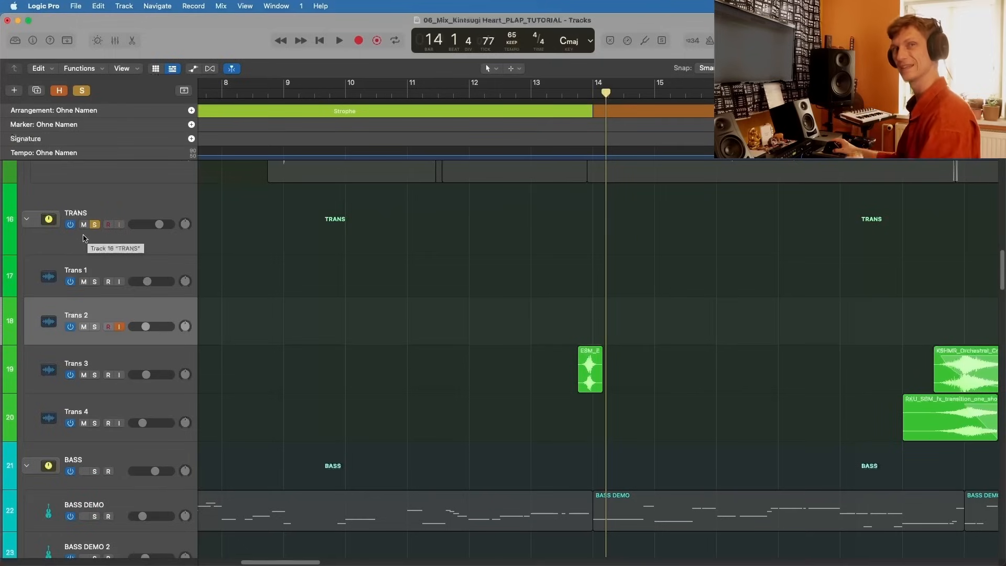
key("space")
Step: Unsolo TRANS, play the transition into bar 14 in the full mix and stop playback
key("space")
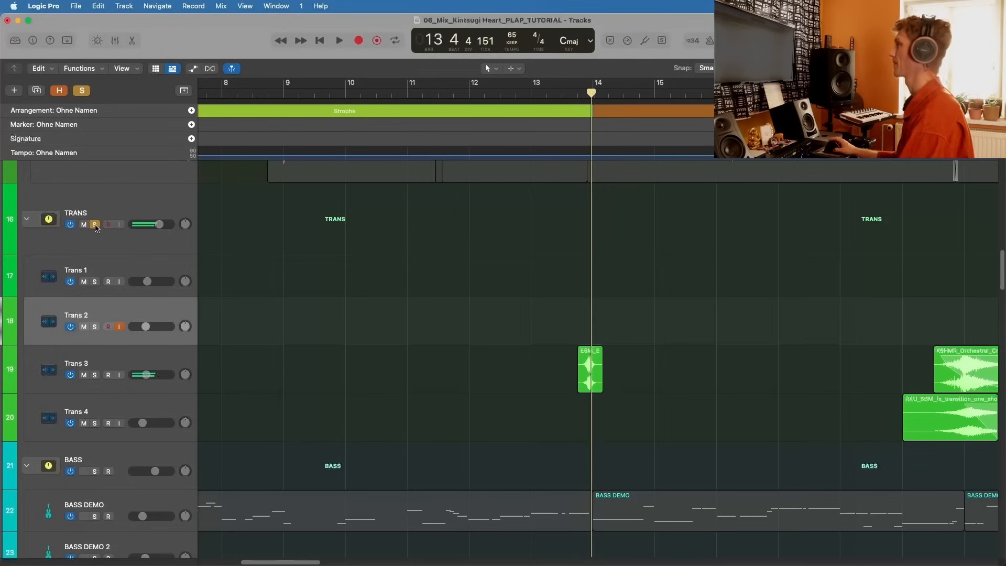
left_click(95, 225)
left_click(558, 93)
key("space")
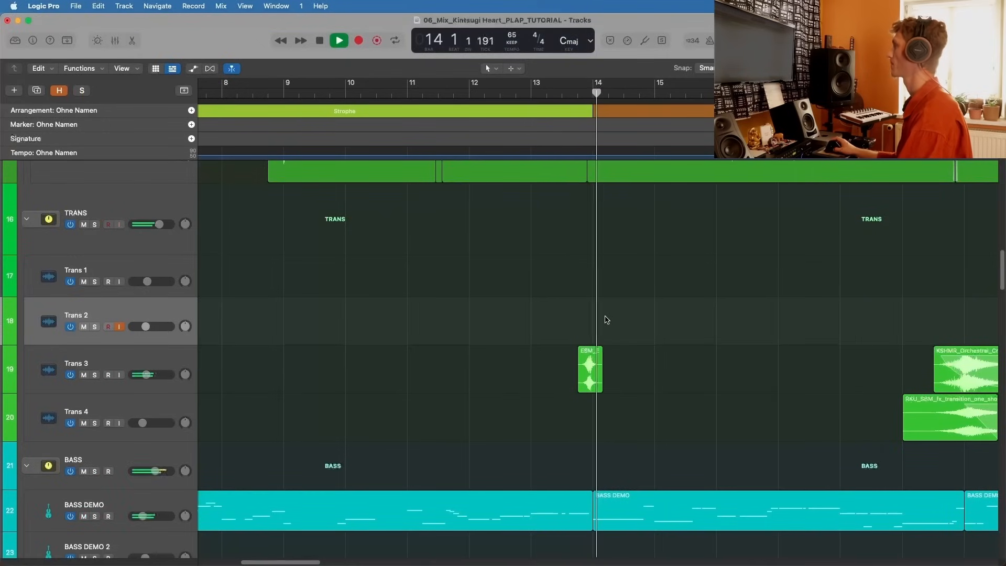
key("space")
Step: Solo TRANS again and play the transition effects into the Chorus from bar 19, then stop playback
scroll(603, 317, "down", 20)
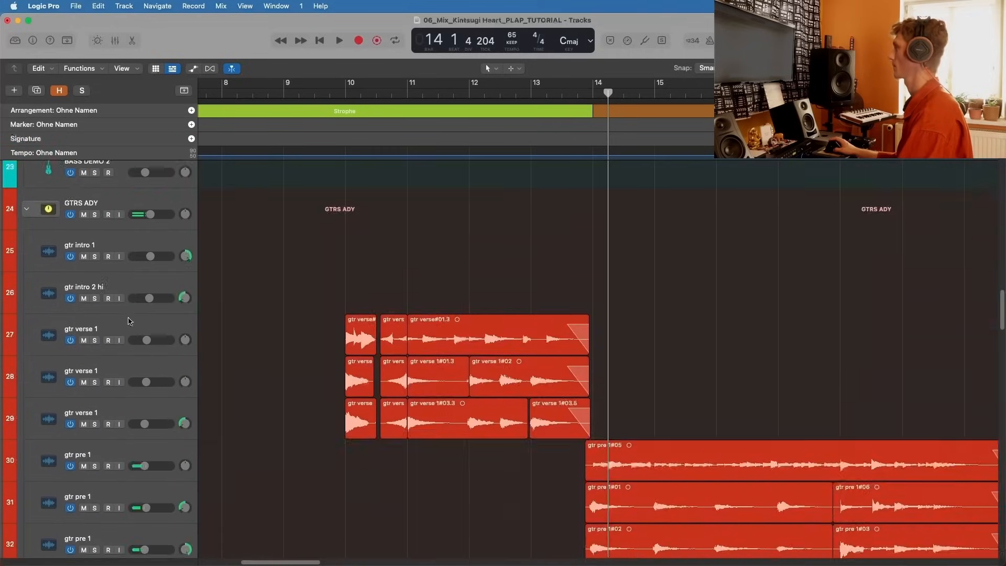
scroll(125, 322, "down", 8)
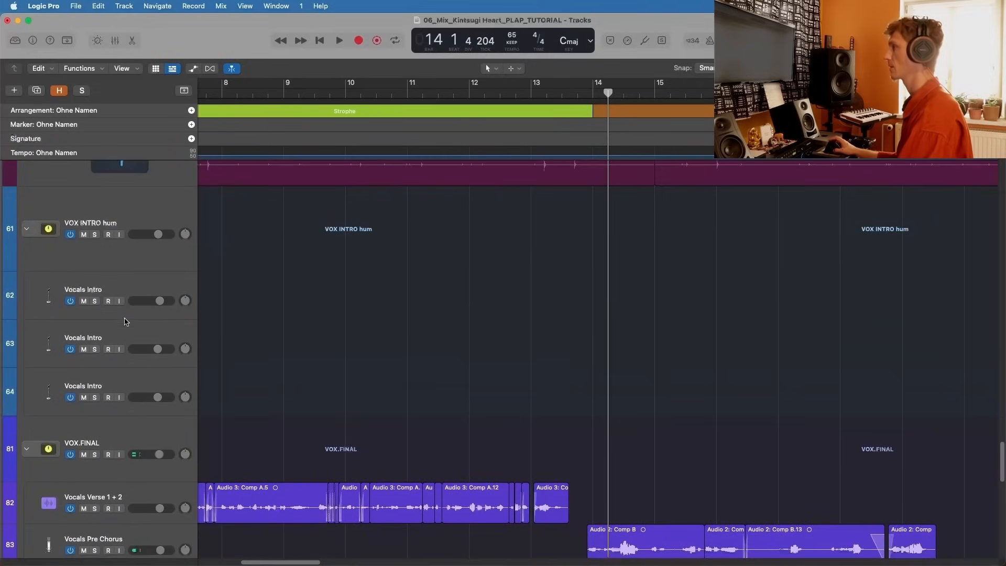
scroll(128, 298, "up", 3)
scroll(129, 299, "down", 3)
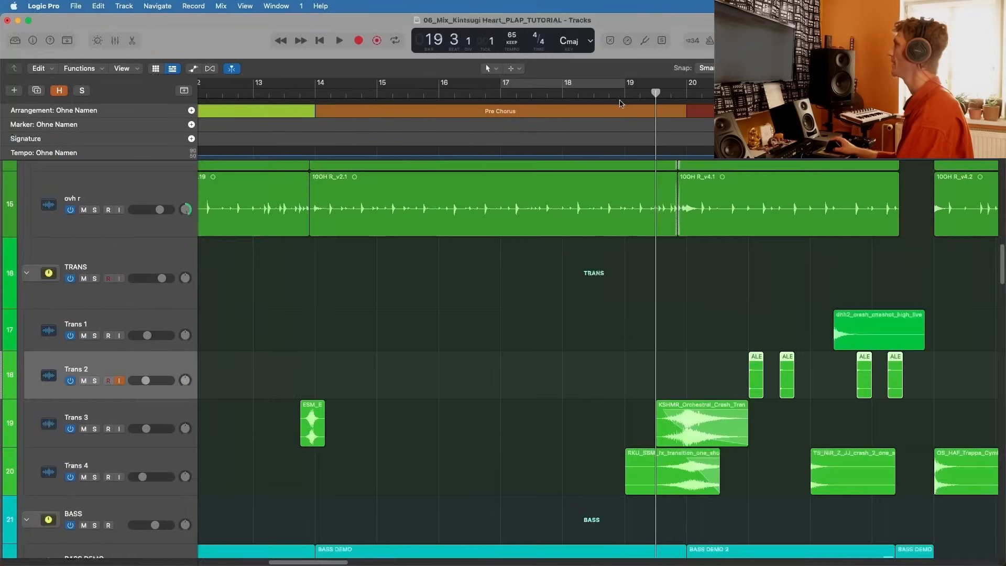
left_click(623, 90)
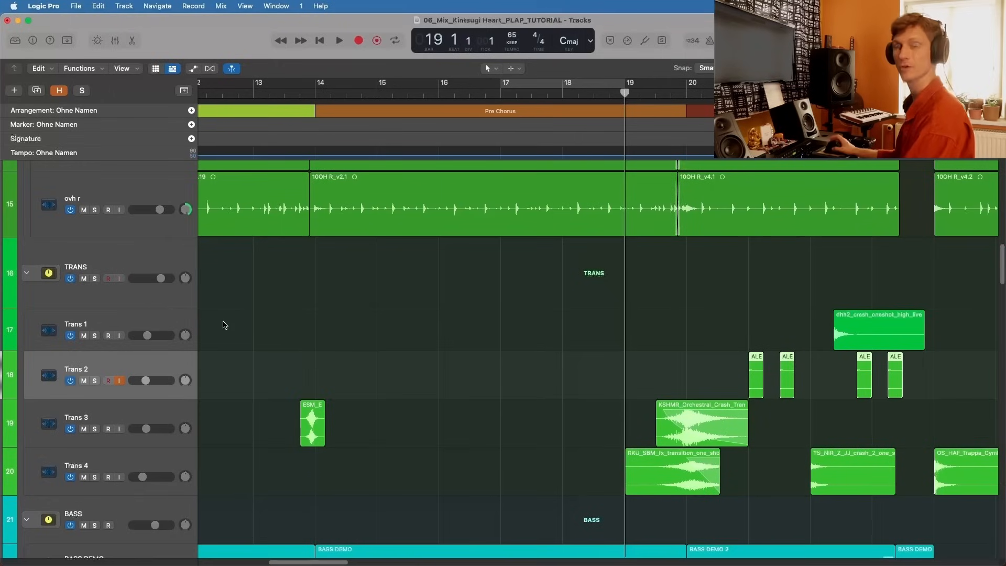
left_click(95, 279)
key("space")
scroll(511, 383, "down", 2)
scroll(518, 387, "right", 3)
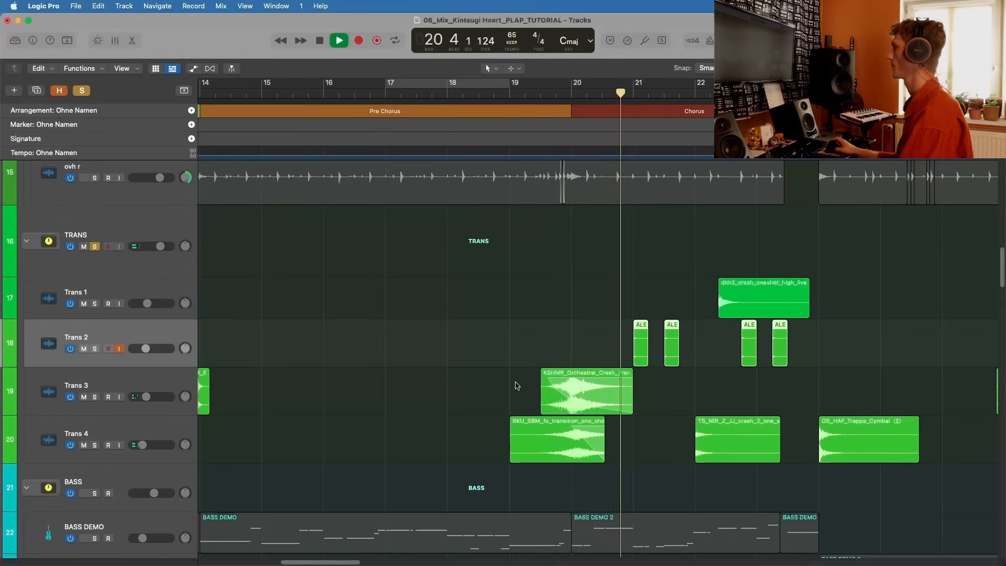
key("space")
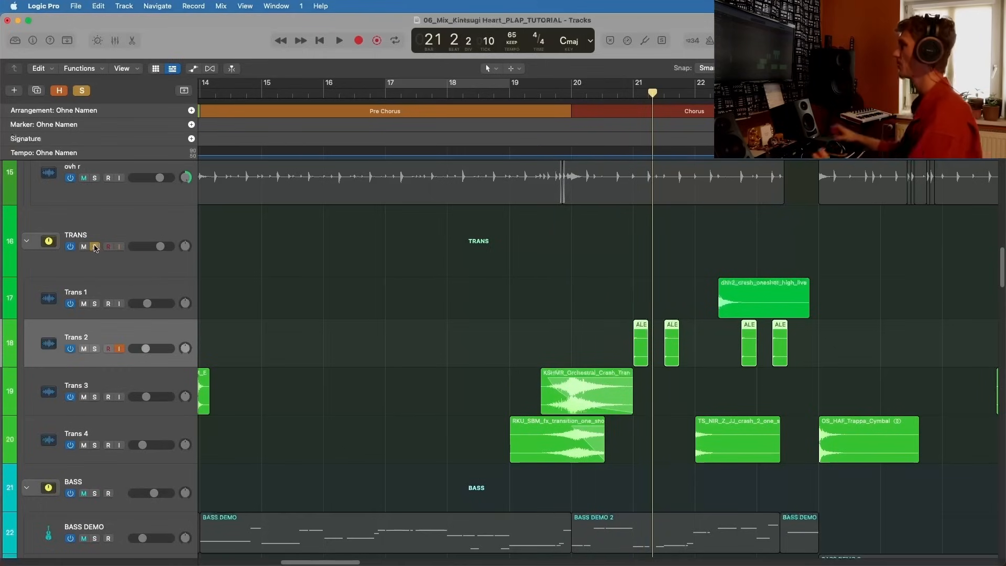
Step: Unsolo TRANS and enlarge the Trans regions around the start of the Chorus at bar 20
left_click(95, 247)
key("super+Right")
key("super+Right")
key("super+Right")
key("super+Right")
key("super+Right")
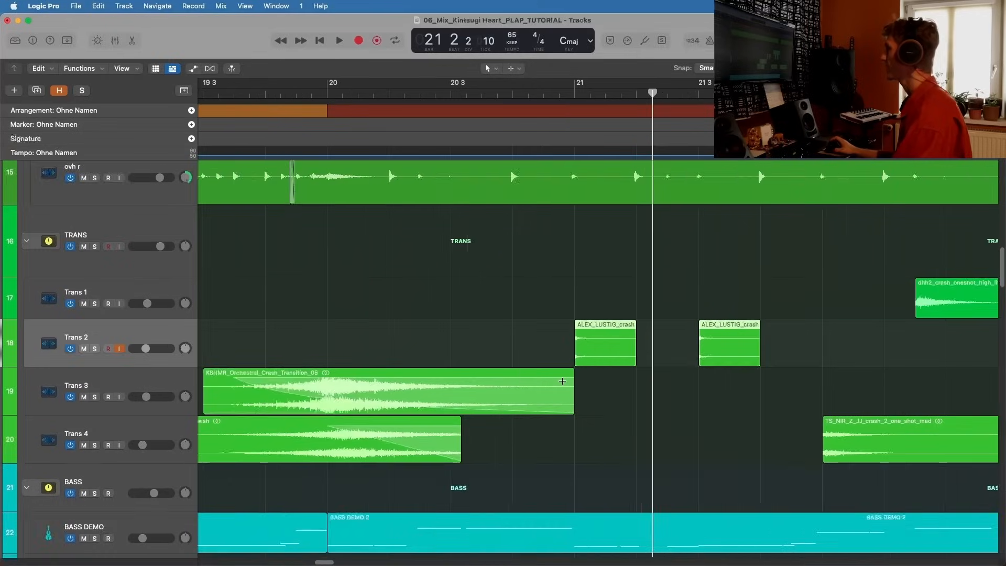
key("super+Down")
key("super+Down")
scroll(490, 389, "left", 2)
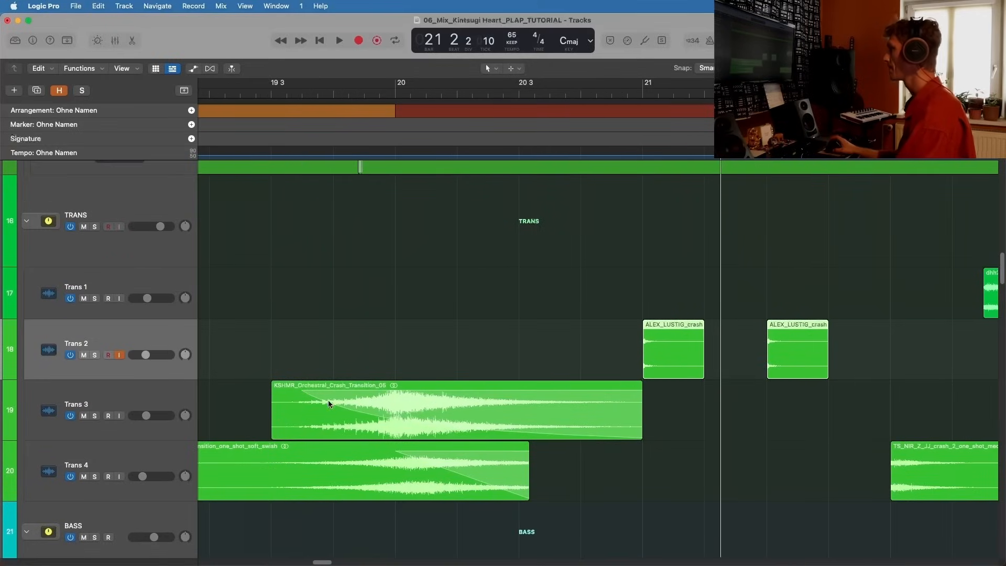
scroll(698, 456, "left", 2)
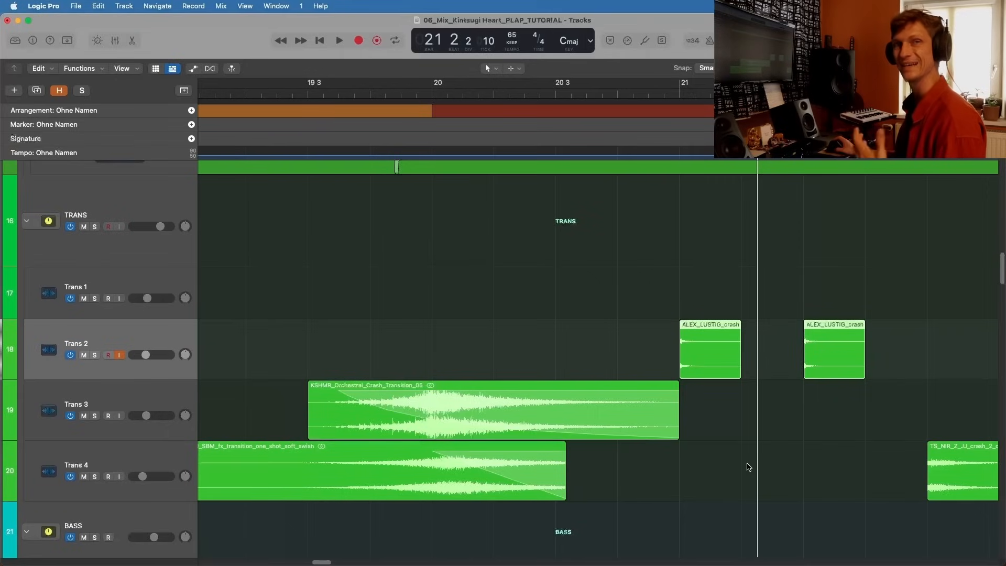
Step: Play the full mix from bar 19 through the Trans 3 and Trans 4 transitions into bar 21, then stop
scroll(580, 277, "left", 1)
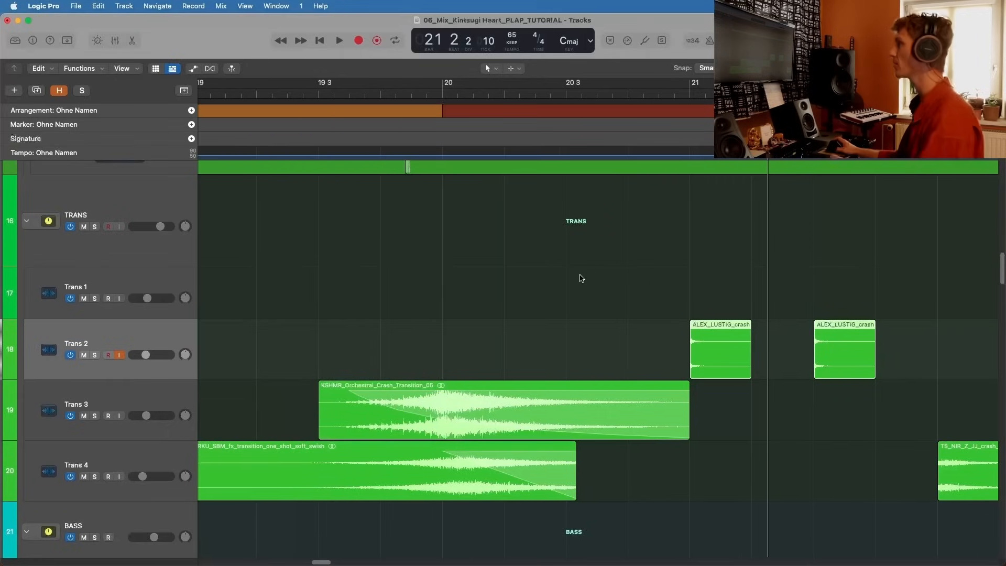
scroll(419, 197, "left", 5)
double_click(264, 95)
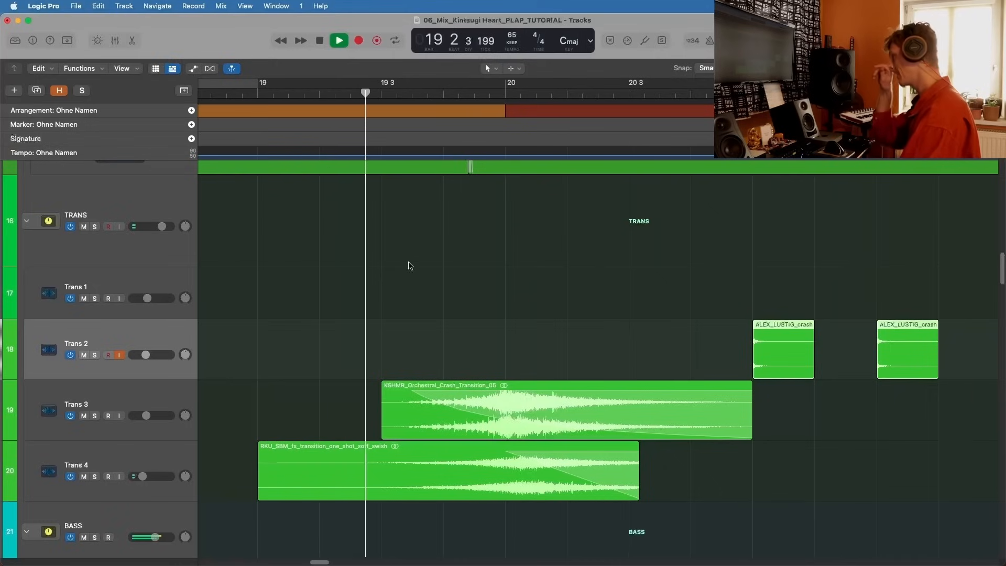
scroll(463, 279, "right", 2)
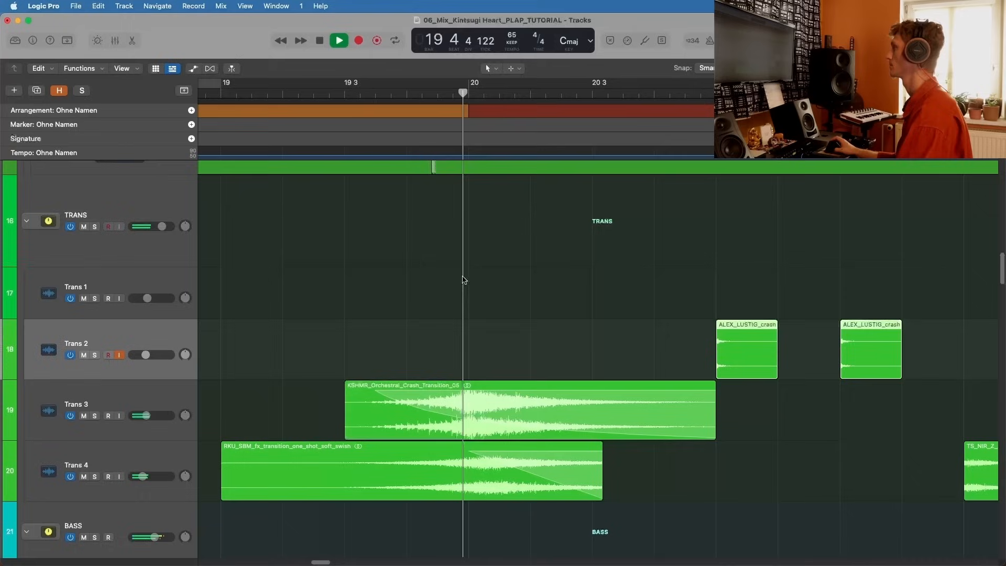
scroll(463, 279, "right", 8)
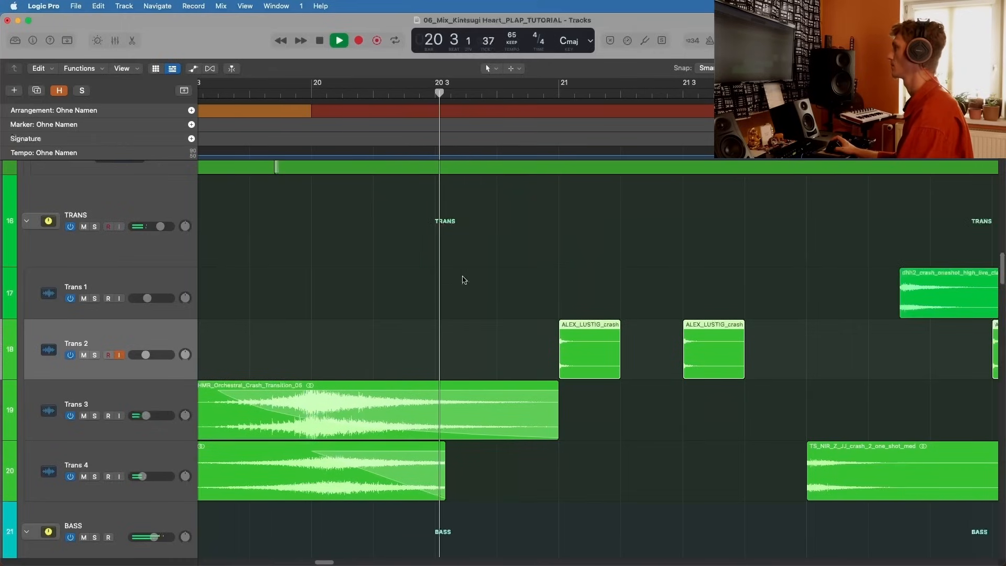
scroll(576, 314, "right", 1)
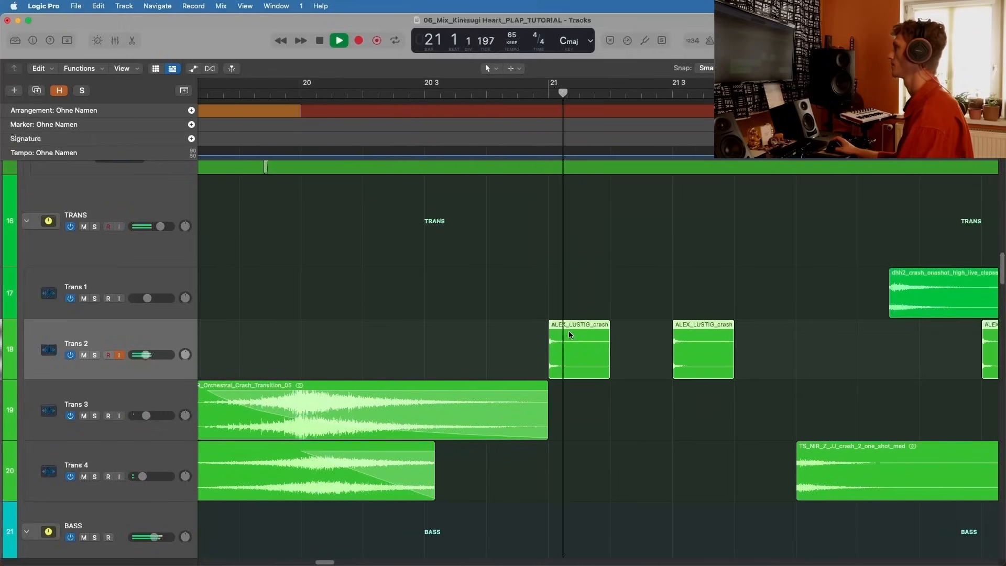
key("space")
Step: Play the full mix from bar 21 through the Trans 2 crashes into bar 22, then stop
left_click(548, 95)
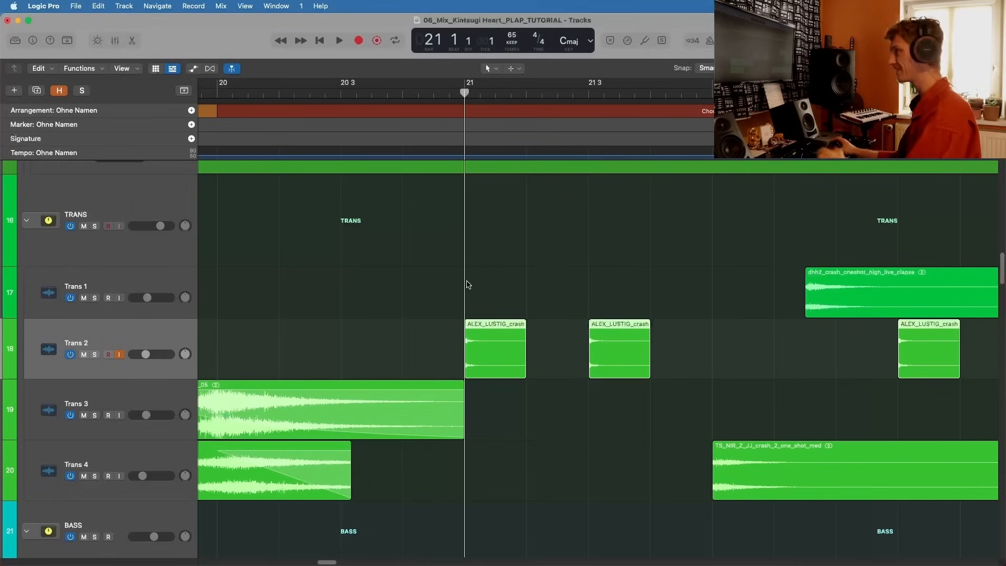
key("space")
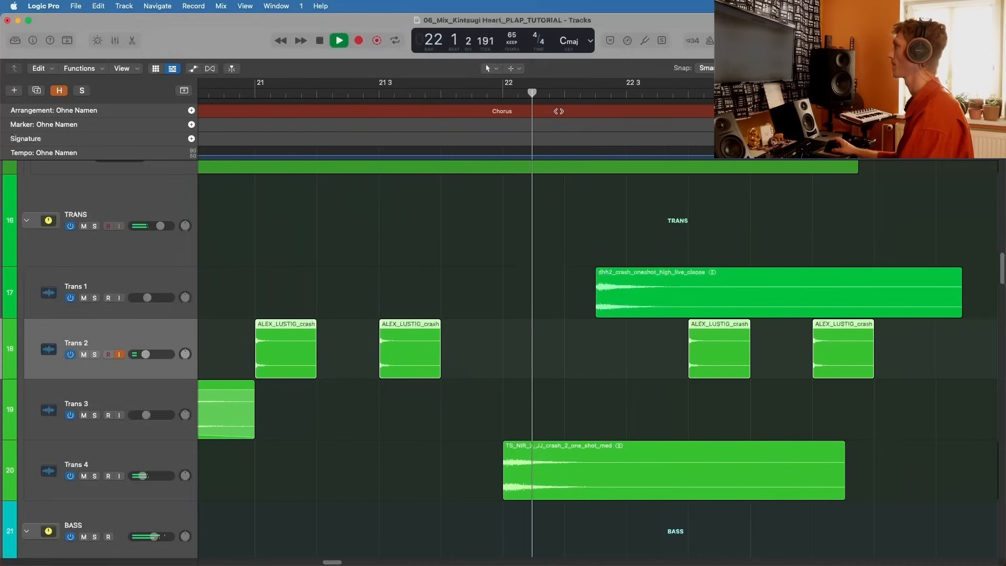
scroll(487, 93, "right", 1)
key("space")
Step: Play the full mix from just before bar 22 through the Trans 4 crash into bar 23, pausing once, then stop
left_click(484, 93)
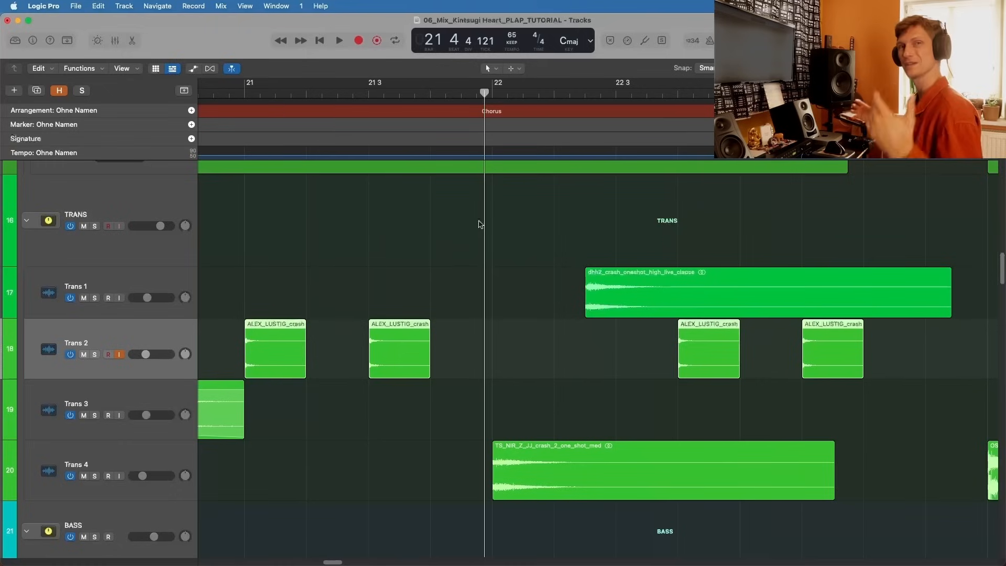
left_click(514, 482)
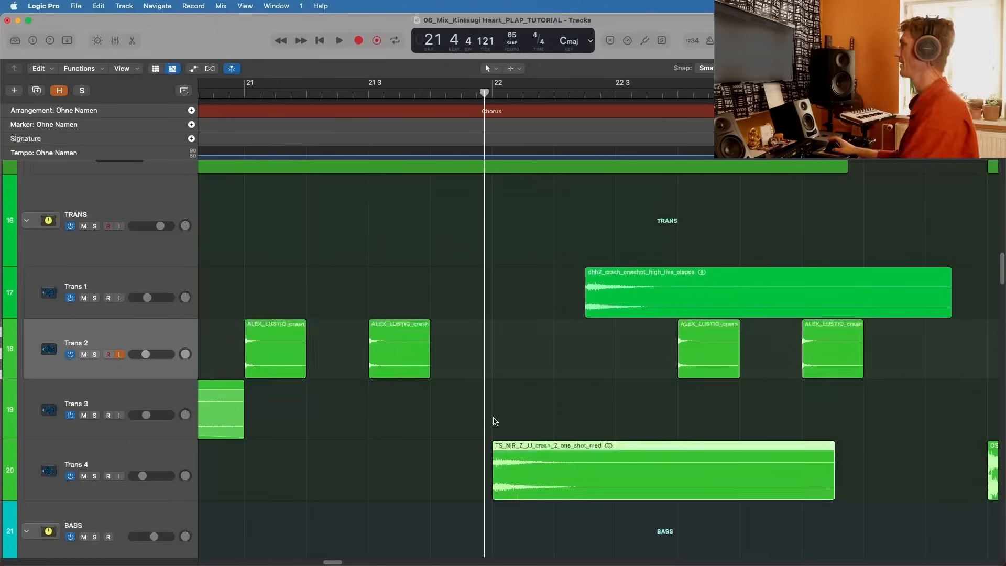
key("space")
key("space")
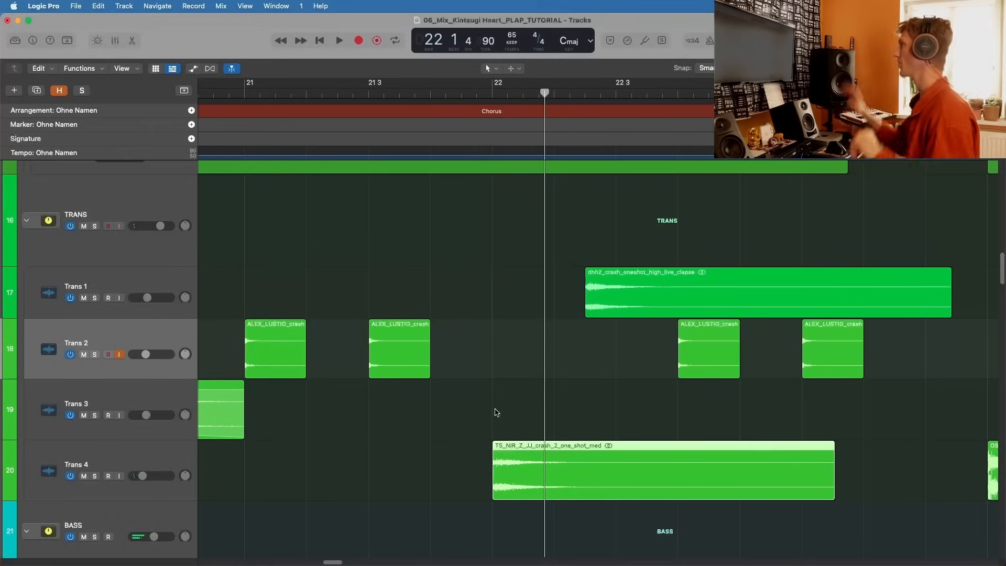
key("space")
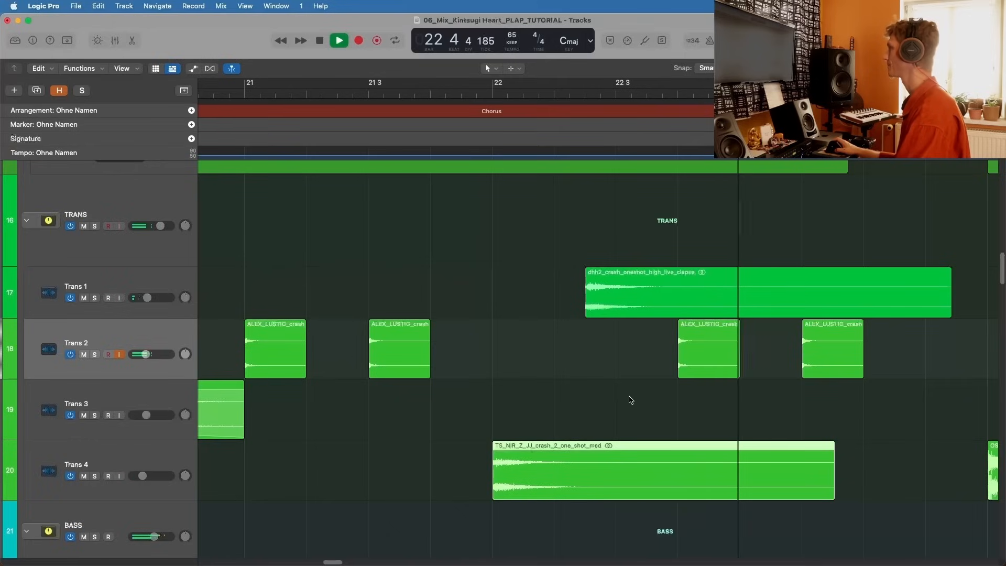
key("space")
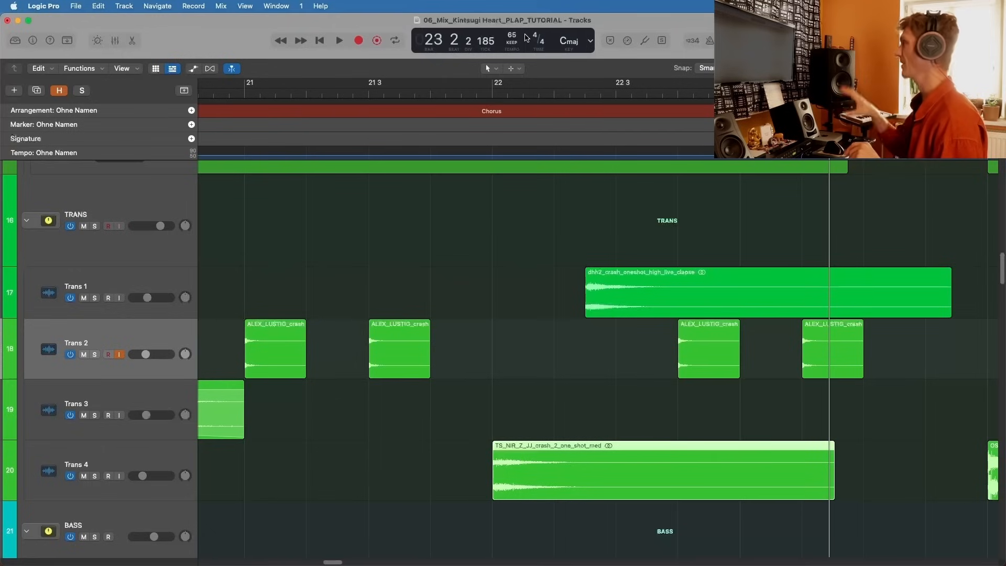
Step: Move the playhead to bar 22, select Trans 4 and show its channel strip in an enlarged mixer
key("super+Left")
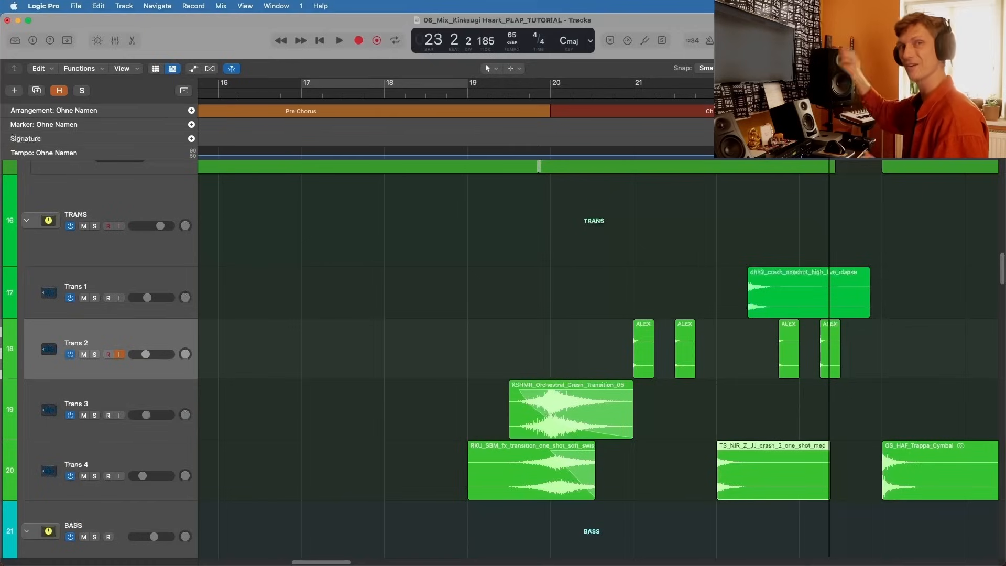
key("Return")
scroll(564, 272, "right", 4)
scroll(578, 174, "right", 2)
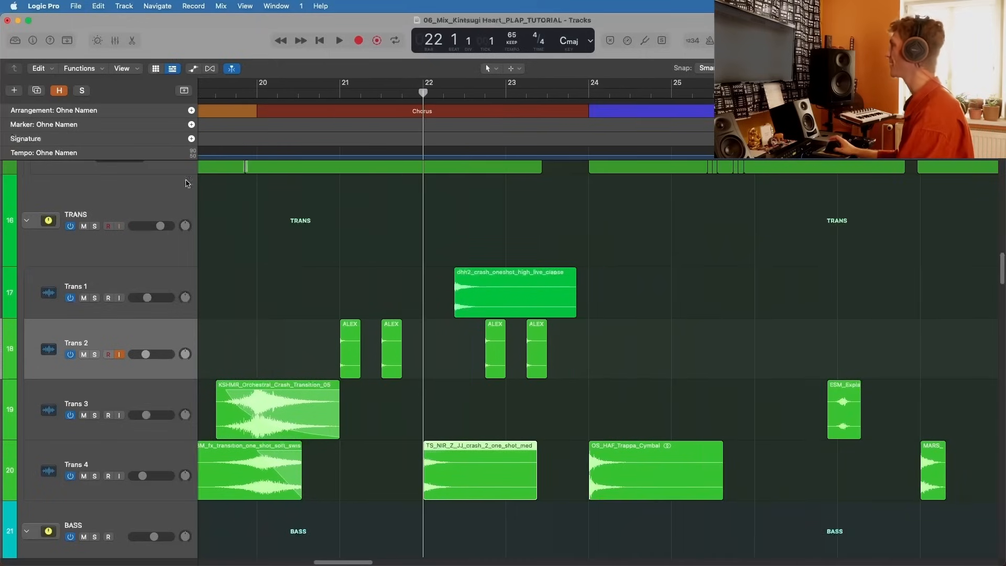
scroll(795, 232, "down", 5)
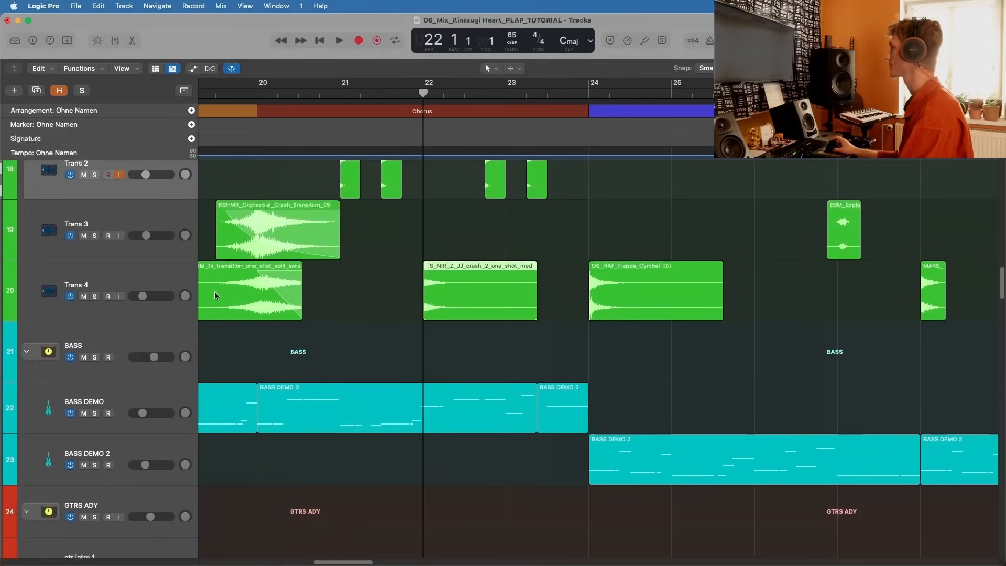
left_click(164, 275)
key("x")
scroll(231, 406, "down", 10)
scroll(231, 407, "up", 10)
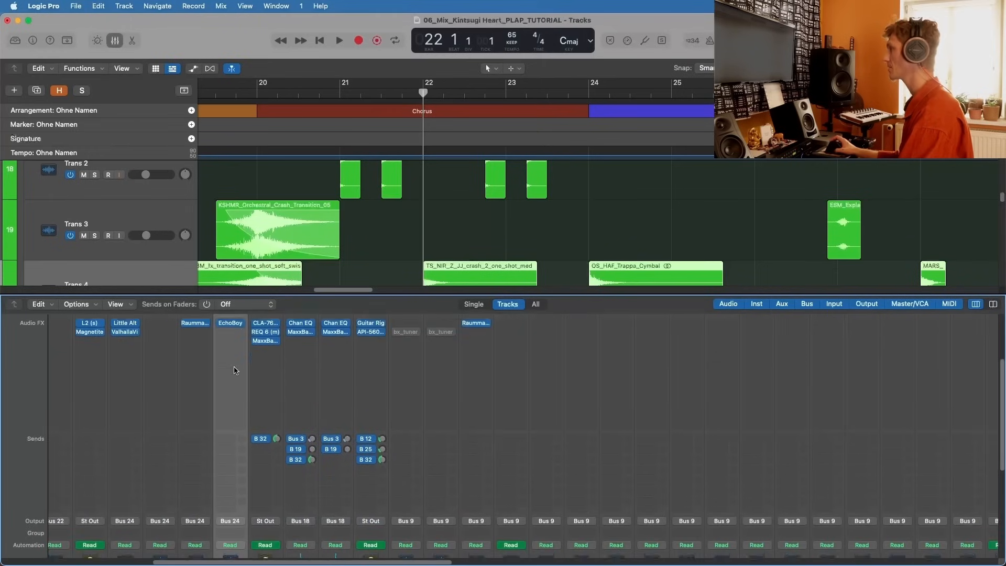
scroll(188, 329, "up", 2)
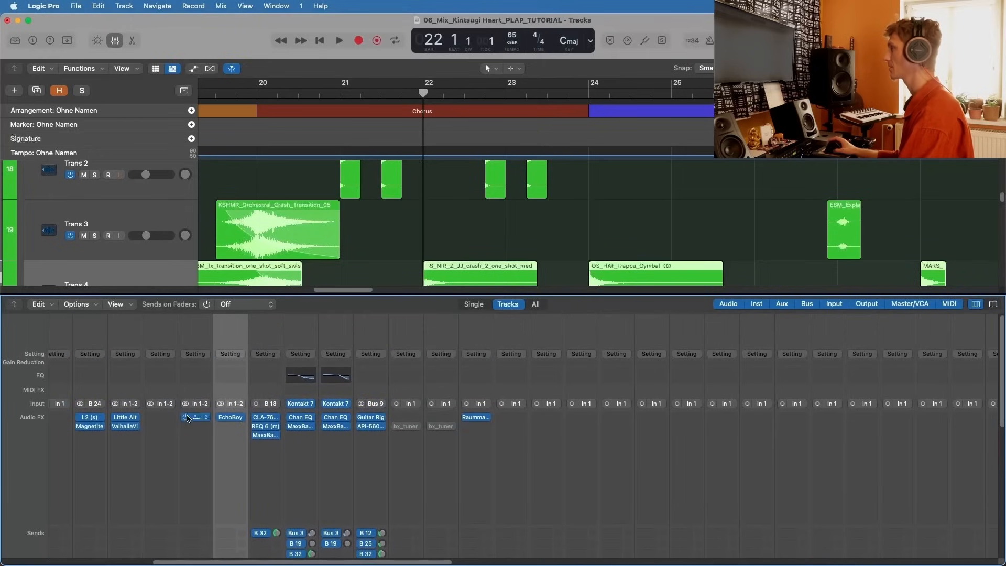
left_click_drag(259, 295, 259, 183)
scroll(231, 398, "down", 6)
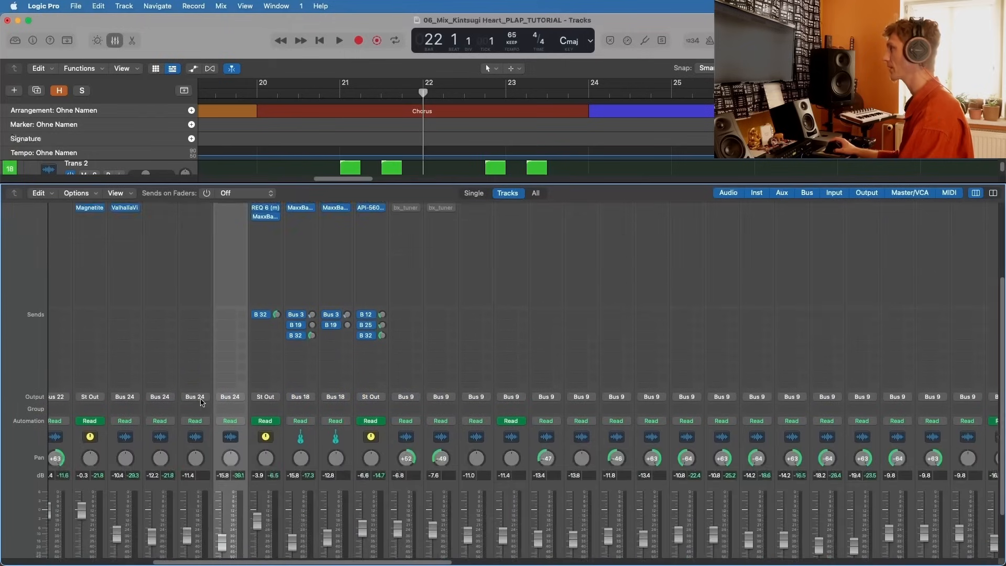
Step: Open the Raummaschine reverb on the Trans 3 channel, move its window clear of the tracks and hide the mixer
left_click(191, 548)
scroll(220, 419, "up", 6)
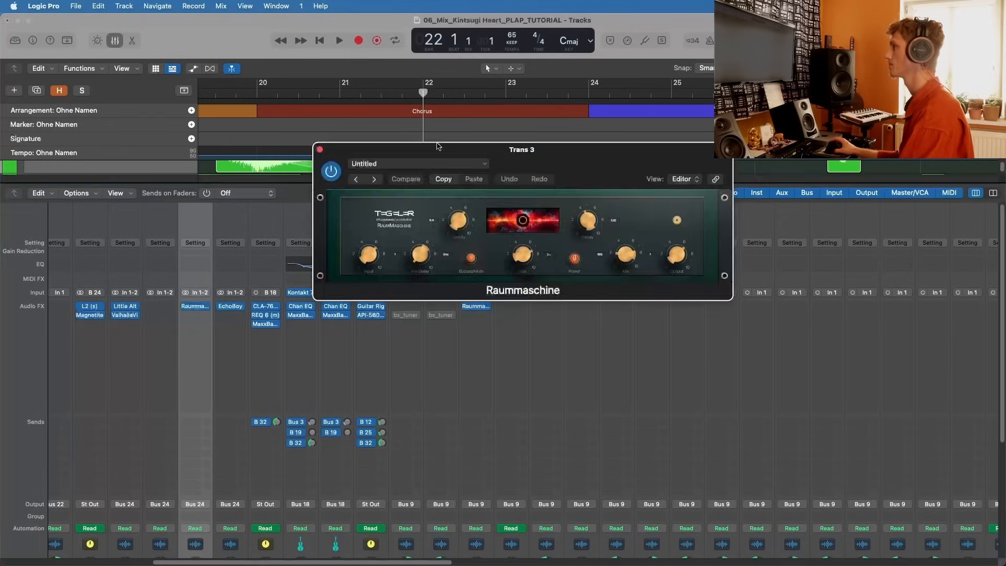
left_click_drag(438, 146, 645, 80)
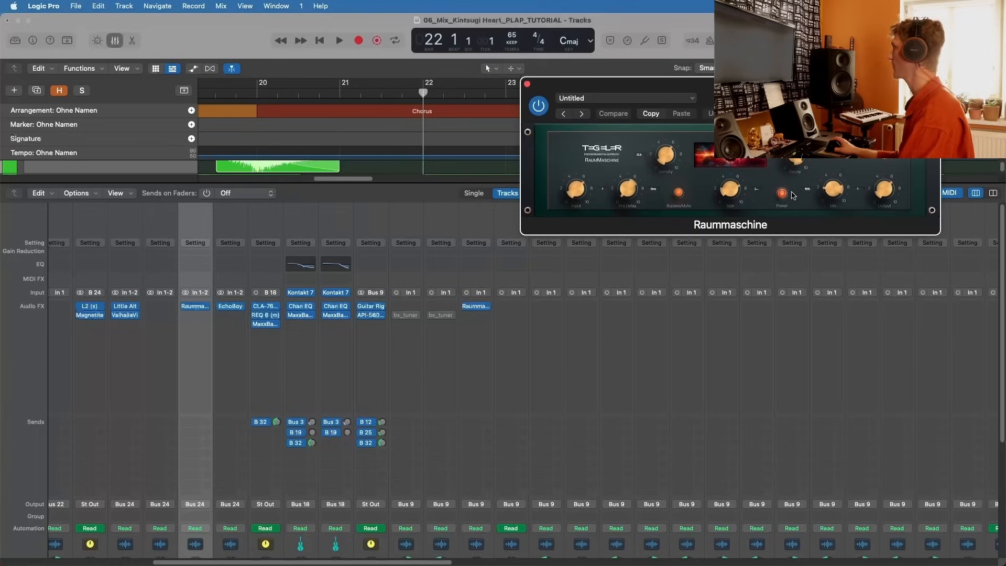
key("x")
Step: Solo Trans 3 and play its orchestral crash transition from bar 19 into bar 20, then stop
scroll(334, 211, "up", 2)
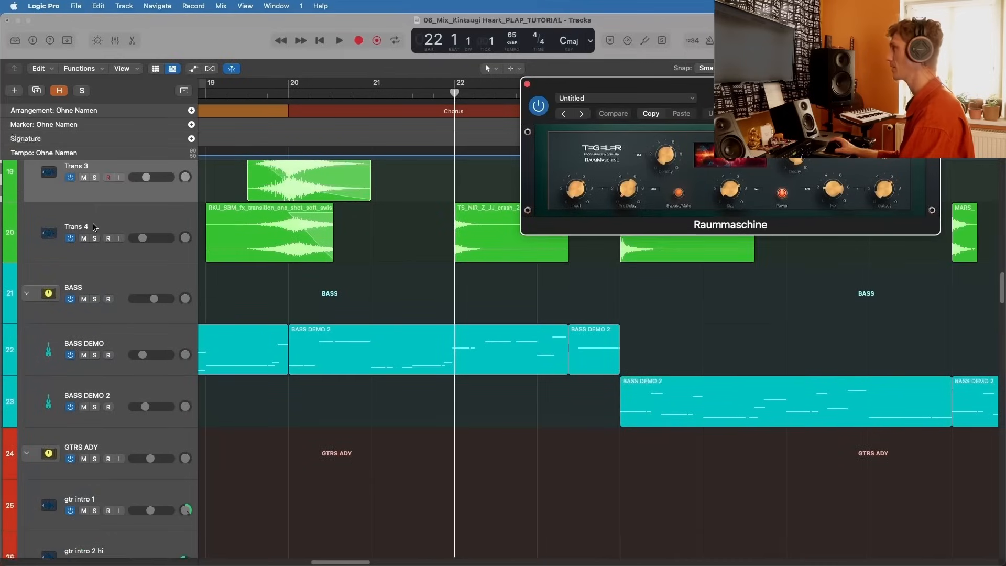
left_click(94, 177)
scroll(395, 205, "up", 3)
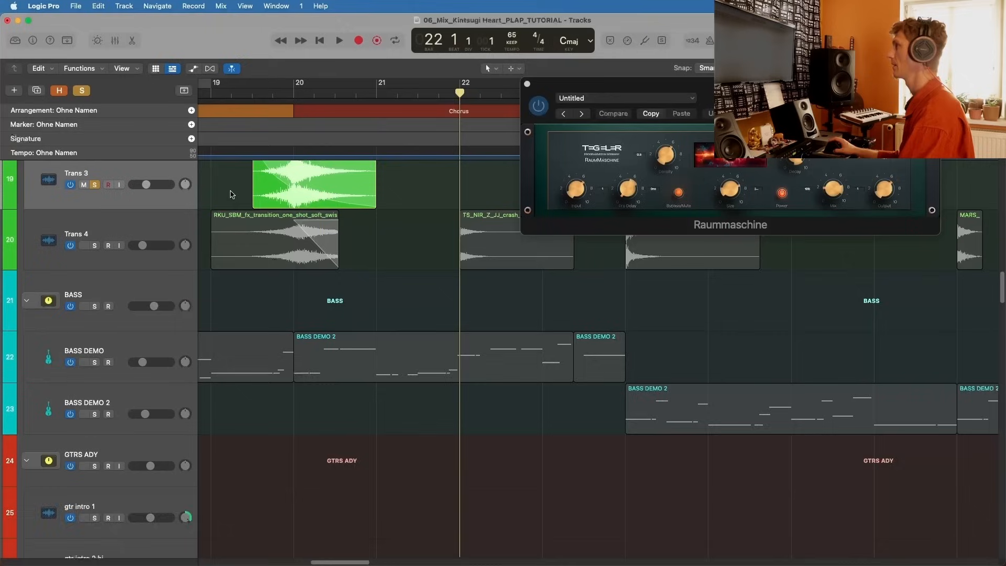
left_click(243, 95)
key("space")
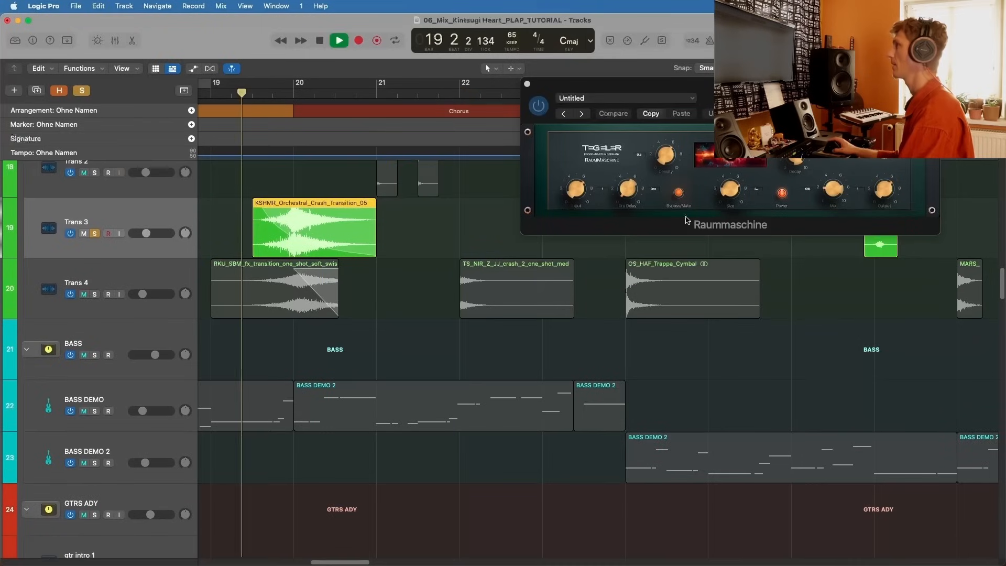
key("space")
Step: Replay the soloed Trans 3 transition with Raummaschine bypassed, re-enable it during playback, close the plug-in and stop
left_click(542, 110)
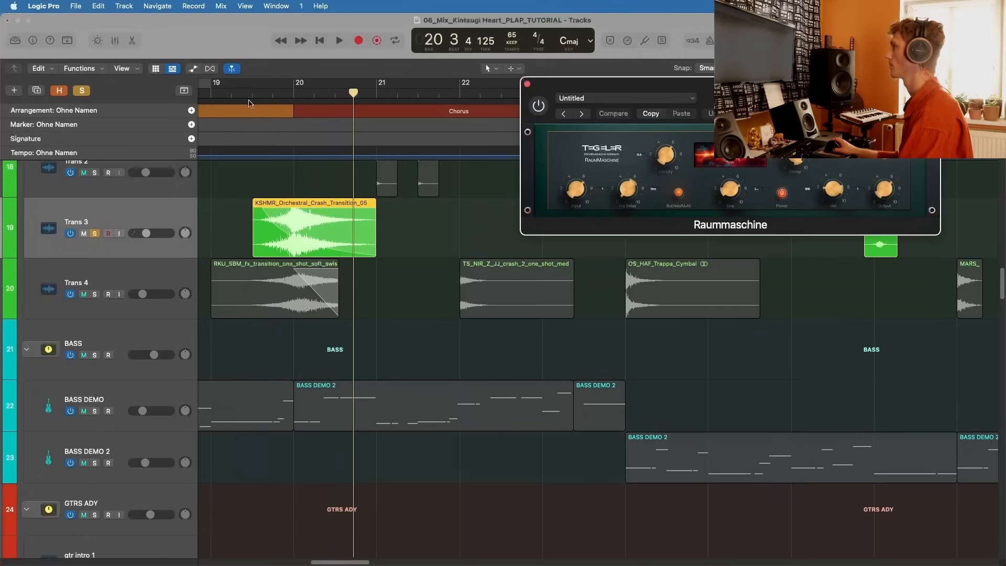
left_click(231, 93)
key("space")
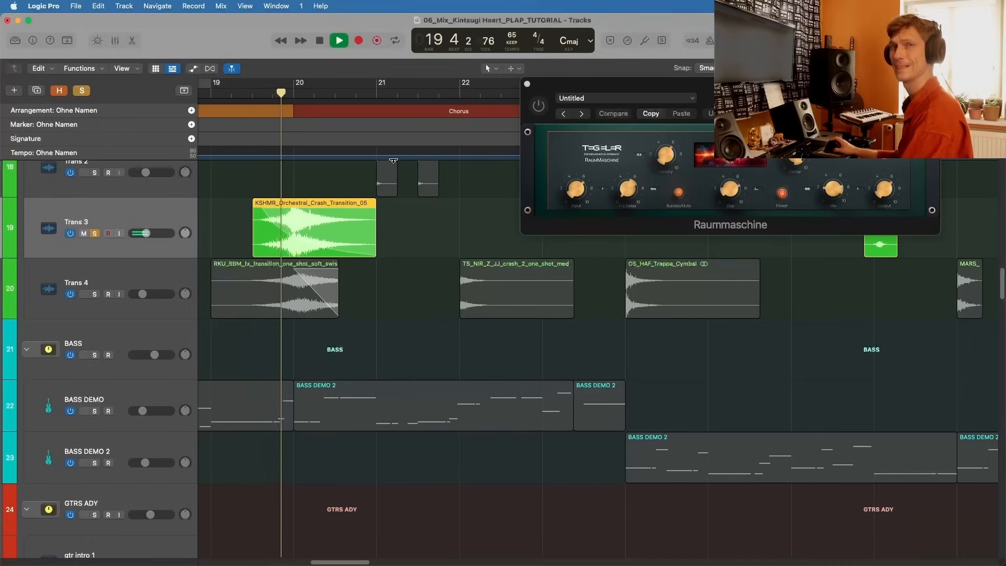
left_click(539, 106)
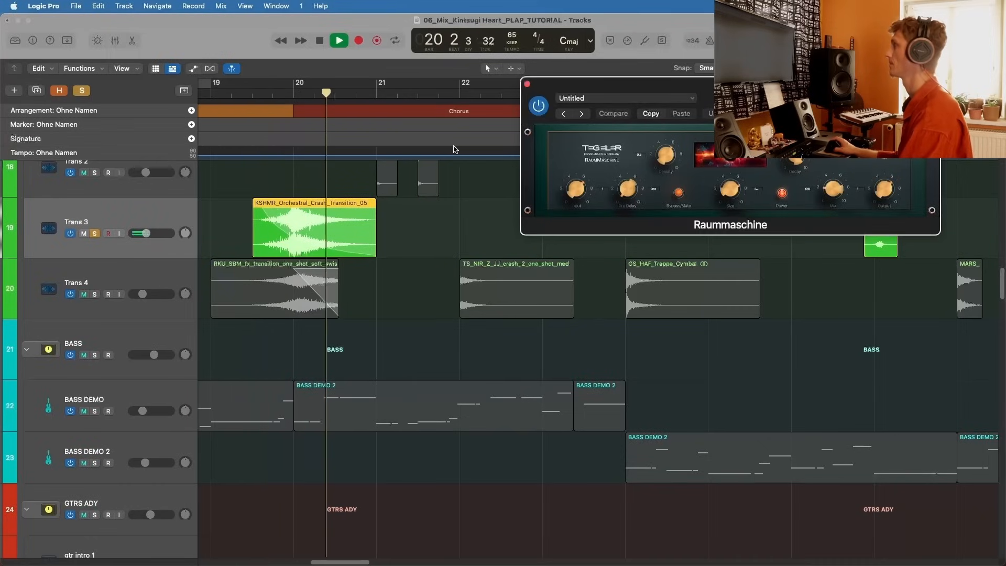
left_click(527, 84)
key("space")
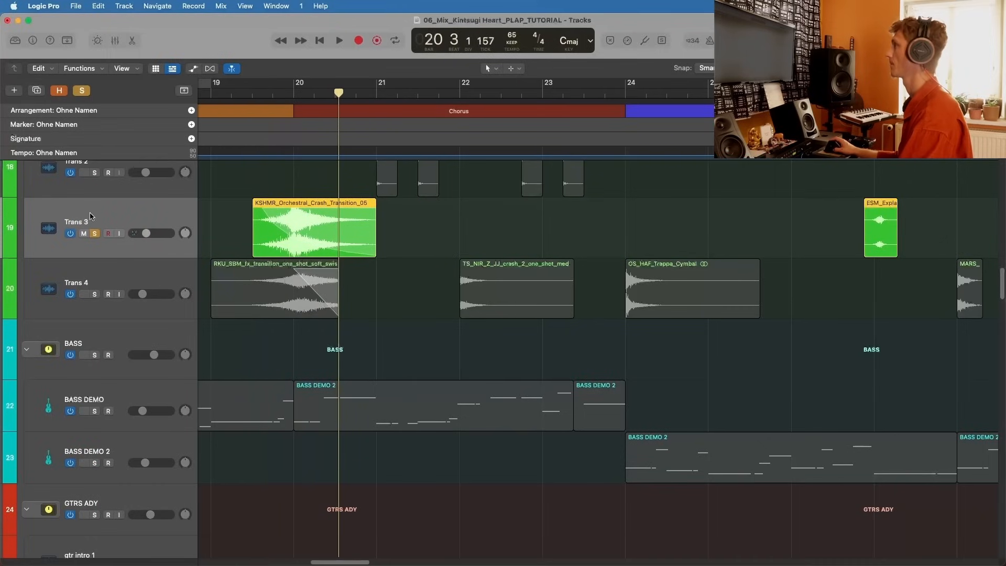
Step: Unsolo Trans 3 and solo Trans 4
key("s")
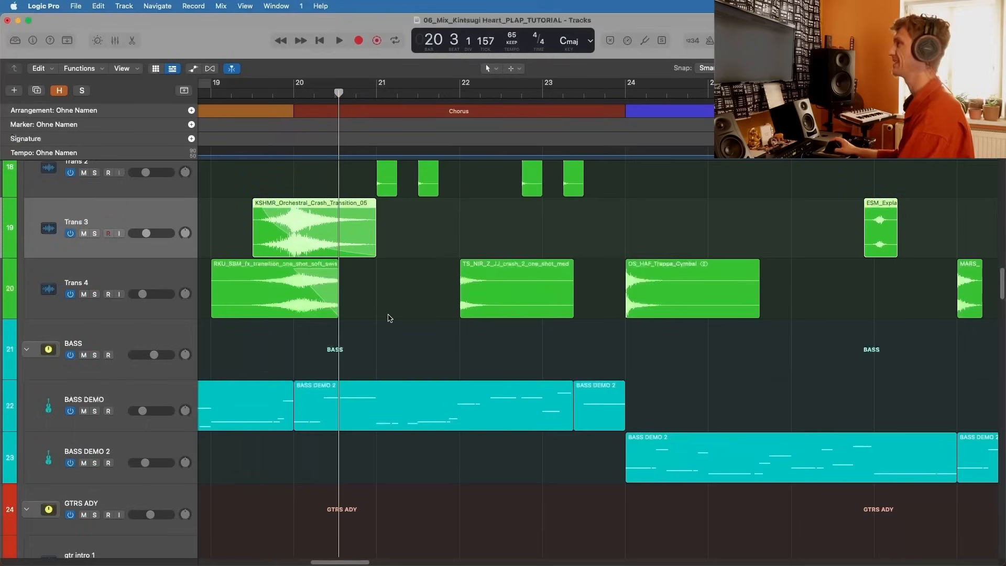
left_click(157, 279)
left_click(95, 294)
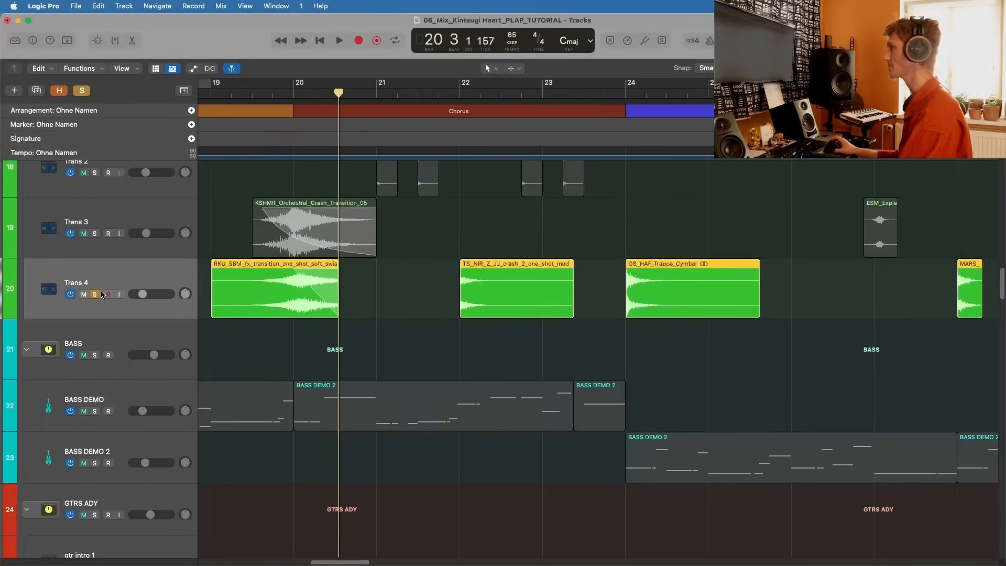
Step: Open the EchoBoy delay on the Trans 4 channel, move its window aside and hide the mixer
key("x")
left_click(233, 307)
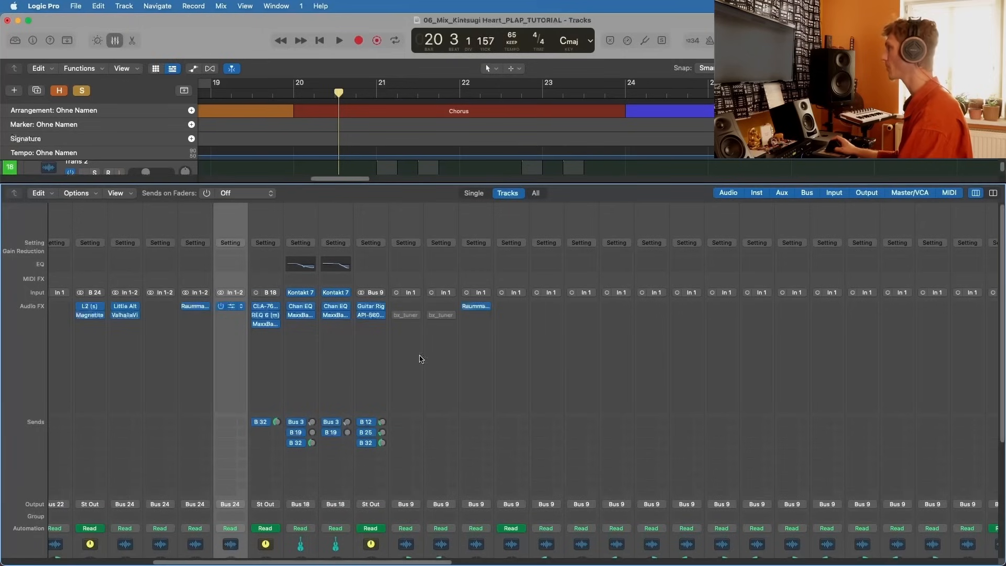
left_click_drag(506, 160, 703, 83)
key("x")
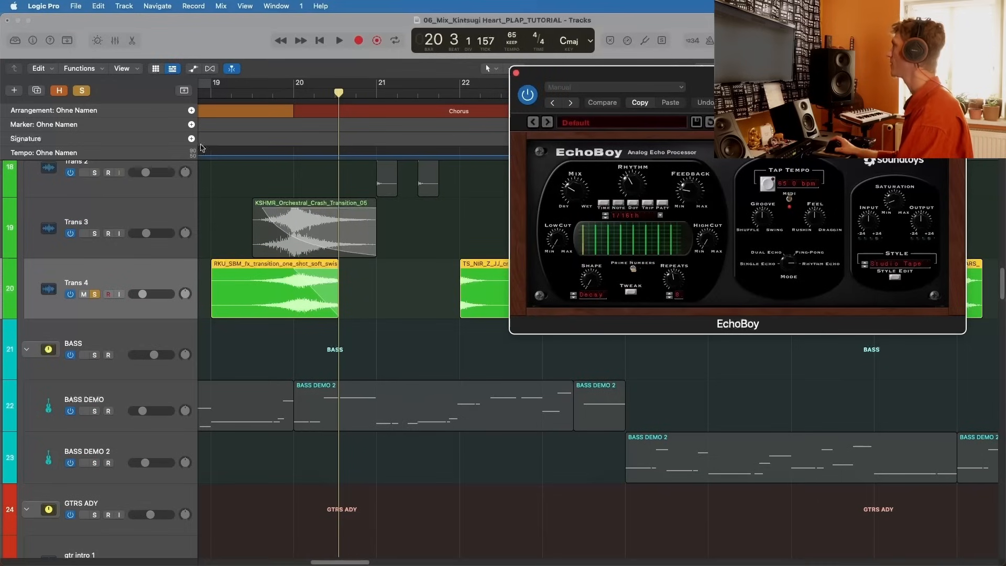
Step: Play the soloed Trans 4 transition from before bar 19 into bar 20, moving the EchoBoy window below the regions, then stop
scroll(209, 137, "left", 3)
left_click(253, 94)
key("space")
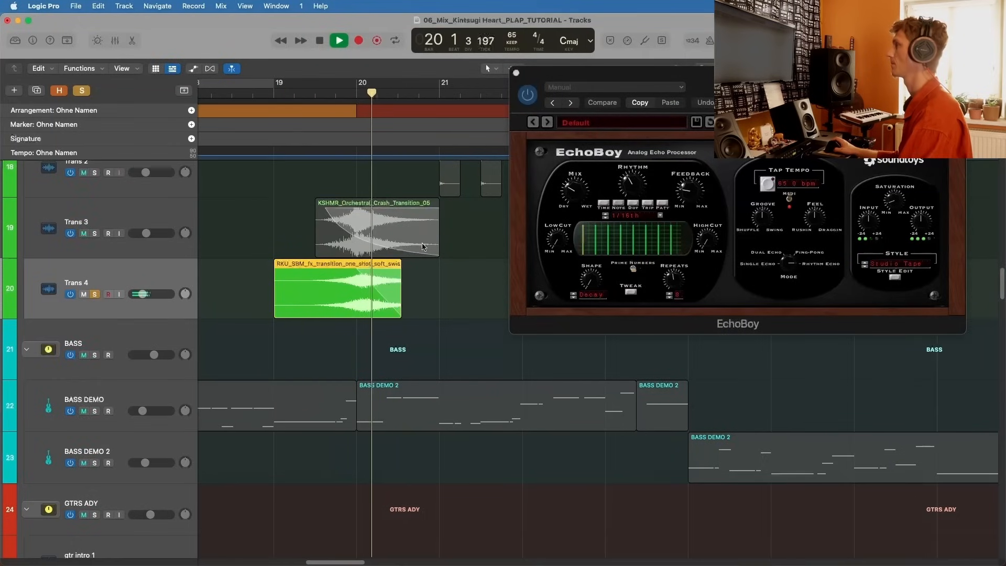
left_click_drag(596, 73, 471, 355)
key("space")
Step: Play the Trans 4 crash at bar 22, comparing it with EchoBoy bypassed and enabled, then close the plug-in and stop
left_click(506, 95)
key("space")
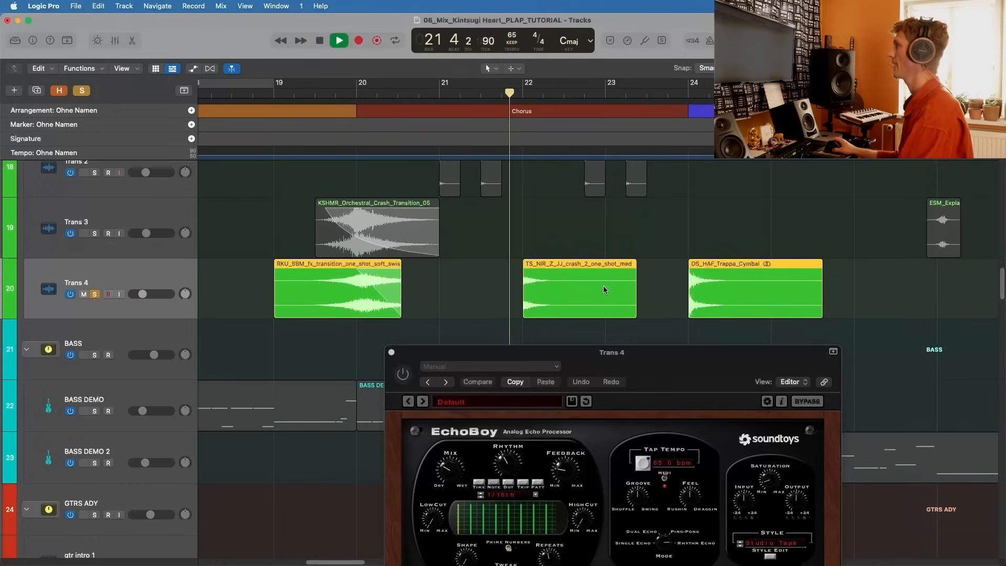
left_click(401, 369)
left_click(392, 352)
key("space")
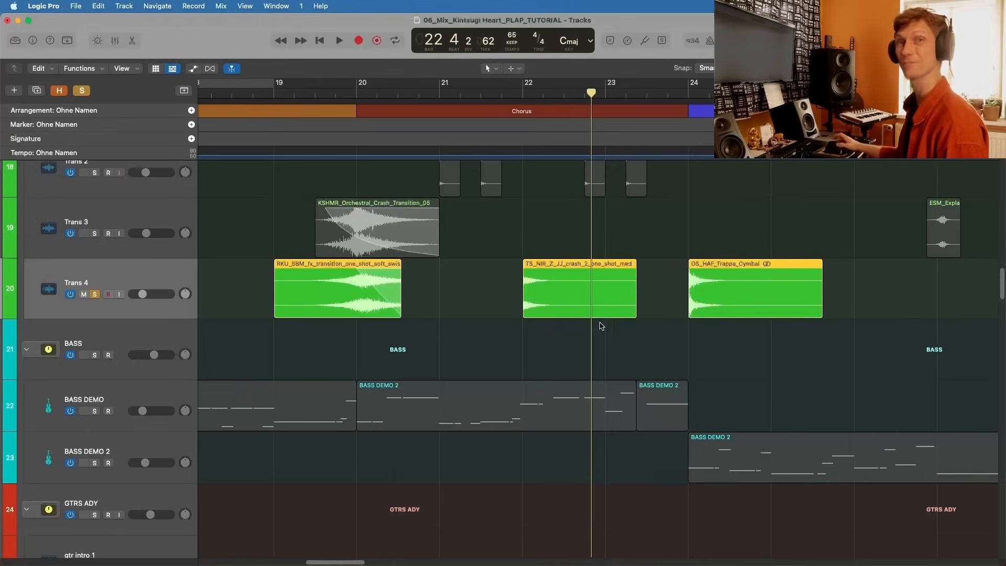
Step: Unsolo Trans 4 and examine the remaining Trans regions up to the Outro, ending at the GTRS ADY tracks
left_click(94, 294)
scroll(435, 274, "down", 10)
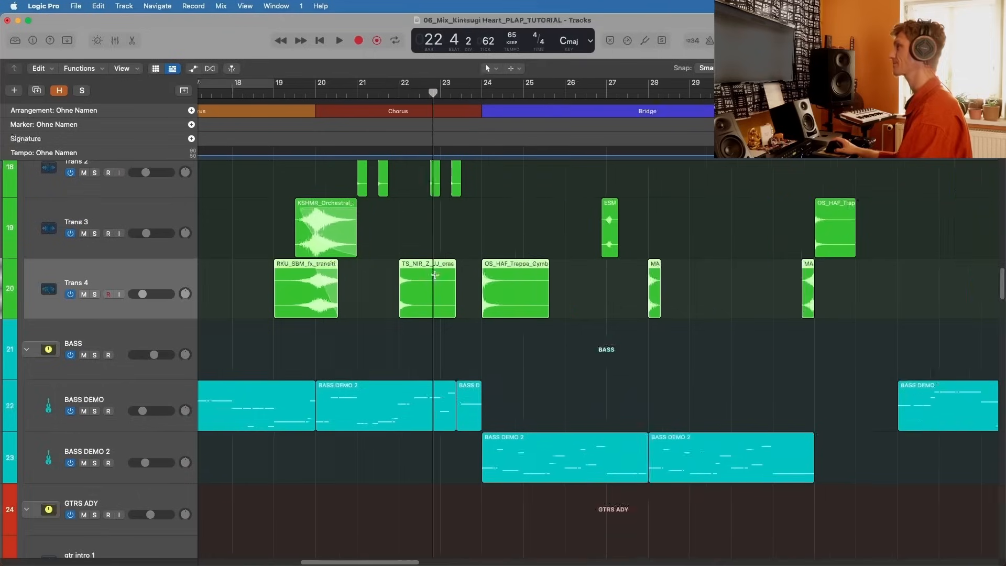
key("super+Up")
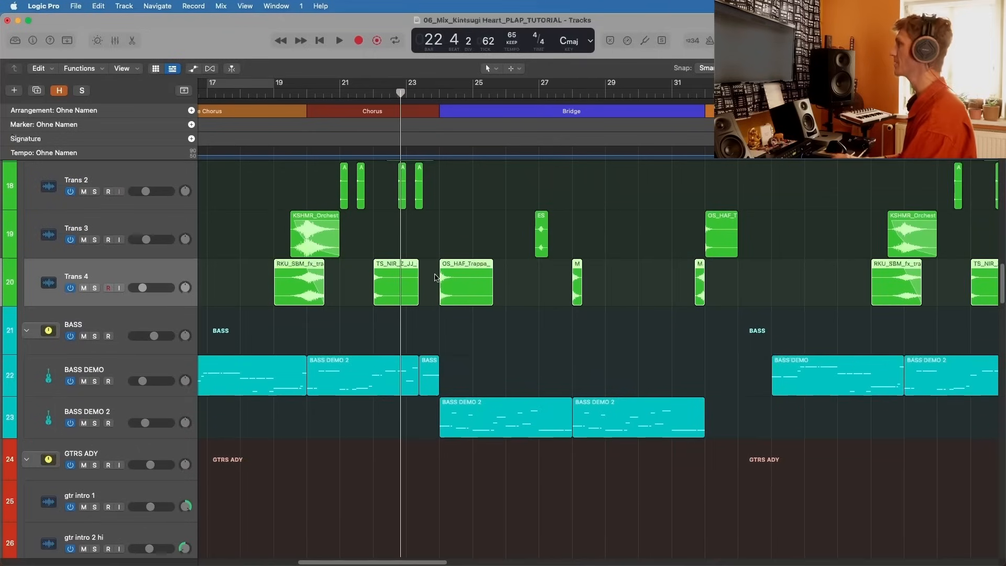
scroll(547, 272, "right", 10)
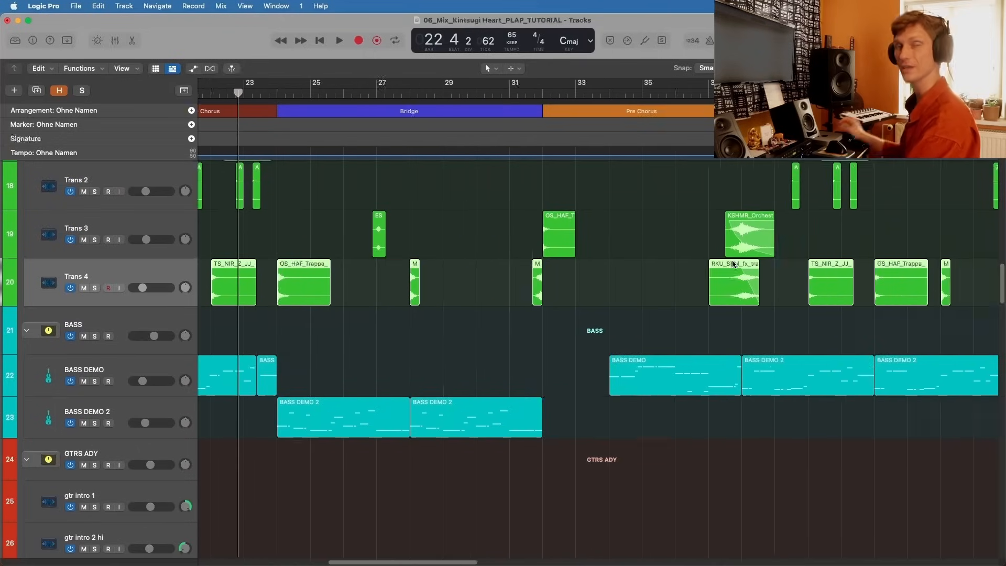
scroll(714, 280, "right", 8)
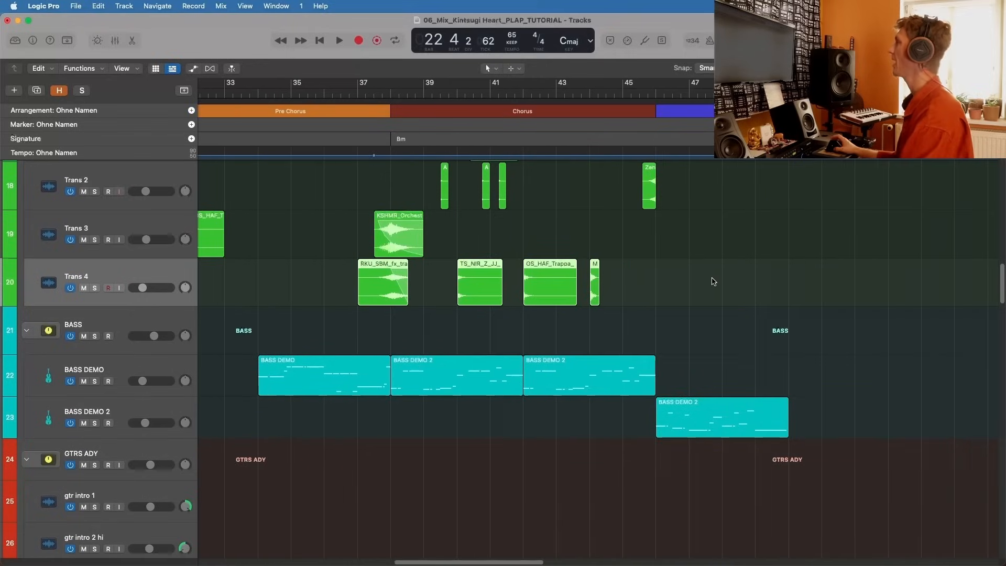
scroll(681, 280, "left", 8)
key("super+Left")
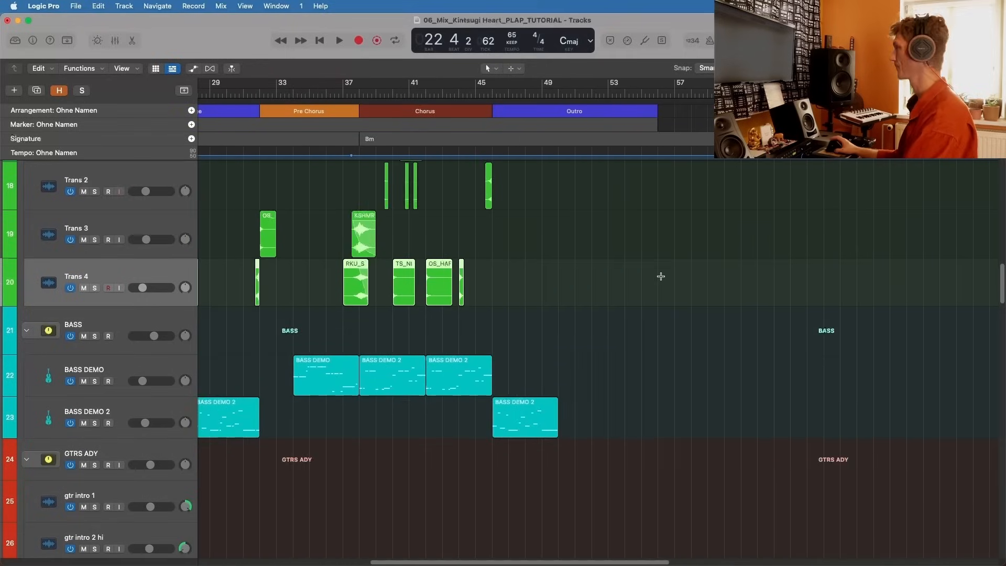
scroll(96, 272, "down", 5)
scroll(121, 255, "down", 2)
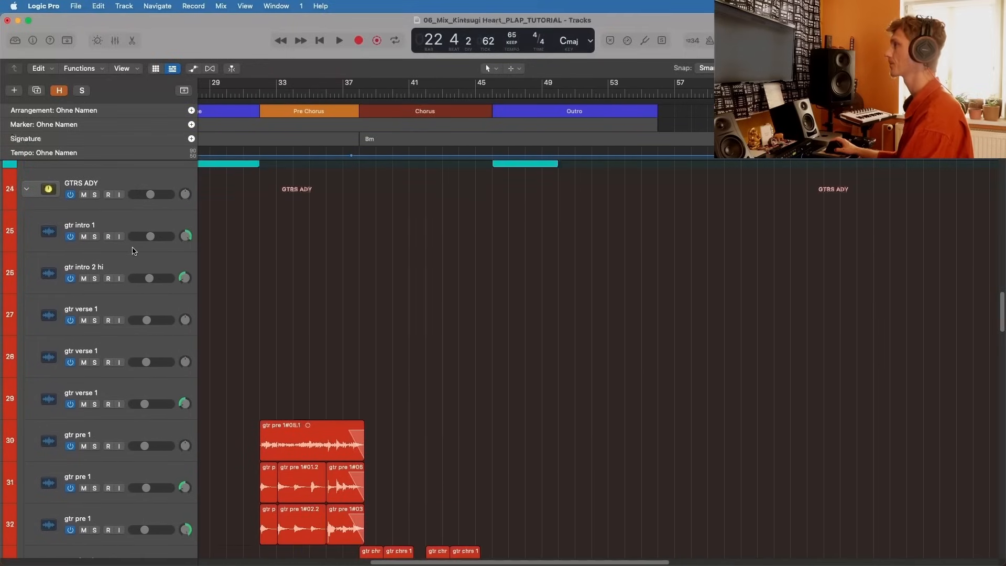
Step: Solo the orange guitar on track 43 and set the playhead to the start of the Strophe at bar 6
scroll(131, 257, "down", 15)
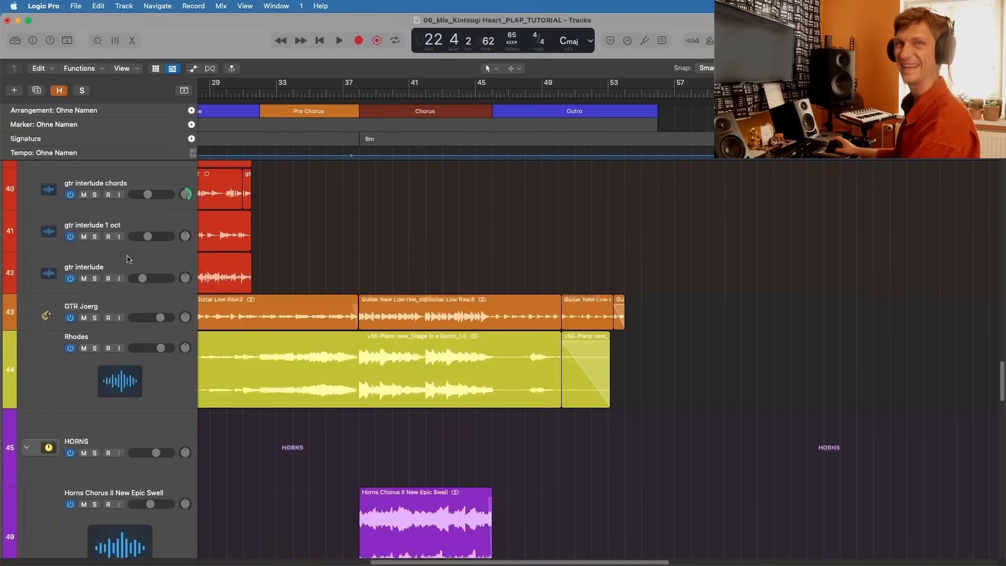
left_click(91, 318)
scroll(288, 317, "up", 1)
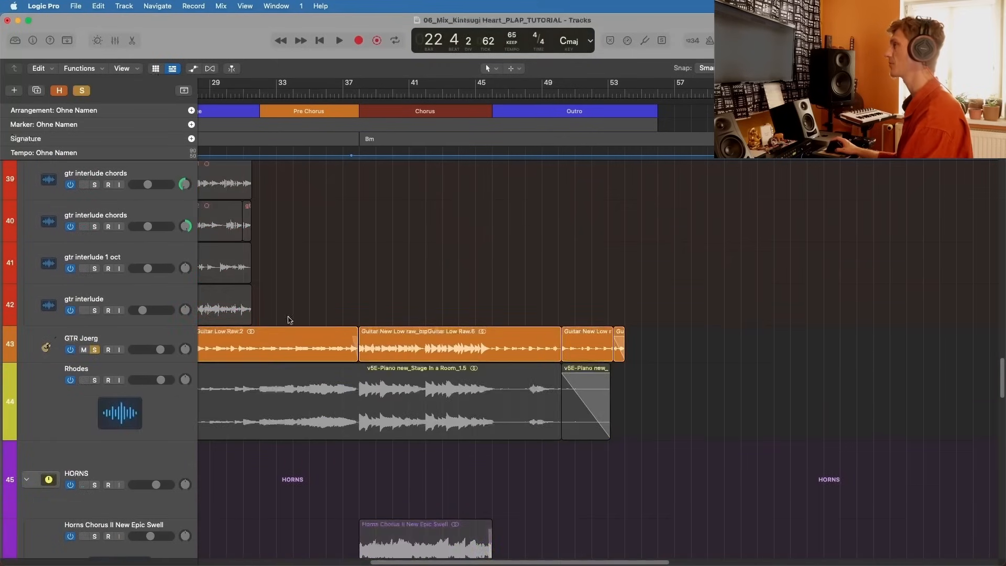
key("super+Left")
key("super+Left")
scroll(288, 319, "left", 10)
scroll(288, 320, "up", 1)
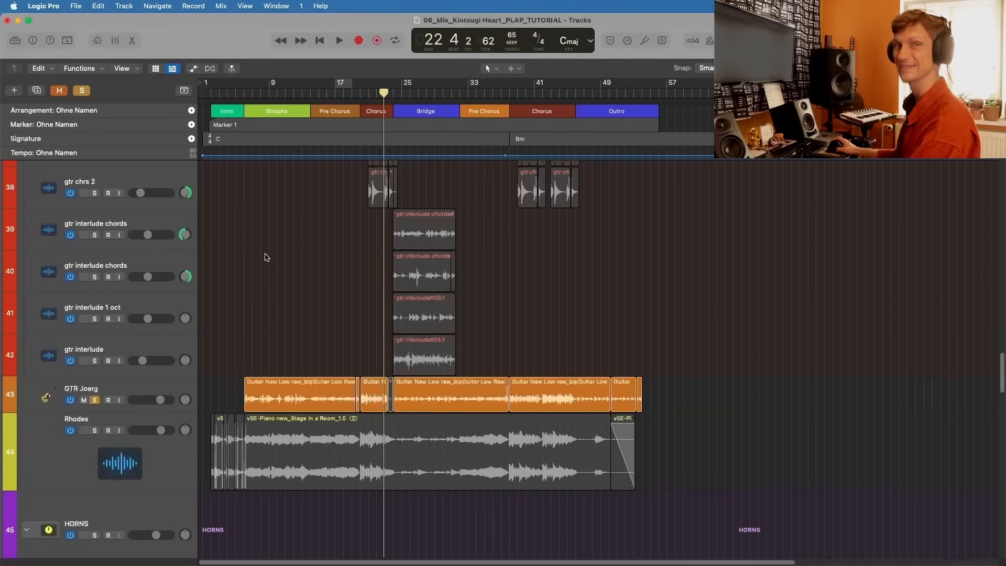
left_click(244, 92)
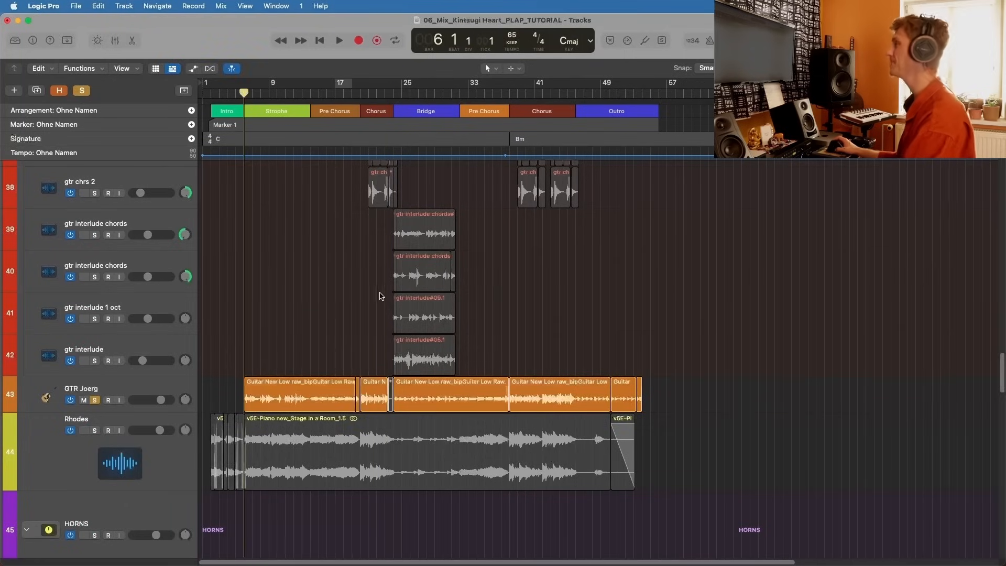
key("super+Right")
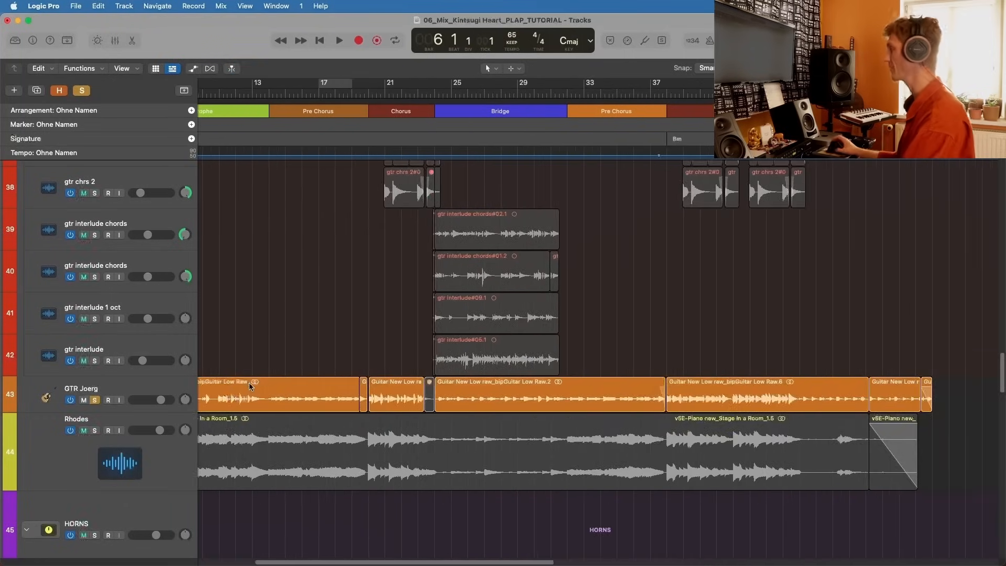
key("super+Right")
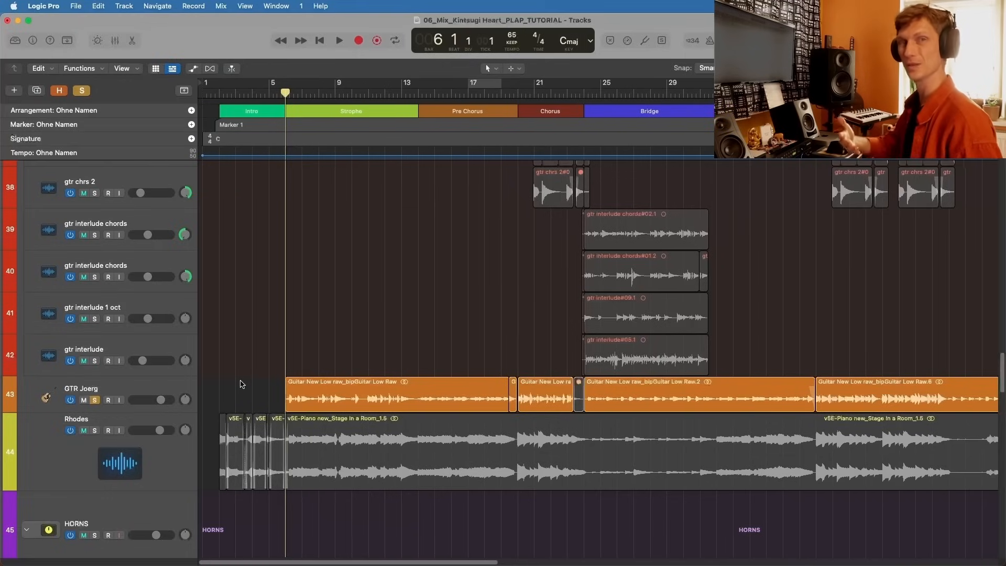
Step: Solo the Rhodes alongside the track 43 guitar and play the Intro from bar 2, then stop and unsolo the Rhodes
left_click_drag(242, 384, 218, 402)
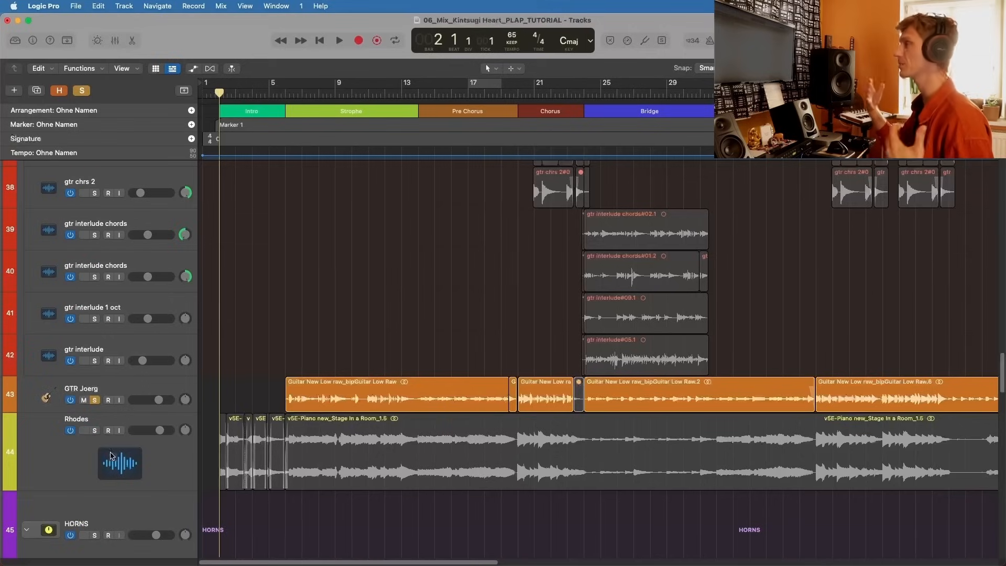
left_click(95, 430)
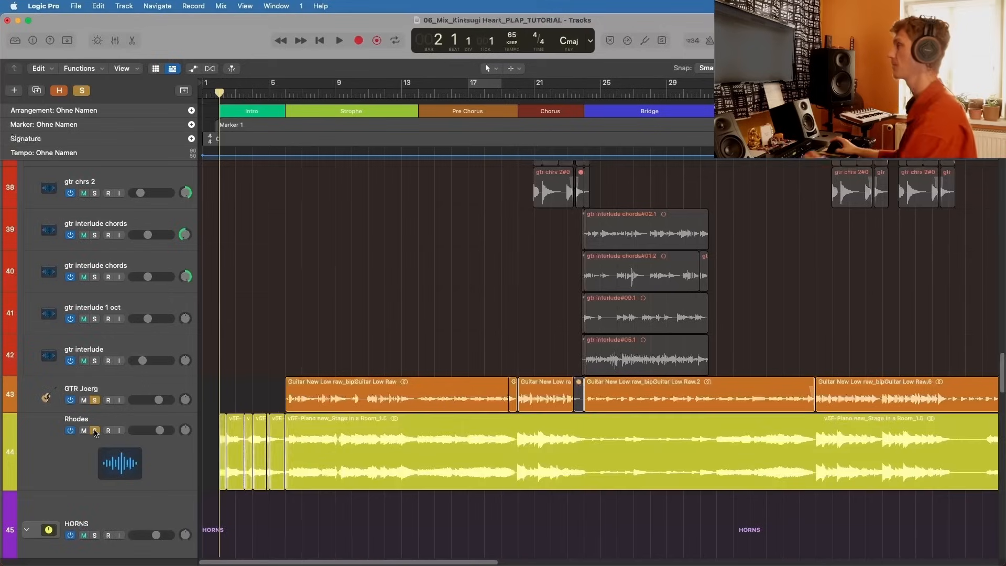
left_click(289, 397)
key("super+Right")
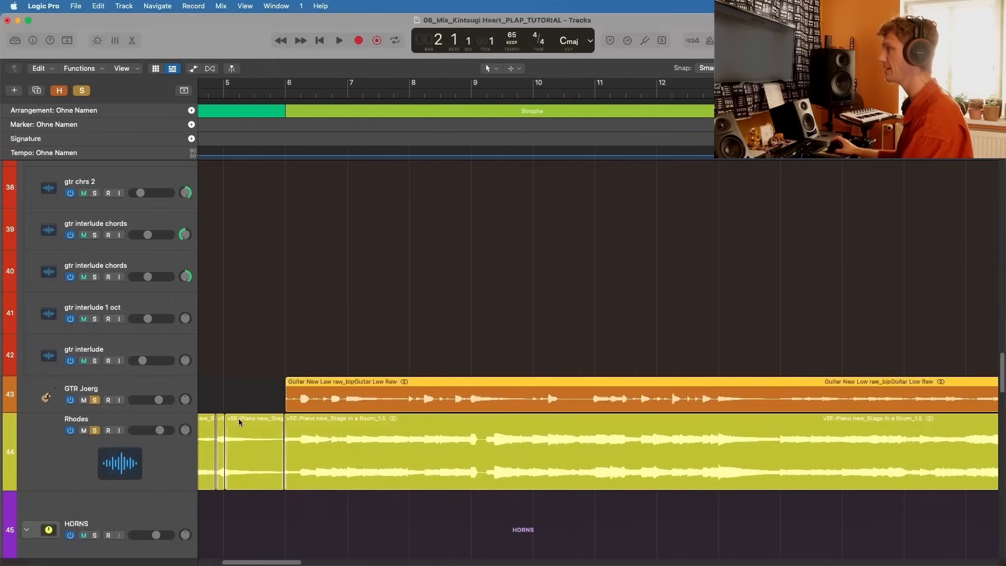
scroll(241, 419, "left", 5)
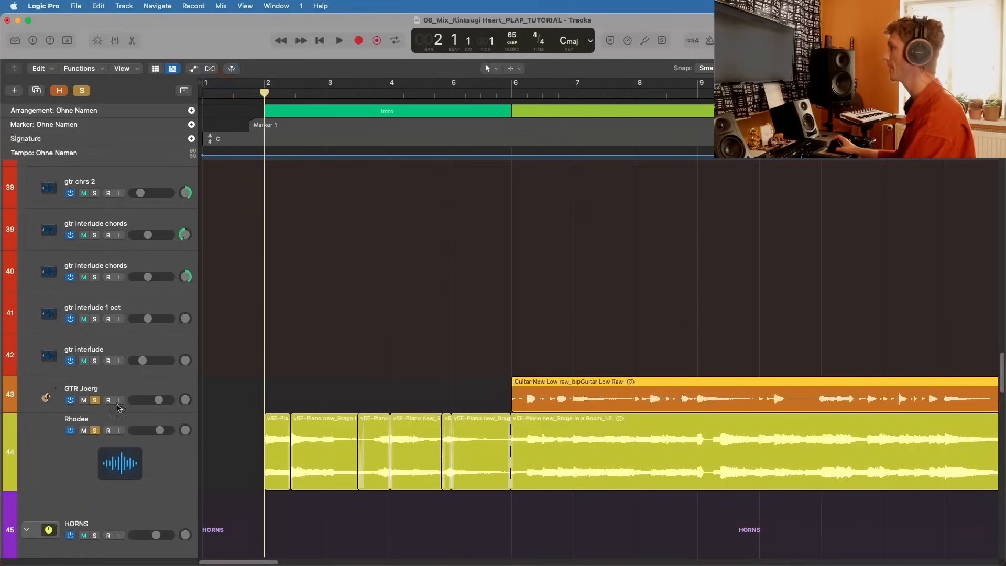
key("space")
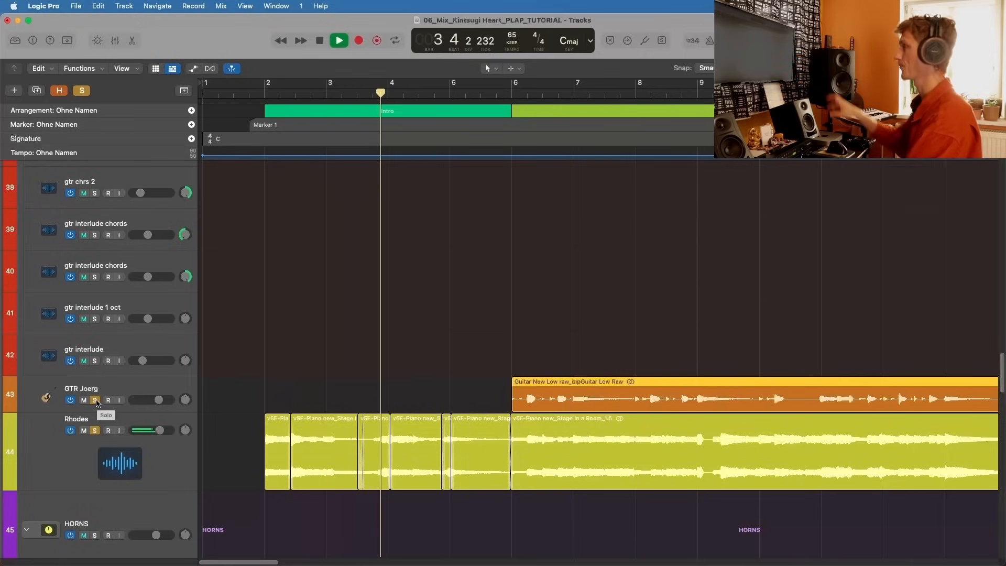
key("space")
left_click(95, 430)
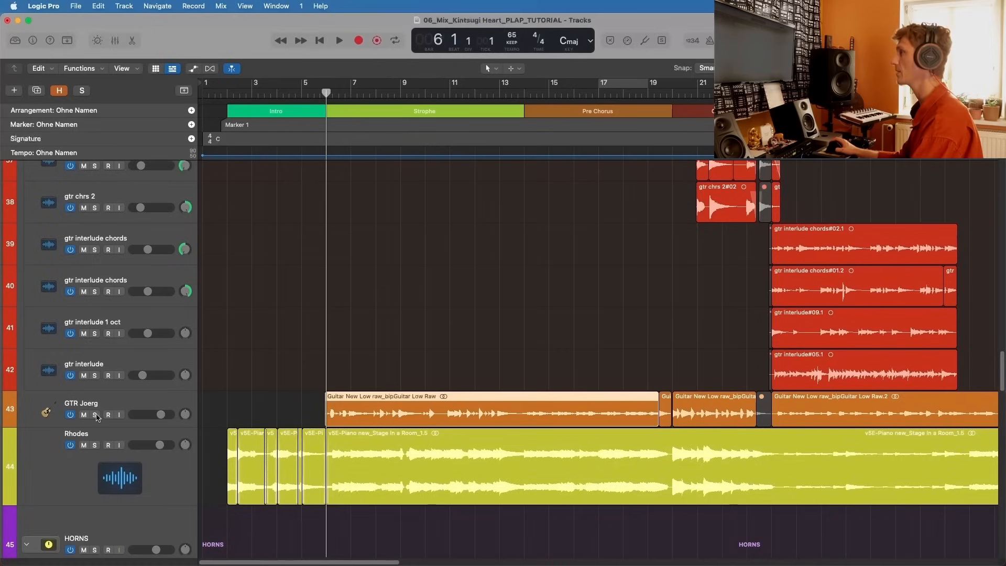
Step: Play the soloed track 43 guitar from bar 6, then stop and unsolo it
key("space")
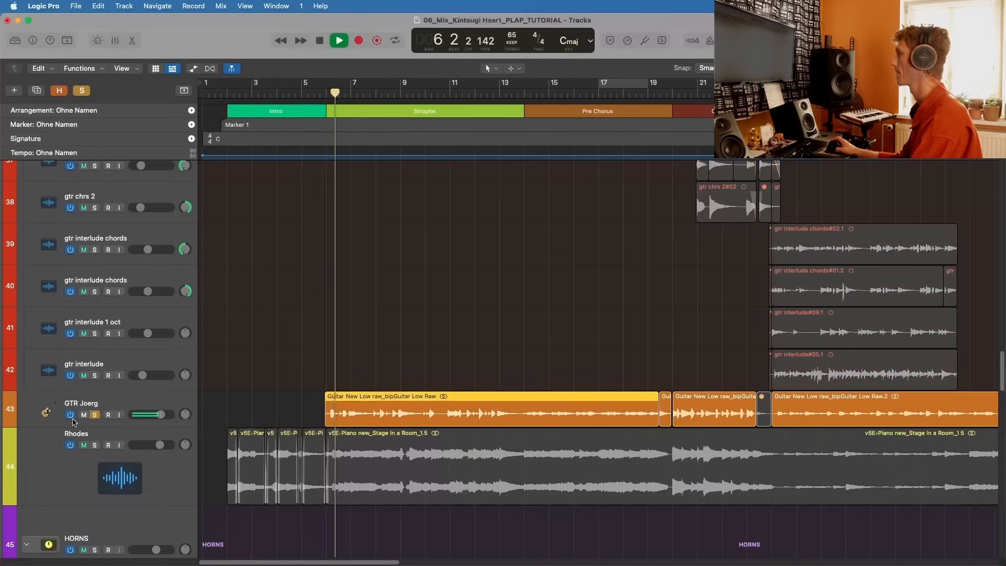
left_click(158, 405)
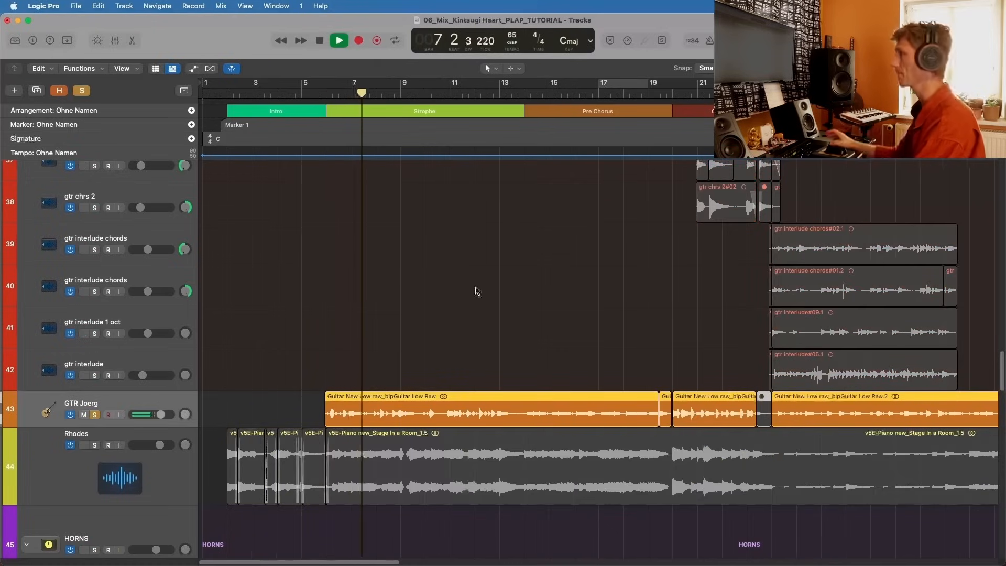
key("space")
left_click(94, 415)
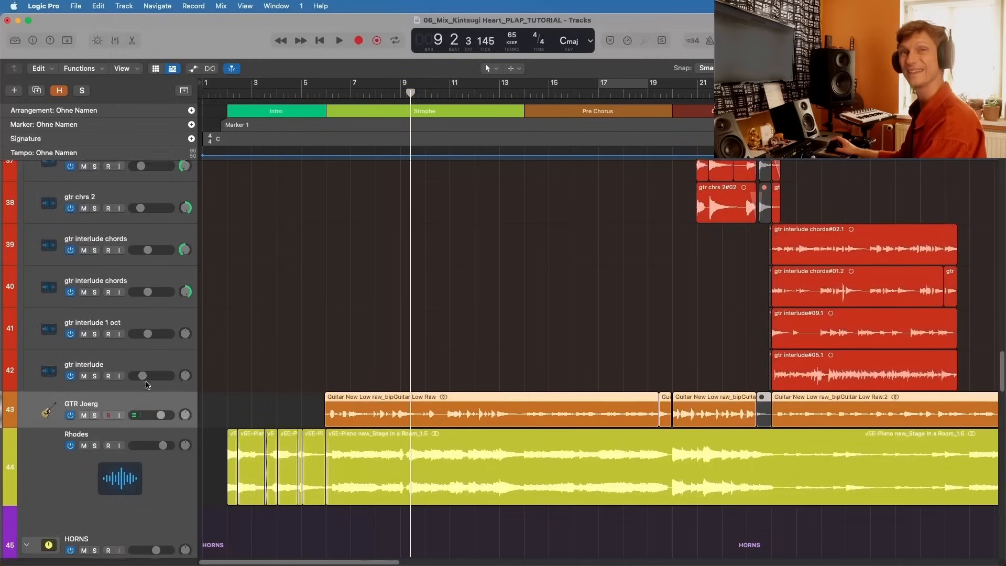
Step: Solo the track 43 guitar and the Rhodes, play both from bar 6, then stop and unsolo them
scroll(149, 366, "up", 3)
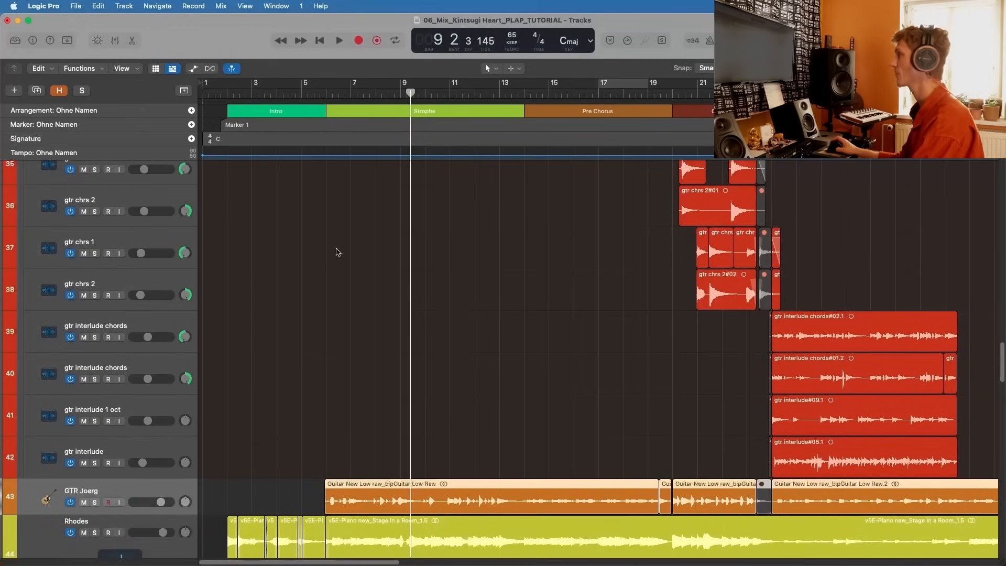
left_click(95, 502)
left_click(95, 532)
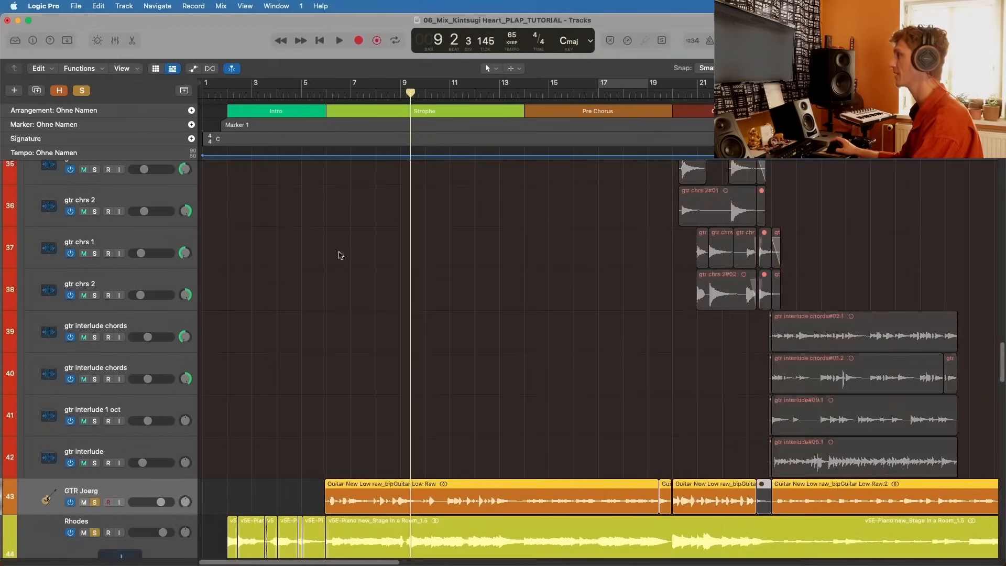
left_click(322, 90)
key("space")
scroll(323, 429, "down", 2)
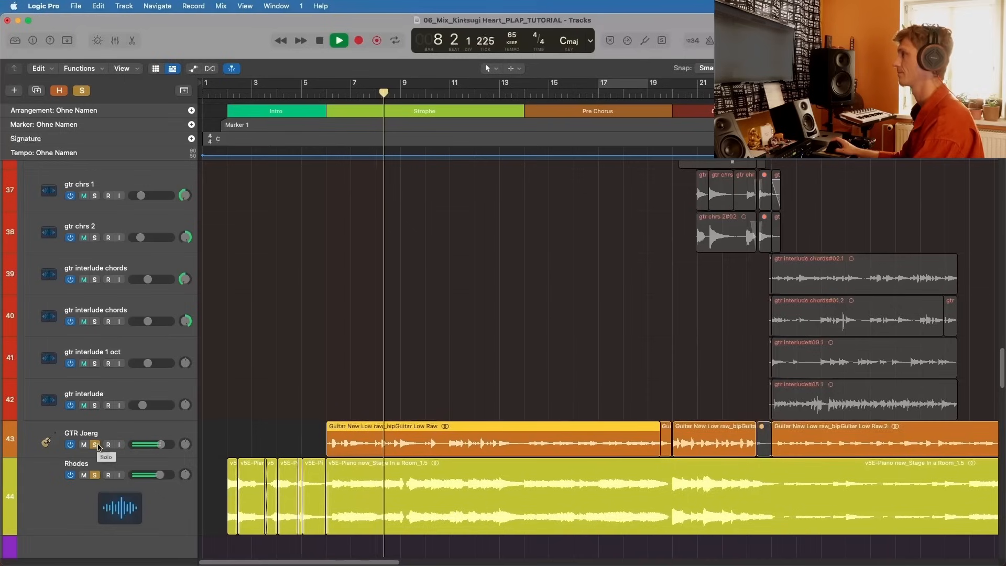
key("space")
left_click(94, 445)
left_click(94, 474)
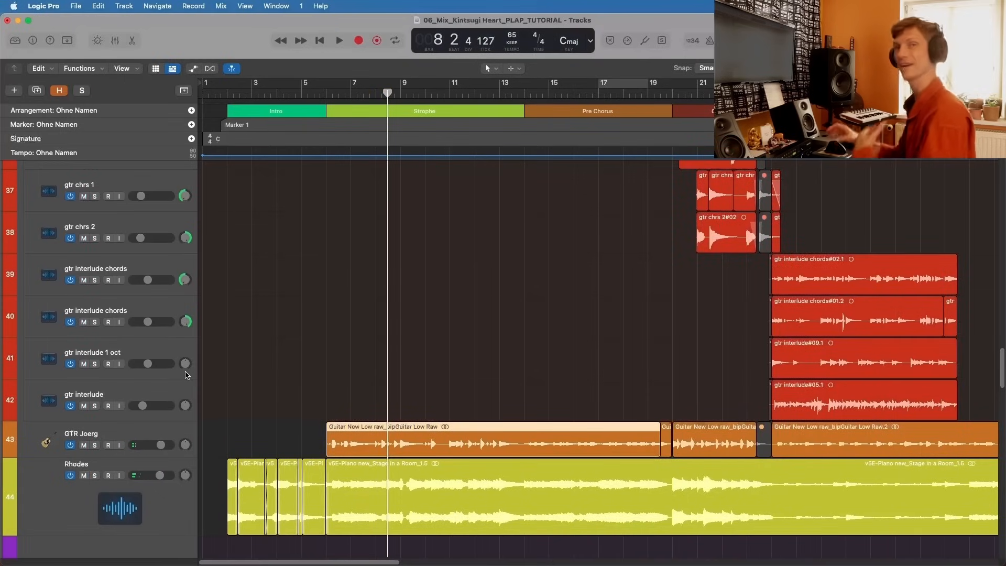
Step: Solo the GTRS ADY stack and set the playhead to bar 10, where the verse guitars start
scroll(181, 335, "up", 3)
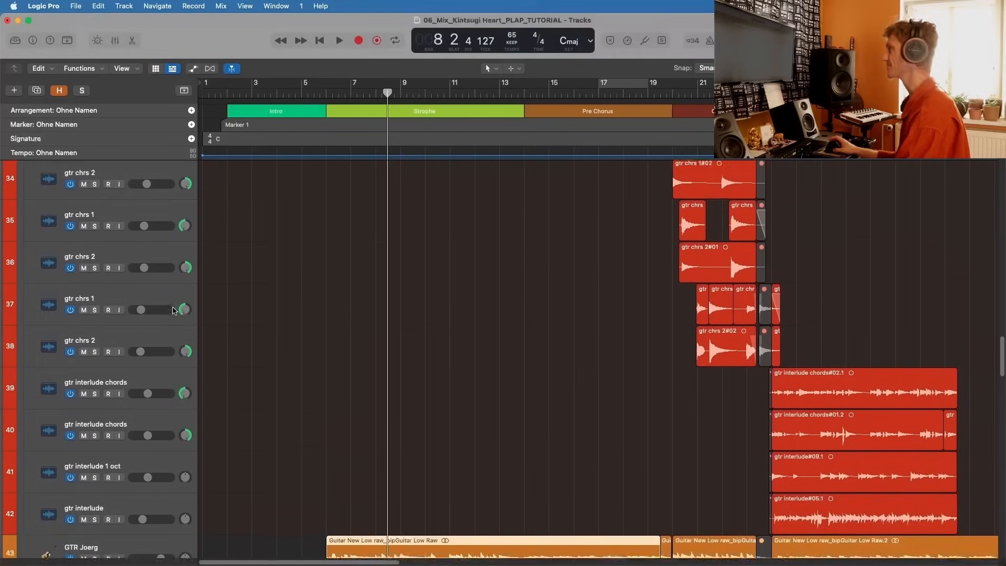
scroll(174, 310, "up", 10)
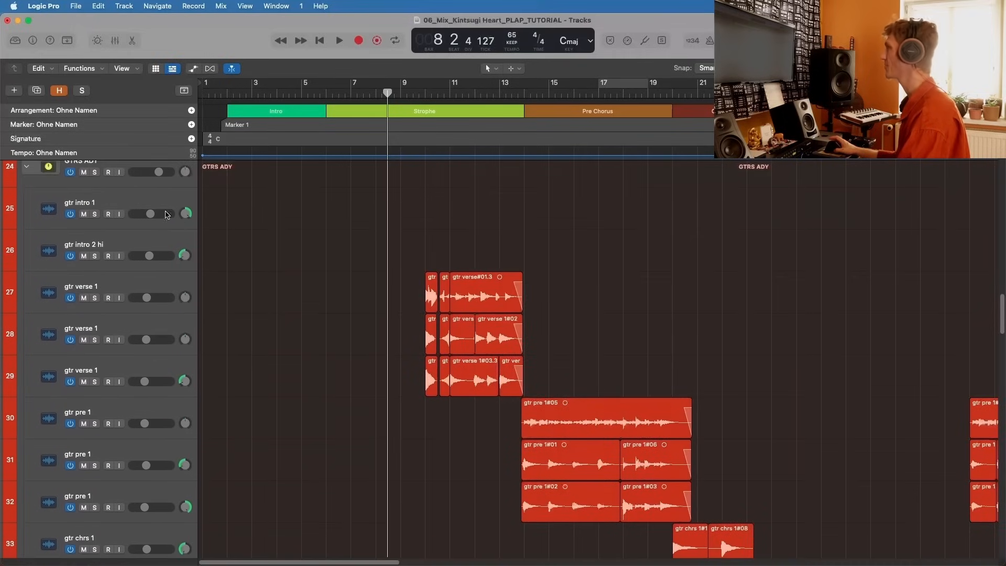
left_click(164, 199)
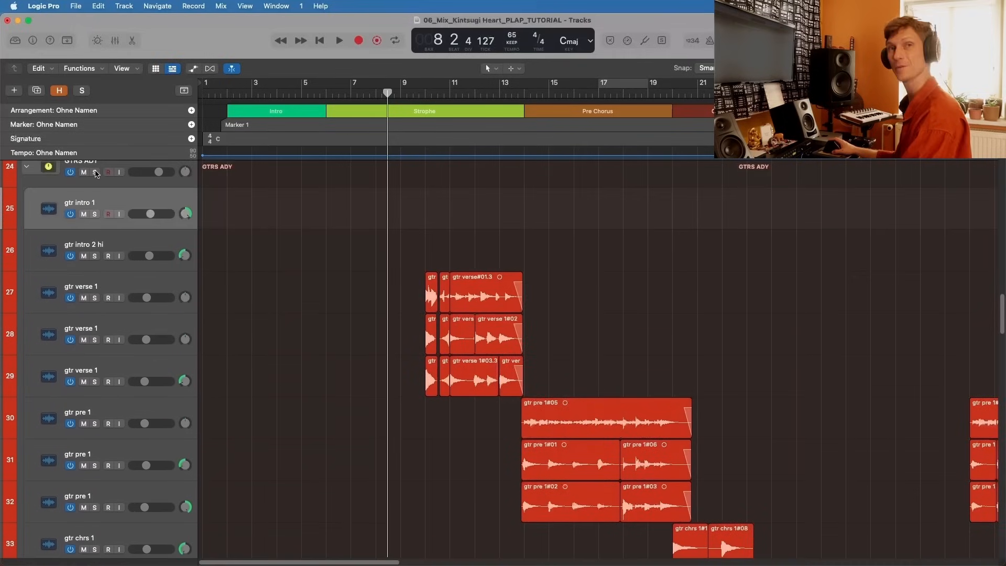
key("super+Left")
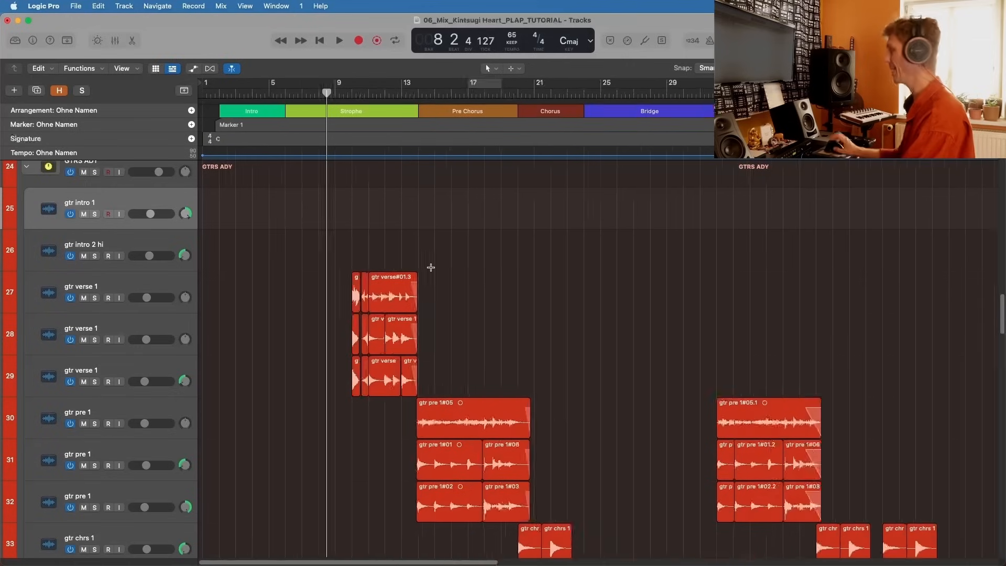
key("super+Left")
scroll(99, 229, "up", 1)
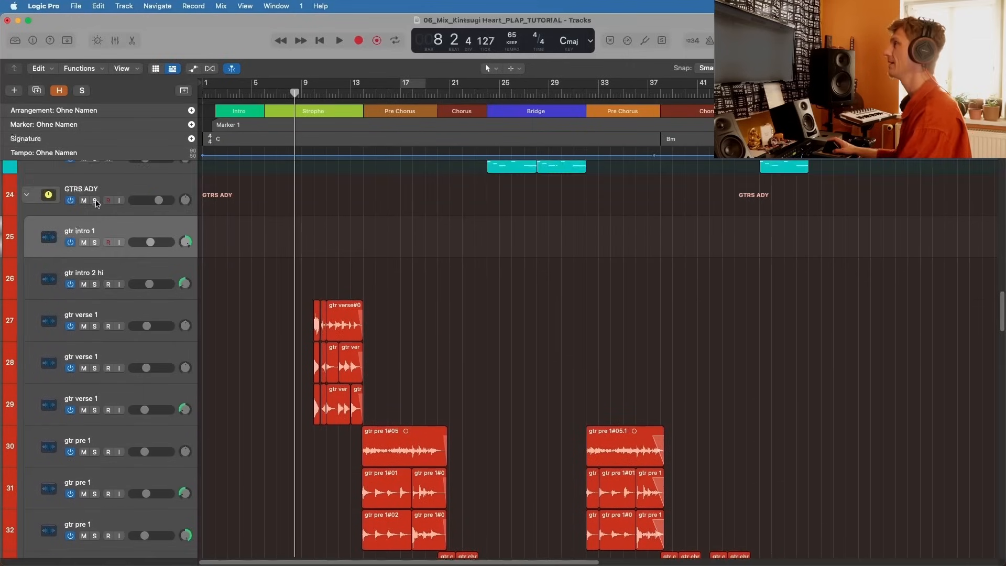
left_click(94, 201)
scroll(131, 184, "down", 3)
left_click(313, 91)
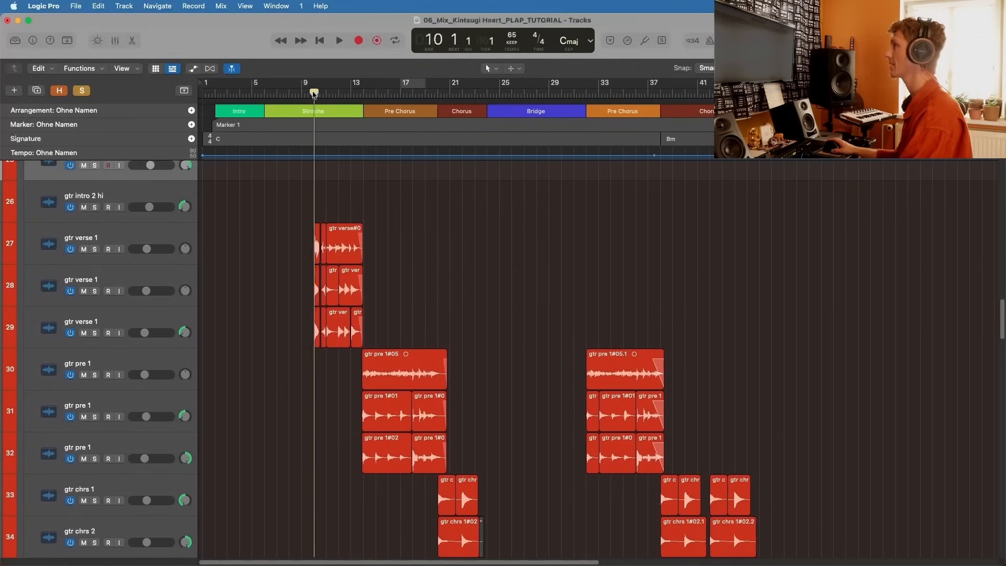
Step: Examine the gtr verse regions on tracks 27 to 29 between bars 10 and 14
key("super+Right")
key("super+Right")
key("super+Right")
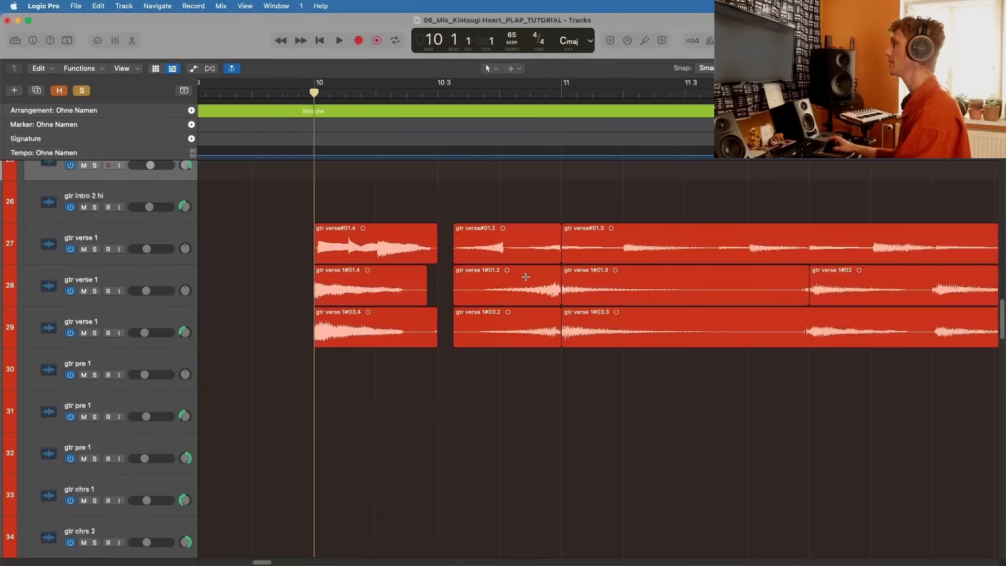
key("super+Left")
key("super+Left")
key("super+Left")
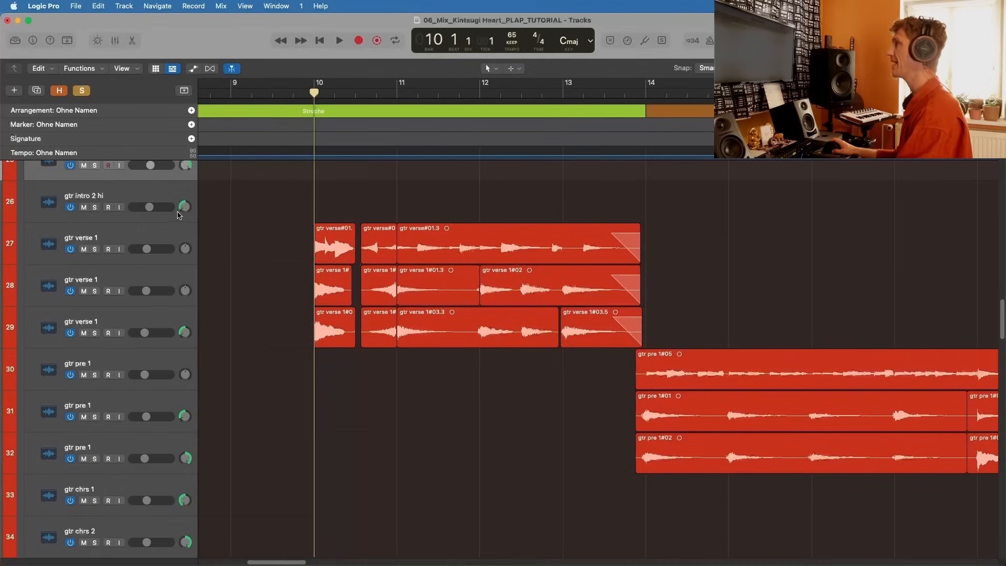
scroll(178, 215, "up", 3)
scroll(422, 266, "down", 3)
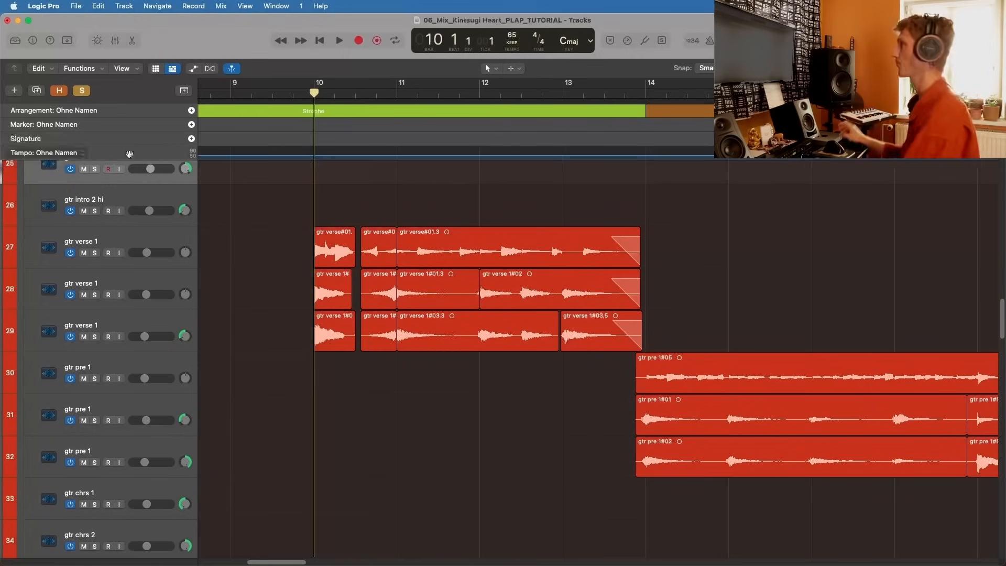
key("super+Right")
key("super+Right")
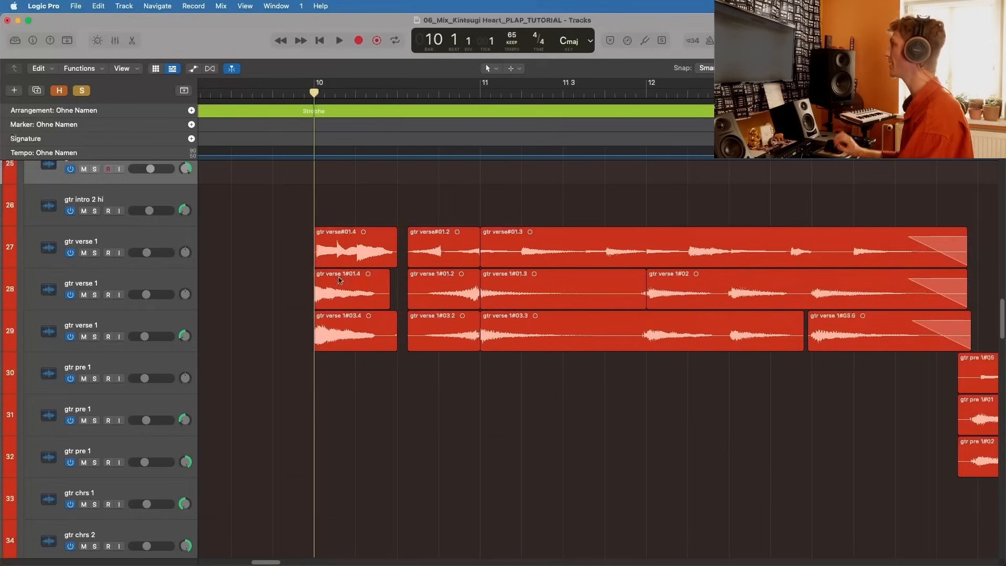
scroll(322, 285, "right", 1)
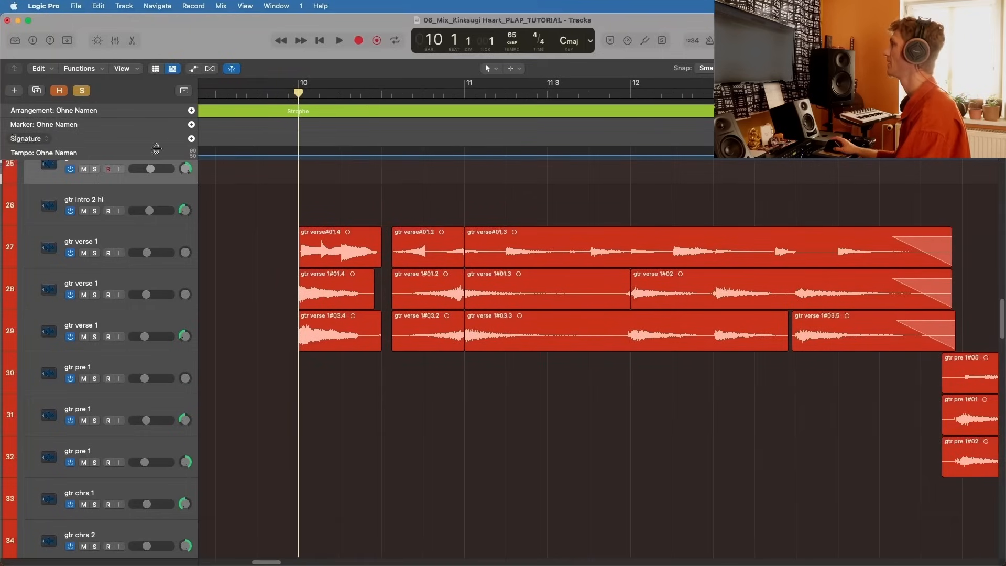
scroll(136, 151, "up", 2)
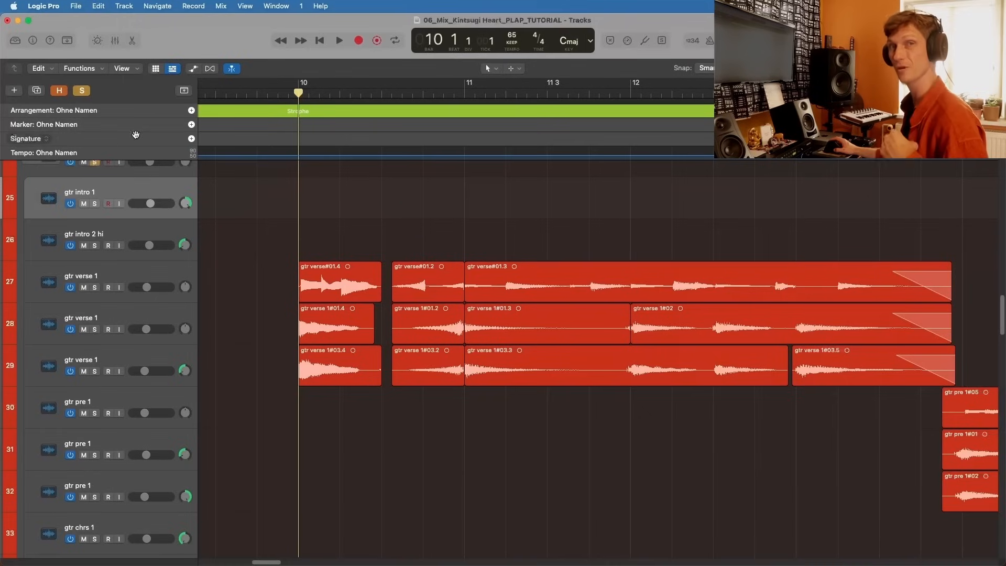
Step: Unsolo GTRS ADY and play the full mix from bar 10, then stop and solo the stack again
left_click(95, 163)
key("space")
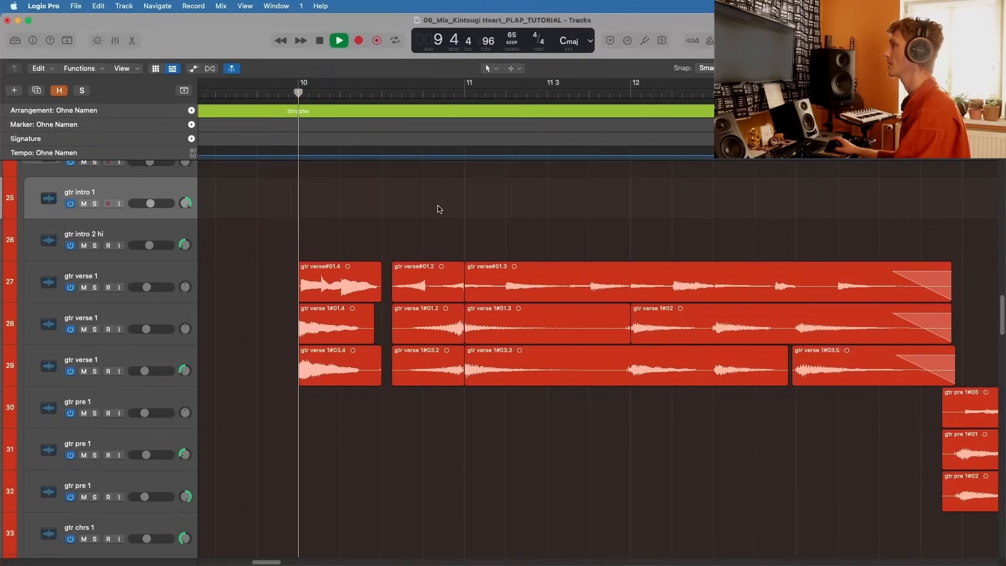
key("space")
left_click(94, 162)
Step: Play the soloed GTRS ADY verse guitars from bar 10 and stop just before bar 14
left_click(385, 94)
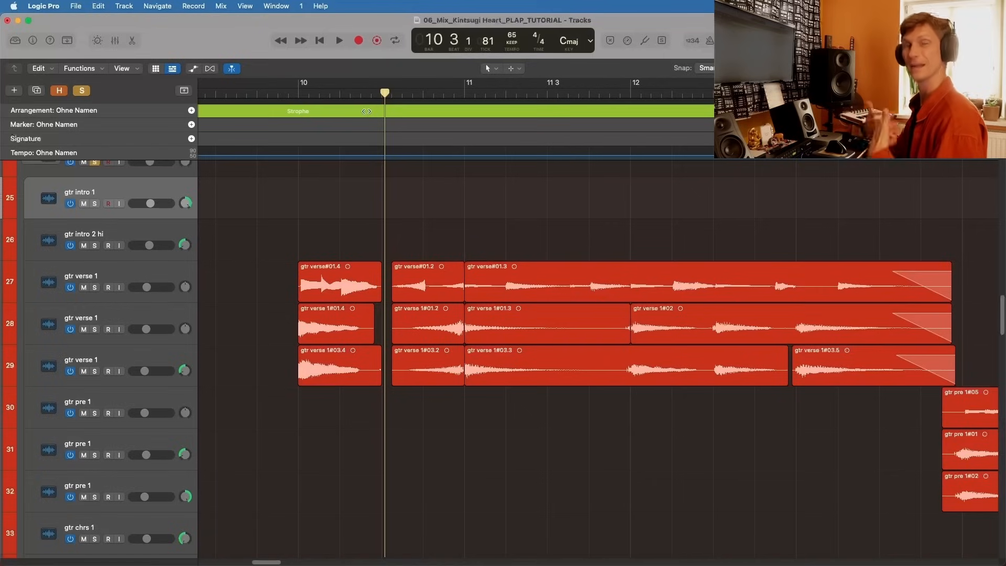
double_click(294, 90)
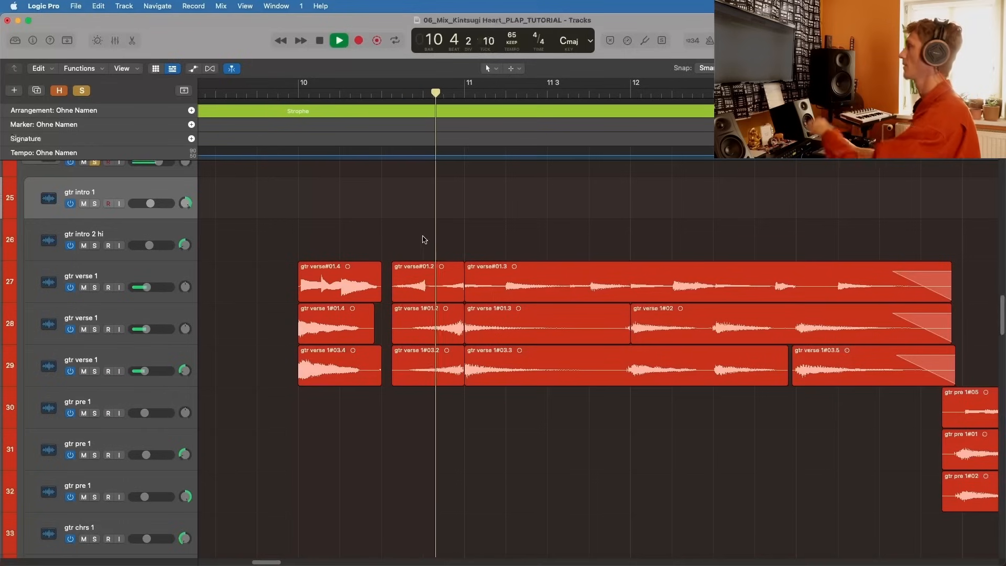
scroll(460, 231, "down", 1)
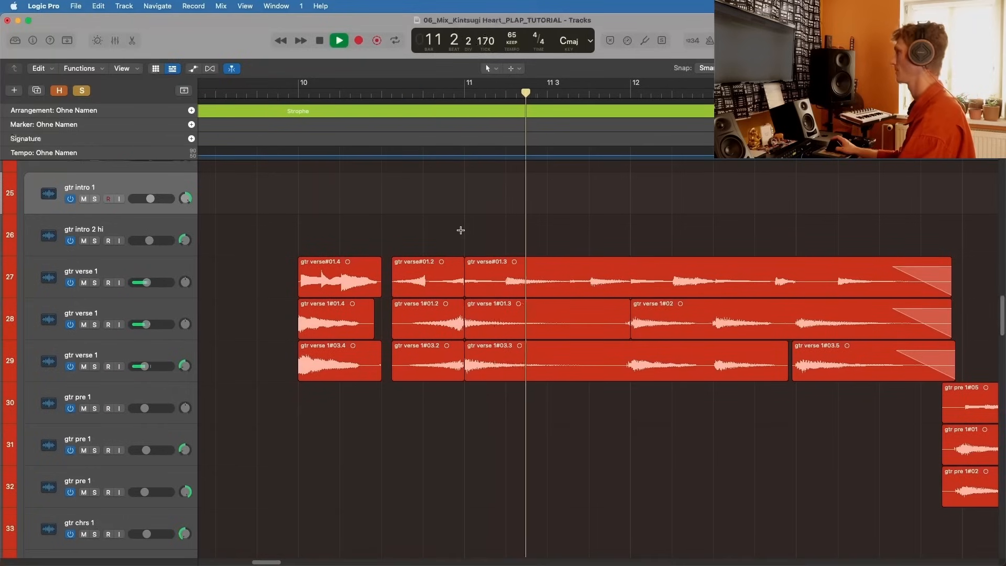
scroll(460, 230, "down", 5)
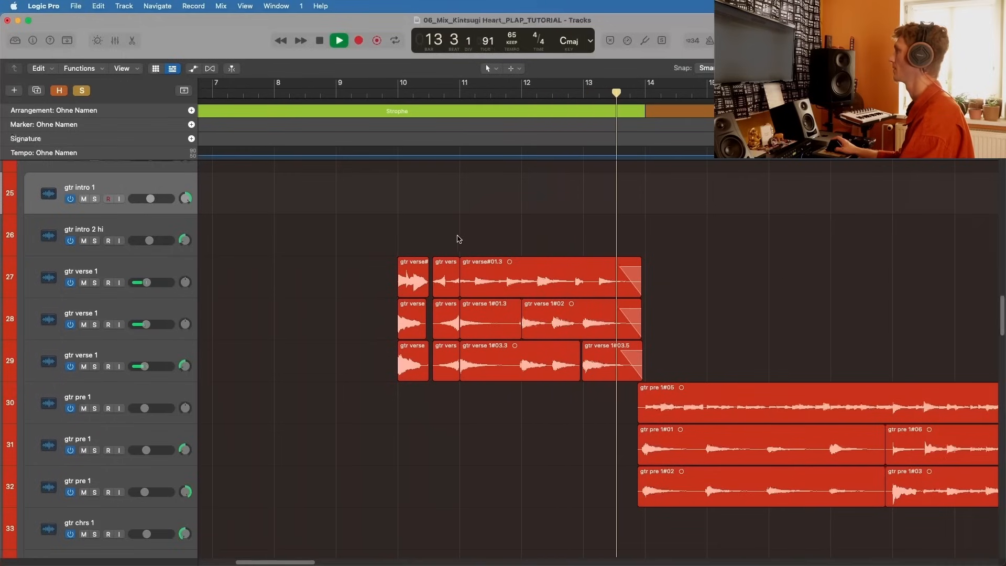
key("space")
Step: Select the first gtr verse region on track 27, play the soloed stack from bar 12, then stop and move the playhead back near bar 11
left_click(404, 269)
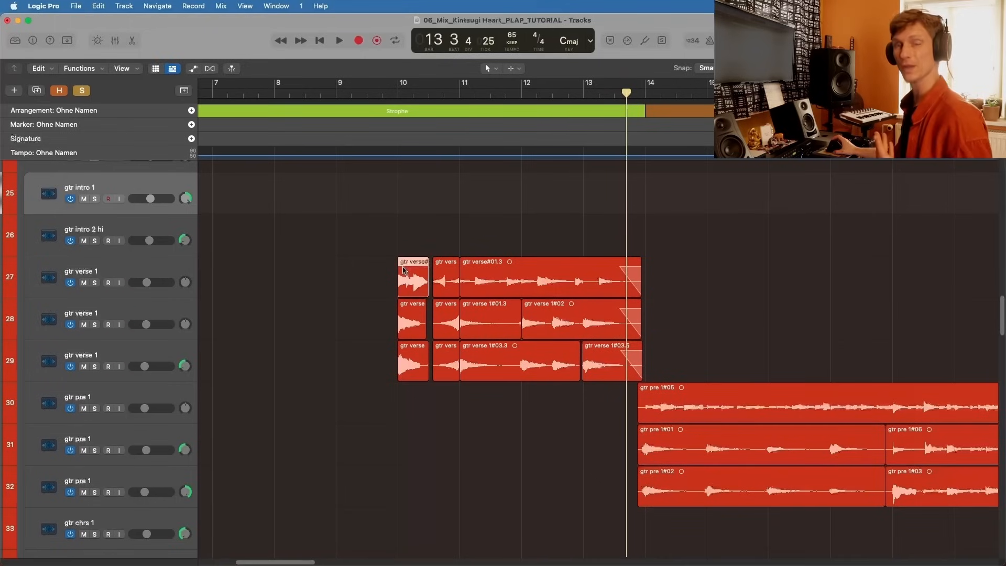
key("super+Right")
key("super+Right")
key("super+Right")
scroll(422, 197, "right", 5)
left_click(576, 95)
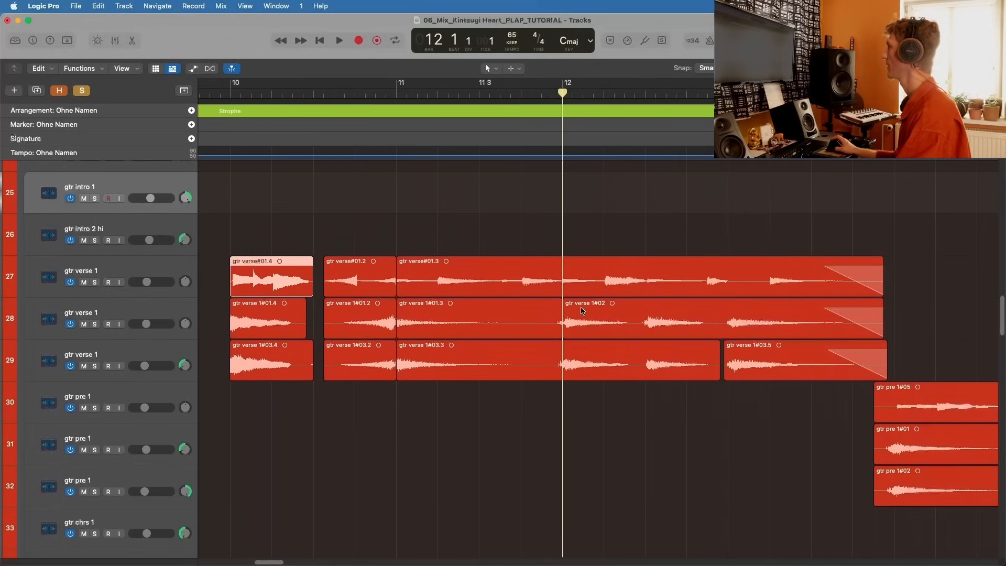
key("space")
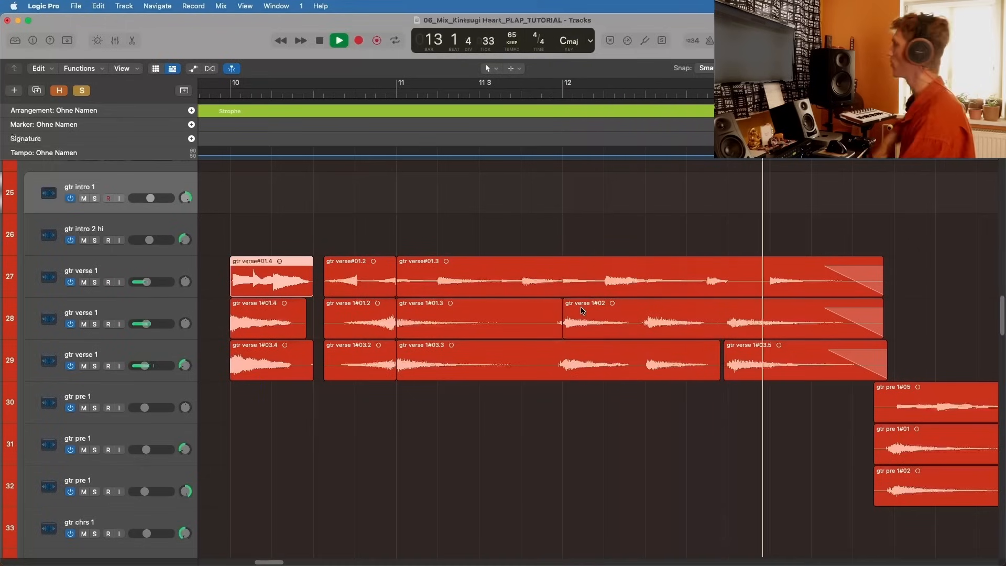
key("space")
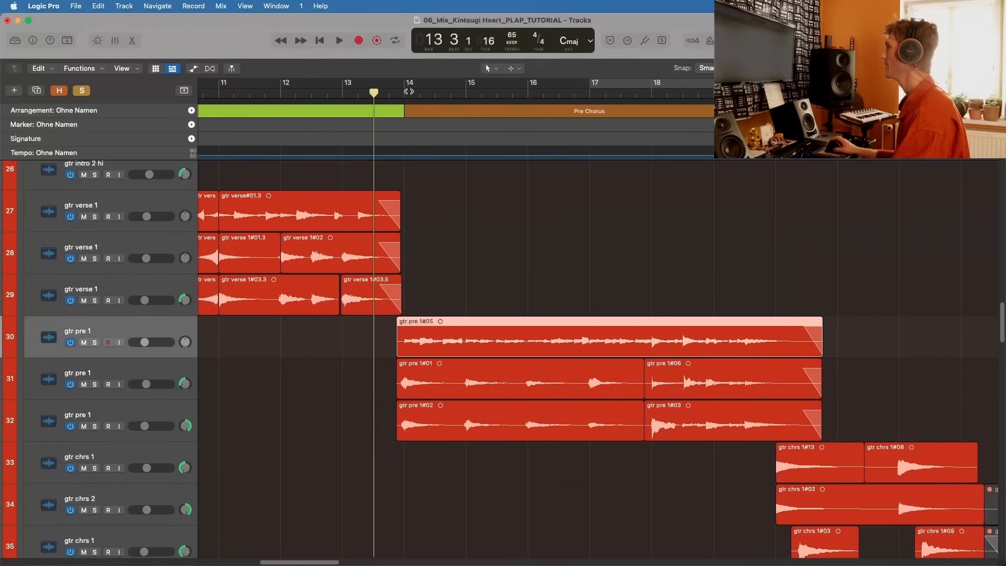
left_click(405, 90)
scroll(490, 289, "down", 5)
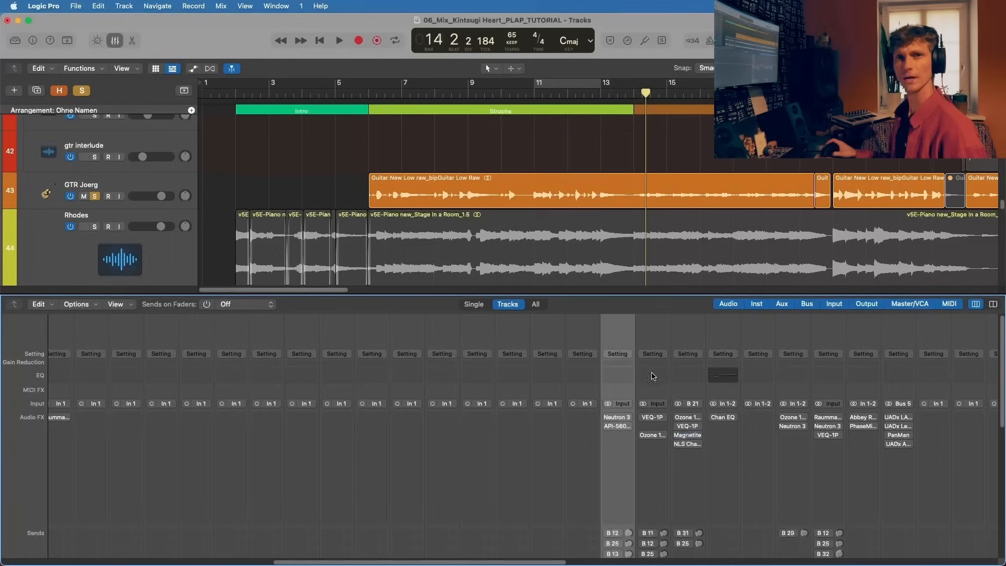
Step: Open the Neutron 3 Equalizer on the track 43 guitar, shift band 2 to 418 Hz during playback, then stop and close the equalizer
left_click(614, 417)
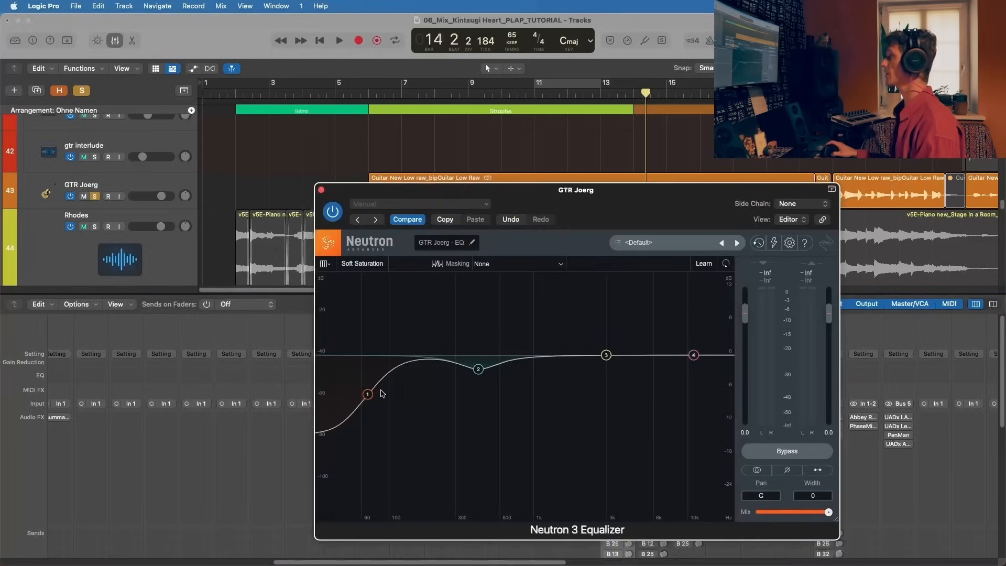
left_click(368, 395)
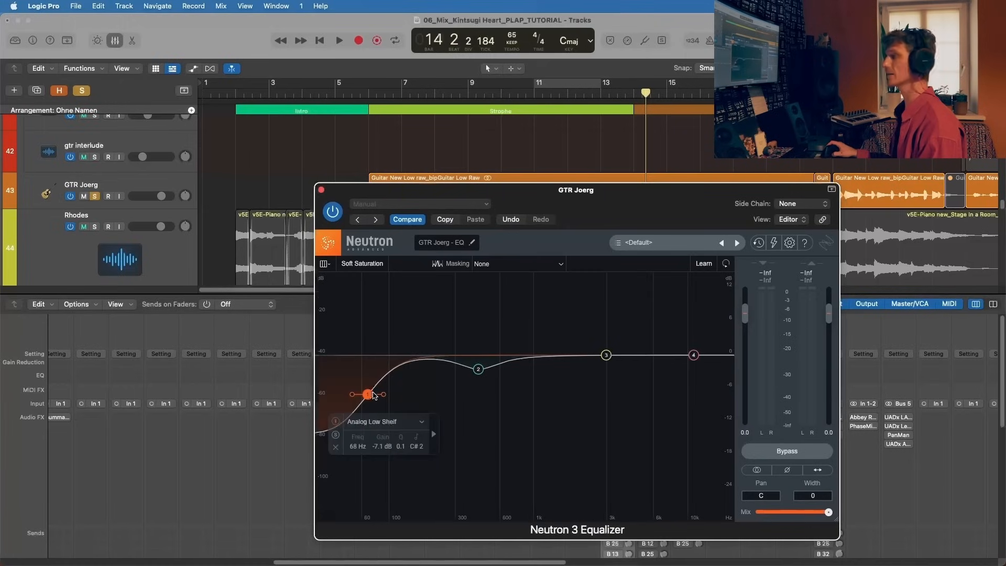
left_click(479, 369)
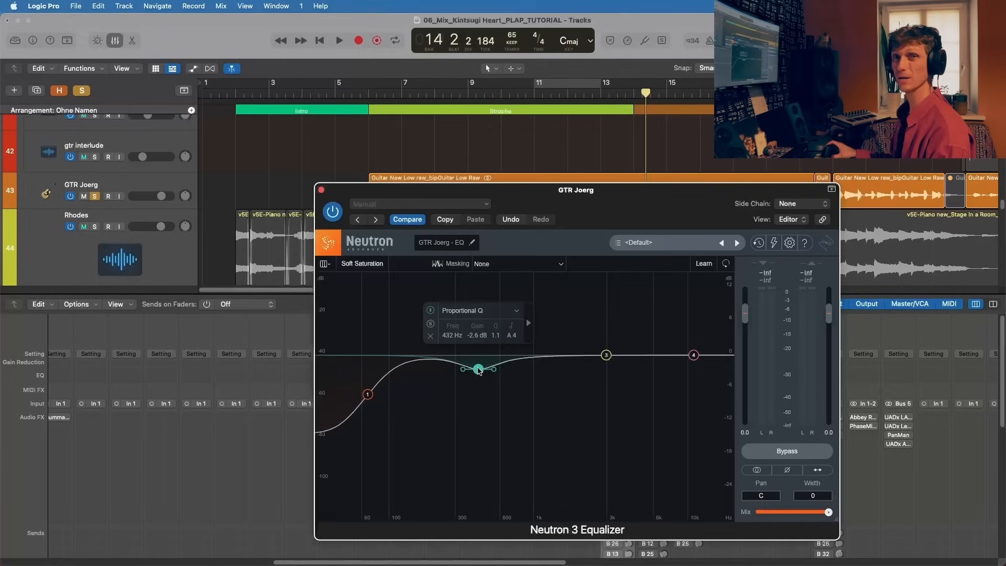
key("space")
mouse_move(479, 370)
left_mouse_down()
mouse_move(477, 313)
mouse_move(476, 370)
left_mouse_up()
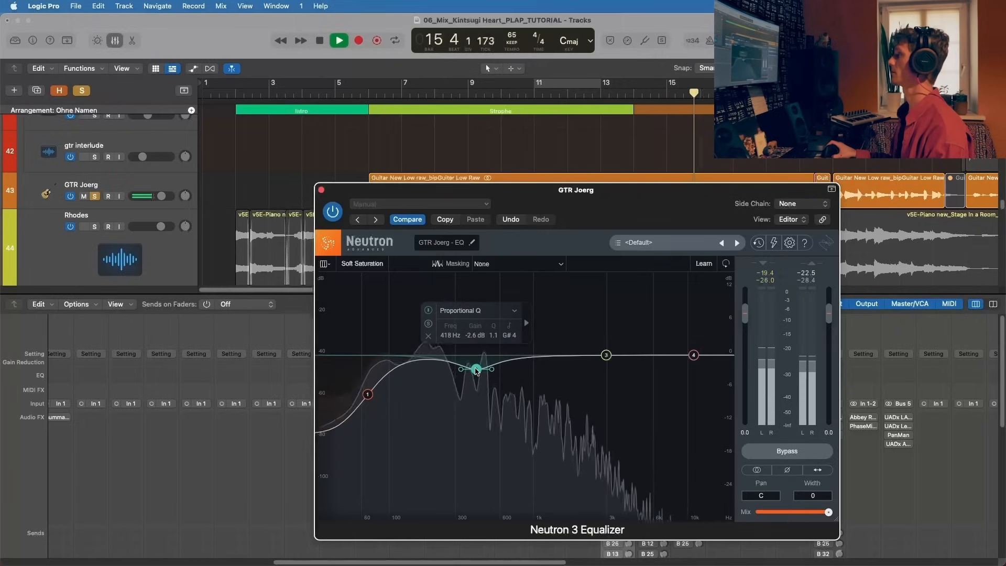
key("space")
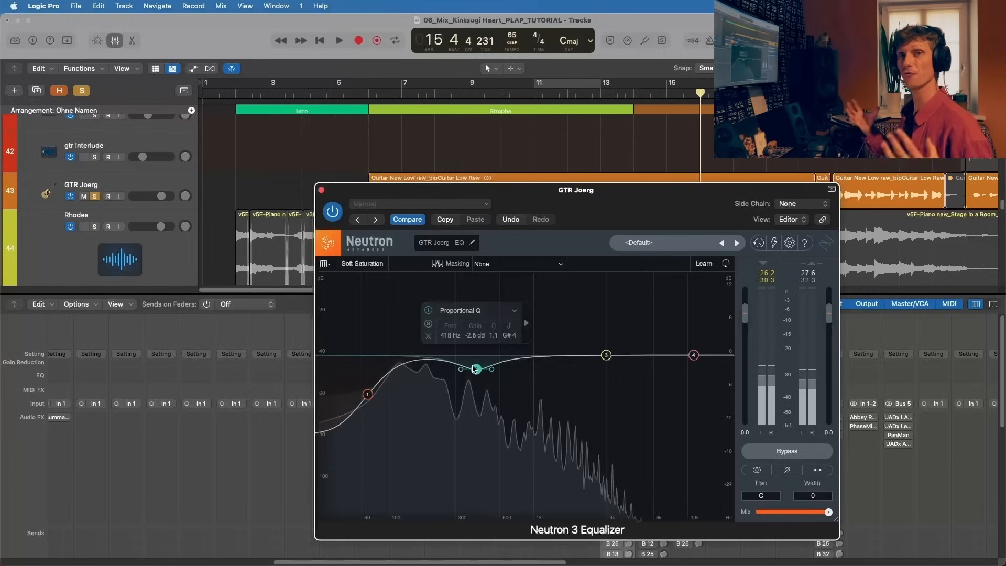
left_click(321, 189)
Step: Open the API-560 equalizer on the track 43 guitar and check its 31 Hz band
left_click(608, 427)
left_click(627, 426)
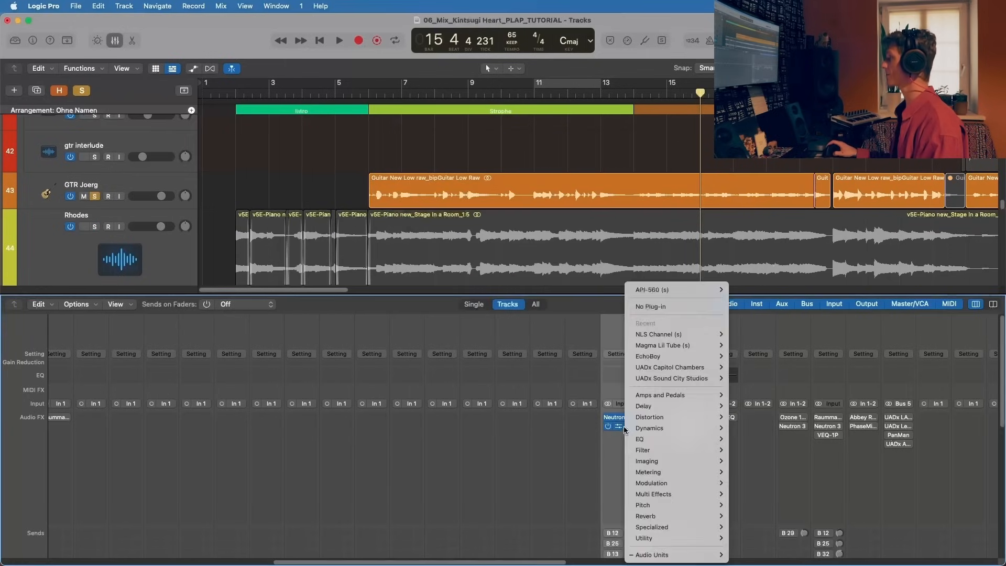
left_click(617, 430)
left_click(618, 429)
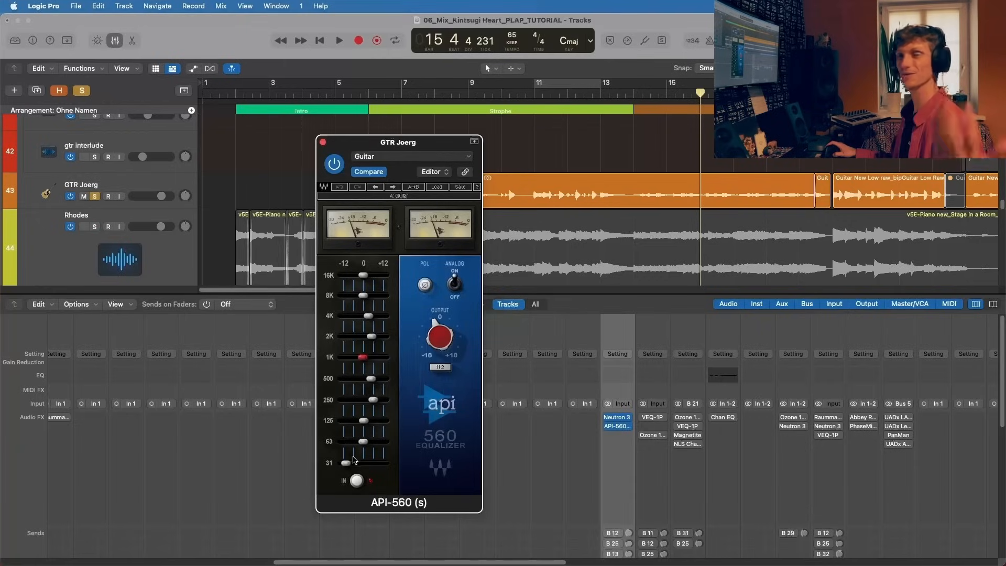
left_click_drag(346, 464, 346, 464)
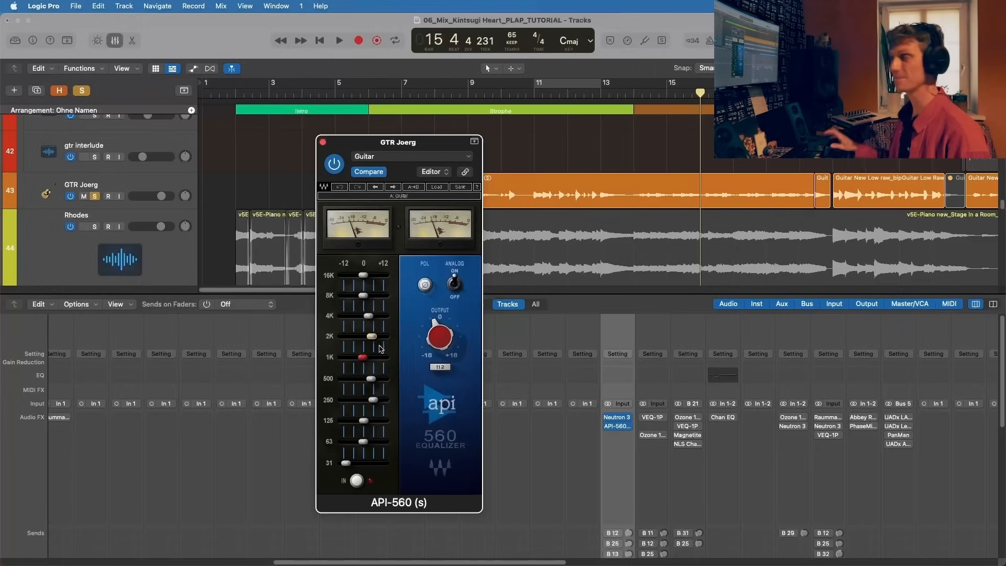
Step: Nudge the API-560's 2K band slightly up during playback, check the 4K band and close the equalizer
key("space")
mouse_move(373, 336)
left_mouse_down()
mouse_move(363, 337)
mouse_move(372, 337)
left_mouse_up()
key("space")
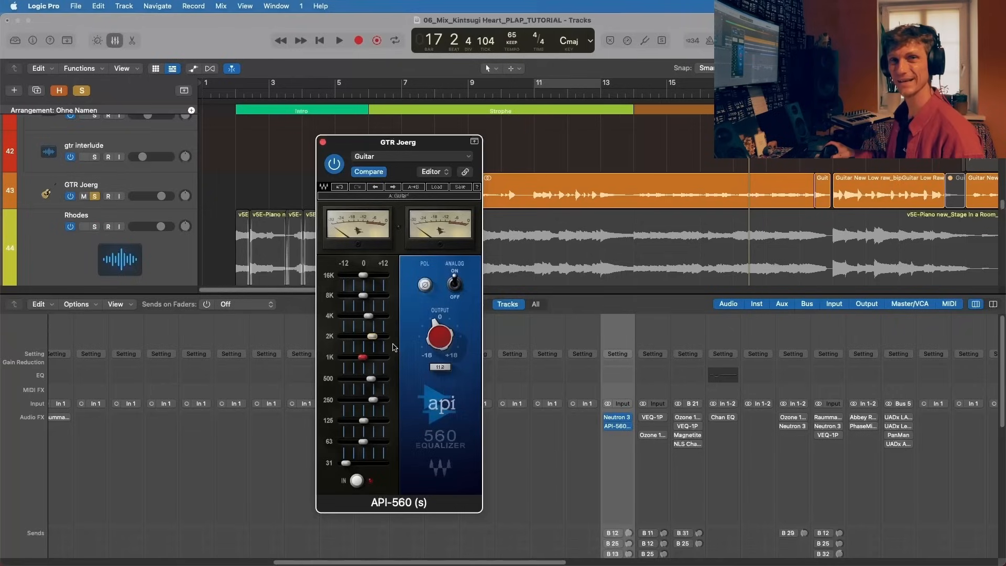
left_click(369, 316)
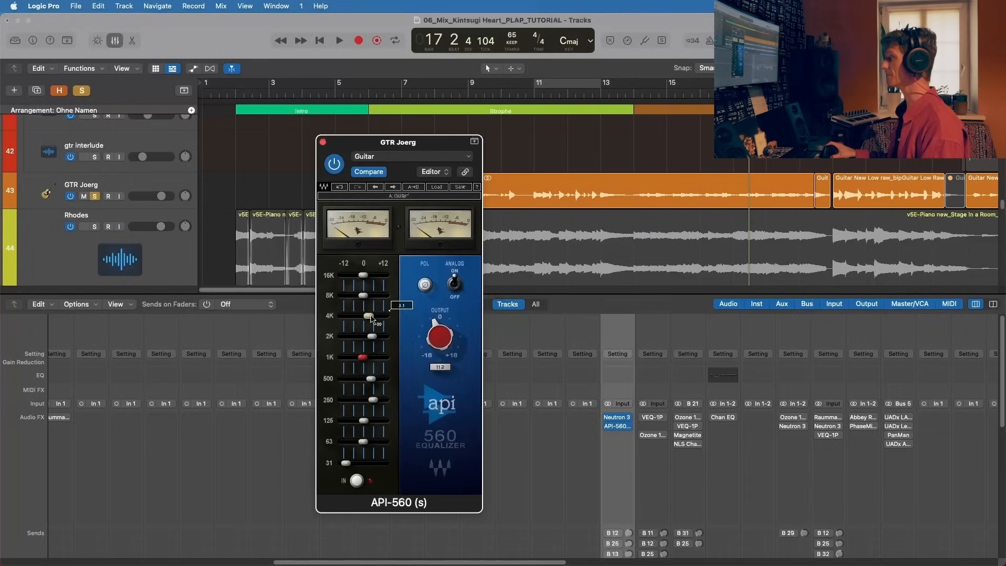
left_click(322, 143)
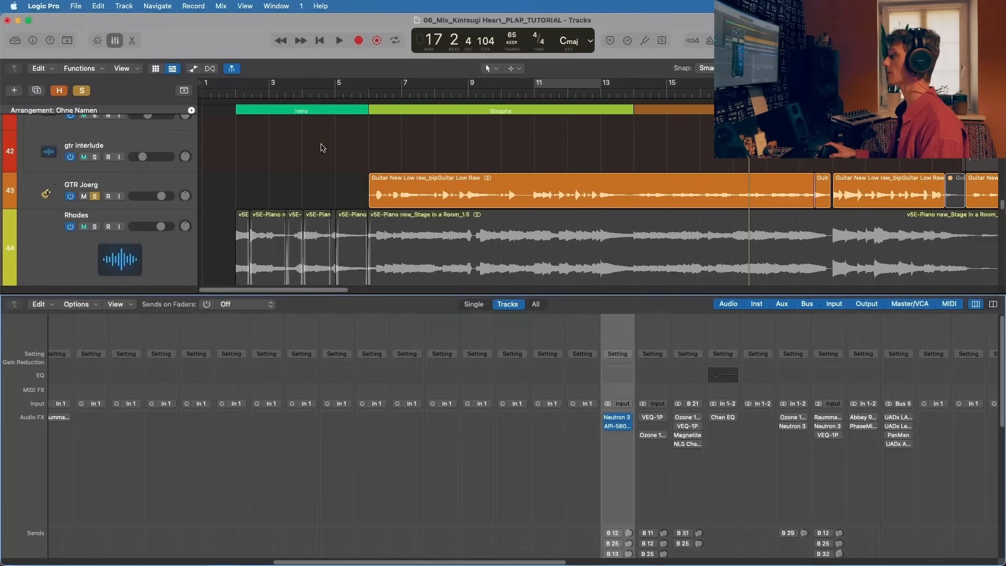
Step: Loop the soloed track 43 guitar around bars 17 and 18, comparing it with Neutron 3 and API-560 bypassed and active, then stop
scroll(618, 408, "down", 2)
key("space")
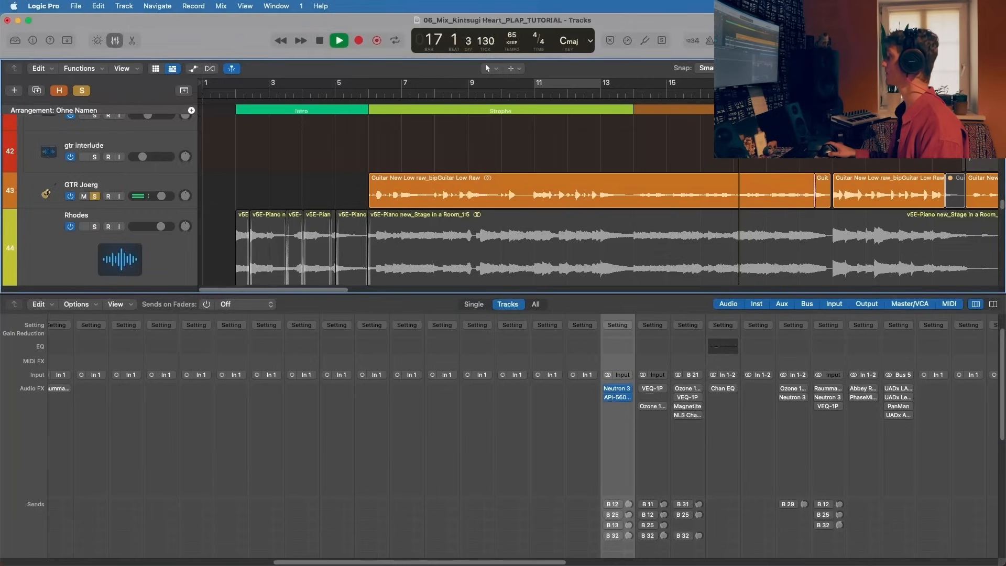
key("c")
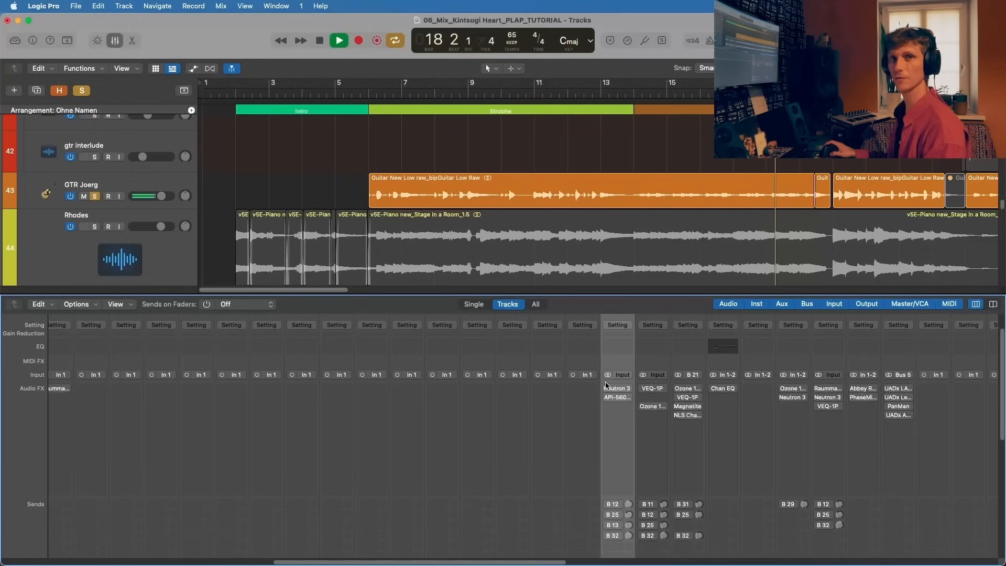
mouse_move(608, 390)
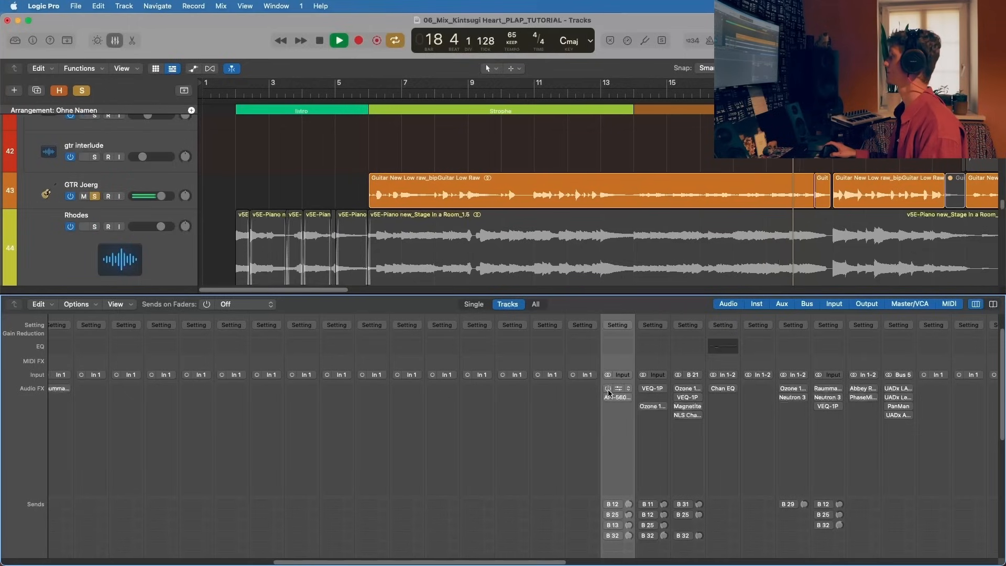
left_click_drag(607, 391, 608, 398)
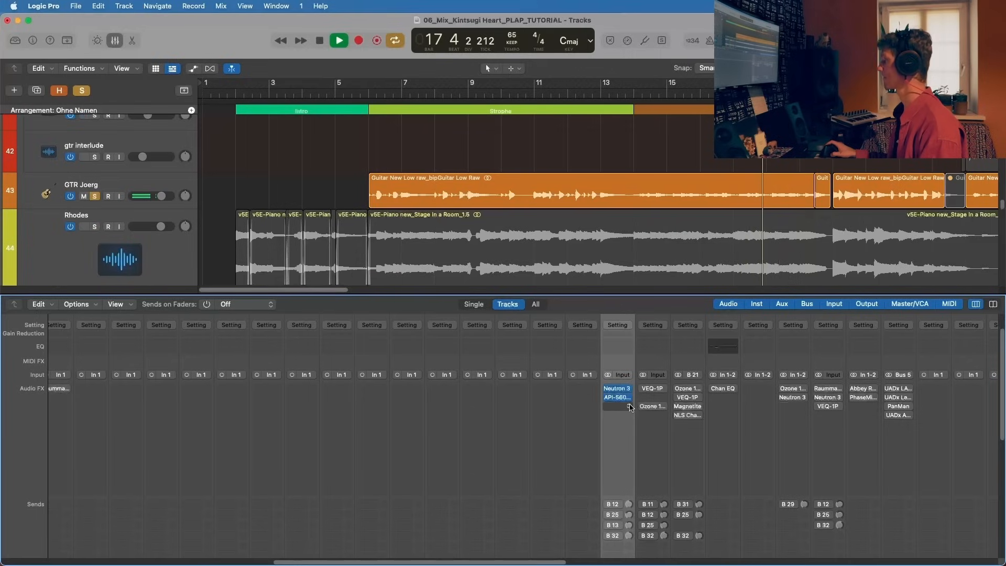
key("space")
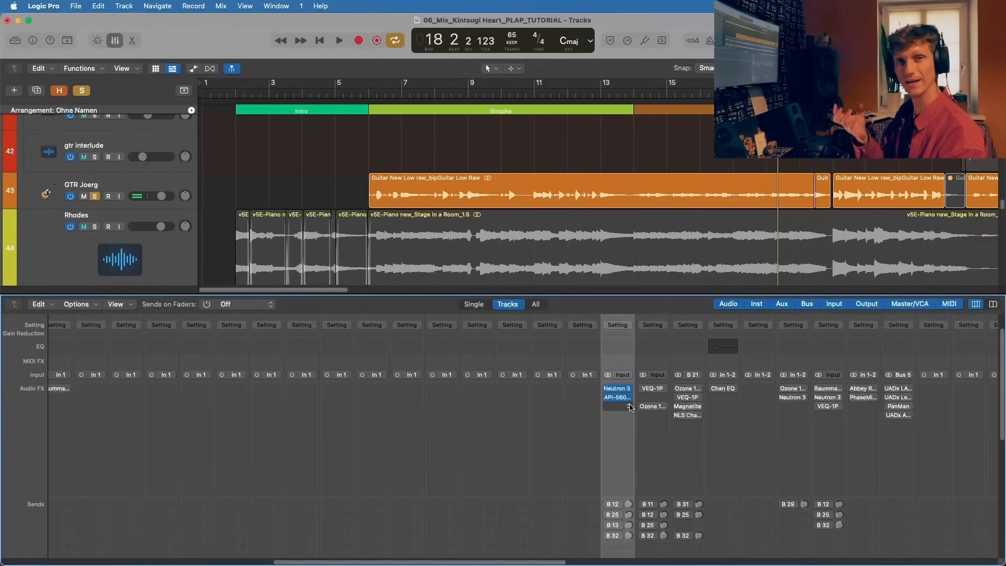
Step: Enable the Bus 12 send on the track 43 guitar, play the soloed track briefly with it and stop
mouse_move(629, 391)
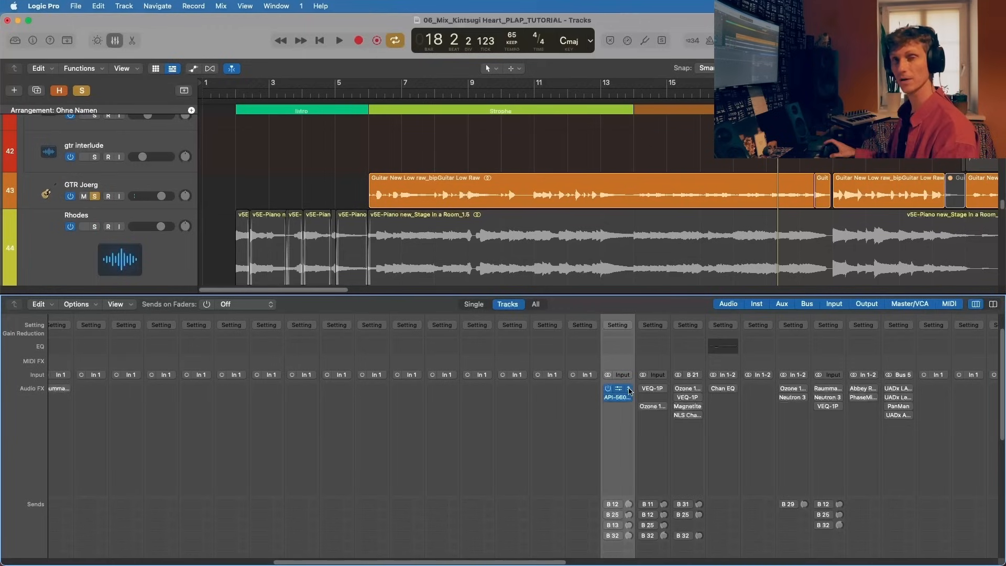
left_click(615, 505)
left_click(577, 439)
key("space")
scroll(594, 429, "down", 3)
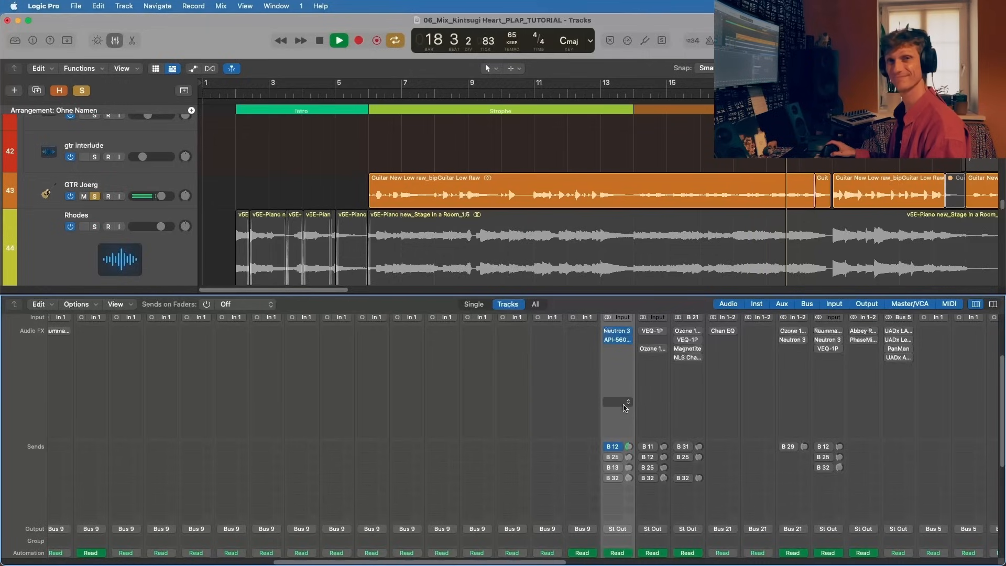
key("space")
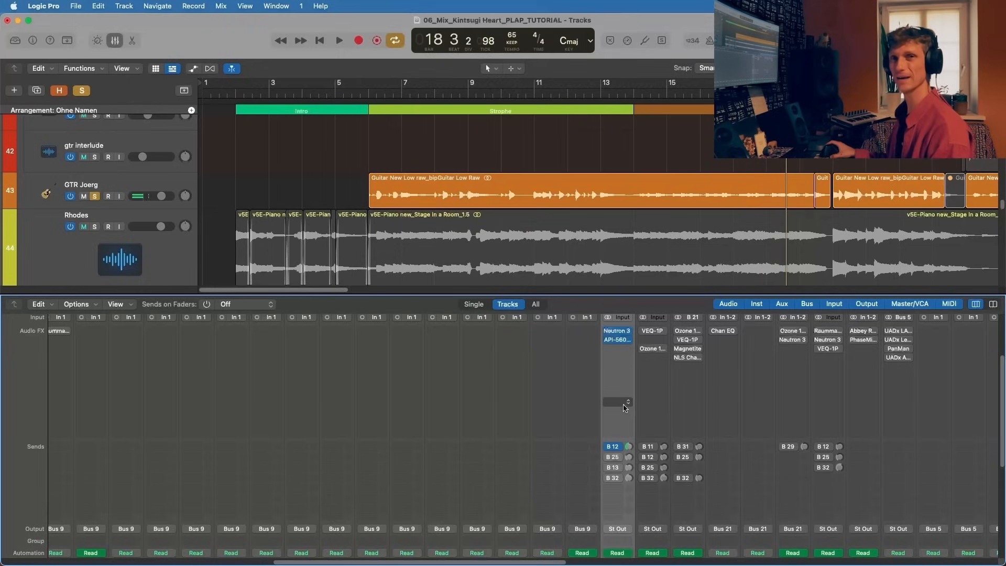
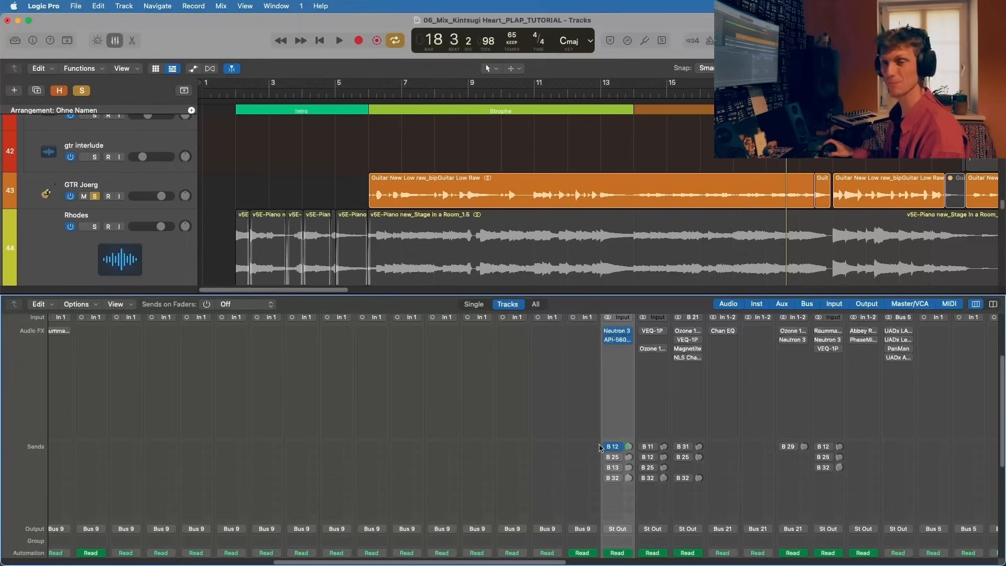
Step: Enable the Bus 25 delay send on the track 43 guitar and start playing the soloed track
left_click(613, 458)
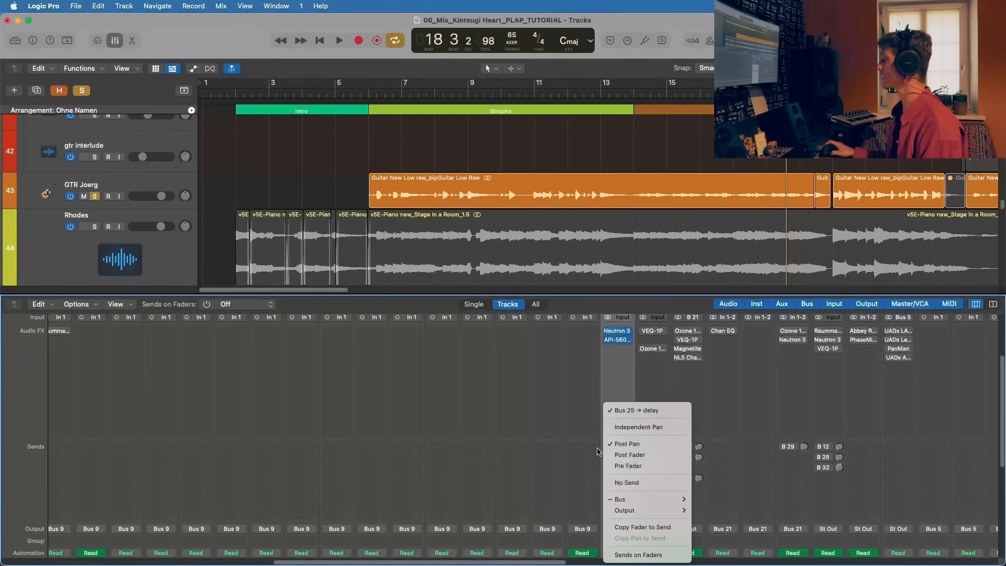
left_click(598, 452)
key("space")
Step: Find the delay aux channel, review its EchoBoy settings during playback, stop and close the plug-in
scroll(616, 487, "right", 5)
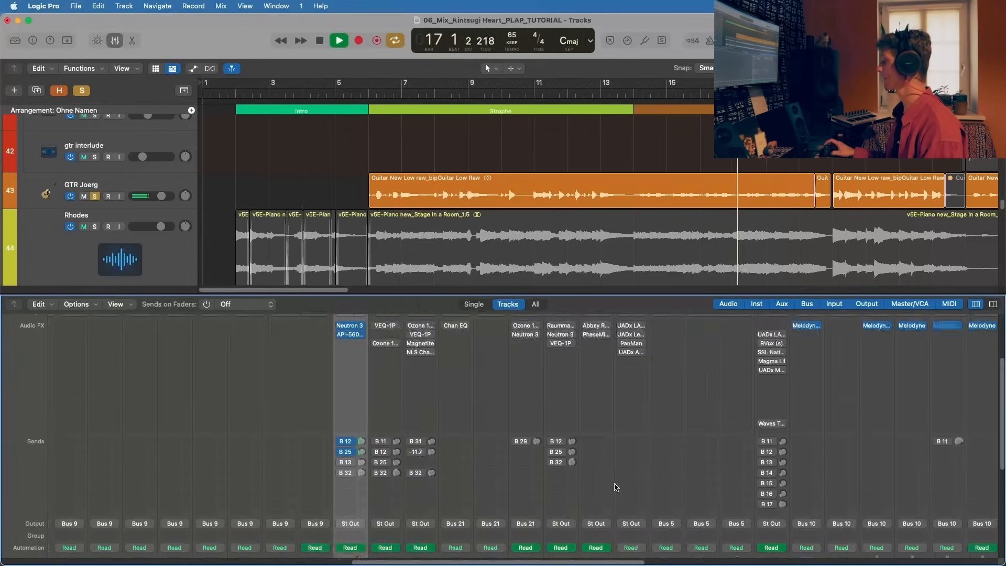
scroll(616, 487, "down", 5)
scroll(617, 485, "right", 10)
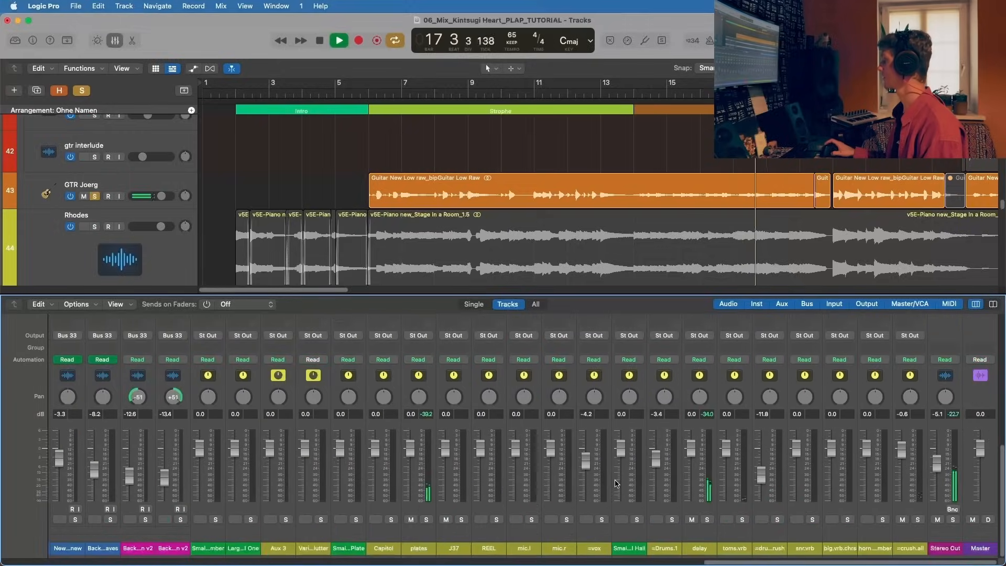
left_click(698, 530)
scroll(703, 487, "up", 10)
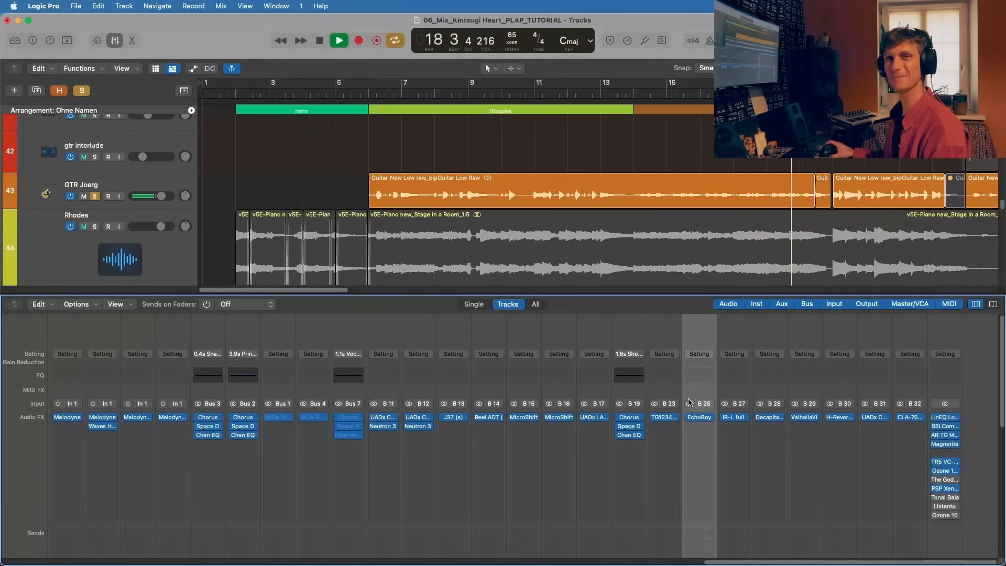
left_click(699, 417)
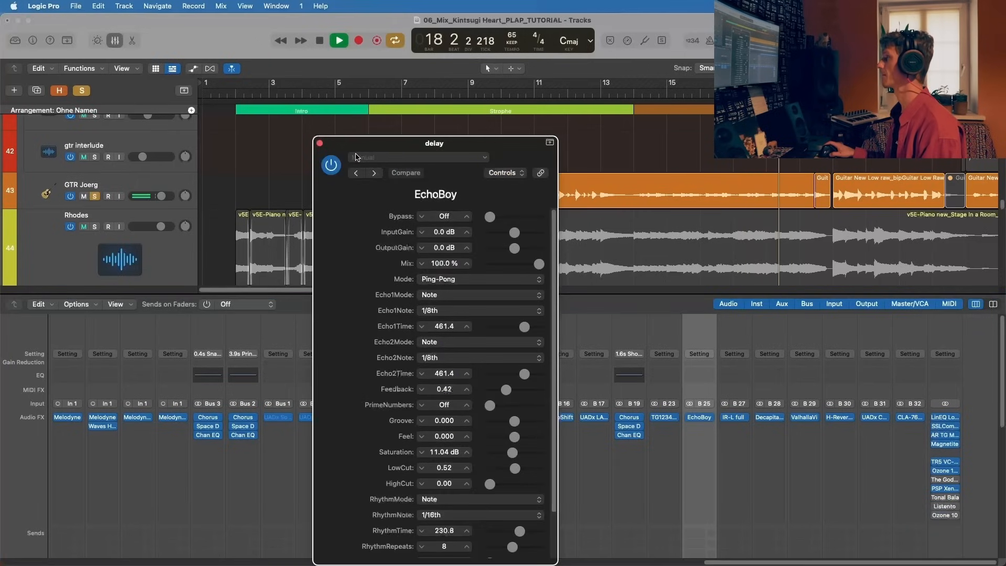
key("space")
left_click(320, 143)
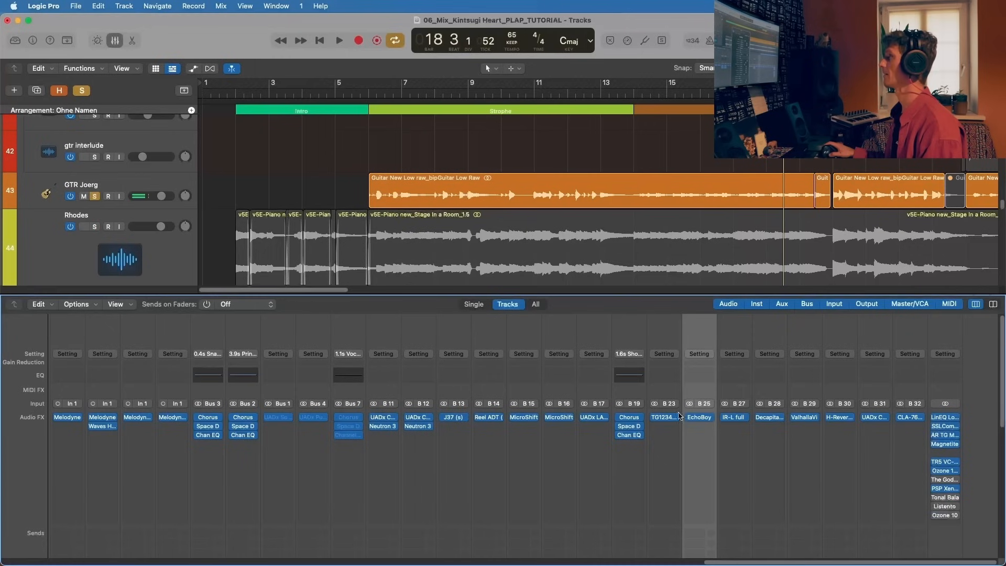
Step: Insert a second Soundtoys EchoBoy below the existing one on the delay channel and bypass the original
left_click(707, 426)
mouse_move(743, 555)
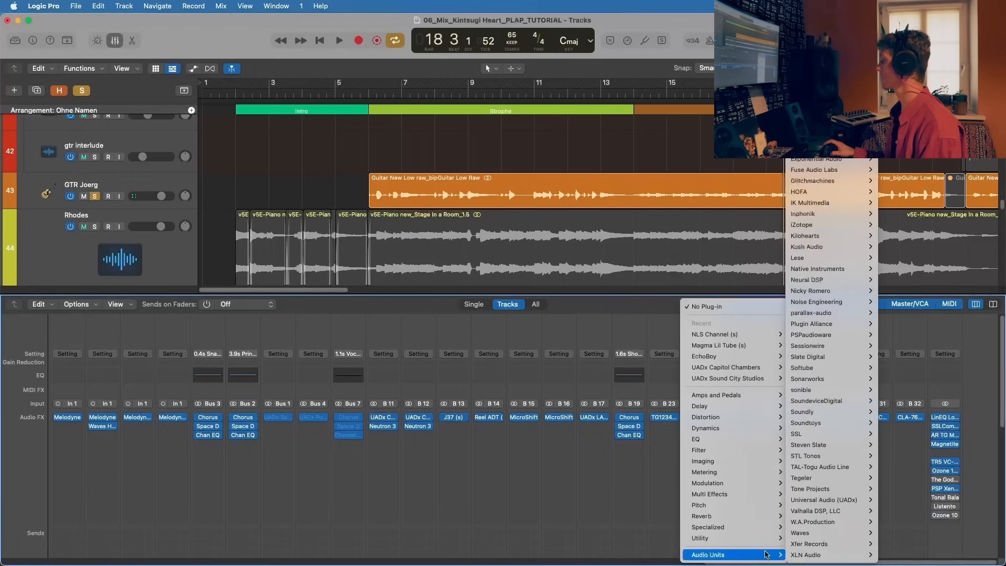
mouse_move(836, 424)
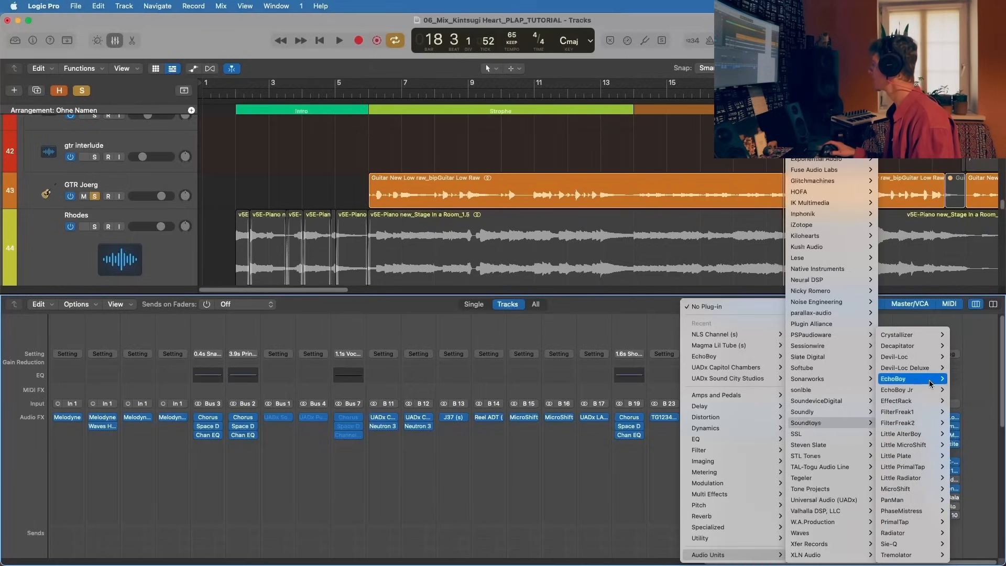
mouse_move(930, 384)
left_click(963, 380)
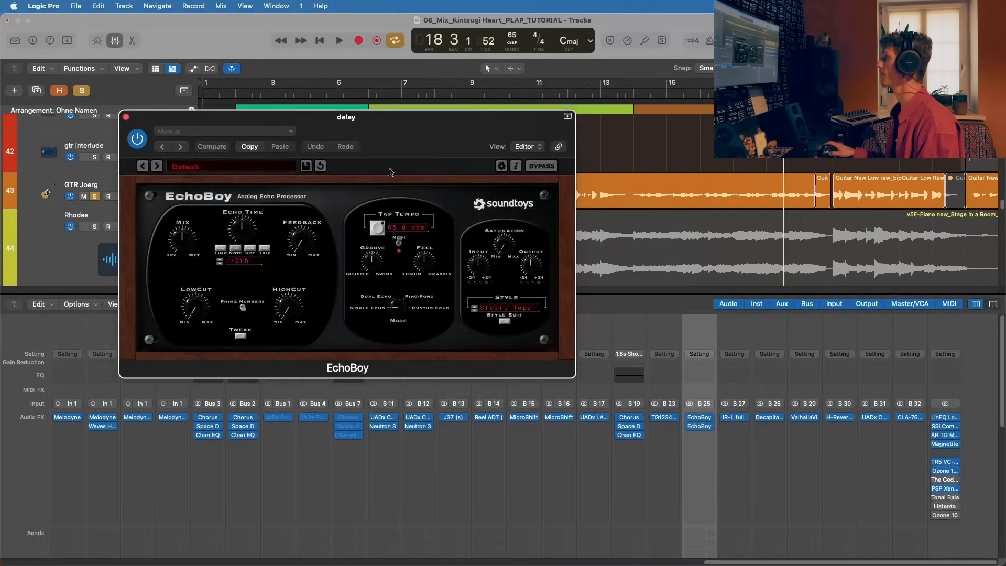
left_click(689, 418)
Step: Raise the new EchoBoy's mix, set its mode to Ping-Pong, audition it during playback and close it
left_click_drag(177, 237, 198, 188)
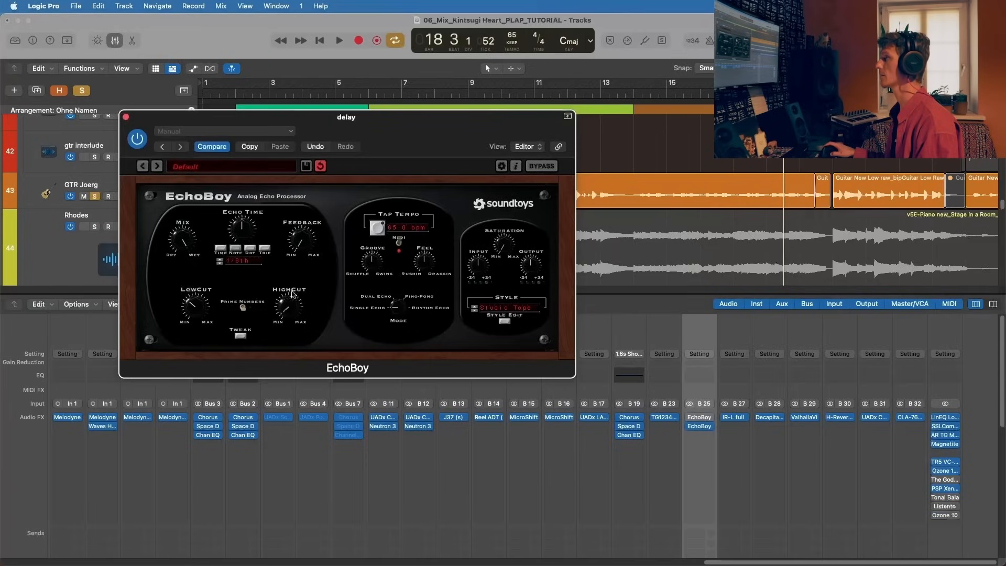
left_click_drag(400, 303, 410, 278)
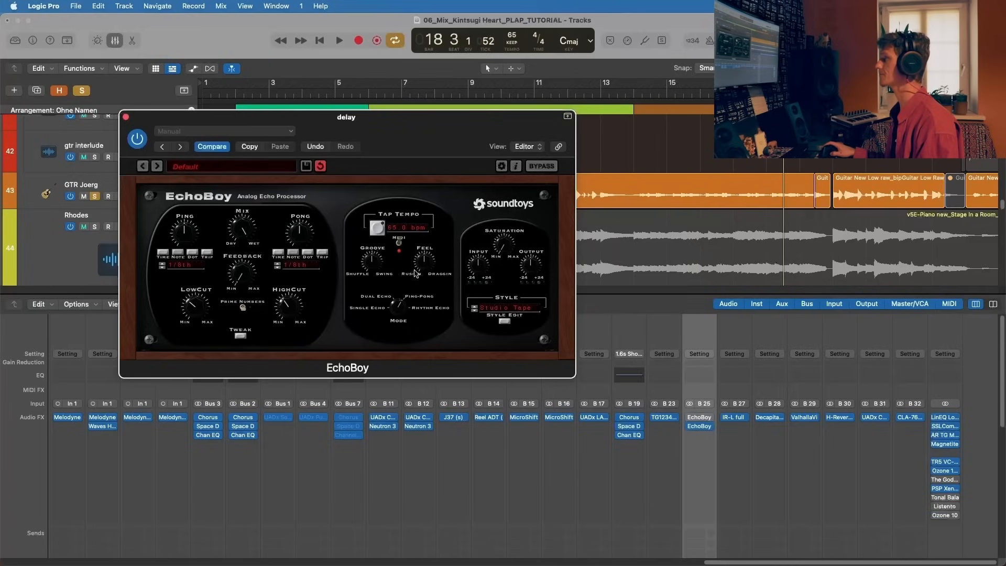
key("space")
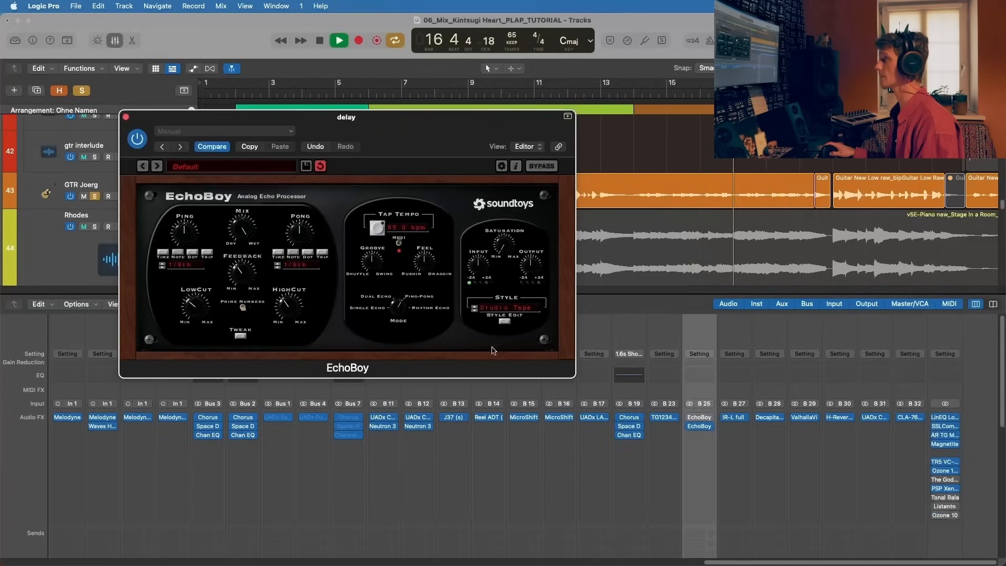
left_click_drag(445, 124, 487, 140)
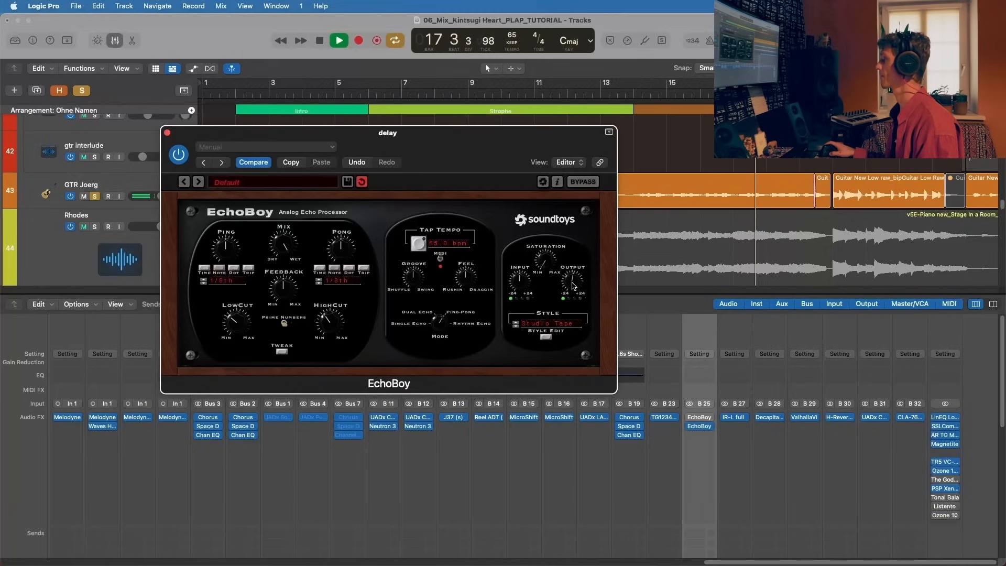
left_click(168, 136)
Step: Compare the original and new EchoBoy by alternating their bypass during playback, then stop
left_click(688, 426)
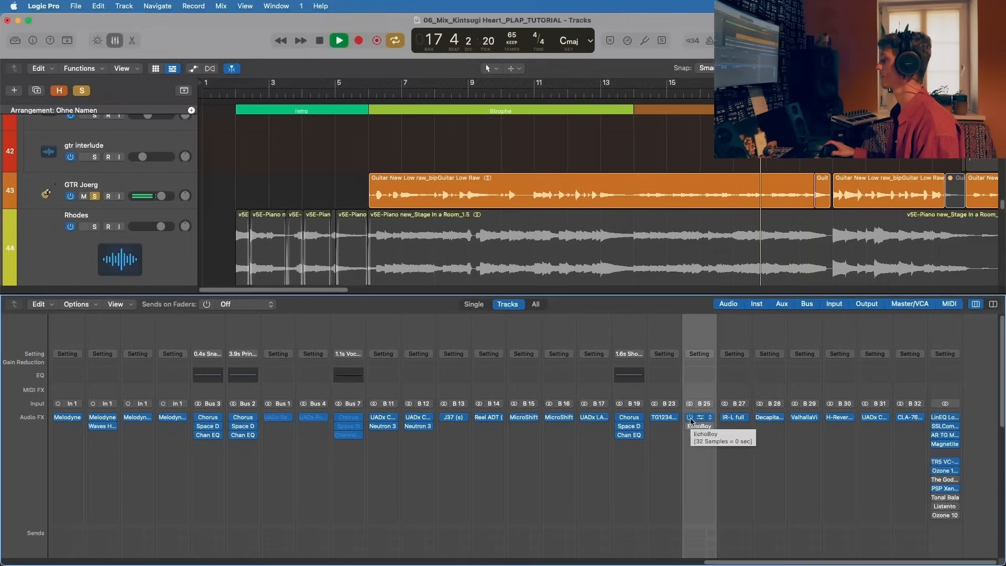
left_click(690, 418)
left_click(689, 427)
left_click(691, 419)
key("space")
Step: Review the original EchoBoy's parameters down to its style and tempo, then close it
left_click(700, 418)
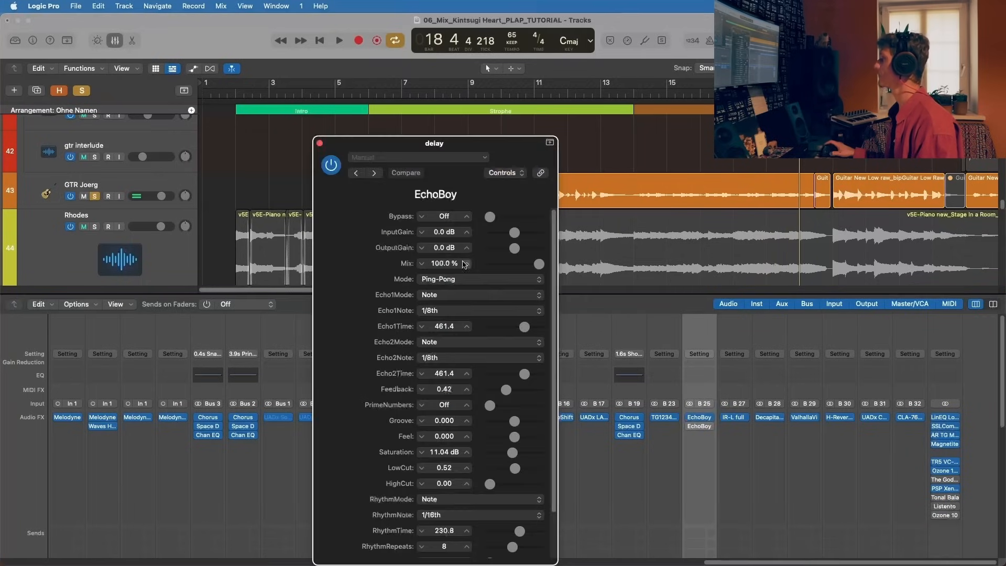
scroll(466, 495, "down", 3)
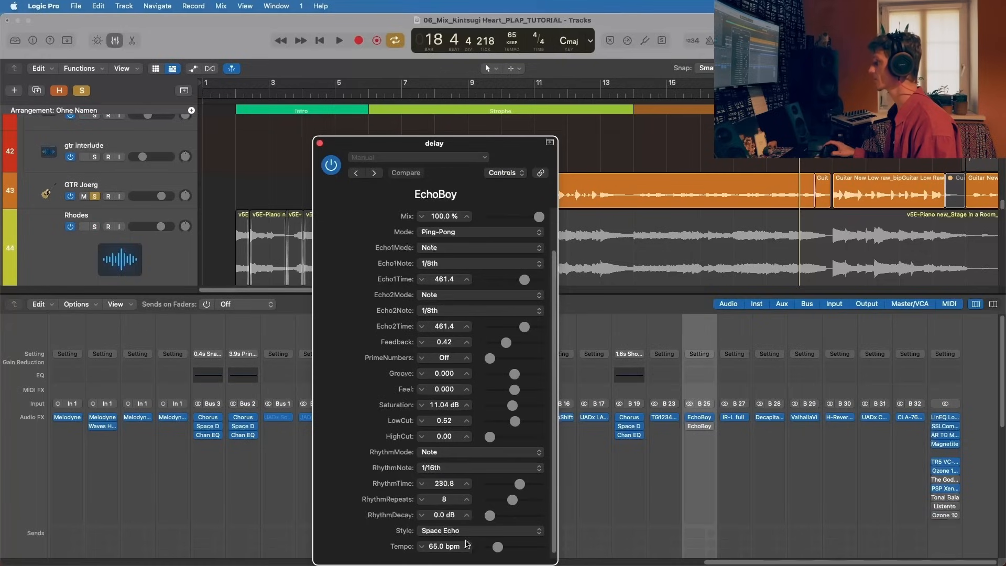
left_click(320, 143)
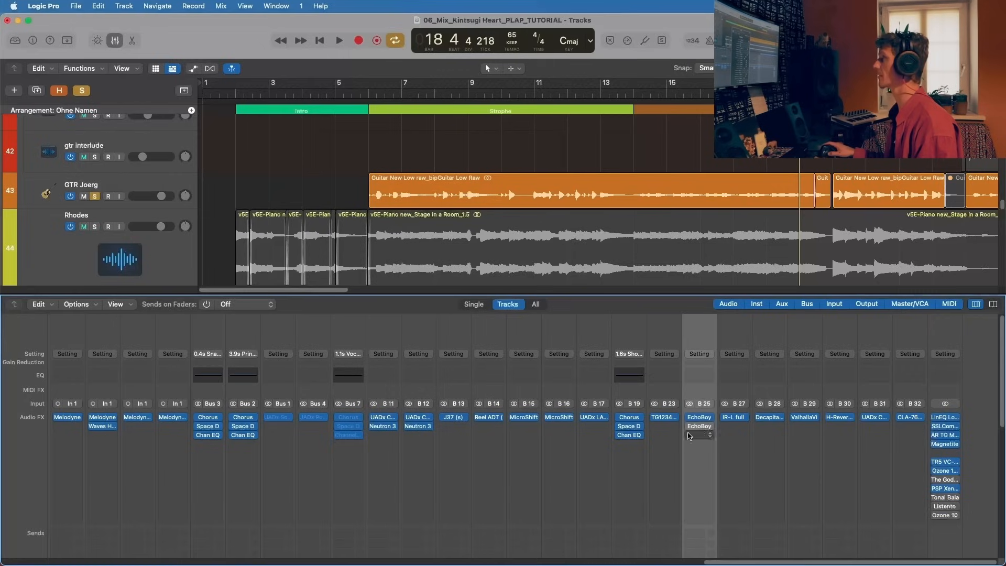
Step: Set the second EchoBoy's style to Space Echo, audition it during playback and close the plug-in
left_click(701, 427)
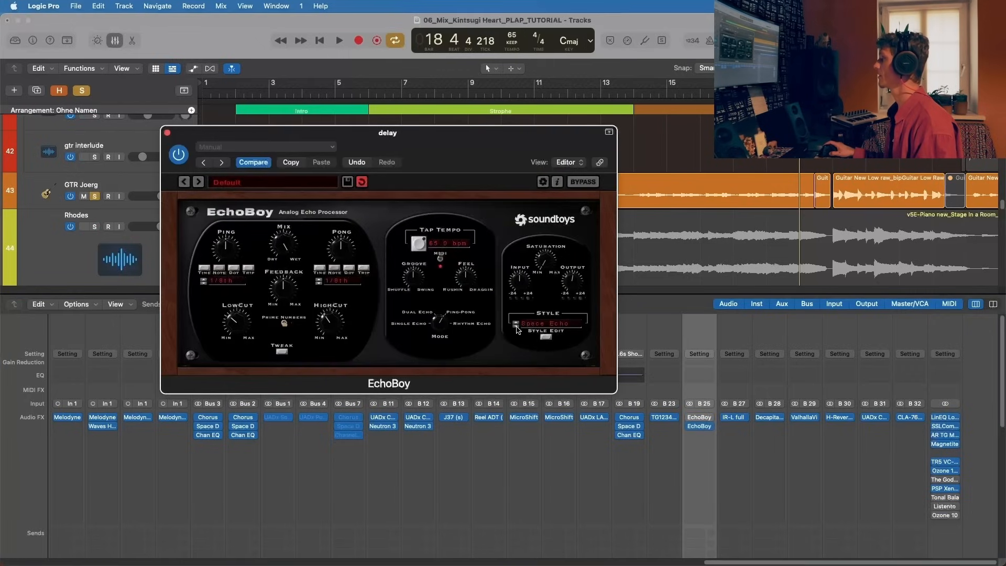
key("space")
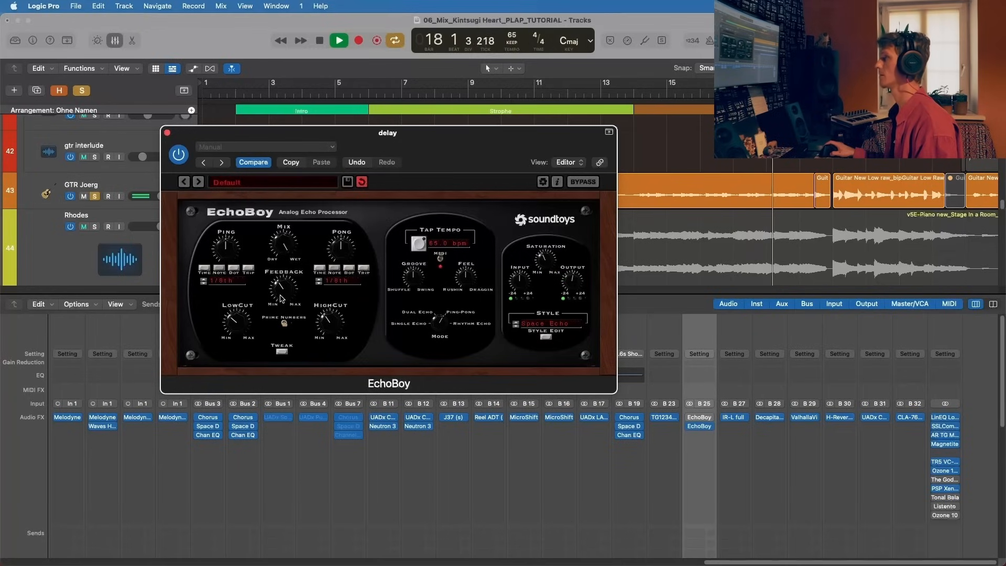
left_click(167, 132)
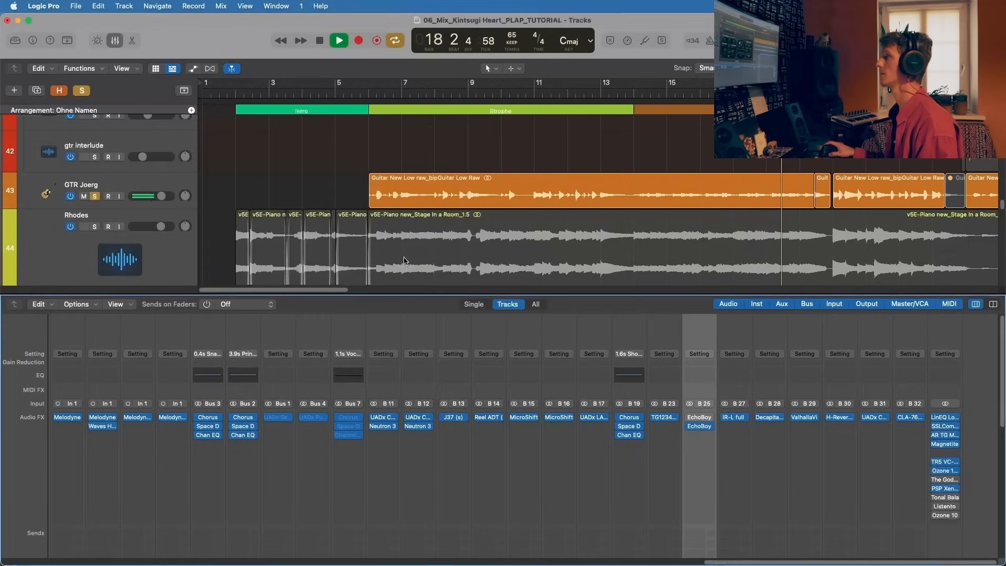
Step: Remove the original EchoBoy from the delay channel and audition the remaining one with its Pong time at 1/16th and back at 1/8th
left_click(711, 417)
left_click(778, 314)
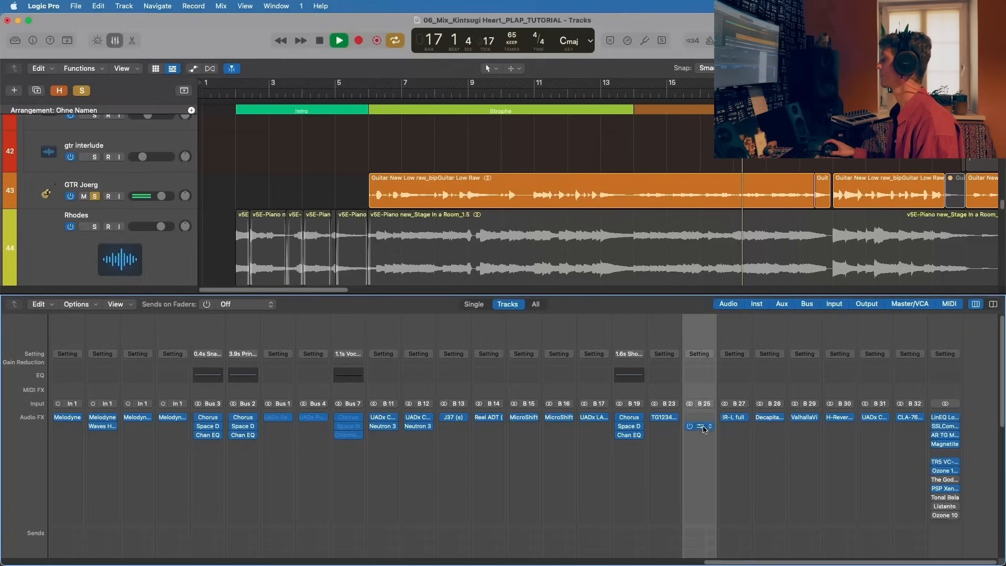
left_click(700, 425)
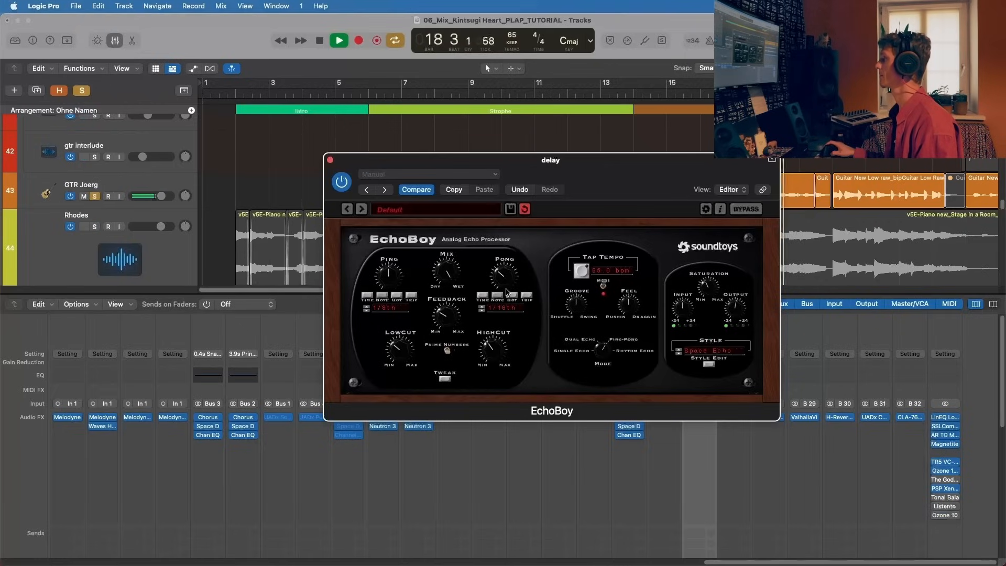
key("space")
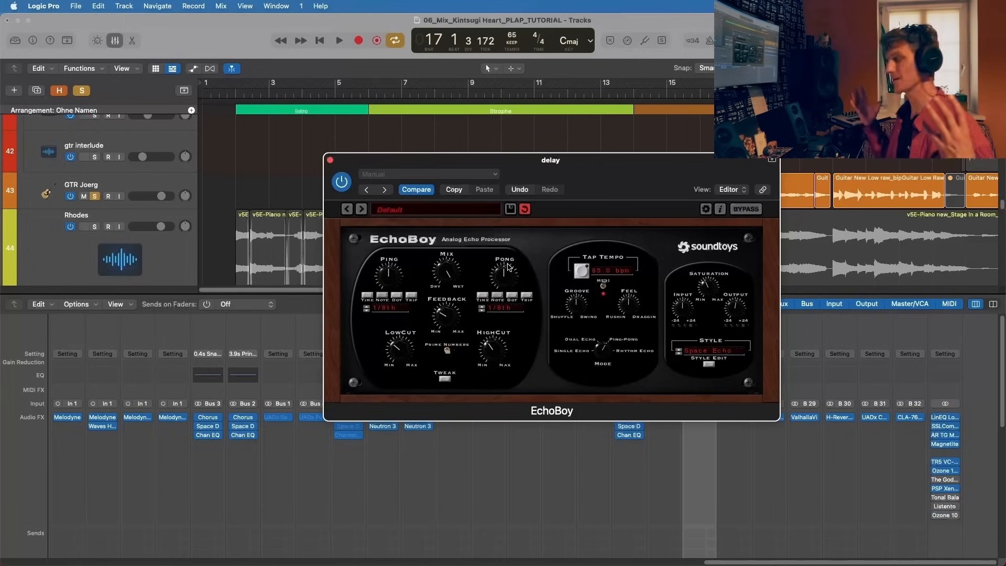
left_click(330, 161)
Step: Enable the Bus 13 send on the track 43 guitar, play the soloed track briefly with it and stop
scroll(667, 440, "down", 10)
scroll(668, 445, "left", 15)
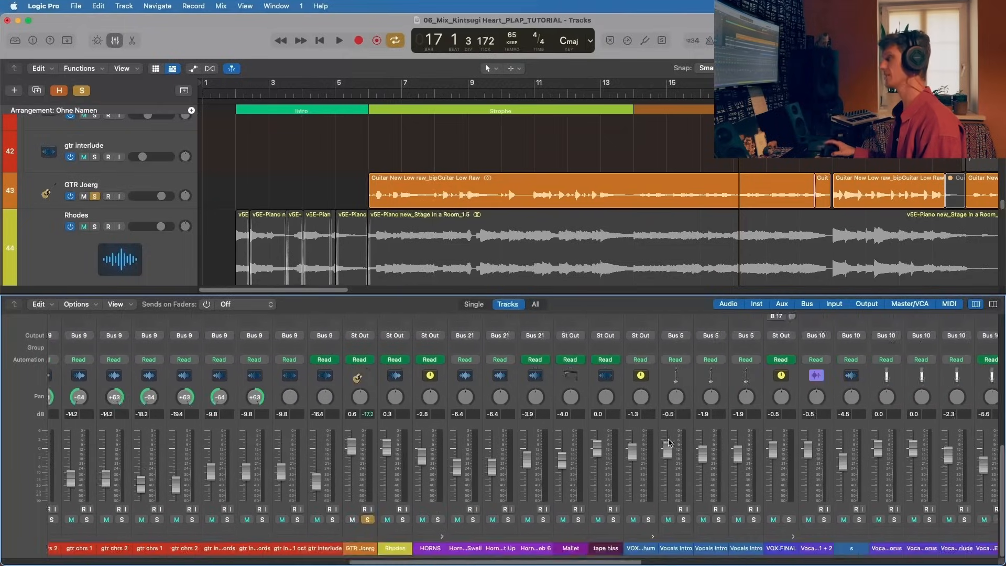
scroll(668, 441, "right", 15)
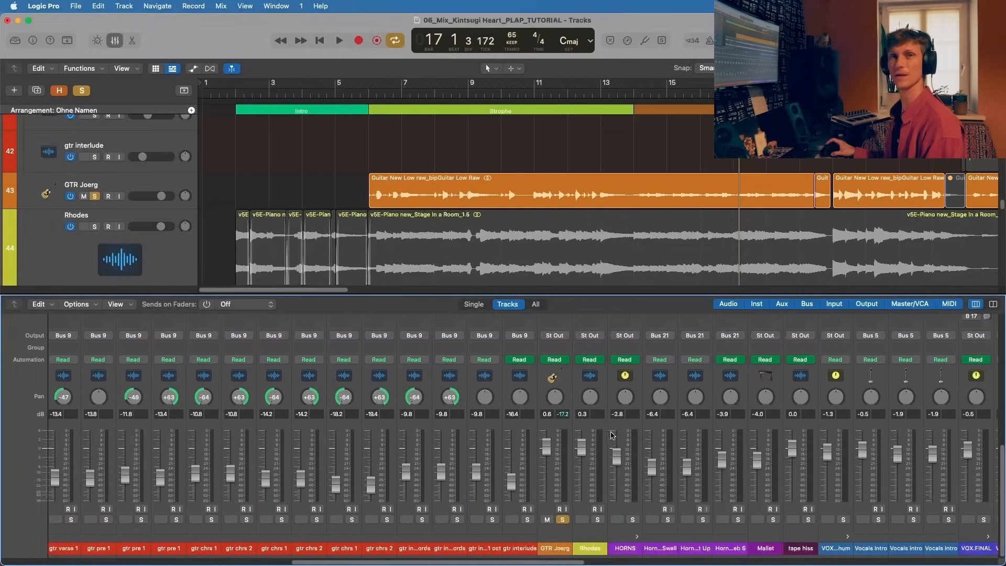
scroll(544, 403, "up", 5)
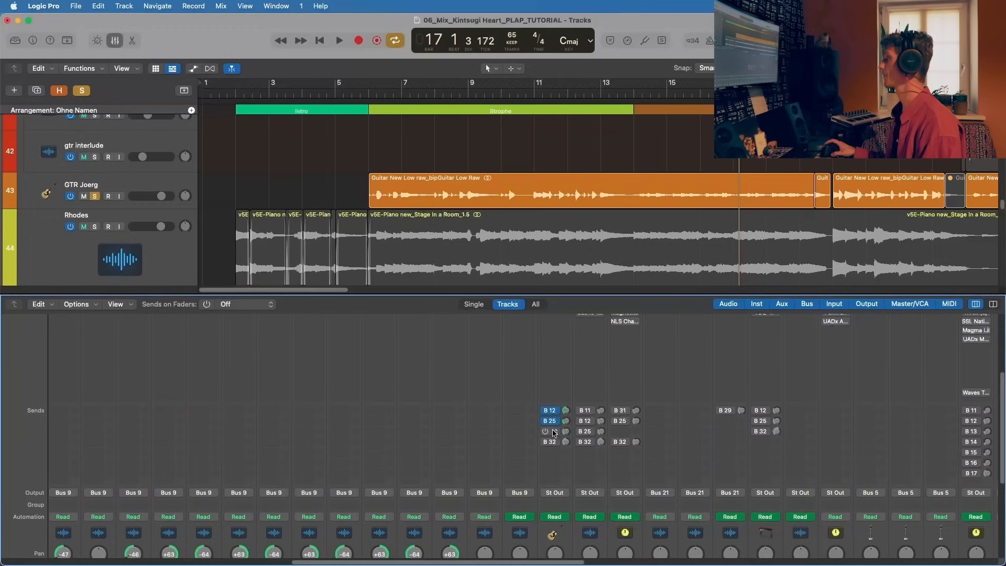
left_click(555, 432)
left_click(536, 431)
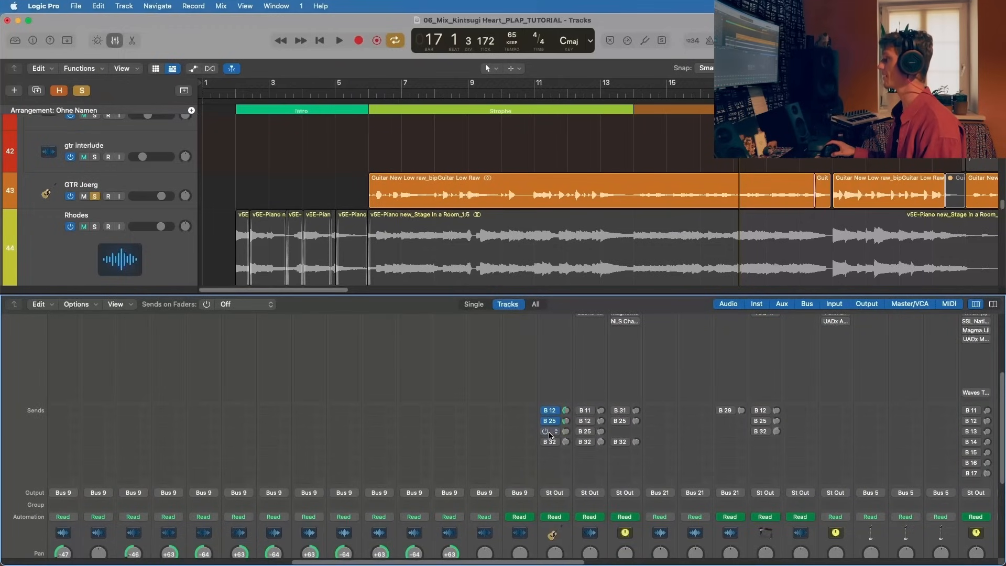
key("space")
scroll(550, 440, "down", 5)
scroll(550, 446, "right", 15)
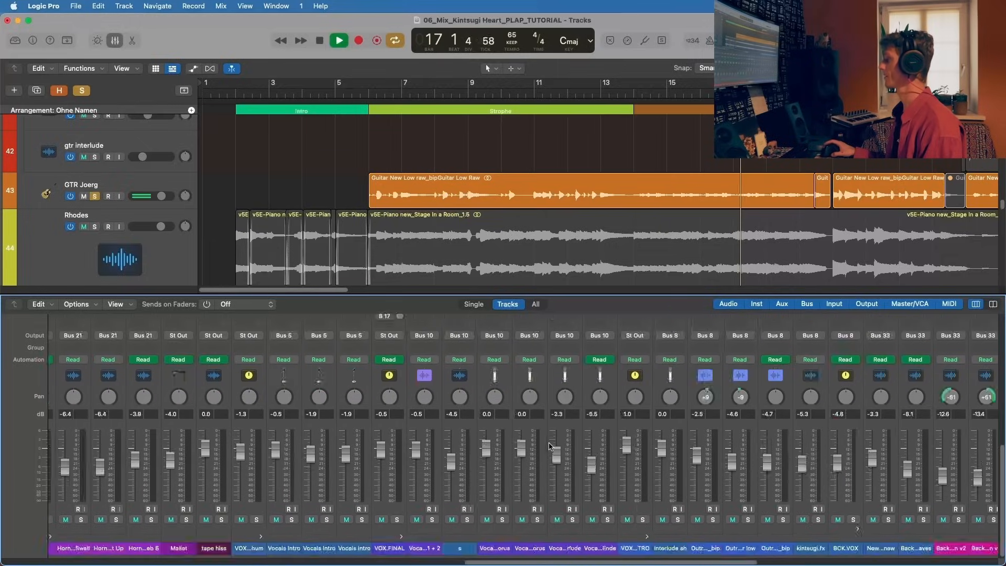
key("space")
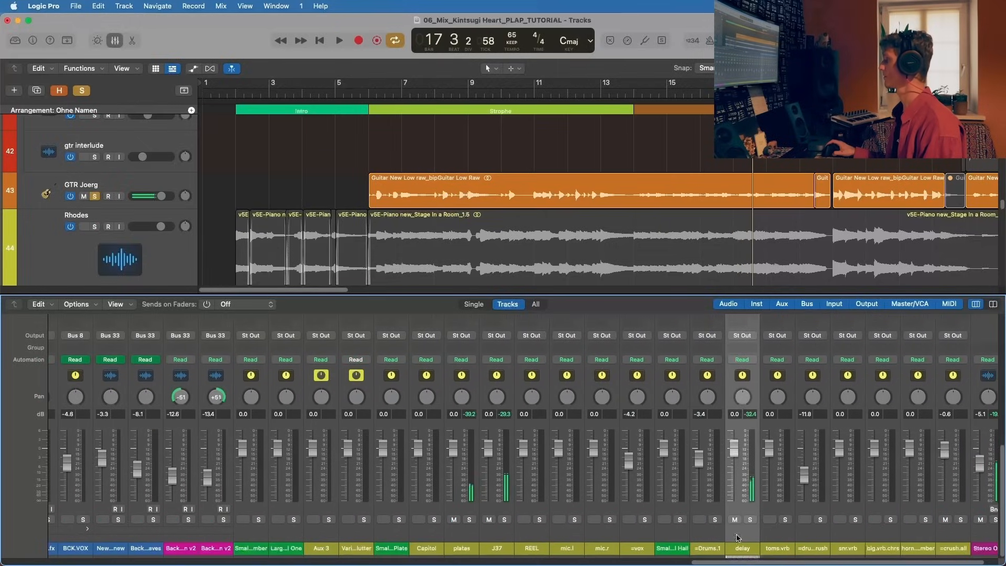
Step: Open the J37 tape plug-in on the J37 aux channel, adjust its left delay level, play the guitar through it and close it
scroll(738, 537, "right", 3)
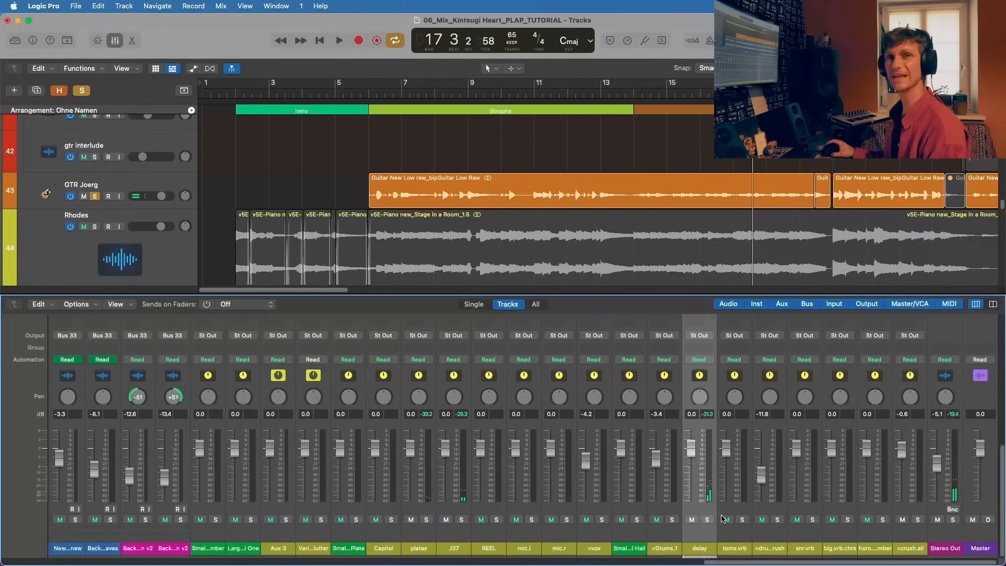
scroll(466, 394, "up", 10)
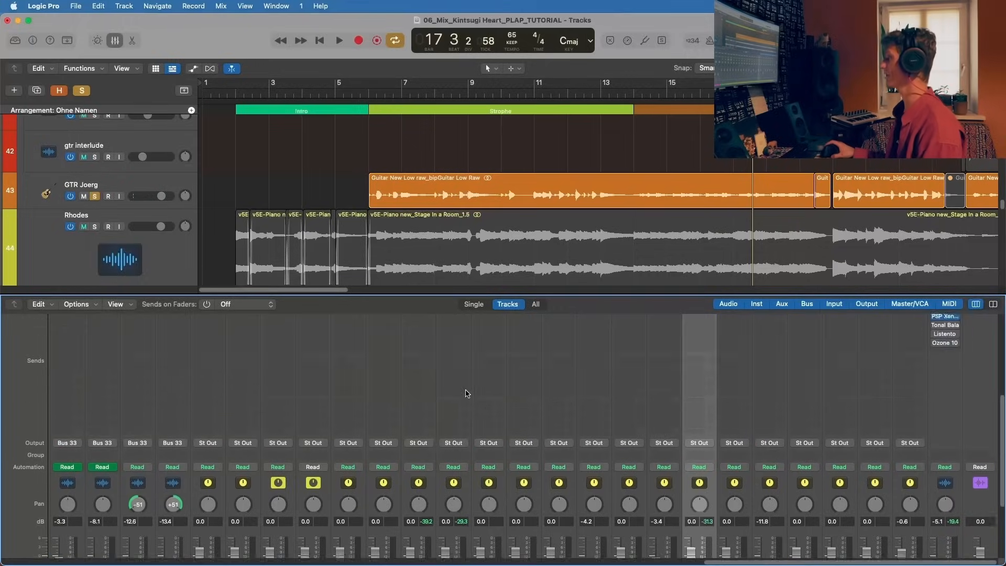
left_click(453, 364)
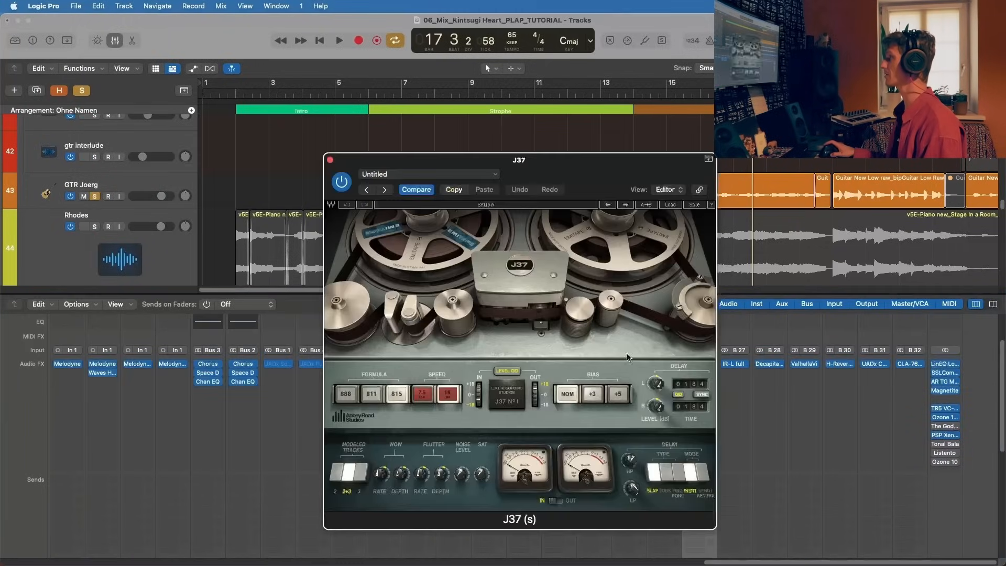
left_click_drag(661, 383, 661, 396)
key("space")
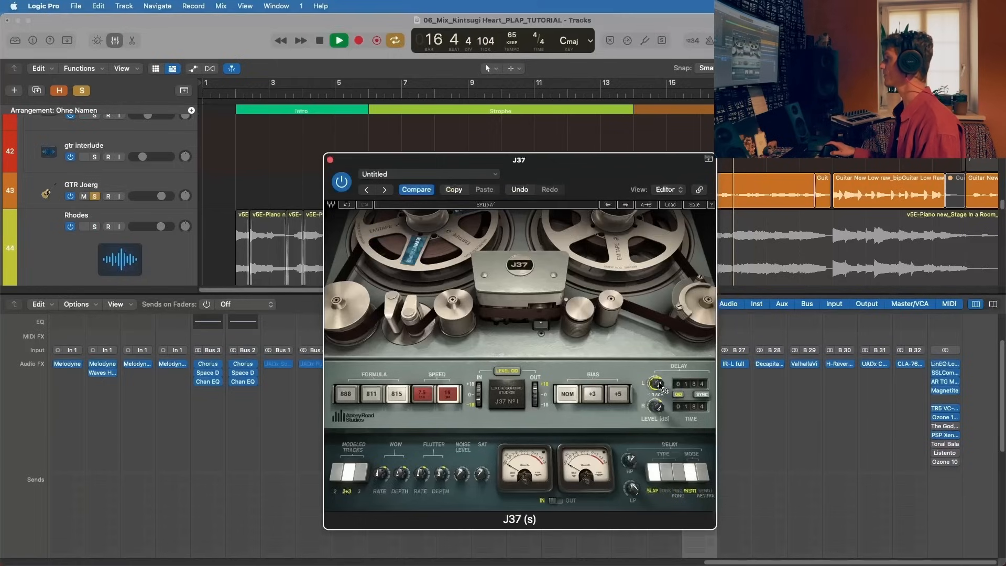
left_click(330, 160)
Step: Compare the soloed guitar with the delay channel muted and unmuted, then stop playback
scroll(695, 527, "down", 5)
left_click(691, 521)
left_click(692, 520)
key("space")
left_click(461, 520)
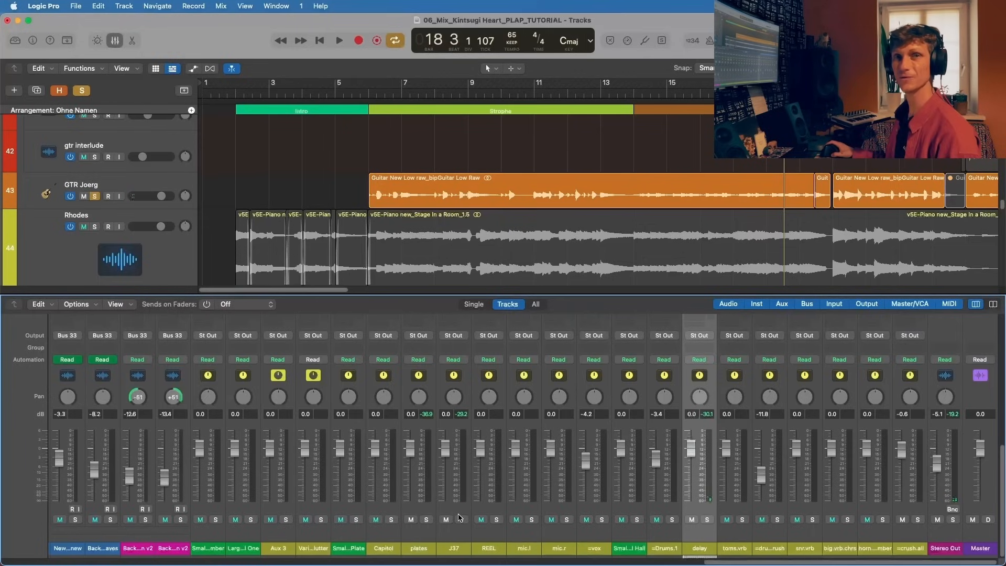
left_click(459, 519)
left_click(459, 519)
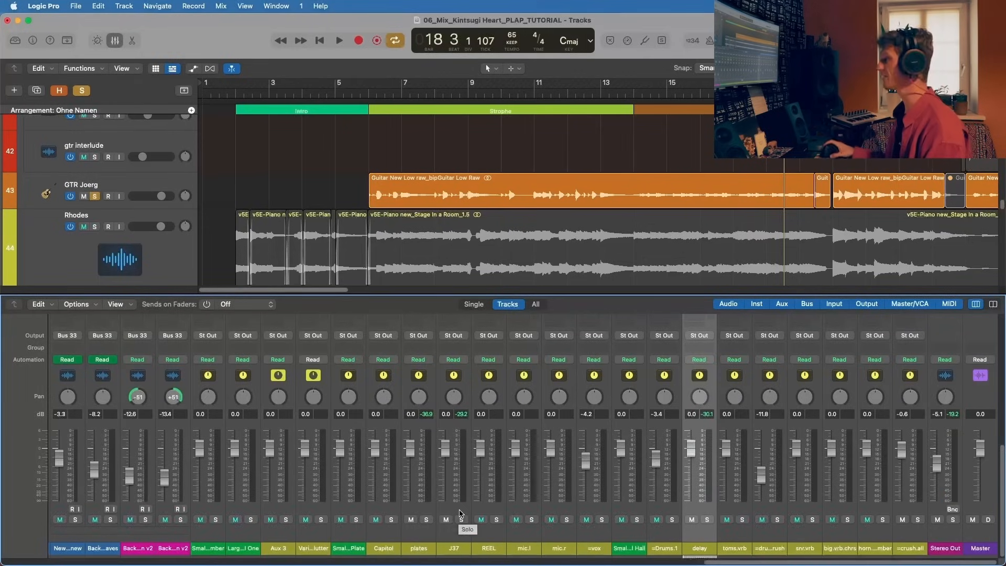
Step: Check the fourth send's bus assignment on the track 43 guitar, then play the soloed guitar briefly and stop
scroll(460, 516, "left", 10)
scroll(273, 356, "left", 10)
scroll(273, 356, "up", 3)
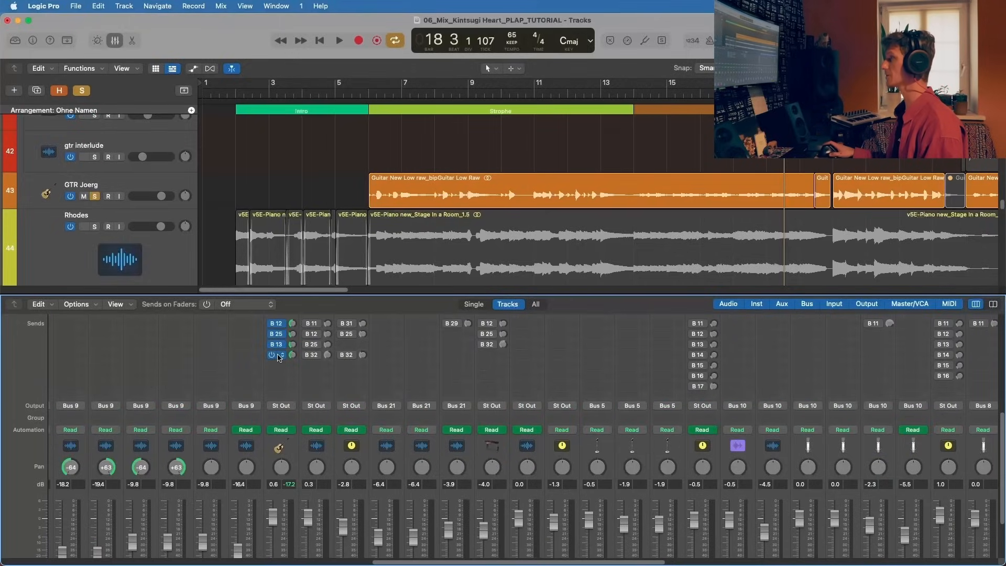
left_click(280, 358)
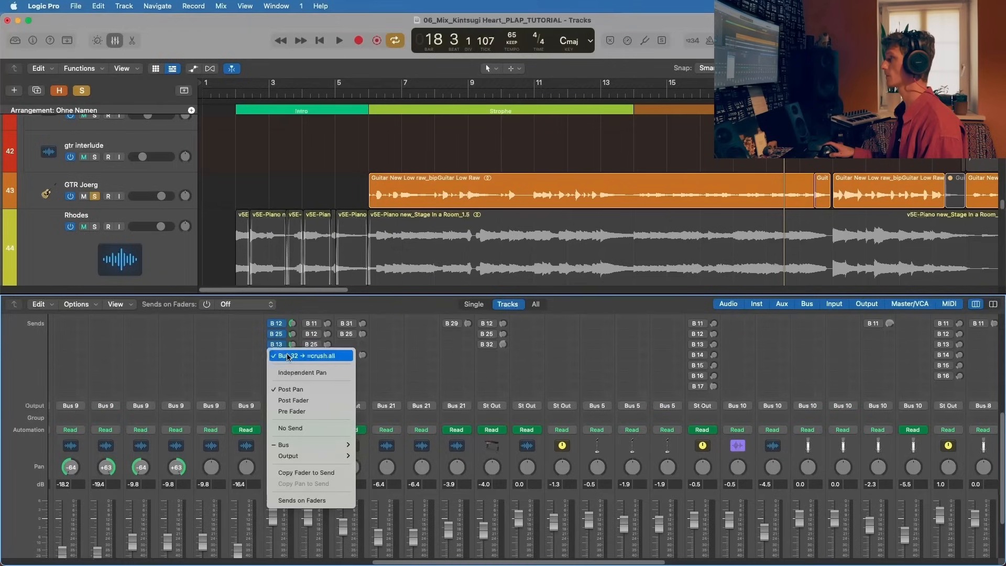
left_click(393, 345)
key("space")
scroll(317, 361, "down", 3)
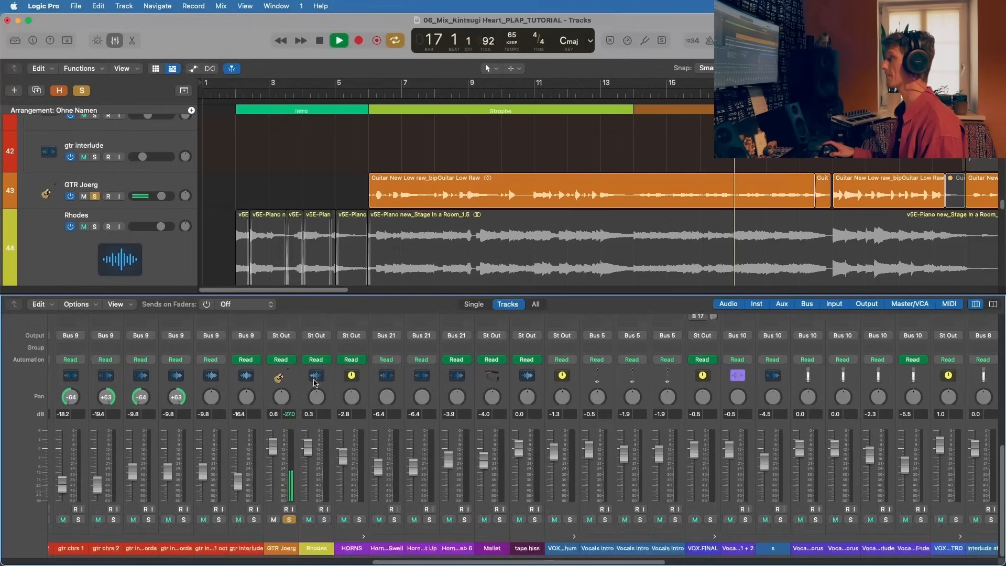
key("space")
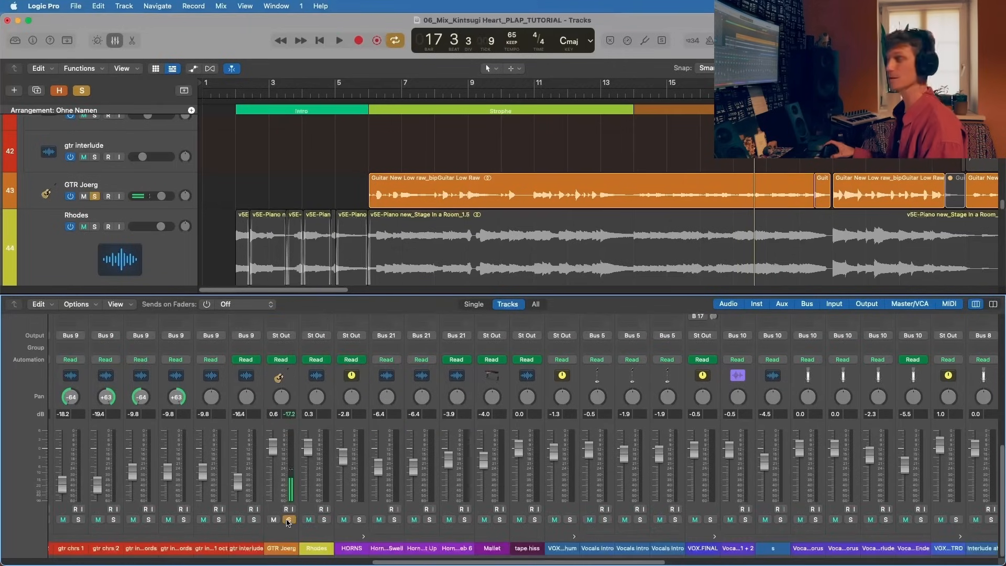
Step: Unsolo the track 43 guitar, play the full mix briefly and solo the guitar again
left_click(288, 520)
key("space")
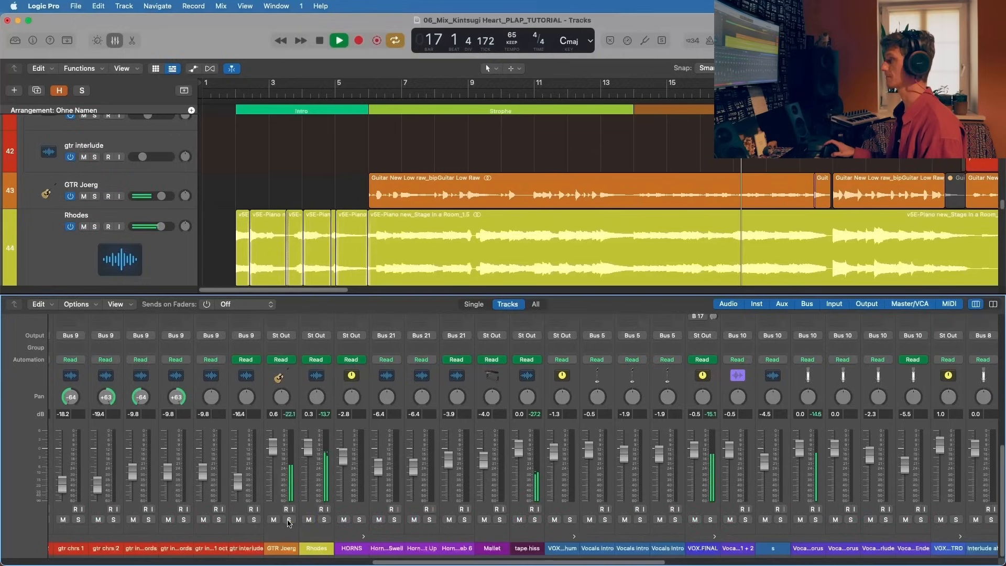
left_click(287, 519)
Step: Solo the BASS, TRANS and drums channels alongside the track 43 guitar during playback, then stop
scroll(487, 521, "left", 10)
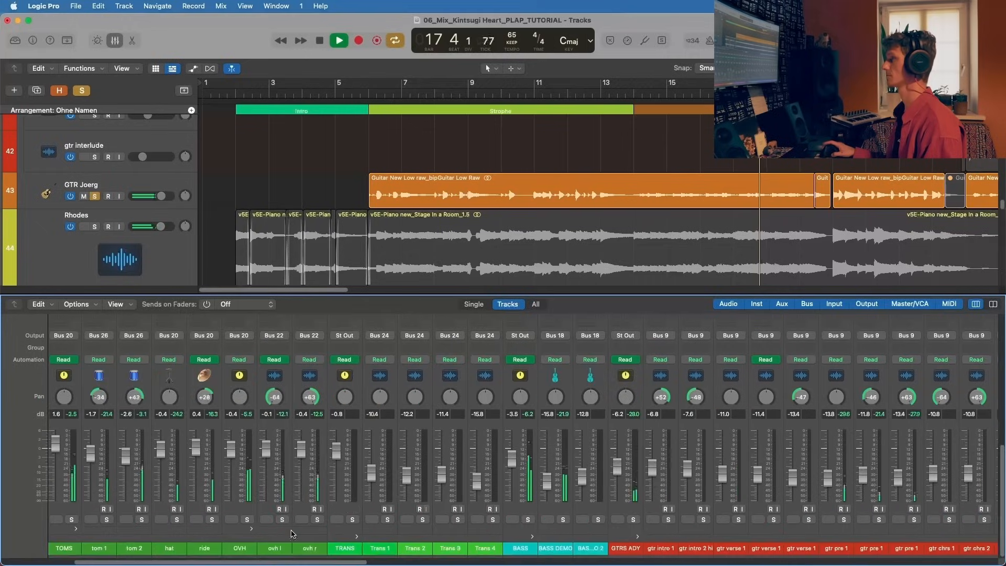
left_click(522, 519)
scroll(435, 521, "left", 1)
left_click(352, 519)
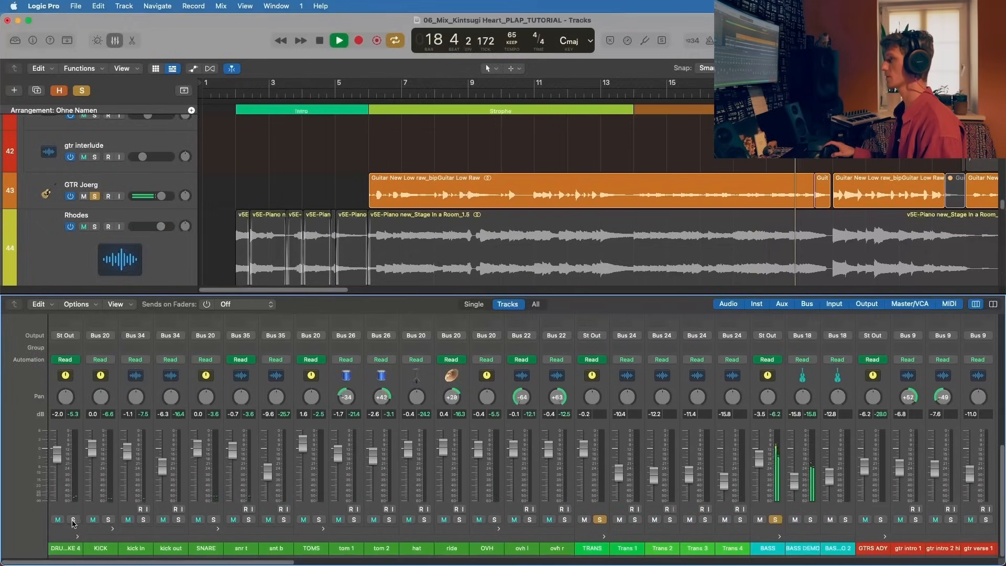
scroll(176, 482, "right", 3)
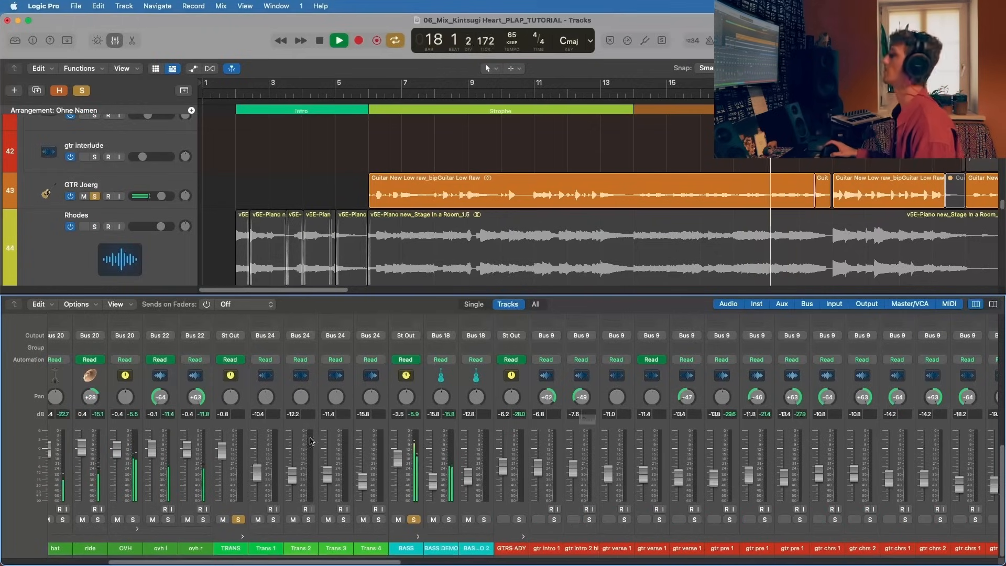
scroll(304, 450, "left", 5)
scroll(304, 450, "left", 2)
left_click(73, 520)
key("space")
Step: Turn off solo on the drums, TRANS, BASS and track 43 guitar channels
left_click(73, 519)
left_click(599, 519)
left_click(775, 519)
scroll(774, 519, "right", 10)
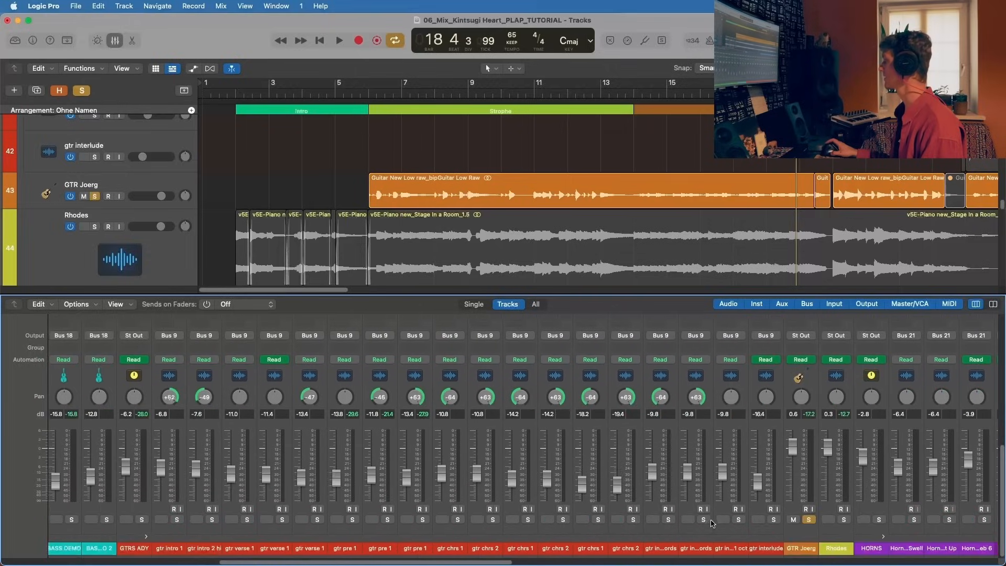
left_click(770, 519)
left_click(770, 520)
Step: Solo the track 24 guitar group and hide the mixer
scroll(659, 538, "left", 1)
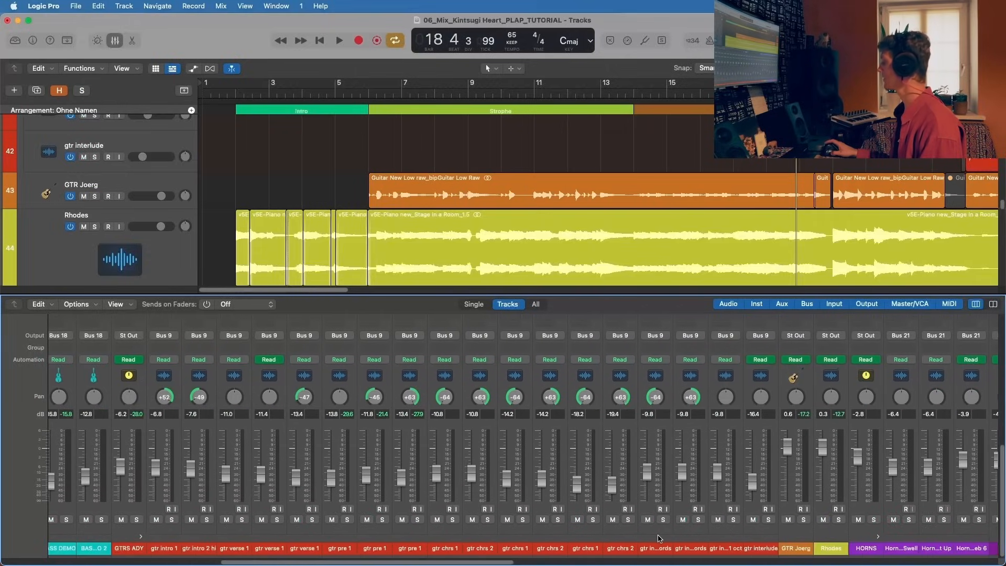
left_click(139, 520)
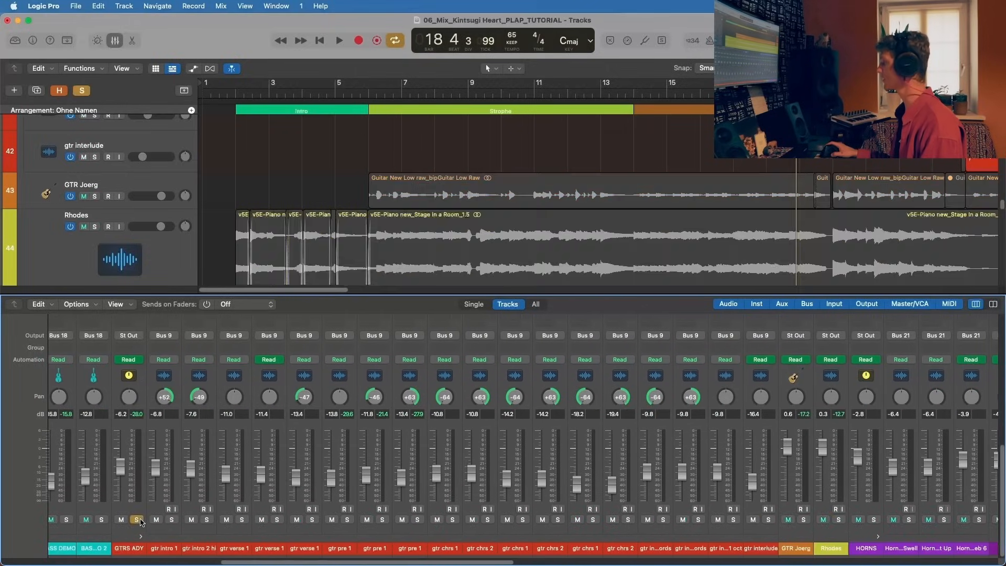
key("x")
Step: Play the soloed guitar group briefly, stop and turn off cycle mode
scroll(428, 283, "up", 5)
scroll(428, 283, "up", 8)
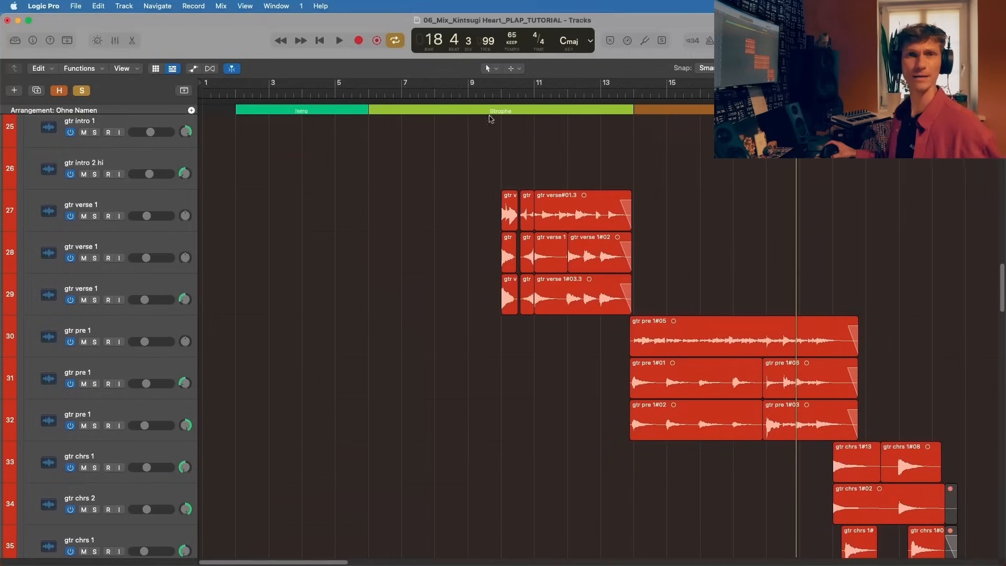
left_click(492, 94)
key("space")
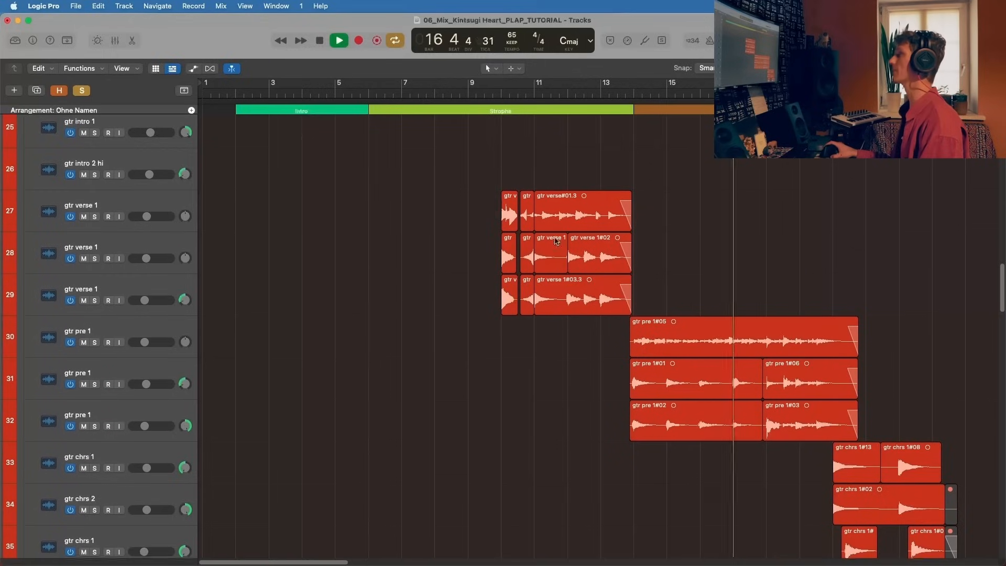
scroll(495, 93, "up", 3)
key("space")
key("c")
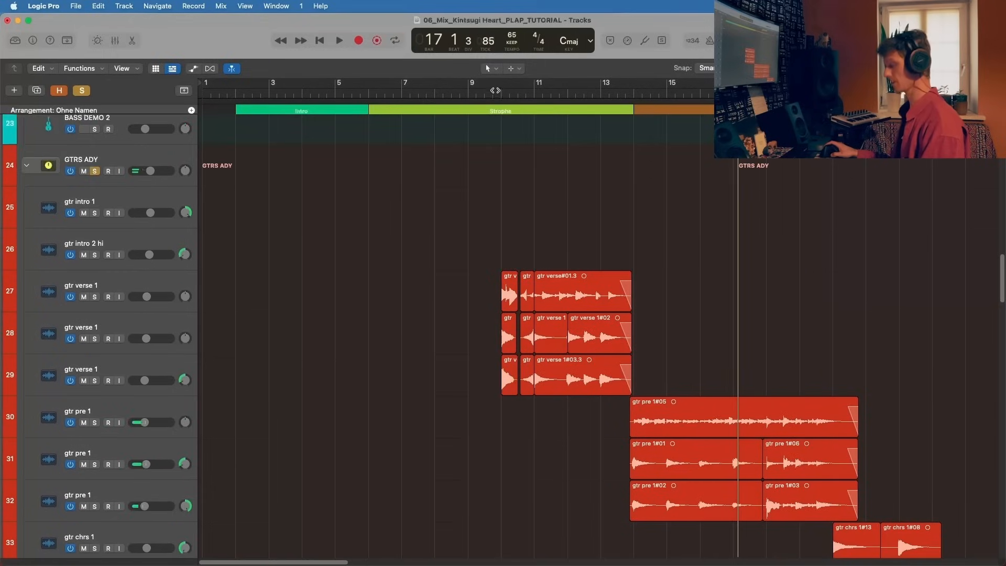
Step: Play the soloed verse guitars from just before bar 10, select the two gtr intro tracks and stop playback
left_click(493, 92)
key("space")
left_click(148, 206)
left_click(140, 245, "shift")
scroll(140, 245, "up", 5)
scroll(141, 244, "down", 5)
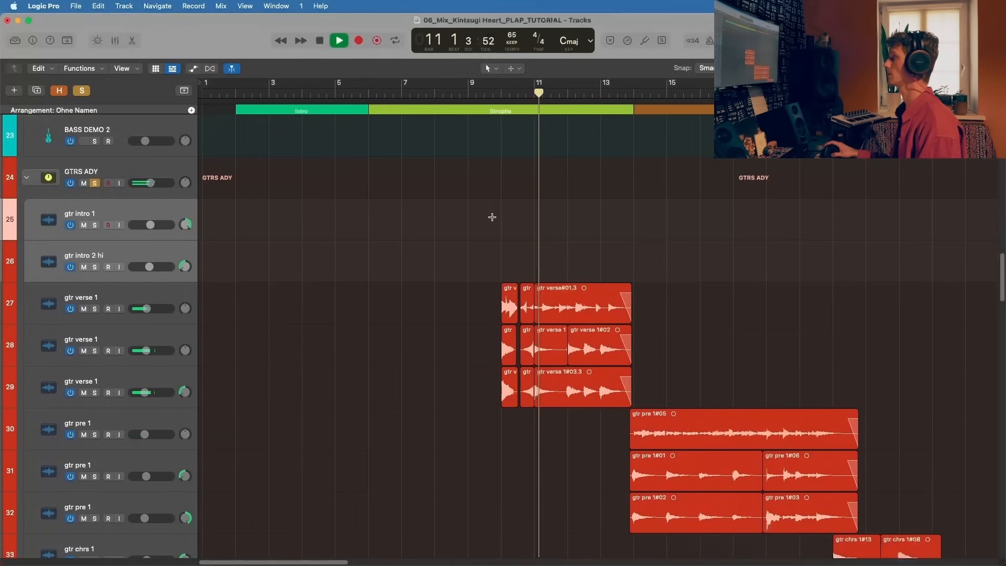
scroll(492, 217, "up", 3)
key("space")
Step: Place the playhead at bar 10 and select the gtr verse#01.2 region on track 27
left_click(522, 94)
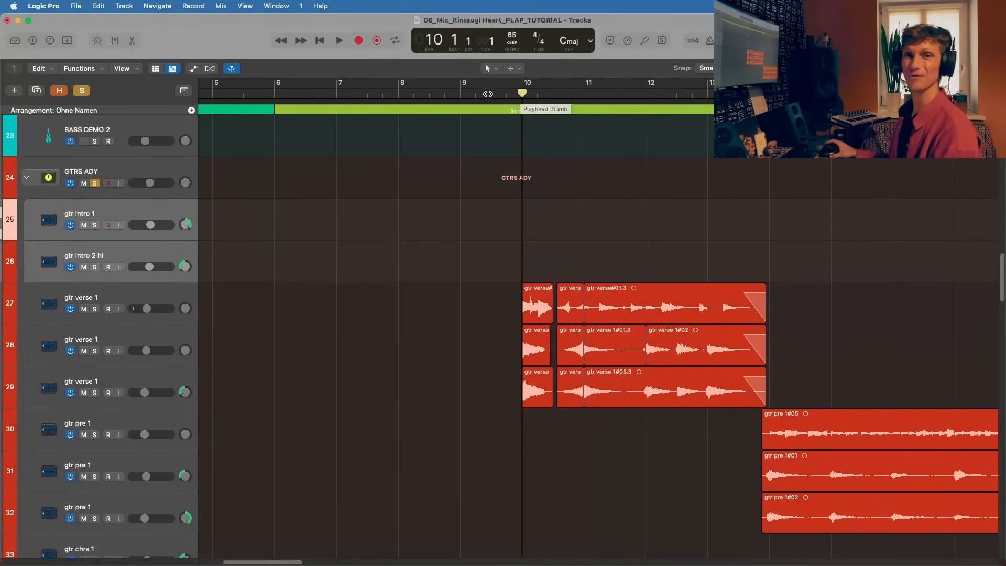
left_click(558, 301)
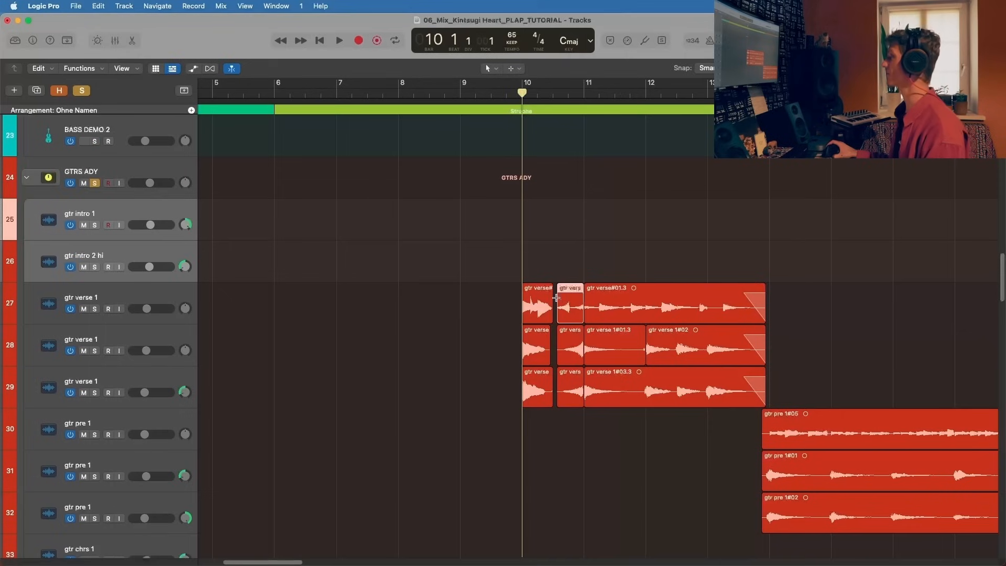
scroll(556, 298, "up", 3)
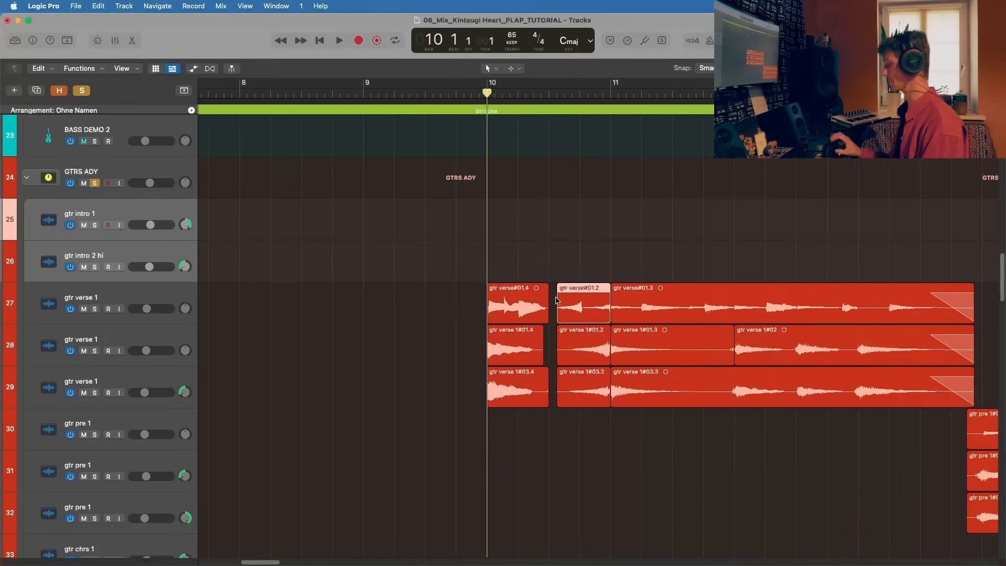
Step: Unsolo the track 24 guitar group, play the full mix from bar 10, stop and solo the group again
left_click(94, 183)
key("space")
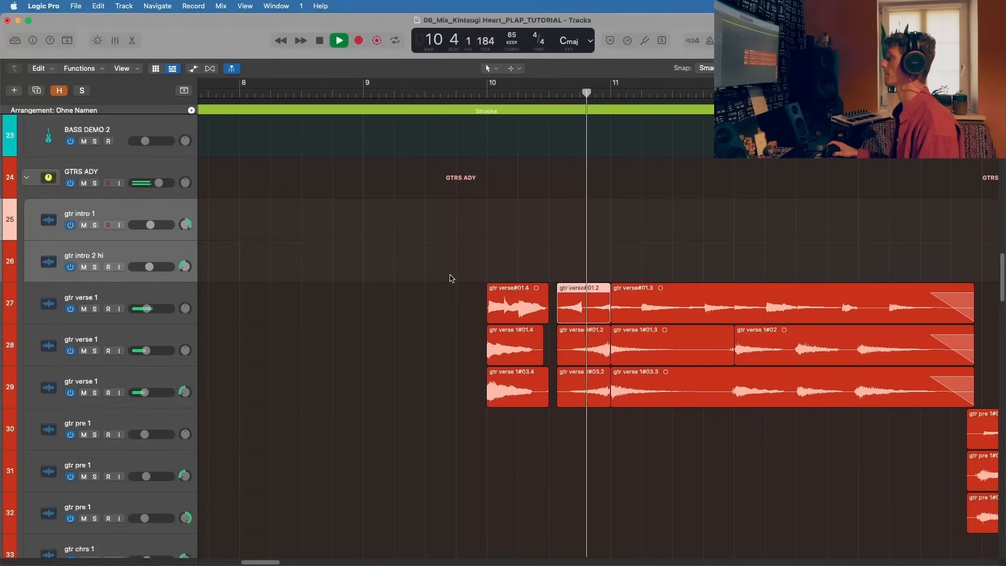
key("space")
left_click(94, 183)
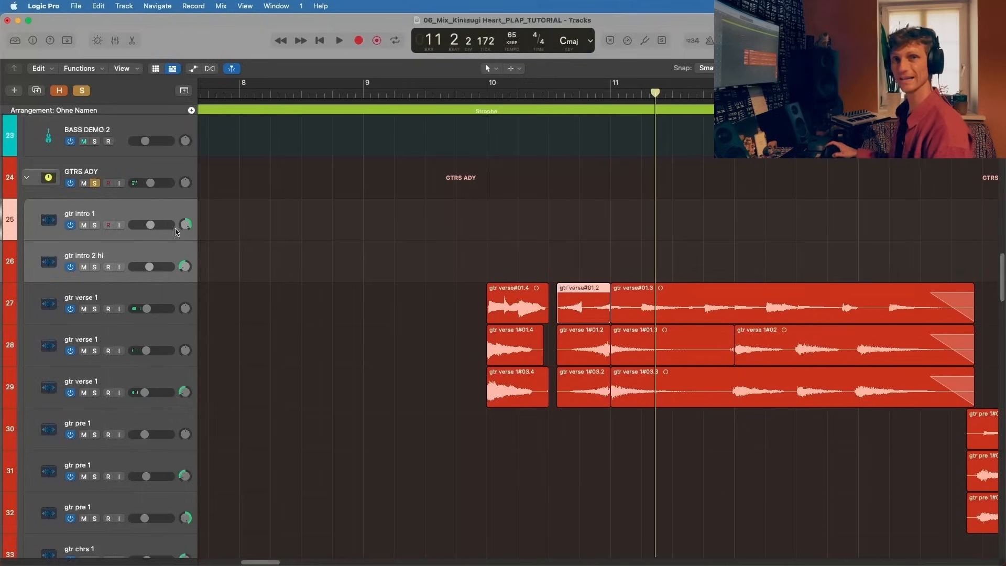
Step: Place the playhead at bar 12 and select the gtr verse#01.3 region on track 27
scroll(419, 288, "down", 2)
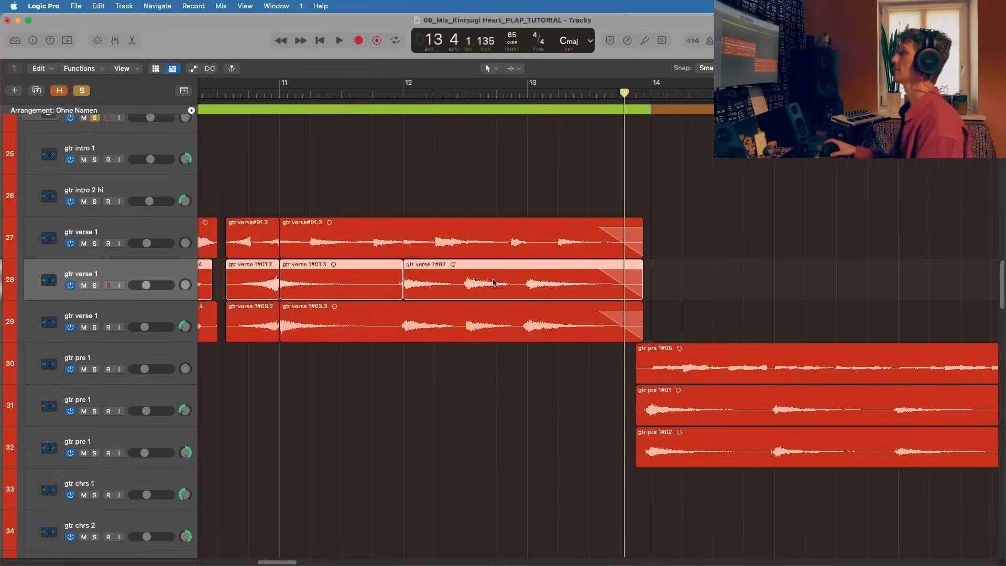
scroll(494, 282, "left", 2)
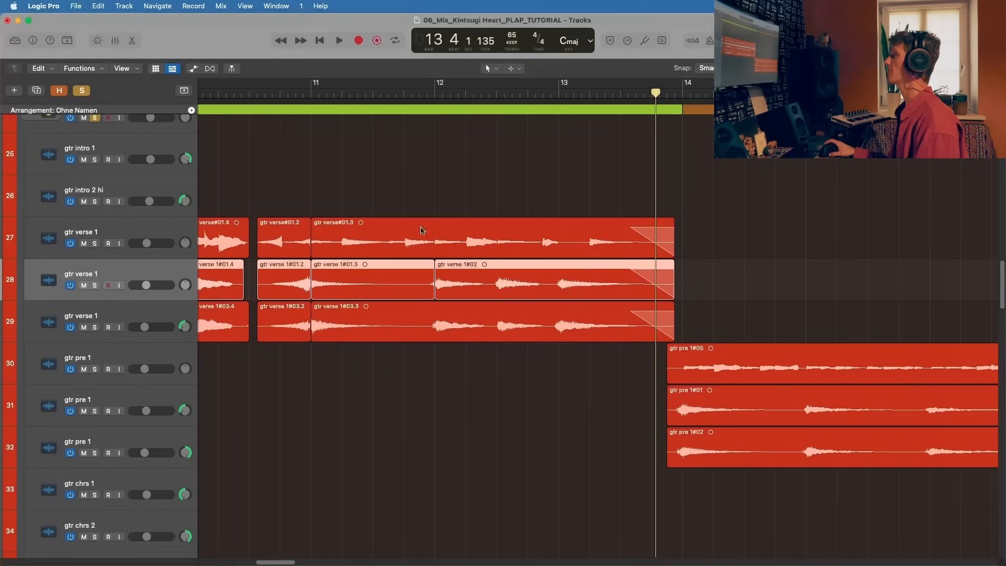
left_click(436, 93)
key("super+Right")
key("super+Right")
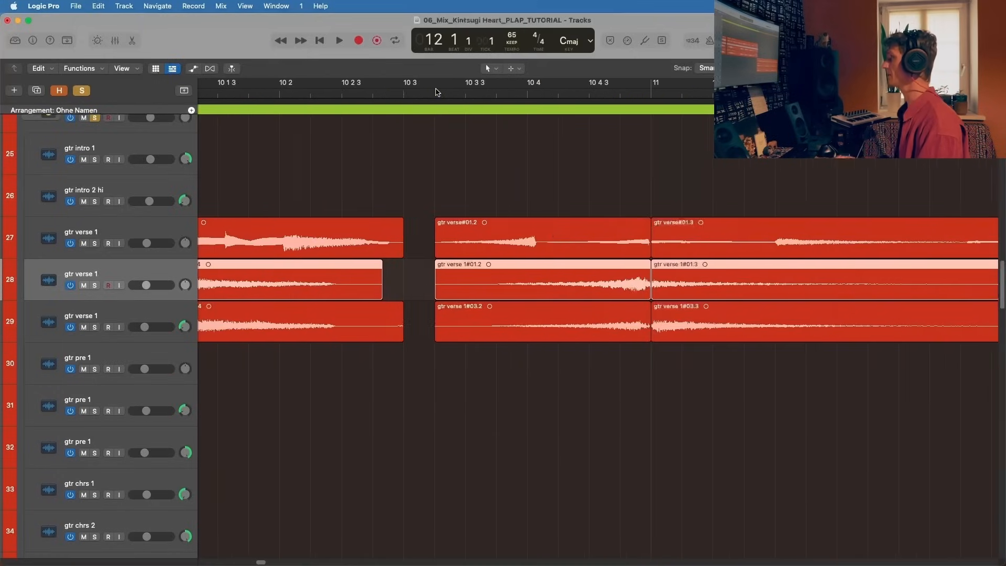
scroll(550, 231, "right", 10)
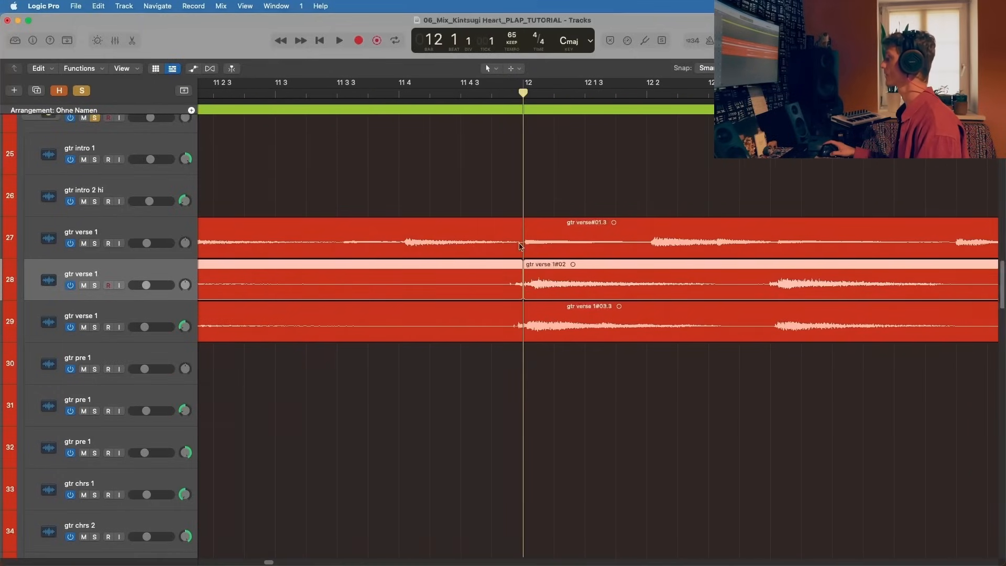
left_click(607, 238)
Step: Play the soloed verse guitars from bar 12 to the end of their regions and stop
key("space")
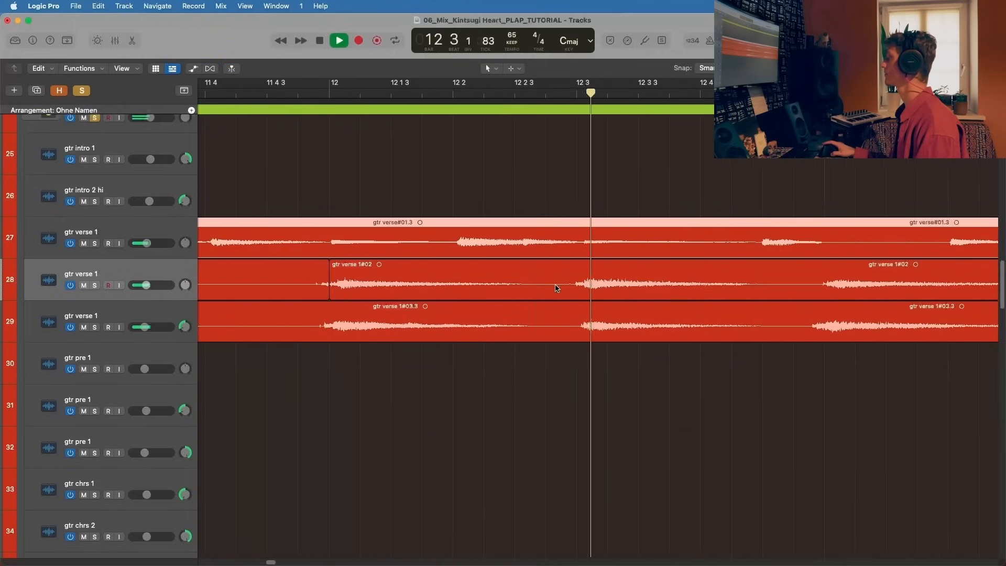
scroll(557, 289, "right", 3)
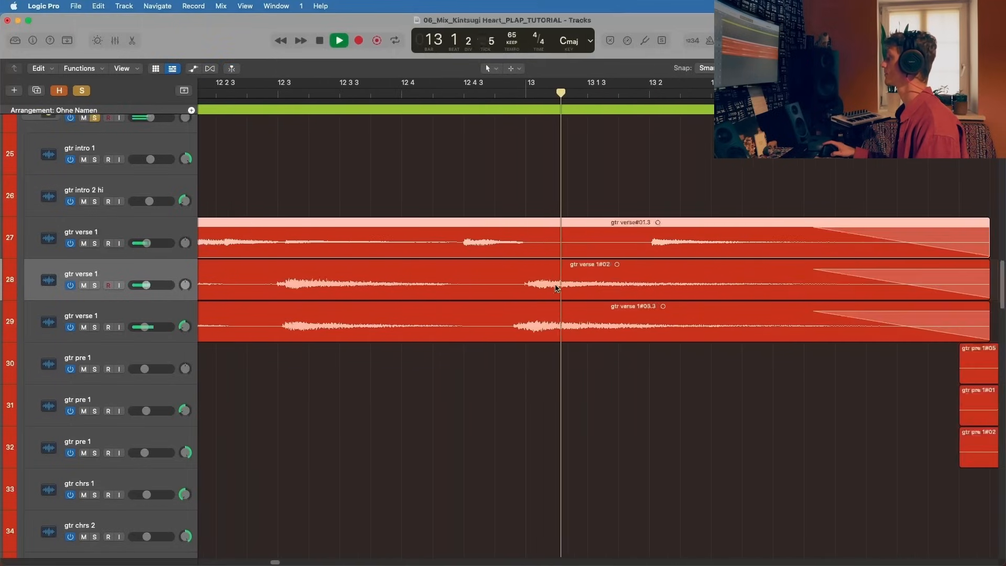
key("super+Left")
key("super+Left")
key("super+Left")
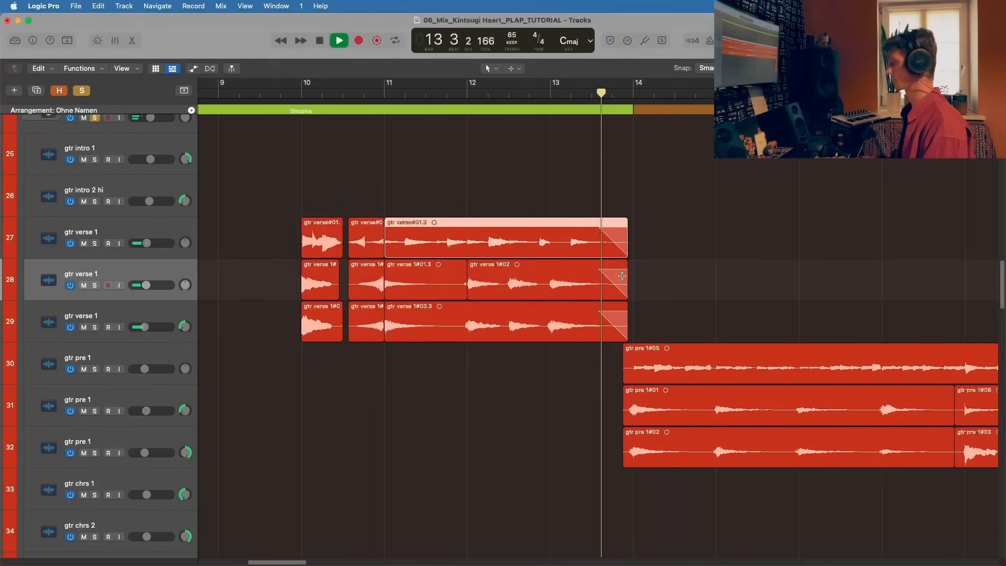
key("space")
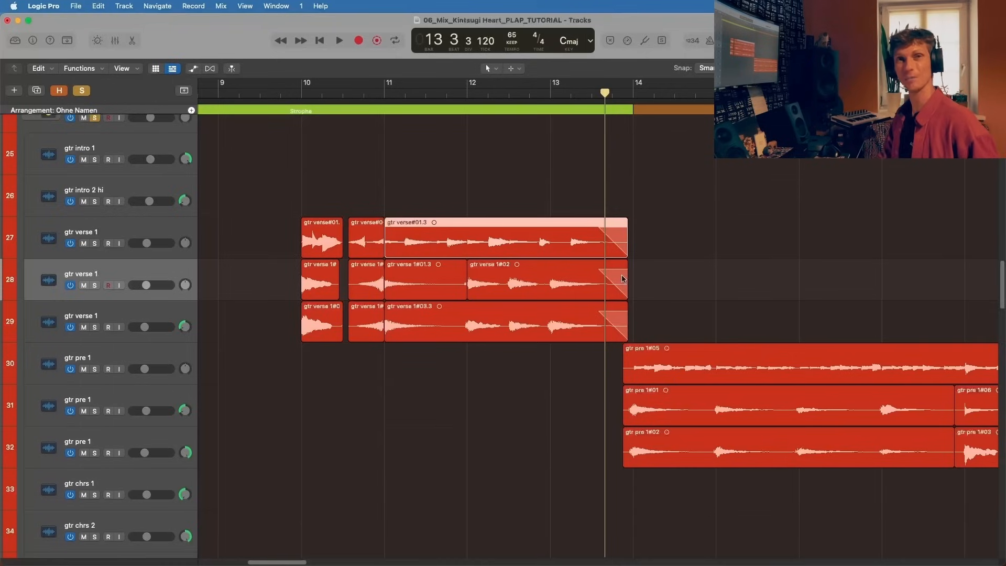
Step: Split the gtr verse 1#03.3 region on track 29 just before bar 13 with the Scissors tool
key("super+Right")
key("super+Right")
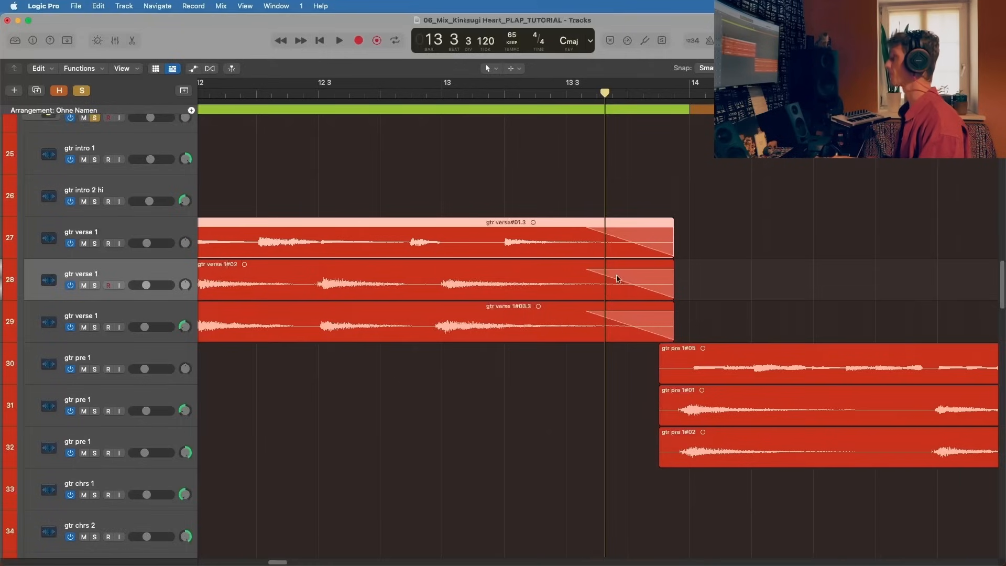
key("t")
left_click(435, 369)
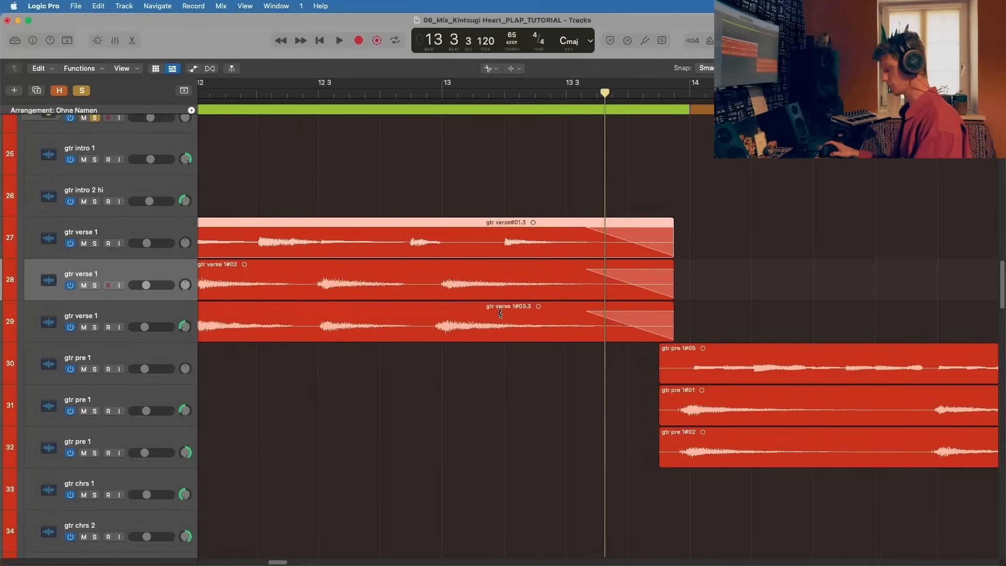
left_click(431, 323)
key("t")
left_click(463, 348)
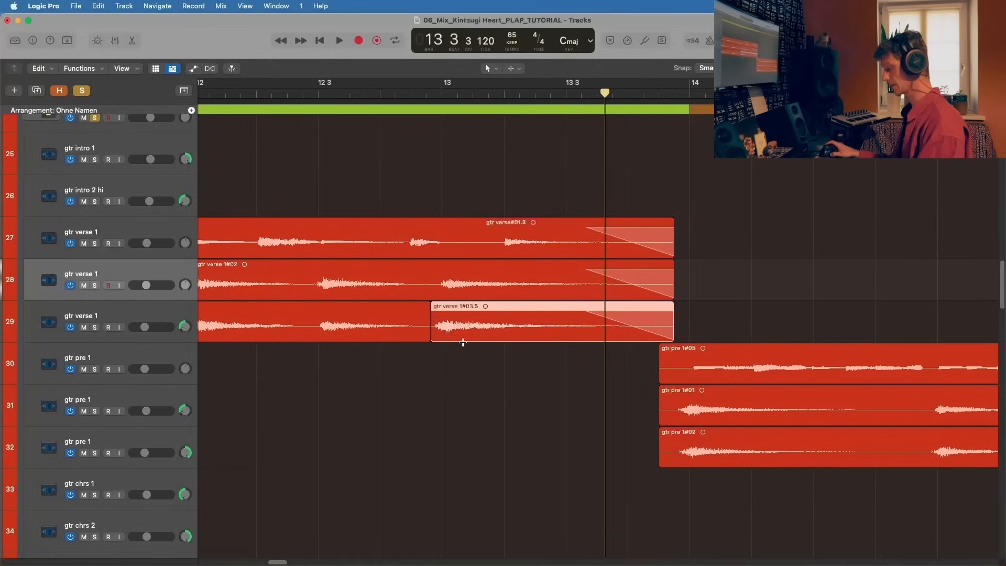
Step: Shift the split-off region on track 29 slightly later and select the region before it
key("super+Right")
scroll(419, 330, "left", 3)
mouse_move(394, 328)
left_mouse_down()
mouse_move(409, 328)
mouse_move(383, 329)
left_mouse_up()
left_click(316, 320)
Step: Play the soloed verse guitars from just before bar 13 to hear the shifted track 29 region, then stop
key("space")
key("space")
left_click(287, 94)
key("space")
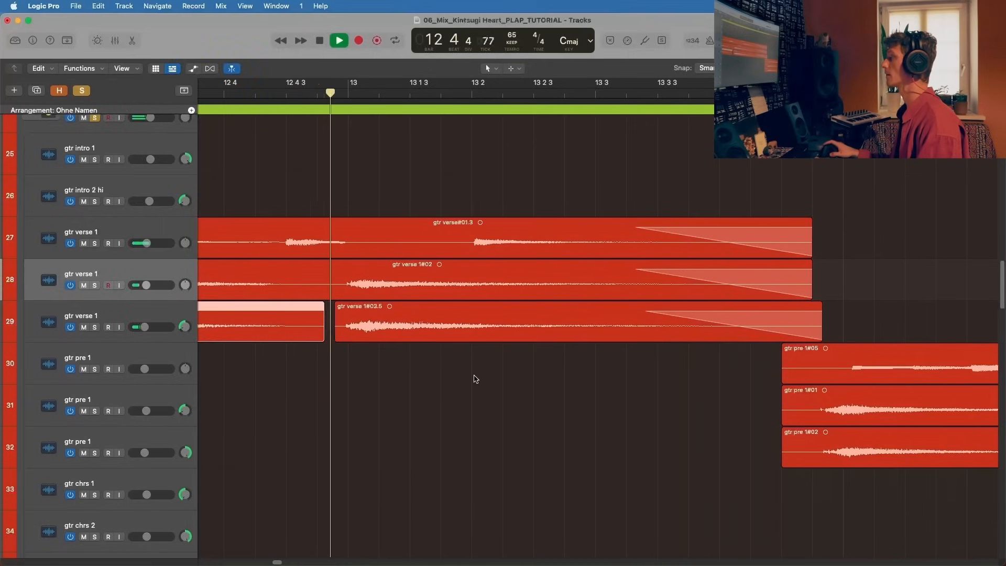
key("super+Left")
key("super+Left")
key("super+Left")
key("super+Left")
key("super+Left")
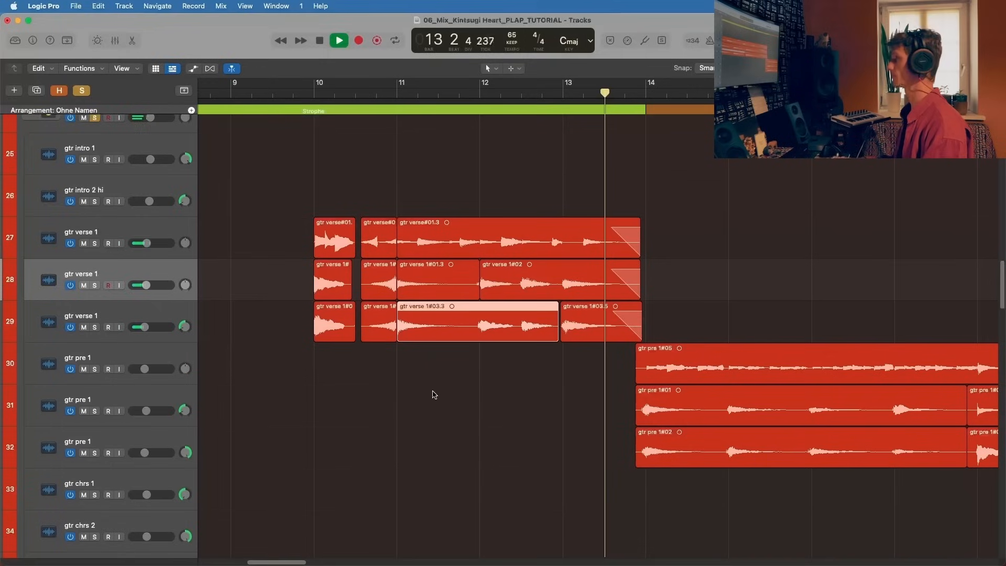
key("space")
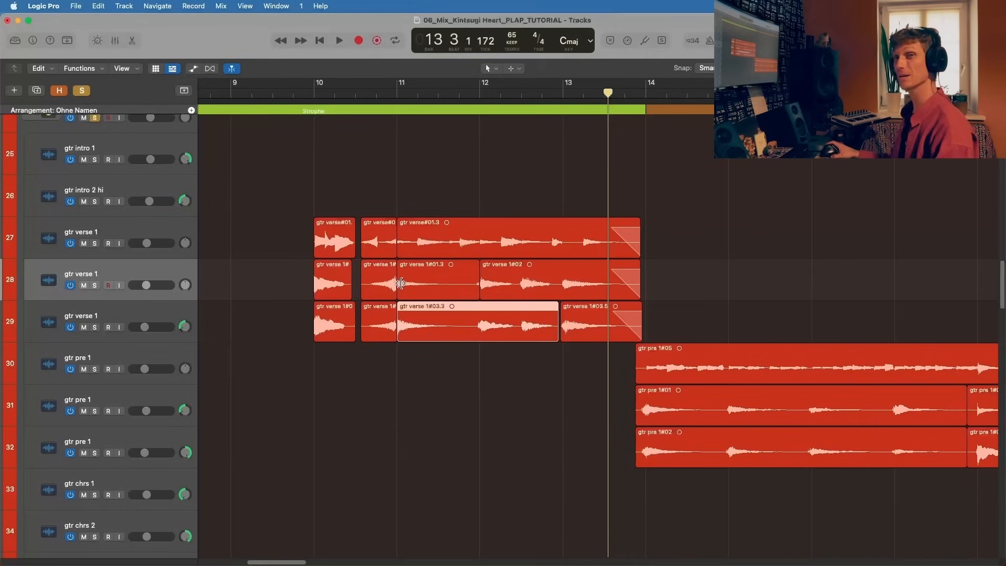
Step: Show the mixer with the track 24 guitar group's channels
scroll(489, 315, "right", 5)
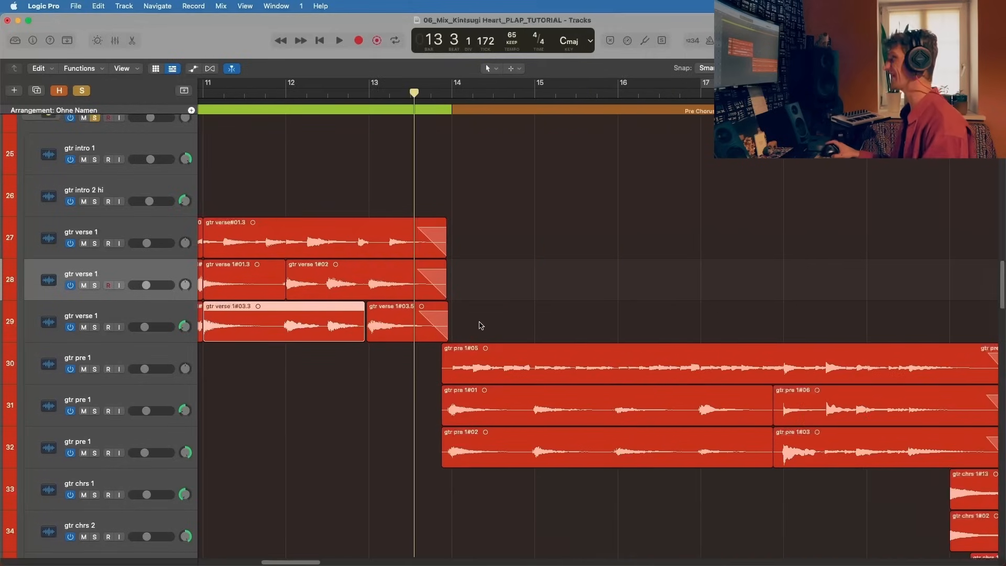
key("x")
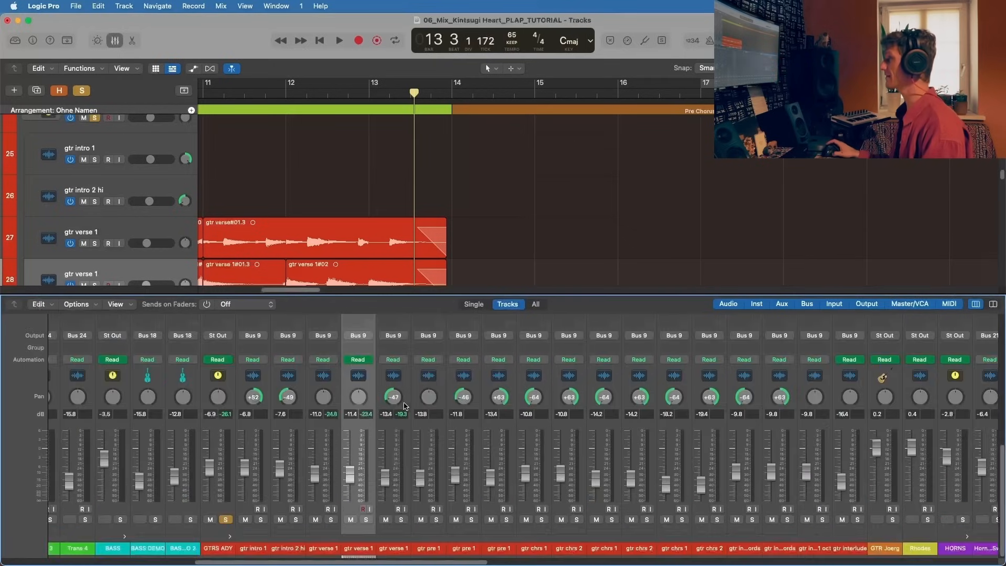
Step: Show the plug-ins on the GTRS ADY channel in the mixer and play the soloed verse guitars from bar 10
scroll(405, 405, "left", 2)
scroll(292, 427, "up", 10)
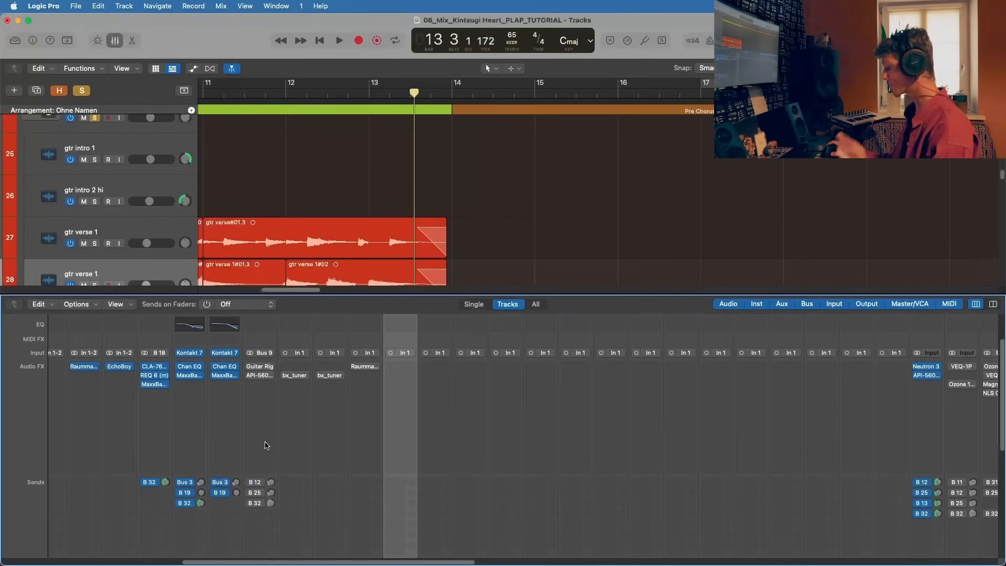
mouse_move(251, 367)
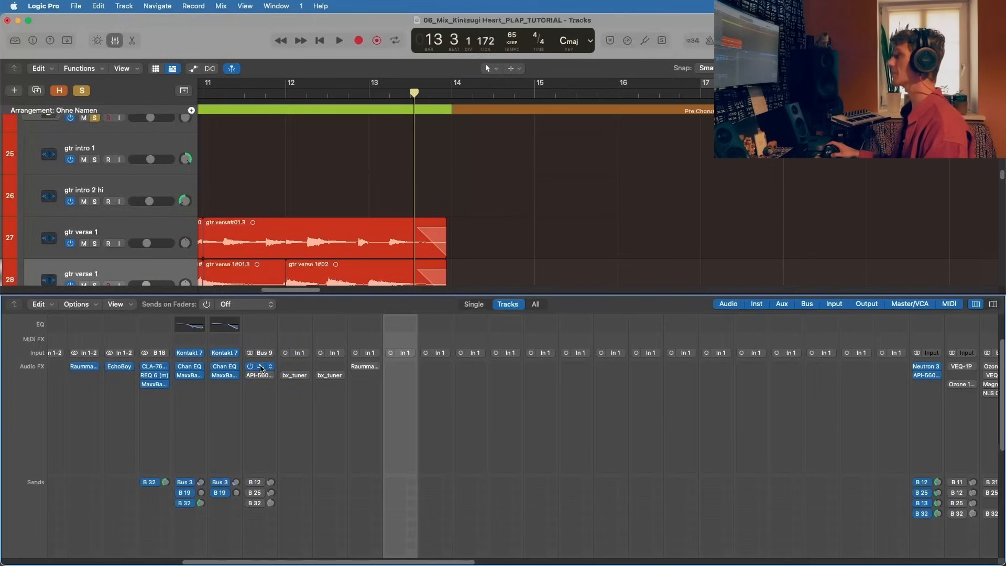
scroll(344, 202, "left", 10)
left_click(375, 91)
key("space")
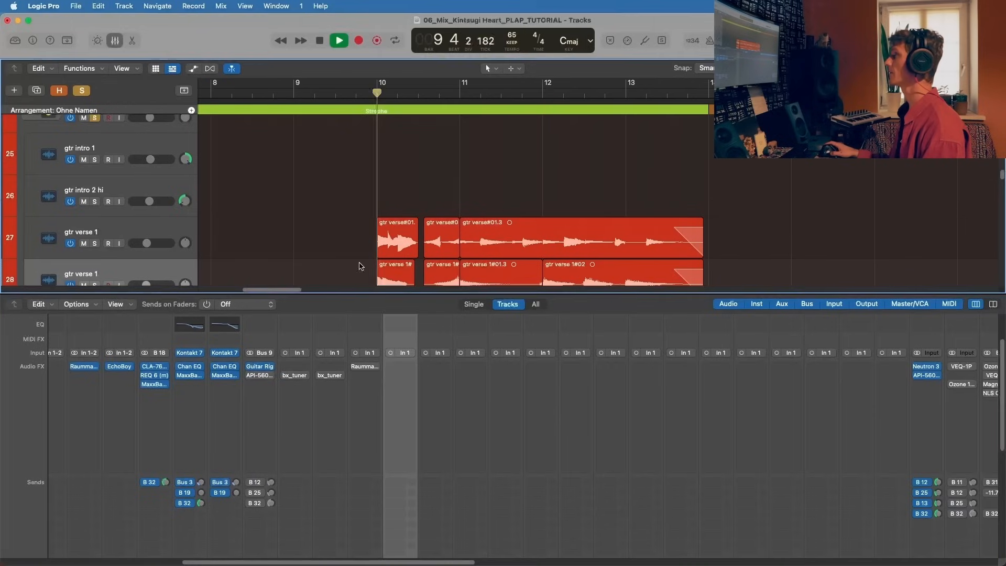
Step: Enable Guitar Rig 6 on the GTRS ADY channel, listen to the verse guitars through it, then stop and close the plug-in
left_click(261, 368)
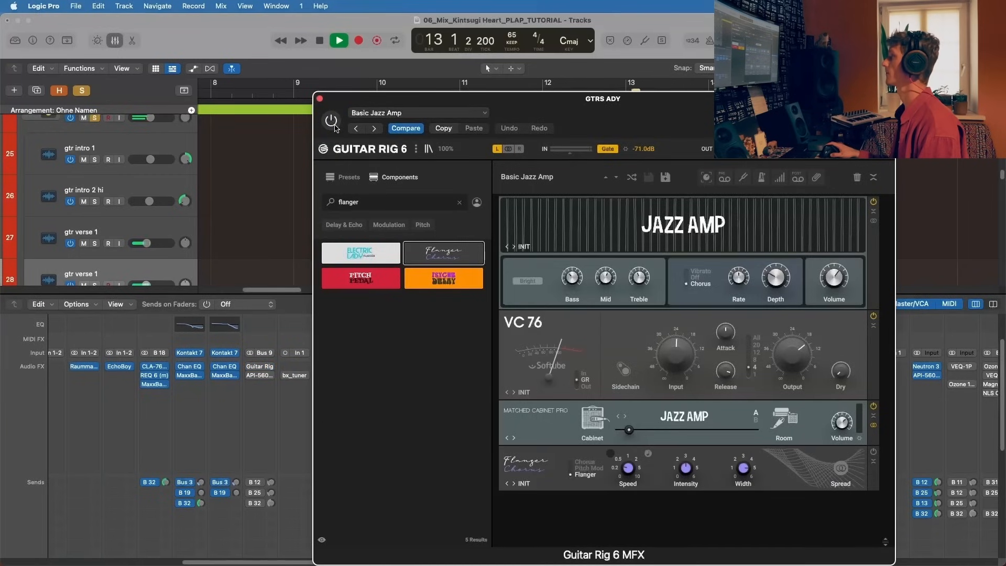
left_click(331, 121)
key("space")
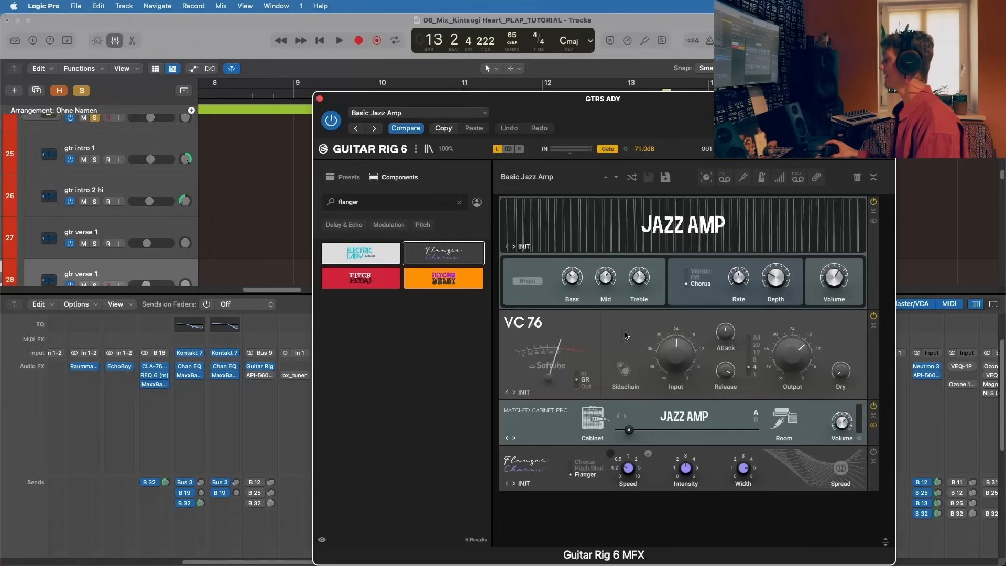
key("space")
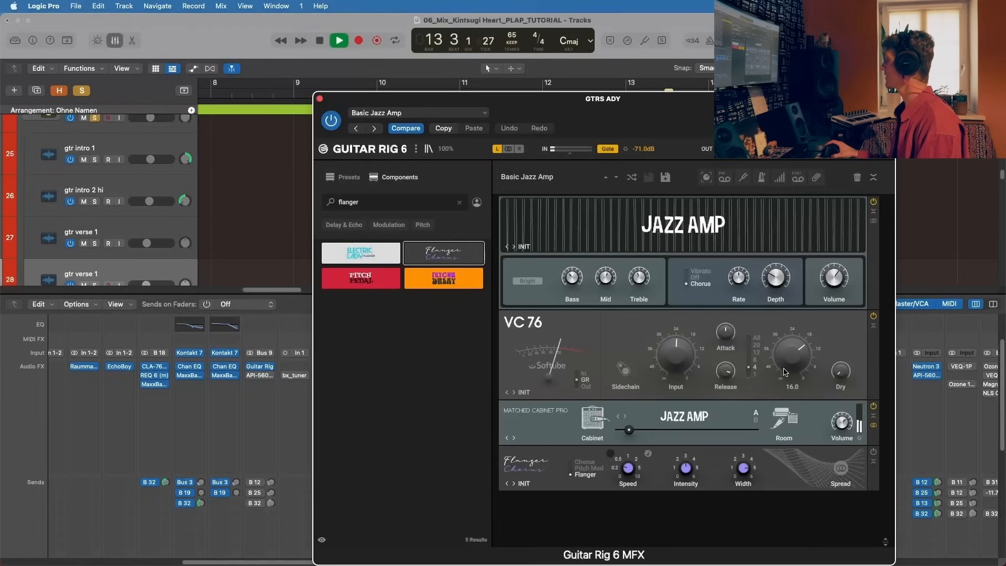
key("space")
mouse_move(631, 430)
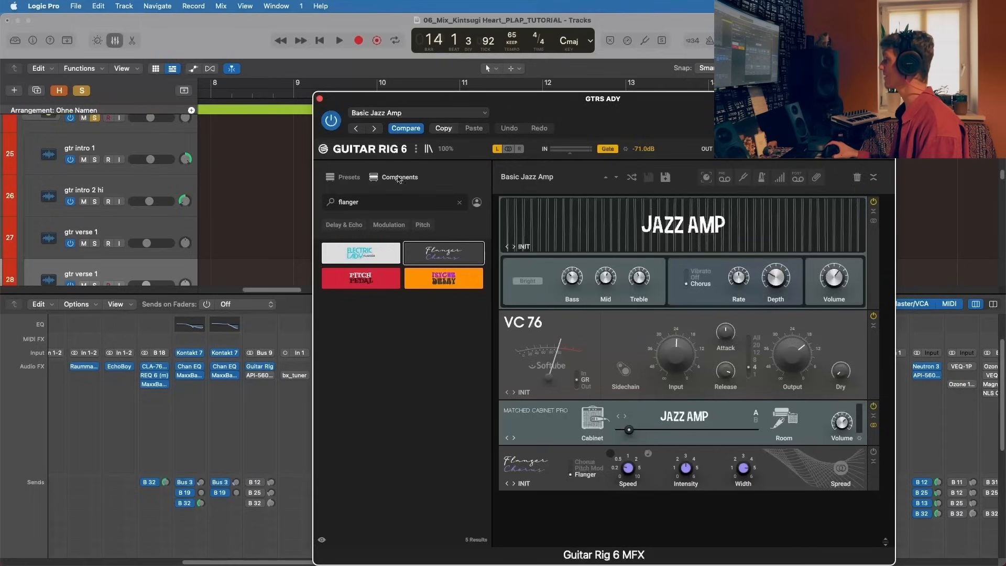
left_click(319, 99)
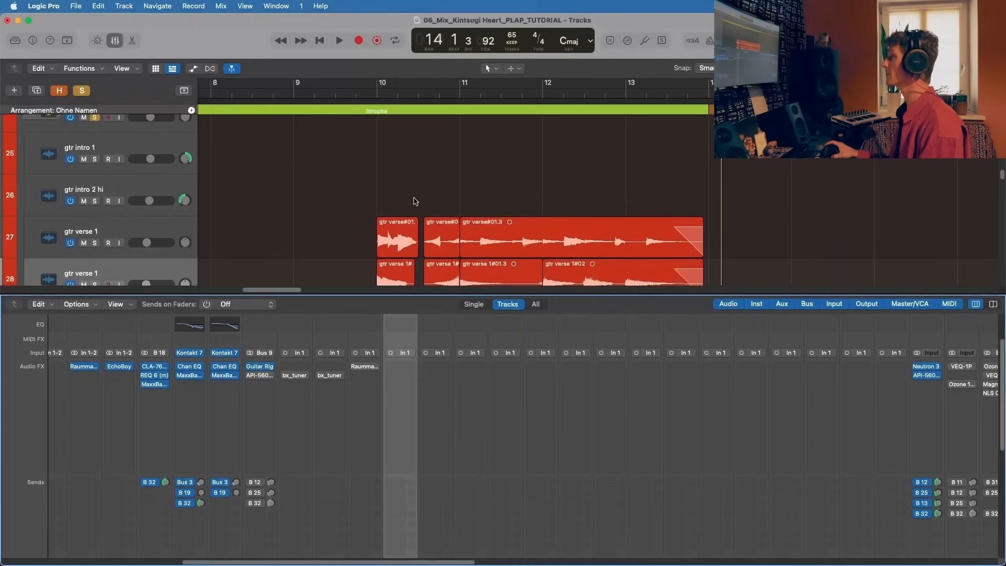
Step: Return the playhead to bar 10, enable the API-560 equalizer on the GTRS ADY channel and close its window
scroll(427, 210, "down", 2)
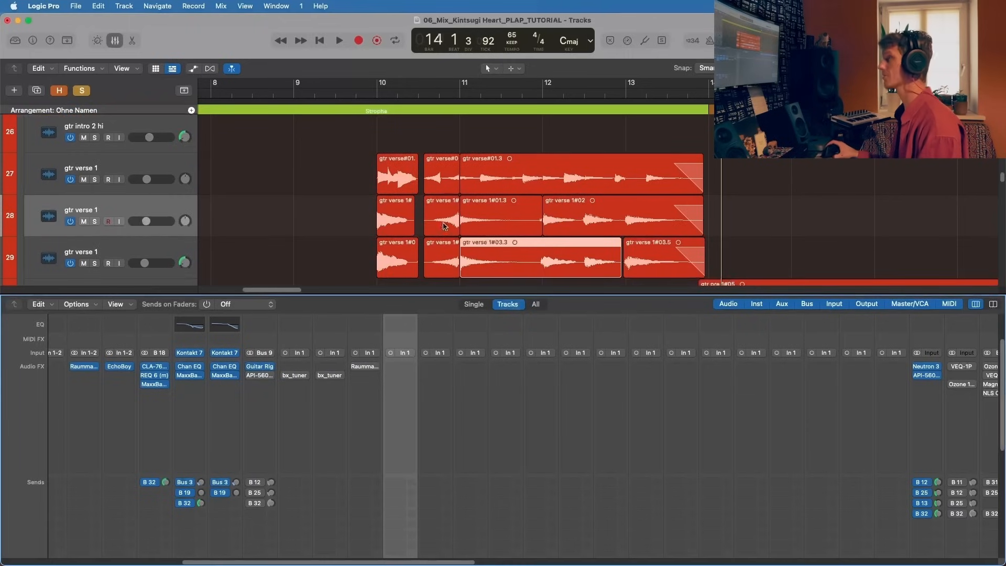
left_click(377, 90)
left_click(260, 375)
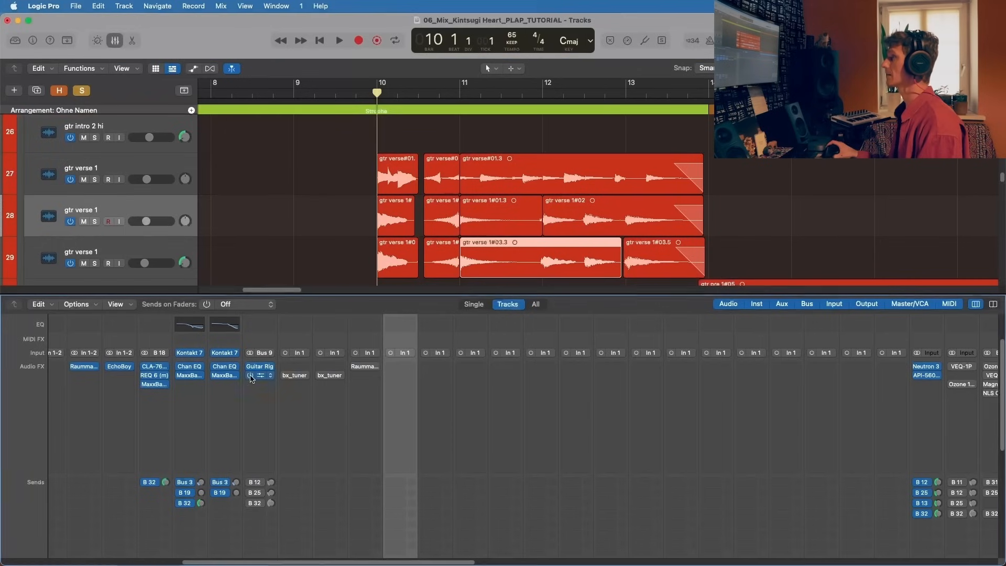
left_click_drag(428, 151, 556, 139)
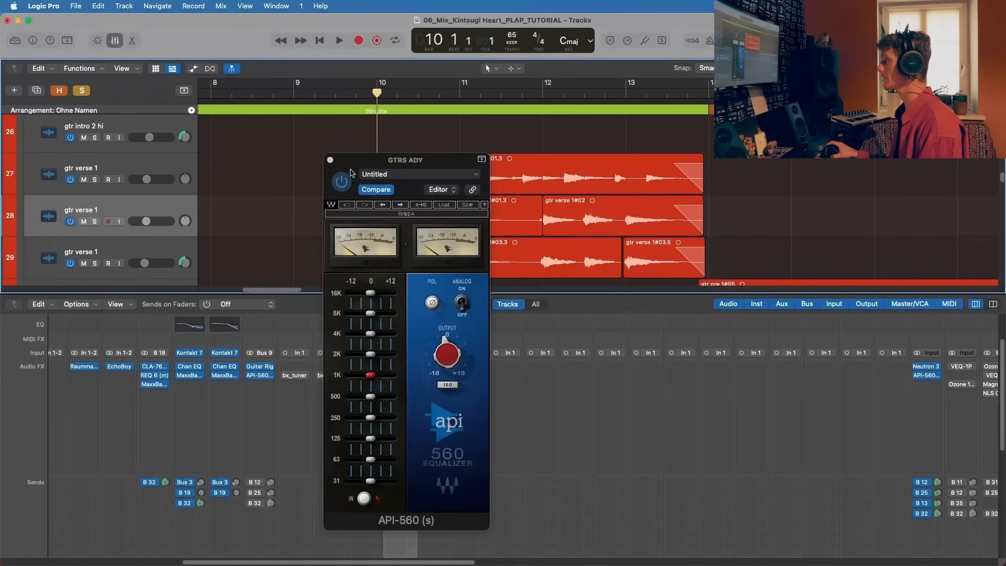
left_click(441, 354)
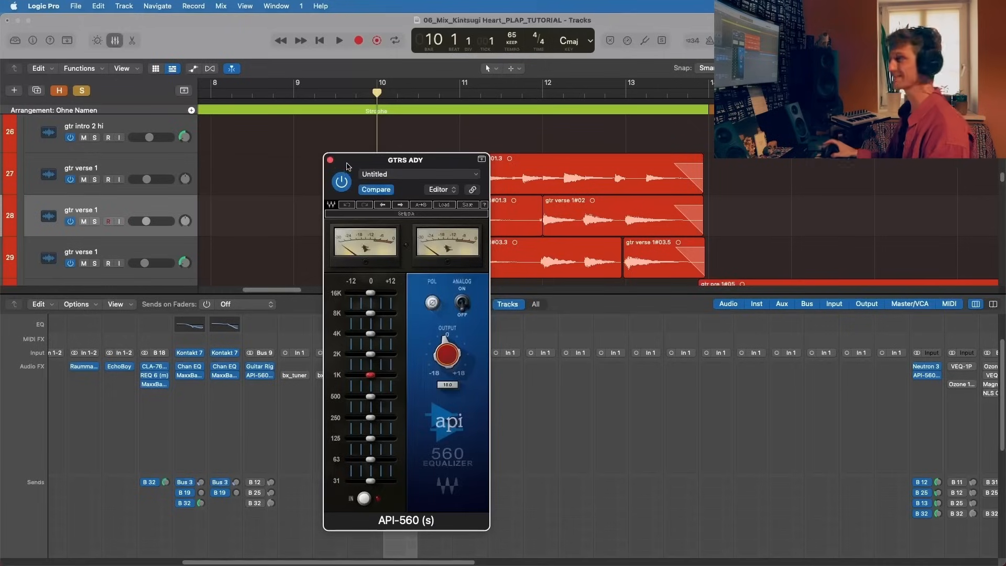
left_click(329, 159)
Step: Play the verse guitars from bar 10 and enable the GTRS ADY channel's sends to Bus 12, Bus 25 and Bus 32
key("space")
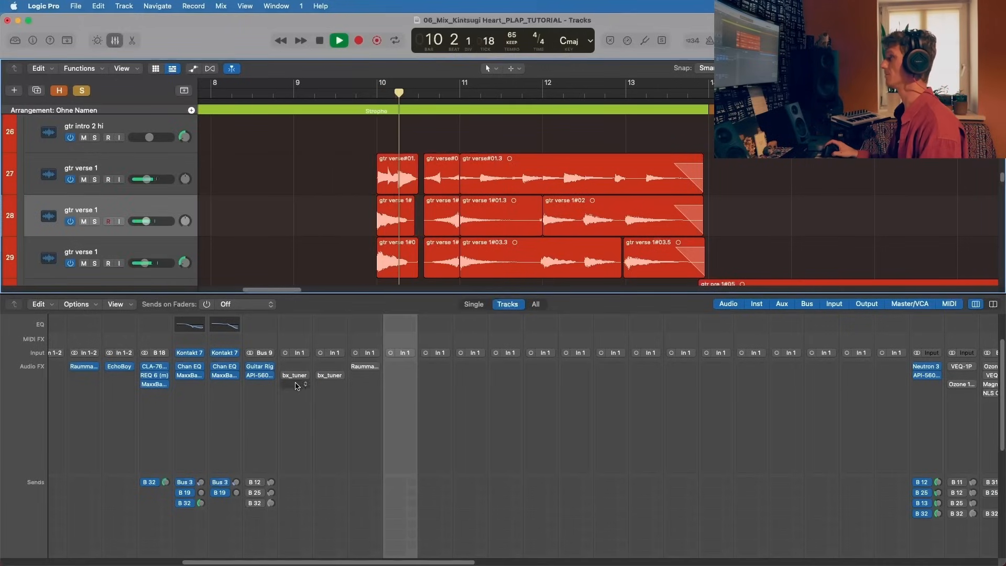
left_click(254, 482)
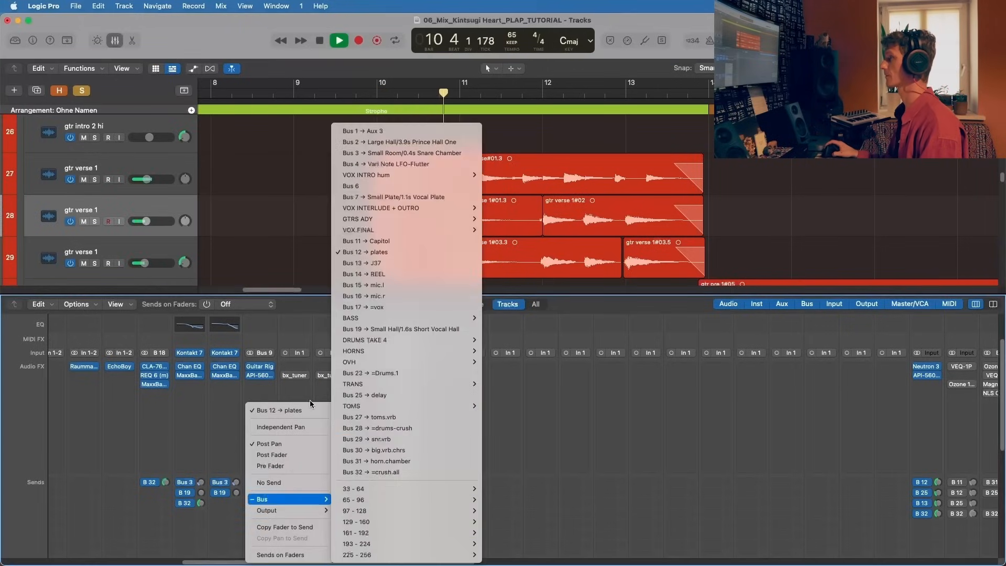
left_click(297, 393)
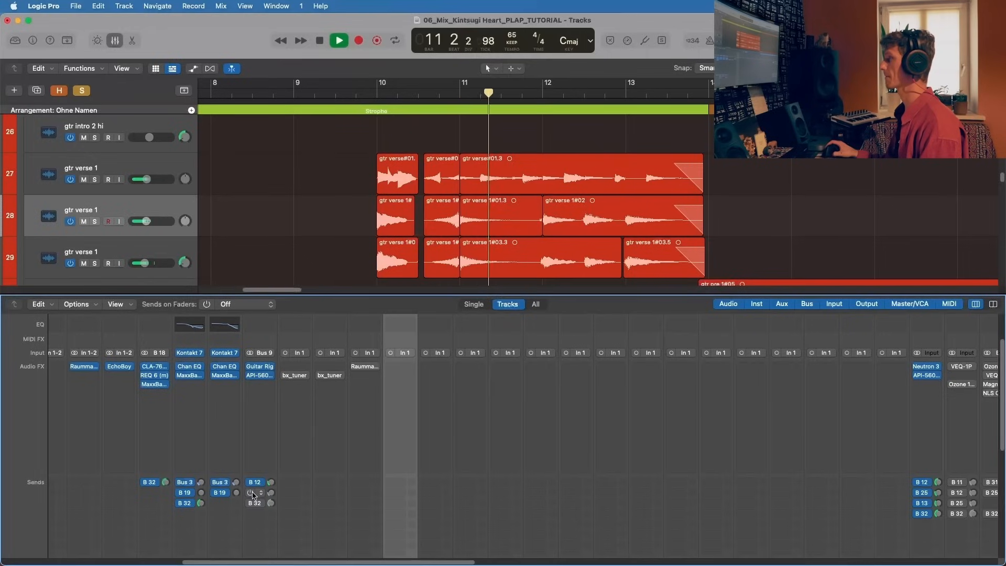
left_click(253, 493)
left_click(278, 389)
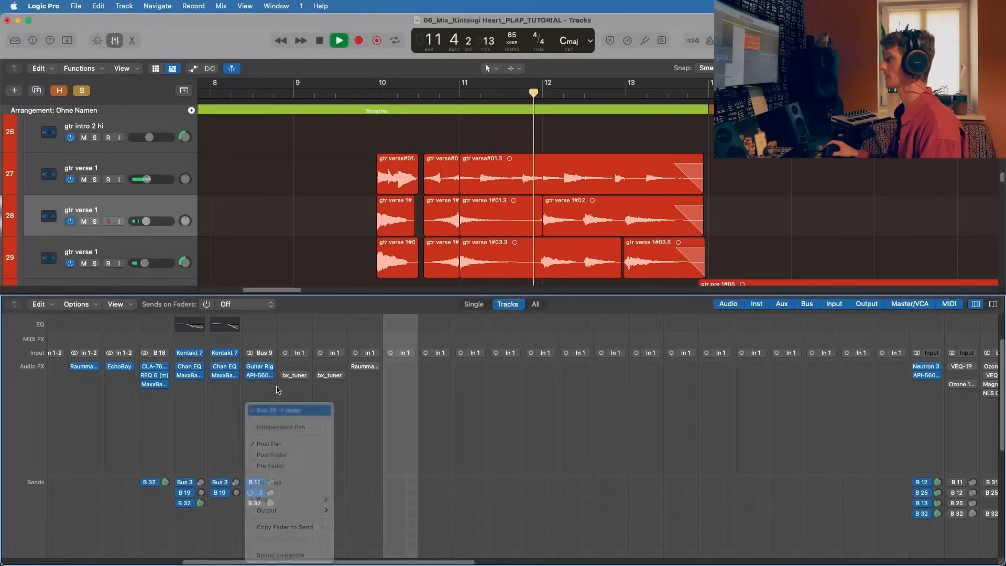
left_click(276, 390)
left_click(251, 503)
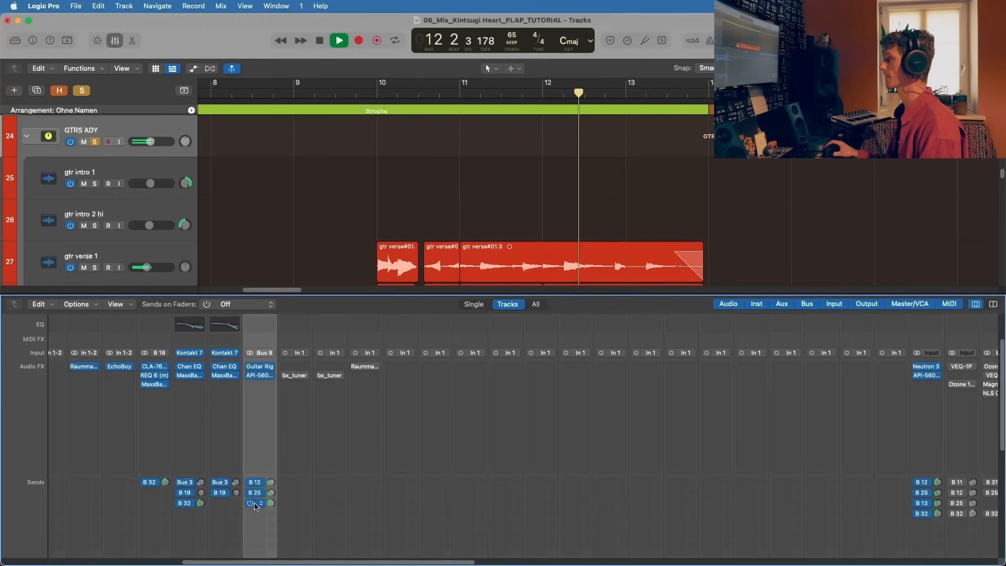
Step: Listen to the verse guitars with plug-ins and sends enabled, review the group's tracks and channel strips, then stop
scroll(363, 190, "down", 5)
scroll(362, 187, "down", 2)
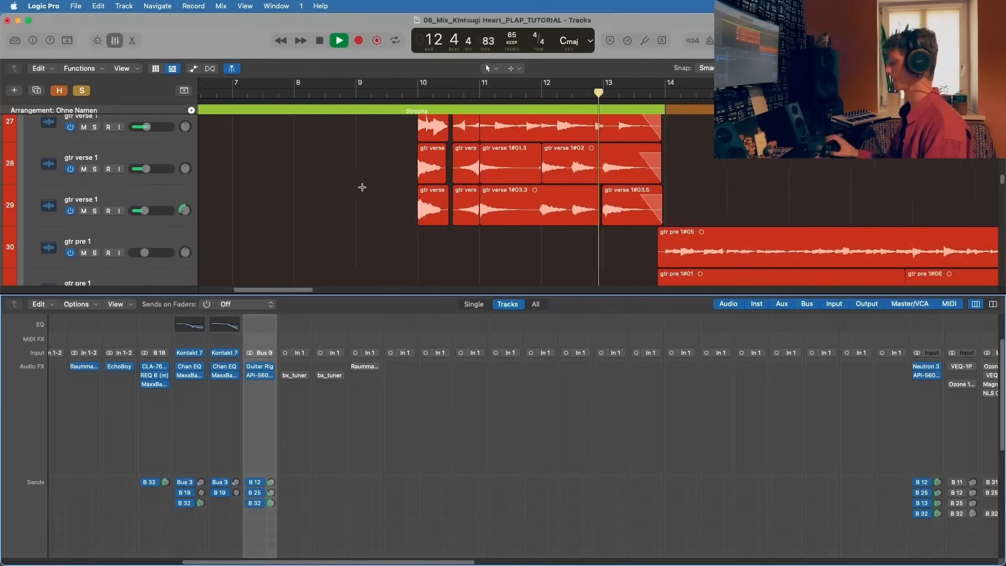
scroll(361, 187, "down", 2)
scroll(351, 204, "up", 3)
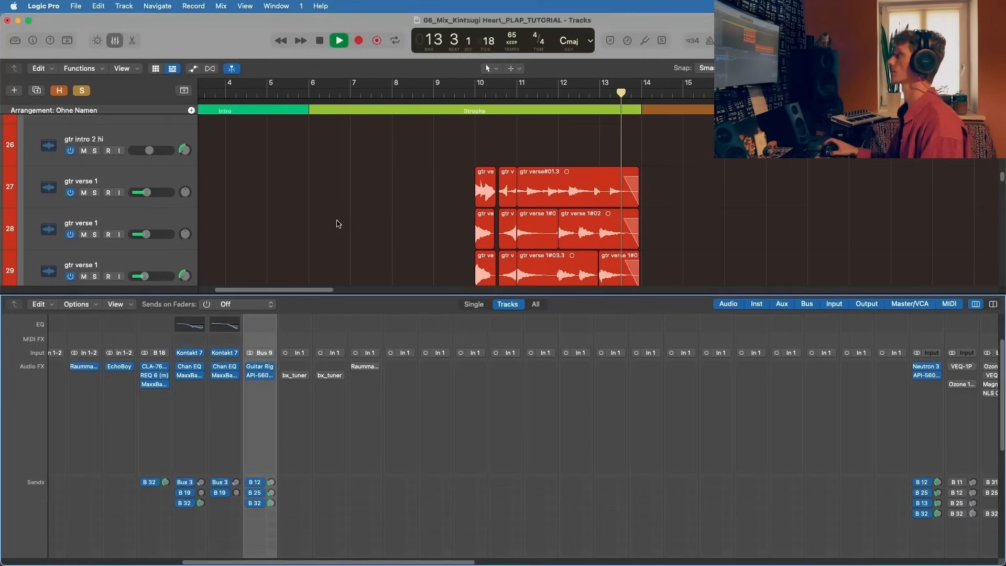
scroll(375, 427, "up", 2)
scroll(375, 427, "down", 5)
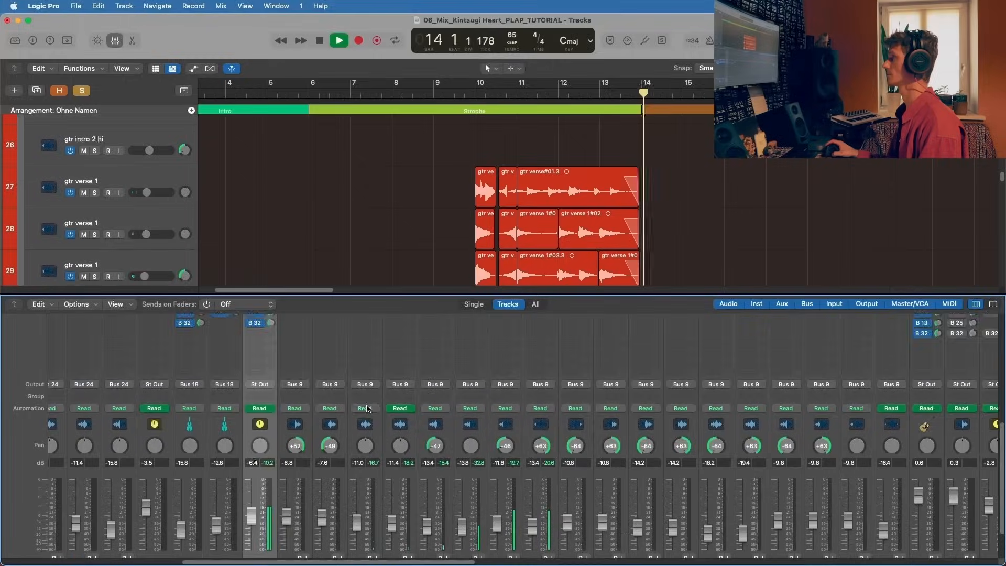
scroll(366, 424, "up", 5)
key("space")
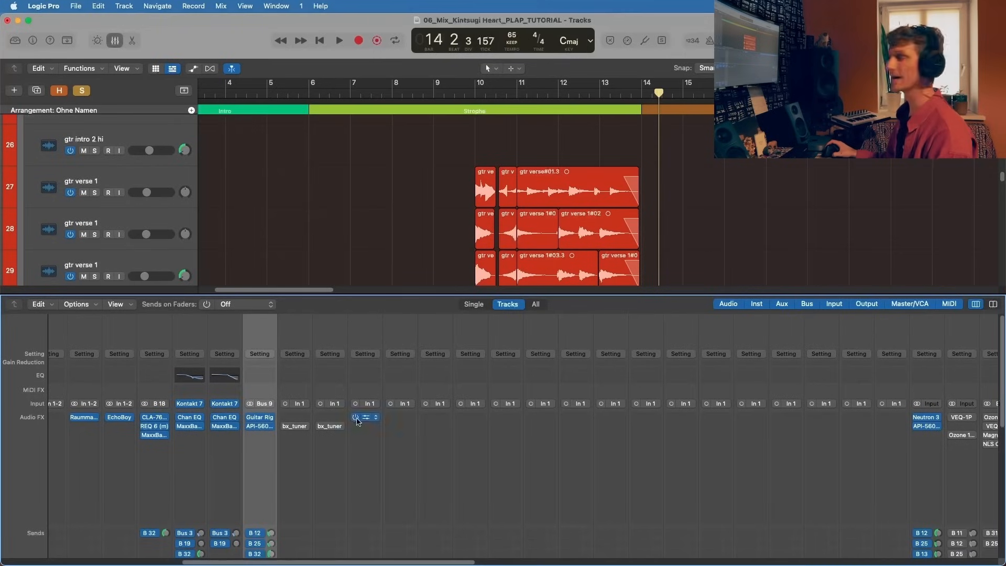
Step: Solo the gtr verse 1 track 27 and open its Raummaschine plug-in, moving the window clear of the regions
left_click(371, 369)
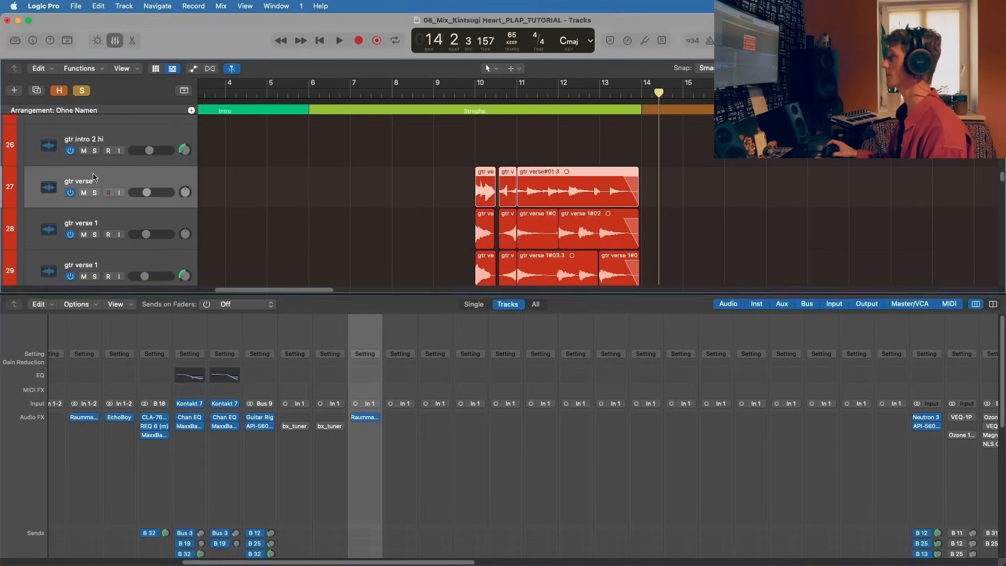
key("s")
left_click(367, 416)
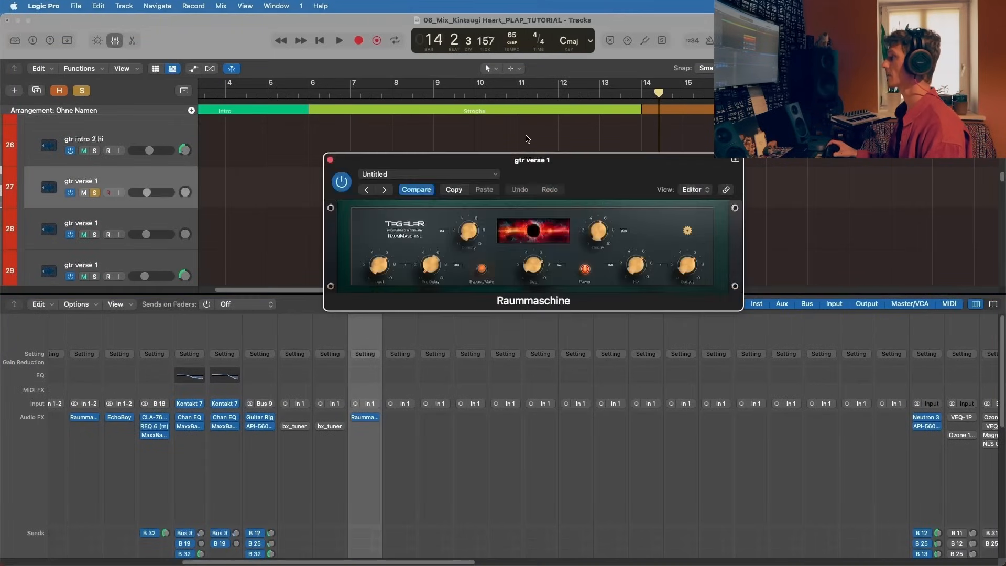
left_click_drag(622, 145, 338, 246)
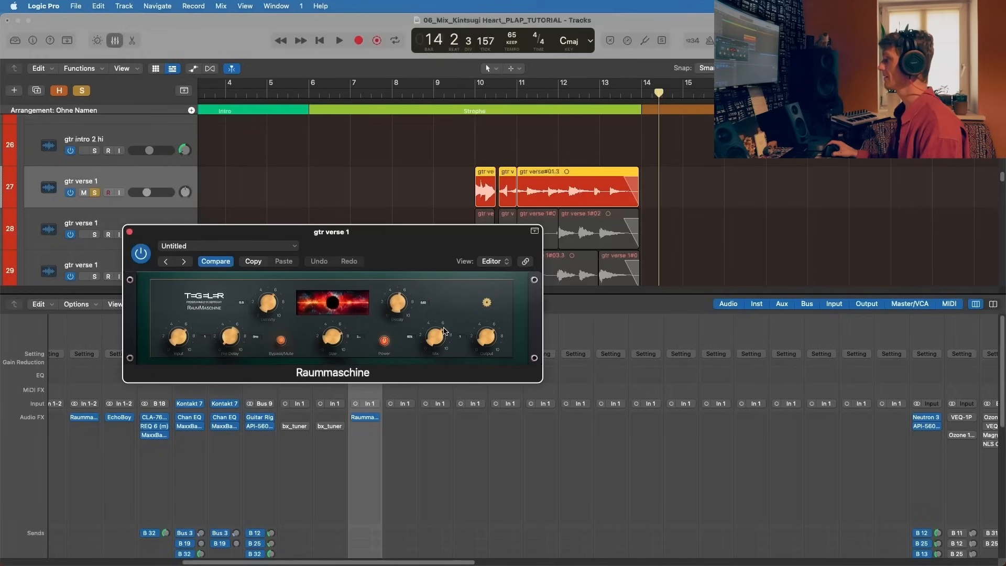
left_click_drag(427, 250, 358, 277)
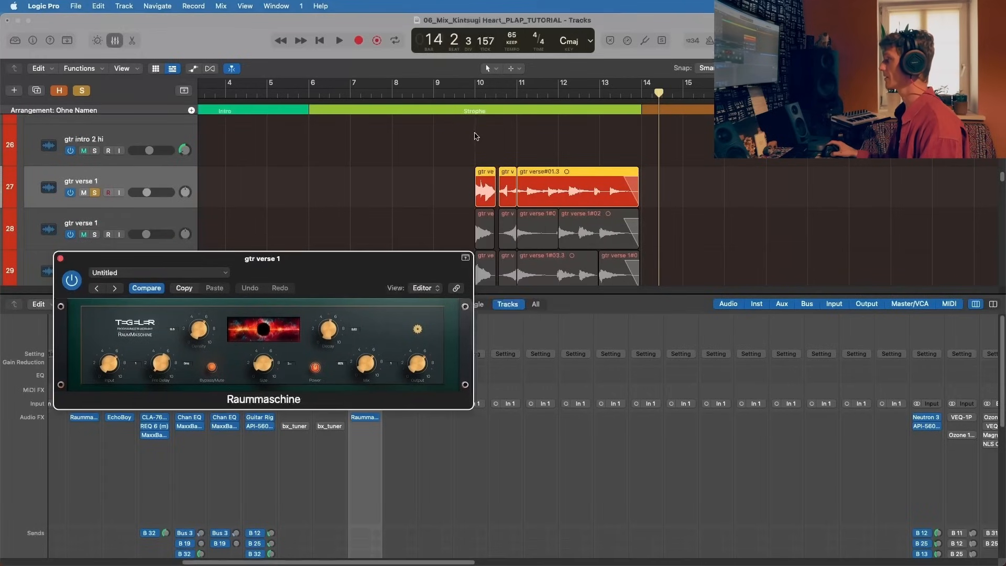
Step: Play the soloed track 27 from bar 10 to hear it with Raummaschine, then stop and close the plug-in
left_click(476, 90)
key("space")
left_click_drag(317, 257, 595, 303)
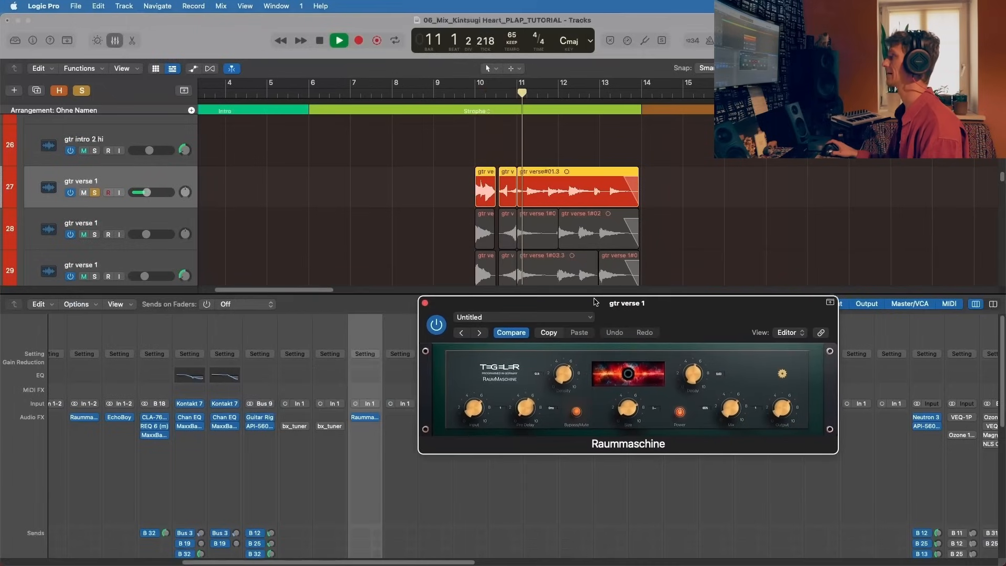
key("space")
left_click(426, 304)
Step: Unsolo track 27, play the guitar group from bar 10 and hide the mixer to enlarge the track area
mouse_move(358, 421)
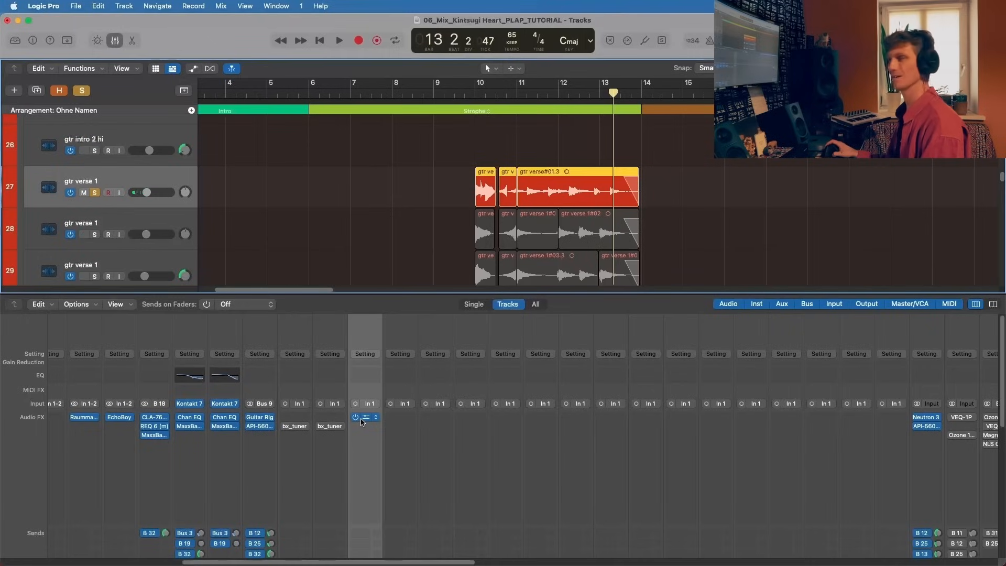
left_click(476, 93)
left_click(97, 193)
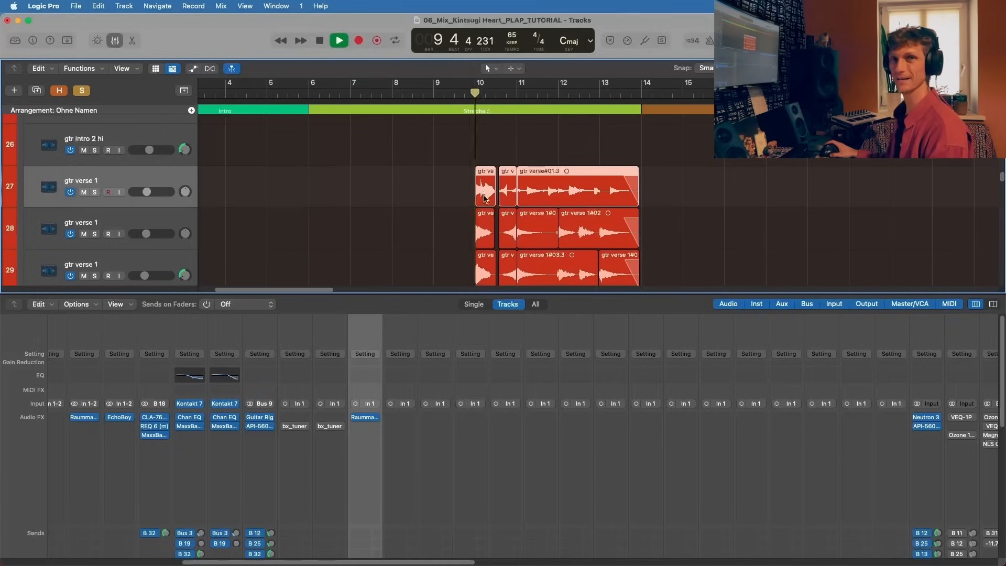
scroll(482, 199, "down", 3)
scroll(489, 210, "down", 3)
key("super+Left")
key("x")
Step: Listen to the guitar group from the verse into the pre-chorus, survey the guitar regions ahead, then stop
scroll(491, 214, "up", 4)
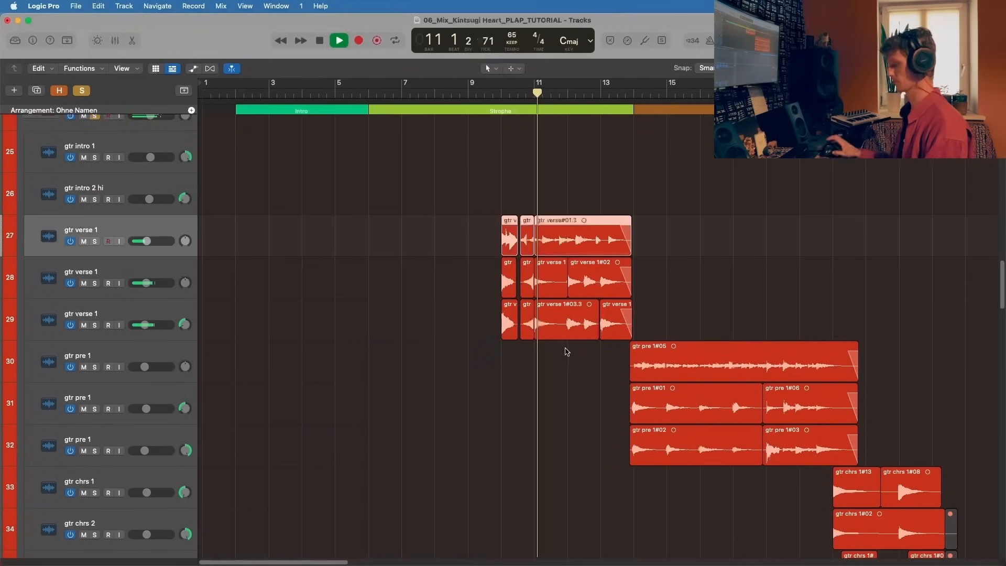
scroll(555, 358, "right", 3)
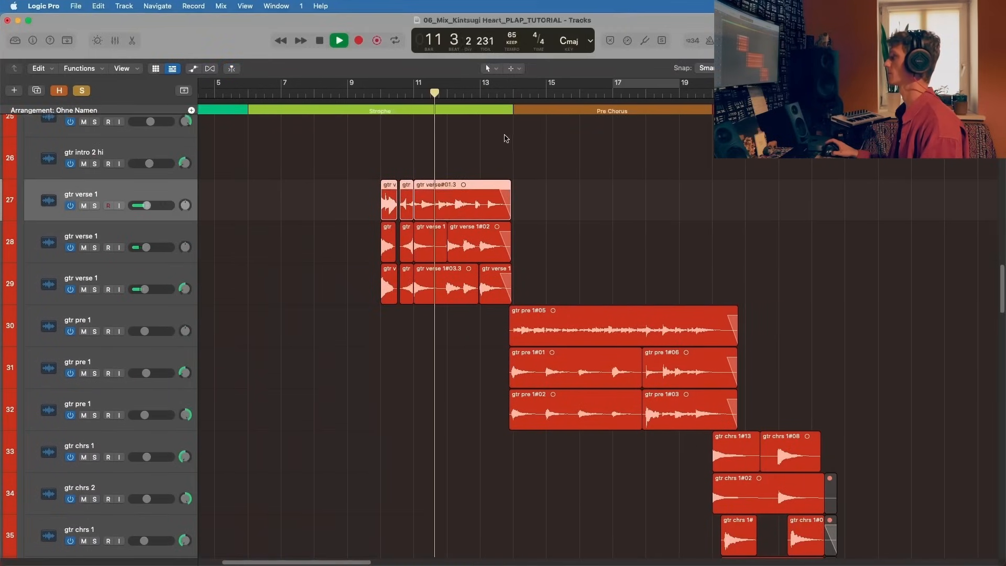
scroll(524, 335, "right", 3)
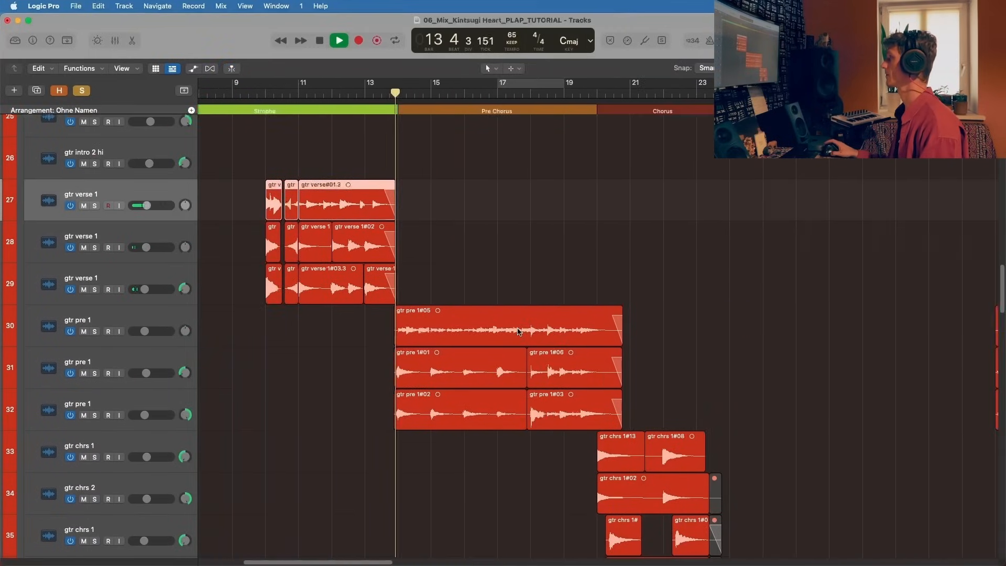
scroll(519, 331, "right", 4)
scroll(517, 331, "right", 9)
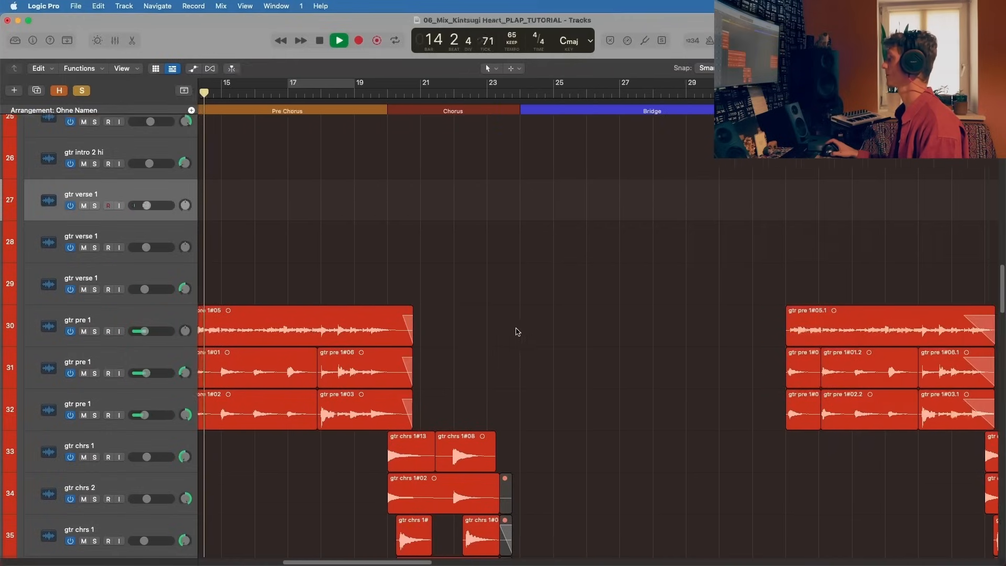
scroll(503, 328, "left", 13)
scroll(433, 310, "left", 2)
key("space")
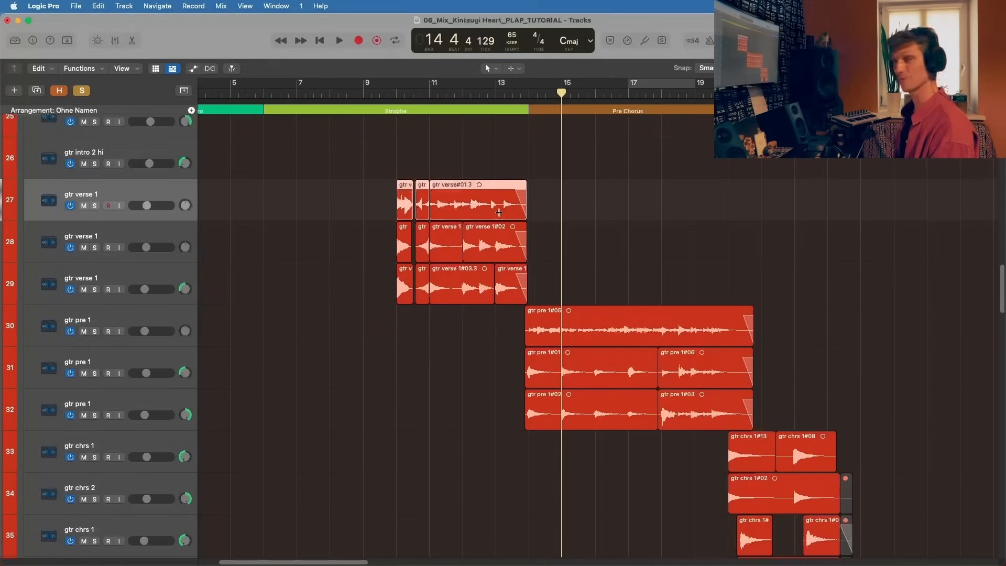
Step: Bring the layered chorus guitars into view and place the playhead at bar 22, beat 4 in the Chorus
key("super+Left")
scroll(495, 214, "down", 7)
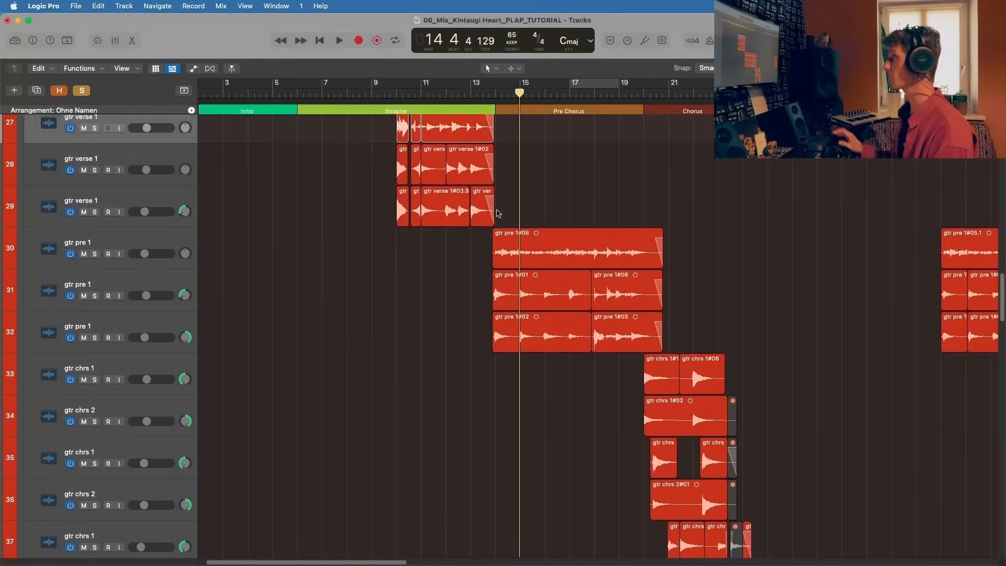
scroll(492, 215, "right", 5)
left_click(476, 94)
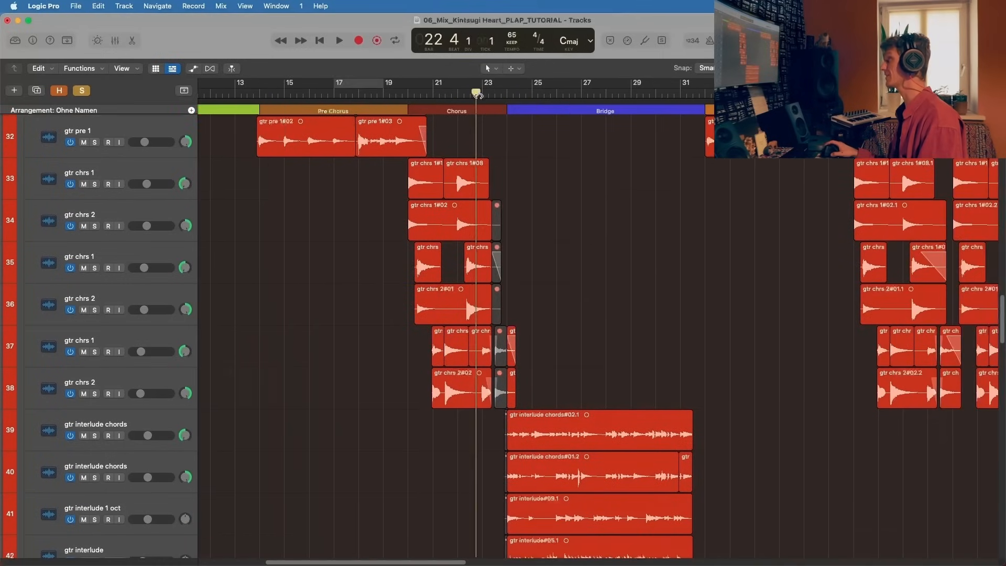
Step: Play from bar 22 to hear the layered chorus guitars lead into the interlude guitars of the Bridge
key("space")
scroll(556, 233, "down", 5)
scroll(556, 233, "up", 6)
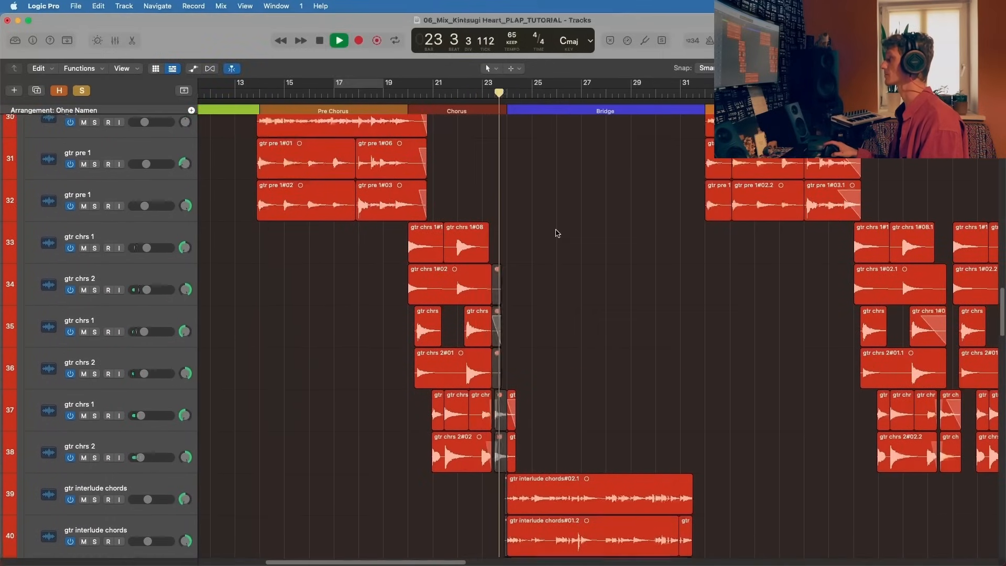
scroll(556, 233, "down", 5)
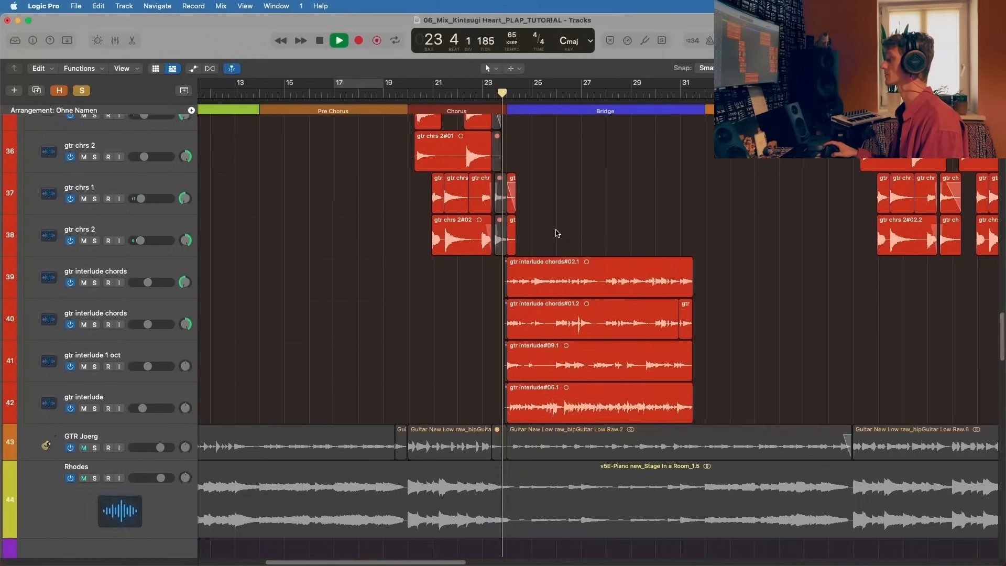
Step: Add the GTR Joerg track to the soloed guitars, listen to it in the Bridge, then stop playback
left_click(94, 447)
left_click(141, 440)
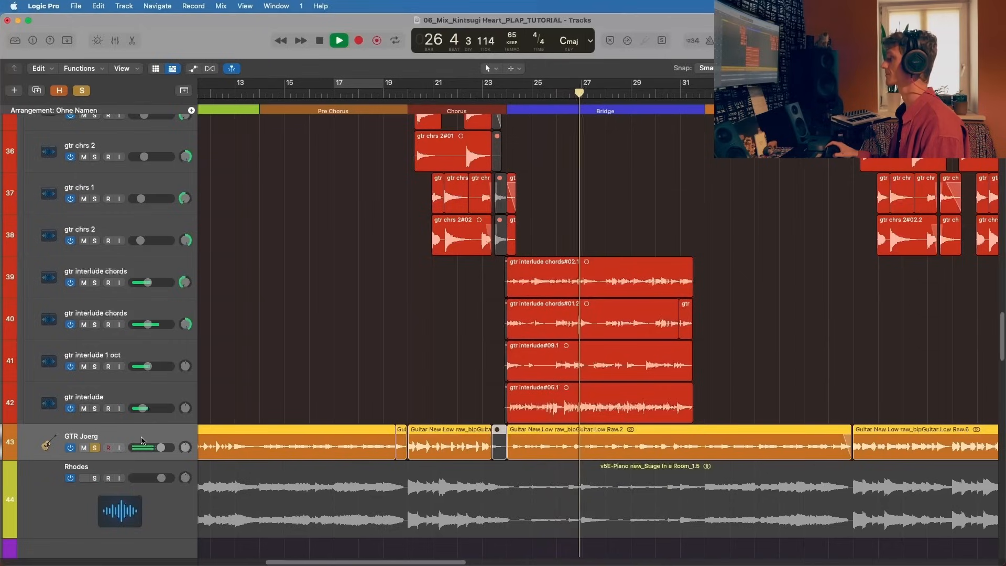
key("space")
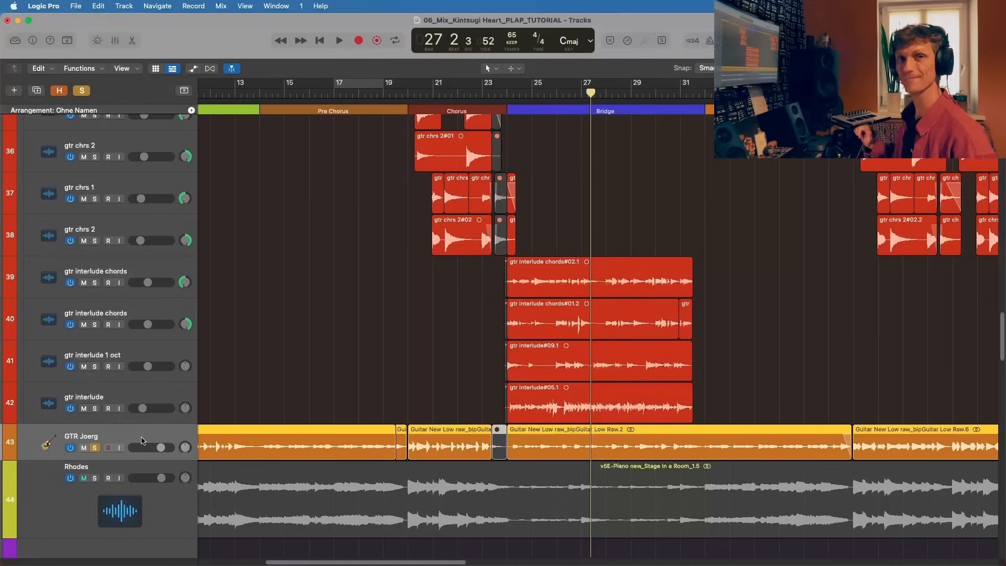
Step: Add the BASS, TRANS and DRUMS TAKE 4 stacks to the solo and resume playback from bar 27
scroll(124, 266, "up", 10)
scroll(87, 218, "up", 6)
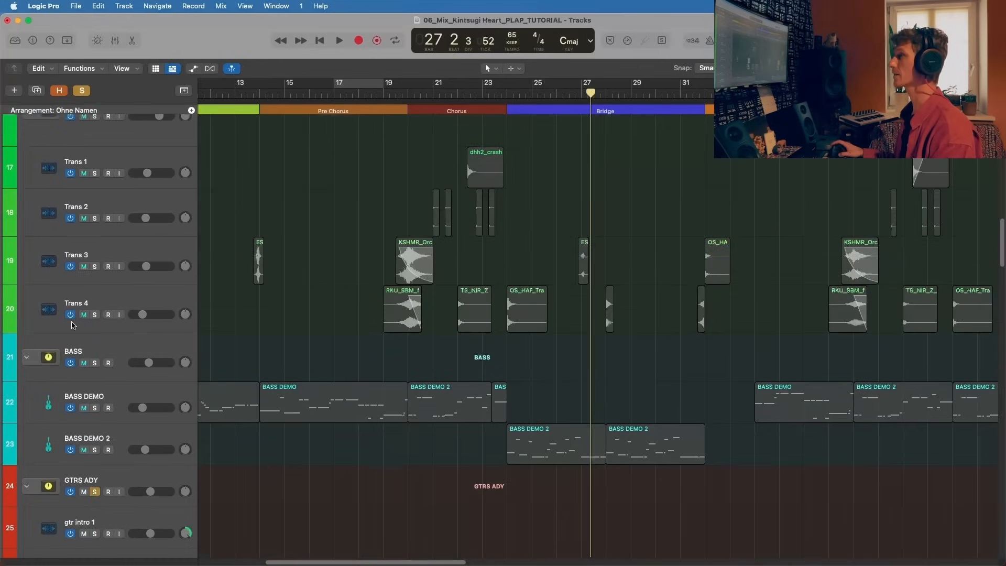
scroll(94, 364, "up", 8)
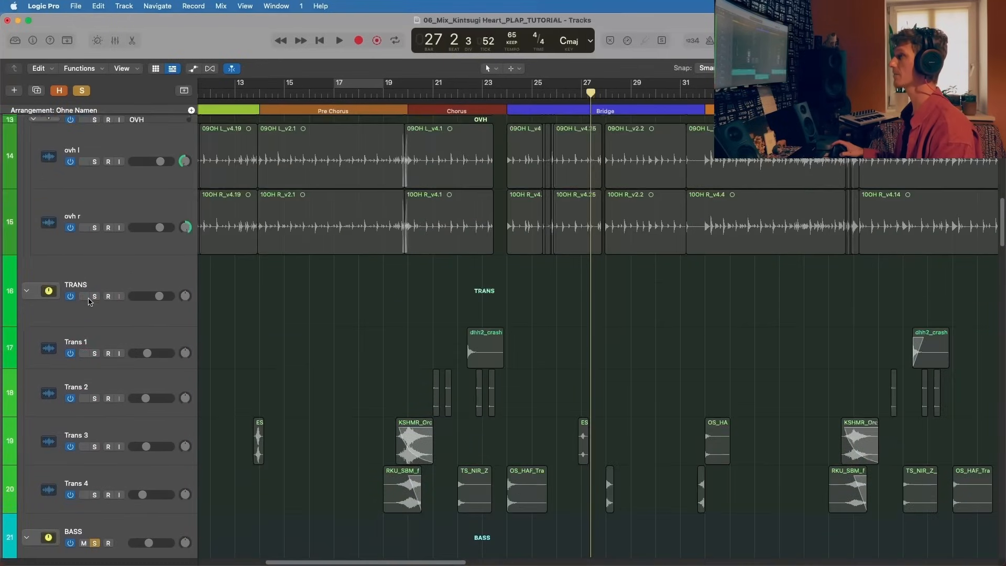
scroll(110, 206, "up", 8)
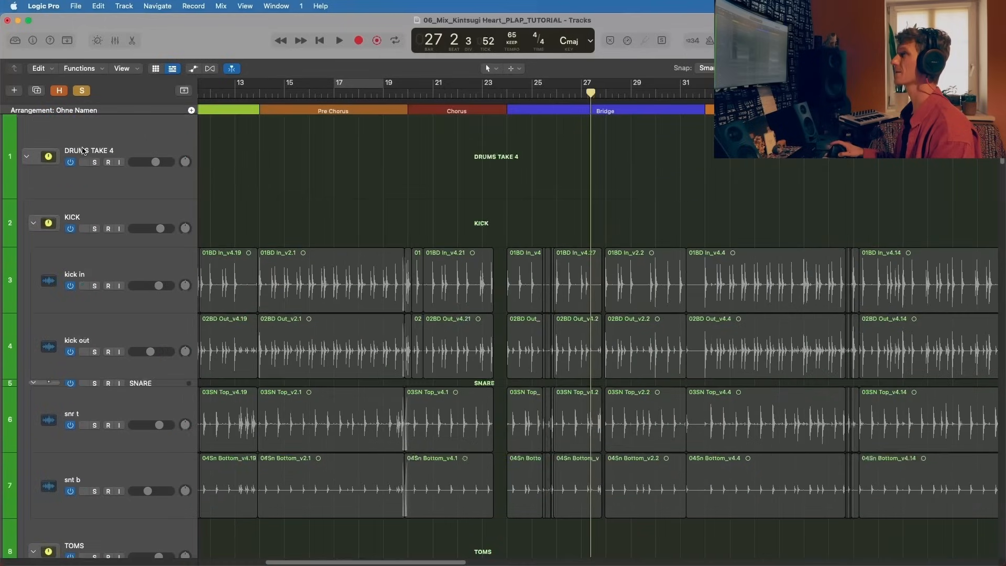
key("space")
scroll(400, 140, "down", 3)
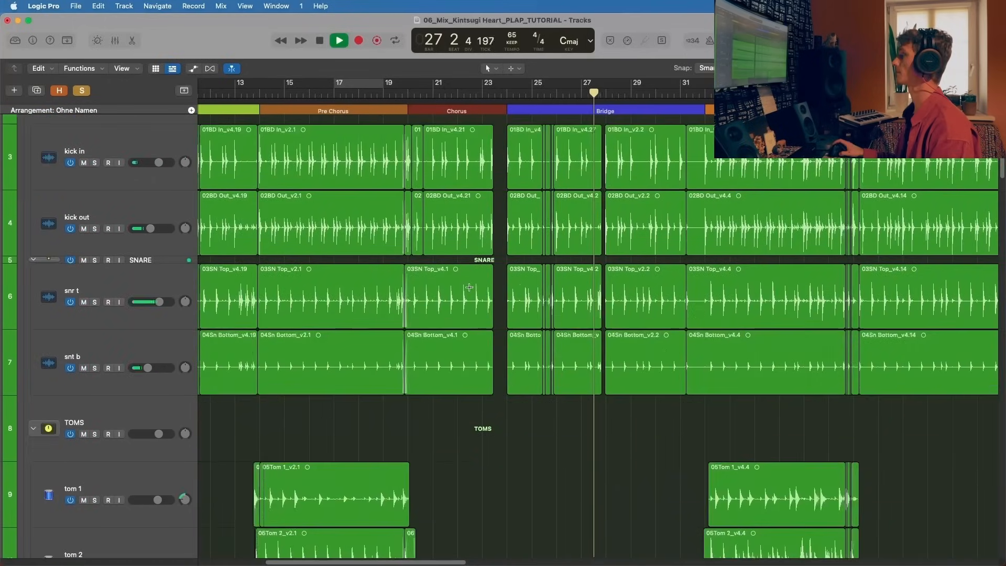
Step: Listen to the rest of the Bridge while examining the drum, bass and interlude guitar tracks down to the Rhodes
key("super+Left")
scroll(88, 230, "down", 10)
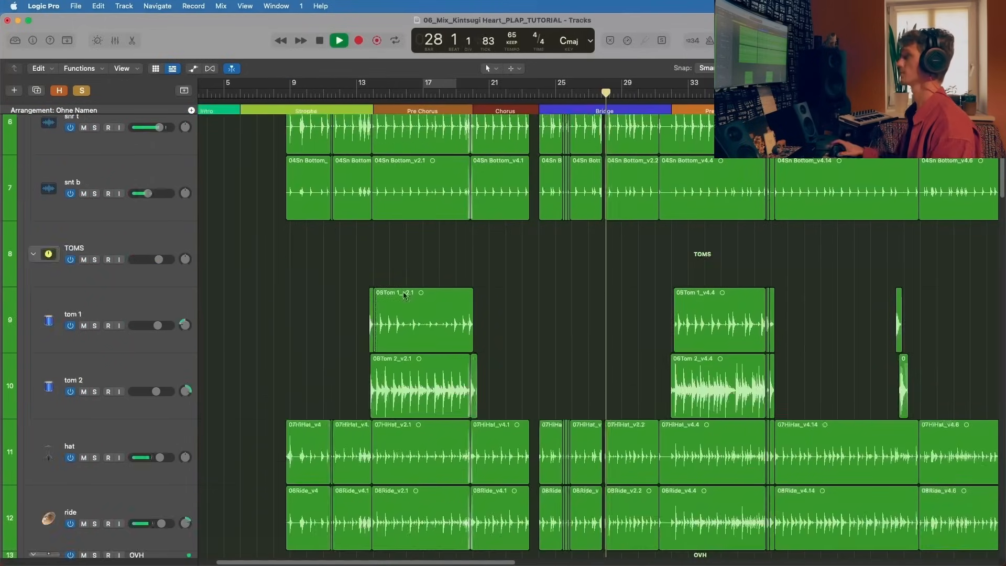
scroll(88, 231, "down", 15)
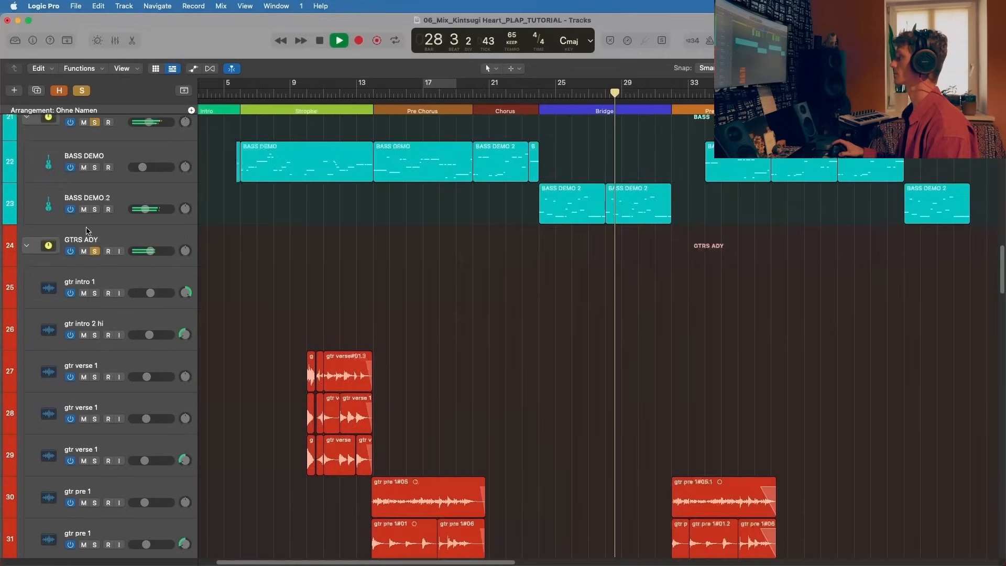
scroll(86, 233, "down", 4)
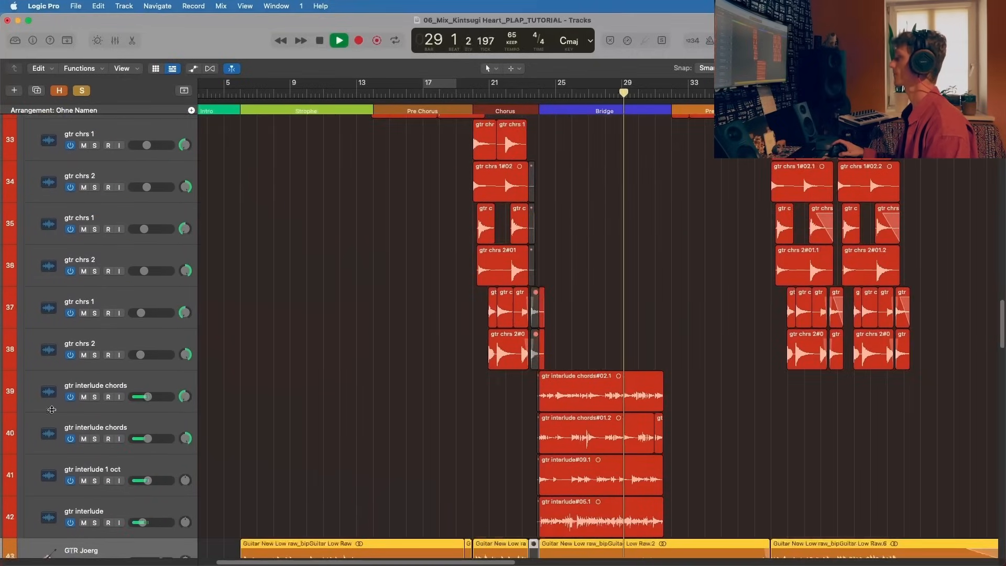
left_click(162, 390)
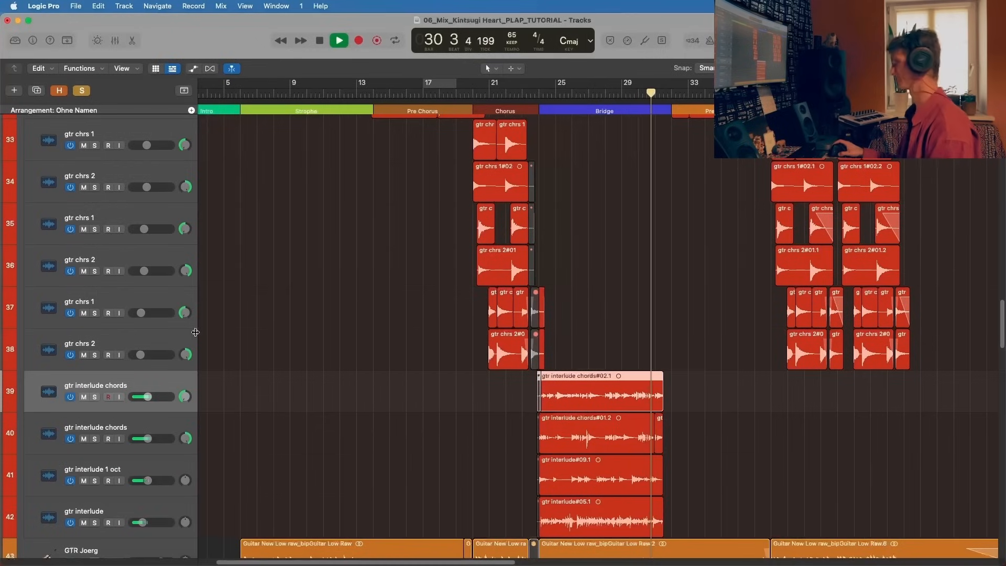
scroll(411, 340, "down", 3)
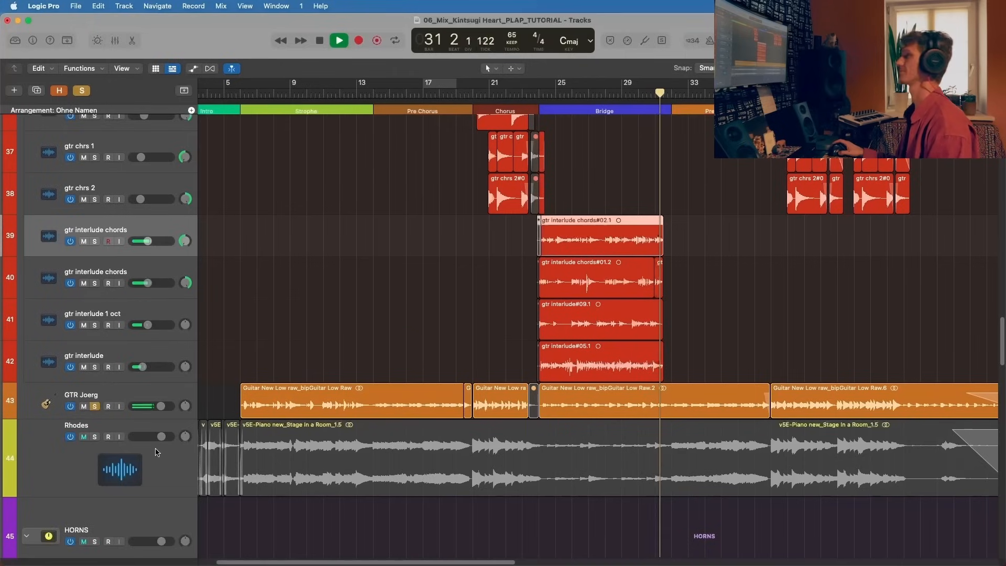
left_click(165, 450)
scroll(165, 449, "down", 2)
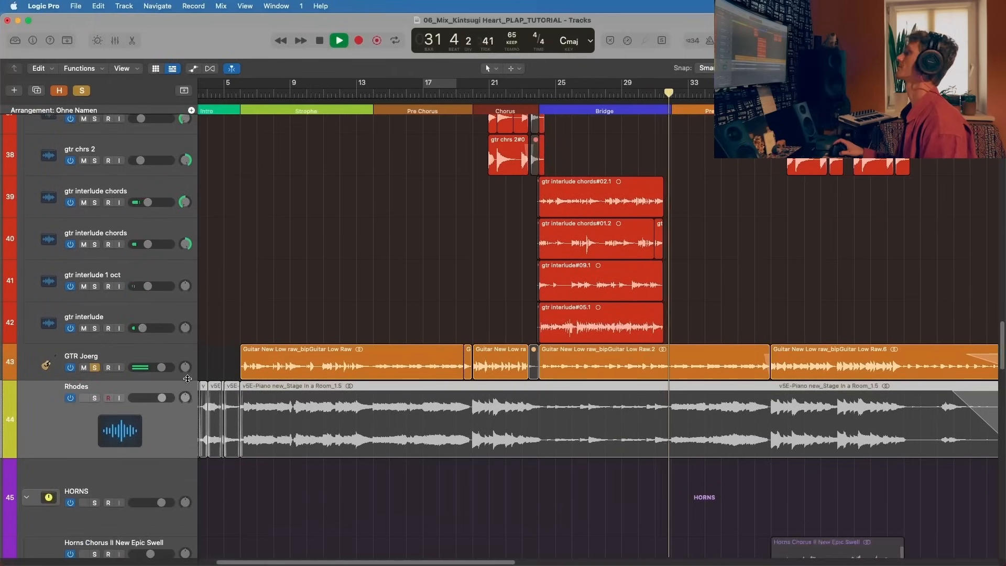
scroll(177, 444, "up", 20)
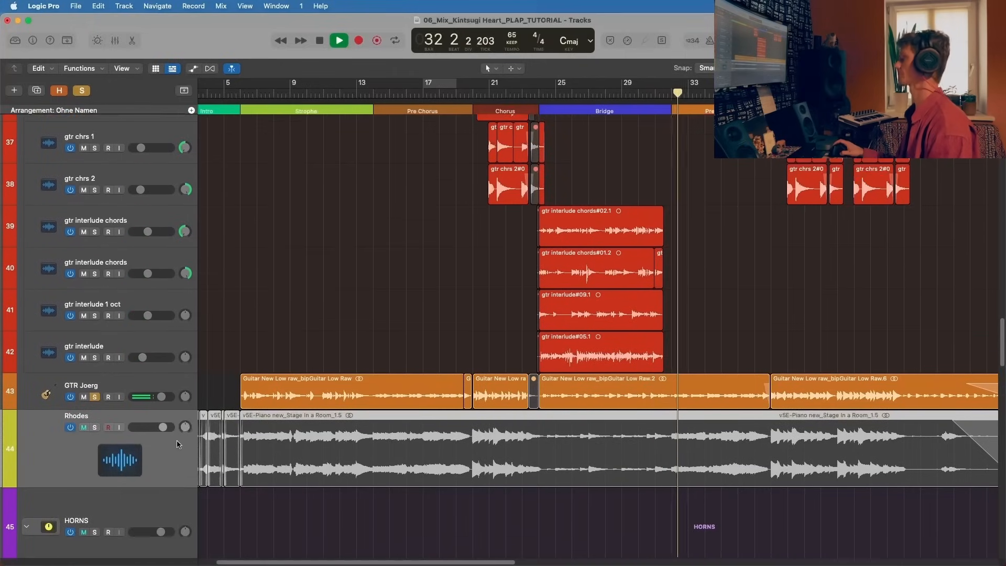
Step: Follow the drums and guitars playing in the second Pre Chorus and show the whole song's timeline
scroll(178, 440, "up", 15)
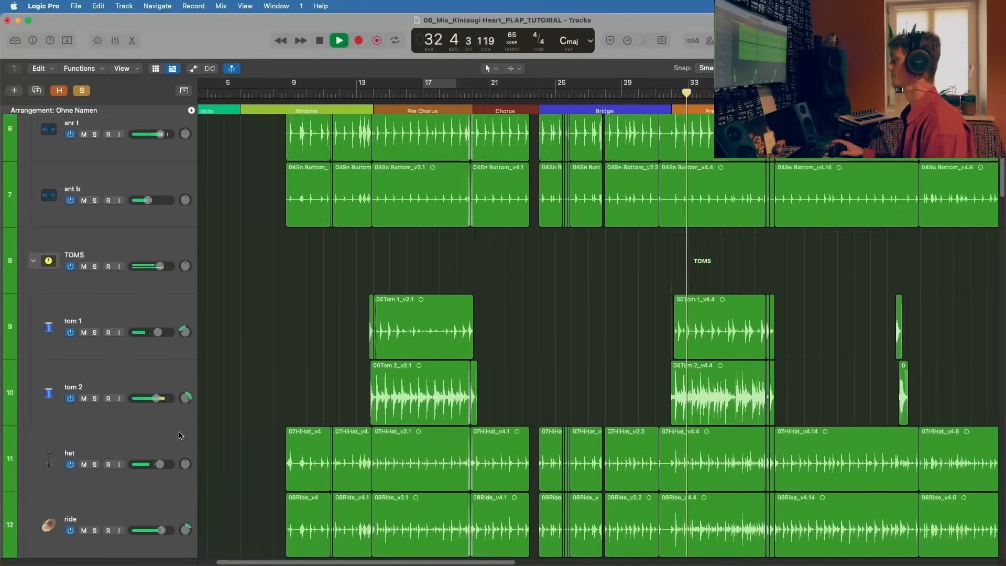
scroll(147, 178, "down", 20)
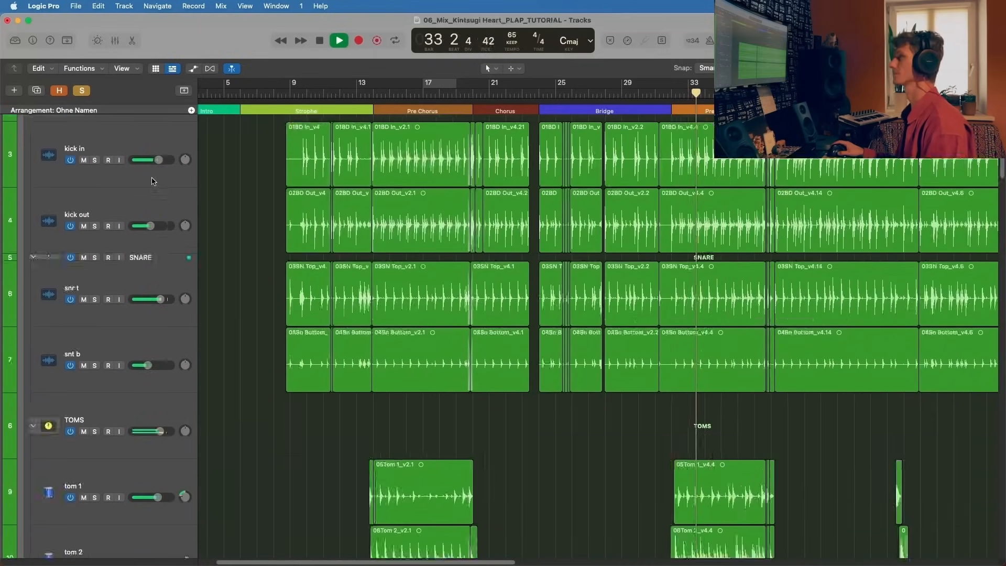
scroll(152, 180, "down", 10)
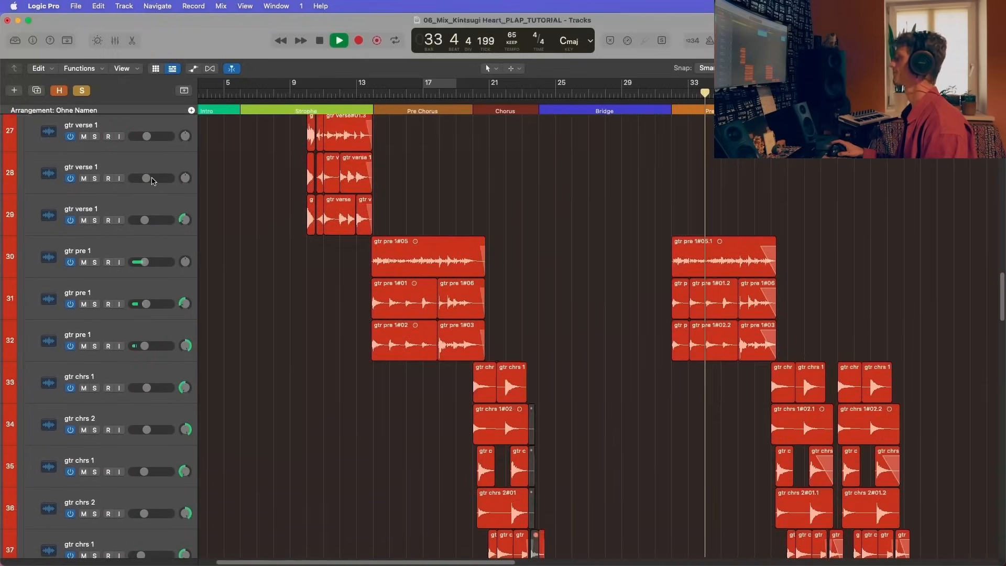
scroll(152, 181, "down", 5)
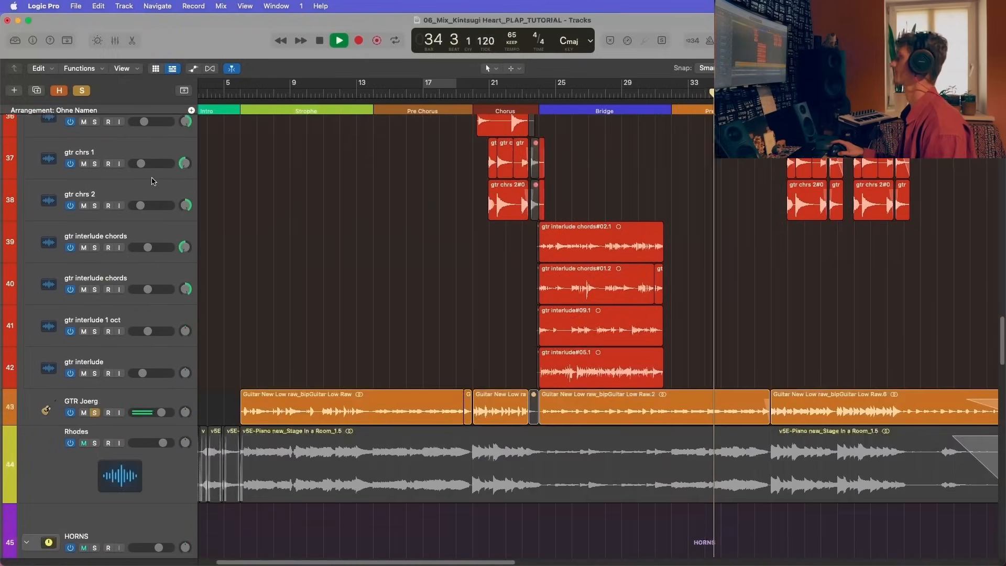
key("super+Left")
key("super+Left")
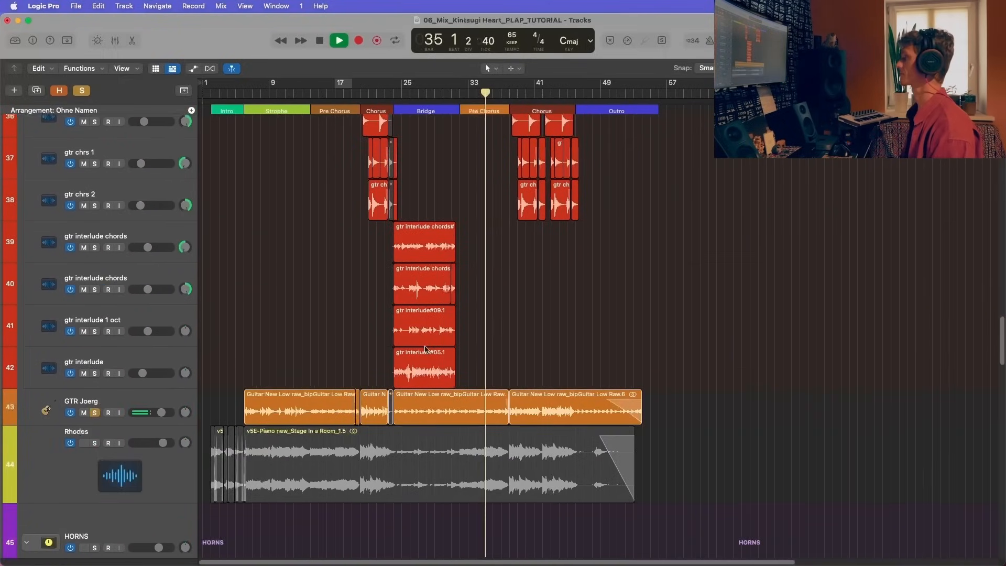
Step: Listen with GTR Joerg, bass and drums into the second Chorus, then stop playback and clear the solos
left_click(132, 402)
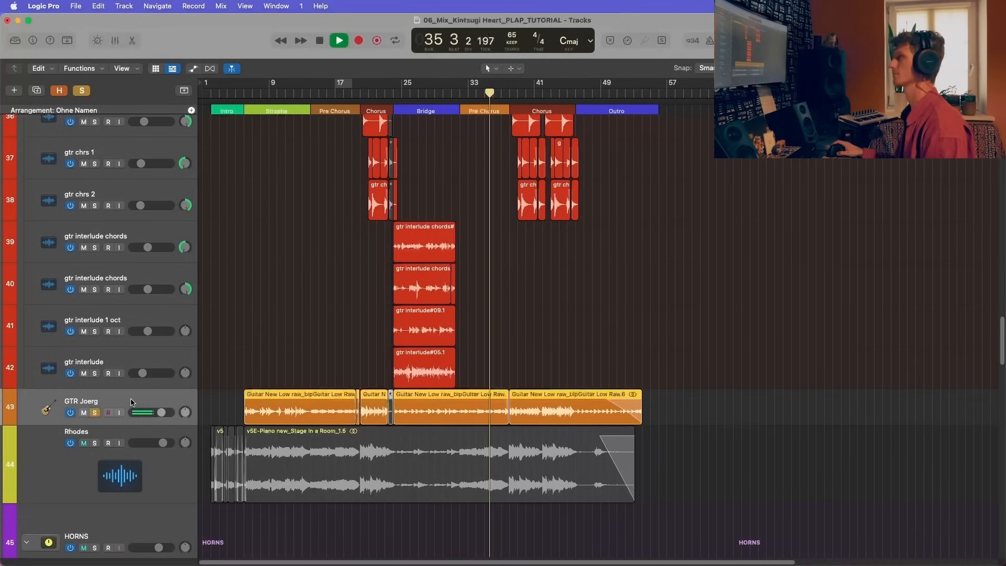
scroll(131, 401, "up", 15)
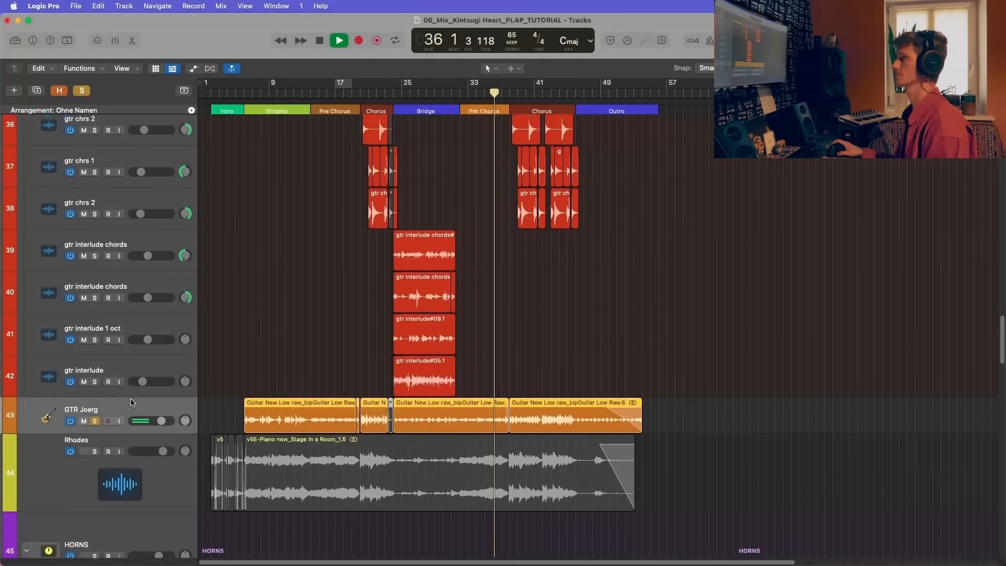
scroll(131, 401, "down", 5)
scroll(166, 191, "up", 15)
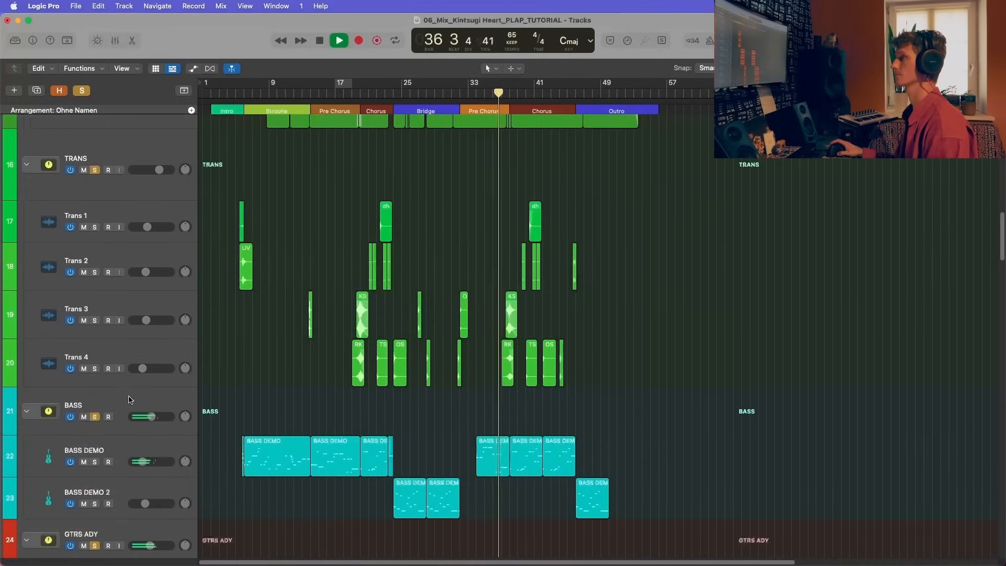
scroll(167, 191, "down", 10)
scroll(129, 191, "up", 8)
scroll(129, 190, "up", 5)
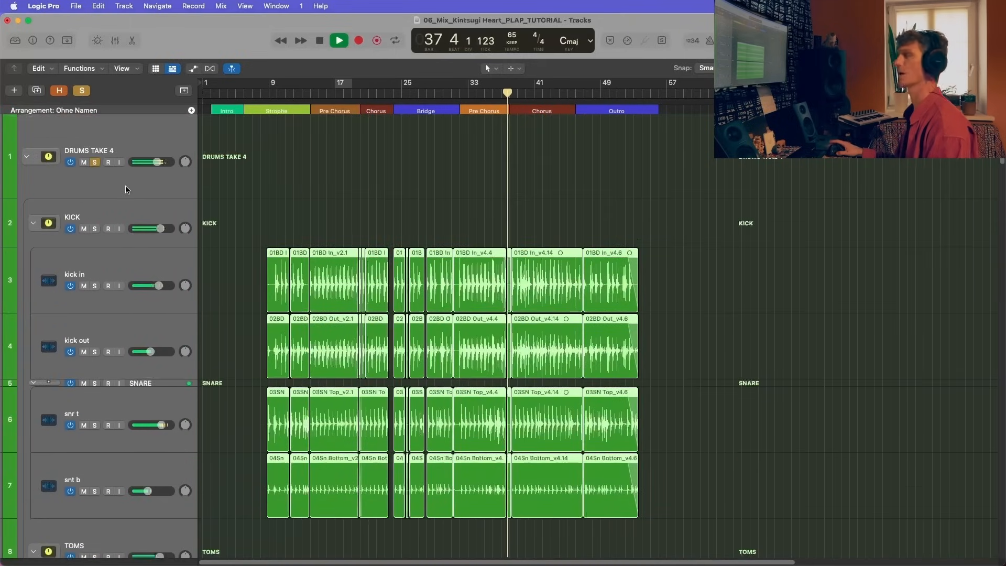
key("space")
Step: Solo only the Rhodes track and place the playhead at bar 10
scroll(138, 147, "down", 15)
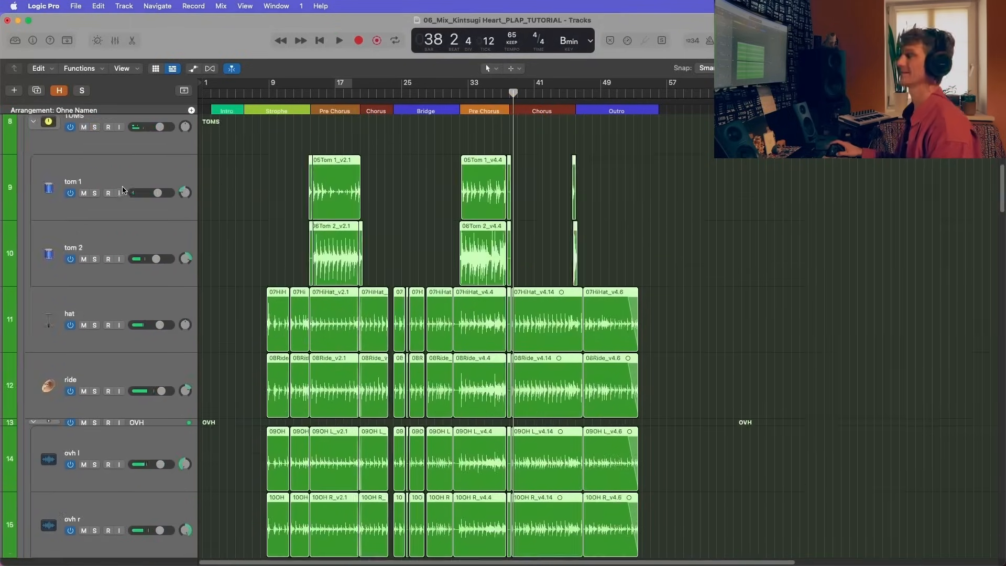
scroll(152, 357, "down", 4)
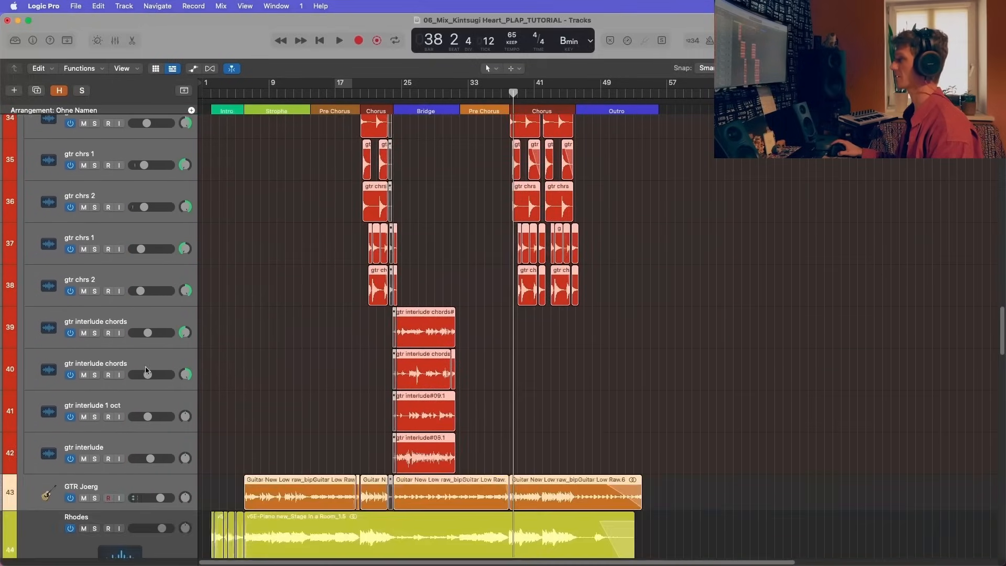
scroll(157, 523, "down", 2)
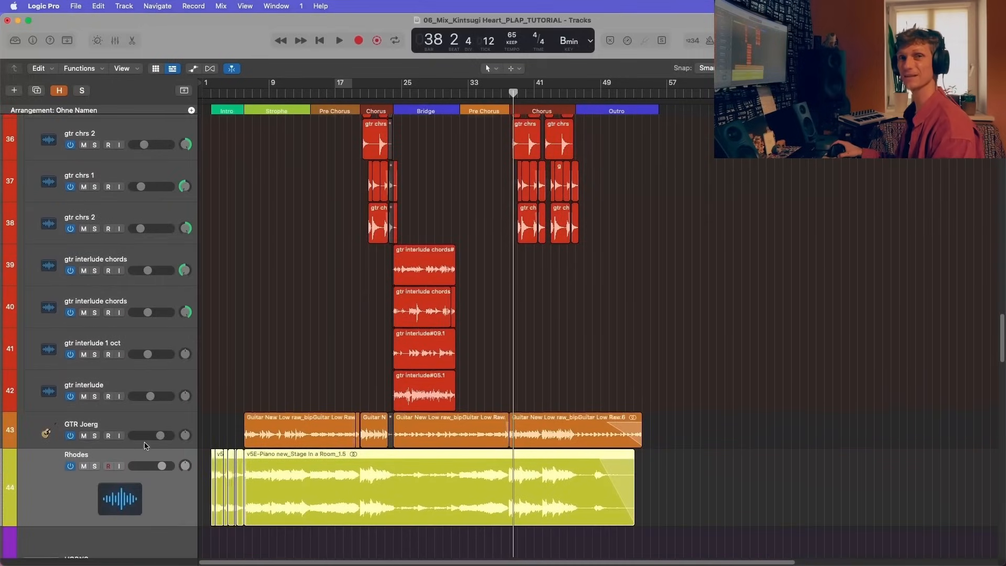
left_click(95, 466)
scroll(104, 419, "down", 2)
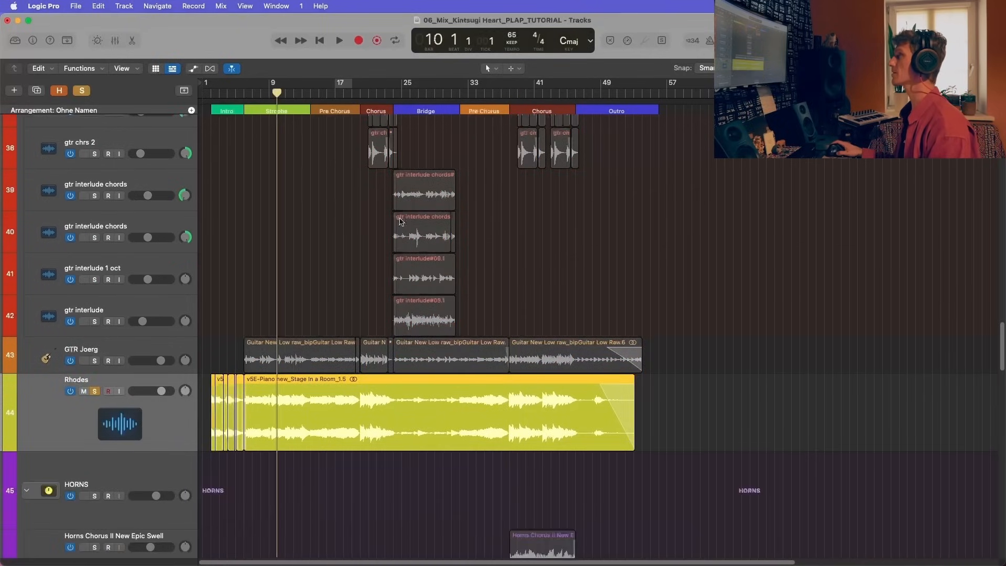
Step: Open the mixer and examine the Rhodes channel's plug-ins, sends and fader
key("x")
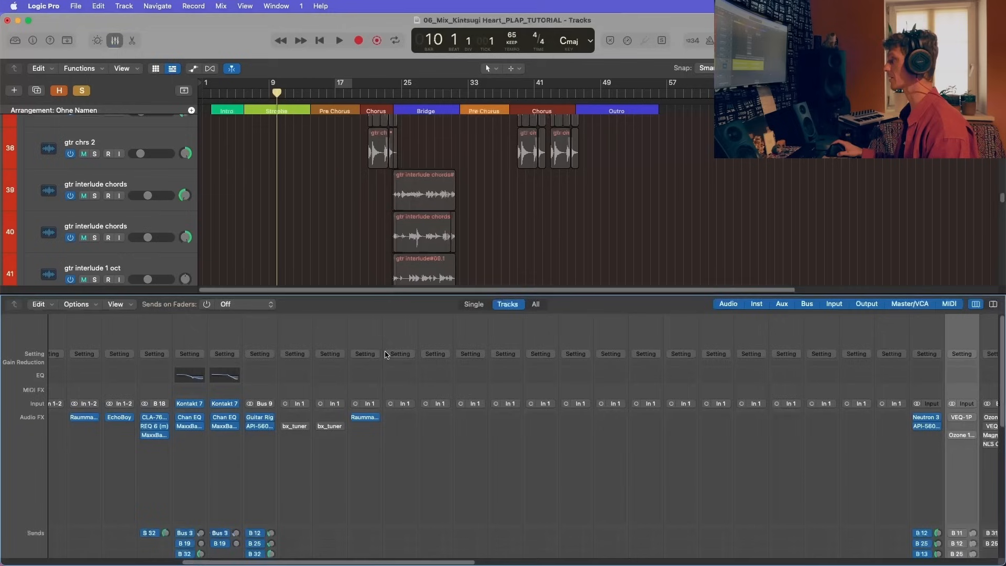
scroll(575, 468, "up", 3)
scroll(575, 468, "right", 4)
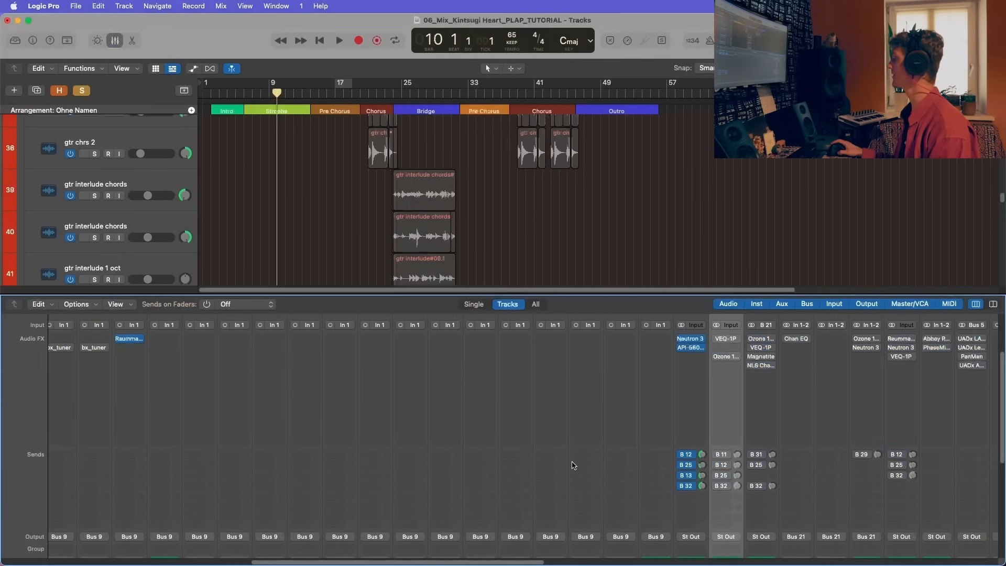
scroll(722, 477, "up", 3)
scroll(720, 424, "down", 5)
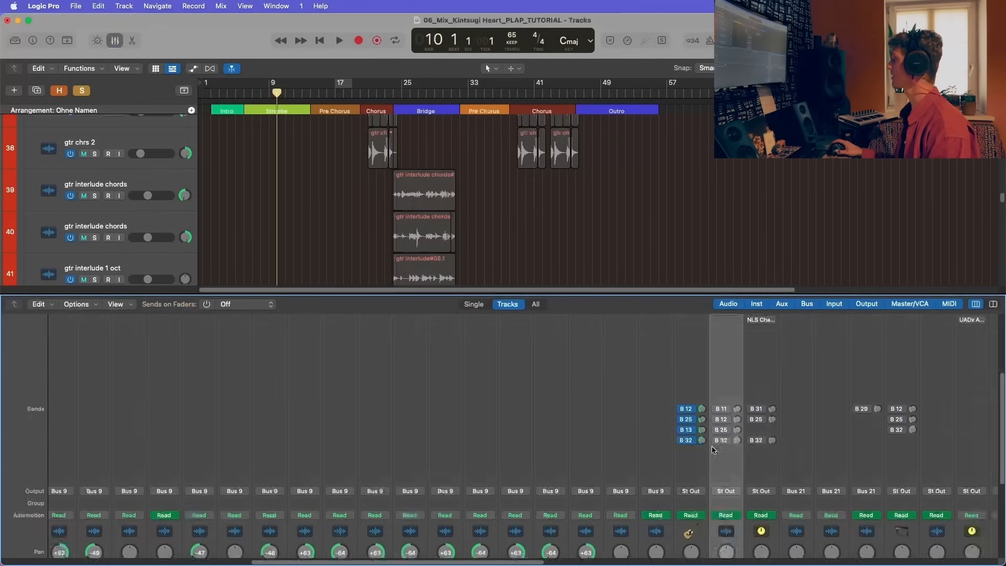
scroll(681, 419, "left", 2)
Step: Play the soloed Rhodes from bar 10, stop, and show its channel's plug-in inserts in the mixer
key("space")
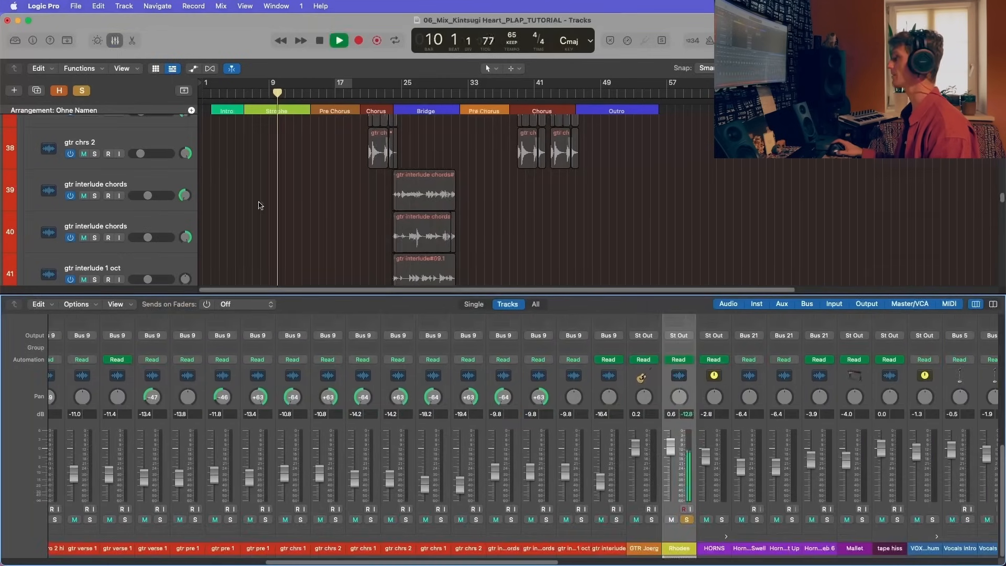
scroll(257, 205, "down", 5)
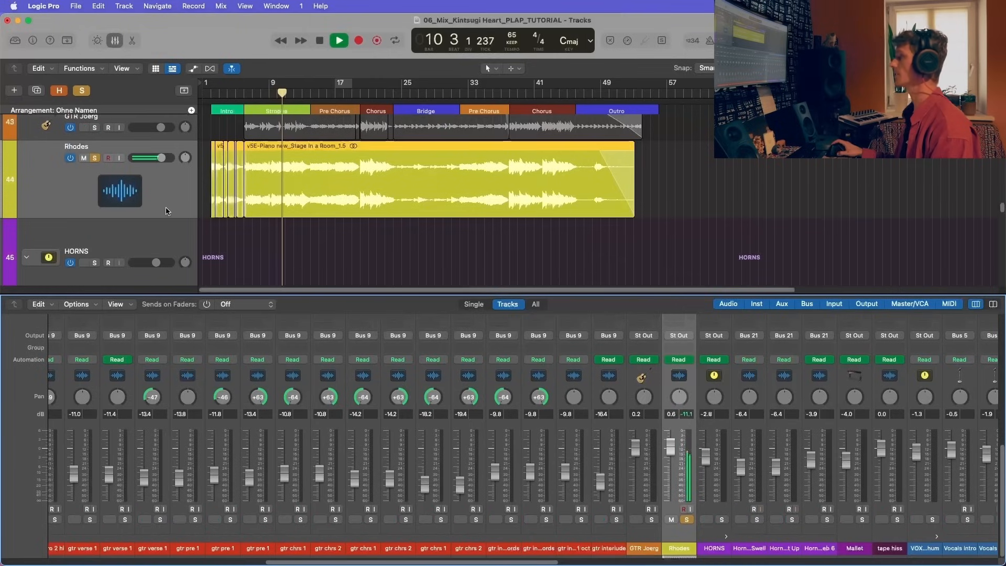
scroll(163, 210, "up", 2)
key("space")
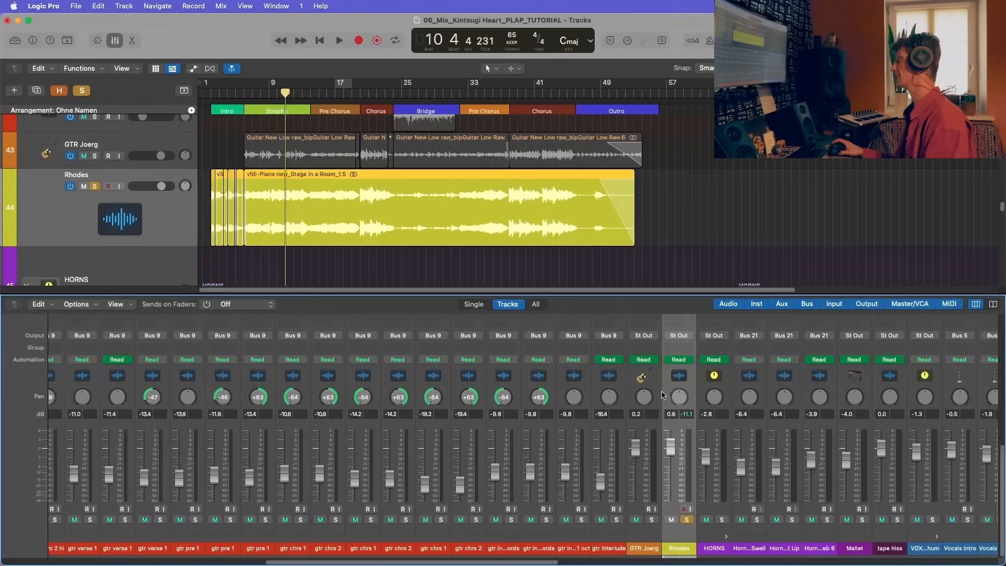
scroll(692, 394, "up", 5)
scroll(691, 394, "up", 6)
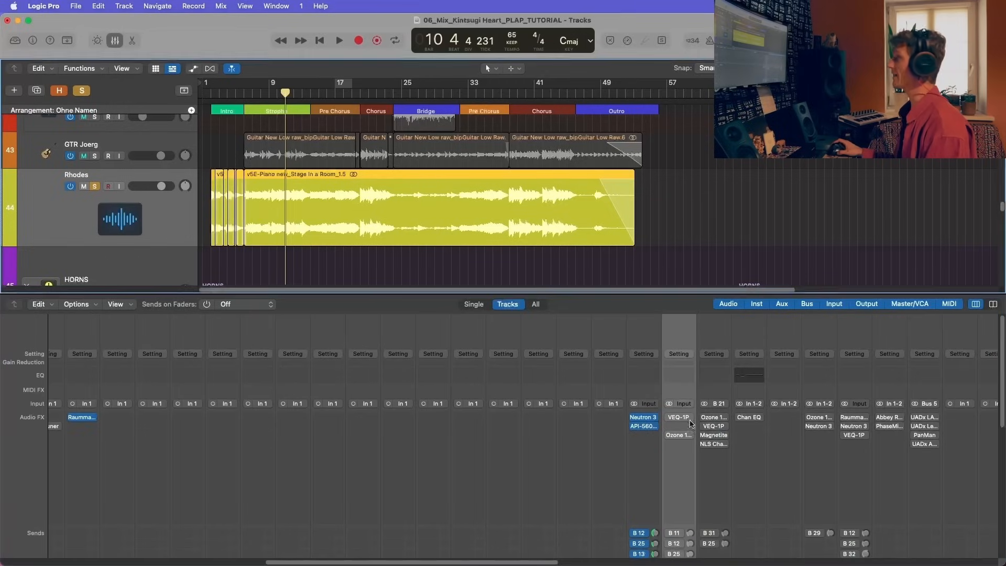
Step: Open the VEQ-1P on the Rhodes channel, enable it during playback from bar 10, and stop at bar 12
left_click(681, 421)
key("space")
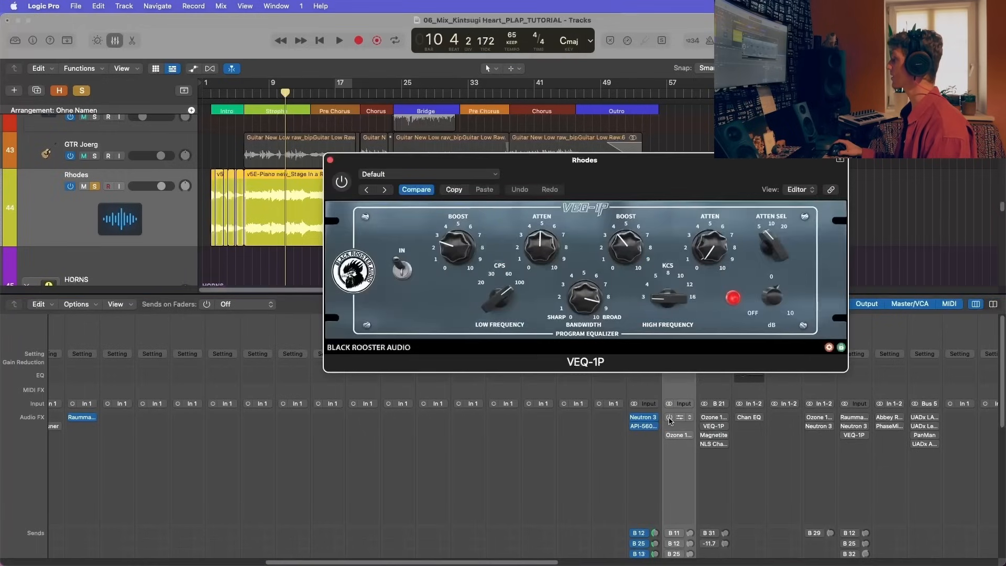
left_click(669, 418)
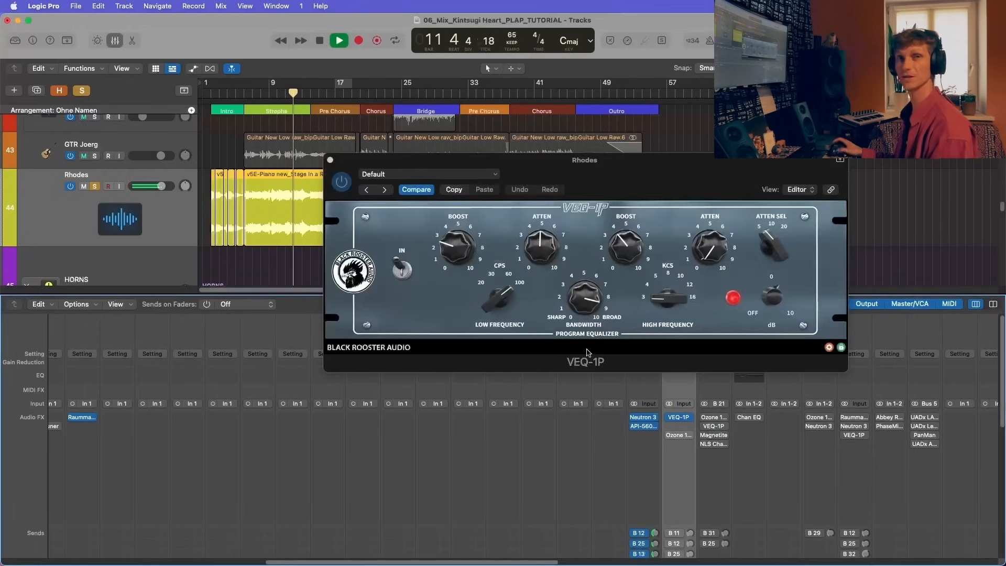
left_click_drag(523, 169, 291, 277)
key("space")
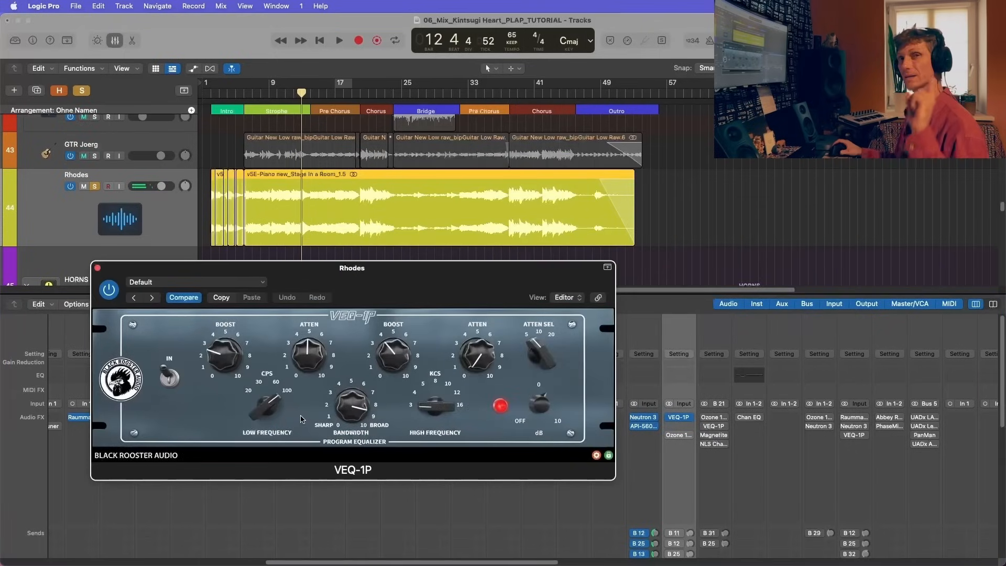
Step: Play the Rhodes from bar 12, comparing the sound with the VEQ-1P bypassed and active, and stop at bar 15
left_click_drag(322, 265, 616, 59)
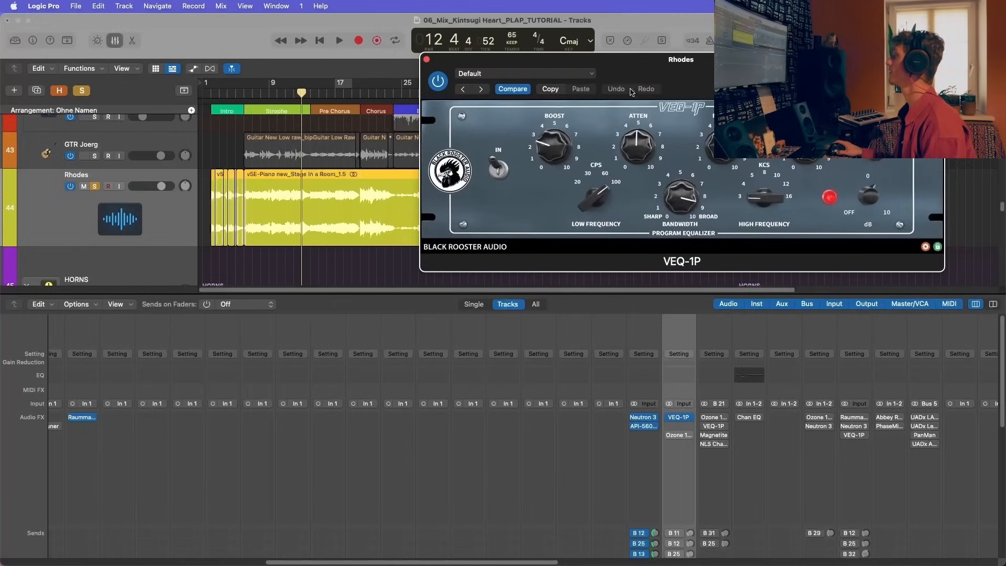
left_click(545, 151)
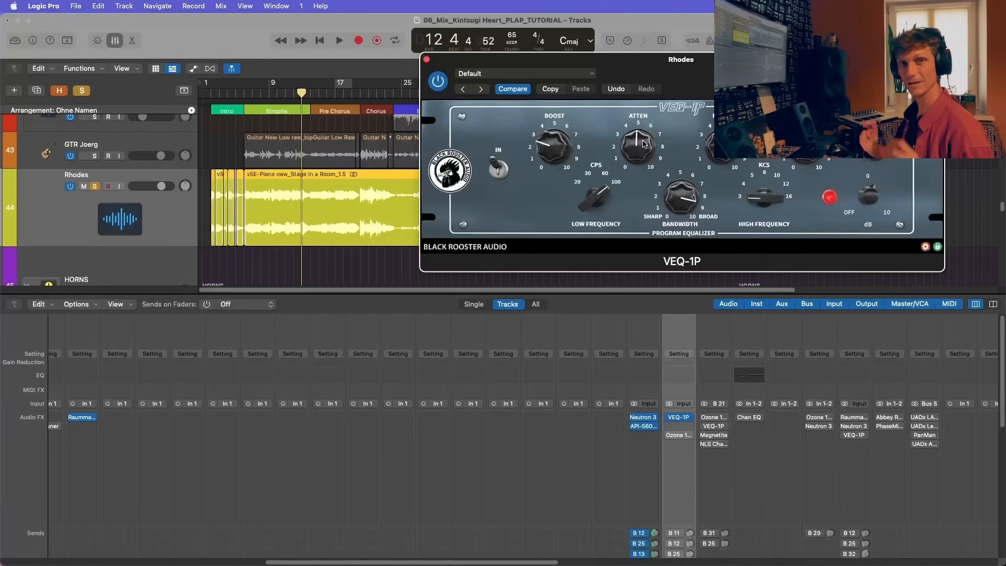
key("space")
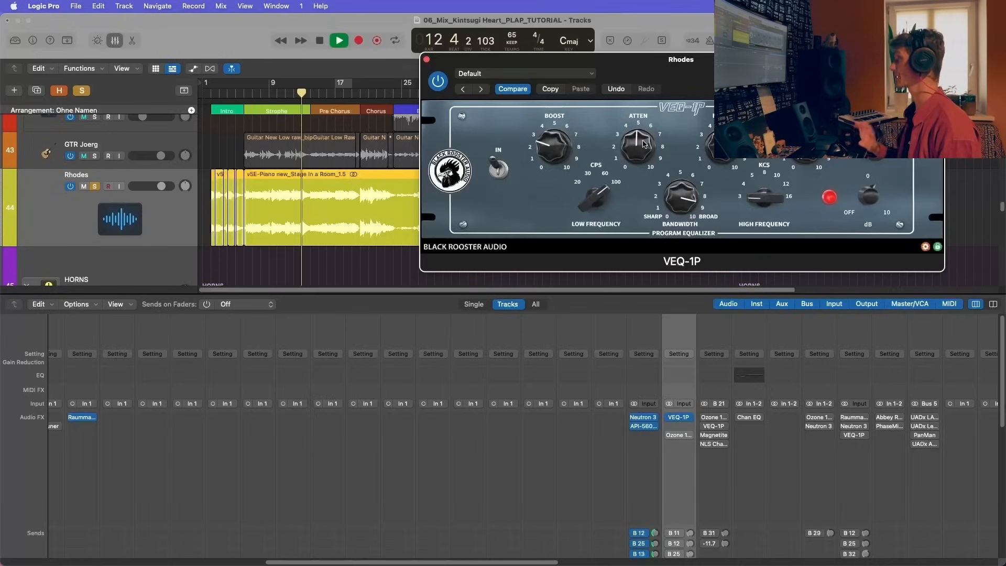
left_click(438, 81)
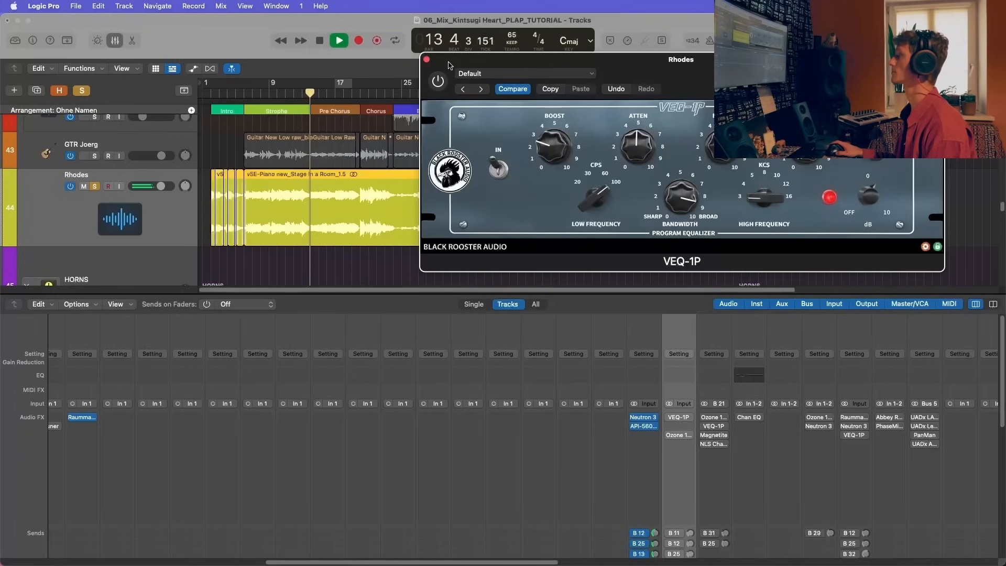
left_click(439, 87)
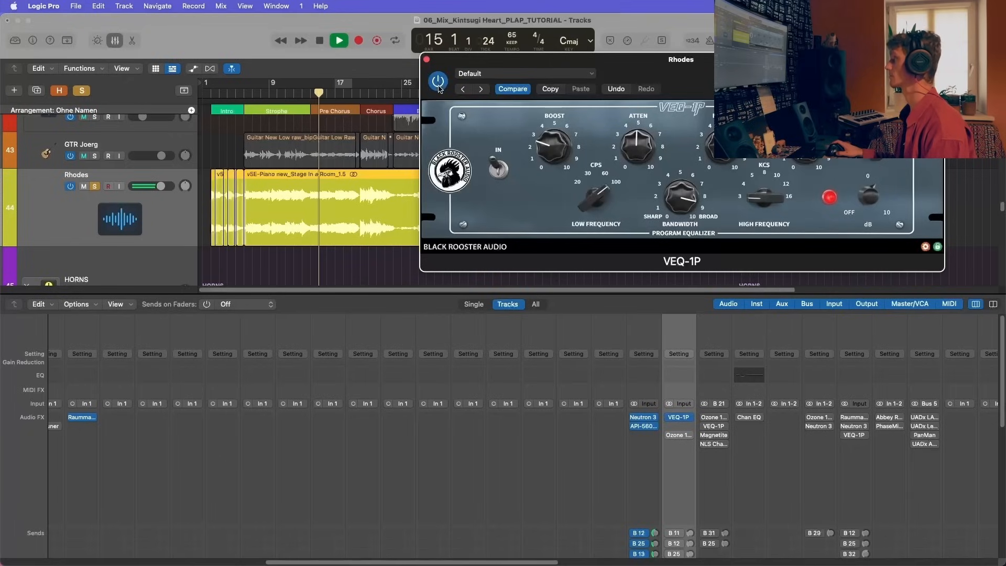
key("space")
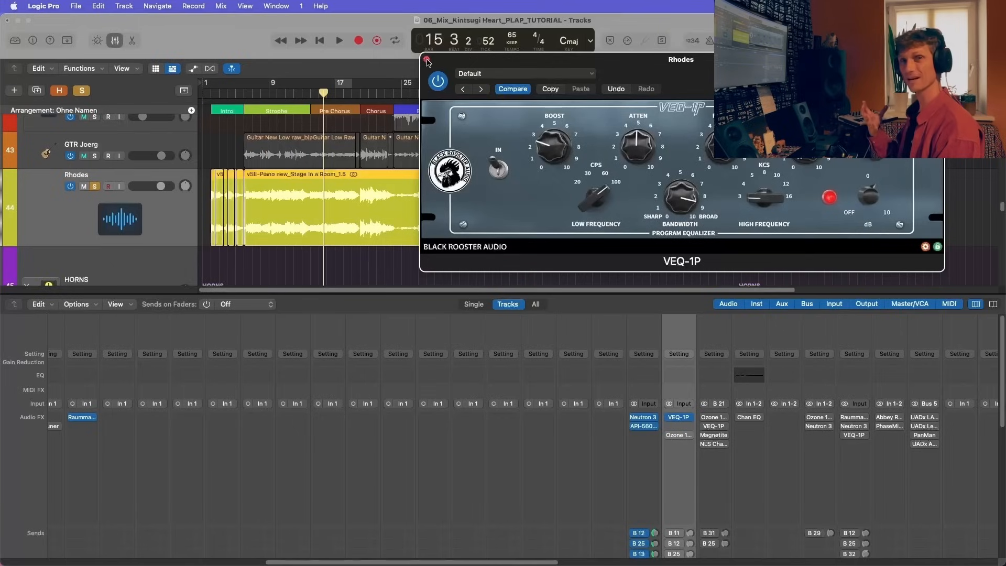
Step: Repeat the VEQ-1P bypass comparison on the Rhodes from bar 15, leave the equalizer enabled and close its window
key("space")
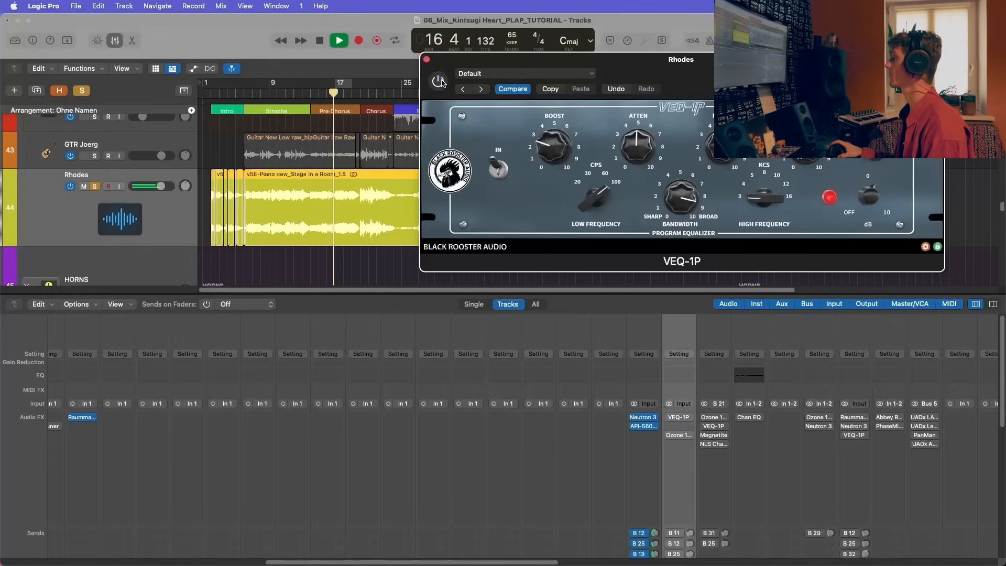
left_click_drag(448, 69, 329, 84)
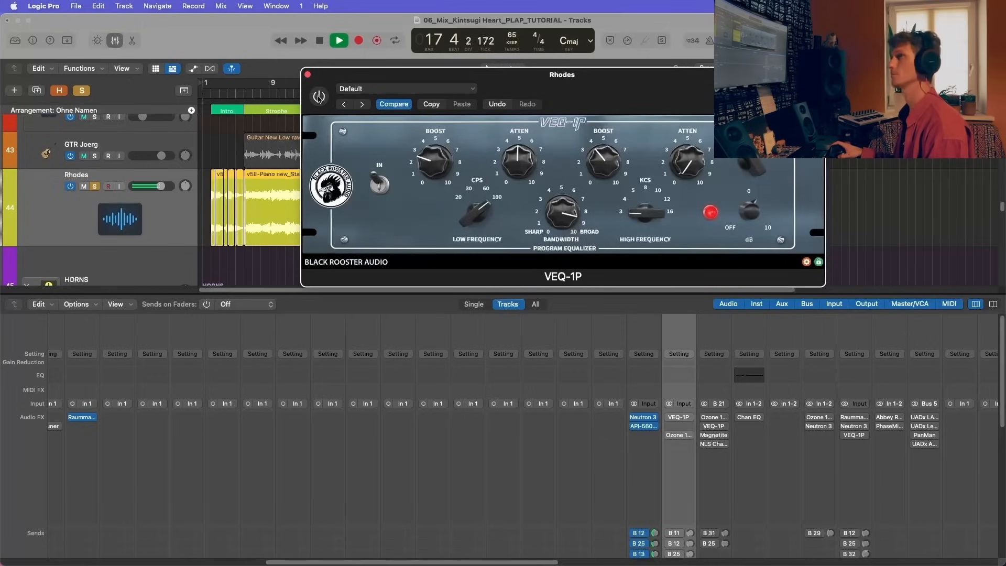
key("space")
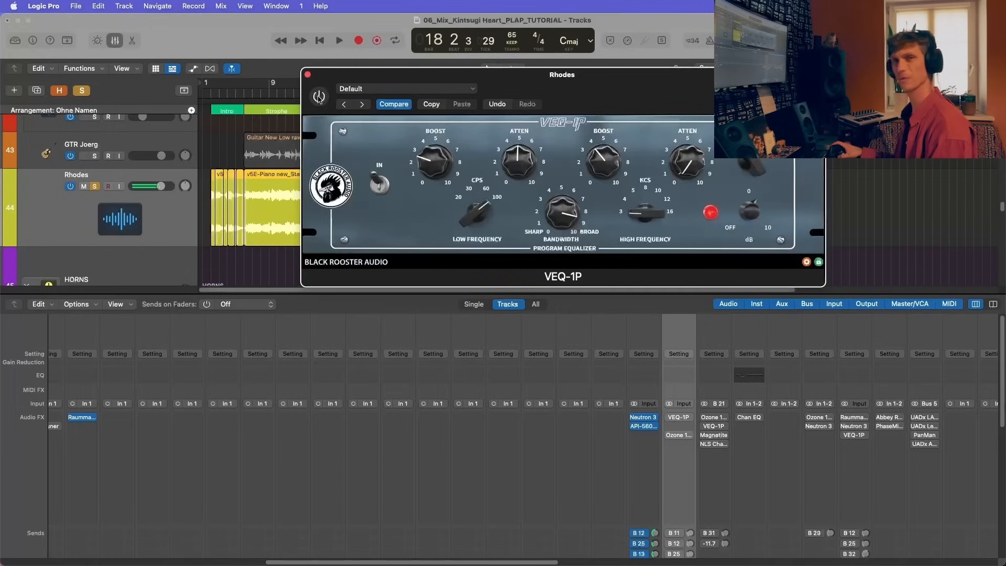
left_click(318, 98)
key("space")
left_click_drag(328, 81, 453, 73)
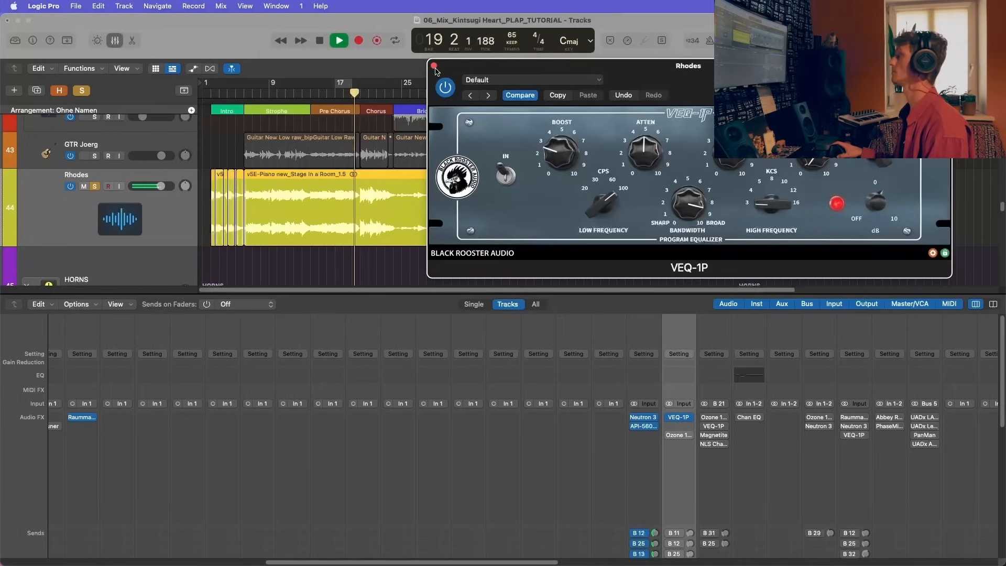
left_click(433, 66)
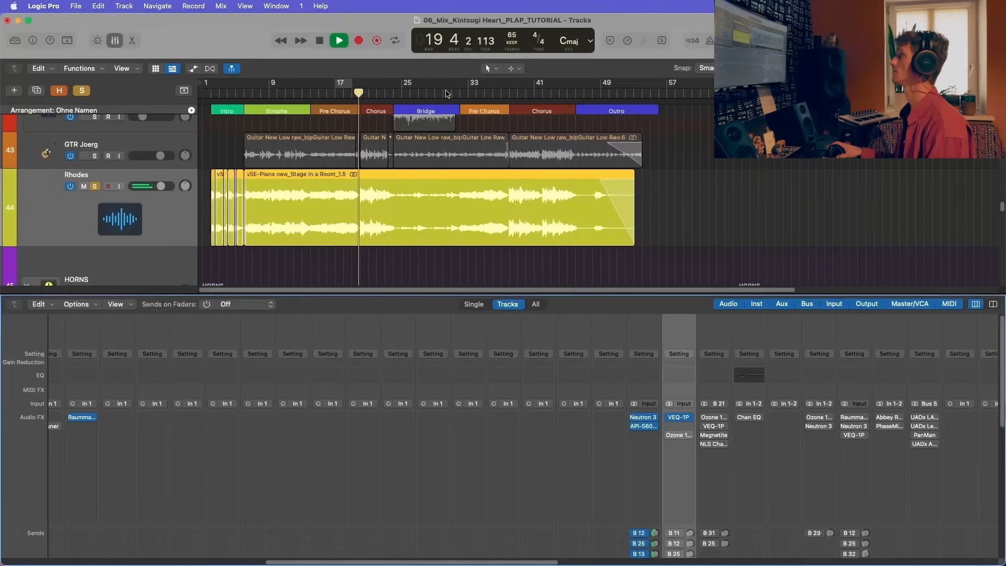
Step: Stop playback, enable the Ozone 10 Equalizer on the Rhodes channel and close its window
scroll(567, 254, "down", 1)
left_click(684, 435)
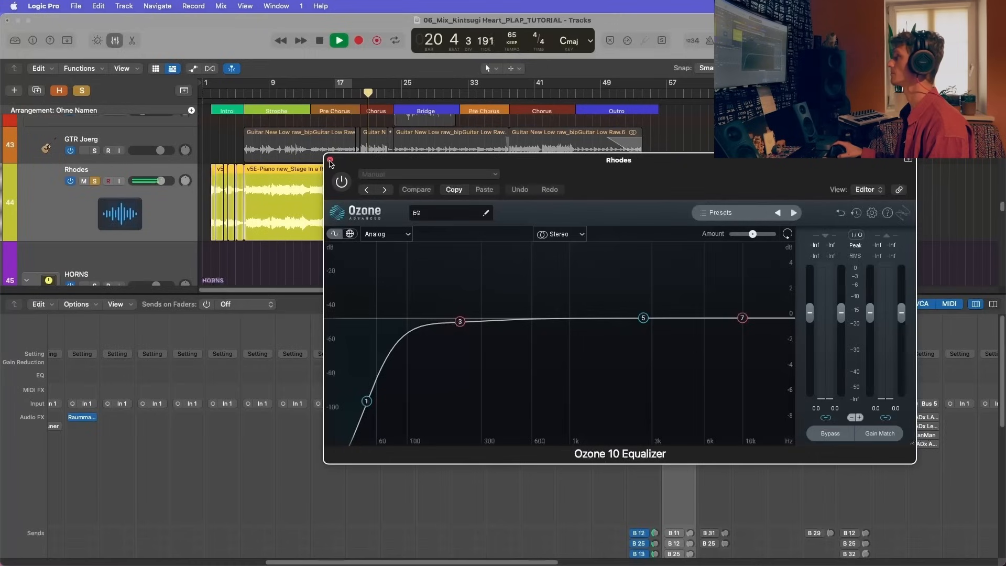
left_click(330, 160)
key("space")
left_click(684, 439)
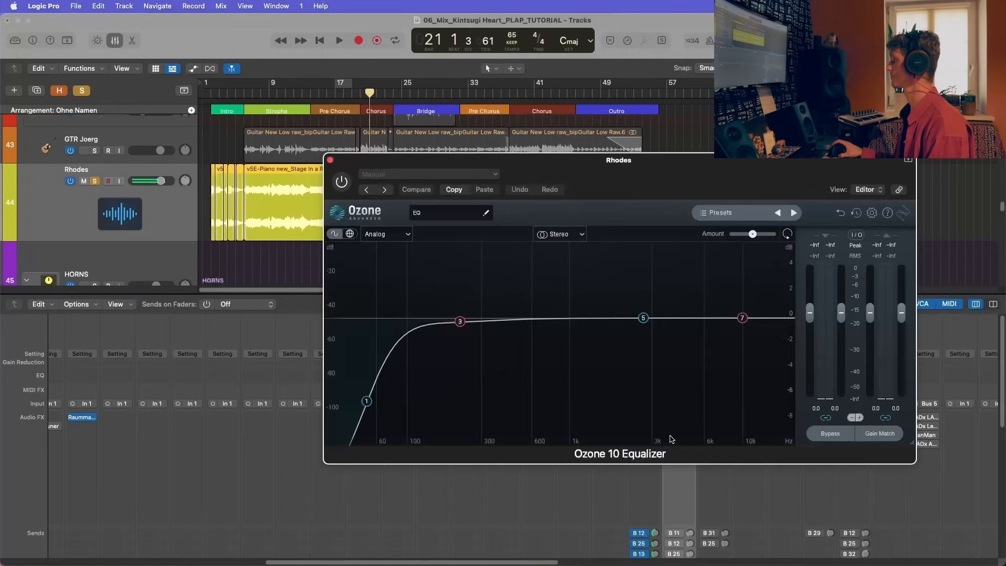
left_click_drag(543, 168, 303, 151)
left_click(75, 141)
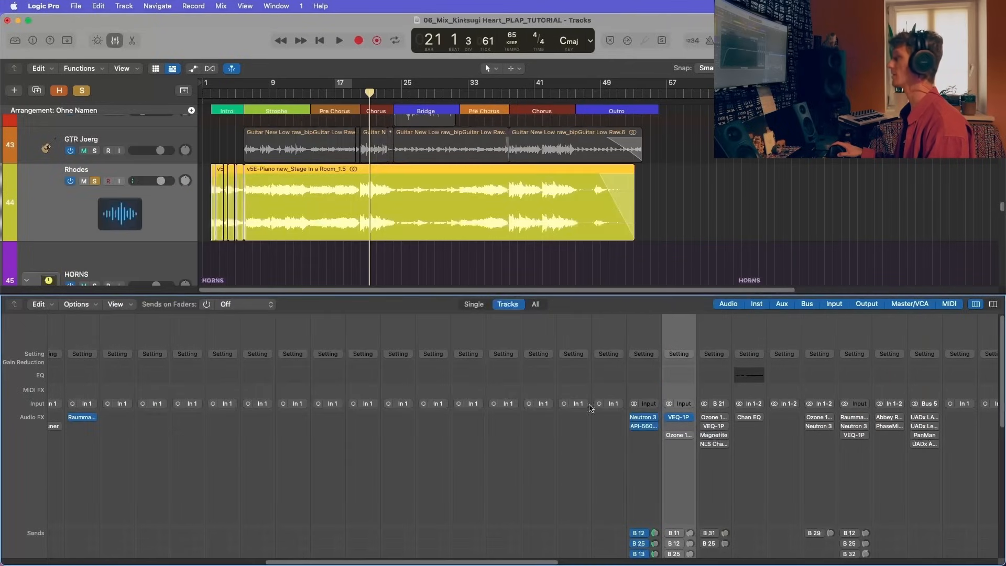
Step: Play the Rhodes through the Ozone 10 Equalizer, stop, inspect bands 1 and 3, and close the plug-in
left_click(680, 435)
key("space")
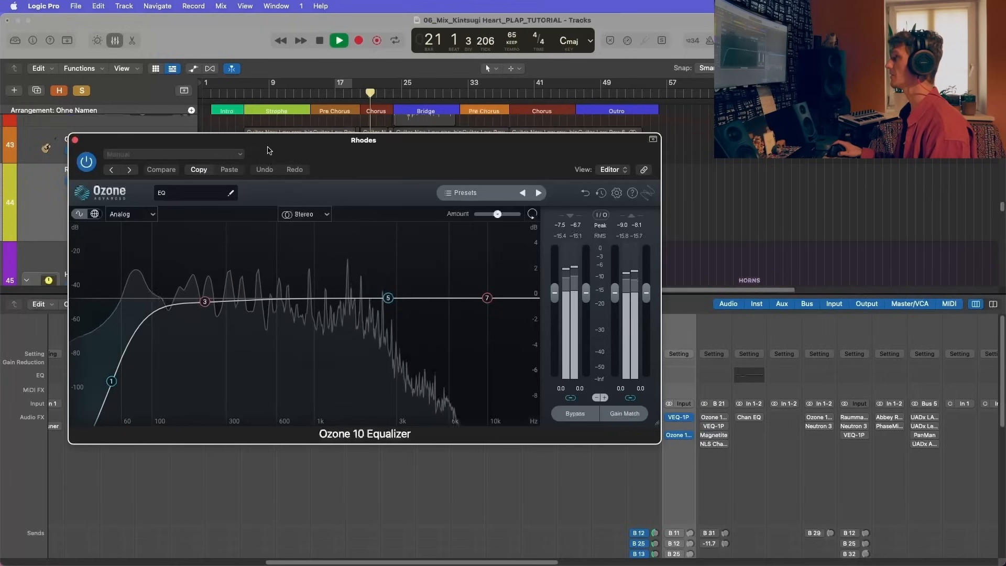
left_click_drag(367, 139, 543, 136)
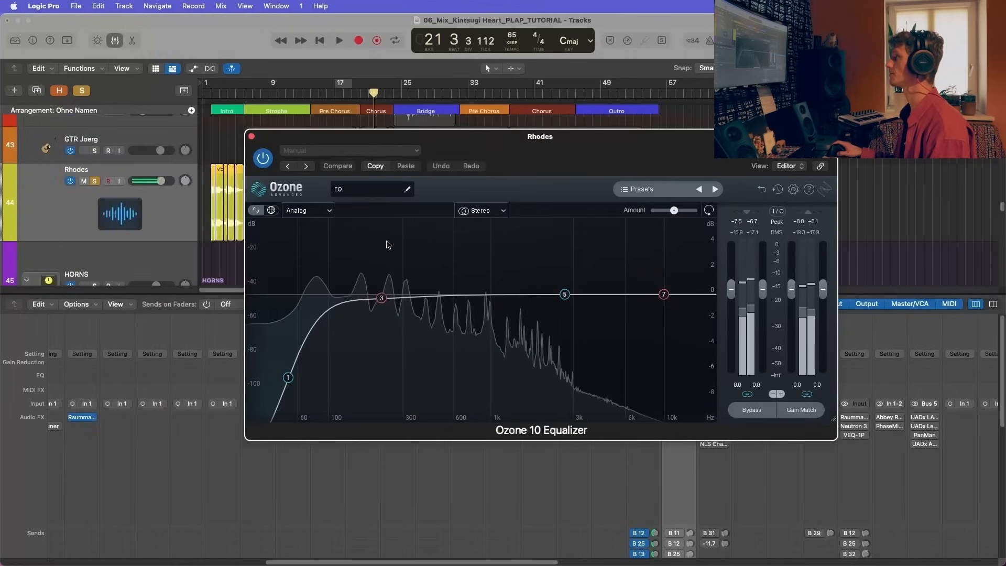
key("space")
left_click(288, 378)
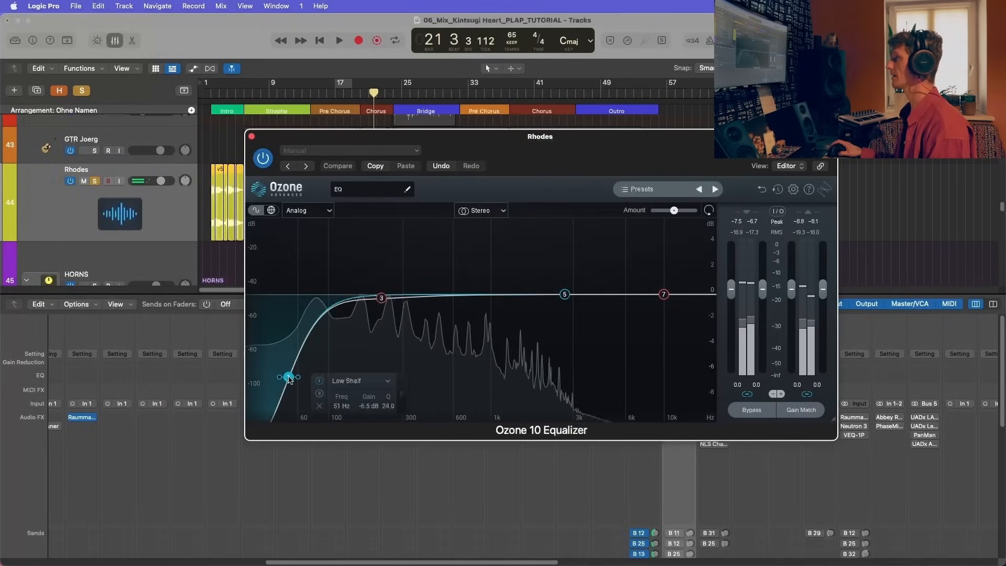
left_click(382, 298)
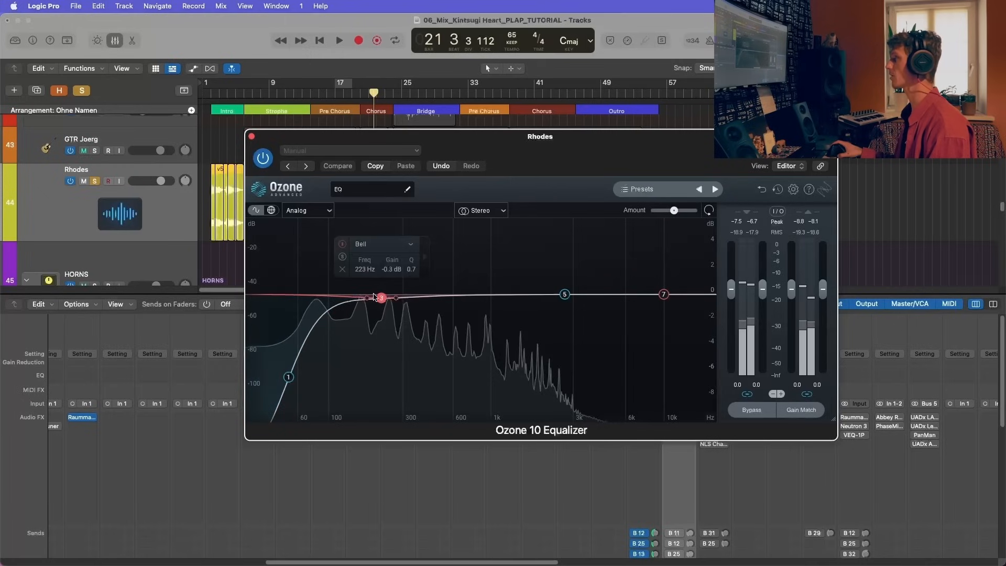
left_click(252, 136)
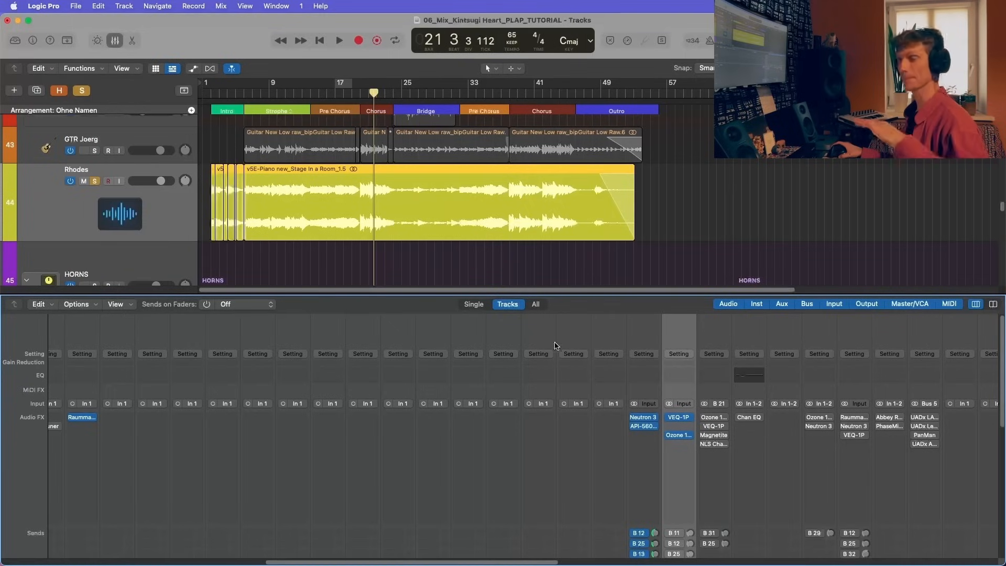
Step: Reopen the Rhodes' Ozone 10 Equalizer, listen to the track through it from bar 21, and close the plug-in
mouse_move(683, 439)
left_click_drag(325, 138, 519, 96)
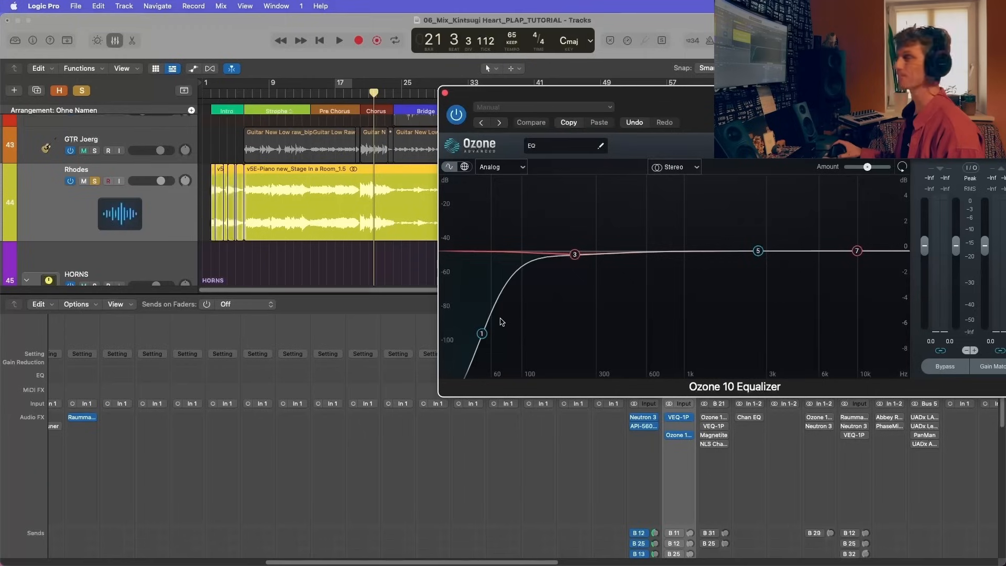
key("space")
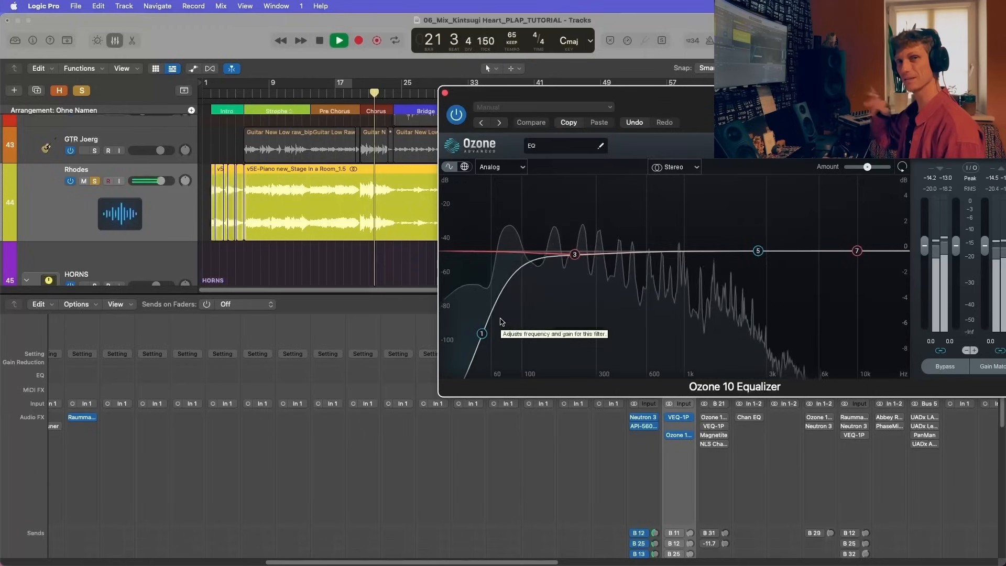
left_click(445, 93)
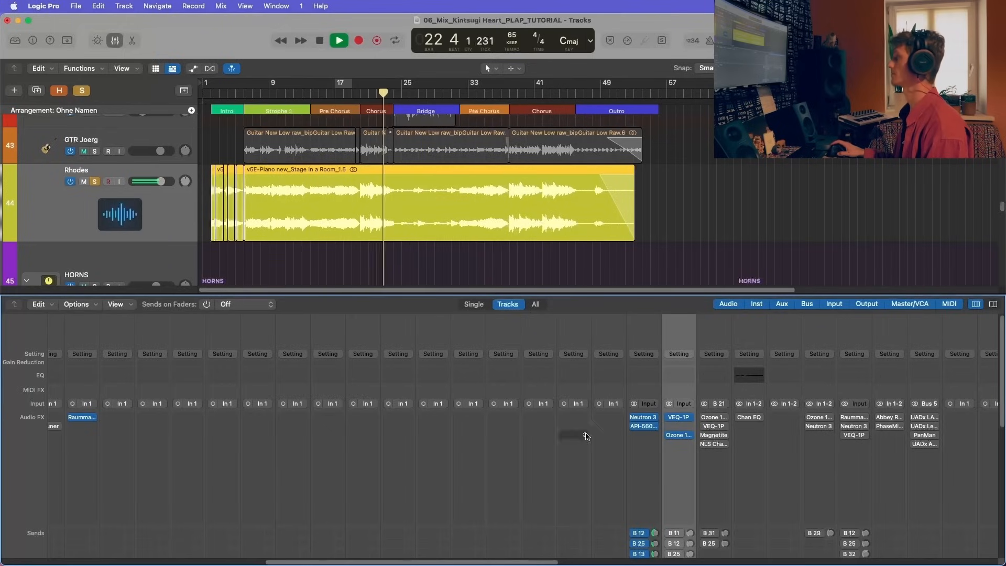
Step: Enable the Rhodes' Bus 11 Capitol send and listen to it from bar 20
scroll(603, 430, "down", 5)
key("space")
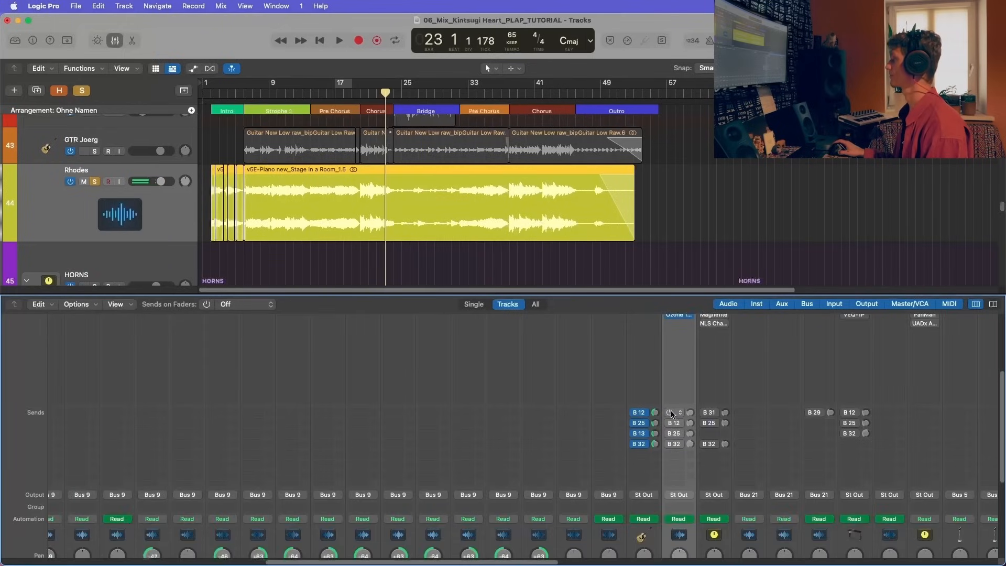
left_click(677, 413)
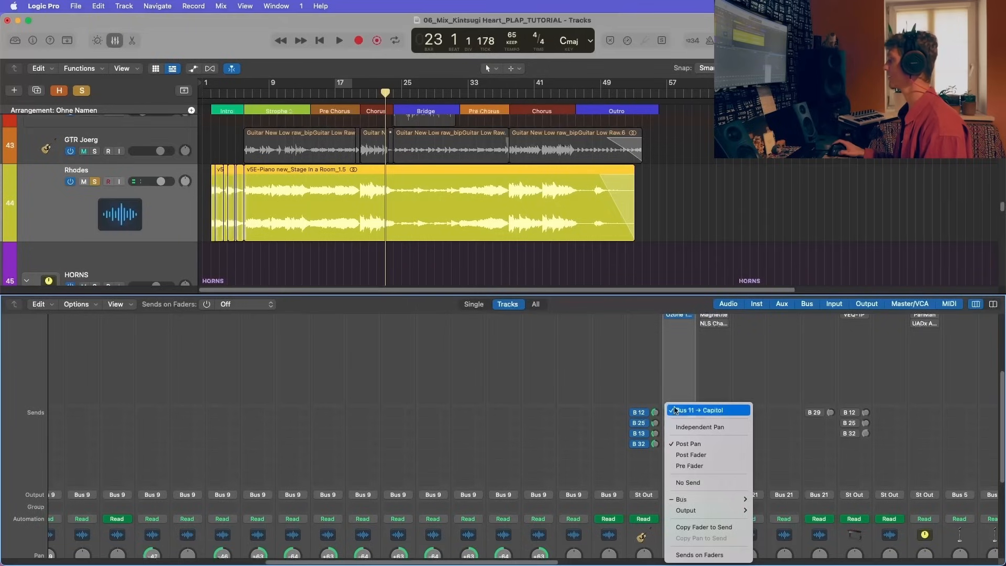
left_click(361, 93)
key("space")
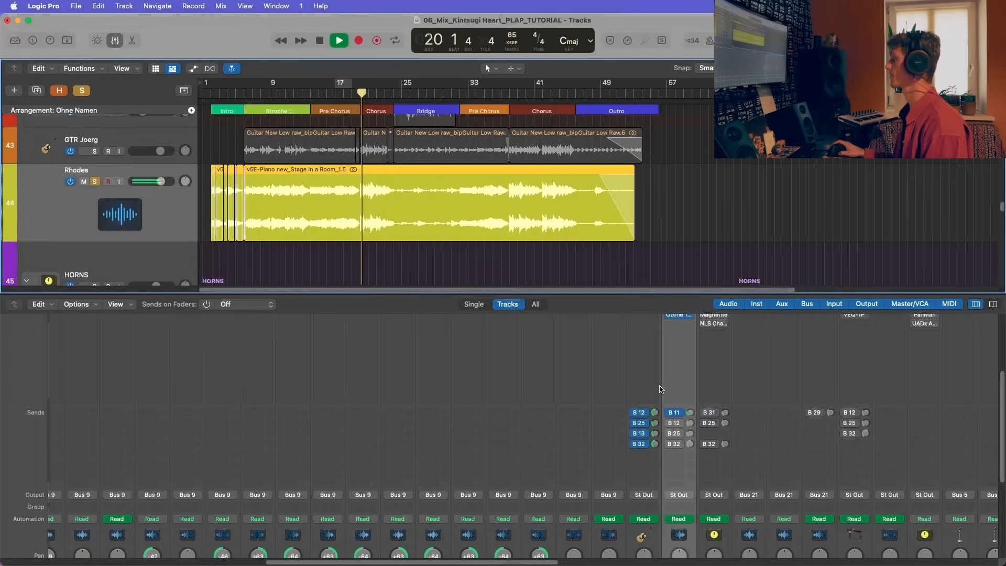
left_click(689, 413)
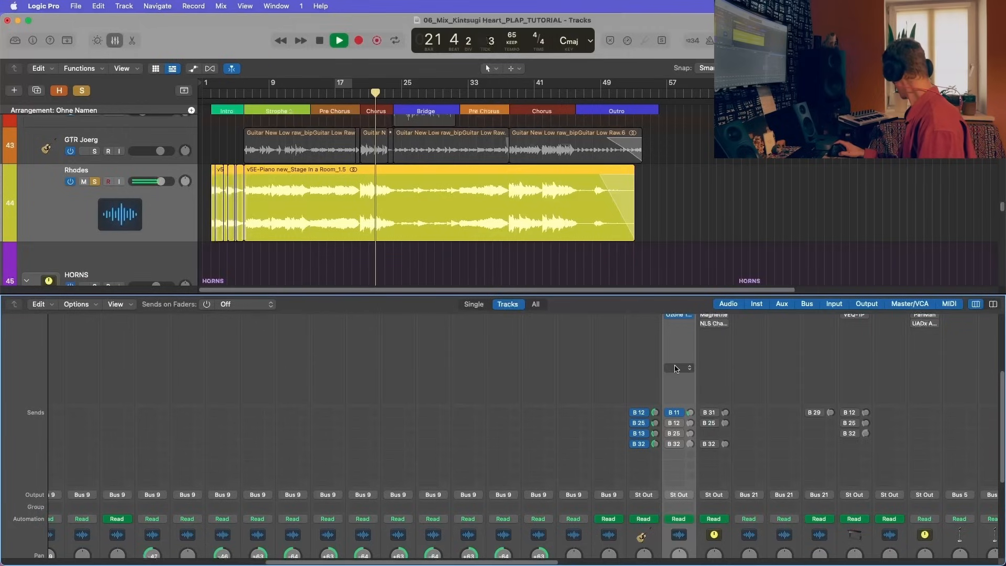
Step: Enable the Rhodes' Bus 12 send, listen again from the start of the first Chorus, and stop playback
left_click(676, 424)
left_click(676, 425)
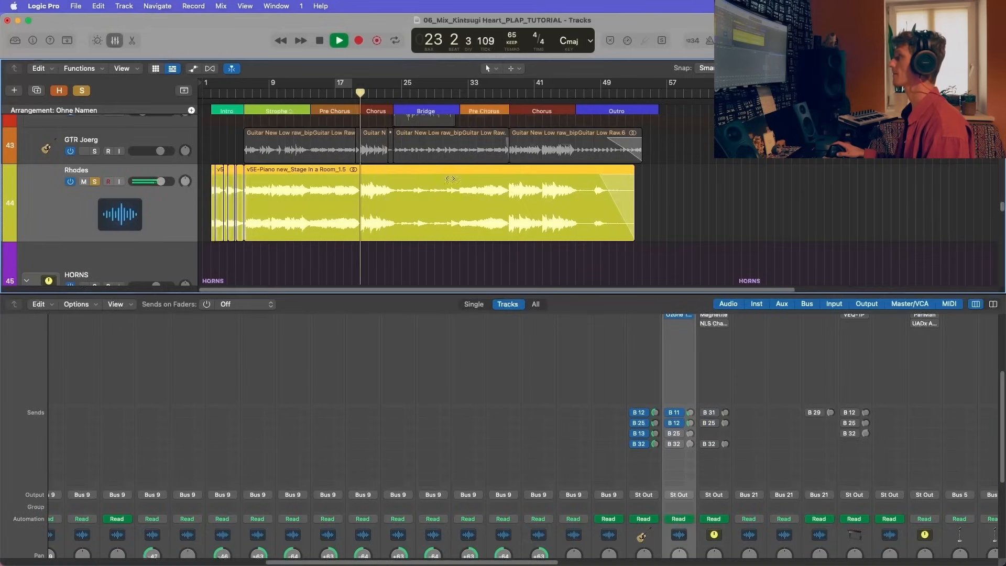
mouse_move(674, 428)
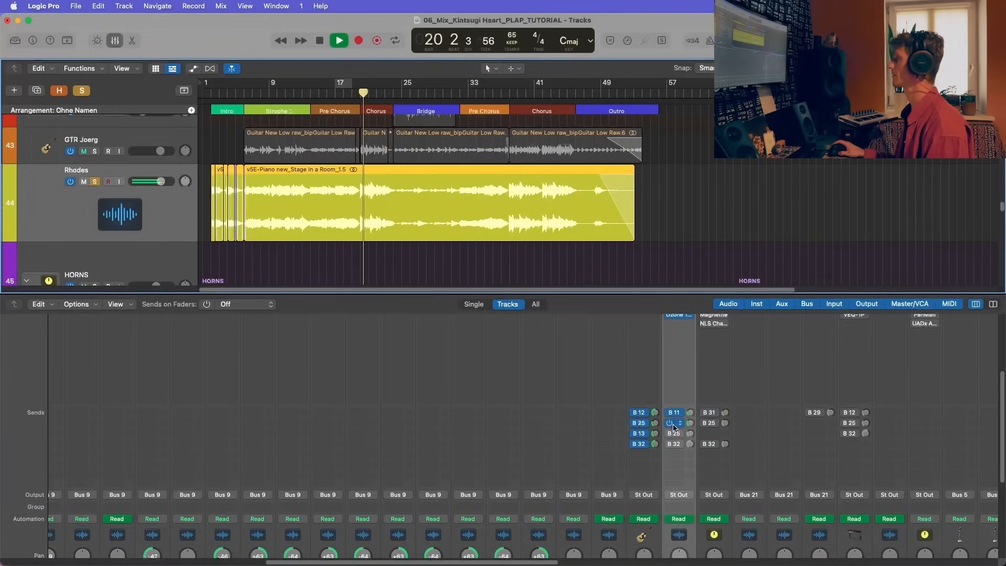
key("space")
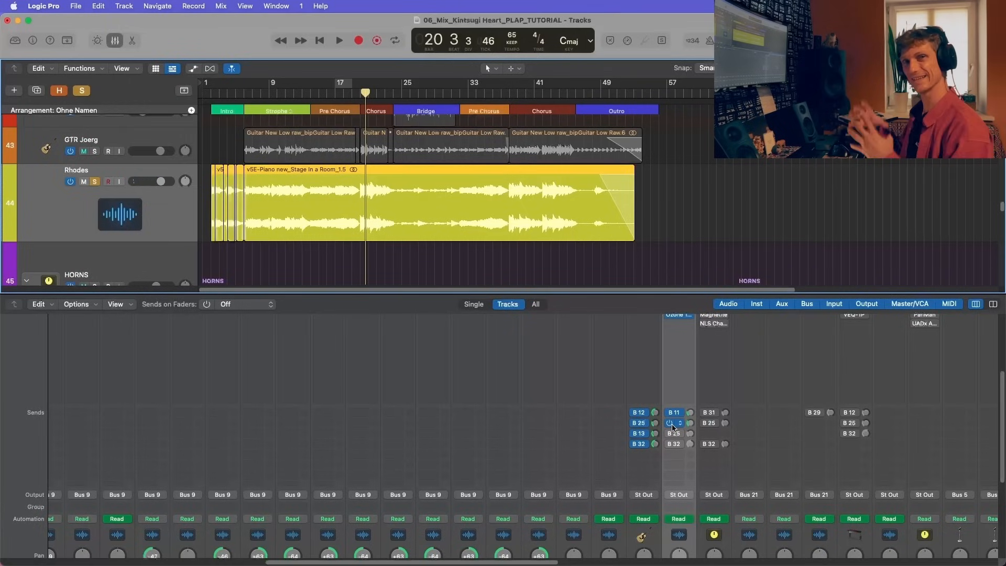
Step: Enable the Rhodes' Bus 25 delay send, check its destination, and play from just before the first Chorus
left_click(671, 434)
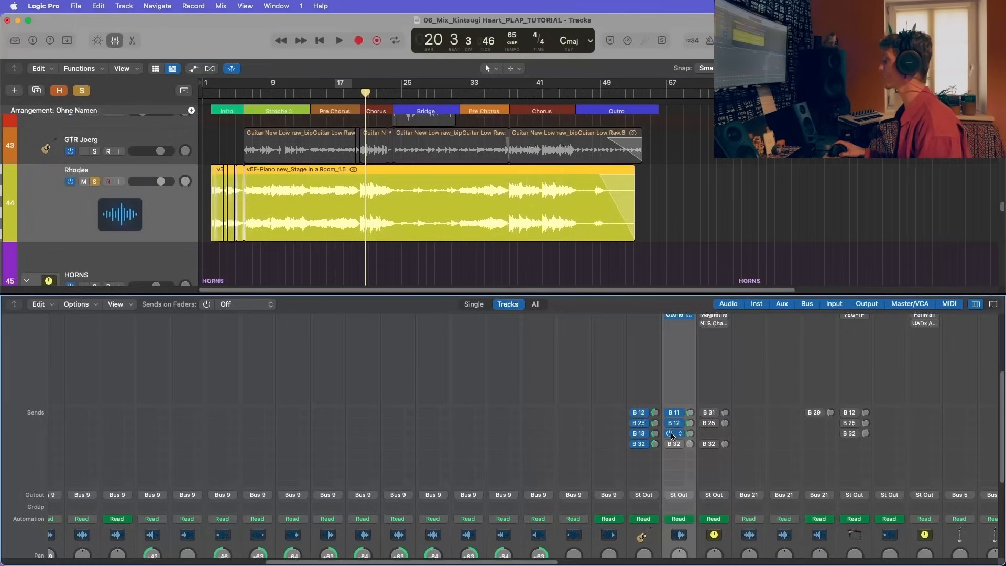
left_click(675, 437)
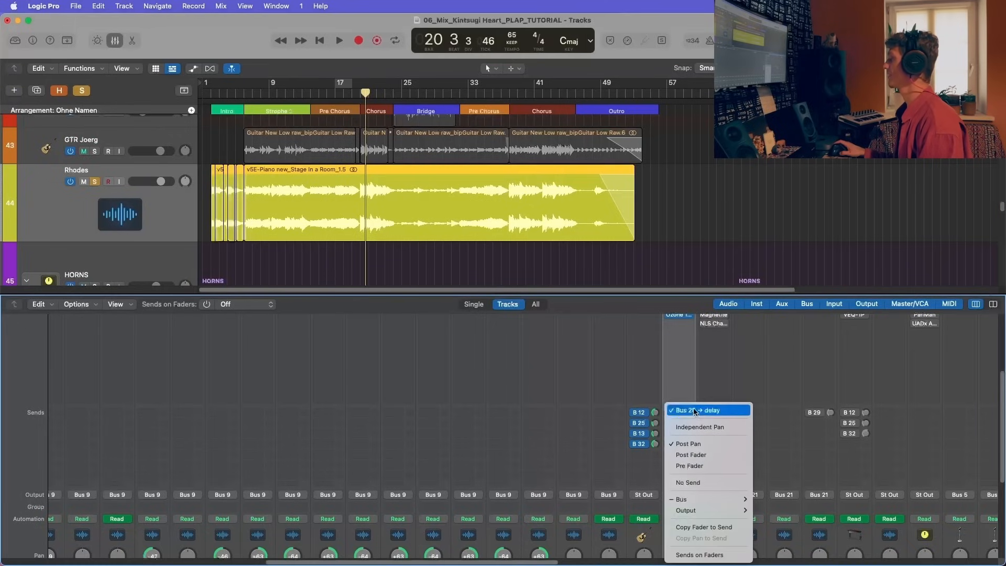
left_click(645, 390)
double_click(355, 93)
key("super+Right")
key("super+Right")
key("super+Right")
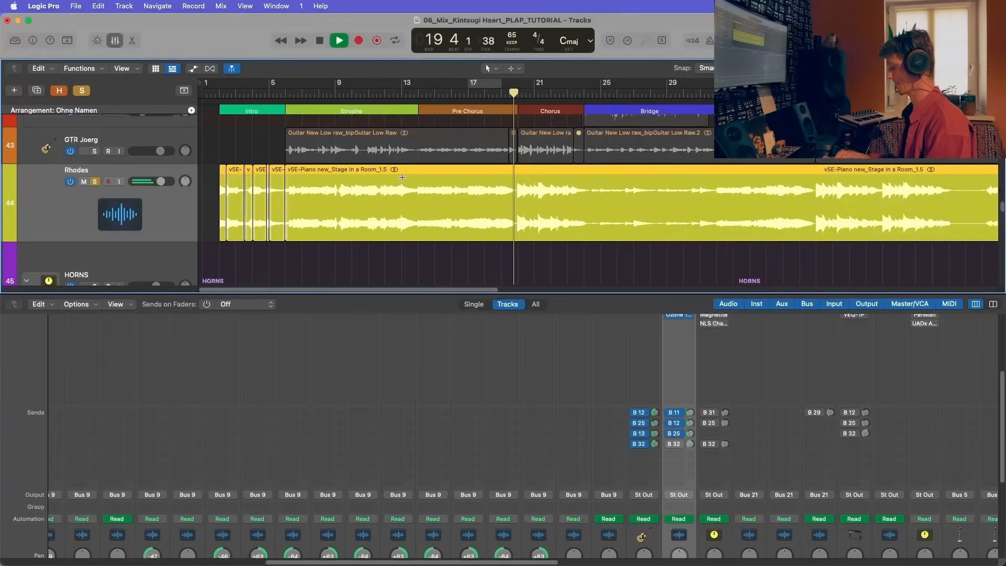
Step: Add the GTR Joerg track and the GTRS ADY stack to the soloed Rhodes while playback continues
scroll(400, 177, "right", 3)
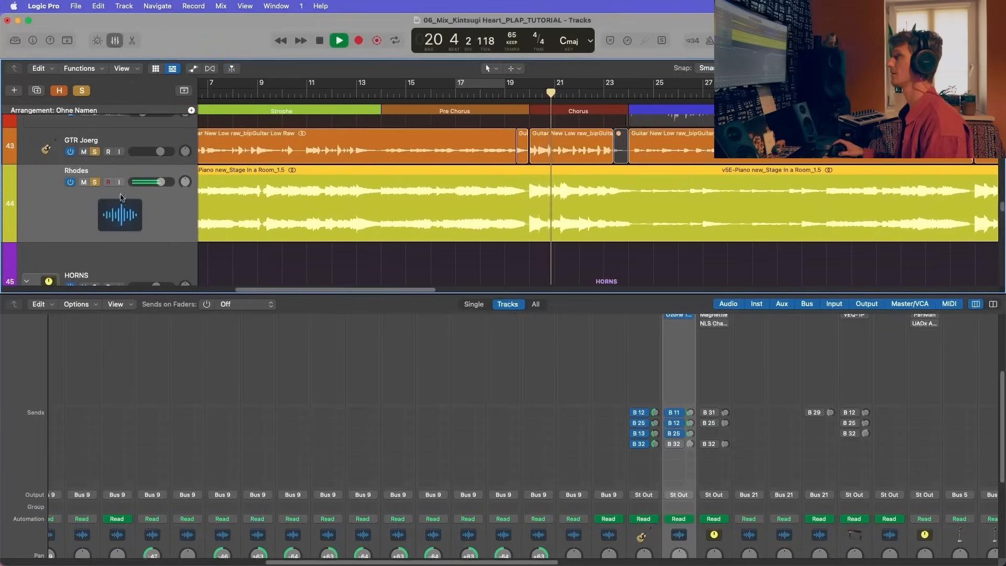
scroll(94, 173, "up", 10)
scroll(112, 189, "up", 10)
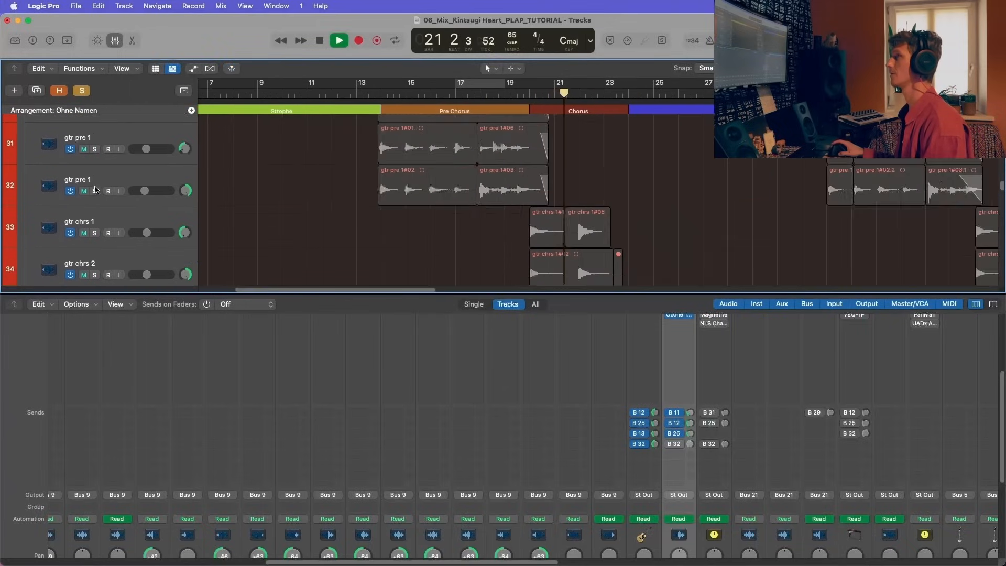
left_click(95, 181)
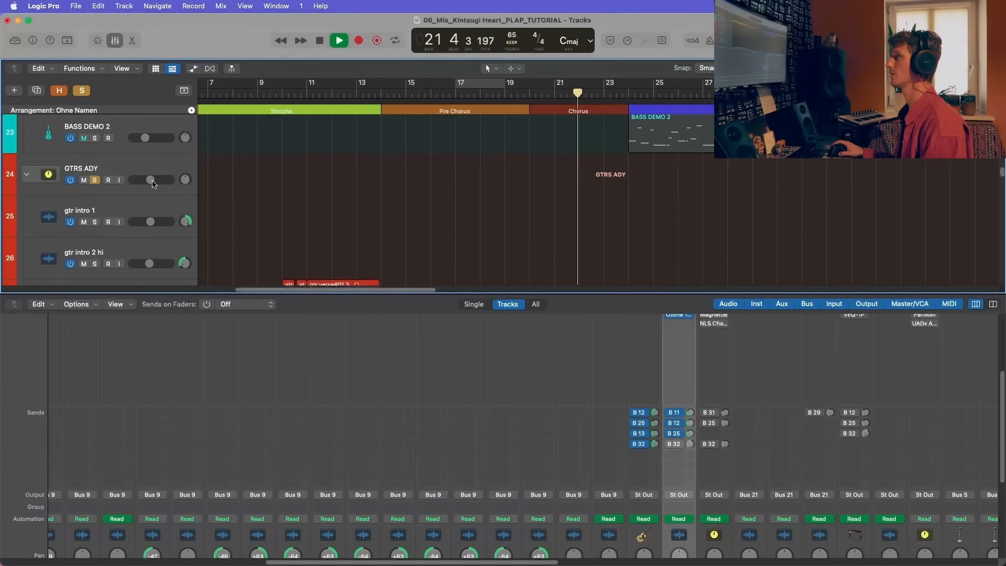
Step: Inspect the EchoBoy plug-in on the Bus 25 delay channel during playback and close it
scroll(105, 210, "down", 1)
scroll(450, 366, "right", 5)
scroll(466, 381, "down", 3)
scroll(466, 381, "right", 15)
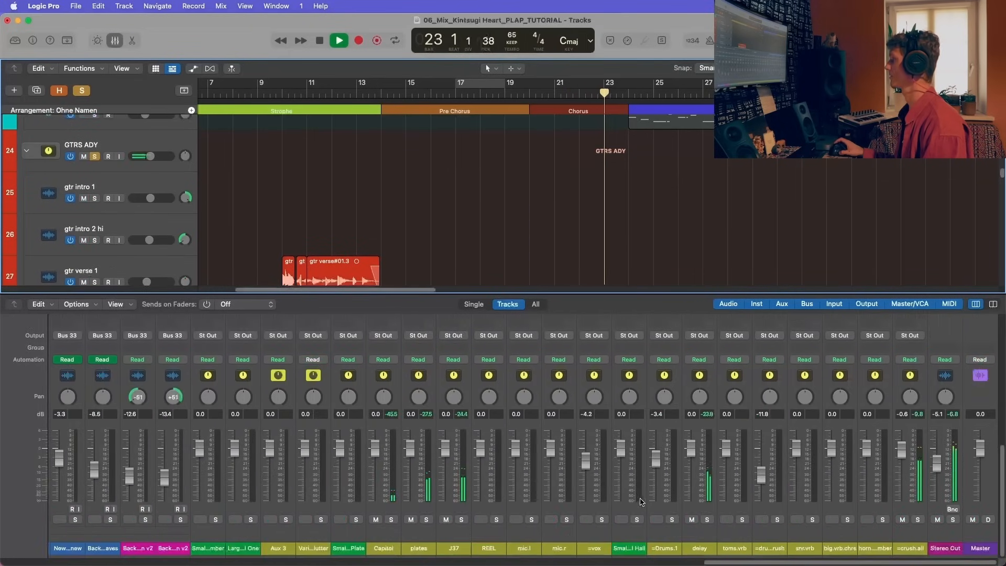
left_click(706, 529)
scroll(705, 529, "up", 5)
scroll(692, 357, "up", 2)
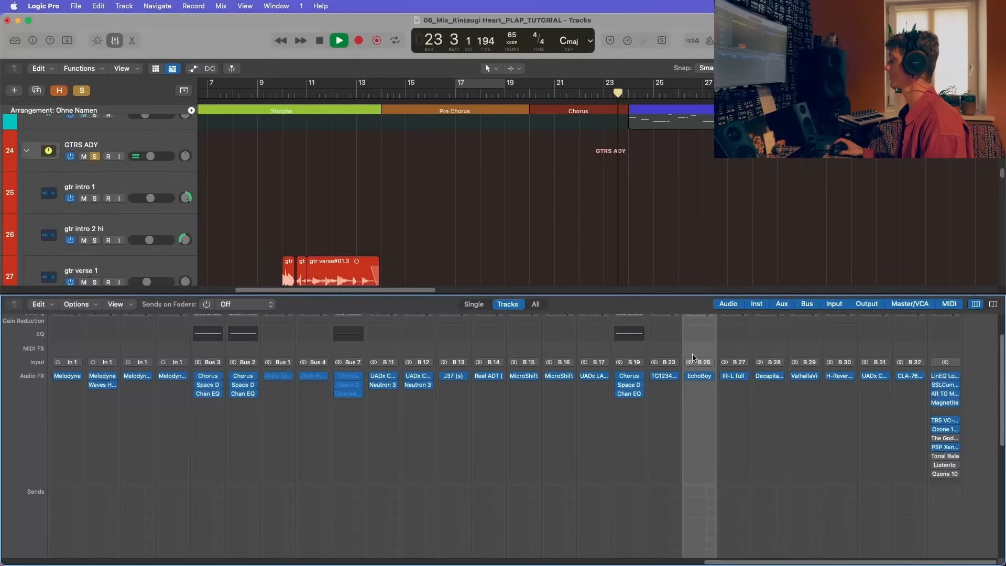
left_click(704, 376)
left_click(697, 377)
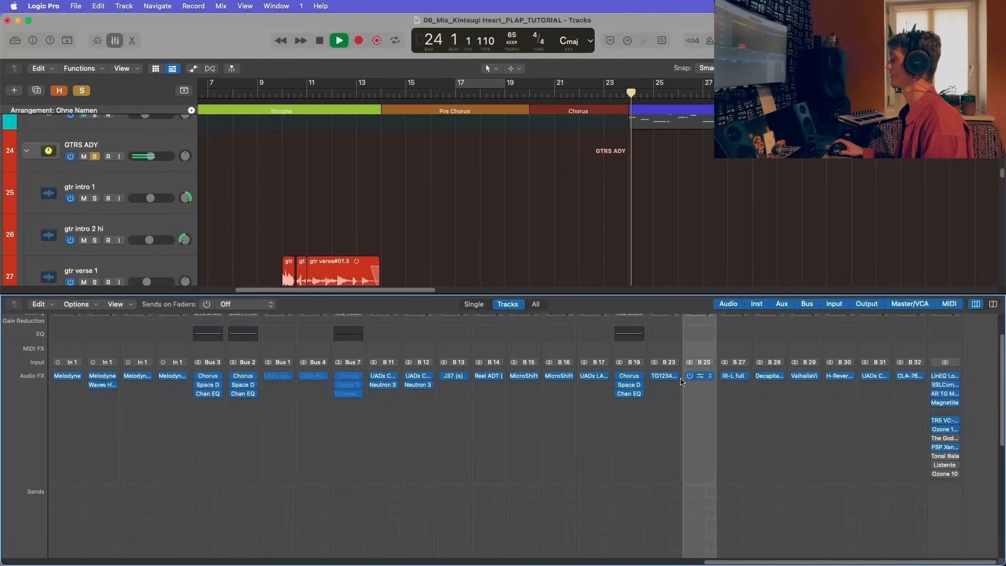
left_click(698, 376)
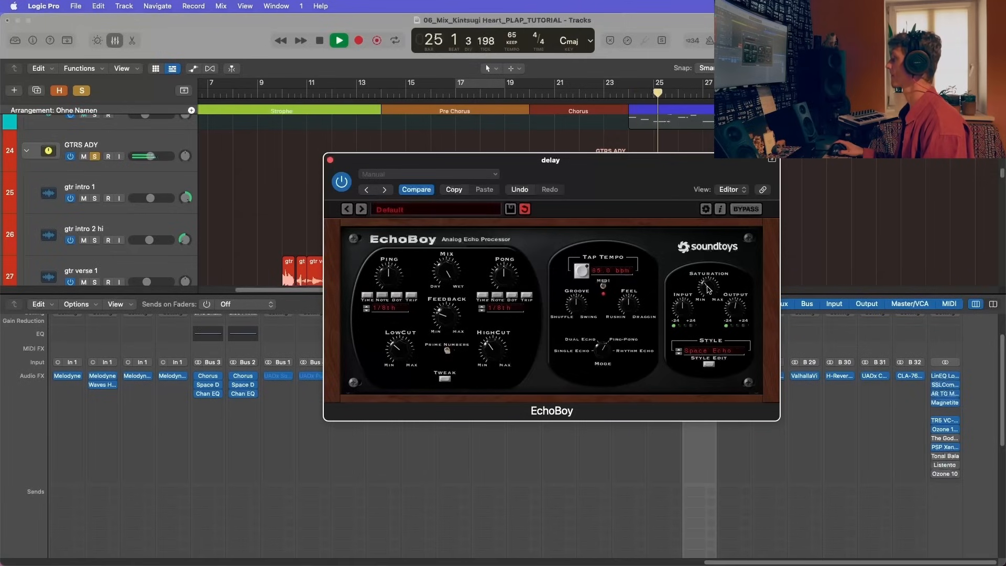
left_click(331, 160)
Step: Hide the mixer and select the GTR Joerg and Rhodes tracks together
key("x")
scroll(375, 330, "down", 15)
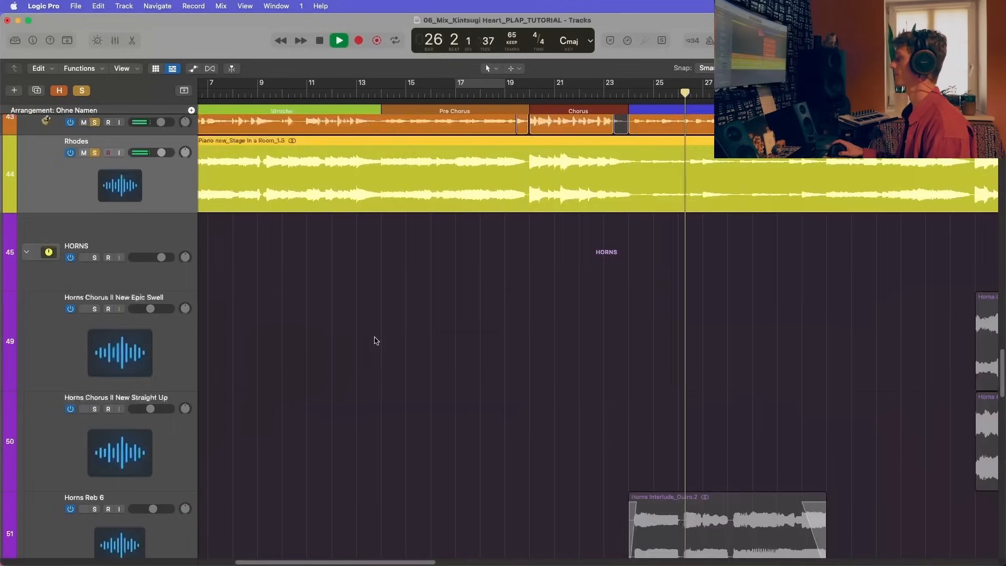
scroll(375, 340, "up", 5)
key("super+Left")
key("super+Left")
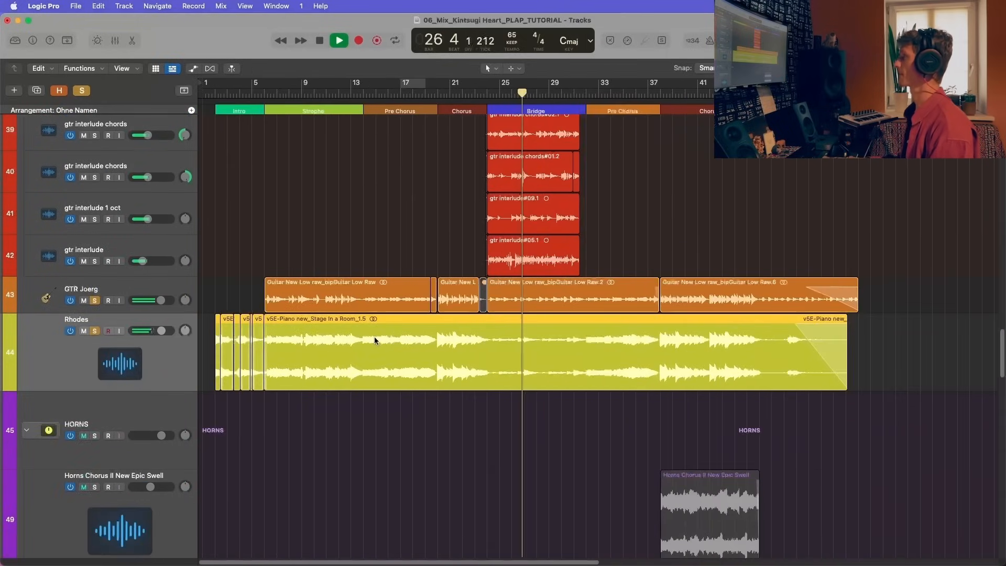
left_click(185, 301)
left_click(186, 328)
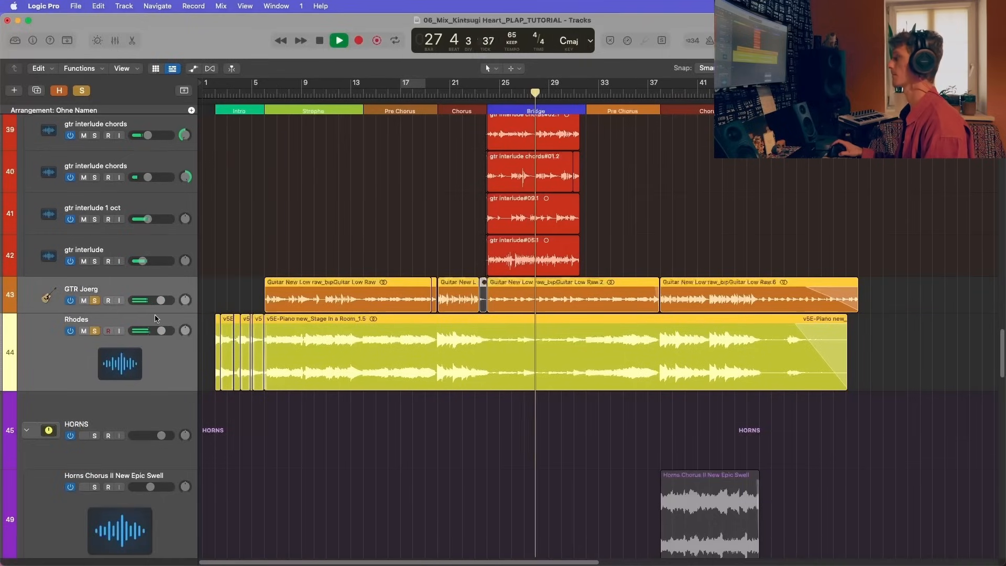
Step: Add the BASS stack and the drum tracks to the solo, and return to the Rhodes track
scroll(156, 318, "up", 20)
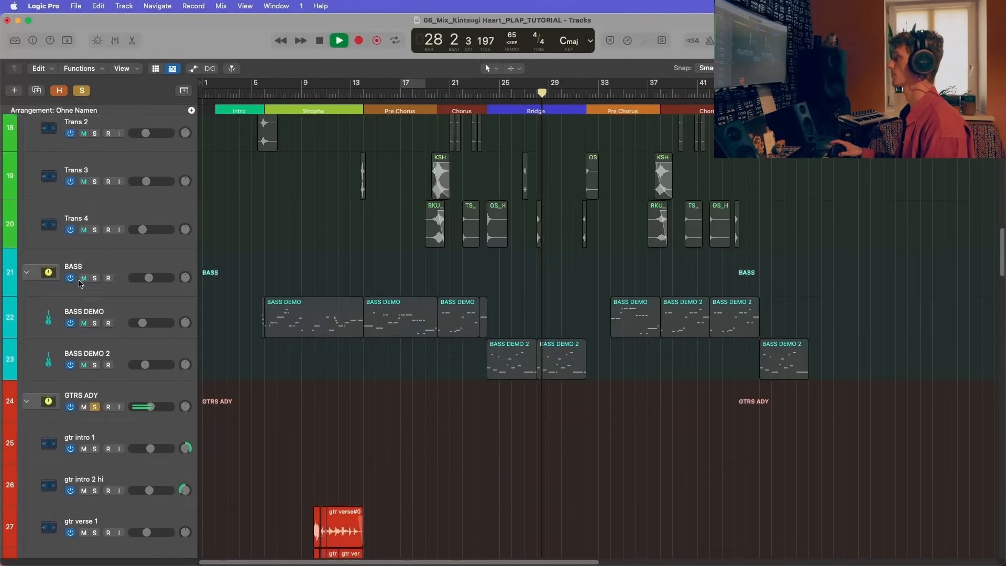
left_click(94, 283)
scroll(96, 220, "up", 15)
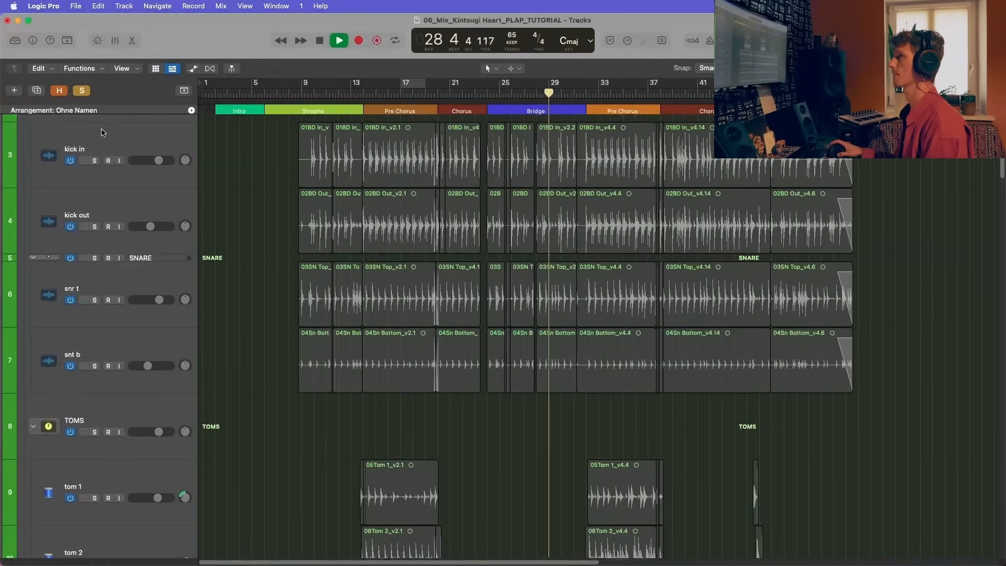
scroll(129, 228, "down", 20)
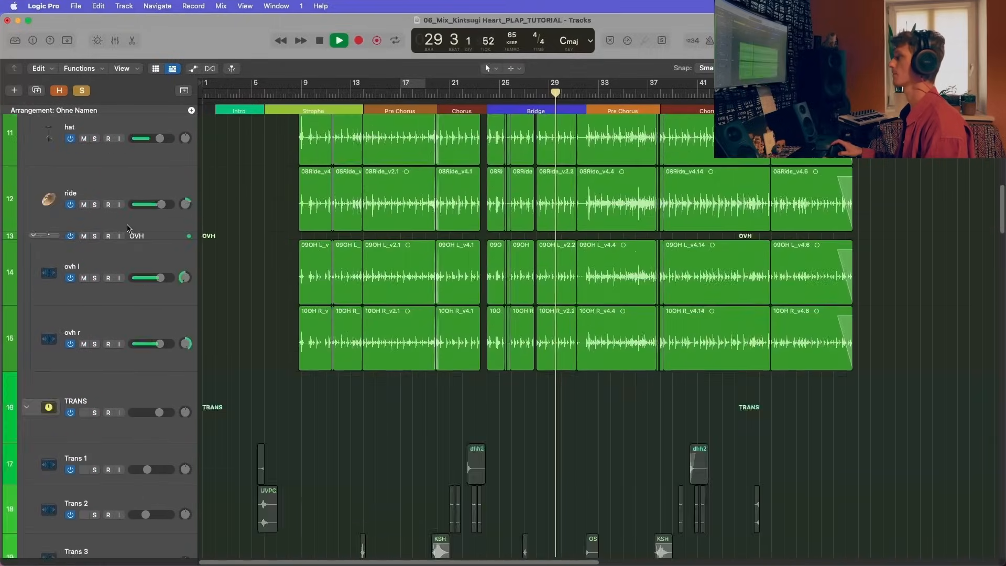
scroll(129, 228, "down", 20)
scroll(128, 228, "up", 3)
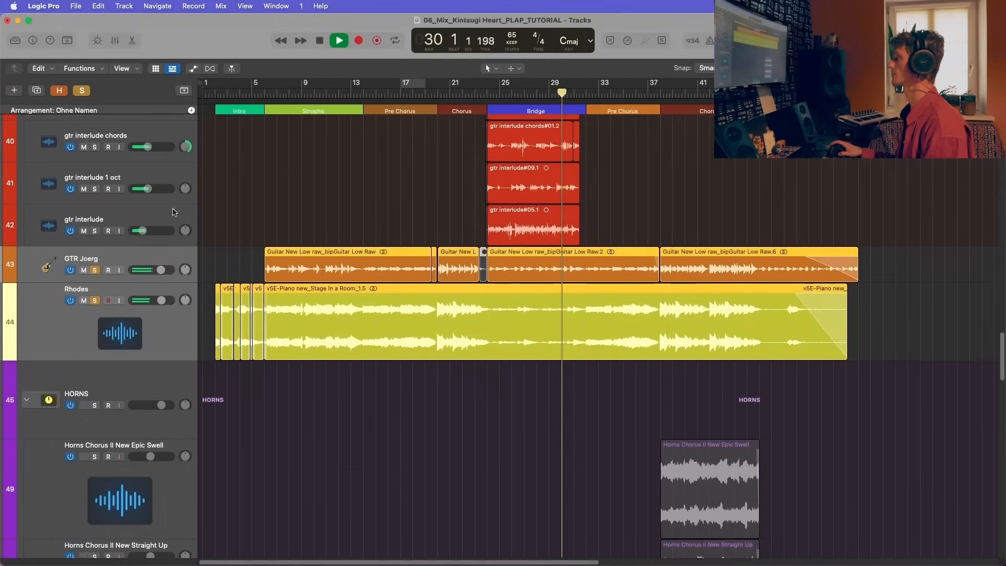
Step: Play the soloed tracks from the start of the first Chorus with only the Rhodes track selected
left_click(436, 94)
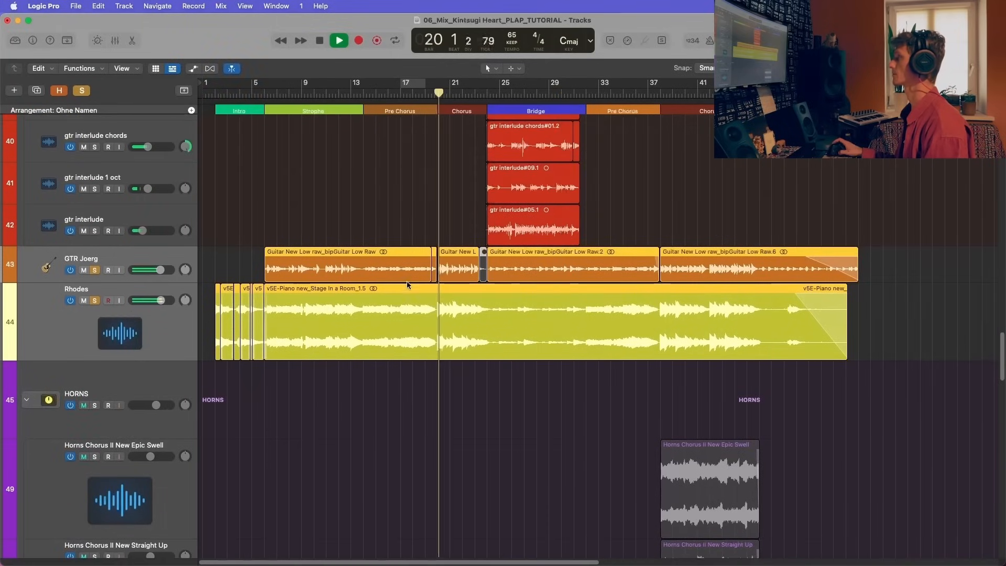
left_click(165, 331)
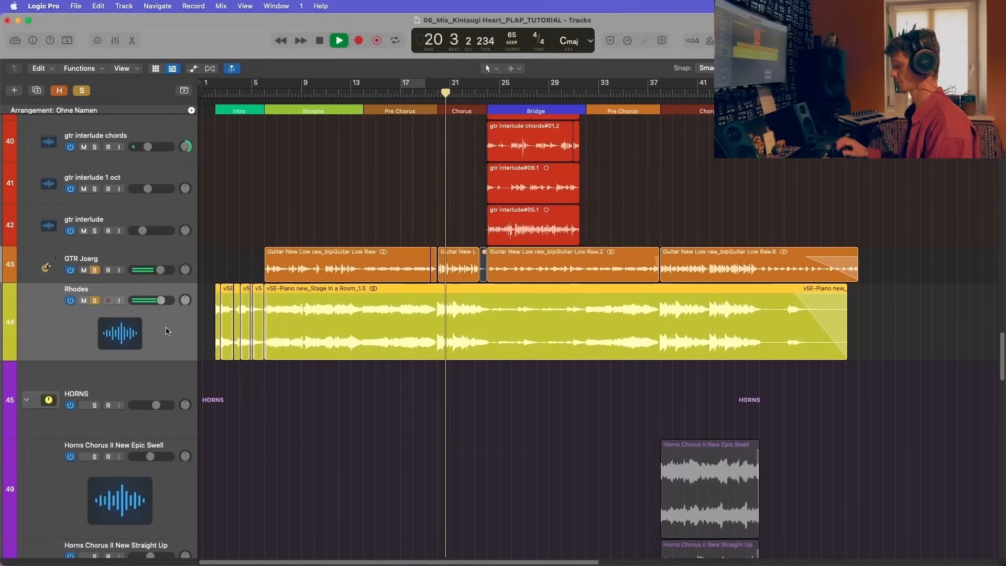
key("super+Right")
scroll(166, 377, "up", 1)
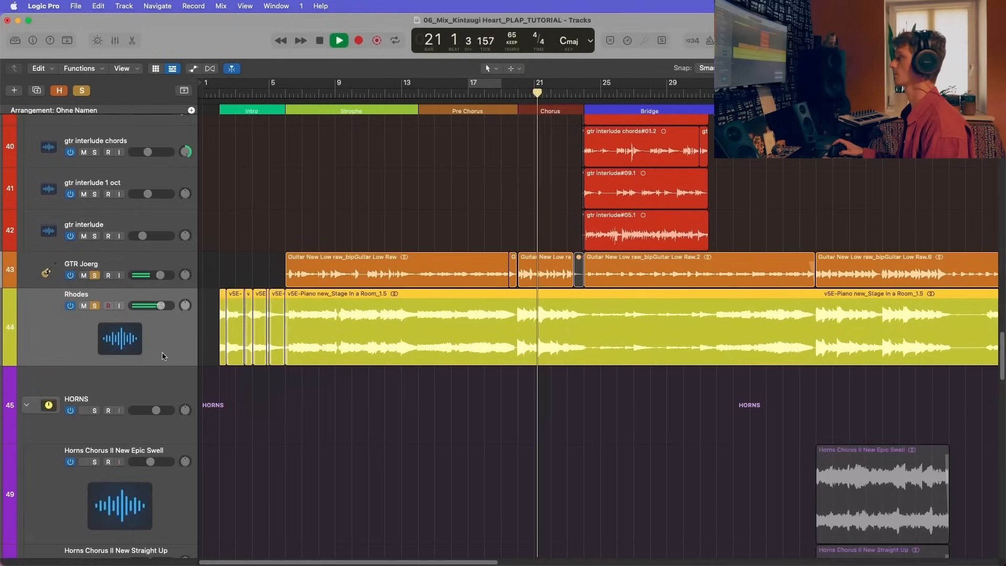
scroll(170, 352, "up", 1)
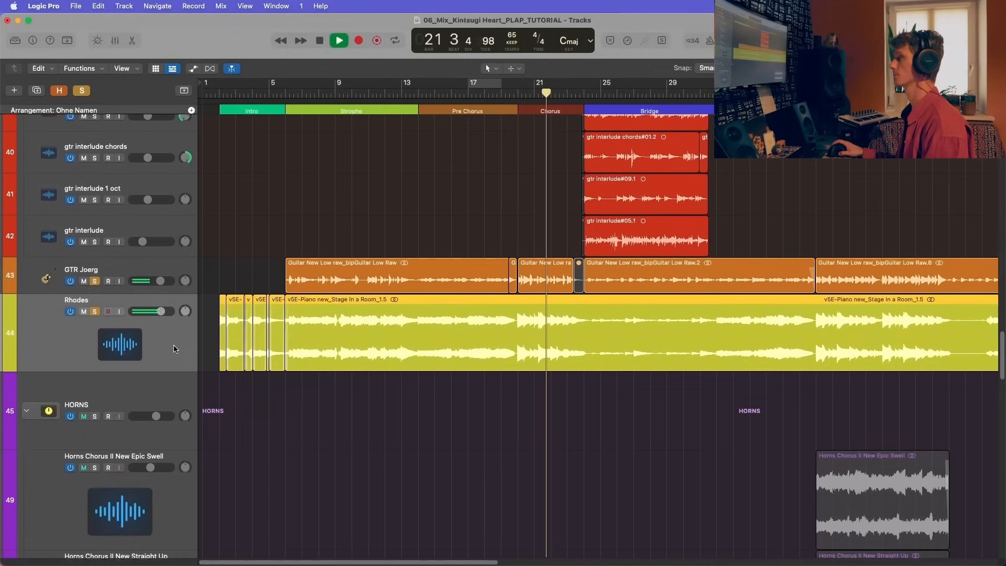
Step: Set the GTRS ADY stack's volume to -7.0 dB while listening, and stop playback early in the Bridge
scroll(174, 349, "up", 2)
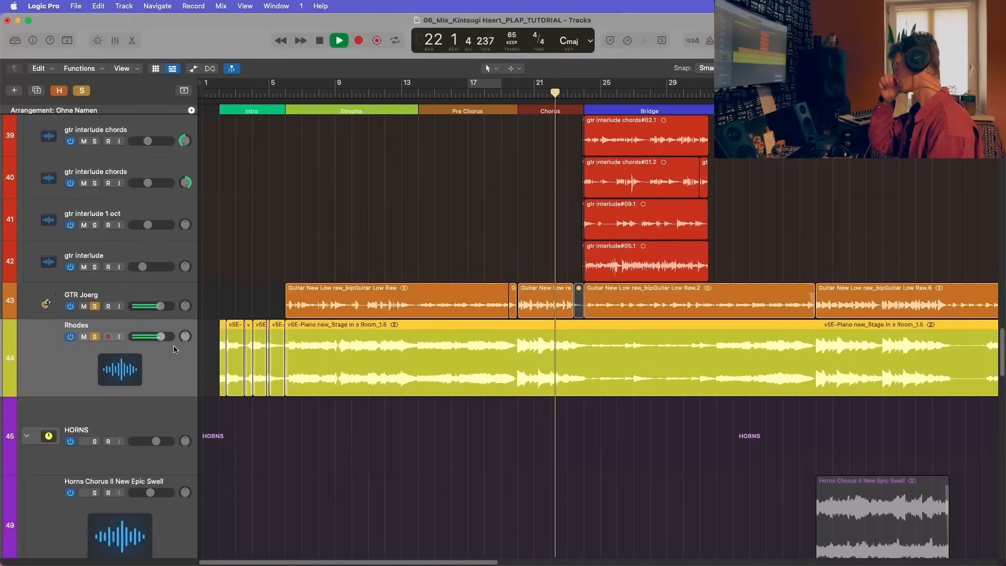
scroll(175, 351, "up", 10)
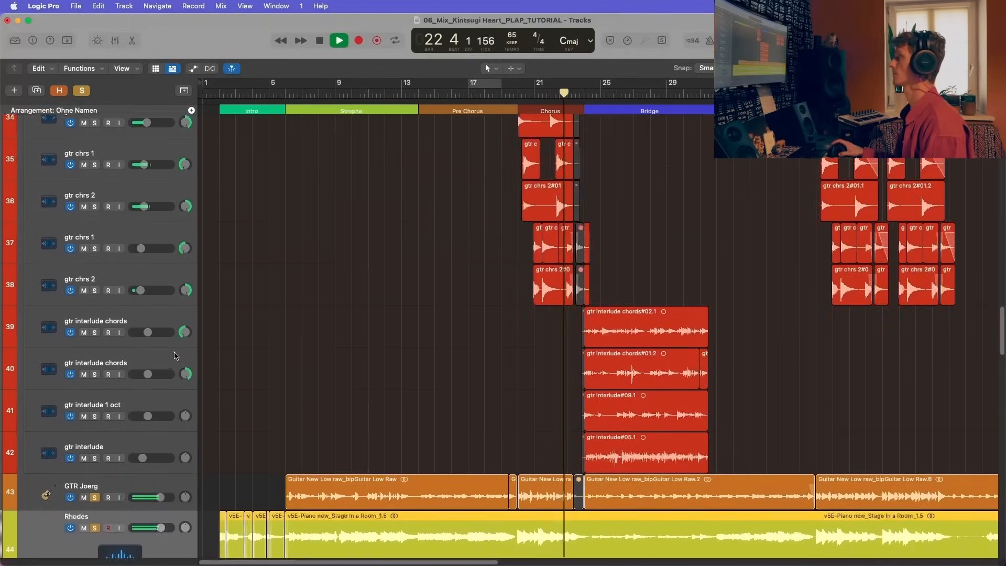
scroll(175, 356, "up", 20)
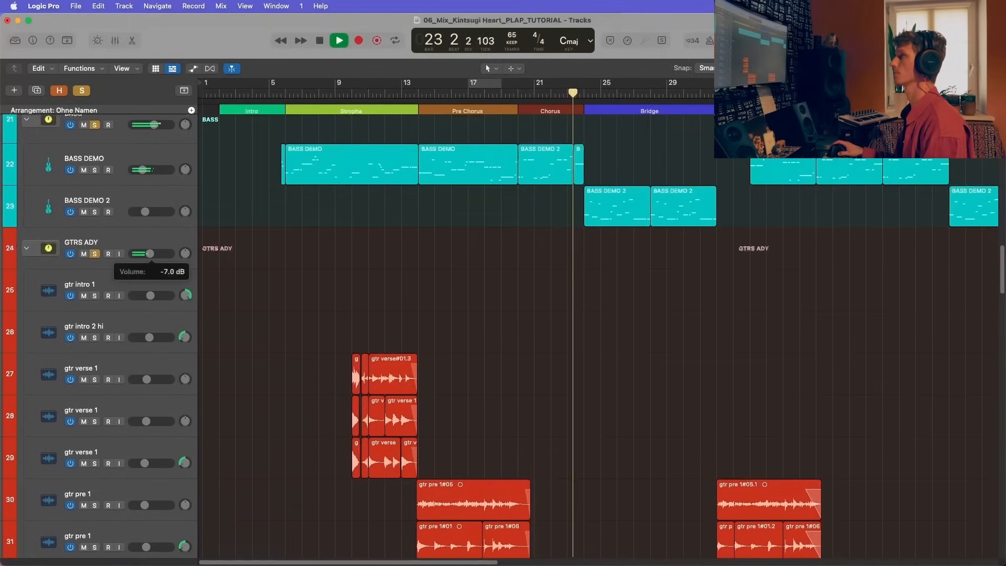
scroll(150, 247, "down", 20)
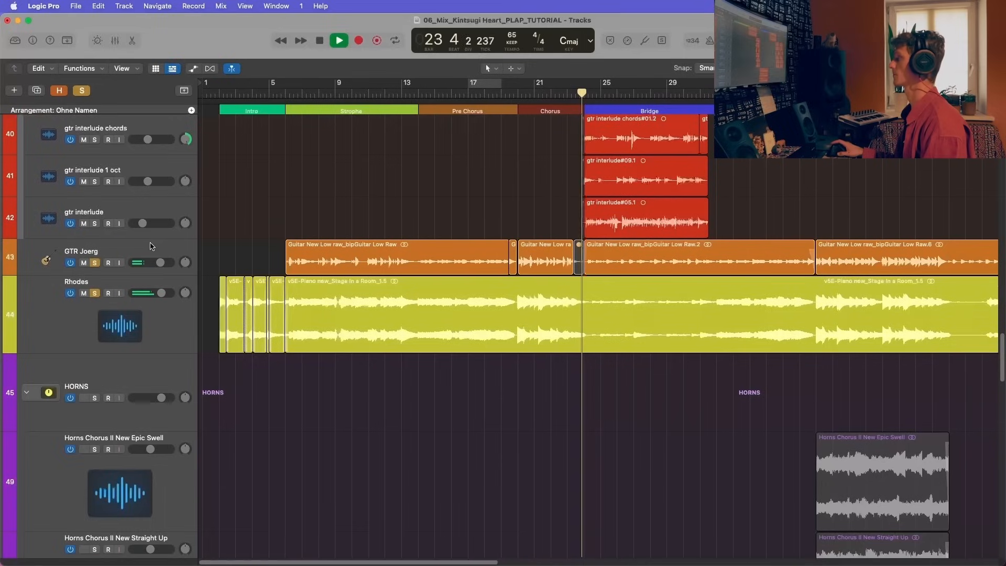
scroll(151, 247, "down", 3)
key("space")
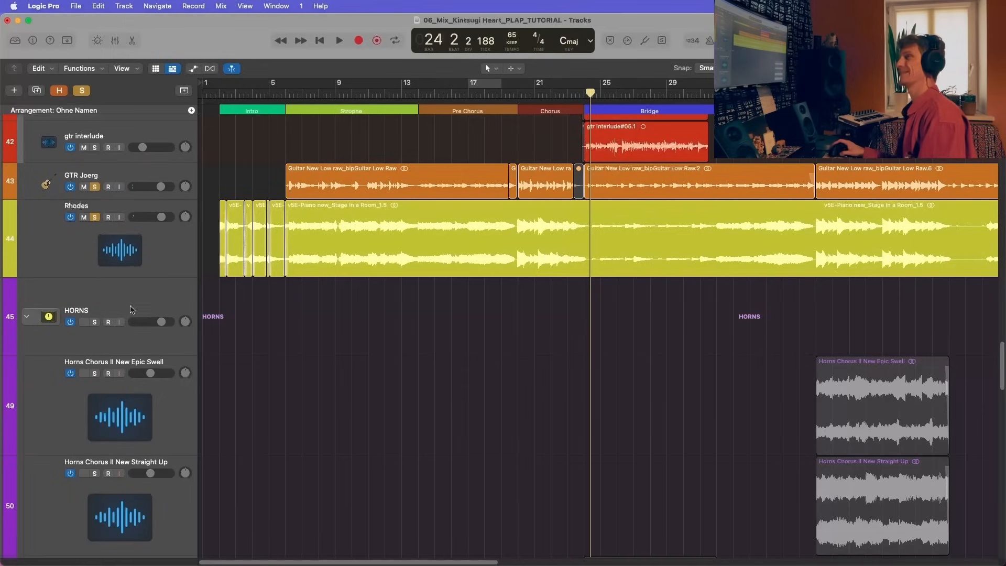
Step: Enable the Rhodes channel's Bus 32 send in the mixer and play from bar 20
left_click(191, 240)
key("x")
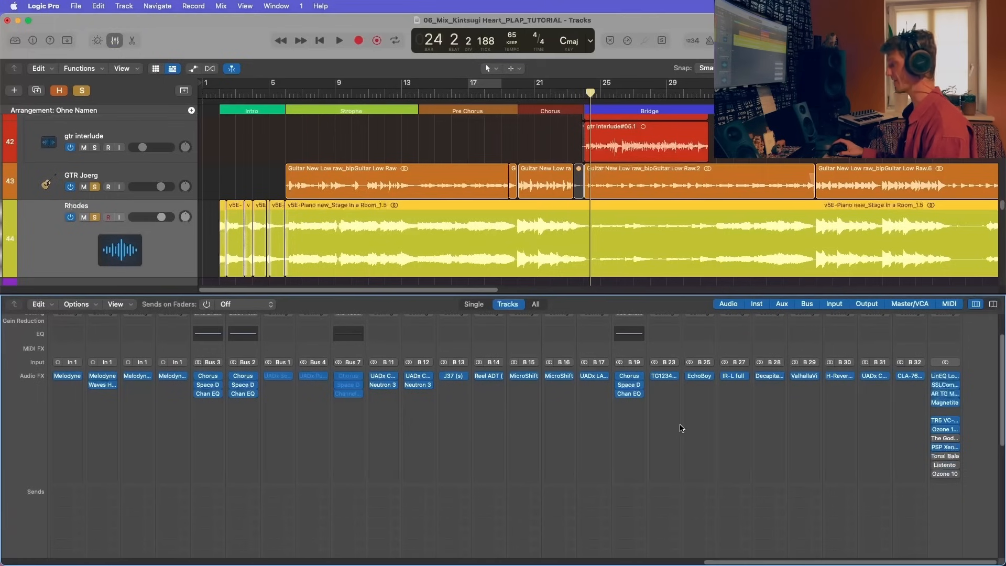
scroll(630, 435, "left", 15)
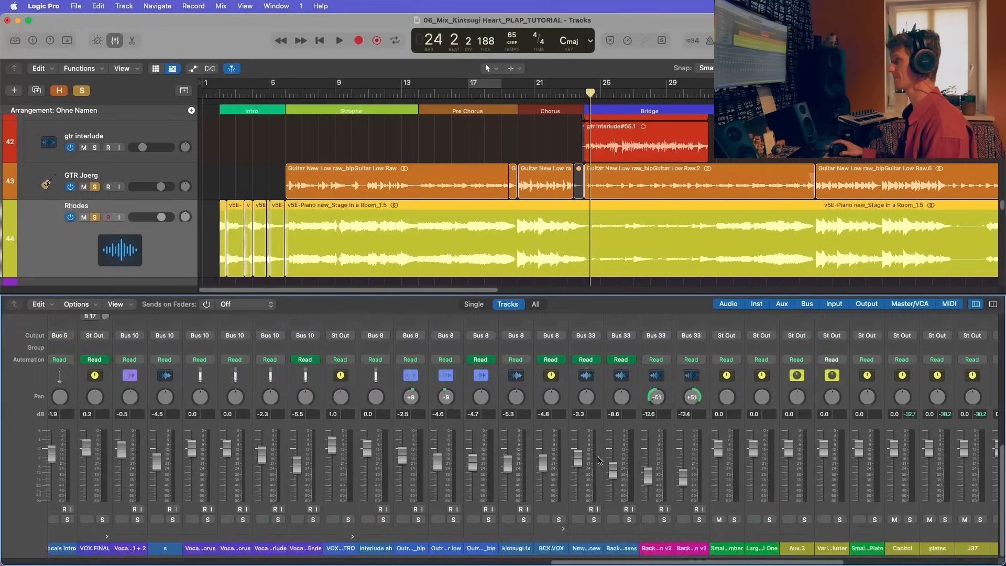
scroll(398, 440, "left", 3)
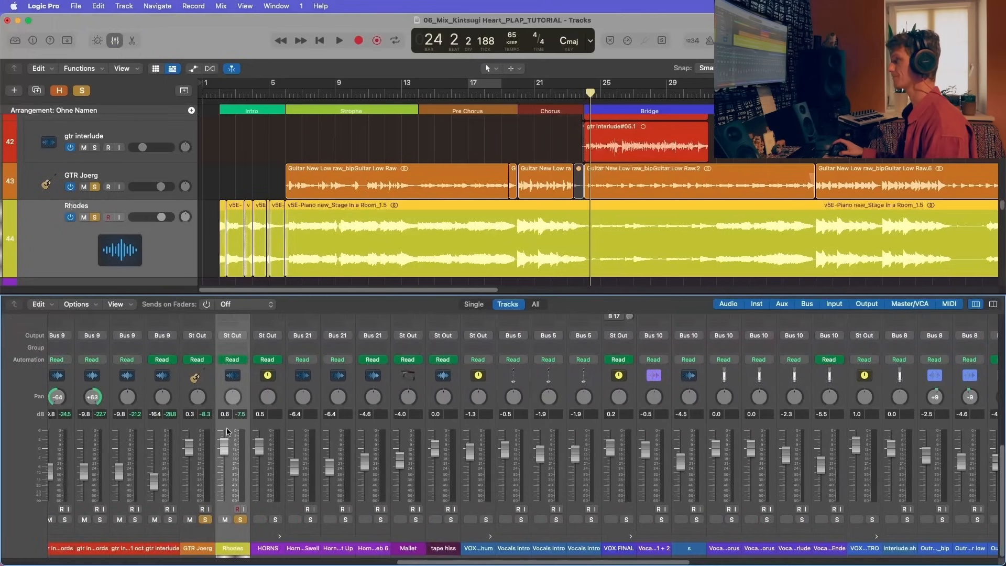
scroll(230, 425, "up", 5)
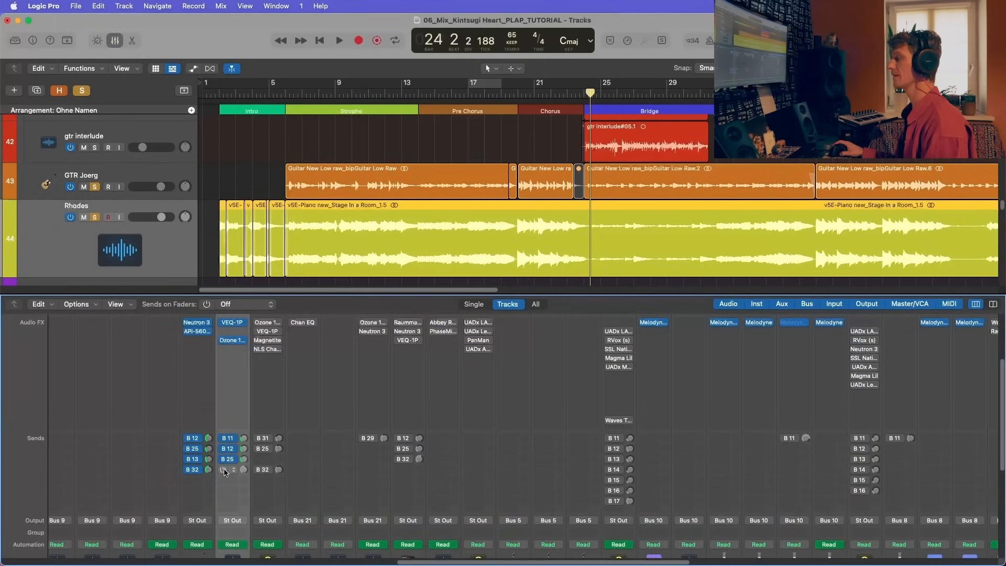
left_click(520, 94)
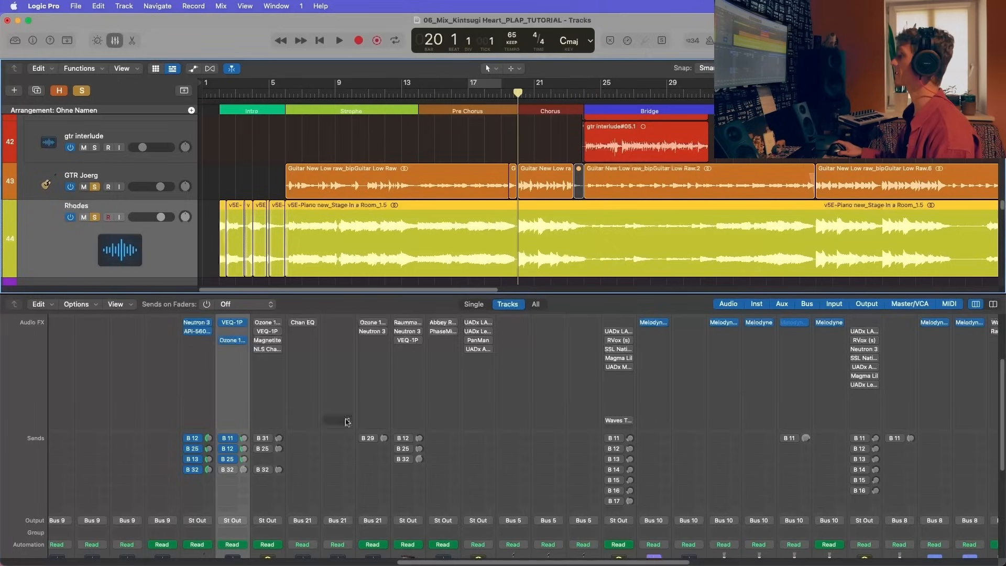
left_click(222, 471)
left_click(230, 471)
left_click(235, 444)
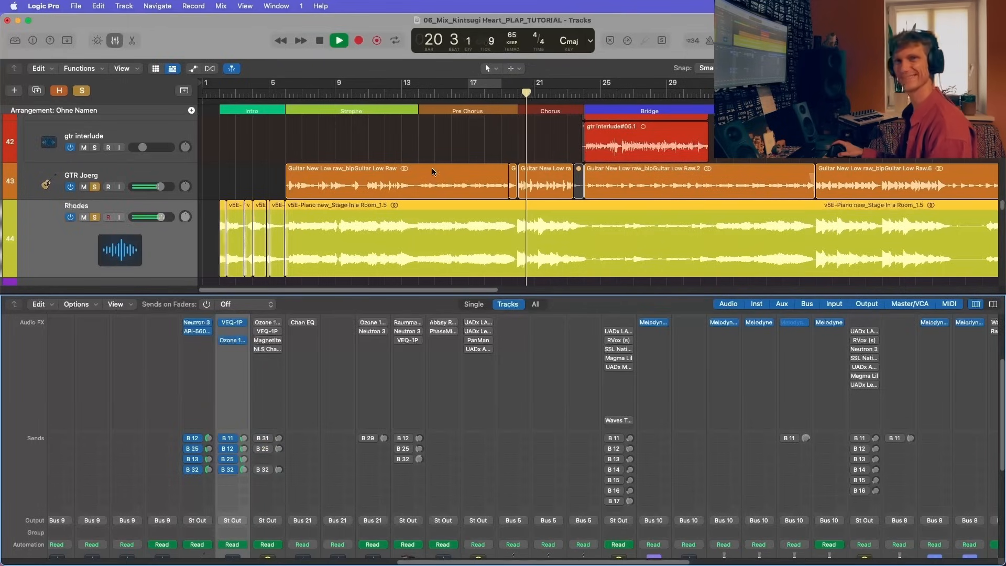
Step: Hide the mixer, listen to the Rhodes among the other soloed tracks through the first Chorus, and stop playback
key("x")
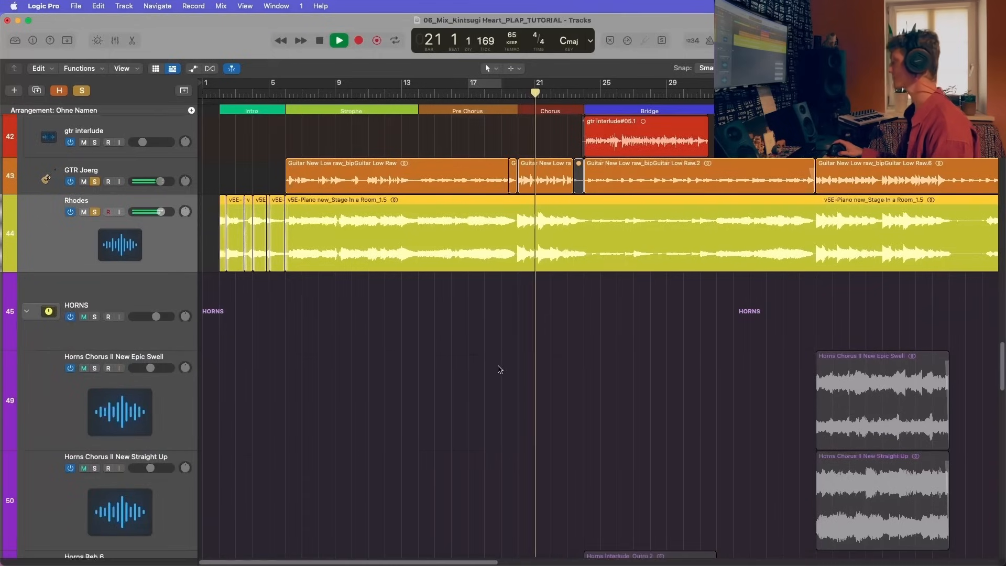
scroll(168, 269, "up", 5)
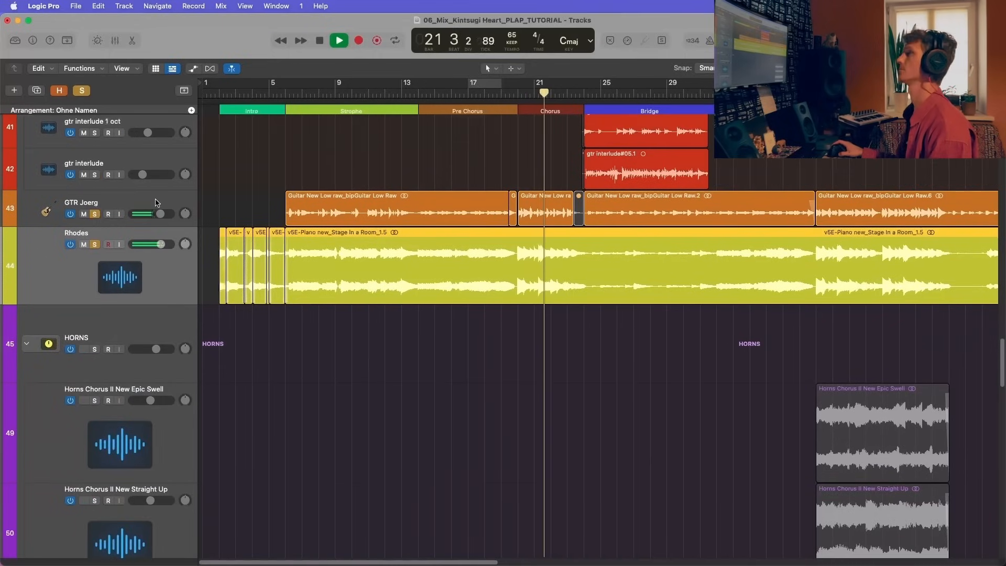
key("Up")
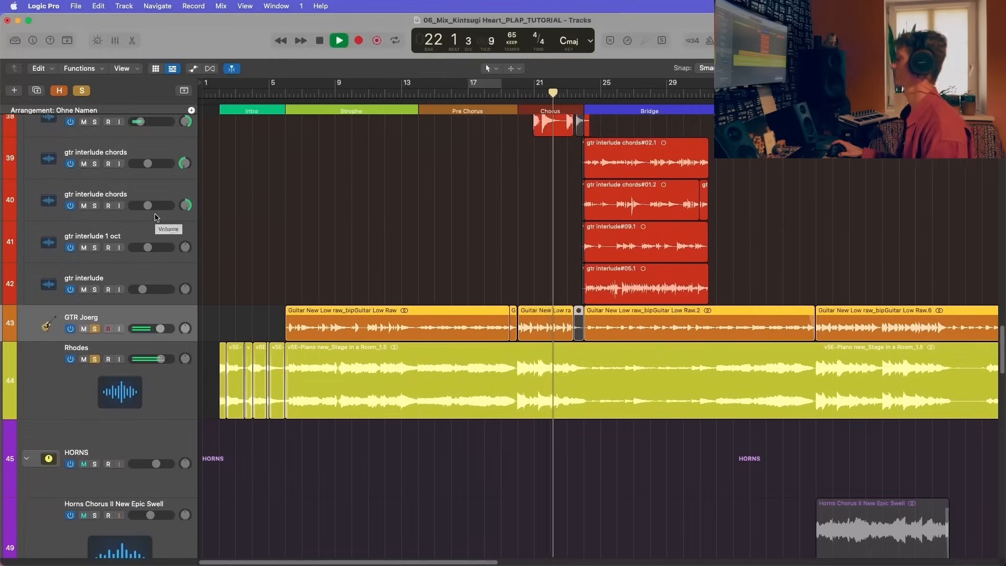
scroll(168, 228, "down", 1)
left_click(167, 364)
scroll(166, 364, "down", 2)
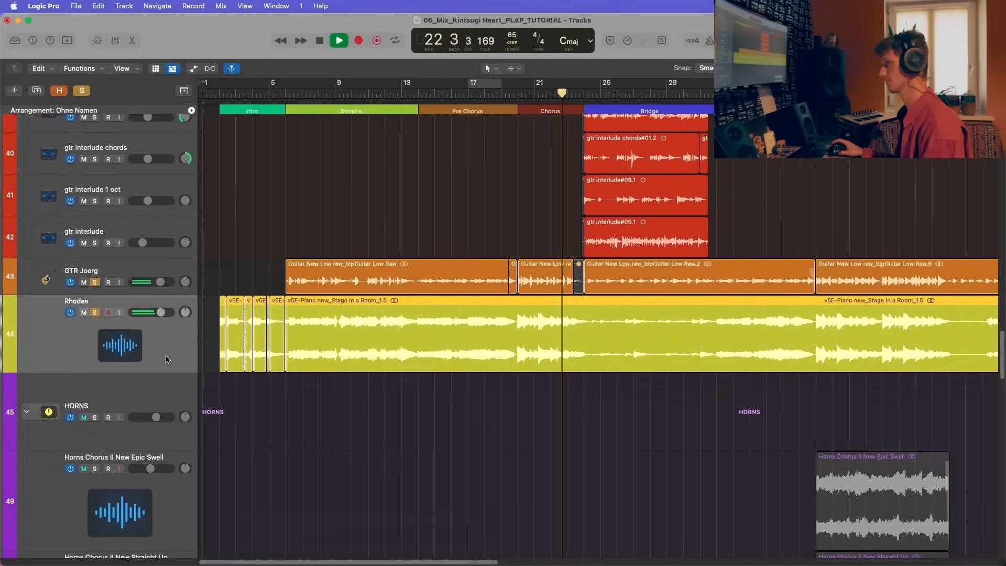
scroll(167, 362, "down", 5)
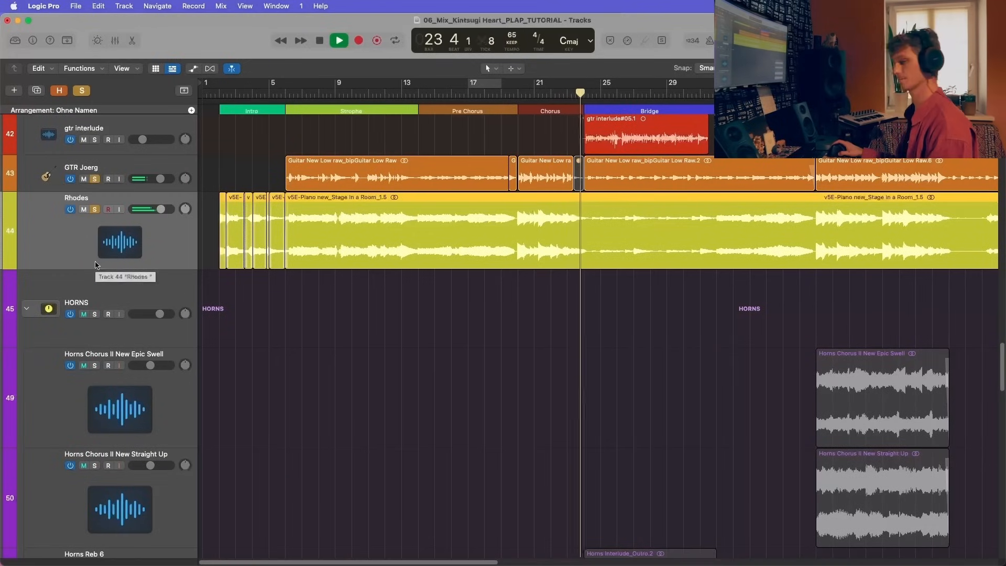
key("space")
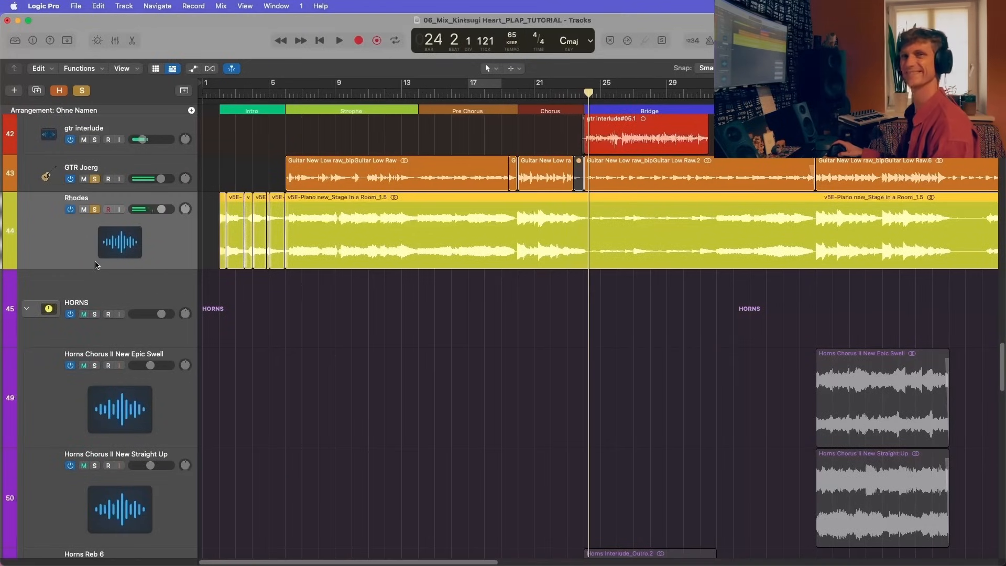
Step: Clear the solo from the previously soloed drums, bass, guitar and Rhodes tracks
left_click(110, 287)
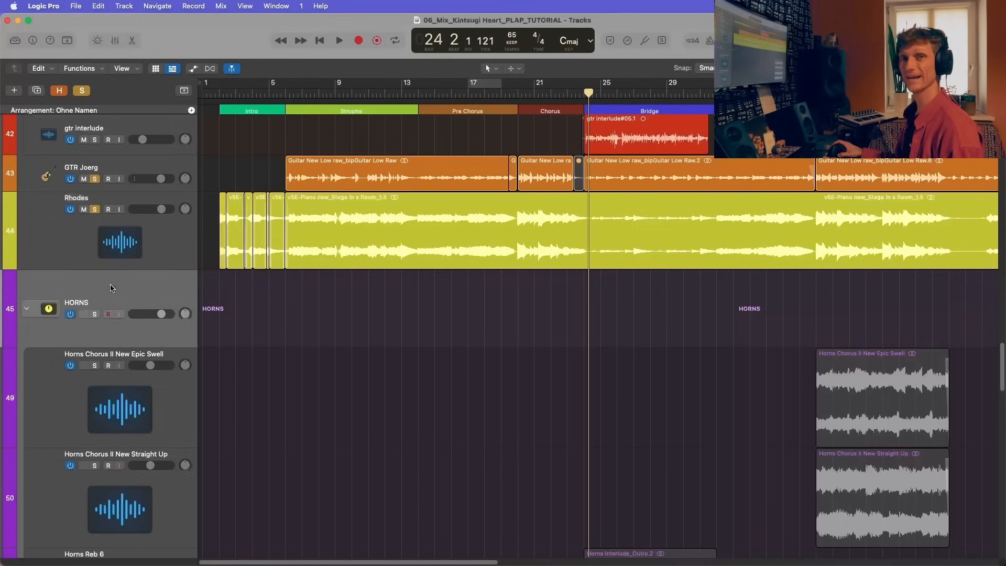
scroll(124, 287, "down", 3)
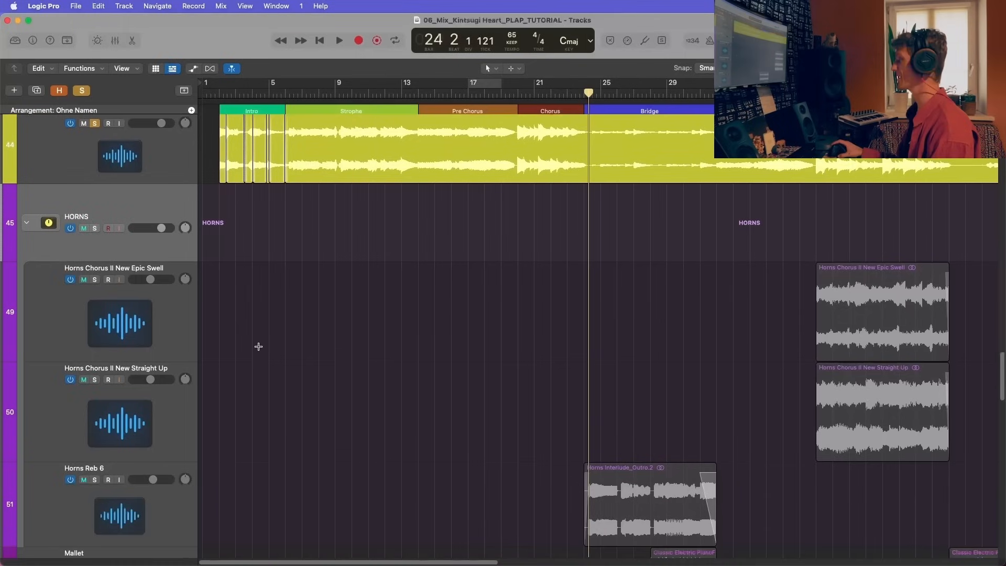
key("super+Left")
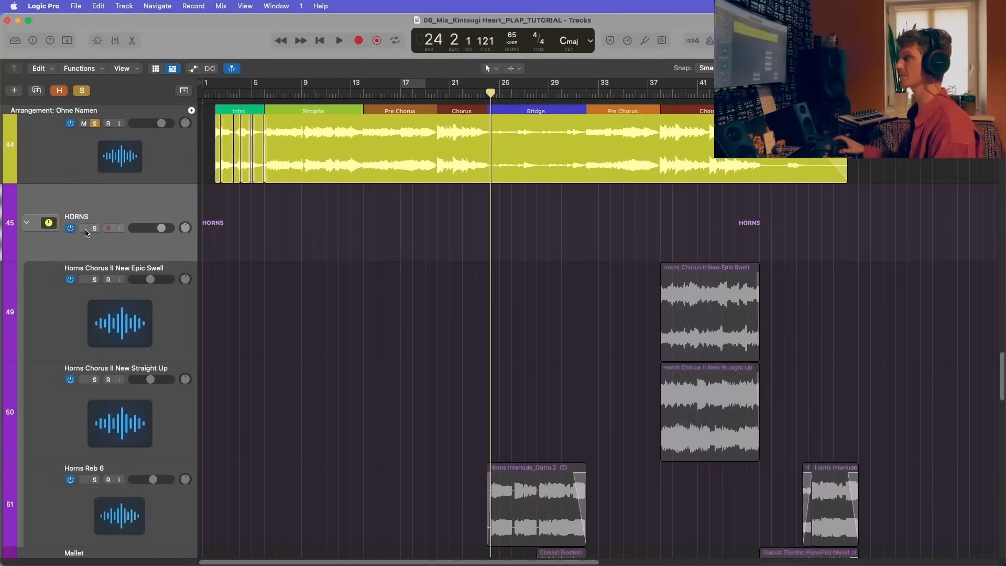
scroll(99, 210, "up", 1)
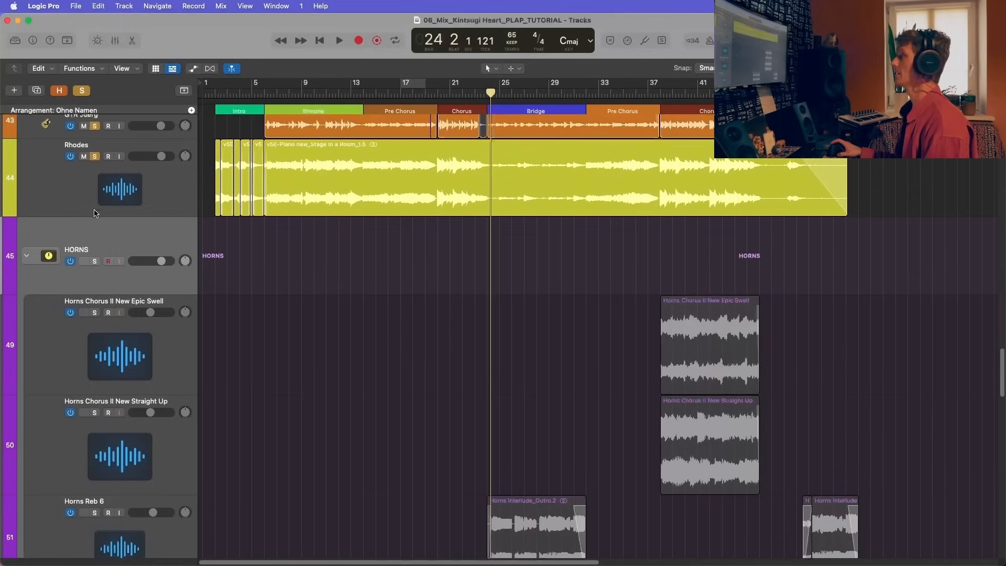
scroll(117, 234, "up", 20)
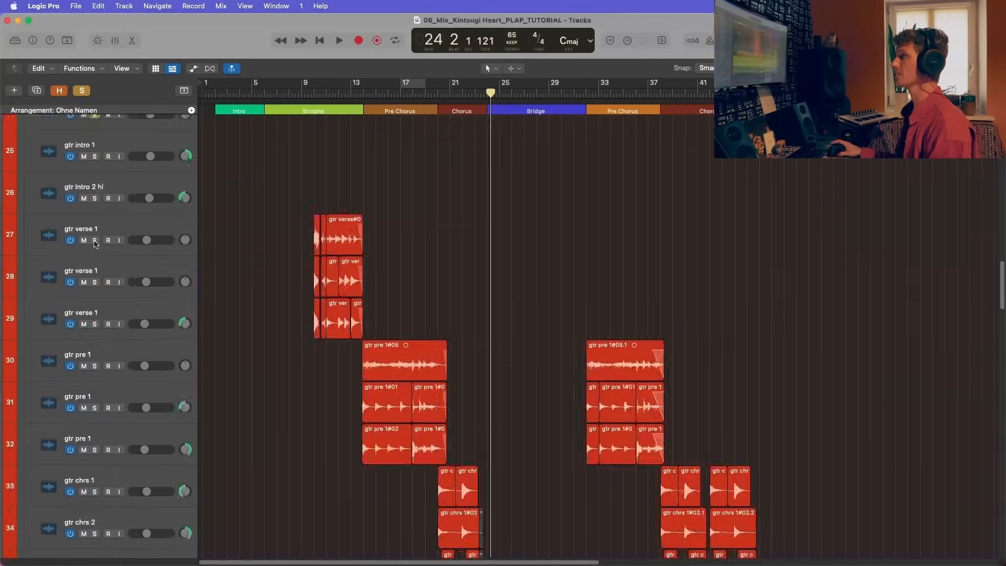
scroll(123, 213, "up", 8)
scroll(100, 173, "down", 20)
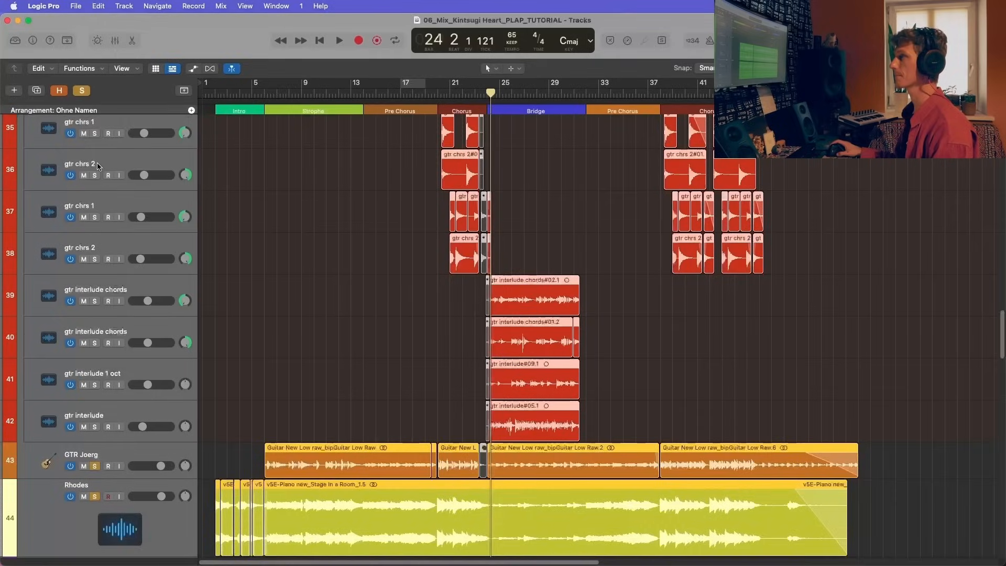
scroll(105, 163, "up", 10)
left_click(94, 311)
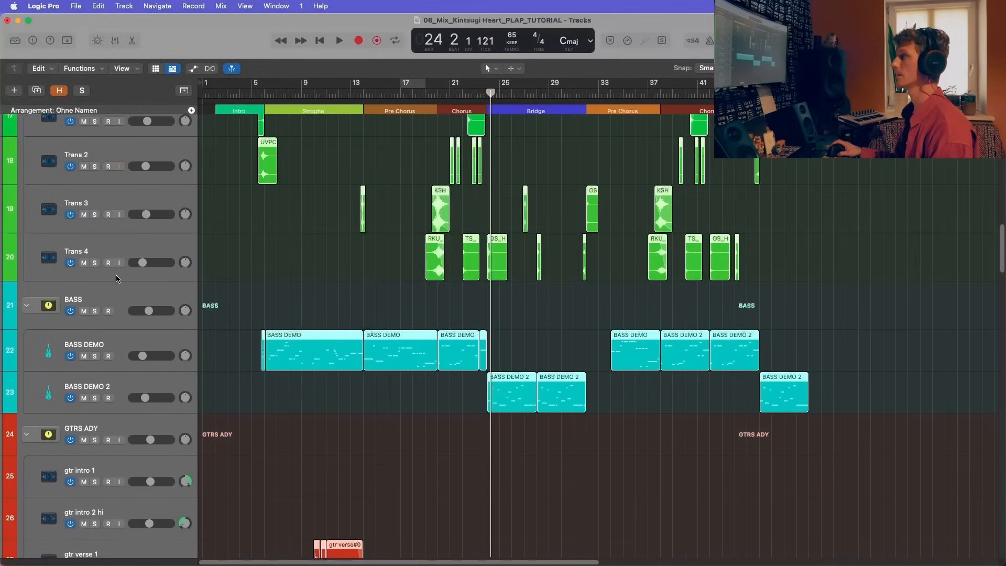
scroll(105, 293, "down", 20)
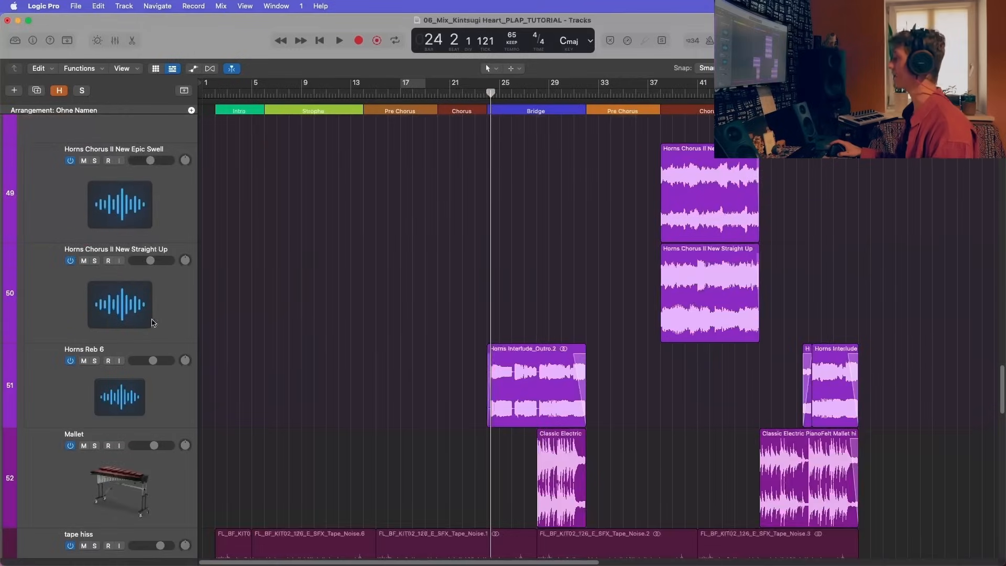
Step: Solo the HORNS stack and select the Horns Reb 6 track within it
left_click(111, 281)
scroll(105, 262, "up", 3)
left_click(95, 237)
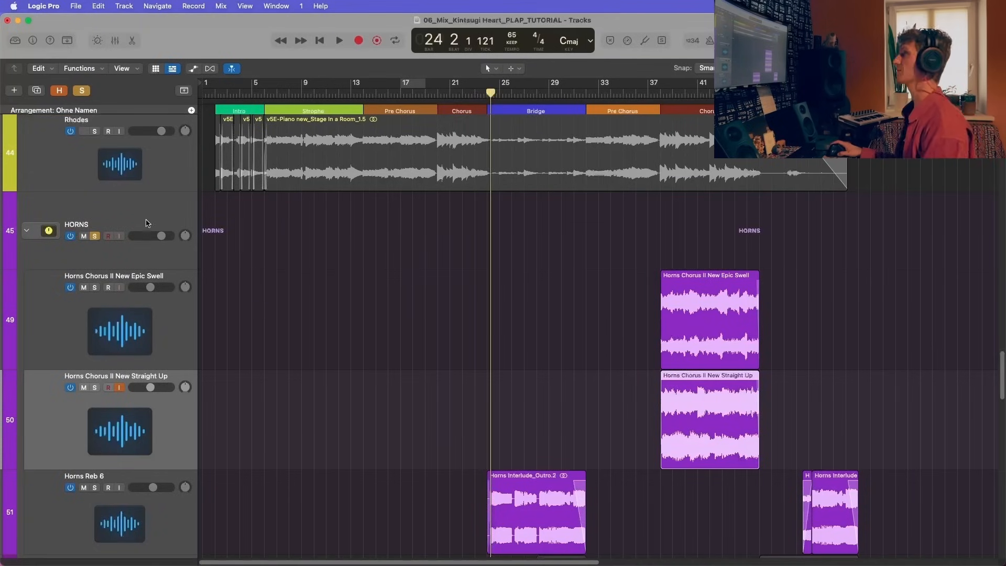
scroll(149, 229, "down", 3)
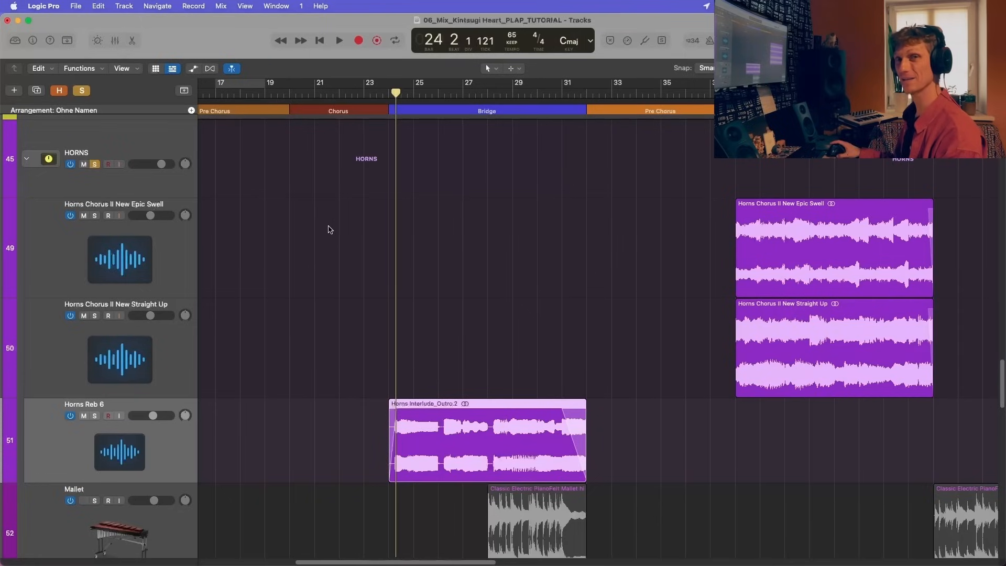
Step: Play the soloed horns from bar 23 and show the mixer with the Horns Reb 6 channel's plug-ins and sends
left_click(369, 93)
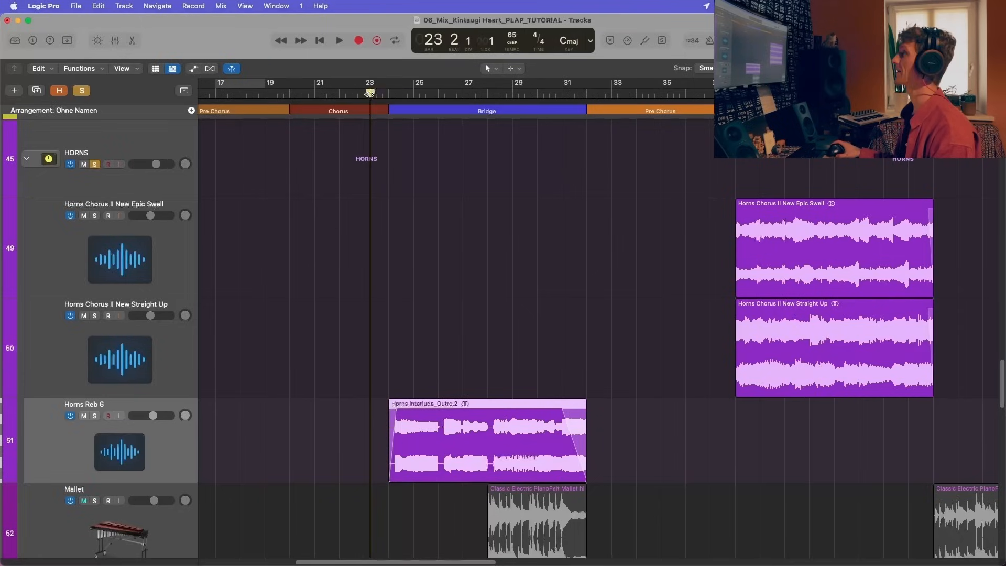
key("space")
scroll(155, 319, "down", 3)
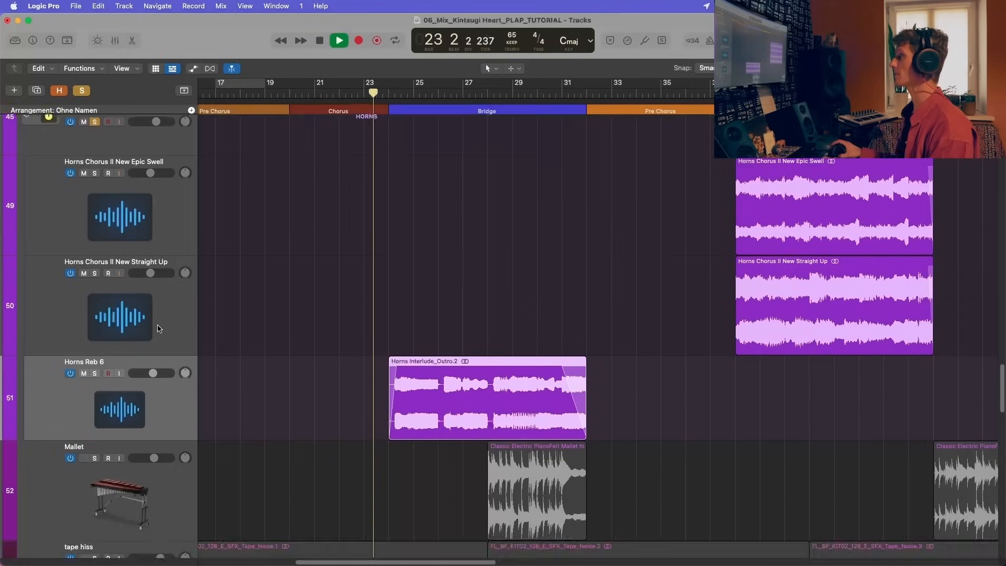
scroll(157, 340, "down", 3)
key("x")
scroll(236, 429, "down", 5)
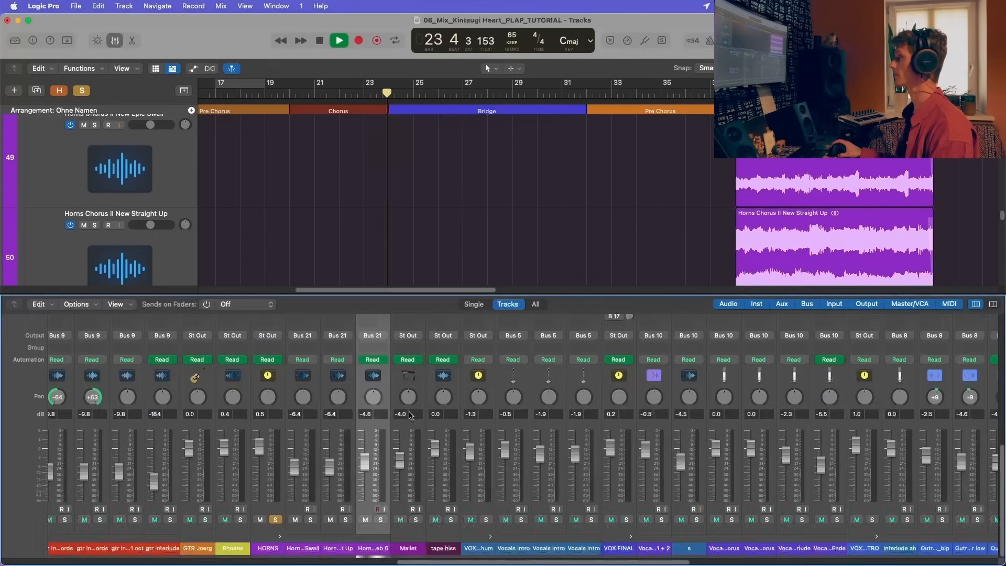
scroll(278, 504, "up", 4)
scroll(278, 504, "up", 3)
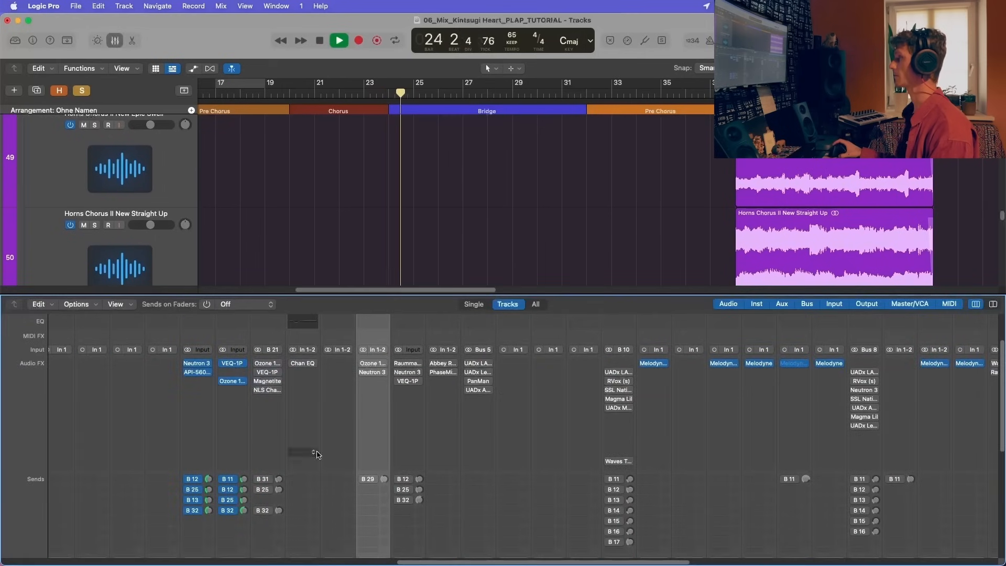
scroll(187, 215, "down", 2)
scroll(187, 216, "down", 3)
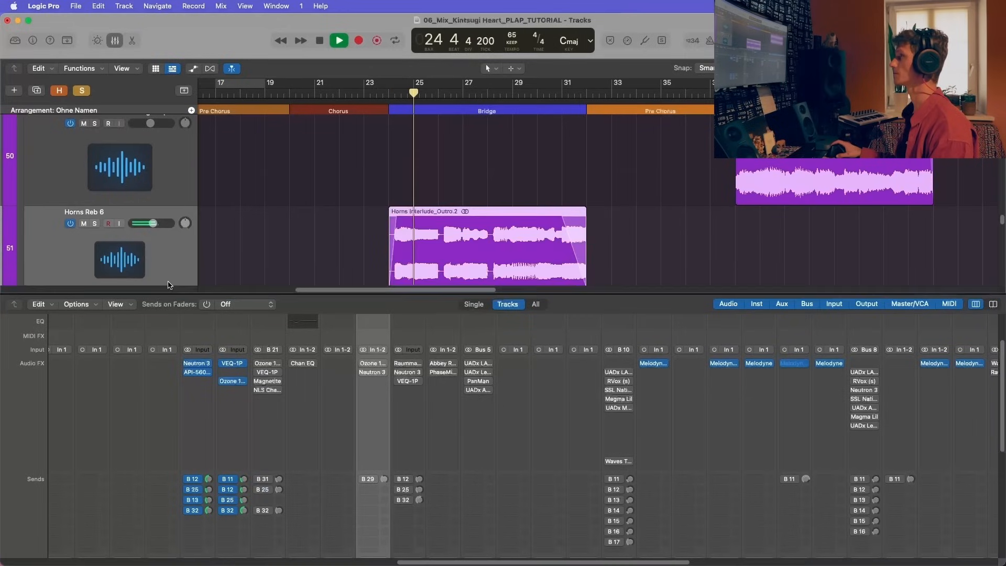
Step: Enable the Ozone 10 Equalizer on Horns Reb 6, stop playback, inspect its low-frequency bands, and close the plug-in
left_click(373, 366)
left_click_drag(551, 170, 743, 186)
key("space")
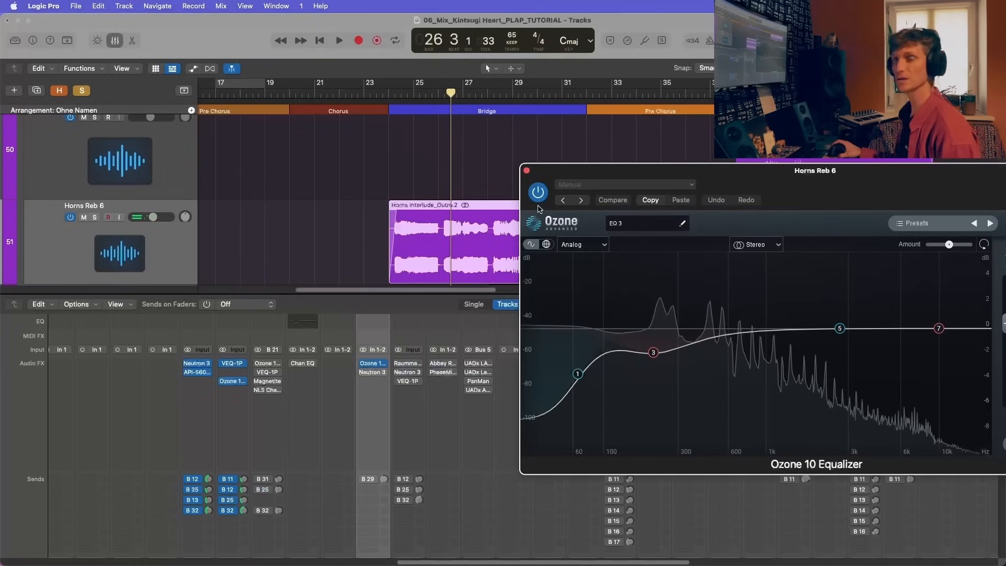
left_click_drag(660, 173, 485, 279)
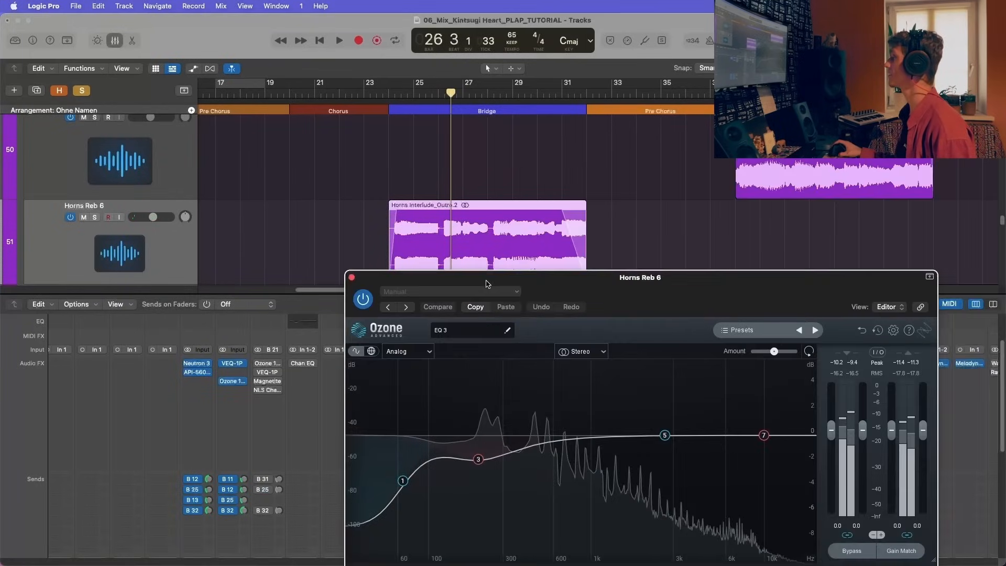
left_click_drag(644, 274, 734, 134)
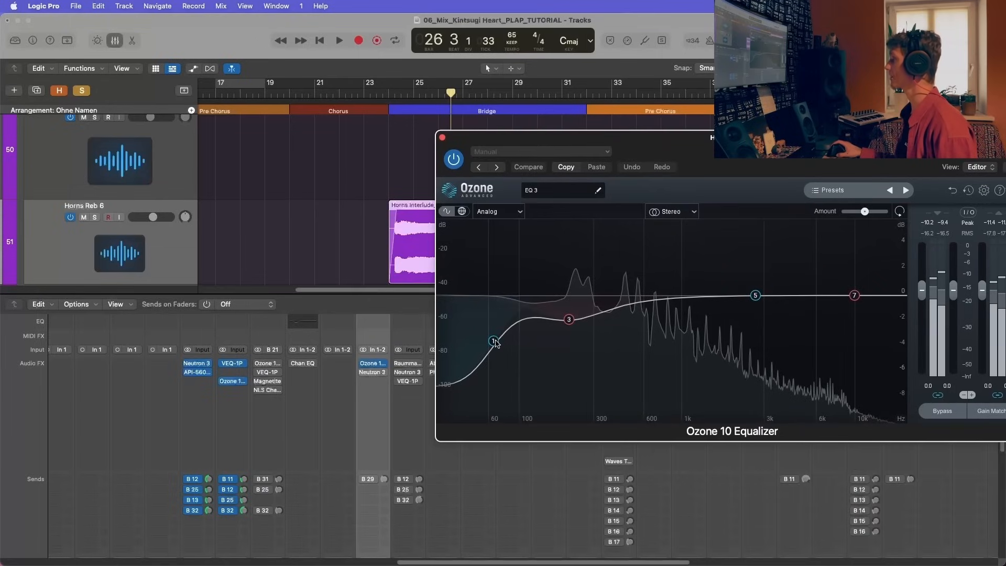
left_click(570, 320)
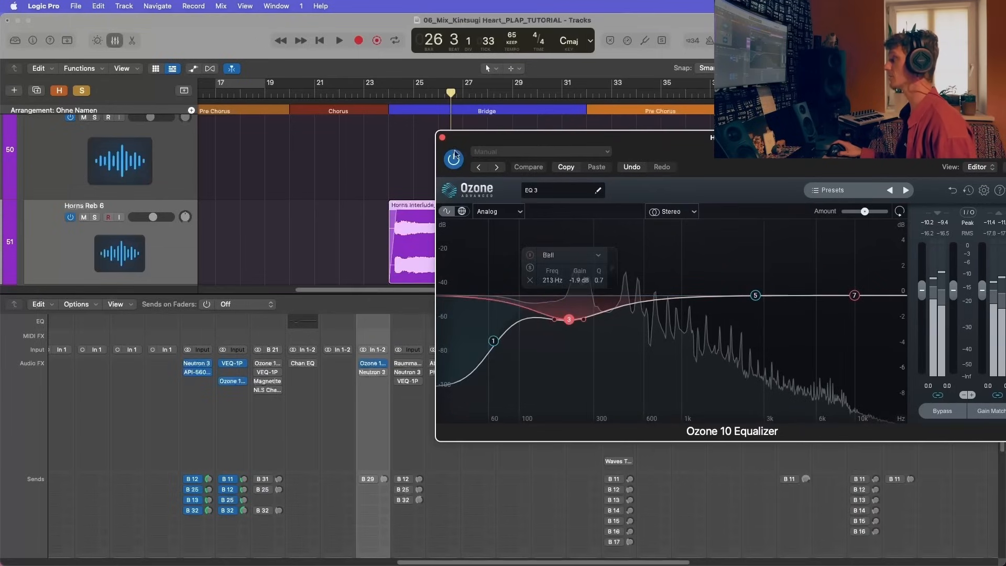
left_click(442, 137)
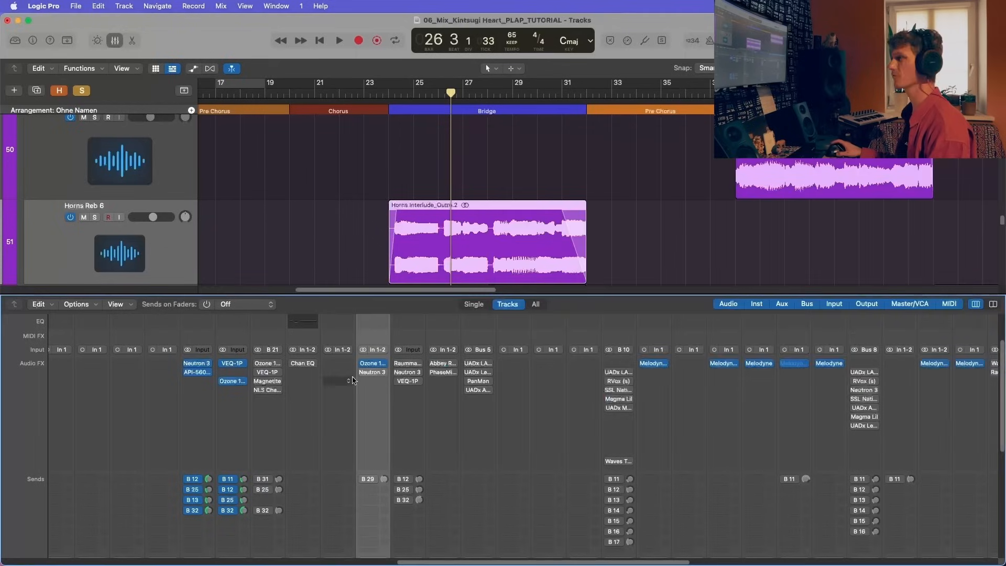
Step: Enable the Neutron 3 Equalizer on Horns Reb 6, compare it bypassed and active during Bridge playback, and close it
left_click(373, 372)
left_click_drag(503, 173, 694, 180)
key("space")
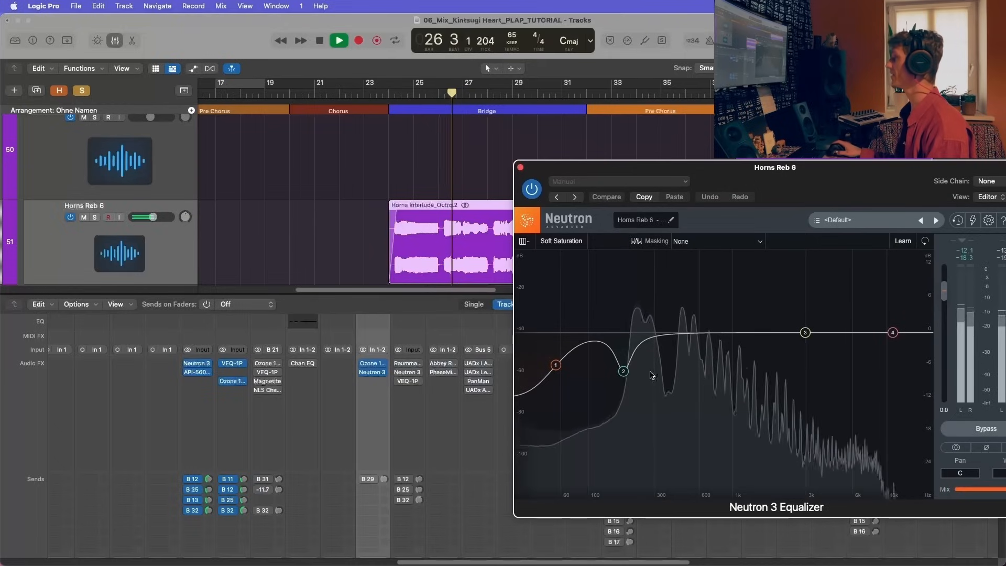
left_click(533, 189)
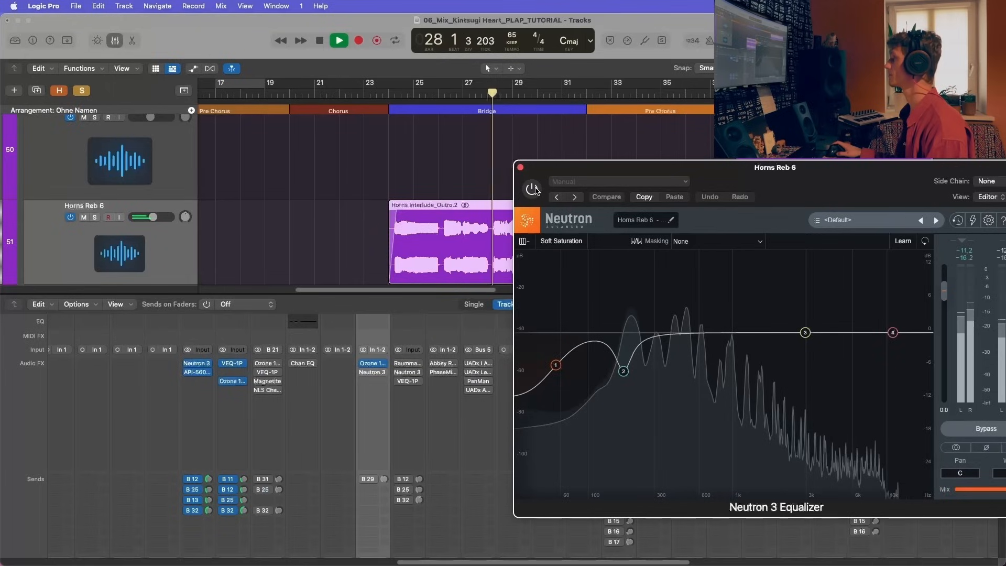
left_click(532, 189)
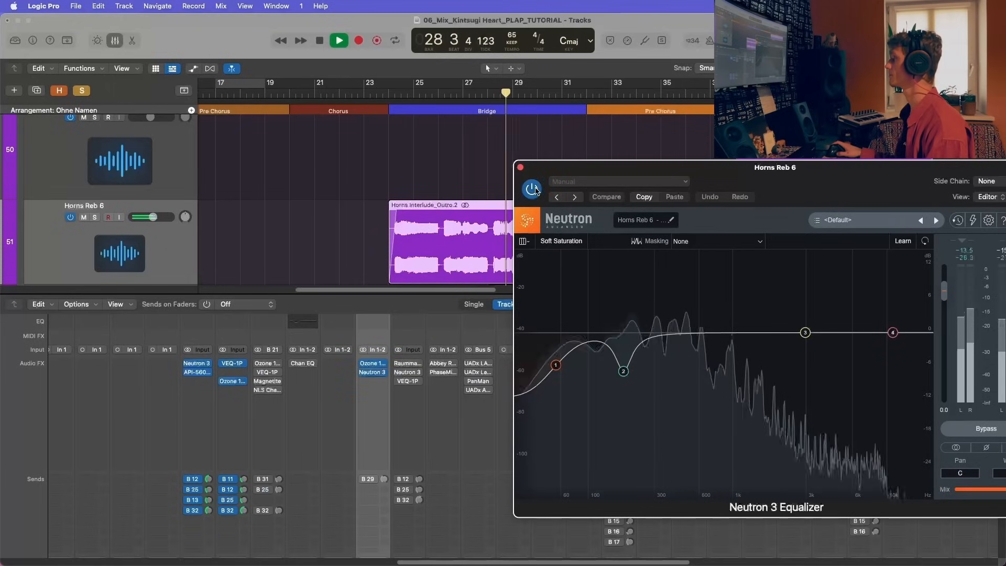
left_click(520, 168)
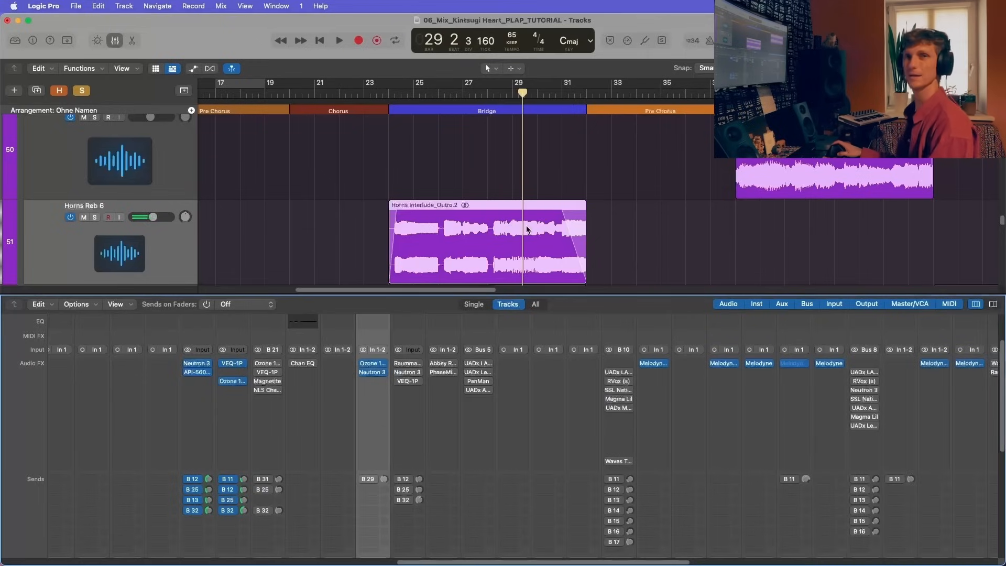
Step: Reopen the Neutron 3 Equalizer on Horns Reb 6, examine bands 1 and 2, and close it again
left_click(372, 374)
mouse_move(556, 365)
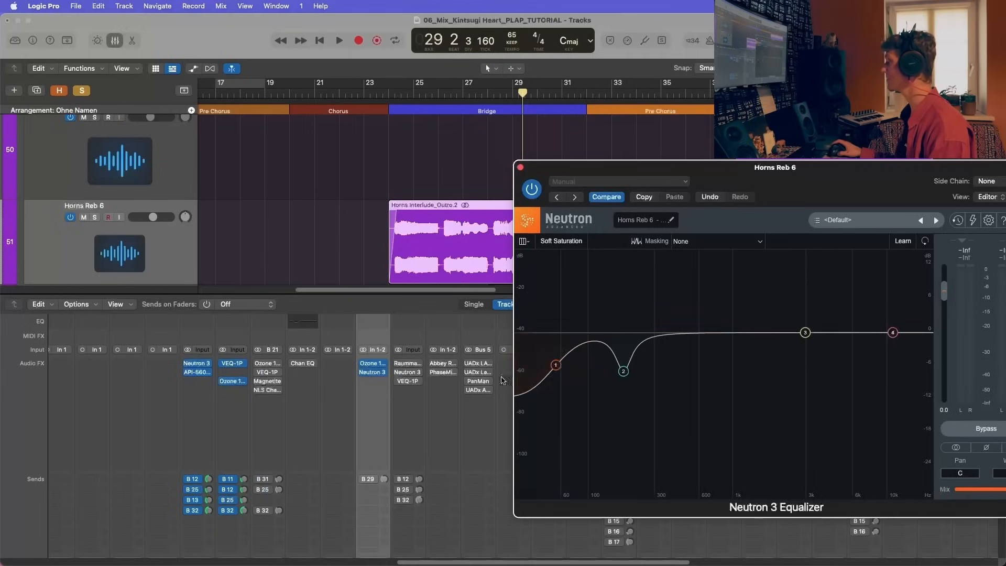
mouse_move(623, 370)
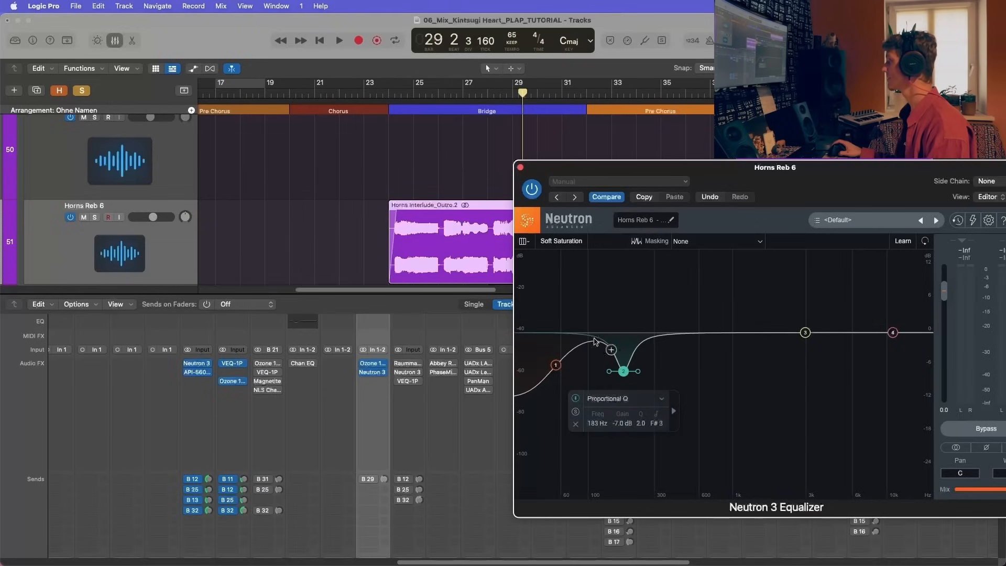
left_click(520, 167)
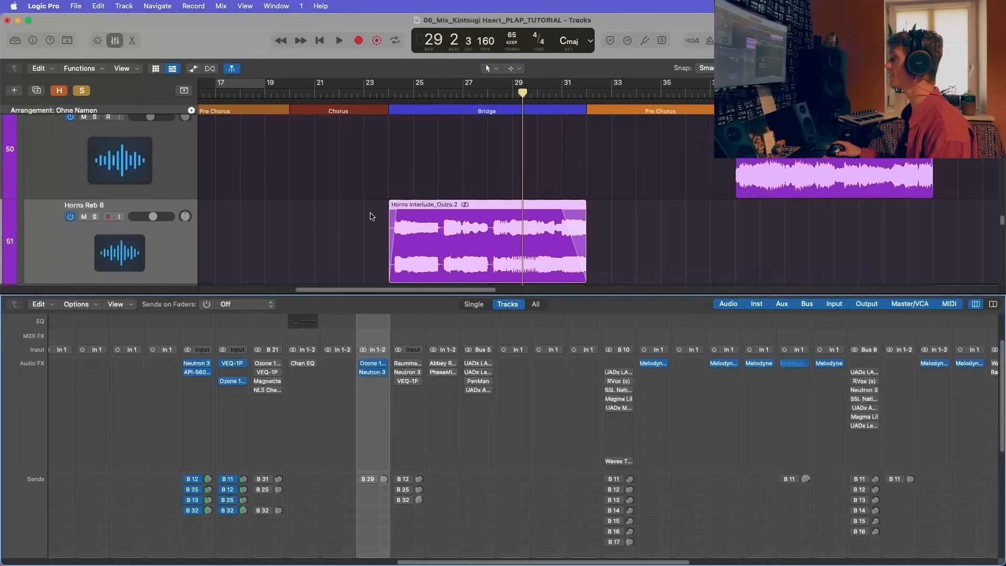
Step: Check the destination of the Bus 29 send on the Horns Reb 6 channel
scroll(498, 236, "down", 2)
scroll(498, 237, "up", 2)
scroll(497, 236, "up", 2)
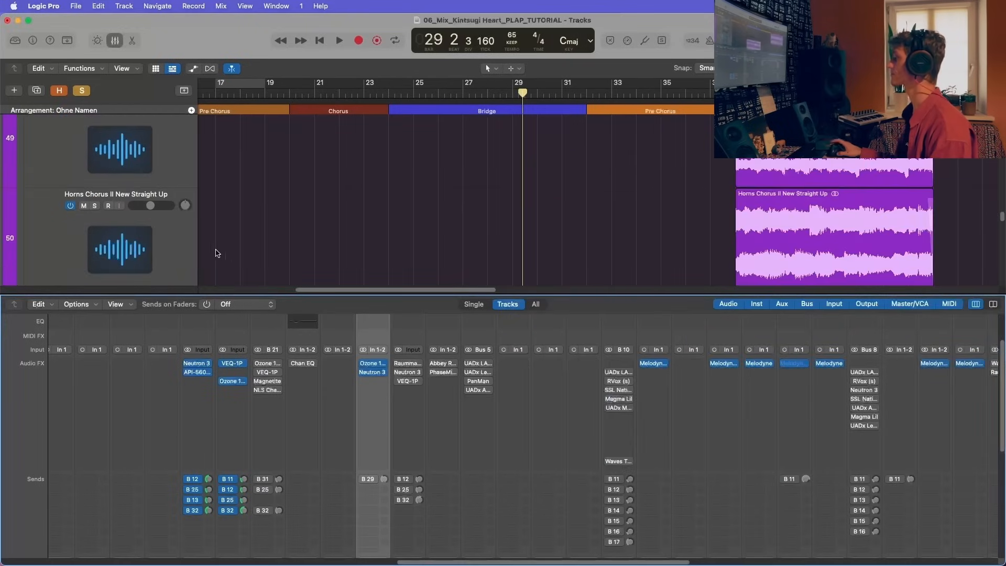
scroll(388, 423, "down", 1)
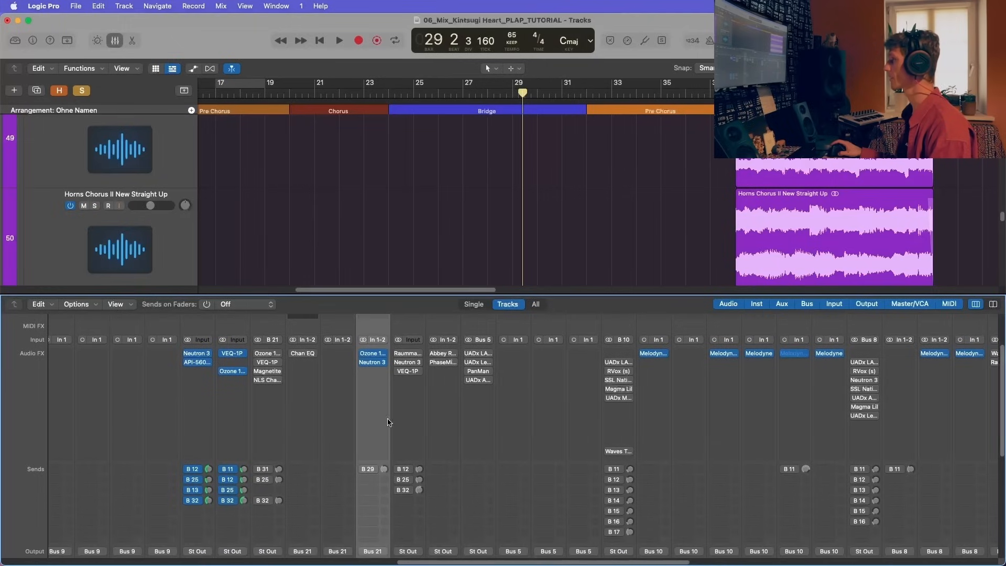
left_click(370, 471)
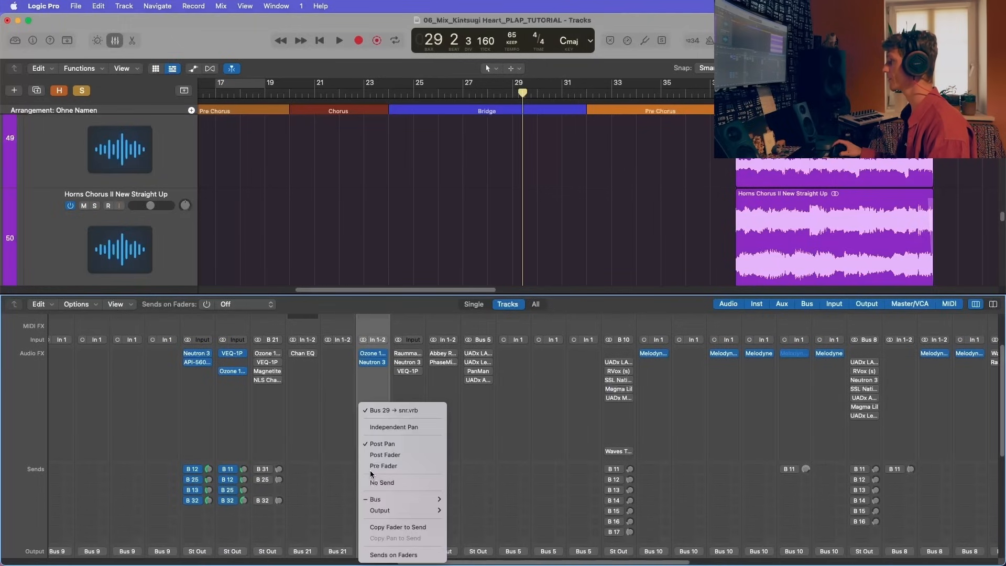
left_click(521, 235)
Step: Play from the start of the Bridge at bar 24 and enable the Bus 29 send on Horns Reb 6
scroll(520, 235, "down", 5)
scroll(520, 238, "down", 4)
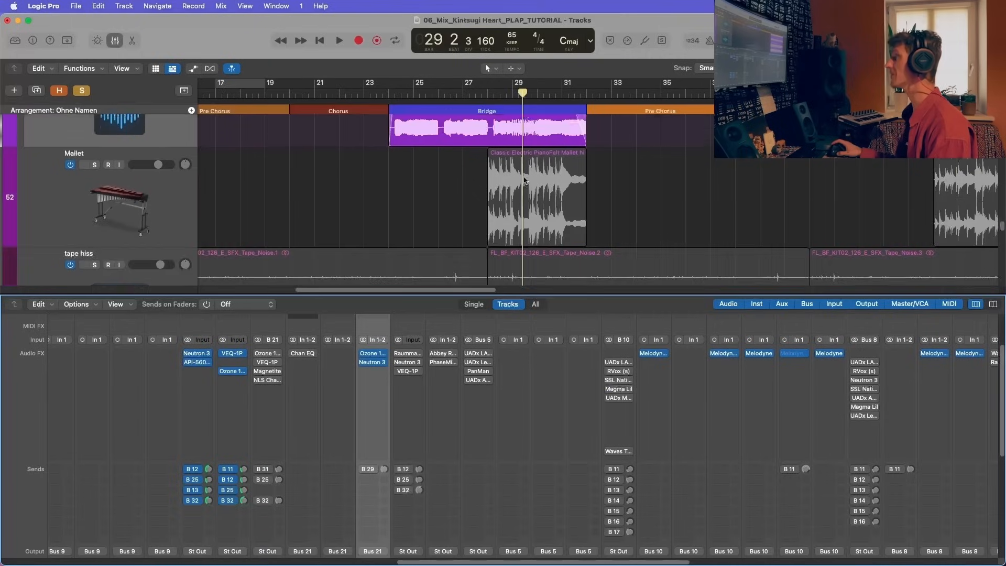
scroll(521, 238, "up", 3)
left_click(390, 91)
key("space")
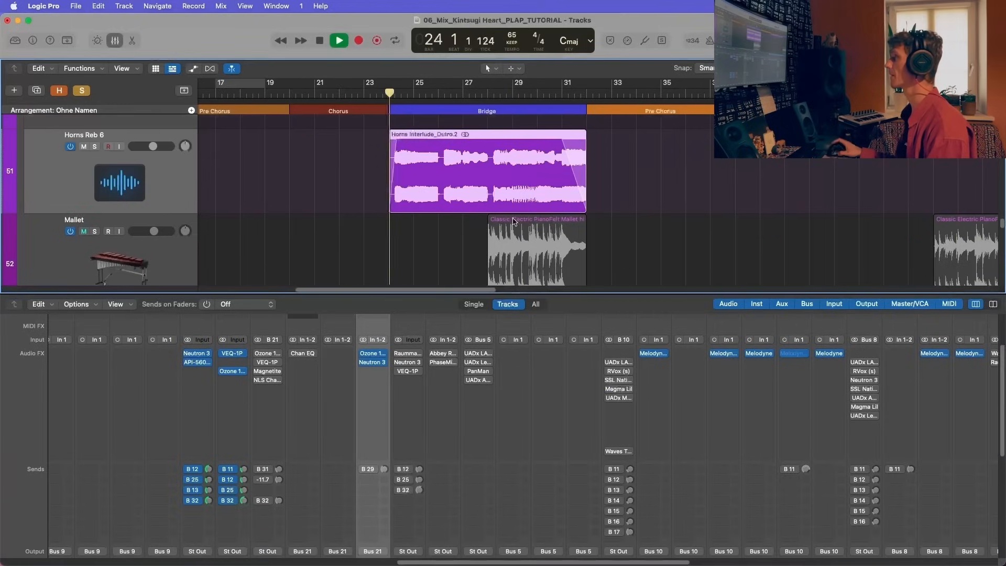
left_click(366, 470)
mouse_move(385, 471)
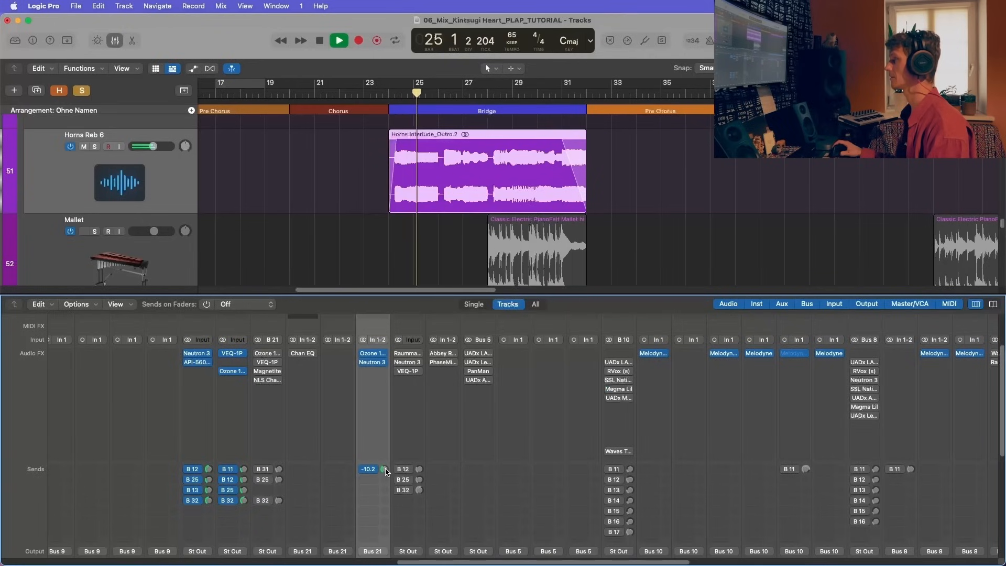
Step: Locate the snr.vrb aux fed by Bus 29, stop playback, examine its ValhallaVintageVerb settings, and close the plug-in
scroll(478, 432, "down", 5)
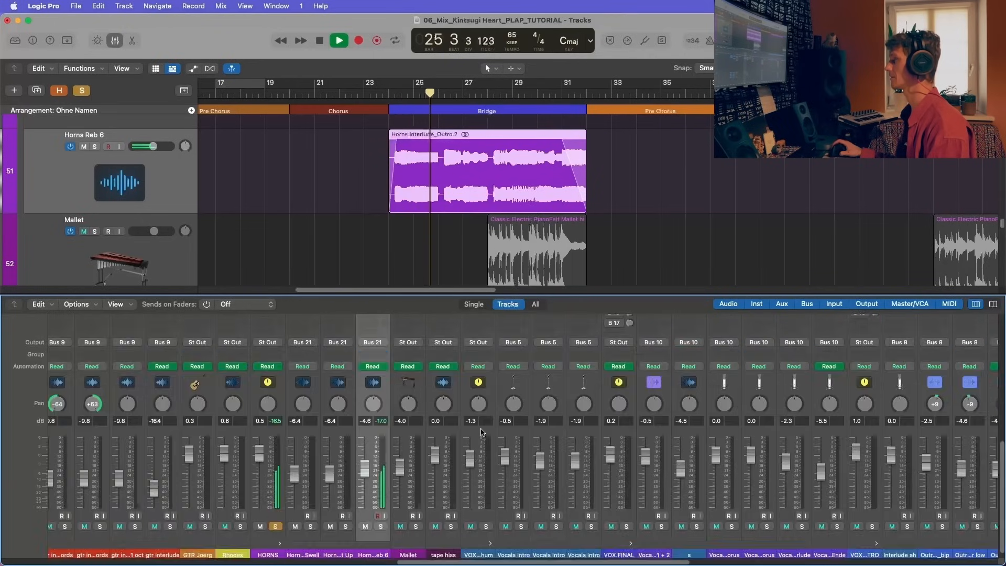
scroll(478, 431, "right", 8)
scroll(478, 432, "right", 10)
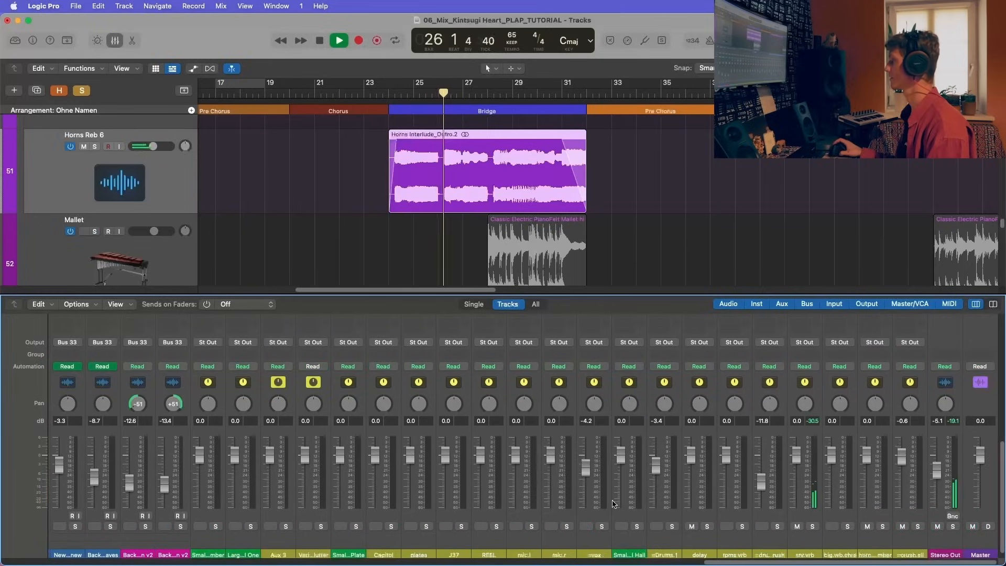
scroll(595, 499, "right", 3)
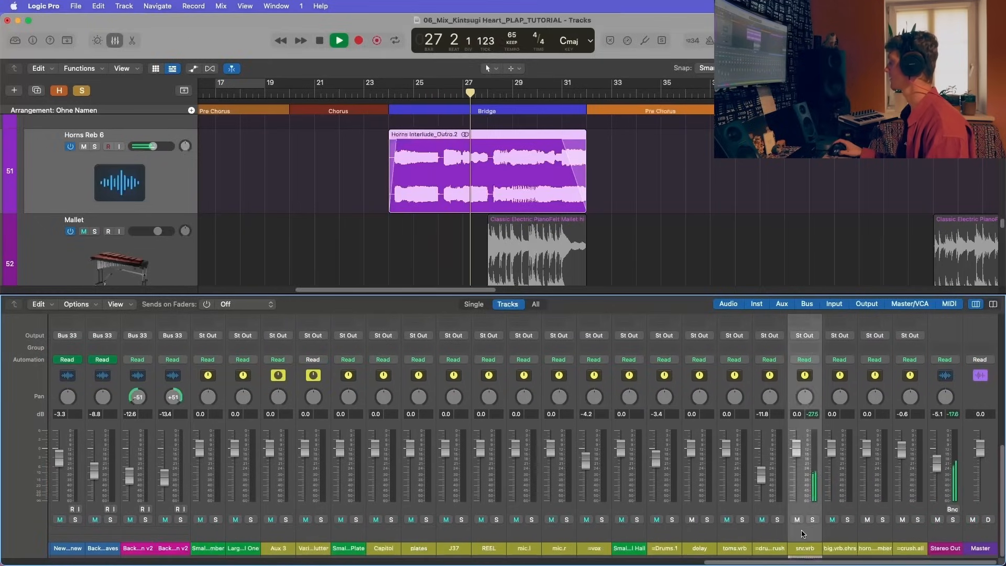
scroll(808, 456, "up", 5)
scroll(806, 456, "up", 2)
key("space")
left_click(807, 410)
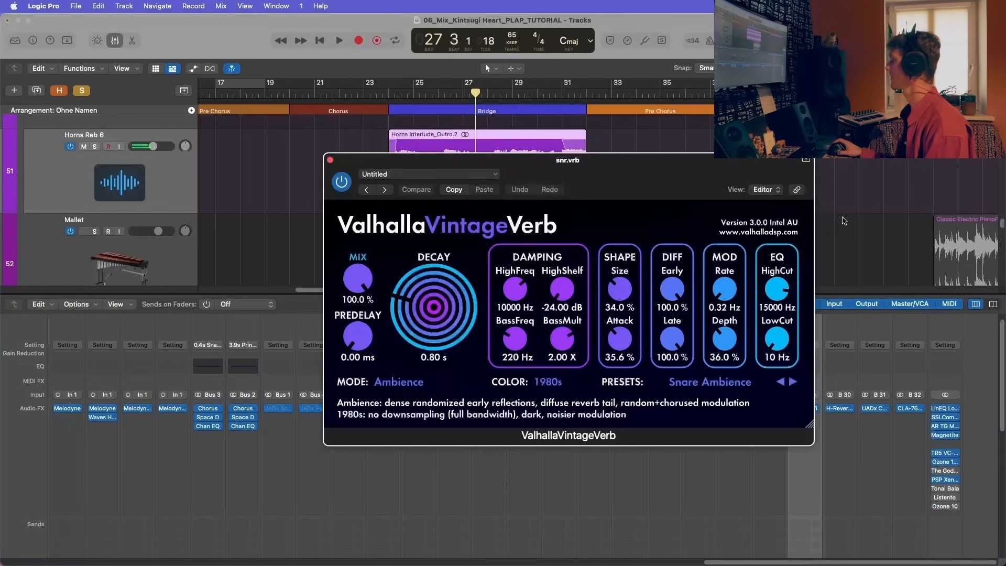
left_click_drag(582, 160, 409, 143)
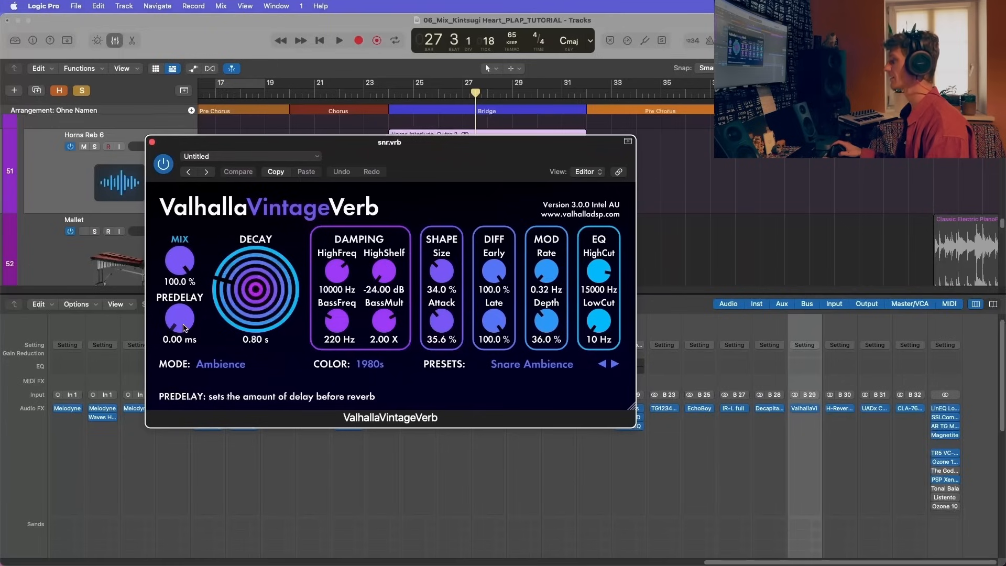
left_click(152, 142)
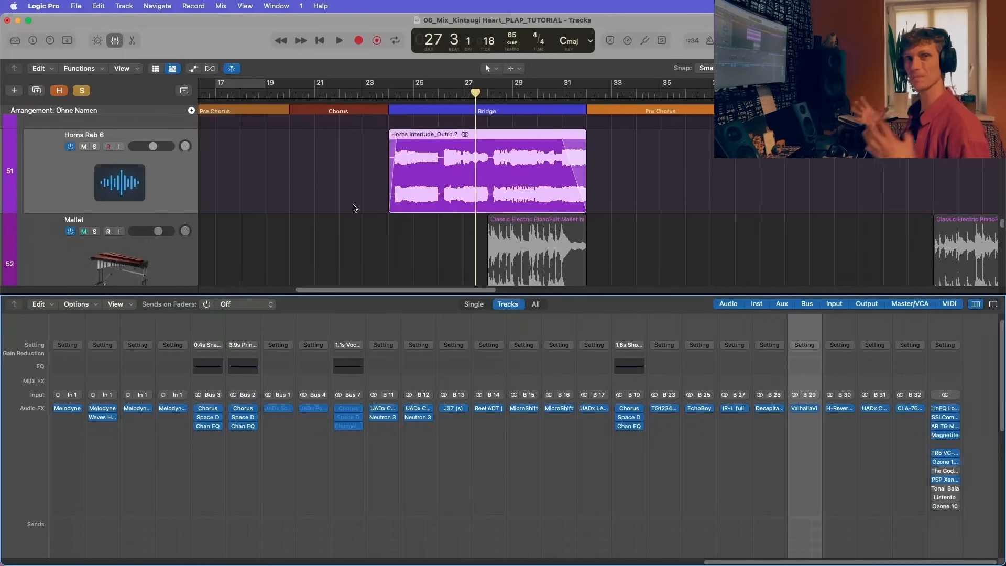
Step: Hide the mixer and play the soloed HORNS stack from the start of the Chorus at bar 38
scroll(496, 393, "down", 10)
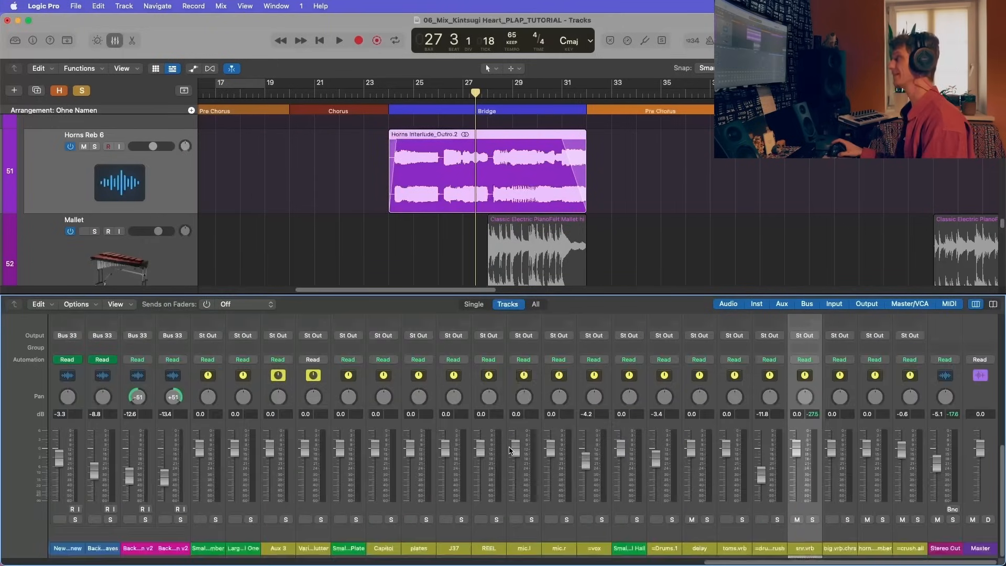
key("x")
scroll(508, 449, "up", 4)
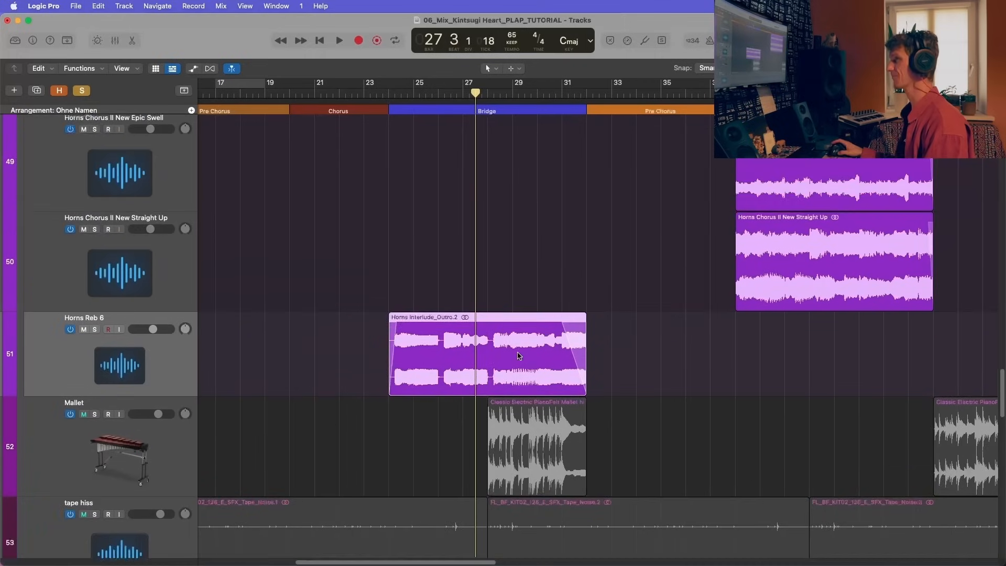
scroll(518, 355, "up", 8)
left_click(735, 94)
scroll(653, 267, "down", 5)
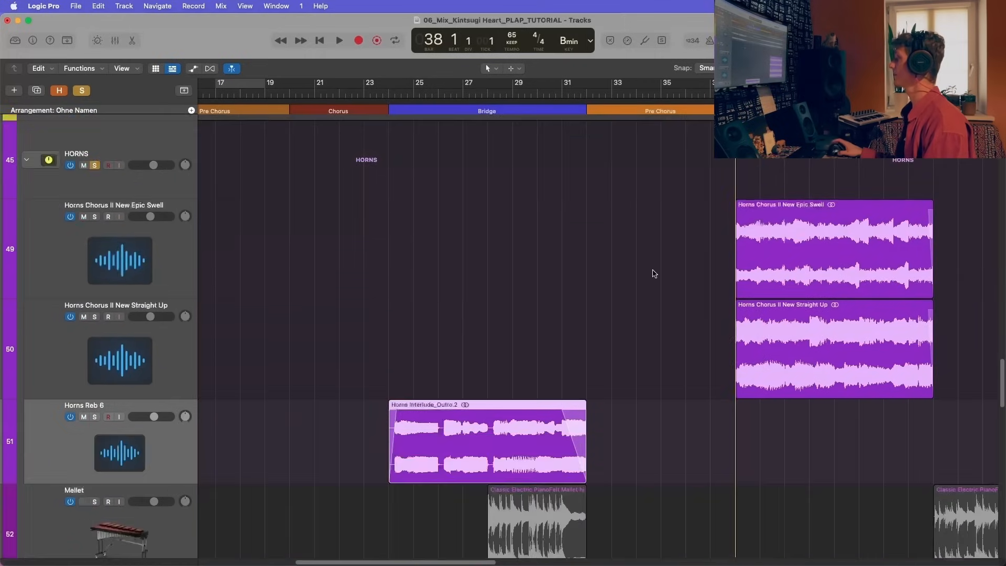
scroll(665, 233, "right", 6)
scroll(665, 233, "down", 5)
scroll(664, 238, "up", 5)
scroll(657, 314, "down", 1)
key("space")
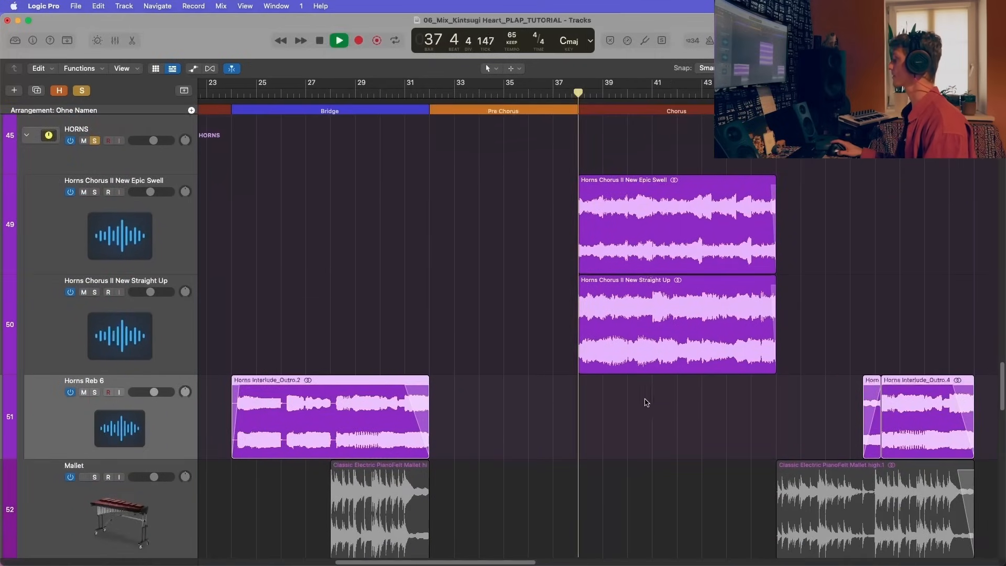
Step: Show the mixer, examine the third Channel EQ band on Horns Chorus II New Epic Swell during playback, then stop and close it
key("x")
scroll(567, 479, "left", 15)
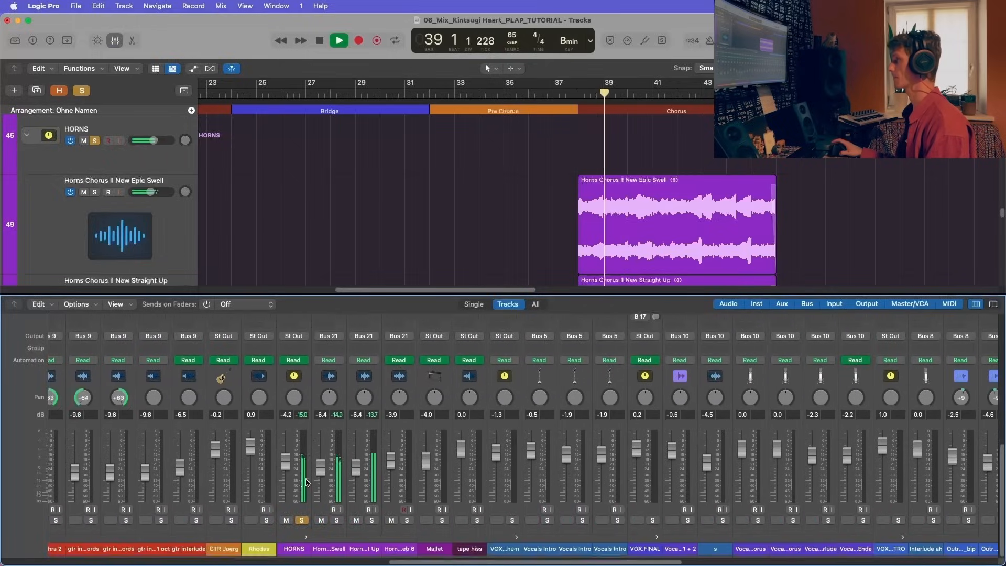
scroll(307, 482, "up", 5)
scroll(375, 456, "down", 5)
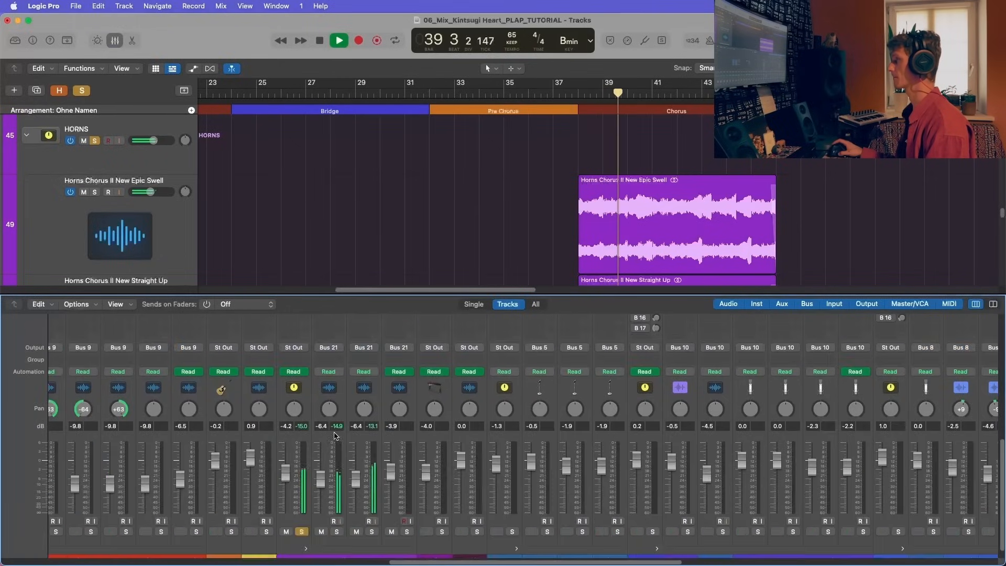
scroll(333, 414, "up", 10)
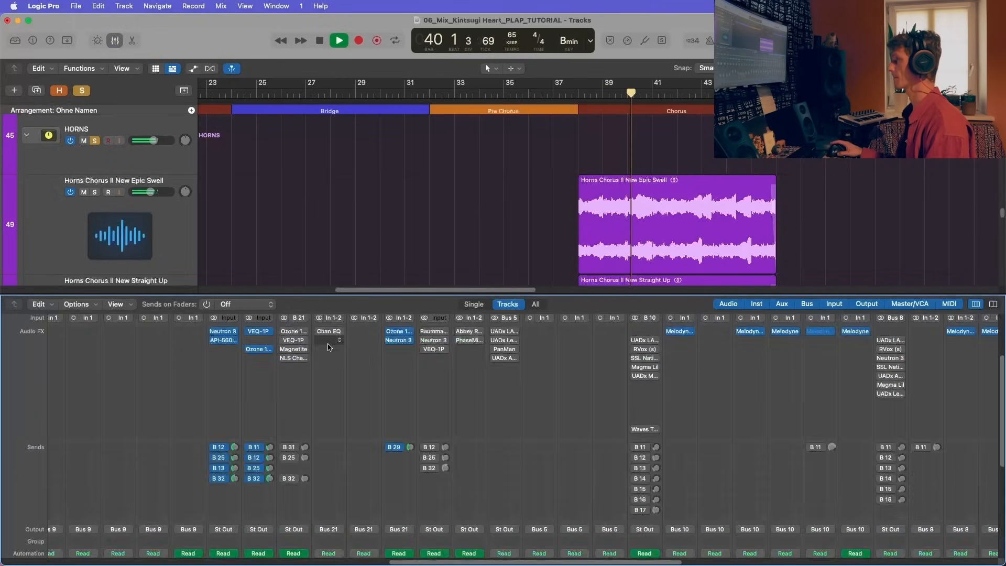
left_click(329, 332)
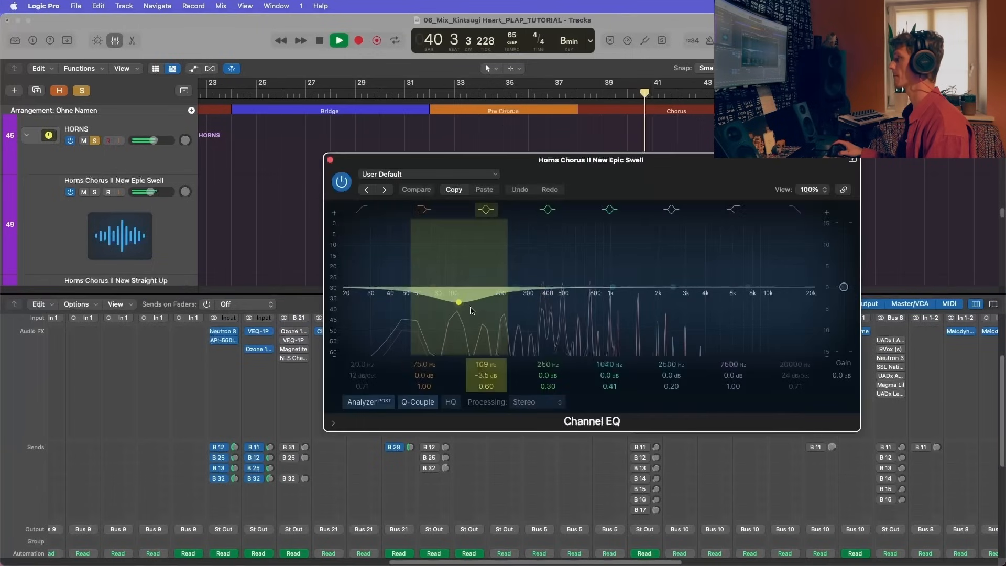
key("space")
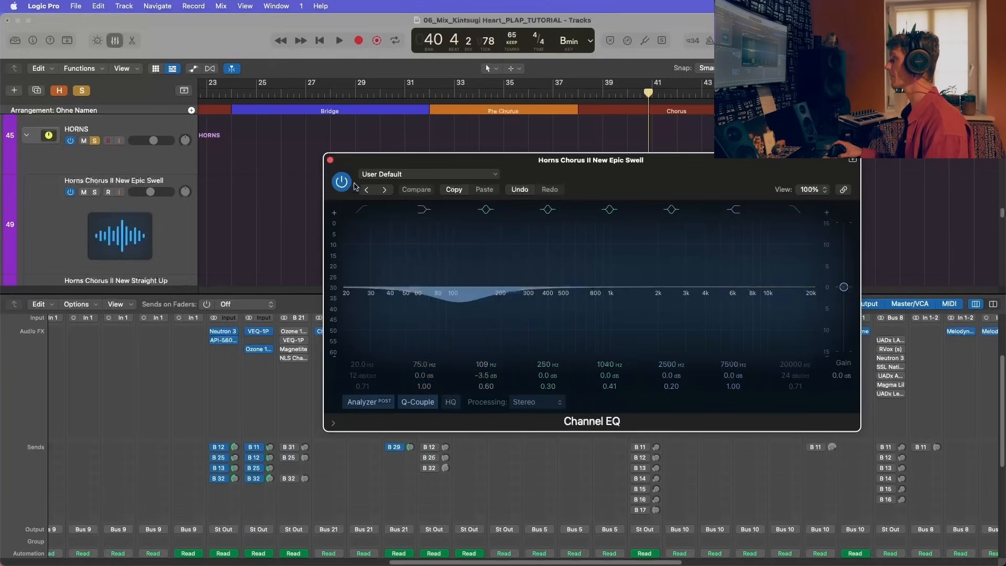
left_click(330, 158)
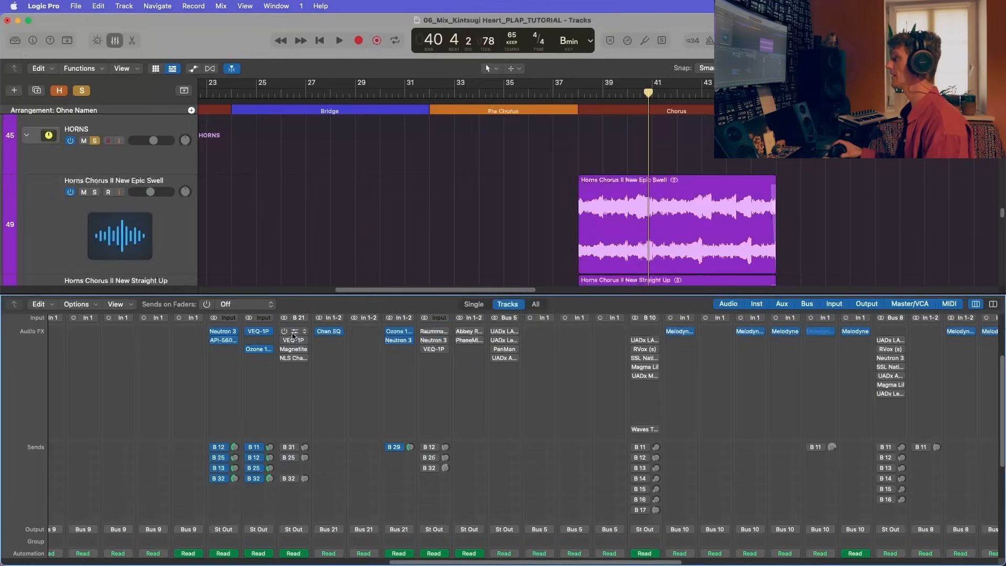
Step: Enable and open the Ozone 10 Equalizer on the HORNS channel, with its window placed to show the band frequencies and gains
scroll(293, 336, "left", 1)
scroll(325, 404, "down", 4)
scroll(321, 406, "up", 7)
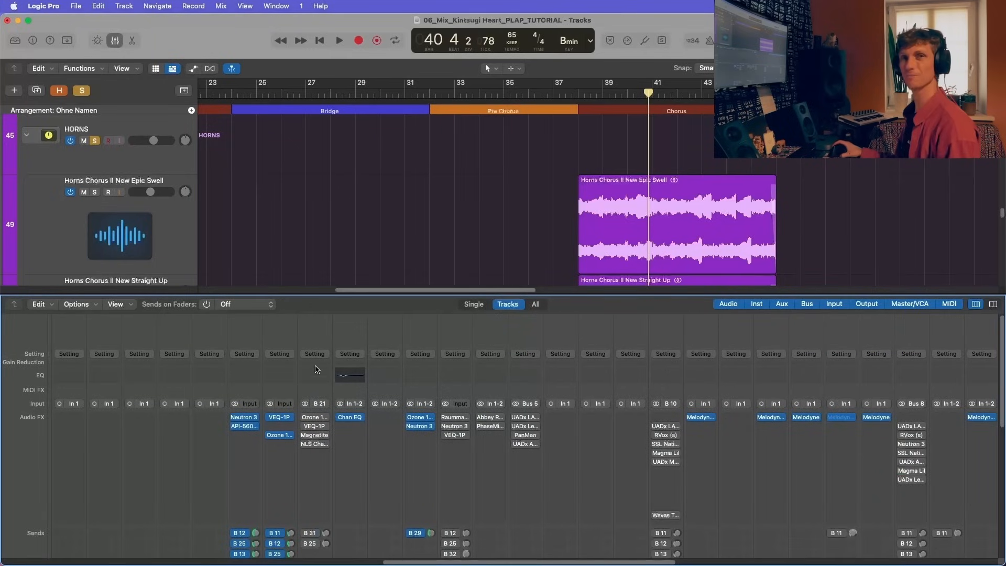
left_click(316, 417)
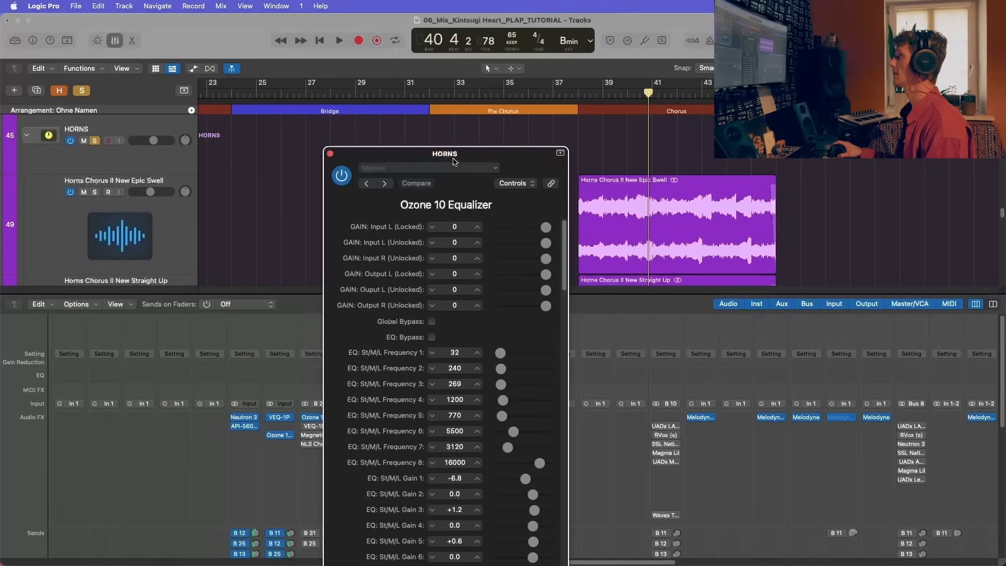
left_click_drag(453, 161, 499, 87)
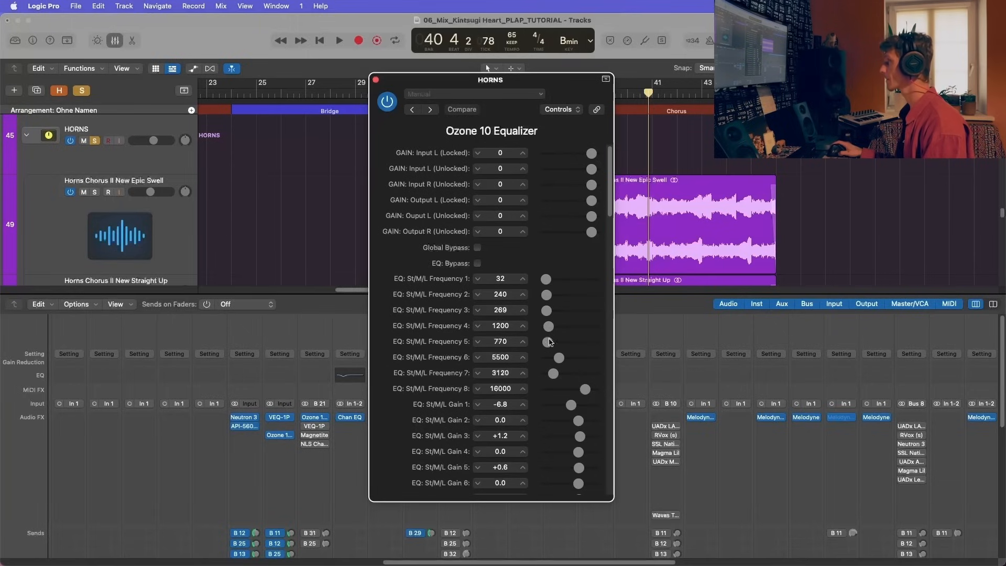
Step: Compare the HORNS Ozone 10 Equalizer bypassed and active during Chorus playback, set Frequency 8 to 16387, and close it
key("space")
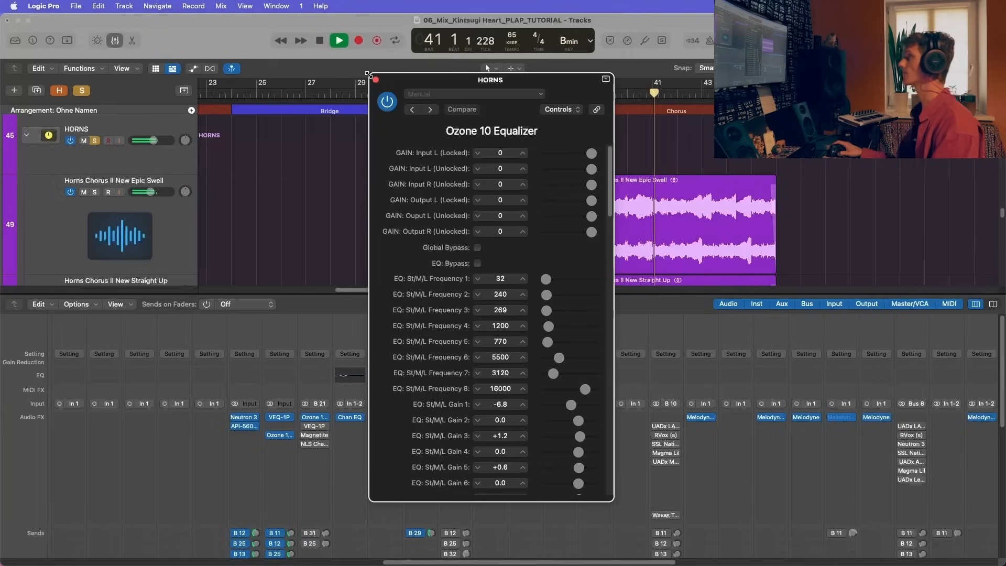
left_click(382, 104)
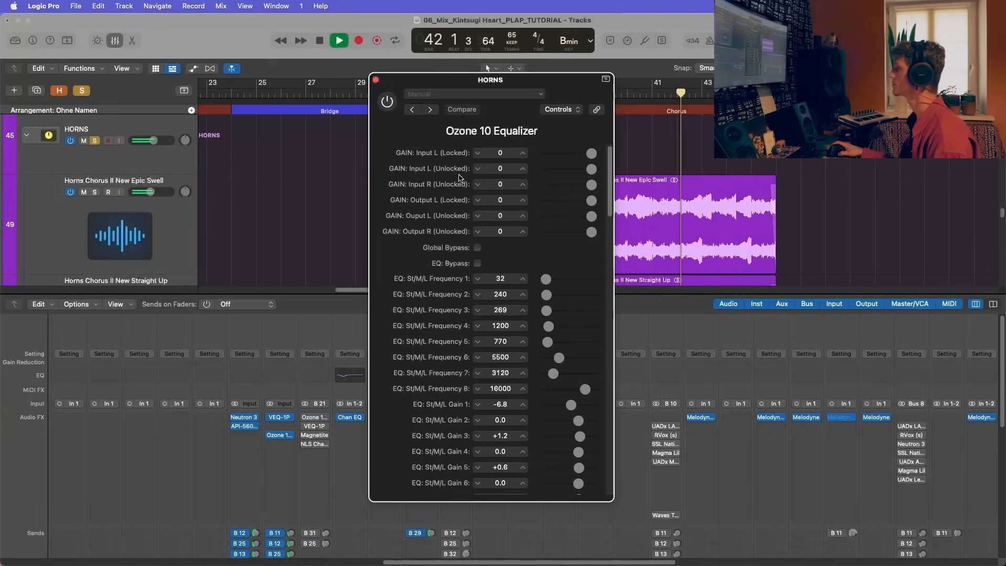
left_click_drag(584, 389, 588, 390)
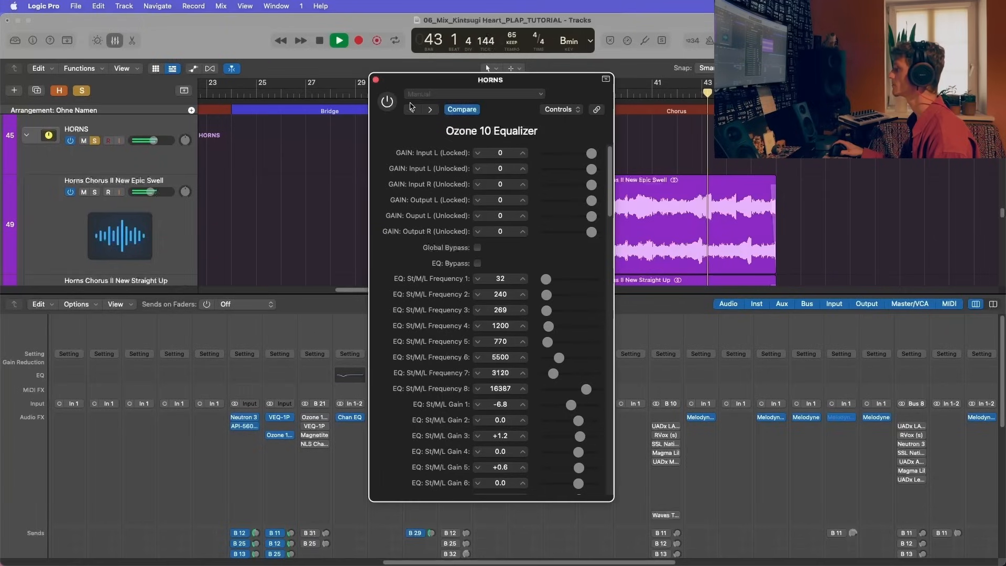
left_click(386, 101)
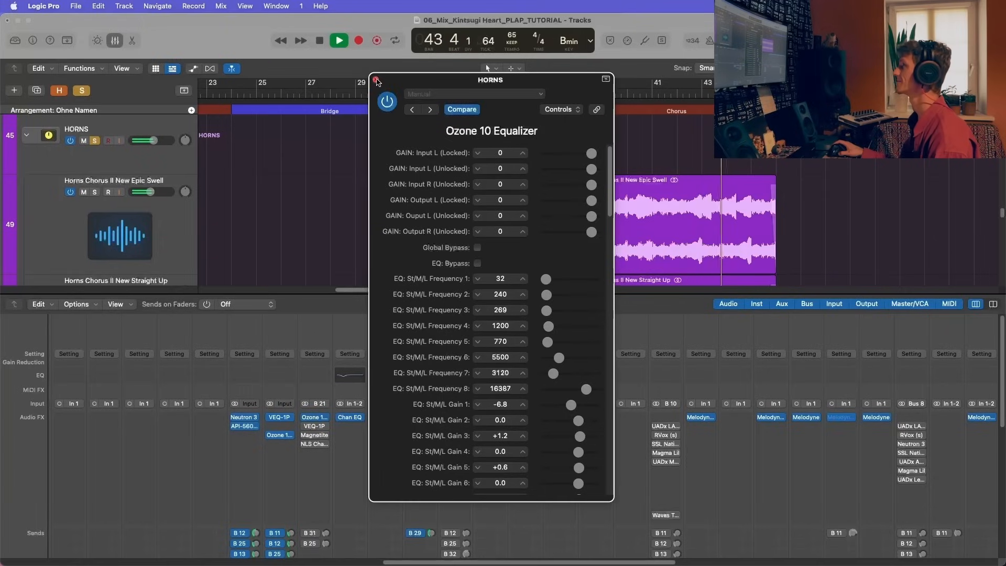
left_click(375, 81)
key("space")
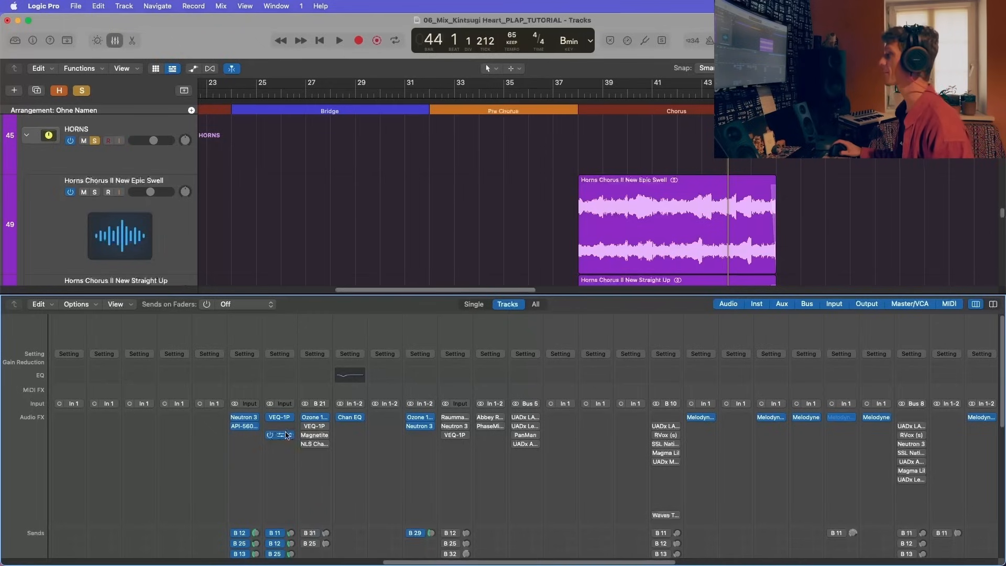
Step: Enable the VEQ-1P on the HORNS channel and open it to review its low and high boost settings
left_click(315, 426)
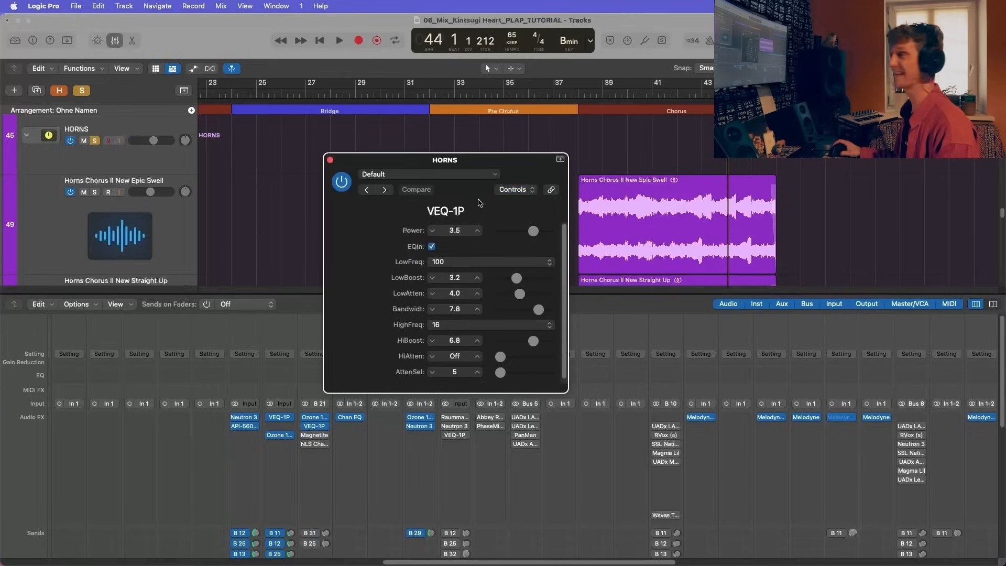
left_click_drag(482, 166, 361, 118)
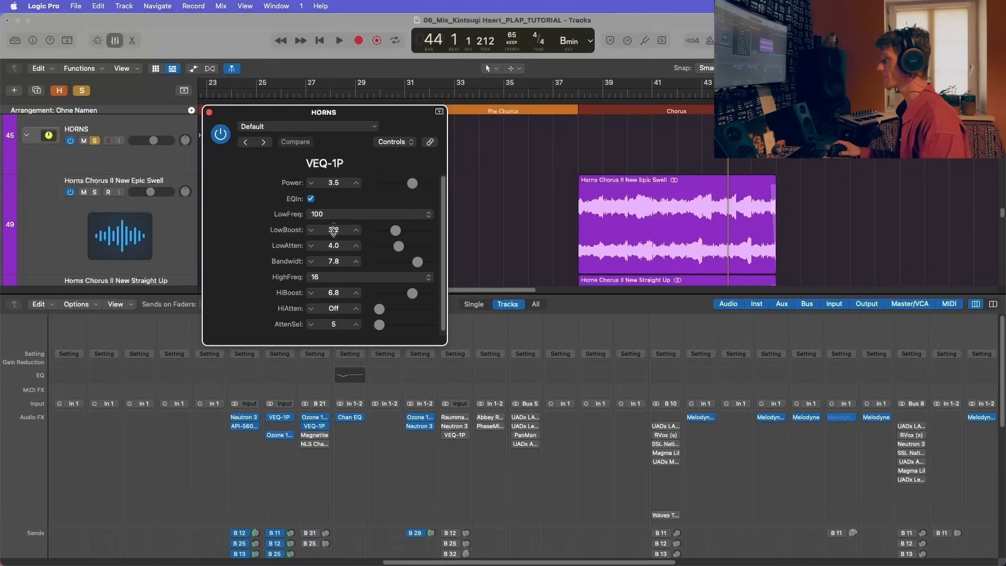
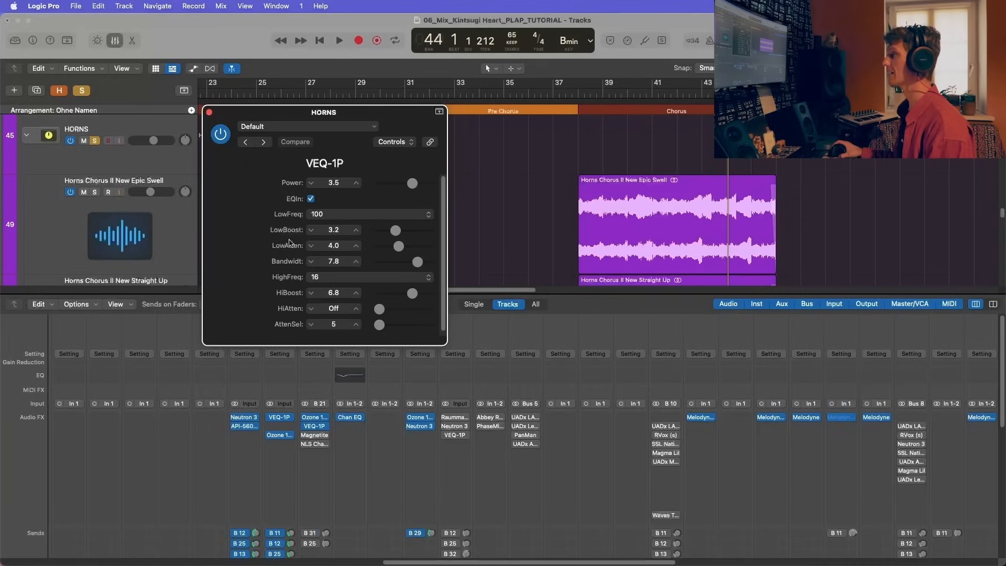
Step: Close the VEQ-1P window and play the soloed horns from the start of the chorus at bar 38
left_click(209, 112)
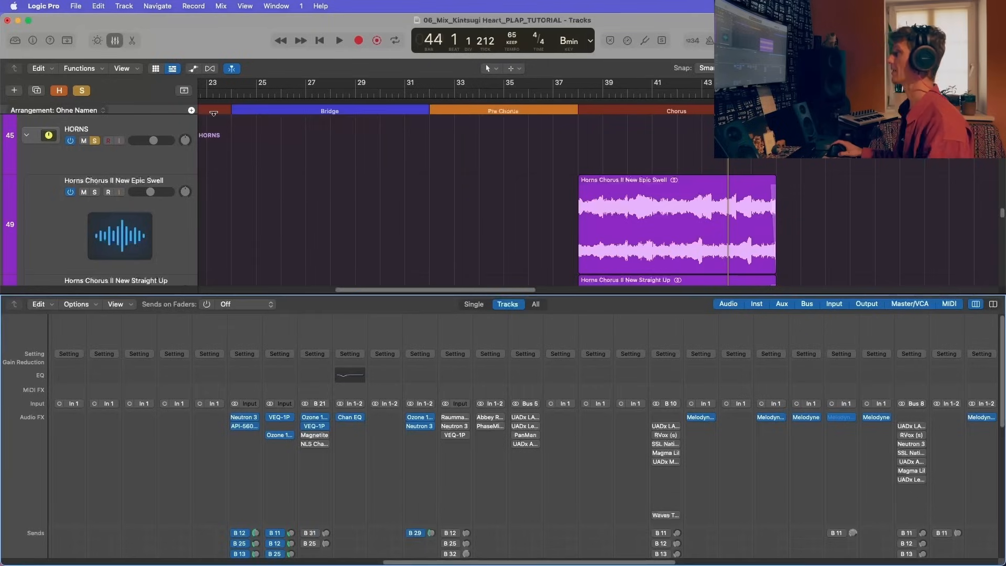
double_click(582, 97)
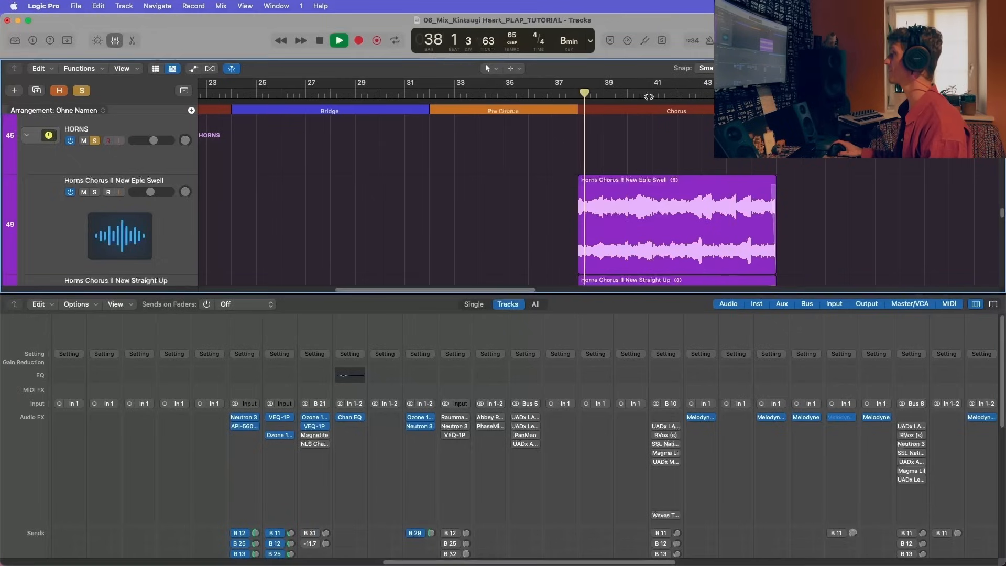
scroll(477, 494, "down", 3)
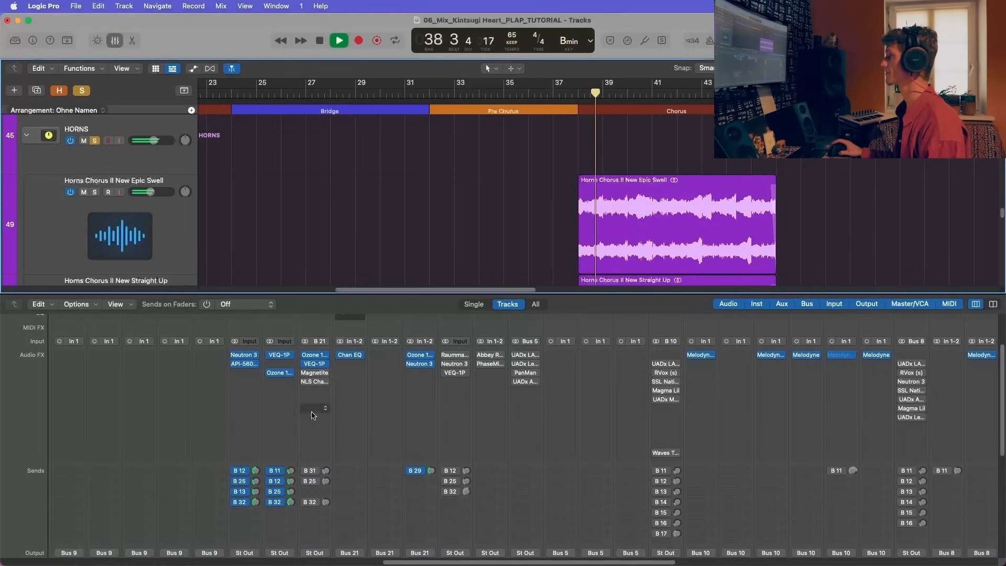
scroll(306, 370, "up", 1)
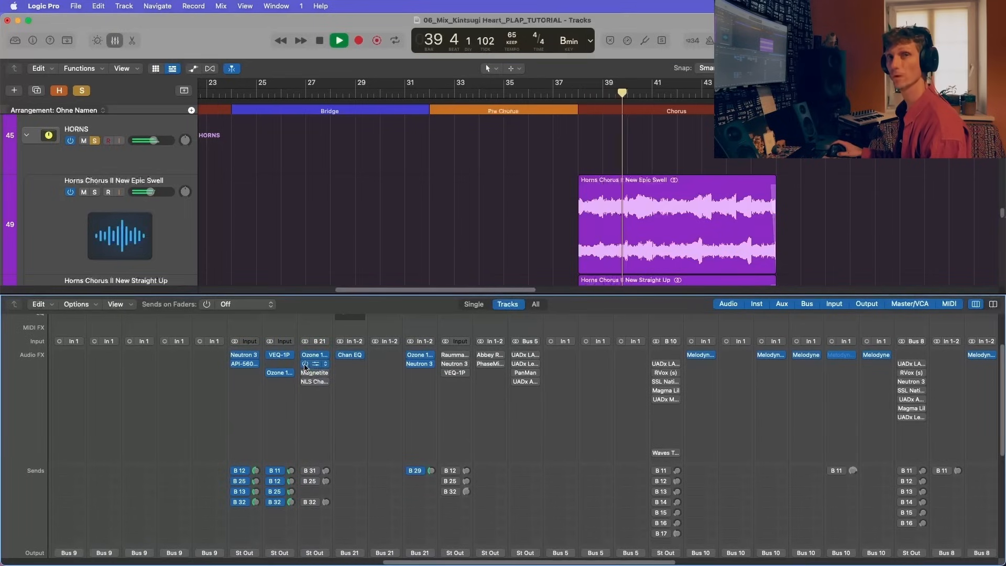
key("space")
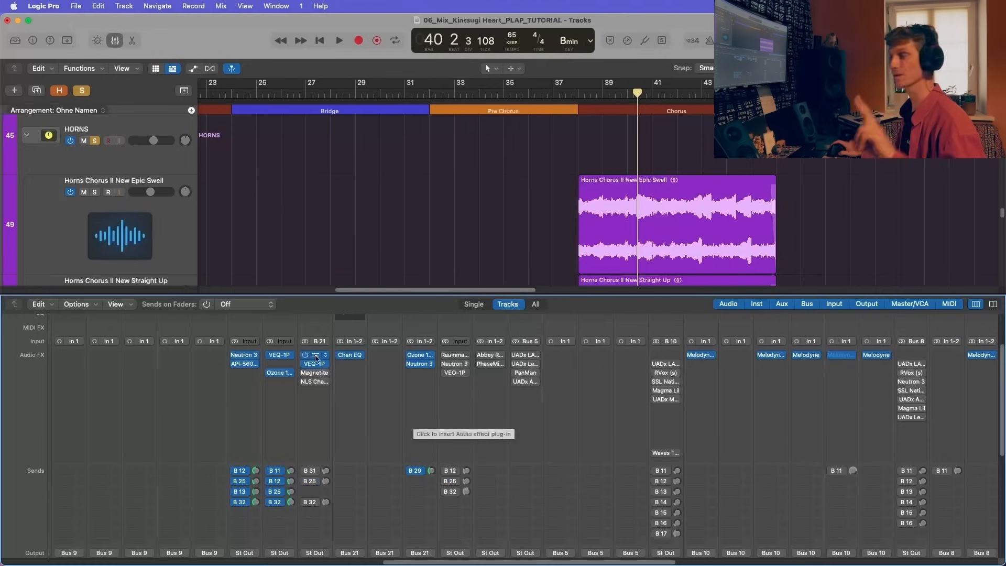
Step: Turn on the Magnetite tape plug-in on the HORNS bus and audition it during playback
left_click(304, 378)
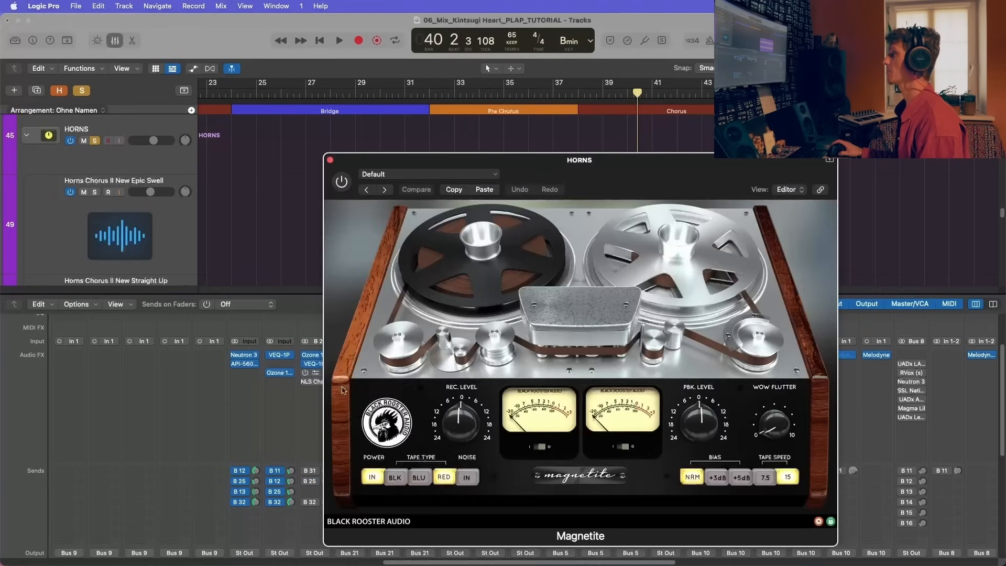
key("space")
left_click_drag(385, 162, 384, 247)
left_click(340, 243)
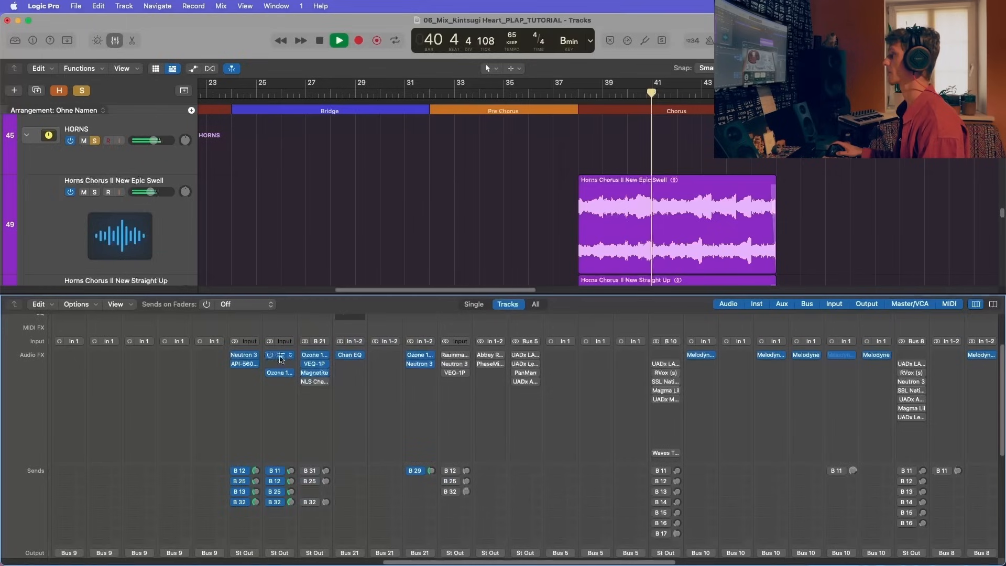
left_click(314, 373)
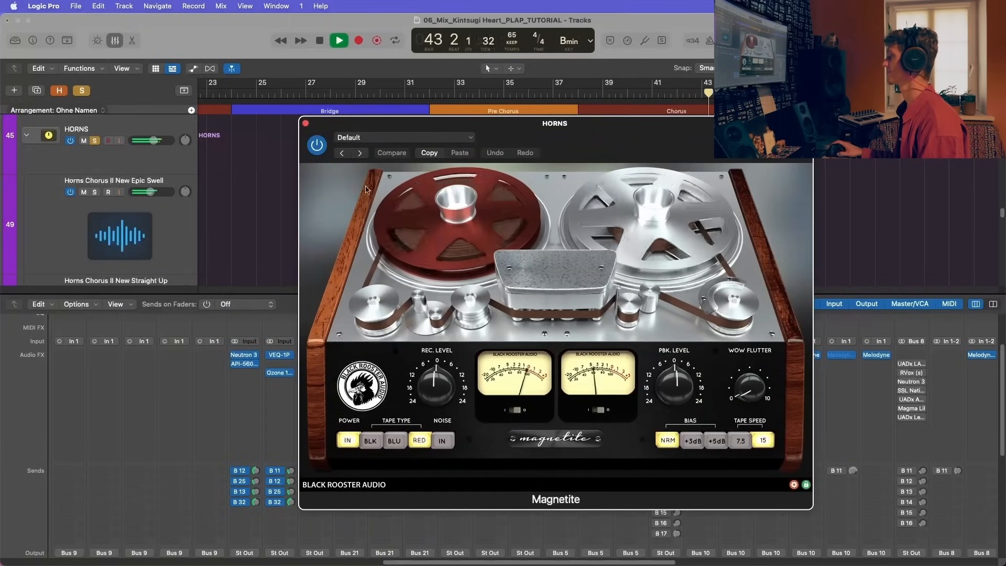
key("space")
left_click(306, 124)
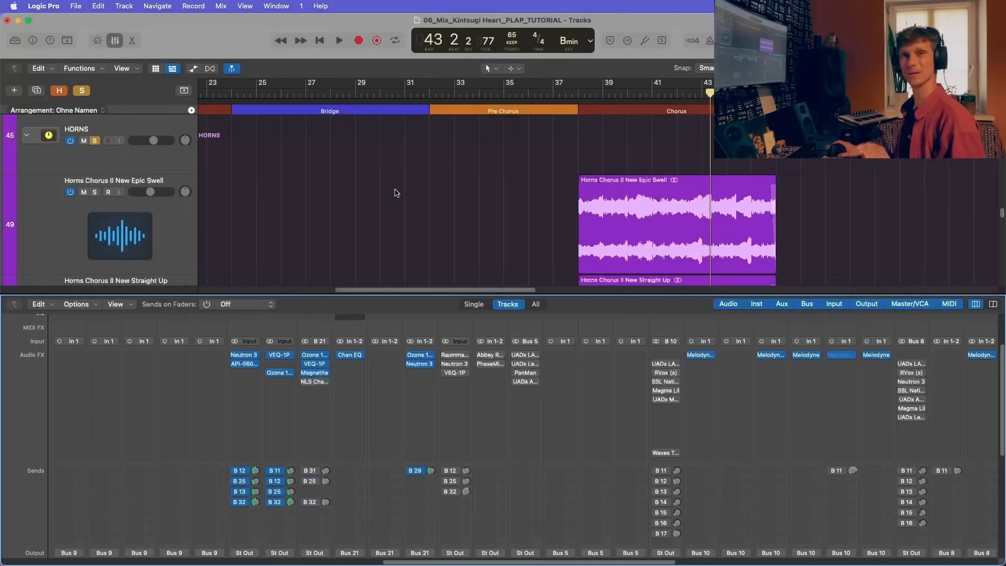
Step: Turn on the NLS Channel plug-in on the HORNS bus and compare it active and bypassed from the chorus start
left_click(319, 385)
key("space")
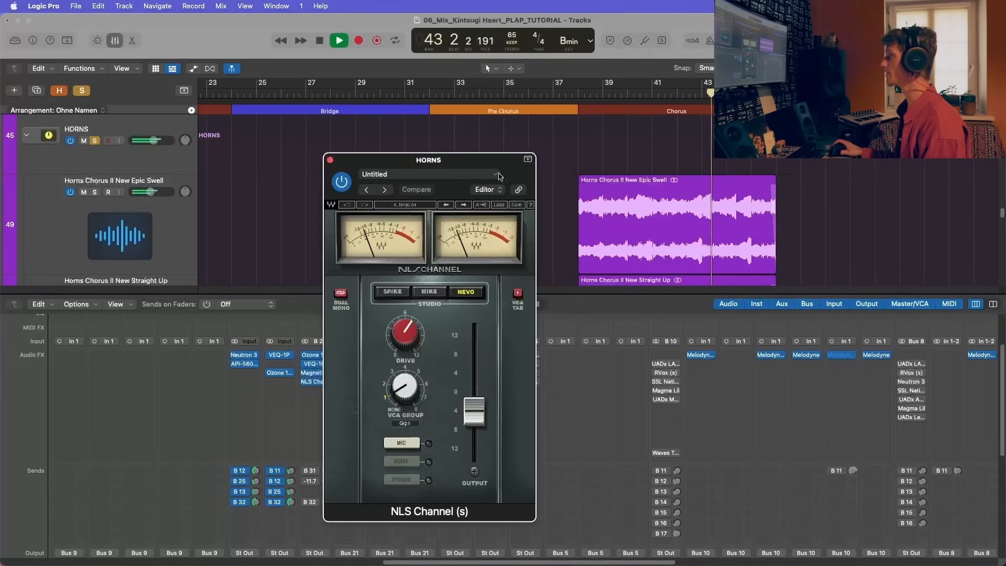
left_click(582, 82)
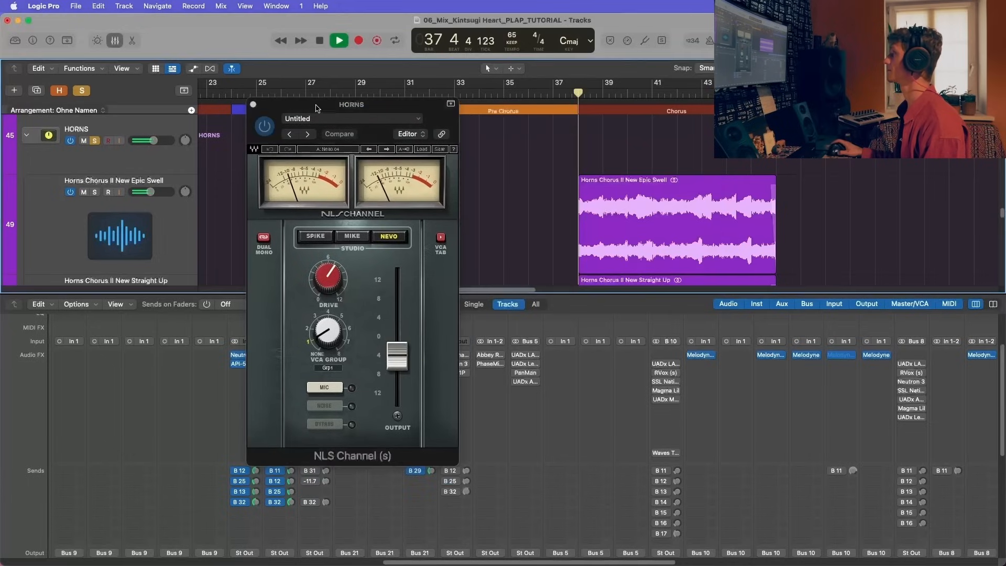
left_click_drag(260, 120, 316, 107)
left_click(319, 114)
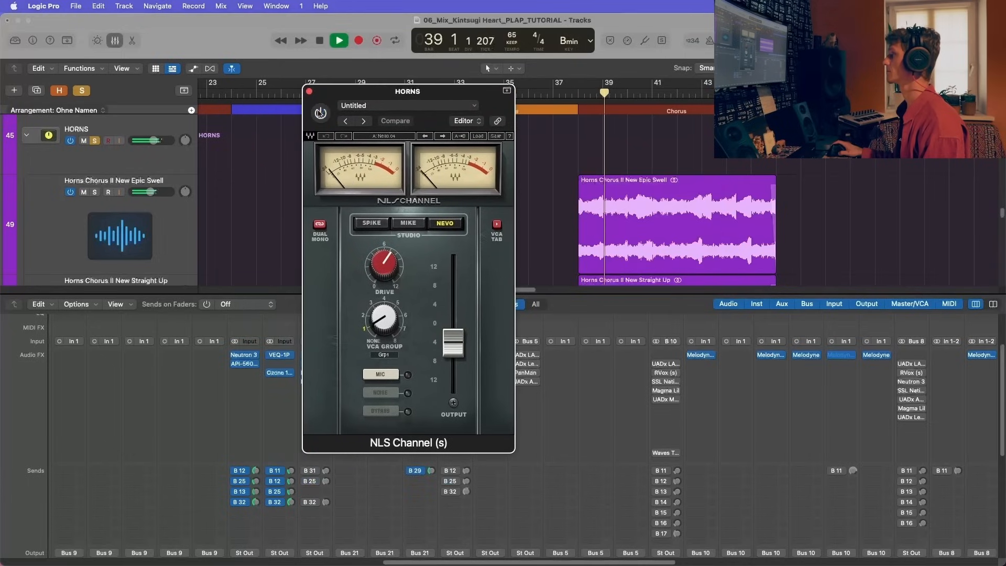
left_click(319, 113)
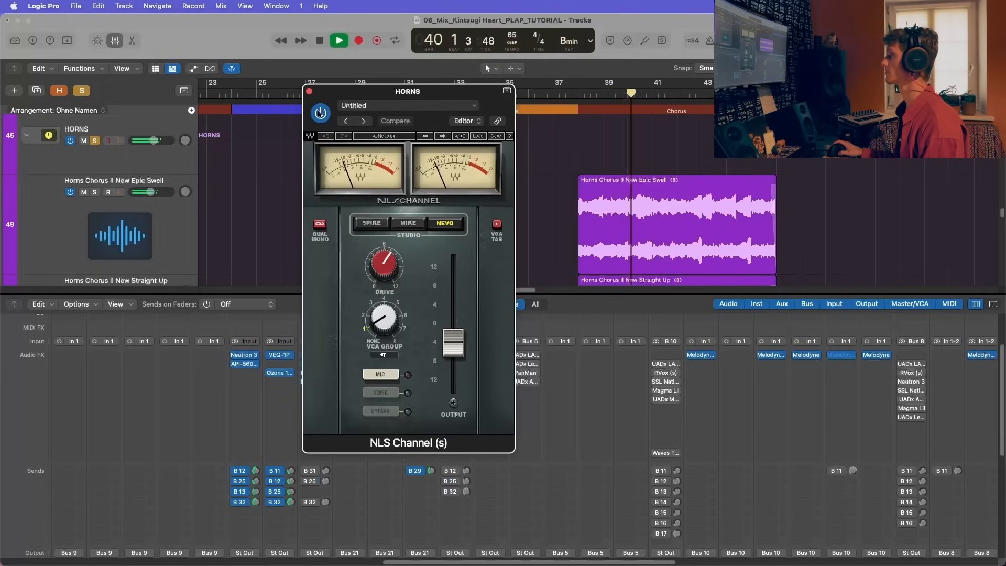
key("space")
left_click(309, 91)
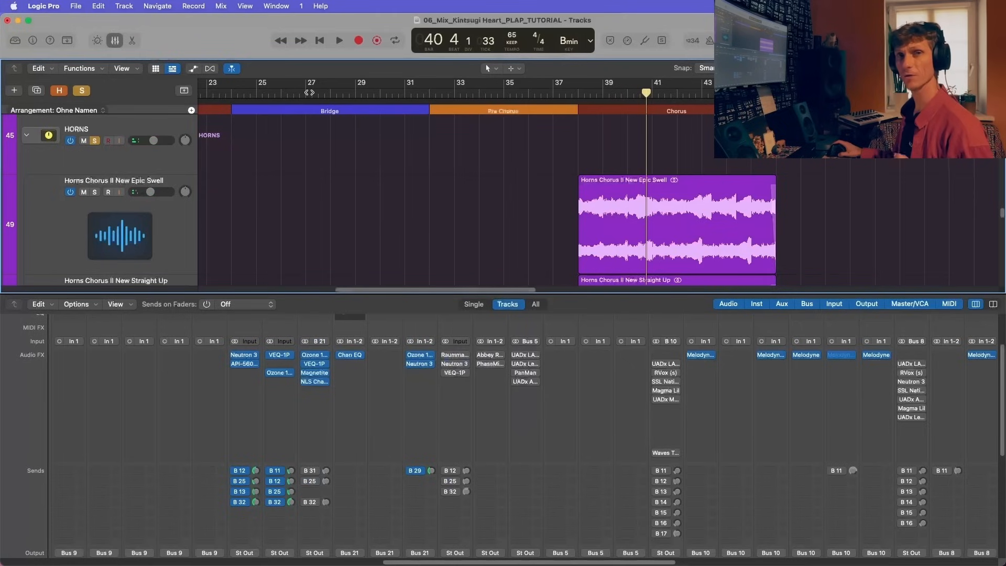
Step: Replay the chorus horns from bar 38, comparing the HORNS bus with its insert chain bypassed and switched back on
left_click(584, 96)
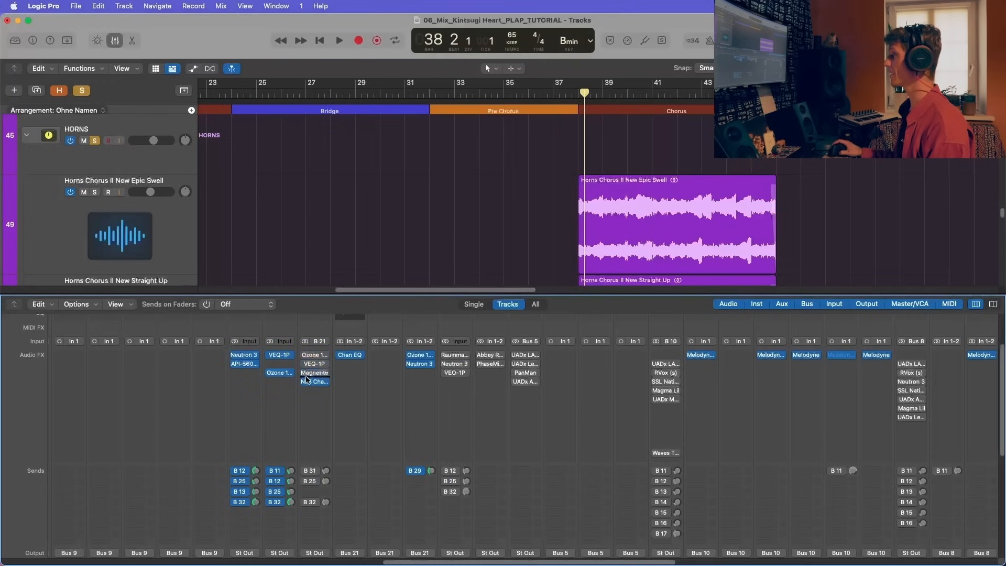
scroll(329, 443, "down", 10)
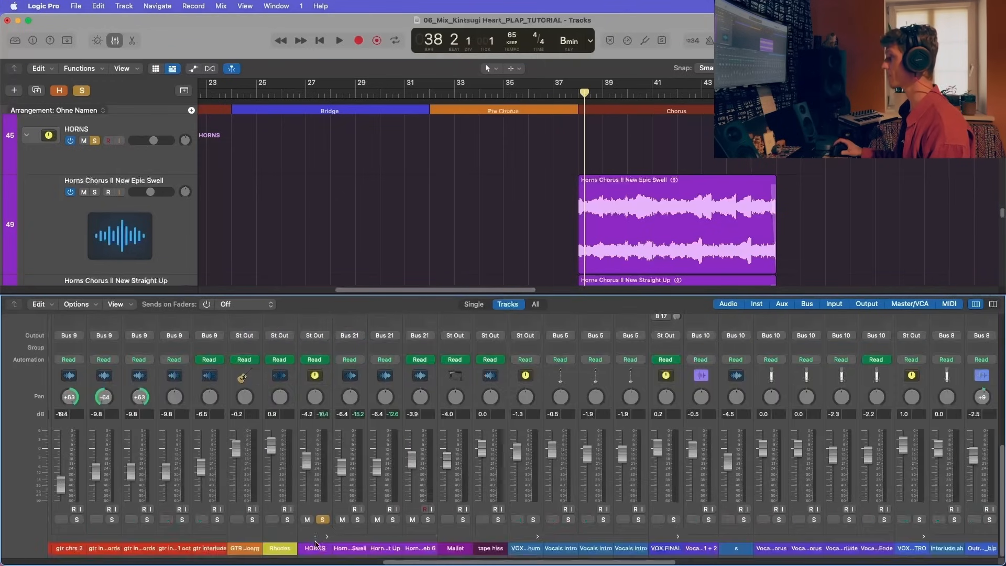
left_click(316, 538)
scroll(315, 538, "up", 10)
key("space")
scroll(433, 206, "down", 3)
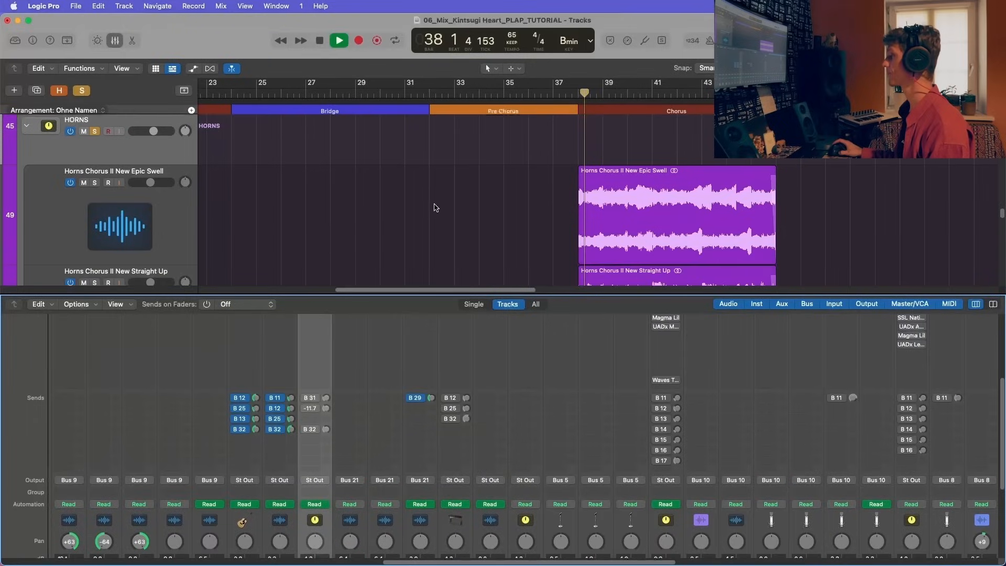
scroll(324, 390, "up", 5)
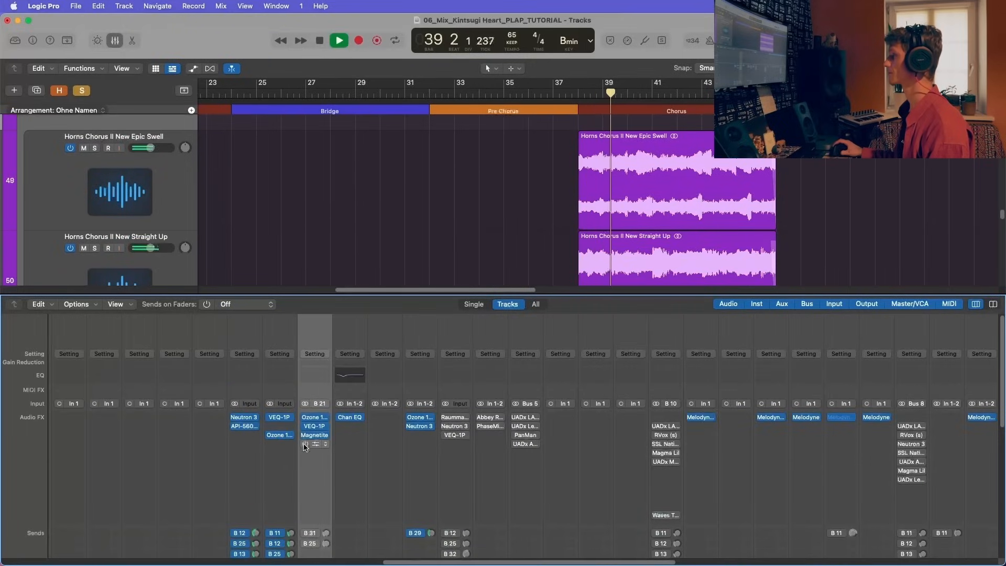
scroll(314, 470, "down", 1)
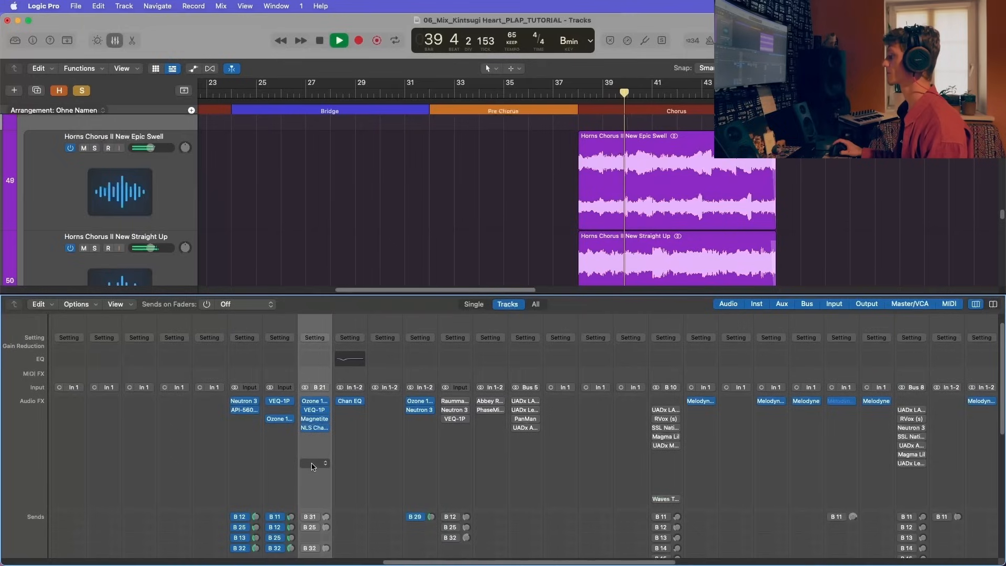
scroll(314, 451, "down", 1)
scroll(315, 451, "down", 2)
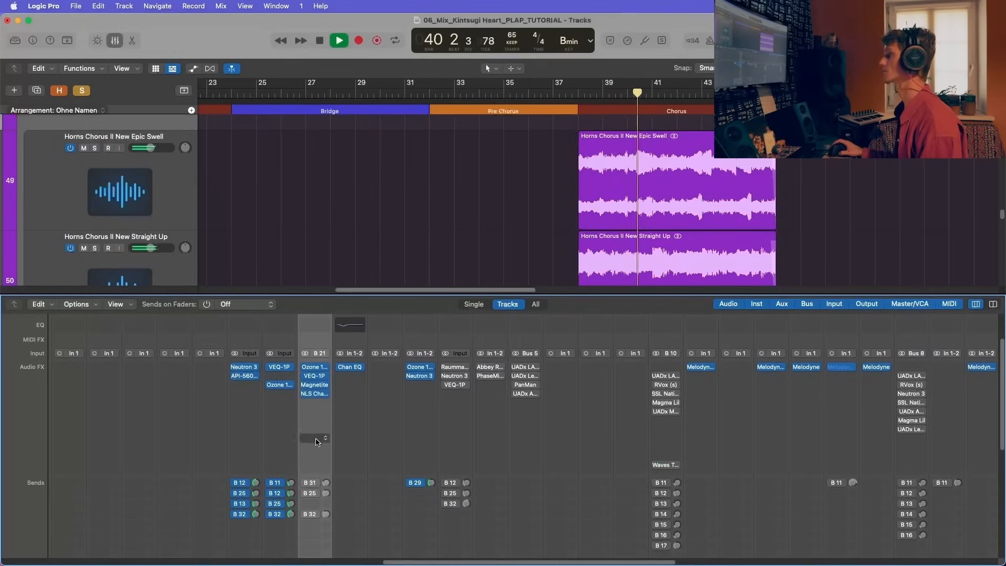
key("space")
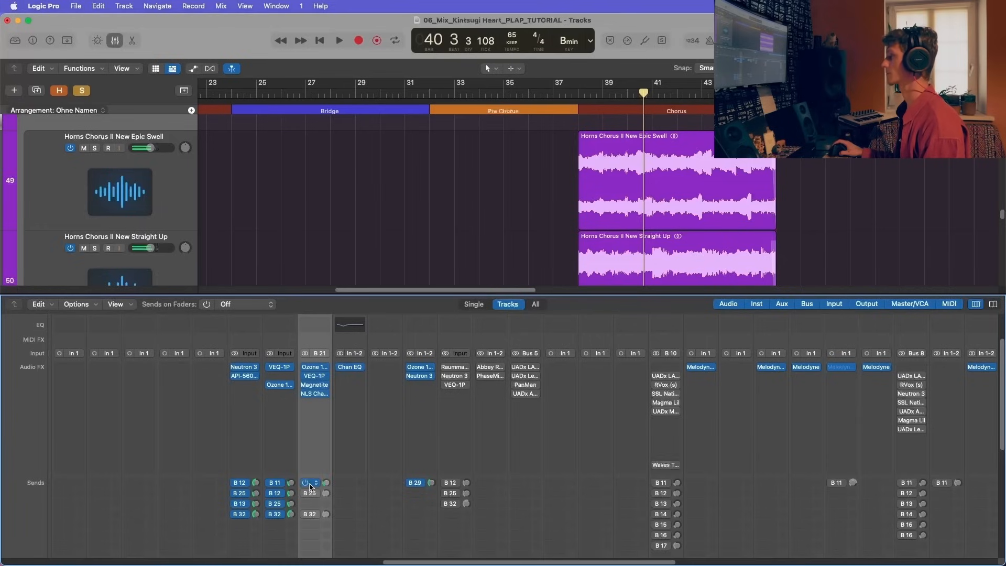
Step: Enable the Bus 31 send on the HORNS bus and select its destination channel, horn.chamber
left_click(310, 485)
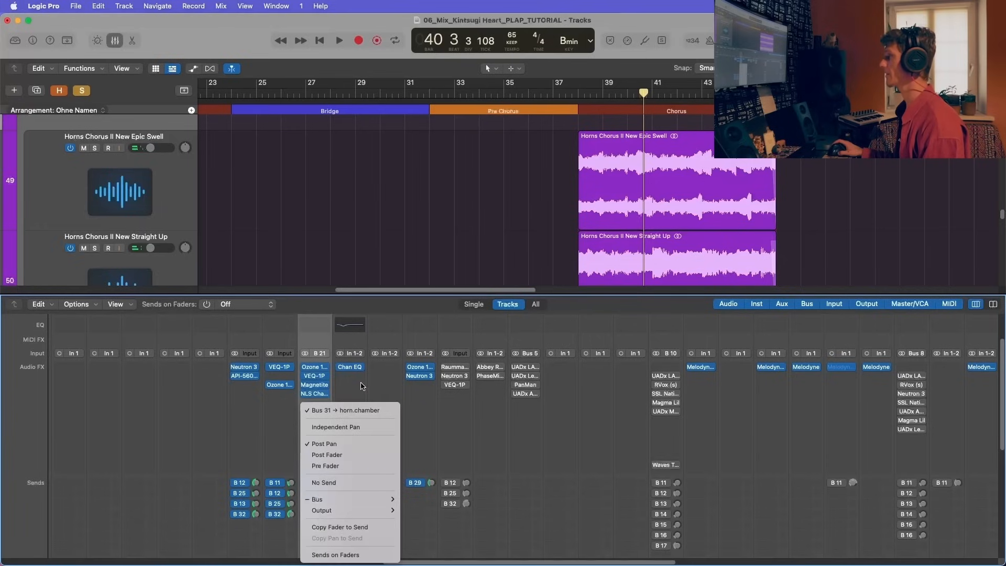
left_click(393, 457)
scroll(393, 461, "down", 10)
scroll(391, 474, "right", 15)
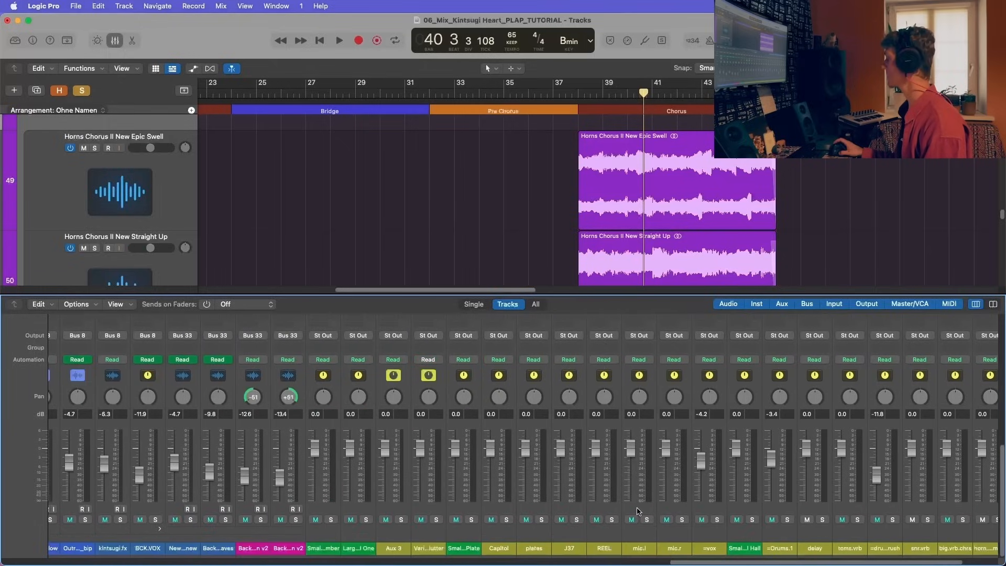
scroll(527, 533, "right", 4)
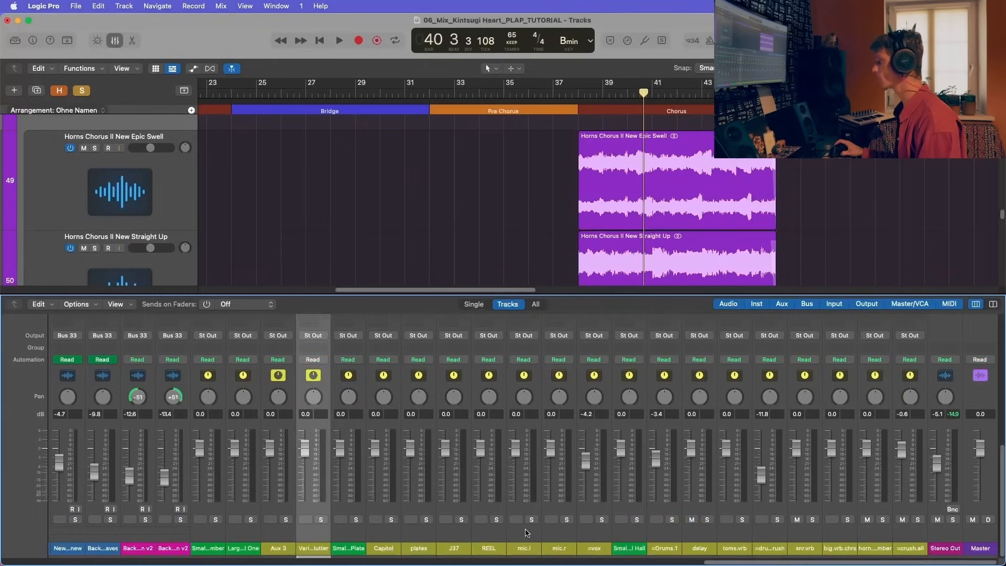
left_click(638, 537)
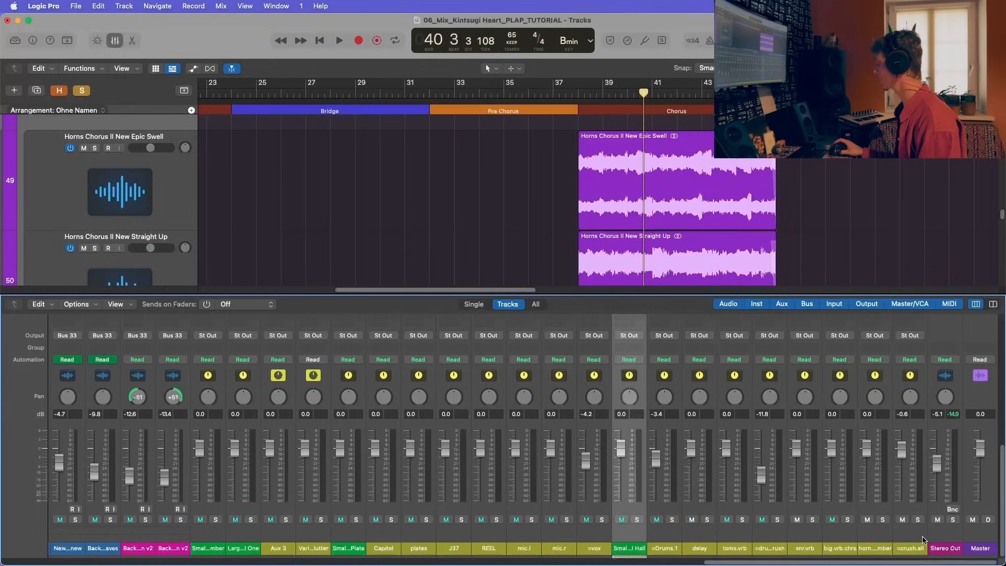
left_click(879, 545)
Step: Open UADx Capitol Chambers on the horn.chamber channel to review its settings and listen to the horns through it
scroll(879, 524, "up", 10)
left_click(874, 419)
left_click(924, 473)
key("space")
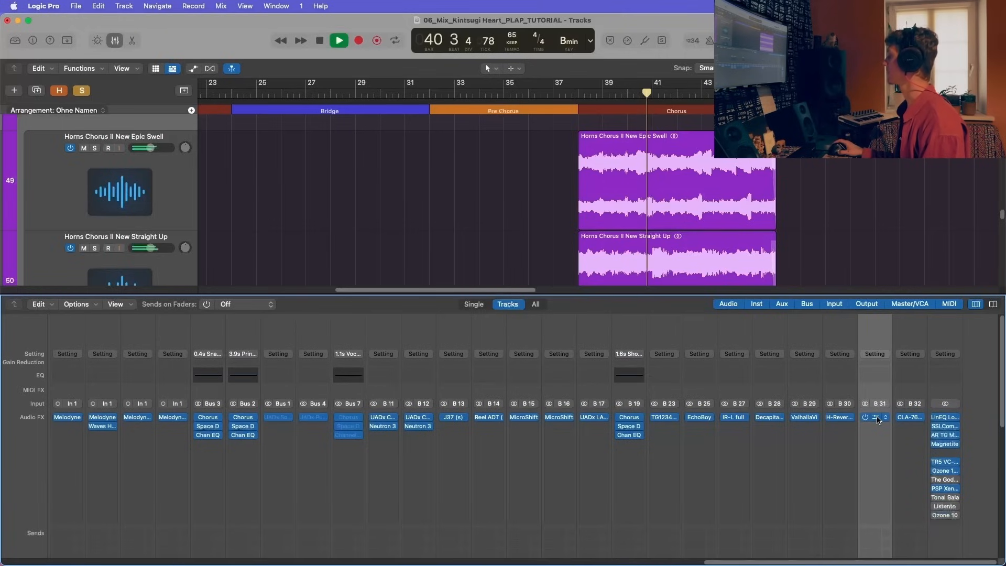
left_click_drag(407, 122, 315, 121)
key("space")
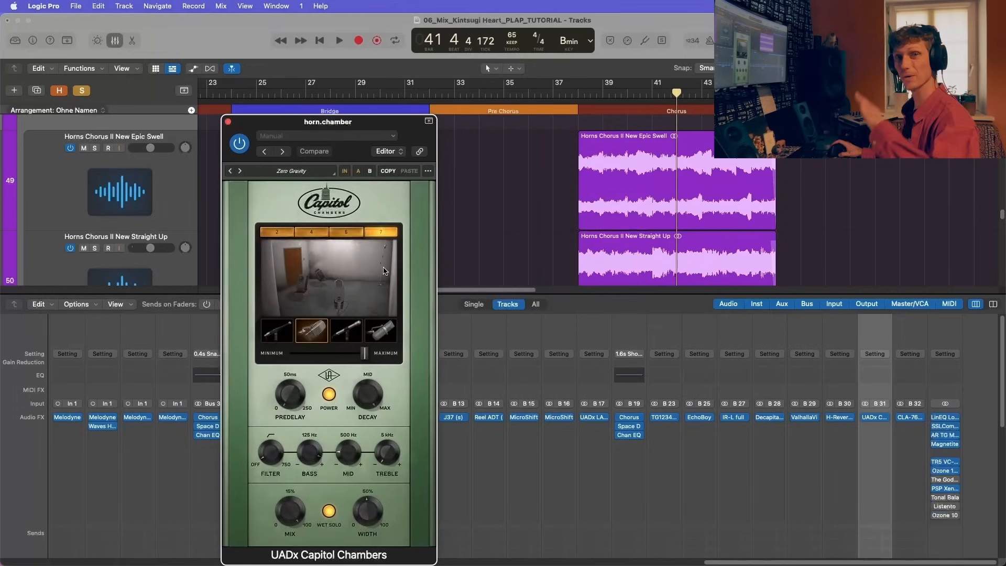
left_click(227, 122)
key("space")
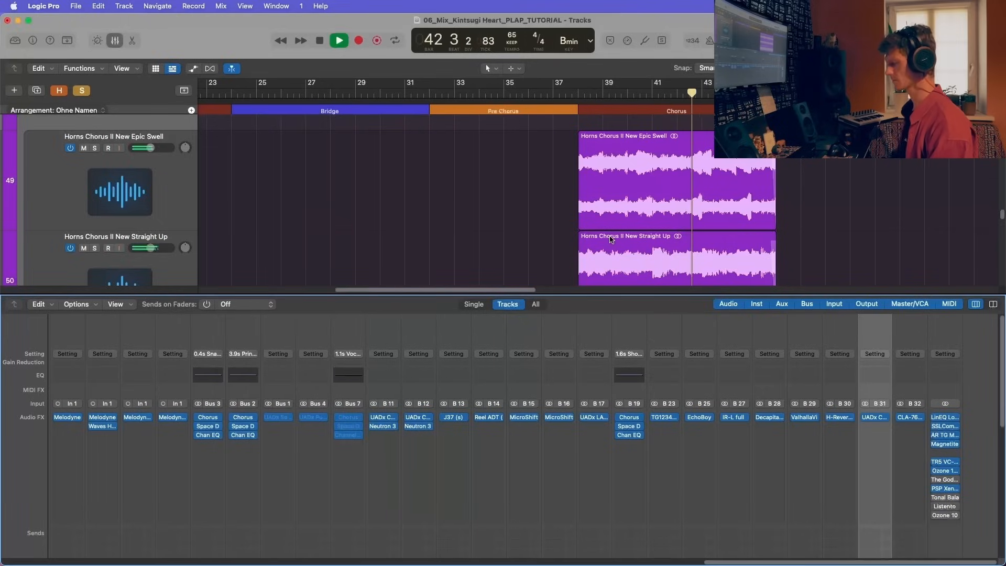
key("space")
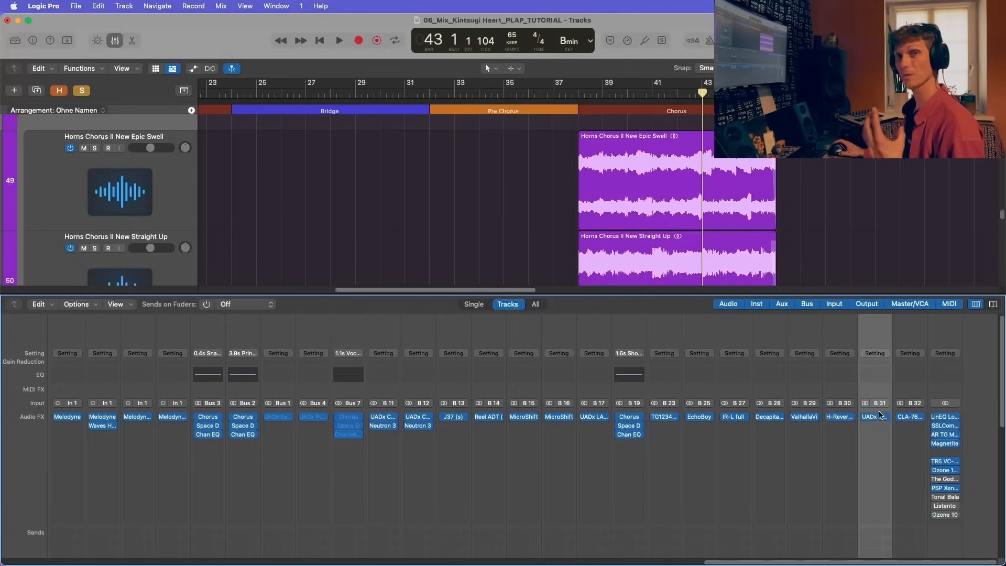
Step: Enable the Bus 25 delay send on the HORNS bus and audition it from the start of the chorus
scroll(909, 457, "down", 5)
scroll(454, 391, "left", 10)
left_click(453, 391)
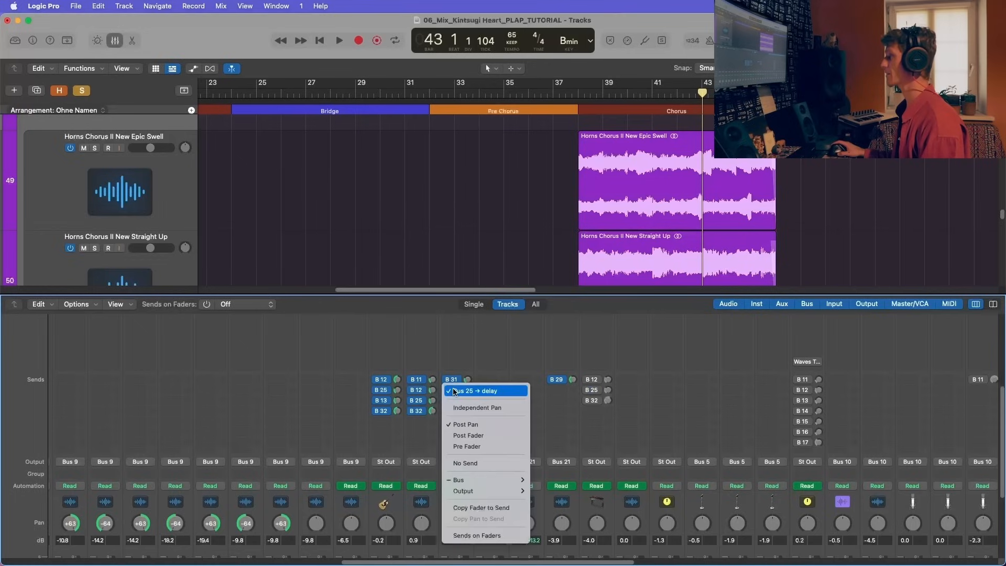
left_click(483, 377)
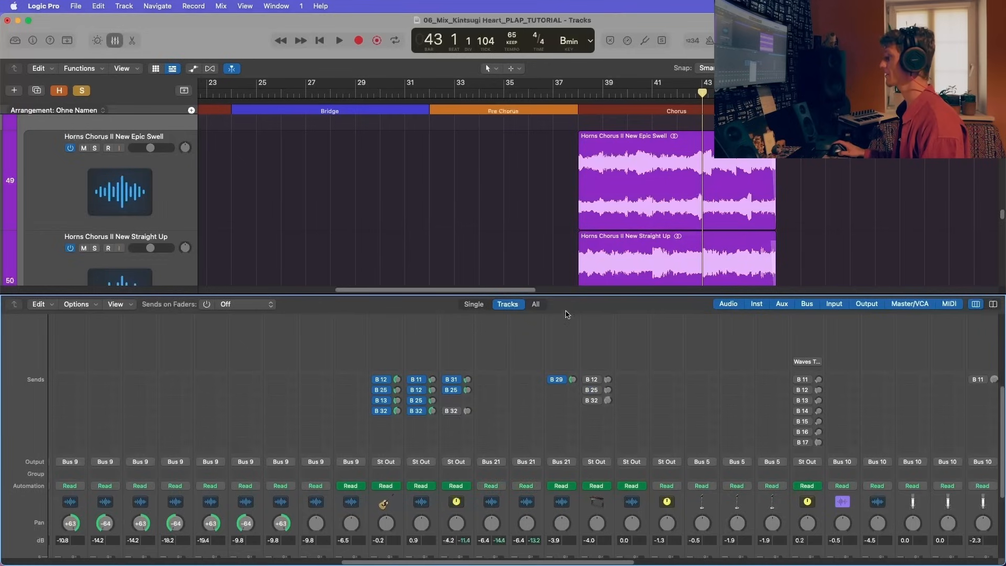
left_click(594, 91)
key("space")
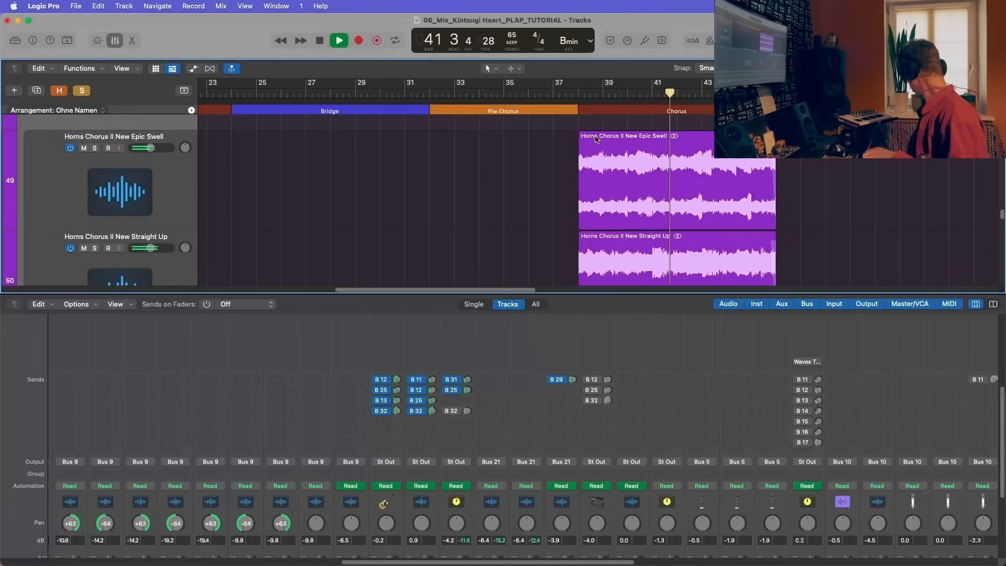
key("space")
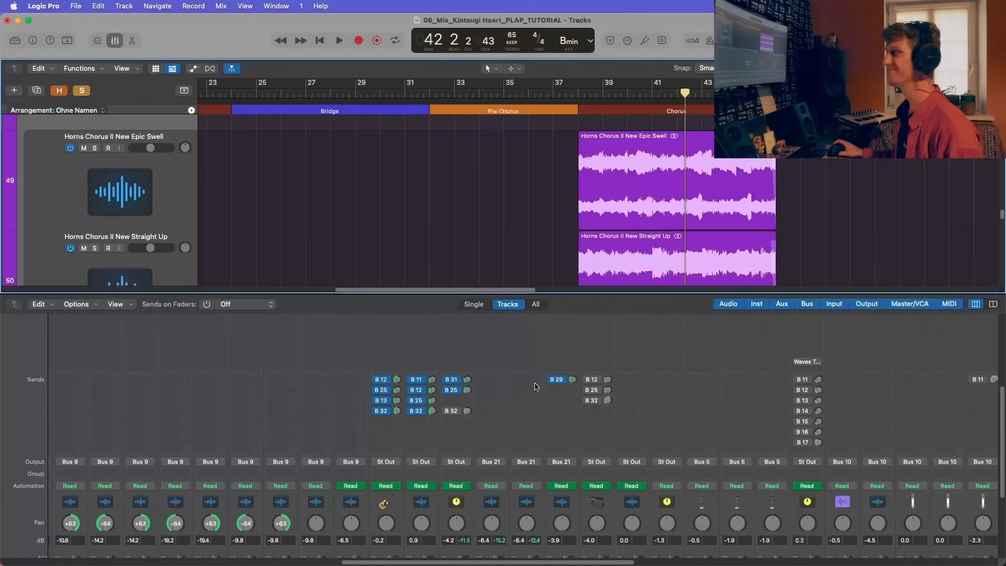
Step: Check the destination of the HORNS bus's Bus 32 send and replay the soloed horns from bar 38
left_click(452, 413)
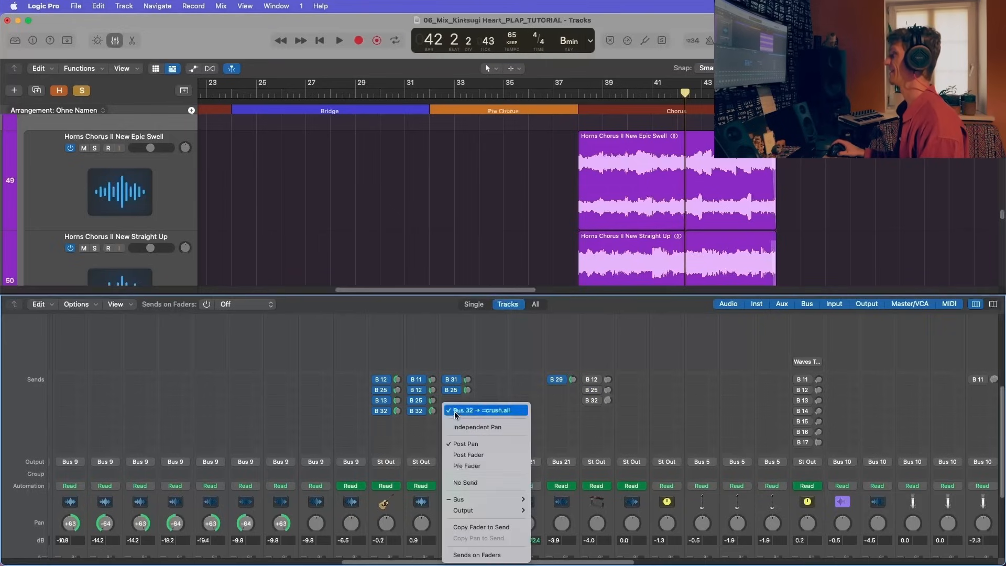
left_click(580, 94)
left_click(579, 94)
key("space")
scroll(608, 375, "up", 5)
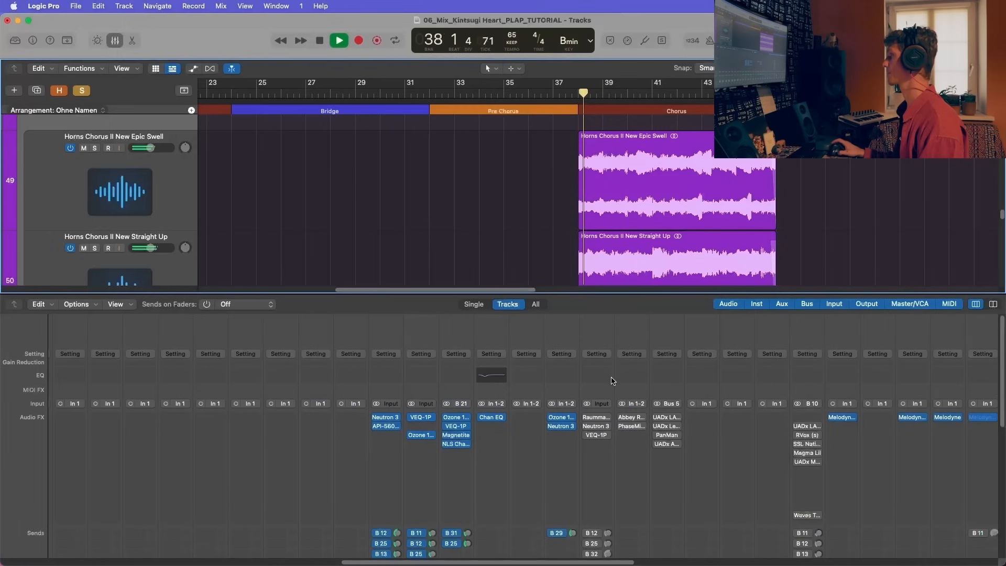
scroll(612, 381, "down", 10)
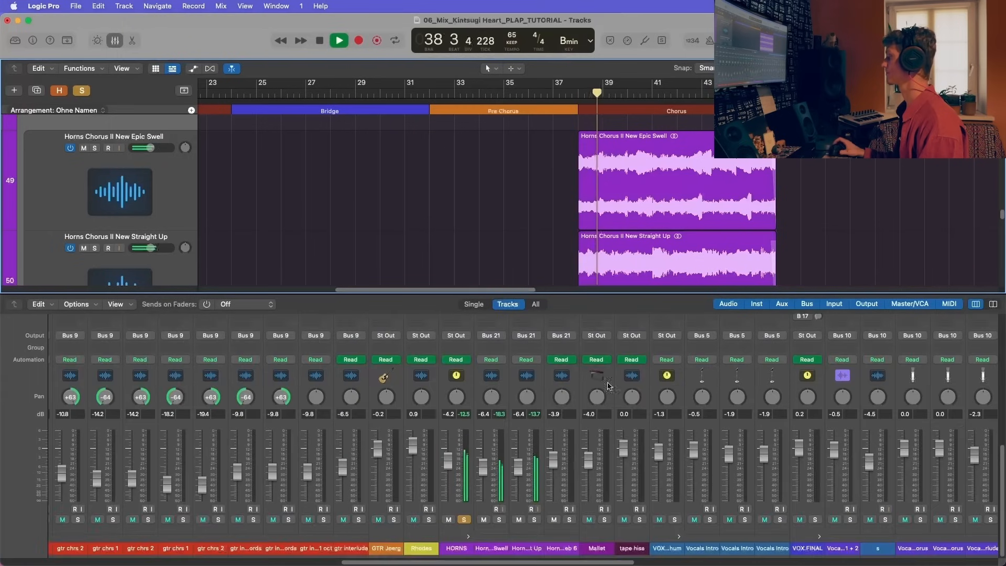
Step: Close the mixer and solo the Rhodes, GTR Joerg and gtr interlude tracks alongside the playing horns
key("x")
scroll(208, 280, "up", 4)
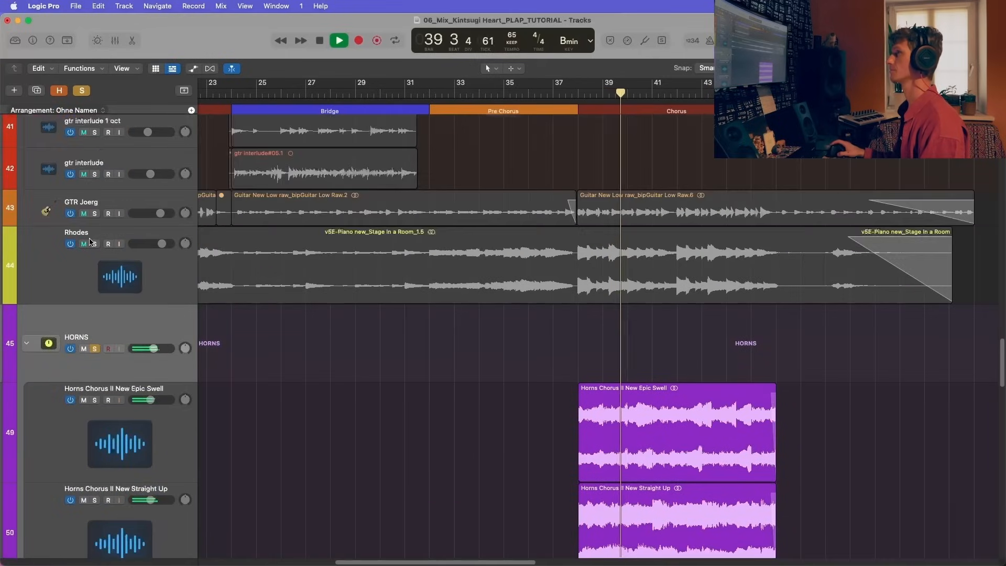
left_click(94, 243)
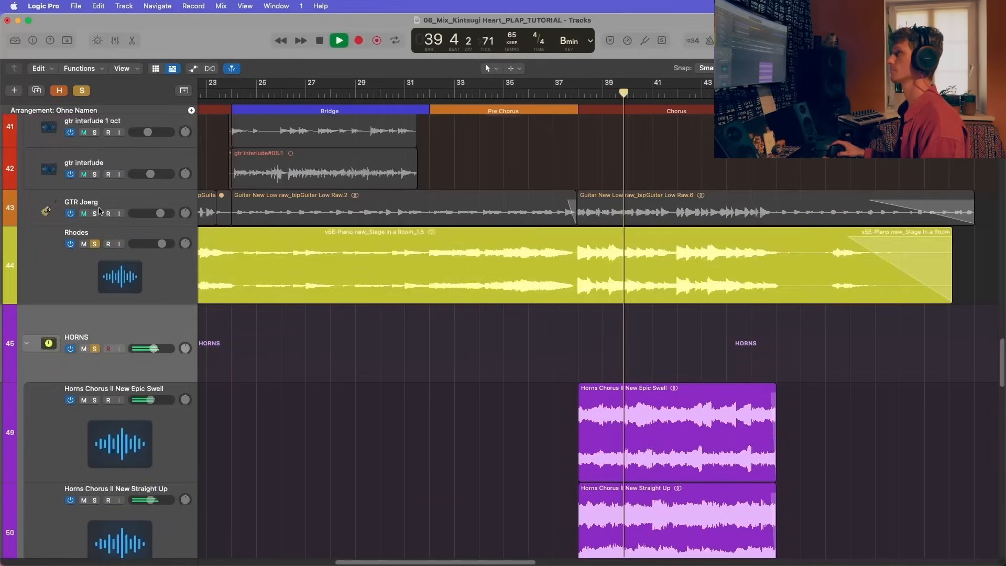
left_click(95, 213)
left_click(95, 174)
scroll(110, 213, "up", 3)
scroll(110, 212, "up", 3)
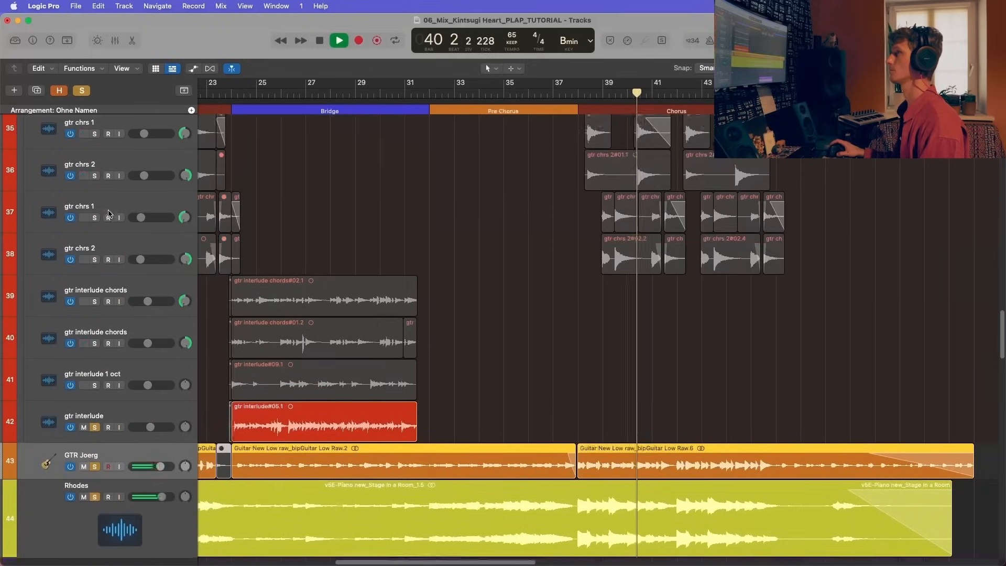
Step: Add the GTRS ADY, BASS and DRUMS TAKE 4 stacks to the soloed tracks during playback
scroll(92, 236, "up", 6)
scroll(92, 237, "up", 8)
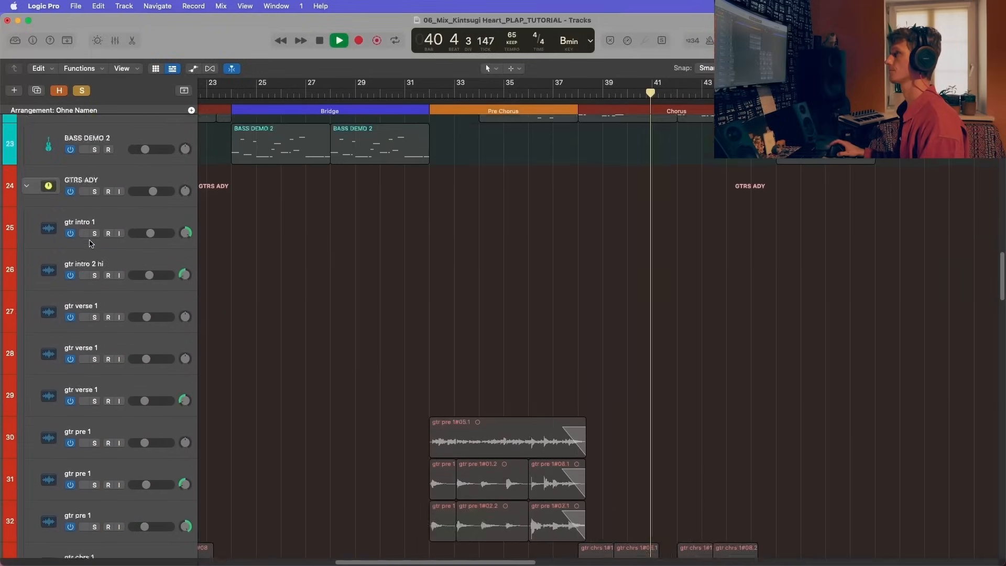
left_click(94, 283)
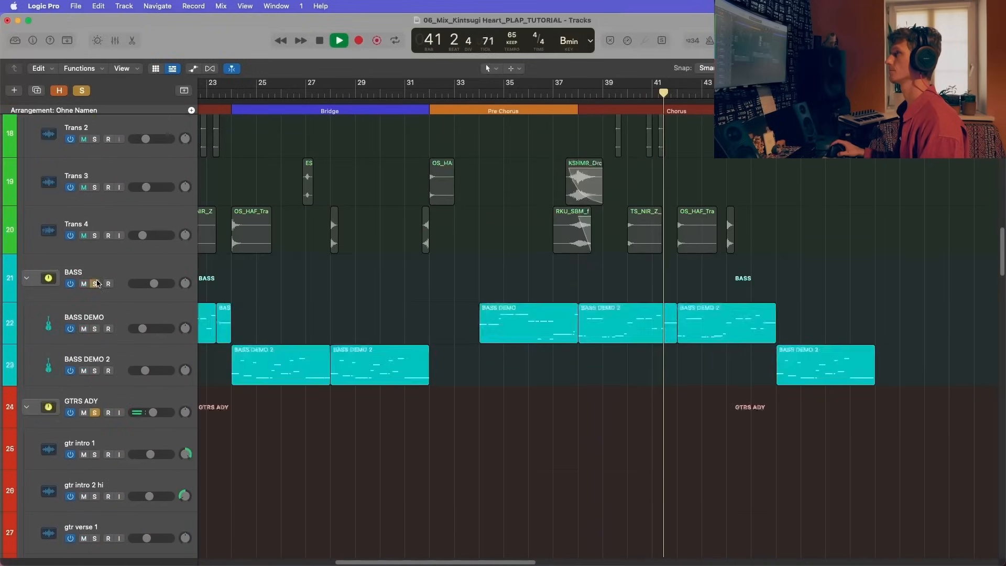
scroll(93, 272, "up", 3)
left_click(95, 286)
scroll(107, 262, "up", 6)
scroll(107, 262, "up", 3)
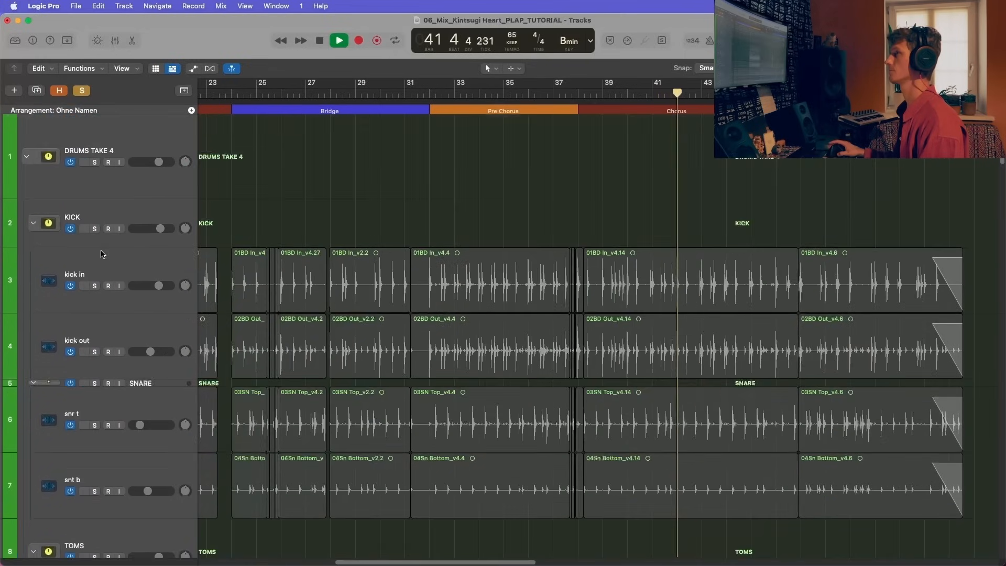
left_click(95, 167)
Step: Replay the chorus from bar 38 to hear the horns with the soloed band, and return to the horn tracks
scroll(130, 239, "down", 5)
scroll(130, 239, "down", 10)
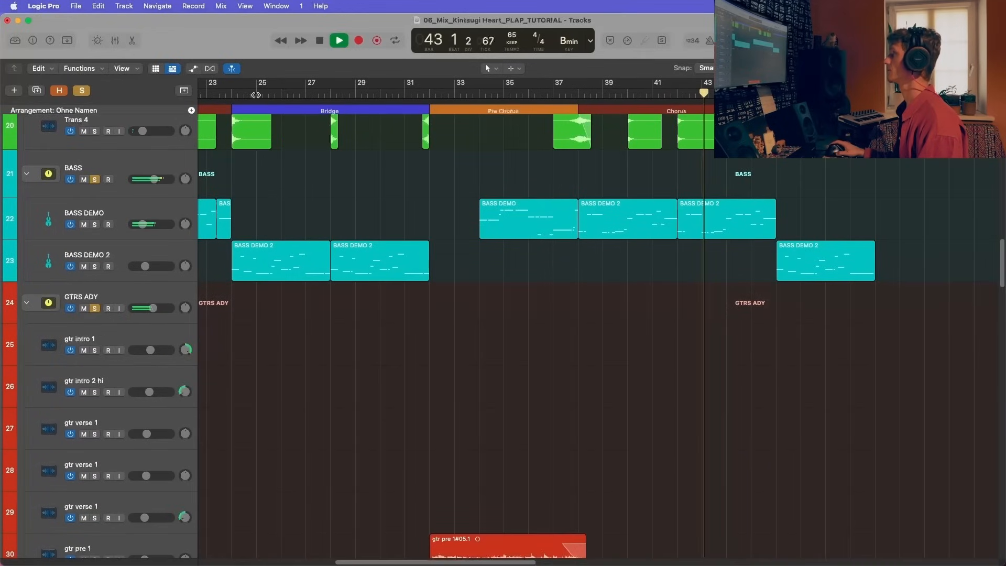
left_click(577, 93)
scroll(562, 314, "down", 15)
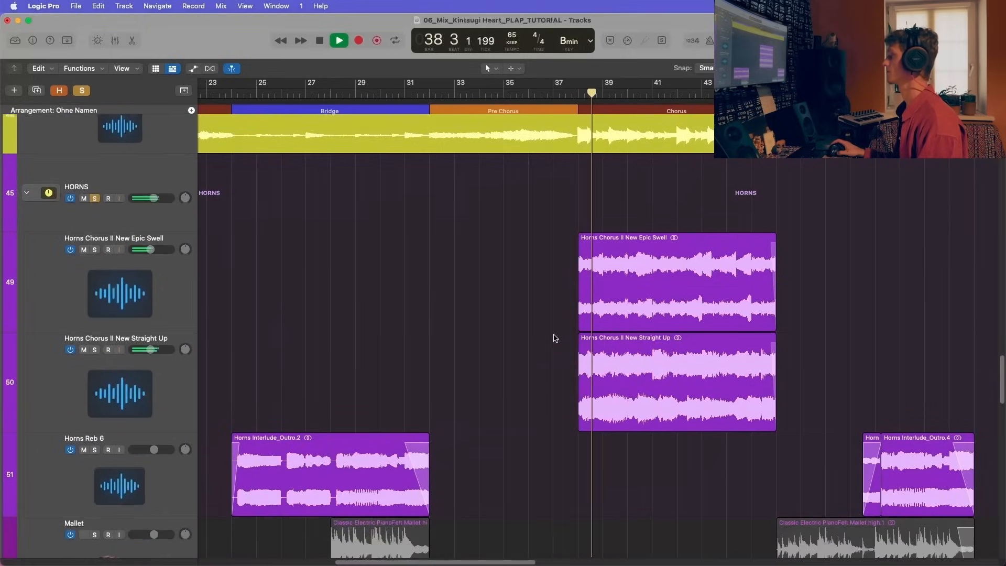
scroll(555, 337, "down", 3)
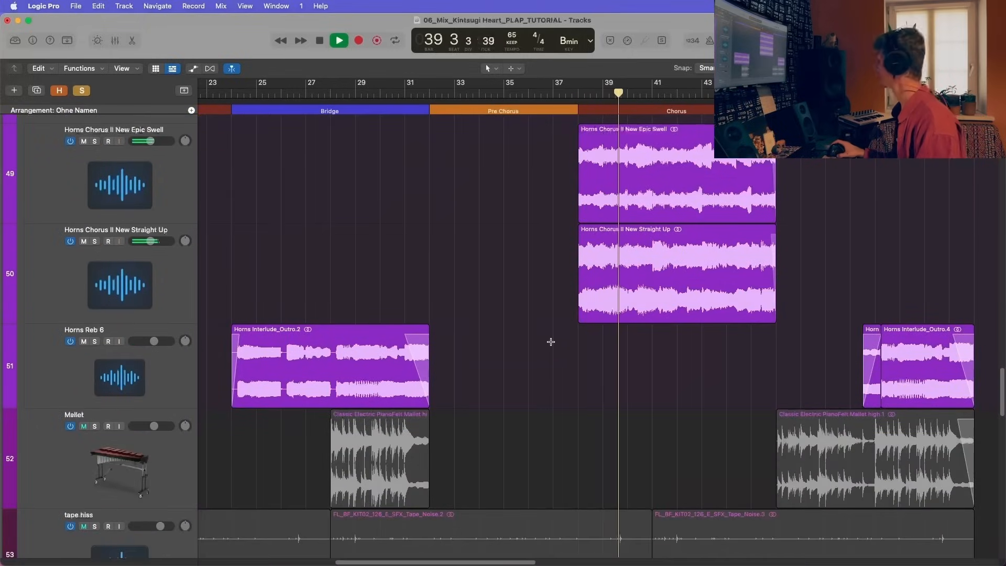
Step: Compare the chorus with both Horns Chorus II tracks muted together and unmuted again, and stop playback
key("super+Left")
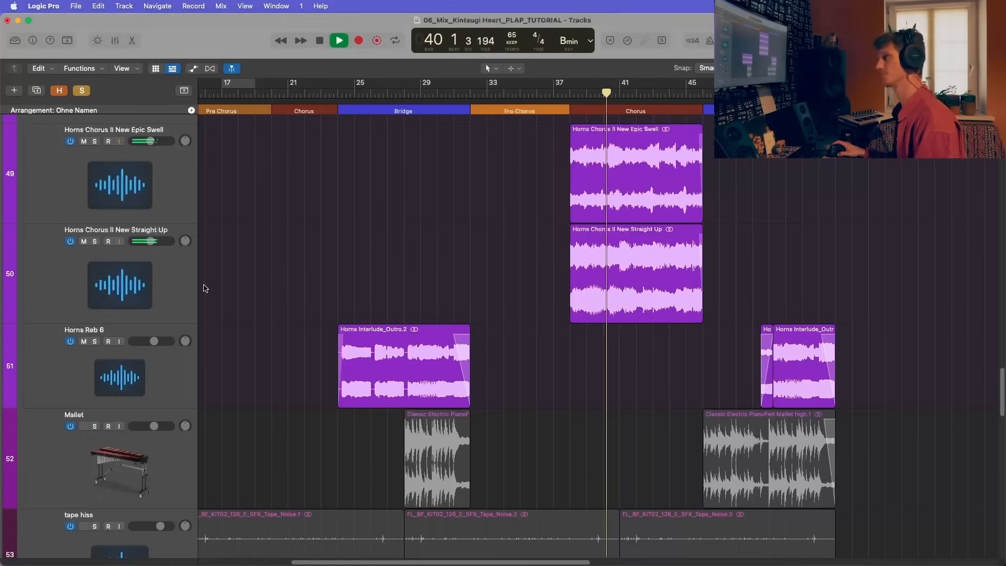
left_click(188, 291)
scroll(187, 290, "up", 3)
left_click(187, 290, "shift")
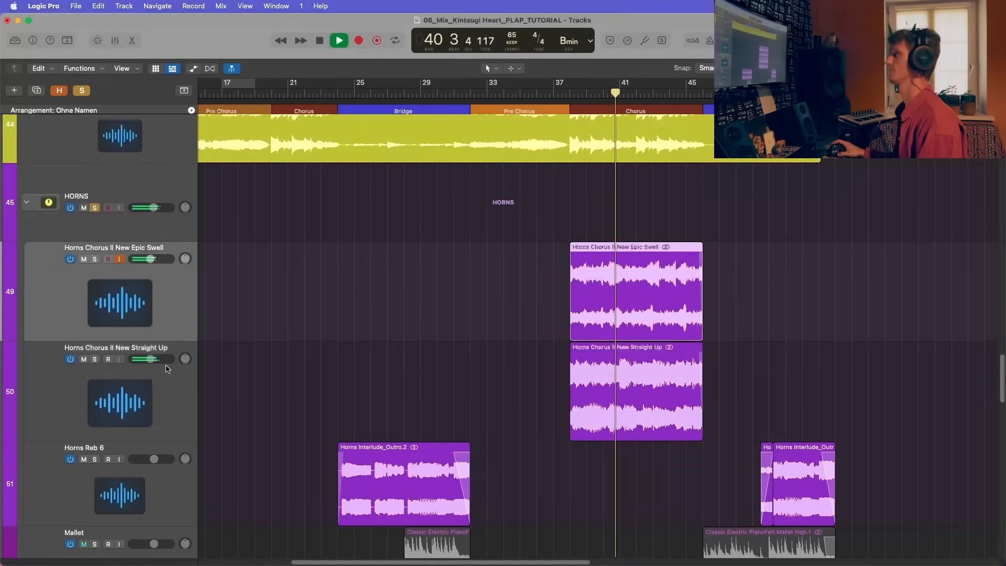
left_click(83, 259)
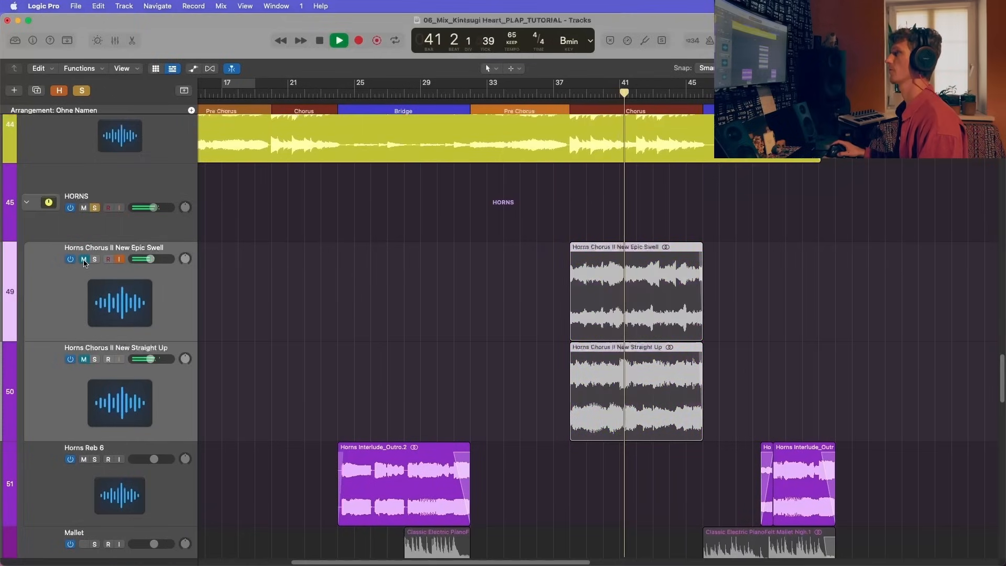
left_click(84, 259)
key("space")
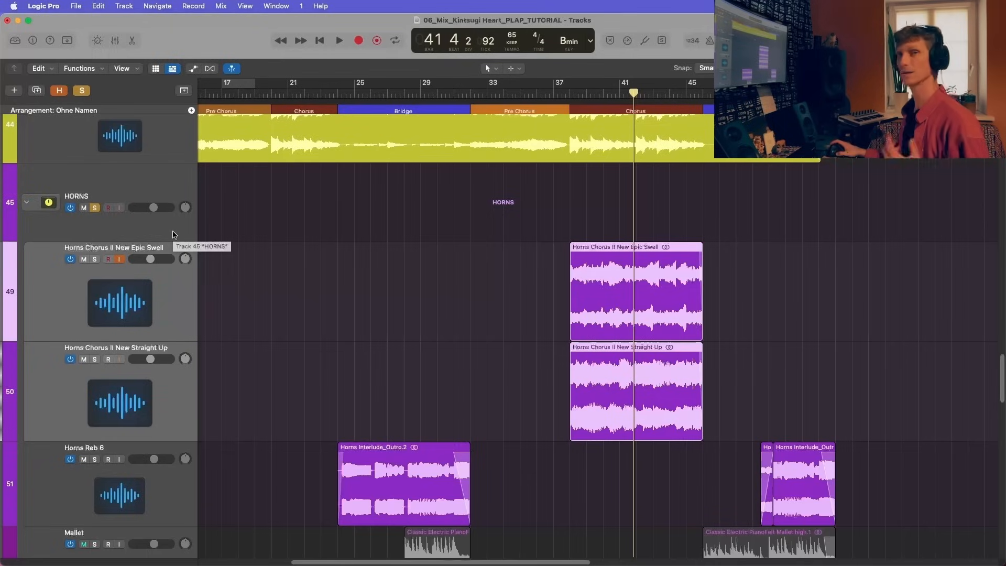
Step: Add the Mallet track to the solos and audition its bridge part in the mix from shortly before bar 28
scroll(180, 257, "down", 2)
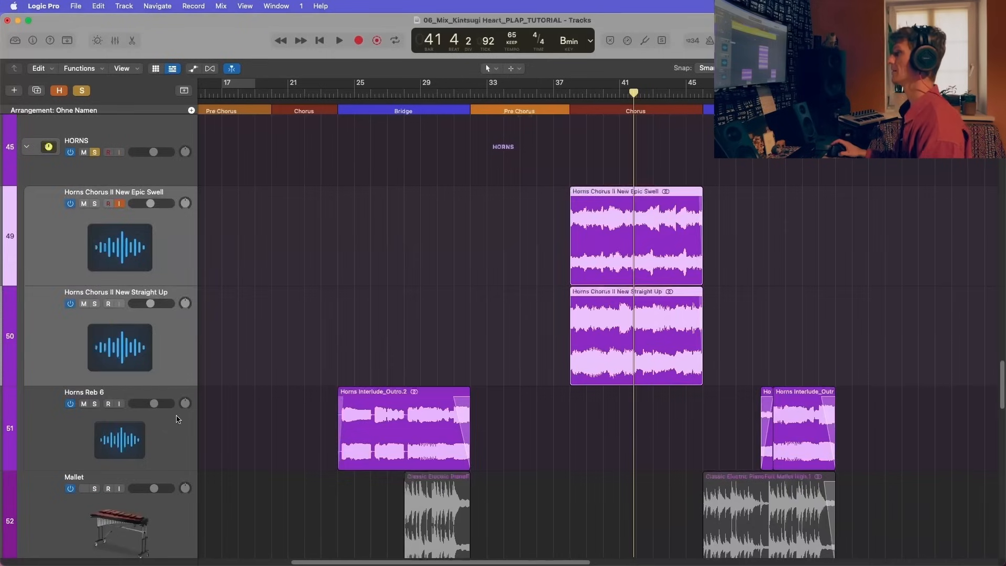
scroll(178, 360, "down", 4)
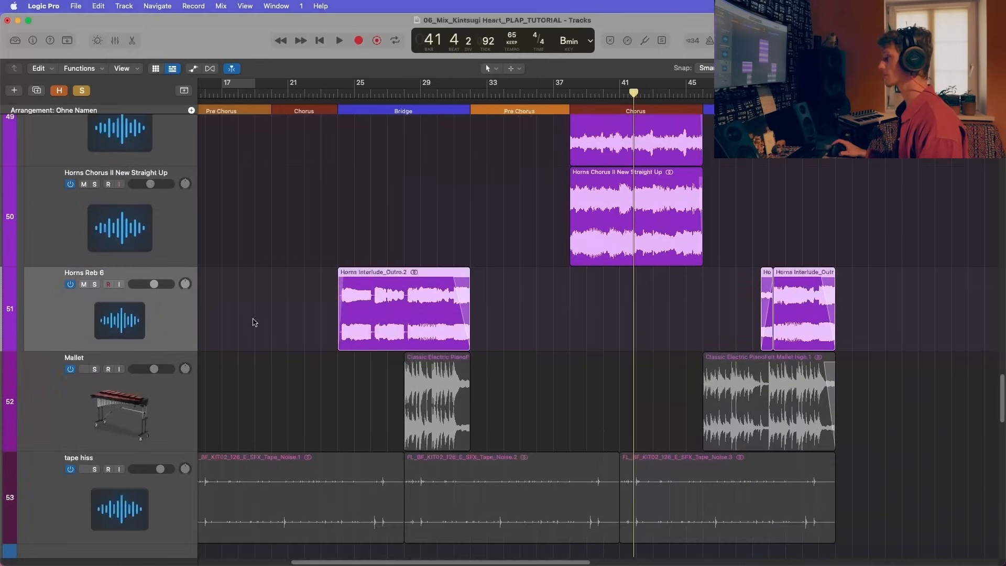
left_click(88, 375)
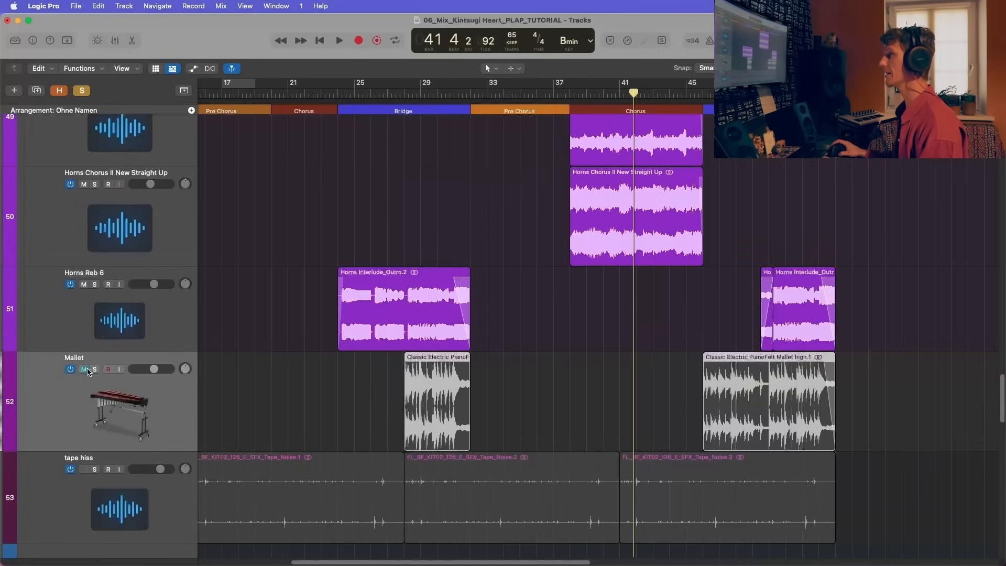
left_click(84, 369)
left_click(96, 369)
left_click(414, 94)
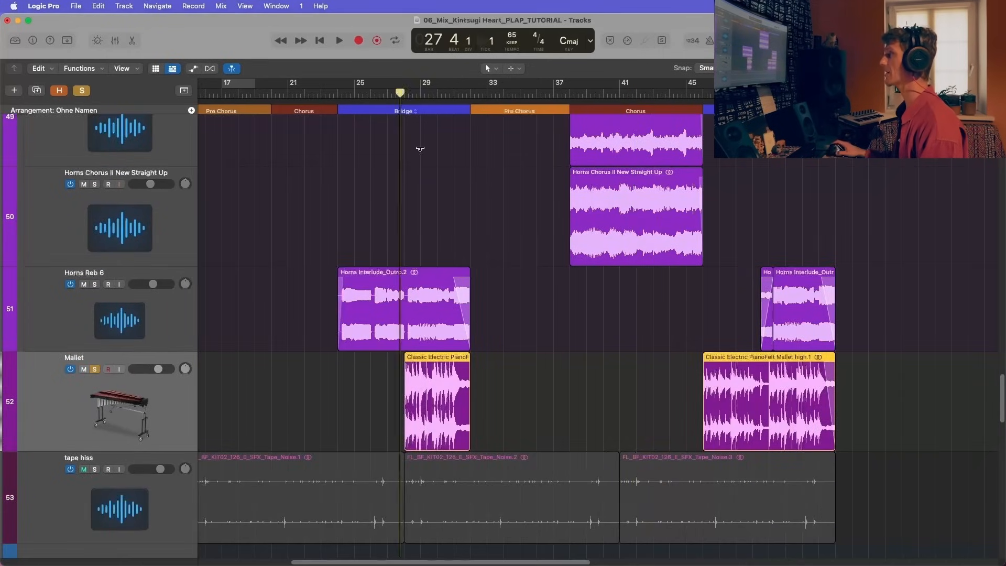
scroll(453, 321, "down", 1)
key("space")
key("super+Right")
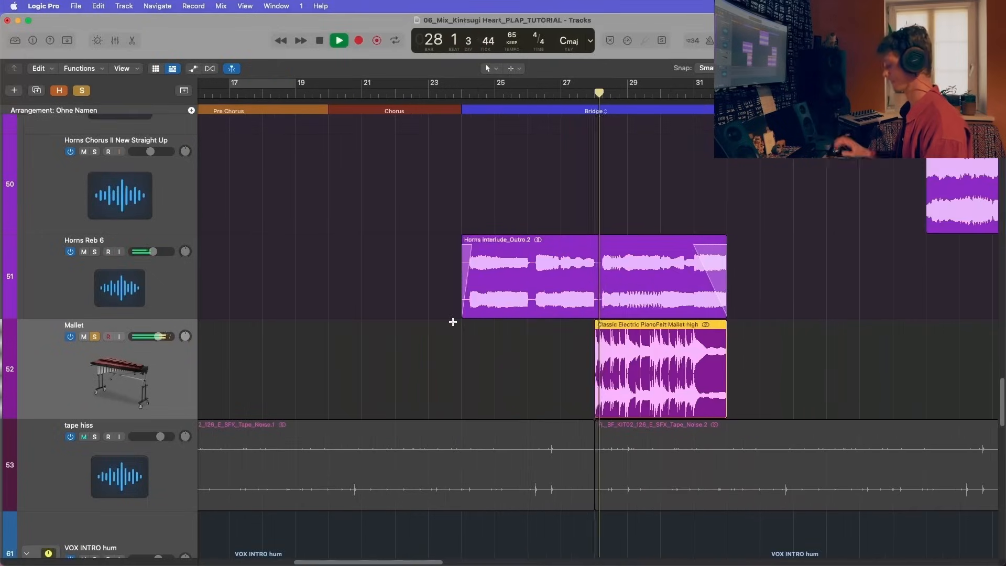
key("space")
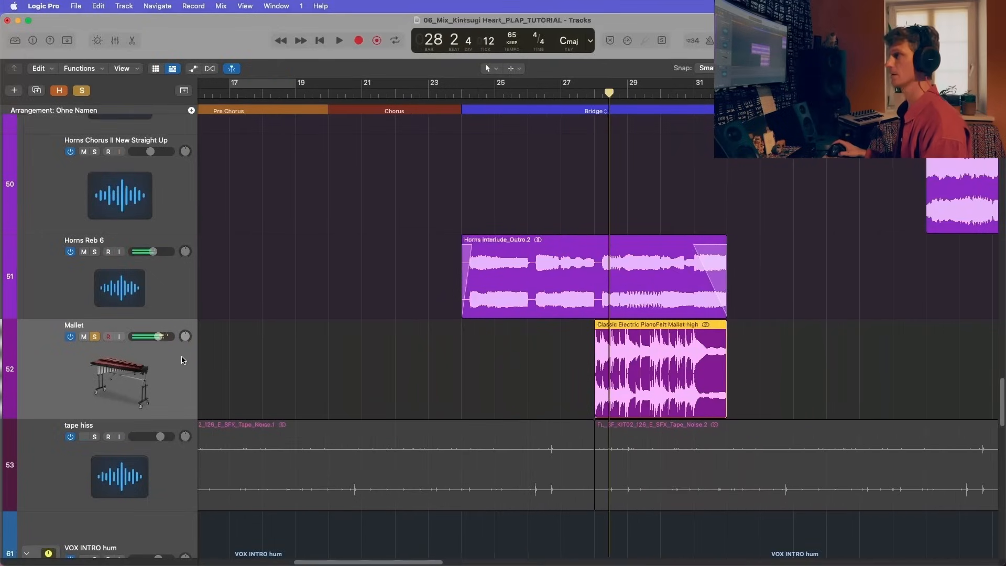
Step: Clear all solos, solo only the Mallet track and listen to its bridge part from about bar 28
left_click(152, 306)
scroll(152, 306, "up", 4)
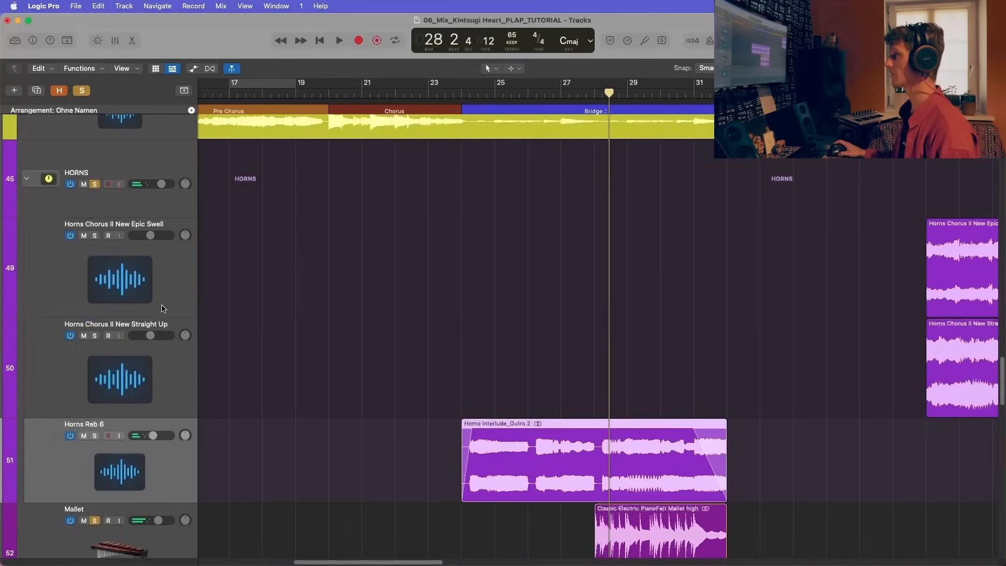
left_click(85, 91)
scroll(142, 367, "down", 4)
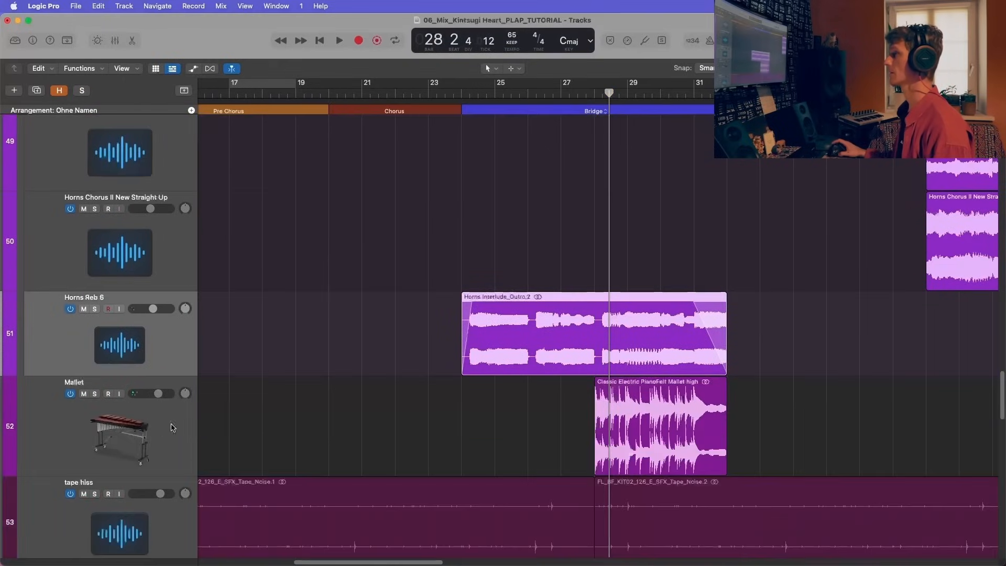
left_click(147, 423)
left_click(587, 96)
key("space")
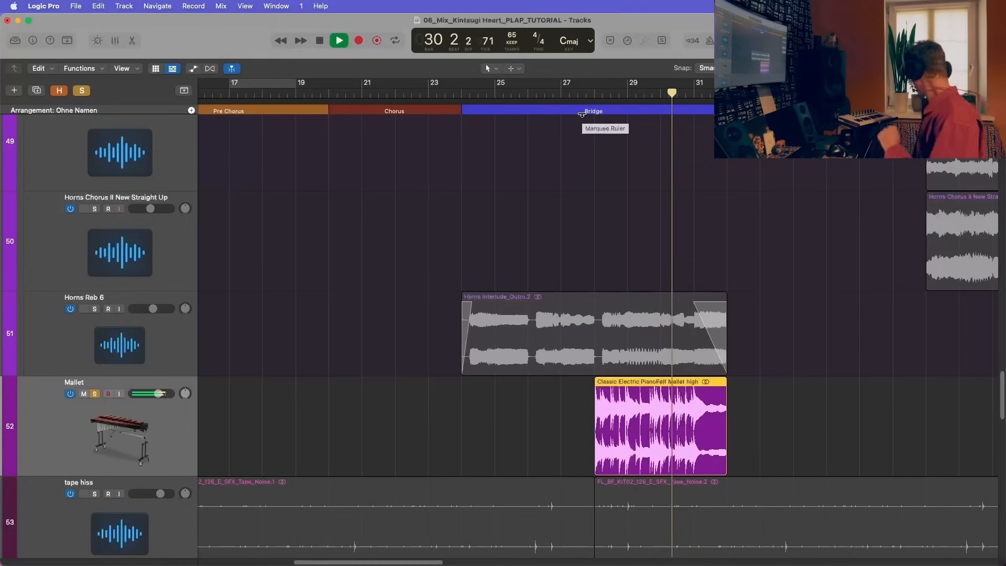
key("space")
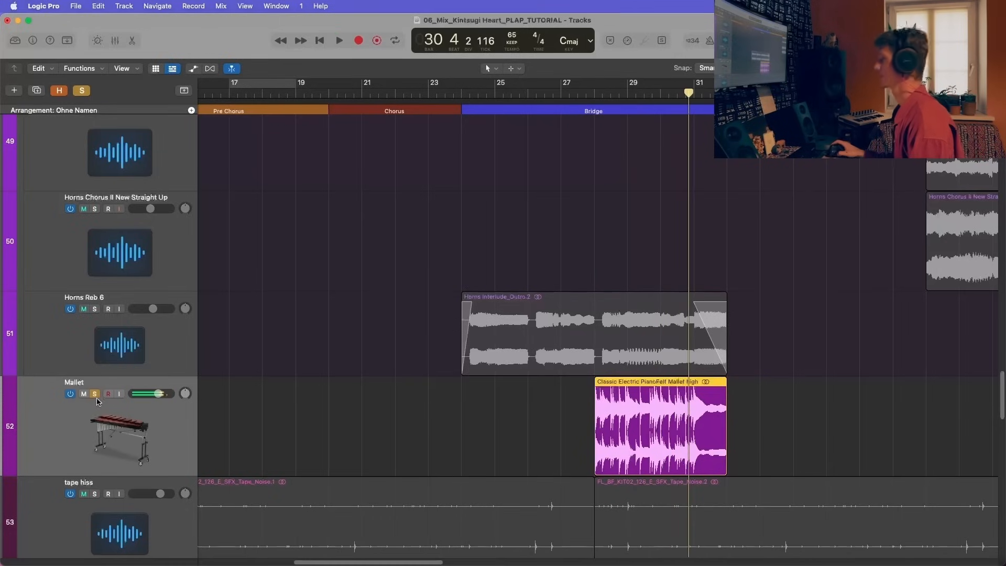
Step: Bring up the Mallet channel's inserts in the mixer and cue the soloed track at bar 28
key("s")
key("x")
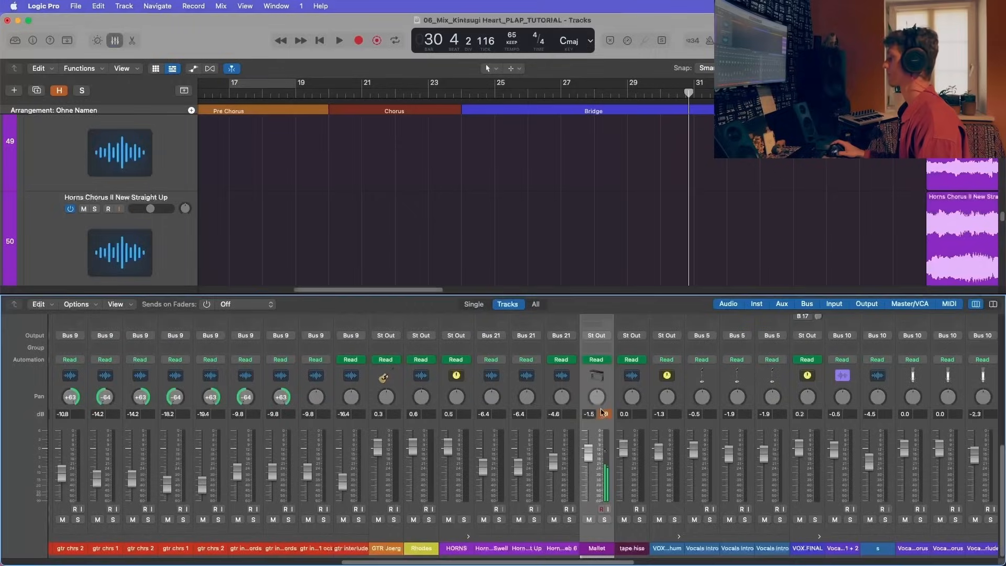
scroll(610, 437, "up", 5)
scroll(633, 419, "up", 5)
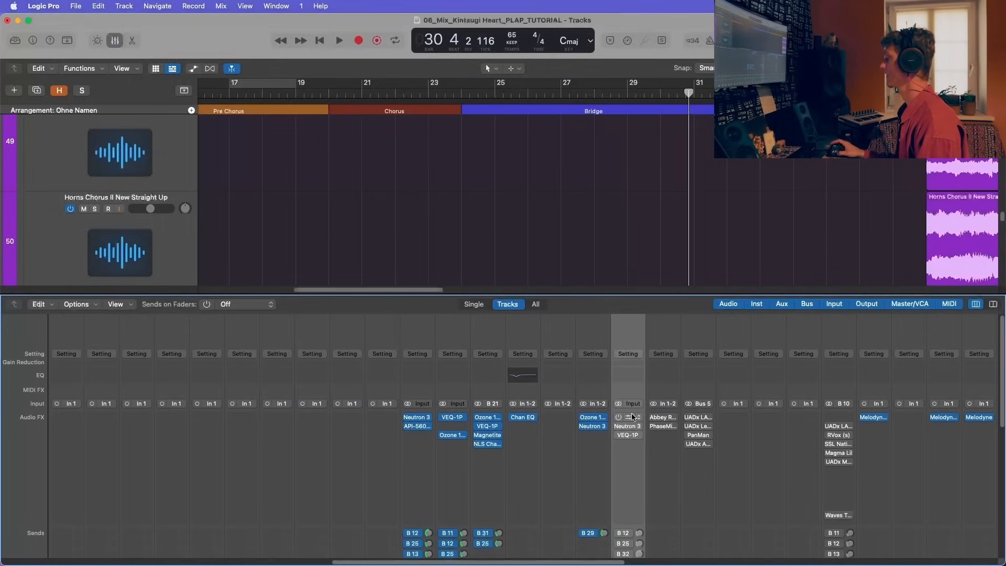
scroll(664, 242, "down", 4)
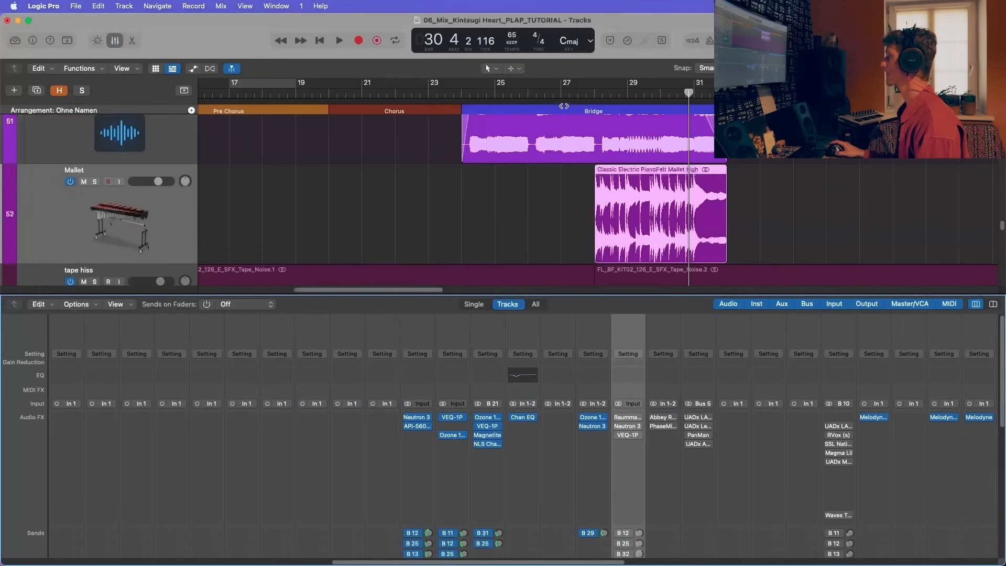
left_click(592, 92)
left_click(95, 182)
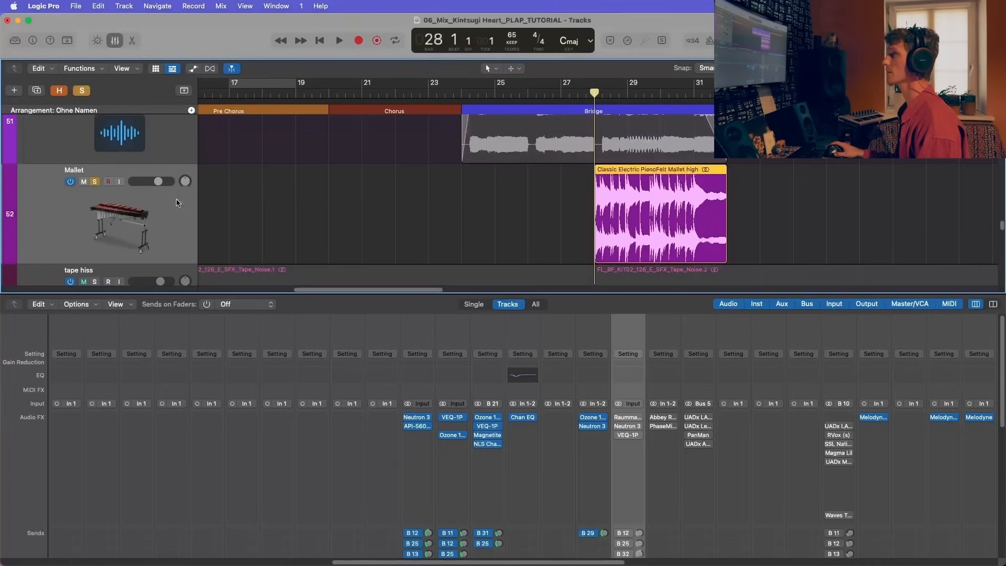
Step: Enable Raummaschine on the Mallet channel, compare it bypassed and active during playback, and switch on the Neutron 3 Equalizer insert
key("space")
left_click(624, 418)
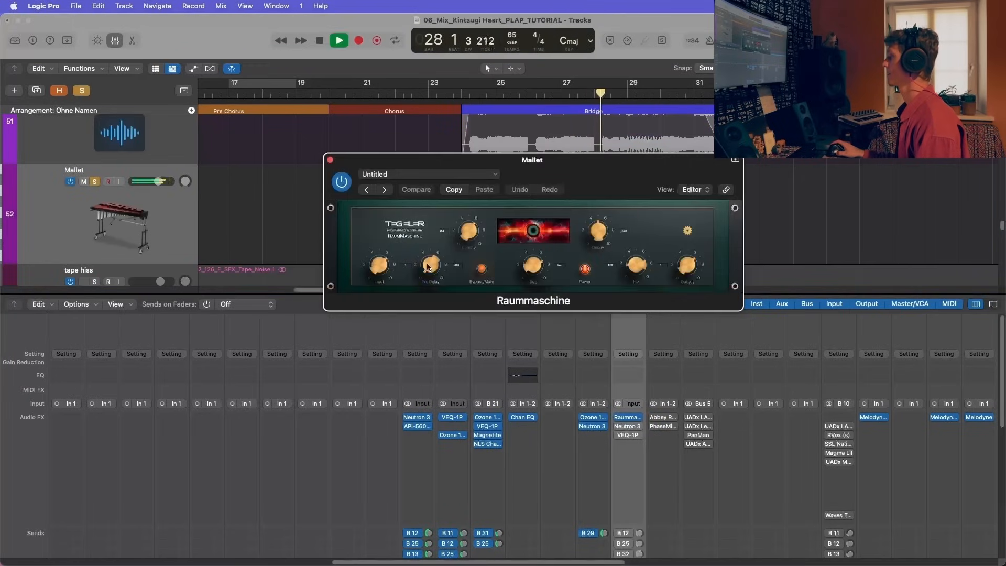
left_click(342, 182)
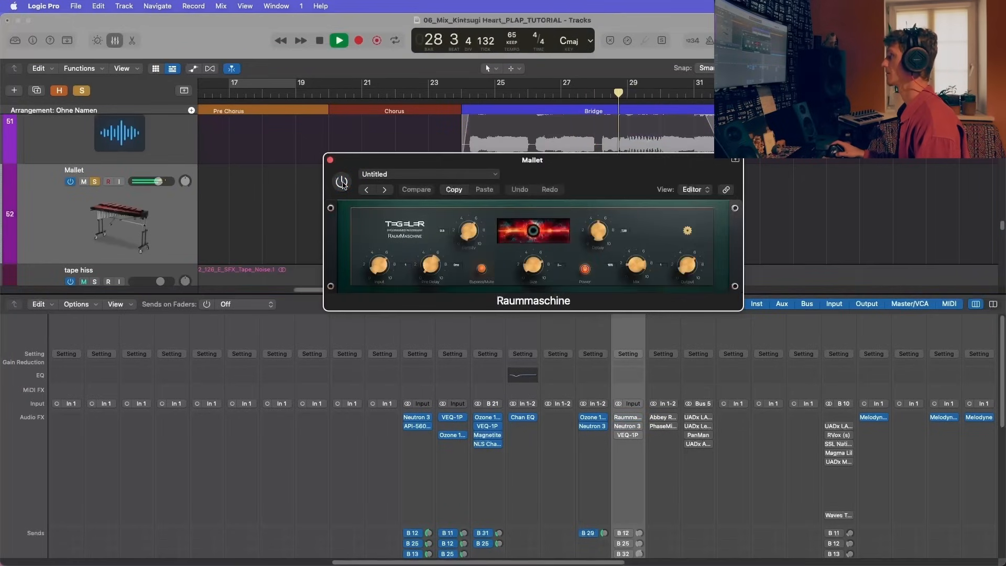
left_click(342, 182)
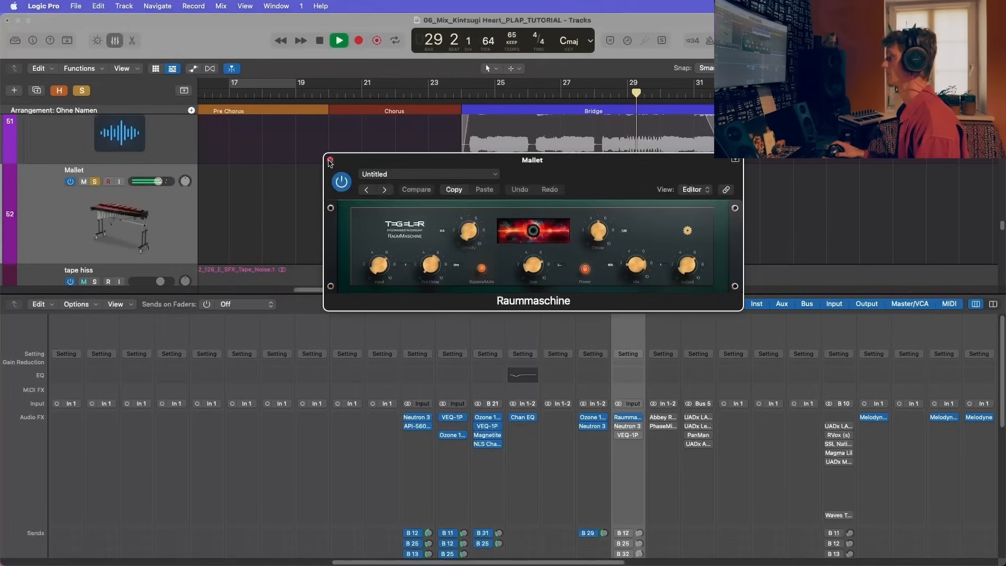
left_click(329, 161)
key("space")
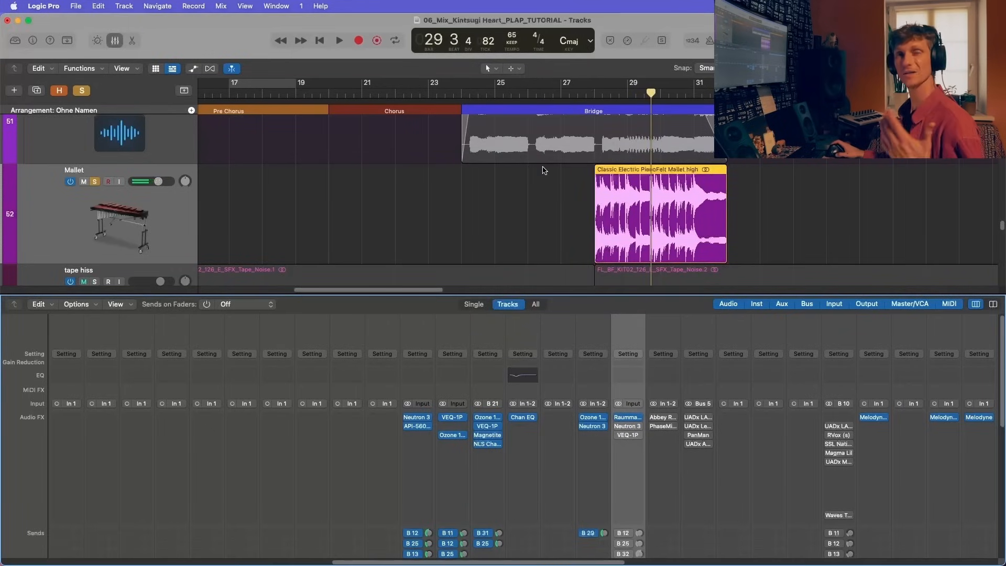
left_click(621, 427)
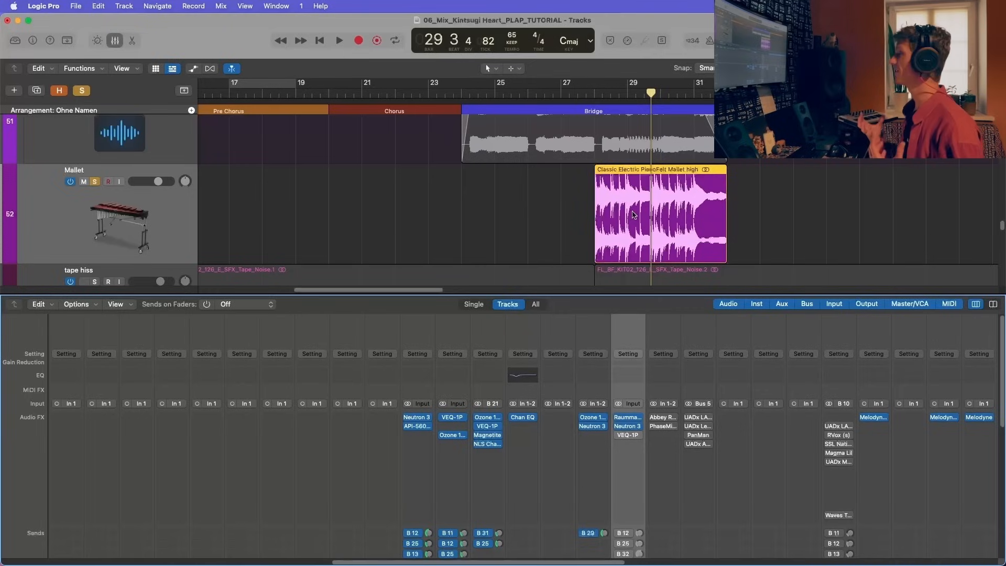
Step: Add the horn track directly above Mallet to the solo, audition both from bar 27, and unsolo the horn track again
scroll(87, 184, "up", 2)
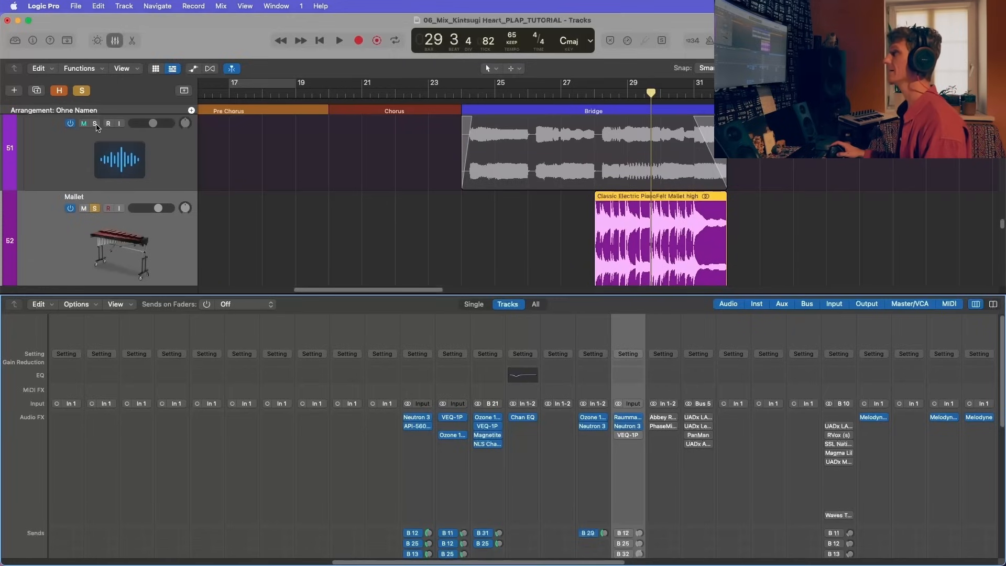
left_click(95, 124)
left_click(564, 94)
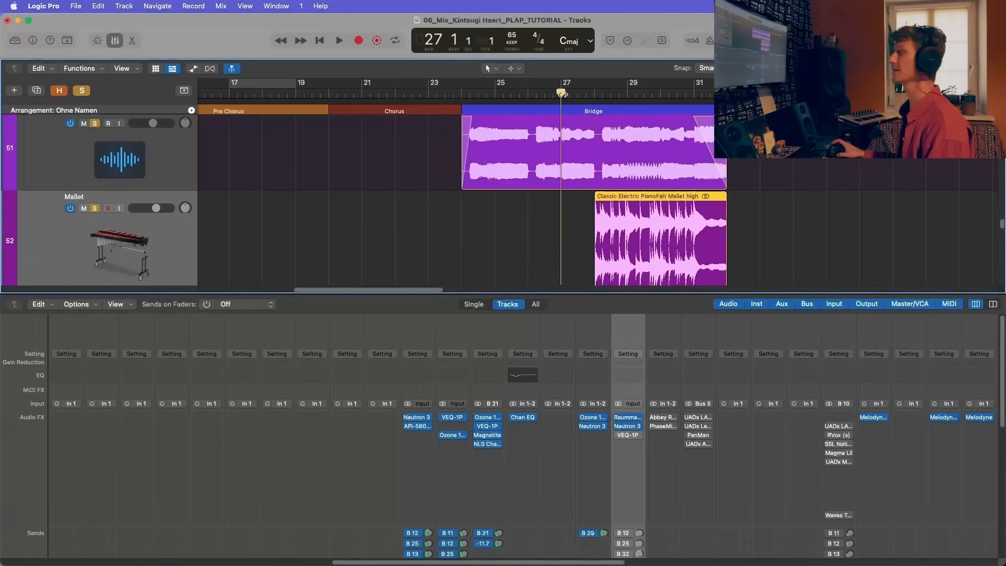
key("space")
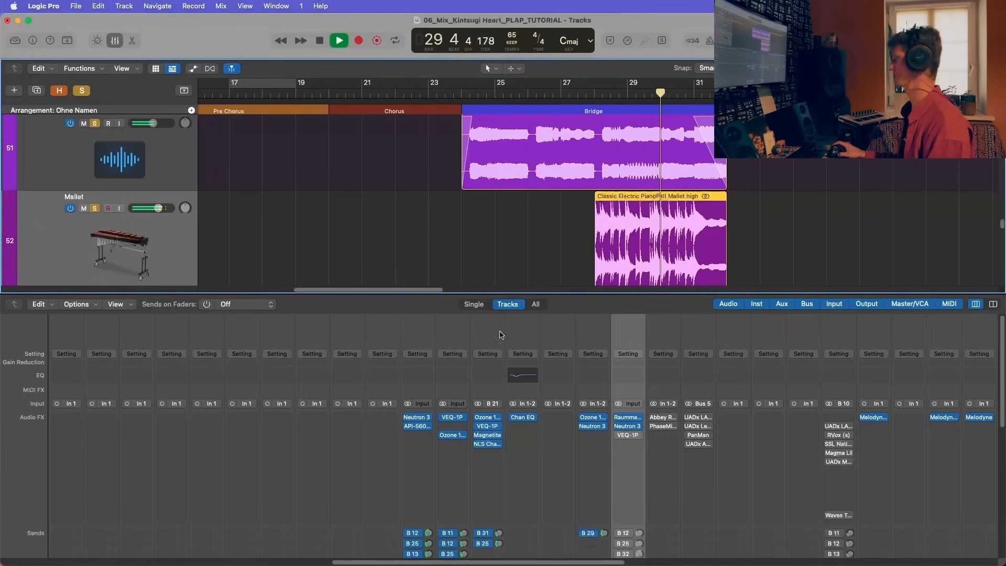
left_click(95, 123)
key("space")
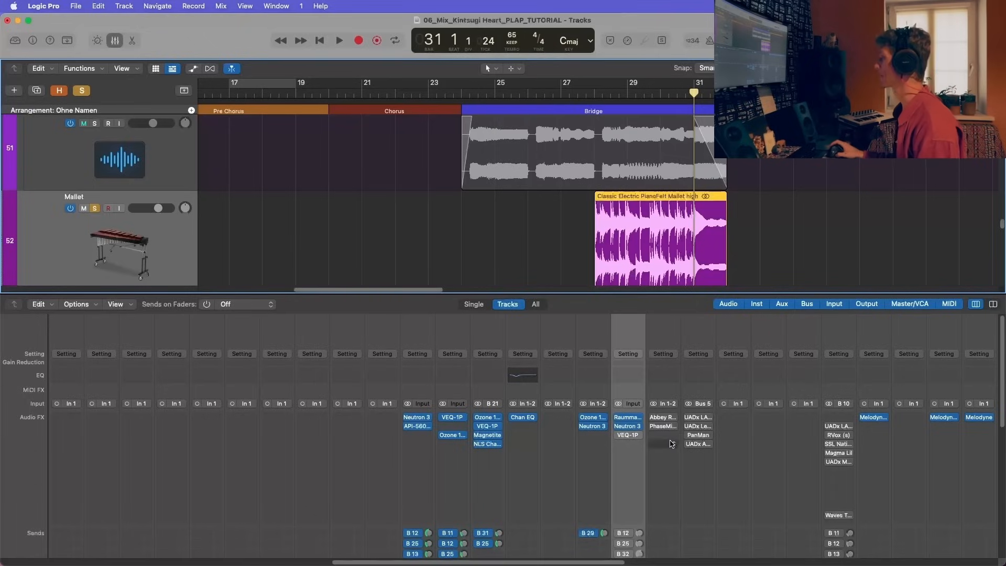
Step: Inspect the low-shelf cut and the Proportional Q boost in the Mallet channel's Neutron 3 Equalizer, and close the plug-in
left_click(633, 429)
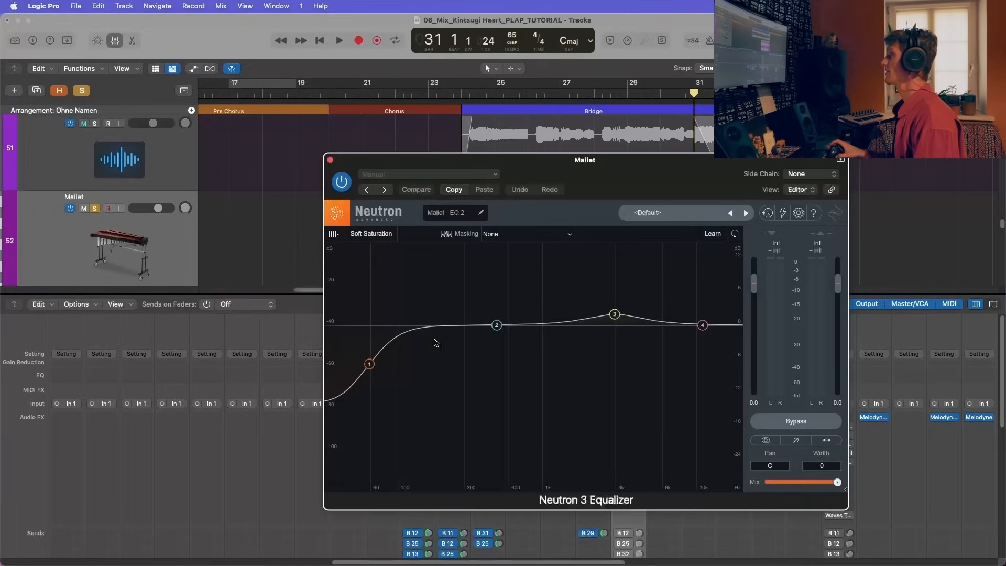
left_click(614, 315)
left_click(373, 365)
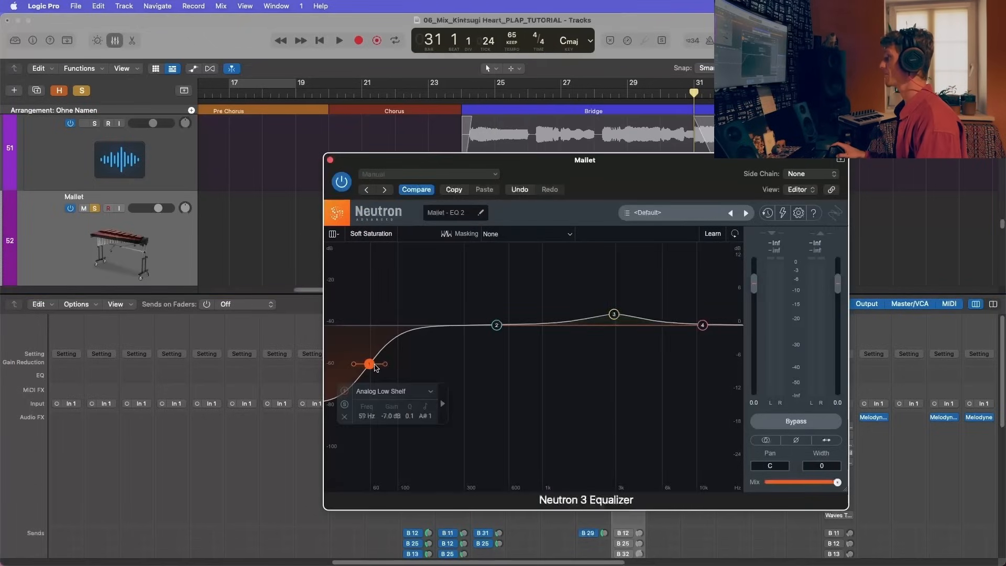
left_click(614, 316)
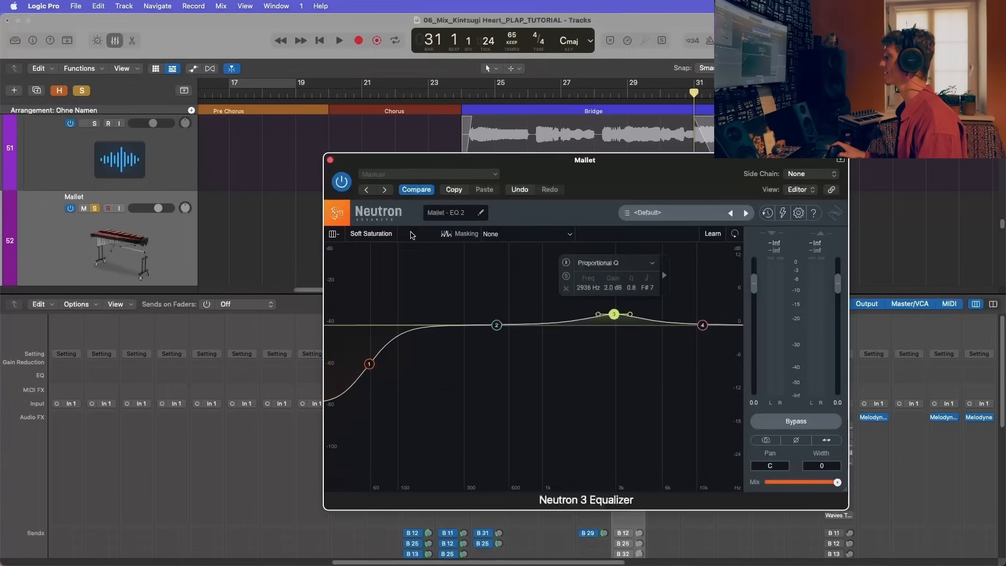
left_click(330, 160)
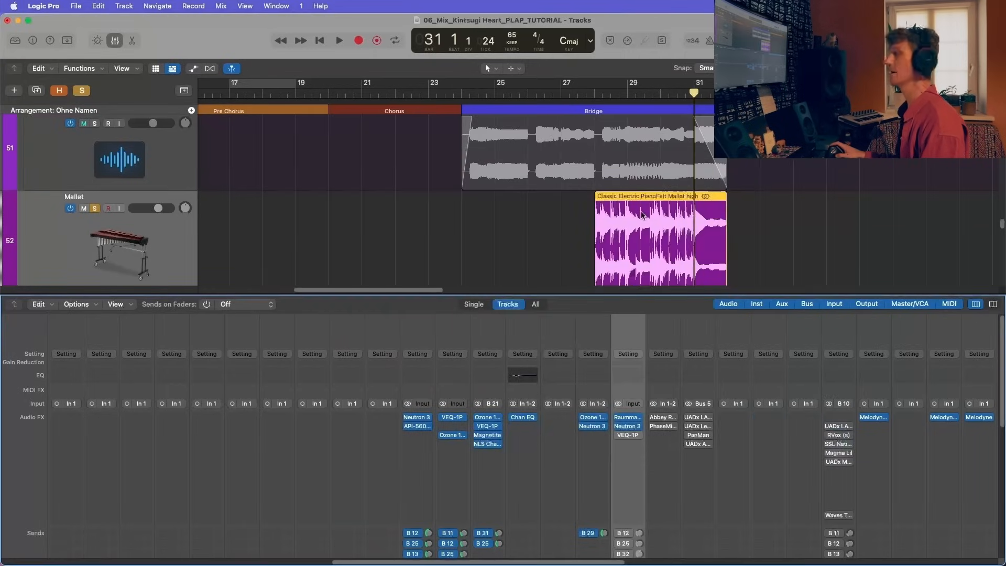
Step: Switch on the VEQ-1P insert on the Mallet channel and show its low-frequency settings
scroll(640, 426, "down", 1)
left_click(628, 432)
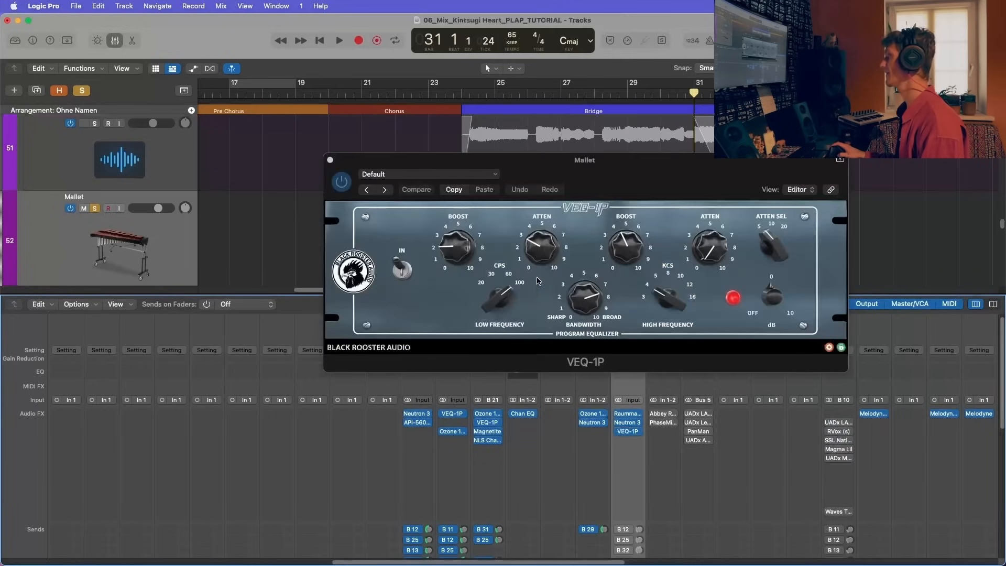
left_click(457, 253)
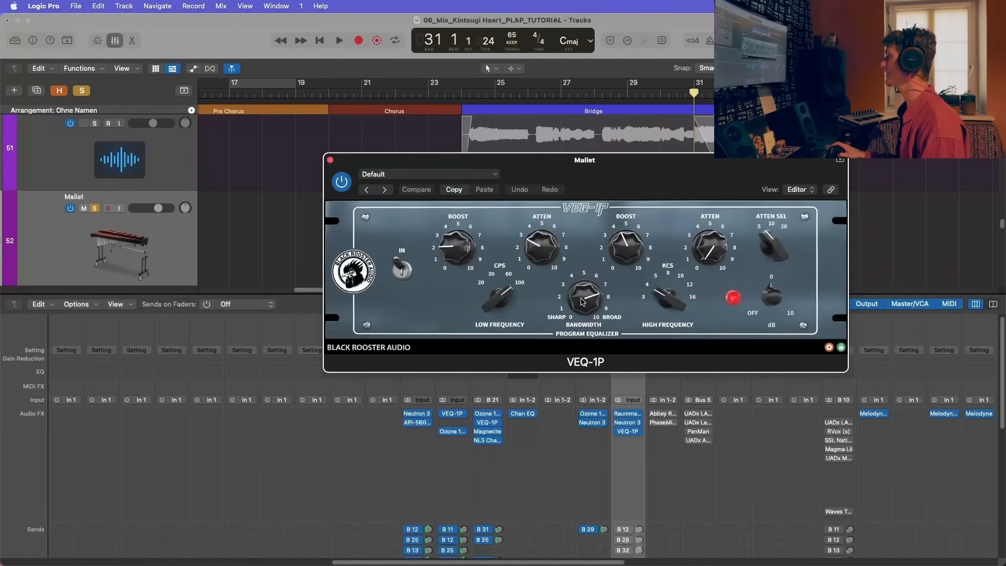
Step: Play the soloed Mallet part from about bar 28, compare VEQ-1P bypassed and active, and close the plug-in
key("space")
left_click_drag(656, 161, 652, 263)
left_click(597, 94)
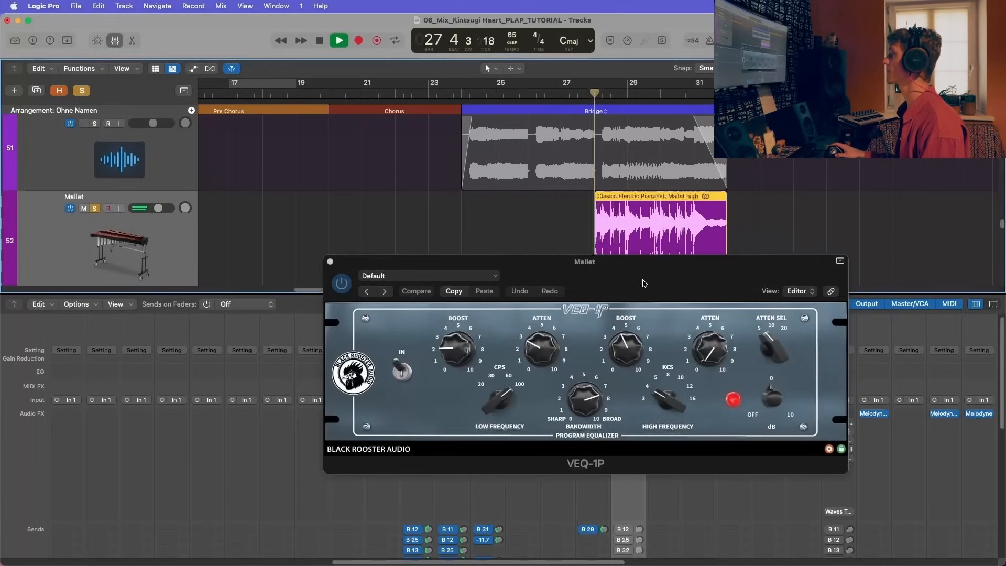
left_click_drag(474, 263, 370, 191)
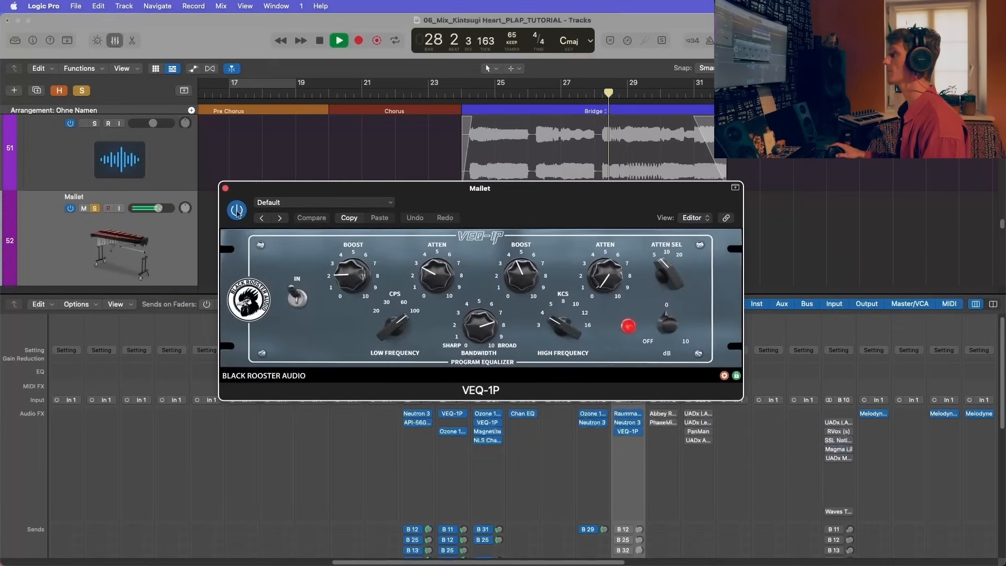
left_click(238, 211)
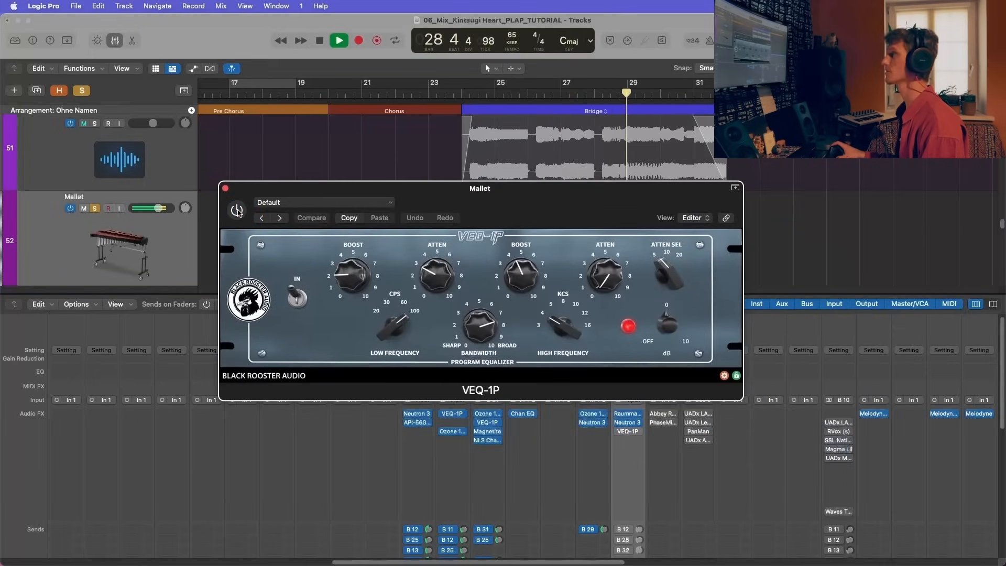
left_click(237, 211)
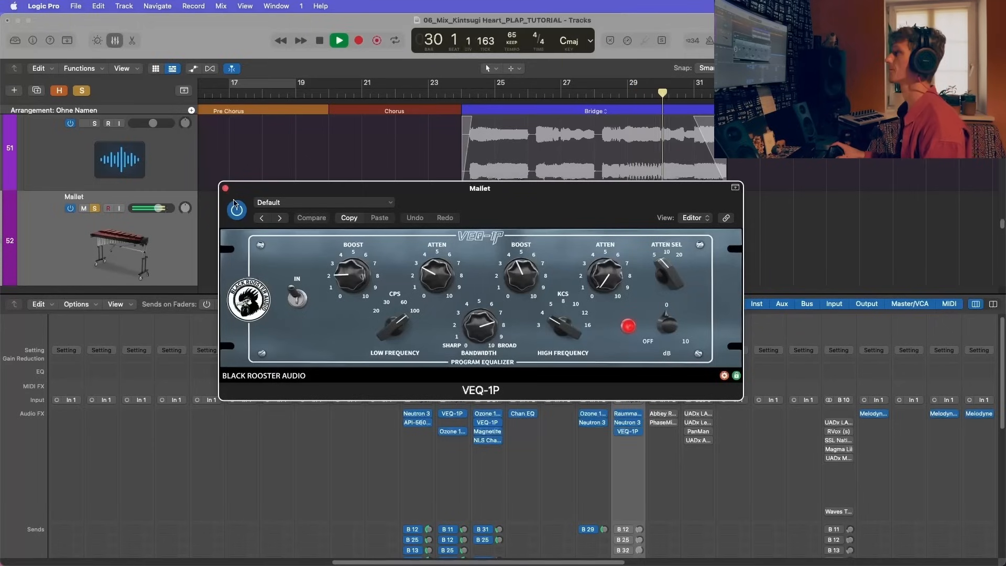
left_click(226, 190)
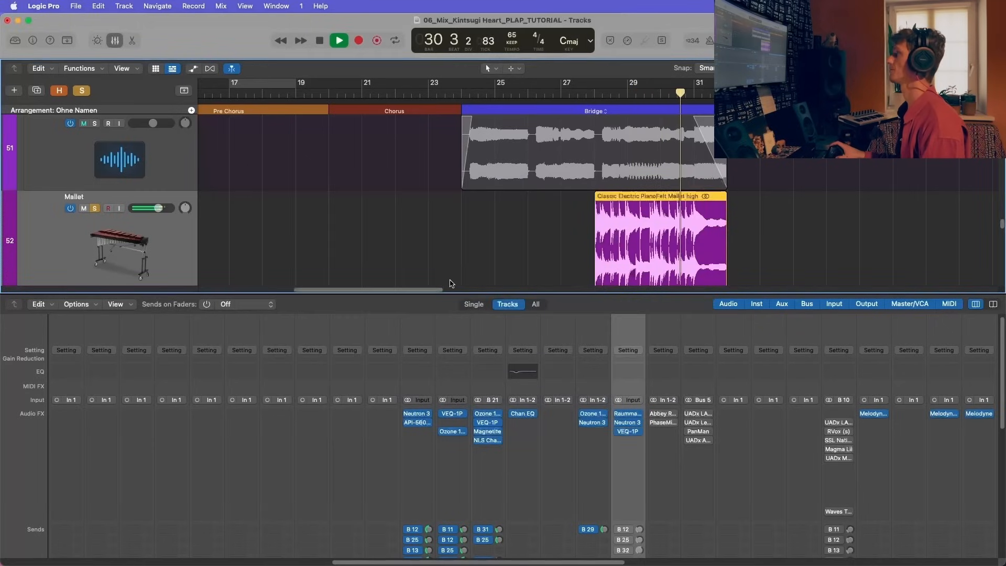
Step: Switch on the Mallet channel's sends to Bus 12 (plates), Bus 25 (delay) and Bus 32, checking their destinations
scroll(619, 445, "down", 3)
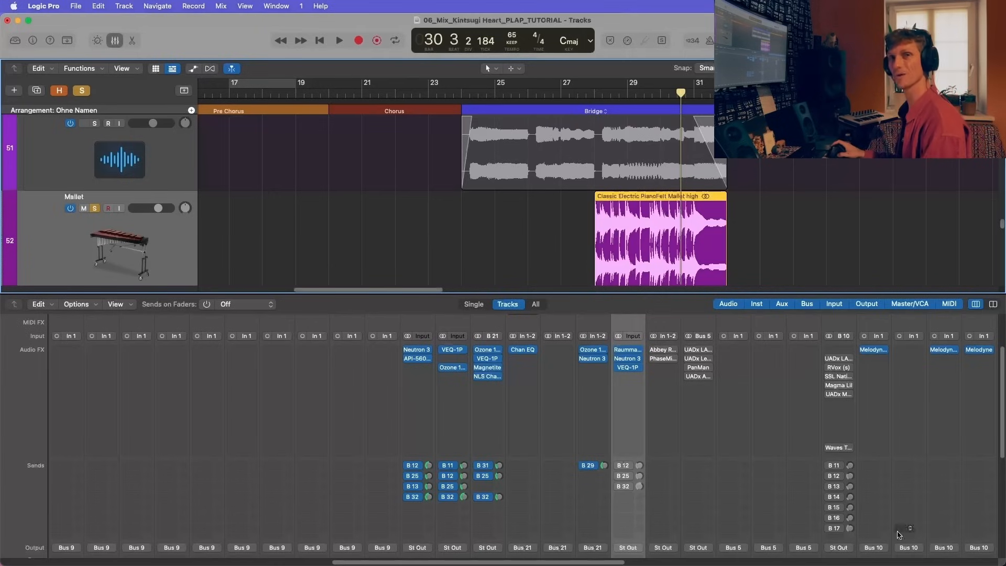
left_click(619, 465)
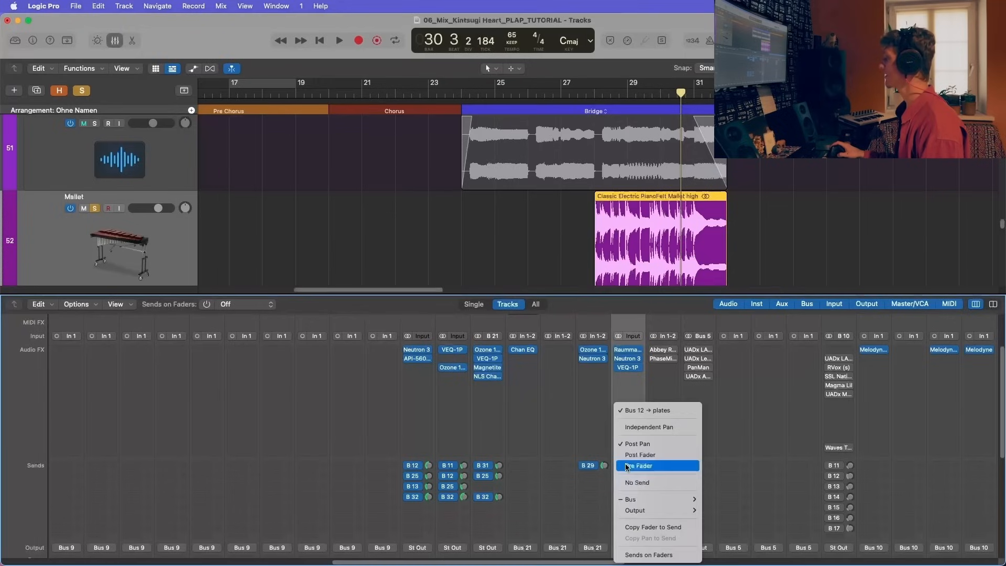
left_click(646, 391)
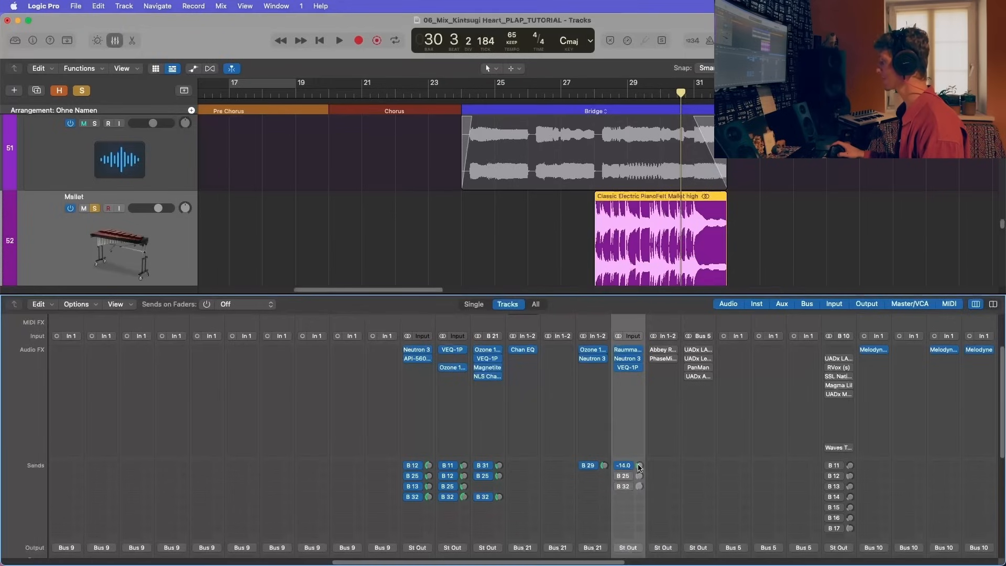
left_click(620, 476)
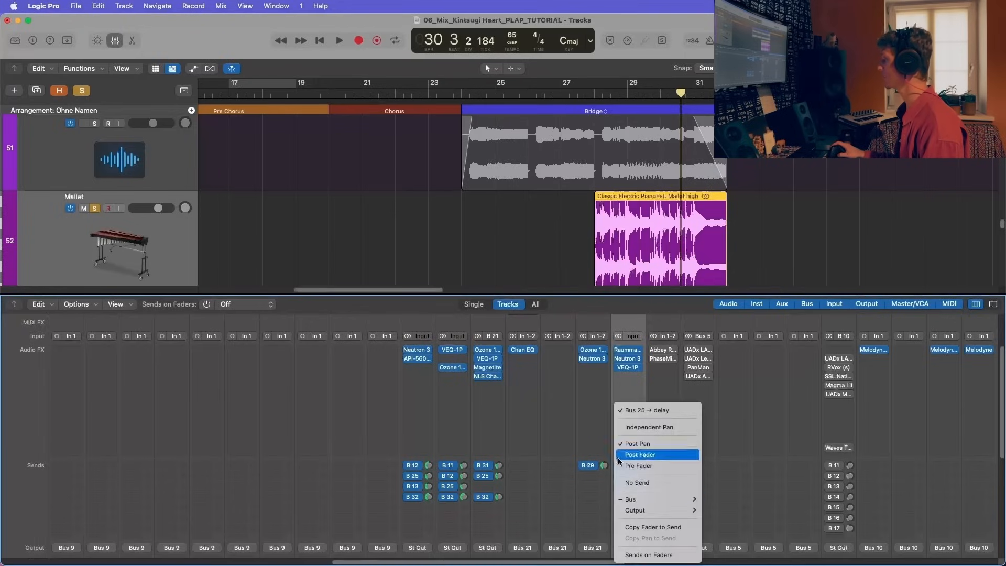
left_click(636, 464)
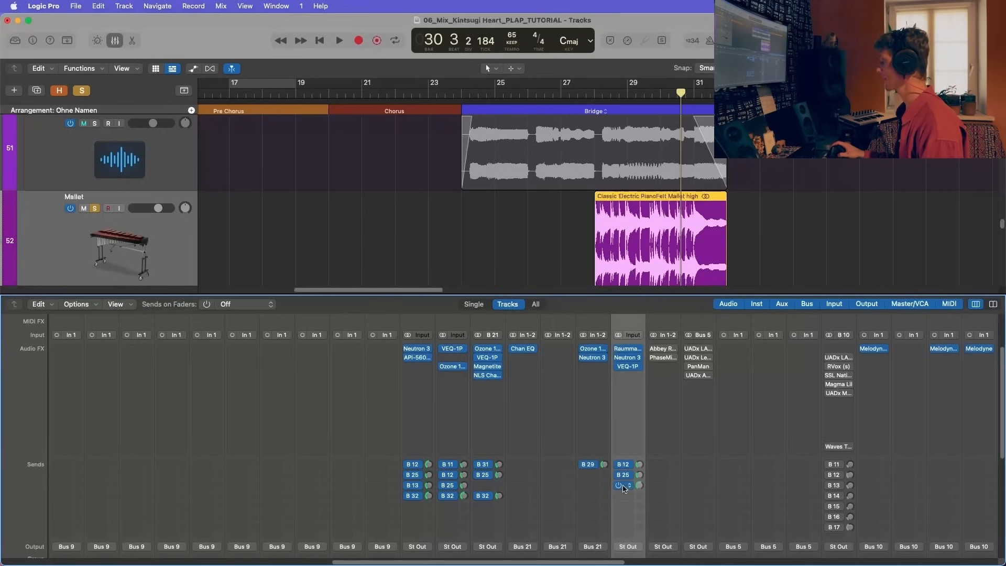
left_click(623, 488)
left_click(645, 399)
Step: Clear all solos and audition the Mallet in the full mix from about bar 27, bringing up the mixer faders
left_click(570, 101)
key("space")
left_click(82, 90)
scroll(111, 217, "down", 3)
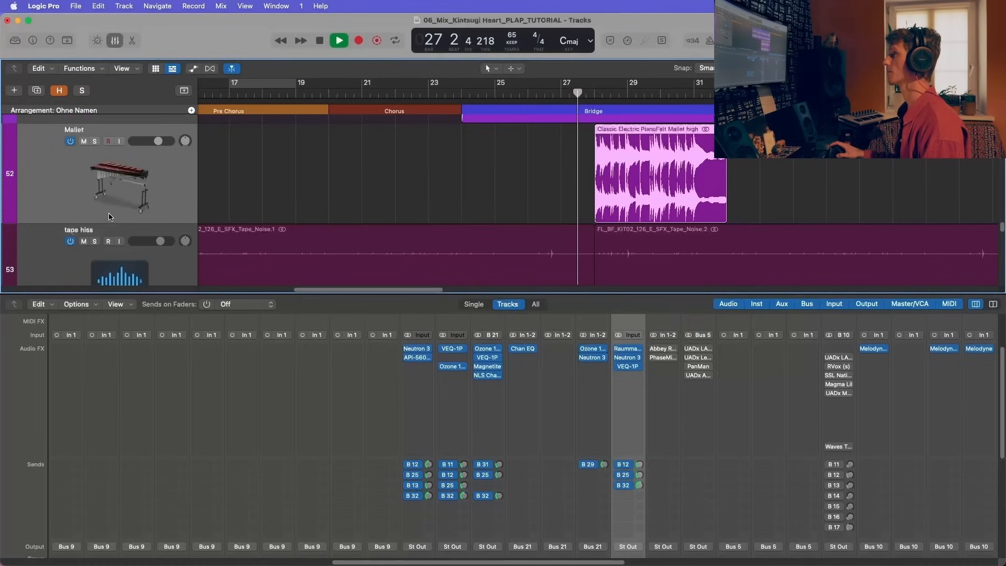
scroll(160, 200, "up", 1)
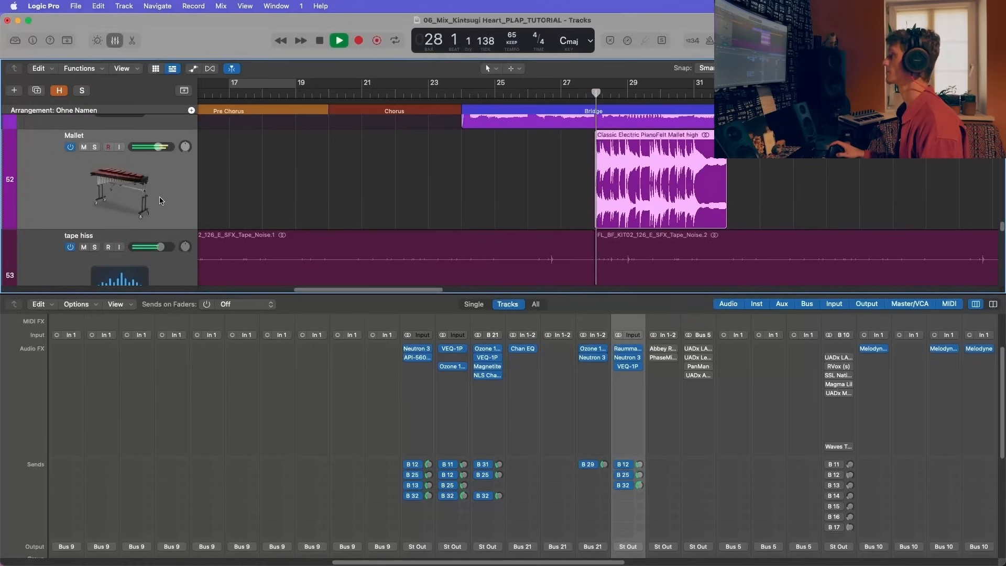
scroll(161, 196, "up", 3)
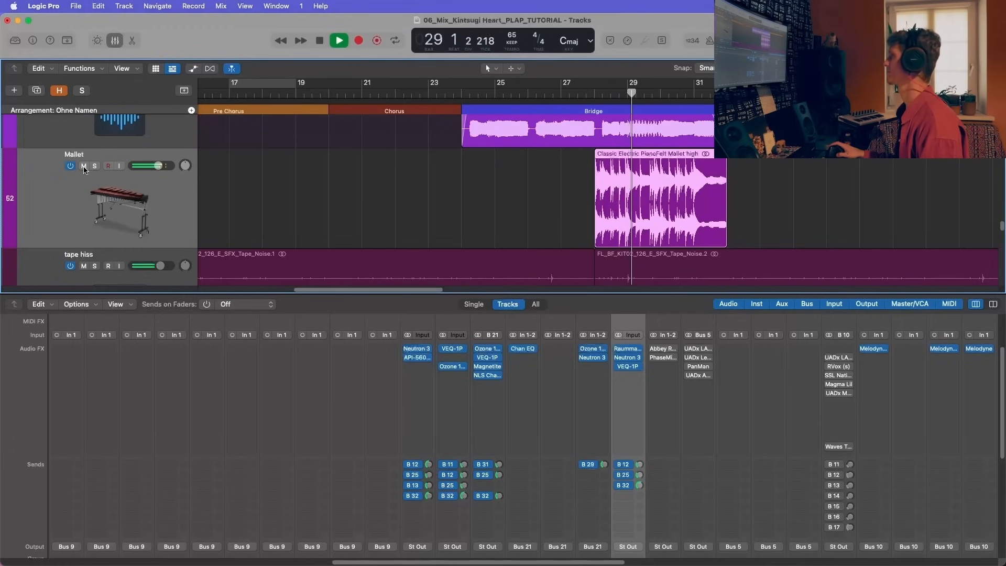
scroll(493, 440, "down", 8)
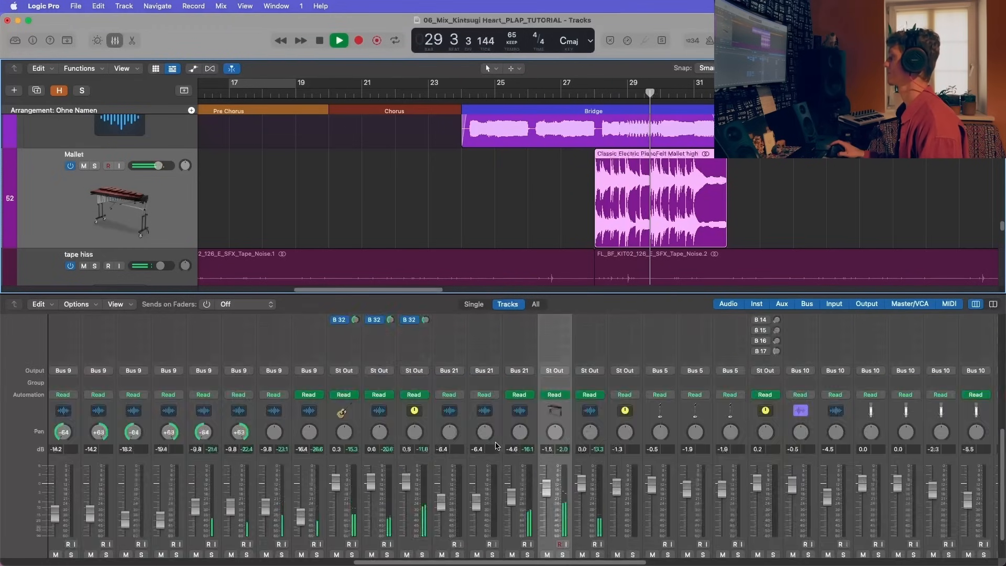
scroll(497, 445, "right", 3)
scroll(497, 446, "down", 3)
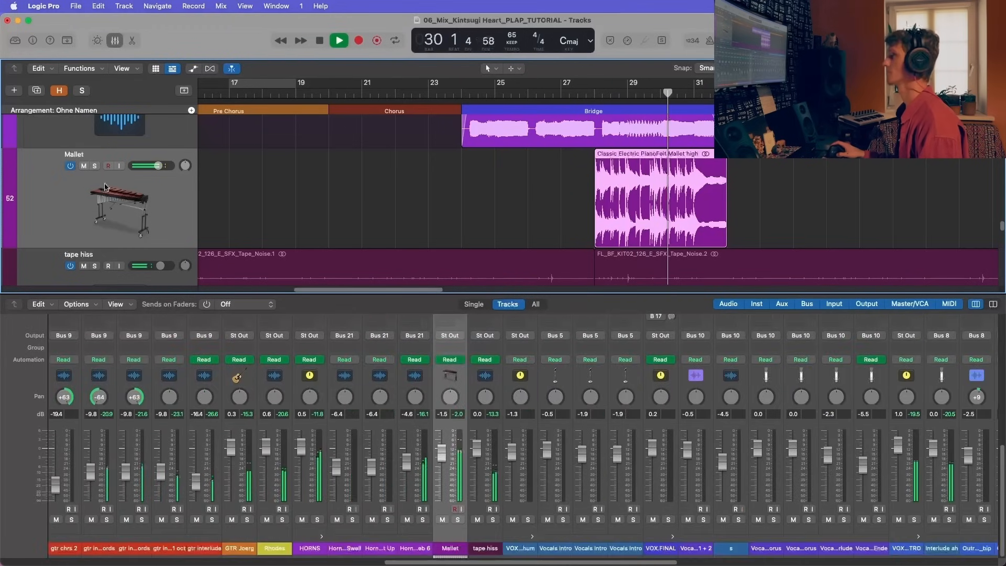
Step: Select and solo the tape hiss track, fit all its regions in the view, and play it from the song's start
scroll(105, 187, "down", 3)
left_click(195, 220)
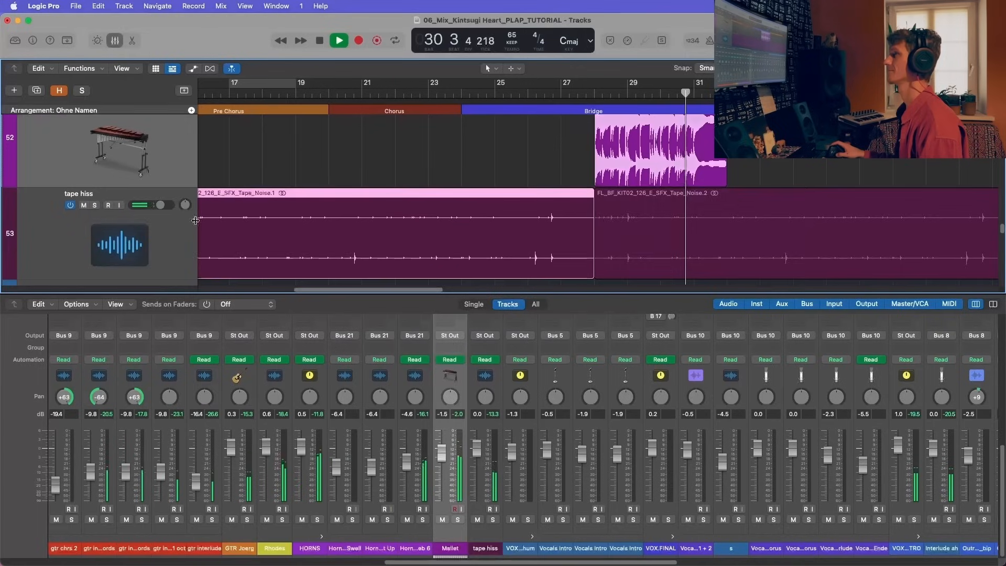
left_click(181, 237)
key("space")
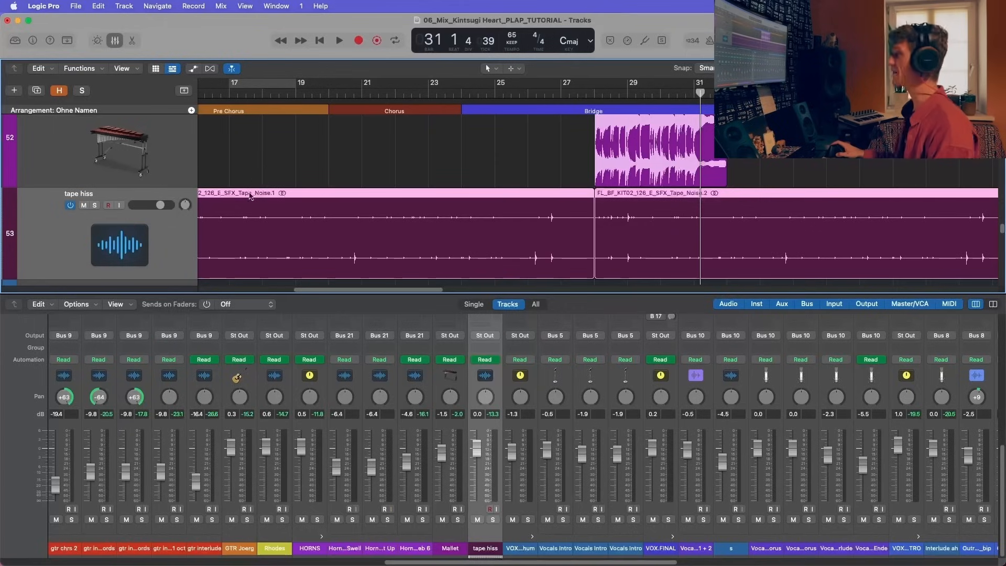
left_click(96, 206)
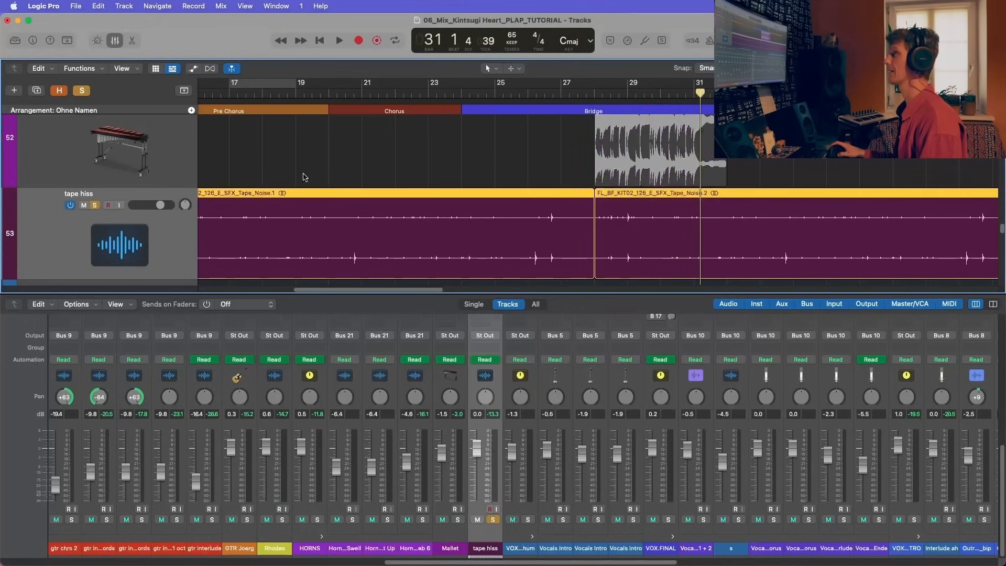
key("z")
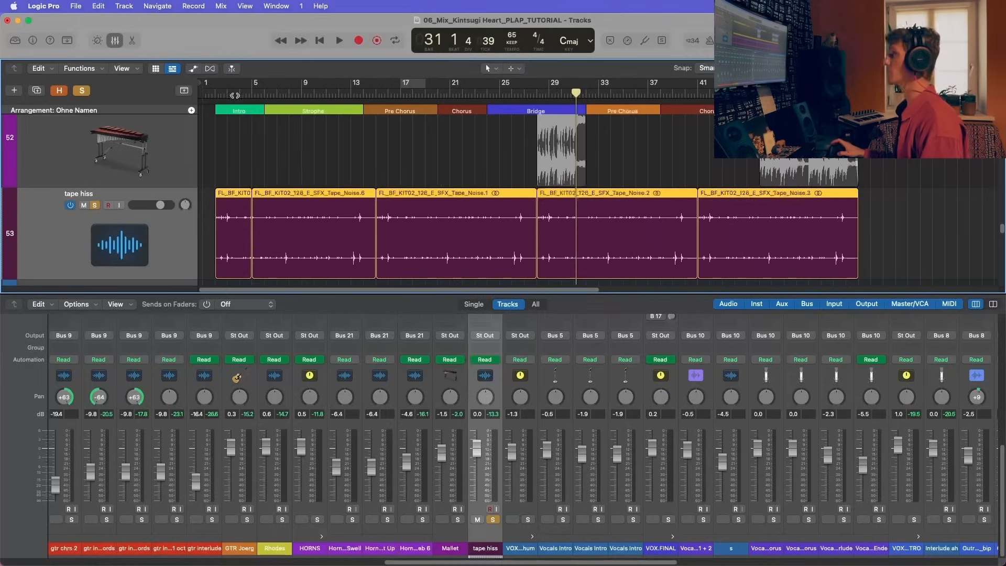
key("Return")
key("space")
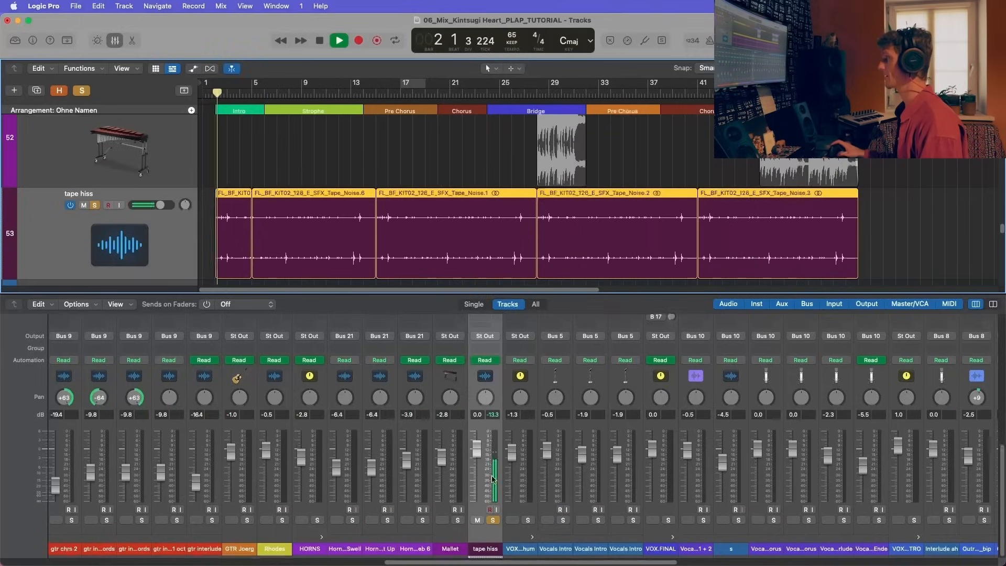
Step: Switch on the Abbey Road Vinyl insert on the tape hiss channel, view its settings during playback, and close it
scroll(495, 444, "up", 10)
left_click(495, 445)
left_click(488, 420)
left_click(484, 400)
left_click_drag(499, 181, 623, 124)
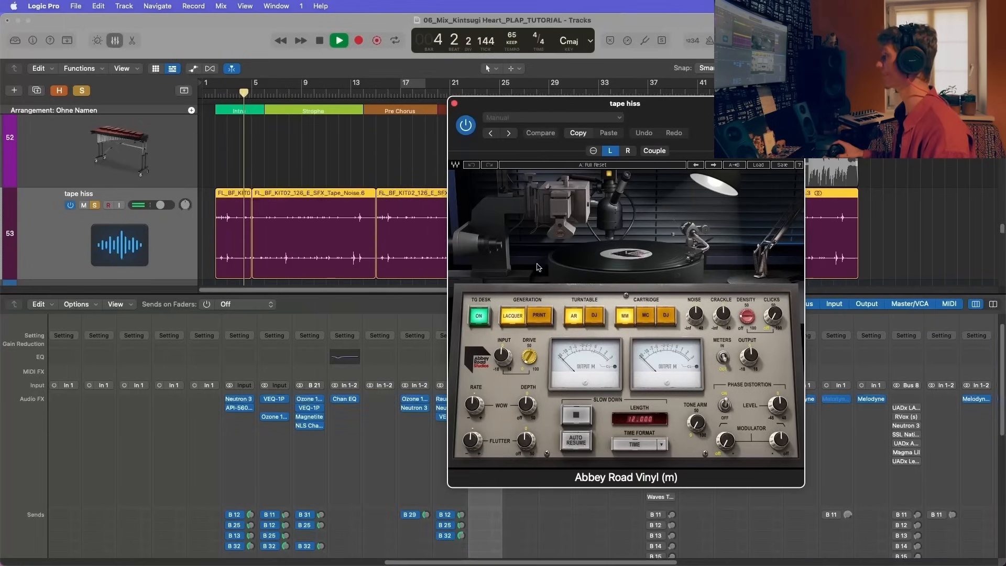
left_click(454, 103)
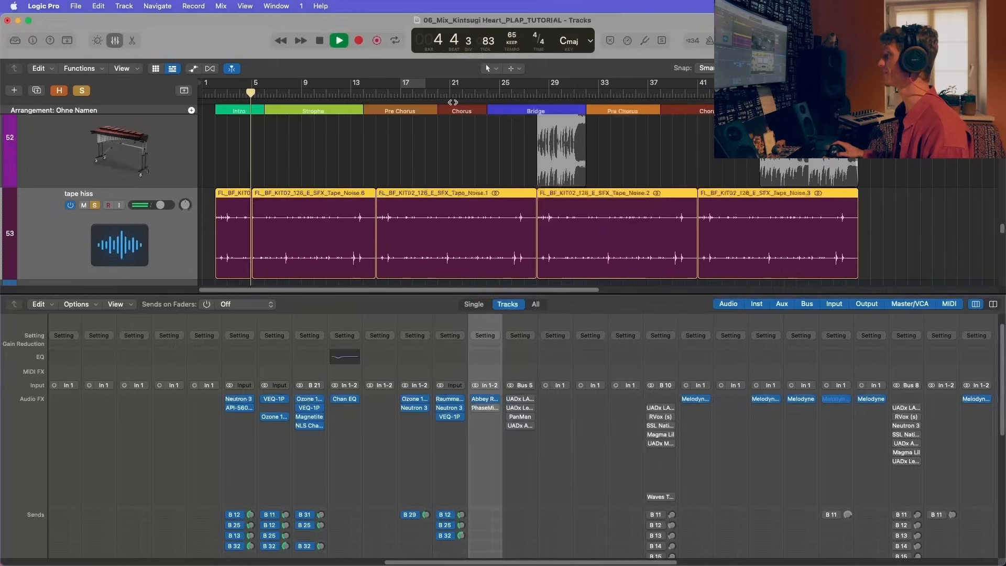
Step: Stop playback, switch on the PhaseMistress insert on the tape hiss channel, and resume playback with its settings in view
key("space")
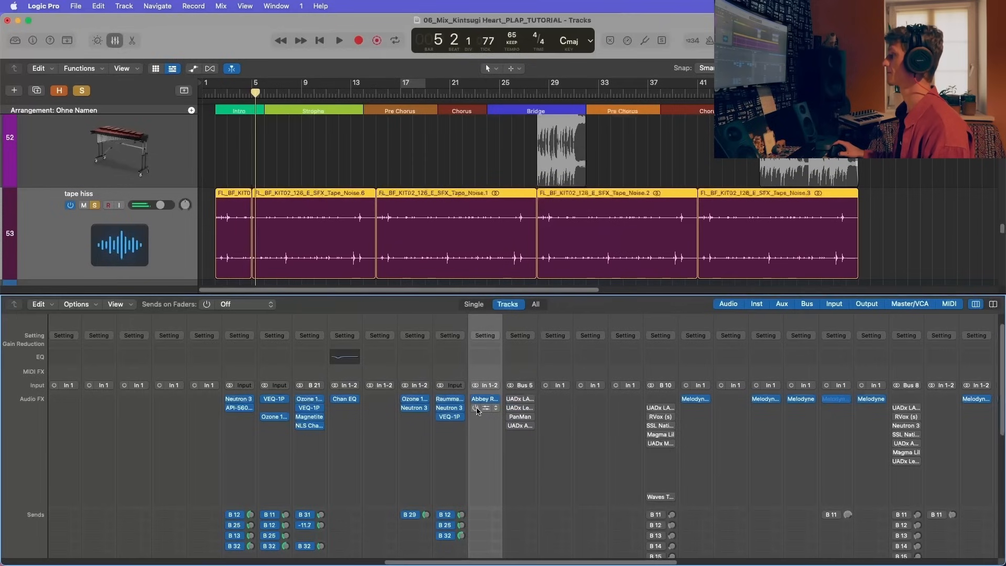
left_click(477, 409)
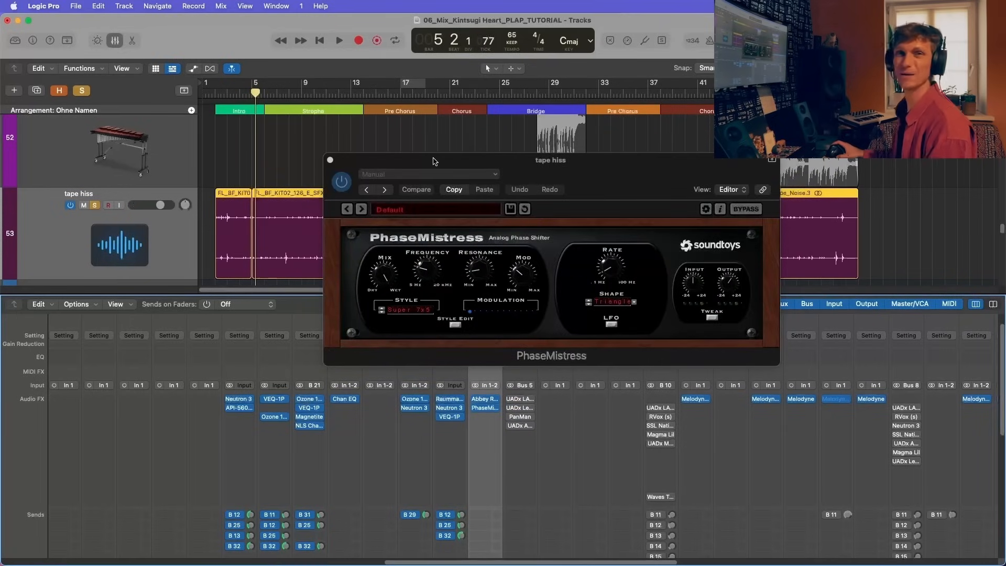
key("space")
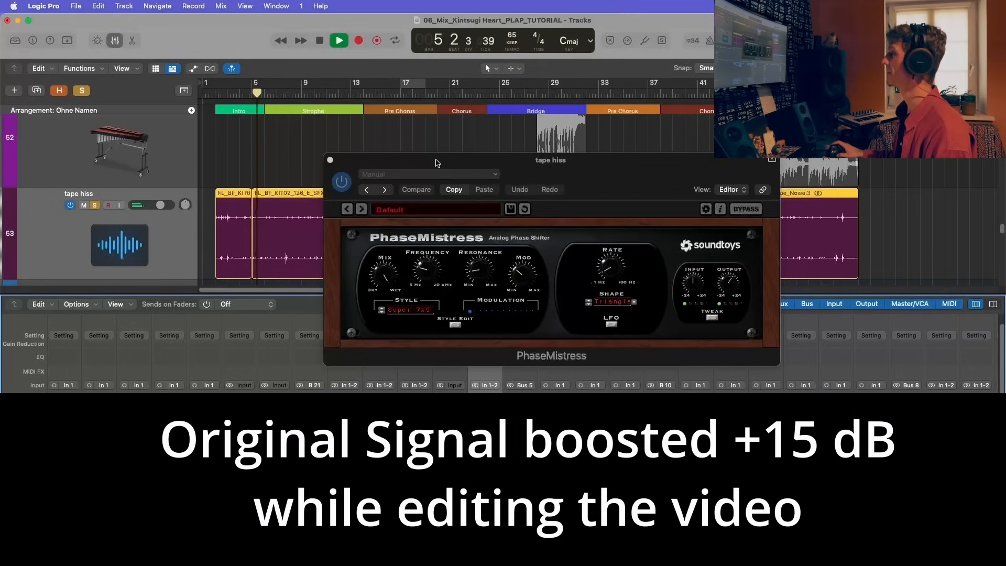
left_click_drag(434, 161, 446, 157)
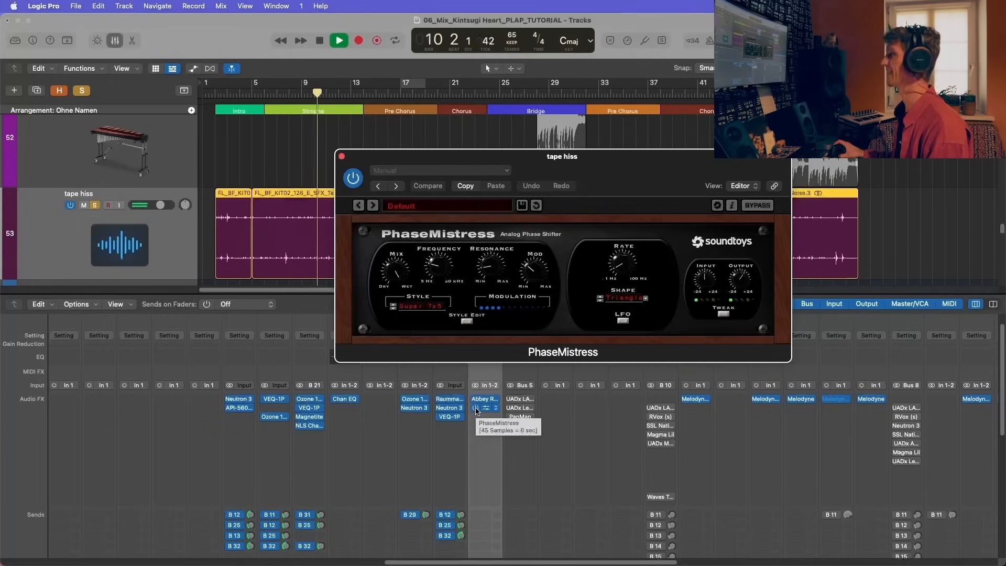
Step: Raise the tape hiss volume temporarily, audition PhaseMistress on into the first Chorus around bar 21, stop playback and close the plug-in window
left_click_drag(160, 204, 181, 216)
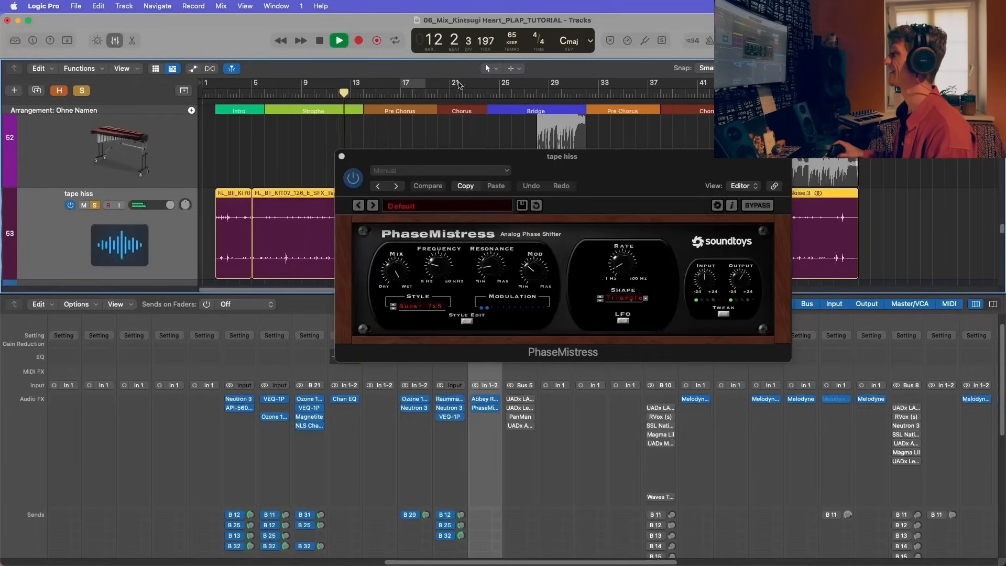
left_click_drag(456, 152, 248, 303)
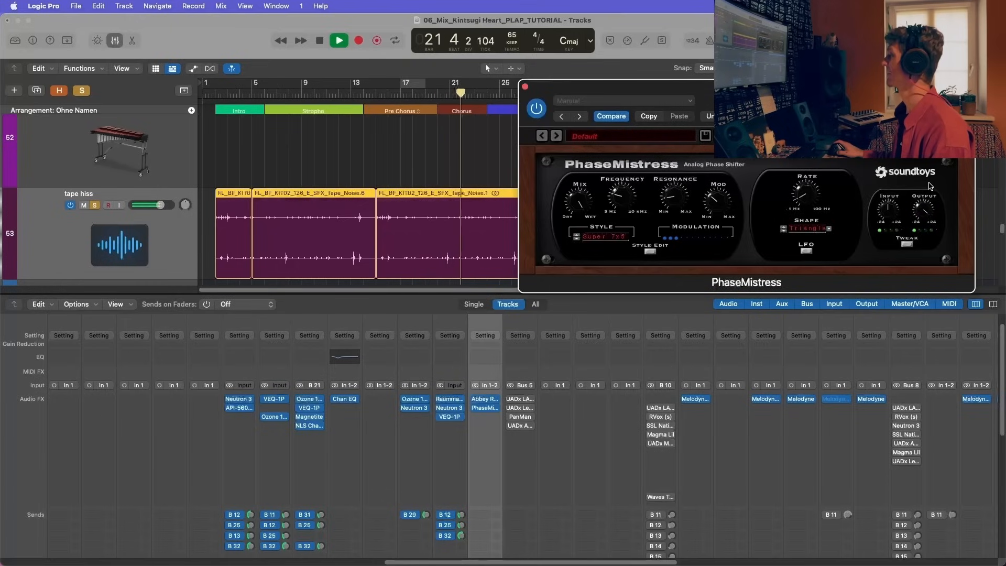
key("space")
left_click(524, 87)
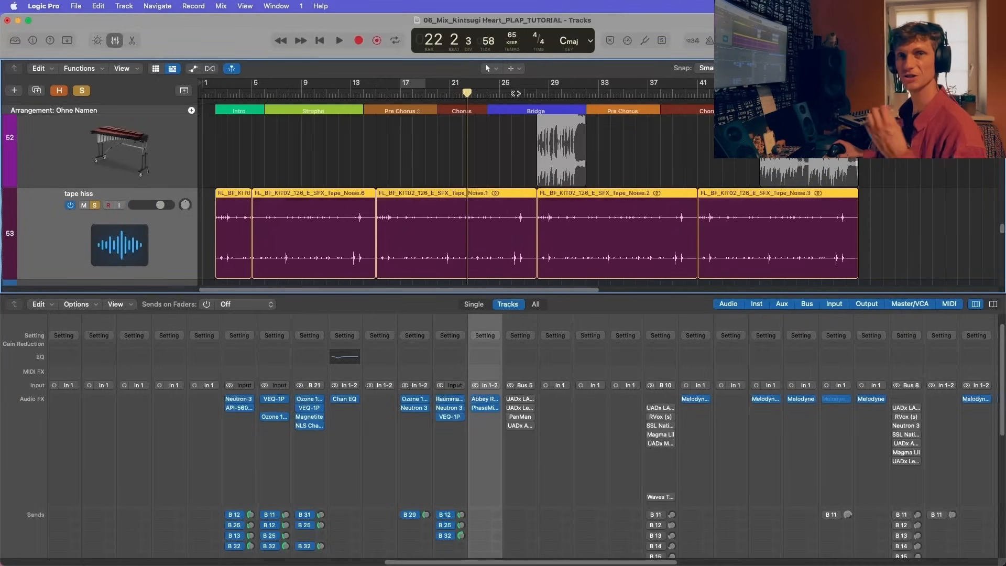
Step: Clear the tape hiss solo, select the VOX INTRO hum stack, and hide the mixer
left_click(96, 206)
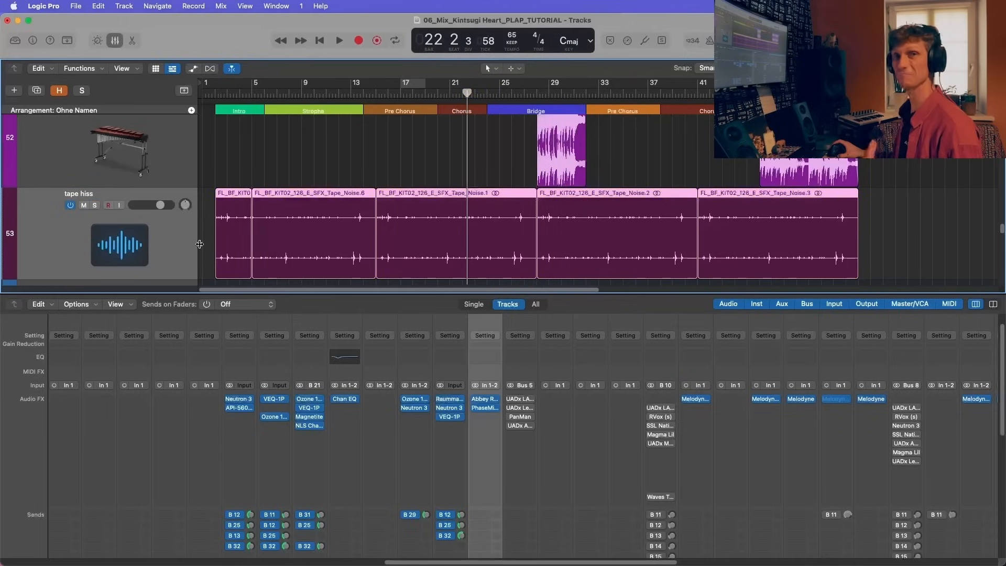
scroll(190, 256, "down", 3)
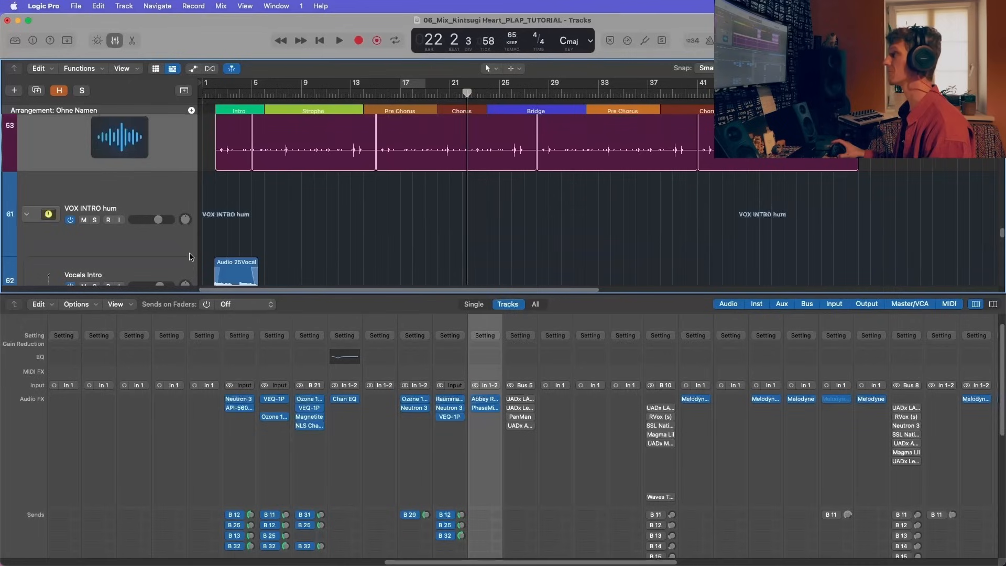
left_click(163, 204)
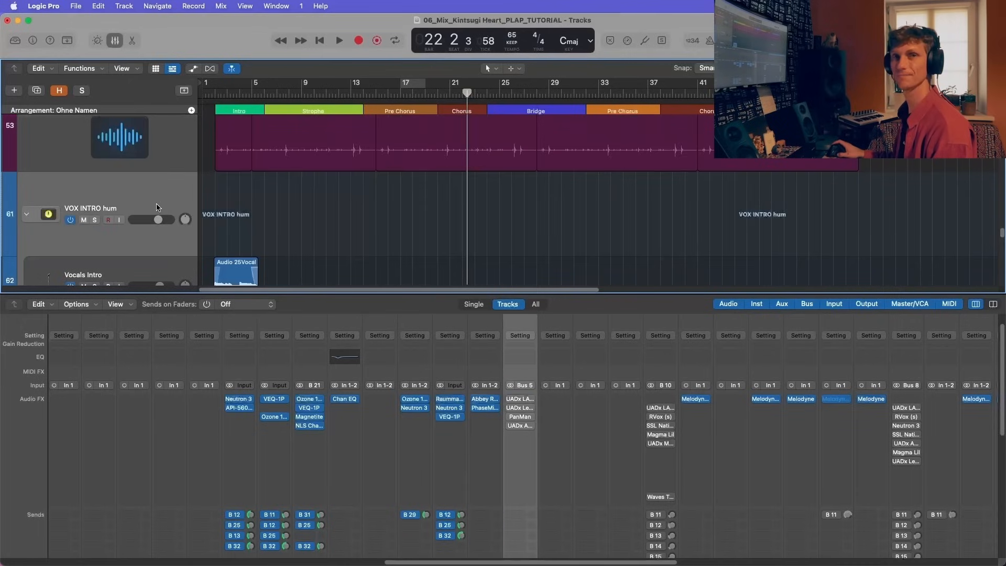
key("x")
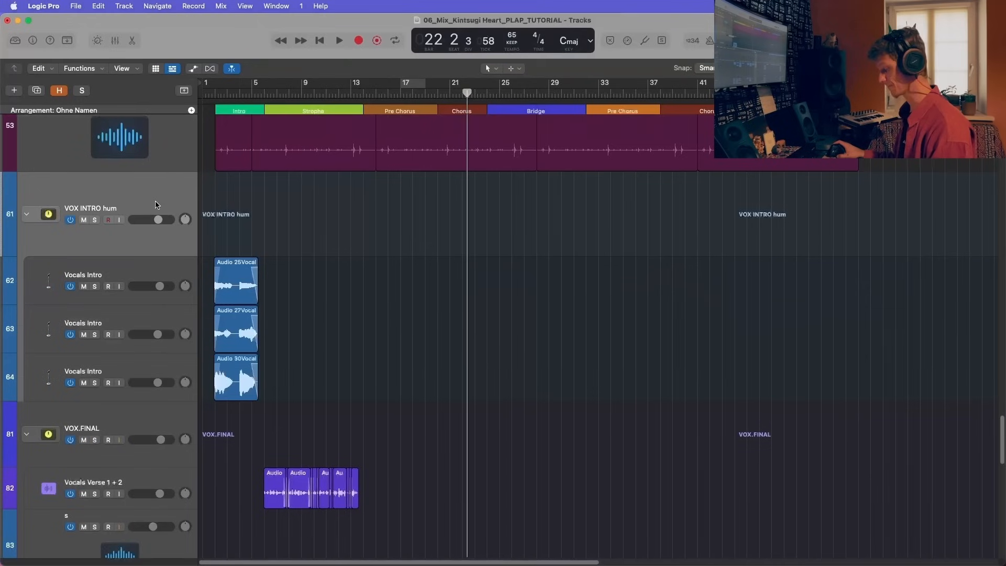
Step: Try soloing the DRUMS TAKE 4 stack, look through the instrument tracks, and clear the solo
scroll(164, 239, "up", 2)
left_click(164, 239)
scroll(164, 238, "down", 3)
scroll(160, 312, "up", 10)
scroll(160, 312, "up", 20)
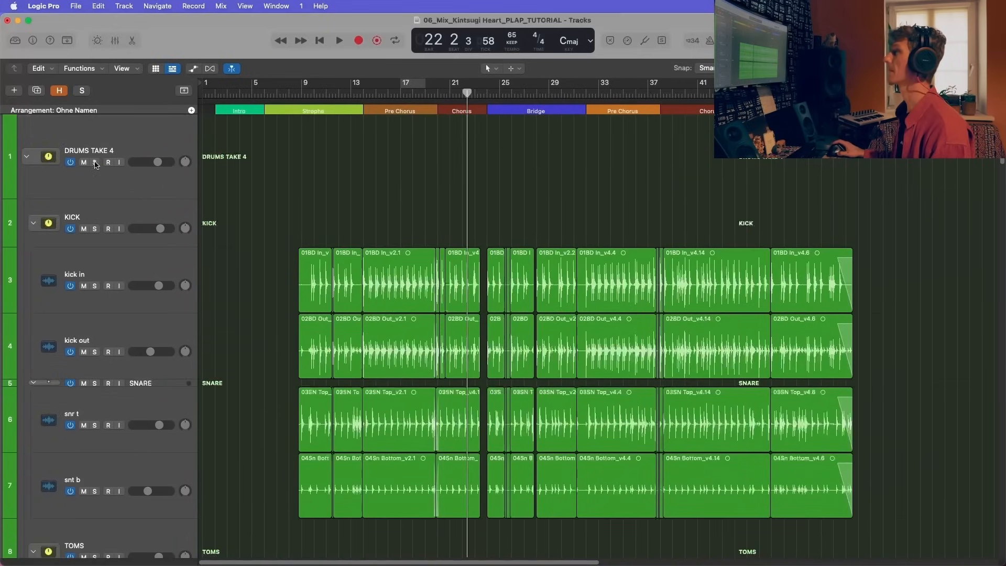
scroll(98, 163, "down", 10)
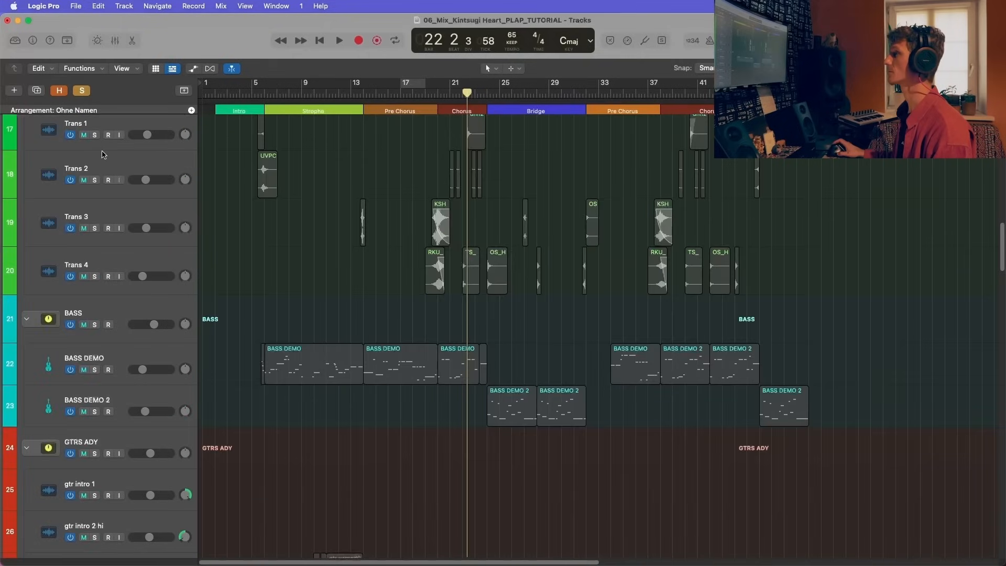
scroll(116, 251, "up", 15)
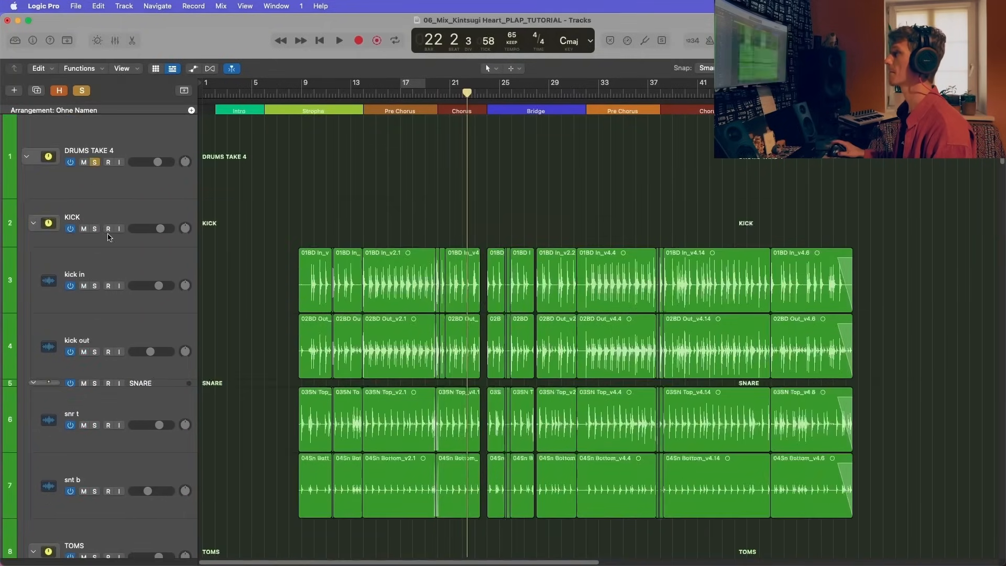
scroll(96, 165, "down", 20)
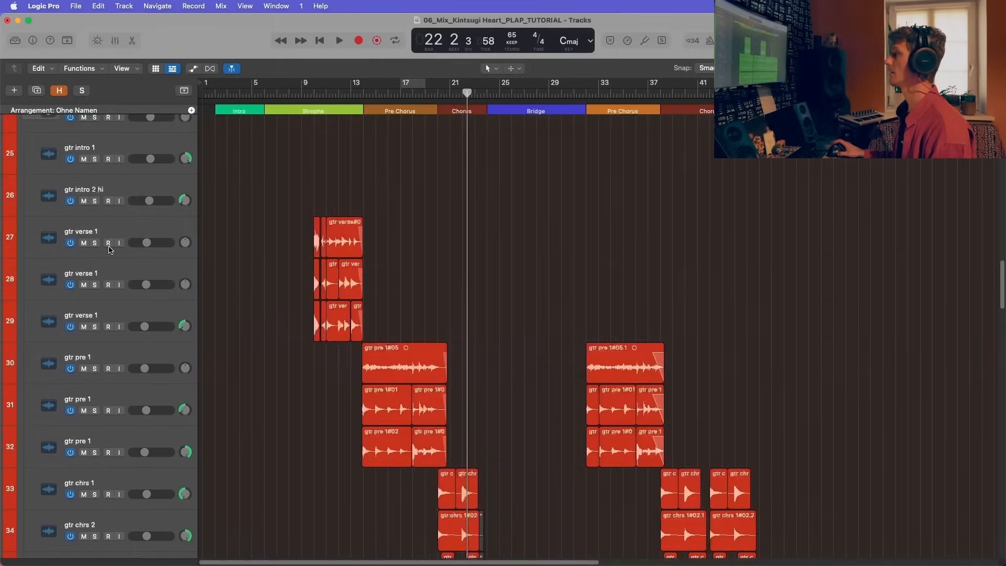
Step: Start playback from bar 22, mute the VOX INTRO hum stack, and widen the timeline to show the whole song
key("space")
scroll(113, 263, "down", 15)
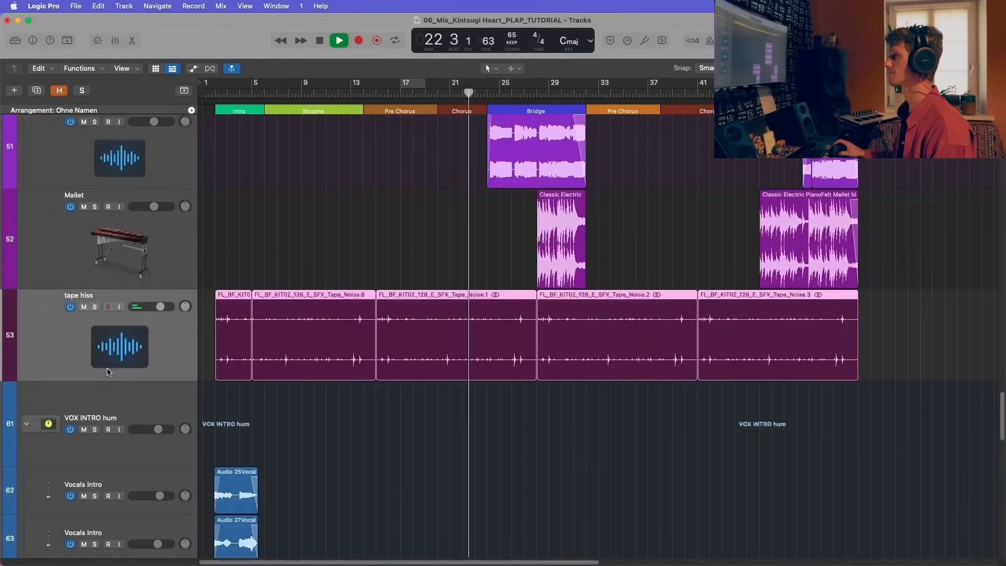
left_click(84, 422)
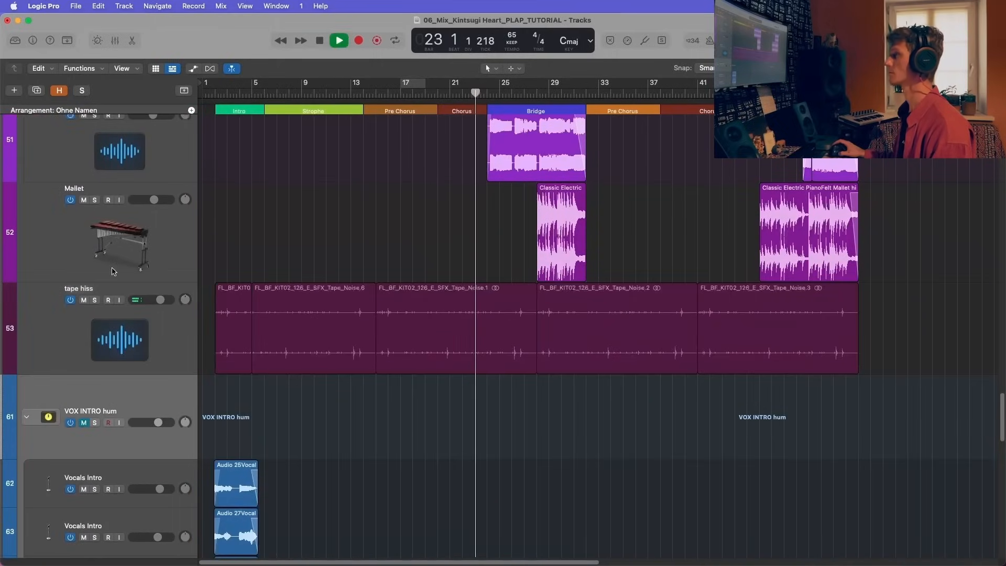
key("super+Left")
scroll(112, 272, "up", 5)
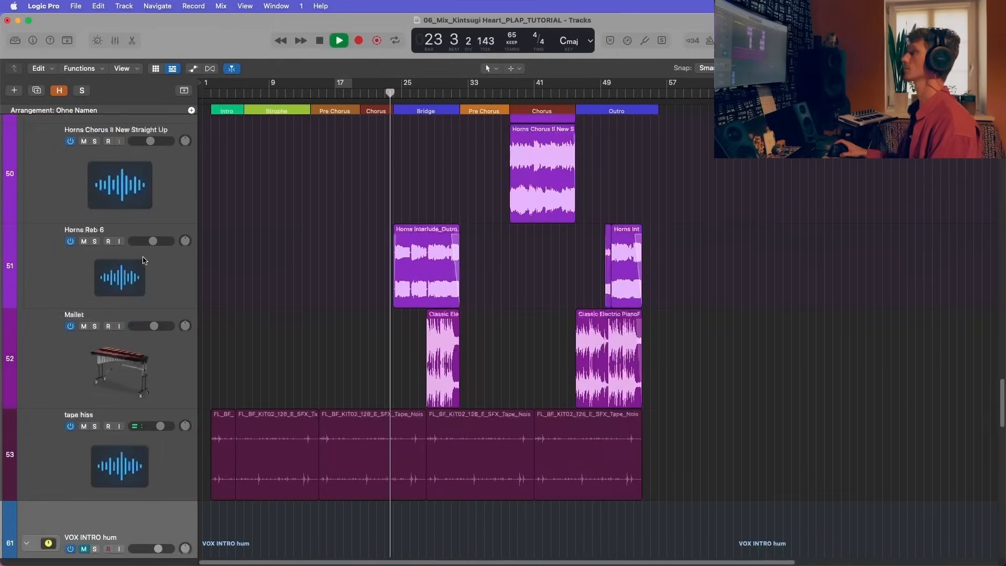
Step: Mute the VOX INTERLUDE + OUTRO and BCK.VOX stacks during playback
scroll(131, 332, "down", 12)
scroll(135, 330, "down", 10)
scroll(138, 322, "up", 2)
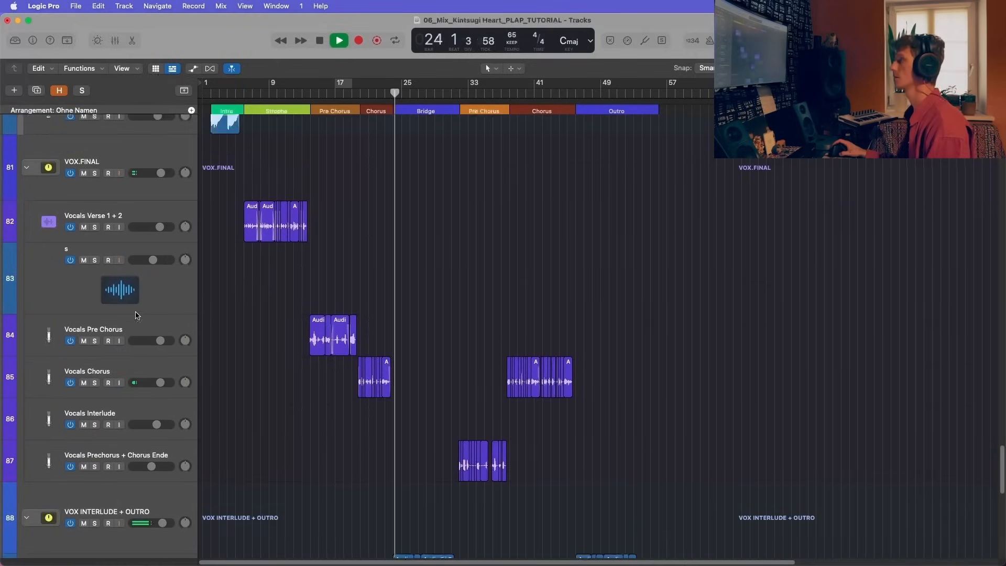
scroll(87, 249, "down", 6)
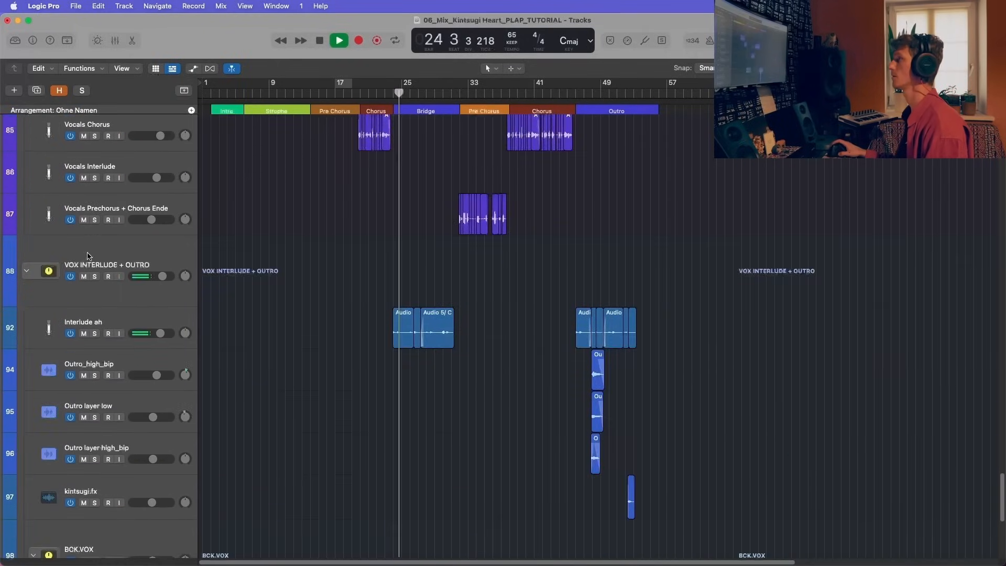
scroll(84, 279, "down", 5)
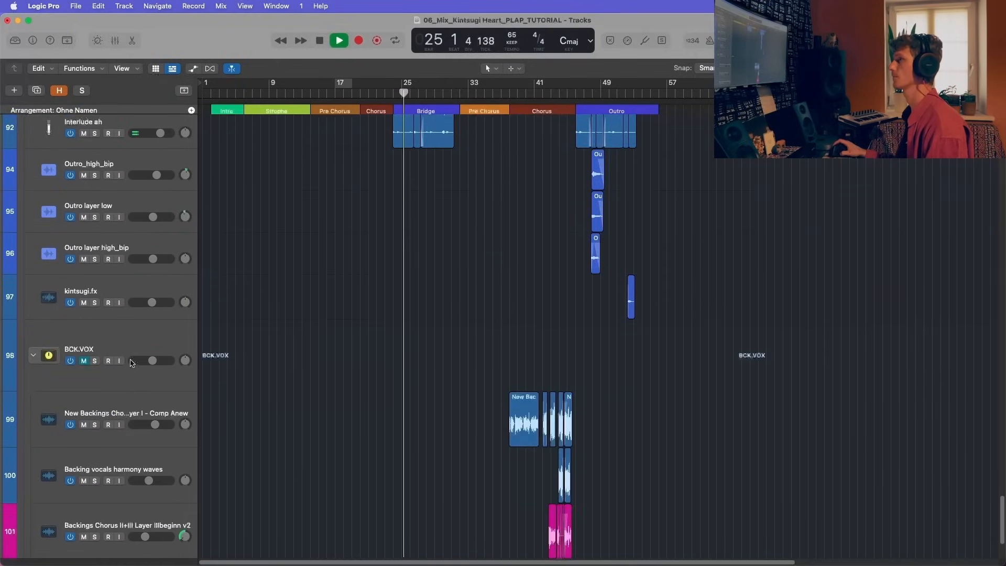
scroll(131, 363, "down", 2)
Step: Go back to the top of the track list and select DRUMS TAKE 4 while auditioning the instrumental mix through the Bridge
scroll(131, 321, "up", 20)
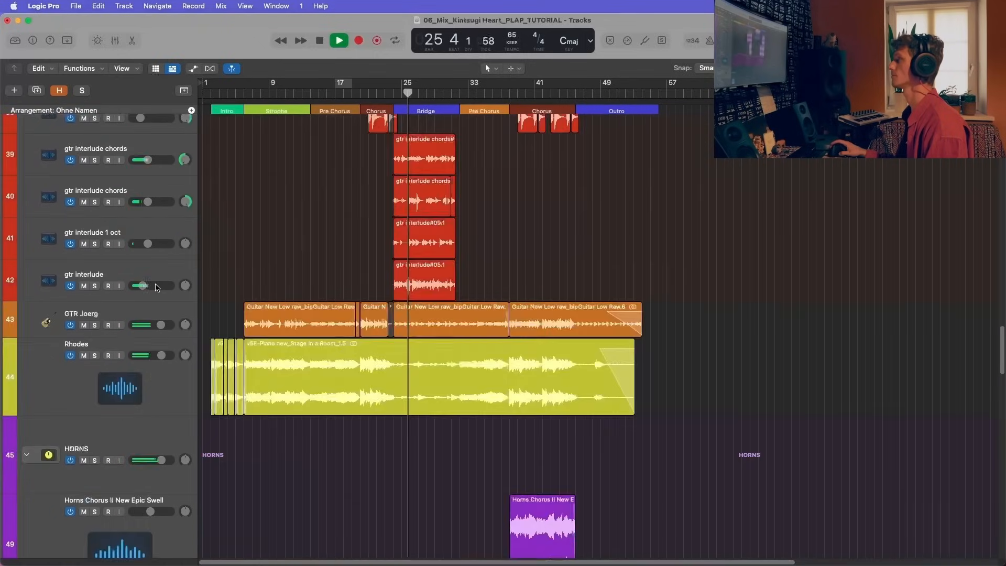
scroll(156, 287, "up", 18)
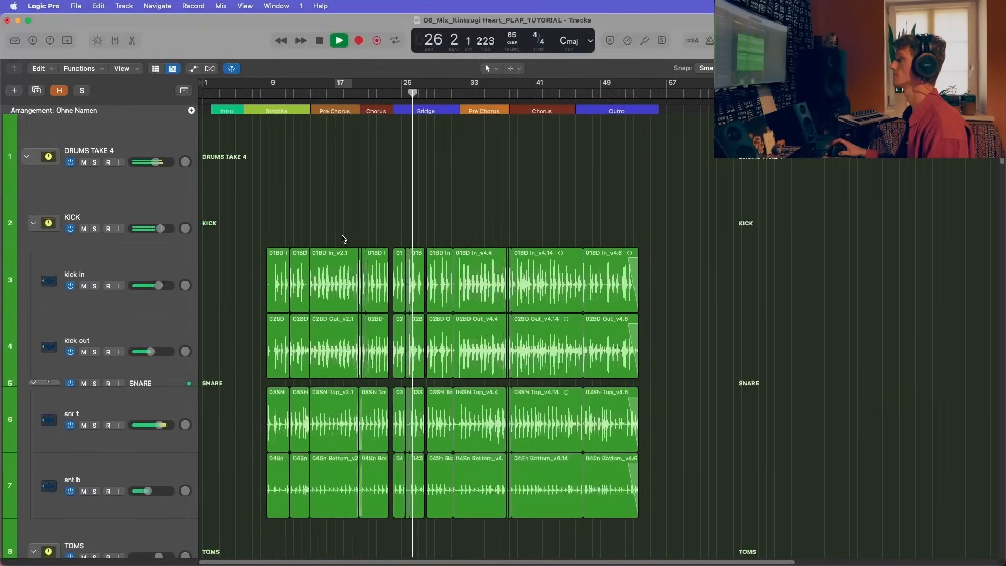
scroll(342, 237, "down", 2)
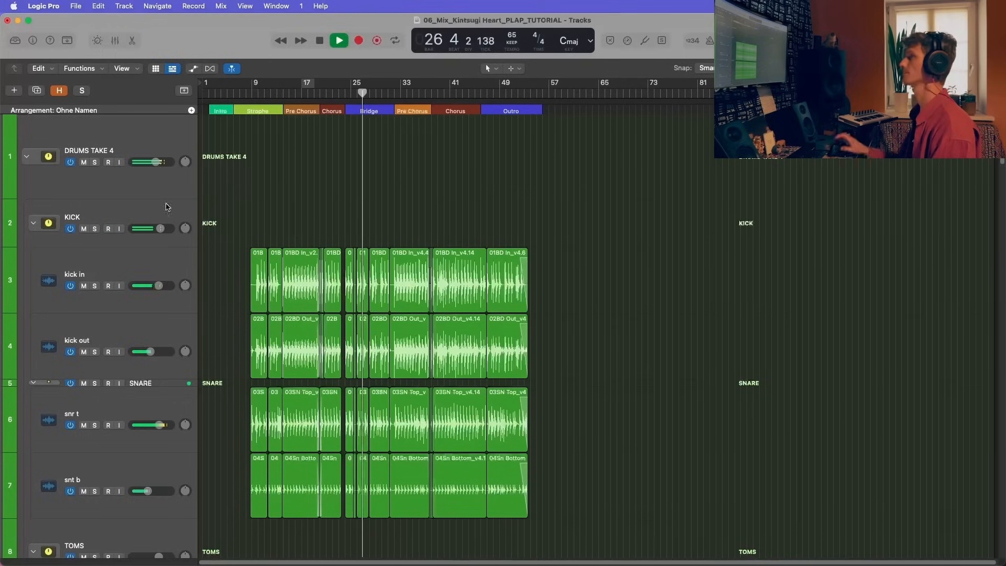
left_click(161, 187)
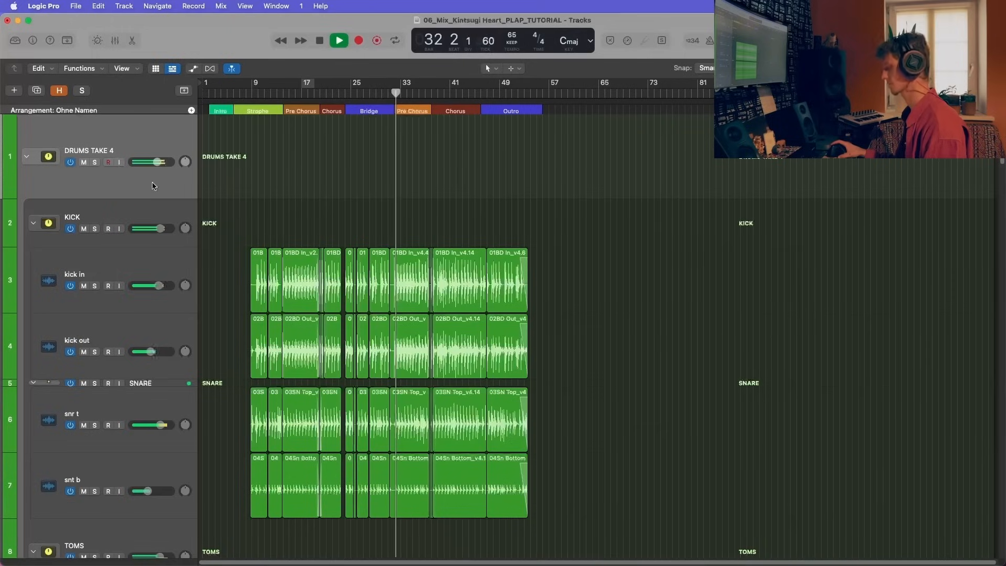
Step: Follow the drum, bass and guitar tracks close up during the second Pre Chorus, and stop playback at bar 35
scroll(152, 186, "down", 5)
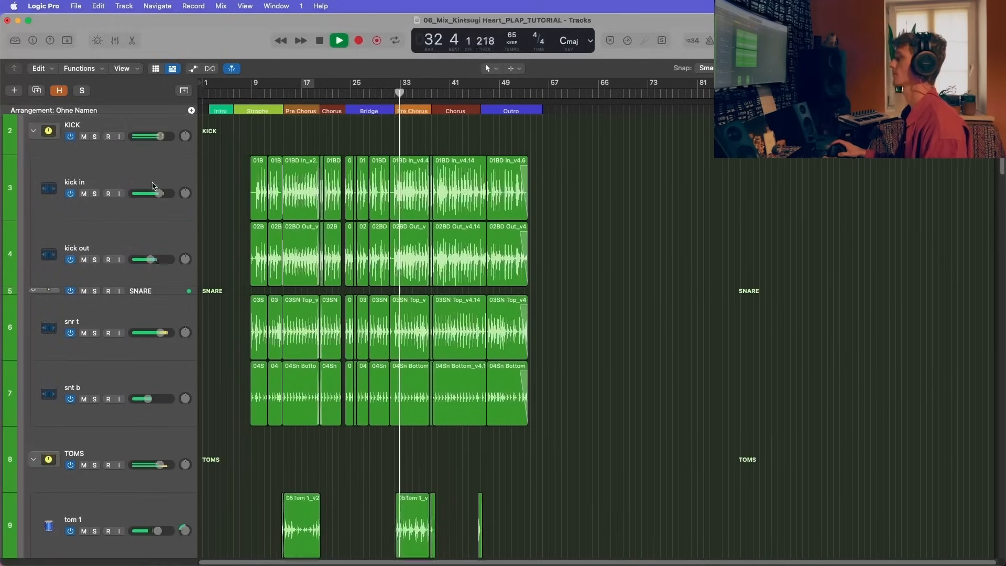
scroll(153, 186, "down", 3)
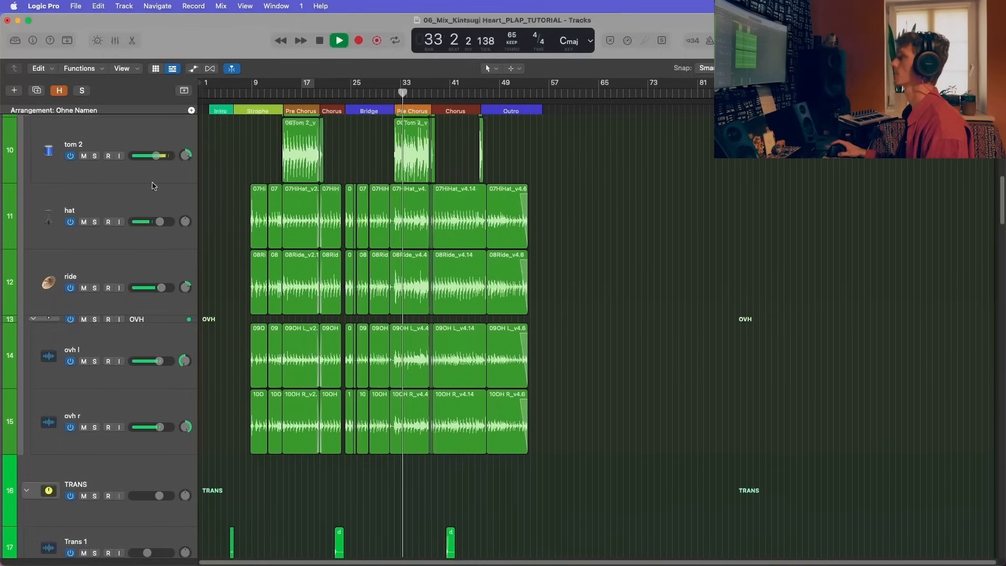
key("super+Right")
key("super+Right")
key("super+Right")
key("super+Right")
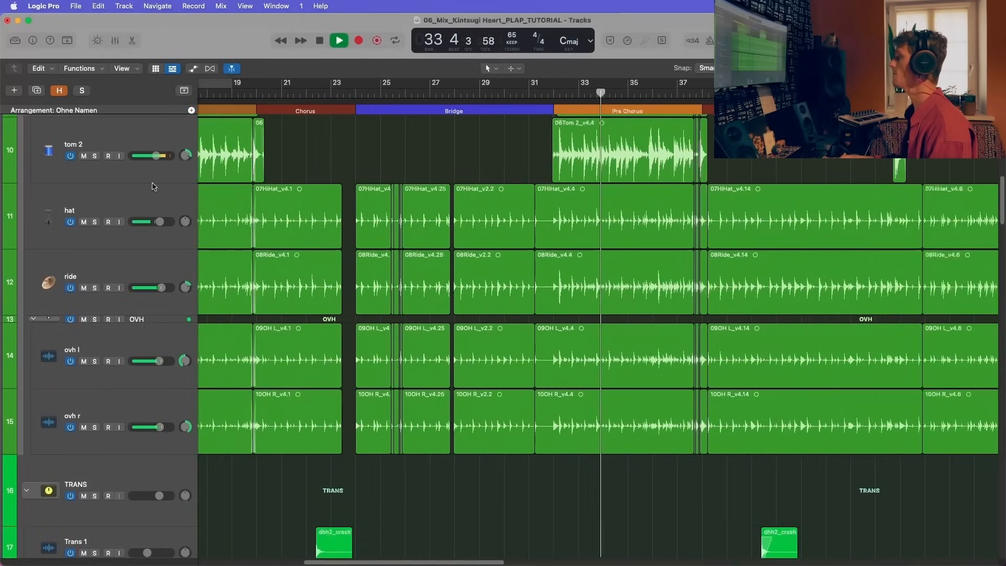
scroll(401, 163, "left", 2)
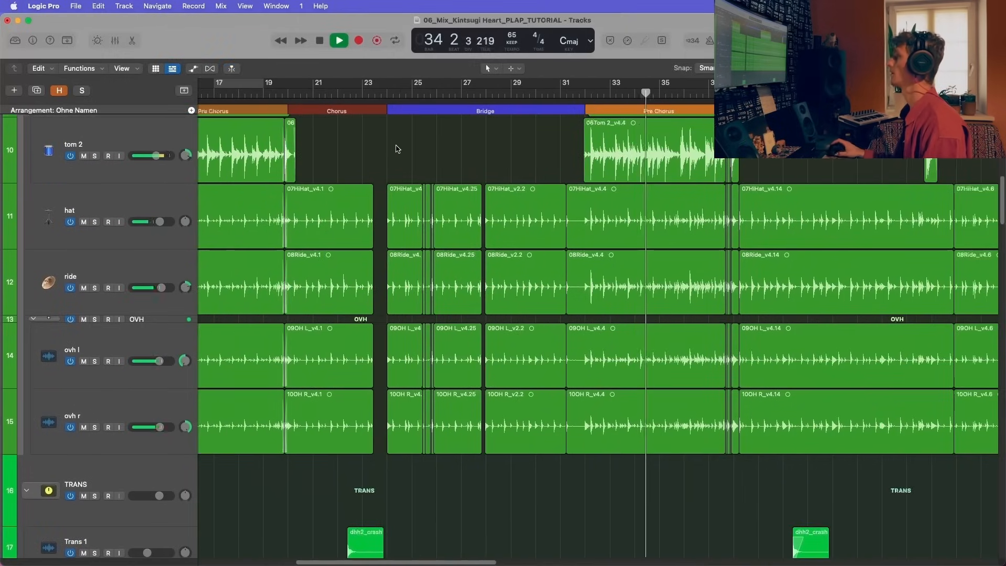
scroll(398, 157, "down", 6)
scroll(396, 150, "down", 9)
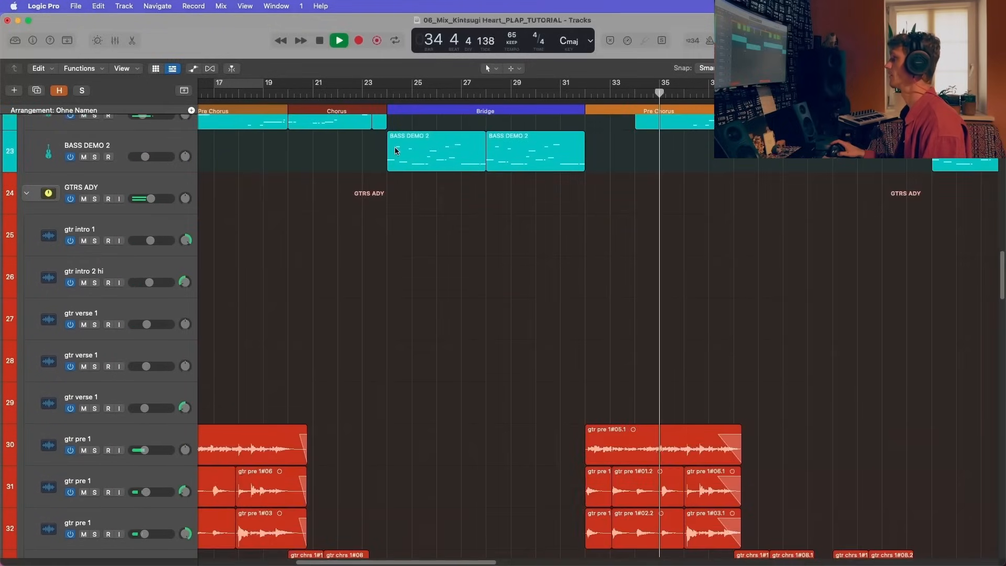
key("space")
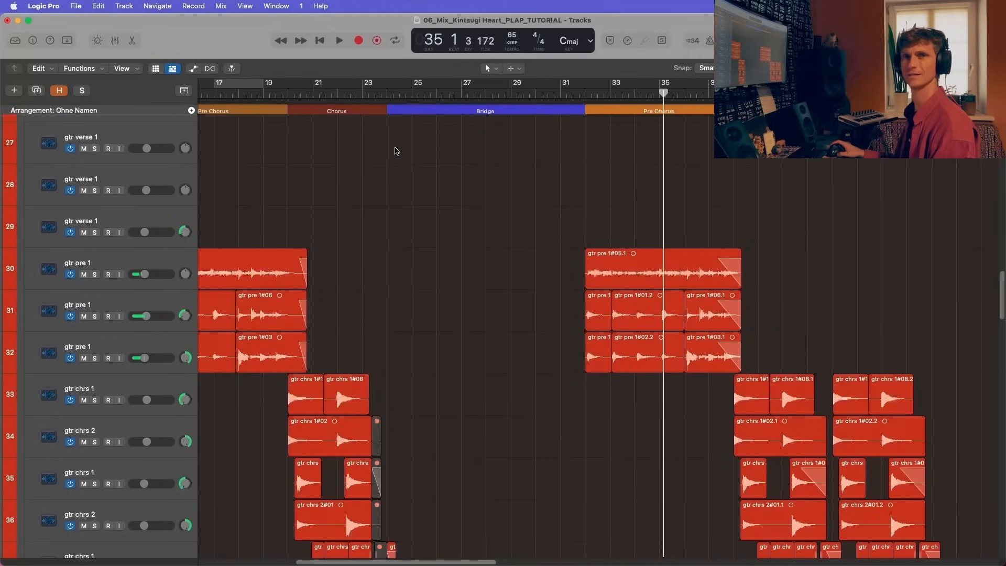
Step: Unmute the BCK.VOX, VOX INTERLUDE + OUTRO, VOX.FINAL and VOX INTRO hum stacks
scroll(125, 250, "up", 10)
scroll(125, 197, "down", 20)
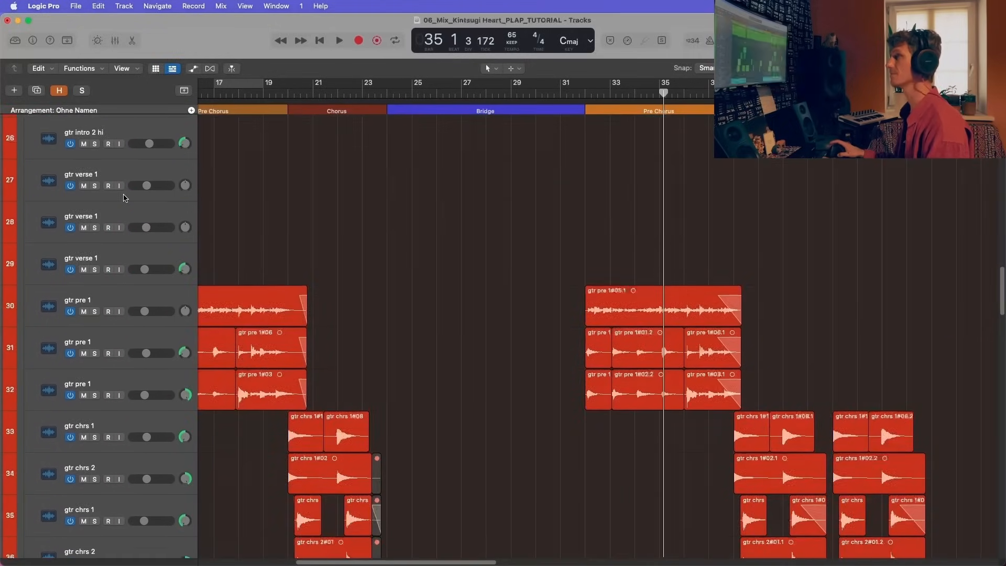
scroll(131, 212, "down", 20)
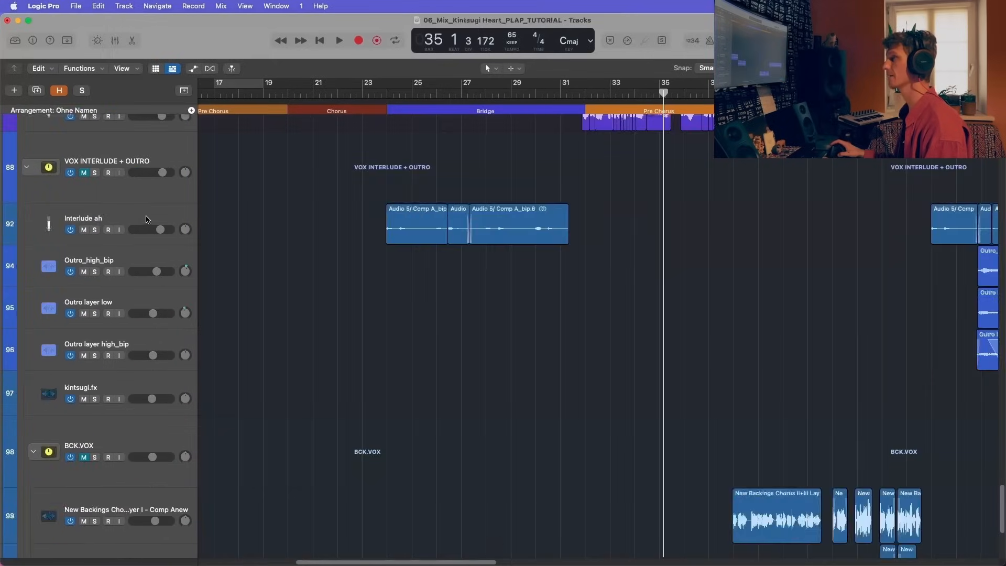
scroll(125, 385, "up", 1)
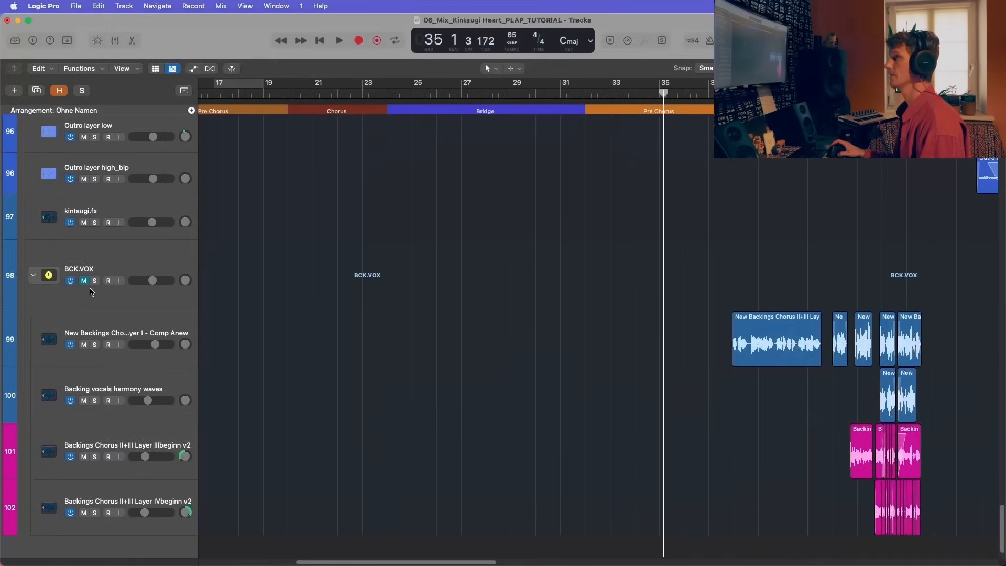
scroll(89, 262, "up", 7)
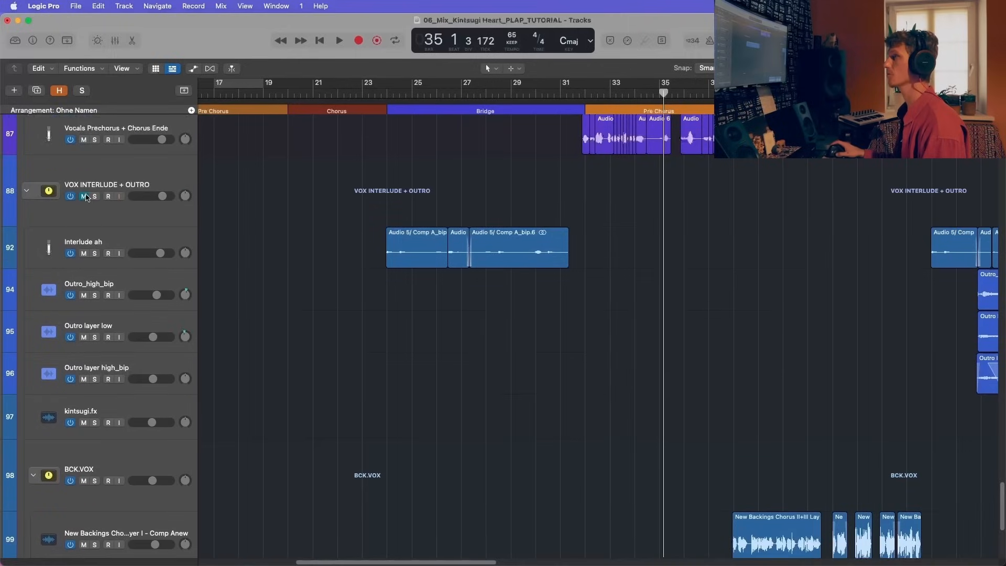
scroll(86, 197, "up", 14)
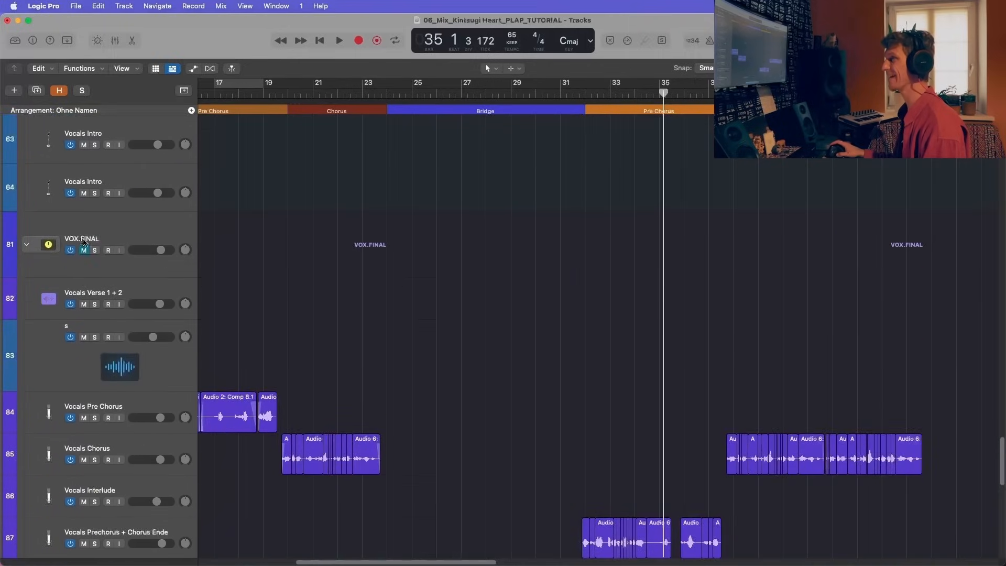
scroll(86, 255, "up", 7)
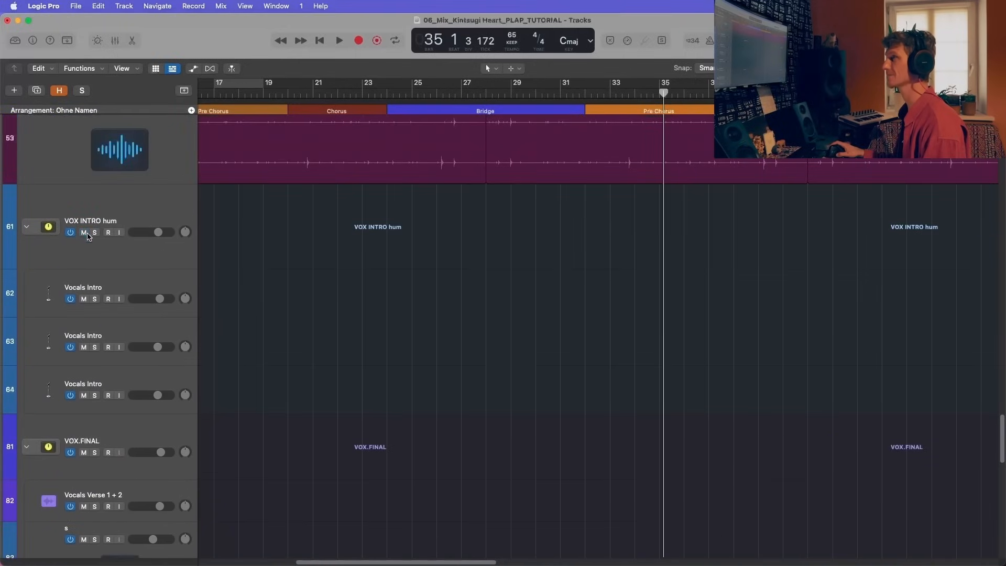
Step: Select the VOX INTRO hum stack, return the playhead to the song start, and enlarge the timeline around the Intro
left_click(102, 222)
key("super+Left")
key("super+Left")
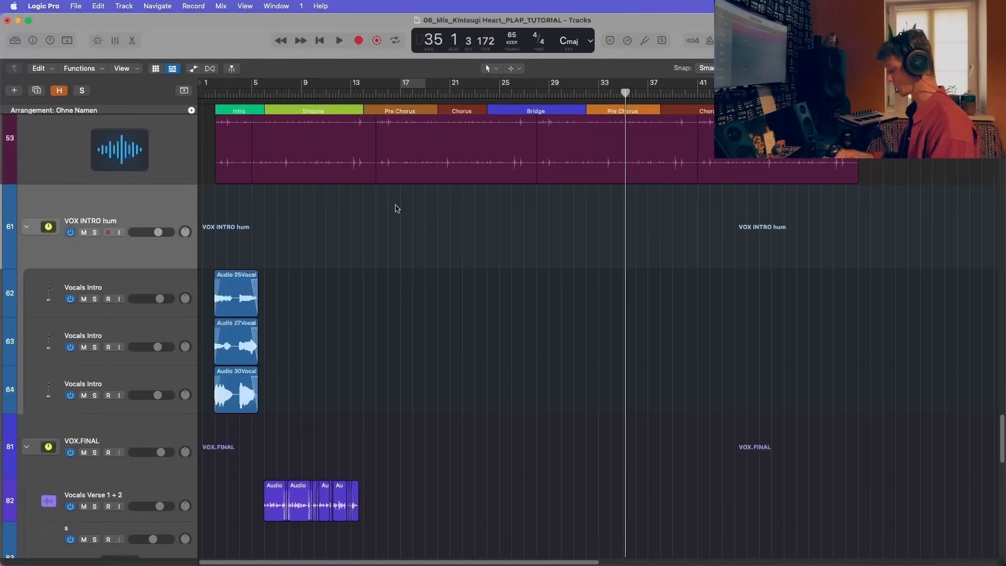
key("Return")
key("super+Right")
key("super+Right")
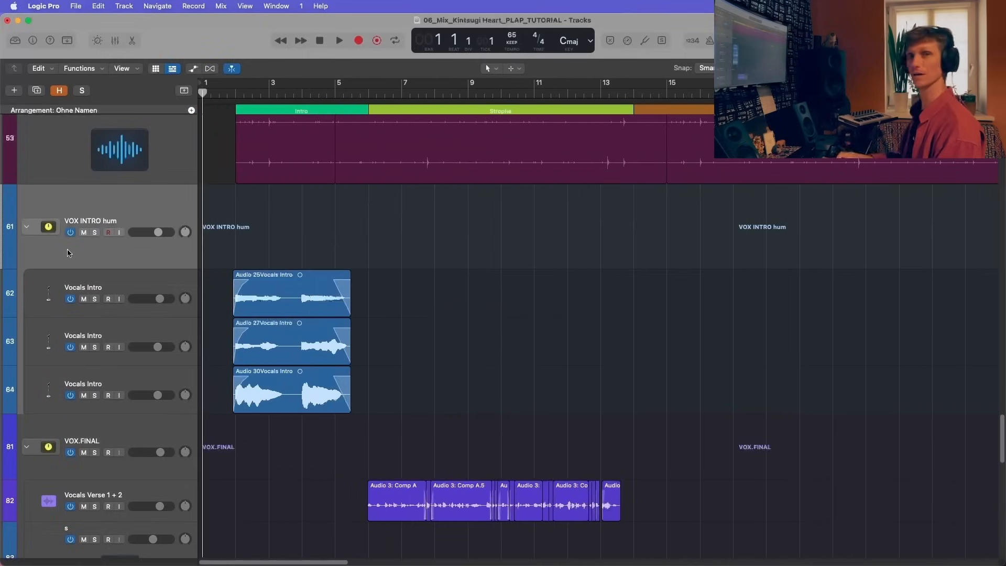
Step: Solo the VOX INTRO hum stack and keep the stack's main track selected
scroll(160, 248, "down", 1)
left_click(160, 262)
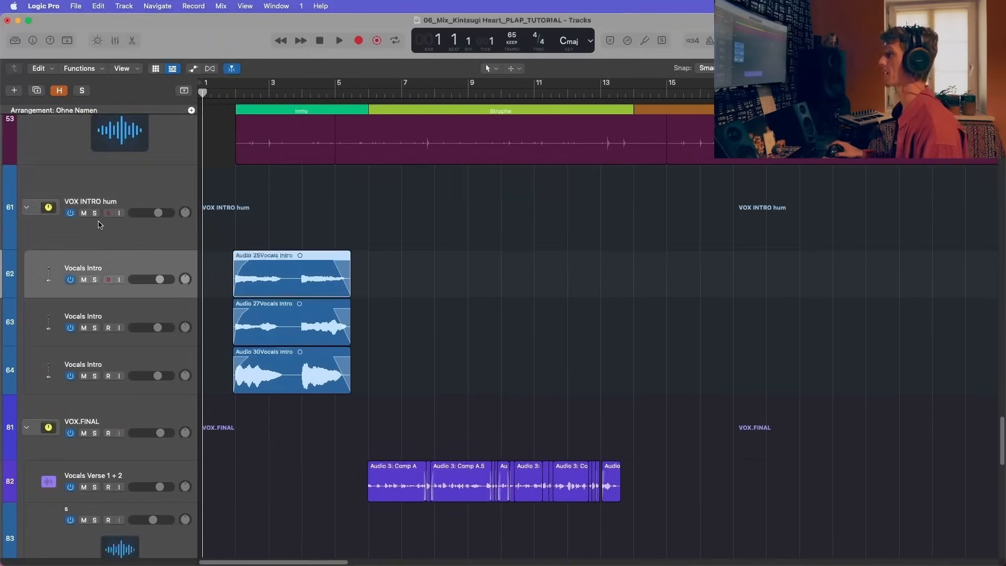
key("s")
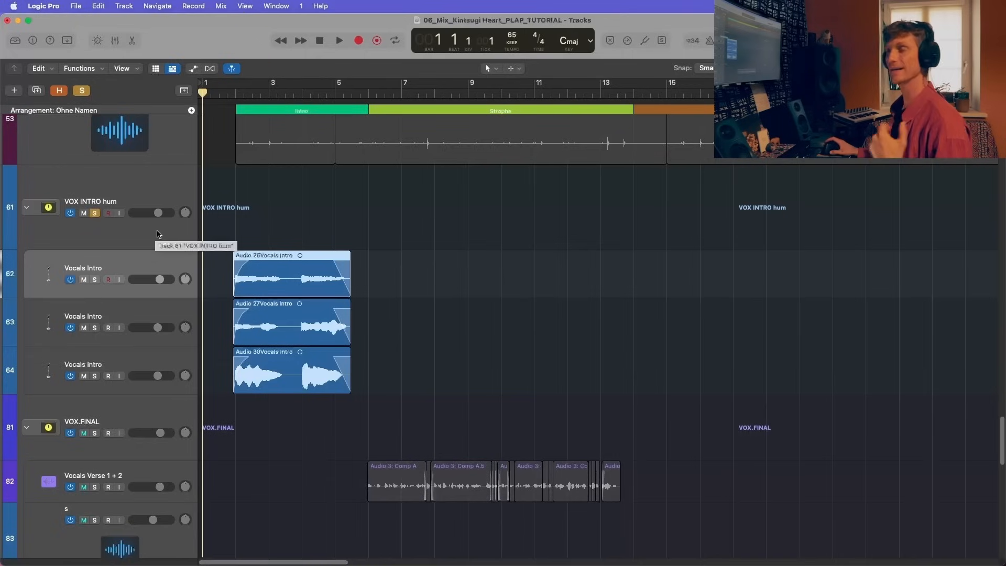
left_click(129, 236)
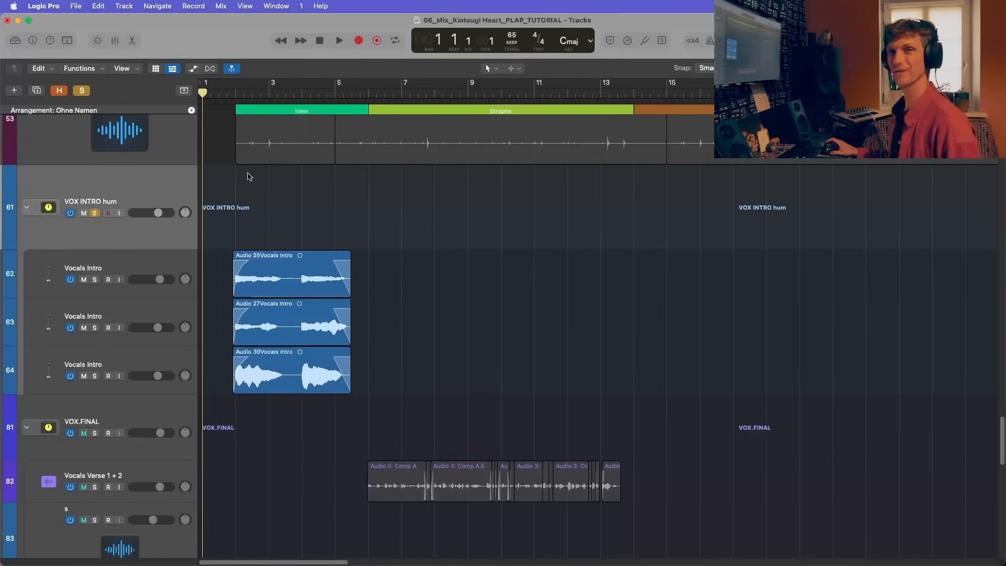
Step: Play the soloed intro hum from bar 2 with its three vocal regions shown close up
key("period")
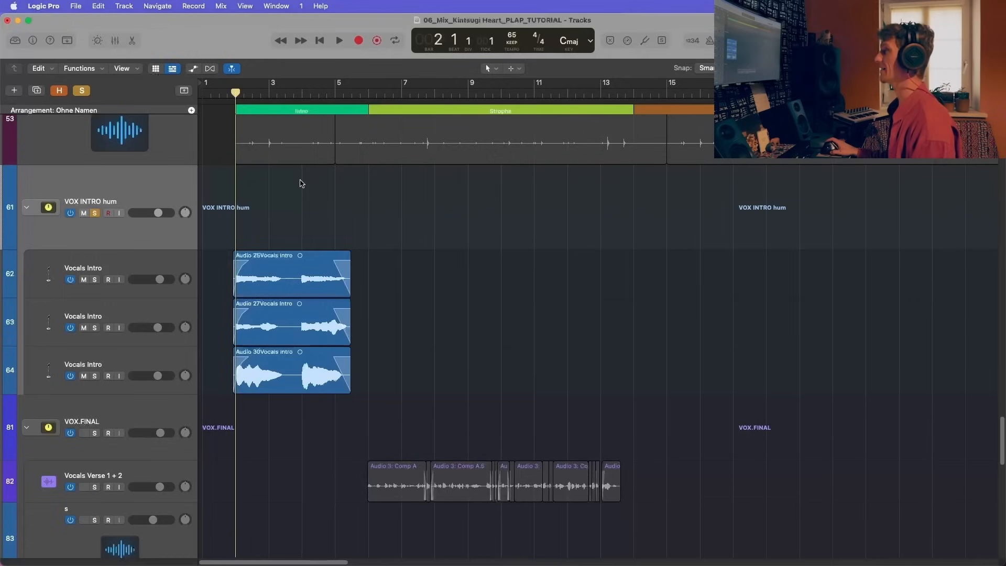
key("super+Right")
key("super+Right")
key("space")
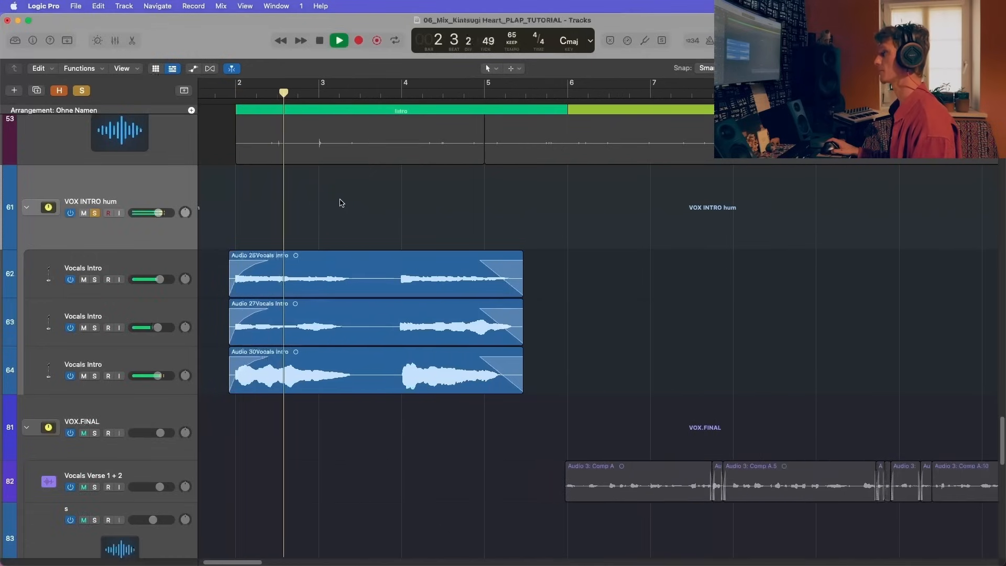
Step: Stop playback, show the mixer, switch on the VOX INTRO hum stack's UADx LA-2A compressor, and look over its settings
key("x")
scroll(510, 439, "up", 5)
key("space")
scroll(425, 252, "down", 2)
scroll(390, 244, "down", 1)
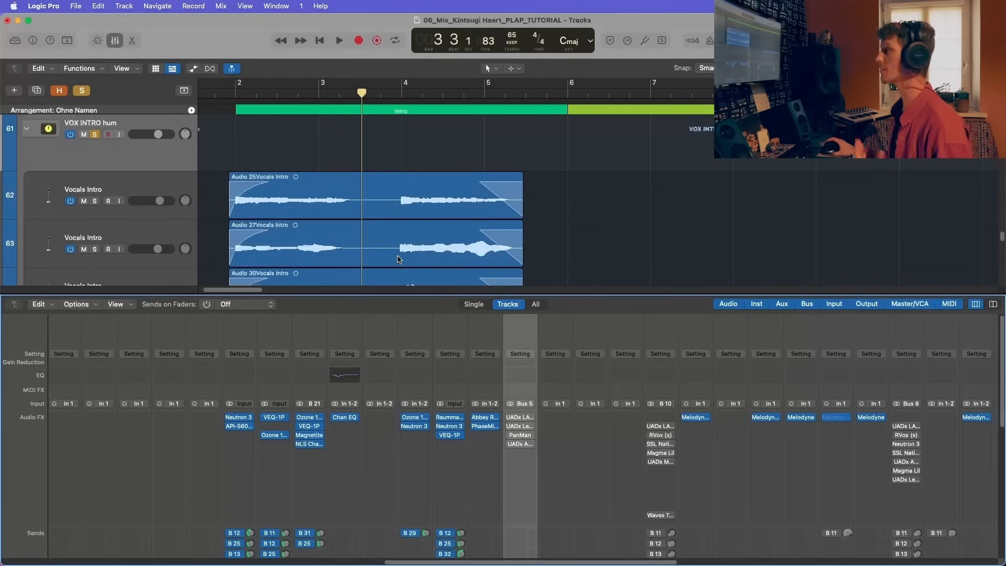
scroll(509, 424, "down", 5)
scroll(519, 421, "up", 4)
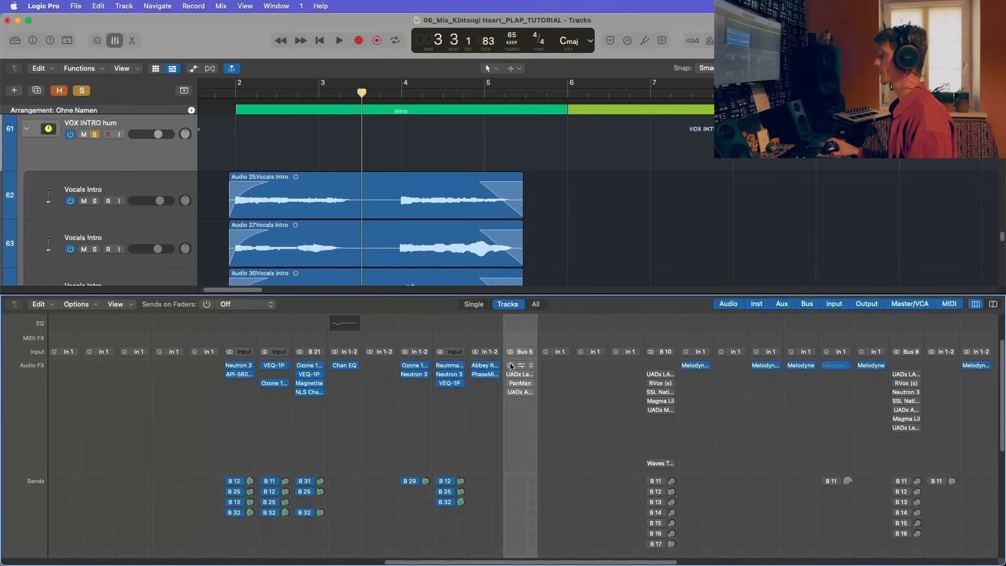
left_click(520, 367)
left_click_drag(493, 163, 746, 98)
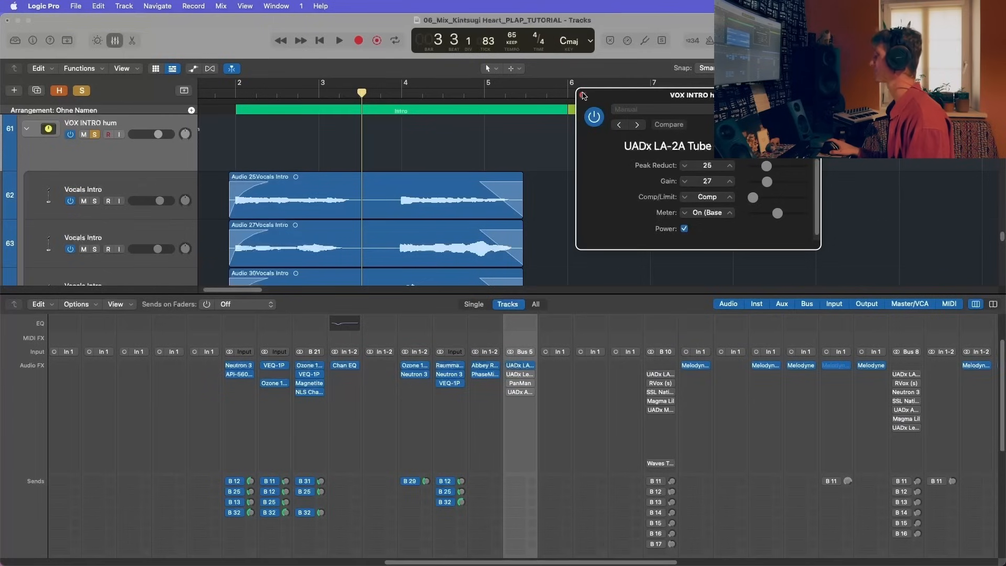
left_click(583, 95)
Step: Switch on the hum stack's UADx Lexicon 224 reverb, set its window aside, and place the playhead just before bar 2
left_click(513, 375)
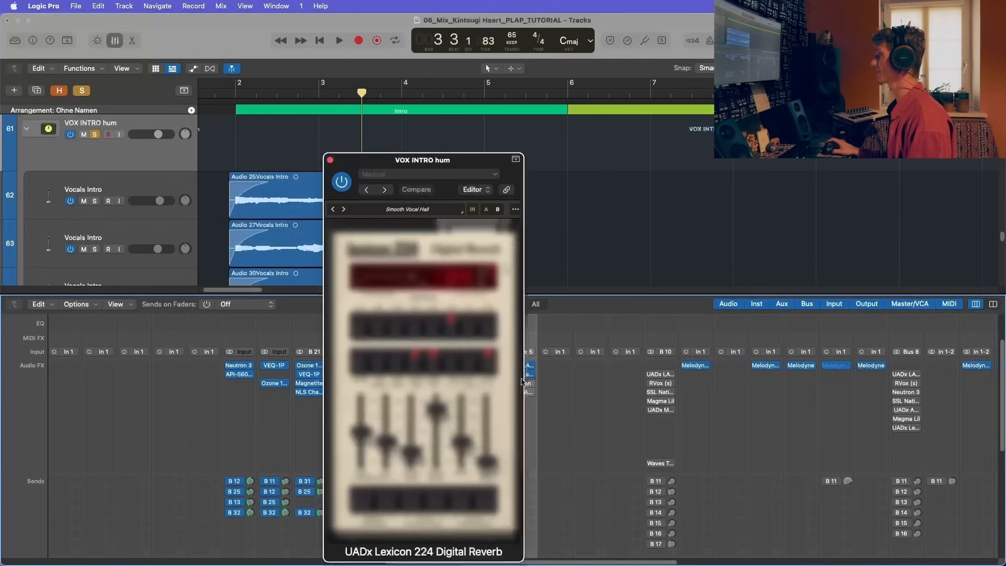
left_click_drag(444, 166, 879, 125)
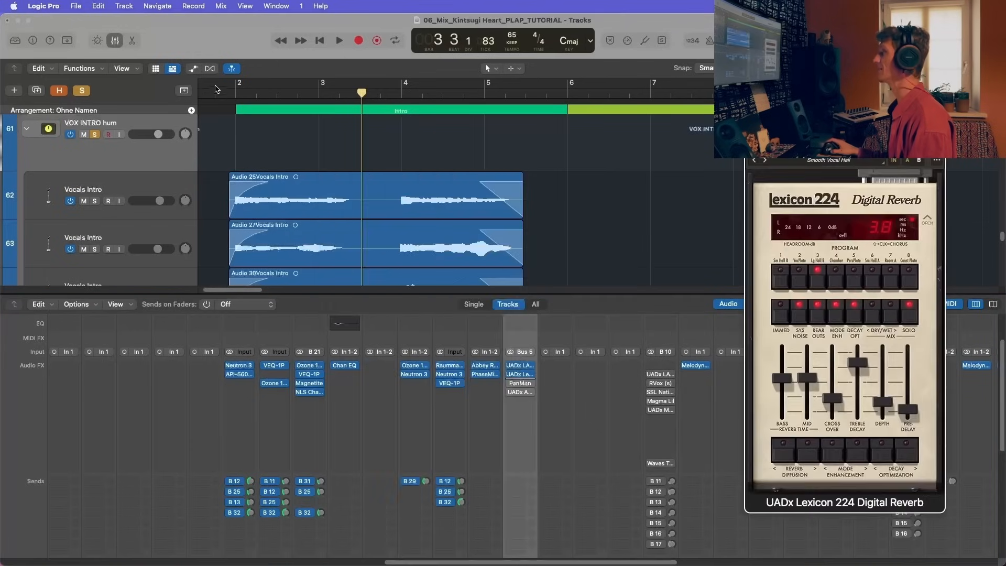
left_click(227, 94)
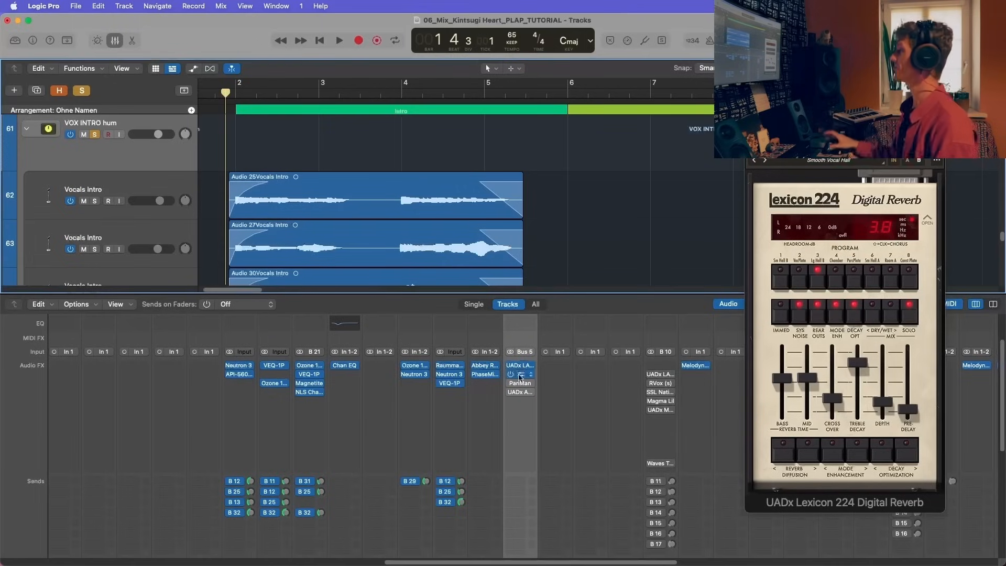
Step: Try a stereo UADx LA-2A Tube Compressor in the hum stack's next free insert slot and adjust its peak reduction
left_click(521, 401)
mouse_move(549, 555)
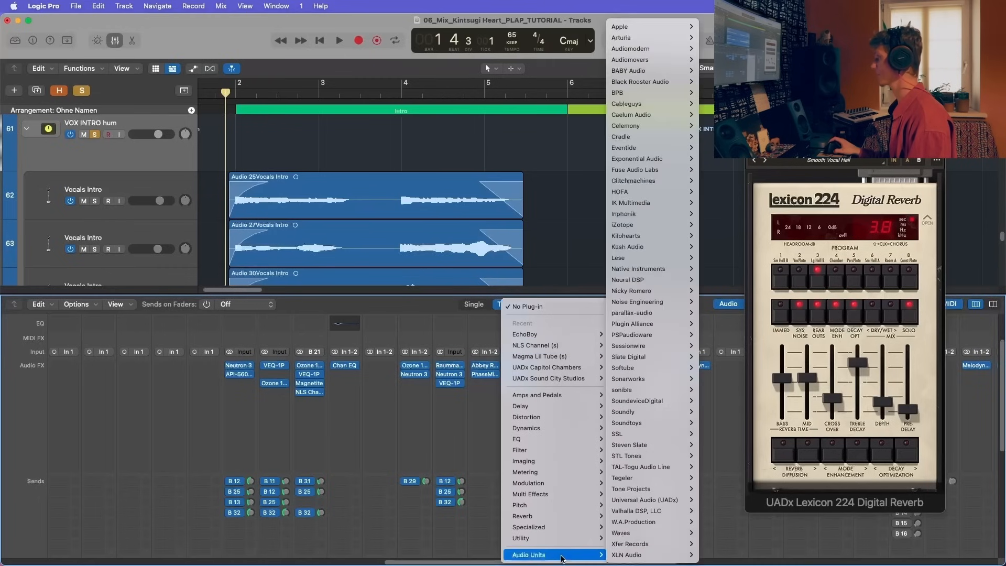
mouse_move(672, 508)
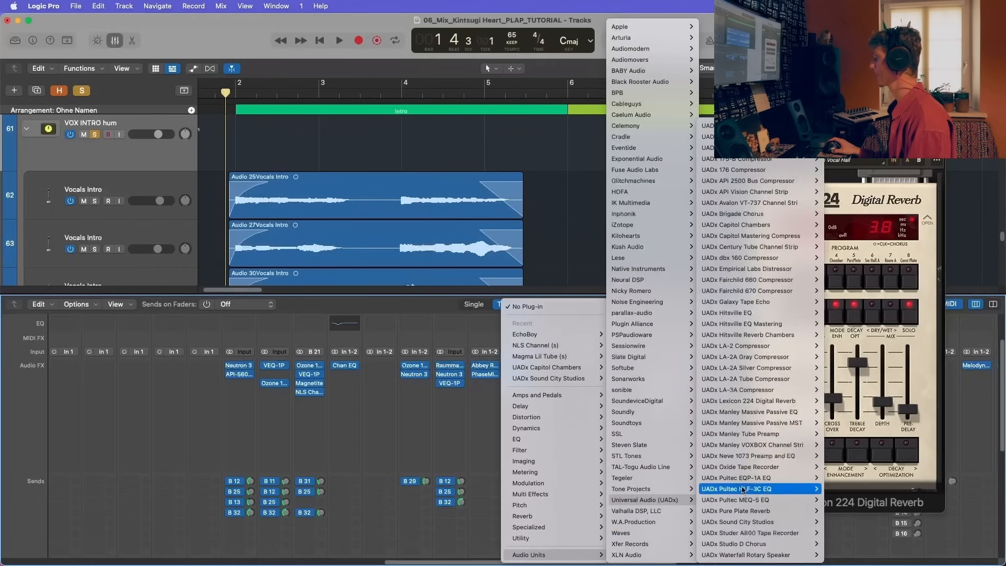
mouse_move(782, 346)
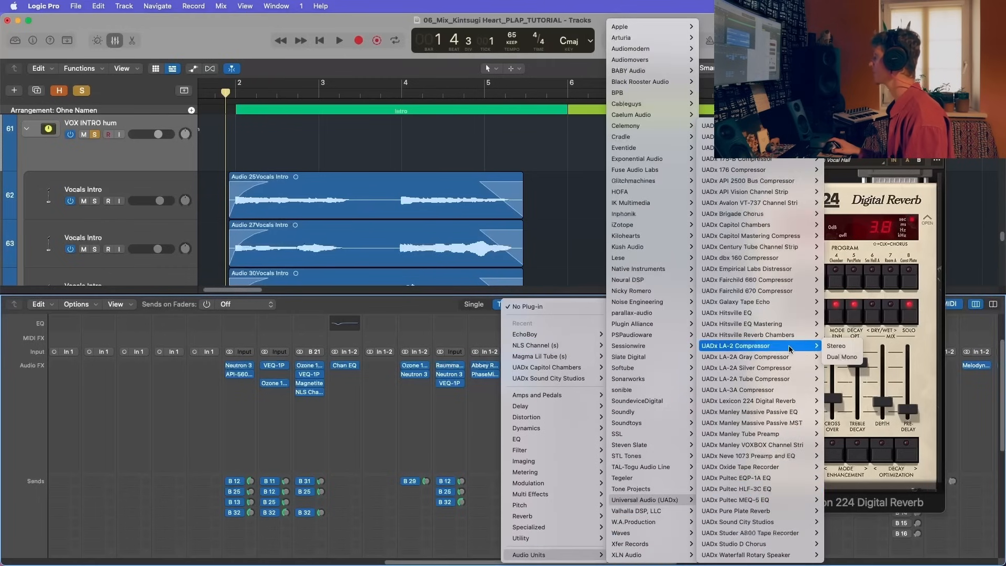
mouse_move(789, 379)
left_click(837, 379)
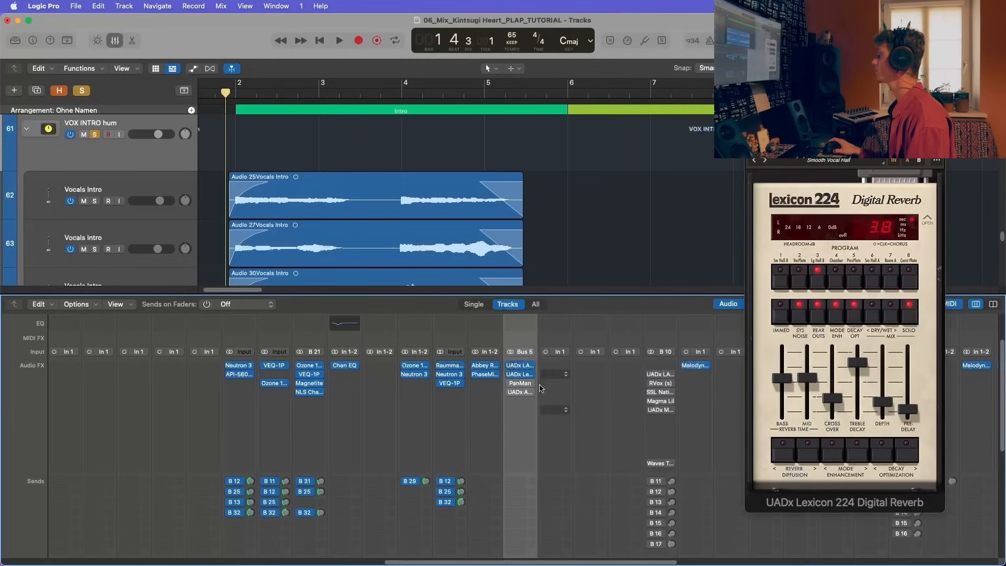
left_click_drag(676, 299, 676, 293)
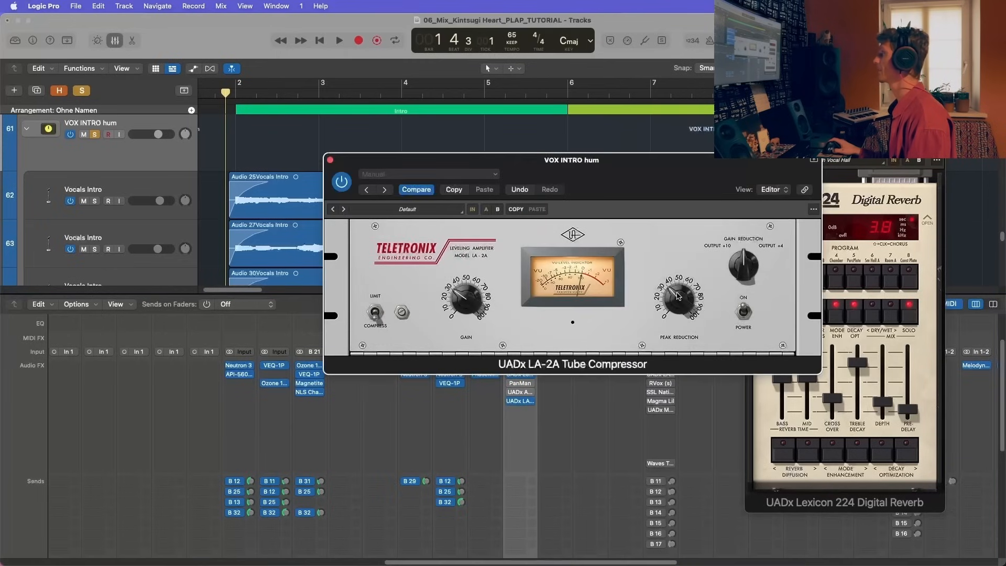
Step: Play the intro hum with the Lexicon 224 bypassed while watching the added LA-2A's meter
key("space")
left_click_drag(570, 160, 713, 116)
left_click(510, 374)
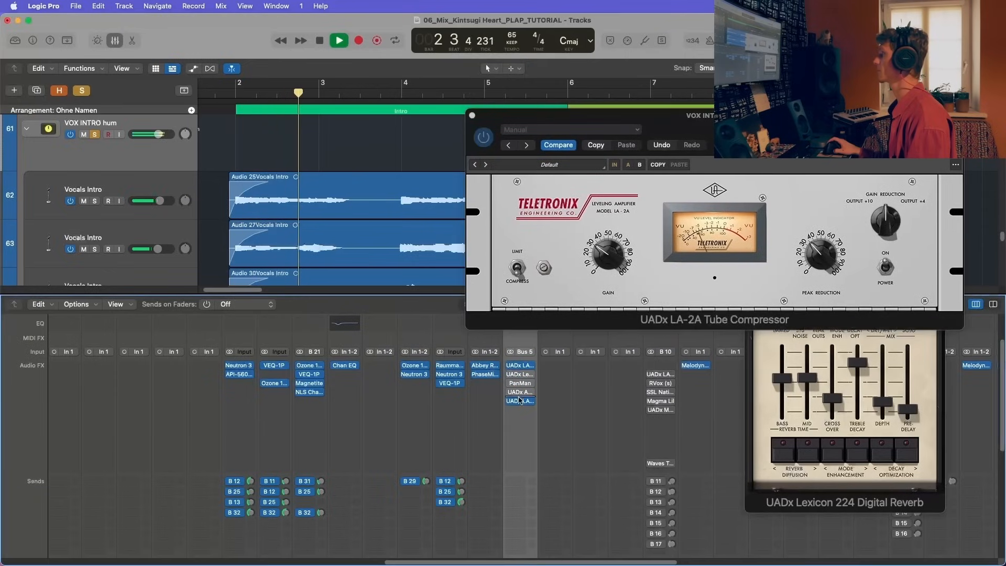
key("space")
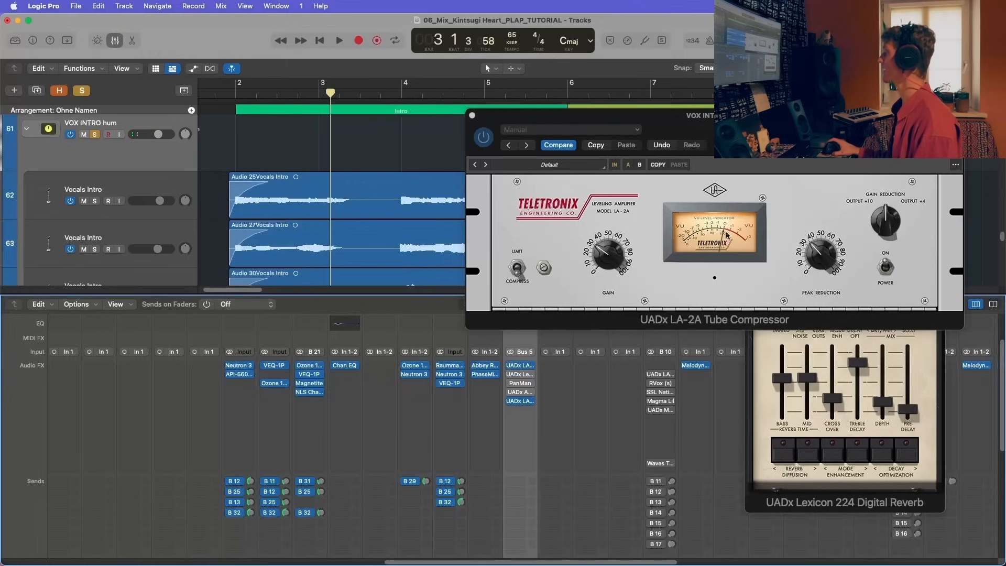
Step: Close the added LA-2A and remove it from the last insert slot of the hum stack
left_click(471, 114)
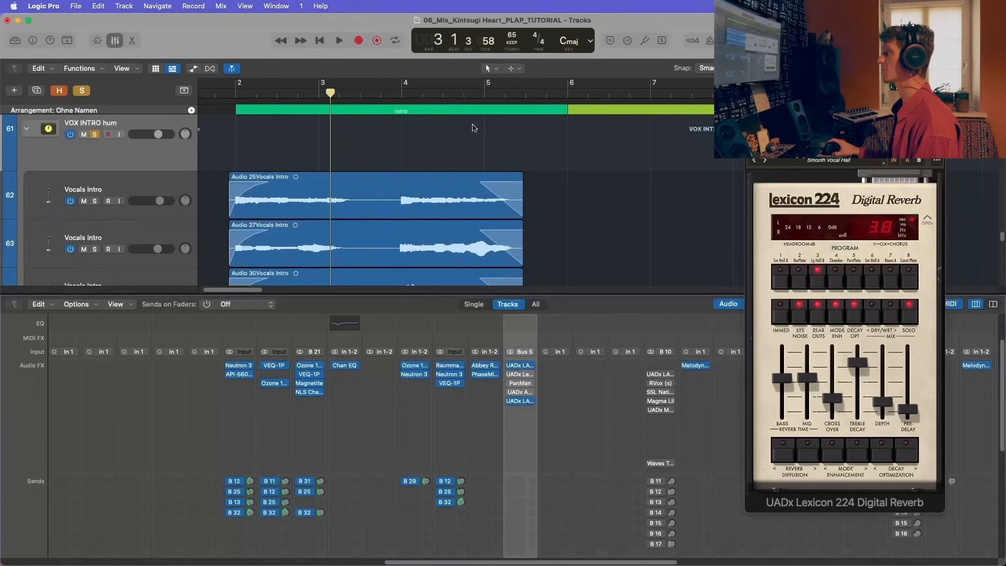
left_click(529, 401)
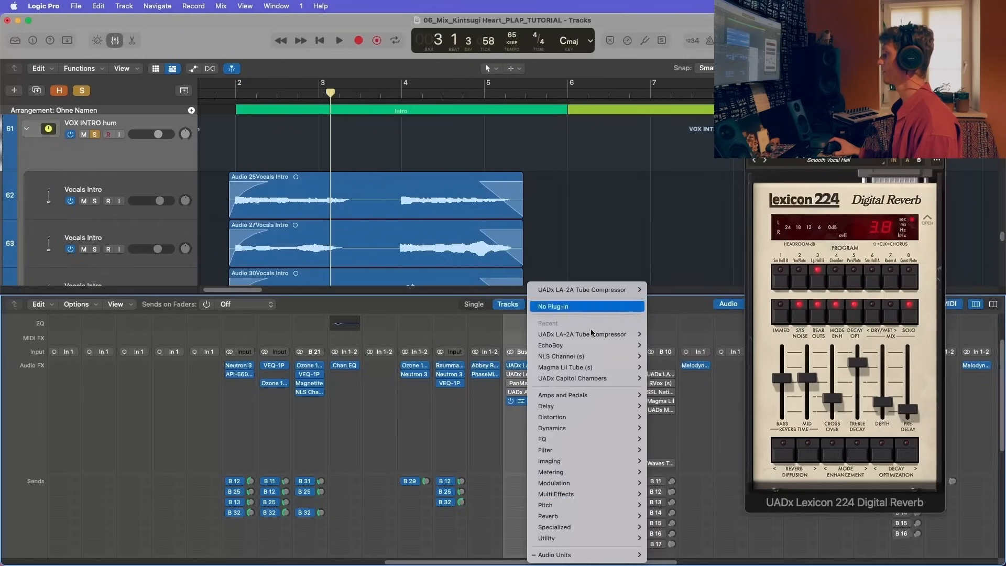
left_click(615, 309)
Step: Switch the hum stack's Lexicon 224 reverb back on and move its window clear of the insert slots
left_click(821, 93)
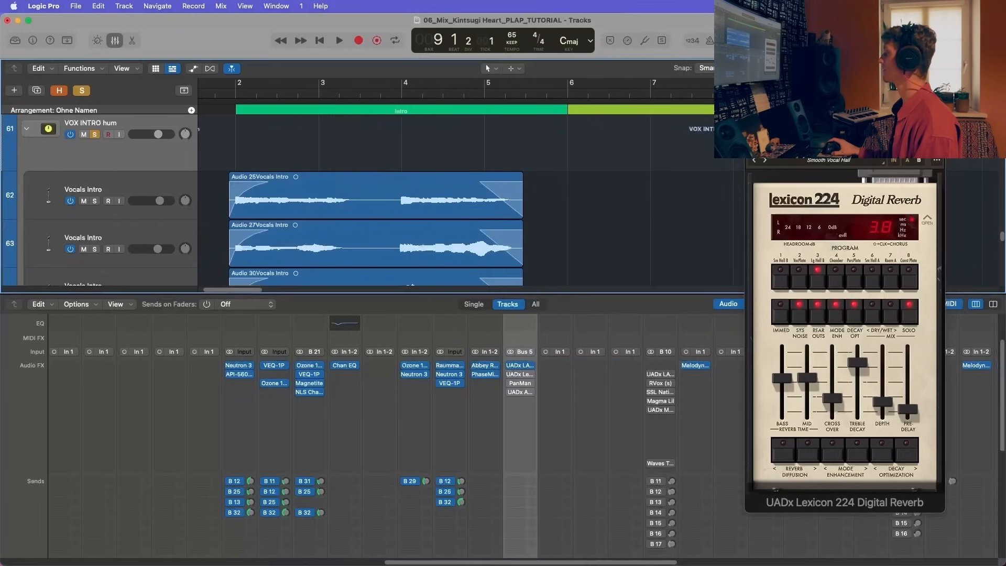
left_click_drag(838, 111, 766, 90)
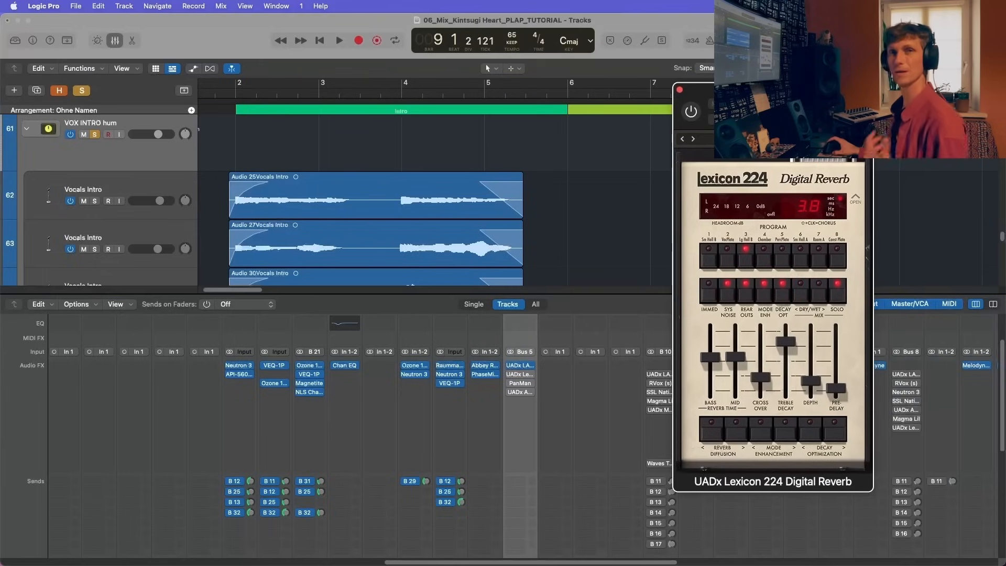
left_click(511, 375)
left_click_drag(742, 95, 707, 63)
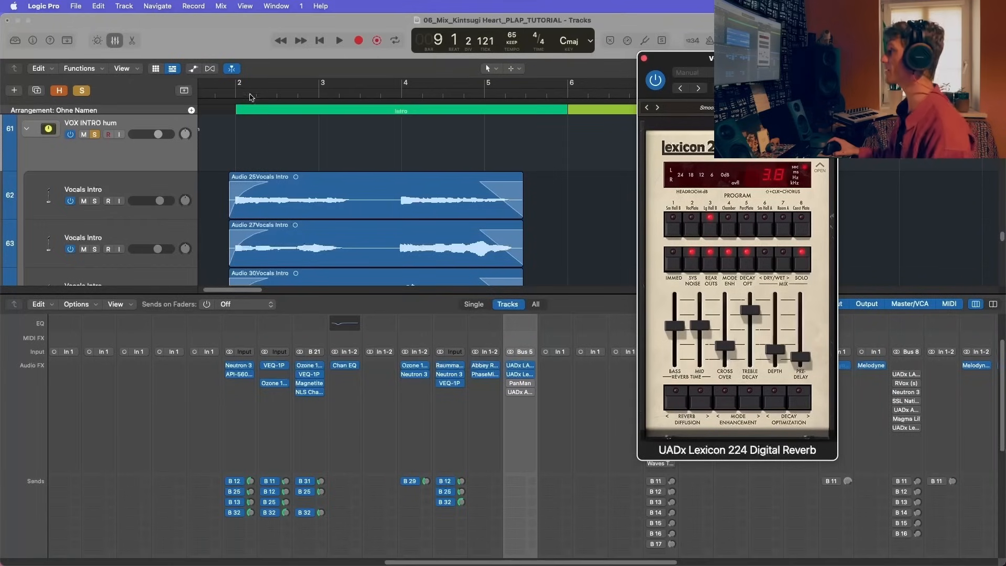
Step: Audition the soloed intro hum from bar 2 with the Lexicon 224 reverb active
left_click(233, 94)
key("space")
scroll(527, 454, "down", 3)
scroll(527, 454, "up", 4)
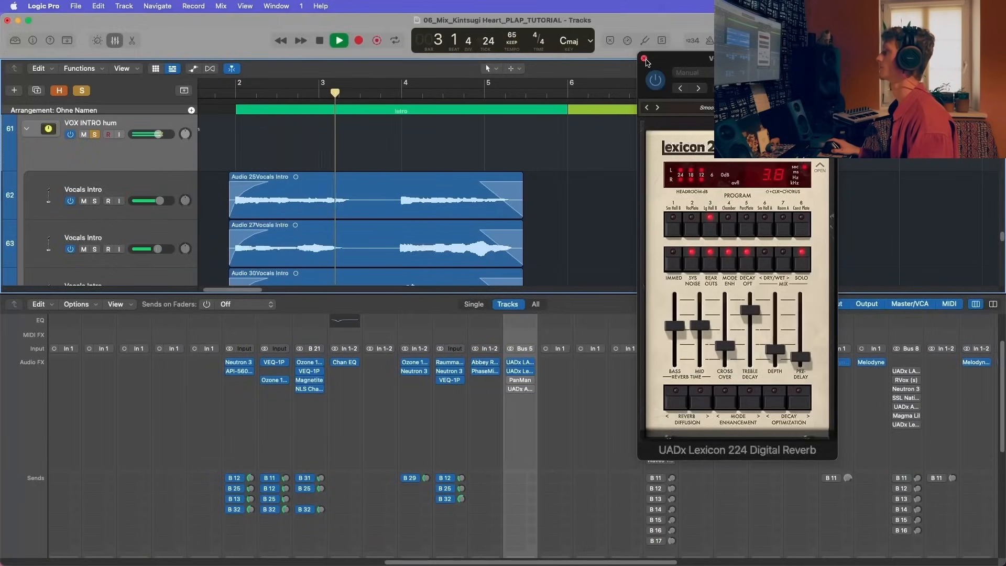
key("space")
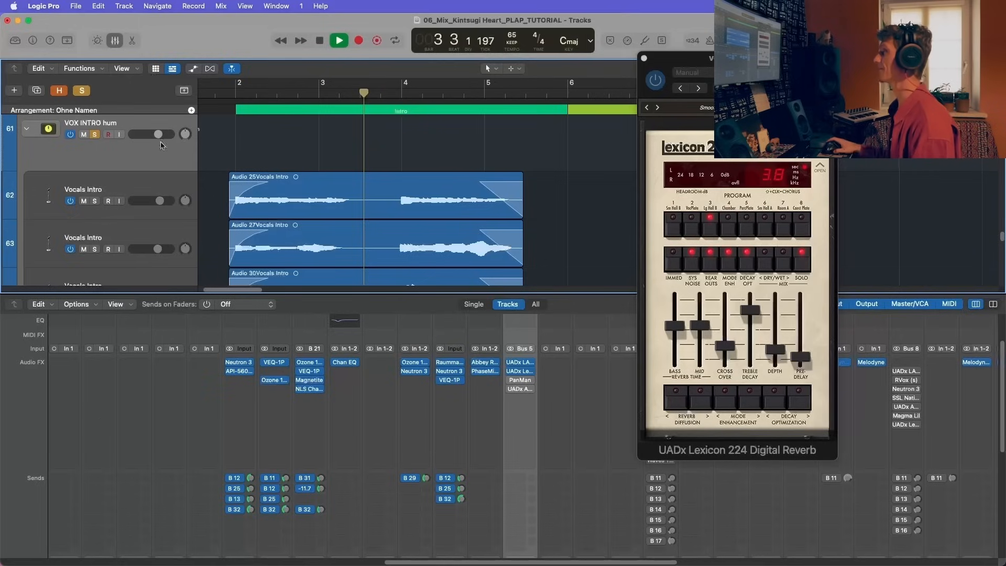
Step: Unsolo the VOX INTRO hum stack during playback, close the Lexicon 224 window, and stop playback at bar 6
left_click(95, 135)
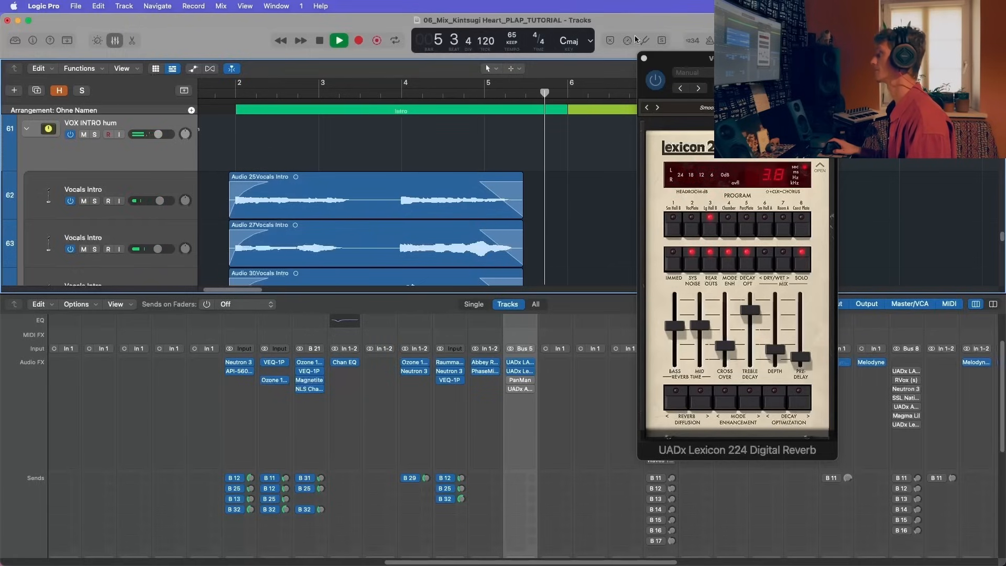
left_click(644, 58)
key("space")
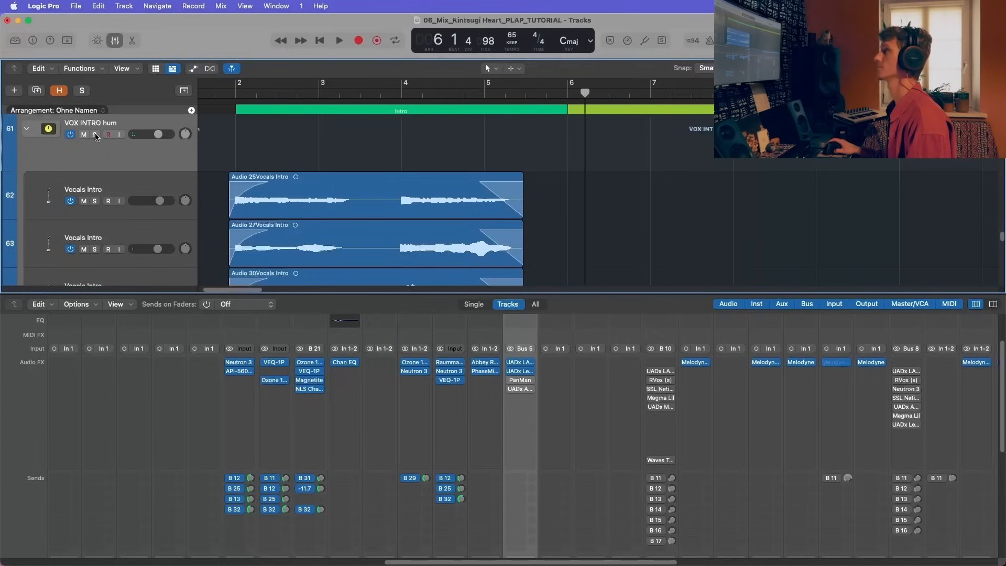
Step: Solo the VOX INTRO hum stack and switch on its PanMan insert, closing the plug-in window when done
left_click(96, 135)
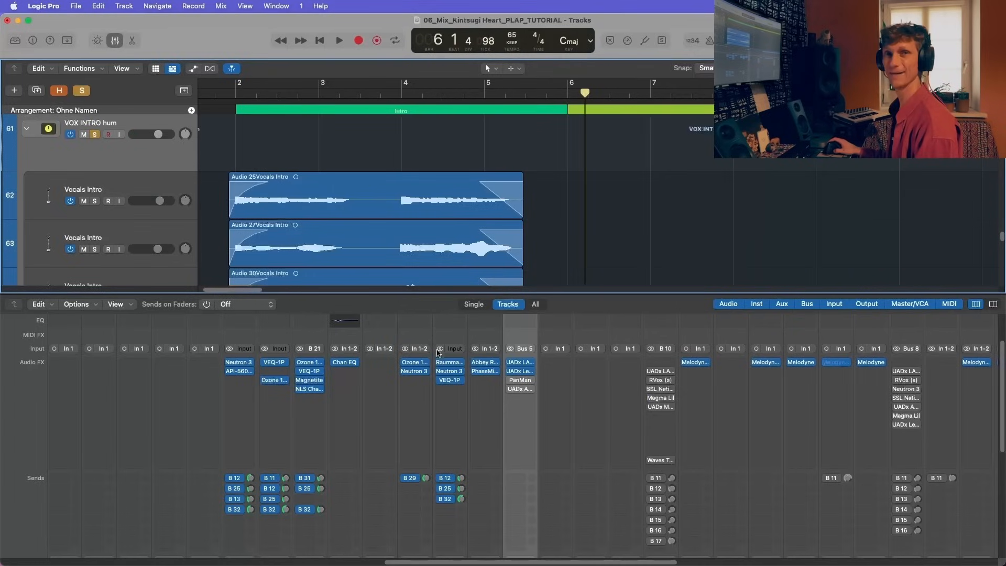
left_click(138, 185)
scroll(141, 193, "down", 2)
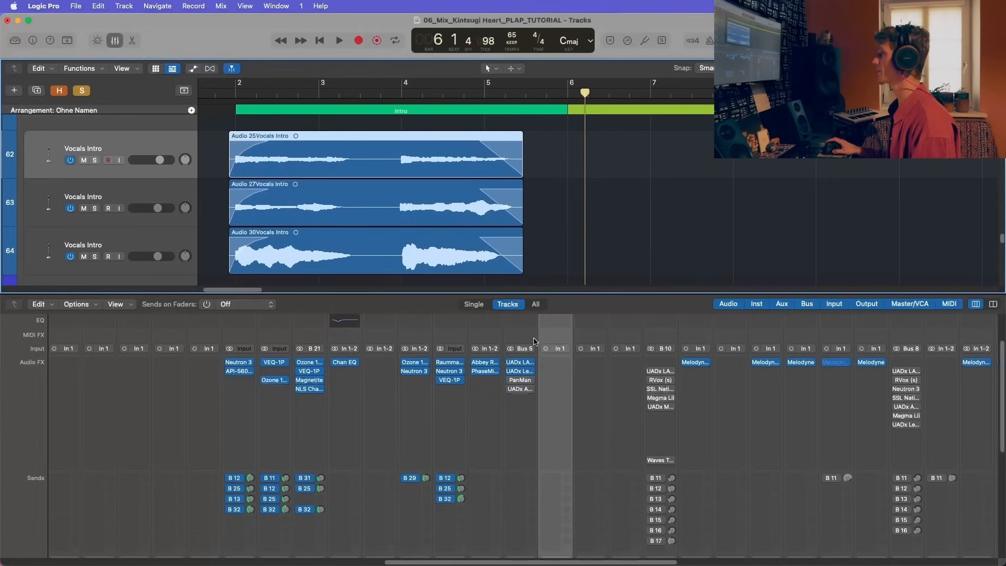
left_click(521, 382)
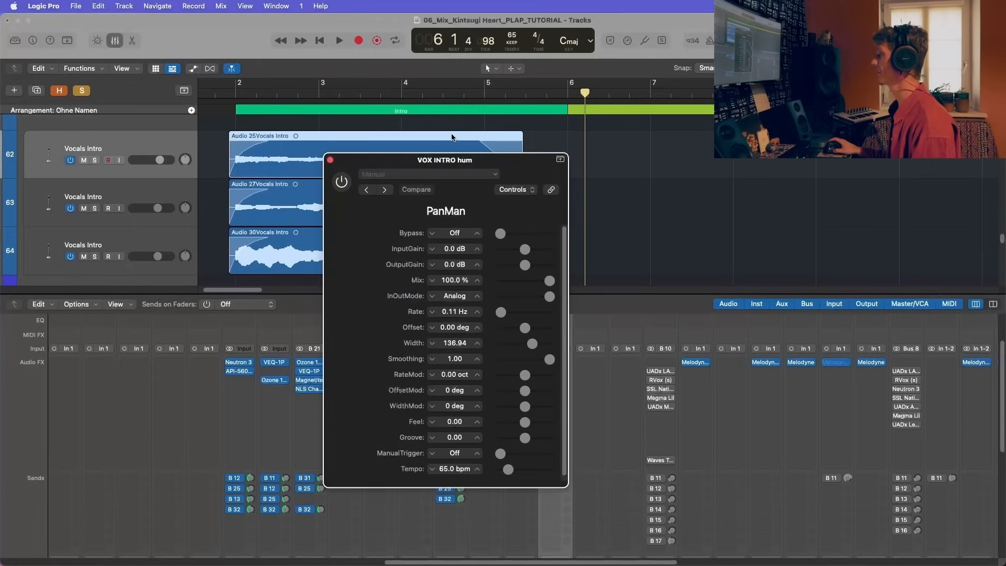
left_click_drag(398, 160, 537, 155)
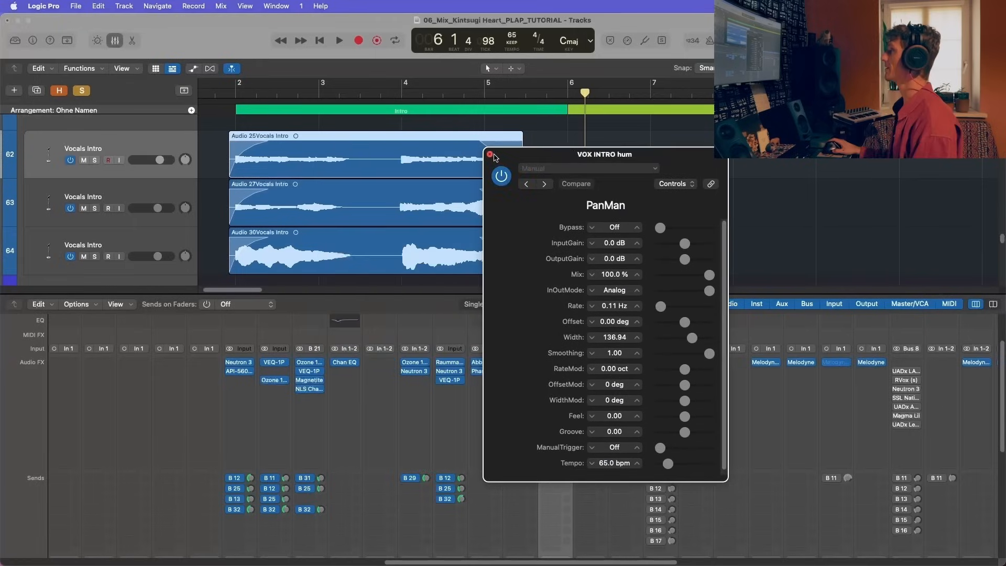
left_click(490, 155)
Step: Audition the soloed intro hum from bar 2 with PanMan active and return the playhead to just before bar 2
double_click(235, 89)
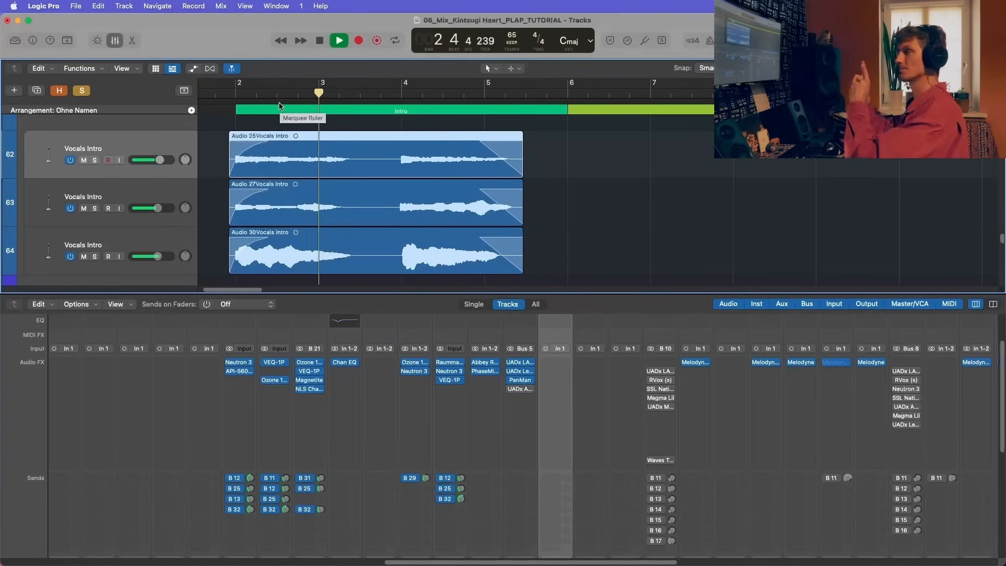
key("space")
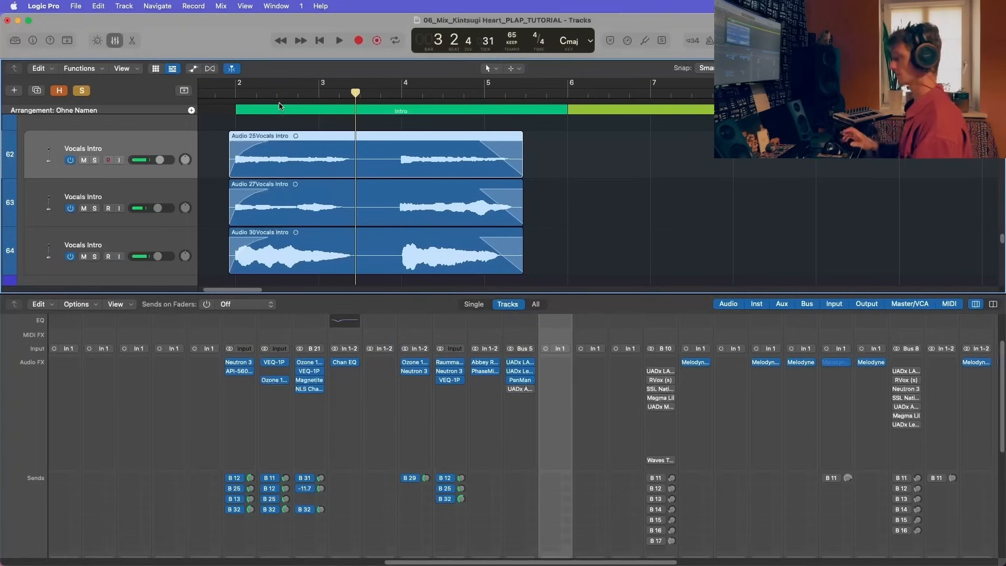
left_click(221, 93)
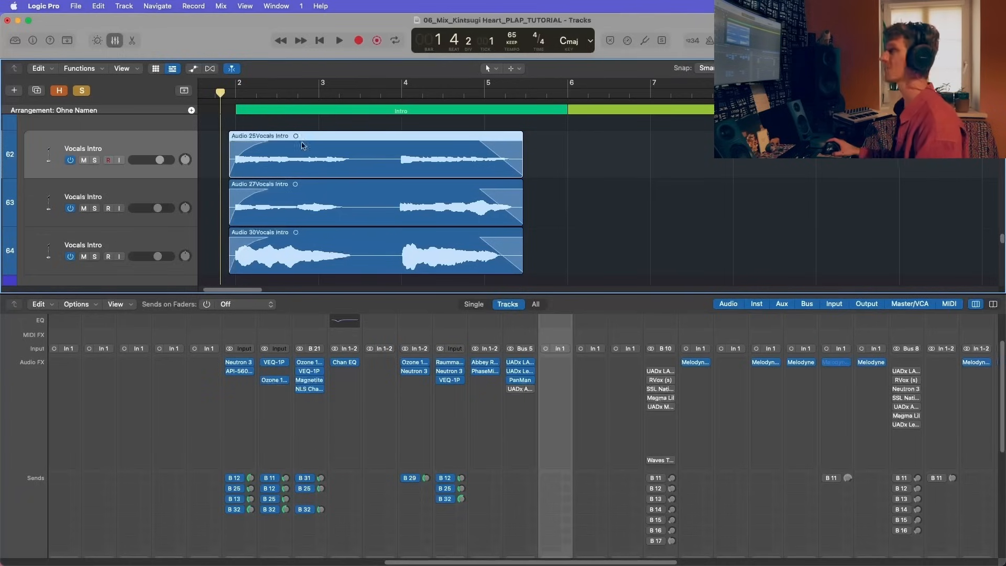
Step: Switch on the hum stack's UADx API Vision Channel Strip and audition the intro hum through it
left_click(520, 388)
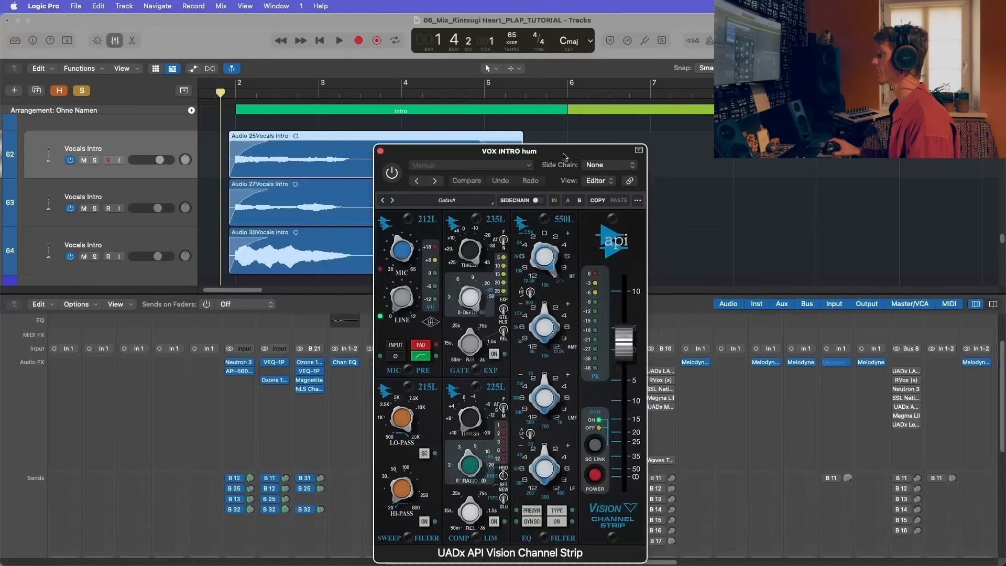
key("space")
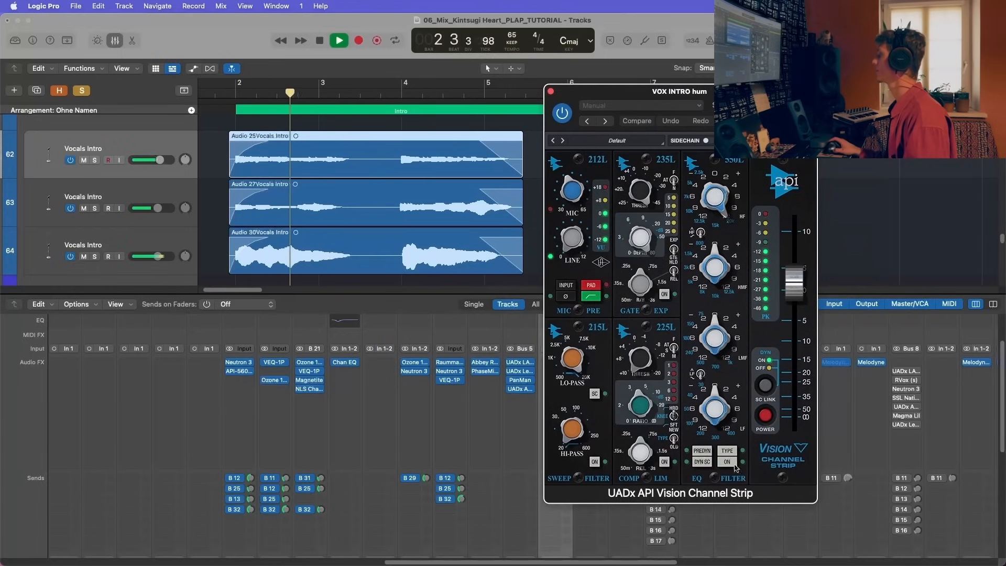
key("space")
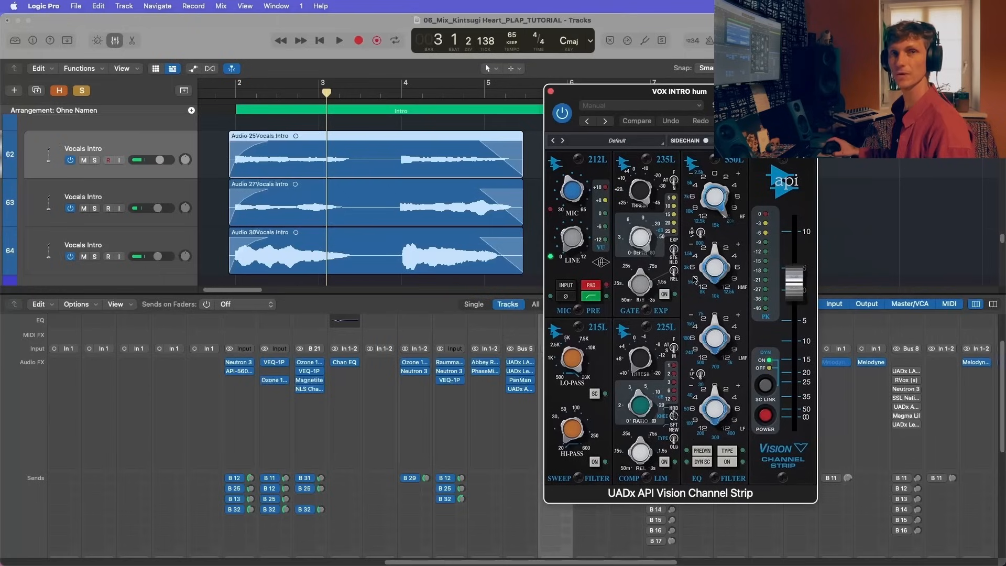
Step: Compare the hum with the channel strip's EQ section on and off, and finish by bypassing and closing the API Vision strip
left_click(729, 463)
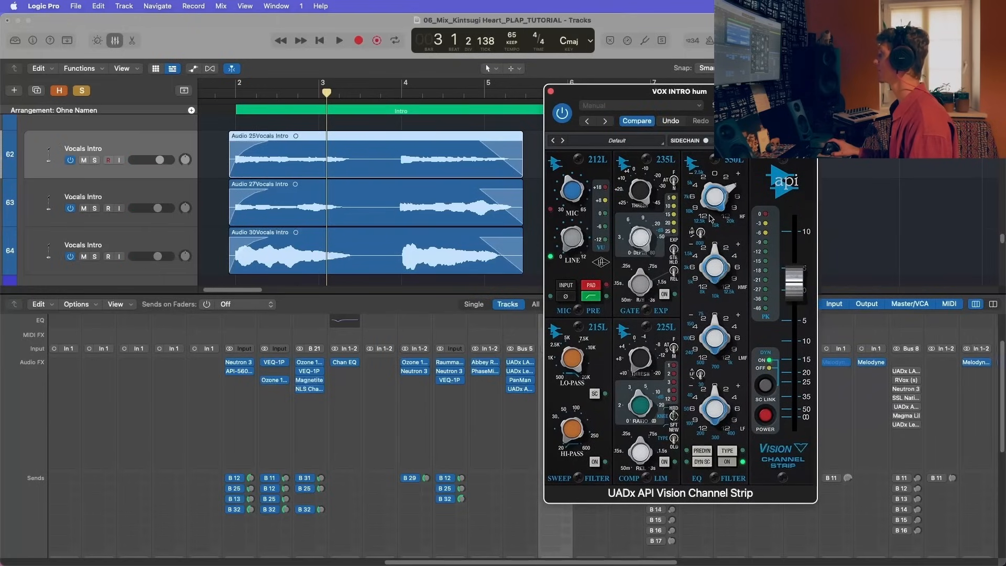
key("space")
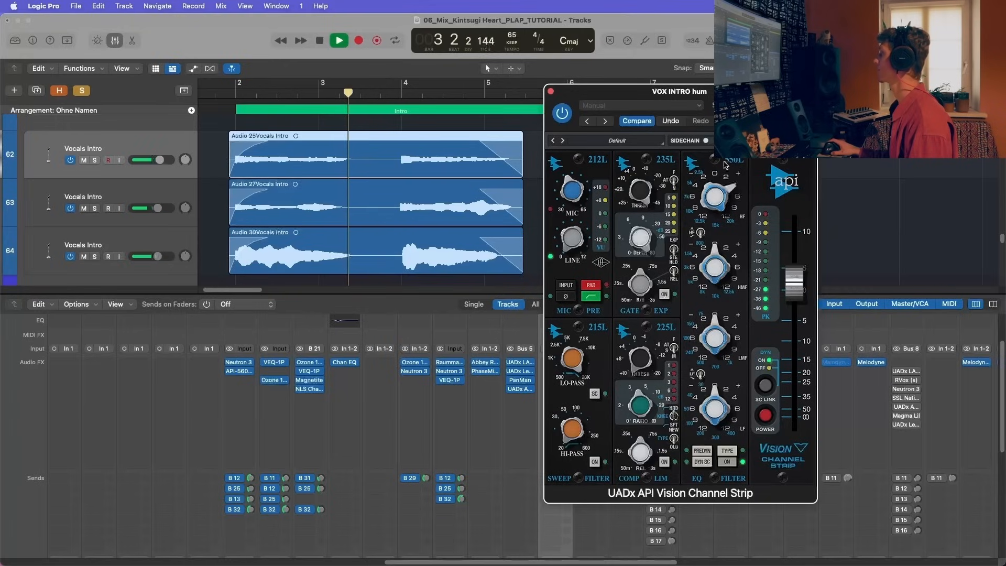
left_click(218, 96)
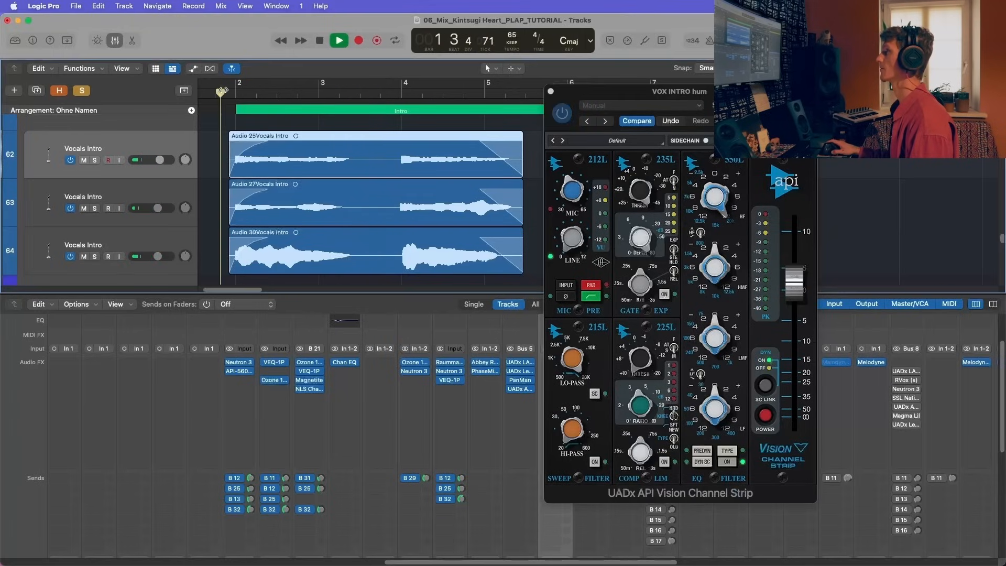
left_click(708, 189)
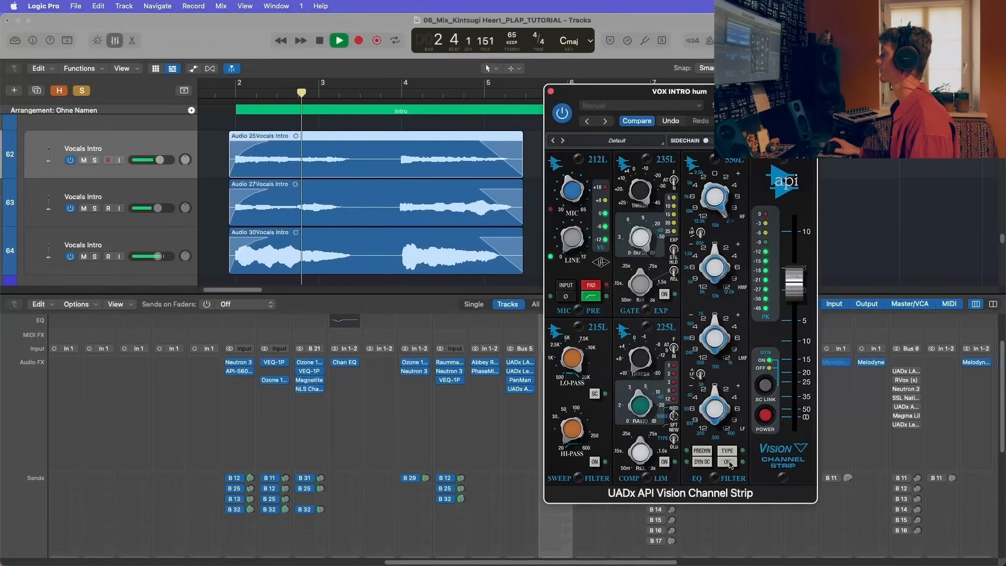
key("space")
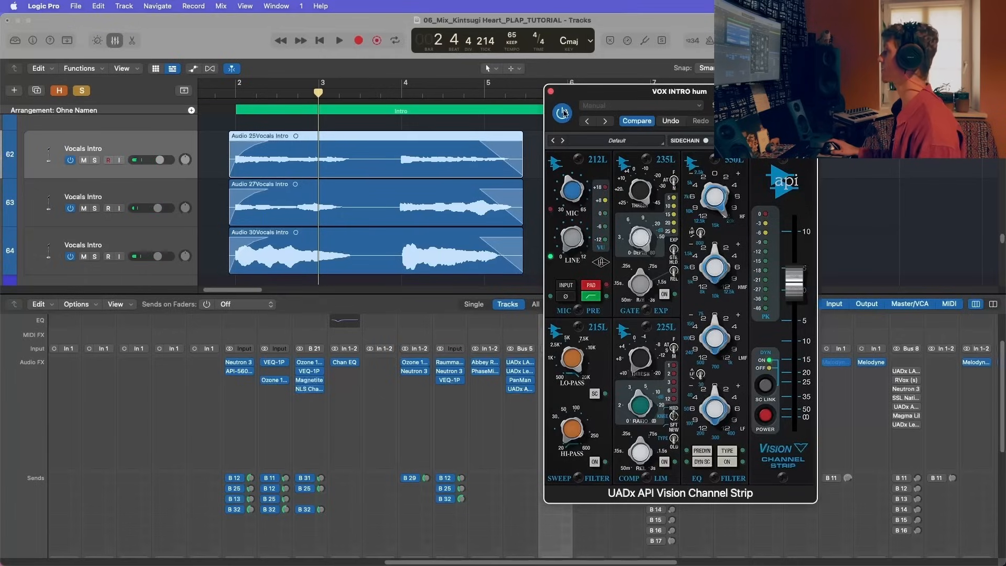
left_click(551, 91)
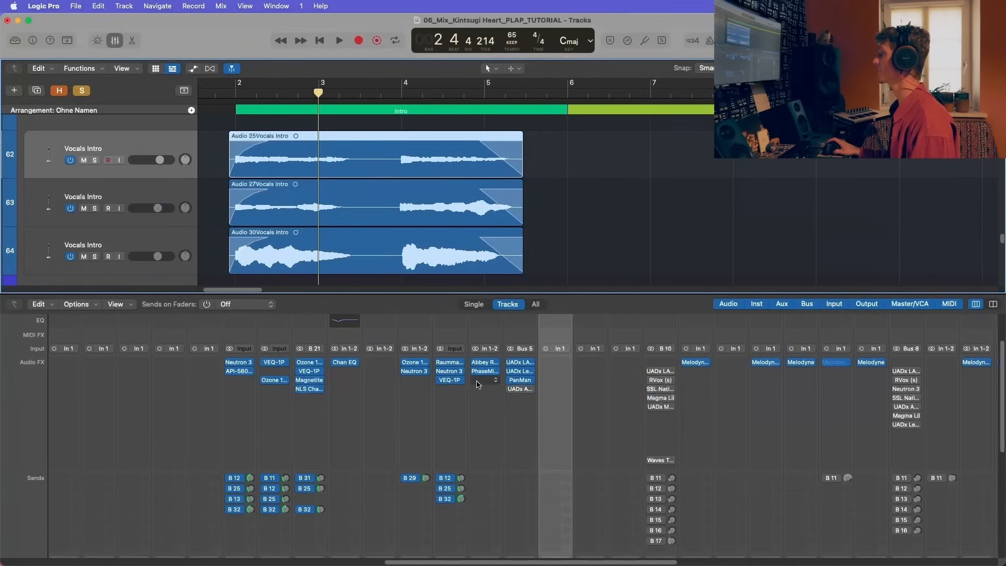
Step: Hide the mixer and unsolo the VOX INTRO hum stack
scroll(485, 409, "down", 3)
scroll(468, 221, "down", 3)
scroll(529, 461, "down", 5)
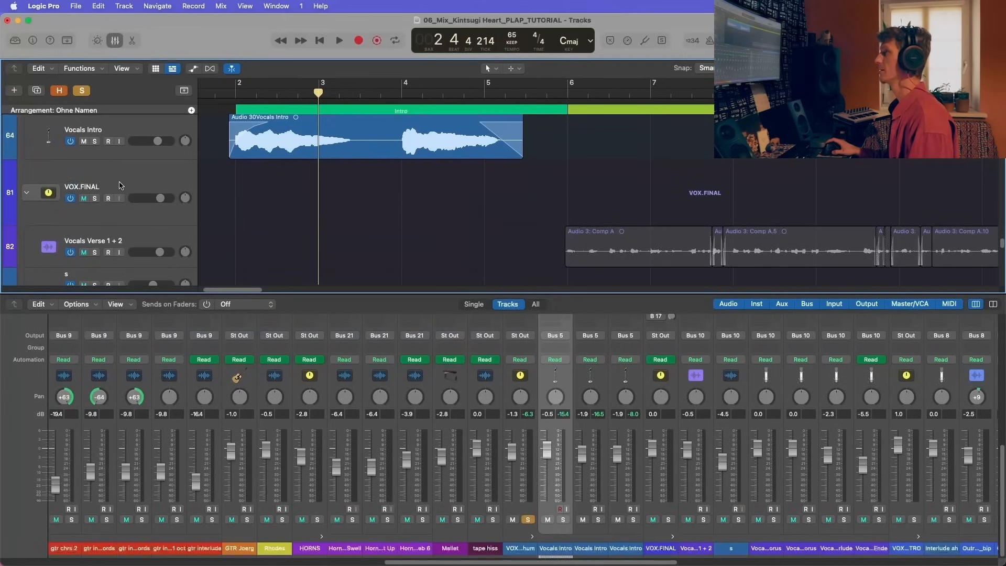
key("x")
scroll(120, 220, "up", 1)
scroll(120, 249, "up", 6)
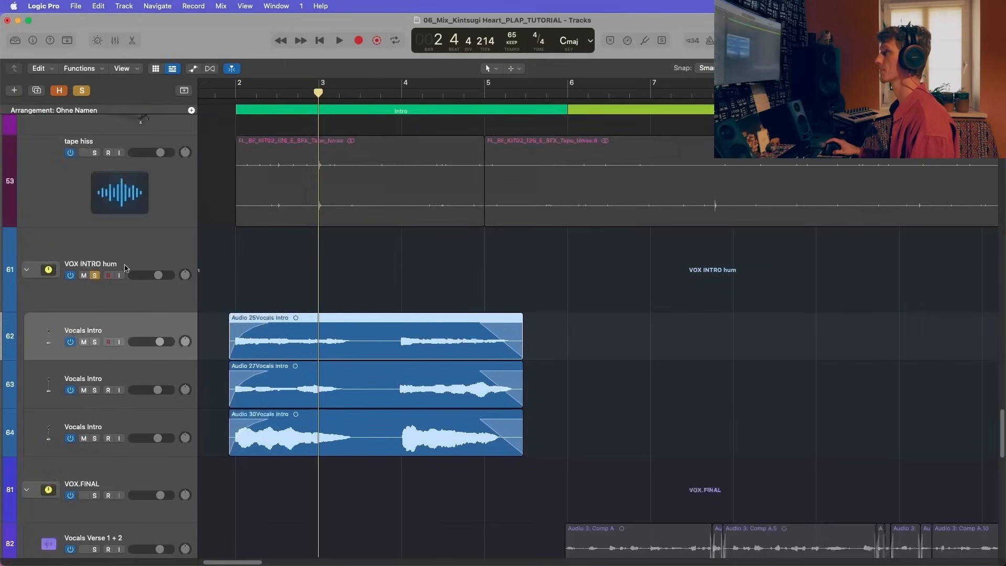
left_click(131, 291)
left_click(82, 277)
scroll(103, 301, "down", 4)
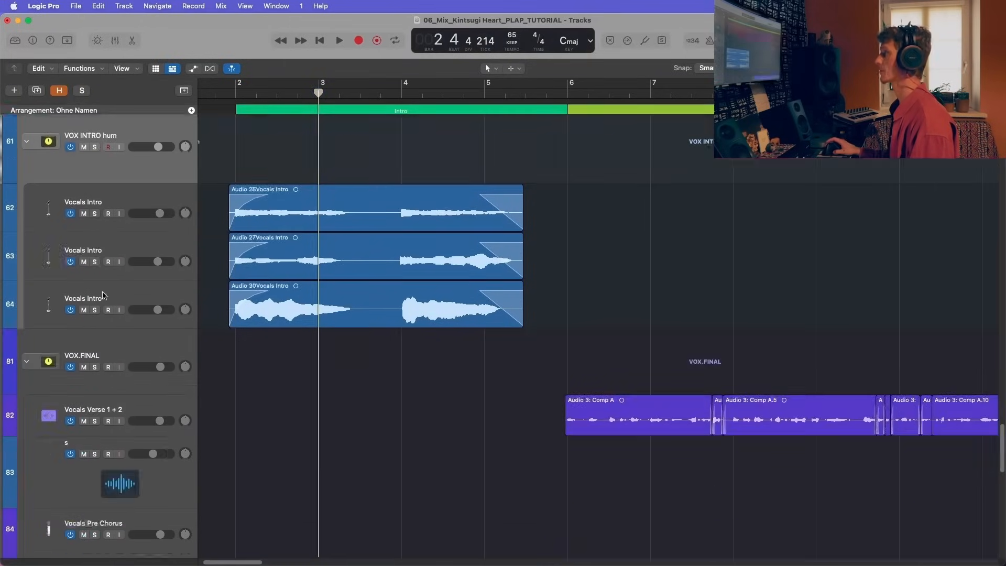
Step: Solo the VOX.FINAL stack, zoom out to show its vocal regions, and save the project
left_click(95, 331)
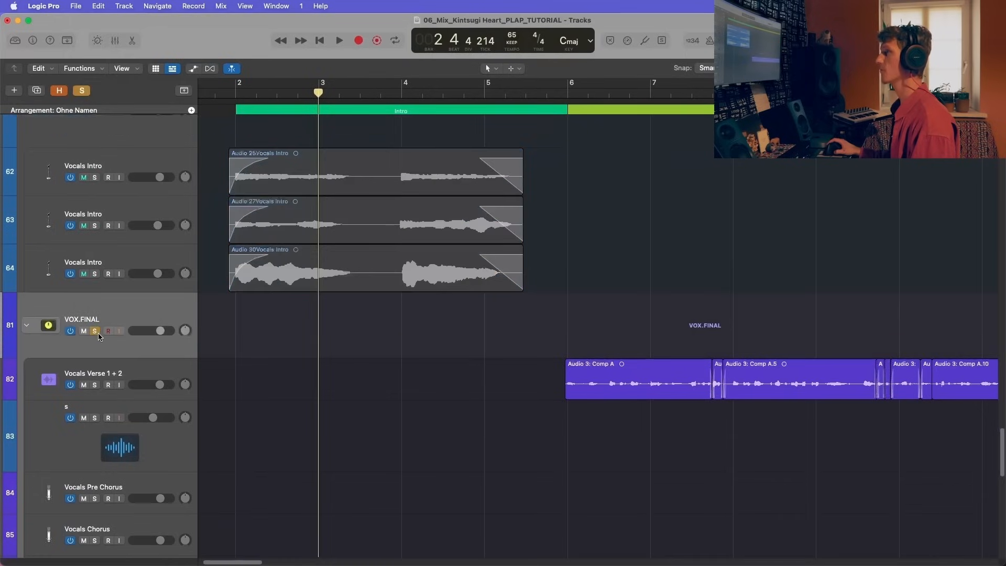
key("super+Left")
key("super+Left")
key("super+Left")
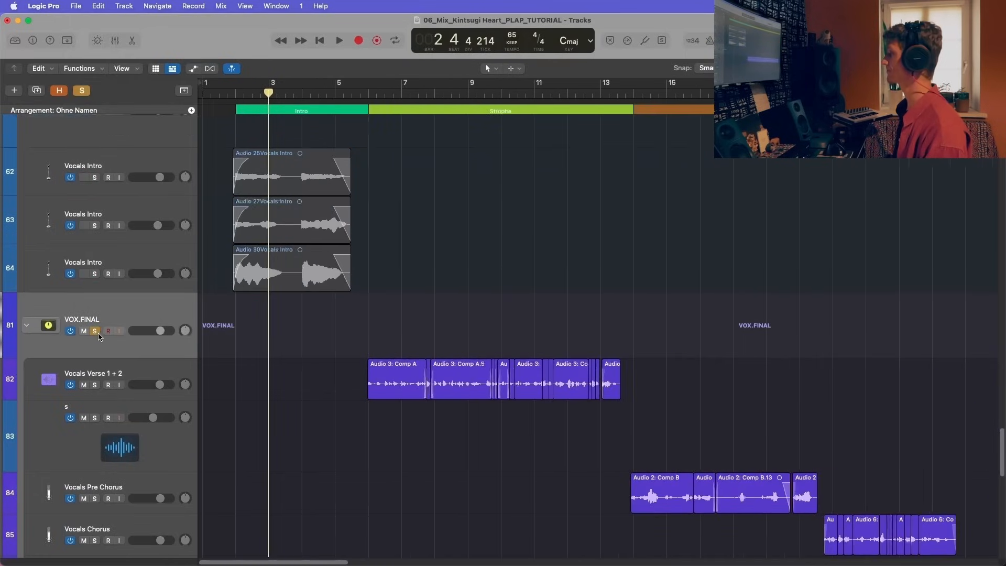
scroll(282, 351, "down", 3)
key("super+s")
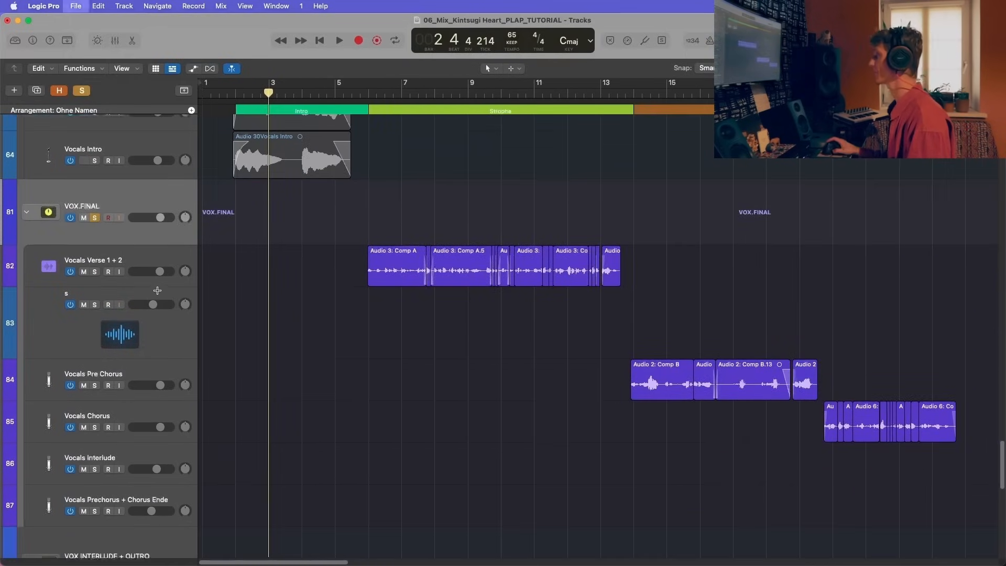
Step: Delete the empty track named "s" below Vocals Verse 1 + 2 in the VOX.FINAL stack
left_click(152, 262)
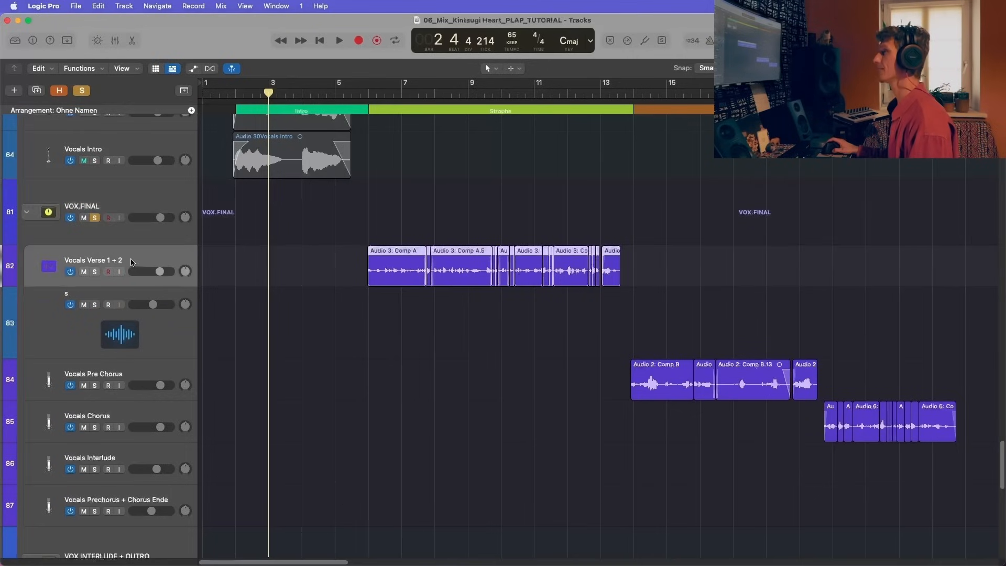
scroll(131, 262, "down", 1)
key("super+Left")
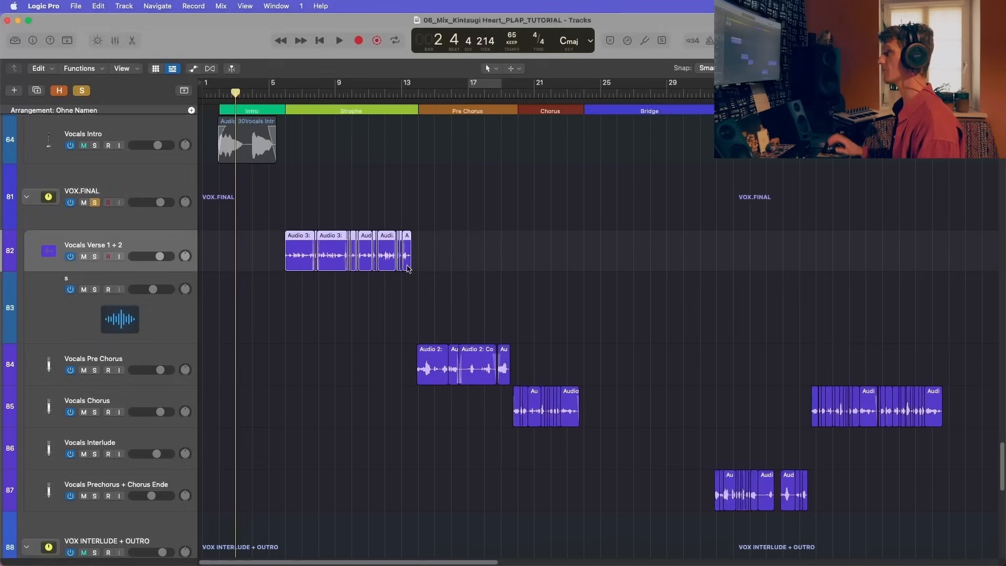
left_click(377, 306)
scroll(504, 304, "down", 2)
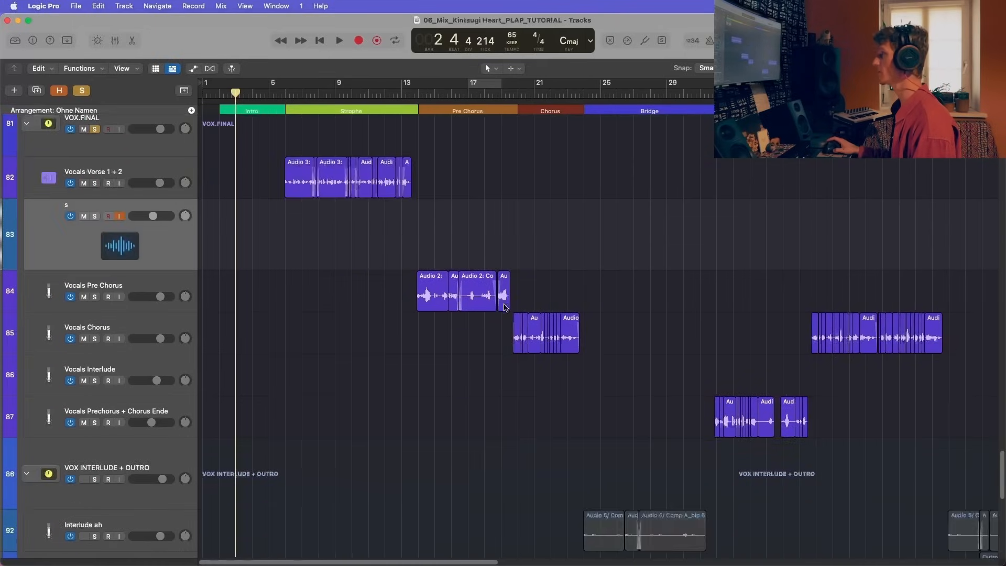
key("super+Left")
key("super+Left")
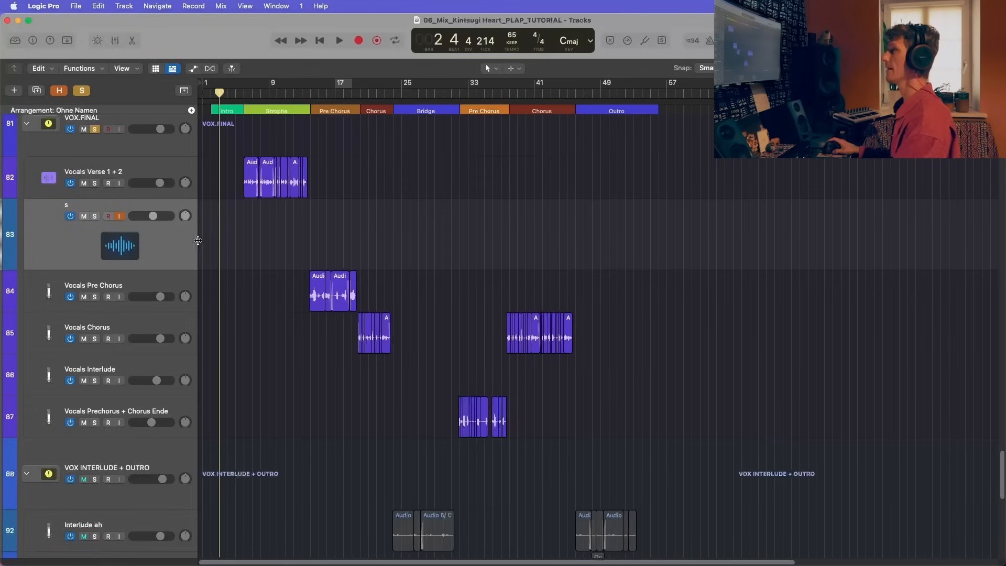
key("super+BackSpace")
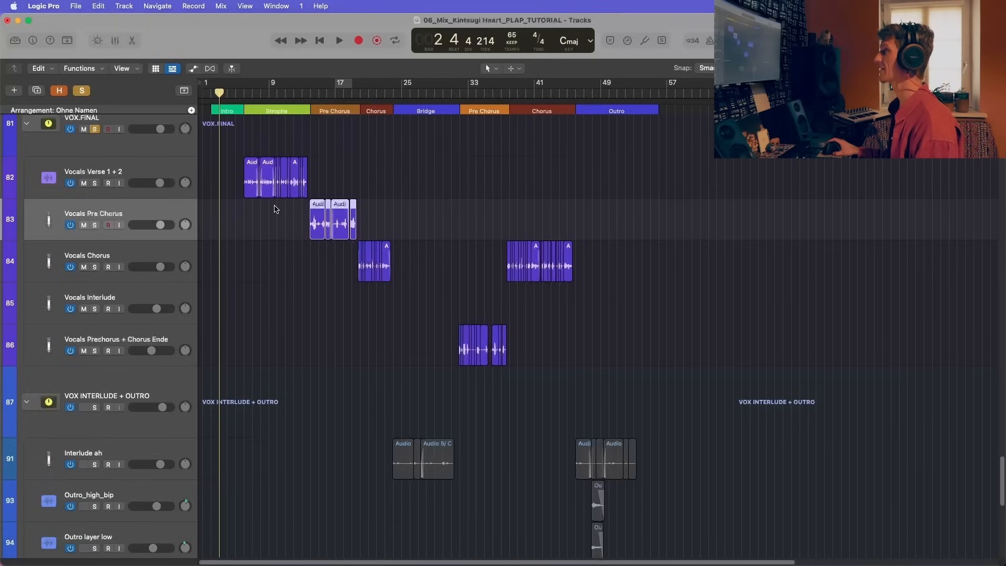
Step: Examine the Pre Chorus, Chorus, Interlude and Prechorus + Chorus Ende vocal tracks and where their regions sit in the arrangement
scroll(249, 208, "up", 5)
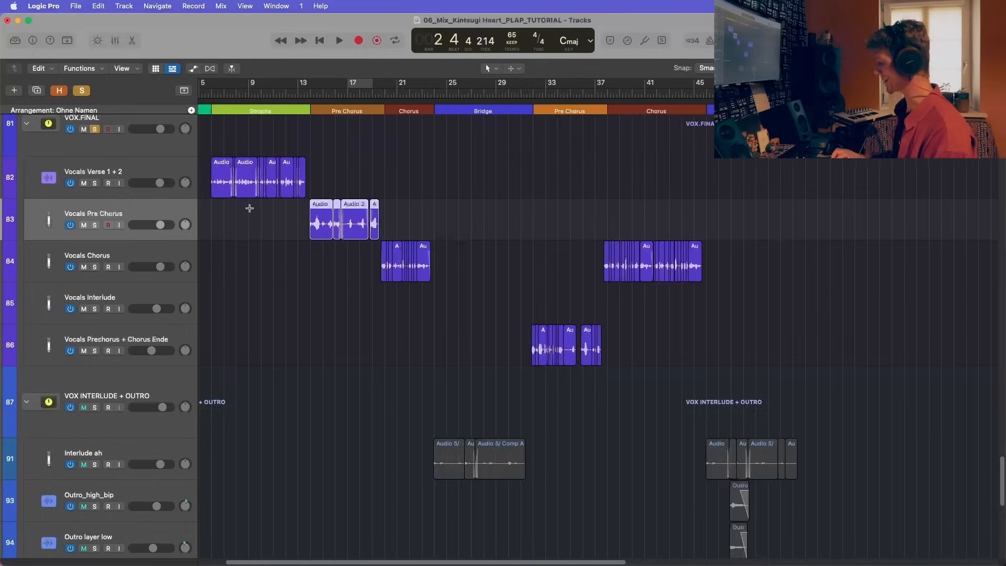
scroll(231, 212, "up", 4)
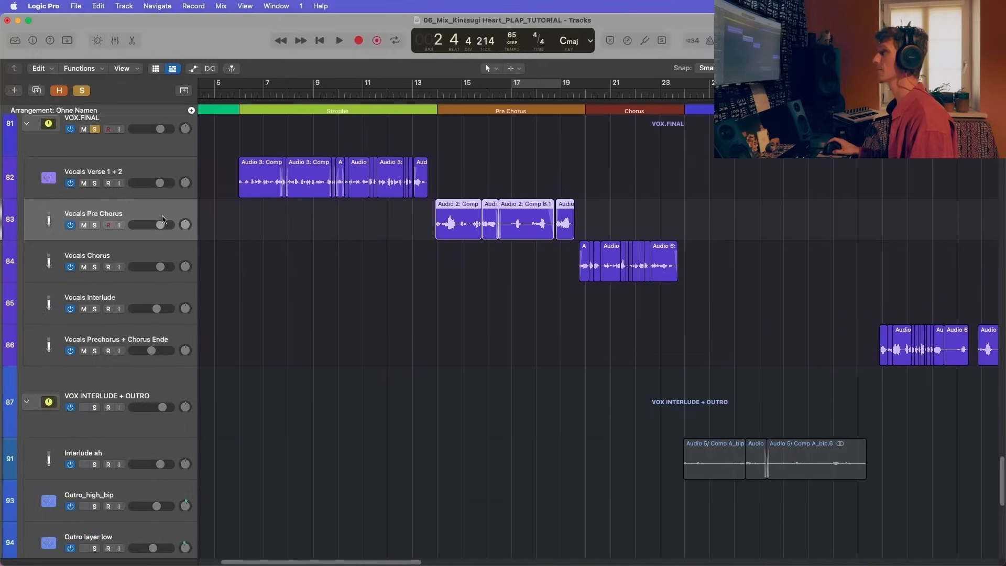
left_click(132, 257)
left_click(133, 306)
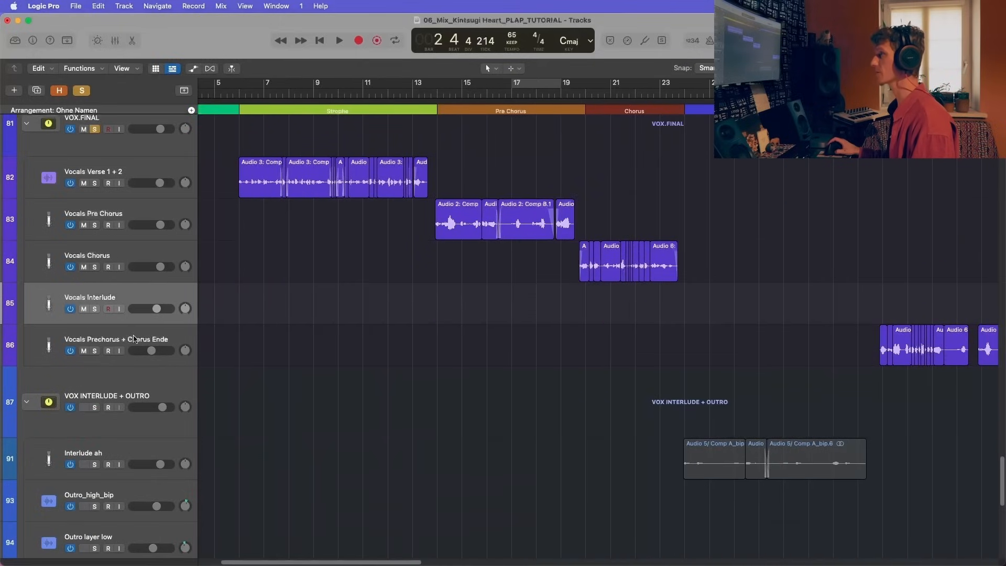
left_click(133, 338)
scroll(260, 346, "right", 3)
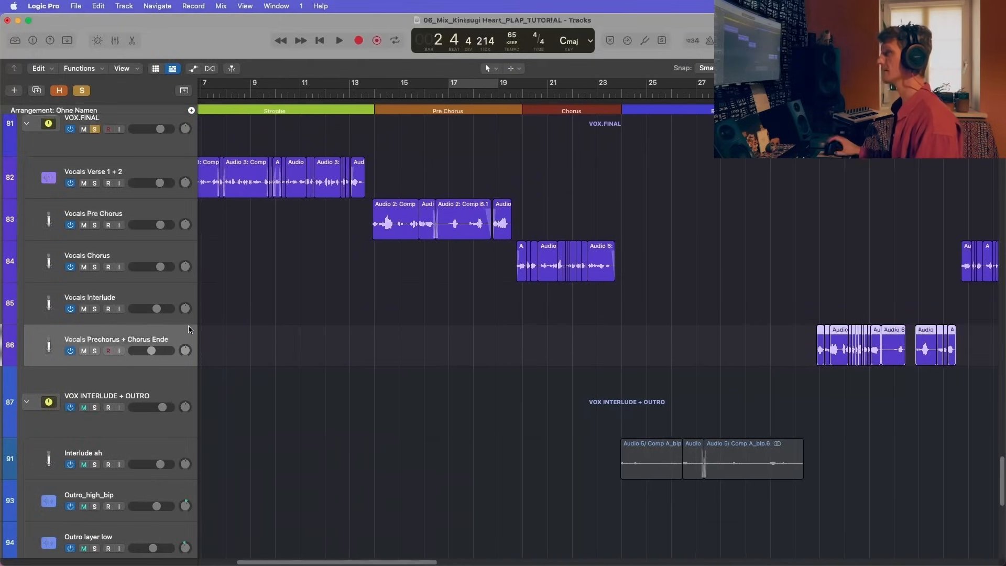
key("super+Left")
key("super+Left")
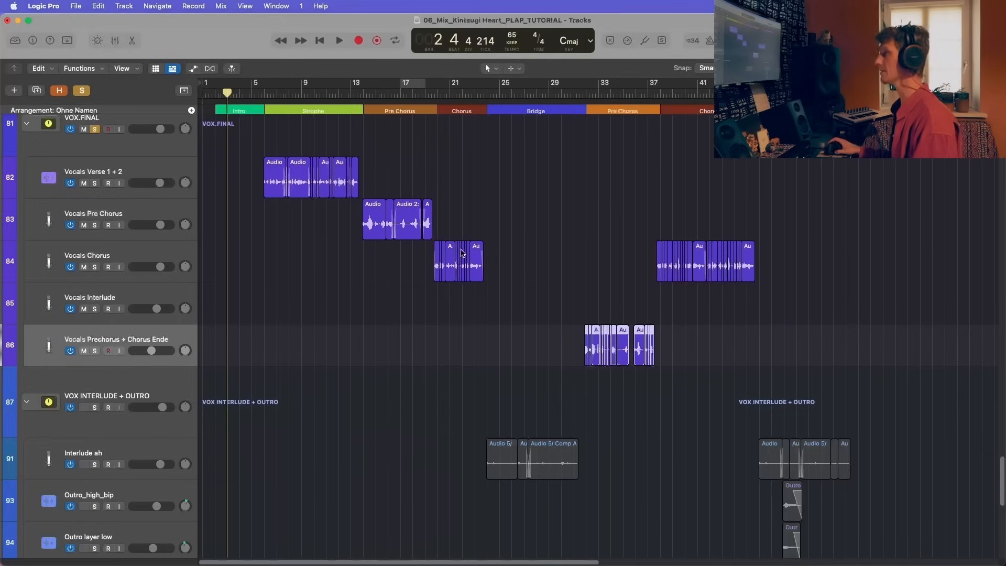
Step: Select the Vocals Chorus track, check its second chorus position, and place the playhead at the first Chorus, bar 20
left_click(183, 270)
left_click(660, 94)
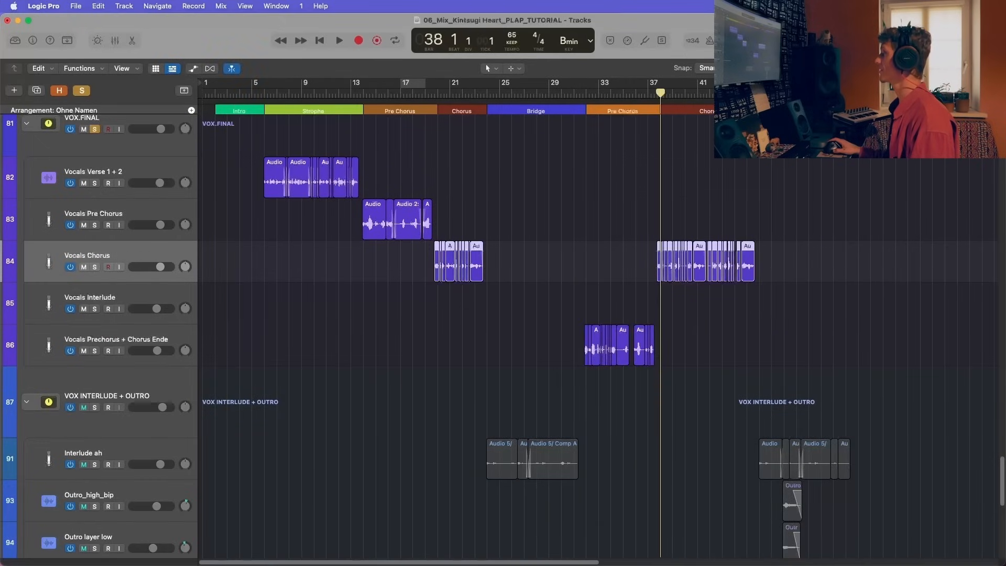
left_click(701, 93)
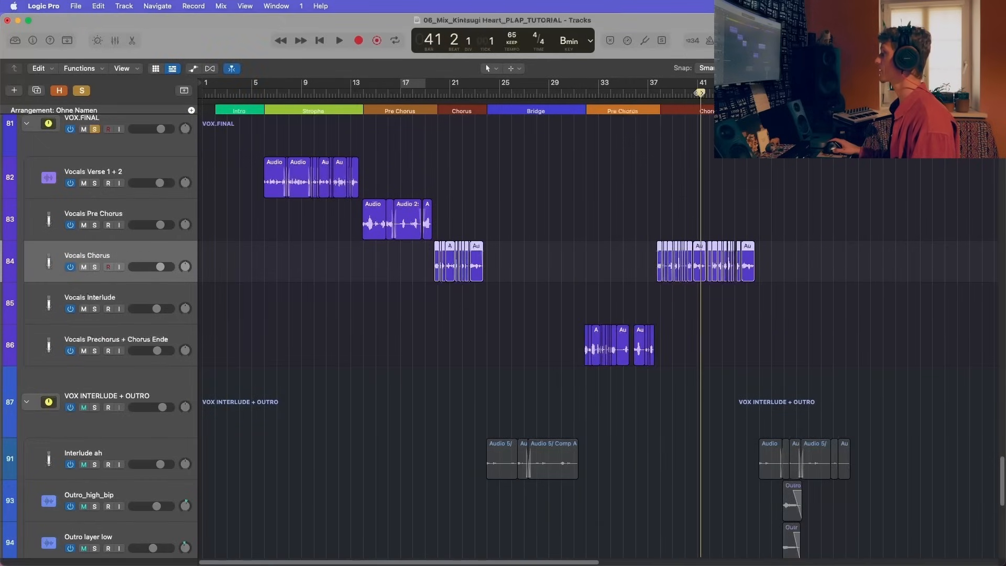
left_click(454, 111)
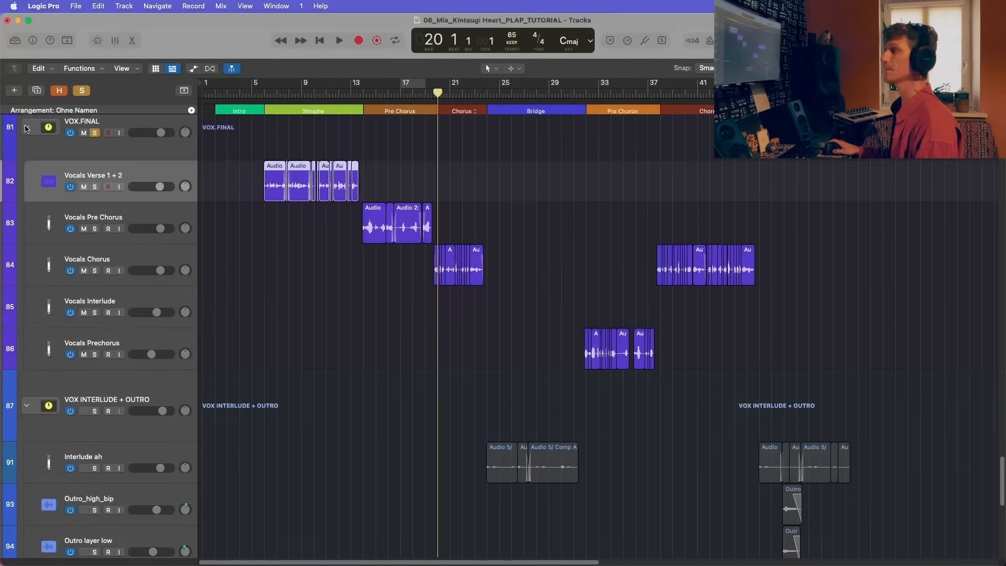
Step: Select the VOX.FINAL stack and show the mixer with its channel strip and insert effects in view
left_click(27, 128)
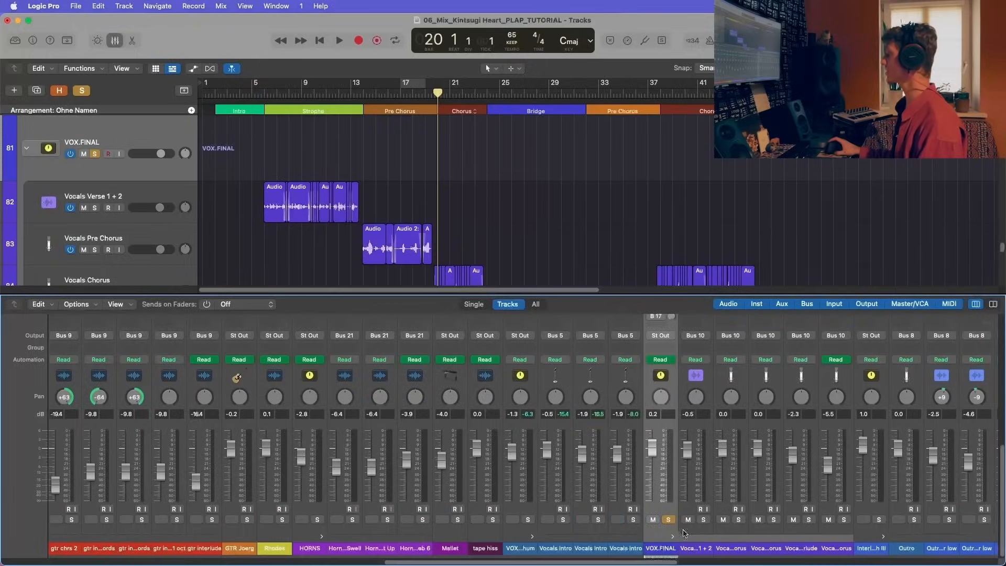
scroll(683, 532, "up", 10)
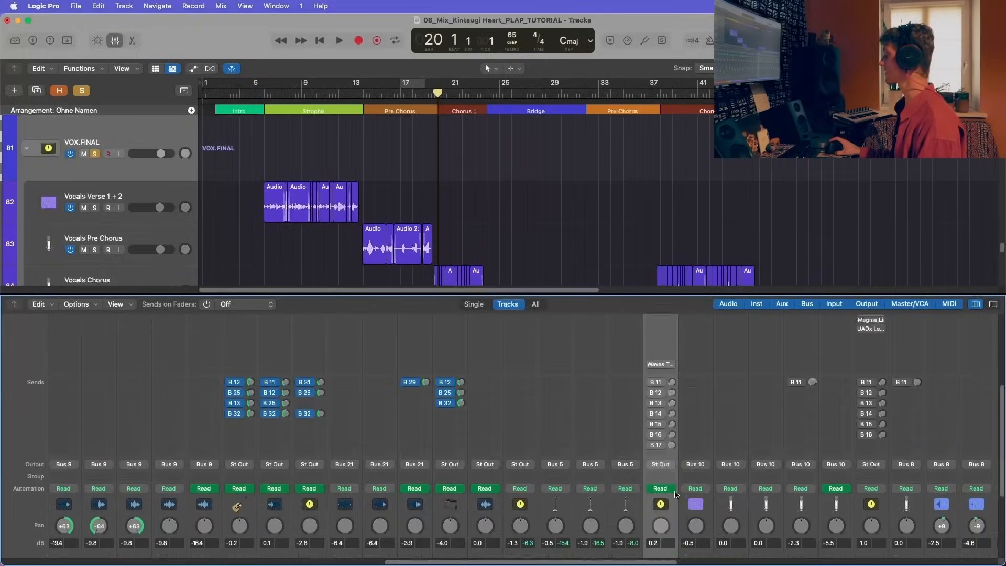
scroll(692, 369, "right", 3)
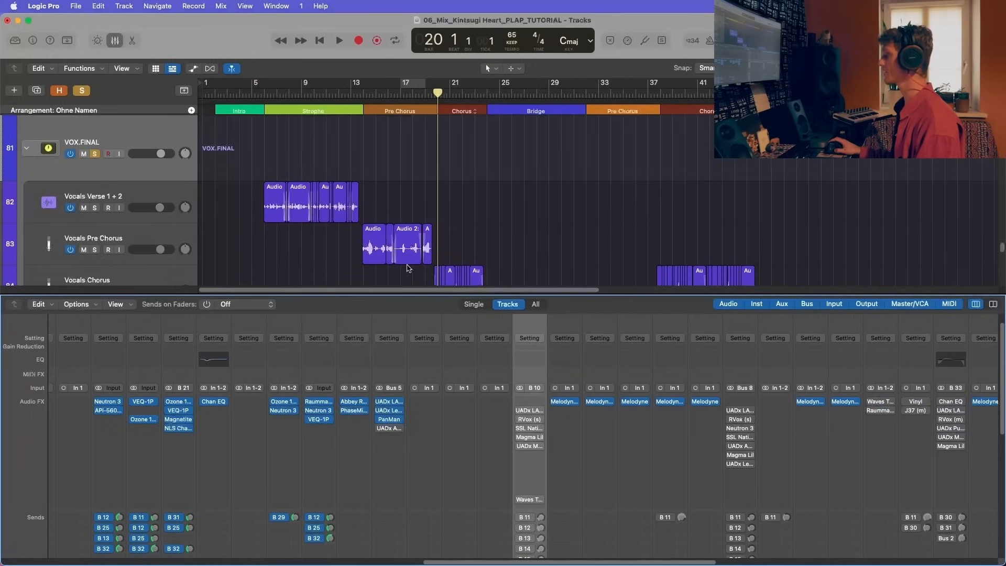
scroll(193, 204, "down", 1)
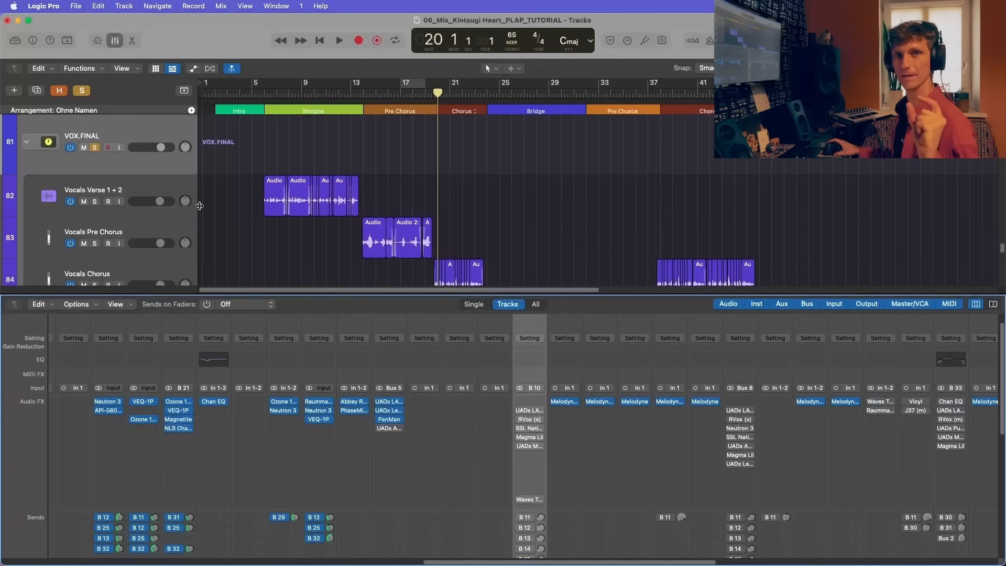
Step: Examine the Melodyne pitch edits on the Vocals Verse 1 + 2 track and close the editor
left_click(566, 404)
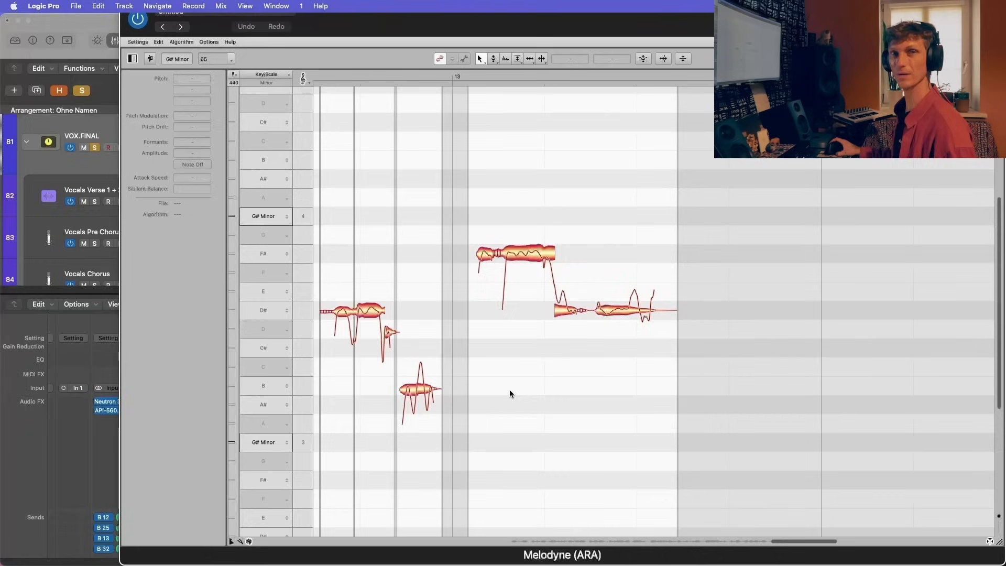
left_click_drag(292, 34, 340, 133)
left_click(127, 92)
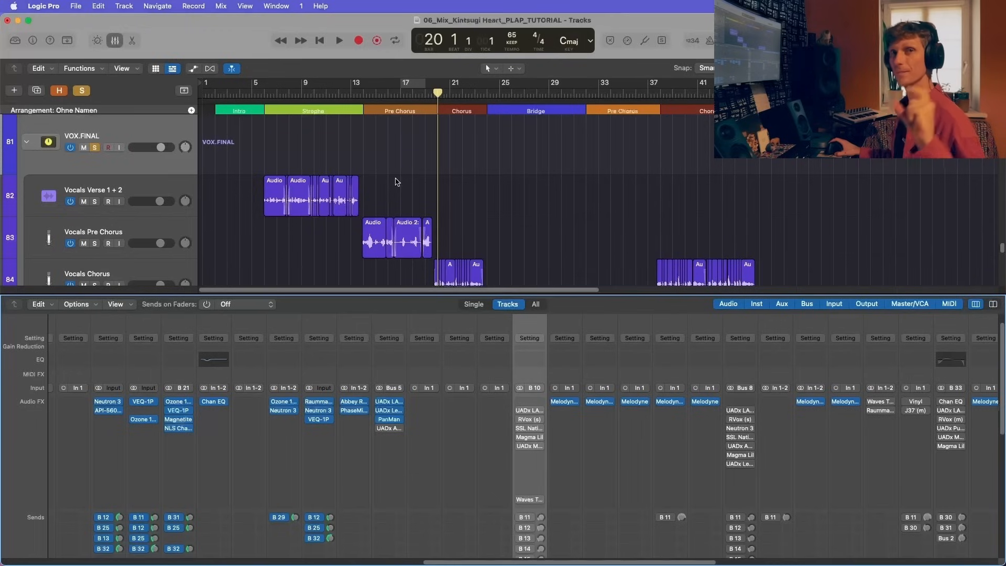
Step: Enable the UADx LA-2A Tube Compressor on VOX.FINAL, compare the verse start with it bypassed and active, and close it
left_click(336, 93)
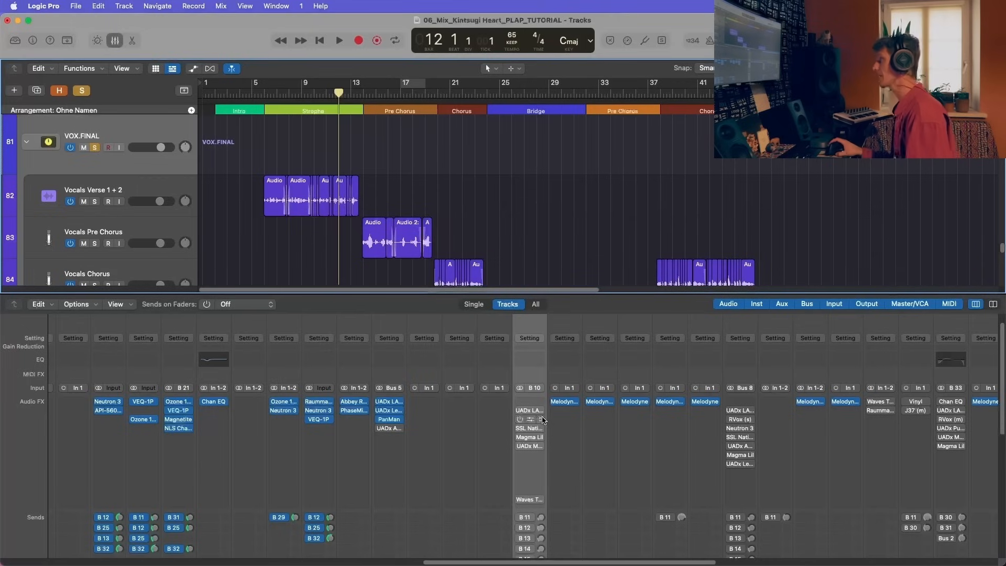
left_click(525, 412)
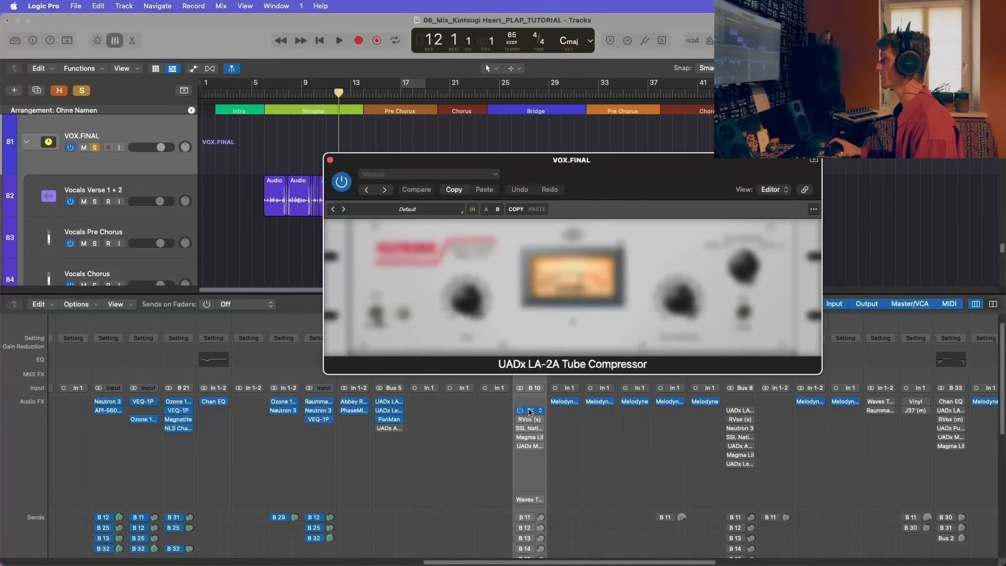
left_click_drag(523, 179, 556, 188)
left_click(255, 93)
key("space")
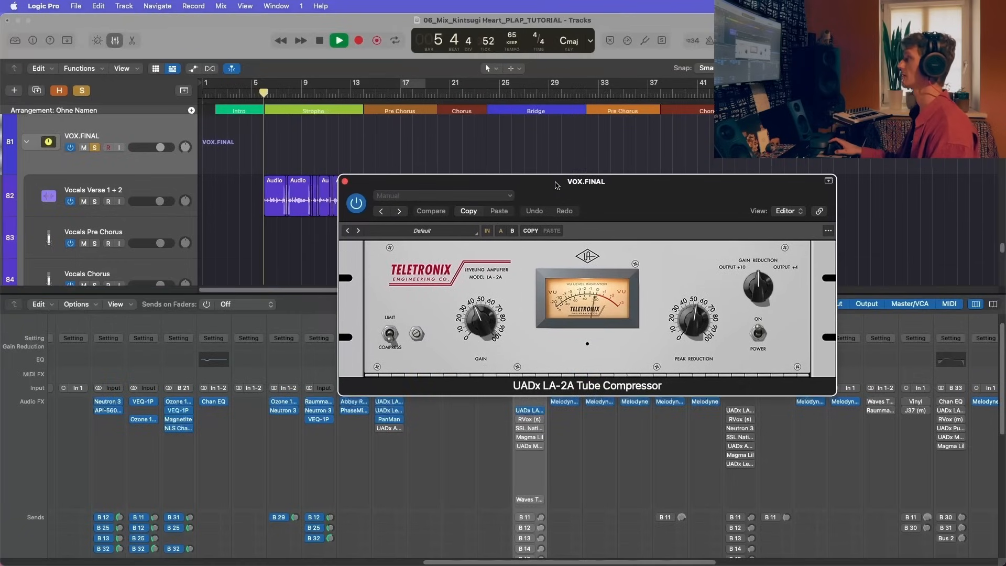
left_click(357, 203)
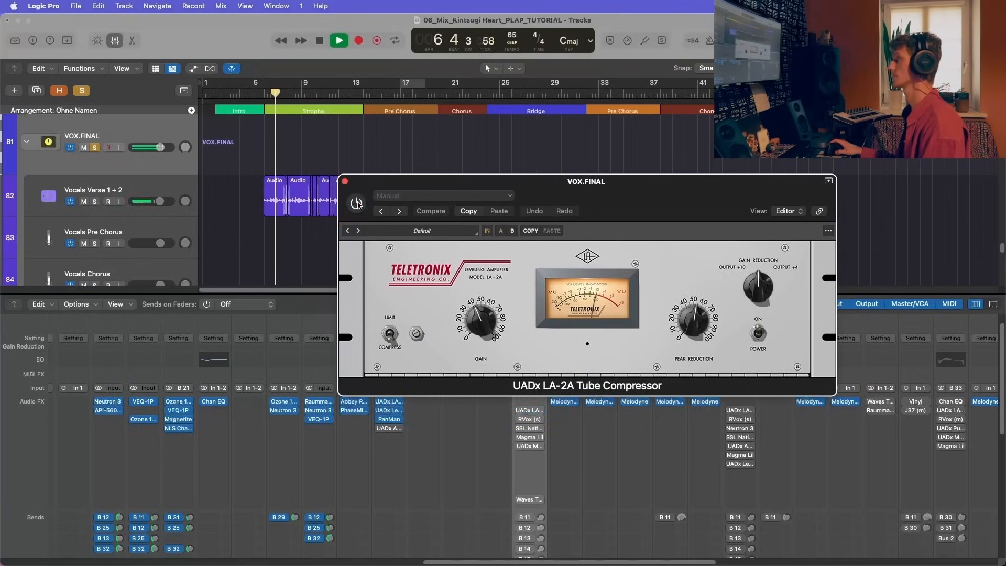
left_click(357, 204)
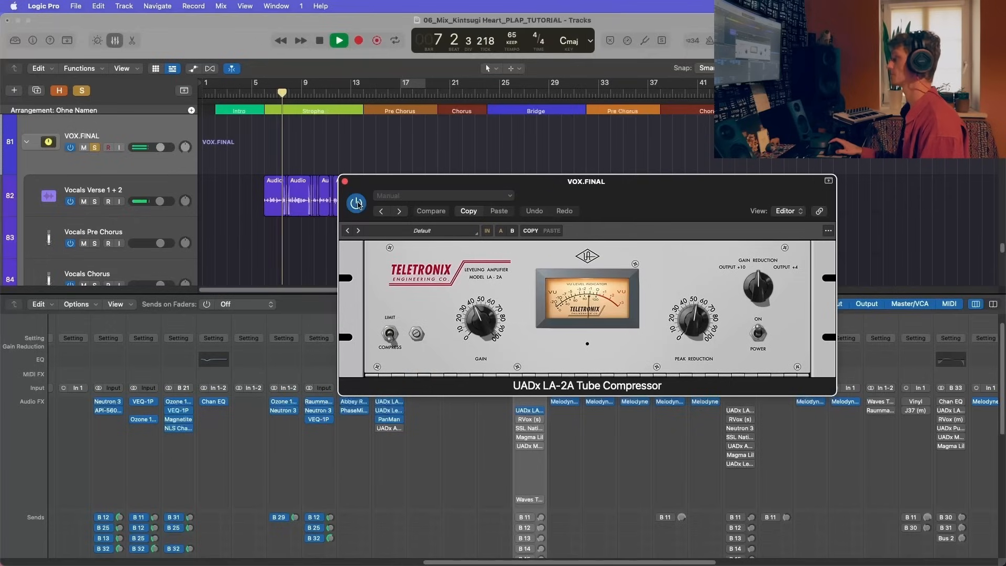
key("space")
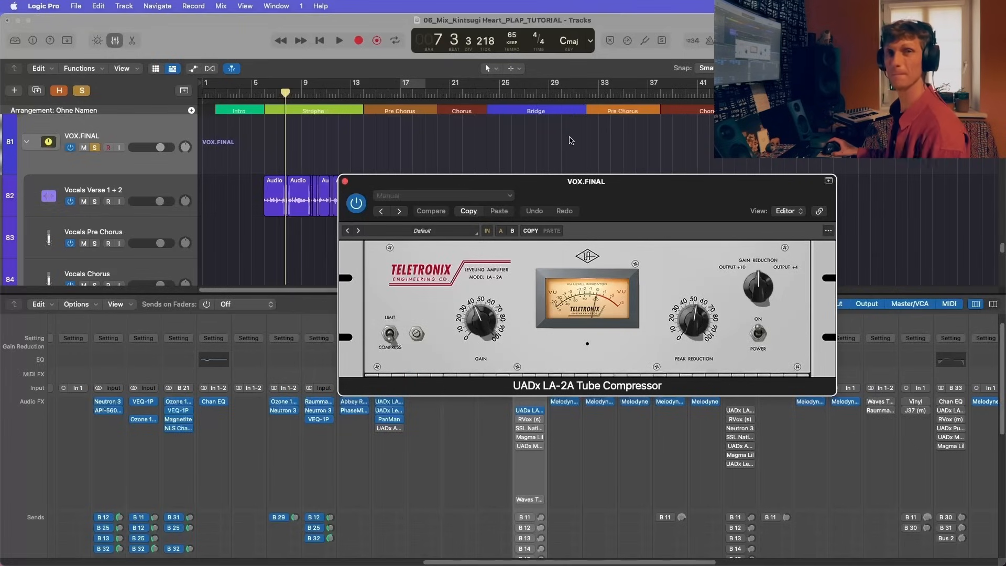
left_click(344, 181)
Step: Enable the RVox compressor on VOX.FINAL and compare the first verse bars with it bypassed and active
left_click(528, 419)
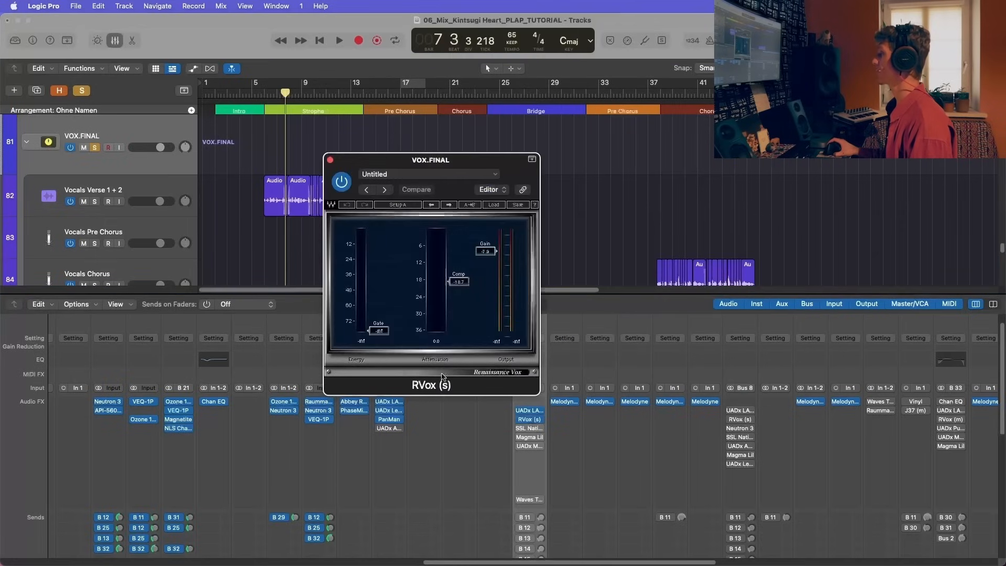
left_click_drag(479, 165, 708, 102)
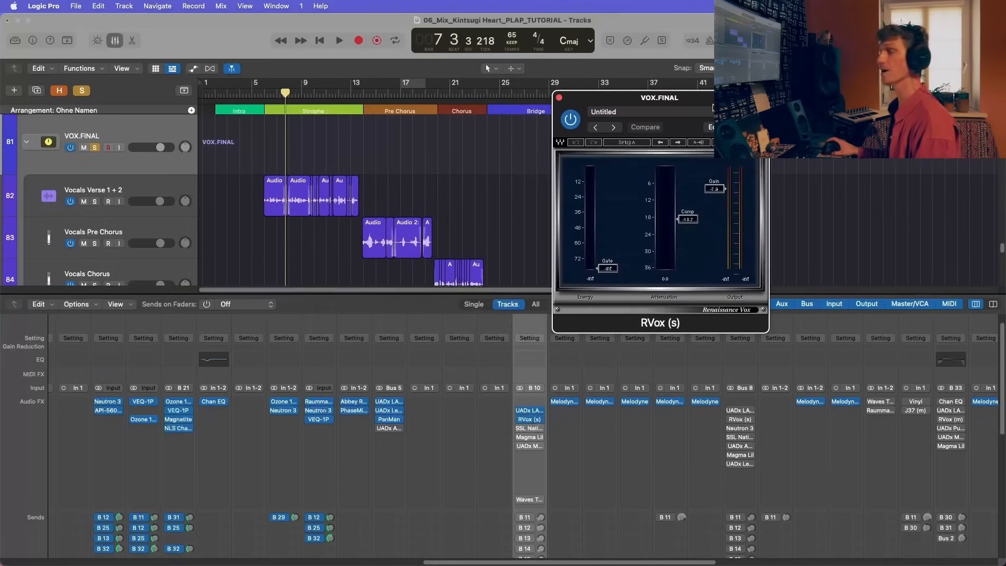
key("space")
key("space")
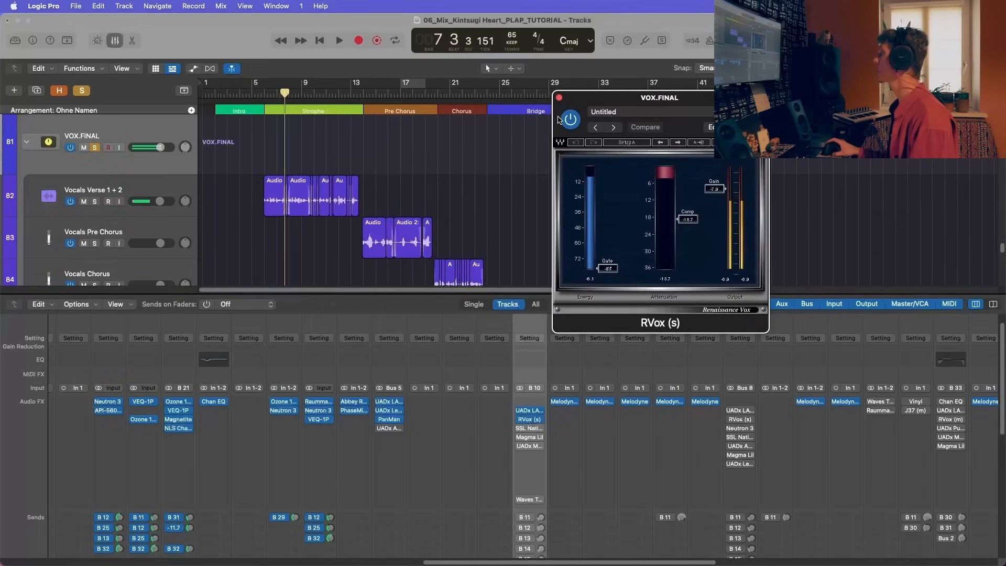
left_click_drag(652, 101, 645, 98)
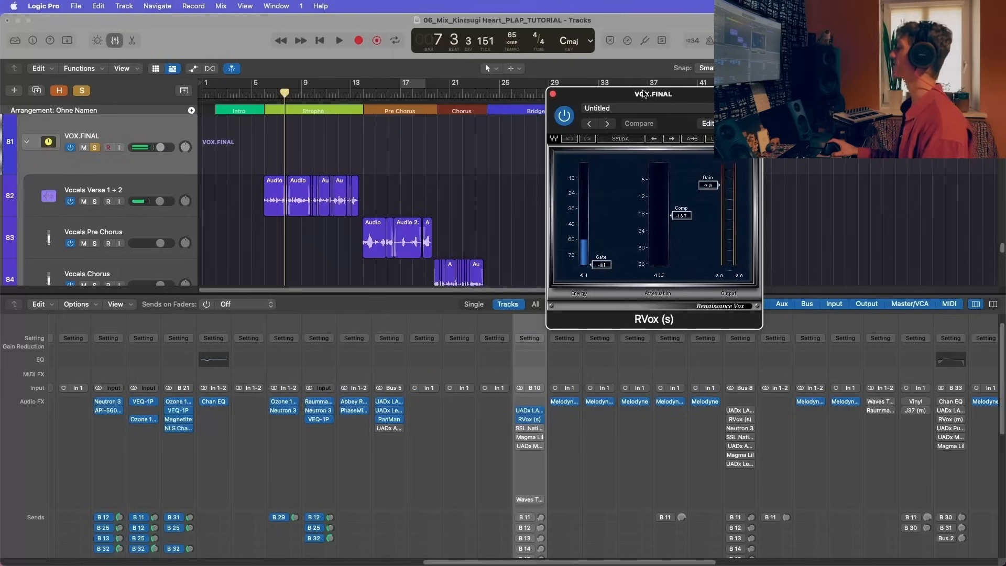
left_click(277, 94)
key("space")
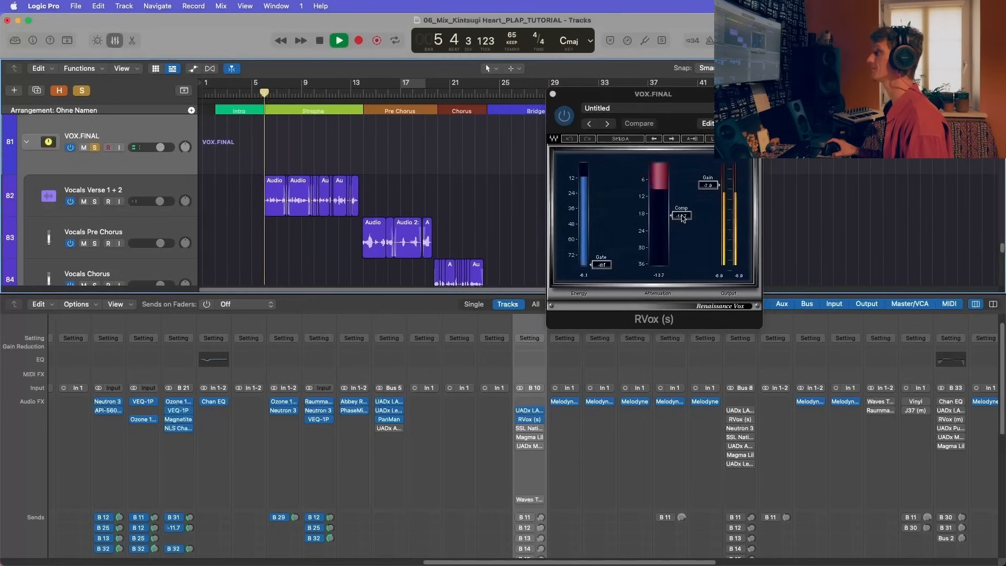
left_click(567, 119)
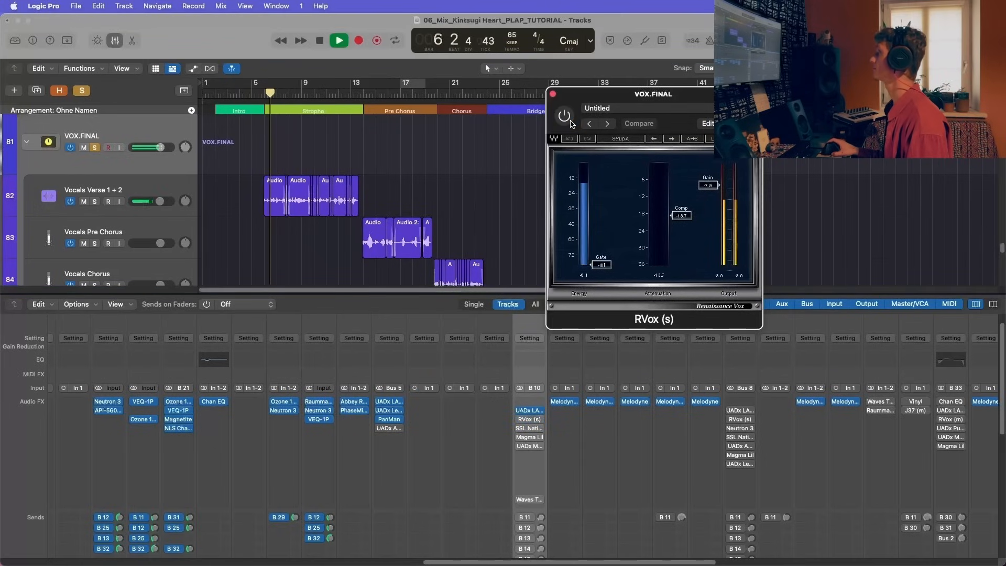
left_click(565, 117)
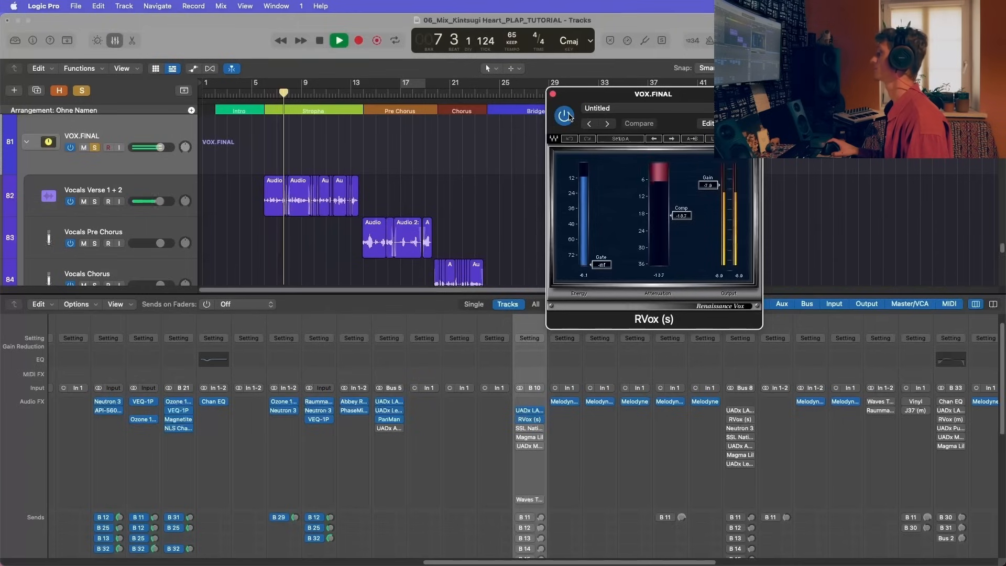
key("space")
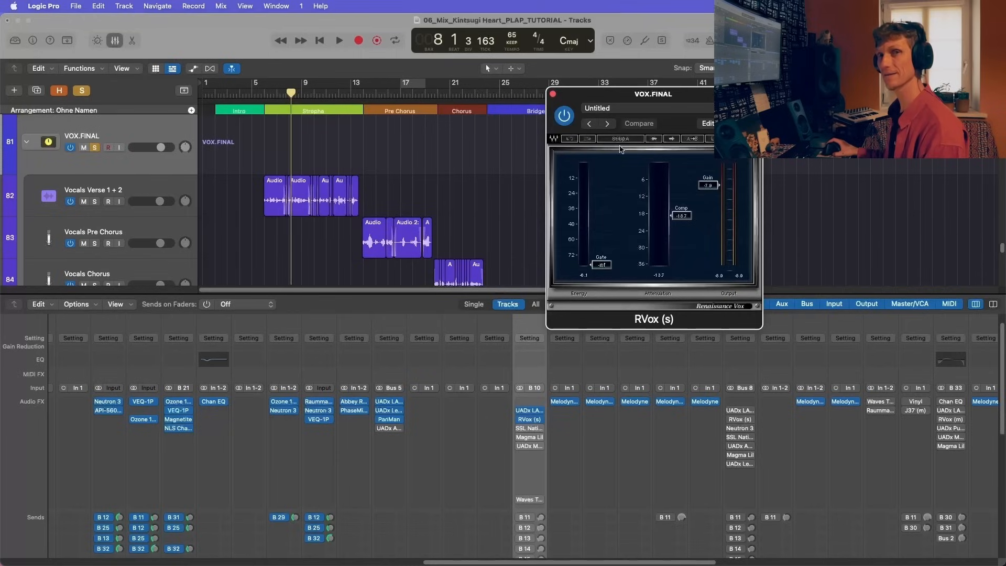
Step: Play the verse on from bar 8 with RVox active, then close the plug-in
key("space")
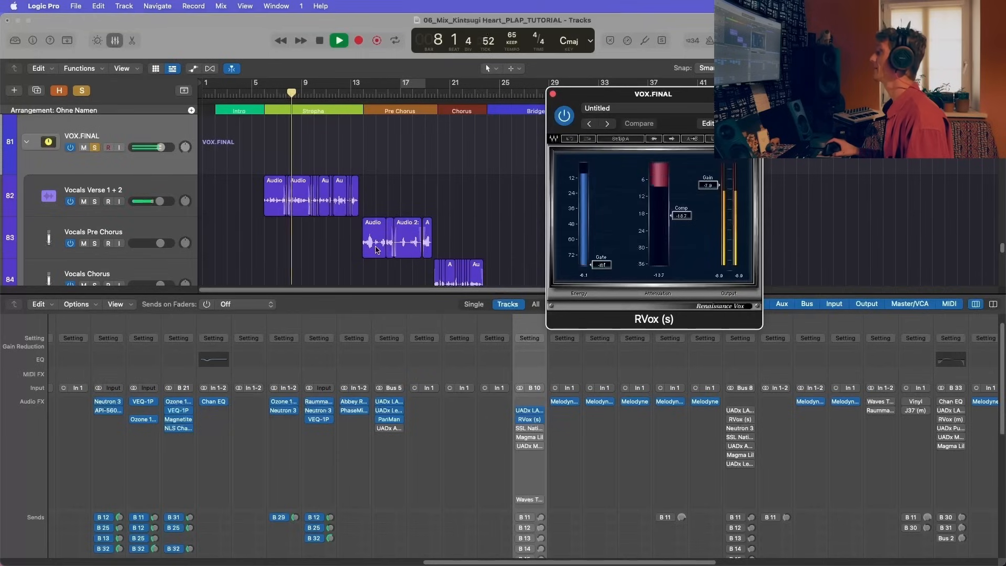
left_click_drag(586, 107, 612, 108)
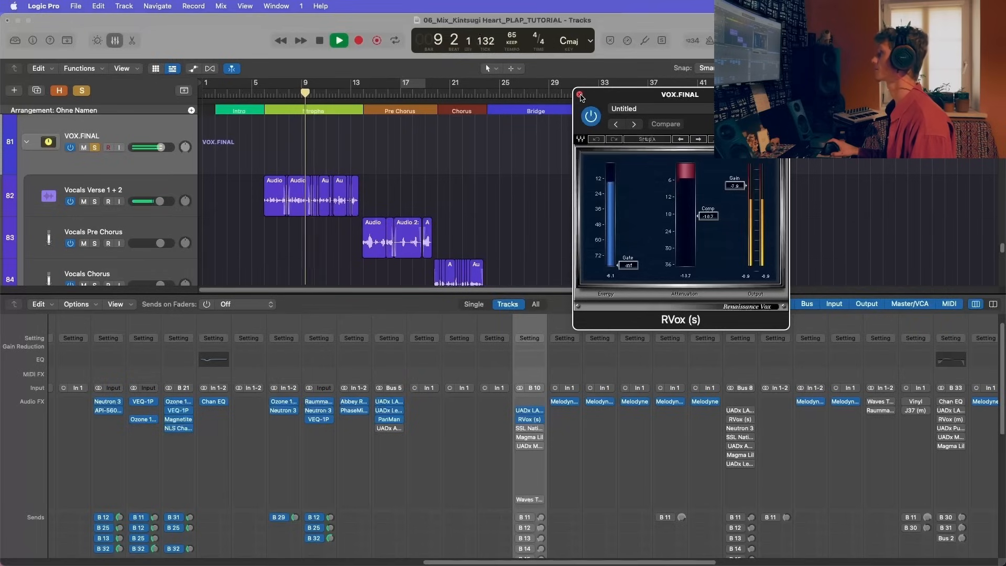
key("space")
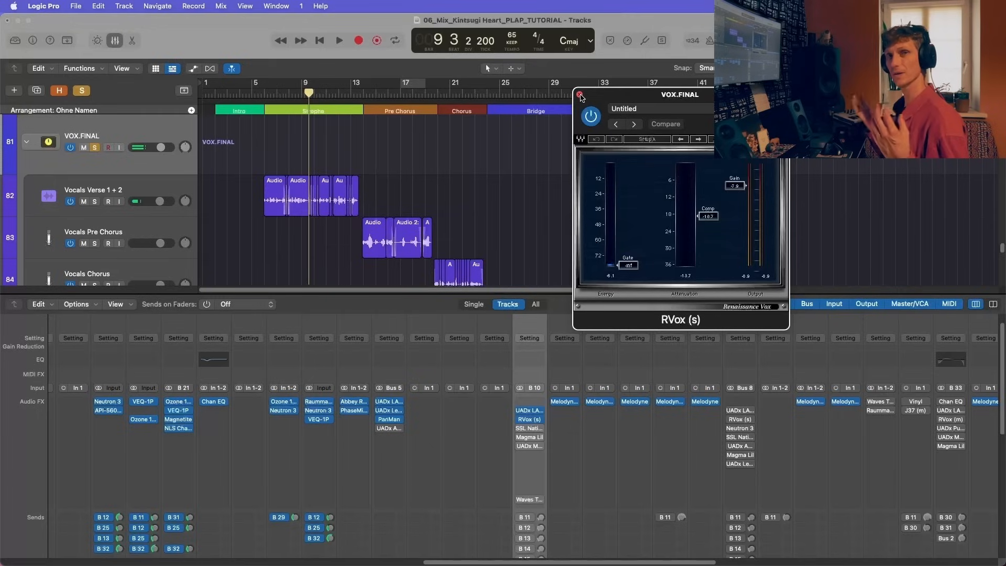
left_click(579, 96)
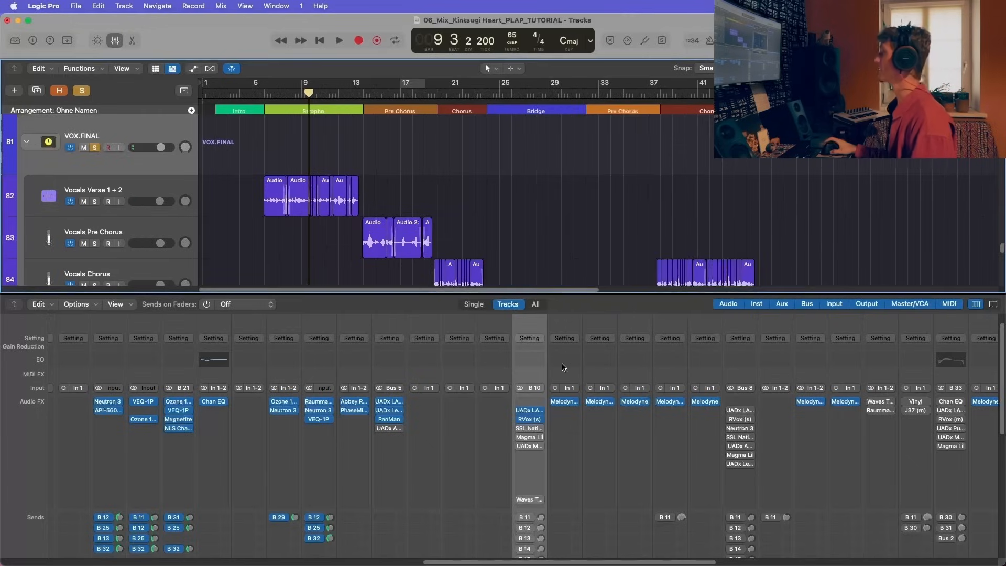
Step: Enable SSL Native Vocalstrip 2 on VOX.FINAL and listen to its de-esser and de-ploser on the verse from bar 9
left_click(527, 429)
left_click(522, 431)
left_click(522, 431)
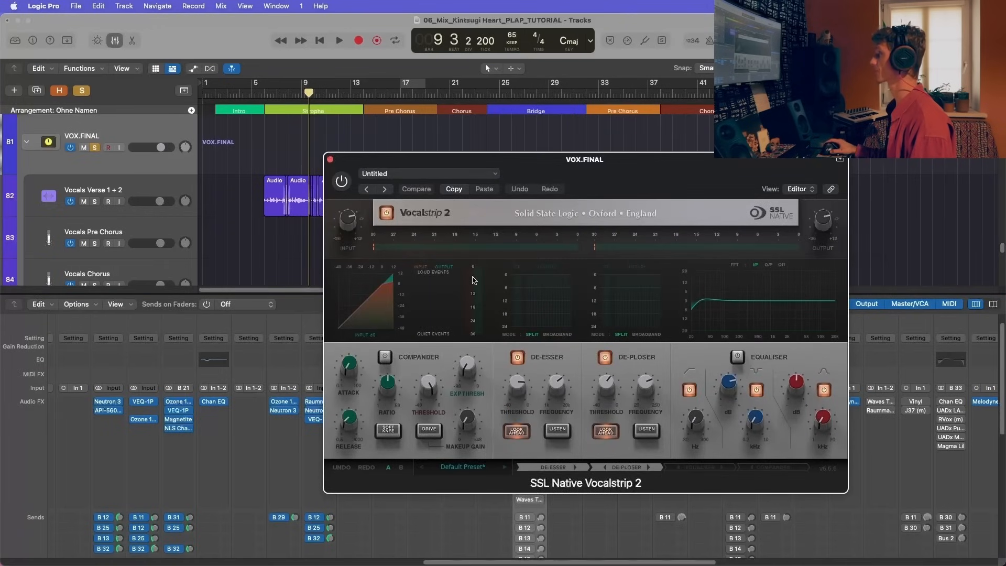
left_click_drag(458, 160, 544, 106)
key("space")
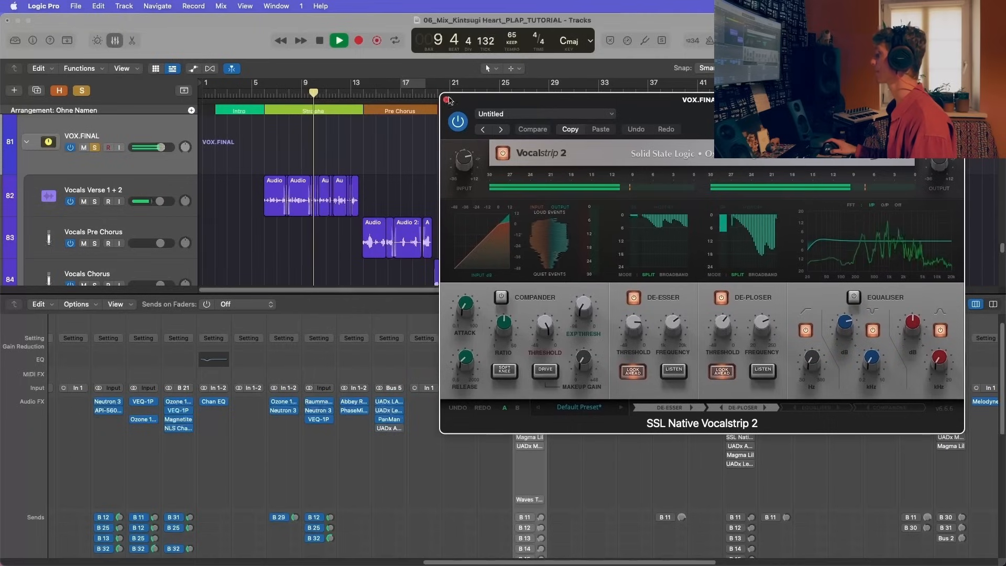
key("space")
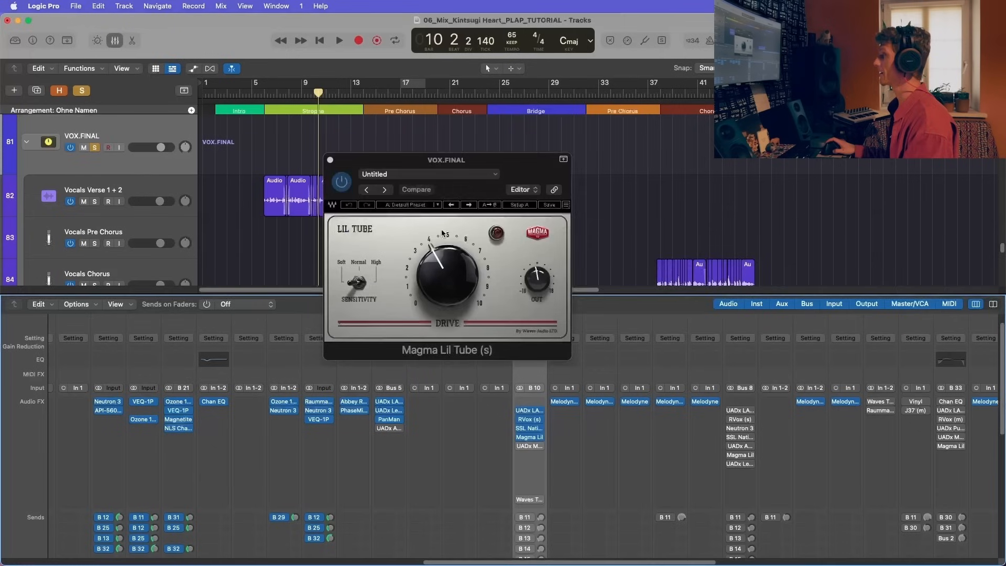
Step: Enable Magma Lil Tube on VOX.FINAL and compare the verse with the saturation bypassed and active, starting around bar 6
left_click_drag(455, 159, 627, 100)
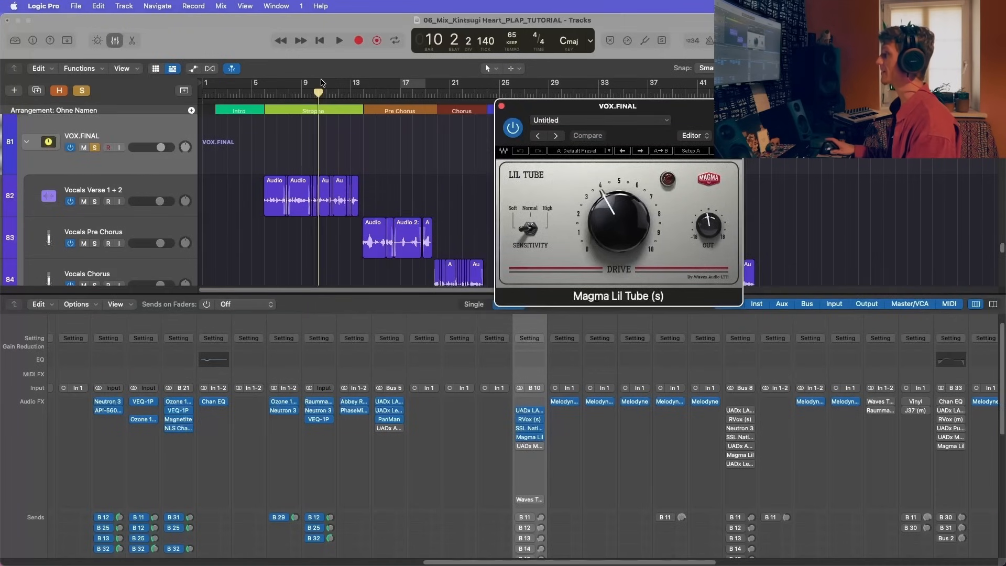
left_click(267, 91)
key("space")
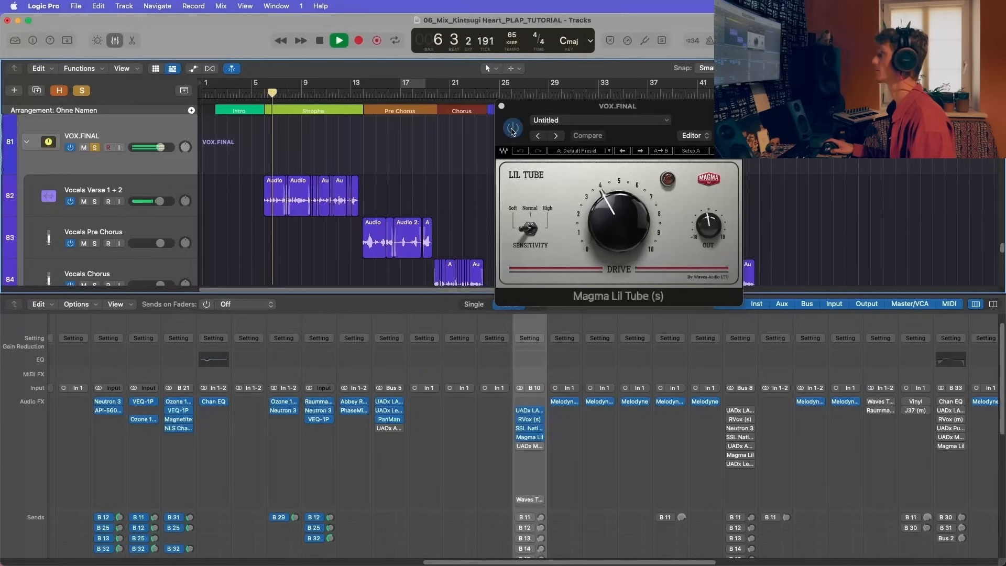
key("space")
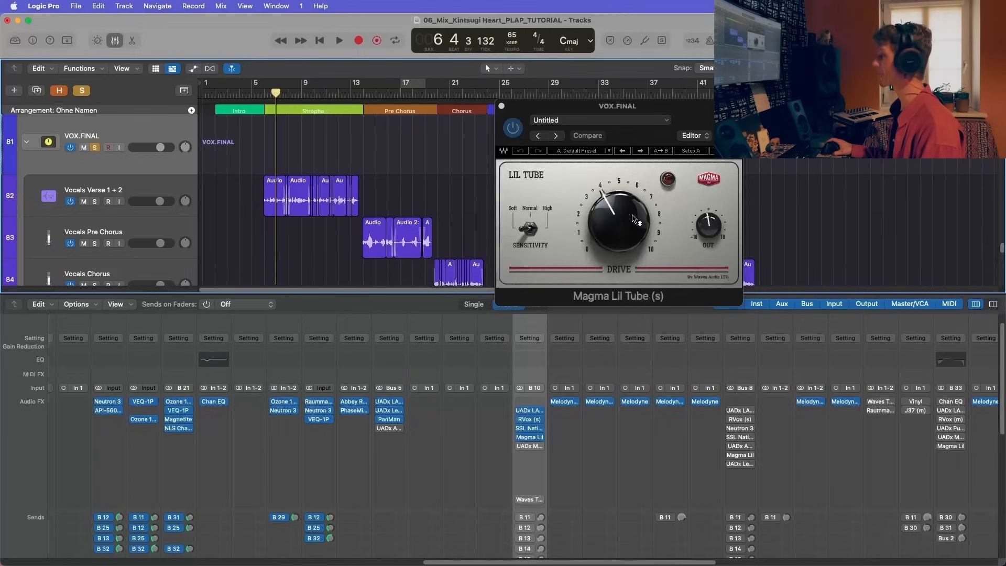
key("space")
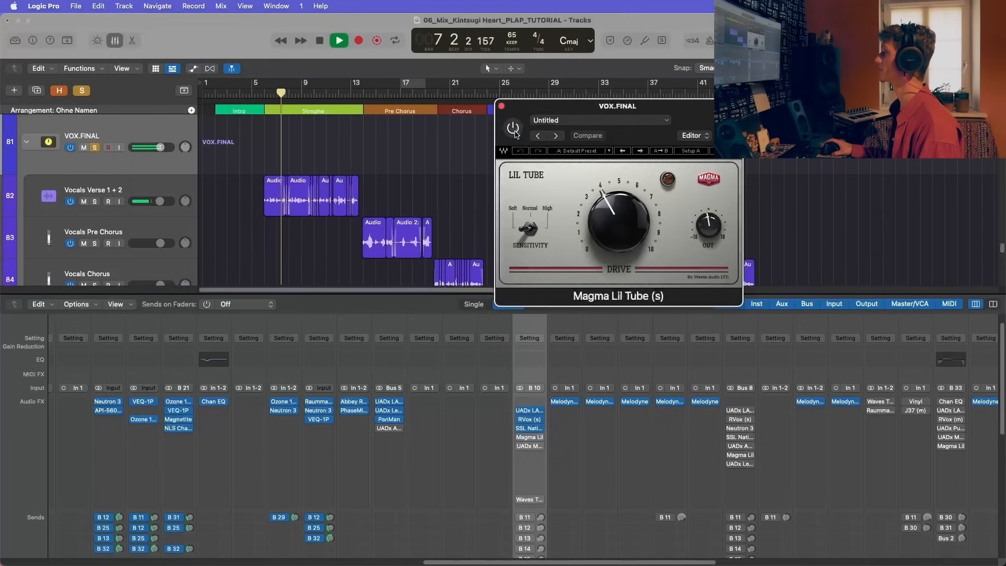
left_click_drag(515, 132, 560, 121)
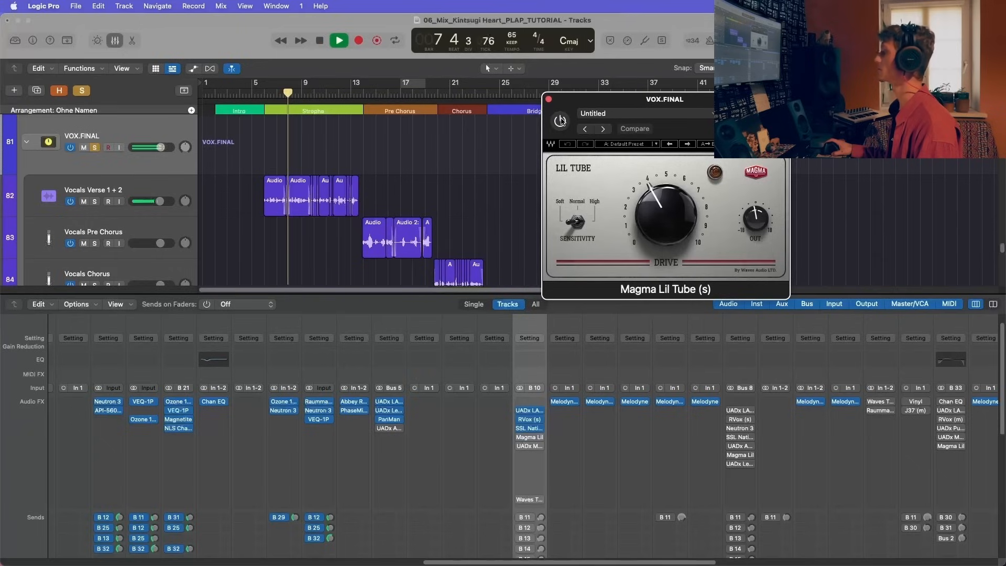
left_click(560, 121)
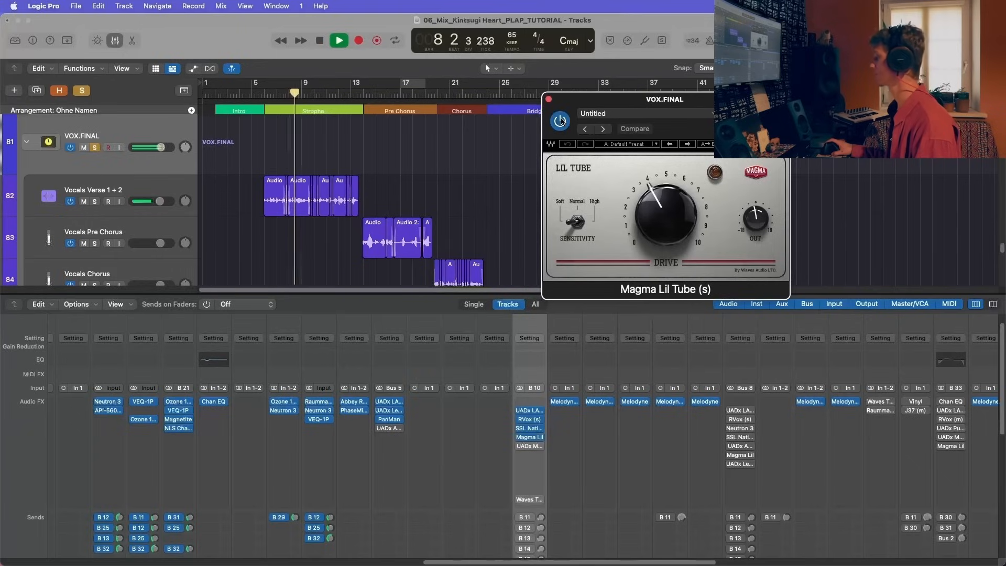
left_click_drag(578, 106, 601, 100)
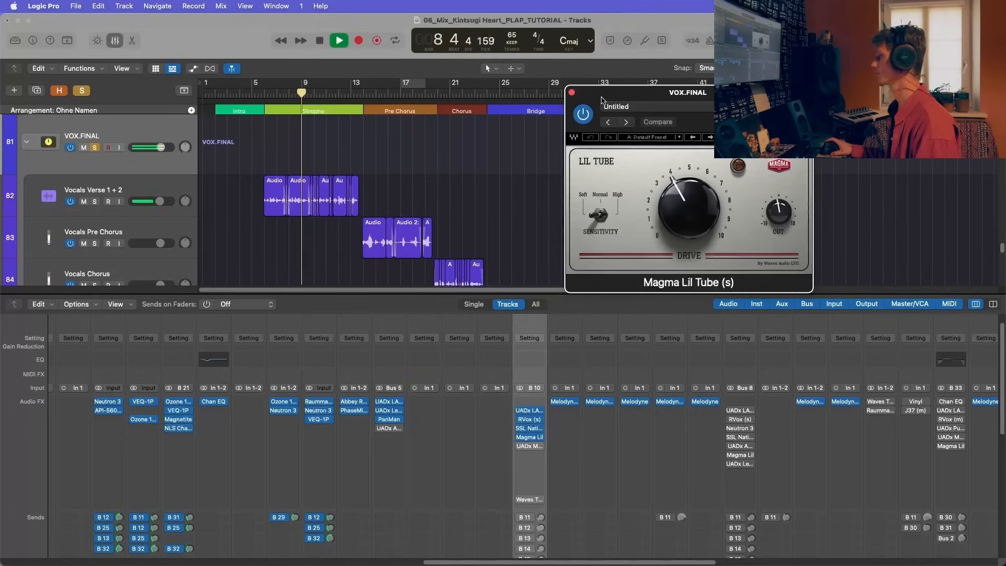
key("space")
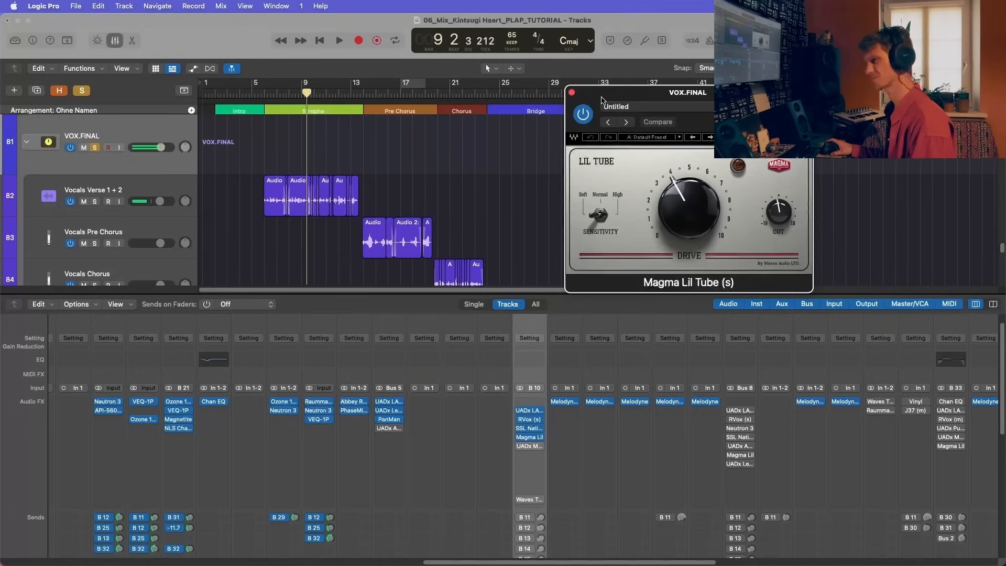
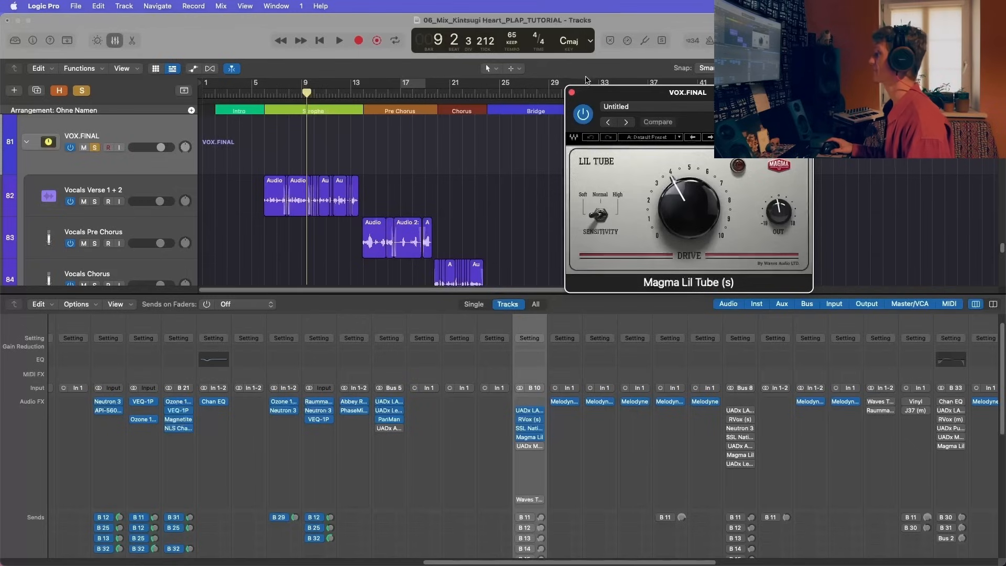
Step: Enable UADx Manley VOXBOX on VOX.FINAL and compare the verse from bar 6 with the channel strip bypassed and active
left_click(571, 93)
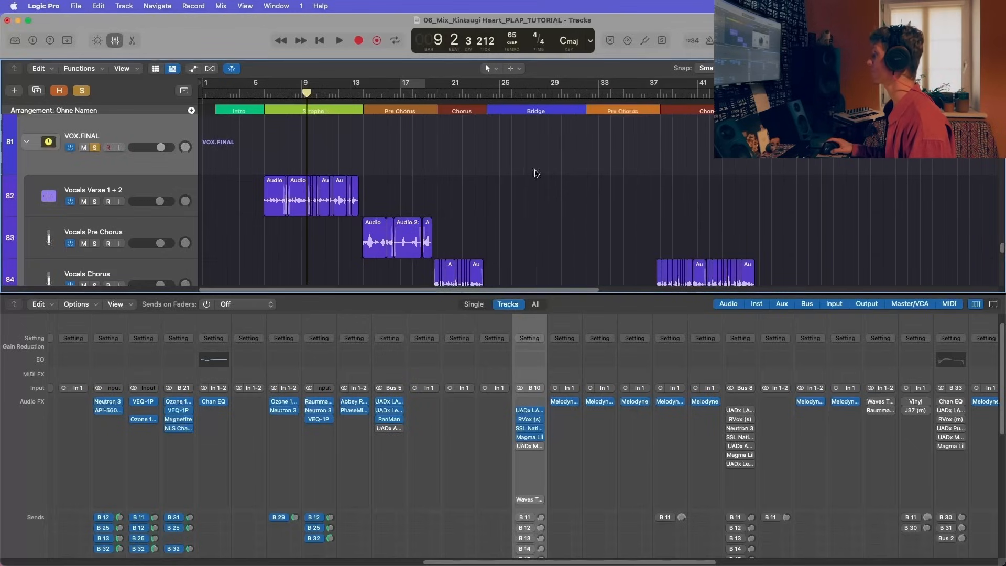
left_click(522, 446)
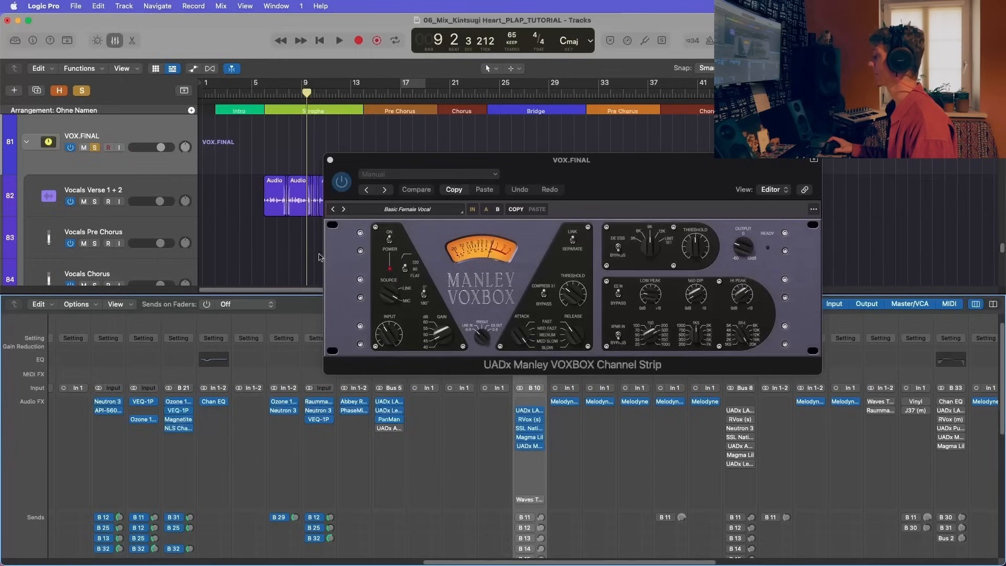
left_click_drag(498, 166, 613, 100)
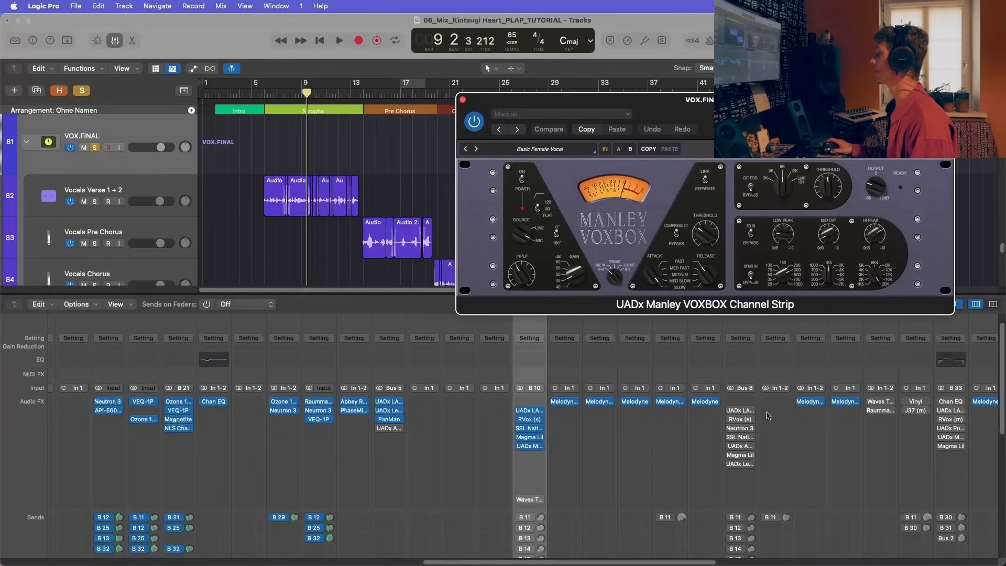
double_click(265, 96)
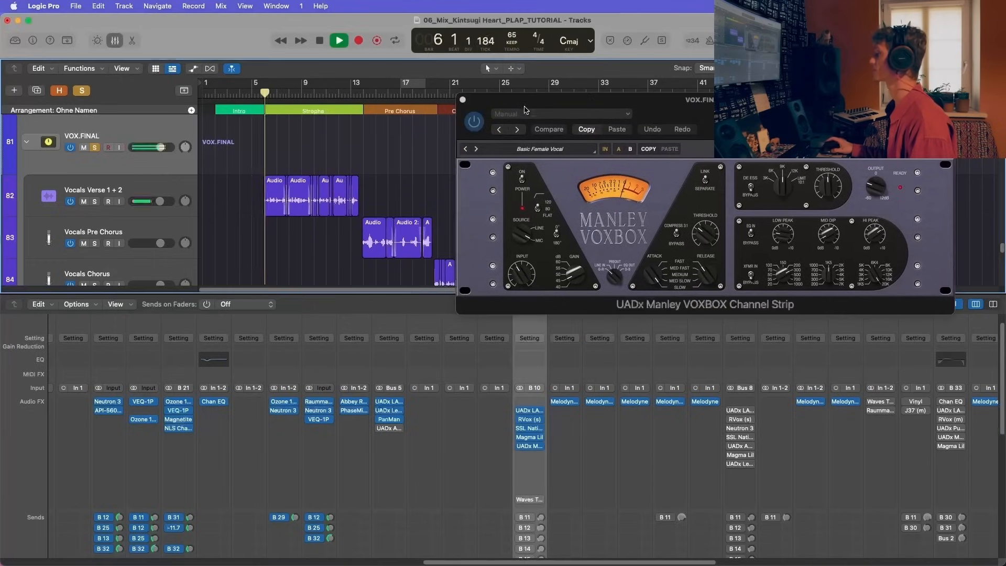
left_click_drag(525, 100, 526, 87)
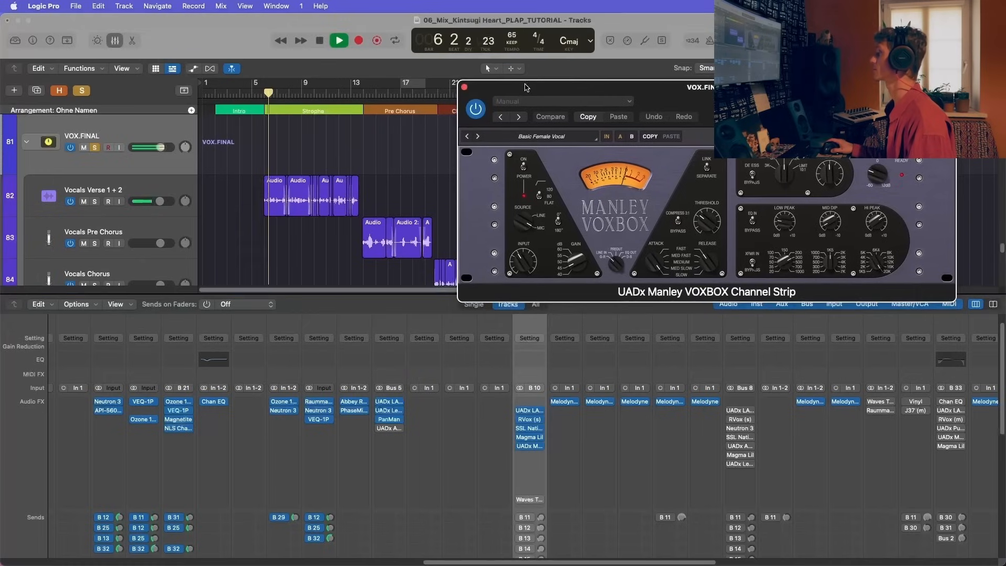
left_click(476, 109)
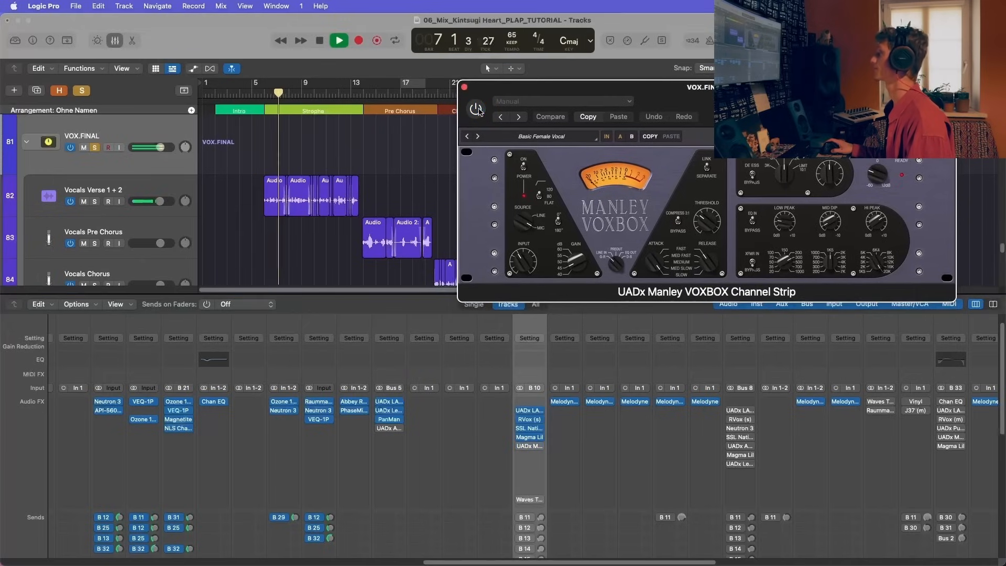
left_click(477, 108)
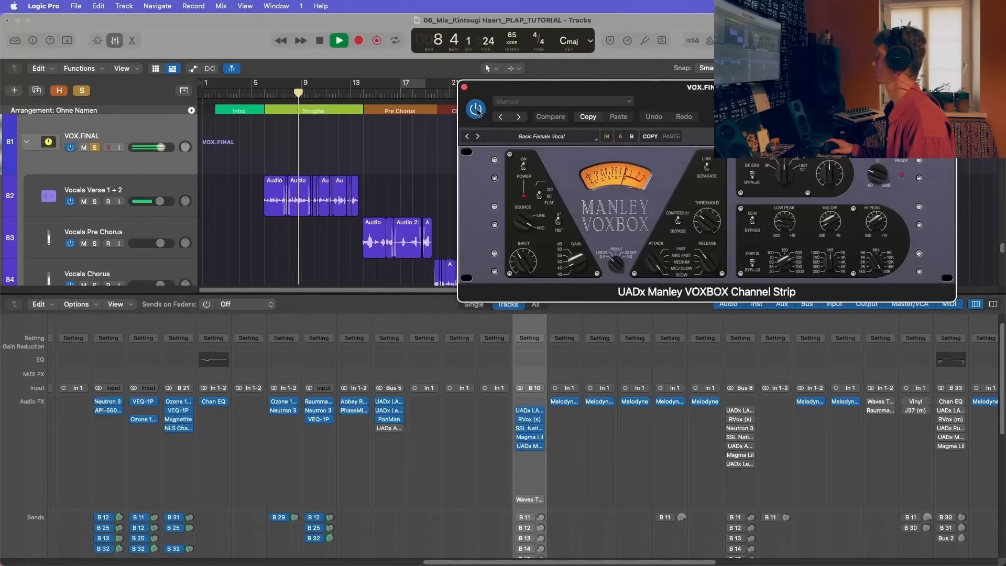
key("space")
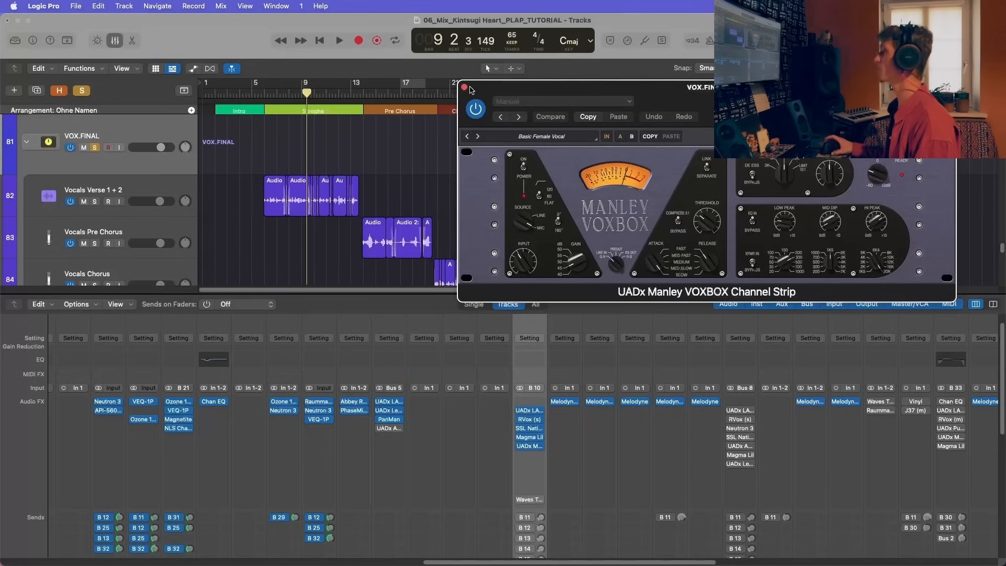
Step: Play the verse on from bar 9 with the Manley VOXBOX active, then close the plug-in
key("space")
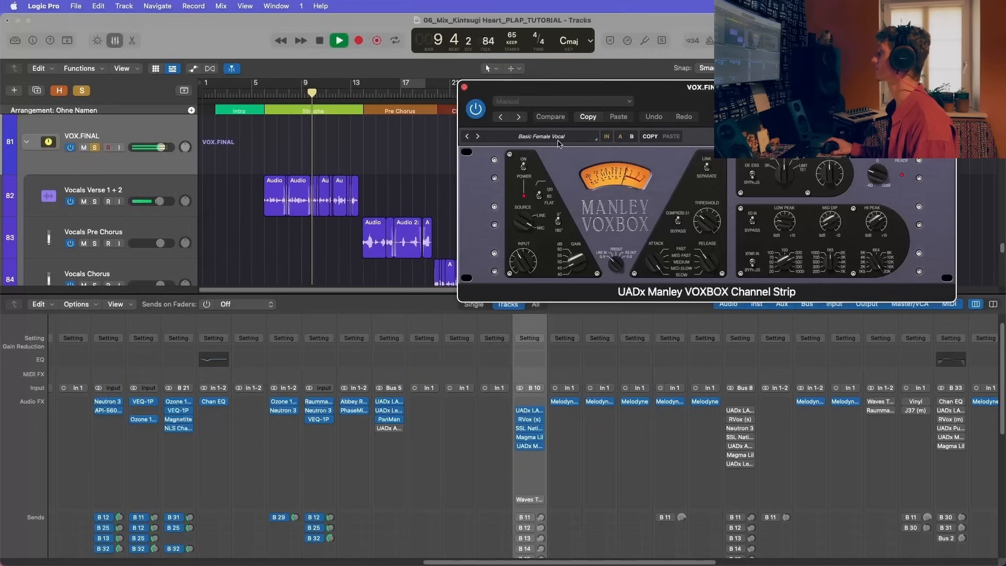
key("space")
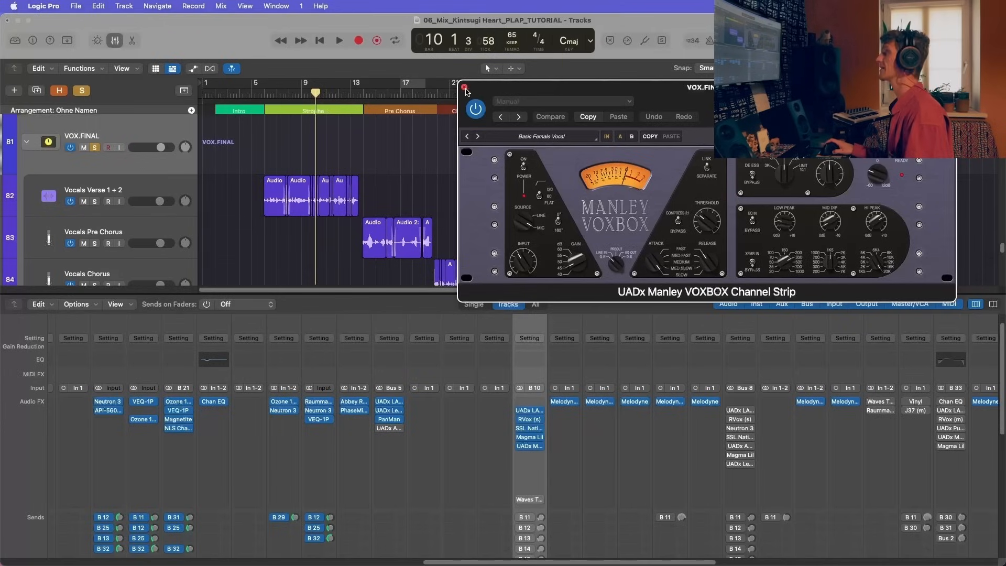
left_click(464, 88)
Step: Audition Waves Tune Real-Time on VOX.FINAL in the verse from bar 10, then remove the plug-in from the channel
scroll(543, 453, "down", 2)
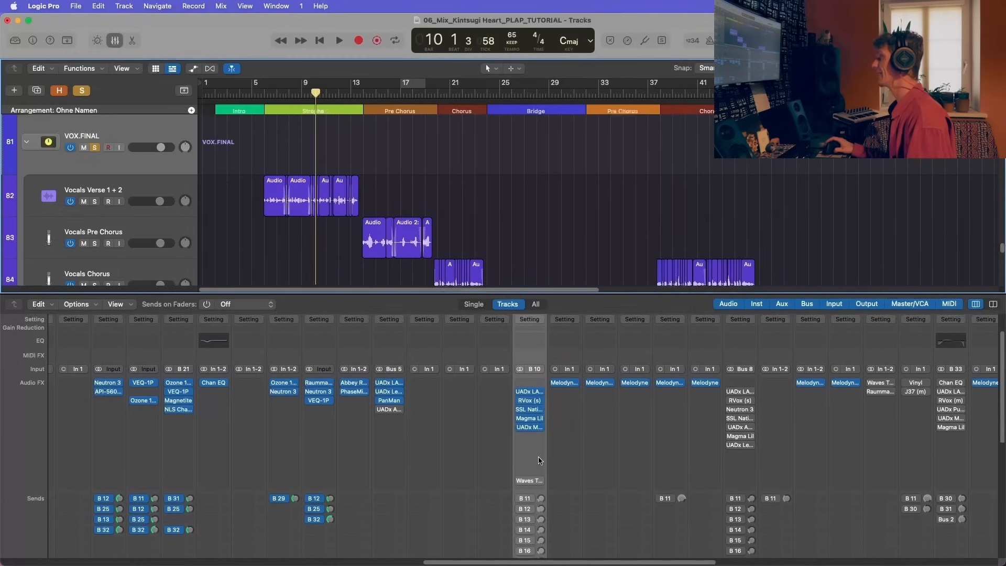
left_click(526, 481)
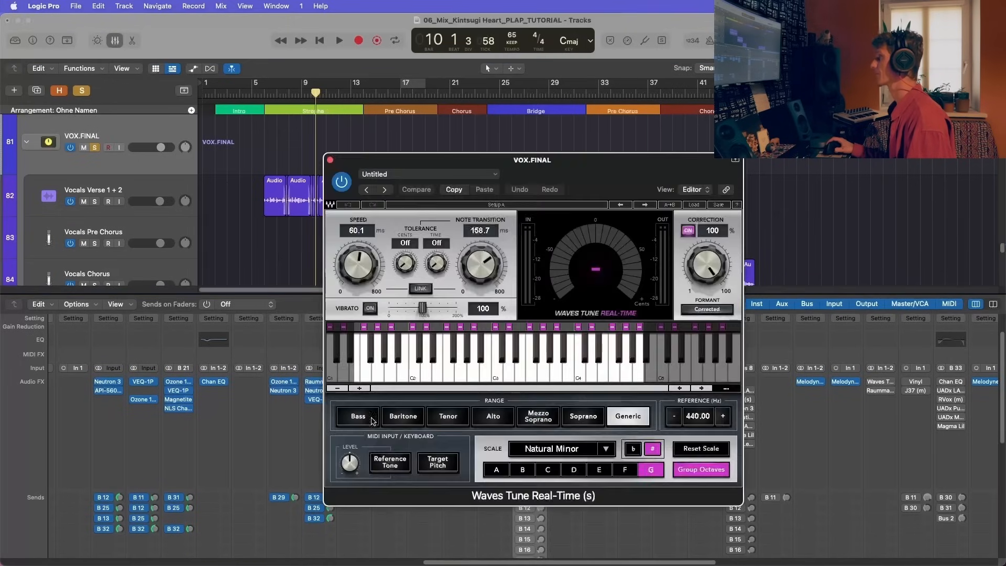
key("space")
left_click_drag(391, 159, 402, 157)
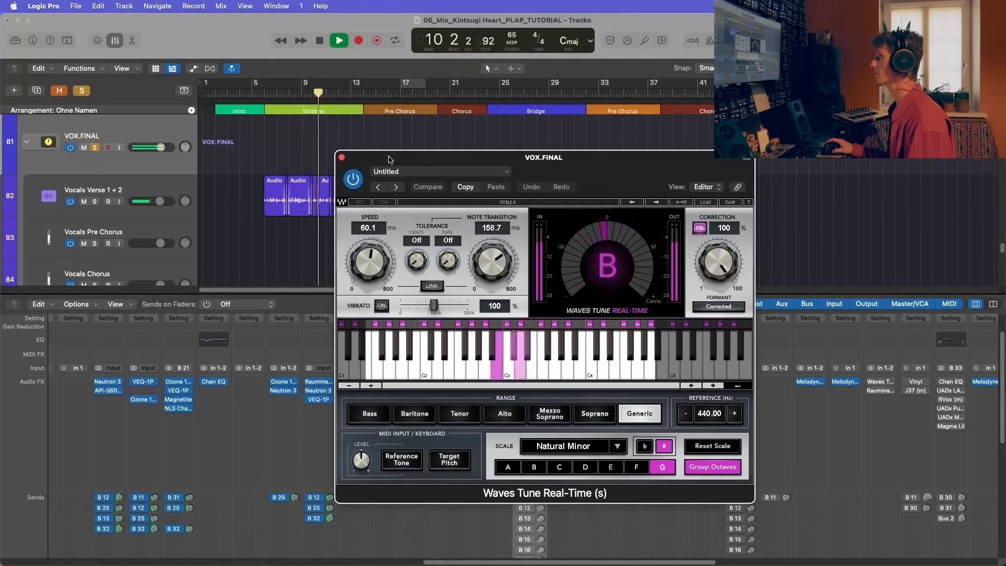
left_click(342, 158)
key("space")
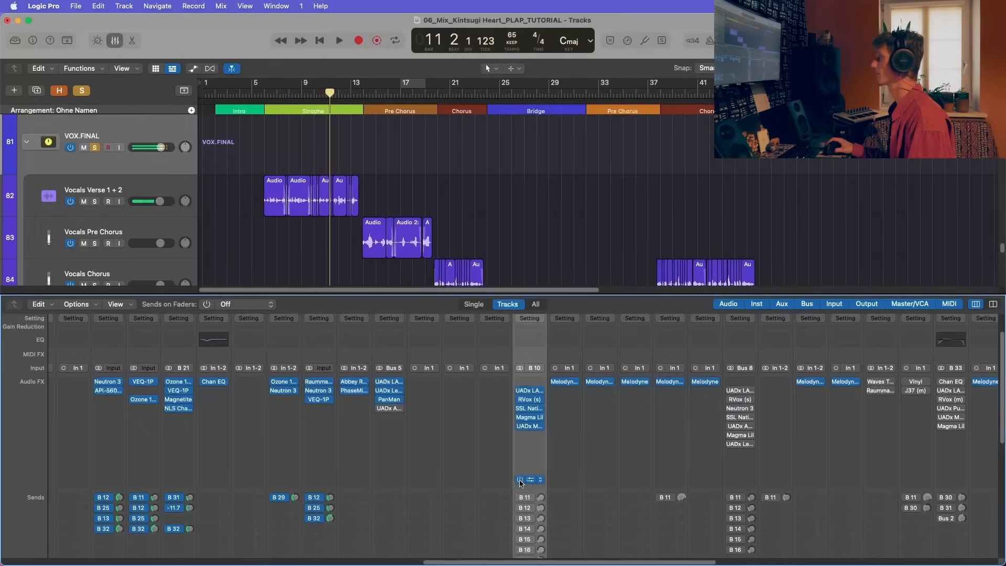
left_click(543, 483)
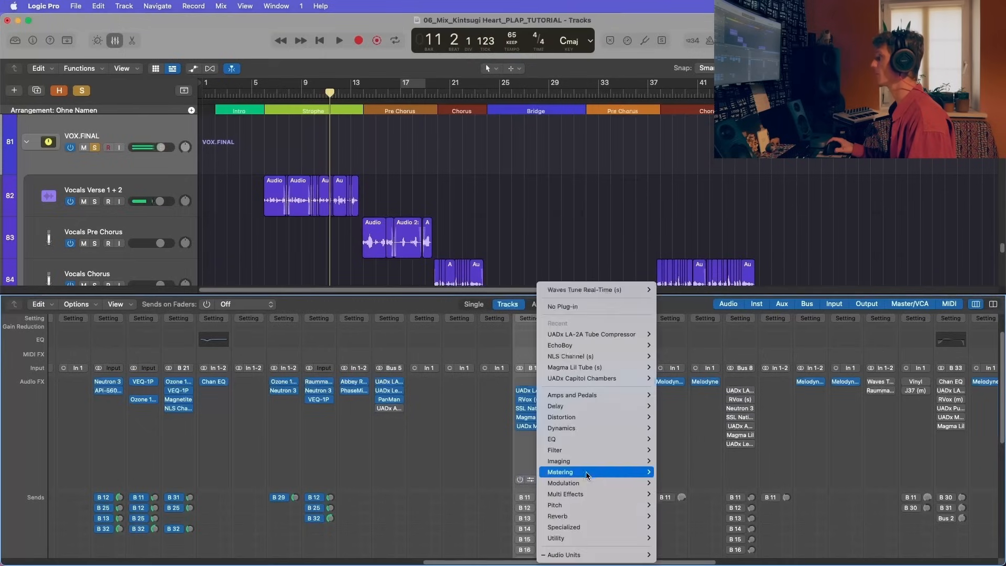
left_click(577, 308)
Step: Enable VOX.FINAL's Bus 11 send to Capitol and play the verse from bar 6
scroll(537, 423, "down", 1)
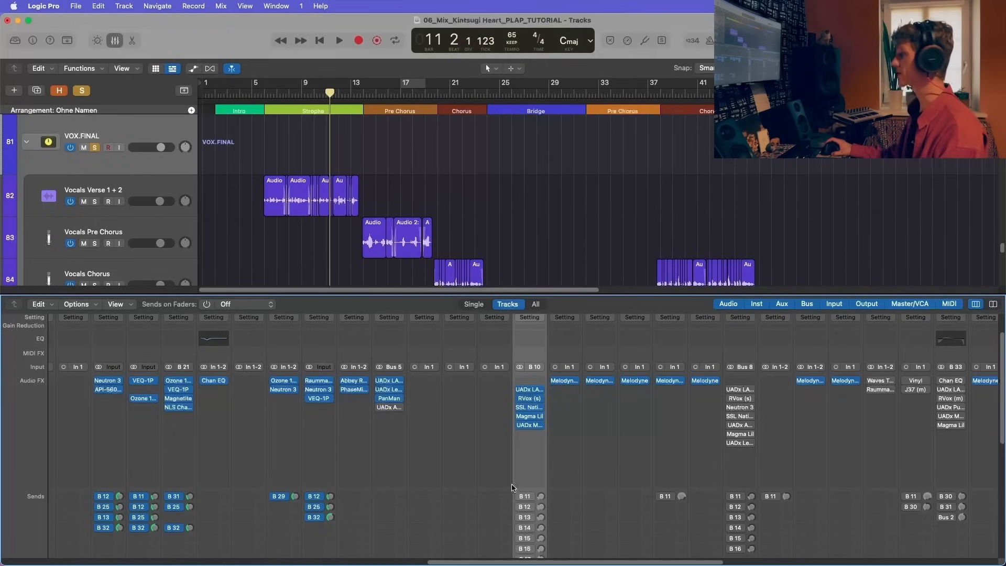
scroll(559, 428, "down", 3)
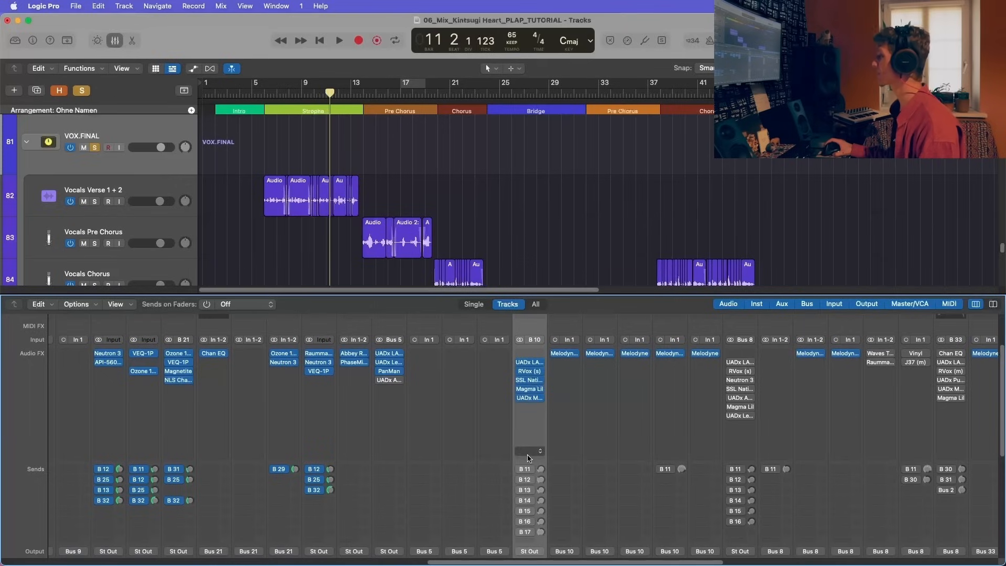
left_click(524, 471)
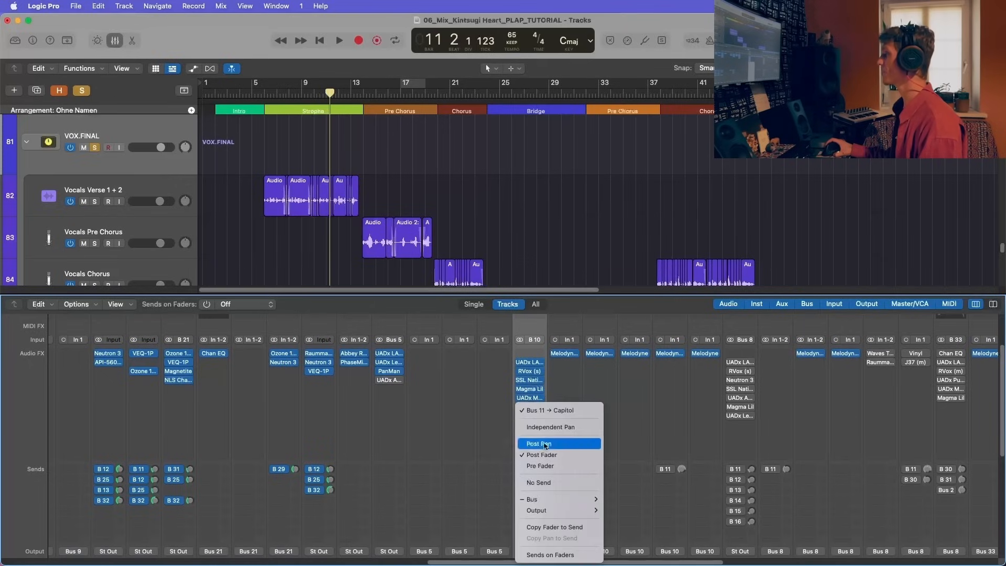
left_click(268, 89)
left_click(267, 89)
key("space")
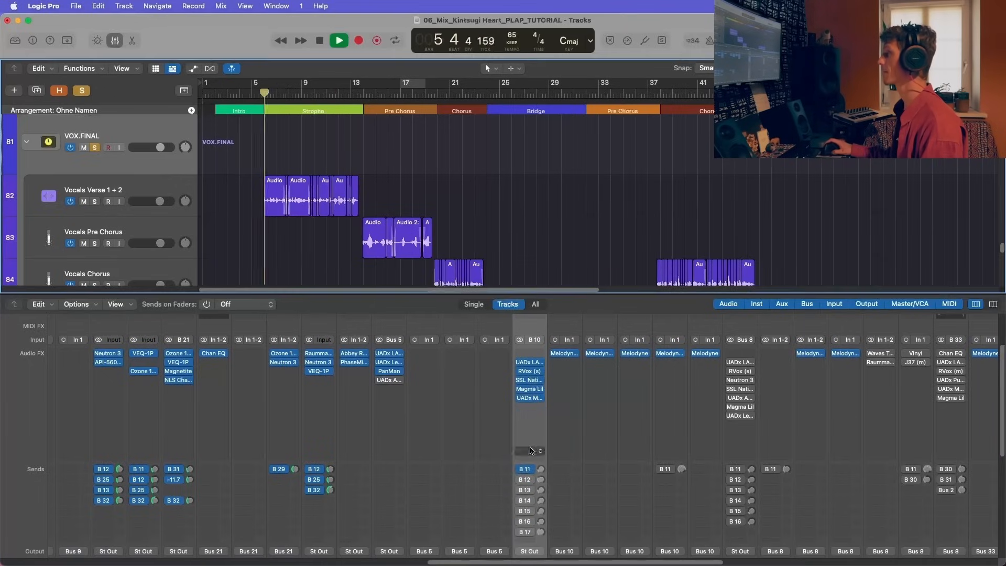
Step: Enable VOX.FINAL's Bus 12 send to plates and its Bus 13 send while the verse plays, then stop playback
left_click(529, 481)
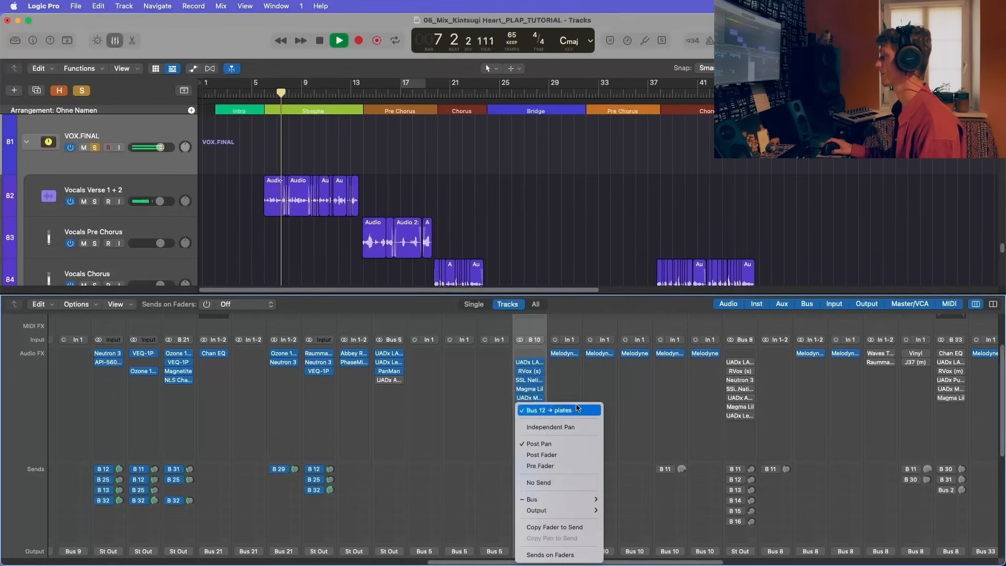
left_click(605, 411)
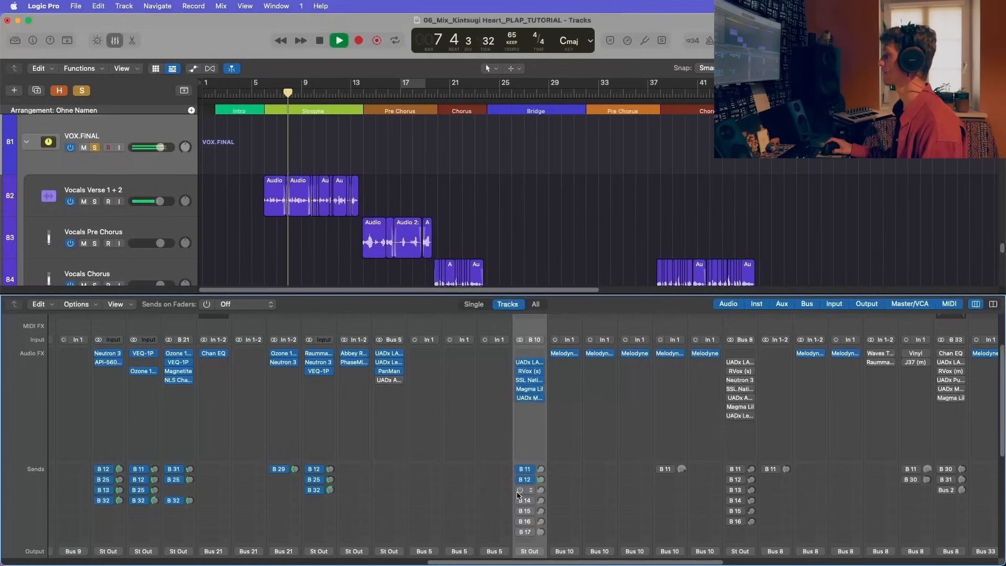
left_click(522, 490)
left_click(602, 411)
key("space")
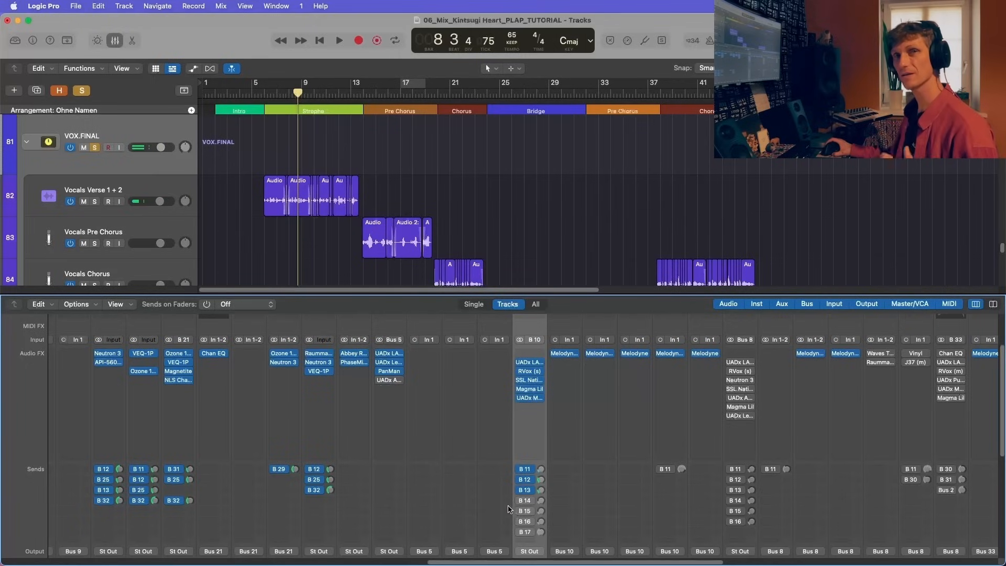
Step: Enable the Bus 14, Bus 15, Bus 16 and Bus 17 sends on VOX.FINAL
left_click(524, 500)
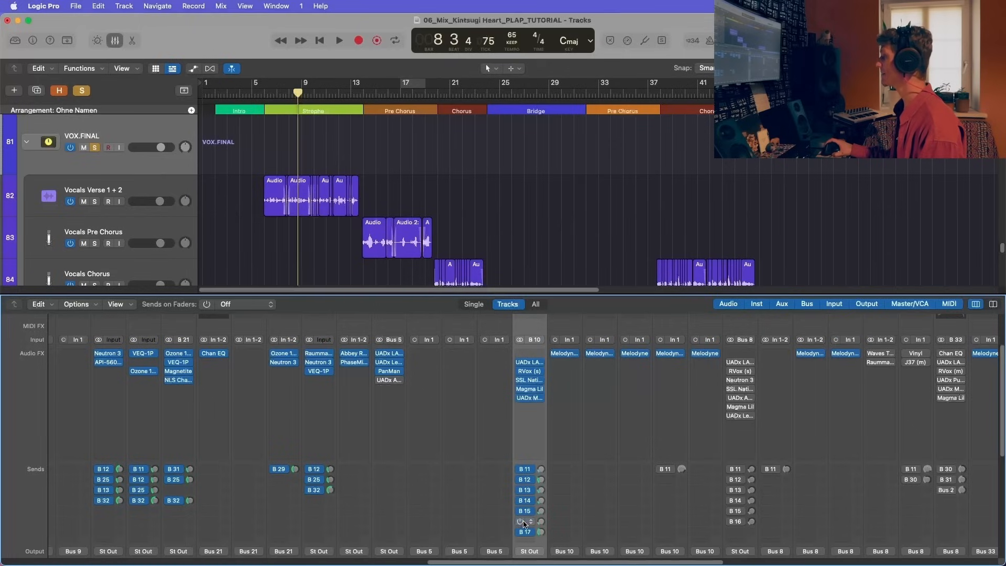
left_click(527, 521)
left_click(638, 487)
left_click(527, 531)
left_click(678, 505)
Step: Open Reel ADT on the REEL aux channel and listen to the verse from bar 8, then close the plug-in
scroll(678, 506, "right", 8)
scroll(678, 506, "down", 5)
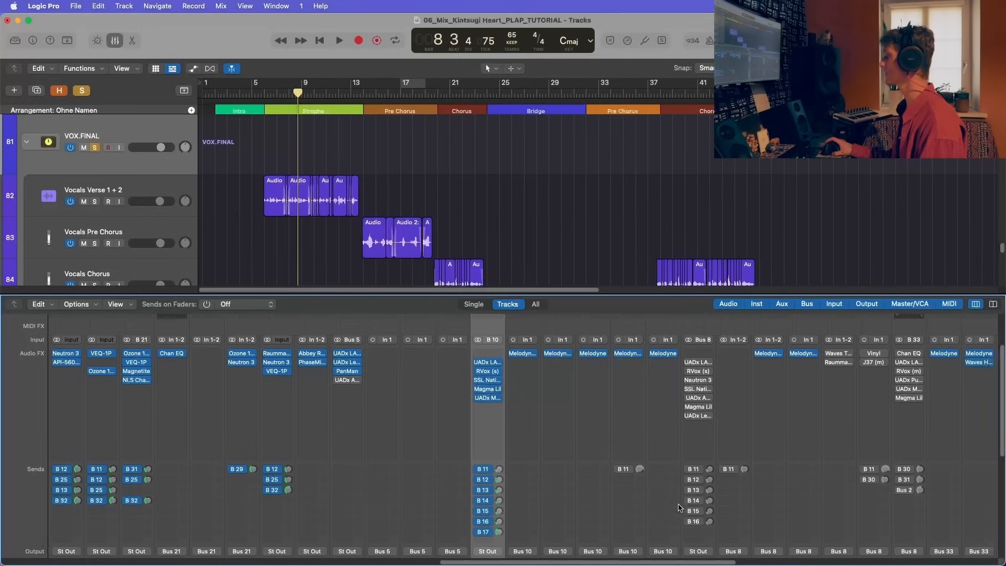
scroll(678, 506, "right", 10)
scroll(678, 506, "down", 2)
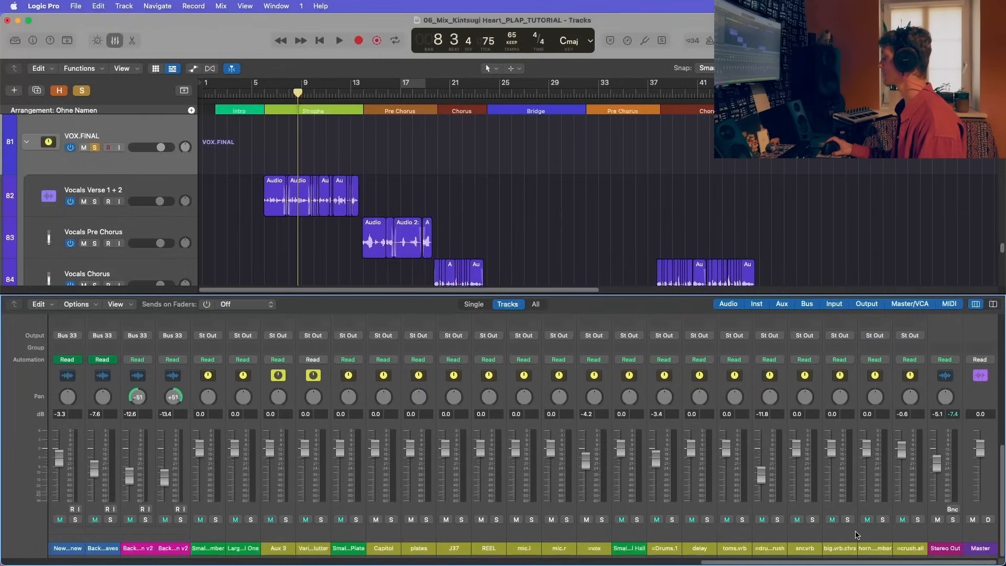
left_click(497, 533)
scroll(497, 534, "up", 6)
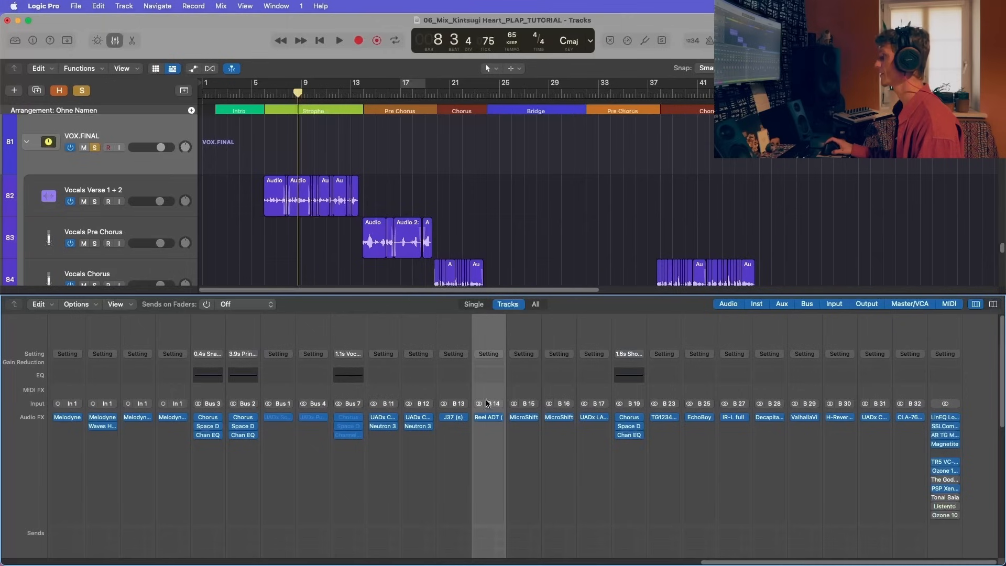
left_click(488, 423)
left_click(491, 418)
left_click(490, 417)
key("space")
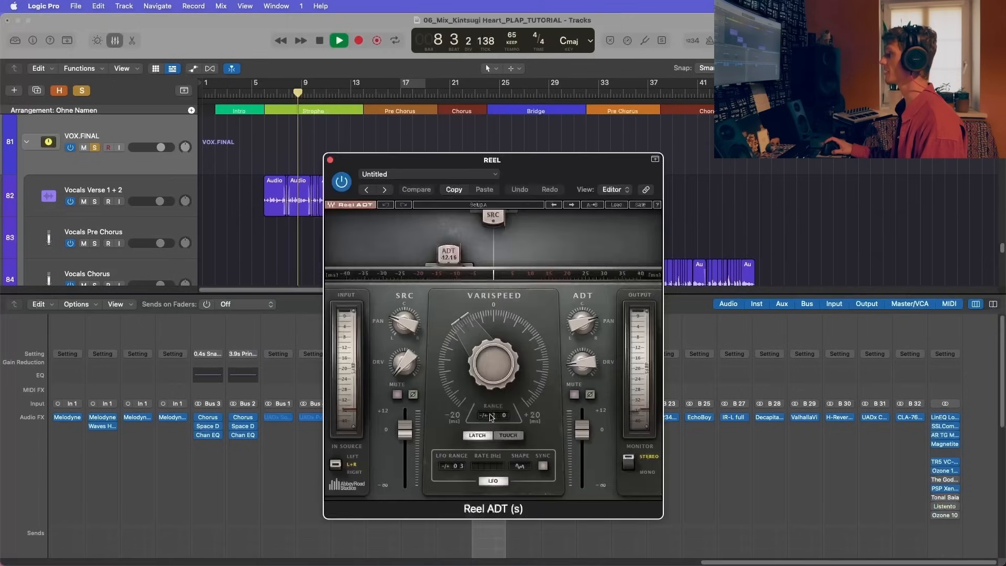
left_click_drag(333, 163, 409, 127)
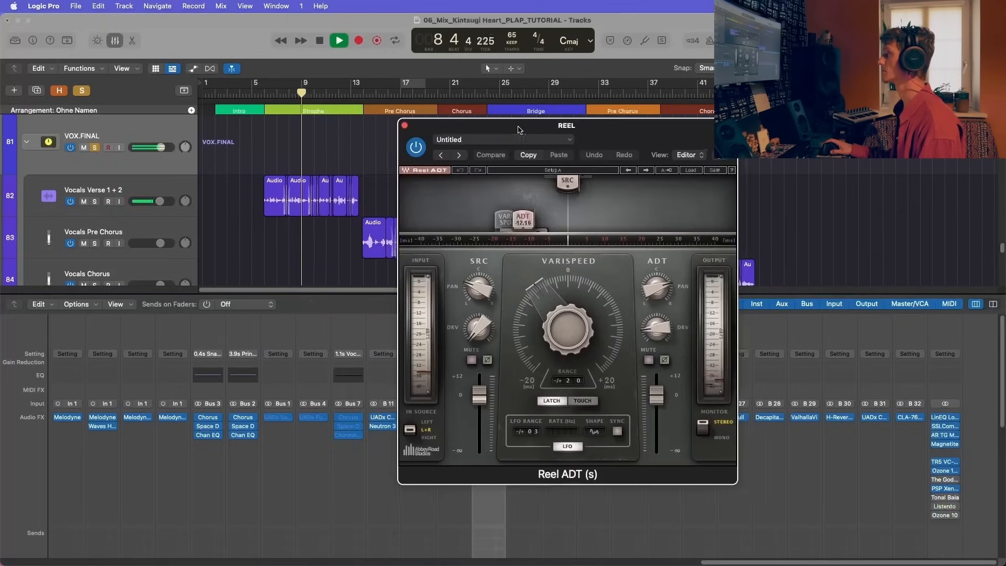
left_click(407, 124)
key("space")
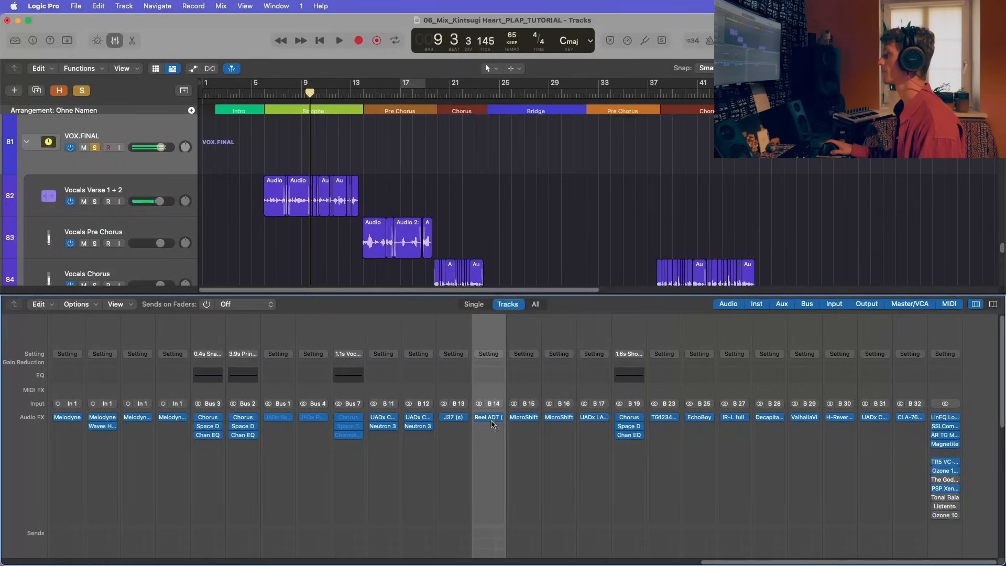
Step: Reopen Reel ADT on the REEL aux to review its varispeed and ADT settings, then close it
left_click(494, 421)
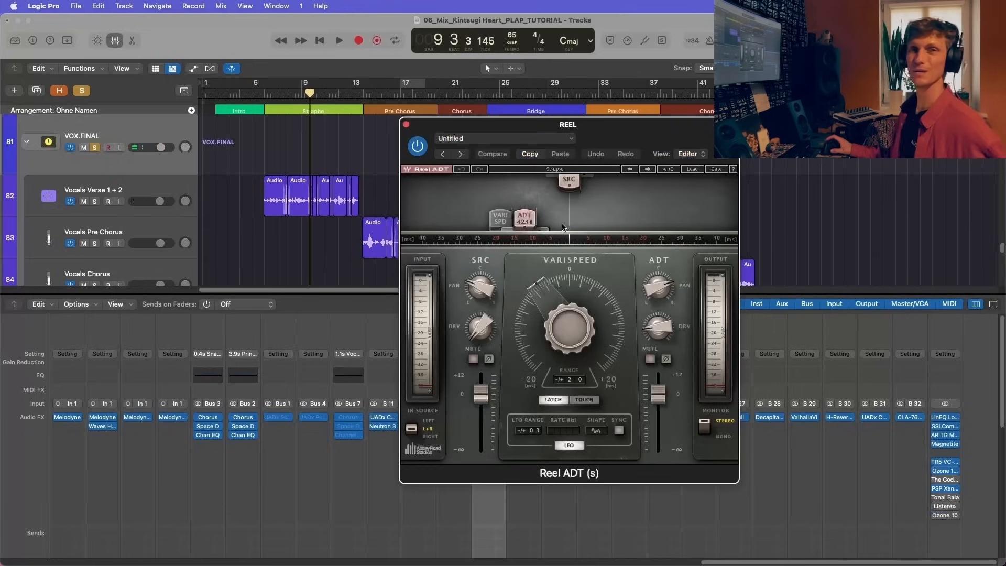
left_click_drag(587, 138, 517, 131)
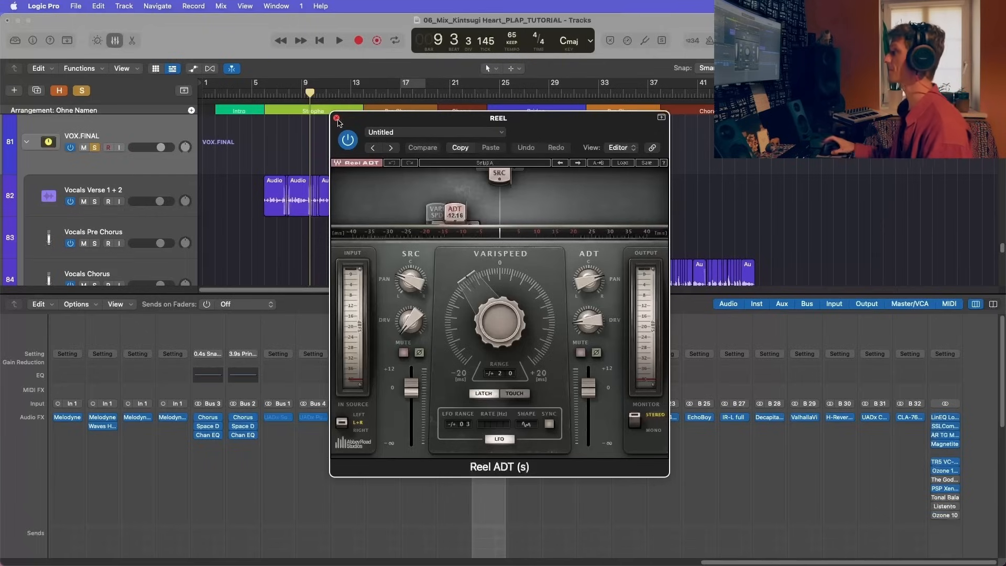
left_click(337, 119)
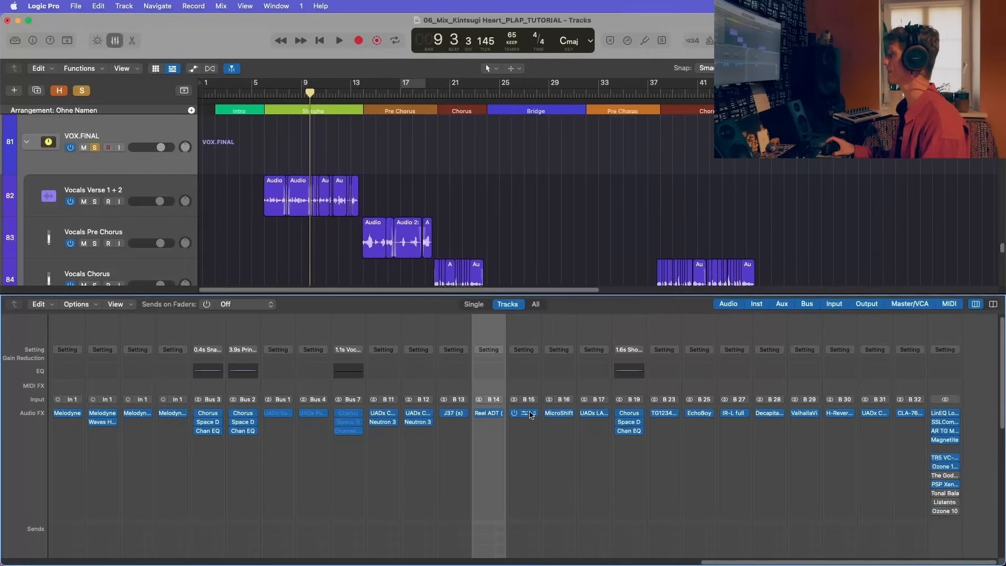
Step: Open MicroShift on the mic.l aux channel and listen to the verse with it from bar 9
scroll(529, 472, "down", 5)
scroll(533, 501, "down", 2)
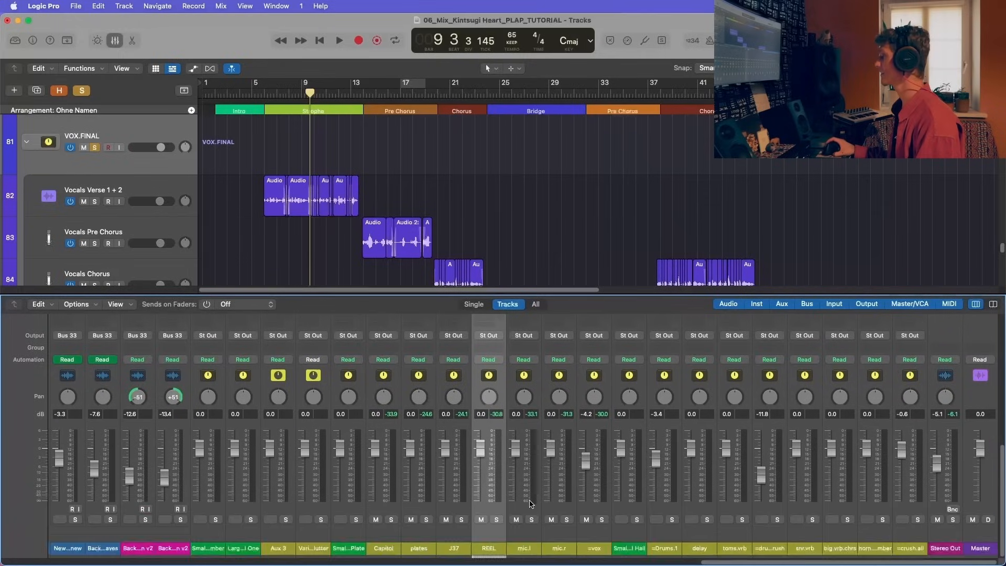
scroll(532, 521, "up", 7)
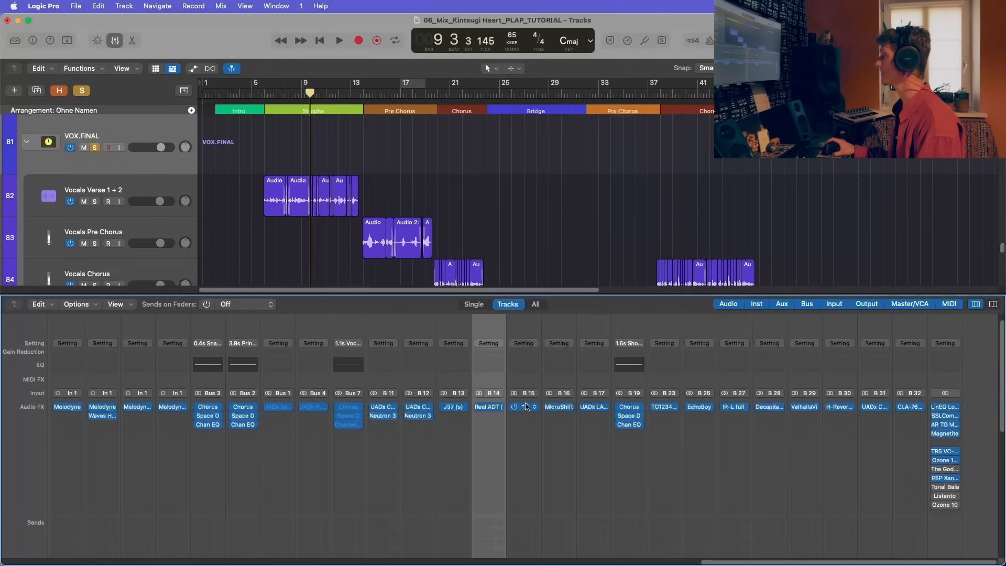
left_click(524, 407)
key("space")
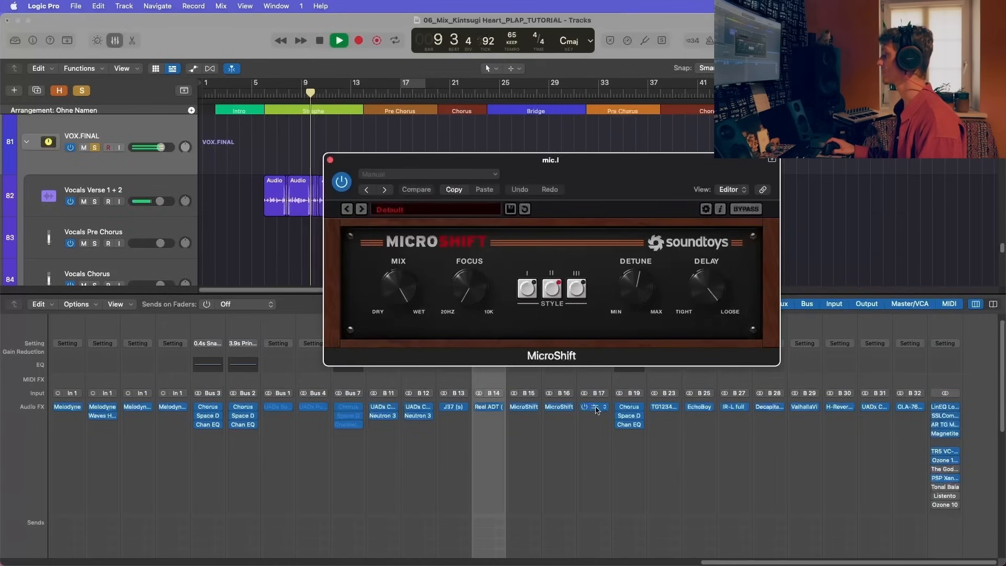
left_click_drag(539, 168, 380, 107)
key("space")
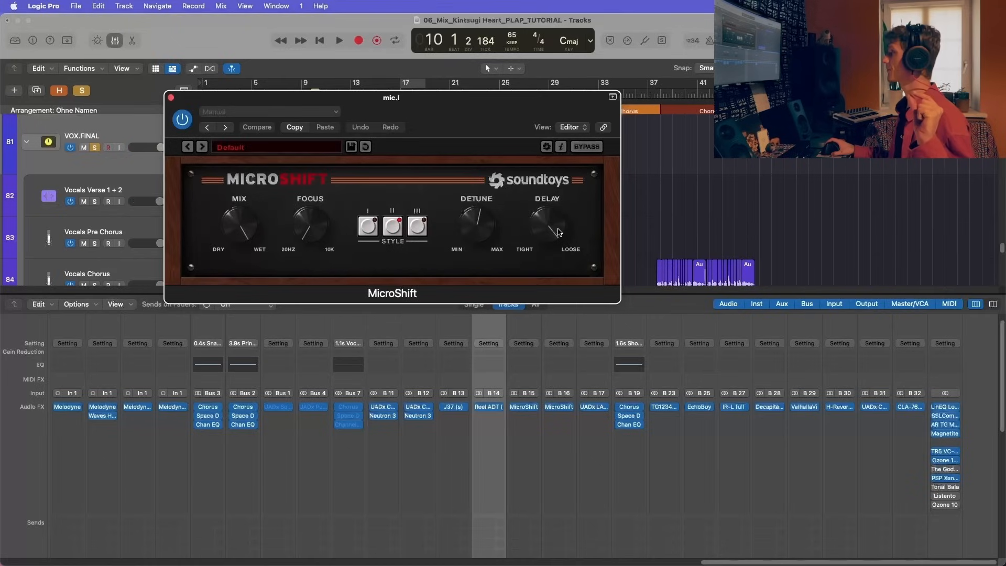
Step: Adjust the Delay setting of MicroShift on the mic.l aux and close the plug-in
left_click_drag(555, 231, 549, 365)
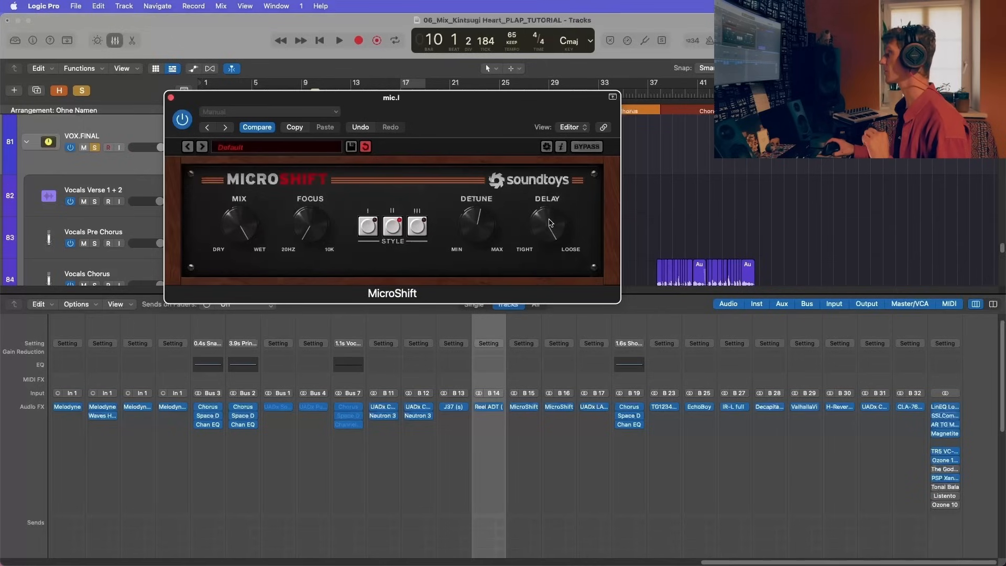
left_click(171, 98)
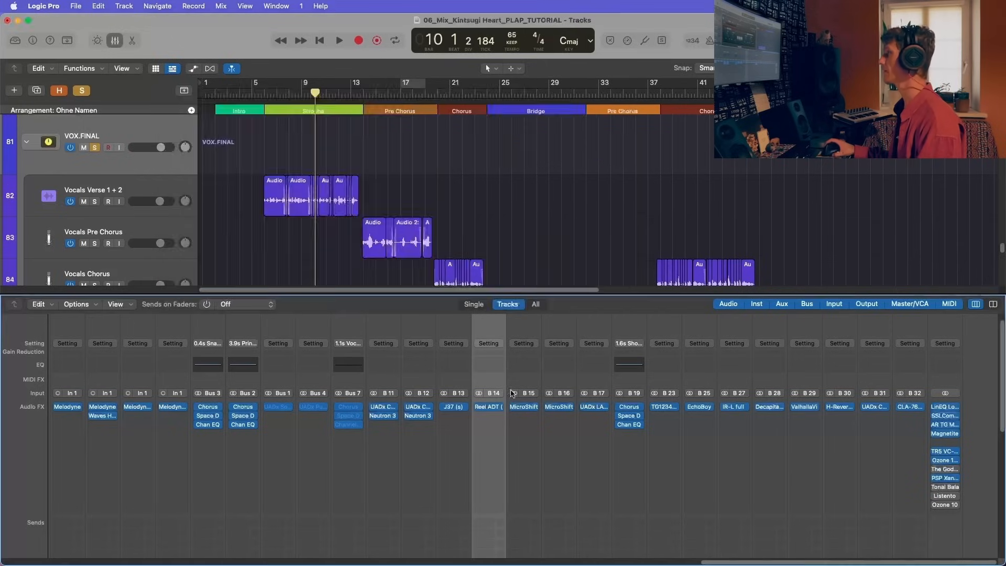
left_click(523, 407)
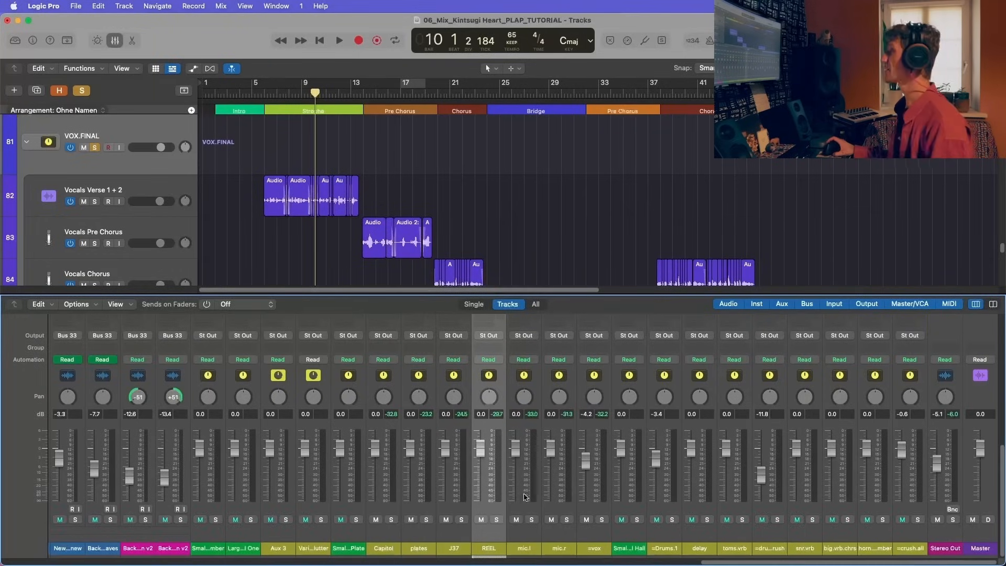
Step: Select the REEL, mic.l and mic.r auxes together and compare the verse with them muted and unmuted
scroll(526, 461, "up", 10)
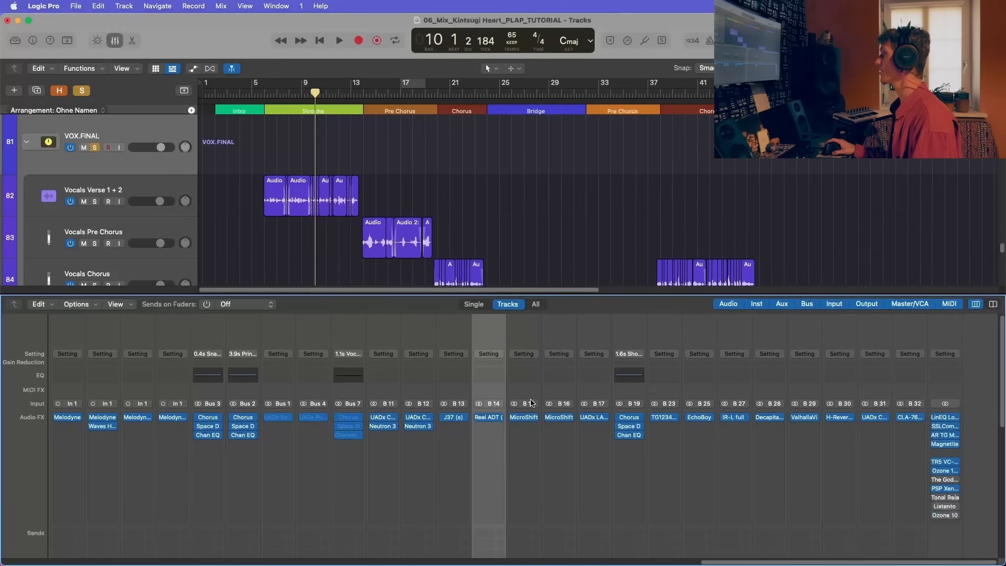
scroll(528, 465, "down", 10)
left_click(559, 541, "shift")
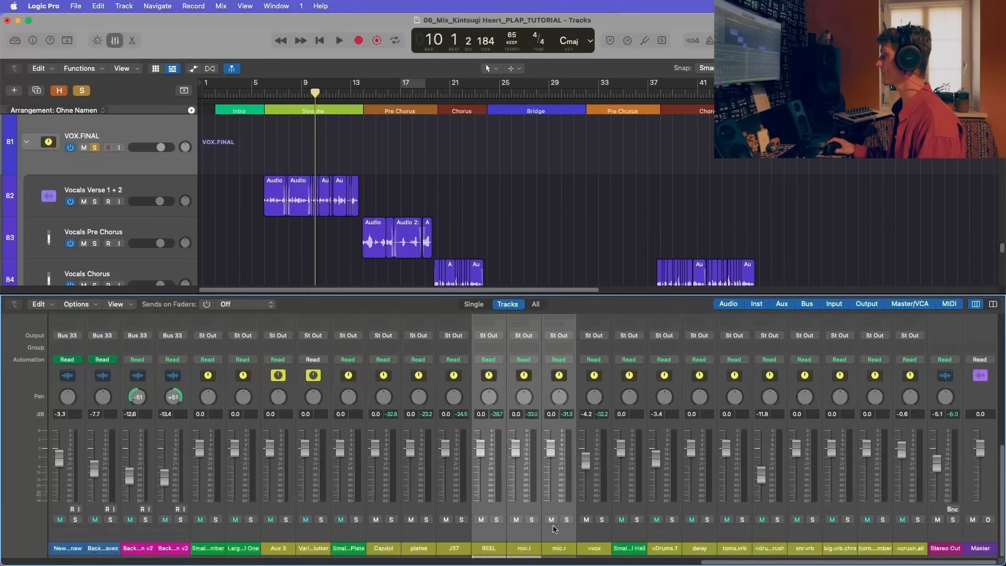
key("space")
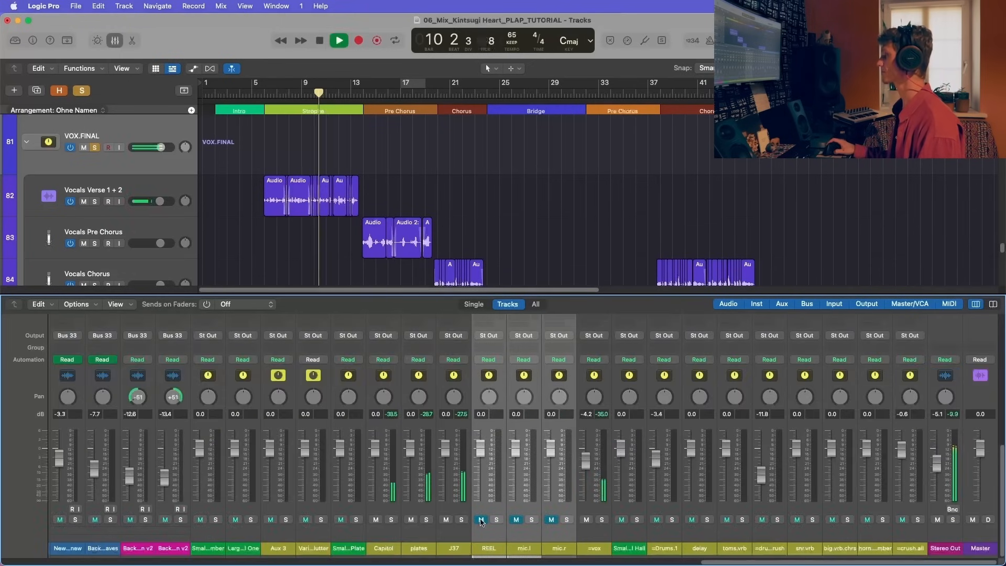
left_click(481, 520)
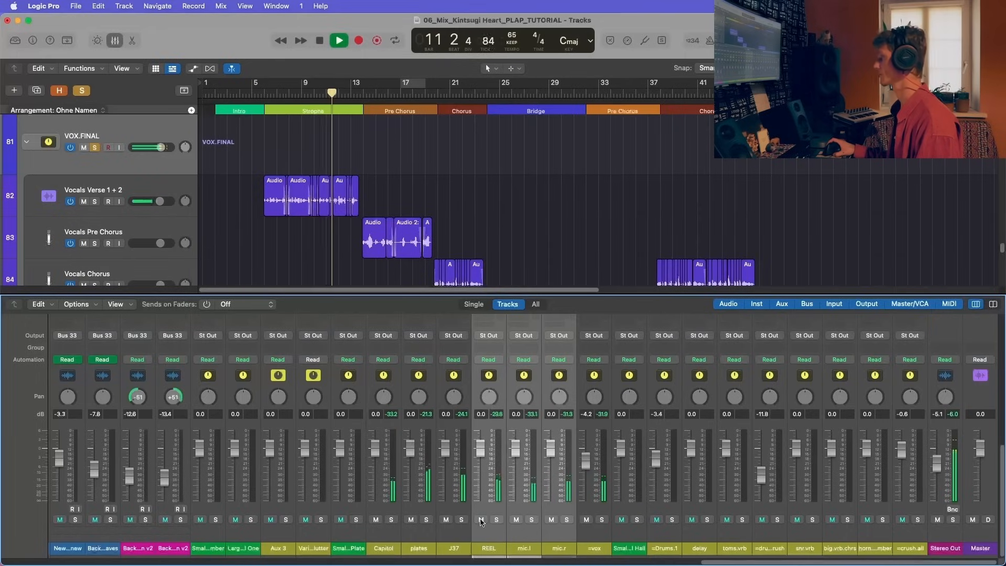
Step: Examine VOX.FINAL's inserts, sends and level while the song plays into the pre-chorus, then stop playback
scroll(481, 521, "left", 5)
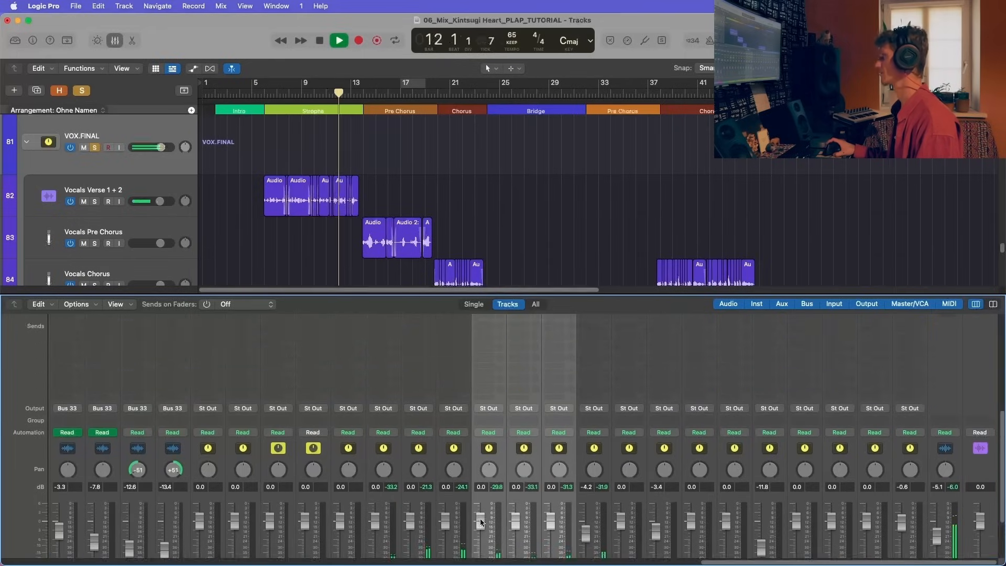
scroll(481, 522, "left", 5)
scroll(490, 409, "up", 5)
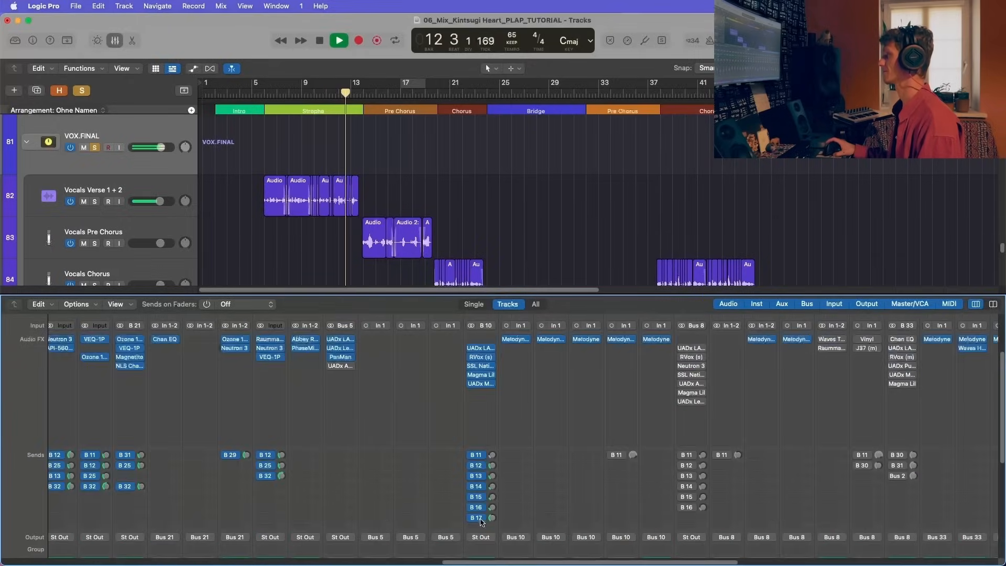
scroll(489, 410, "down", 5)
scroll(488, 424, "up", 5)
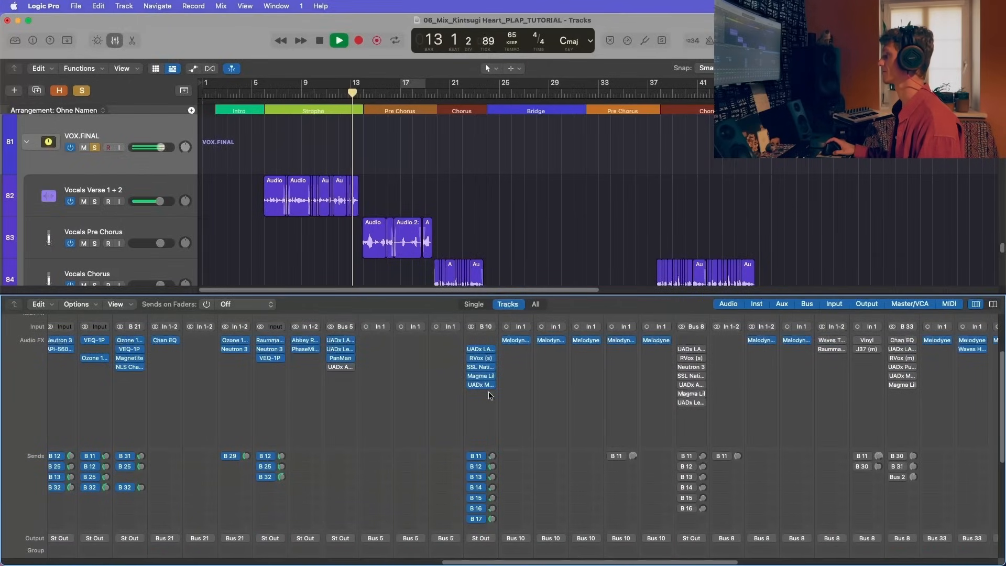
scroll(487, 428, "down", 5)
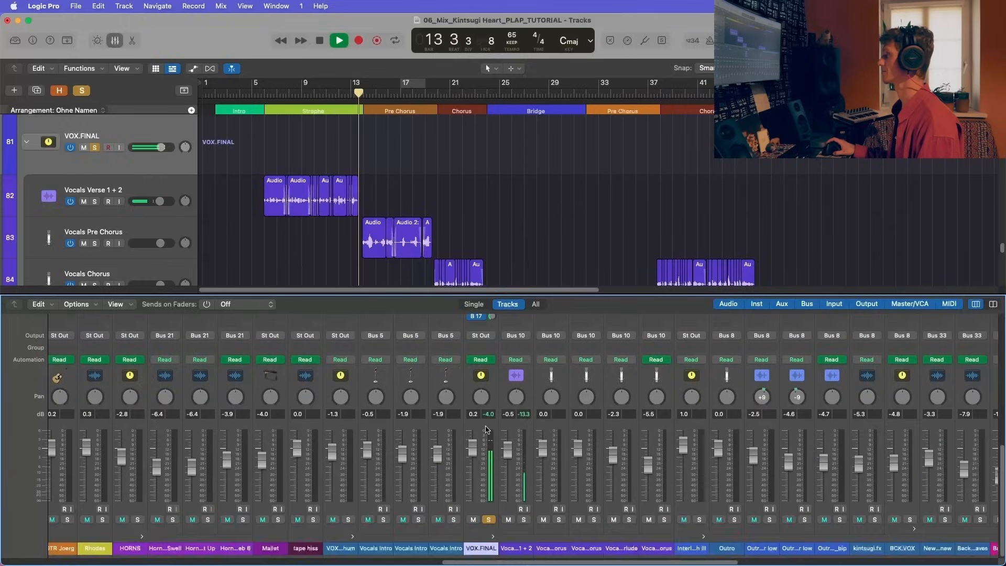
scroll(487, 430, "up", 5)
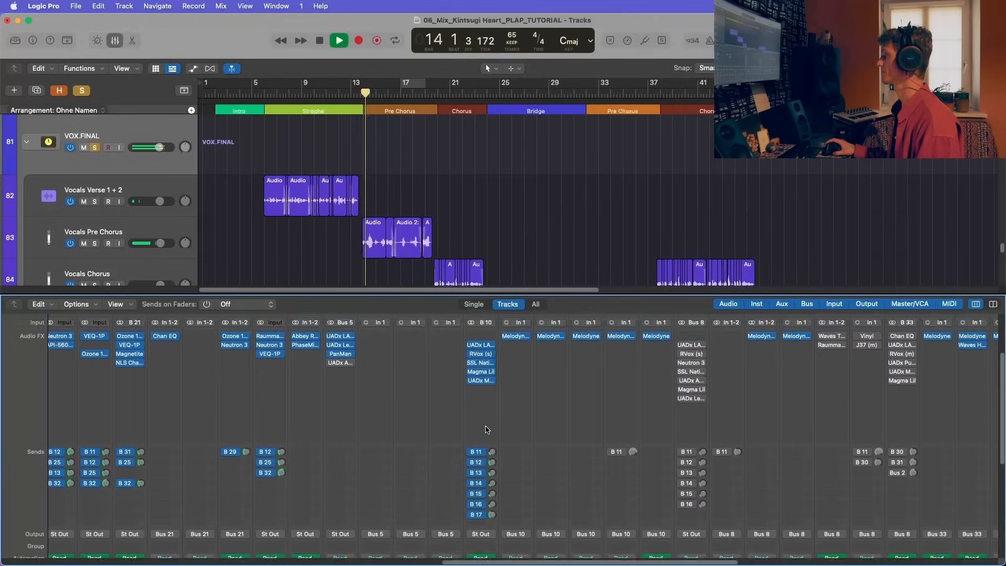
scroll(486, 428, "right", 5)
scroll(487, 430, "down", 3)
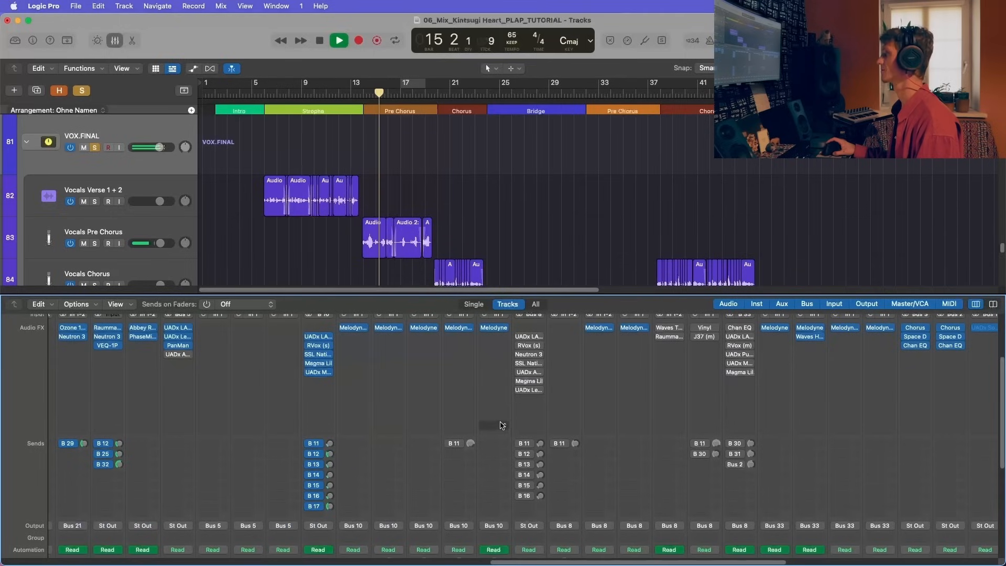
key("space")
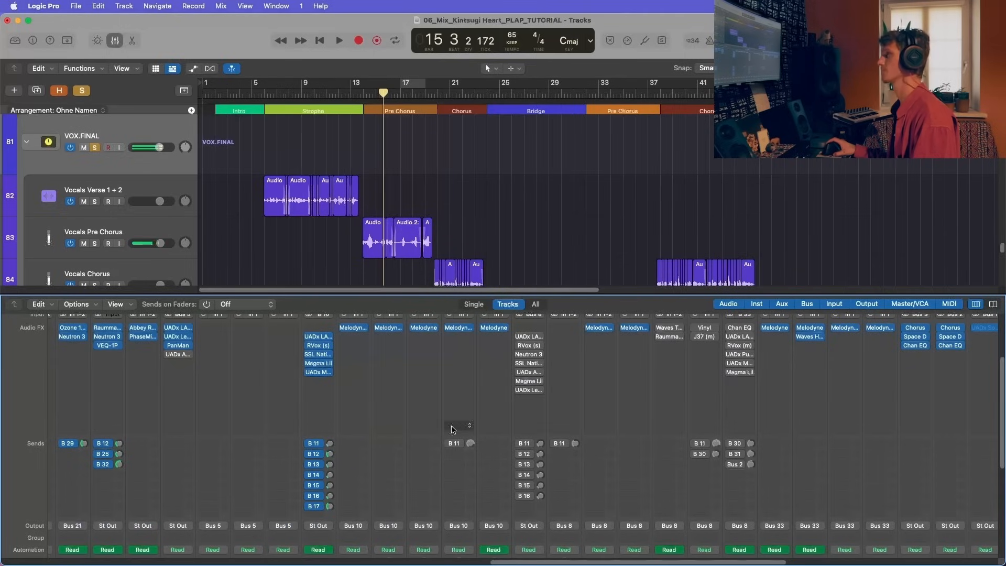
Step: Look over the vocal tracks in the arrangement and their mixer channels through to the effect auxes
scroll(164, 207, "down", 5)
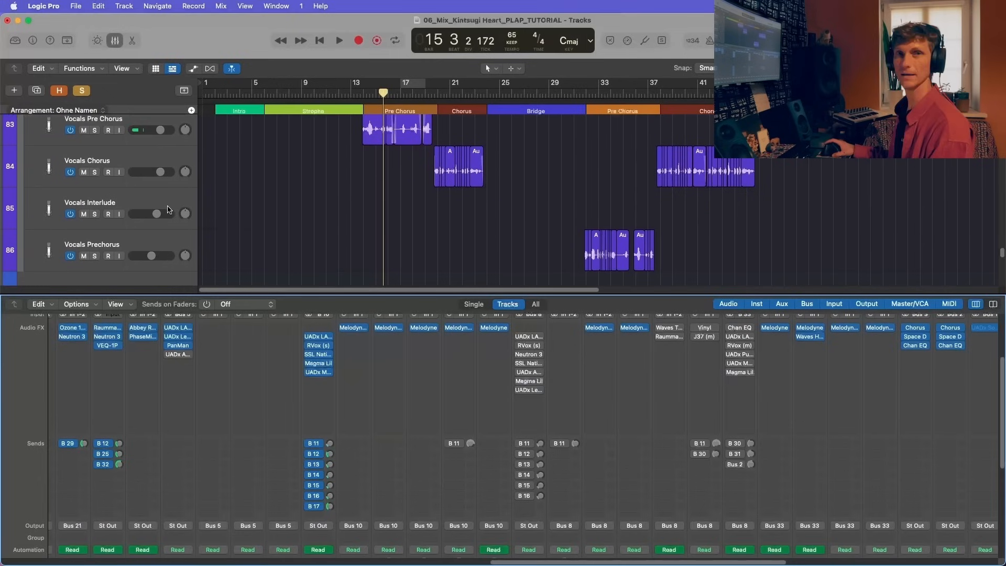
scroll(602, 378, "down", 5)
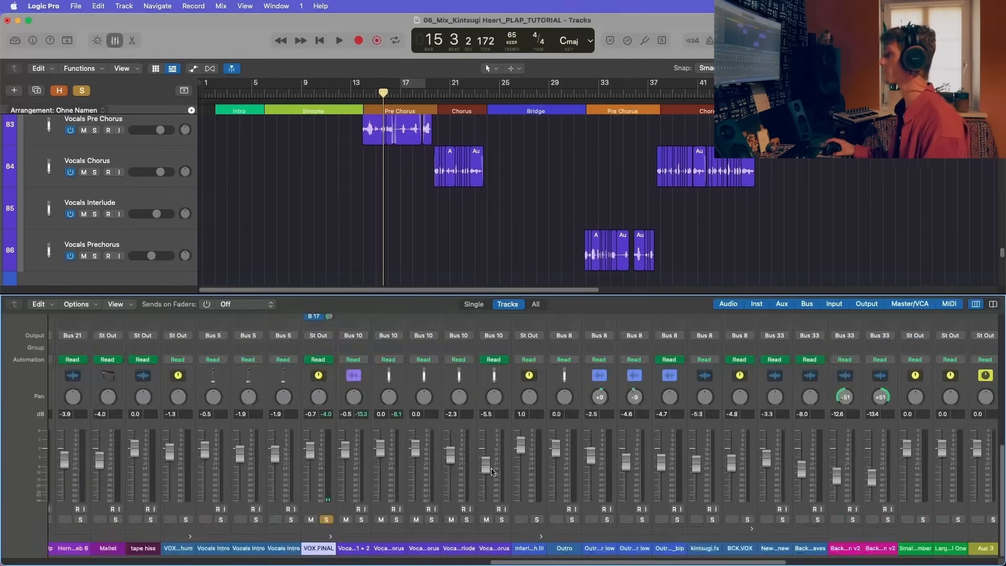
scroll(491, 481, "right", 3)
scroll(491, 480, "right", 10)
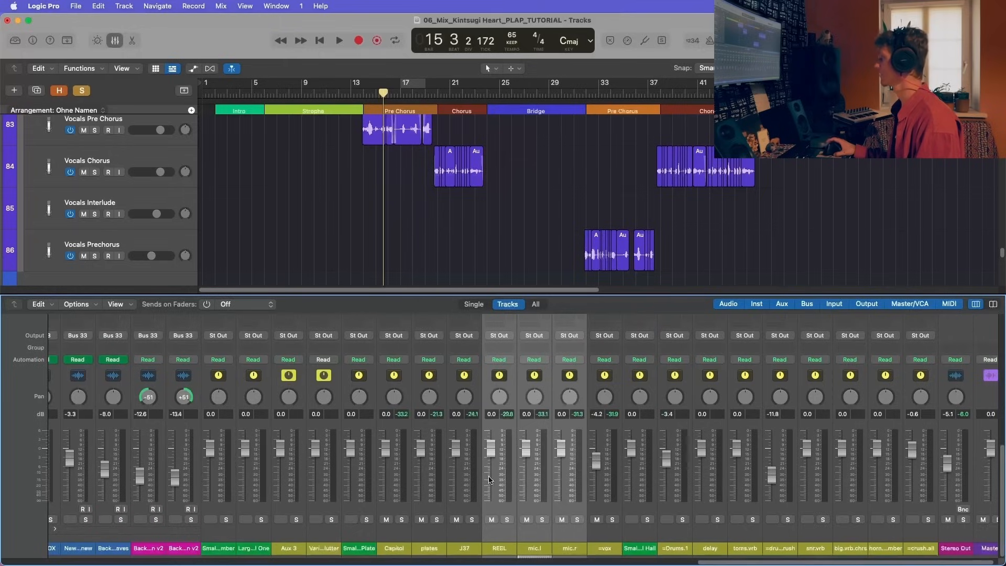
scroll(499, 475, "right", 1)
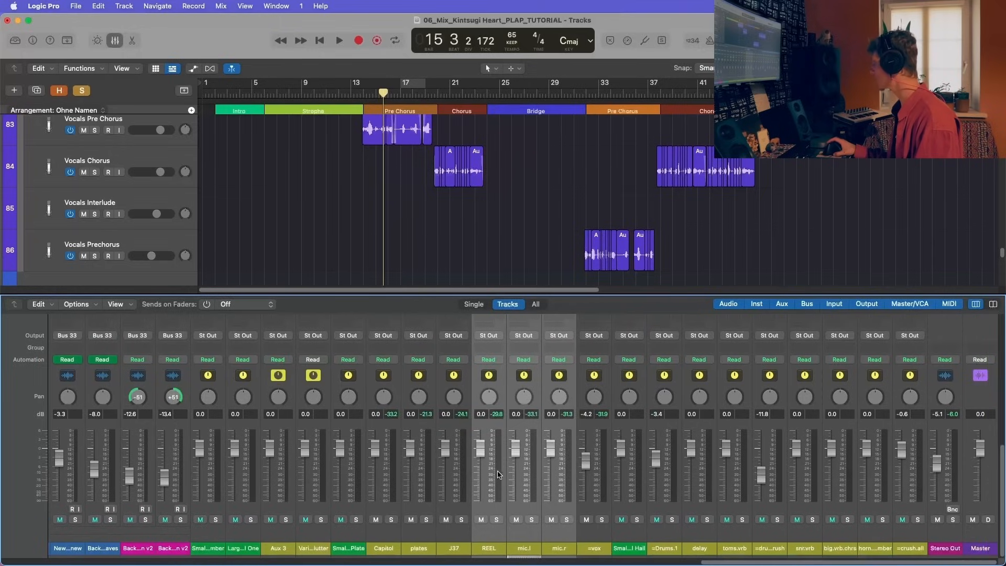
scroll(498, 474, "left", 3)
scroll(498, 474, "left", 3)
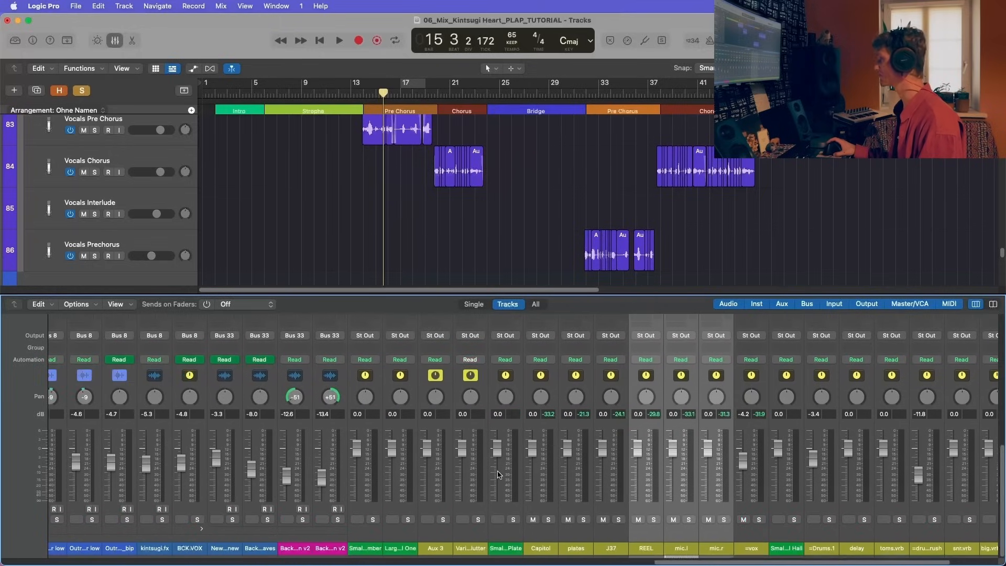
scroll(498, 474, "left", 20)
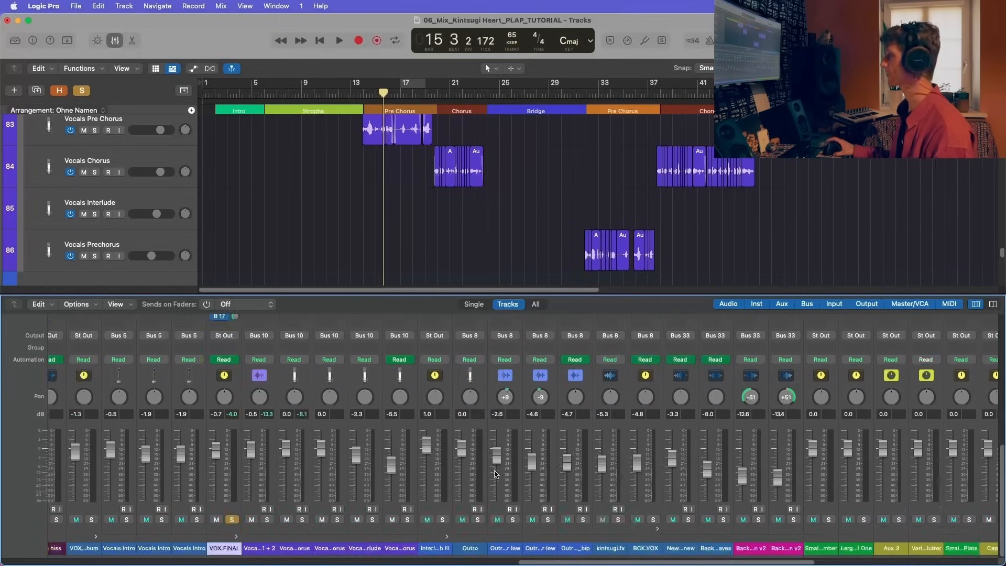
Step: Toggle the Bus 11 send on the Vocals Interlude channel
scroll(425, 461, "up", 10)
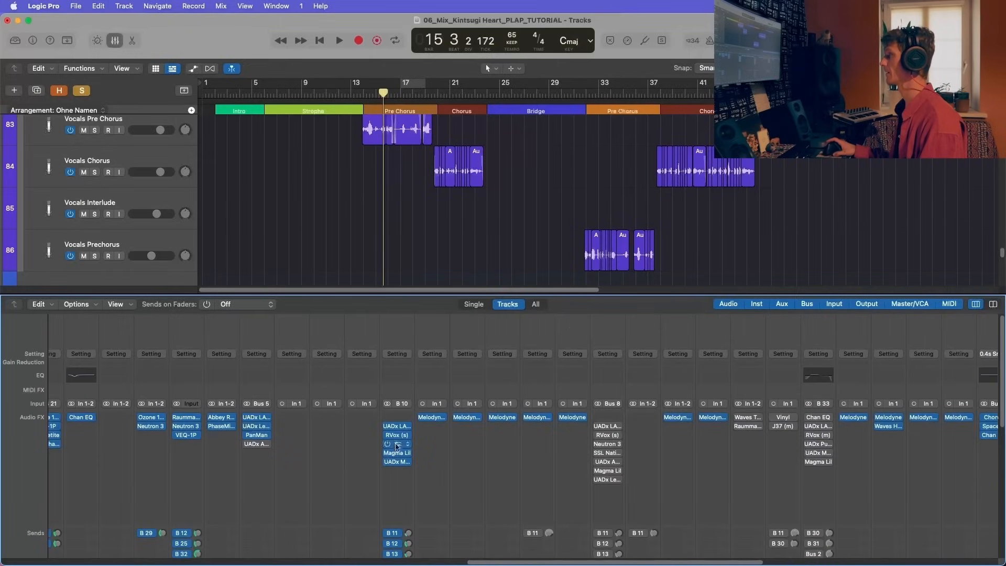
scroll(421, 400, "down", 2)
scroll(421, 399, "right", 5)
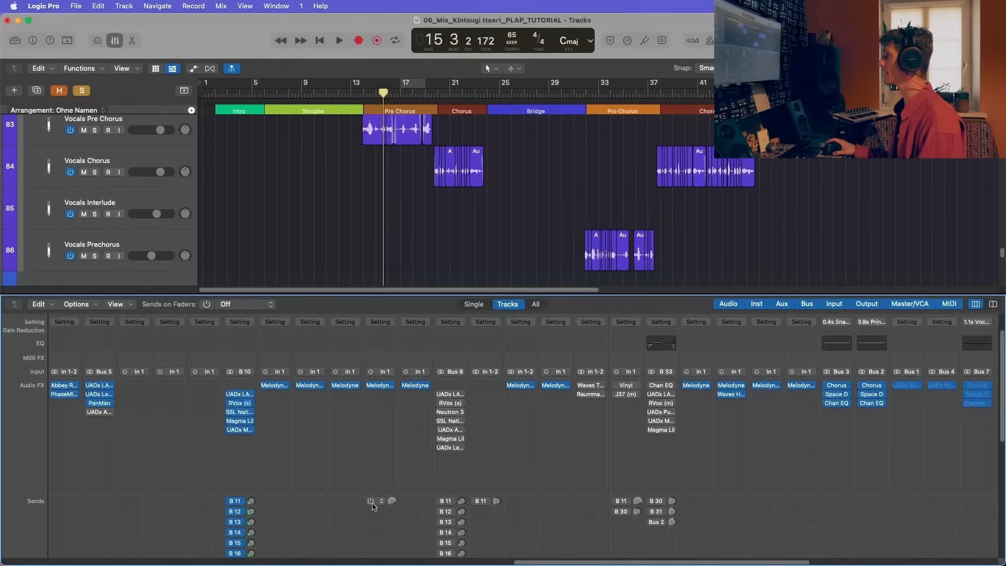
scroll(376, 504, "down", 8)
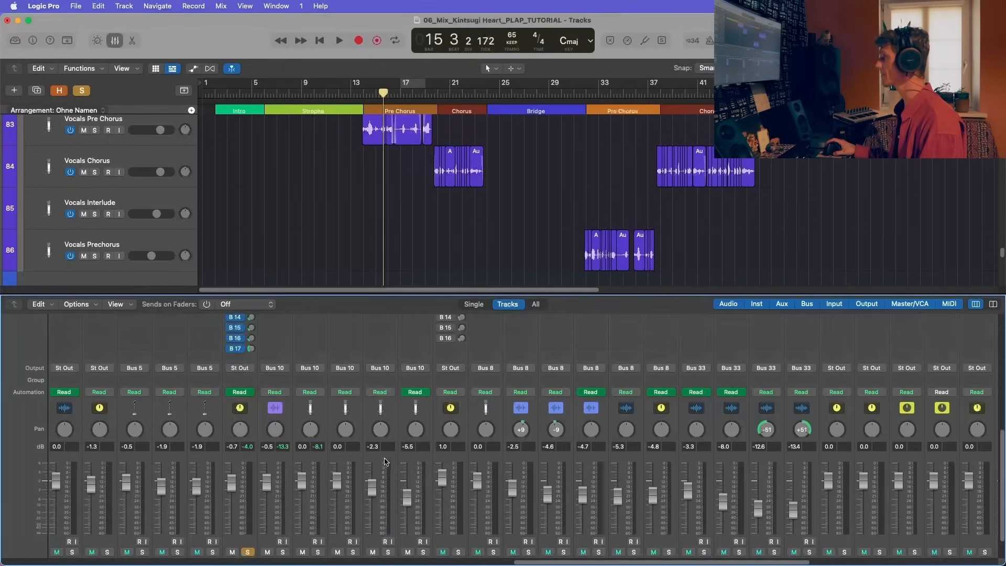
scroll(382, 537, "right", 6)
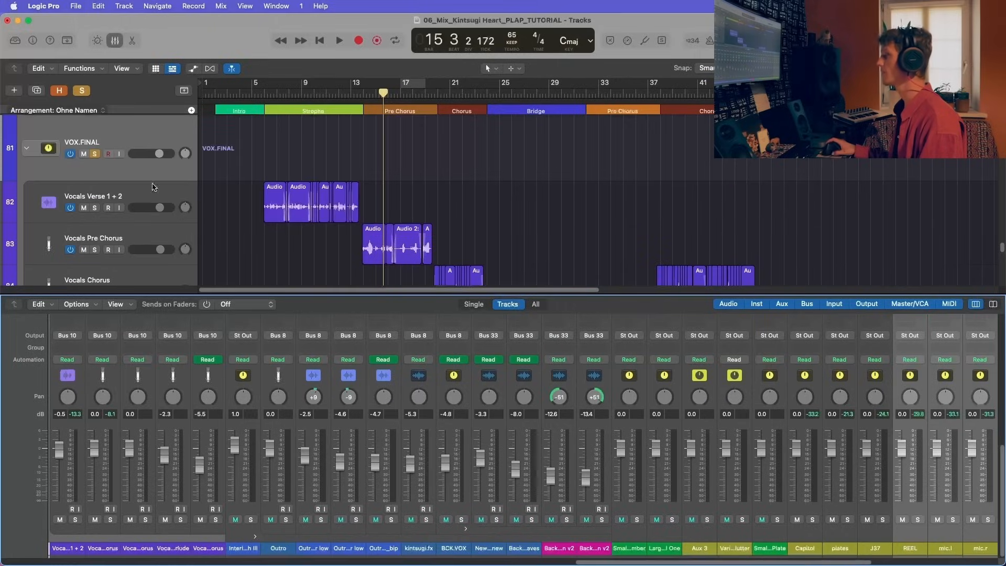
left_click(133, 243)
scroll(132, 243, "down", 2)
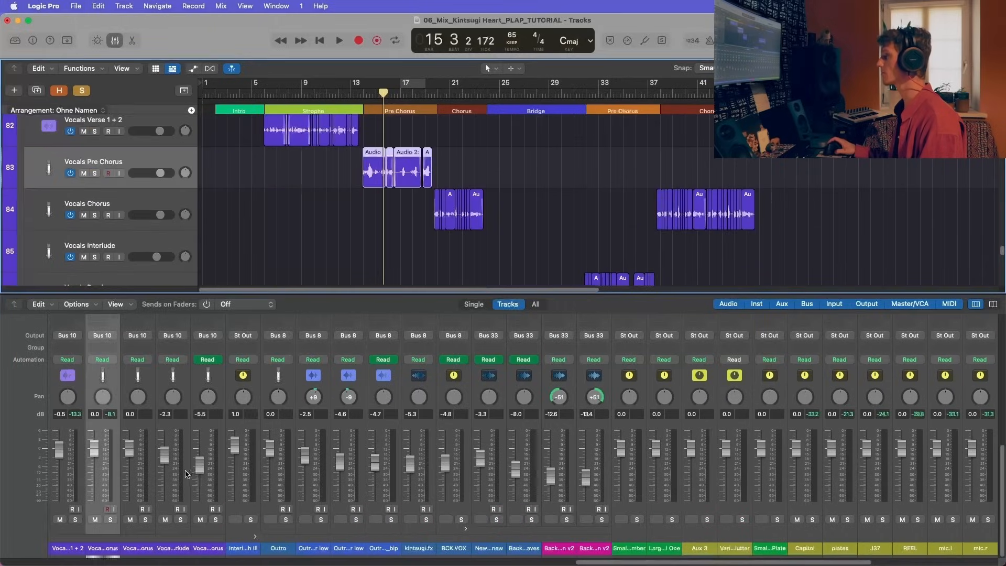
scroll(145, 459, "up", 8)
left_click(173, 414)
left_click(174, 435)
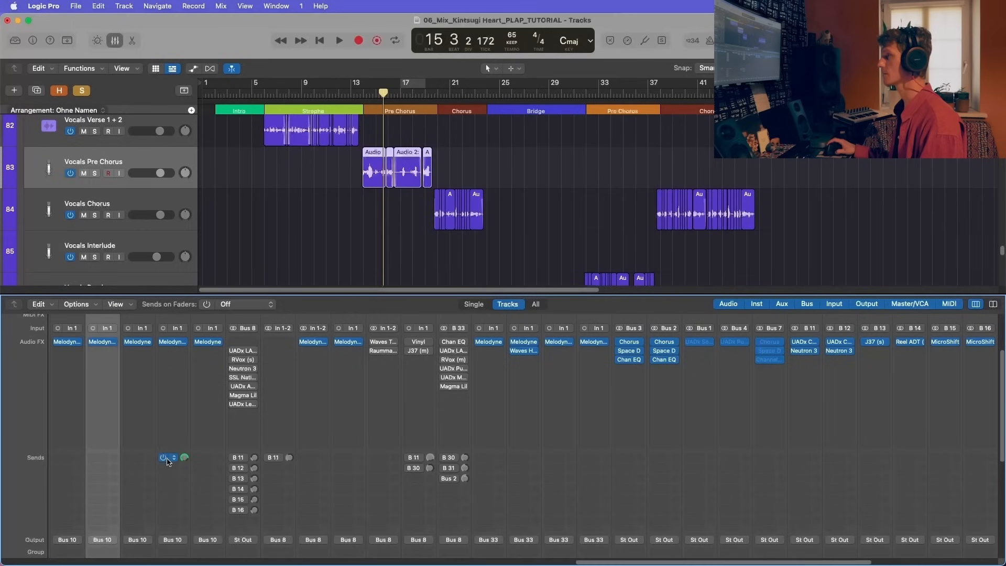
left_click(167, 458)
key("Escape")
scroll(179, 403, "down", 5)
scroll(179, 403, "down", 2)
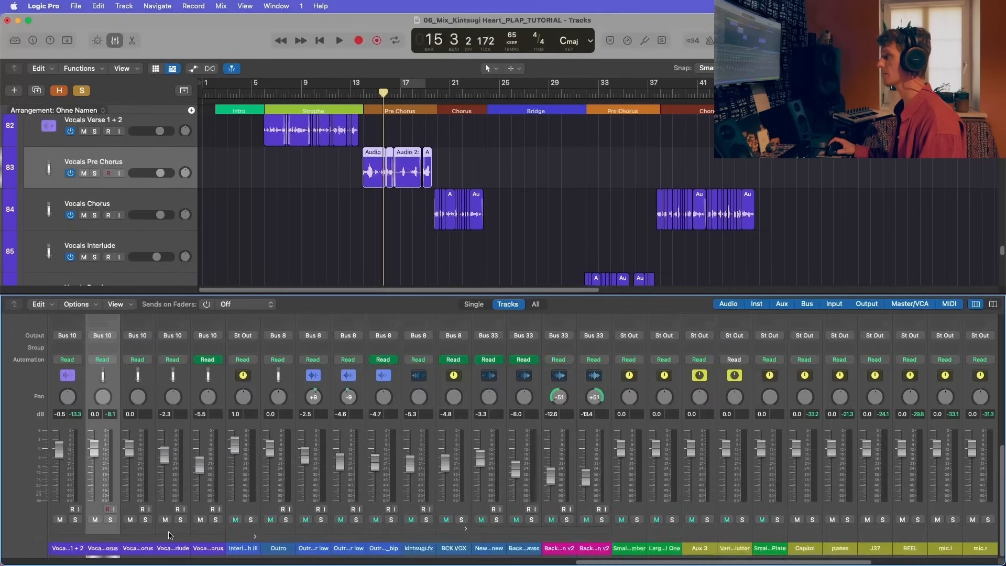
Step: Delete the empty Vocals Interlude track from the VOX.FINAL stack
left_click(170, 532)
scroll(472, 183, "down", 2)
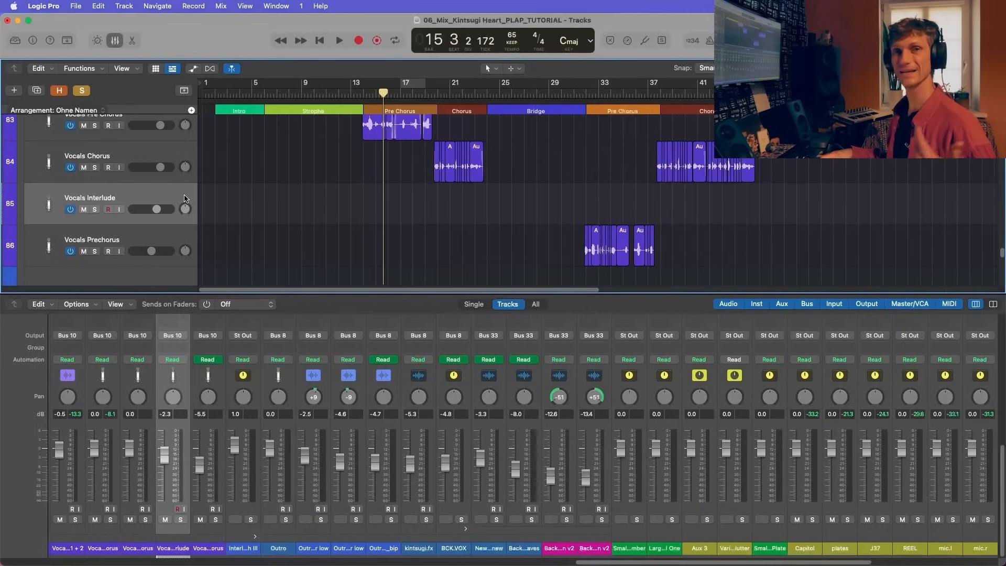
key("super+BackSpace")
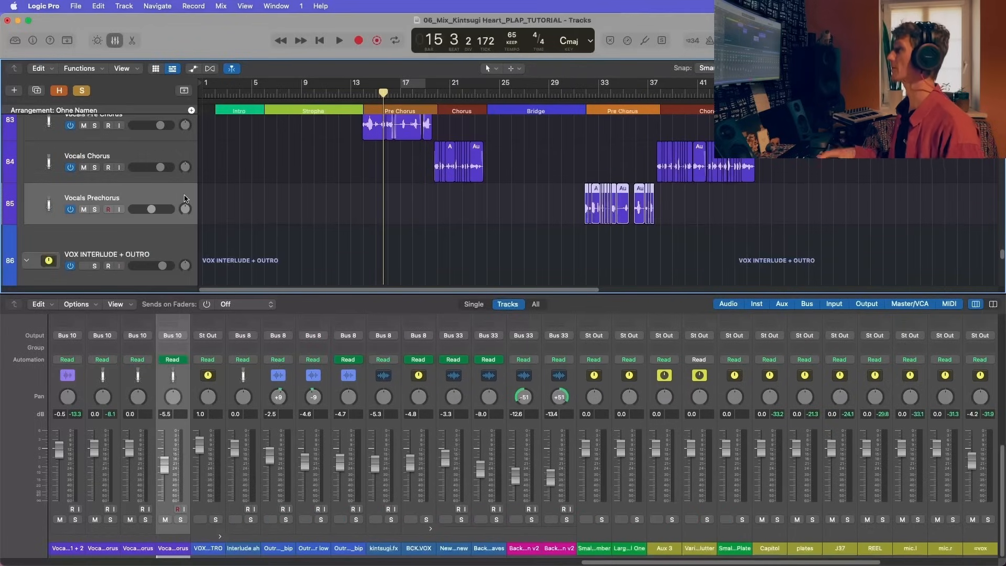
Step: Examine the inserts and sends on the VOX.FINAL and VOX INTERLUDE + OUTRO mixer channels, then hide the mixer
scroll(257, 493, "left", 3)
scroll(257, 492, "left", 2)
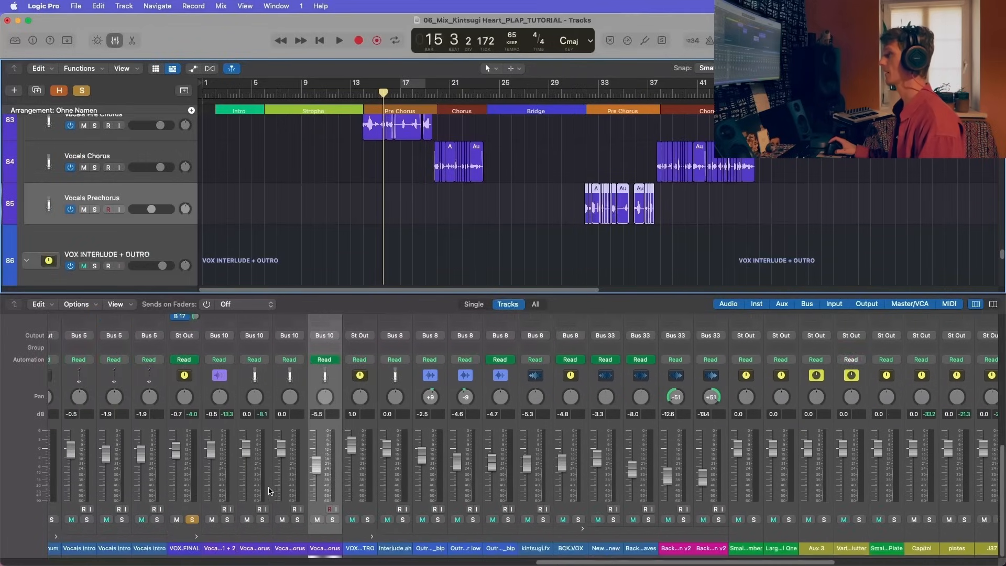
scroll(338, 389, "up", 5)
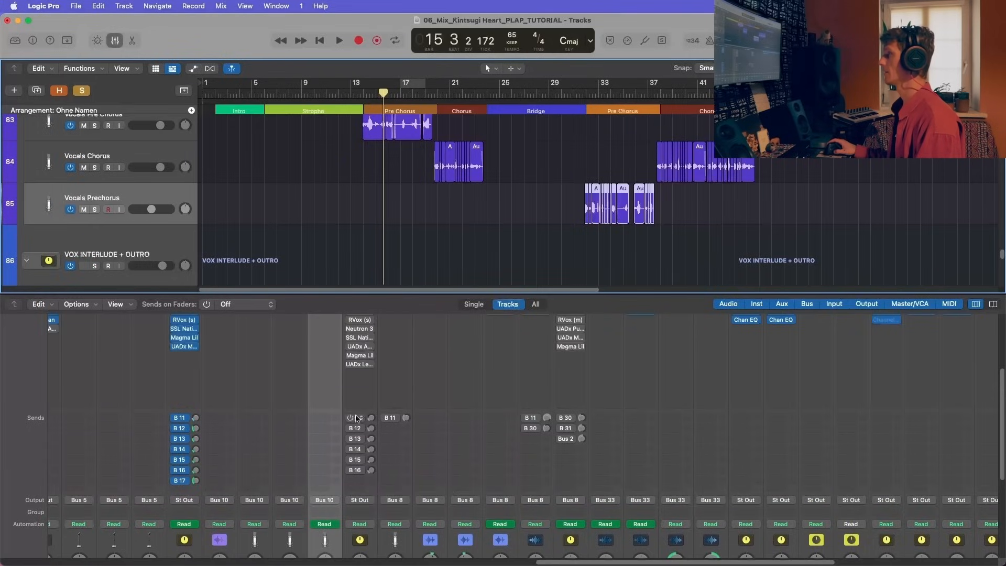
scroll(352, 419, "up", 4)
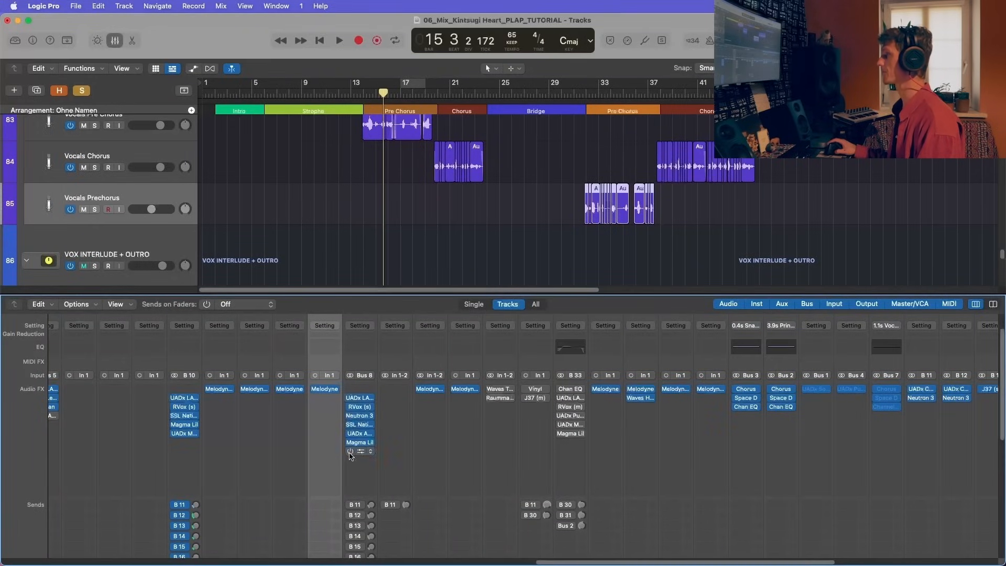
key("x")
Step: Take VOX.FINAL out of solo and collapse its track stack
scroll(90, 209, "up", 6)
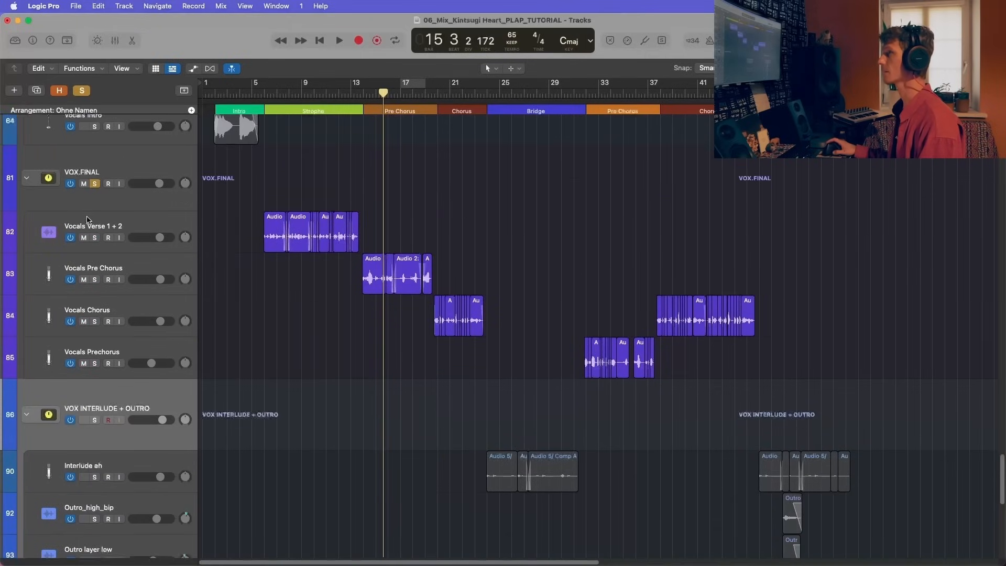
left_click(95, 192)
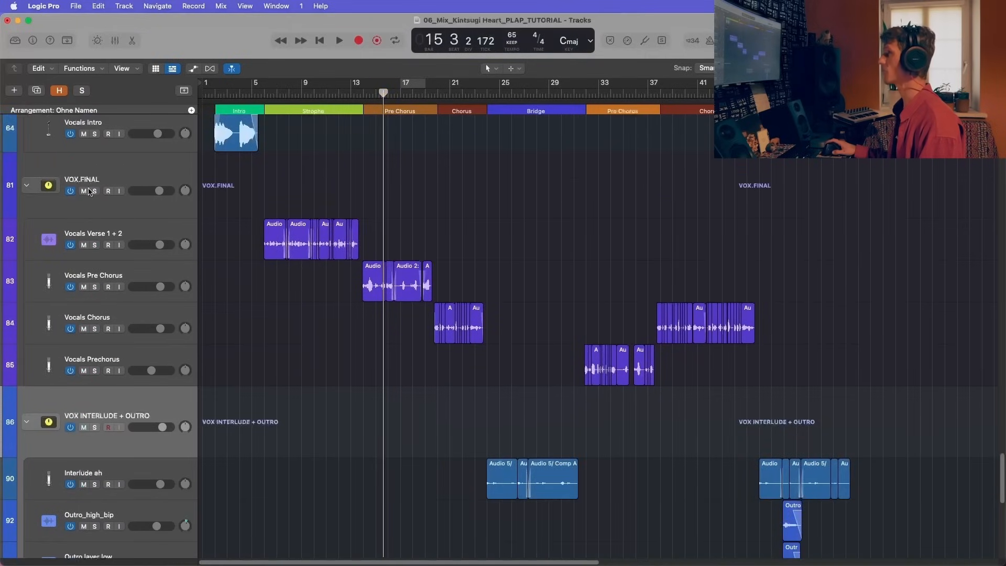
left_click(26, 186)
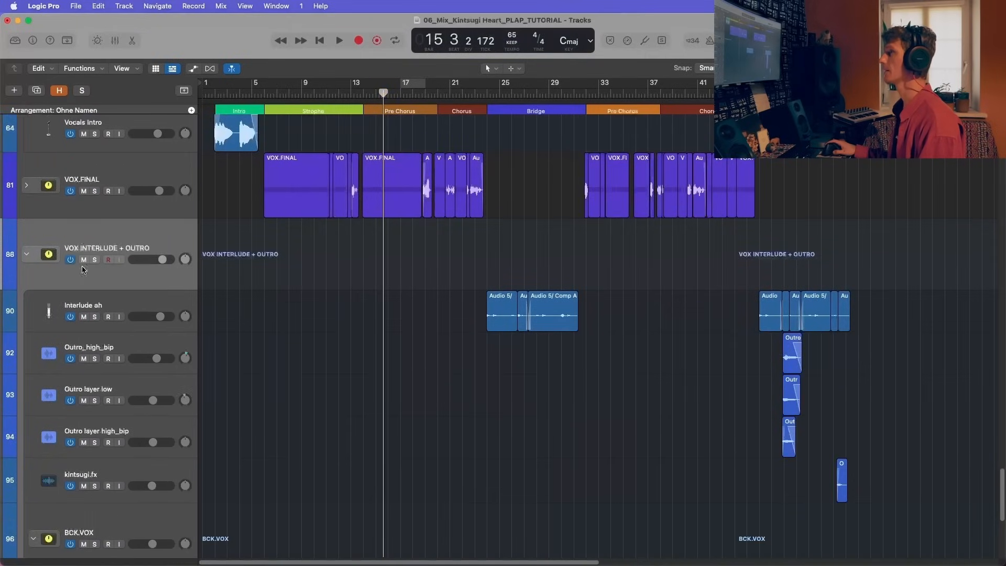
Step: Solo the VOX INTERLUDE + OUTRO stack and play the song from the start of the Bridge
scroll(109, 275, "down", 3)
left_click(94, 190)
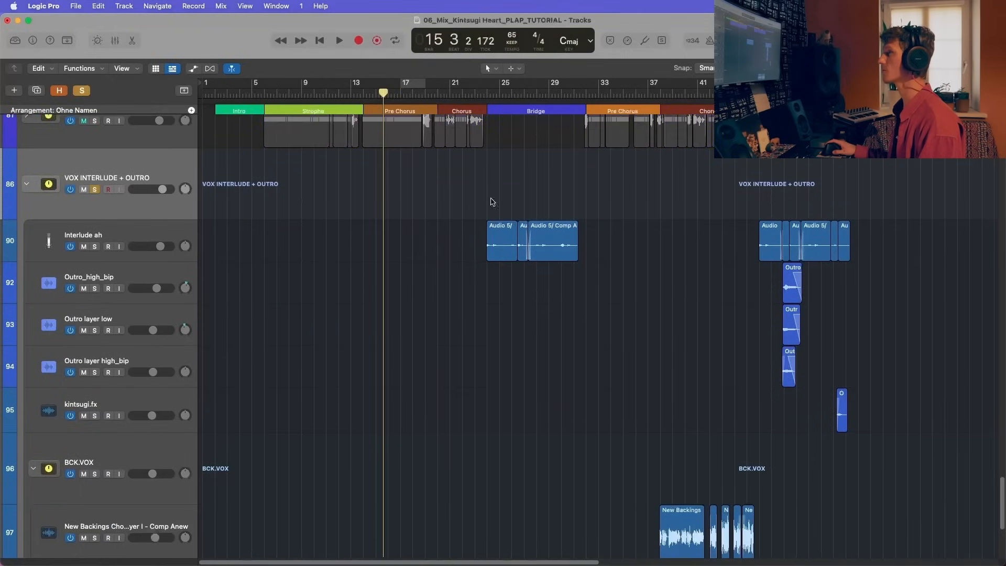
left_click(488, 94)
key("space")
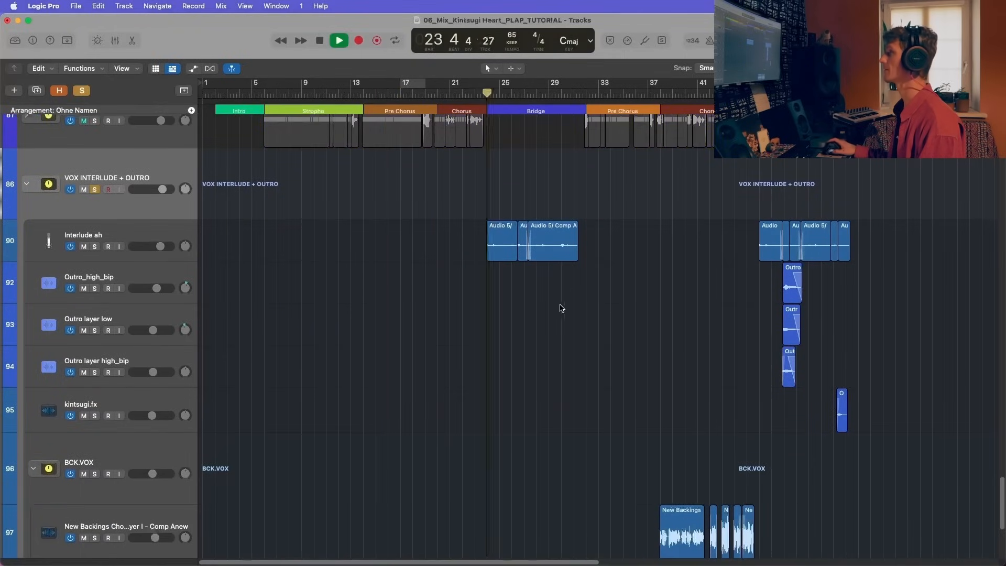
Step: Examine the Interlude ah and VOX INTERLUDE + OUTRO channels' sends and levels during playback, then hide the mixer and stop playback
key("x")
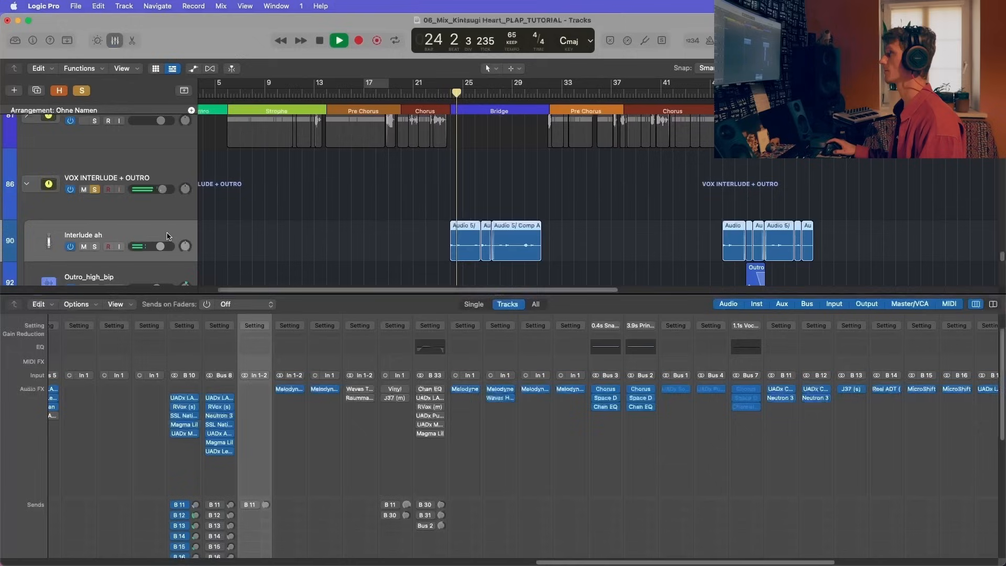
scroll(239, 439, "left", 2)
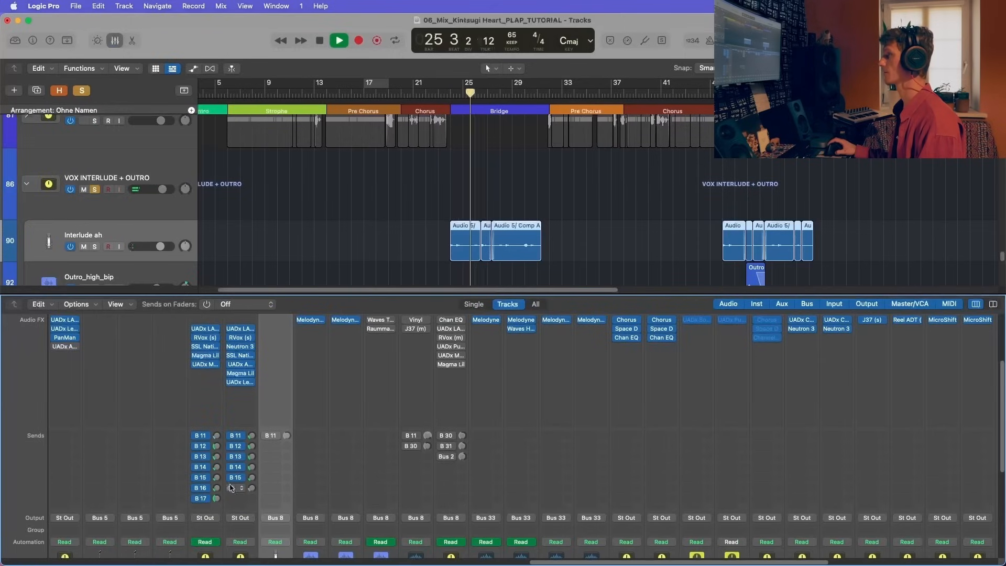
scroll(270, 441, "down", 5)
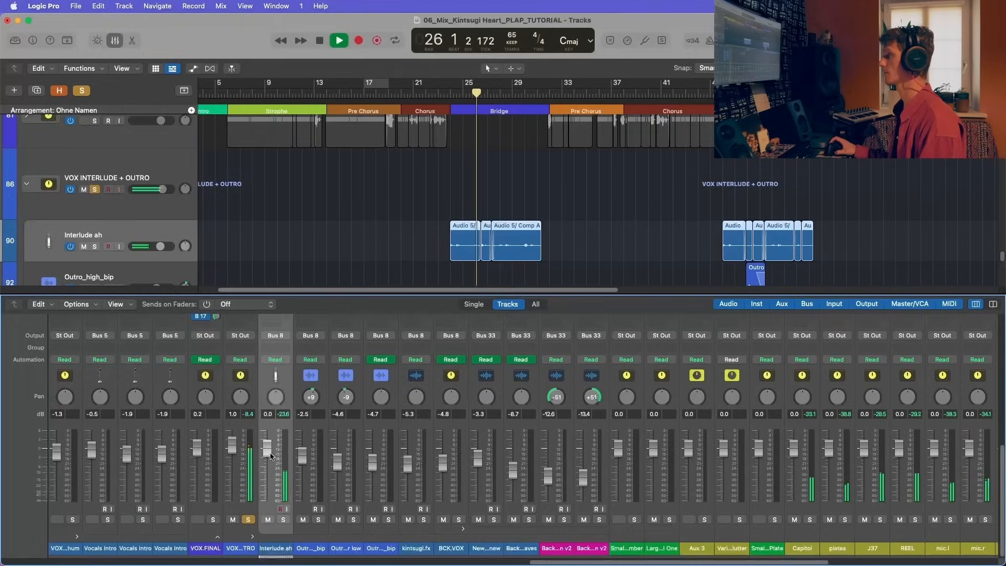
scroll(267, 484, "up", 5)
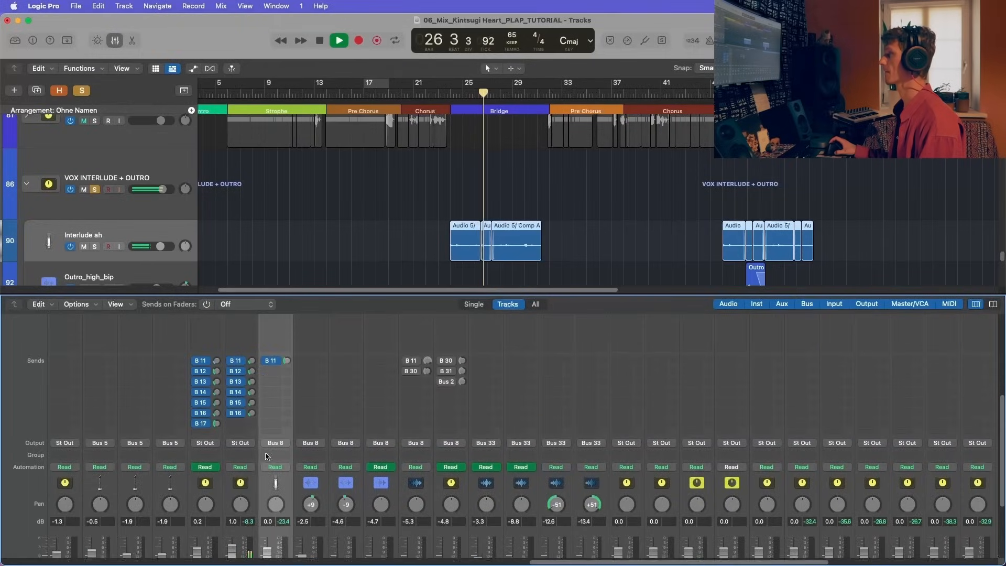
key("x")
key("space")
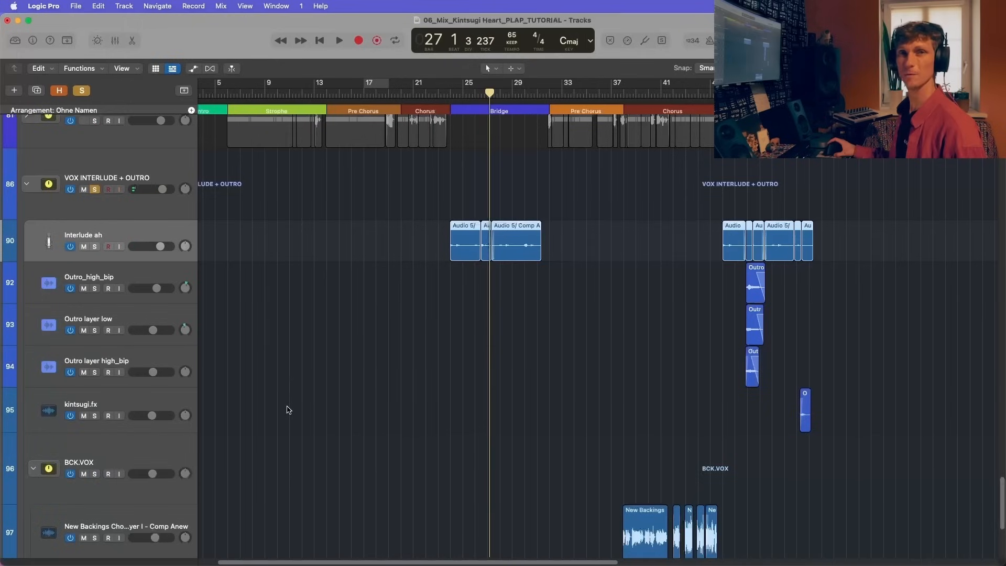
Step: Zoom in on the outro vocal regions and play them from the start of the Outro at bar 46
scroll(524, 314, "up", 4)
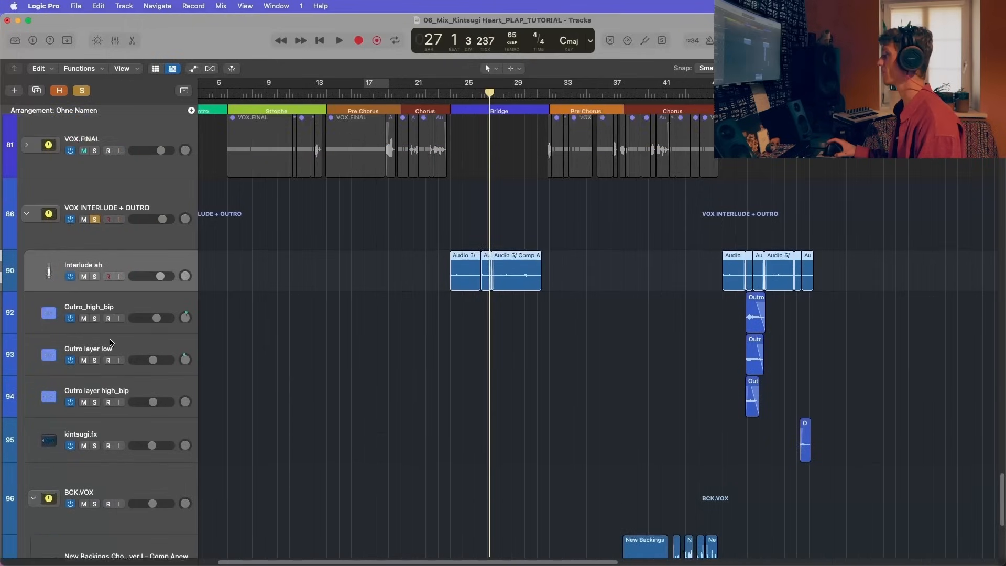
left_click(734, 94)
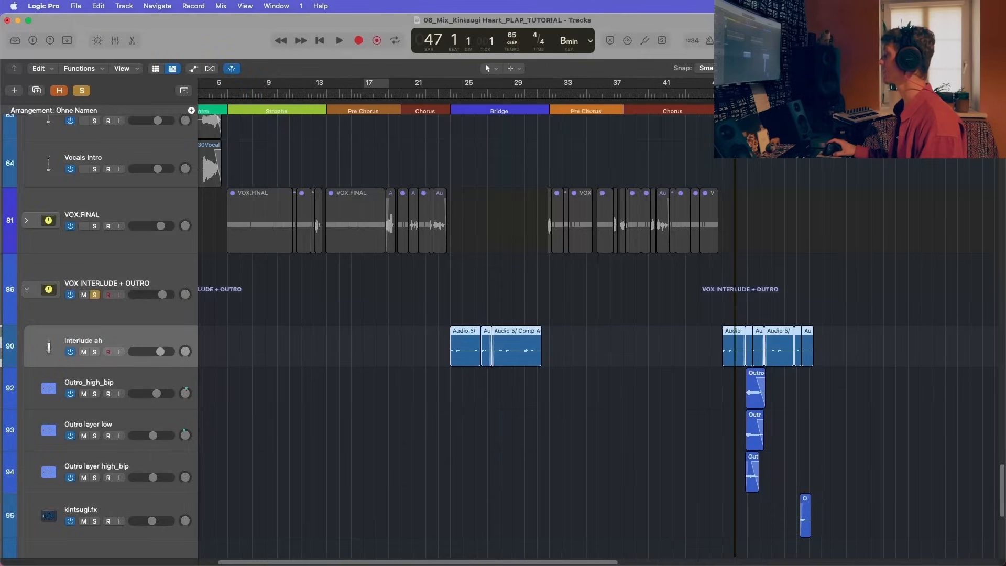
key("super+Right")
key("super+Right")
key("super+Right")
scroll(570, 218, "right", 15)
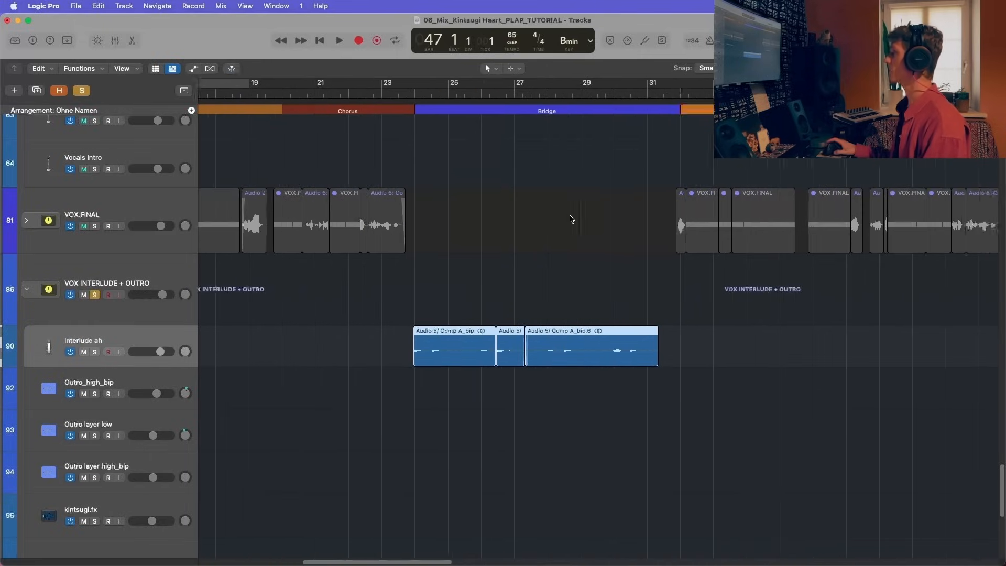
scroll(617, 328, "left", 2)
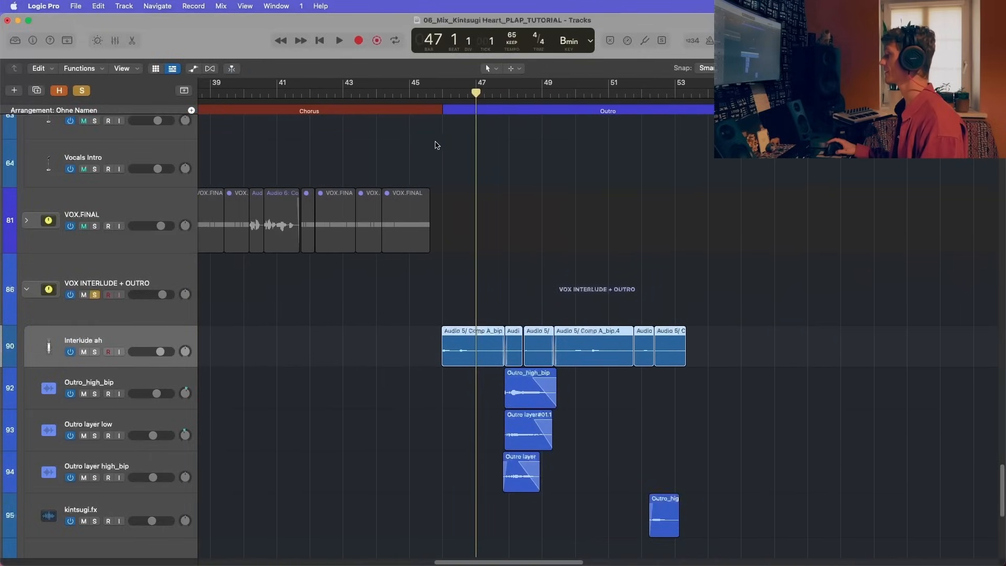
left_click(440, 99)
key("space")
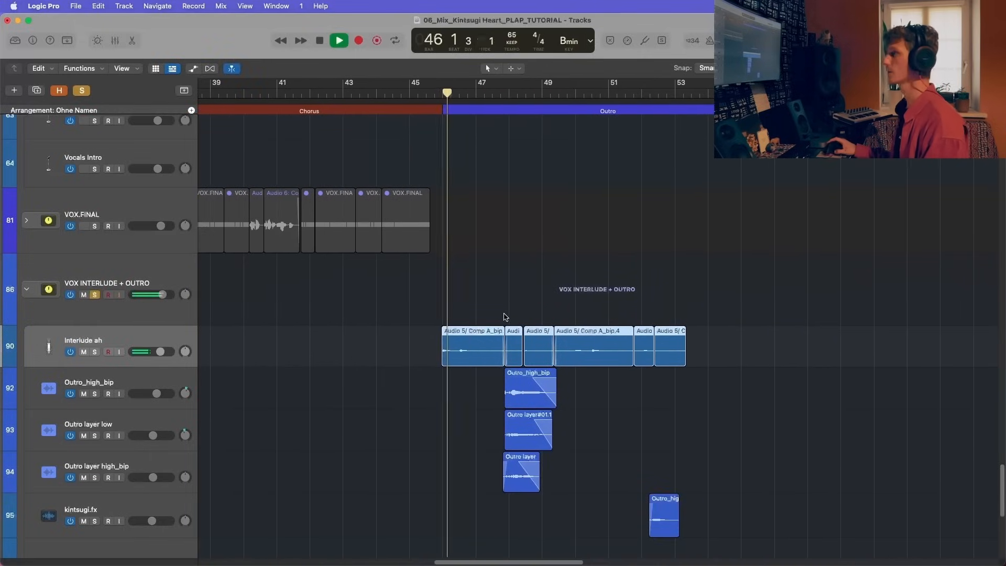
Step: Follow the Interlude ah and outro layer tracks through the Outro as they play, then stop playback
scroll(506, 320, "down", 3)
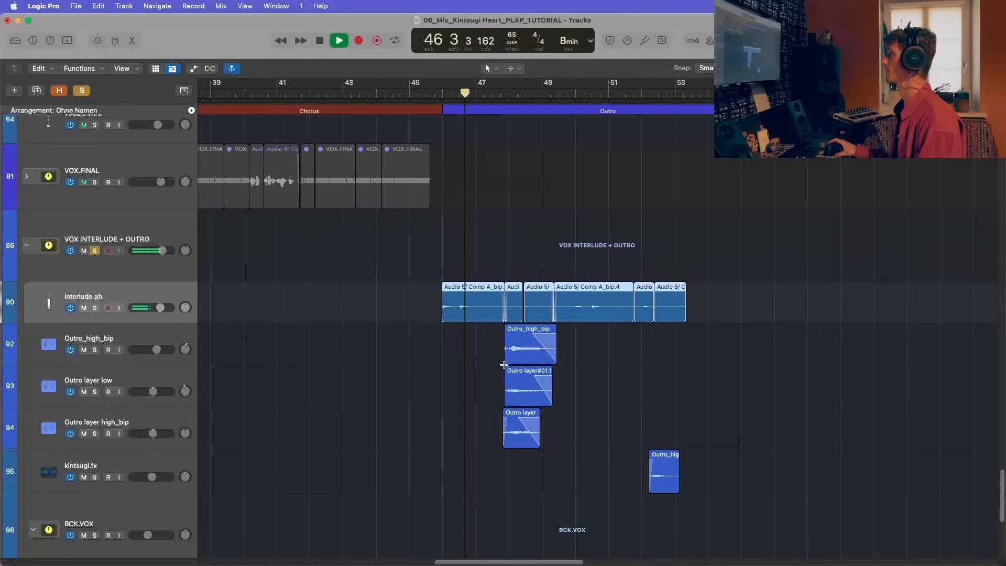
key("super+Left")
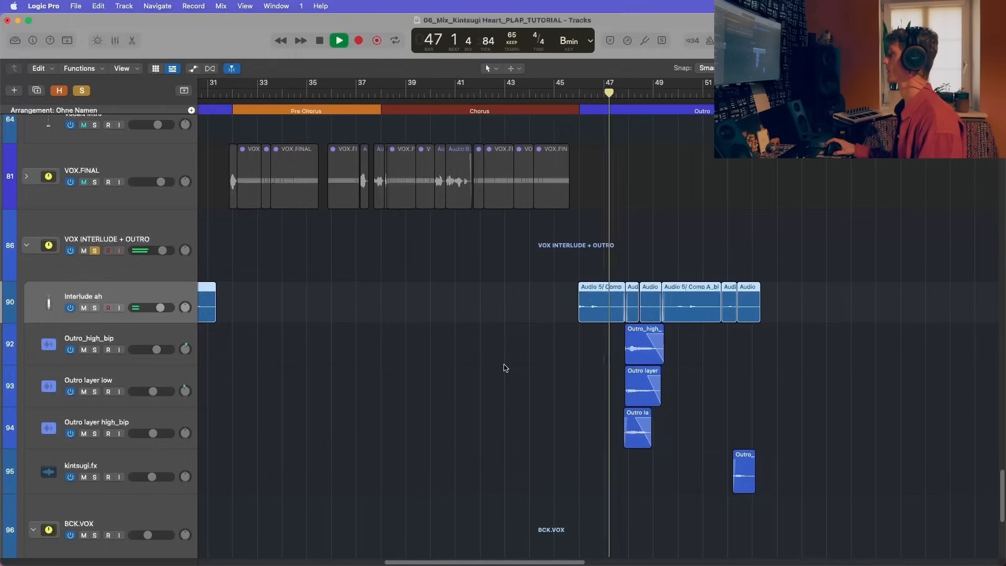
scroll(516, 365, "right", 3)
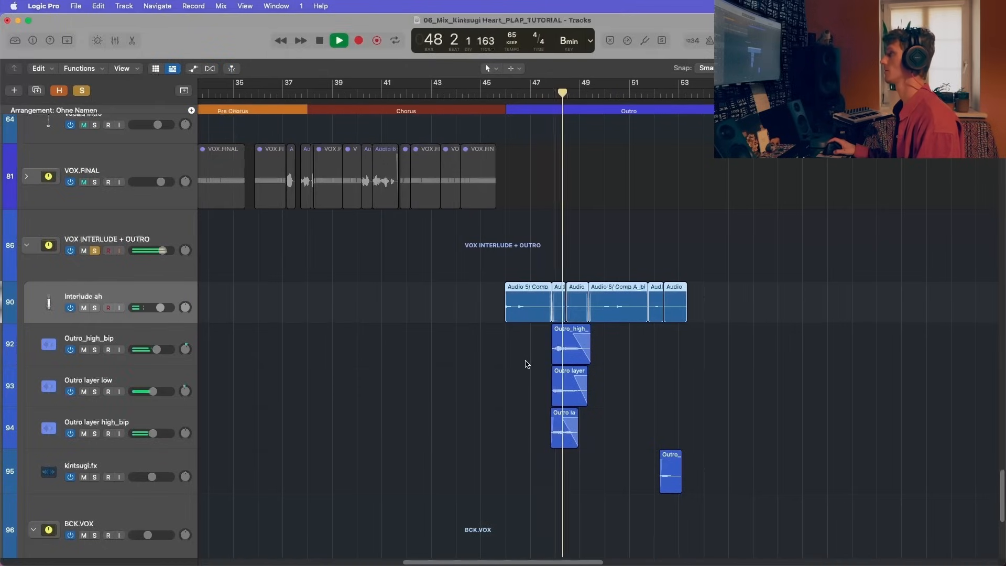
scroll(535, 364, "down", 6)
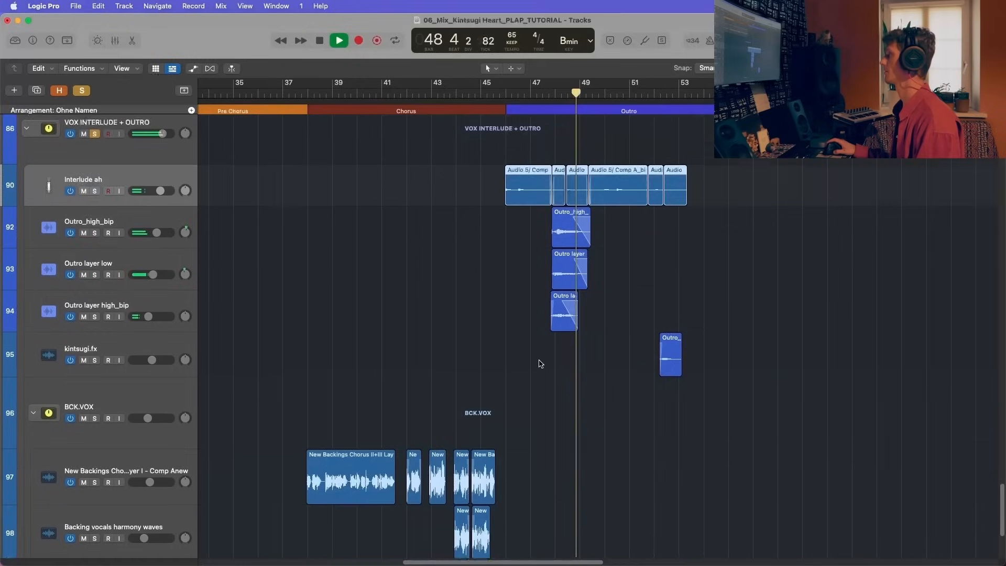
scroll(540, 364, "up", 4)
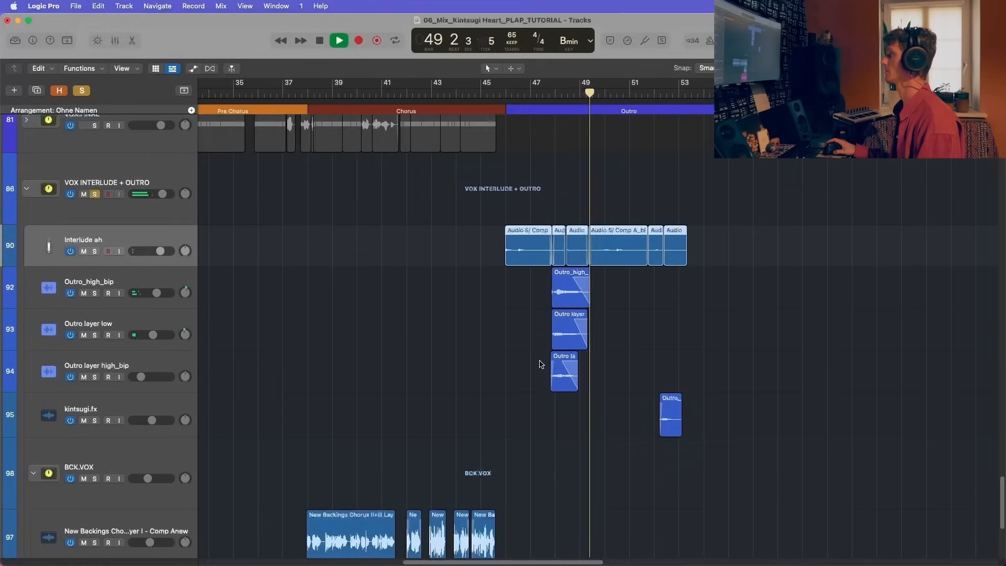
key("space")
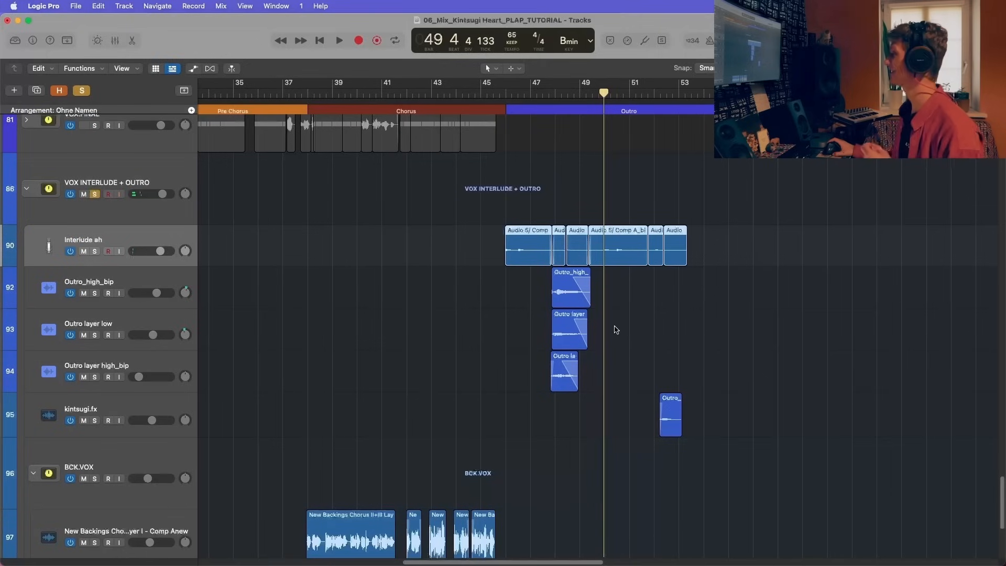
Step: Select the Outro_high_bip region and return the playhead to the start of the Outro at bar 46
left_click(577, 299)
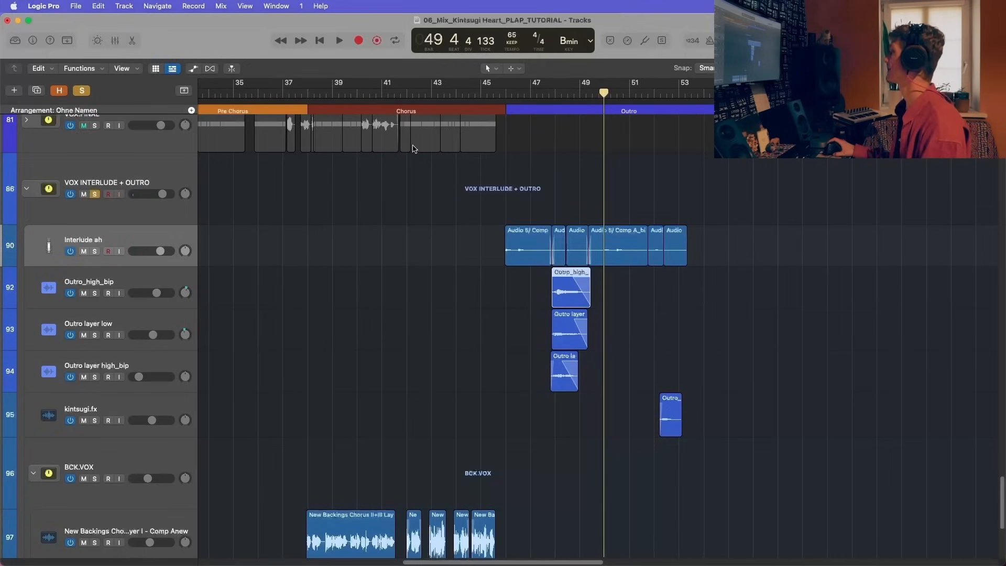
left_click(506, 92)
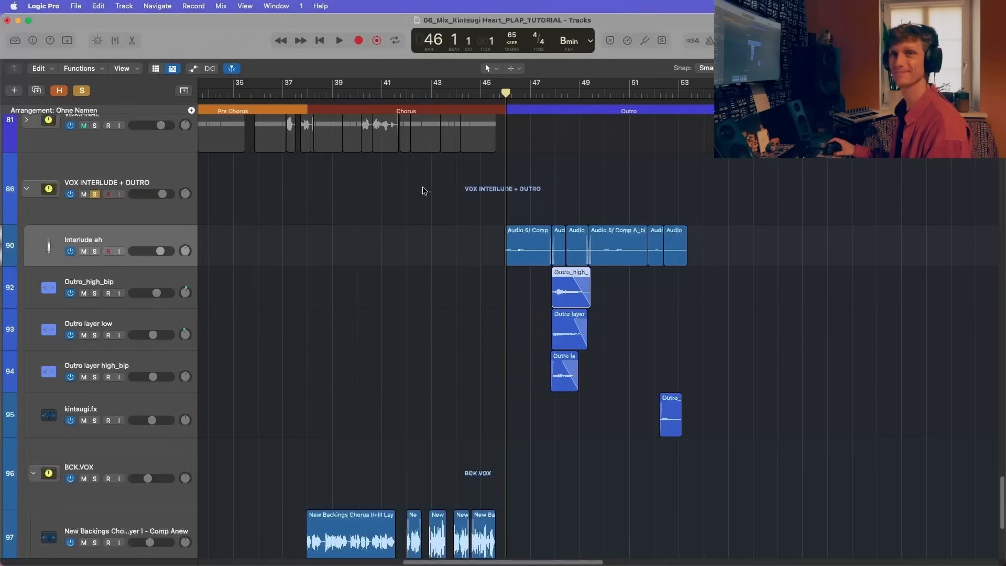
scroll(328, 259, "down", 1)
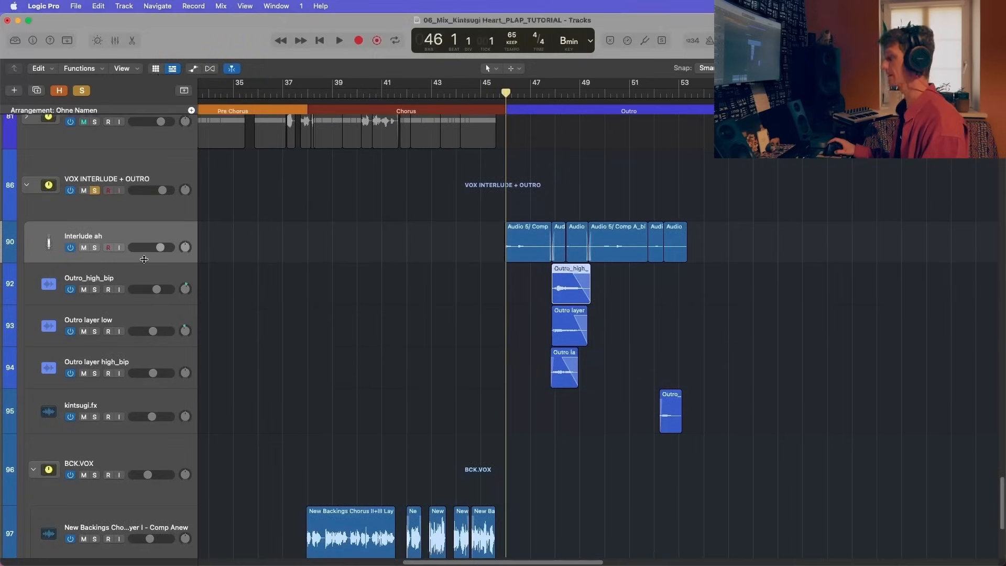
Step: Examine the inserts, sends and levels of the VOX INTERLUDE + OUTRO, Interlude ah and Outro_high_bip channels in the mixer
key("x")
scroll(286, 449, "down", 5)
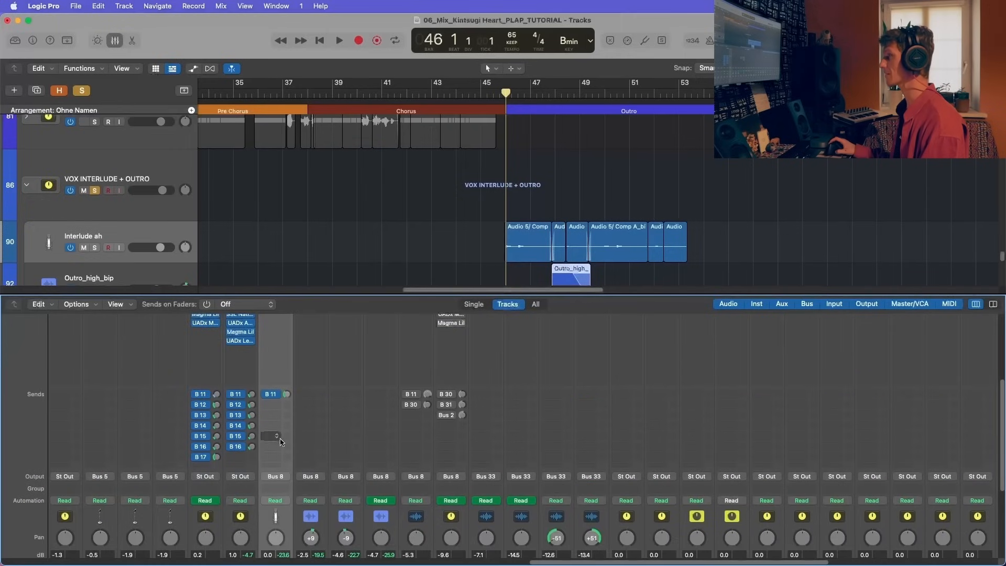
scroll(295, 375, "up", 5)
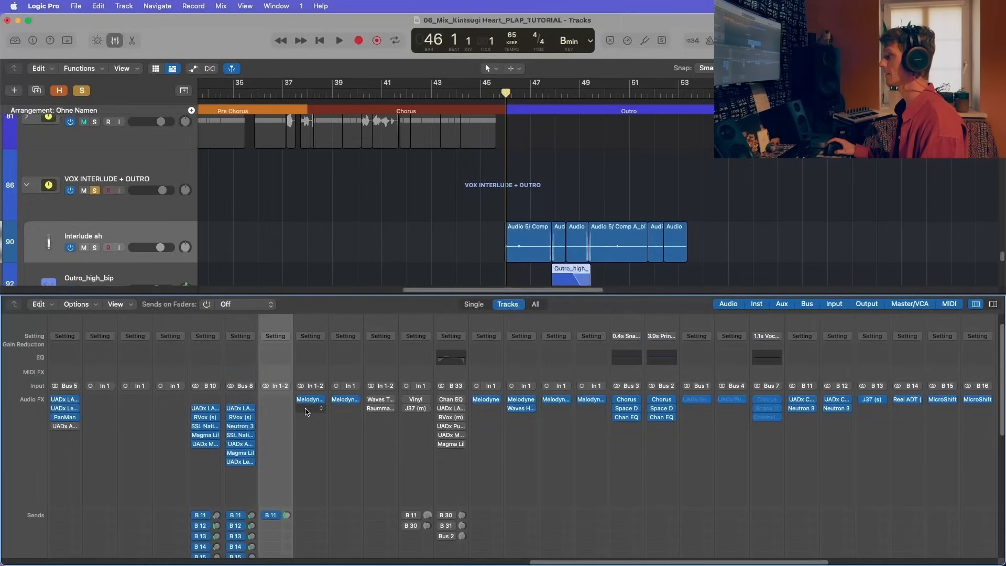
scroll(306, 412, "right", 2)
scroll(309, 434, "right", 2)
scroll(288, 442, "down", 5)
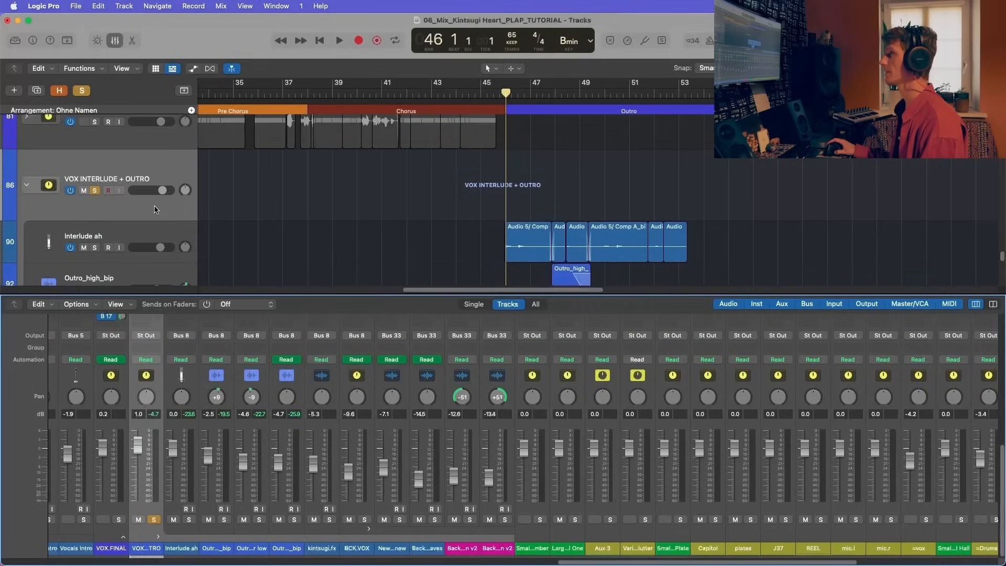
left_click(231, 529)
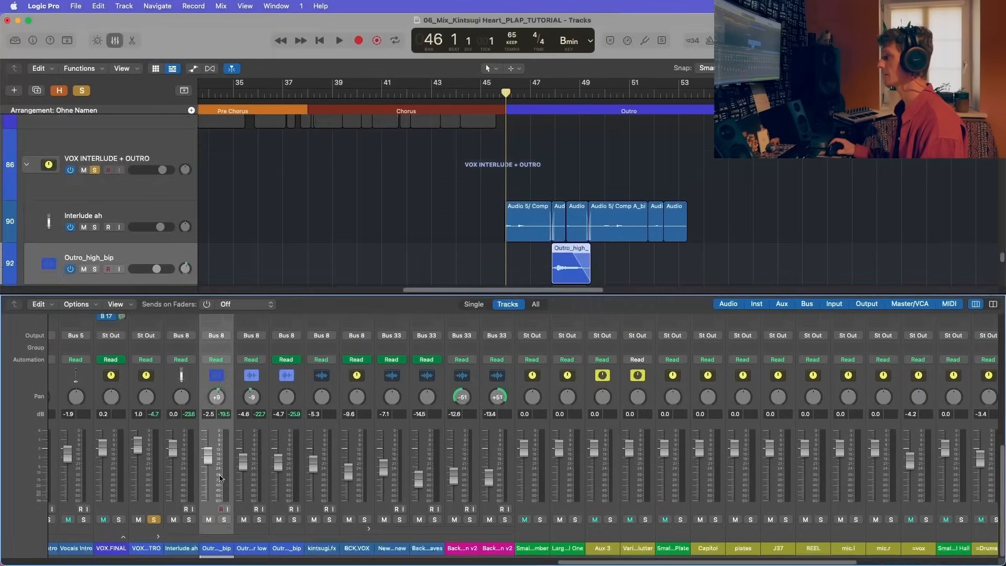
scroll(300, 376, "up", 10)
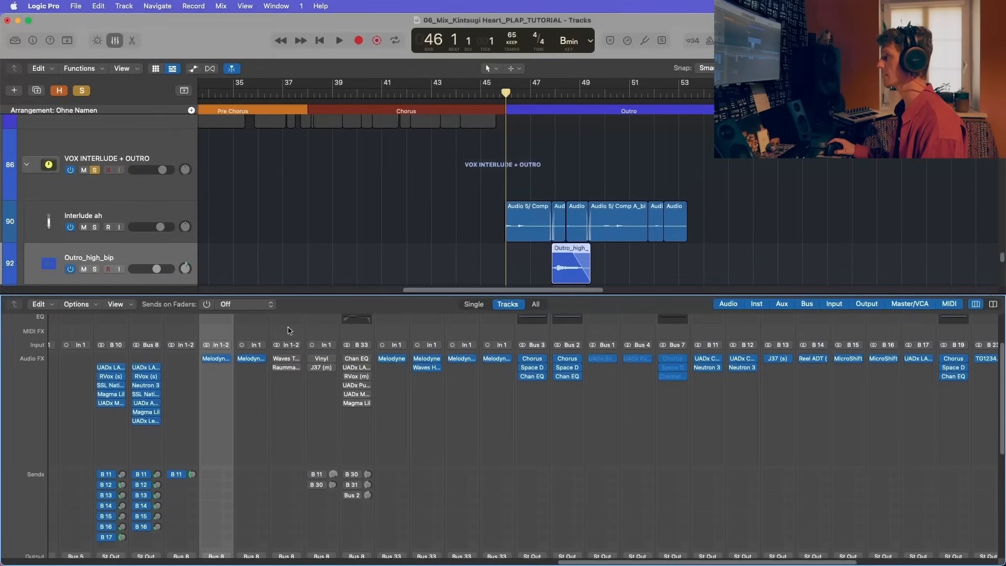
Step: Select the Outro layer high_bip channel and open its Waves Tune insert
left_click(298, 414)
scroll(296, 431, "down", 10)
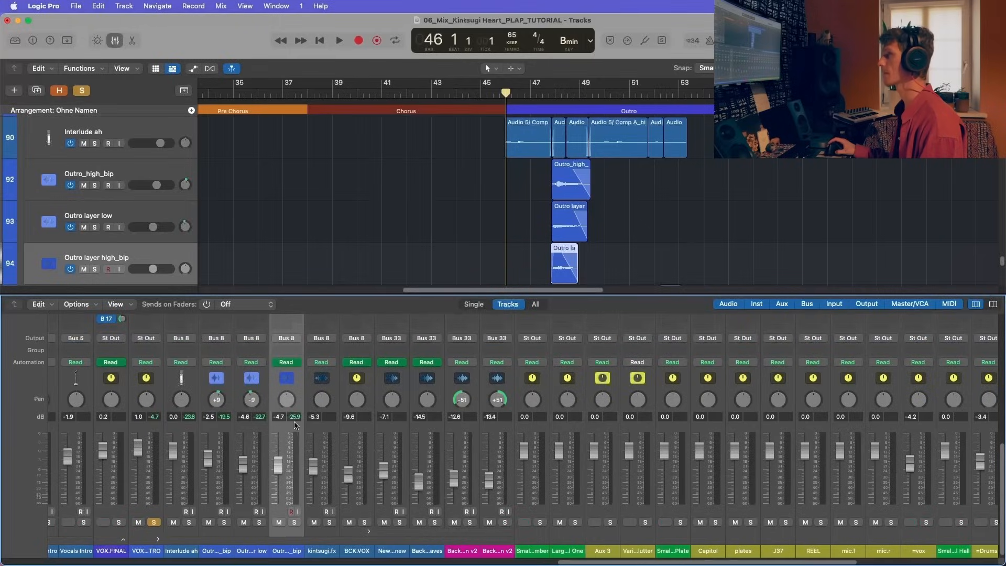
scroll(296, 419, "up", 10)
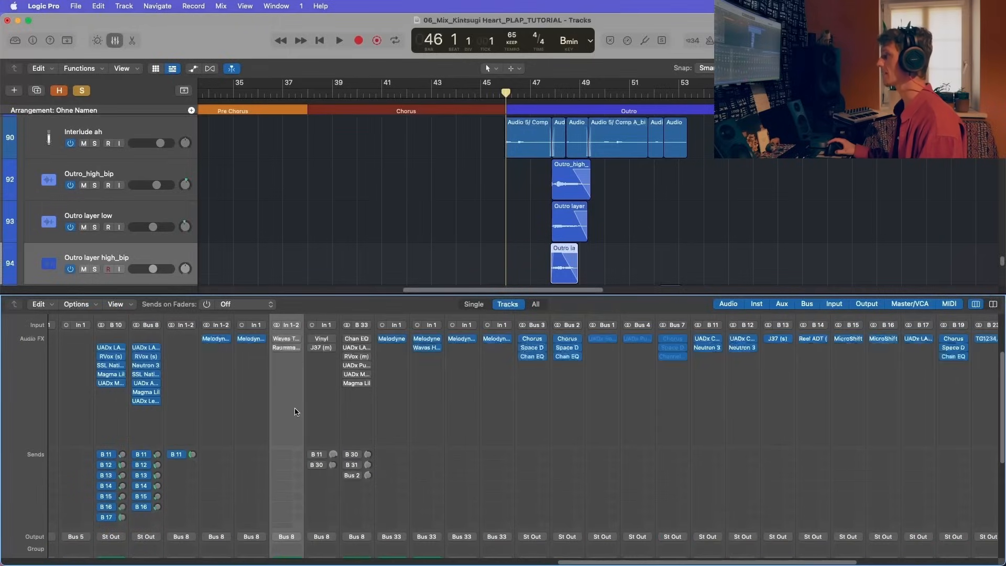
left_click(280, 339)
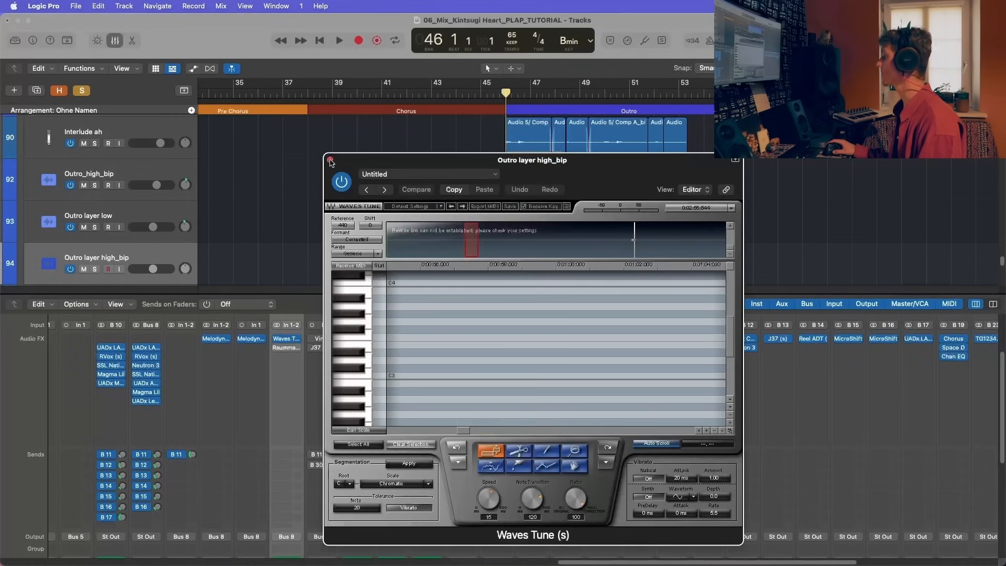
Step: Remove the Waves Tune insert from the Outro layer high_bip channel
left_click(330, 160)
left_click(287, 338)
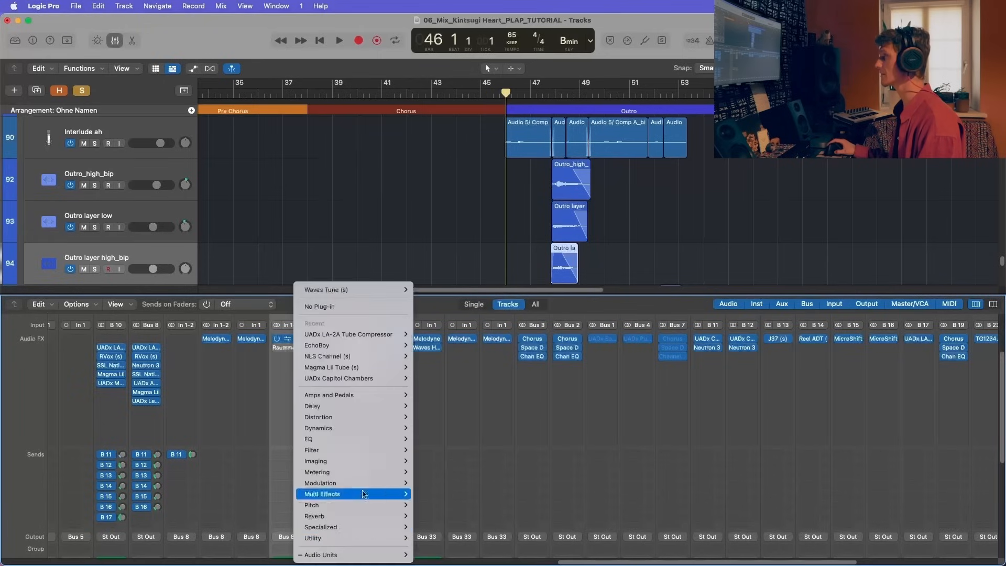
left_click(363, 307)
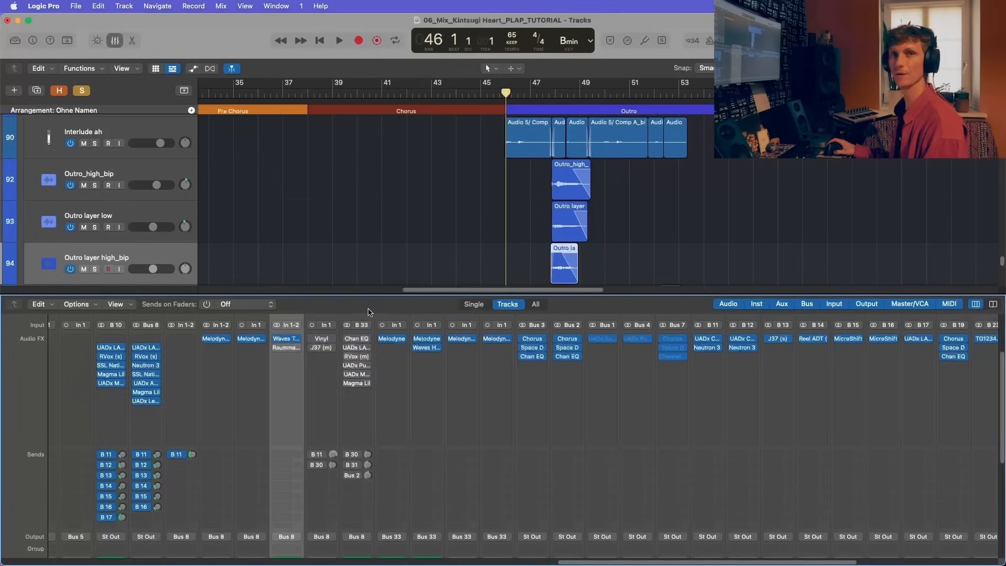
Step: Move the Raummaschine insert on Outro layer high_bip up to the first slot and review its settings
mouse_move(283, 348)
left_mouse_down()
mouse_move(287, 339)
mouse_move(276, 341)
left_mouse_up()
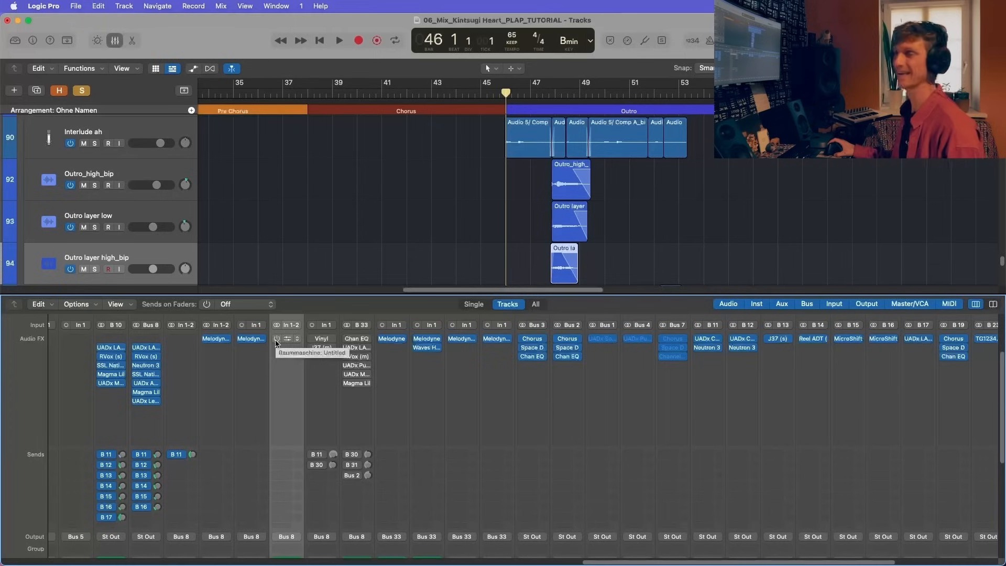
left_click(286, 342)
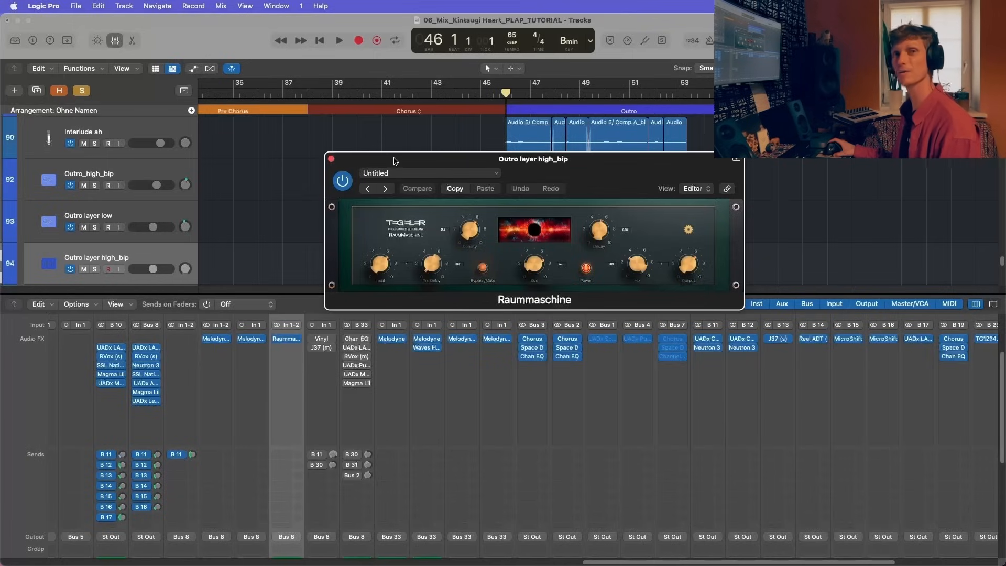
left_click(331, 158)
Step: Play the outro vocal layers from bar 47 beat 4 and follow their track levels
left_click(551, 91)
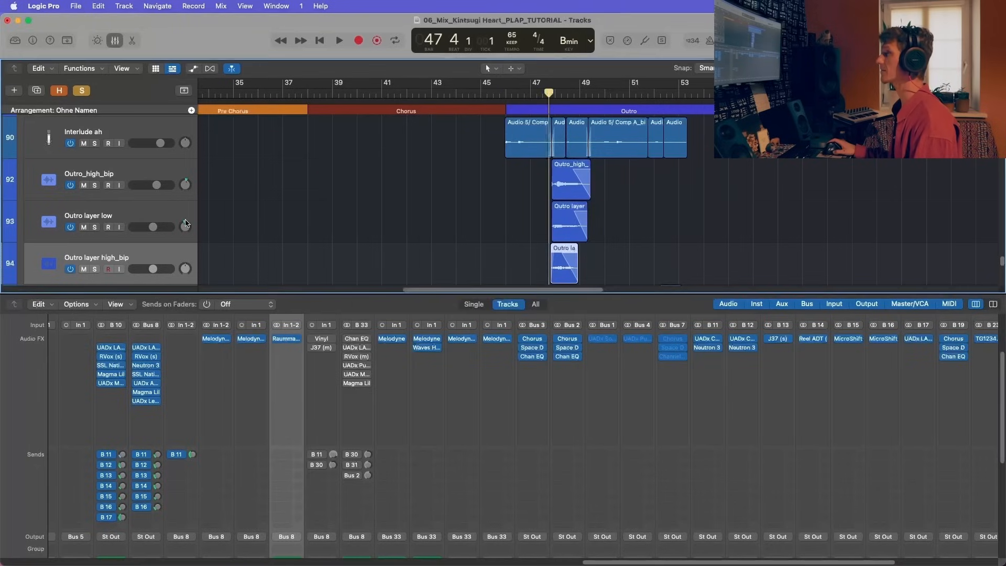
key("x")
key("space")
scroll(582, 214, "down", 3)
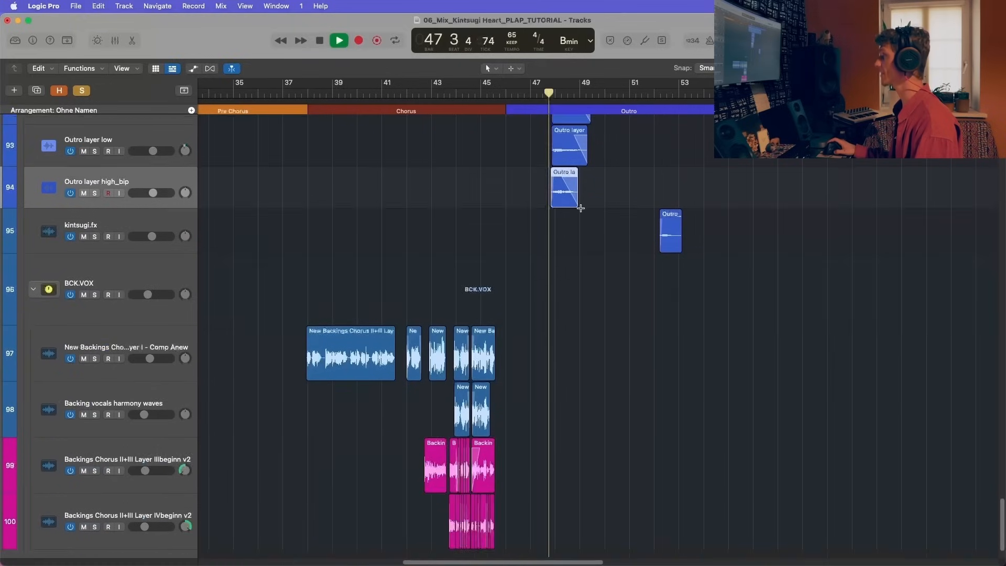
scroll(581, 214, "up", 5)
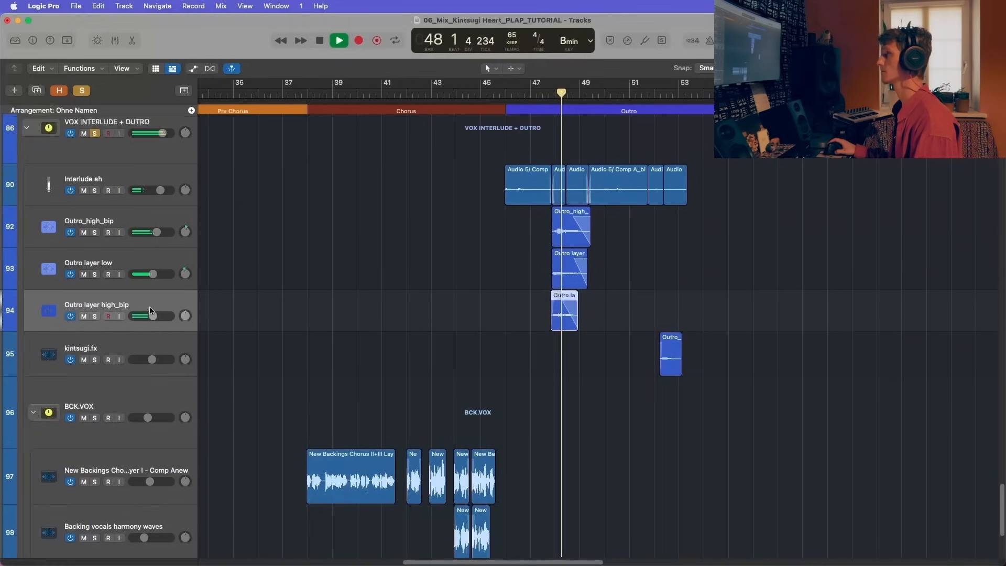
key("x")
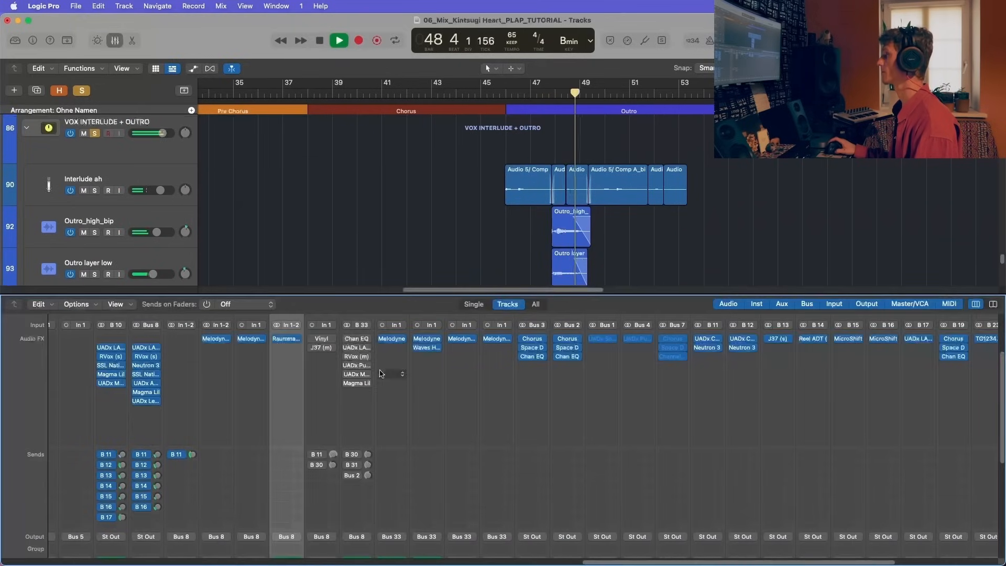
scroll(335, 362, "left", 1)
key("x")
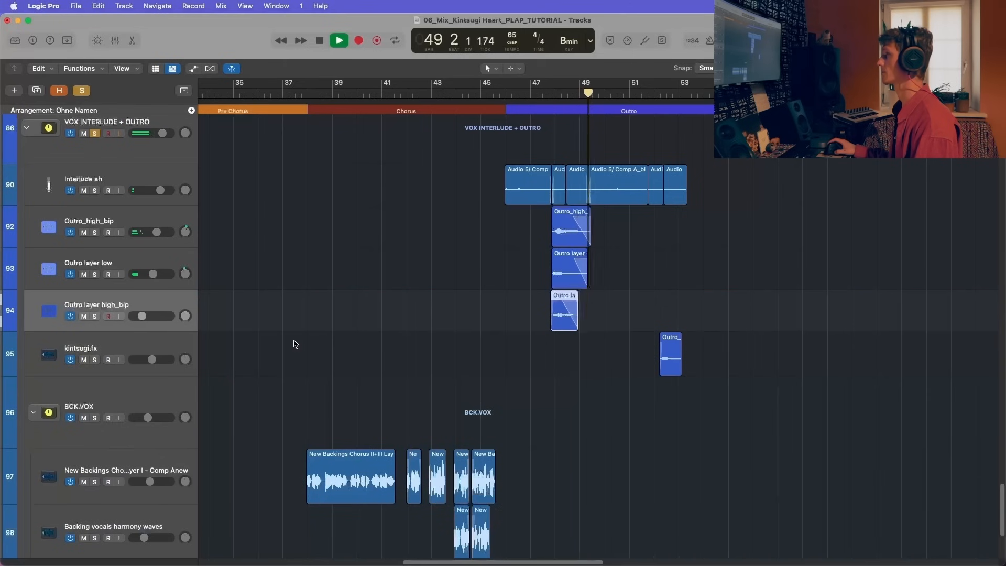
Step: Stop playback and inspect the Raummaschine reverb on the Outro layer high_bip channel, then close it
key("x")
left_click(293, 338)
key("space")
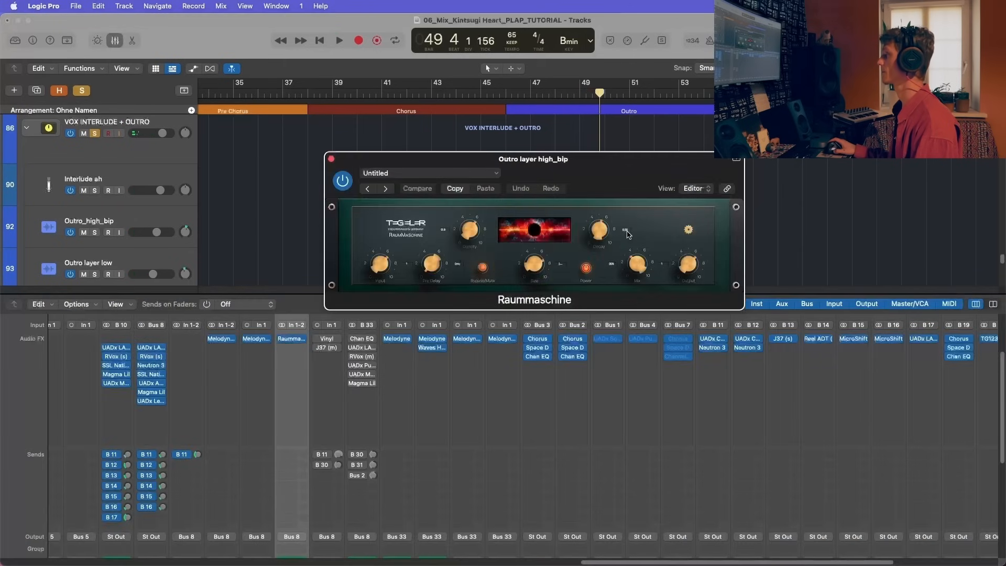
left_click_drag(582, 167, 516, 137)
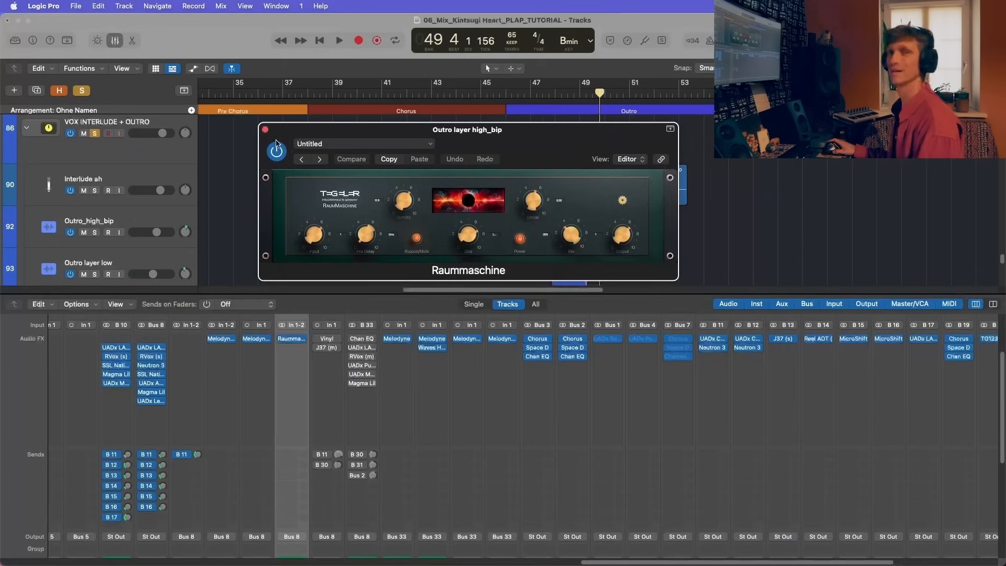
left_click_drag(293, 129, 249, 110)
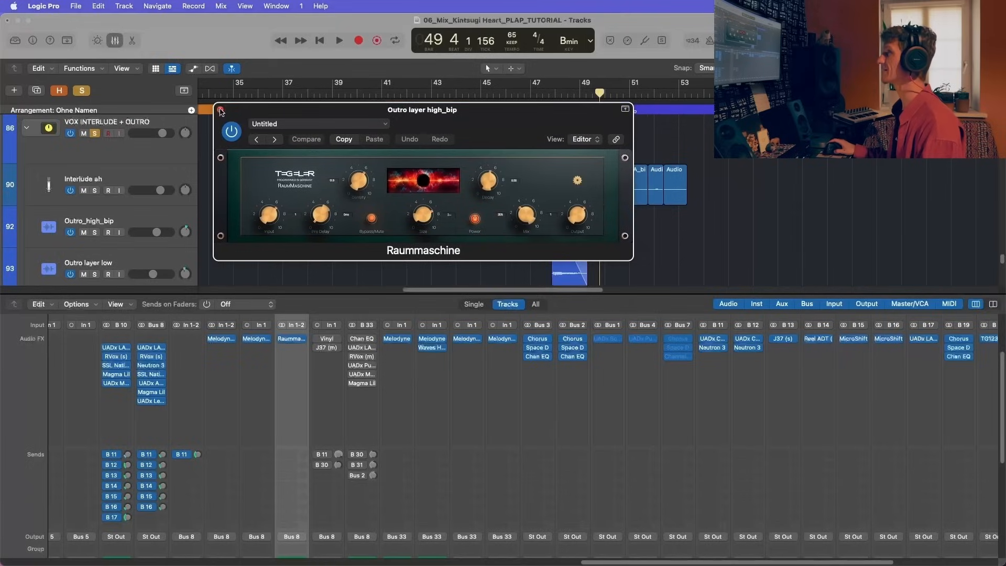
left_click(220, 110)
Step: Return the playhead to bar 47 beat 4 and play the VOX INTERLUDE + OUTRO layers again
key("x")
left_click(549, 95)
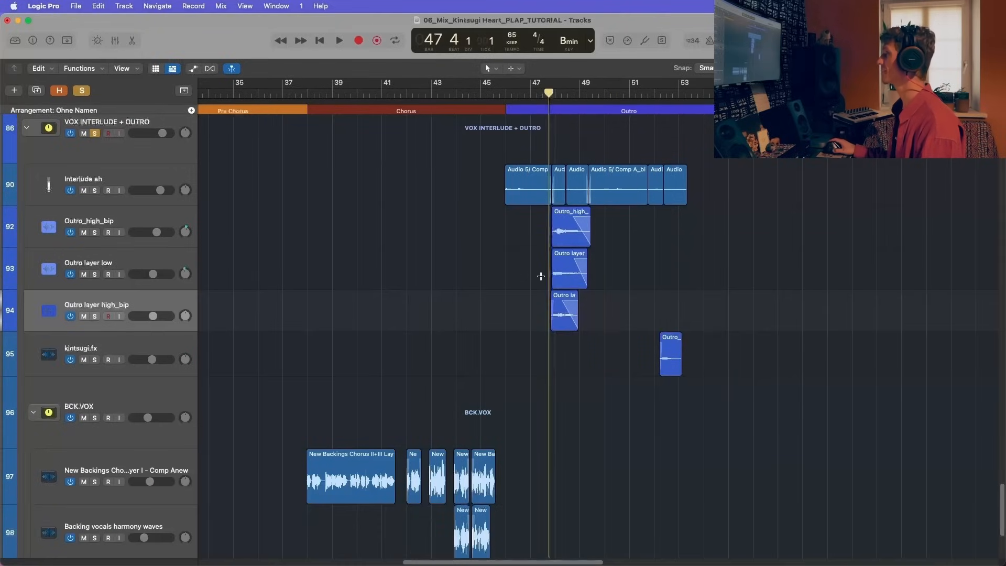
scroll(549, 256, "down", 3)
key("space")
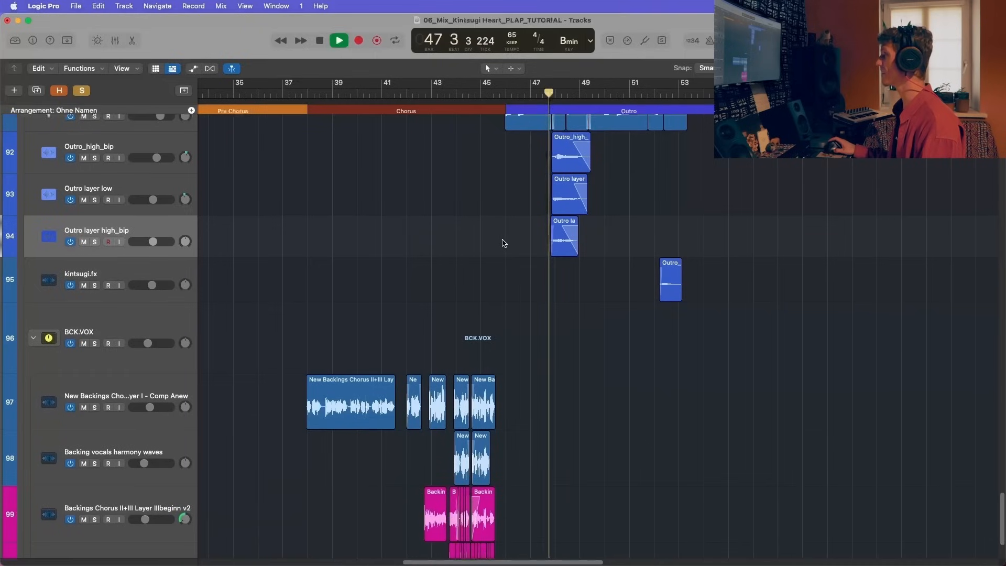
scroll(407, 272, "up", 4)
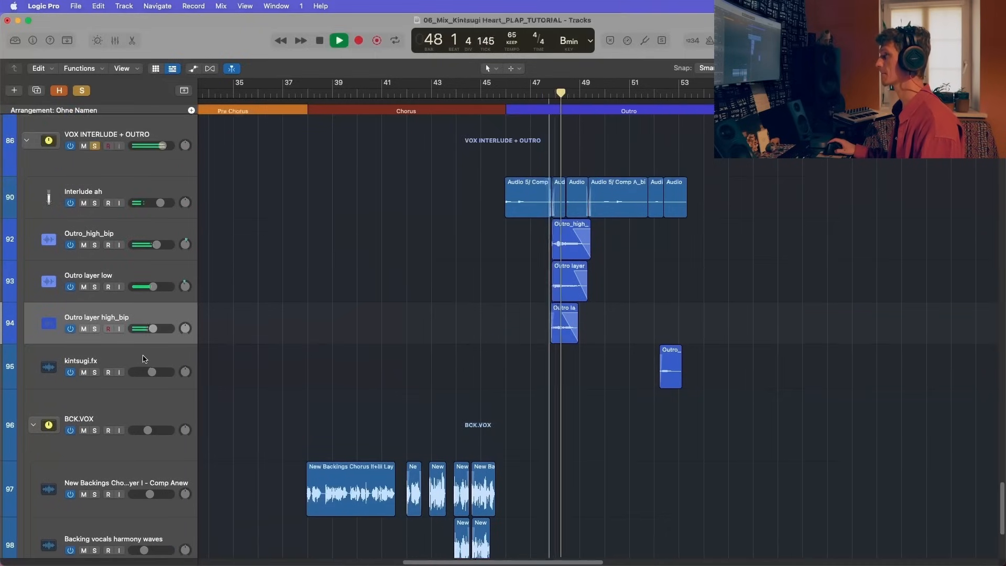
Step: Select the kintsugi.fx track and enable its Vinyl and J37 inserts and its B 11 and B 30 sends
left_click(143, 360)
scroll(431, 375, "right", 3)
key("x")
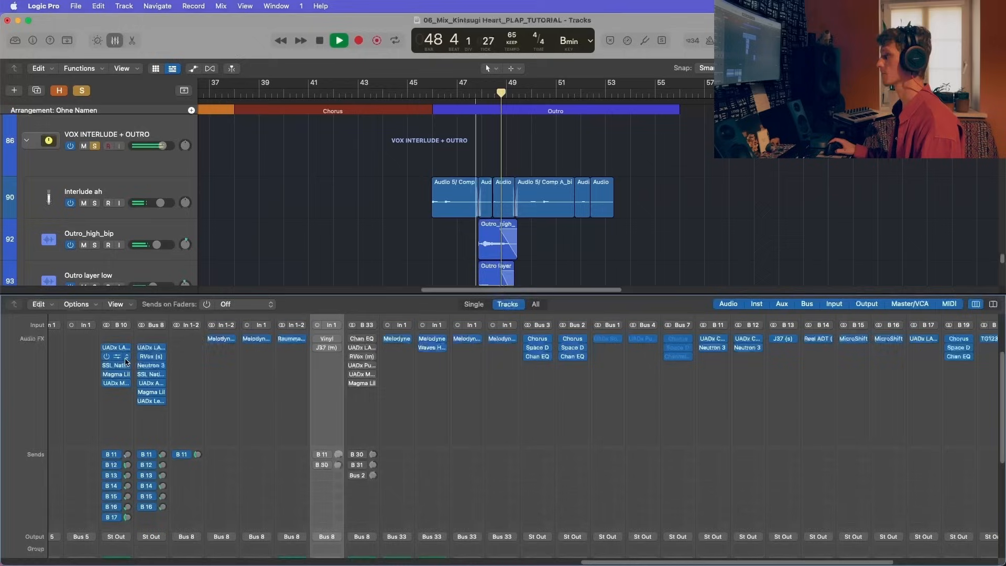
scroll(326, 382, "up", 10)
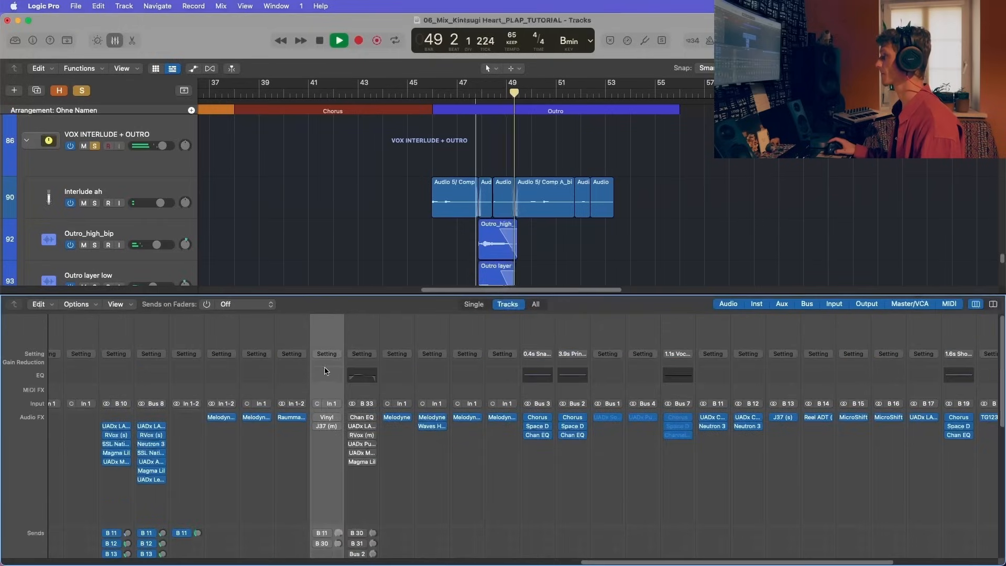
left_click(337, 418)
left_click(317, 421)
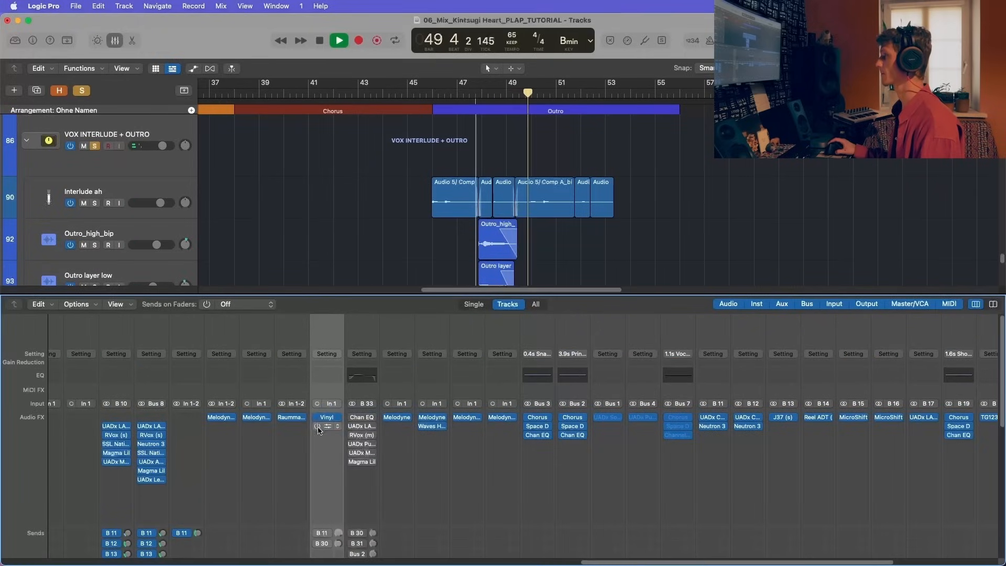
scroll(317, 445, "down", 3)
left_click(317, 491)
key("x")
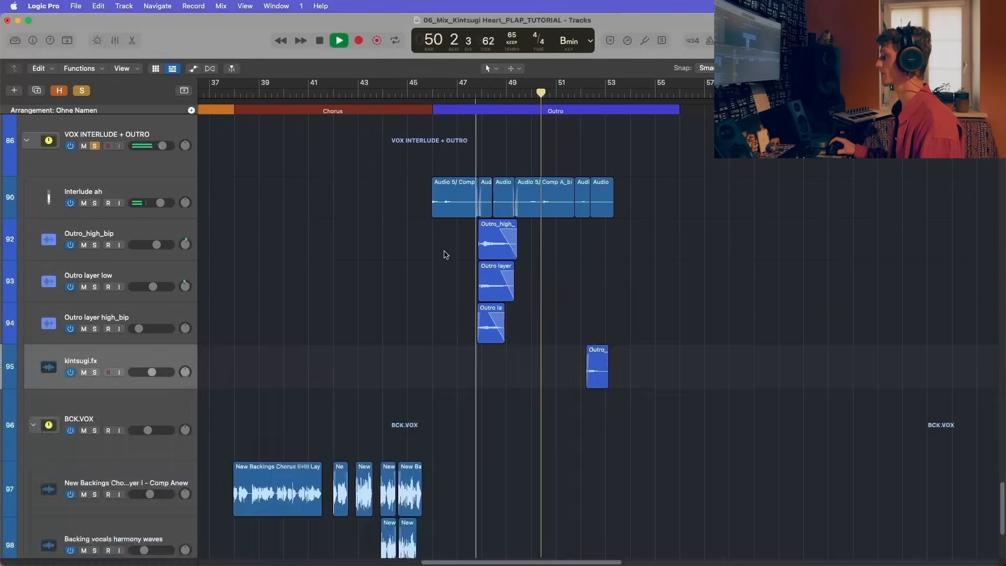
Step: Play through the kintsugi.fx region near the end of the Outro, then stop playback
scroll(450, 273, "down", 3)
key("space")
left_click(581, 91)
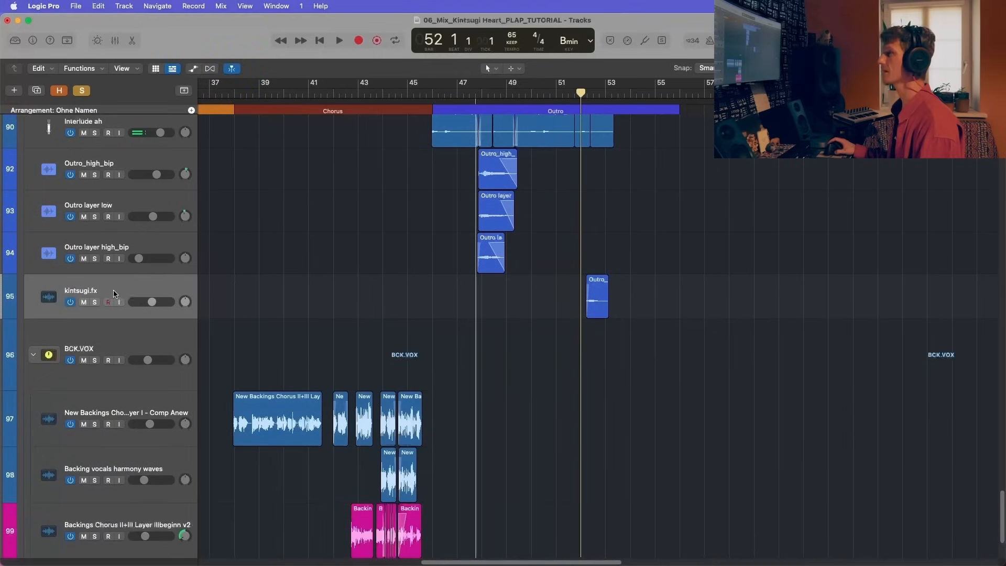
key("space")
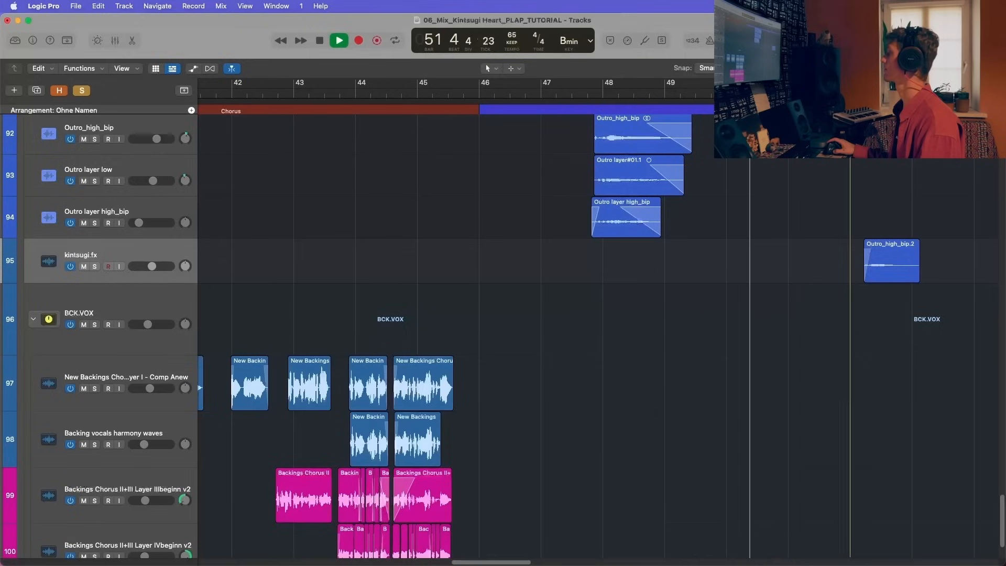
scroll(705, 225, "right", 5)
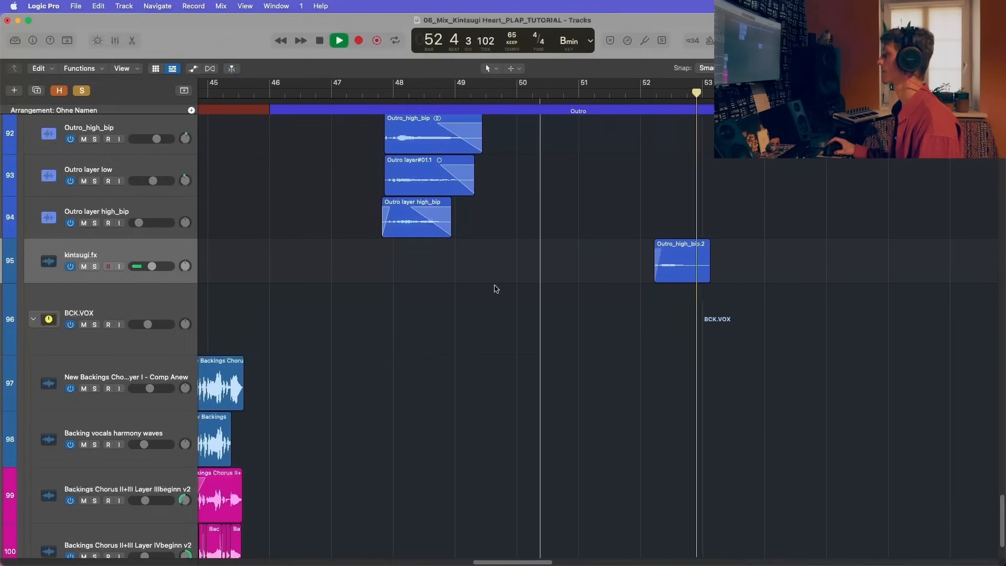
key("x")
key("space")
Step: Inspect the settings of the Vinyl and J37 inserts on the kintsugi.fx channel, closing each plug-in
mouse_move(330, 388)
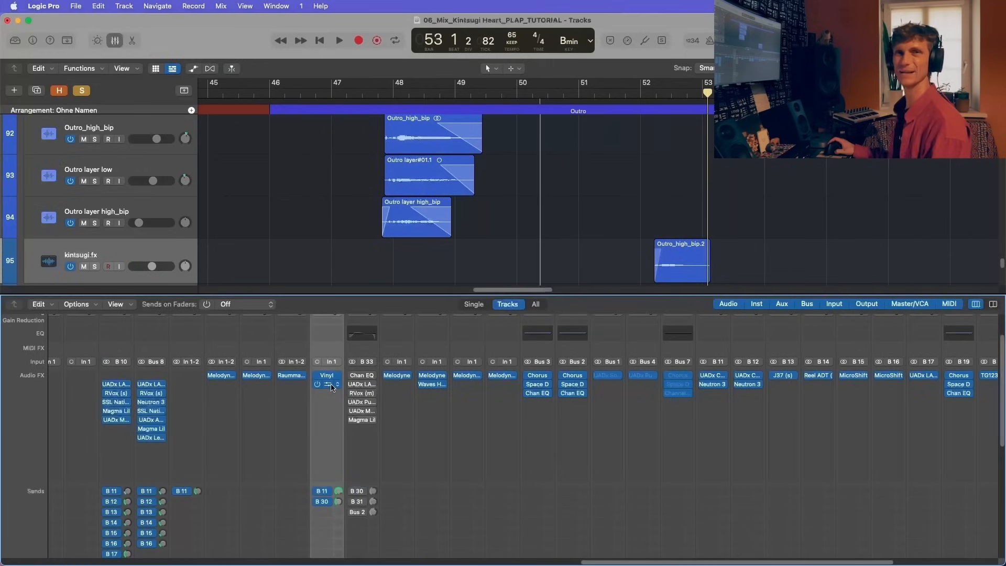
left_click(329, 376)
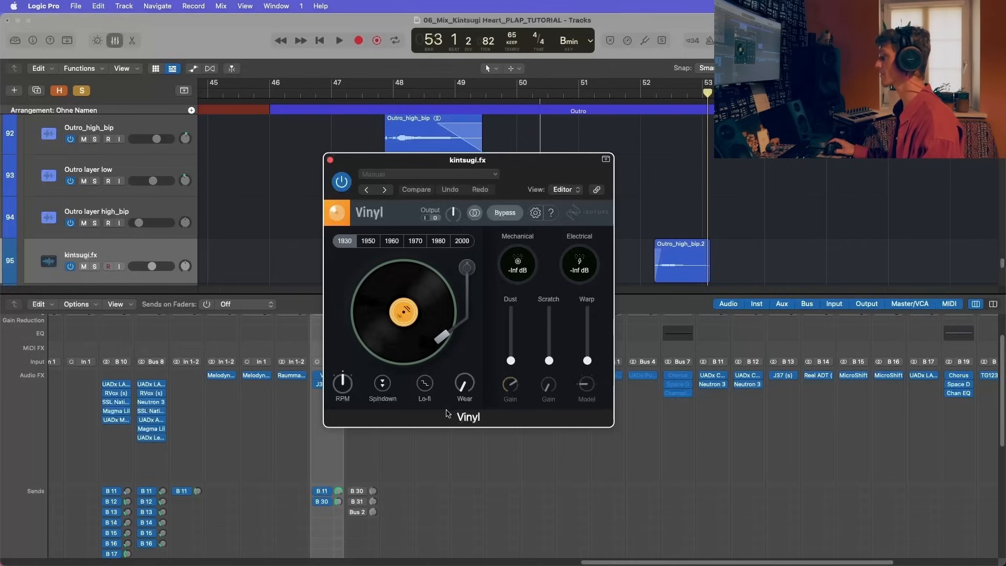
left_click(330, 160)
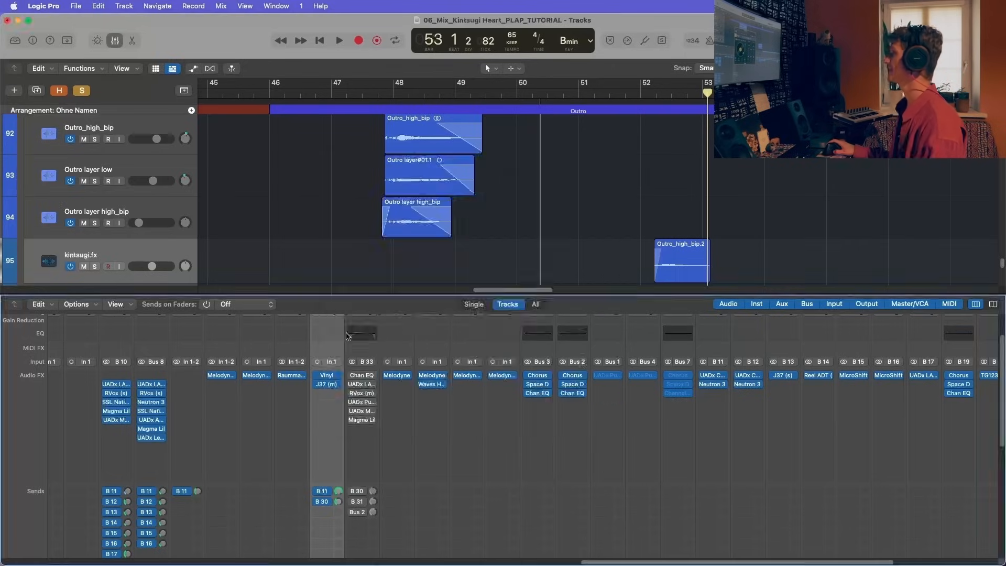
left_click(331, 386)
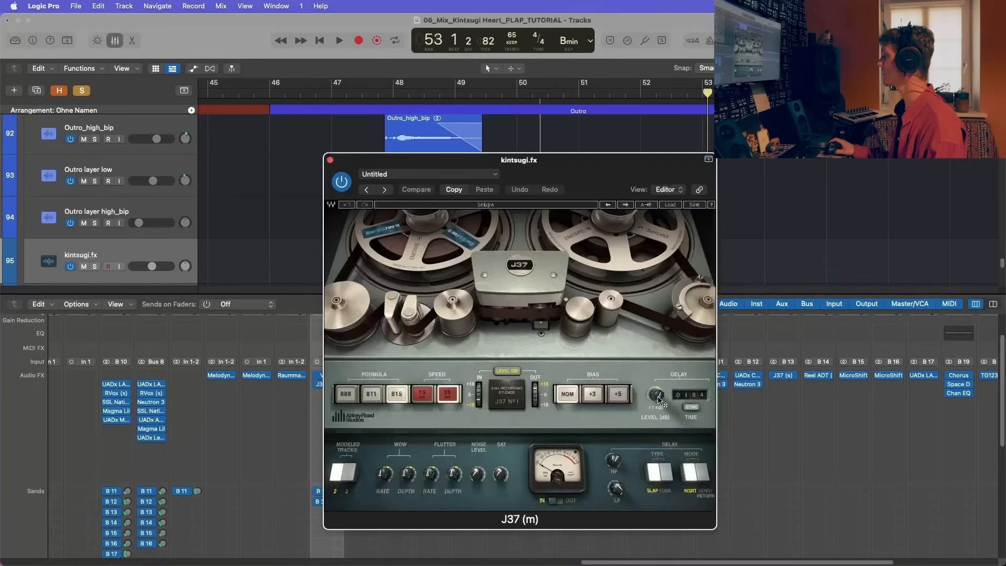
left_click(330, 161)
Step: Rewind and audition the kintsugi.fx region with its Vinyl and J37 inserts bypassed
key("comma")
key("space")
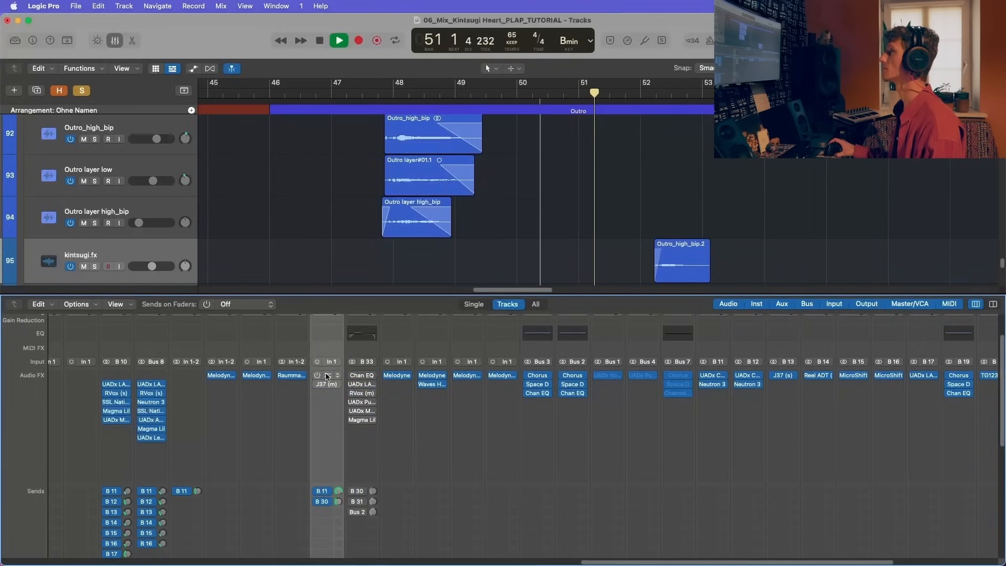
scroll(512, 264, "up", 2)
scroll(512, 263, "down", 3)
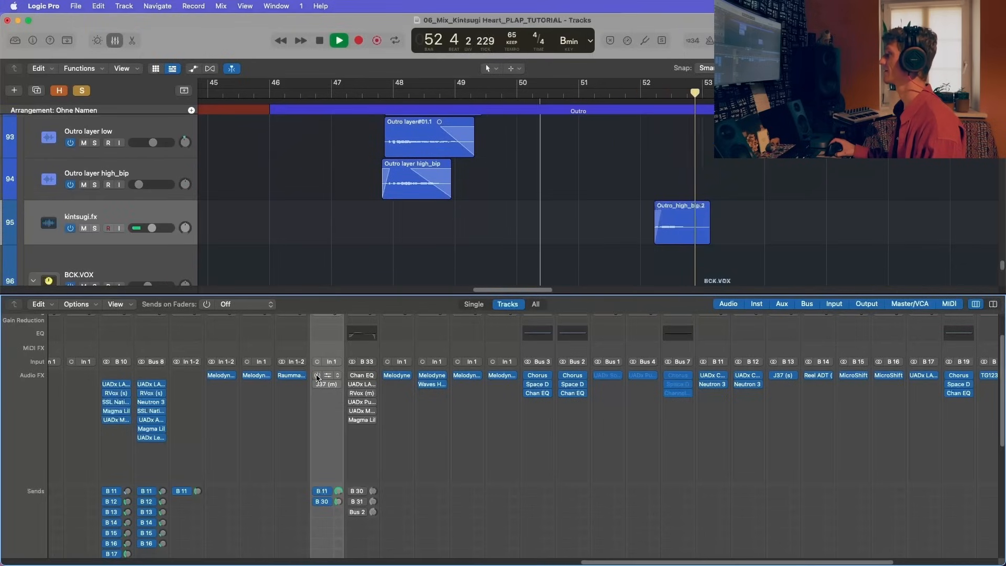
key("space")
Step: Replay the kintsugi.fx region from about bar 52 with Vinyl and J37 enabled, then stop playback
left_click(644, 93)
key("space")
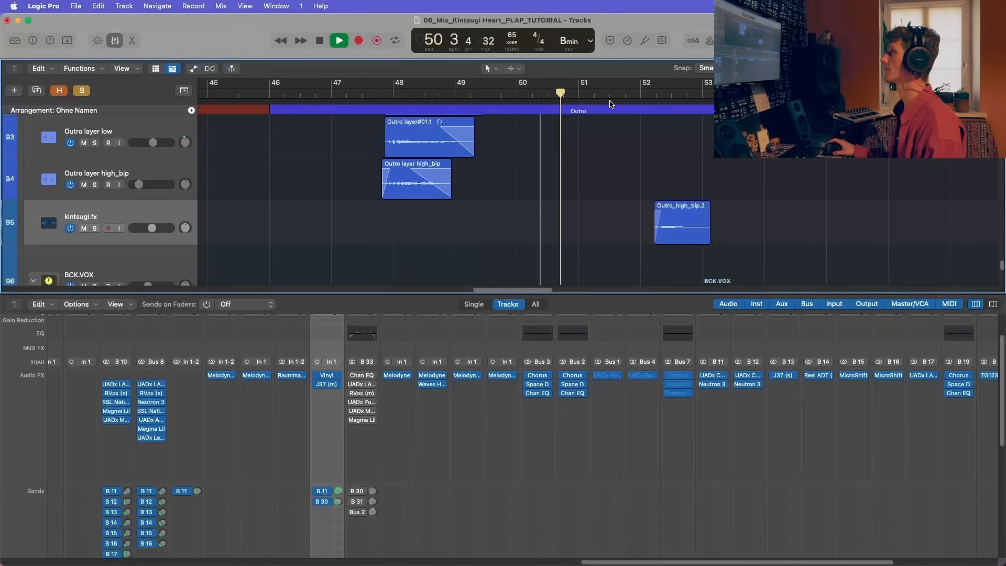
left_click(640, 95)
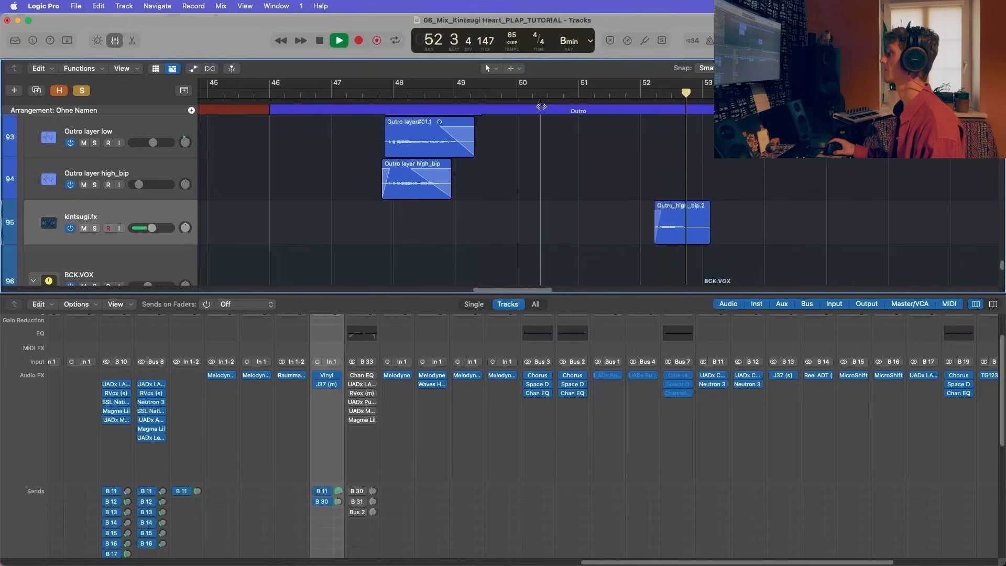
left_click_drag(540, 104, 708, 106)
key("space")
left_click(524, 127)
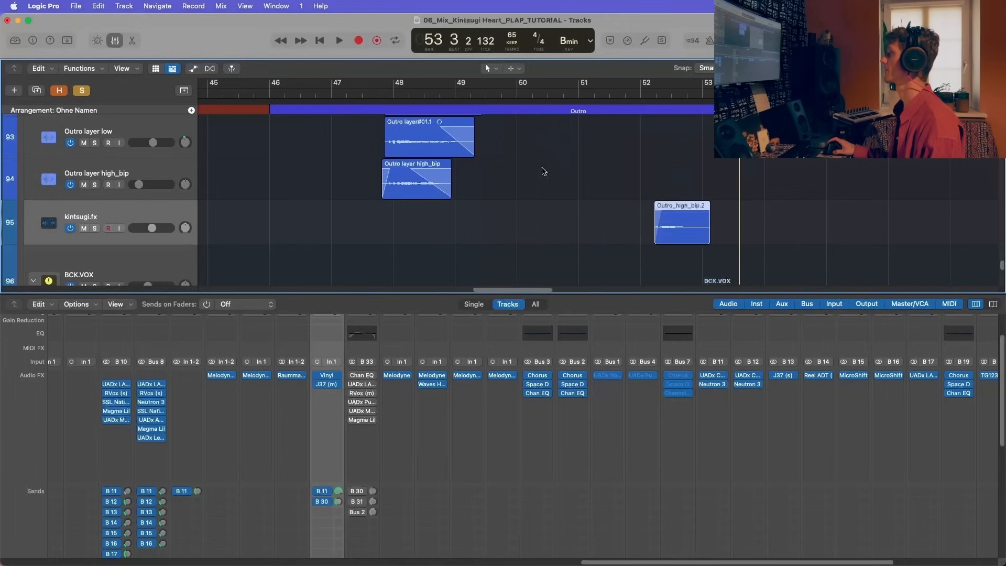
Step: Select the BCK.VOX track stack below kintsugi.fx and solo it
key("super+Left")
key("super+Left")
key("super+Left")
key("x")
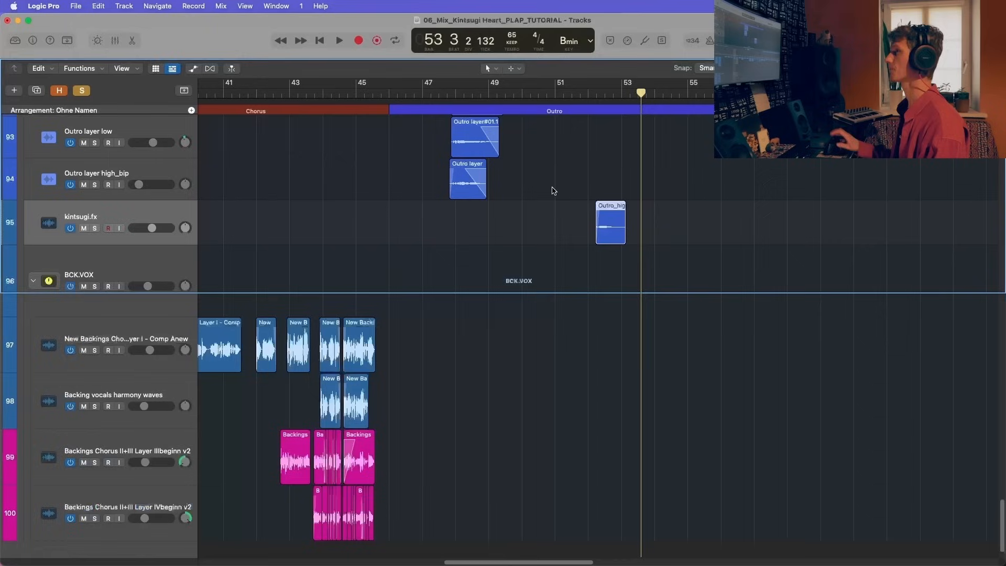
left_click(127, 257)
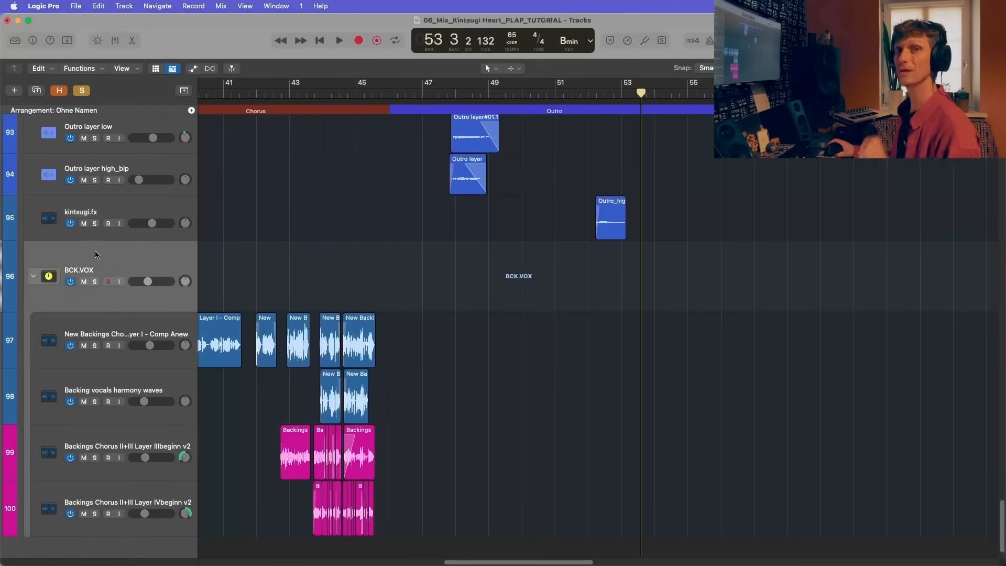
scroll(90, 263, "down", 2)
scroll(90, 263, "left", 6)
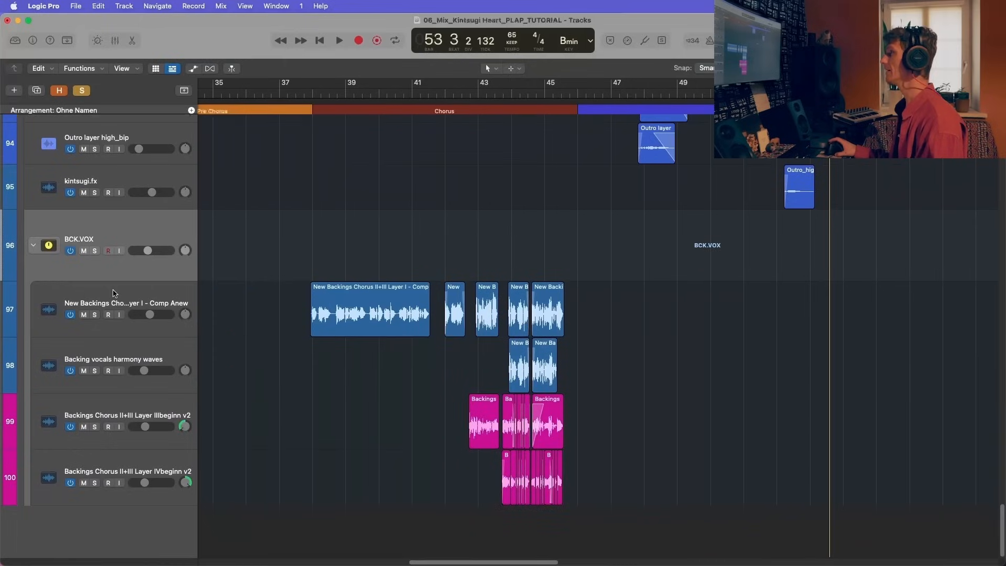
left_click(95, 251)
scroll(474, 265, "up", 1)
scroll(473, 265, "left", 10)
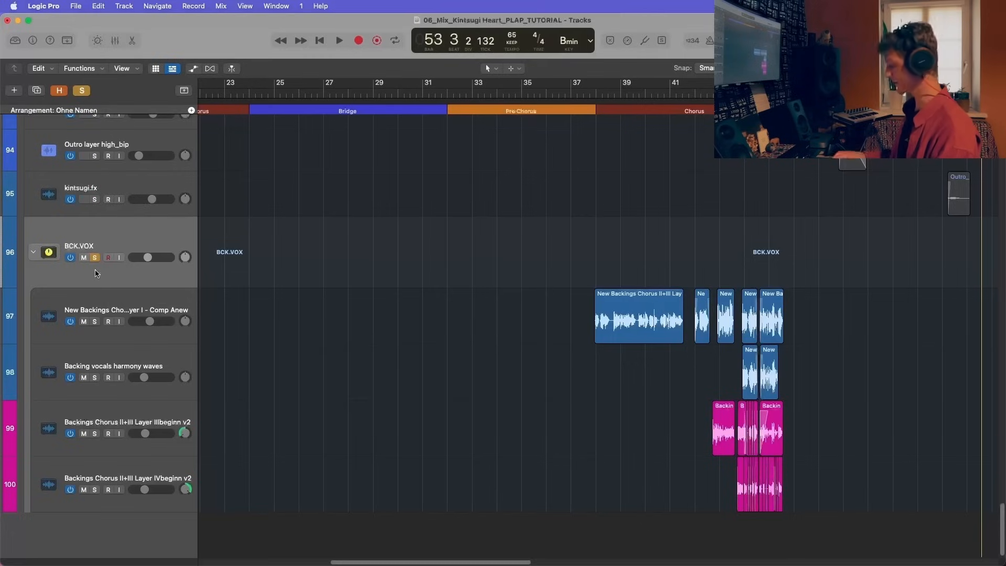
Step: Move the playhead to bar 38, zoom in on the Chorus backing vocals, and point out the New Backings regions on track 97
left_click(601, 92)
key("super+Right")
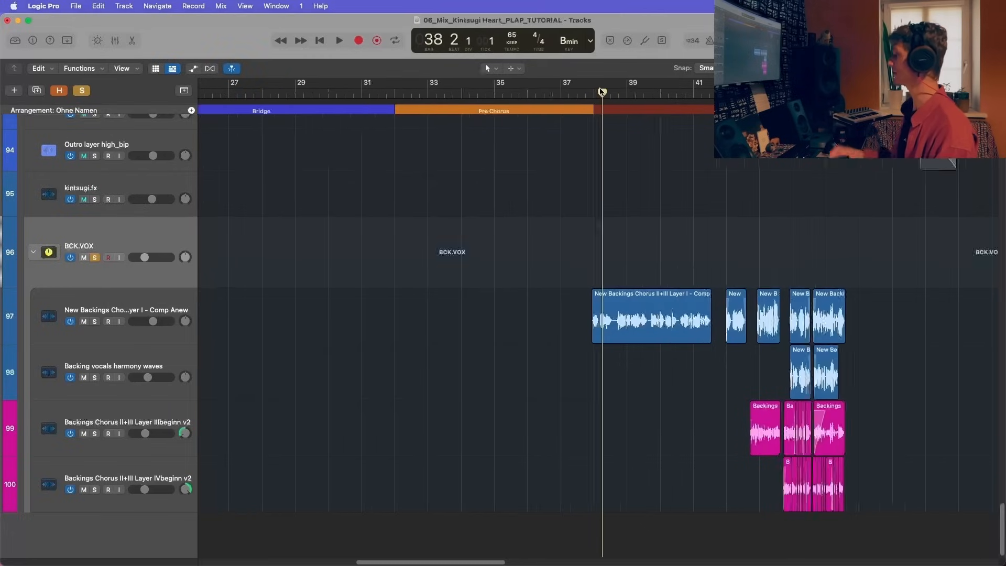
key("super+Right")
key("super+Right")
key("super+Right")
scroll(569, 340, "right", 7)
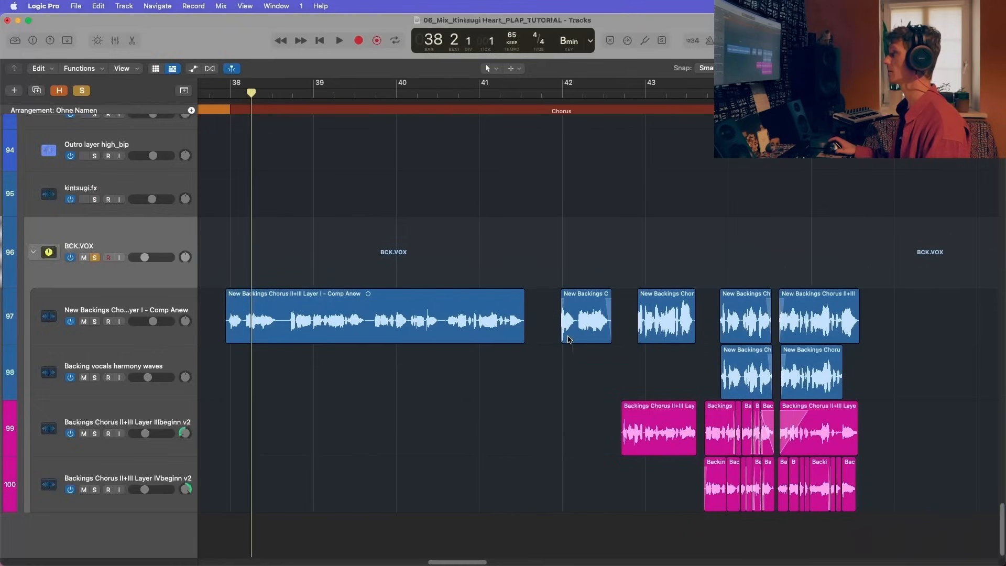
left_click(442, 313)
left_click(577, 324)
left_click(684, 311)
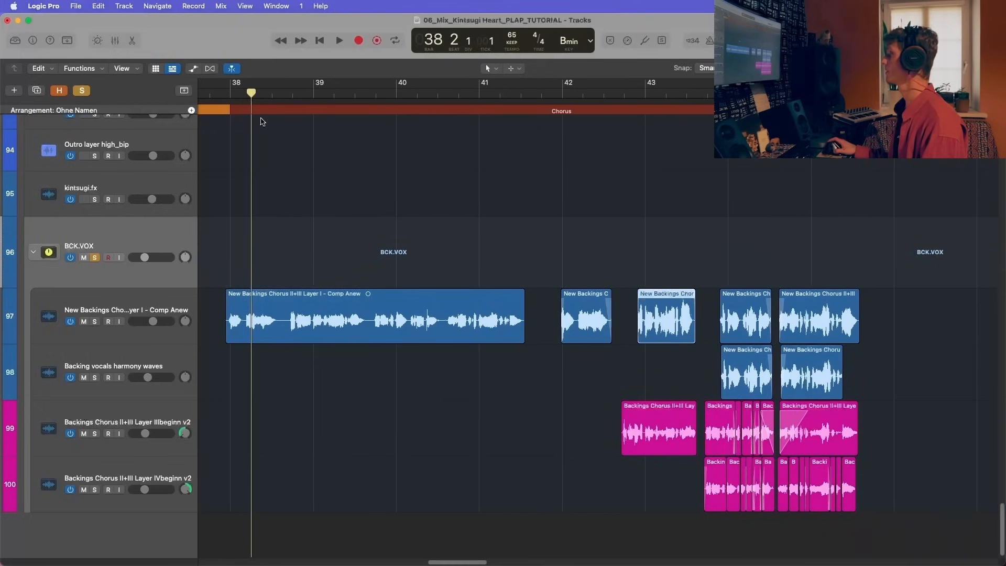
Step: Play the soloed BCK.VOX stack from the start of the New Backings region just before bar 38, then stop
scroll(255, 115, "left", 1)
left_click(220, 95)
key("space")
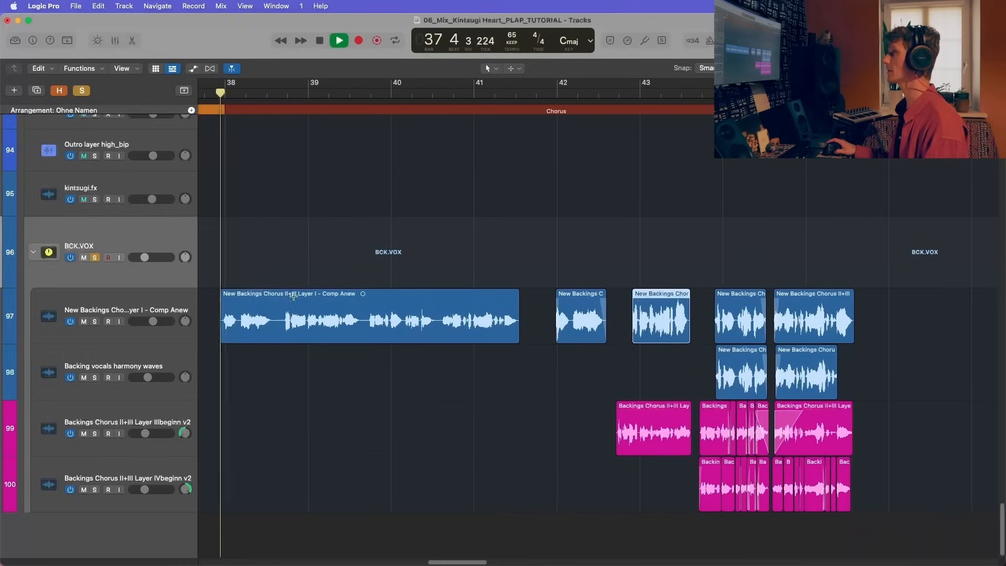
key("super+Left")
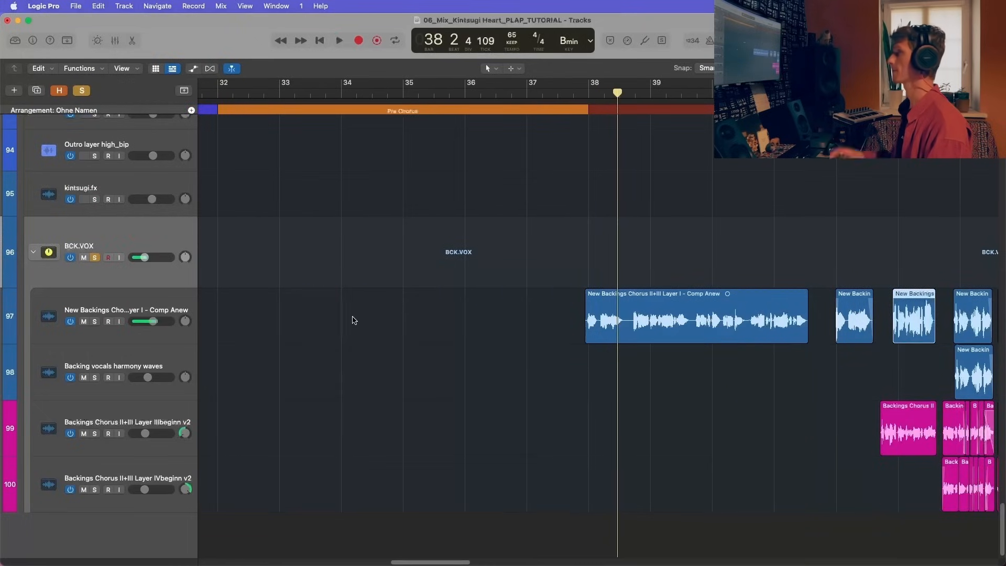
key("space")
Step: Solo the VOX.FINAL track stack together with VOX INTERLUDE + OUTRO and unfold VOX.FINAL to show its tracks
scroll(360, 315, "up", 10)
scroll(124, 228, "up", 4)
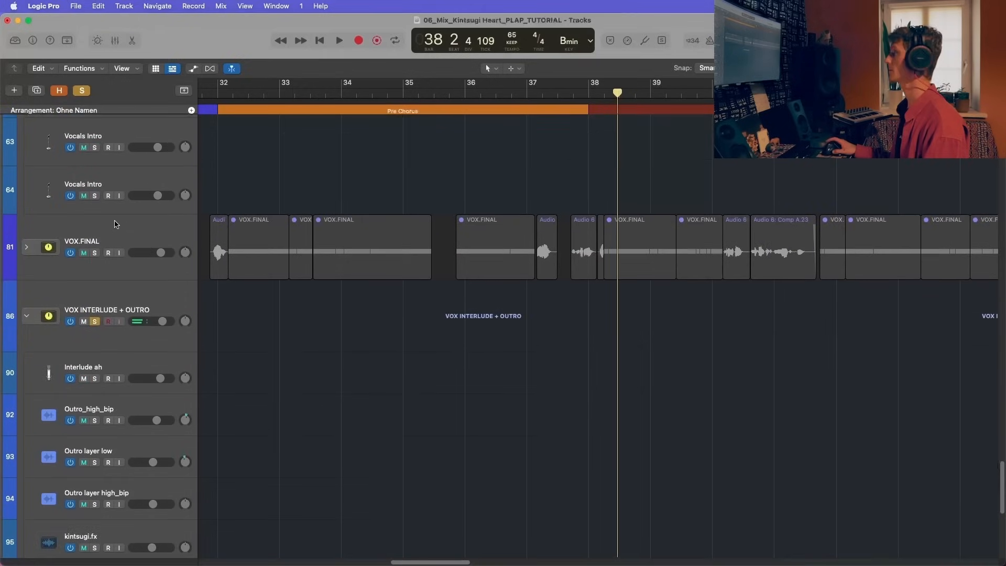
left_click(58, 293)
left_click(27, 285)
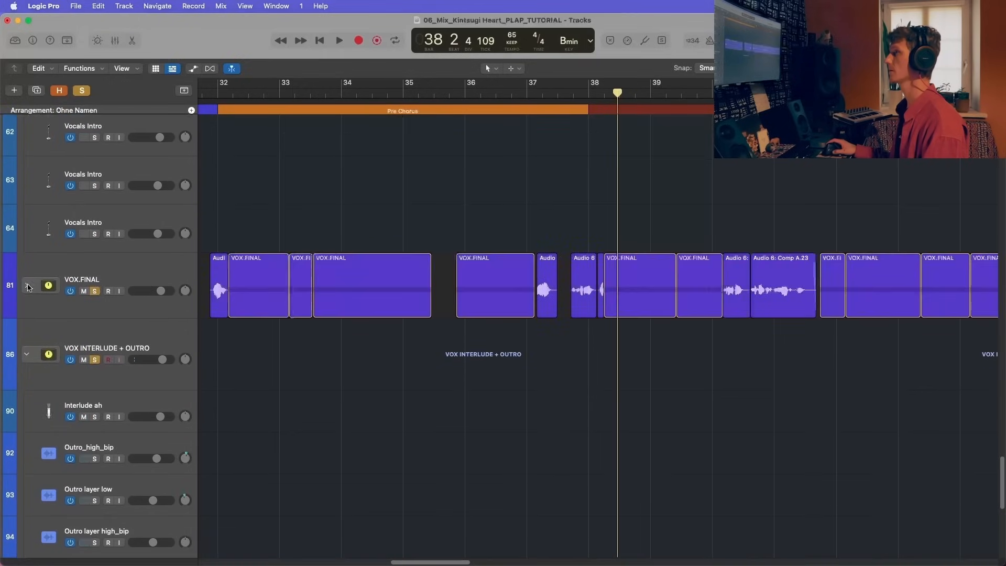
Step: Play the Chorus from bar 38 and review the lead, interlude and backing vocal tracks together
scroll(500, 262, "down", 10)
left_click(564, 96)
key("space")
scroll(527, 353, "up", 3)
scroll(530, 349, "down", 3)
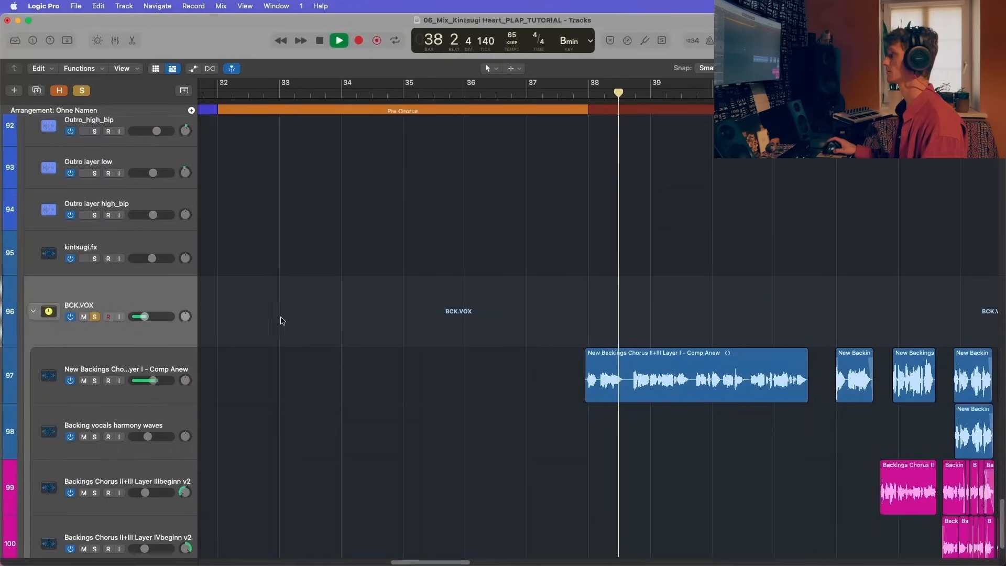
scroll(417, 368, "up", 1)
scroll(416, 366, "down", 5)
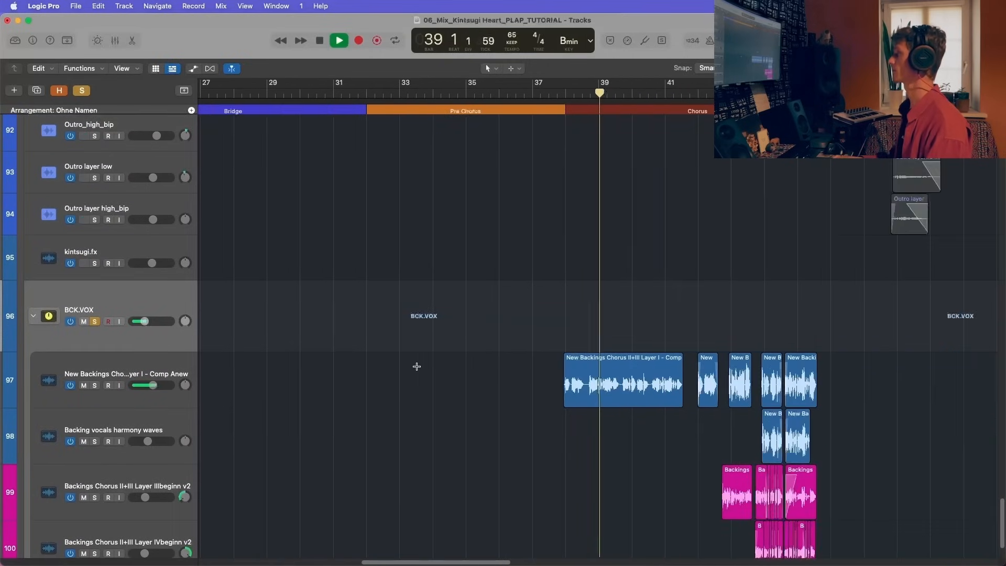
scroll(416, 367, "up", 8)
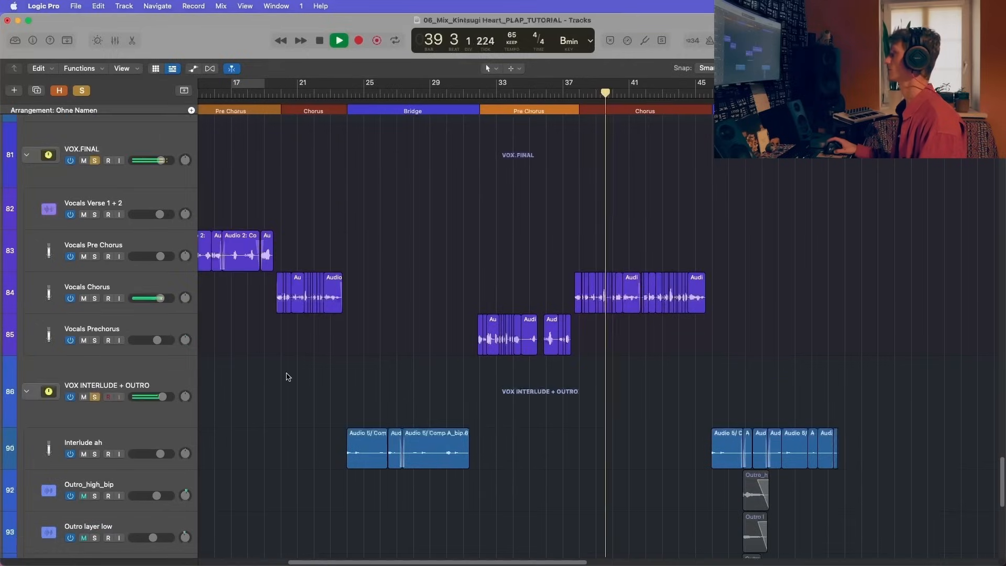
scroll(174, 329, "down", 3)
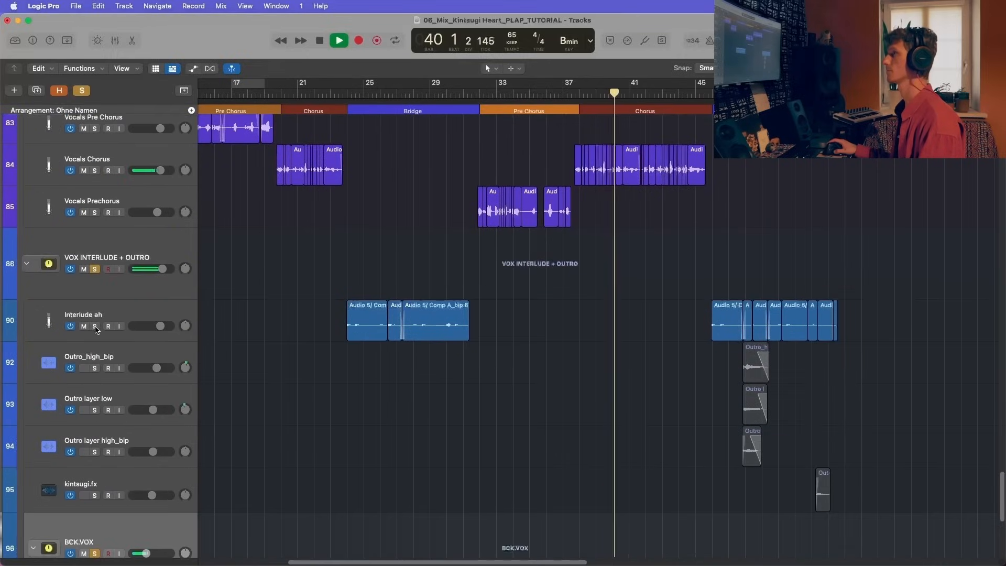
scroll(107, 408, "down", 3)
Step: Select the tracks from kintsugi.fx up to Interlude ah and solo them
left_click(107, 411)
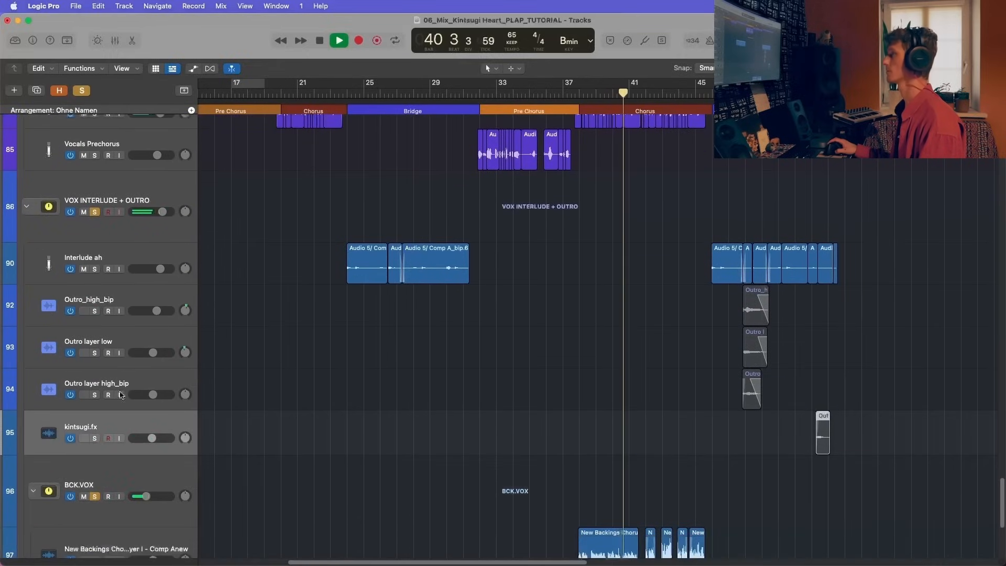
left_click(108, 265, "shift")
key("s")
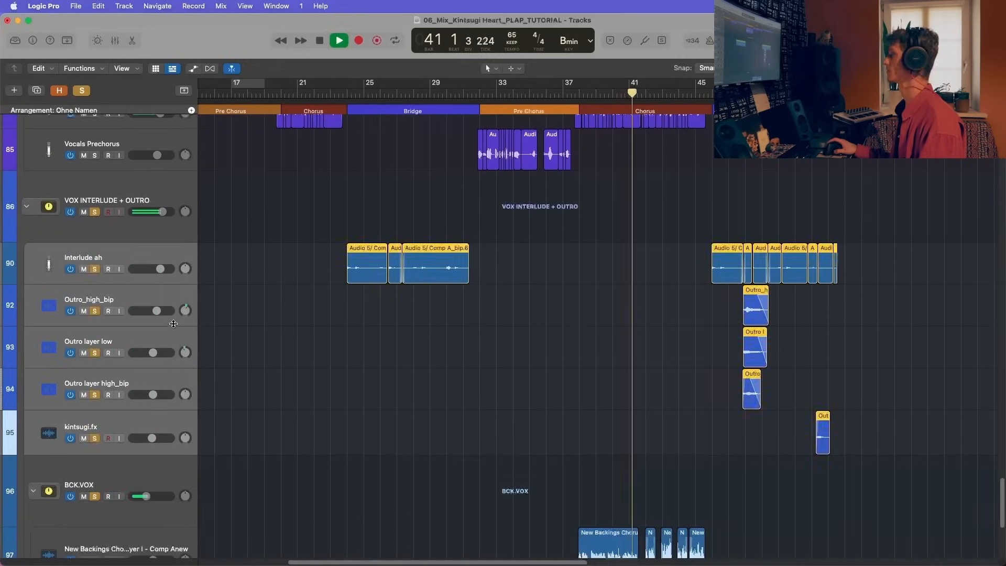
Step: Follow the backing vocal layers during playback to the end of the Chorus, highlighting the Backing vocals harmony waves track, then stop
scroll(173, 323, "down", 12)
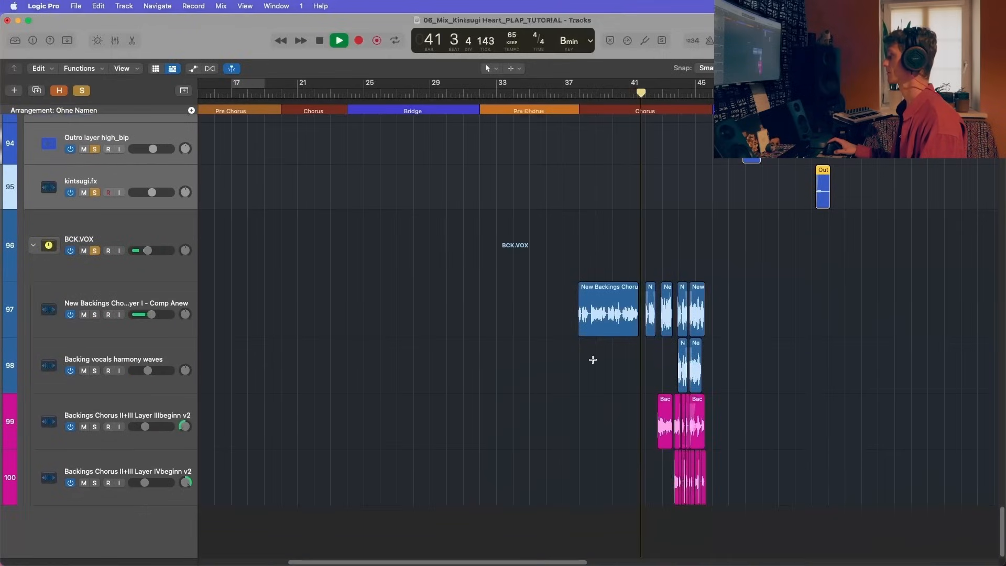
key("super+Right")
key("super+Right")
key("super+Right")
key("super+Right")
key("super+Right")
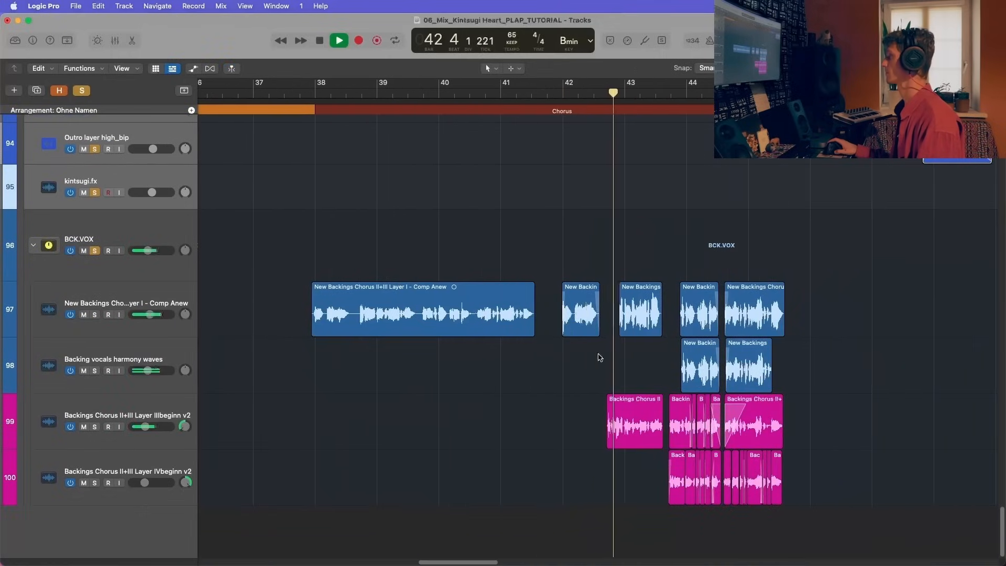
left_click(111, 354)
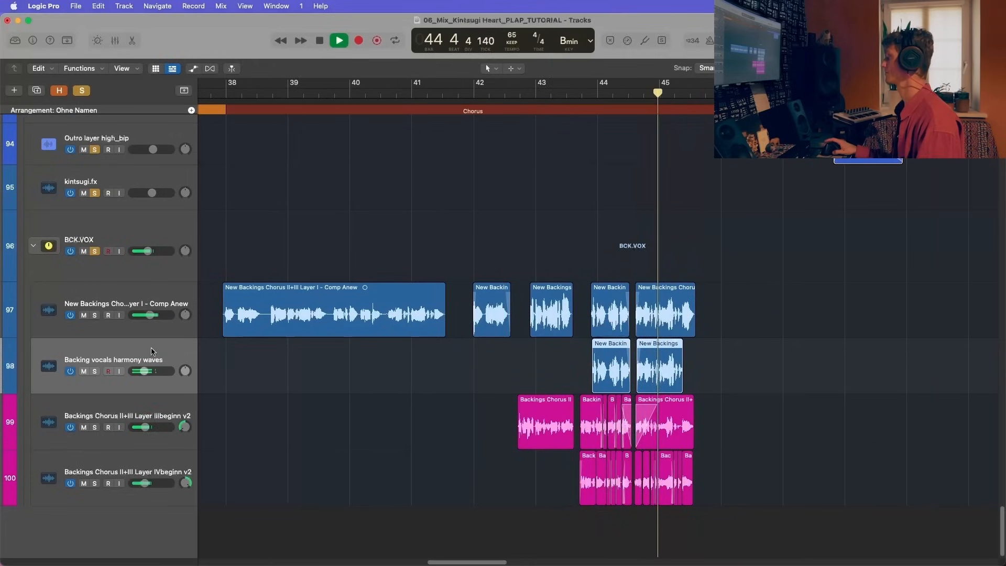
scroll(529, 322, "up", 5)
scroll(529, 323, "down", 3)
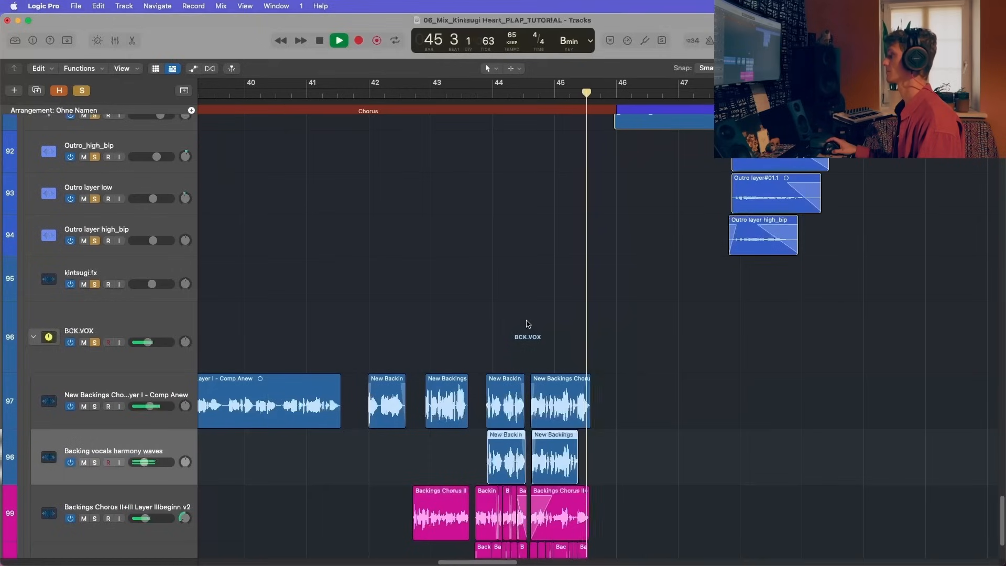
key("space")
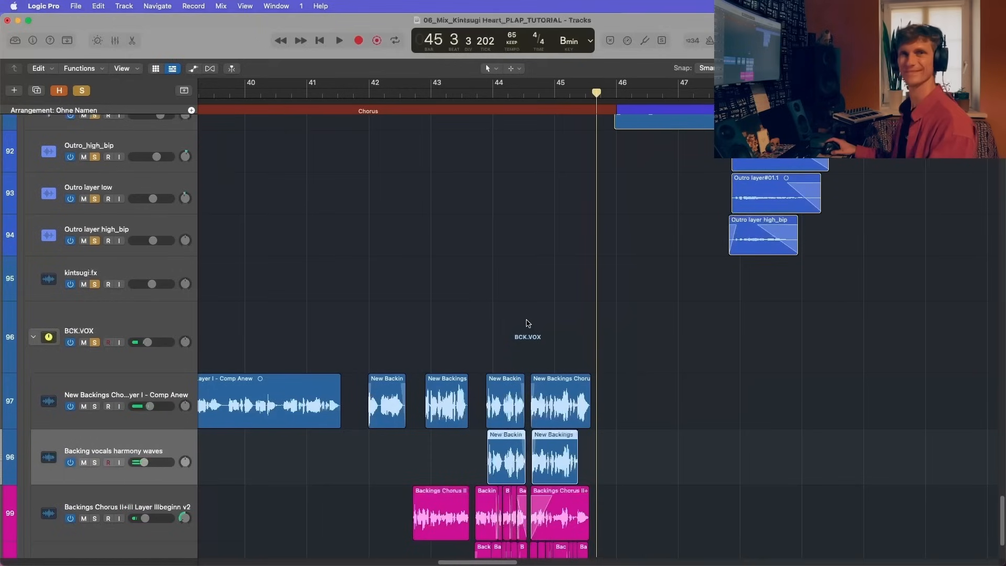
Step: Select the New Backings track, switch to Backing vocals harmony waves, and show the mixer
left_click(144, 386)
scroll(146, 383, "down", 2)
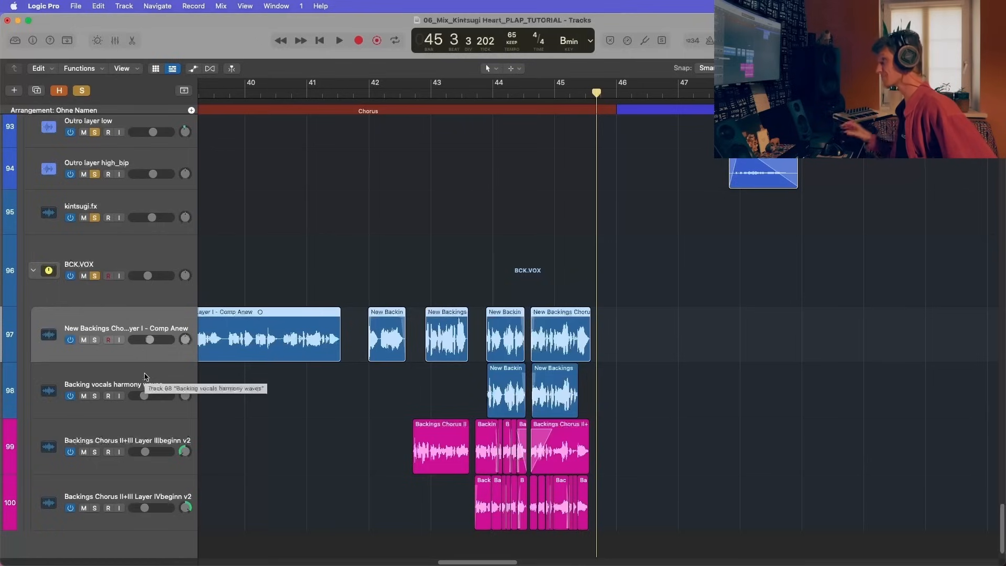
left_click(145, 377)
key("x")
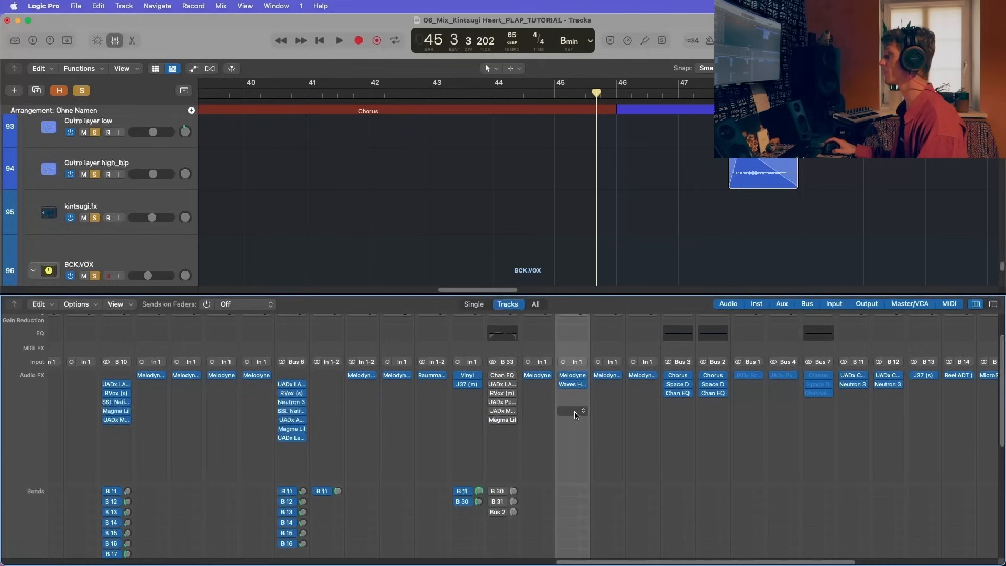
Step: Enable the BCK.VOX inserts from Channel EQ to Magma Lil, plus its B 30, B 31 and Bus 2 sends
scroll(575, 414, "down", 1)
left_click(493, 373)
left_click(494, 381)
left_click(492, 389)
left_click(492, 398)
left_click(493, 407)
left_click(492, 416)
scroll(493, 440, "down", 1)
left_click(493, 455)
scroll(493, 479, "down", 5)
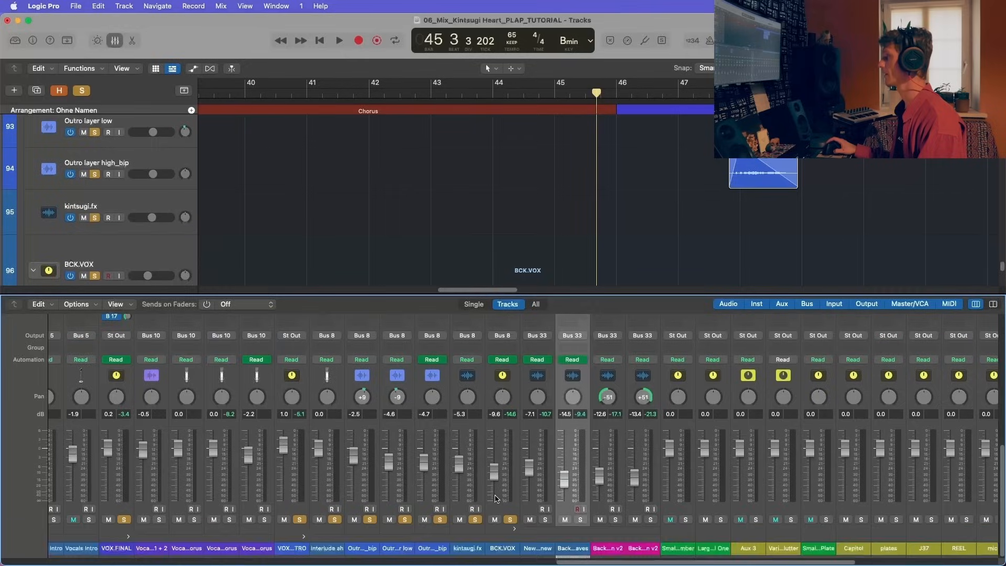
Step: Review the BCK.VOX channel strip, select the BCK.VOX track stack and place the playhead at bar 38
scroll(504, 523, "up", 6)
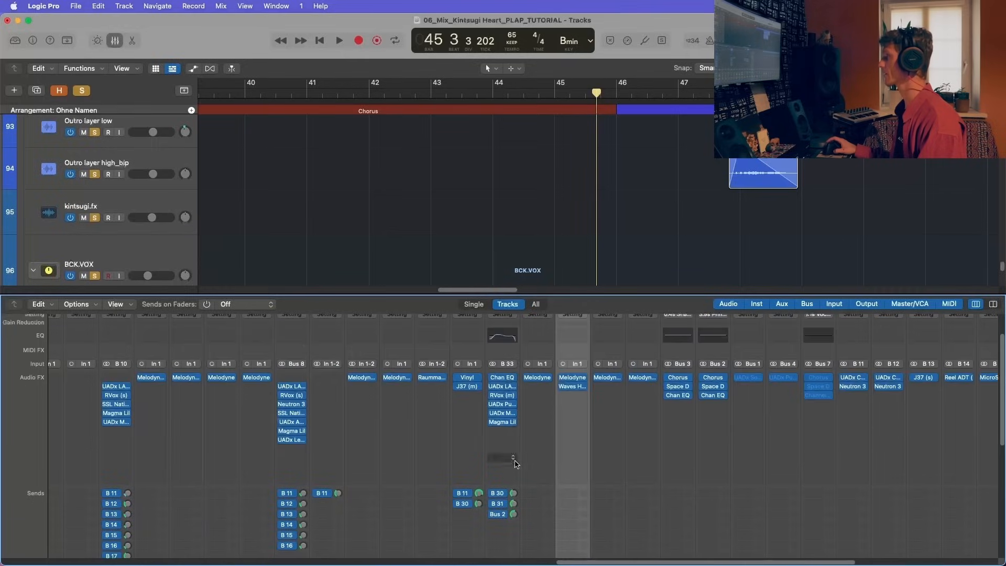
scroll(120, 228, "down", 6)
scroll(146, 212, "up", 3)
left_click(130, 173)
scroll(131, 172, "up", 1)
scroll(335, 216, "left", 5)
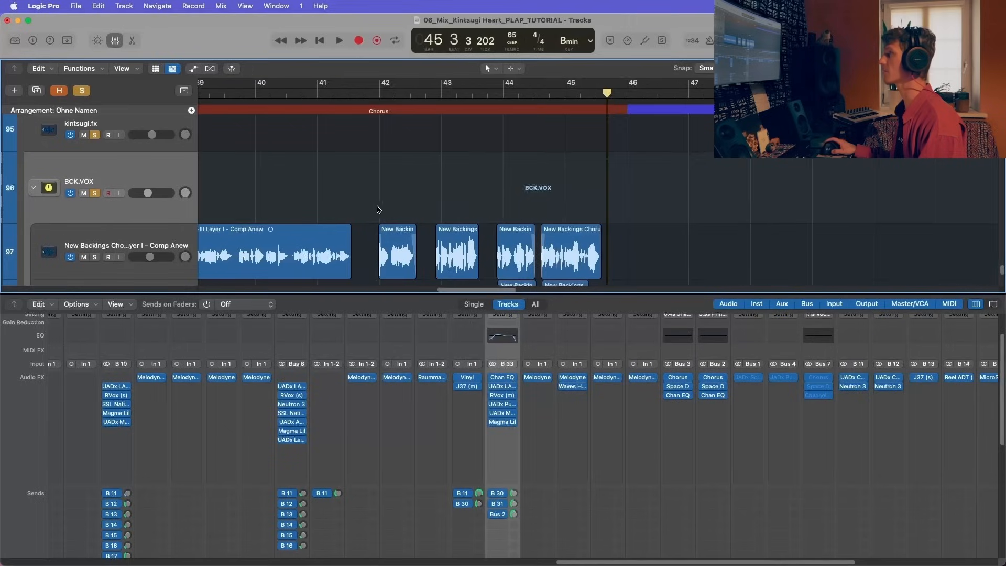
left_click(278, 93)
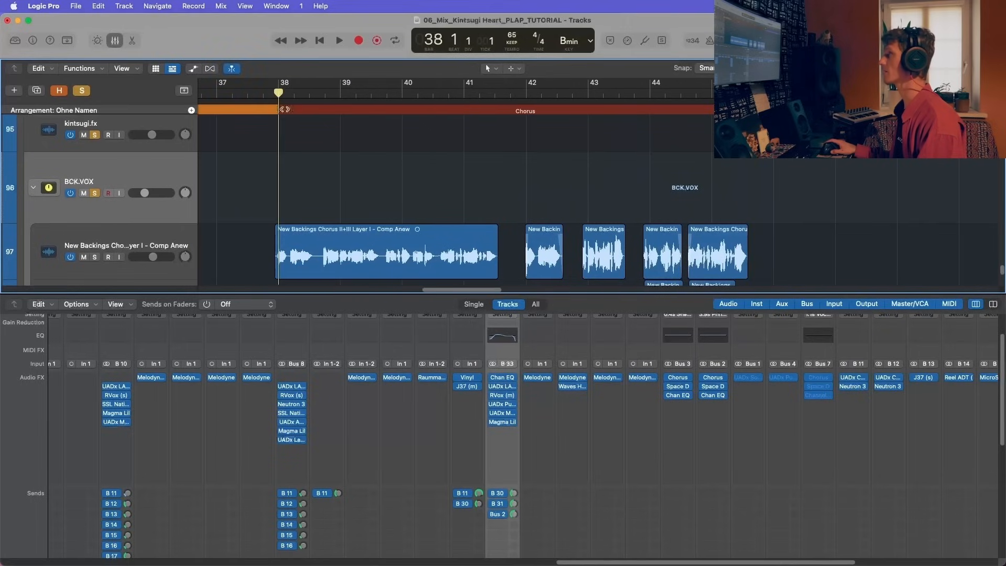
Step: Inspect the Channel EQ and UADx LA-2A Gray Compressor settings on BCK.VOX, closing each plug-in
left_click(506, 375)
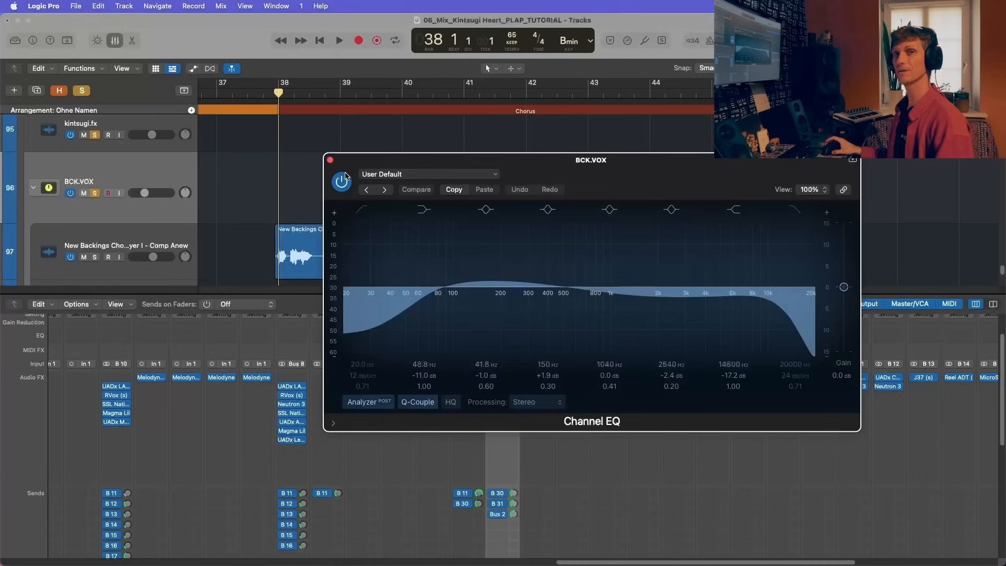
left_click(330, 160)
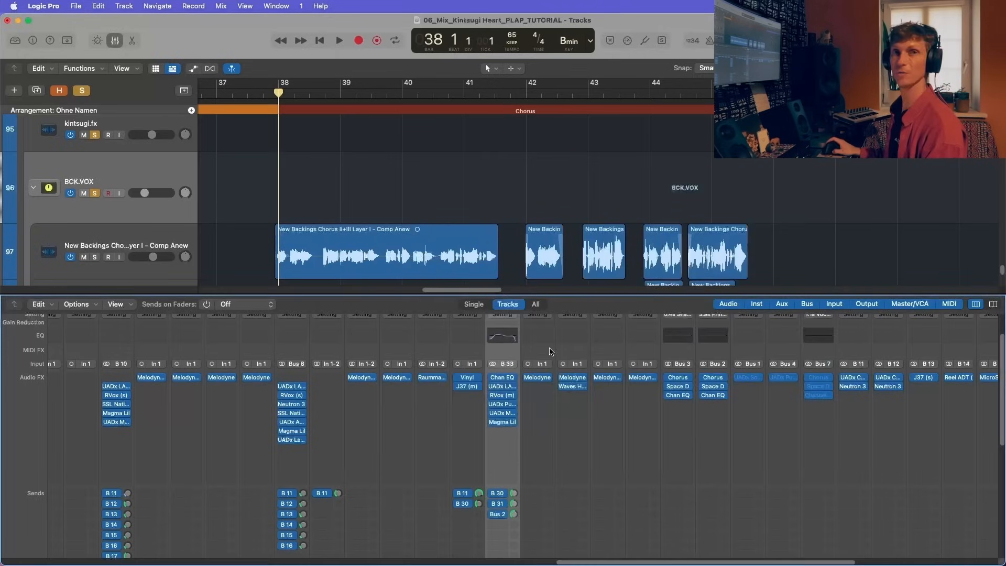
left_click(502, 386)
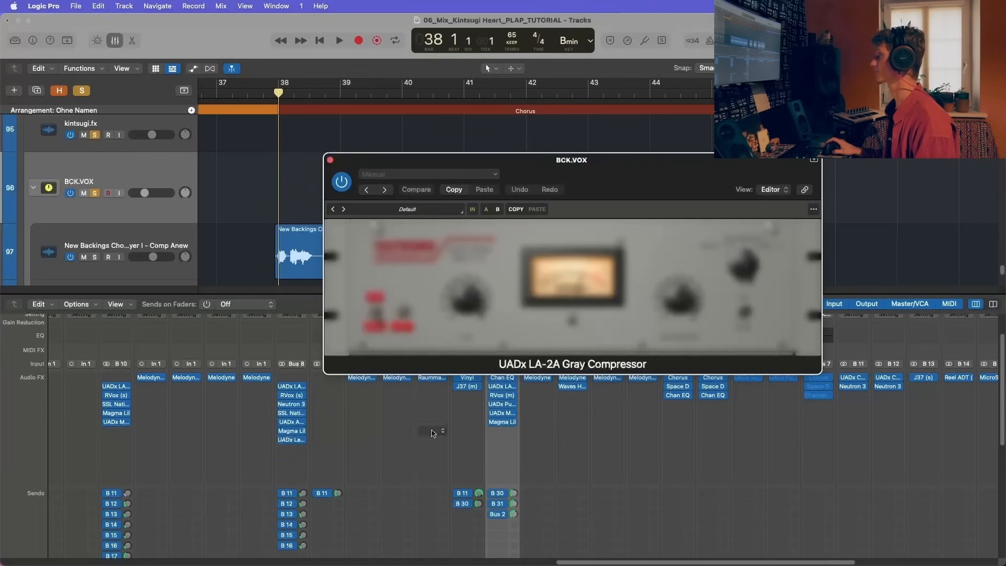
left_click(330, 160)
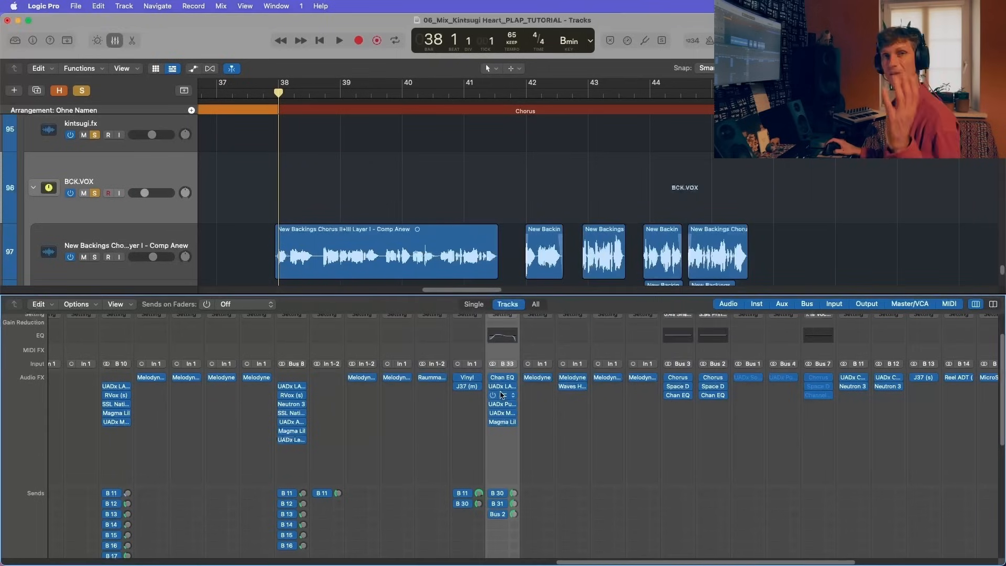
Step: Go through the RVox and UADx Pultec EQP-1A inserts on BCK.VOX, moving the Pultec window clear of the track area
left_click(502, 396)
left_click(502, 396)
left_click(502, 404)
left_click(502, 405)
left_click(498, 403)
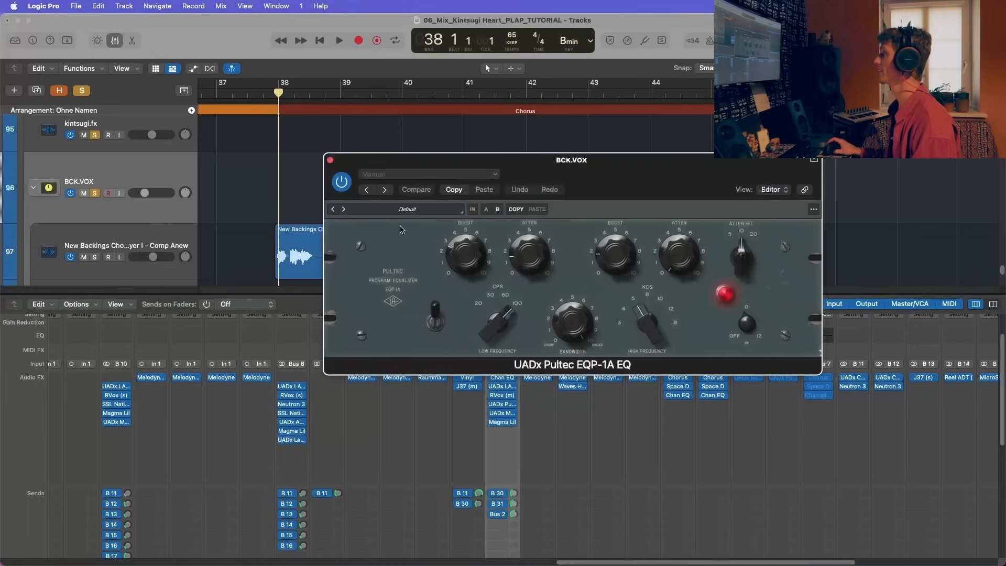
left_click_drag(454, 166, 424, 336)
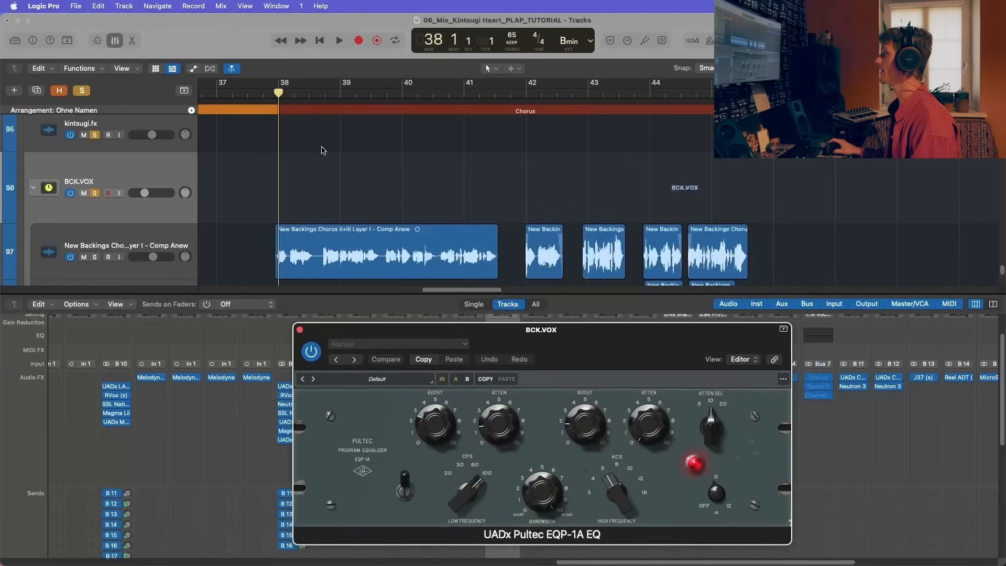
Step: Play BCK.VOX from about bar 38 with the Pultec EQP-1A bypassed and then enabled, close the plug-in and stop playback
left_click(271, 95)
key("space")
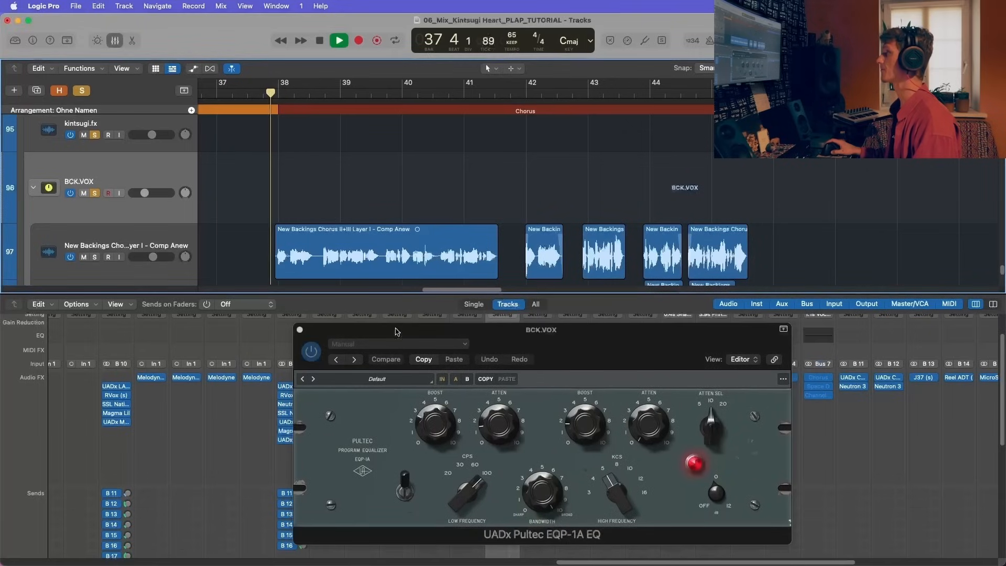
left_click(300, 330)
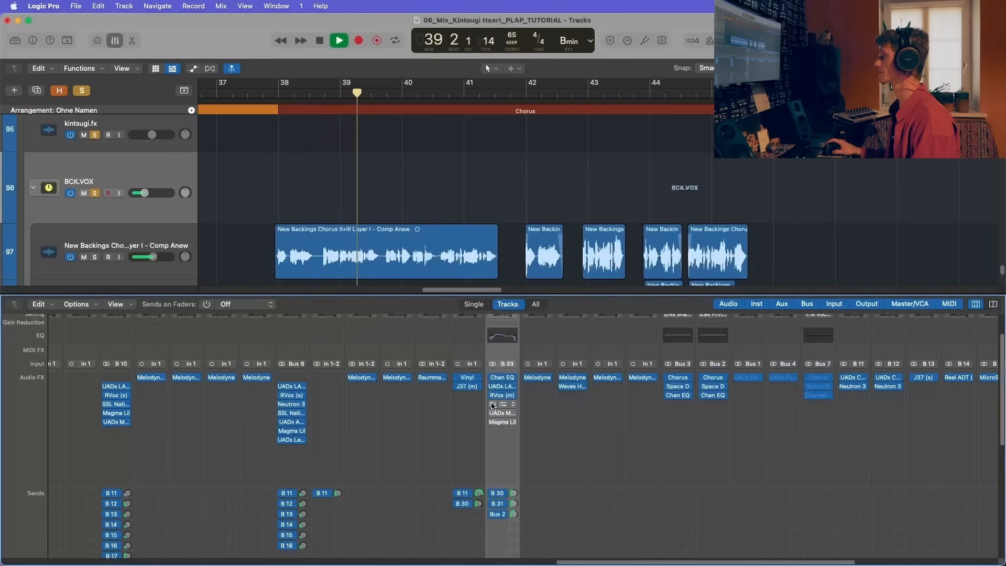
left_click(497, 404)
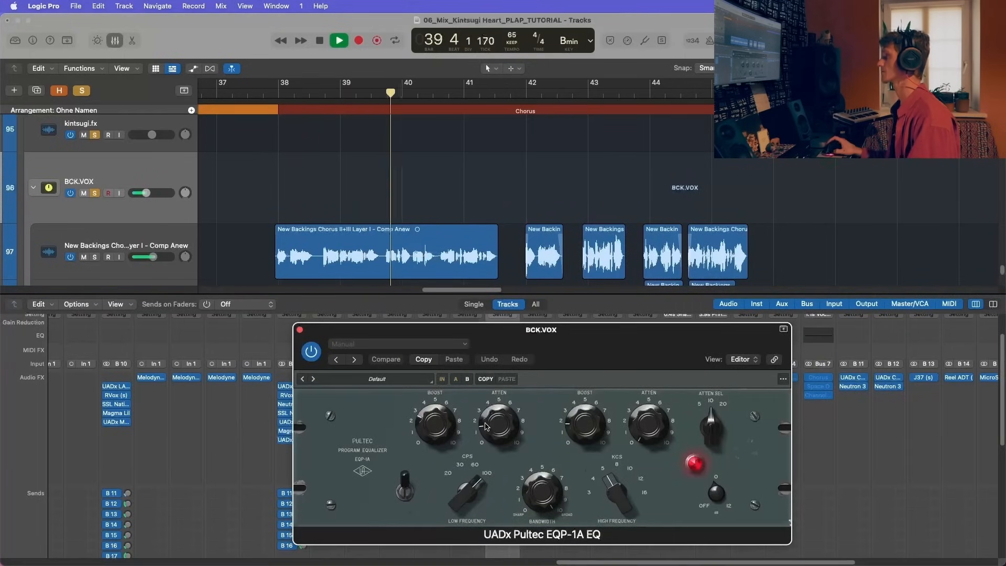
left_click(300, 332)
key("space")
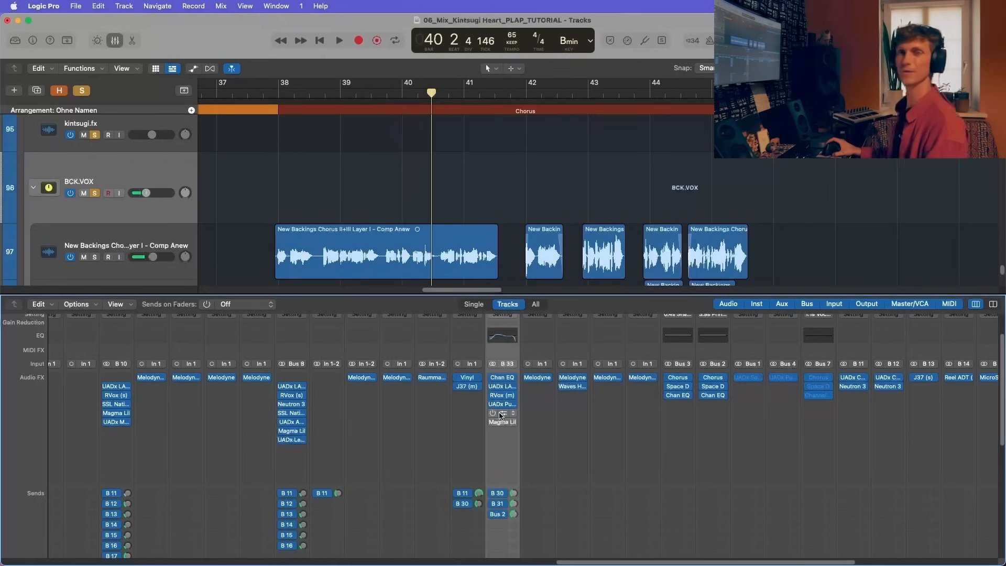
Step: Inspect the UADx Manley Tube Preamp and Magma Lil Tube inserts on BCK.VOX, playing briefly, with each plug-in closed and playback stopped
left_click(501, 414)
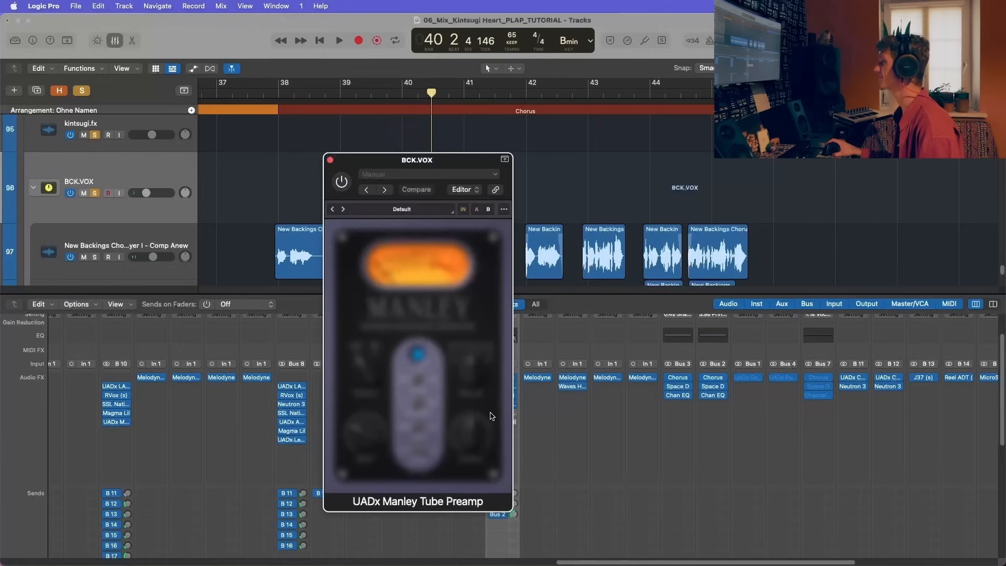
left_click(330, 160)
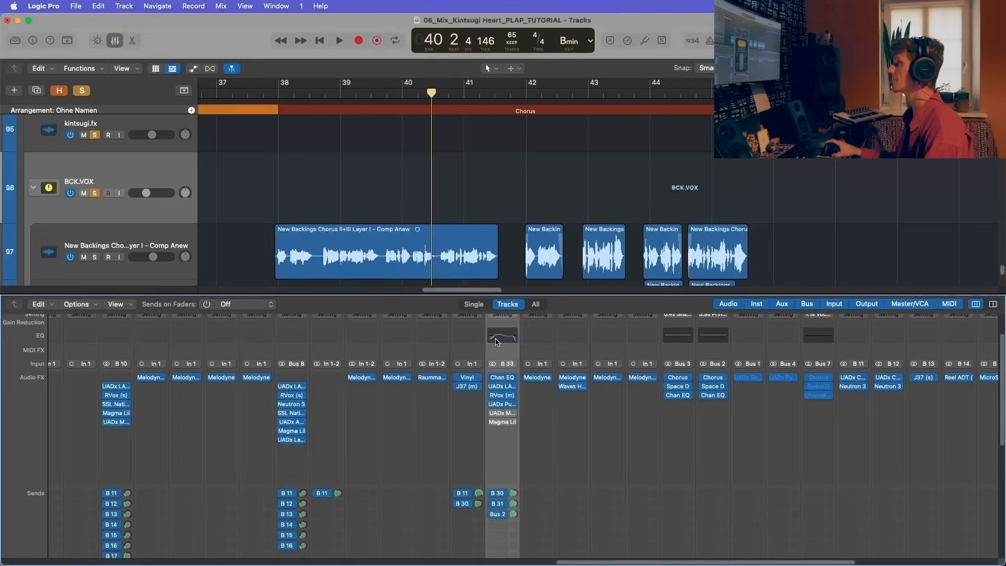
key("space")
left_click(501, 422)
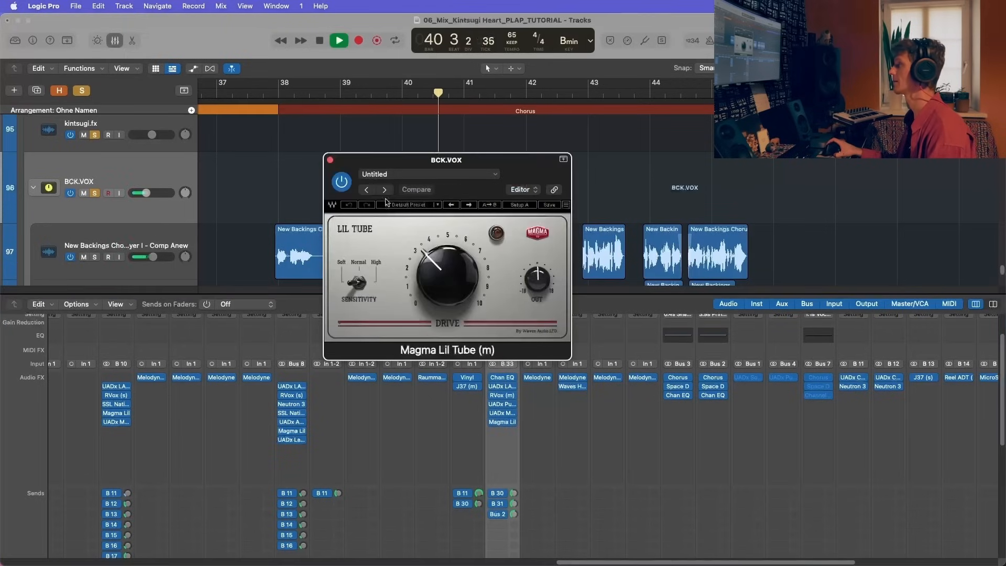
left_click(330, 160)
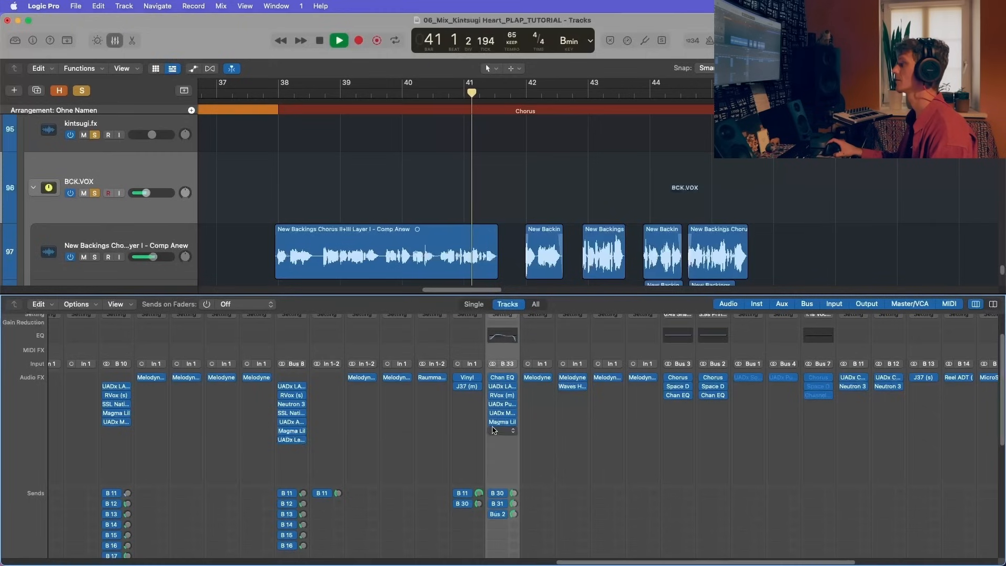
scroll(456, 229, "down", 4)
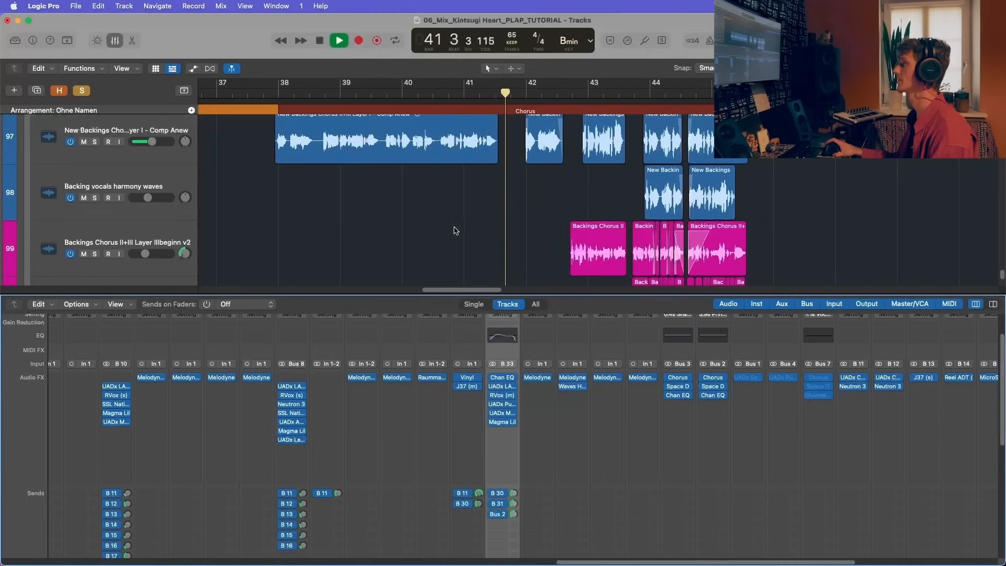
key("space")
Step: Open Waves Harmony on Backing vocals harmony waves, move its window below the track area and place the playhead at bar 42, beat 4
scroll(528, 413, "right", 5)
scroll(528, 414, "down", 1)
left_click(448, 353)
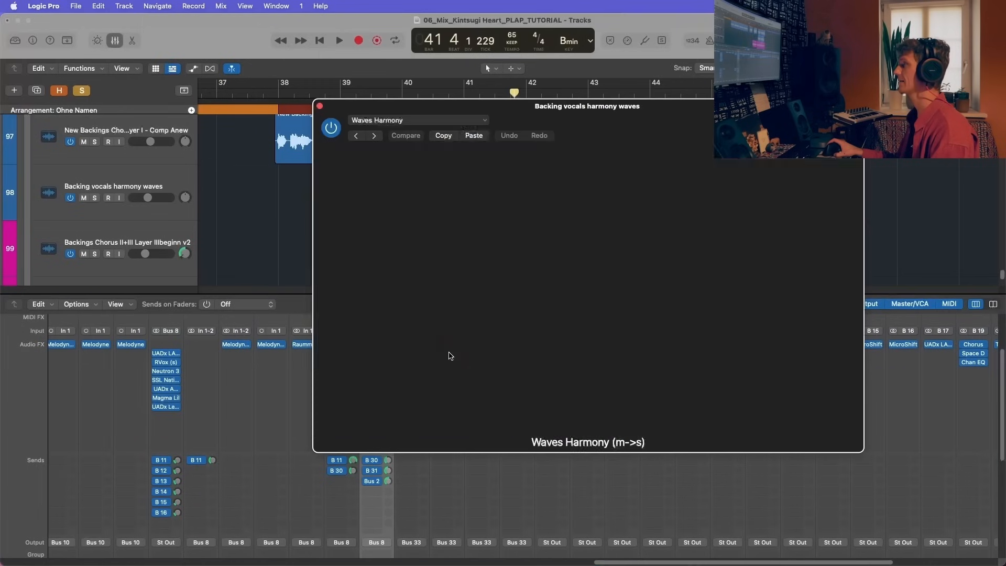
left_click_drag(537, 105, 452, 368)
scroll(597, 225, "down", 1)
left_click(571, 92)
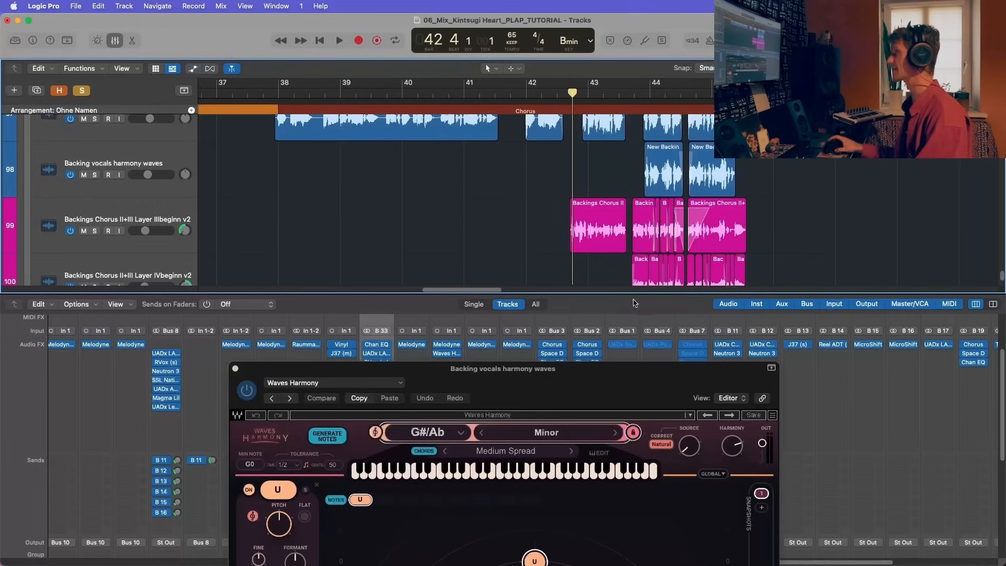
left_click_drag(507, 362, 507, 425)
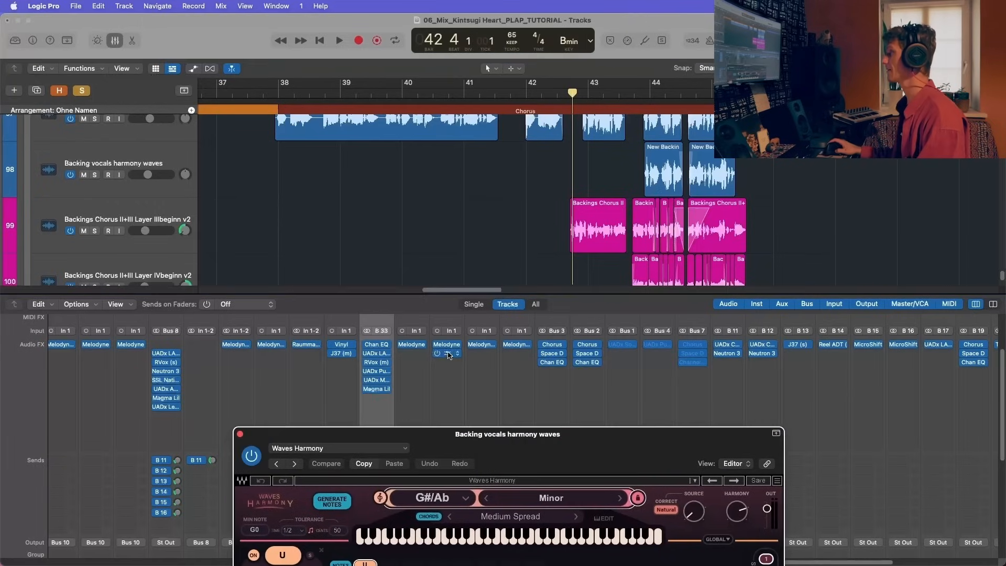
left_click(448, 353)
left_click(448, 354)
left_click(446, 362)
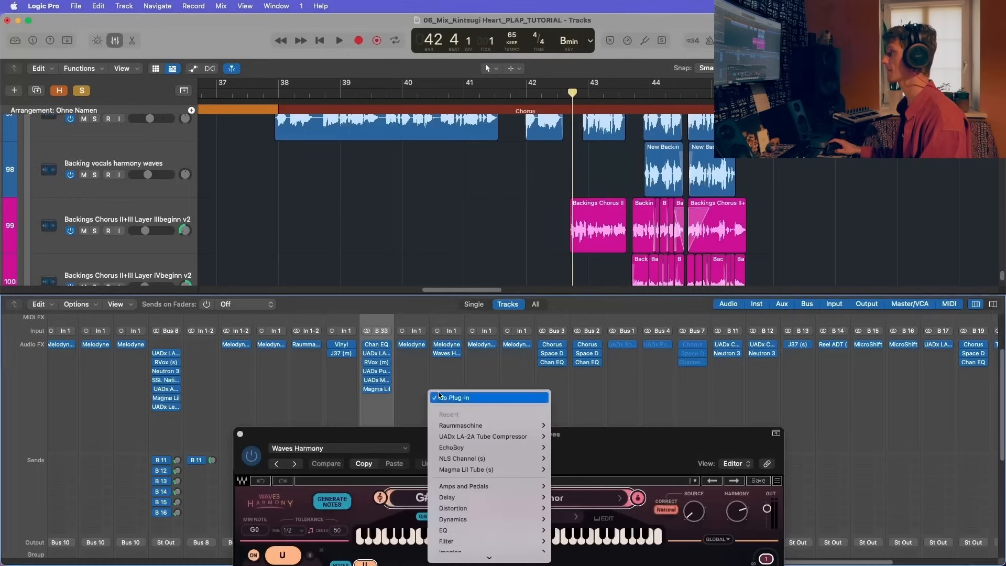
Step: Select the Backing vocals harmony waves track, play it while showing the full Waves Harmony window, stop playback and close the plug-in
left_click(450, 319)
key("space")
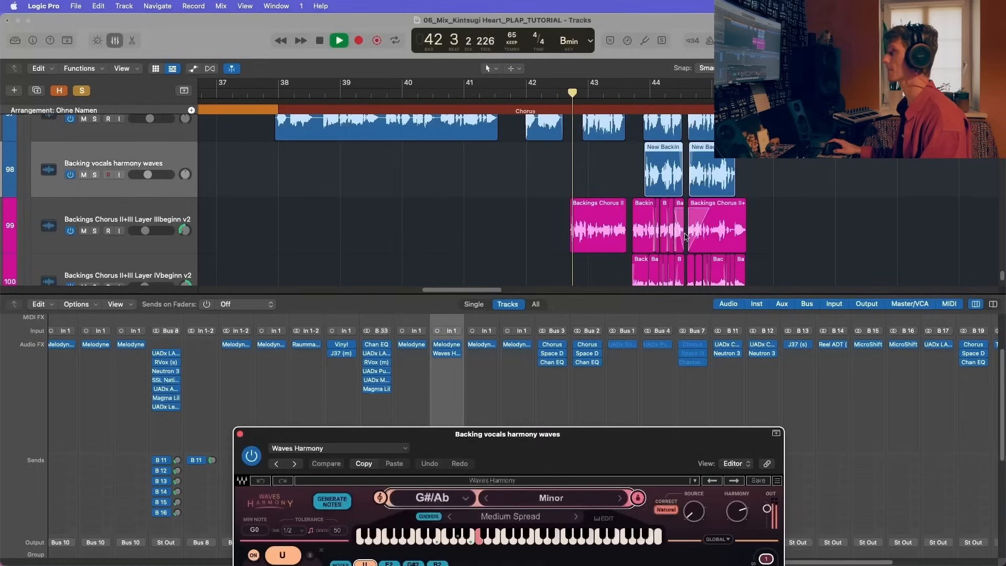
key("space")
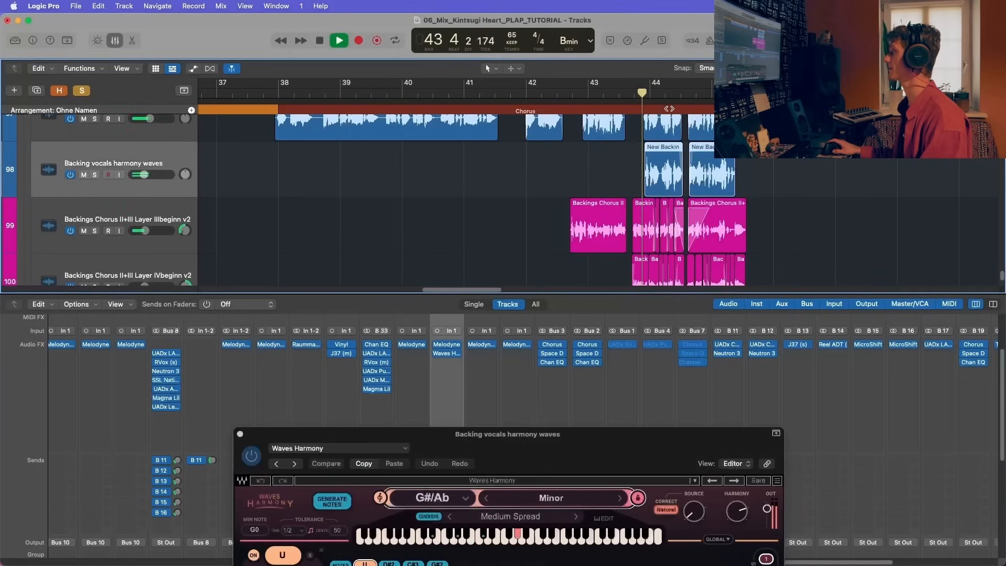
left_click_drag(591, 435, 495, 111)
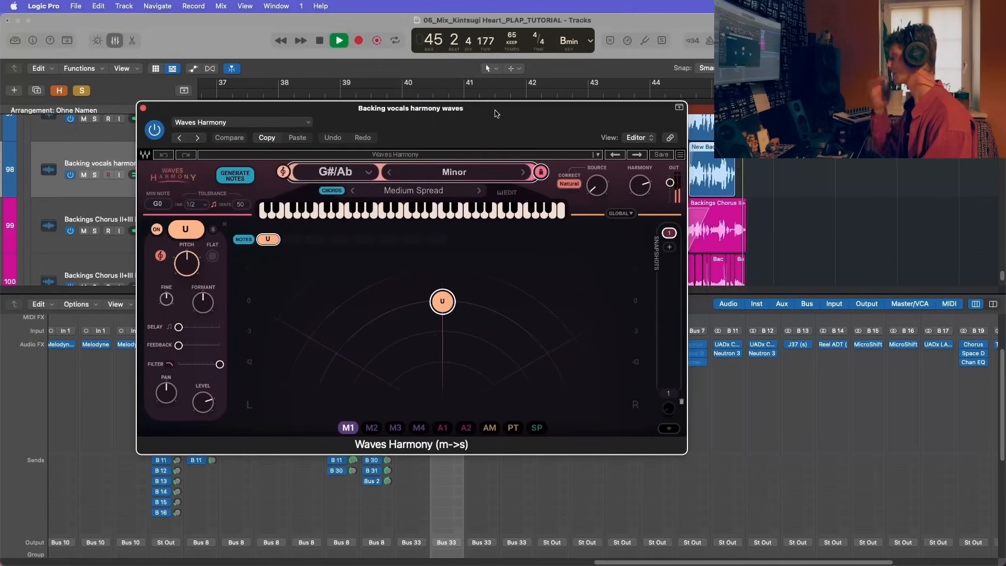
key("space")
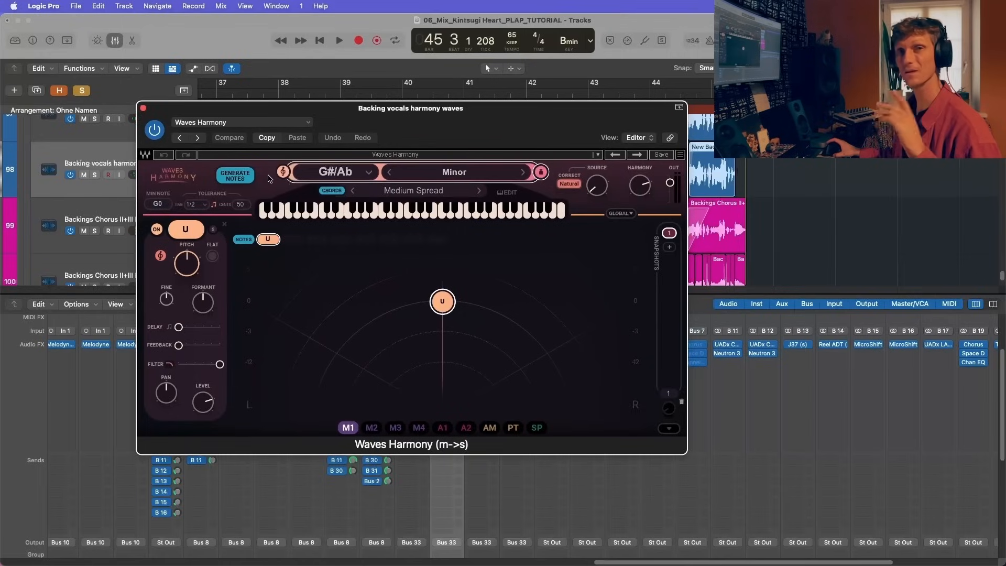
left_click(143, 108)
Step: Hide the mixer and clear the solos on the VOX INTERLUDE + OUTRO and BCK.VOX stacks
scroll(172, 214, "down", 3)
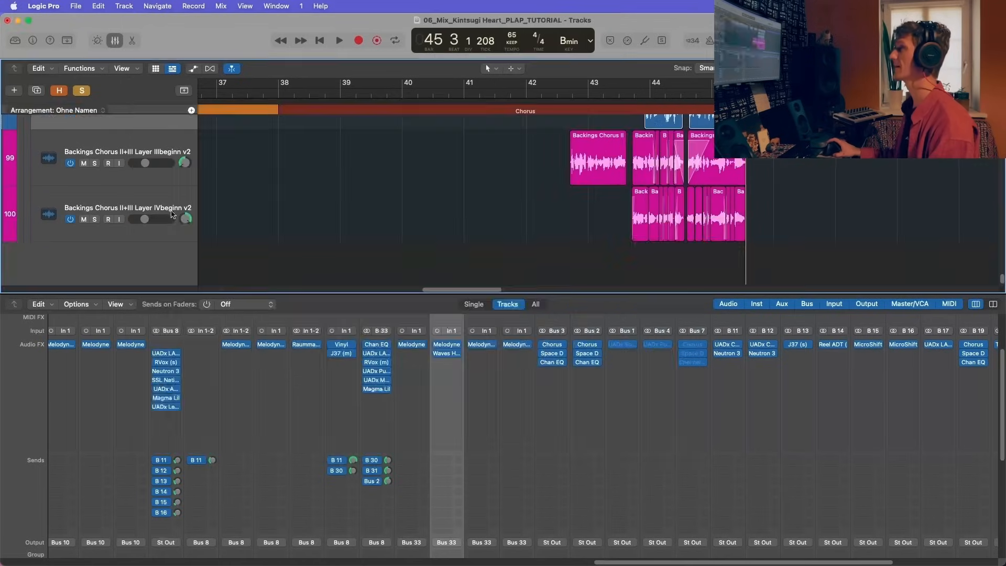
key("x")
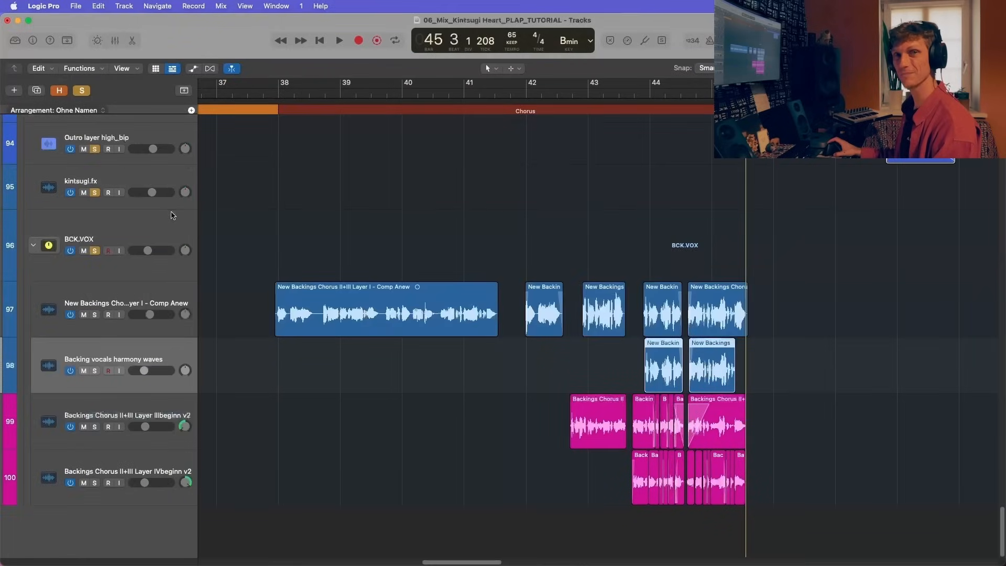
scroll(172, 215, "up", 2)
scroll(116, 314, "up", 8)
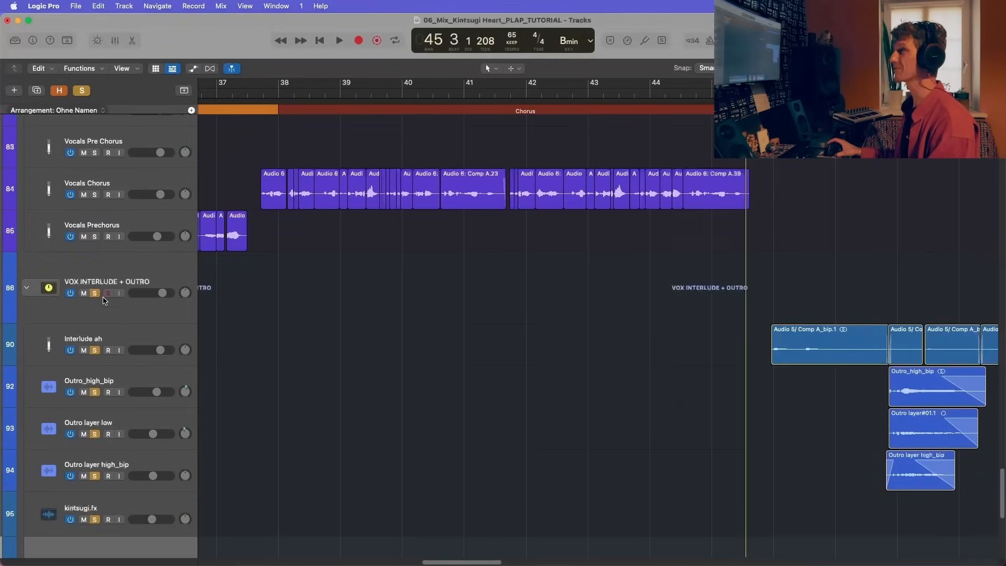
left_click(103, 297)
scroll(97, 336, "up", 8)
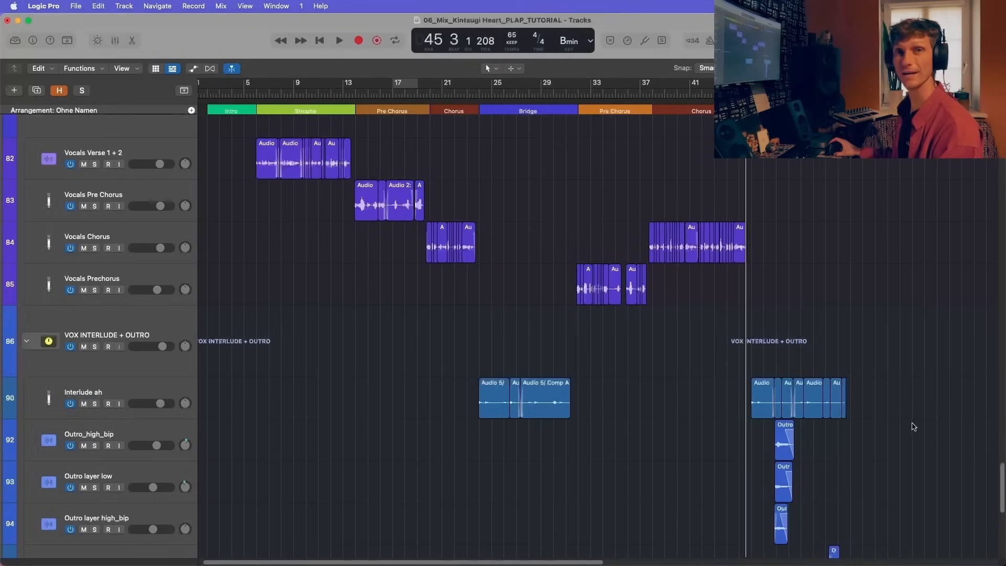
Step: Bring the final chorus backing vocal regions into closer view and place the playhead at bar 42
scroll(911, 426, "down", 2)
scroll(723, 382, "down", 10)
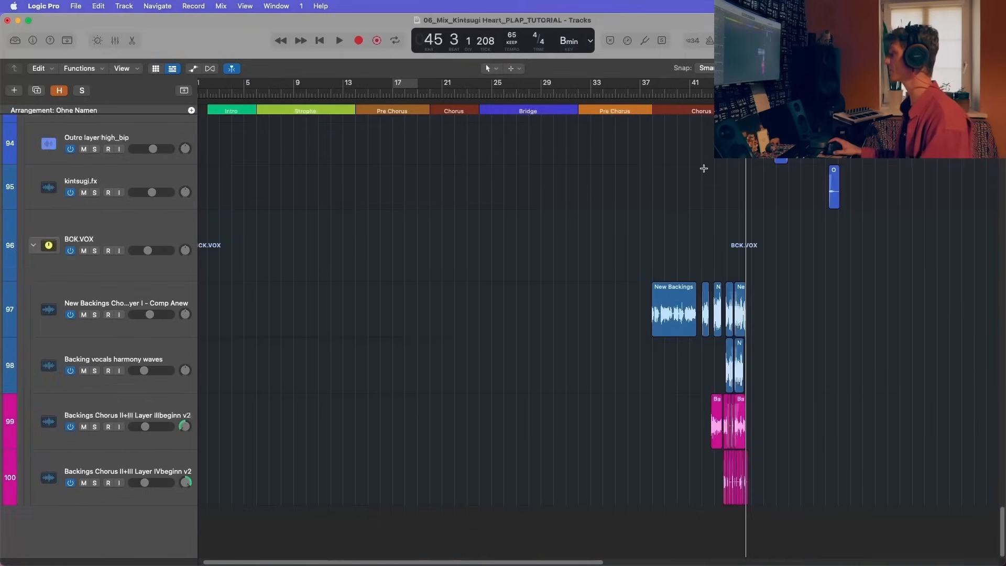
key("super+Right")
key("super+Right")
key("super+Right")
key("super+Right")
key("super+Right")
key("super+Right")
key("super+Right")
key("super+Right")
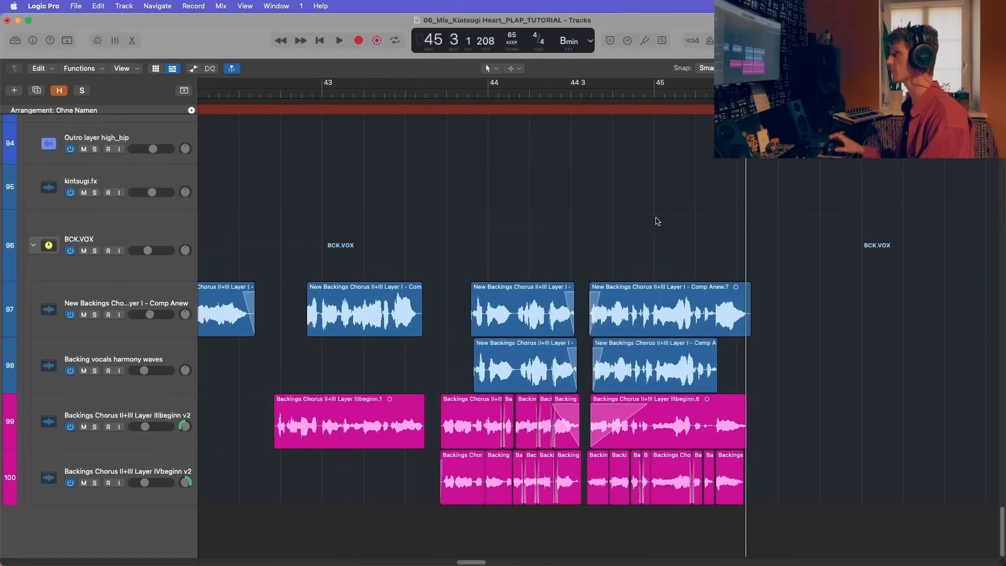
scroll(657, 221, "left", 4)
key("Return")
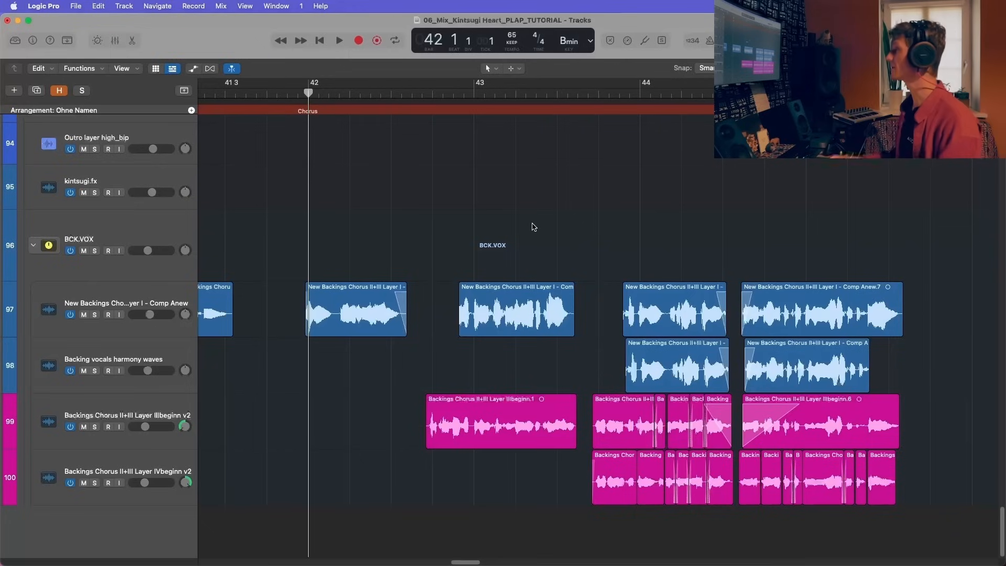
key("super+Left")
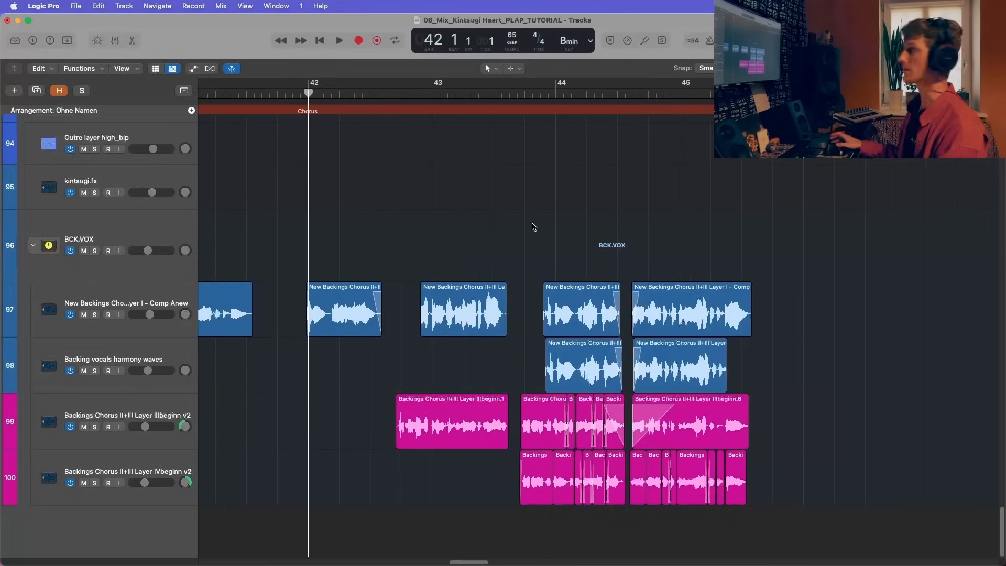
Step: Play the full mix from bar 42, open The God Particle from the Stereo Out inserts, hide the mixer and move the plug-in window aside
scroll(534, 226, "up", 10)
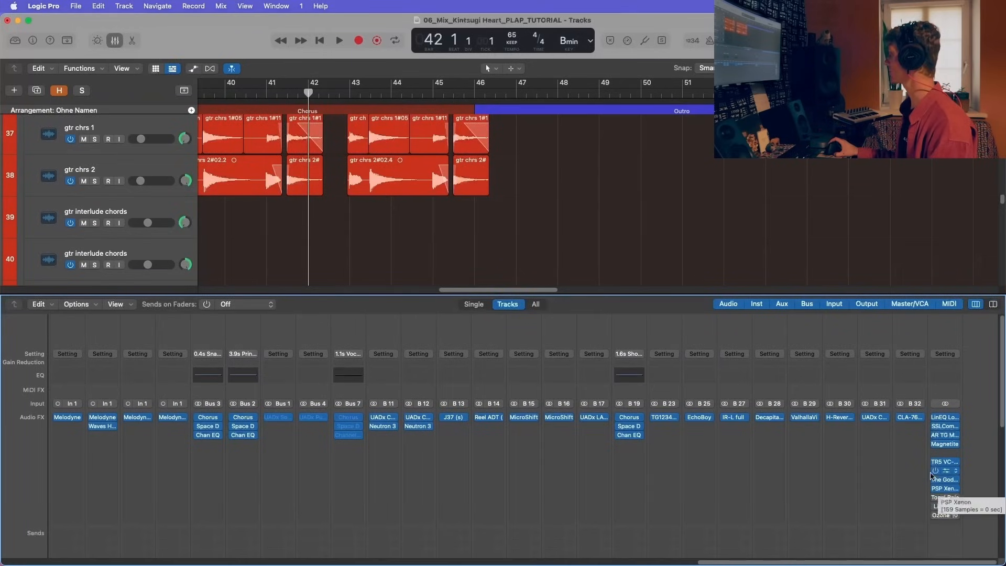
key("x")
key("space")
key("x")
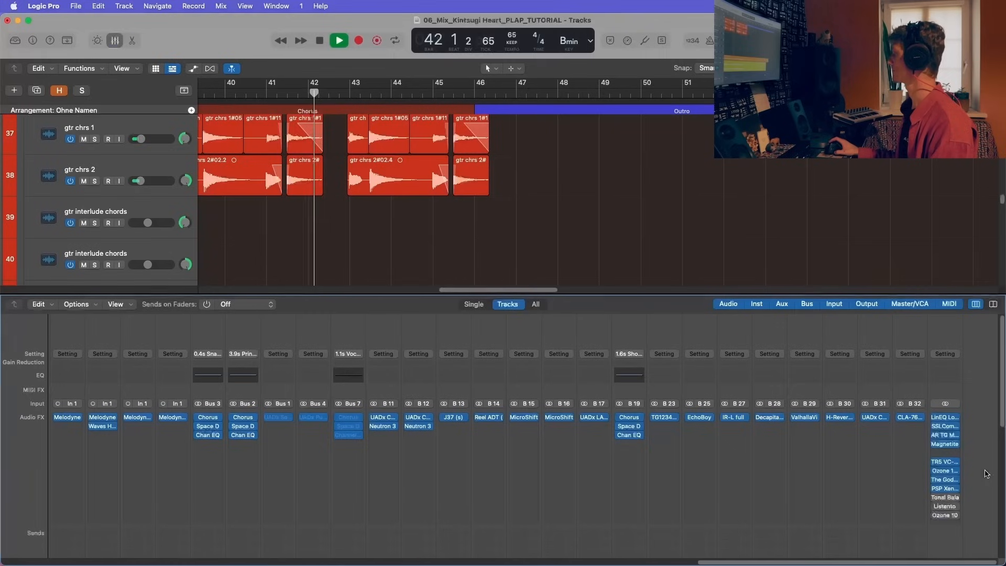
left_click(949, 454)
left_click(948, 455)
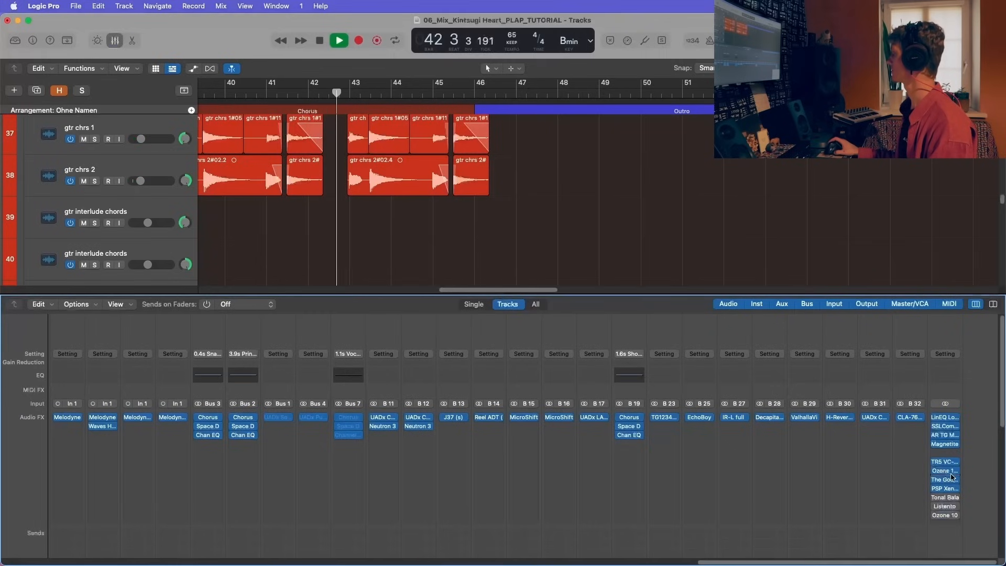
left_click(947, 479)
key("x")
left_click_drag(185, 135, 523, 141)
Step: Compare the playing mix with The God Particle bypassed and enabled, stop playback and close the plug-in
left_click(502, 135)
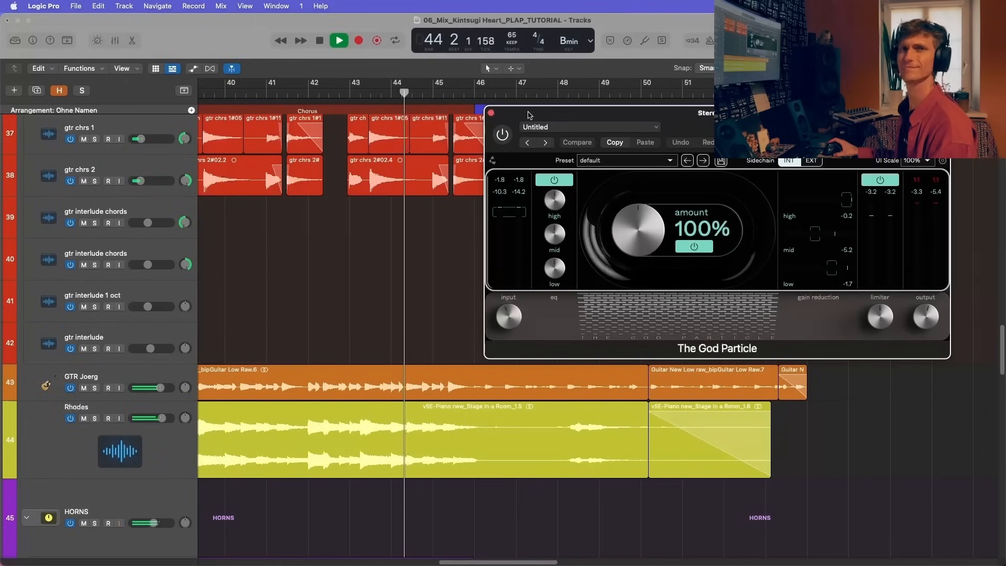
left_click(502, 134)
left_click_drag(619, 119, 618, 114)
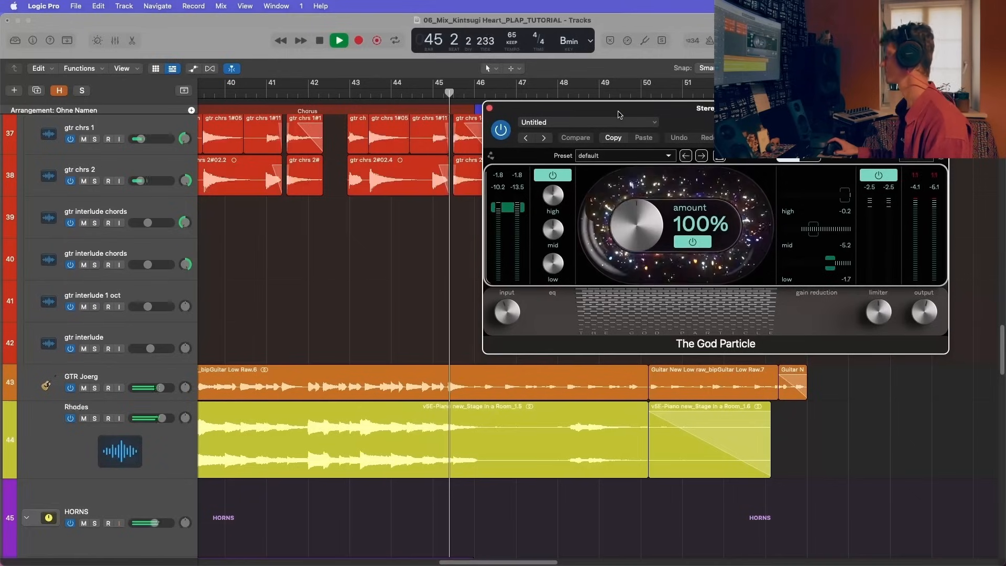
left_click(927, 183)
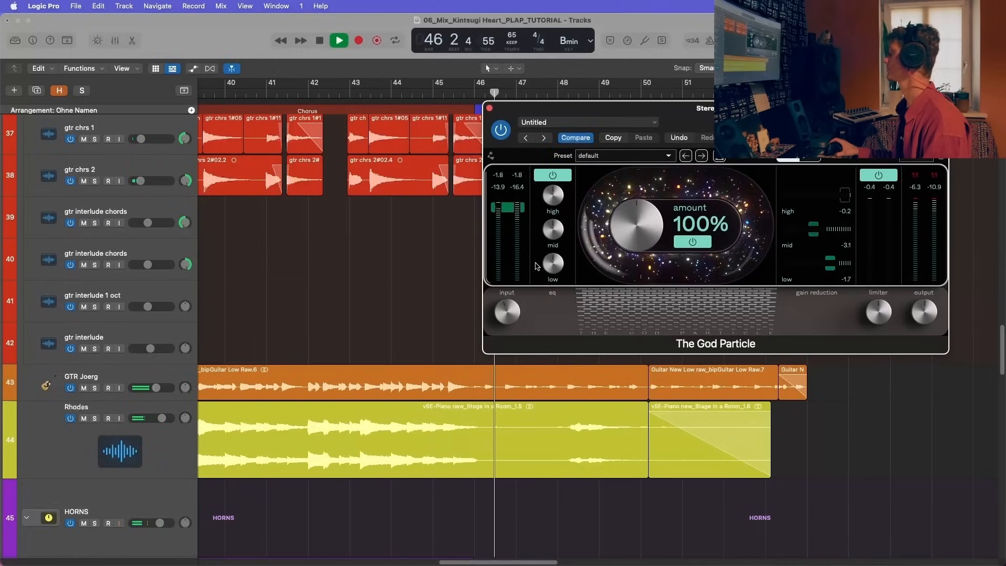
key("space")
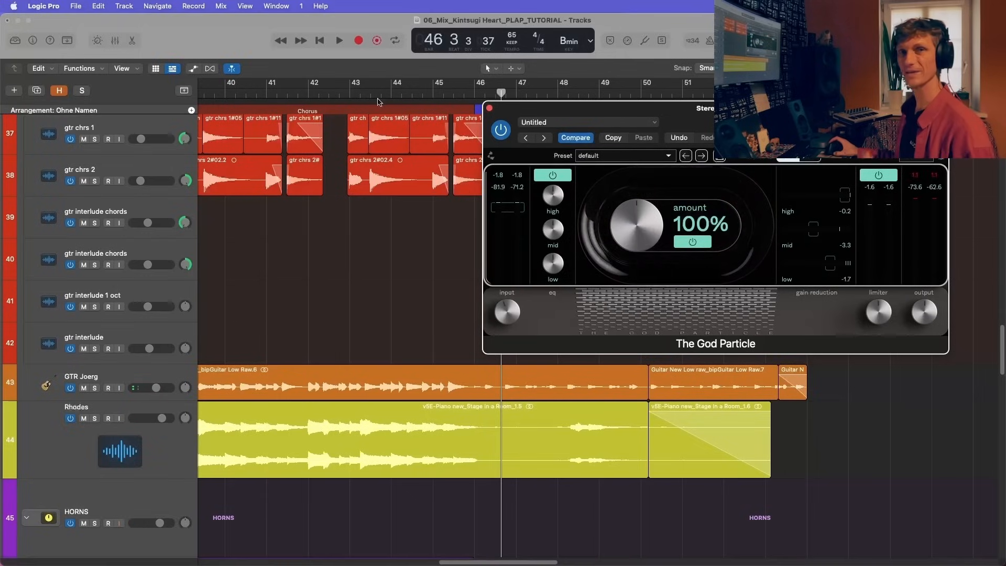
left_click(490, 109)
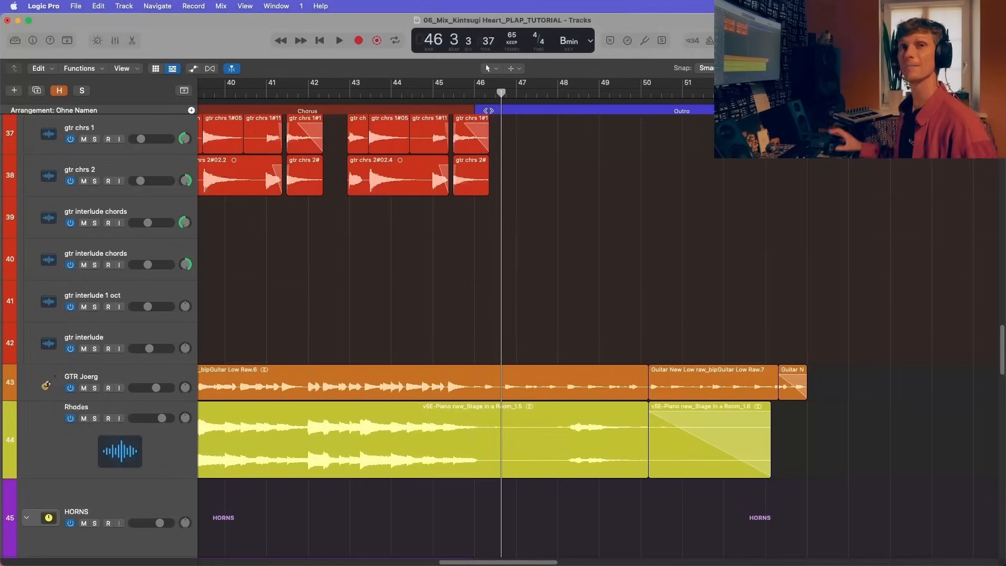